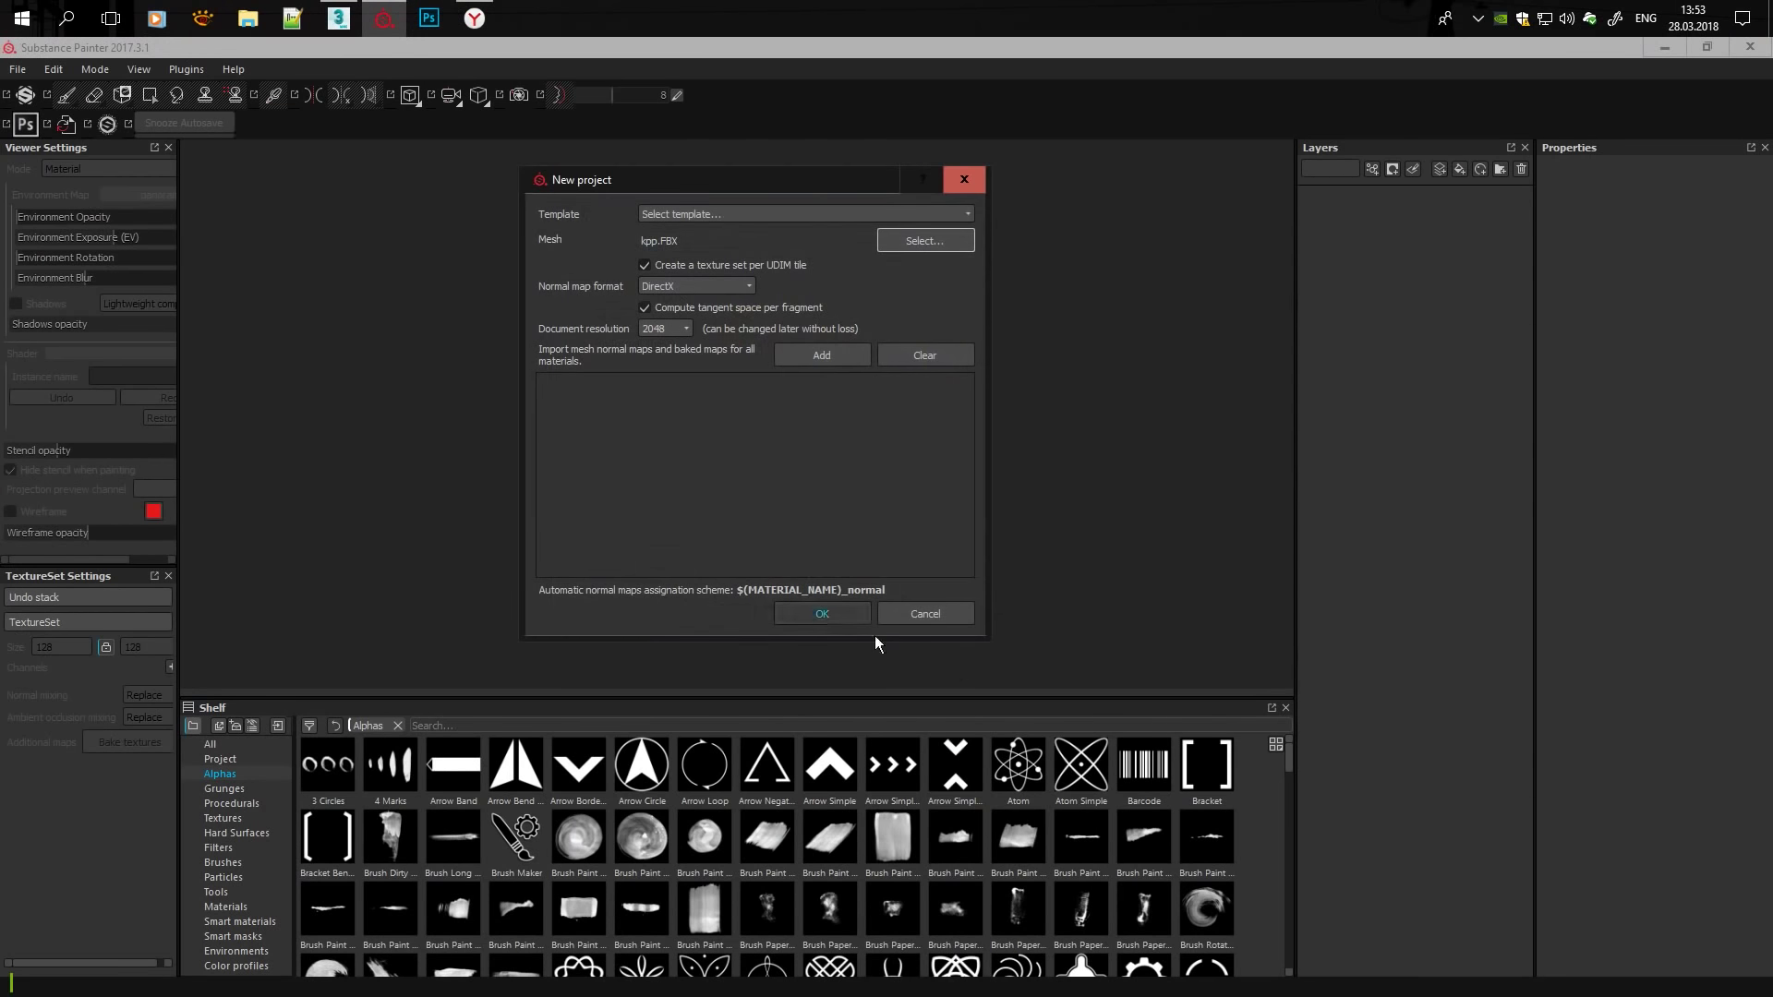
# Create a new project from the house mesh and cover it with Generic Red City Brick.
pyautogui.click(840, 614)
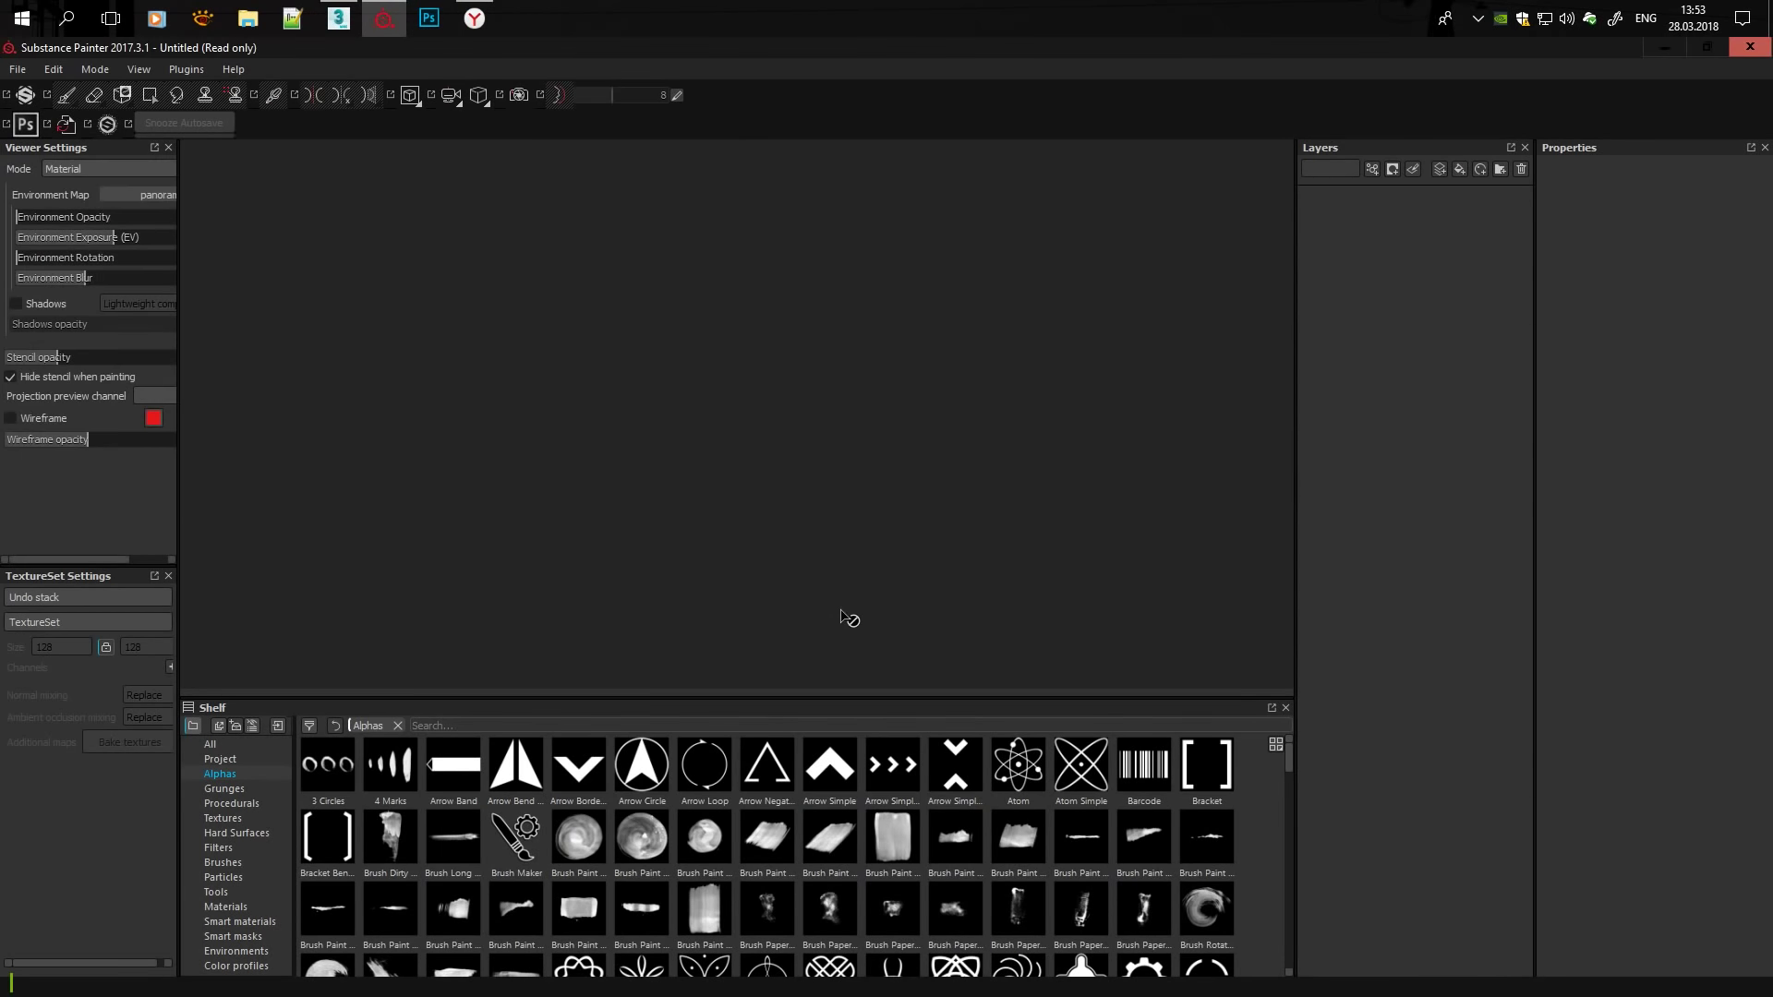
pyautogui.moveTo(1386, 250)
pyautogui.keyDown('alt'); pyautogui.mouseDown()
pyautogui.moveTo(931, 268)
pyautogui.moveTo(868, 384)
pyautogui.moveTo(685, 519)
pyautogui.moveTo(245, 910)
pyautogui.mouseUp(); pyautogui.keyUp('alt')
pyautogui.click(245, 910)
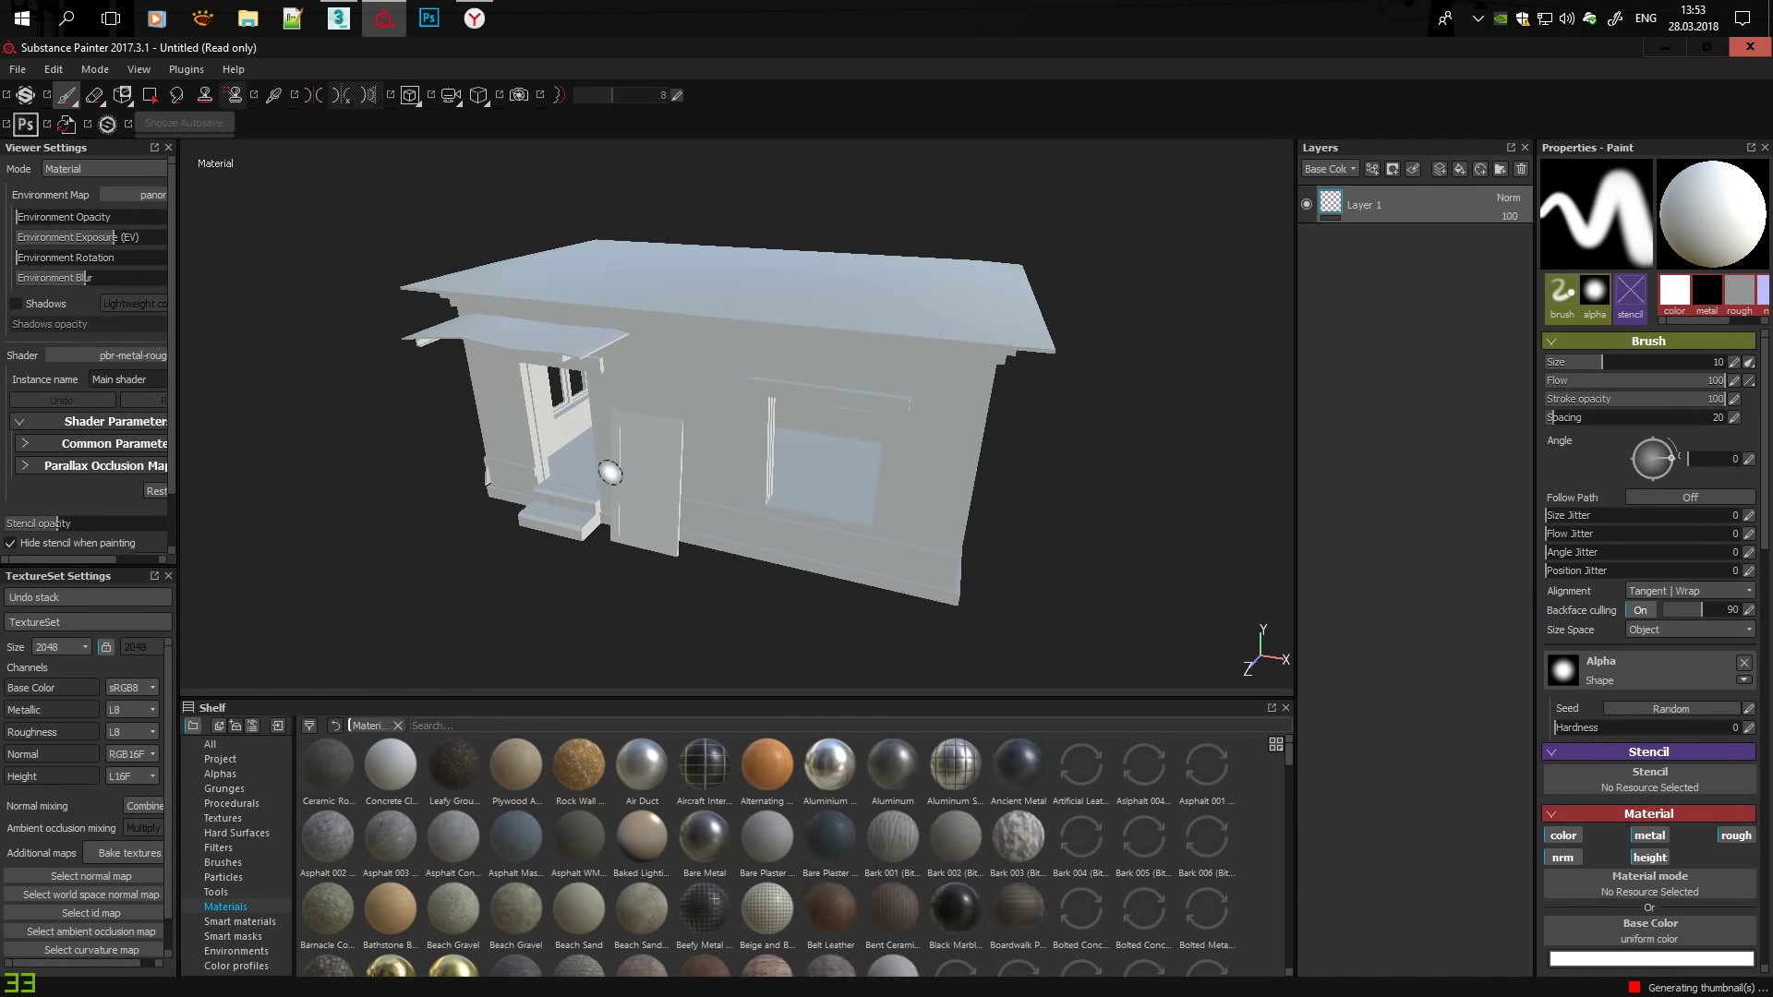
pyautogui.click(843, 725)
pyautogui.write('bric')
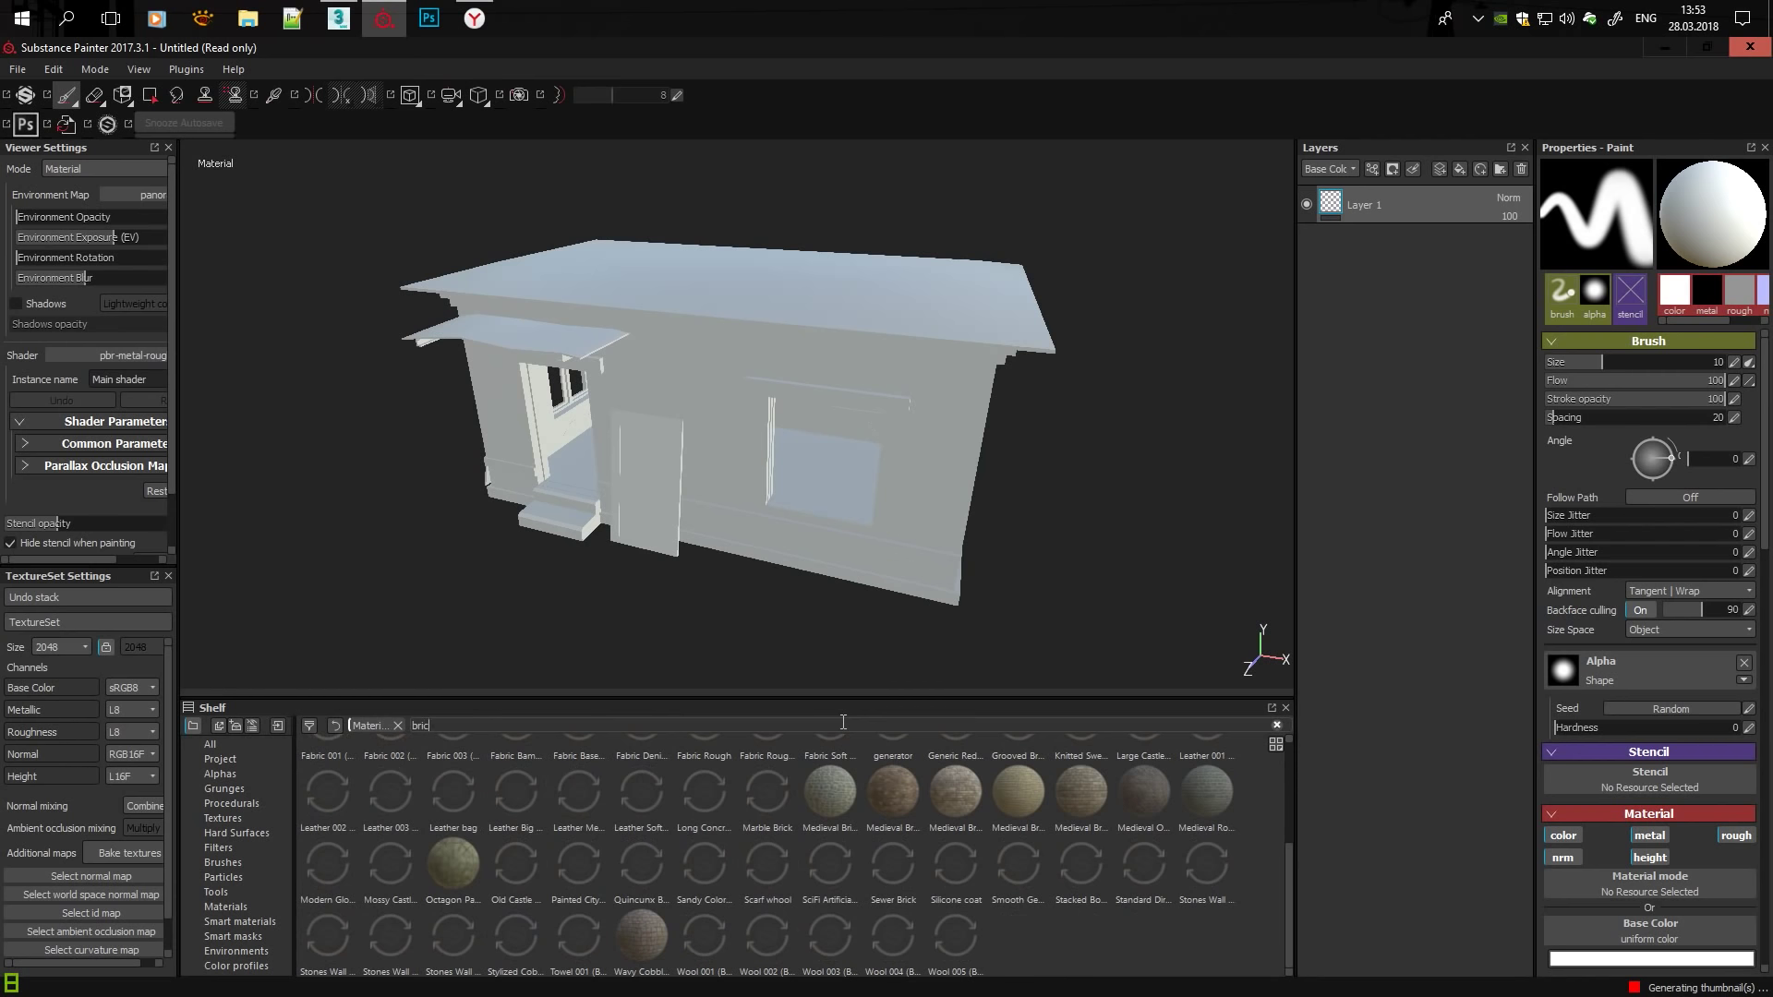
pyautogui.scroll(3, 1152, 778)
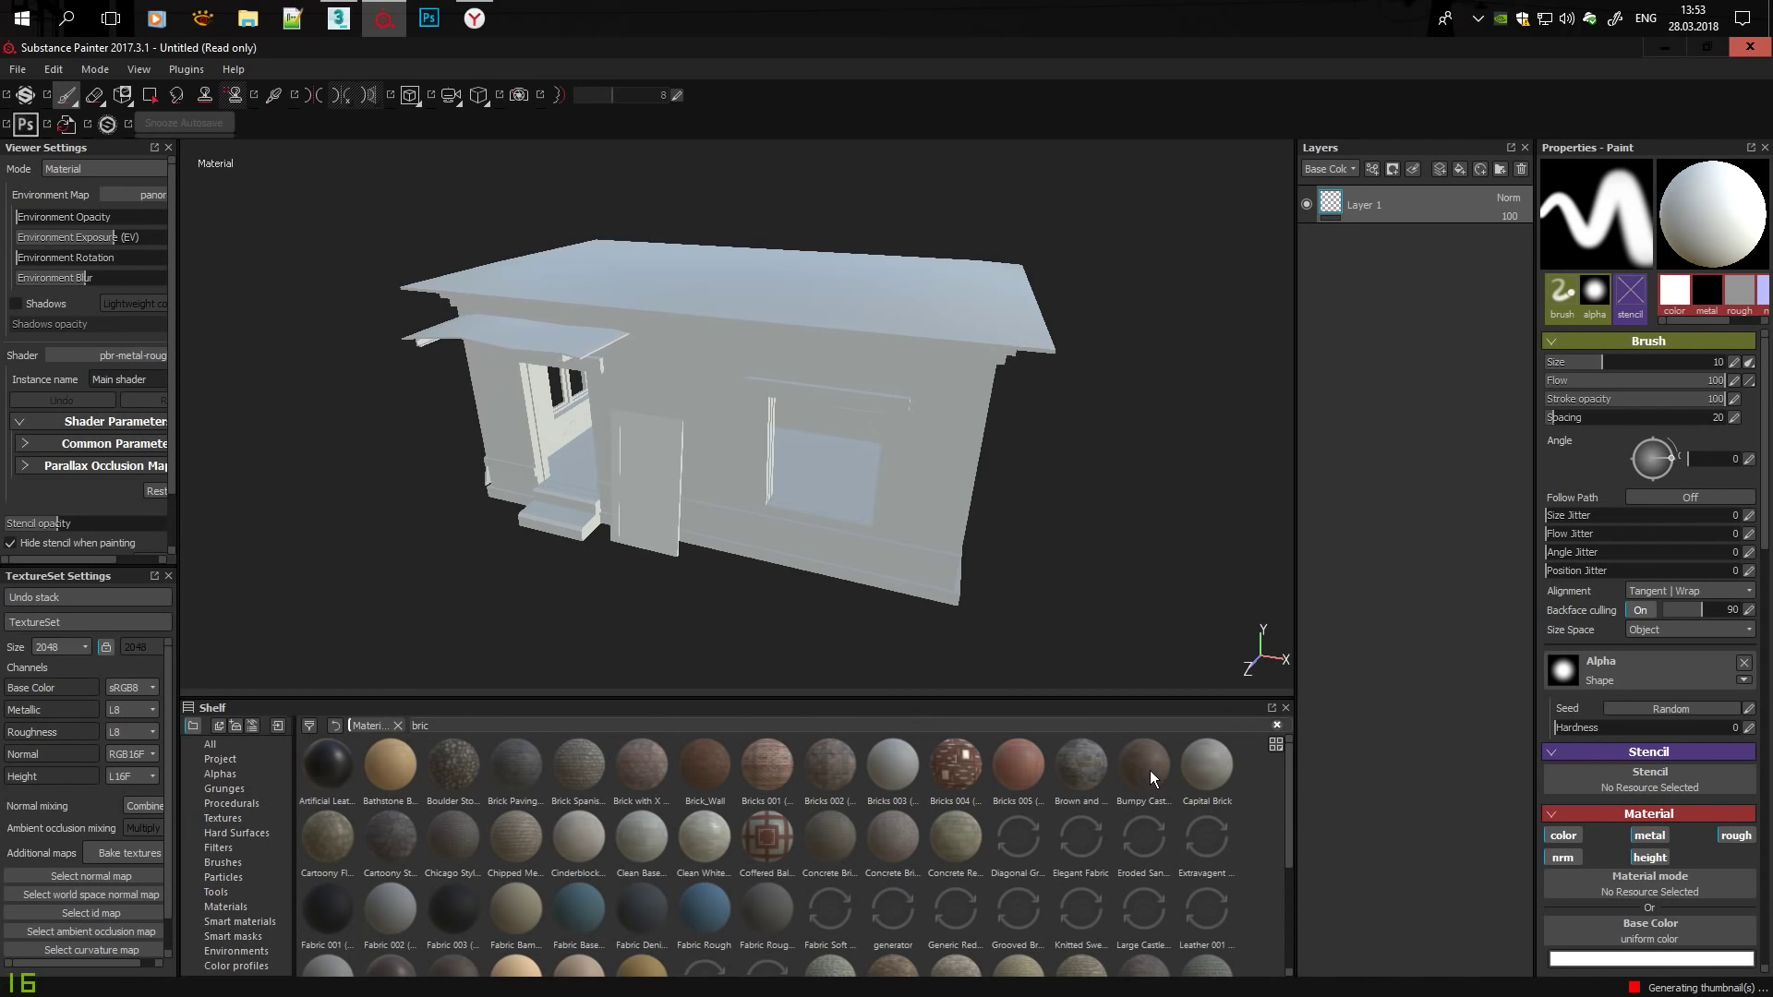
pyautogui.click(758, 765)
pyautogui.moveTo(956, 910); pyautogui.dragTo(1464, 494)
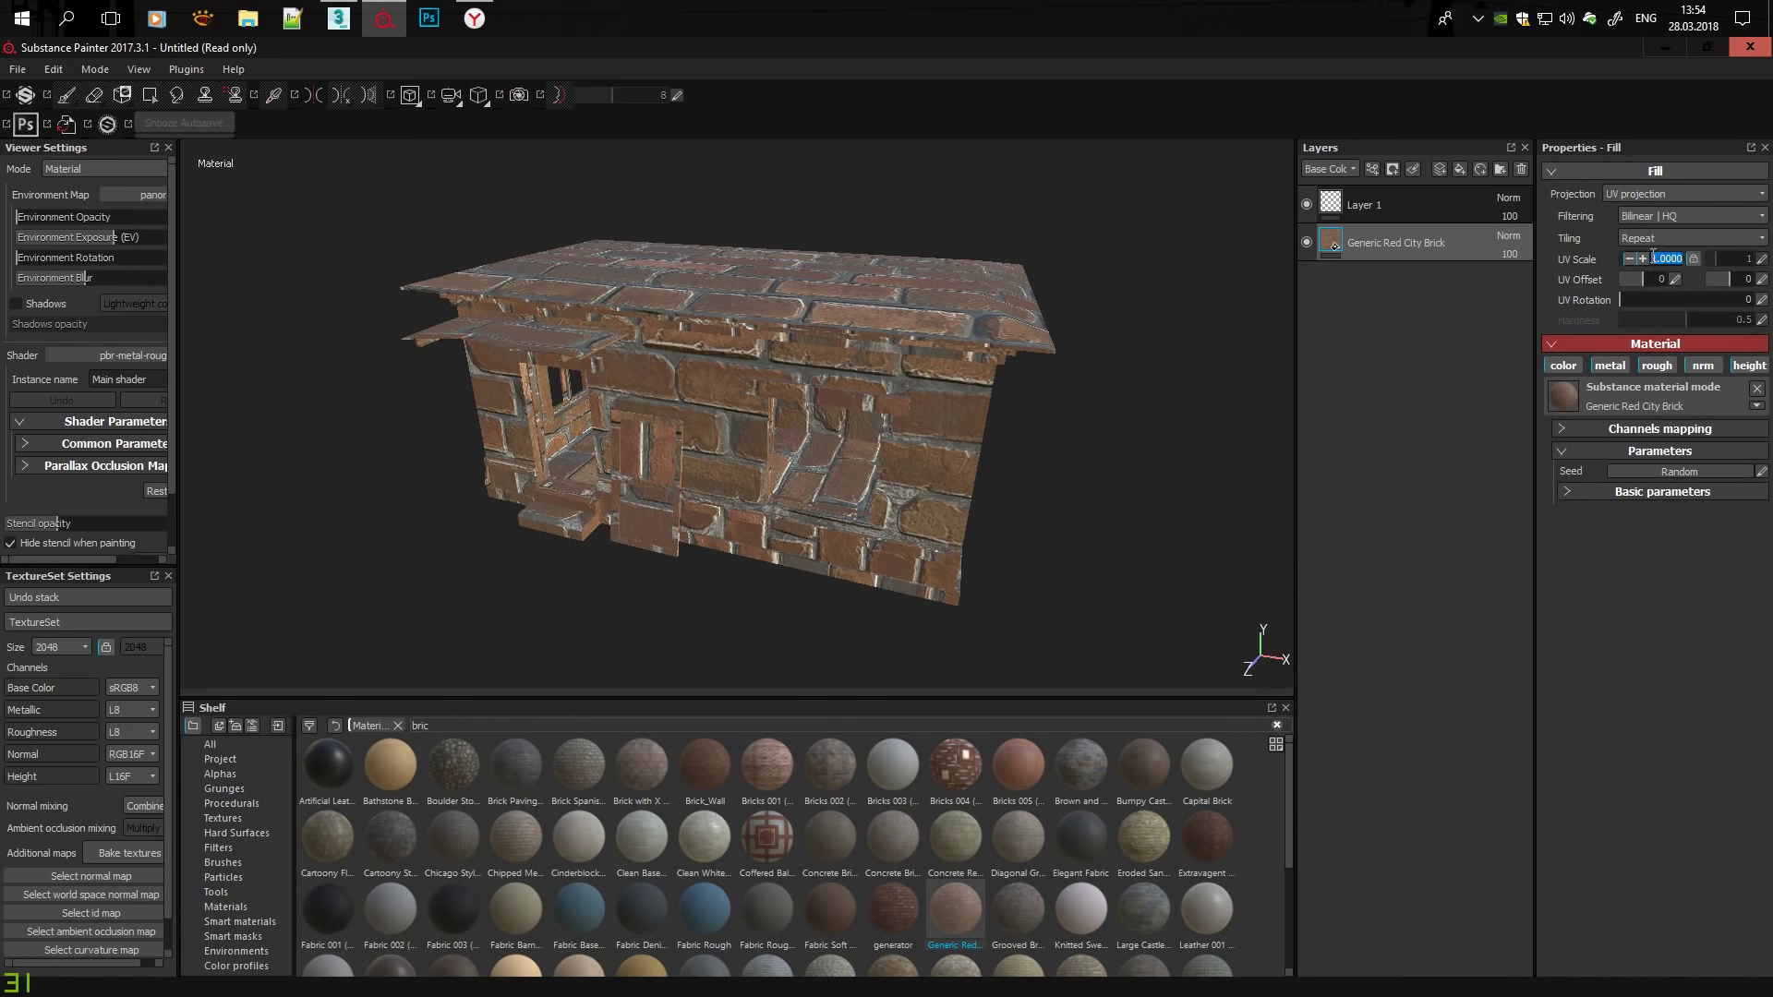
# Keep the brick UV scale at 4, add a black mask, and switch to polygon fill.
pyautogui.press('Return')
pyautogui.click(1404, 261)
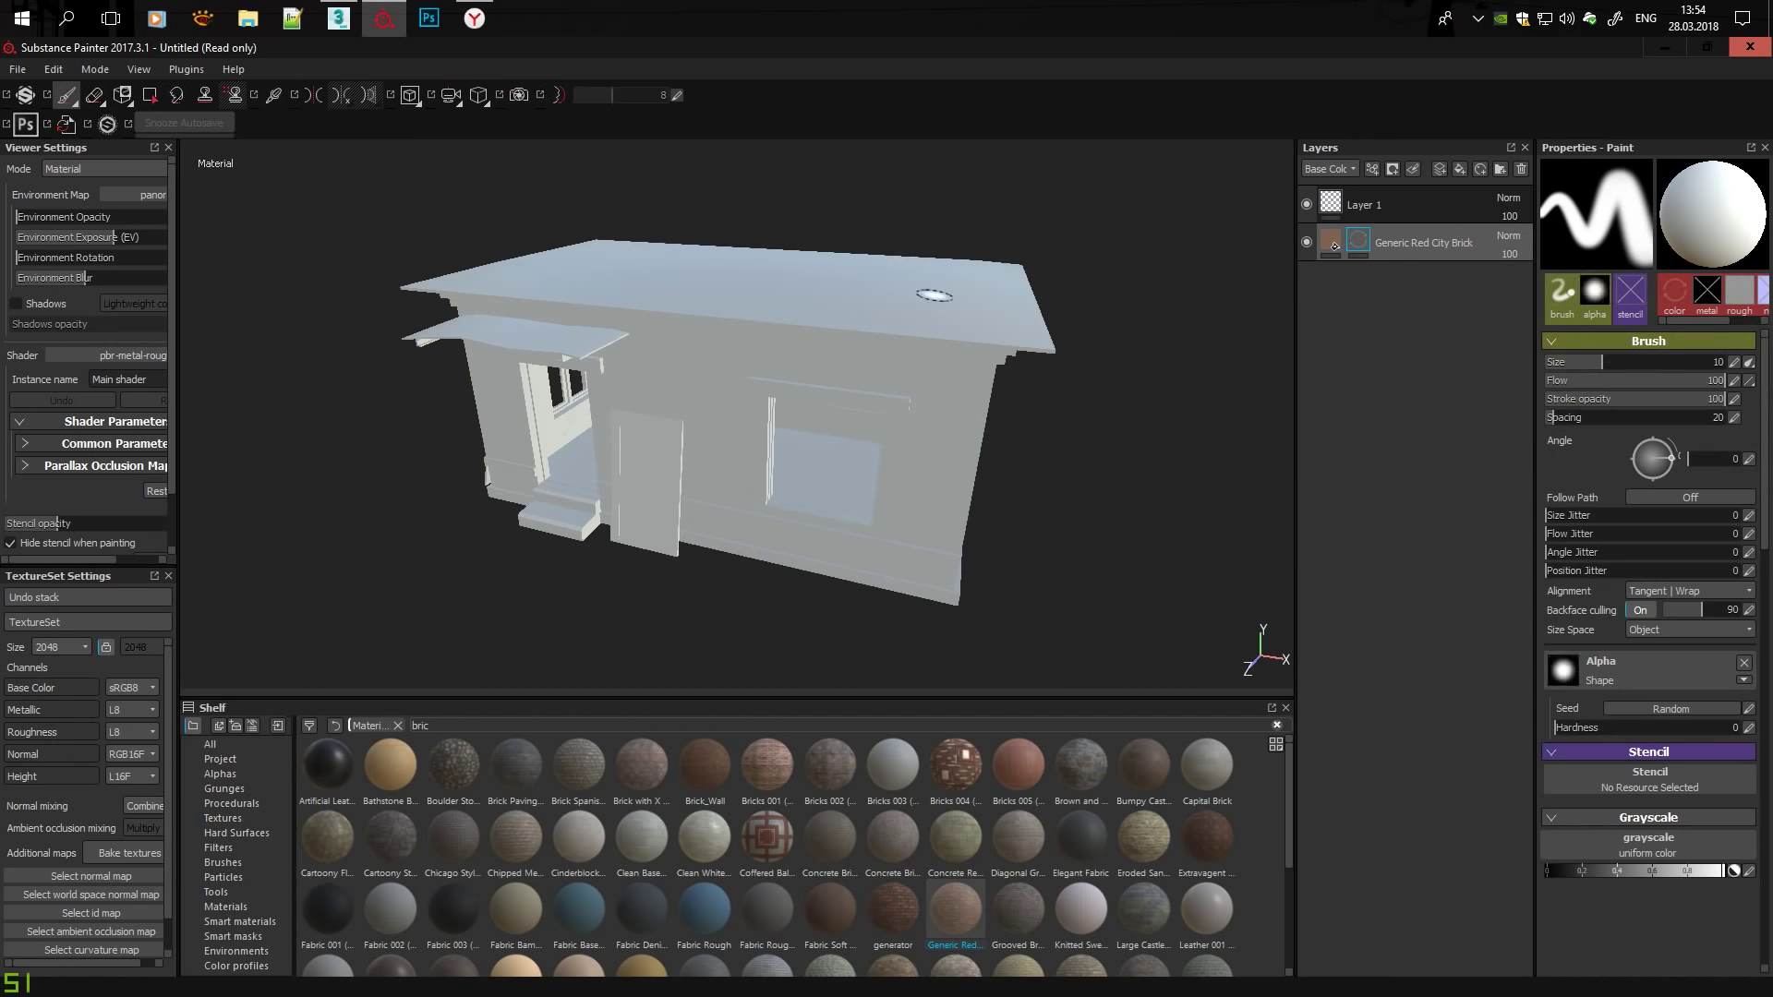
pyautogui.press('4')
# Reveal brick on the right, front and left outer wall faces with polygon fill.
pyautogui.click(955, 492)
pyautogui.scroll(5, 911, 485)
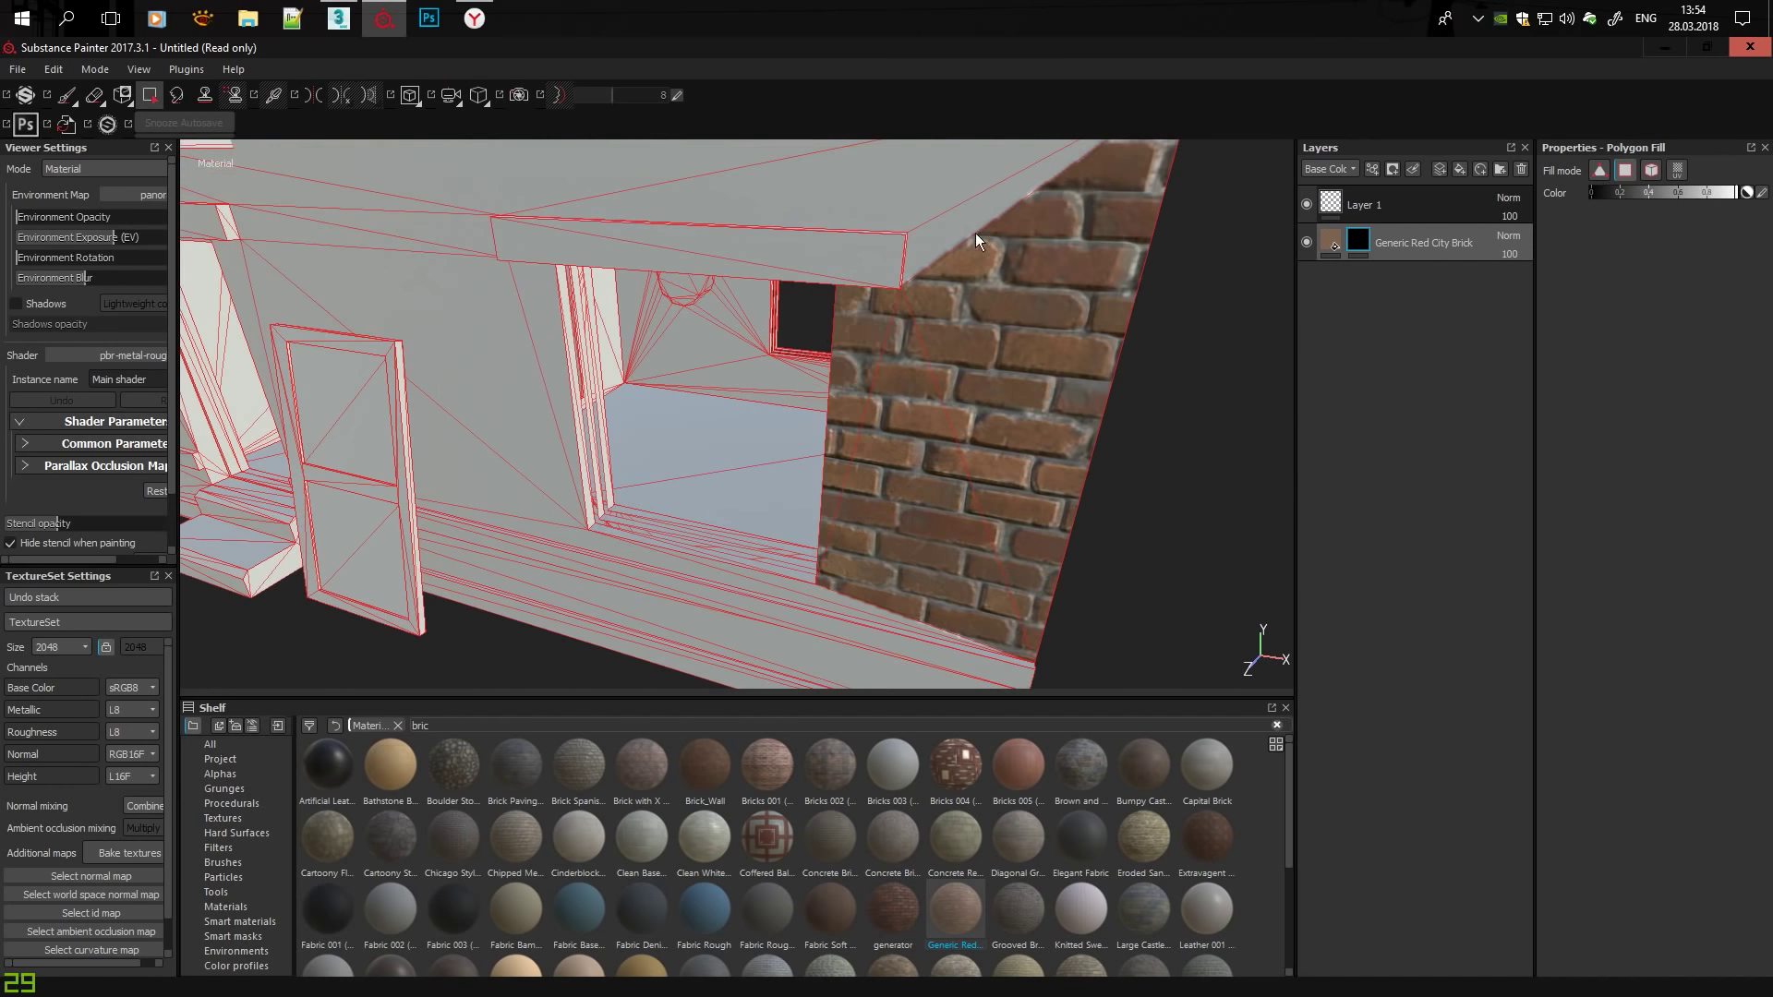
pyautogui.keyDown('alt'); pyautogui.moveTo(894, 306); pyautogui.dragTo(662, 301); pyautogui.keyUp('alt')
pyautogui.click(547, 263)
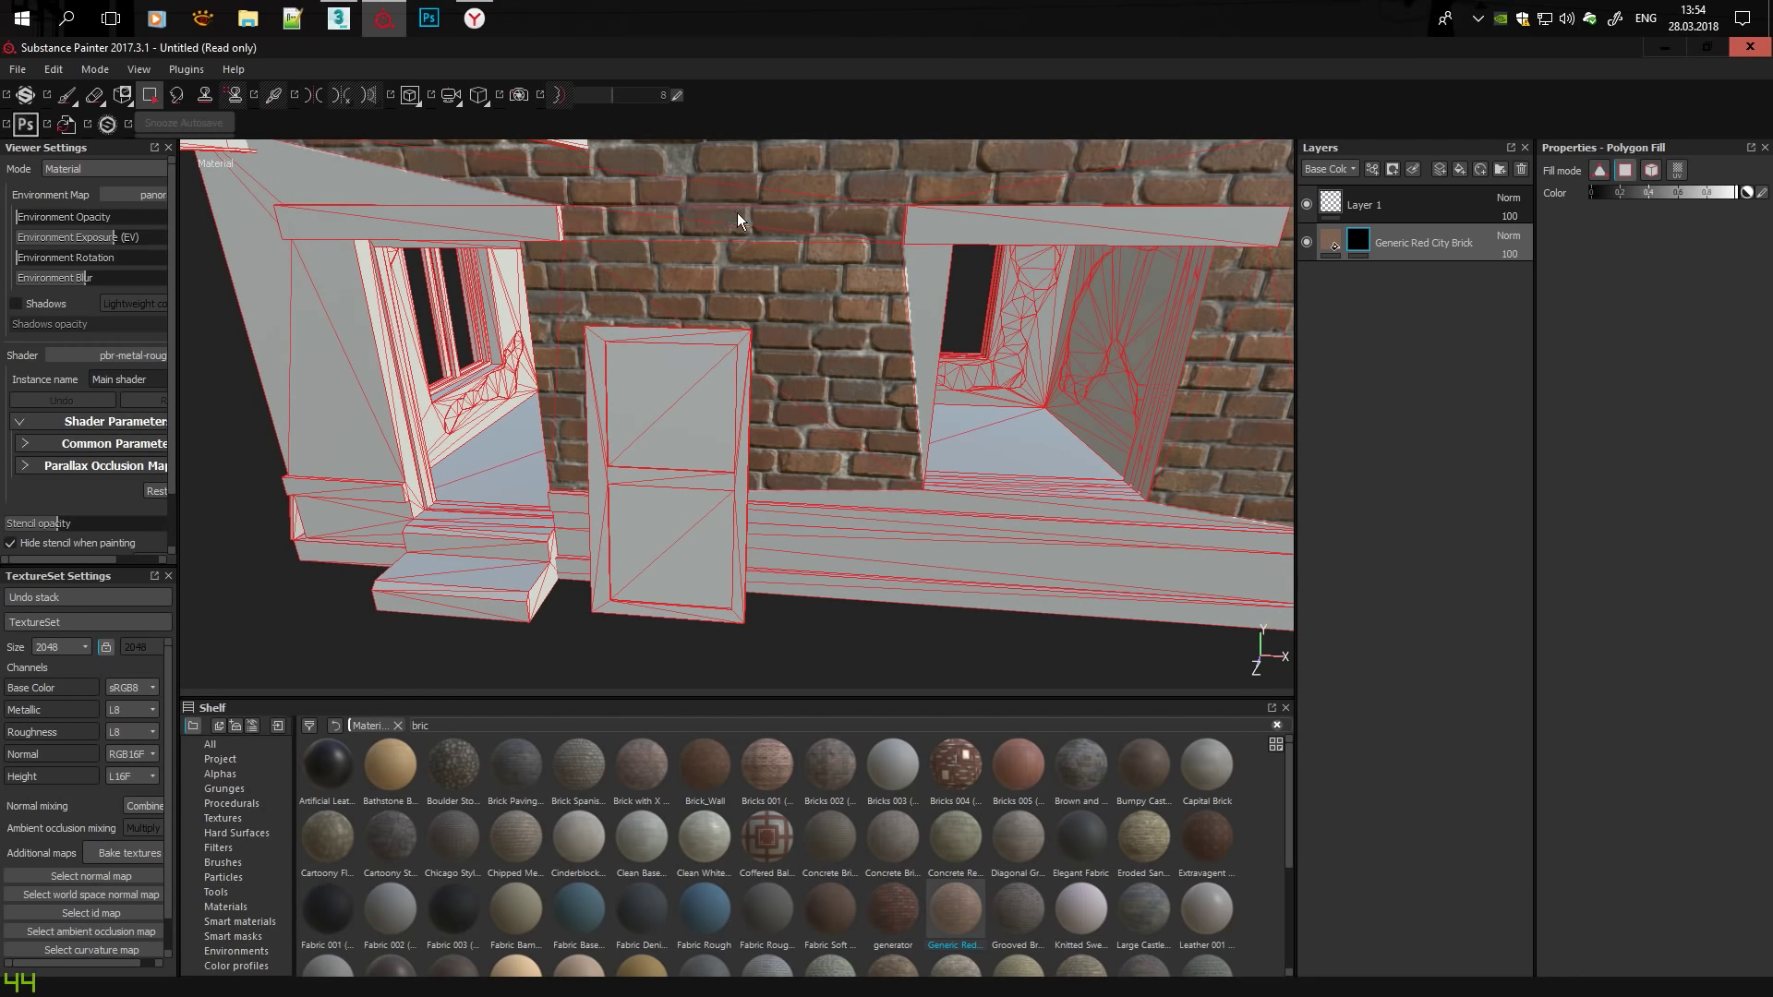
pyautogui.keyDown('alt'); pyautogui.moveTo(360, 195); pyautogui.dragTo(599, 282); pyautogui.keyUp('alt')
pyautogui.click(513, 267)
pyautogui.scroll(2, 508, 495)
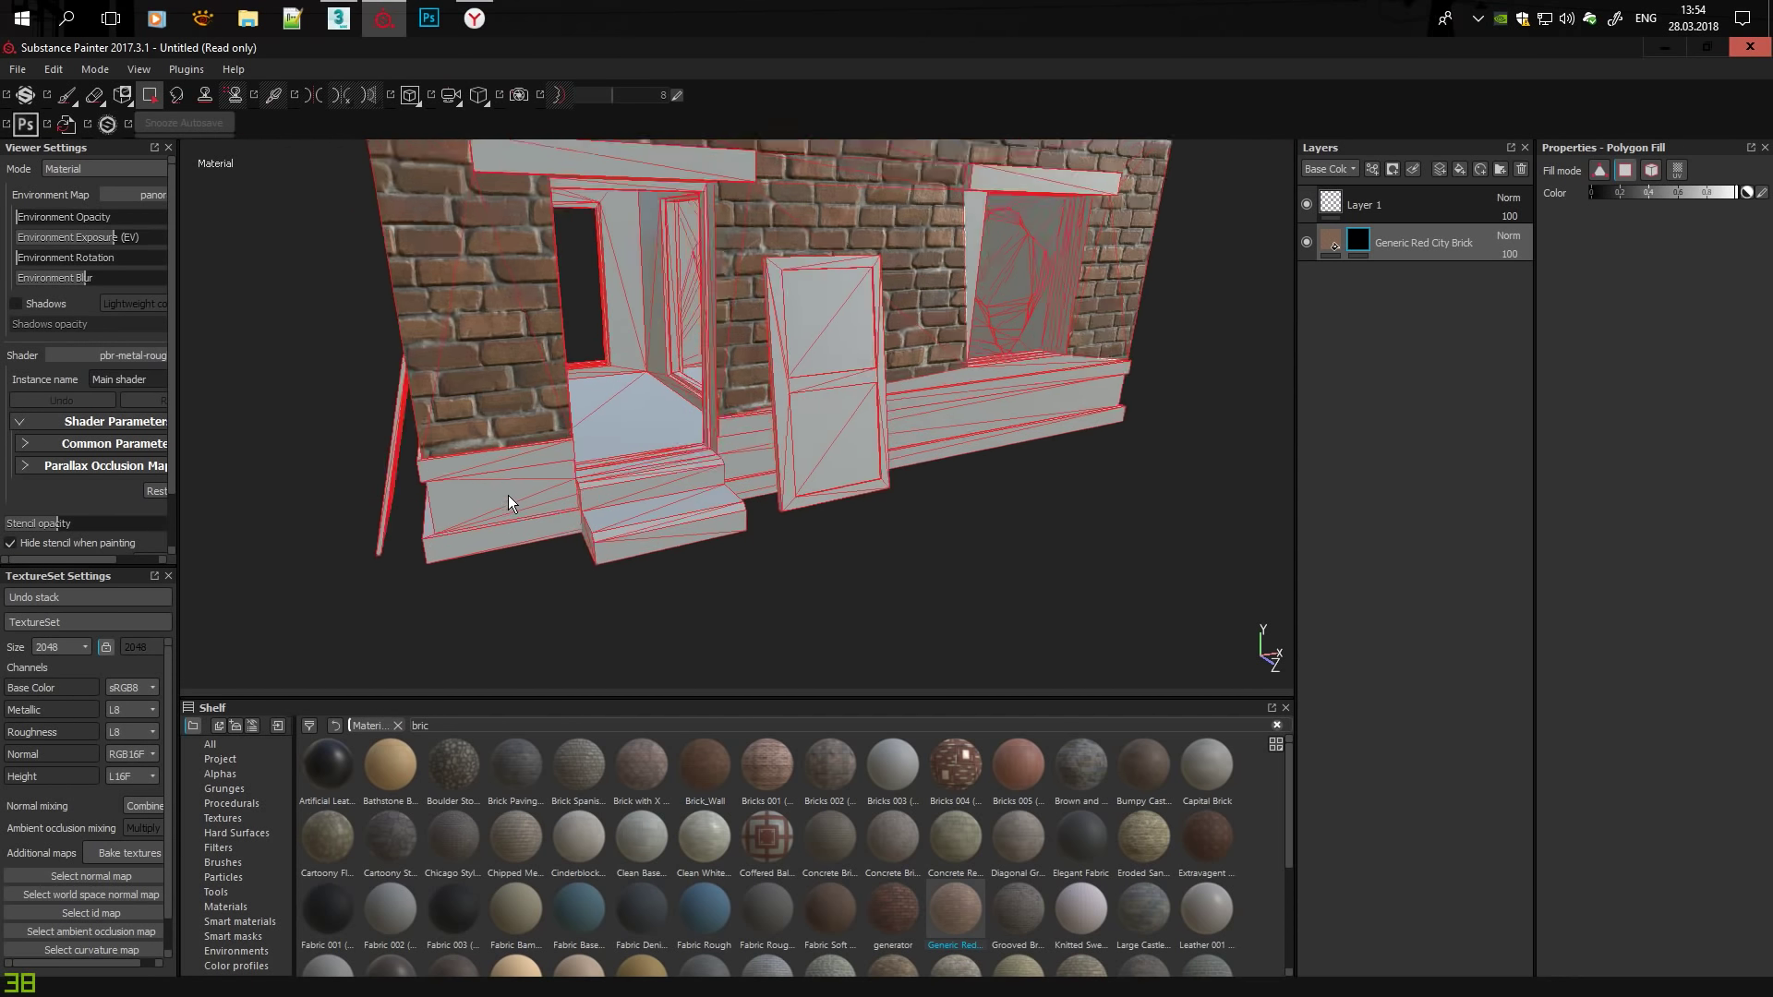
pyautogui.scroll(3, 586, 488)
pyautogui.scroll(2, 835, 343)
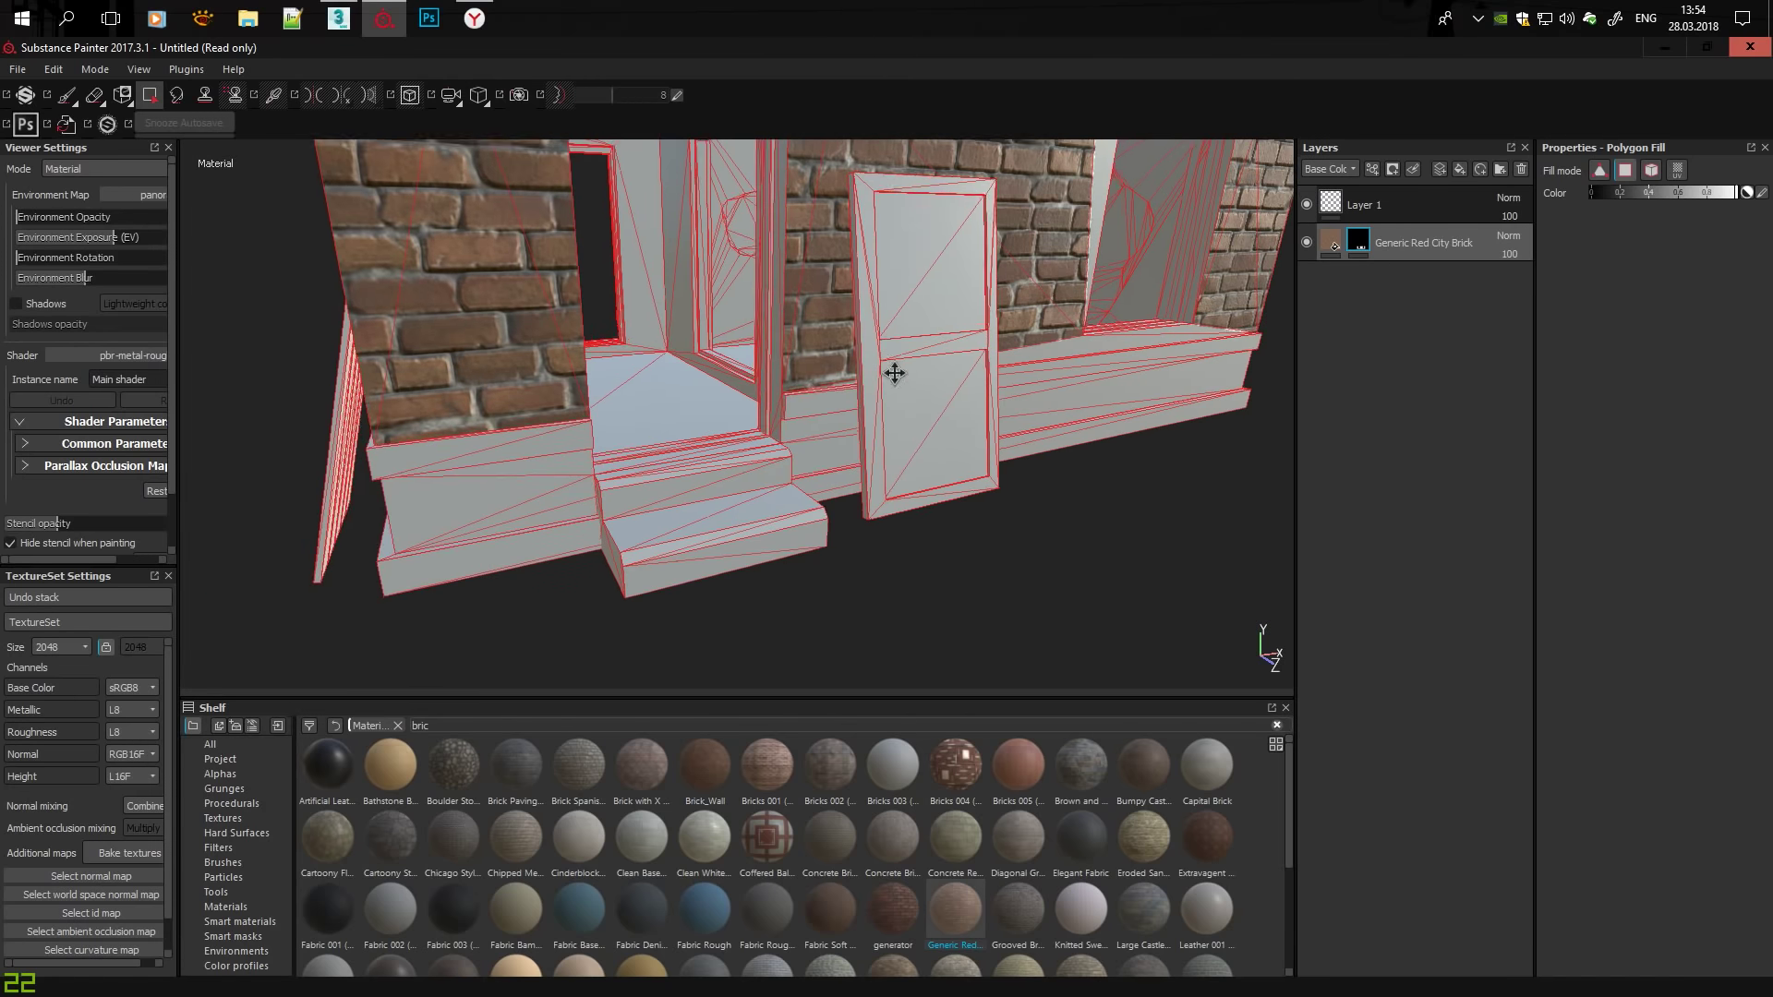
pyautogui.scroll(5, 1061, 319)
pyautogui.scroll(-3, 762, 305)
pyautogui.scroll(-5, 767, 390)
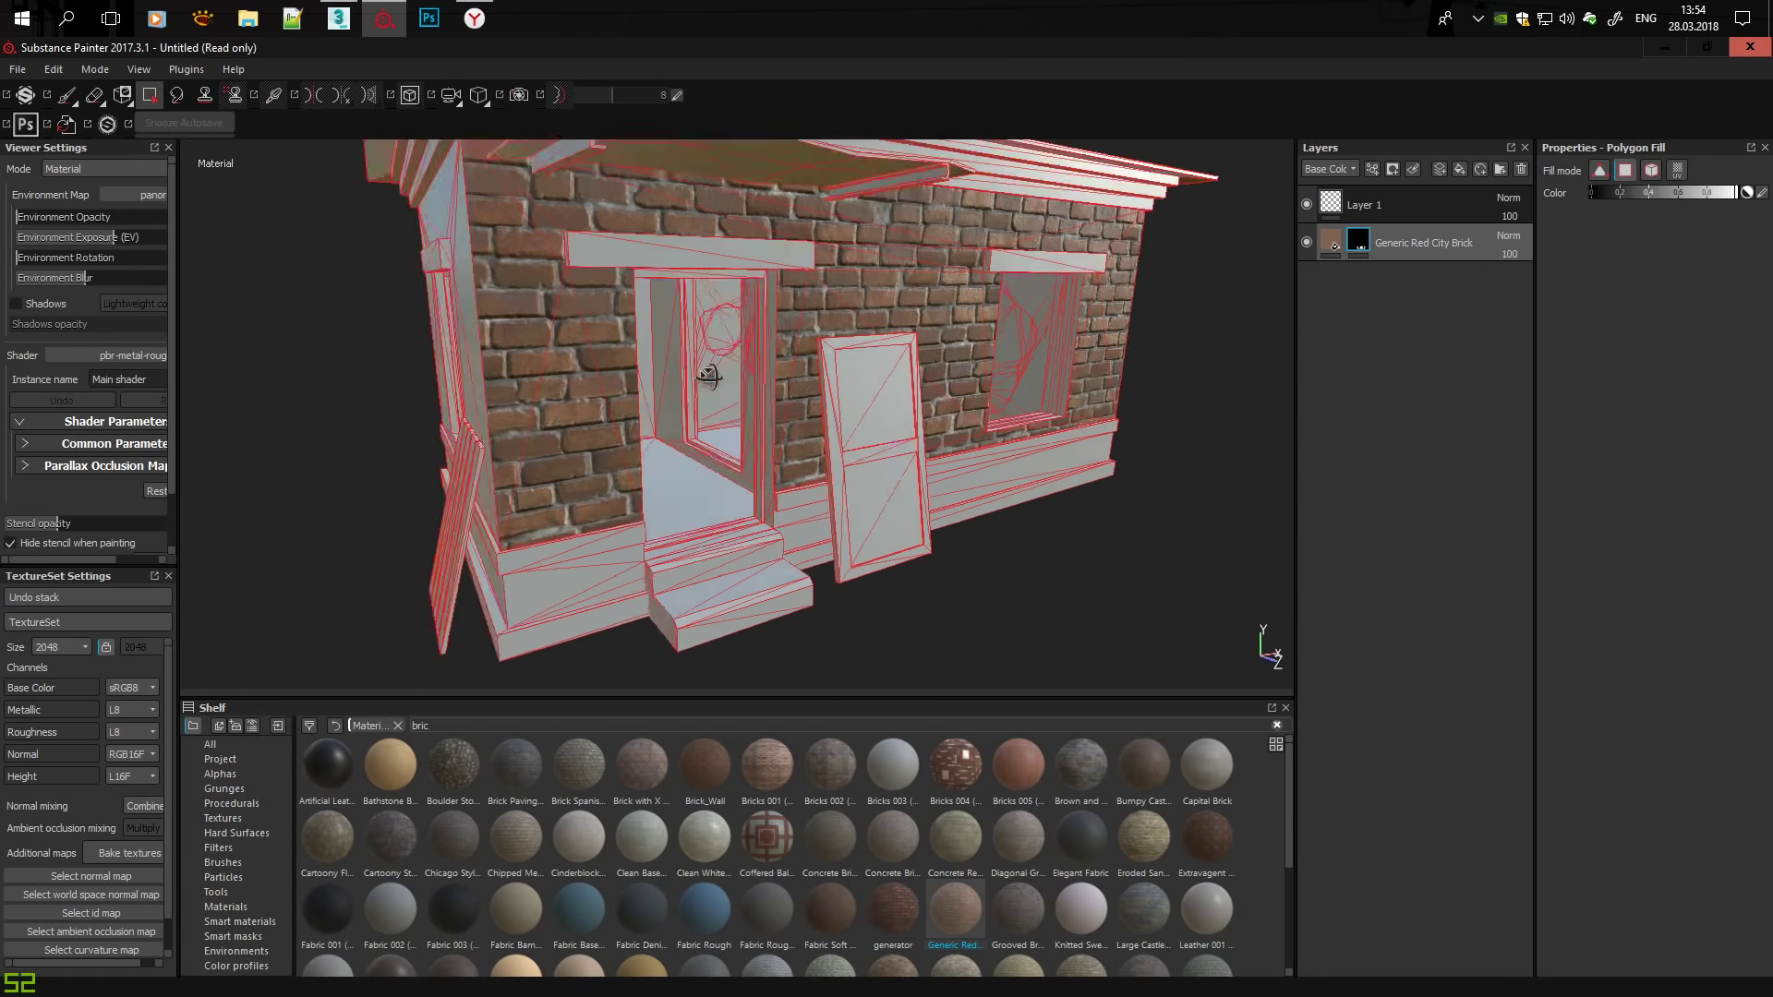
# Inspect the brick walls around the building and raise the brick UV scale to 5.
pyautogui.moveTo(704, 369)
pyautogui.keyDown('alt'); pyautogui.mouseDown()
pyautogui.moveTo(696, 414)
pyautogui.moveTo(624, 442)
pyautogui.mouseUp(); pyautogui.keyUp('alt')
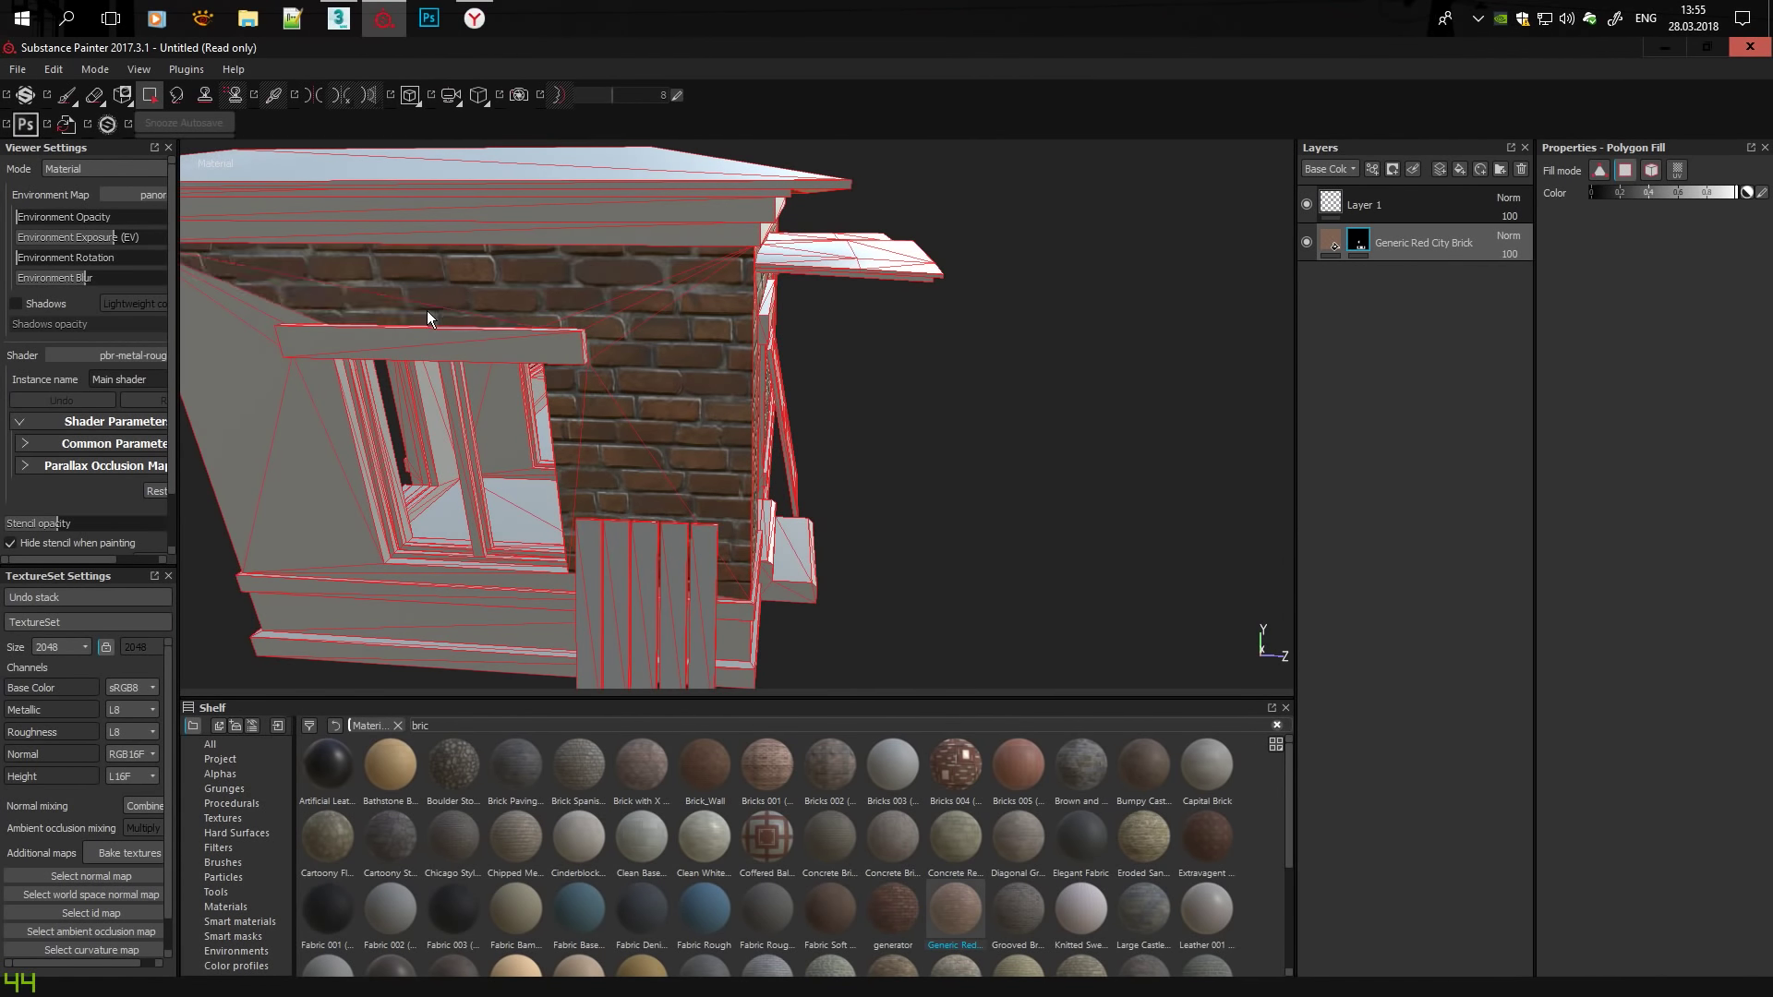
pyautogui.keyDown('alt'); pyautogui.moveTo(427, 312); pyautogui.dragTo(645, 333); pyautogui.keyUp('alt')
pyautogui.moveTo(866, 574)
pyautogui.keyDown('alt'); pyautogui.mouseDown()
pyautogui.moveTo(724, 545)
pyautogui.moveTo(975, 584)
pyautogui.moveTo(530, 441)
pyautogui.mouseUp(); pyautogui.keyUp('alt')
pyautogui.scroll(5, 729, 578)
pyautogui.moveTo(729, 578)
pyautogui.keyDown('alt'); pyautogui.mouseDown()
pyautogui.moveTo(763, 421)
pyautogui.moveTo(646, 385)
pyautogui.mouseUp(); pyautogui.keyUp('alt')
pyautogui.scroll(-3, 647, 386)
pyautogui.scroll(2, 506, 591)
pyautogui.moveTo(347, 554)
pyautogui.keyDown('alt'); pyautogui.mouseDown()
pyautogui.moveTo(640, 495)
pyautogui.moveTo(554, 368)
pyautogui.moveTo(825, 415)
pyautogui.moveTo(615, 323)
pyautogui.moveTo(693, 435)
pyautogui.mouseUp(); pyautogui.keyUp('alt')
pyautogui.click(1331, 242)
pyautogui.write('5')
pyautogui.press('Return')
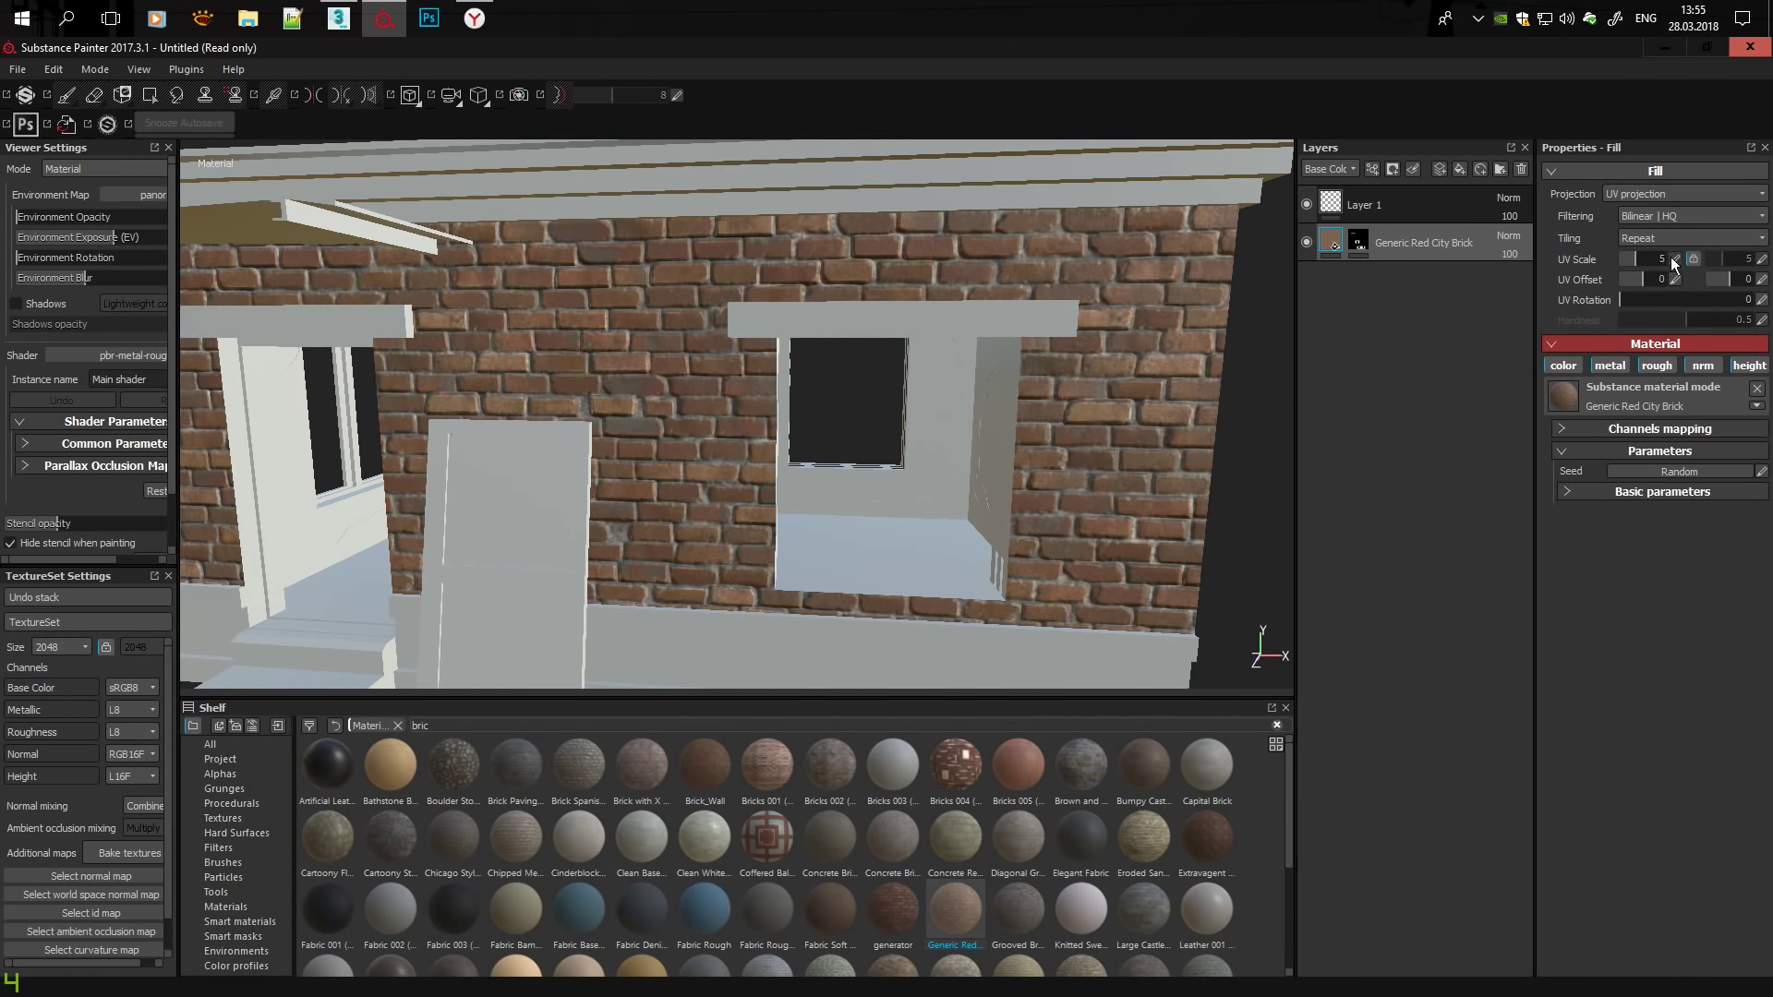
pyautogui.moveTo(814, 379)
pyautogui.keyDown('alt'); pyautogui.mouseDown()
pyautogui.moveTo(926, 277)
pyautogui.moveTo(545, 259)
pyautogui.moveTo(910, 613)
pyautogui.moveTo(647, 370)
pyautogui.moveTo(475, 317)
pyautogui.moveTo(785, 412)
pyautogui.mouseUp(); pyautogui.keyUp('alt')
# With polygon fill active, inspect the stray brick patch on the window sill.
pyautogui.press('4')
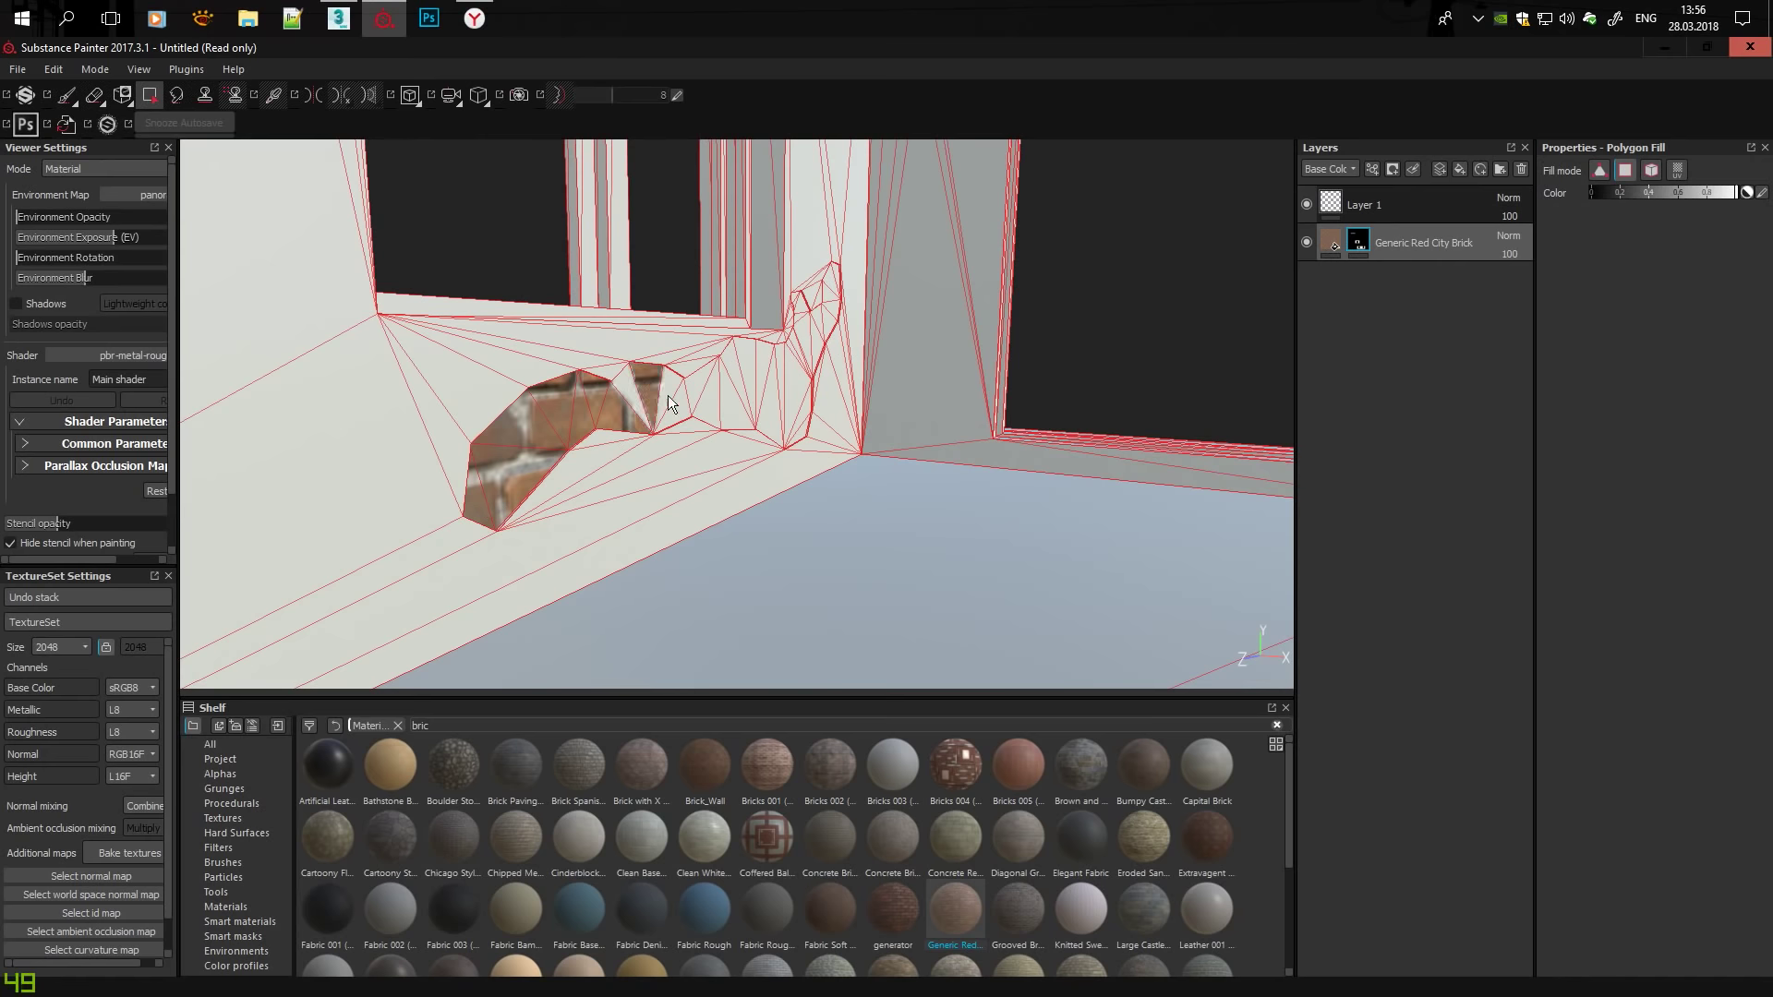
pyautogui.moveTo(668, 396)
pyautogui.keyDown('alt'); pyautogui.mouseDown()
pyautogui.moveTo(392, 388)
pyautogui.moveTo(1353, 402)
pyautogui.moveTo(693, 372)
pyautogui.mouseUp(); pyautogui.keyUp('alt')
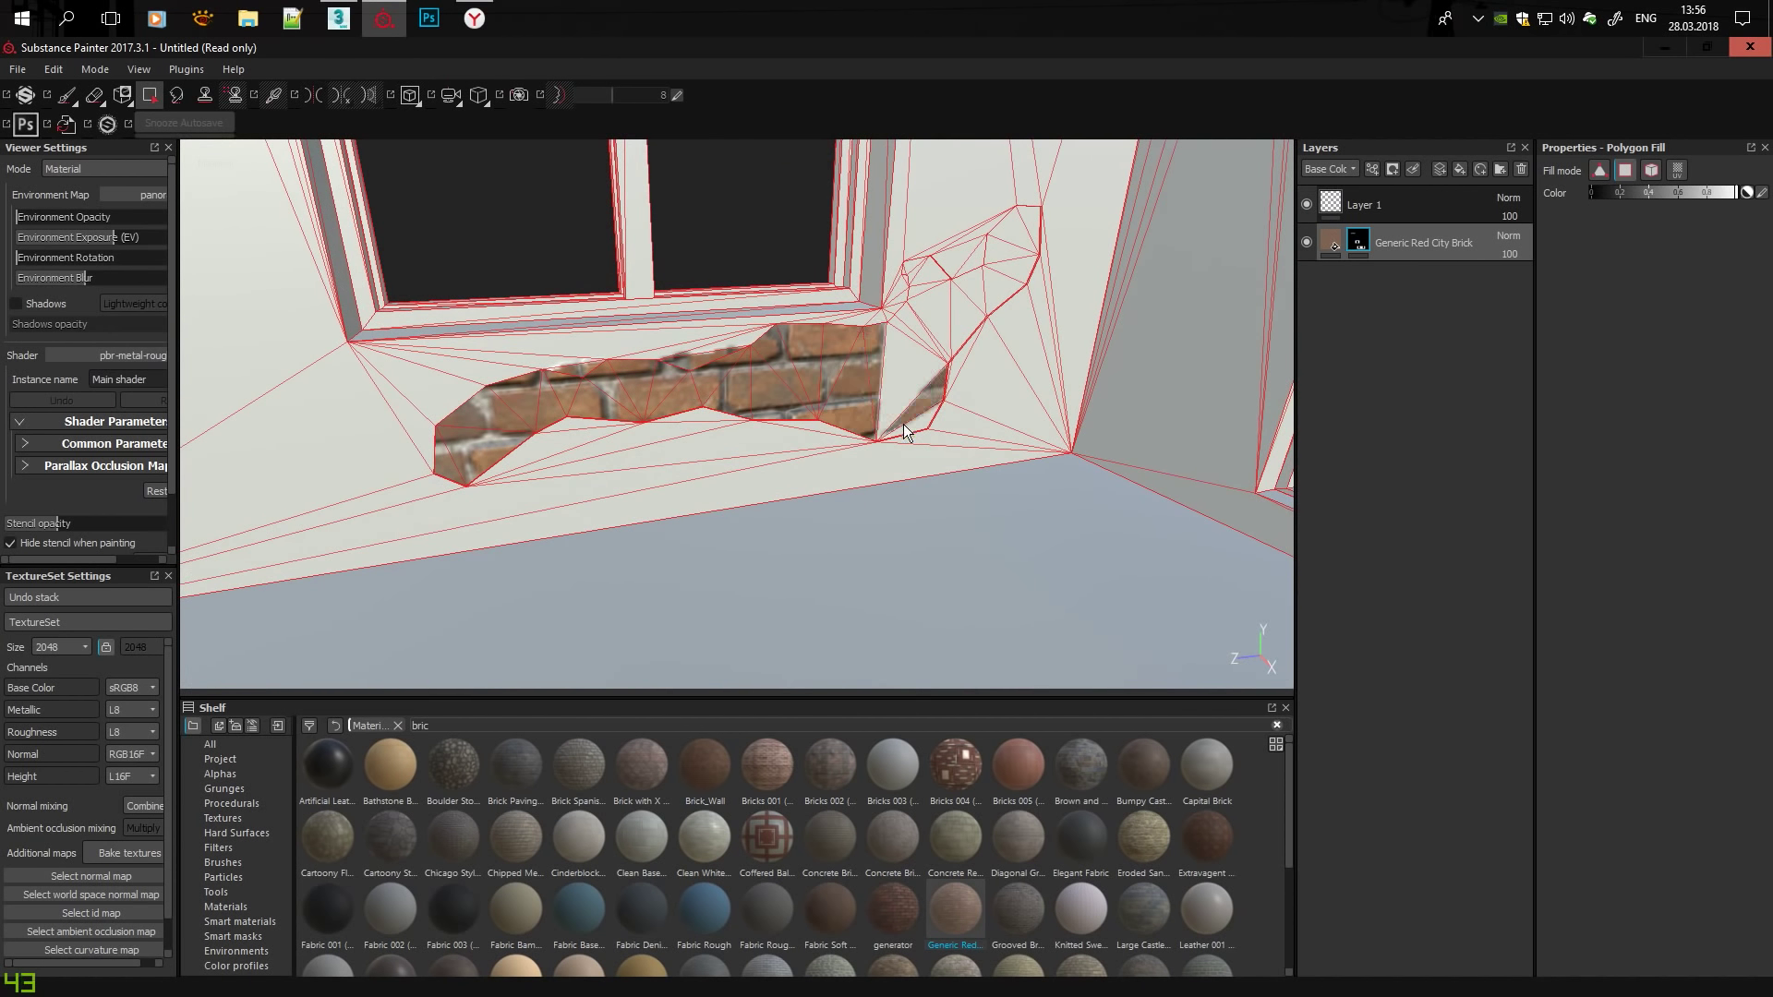
pyautogui.moveTo(887, 338)
pyautogui.keyDown('alt'); pyautogui.mouseDown()
pyautogui.moveTo(871, 356)
pyautogui.moveTo(968, 475)
pyautogui.moveTo(431, 535)
pyautogui.moveTo(645, 540)
pyautogui.moveTo(447, 585)
pyautogui.moveTo(406, 562)
pyautogui.moveTo(947, 320)
pyautogui.moveTo(528, 340)
pyautogui.mouseUp(); pyautogui.keyUp('alt')
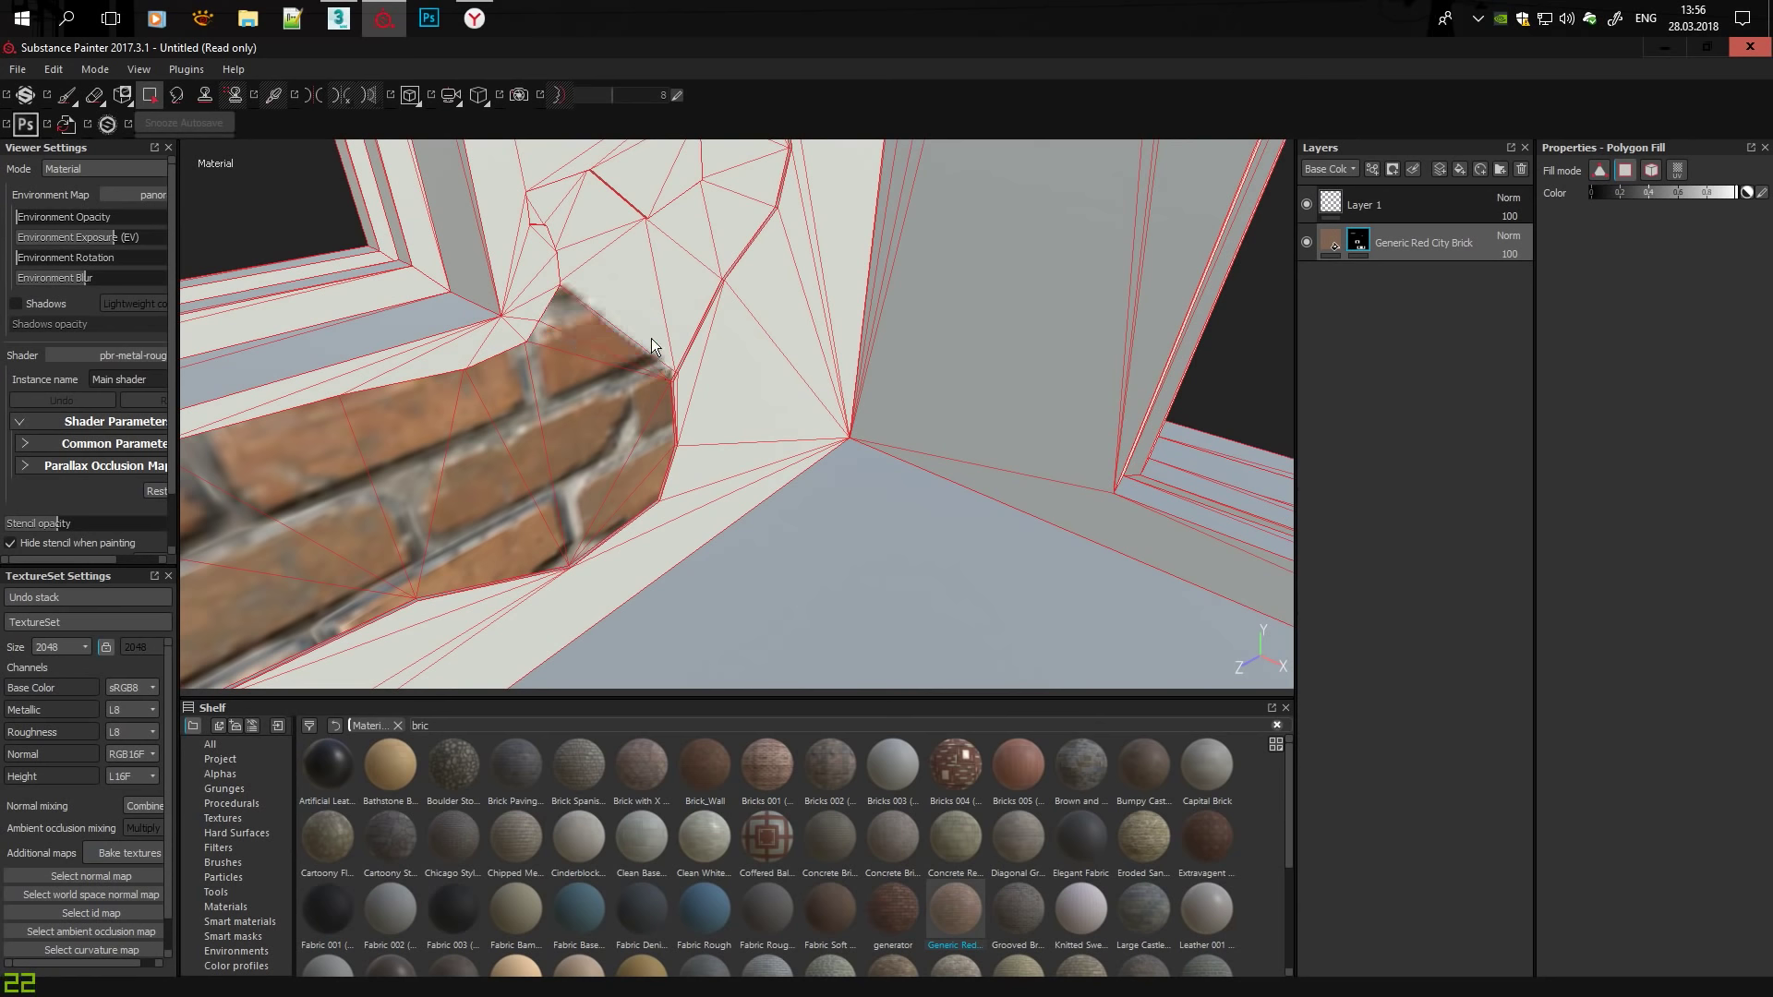
pyautogui.keyDown('alt'); pyautogui.moveTo(628, 189); pyautogui.dragTo(651, 218, button='right'); pyautogui.keyUp('alt')
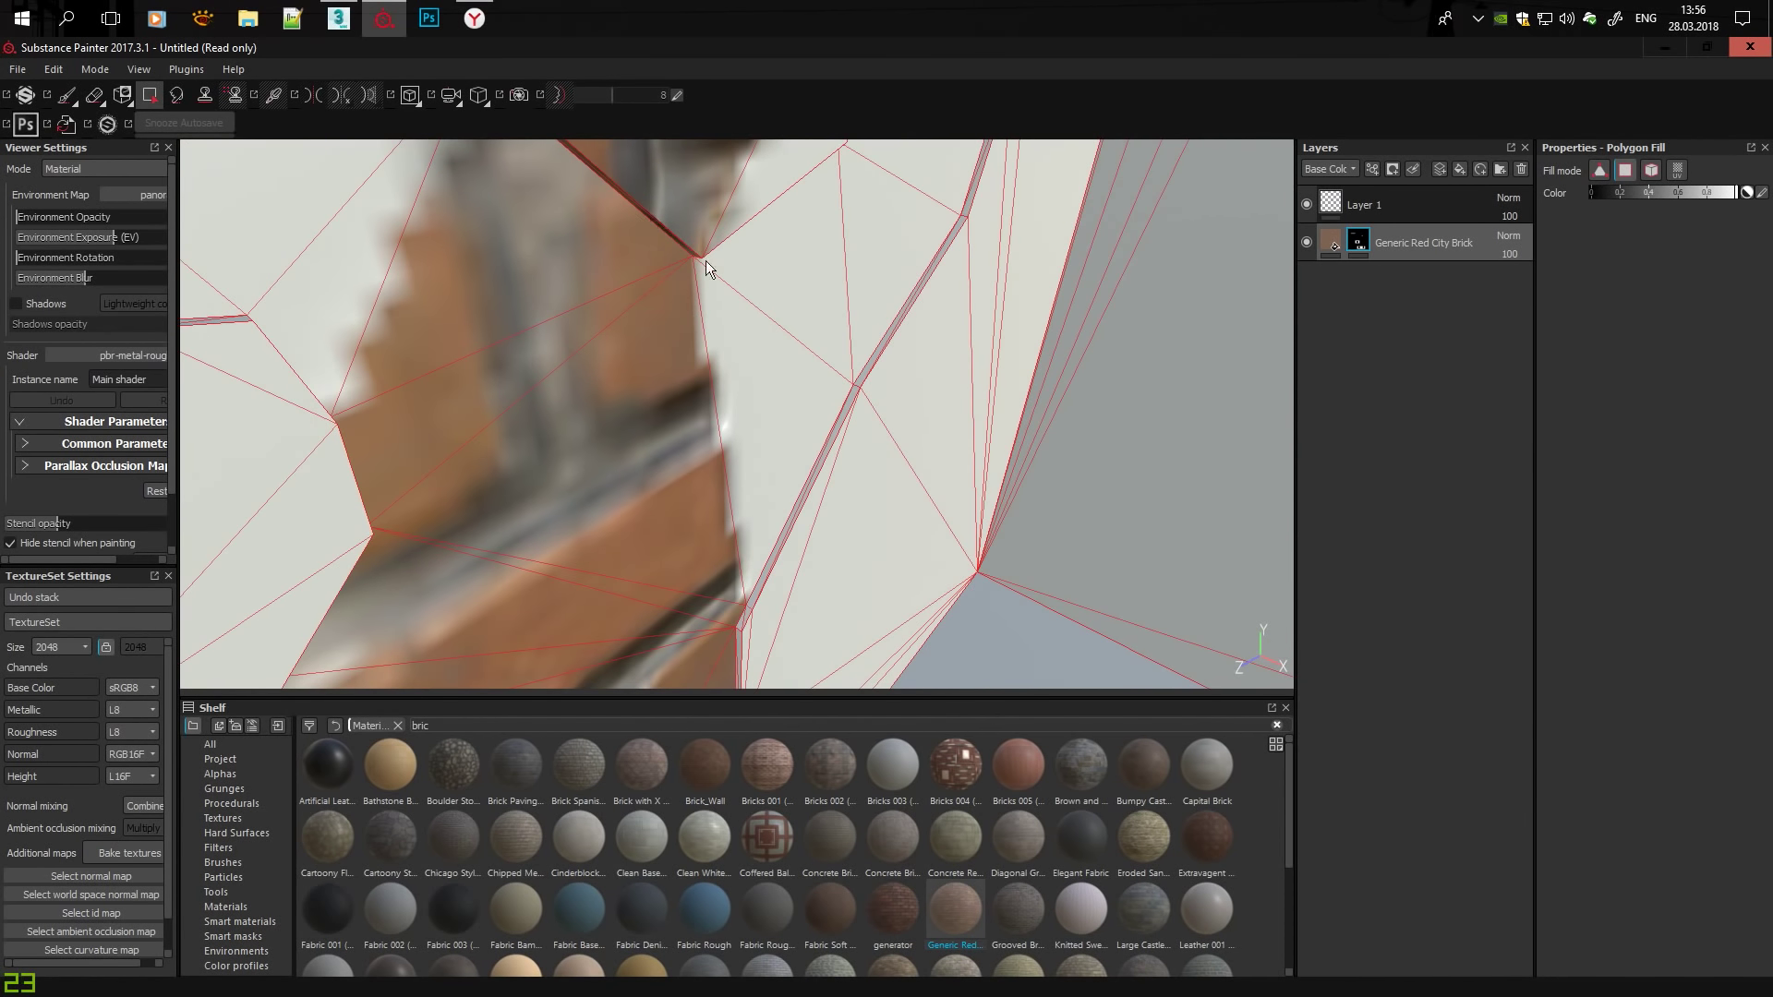
pyautogui.keyDown('alt'); pyautogui.moveTo(700, 257); pyautogui.dragTo(735, 334); pyautogui.keyUp('alt')
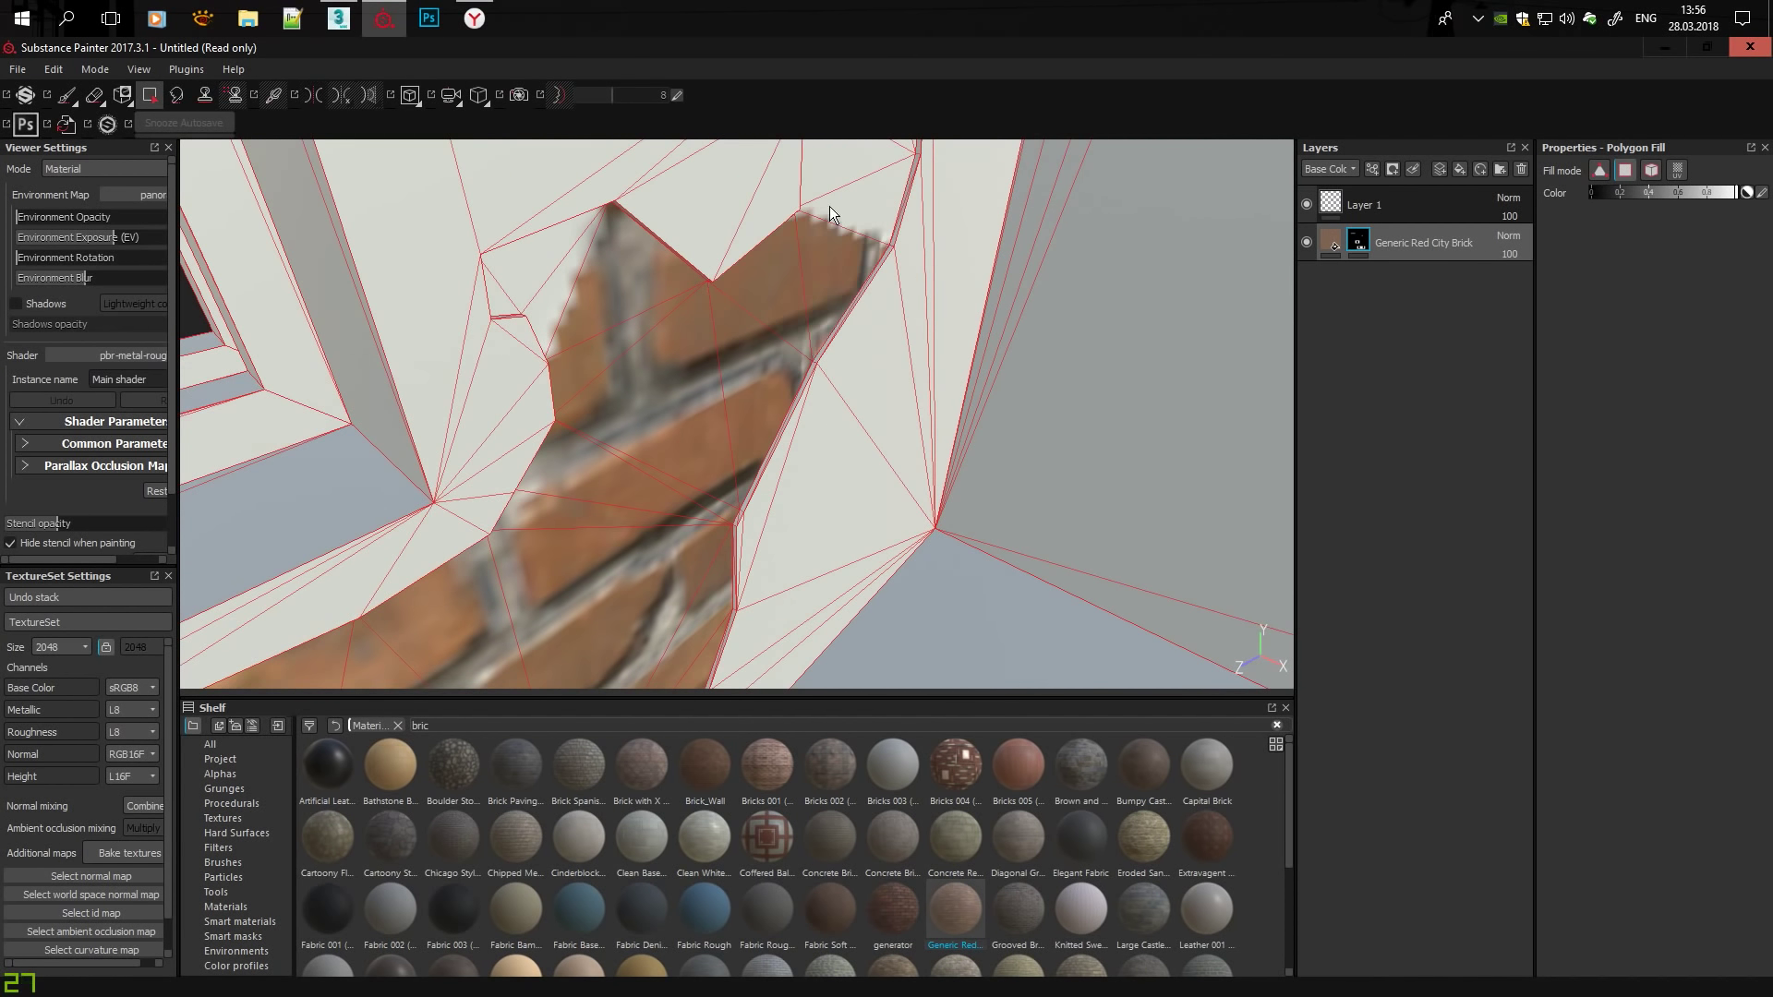
pyautogui.keyDown('alt'); pyautogui.moveTo(829, 207); pyautogui.dragTo(351, 347); pyautogui.keyUp('alt')
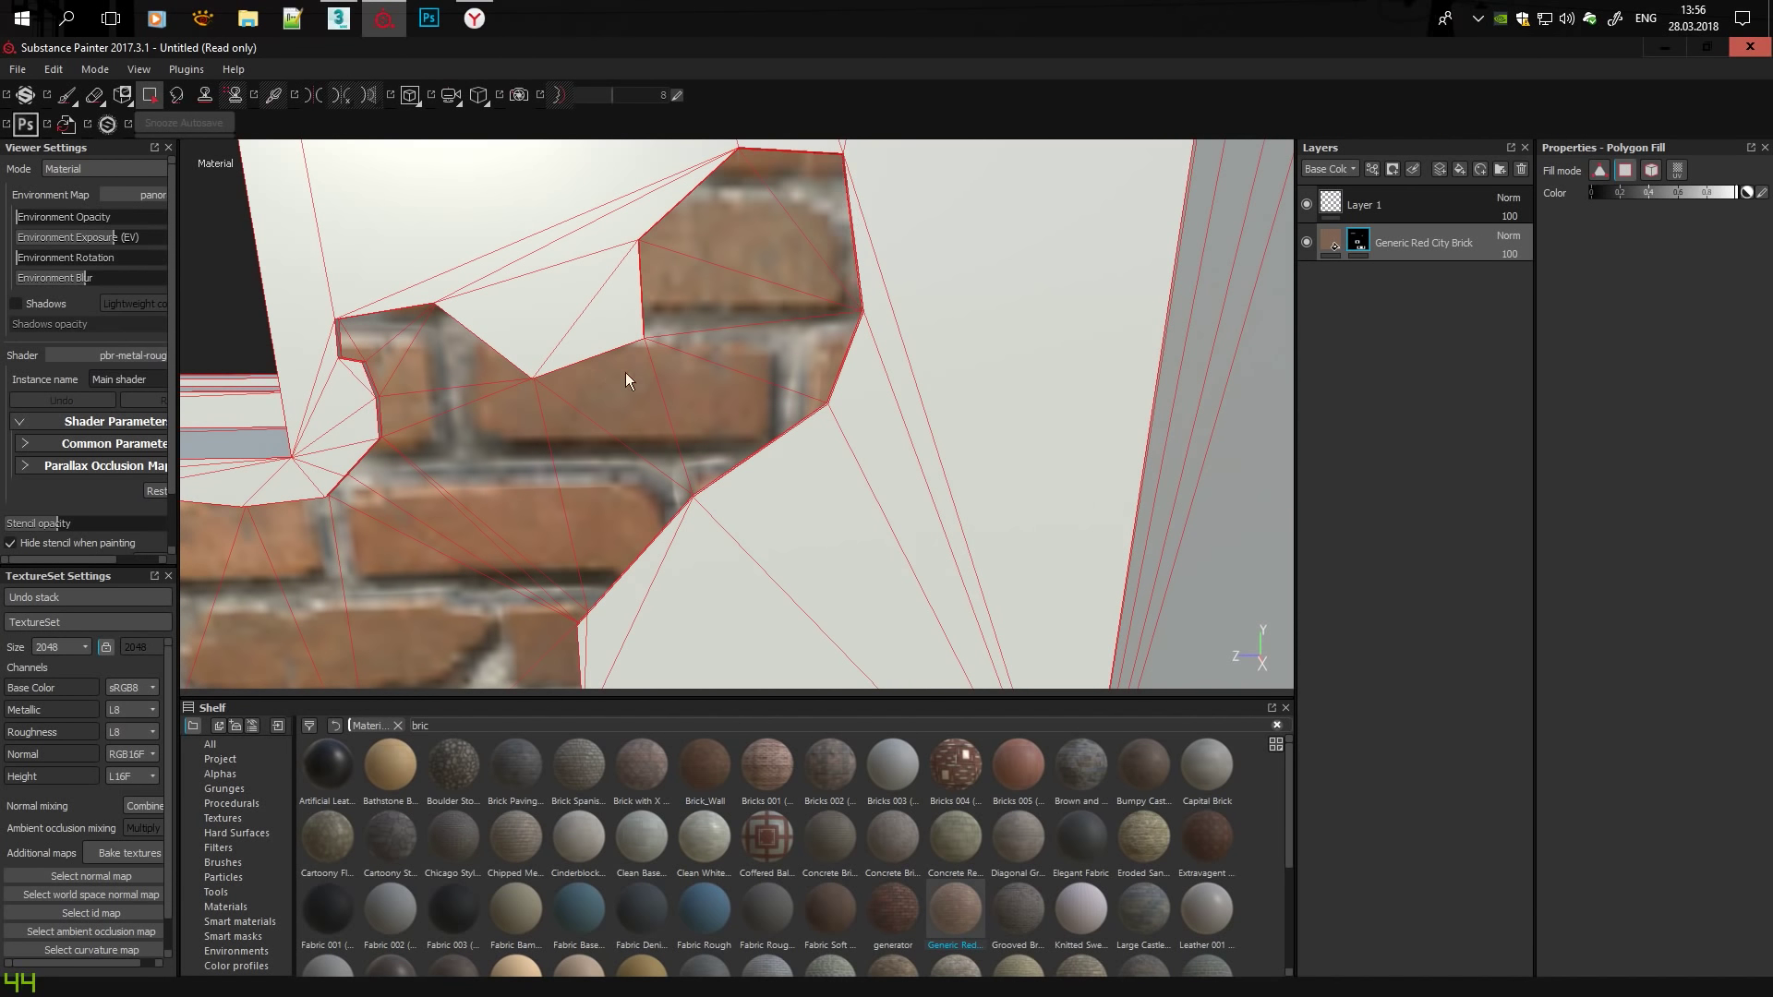
pyautogui.keyDown('alt'); pyautogui.moveTo(626, 374); pyautogui.dragTo(706, 361); pyautogui.keyUp('alt')
pyautogui.moveTo(589, 269)
pyautogui.keyDown('alt'); pyautogui.mouseDown()
pyautogui.moveTo(641, 401)
pyautogui.moveTo(347, 425)
pyautogui.moveTo(632, 279)
pyautogui.moveTo(596, 229)
pyautogui.mouseUp(); pyautogui.keyUp('alt')
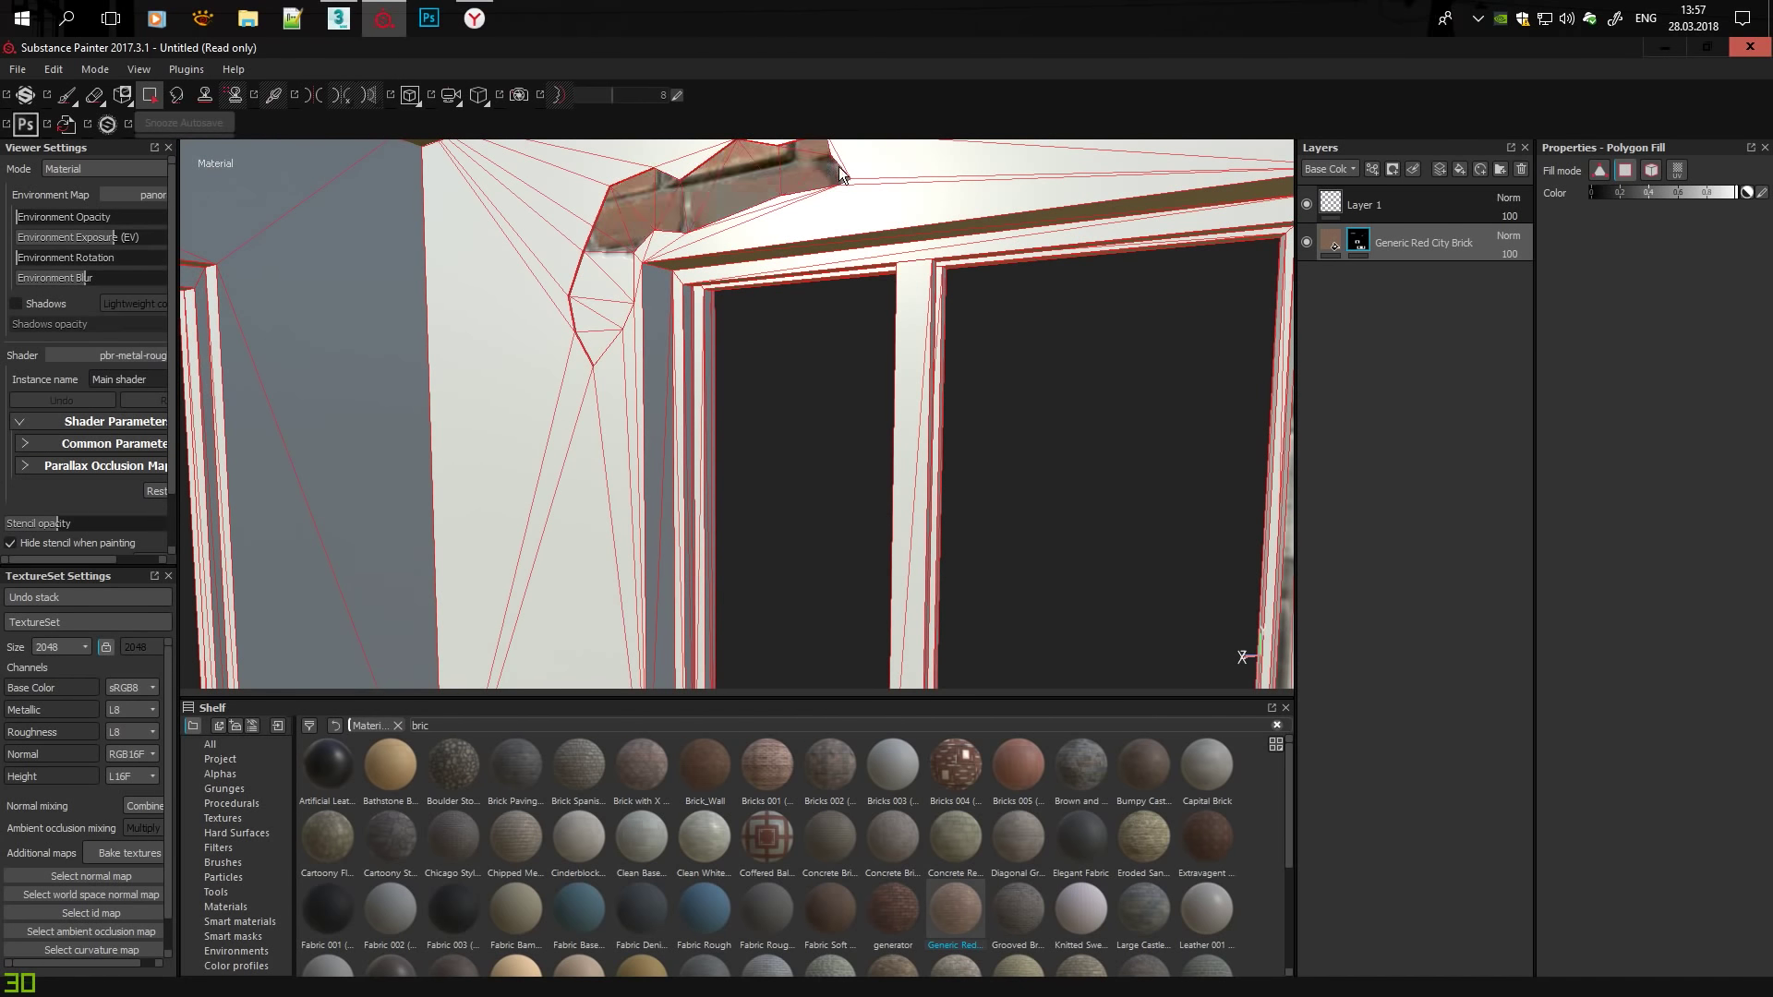
# Check the window frame and grey wall polygon outline, then zoom out to the whole house.
pyautogui.keyDown('alt'); pyautogui.moveTo(601, 354); pyautogui.dragTo(1618, 215); pyautogui.keyUp('alt')
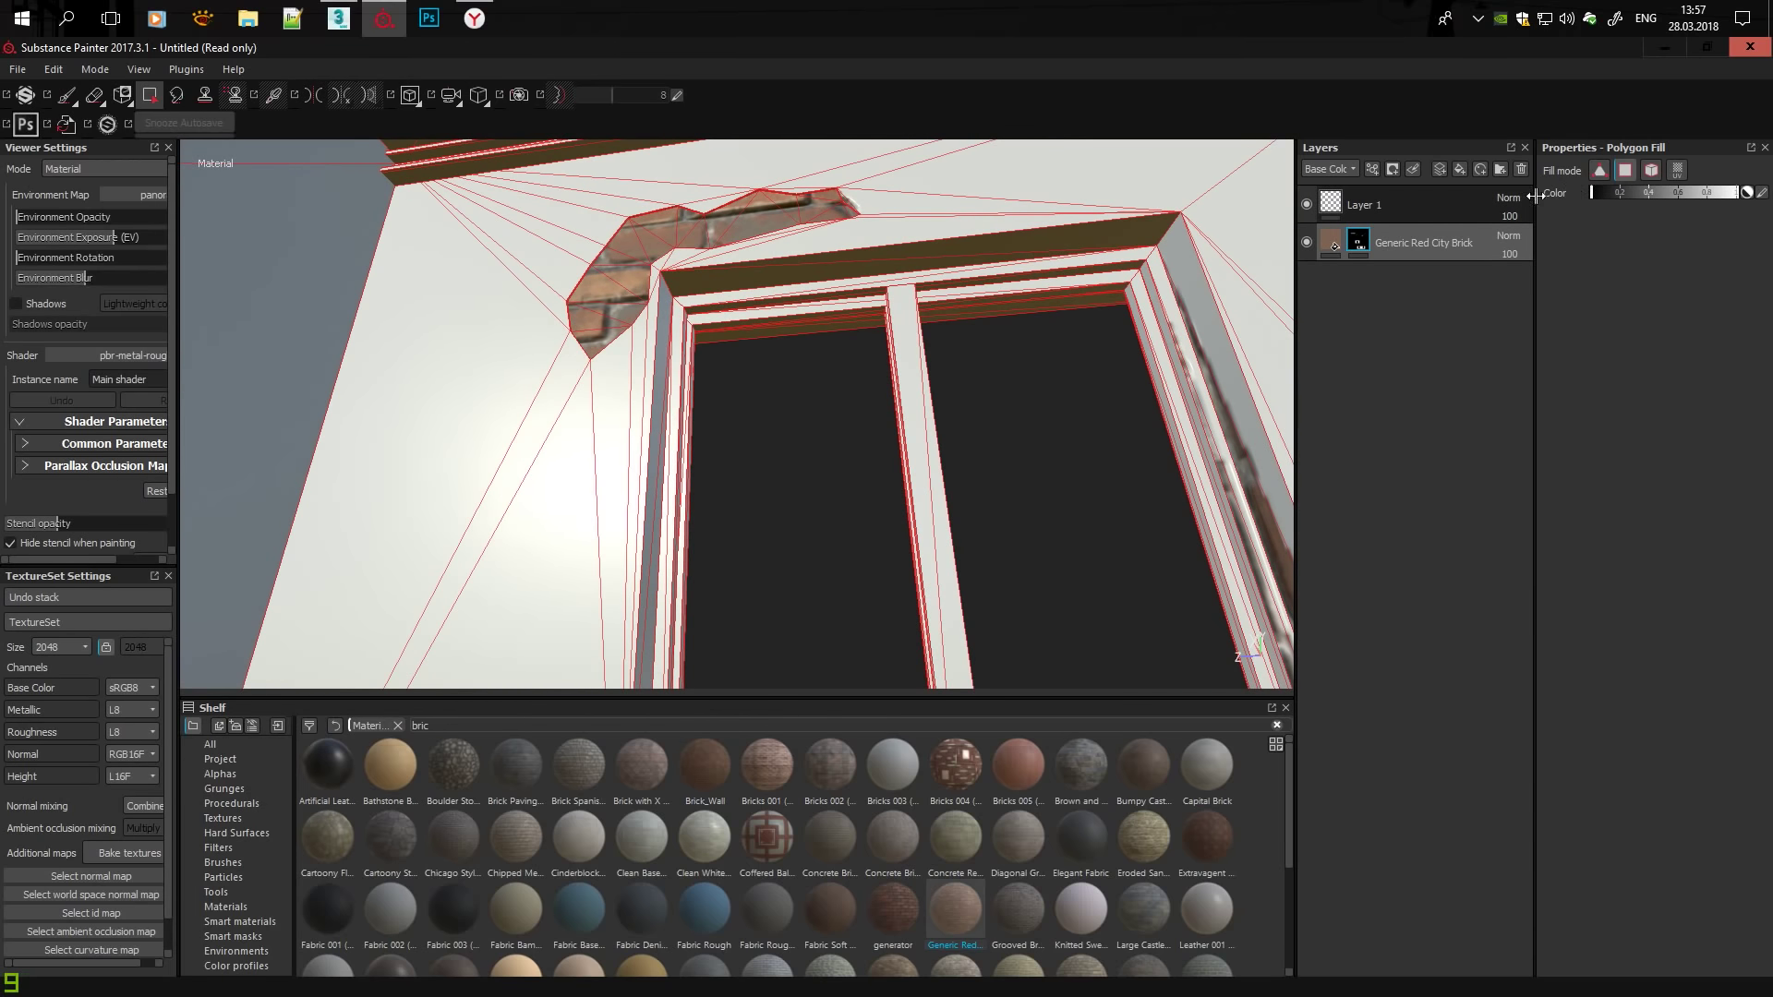
pyautogui.moveTo(846, 199)
pyautogui.keyDown('alt'); pyautogui.mouseDown()
pyautogui.moveTo(902, 186)
pyautogui.moveTo(835, 280)
pyautogui.moveTo(424, 463)
pyautogui.moveTo(466, 460)
pyautogui.mouseUp(); pyautogui.keyUp('alt')
pyautogui.scroll(2, 465, 460)
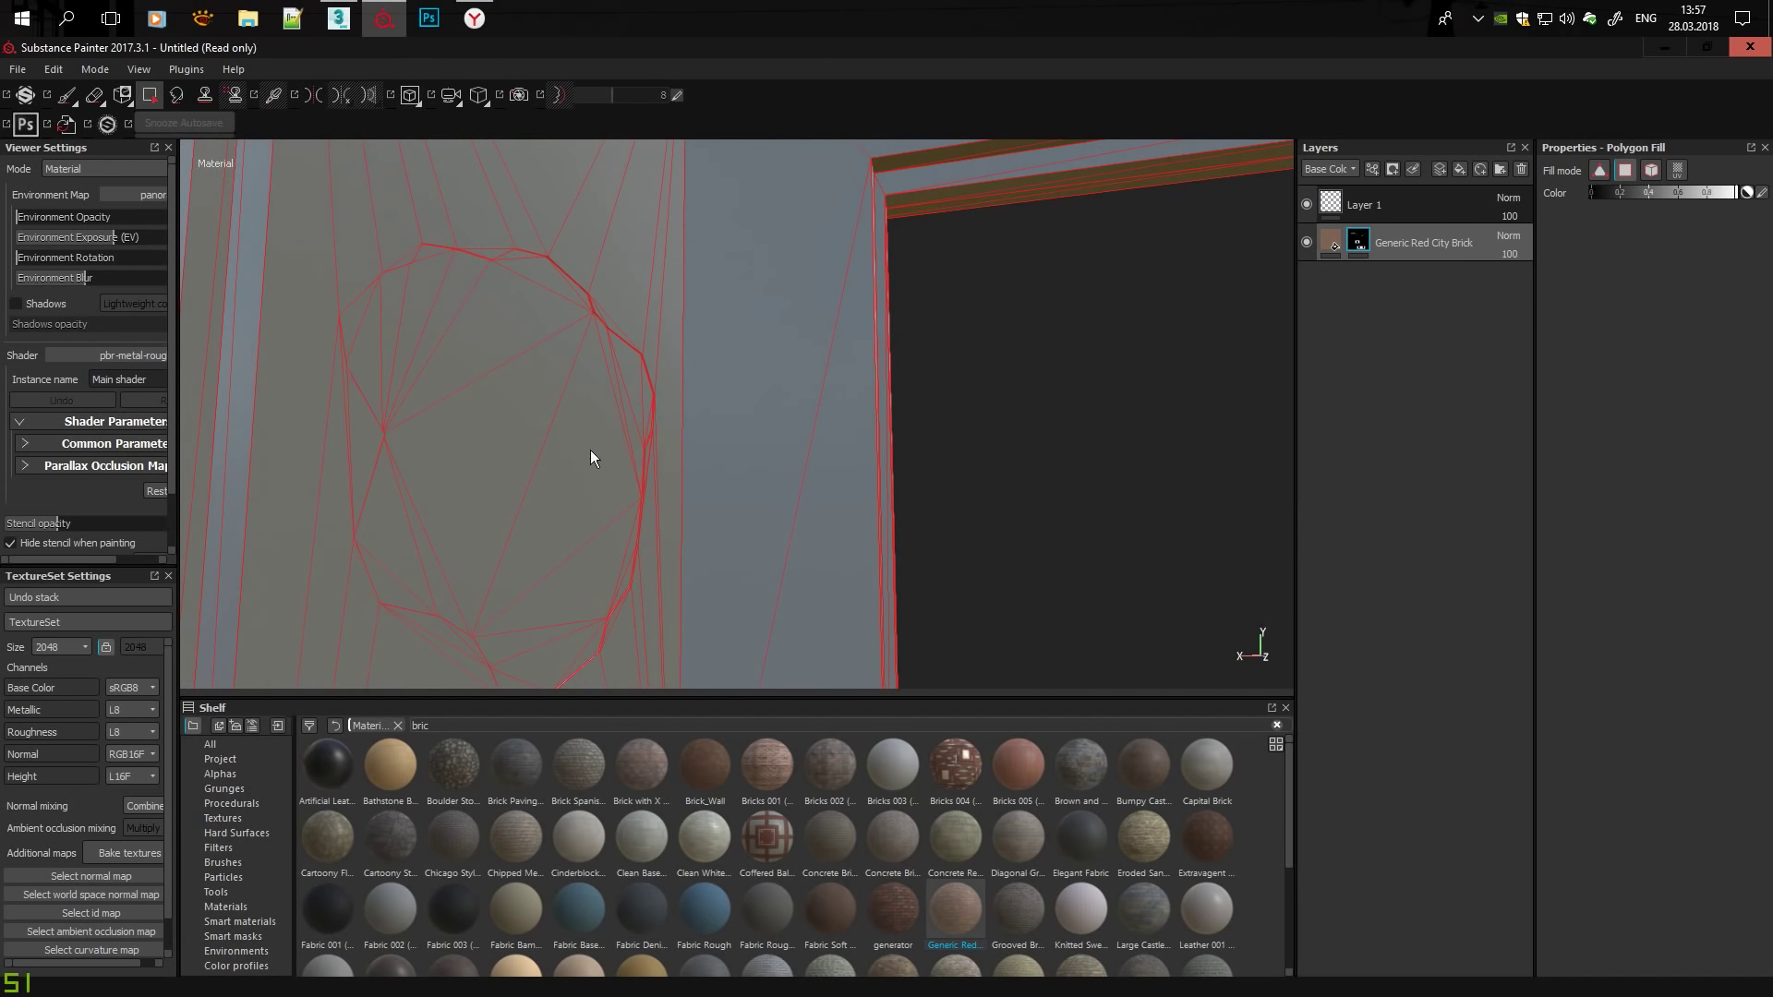
pyautogui.keyDown('alt'); pyautogui.moveTo(590, 458); pyautogui.dragTo(512, 456); pyautogui.keyUp('alt')
pyautogui.scroll(-3, 459, 377)
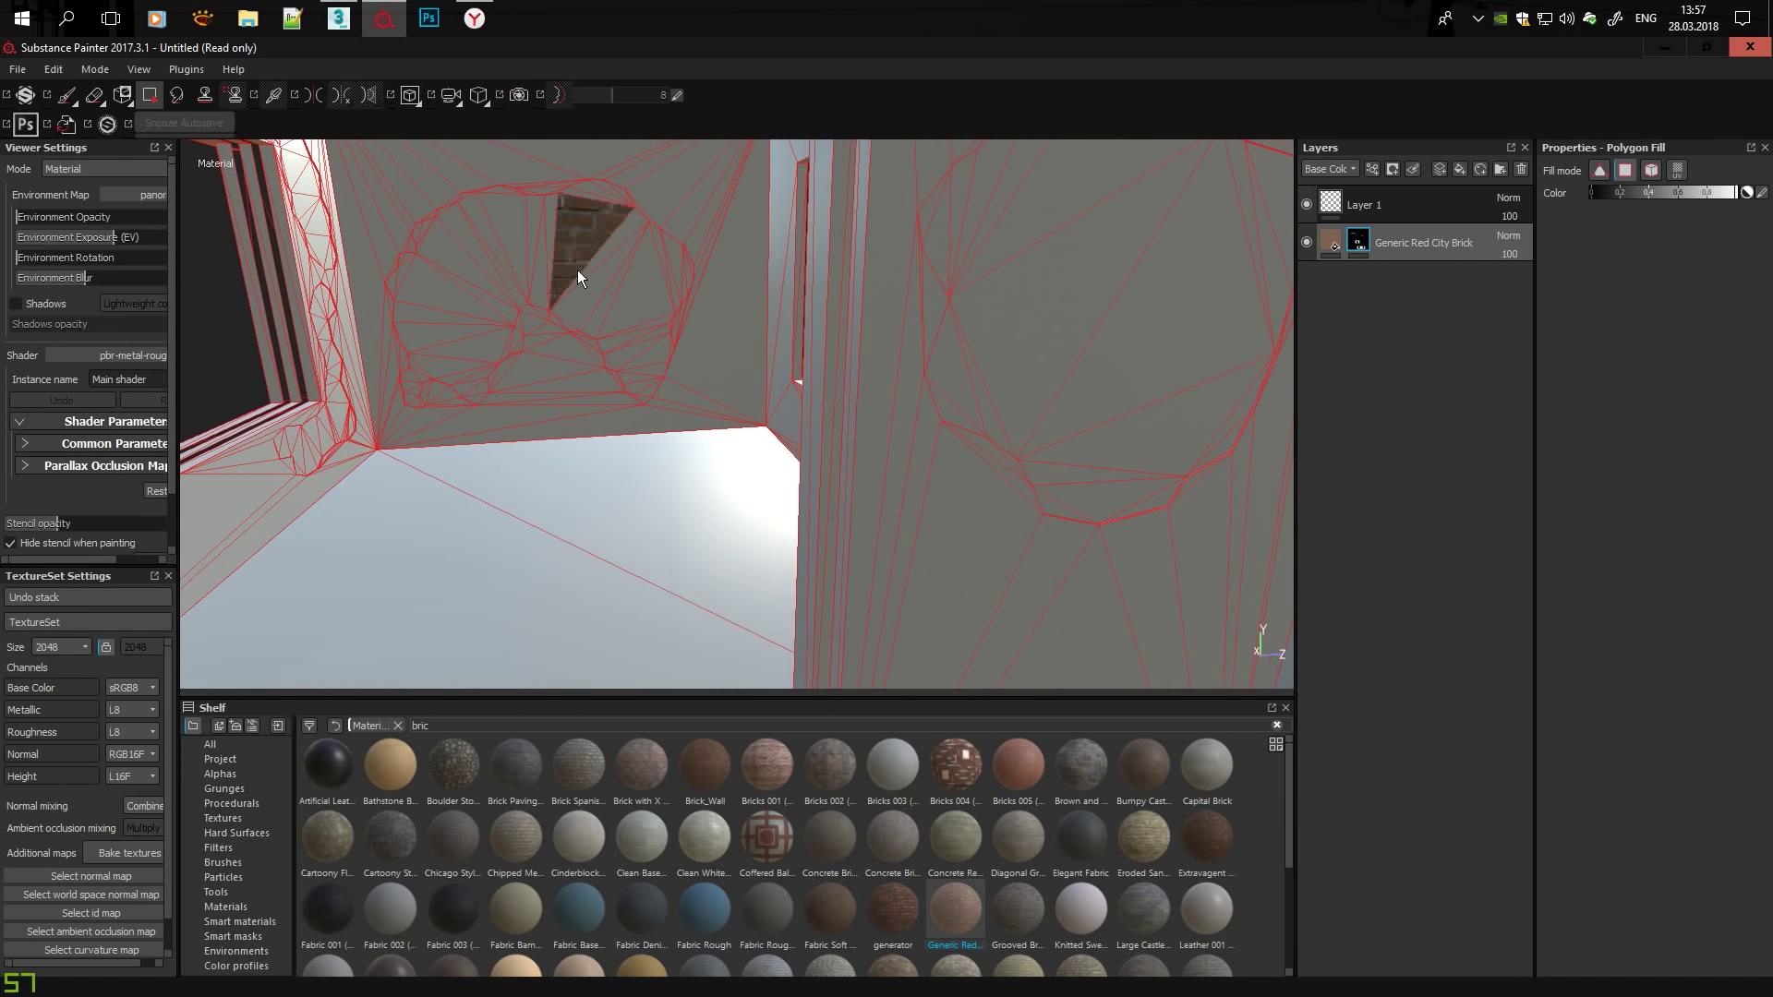
pyautogui.moveTo(665, 328)
pyautogui.keyDown('alt'); pyautogui.mouseDown()
pyautogui.moveTo(918, 441)
pyautogui.moveTo(803, 406)
pyautogui.mouseUp(); pyautogui.keyUp('alt')
pyautogui.scroll(-5, 918, 441)
# Add a second Generic Red City Brick fill layer and select its mask for polygon filling.
pyautogui.moveTo(955, 914); pyautogui.dragTo(1334, 266)
pyautogui.click(1358, 280)
pyautogui.click(149, 94)
pyautogui.scroll(5, 1016, 442)
pyautogui.scroll(3, 1000, 458)
pyautogui.moveTo(1000, 458)
pyautogui.keyDown('alt'); pyautogui.mouseDown()
pyautogui.moveTo(894, 375)
pyautogui.moveTo(901, 391)
pyautogui.moveTo(814, 365)
pyautogui.moveTo(850, 284)
pyautogui.moveTo(827, 458)
pyautogui.moveTo(808, 374)
pyautogui.moveTo(1045, 436)
pyautogui.moveTo(1070, 282)
pyautogui.mouseUp(); pyautogui.keyUp('alt')
# Polygon-fill a lower wall band face with brick in the second layer's mask.
pyautogui.click(814, 366)
pyautogui.scroll(-3, 828, 458)
pyautogui.scroll(3, 1045, 436)
pyautogui.scroll(2, 999, 335)
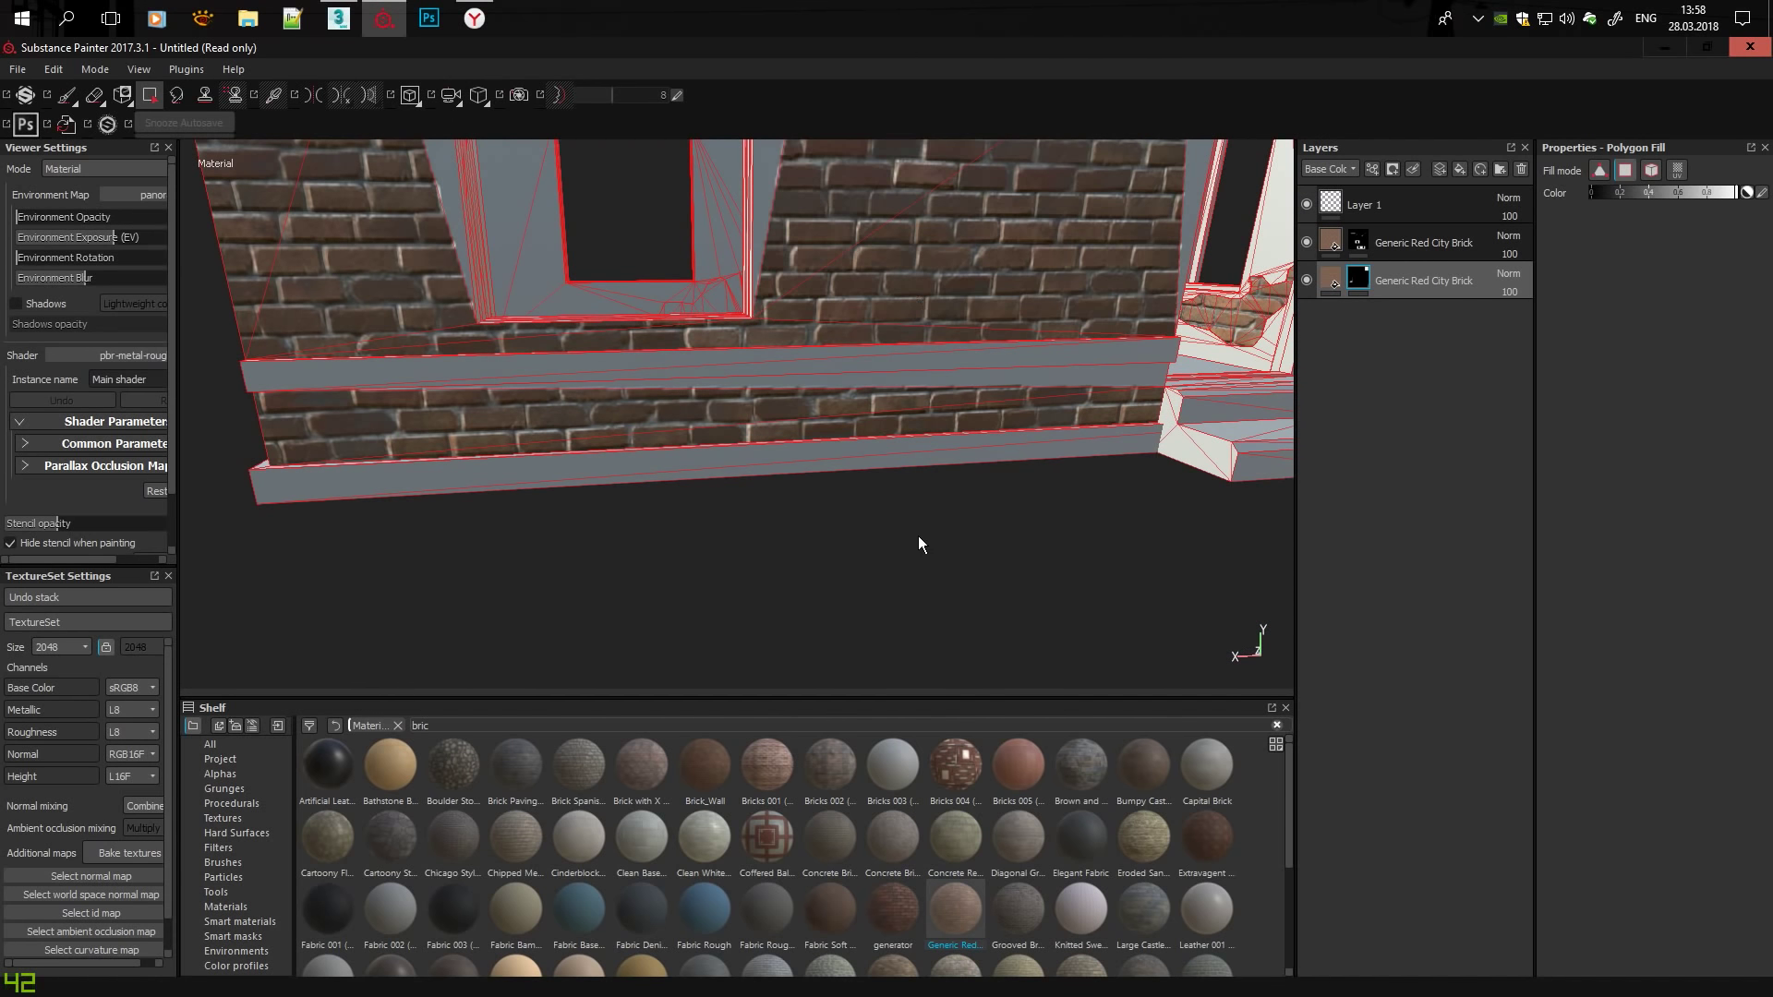
pyautogui.scroll(-5, 822, 395)
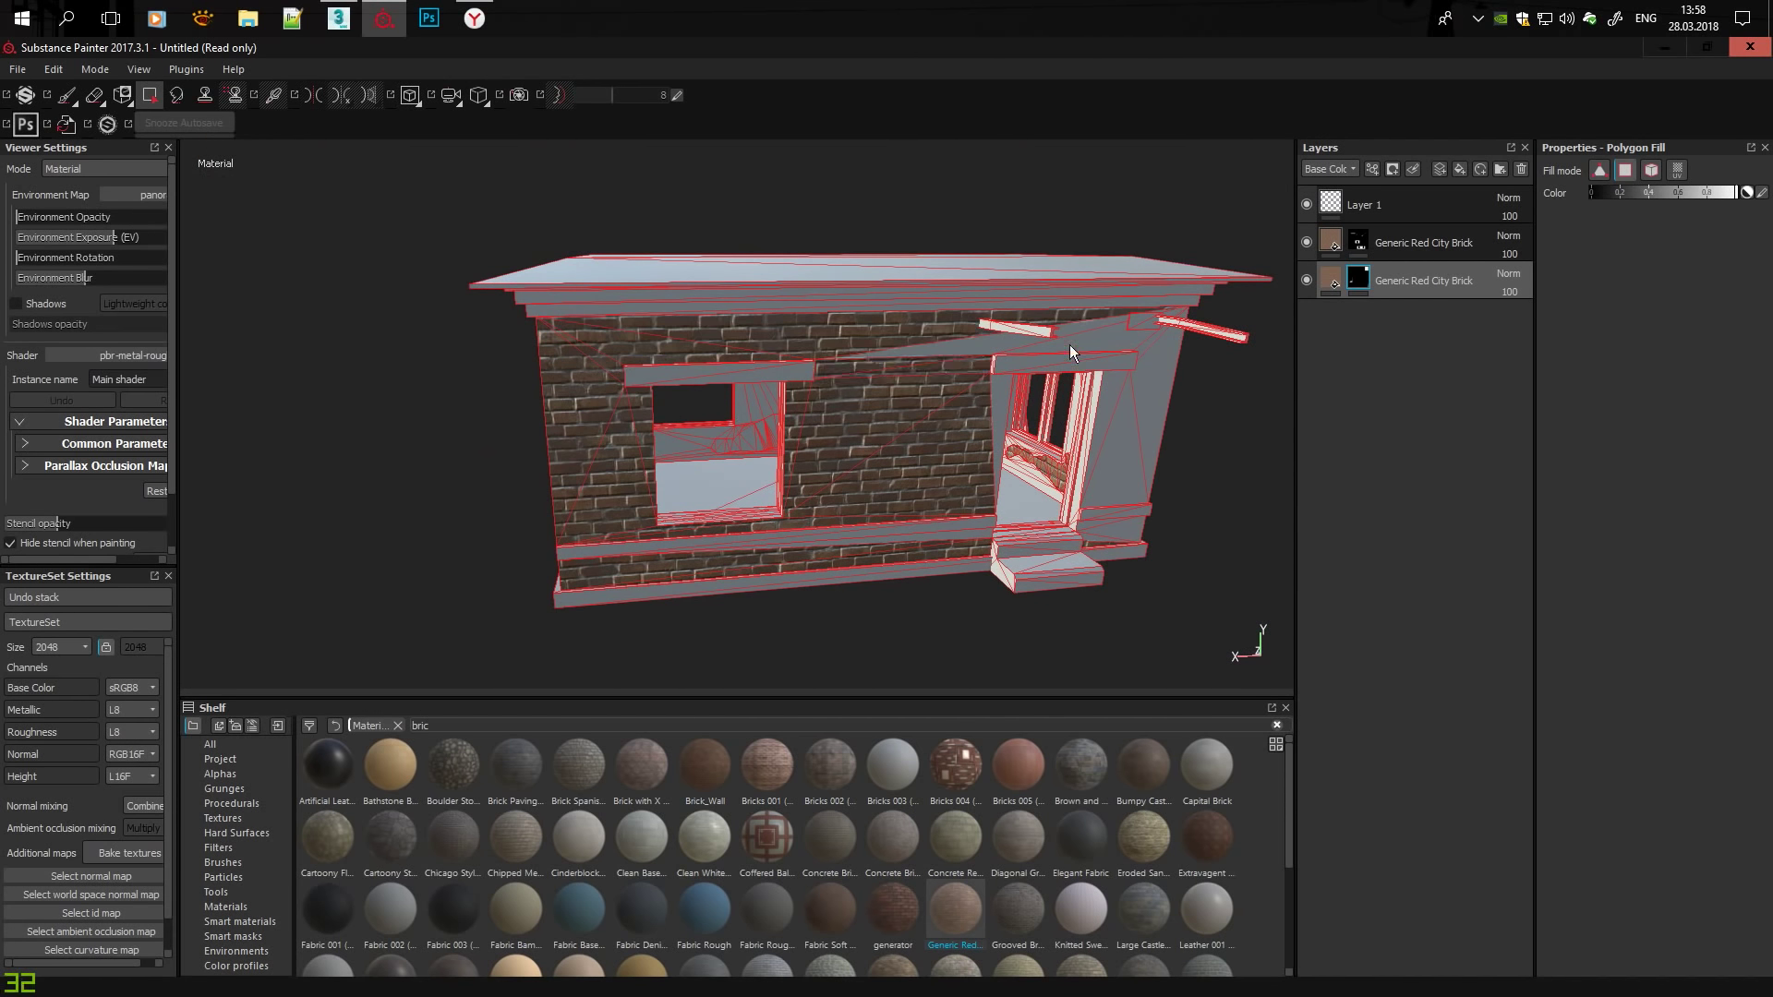
pyautogui.scroll(3, 1111, 536)
pyautogui.scroll(2, 1088, 523)
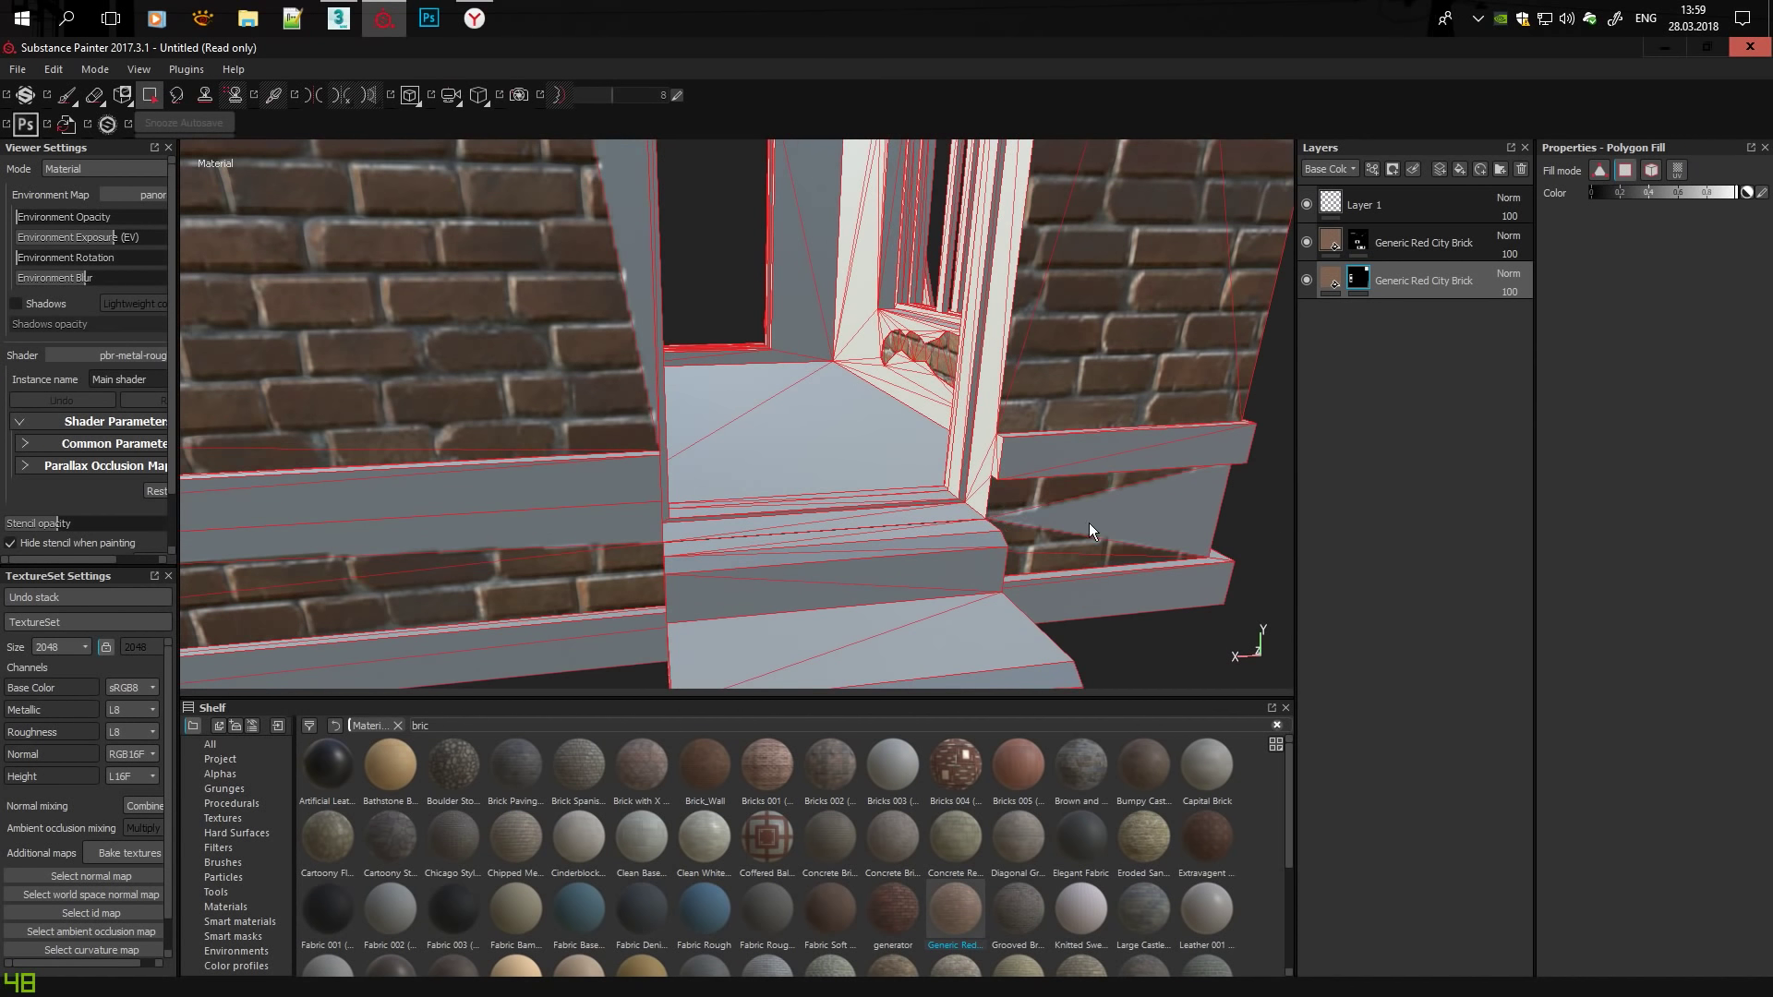
# Inspect the side window and door wall, then switch to the 2D UV layout.
pyautogui.moveTo(1089, 522)
pyautogui.keyDown('alt'); pyautogui.mouseDown()
pyautogui.moveTo(871, 279)
pyautogui.moveTo(957, 438)
pyautogui.moveTo(1025, 454)
pyautogui.moveTo(816, 382)
pyautogui.moveTo(1150, 336)
pyautogui.mouseUp(); pyautogui.keyUp('alt')
pyautogui.scroll(3, 1042, 457)
pyautogui.scroll(-5, 955, 474)
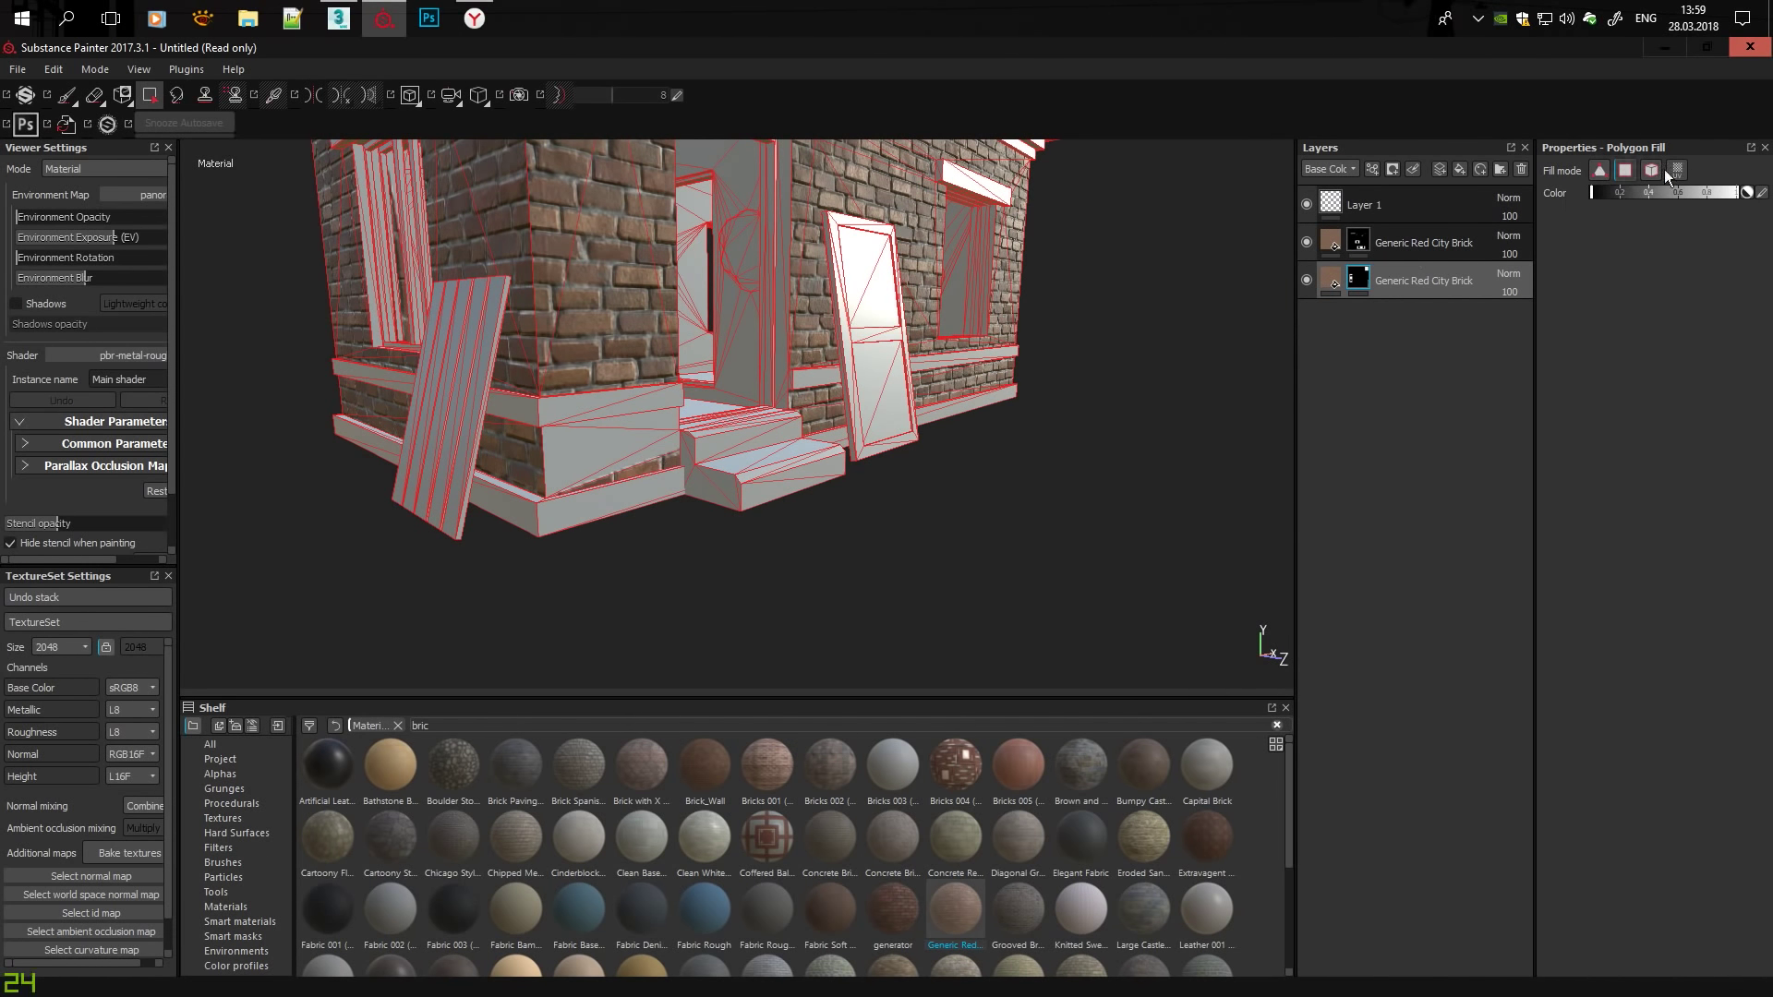
pyautogui.keyDown('alt'); pyautogui.moveTo(639, 453); pyautogui.dragTo(811, 378); pyautogui.keyUp('alt')
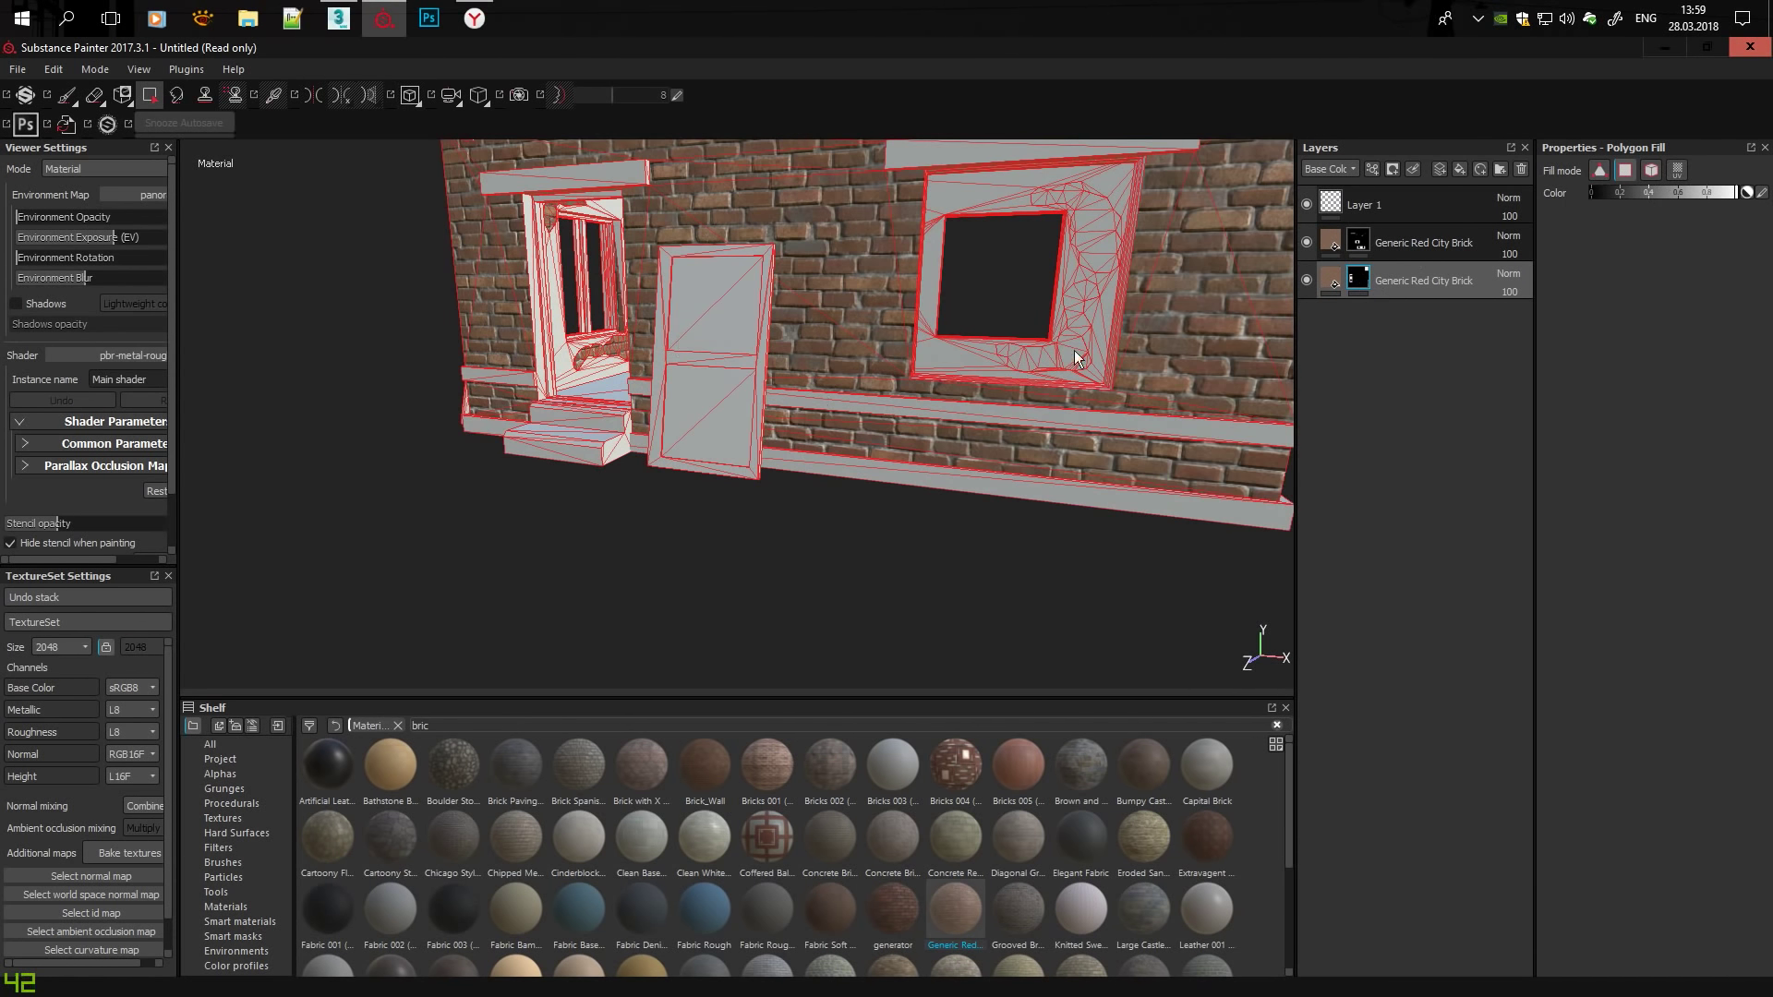
pyautogui.keyDown('alt'); pyautogui.moveTo(1073, 351); pyautogui.dragTo(851, 299); pyautogui.keyUp('alt')
pyautogui.scroll(5, 630, 244)
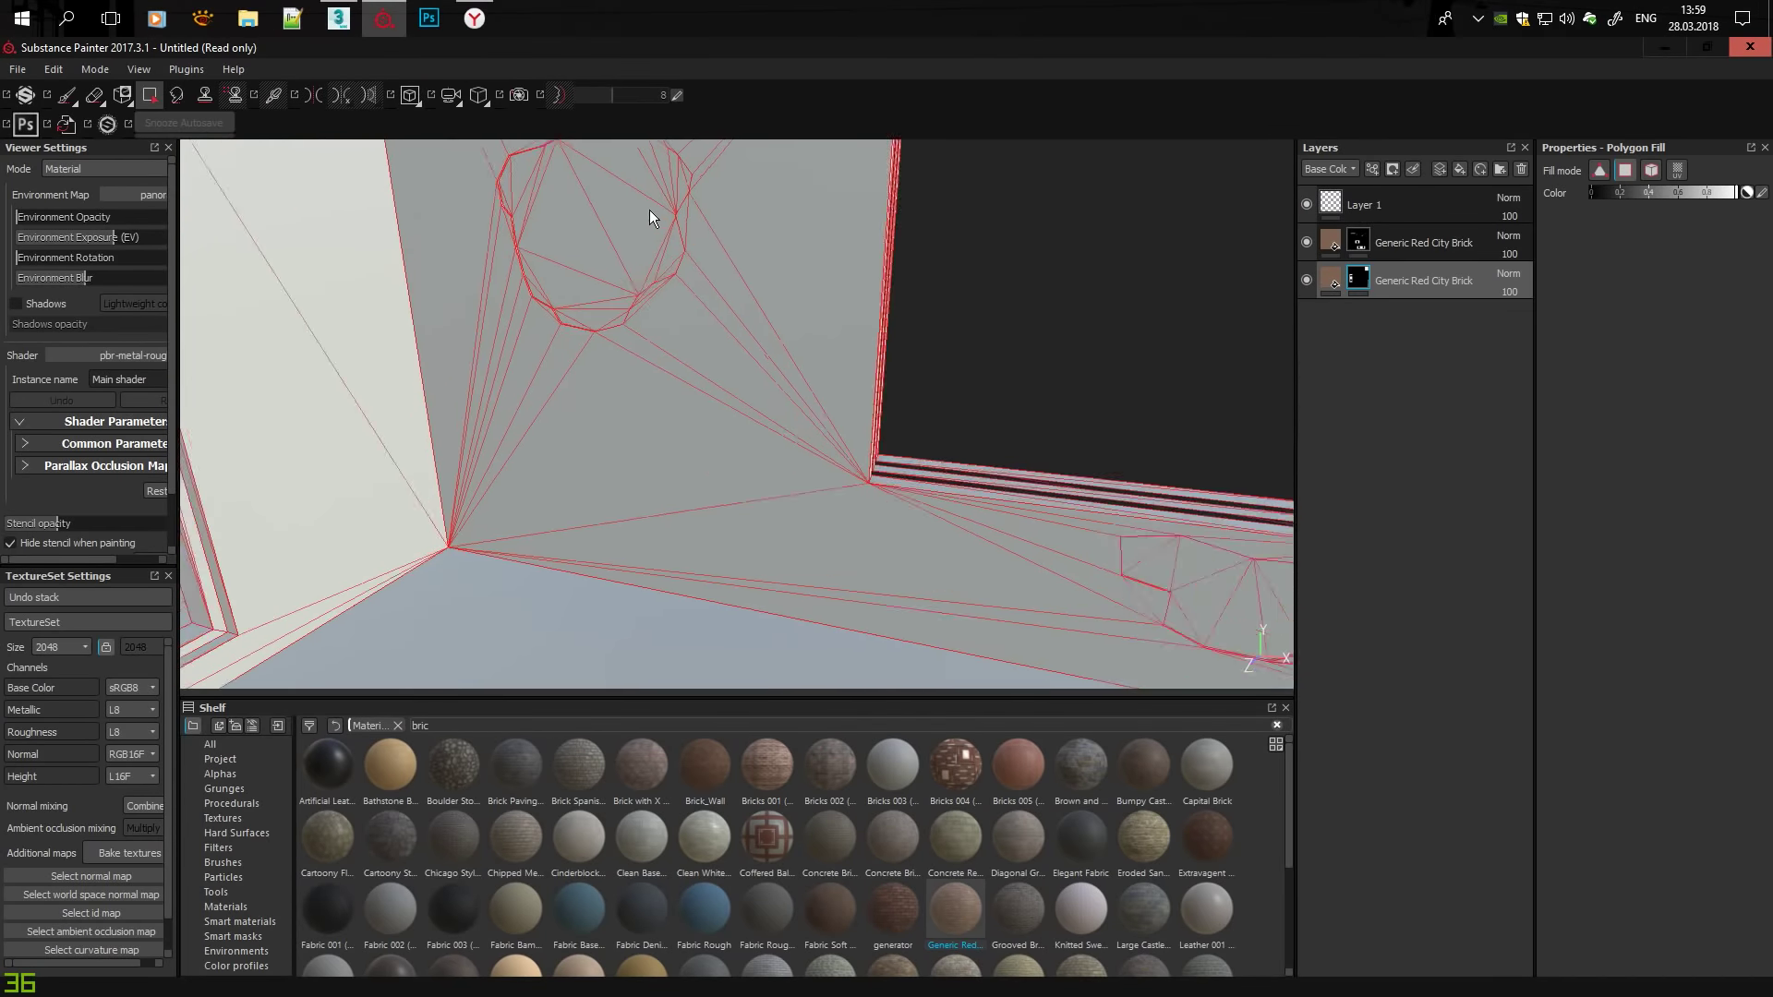
pyautogui.scroll(2, 650, 211)
pyautogui.keyDown('alt'); pyautogui.moveTo(678, 233); pyautogui.dragTo(839, 209, button='middle'); pyautogui.keyUp('alt')
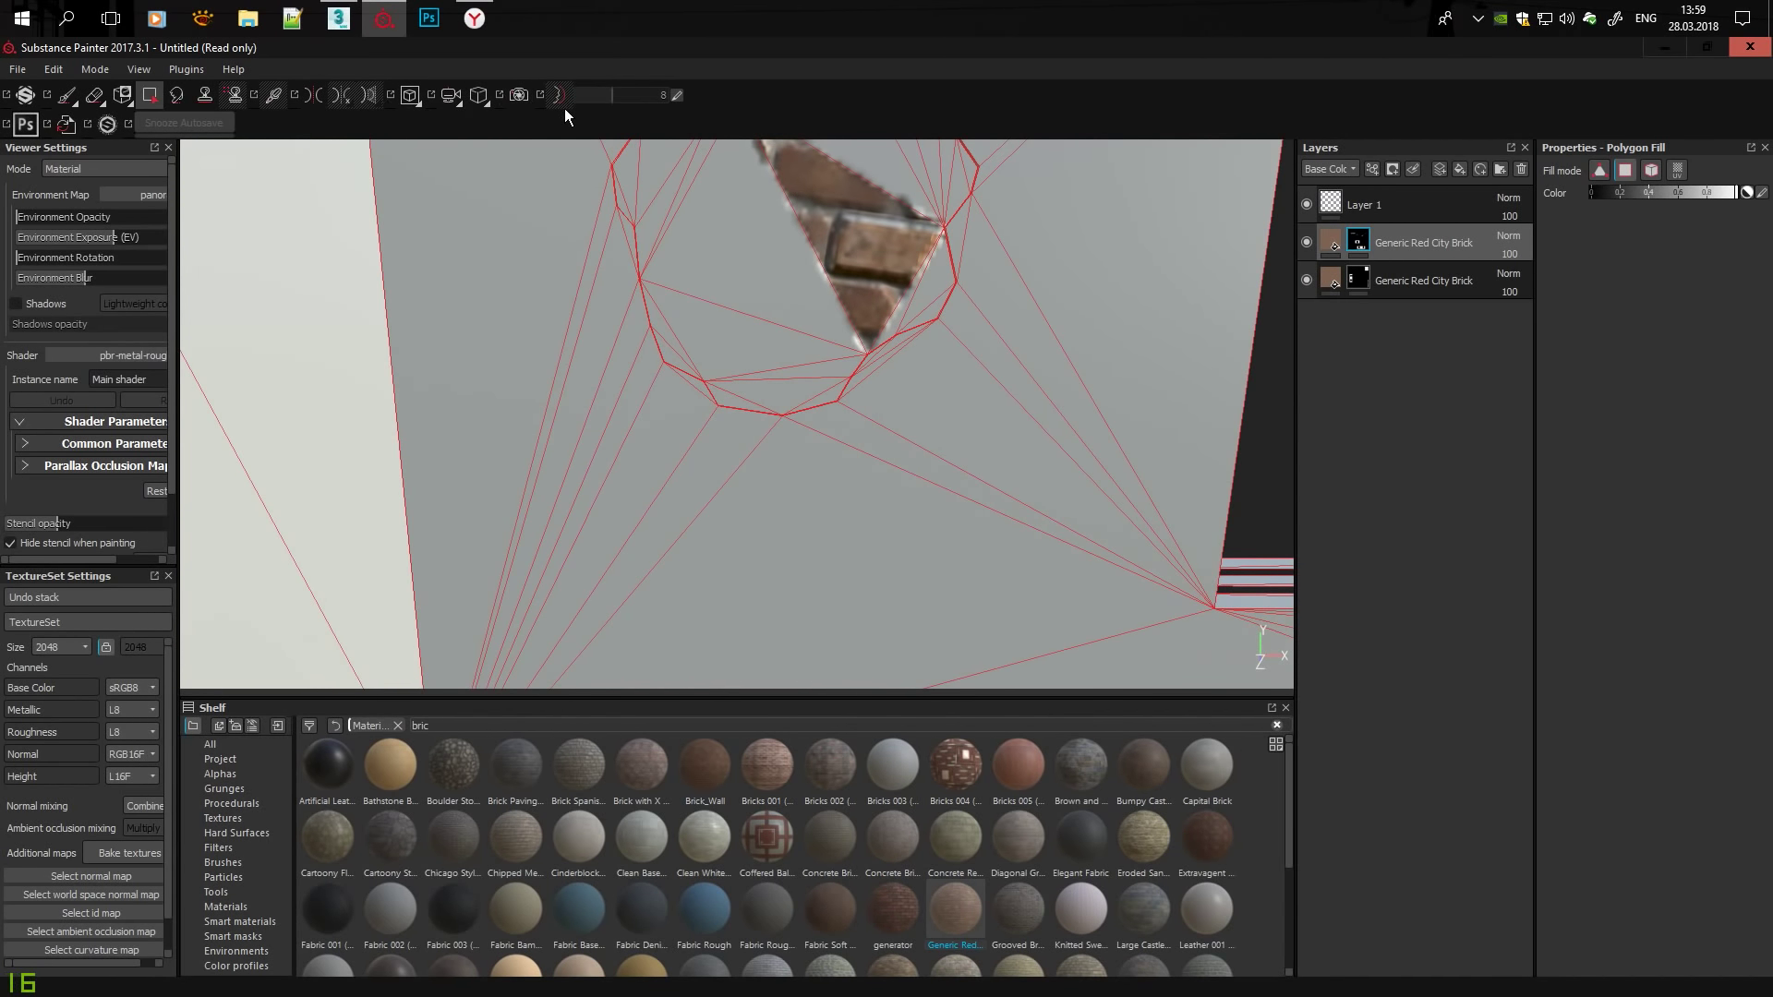
pyautogui.press('F2')
pyautogui.scroll(3, 957, 318)
# Fill more UV triangles around the brick patch in the flat UV layout.
pyautogui.scroll(-2, 879, 353)
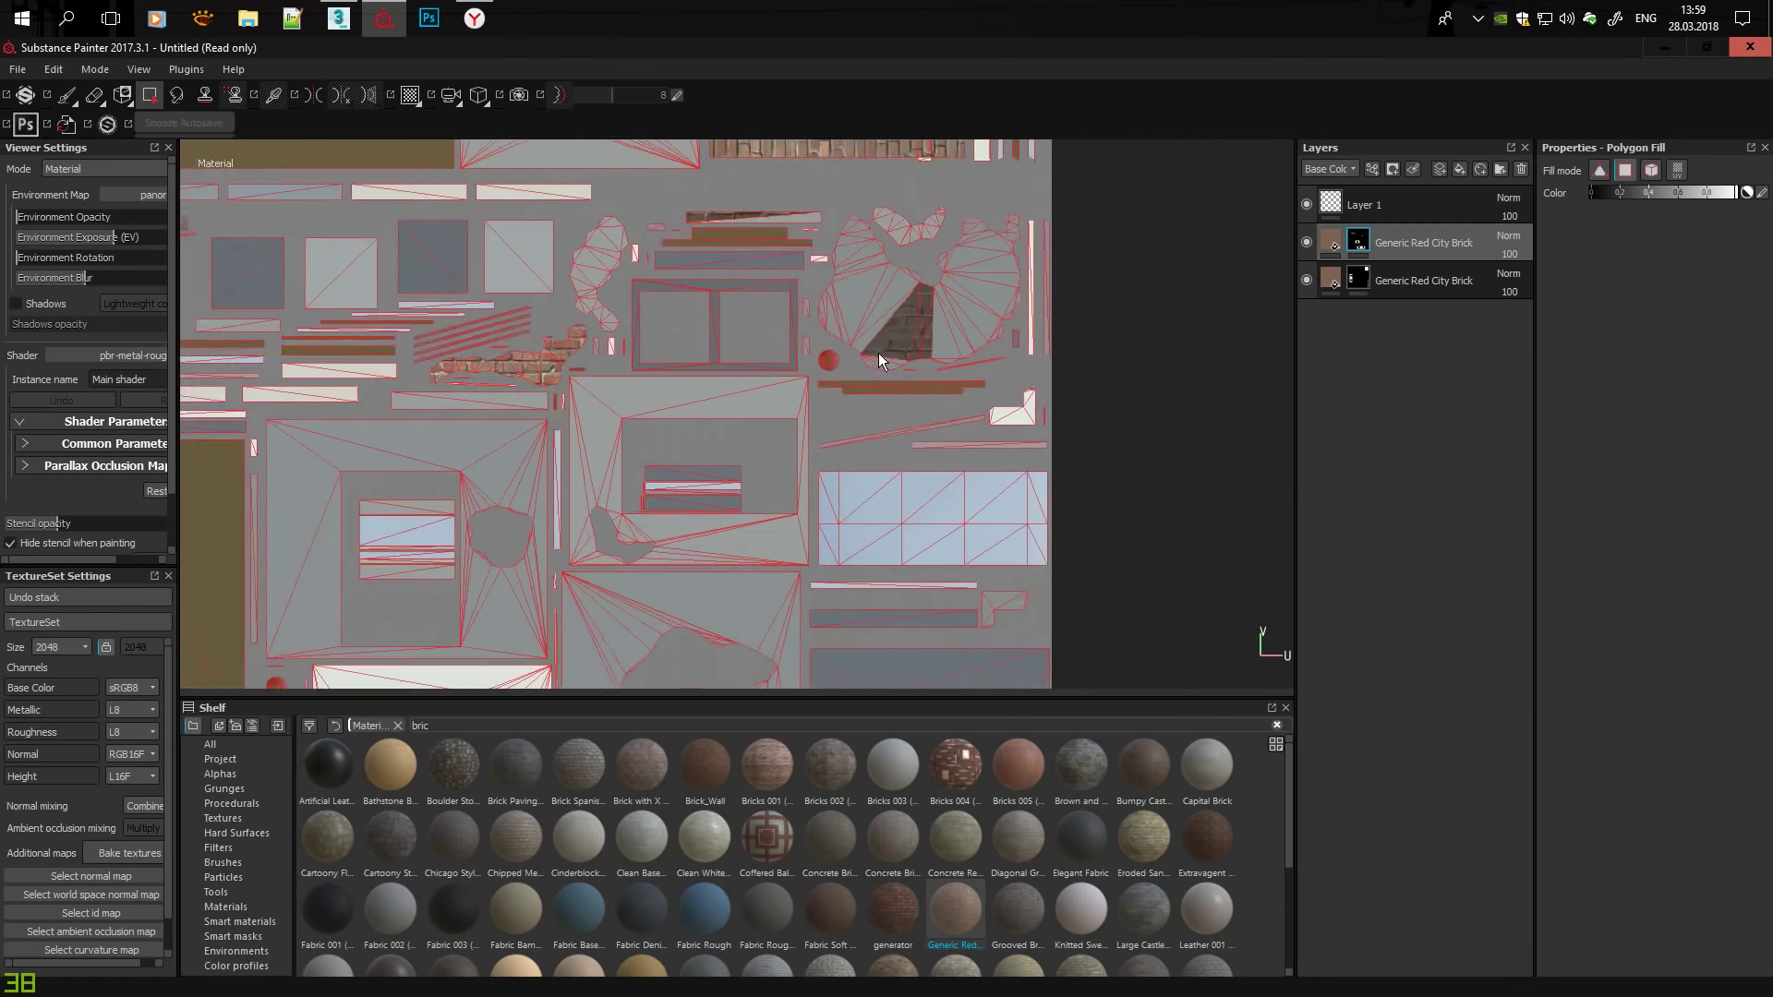
pyautogui.scroll(-2, 879, 353)
pyautogui.scroll(3, 951, 309)
pyautogui.scroll(4, 821, 316)
pyautogui.scroll(-3, 822, 316)
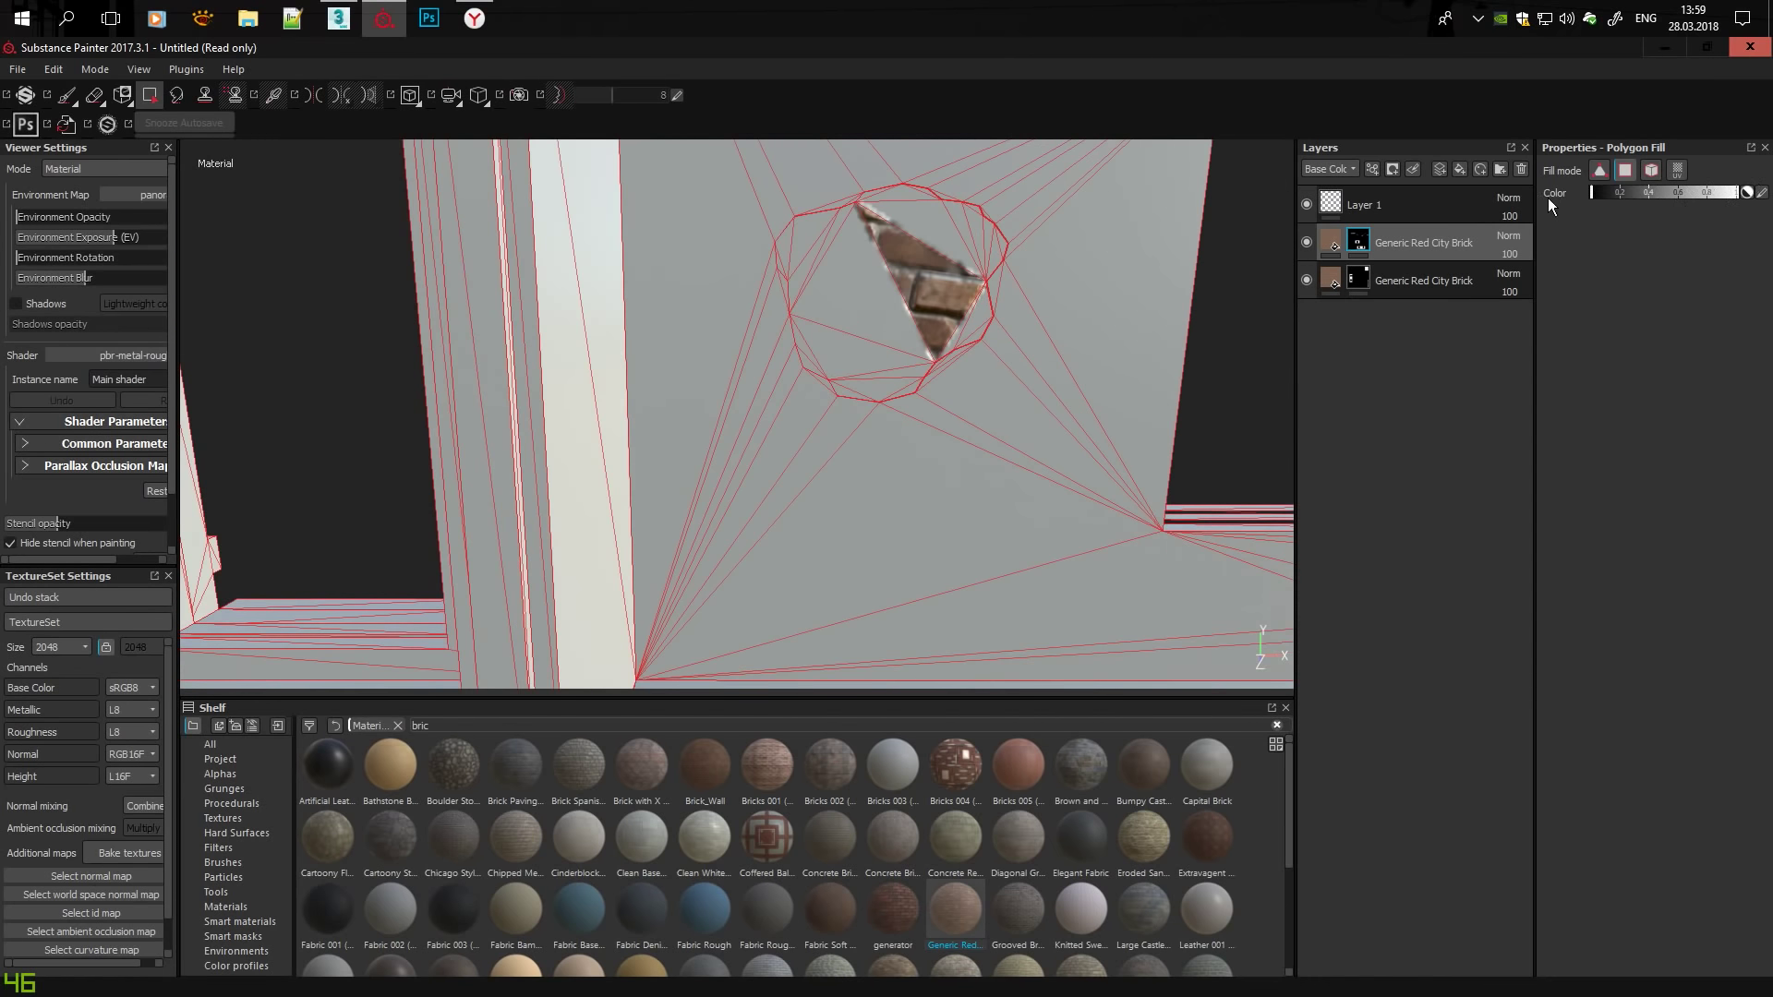
pyautogui.click(410, 94)
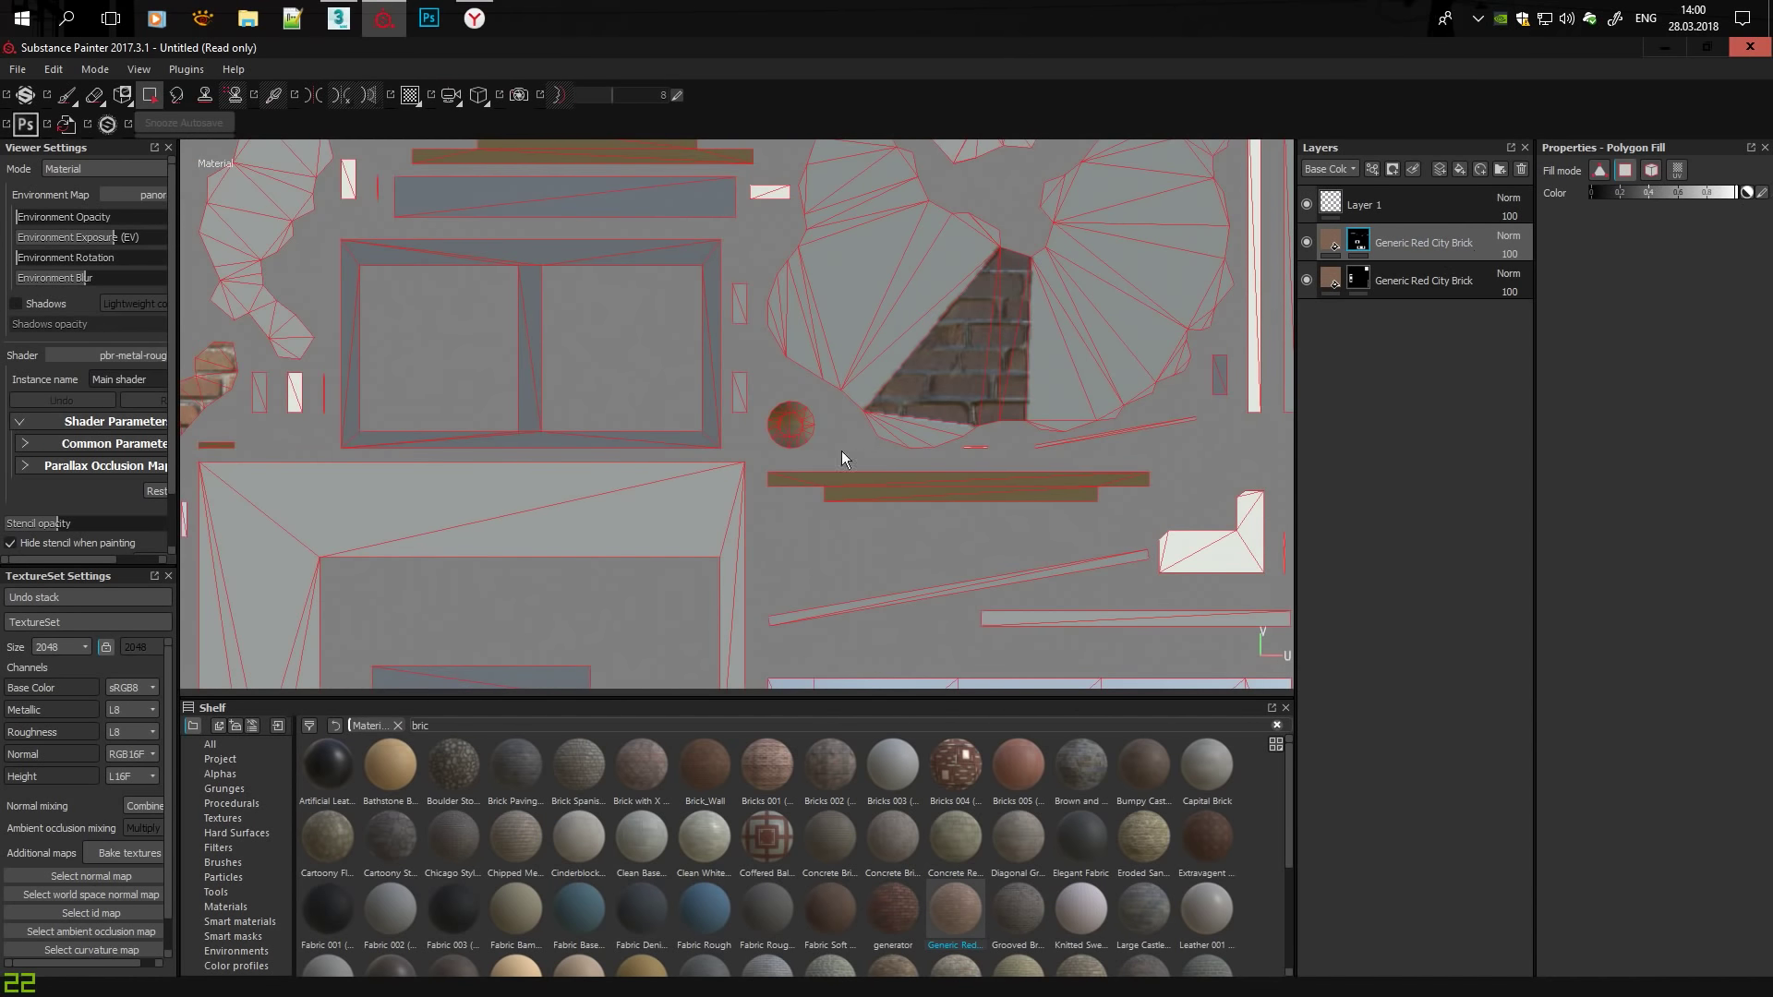
pyautogui.scroll(4, 875, 407)
pyautogui.scroll(-2, 822, 314)
pyautogui.scroll(-2, 773, 246)
pyautogui.moveTo(773, 246)
pyautogui.mouseDown(button='middle')
pyautogui.moveTo(936, 460)
pyautogui.moveTo(623, 397)
pyautogui.mouseUp(button='middle')
pyautogui.scroll(-1, 622, 397)
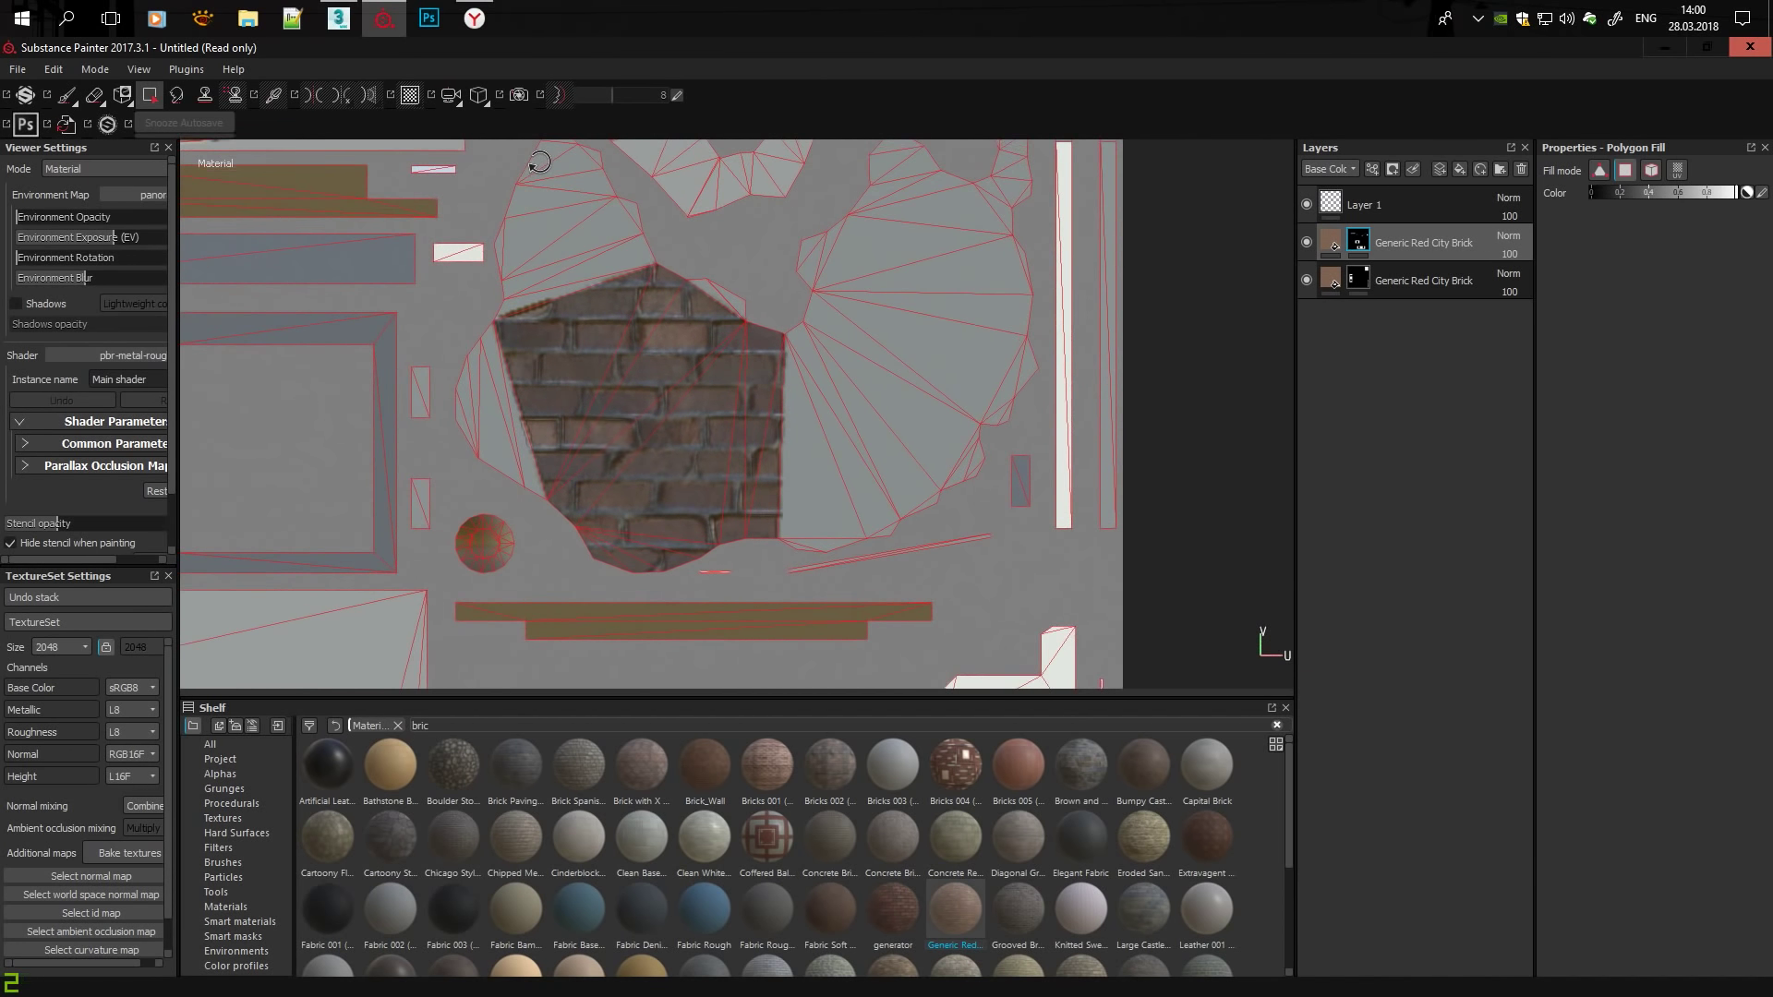
pyautogui.moveTo(545, 166)
pyautogui.mouseDown()
pyautogui.moveTo(569, 249)
pyautogui.moveTo(912, 416)
pyautogui.mouseUp()
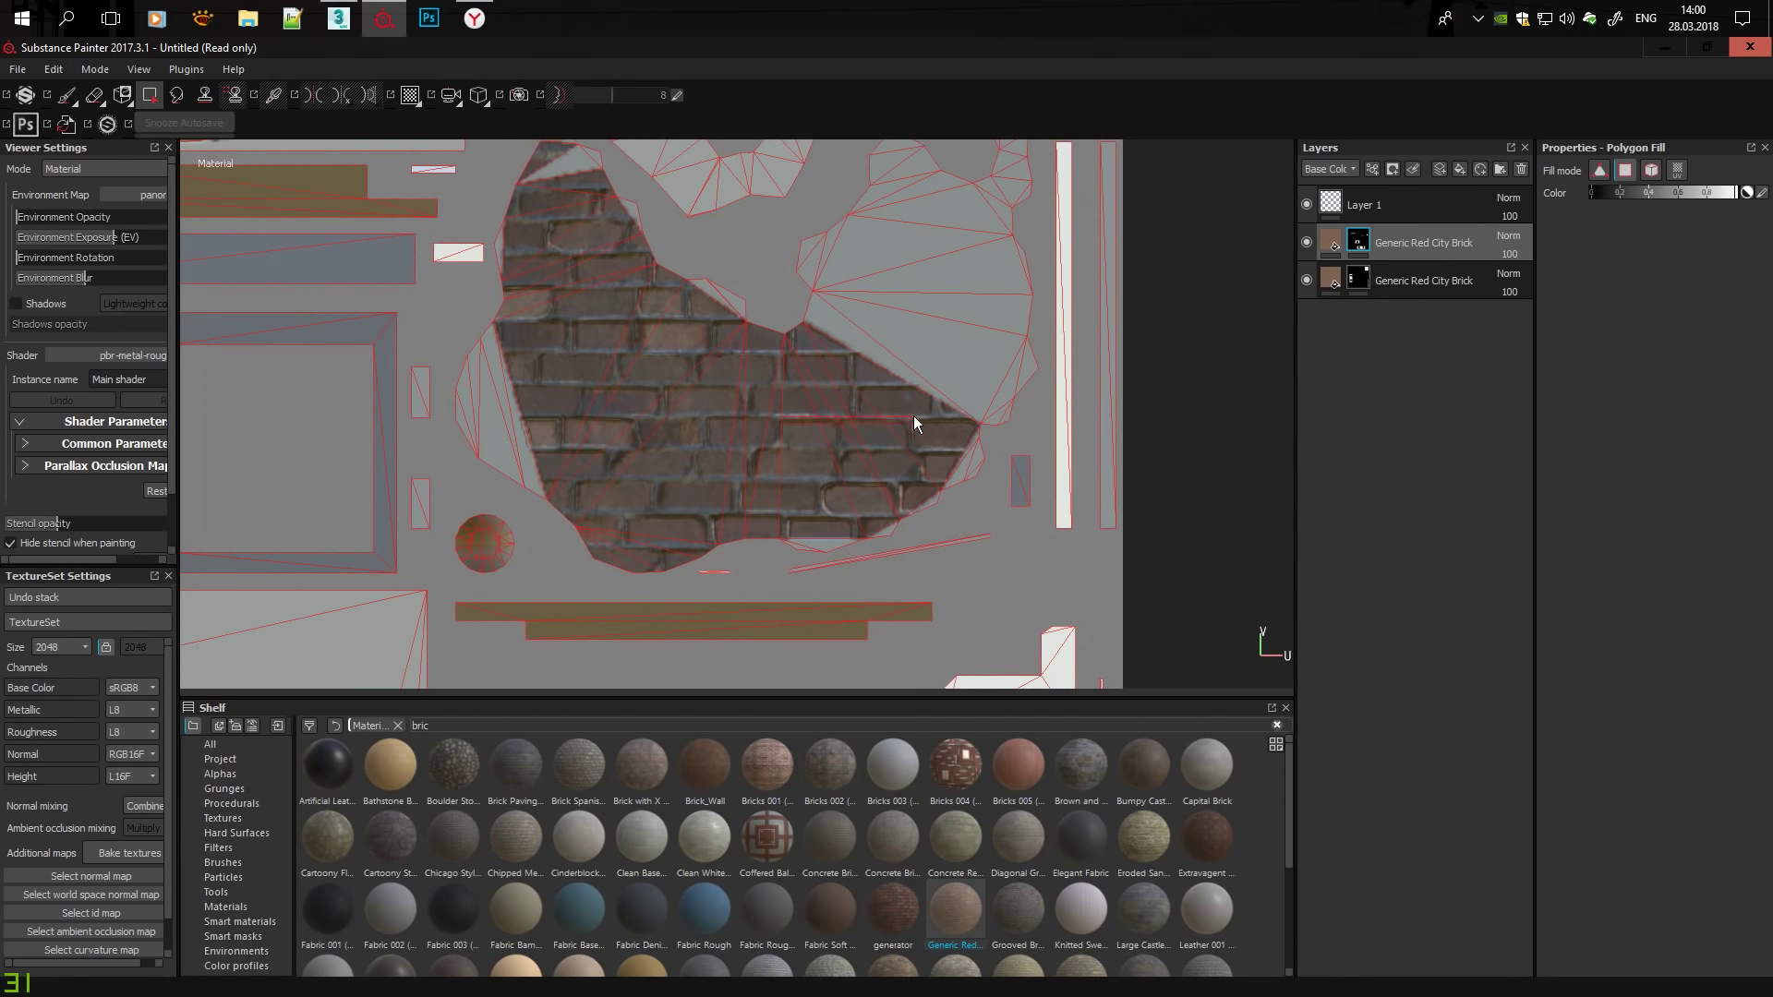
# Review the edges of the filled brick island in the UV layout.
pyautogui.scroll(-2, 1033, 164)
pyautogui.scroll(3, 940, 292)
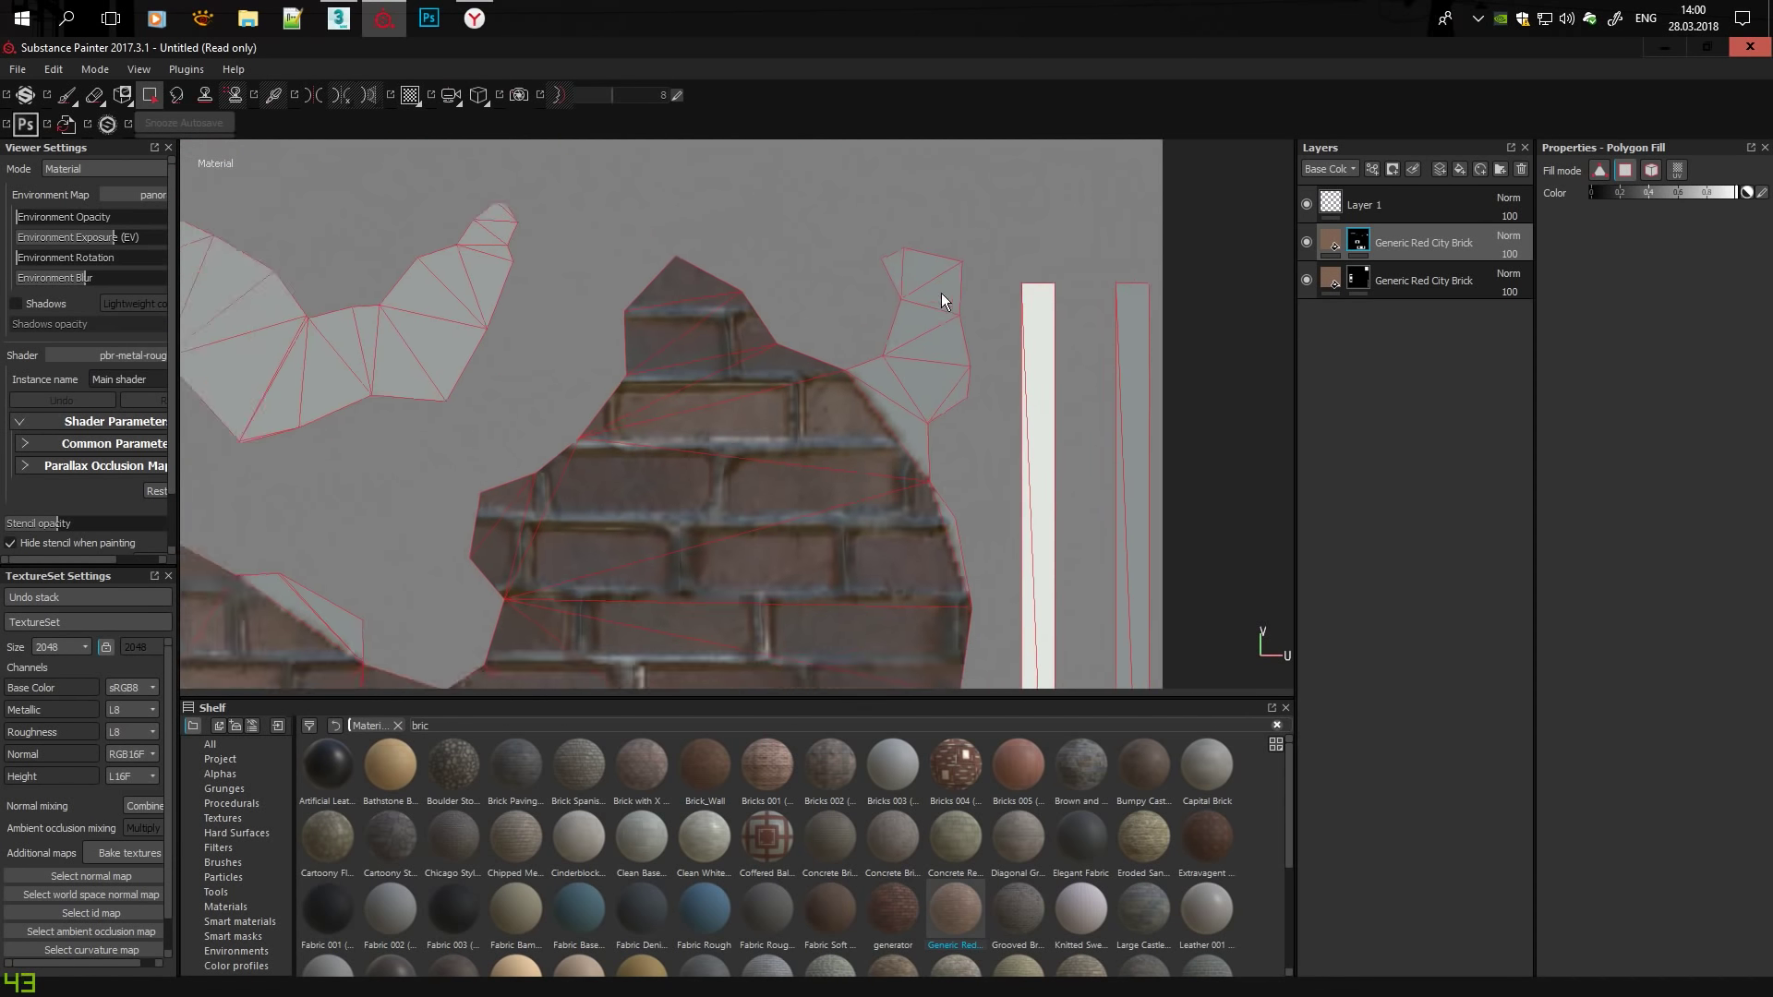
pyautogui.scroll(1, 929, 318)
pyautogui.moveTo(949, 551)
pyautogui.mouseDown(button='middle')
pyautogui.moveTo(796, 482)
pyautogui.moveTo(968, 285)
pyautogui.moveTo(902, 482)
pyautogui.mouseUp(button='middle')
pyautogui.scroll(-2, 822, 431)
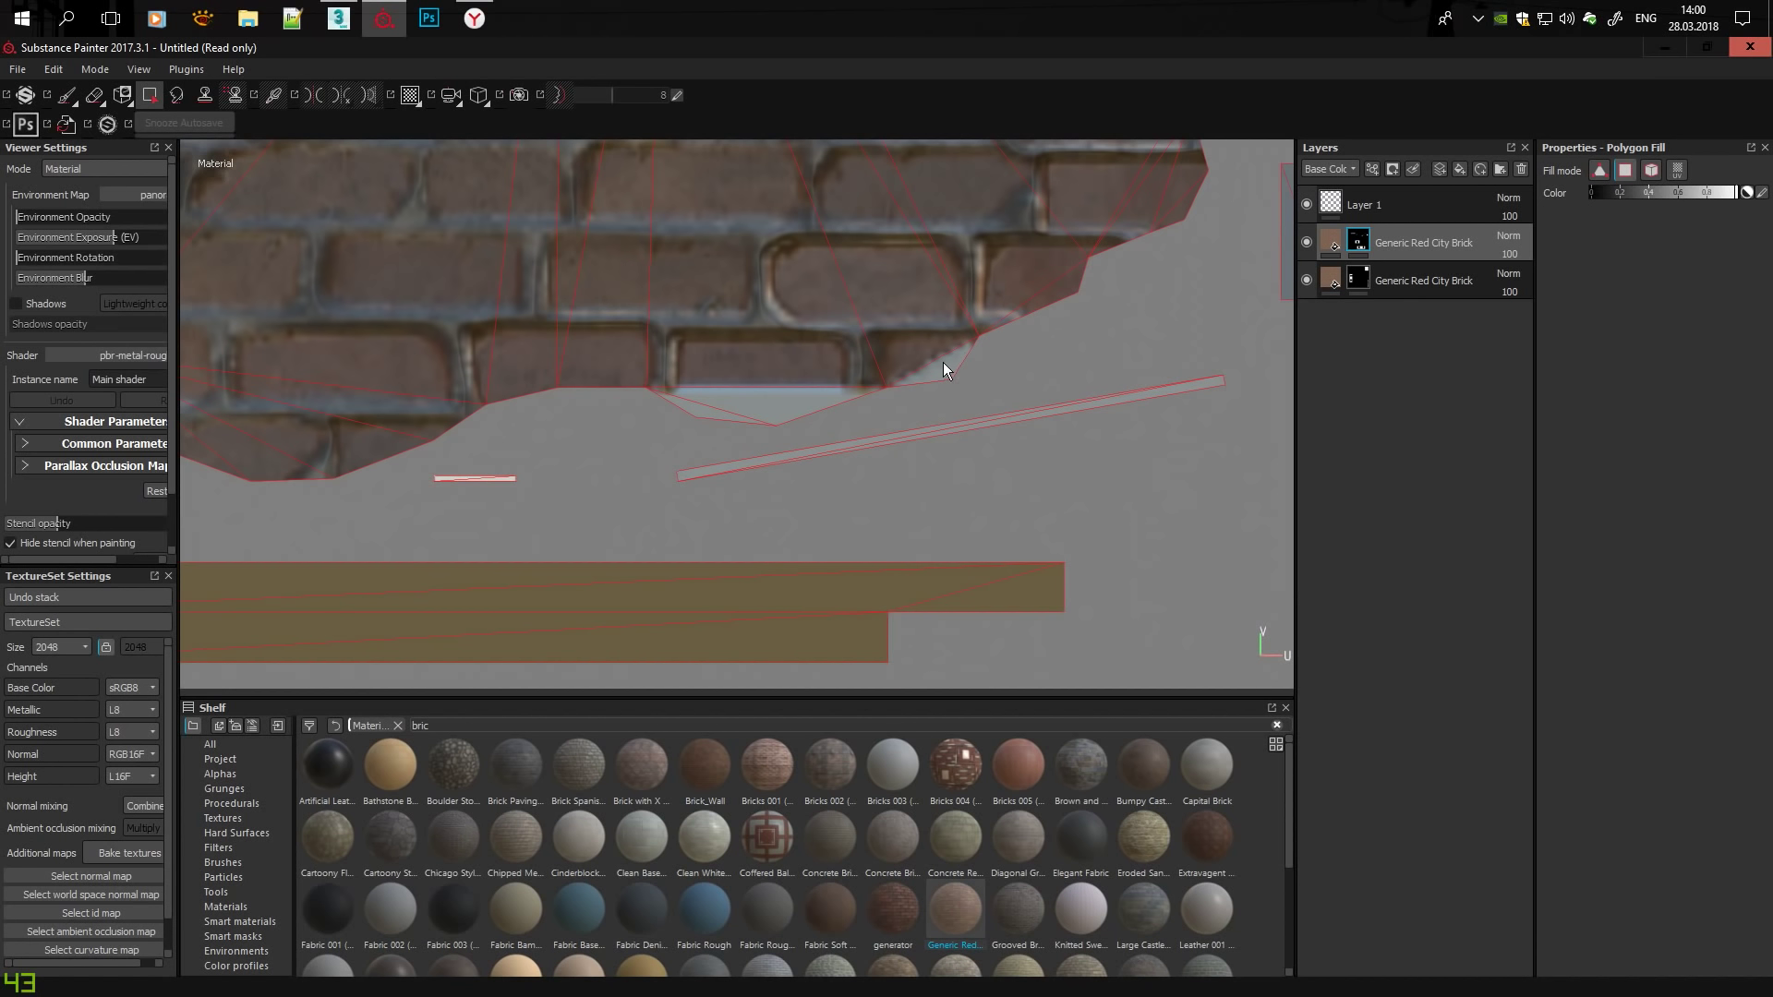
pyautogui.moveTo(944, 362)
pyautogui.mouseDown(button='middle')
pyautogui.moveTo(332, 264)
pyautogui.moveTo(563, 356)
pyautogui.mouseUp(button='middle')
pyautogui.scroll(2, 606, 469)
pyautogui.scroll(-2, 606, 469)
pyautogui.scroll(2, 595, 240)
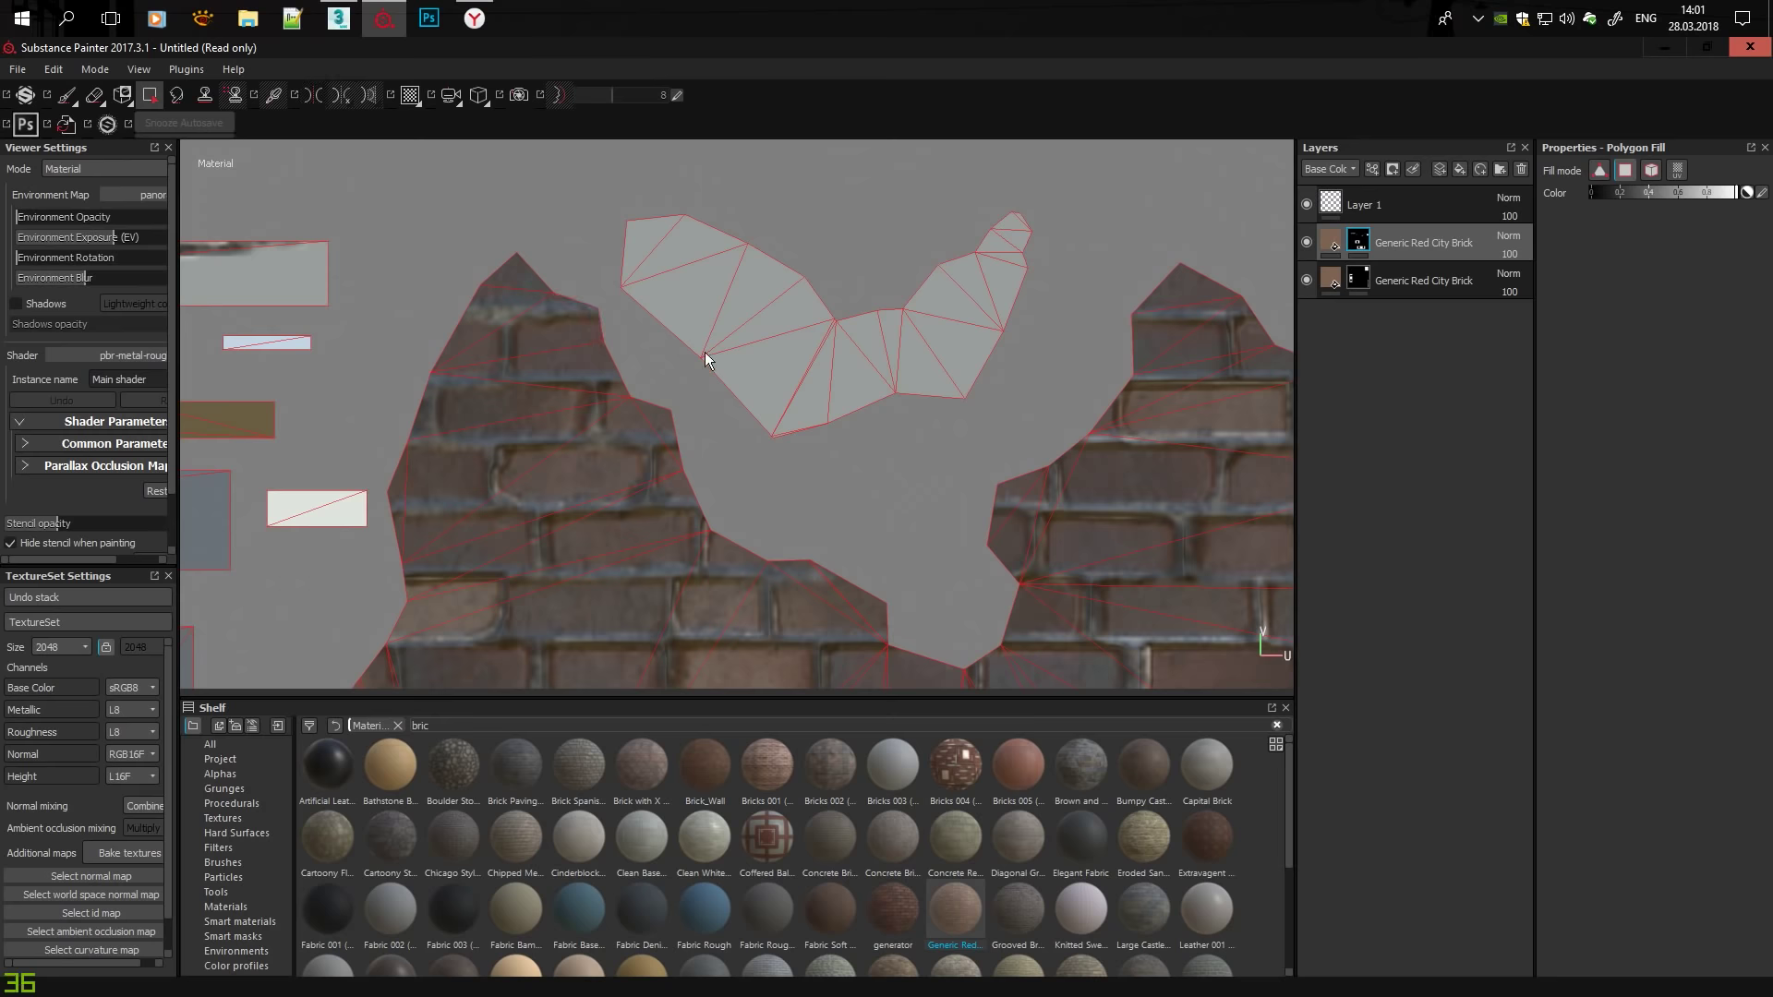
pyautogui.scroll(-3, 705, 351)
# Check the brick patch and window opening from several angles in 3D.
pyautogui.press('F2')
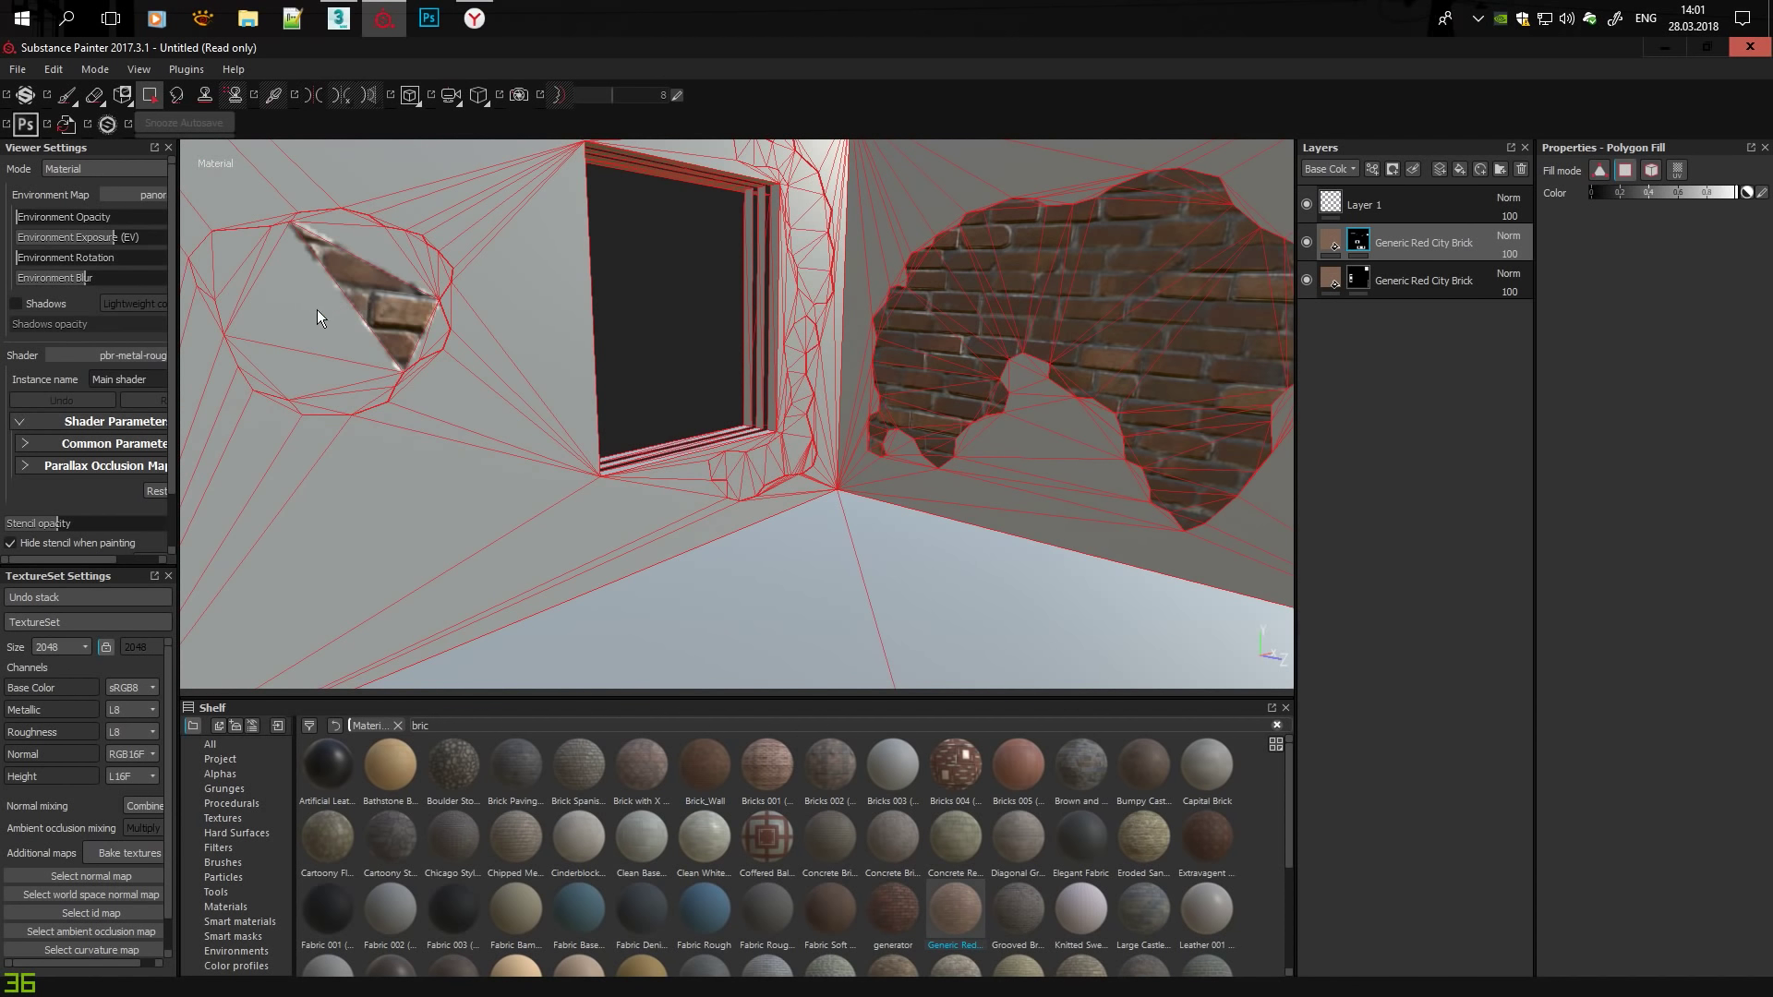
pyautogui.moveTo(318, 308)
pyautogui.keyDown('alt'); pyautogui.mouseDown()
pyautogui.moveTo(826, 457)
pyautogui.moveTo(501, 484)
pyautogui.moveTo(476, 554)
pyautogui.moveTo(839, 419)
pyautogui.mouseUp(); pyautogui.keyUp('alt')
pyautogui.scroll(3, 502, 484)
pyautogui.scroll(3, 1015, 384)
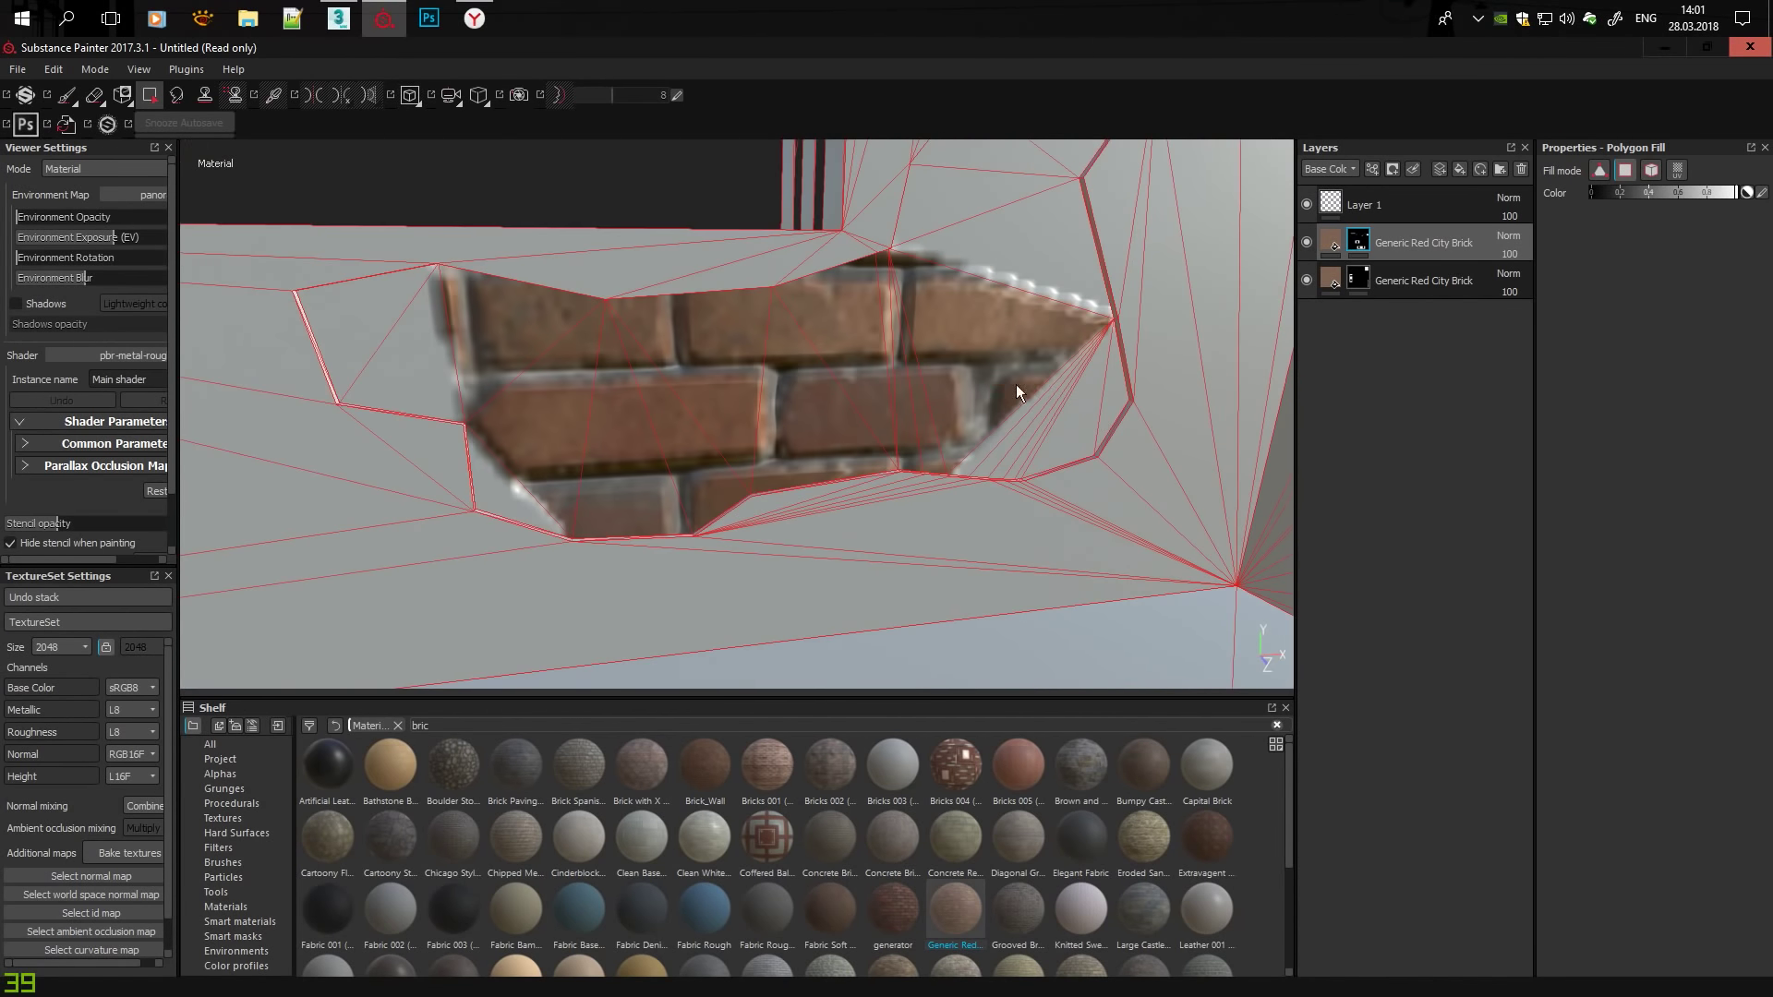
pyautogui.scroll(-2, 883, 421)
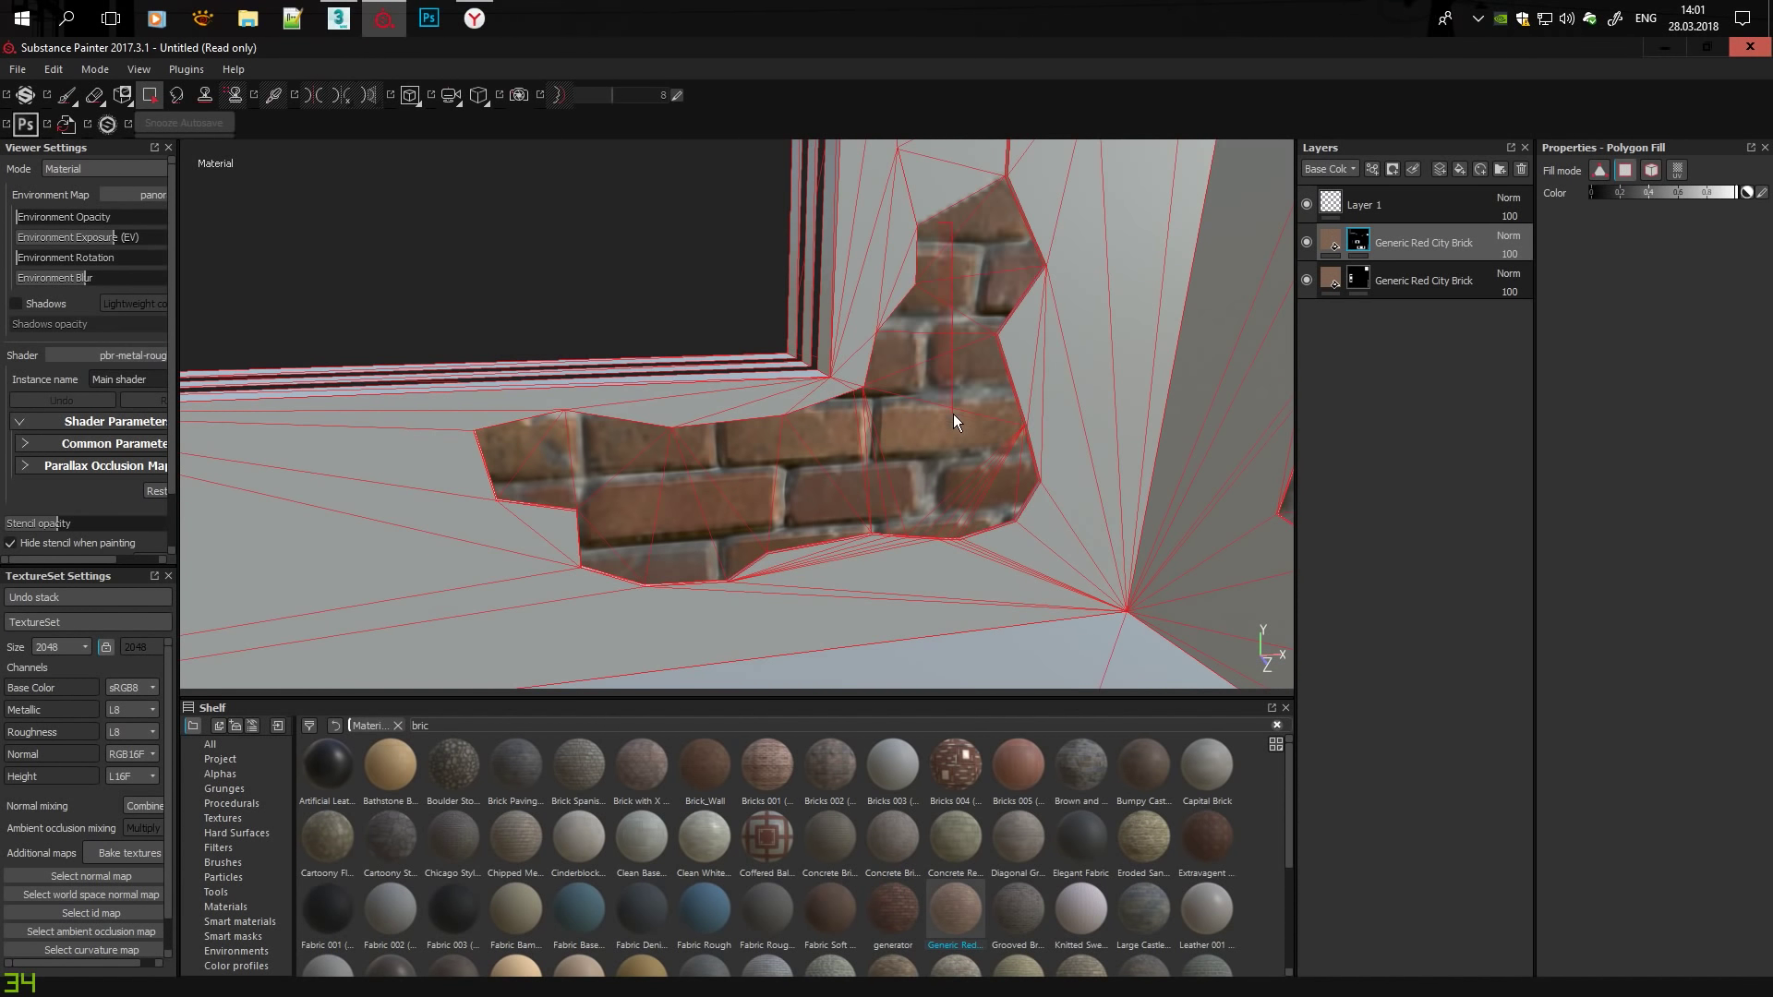
pyautogui.keyDown('alt'); pyautogui.moveTo(953, 413); pyautogui.dragTo(917, 427); pyautogui.keyUp('alt')
pyautogui.scroll(-3, 910, 391)
pyautogui.moveTo(715, 395)
pyautogui.keyDown('alt'); pyautogui.mouseDown()
pyautogui.moveTo(823, 512)
pyautogui.moveTo(562, 349)
pyautogui.mouseUp(); pyautogui.keyUp('alt')
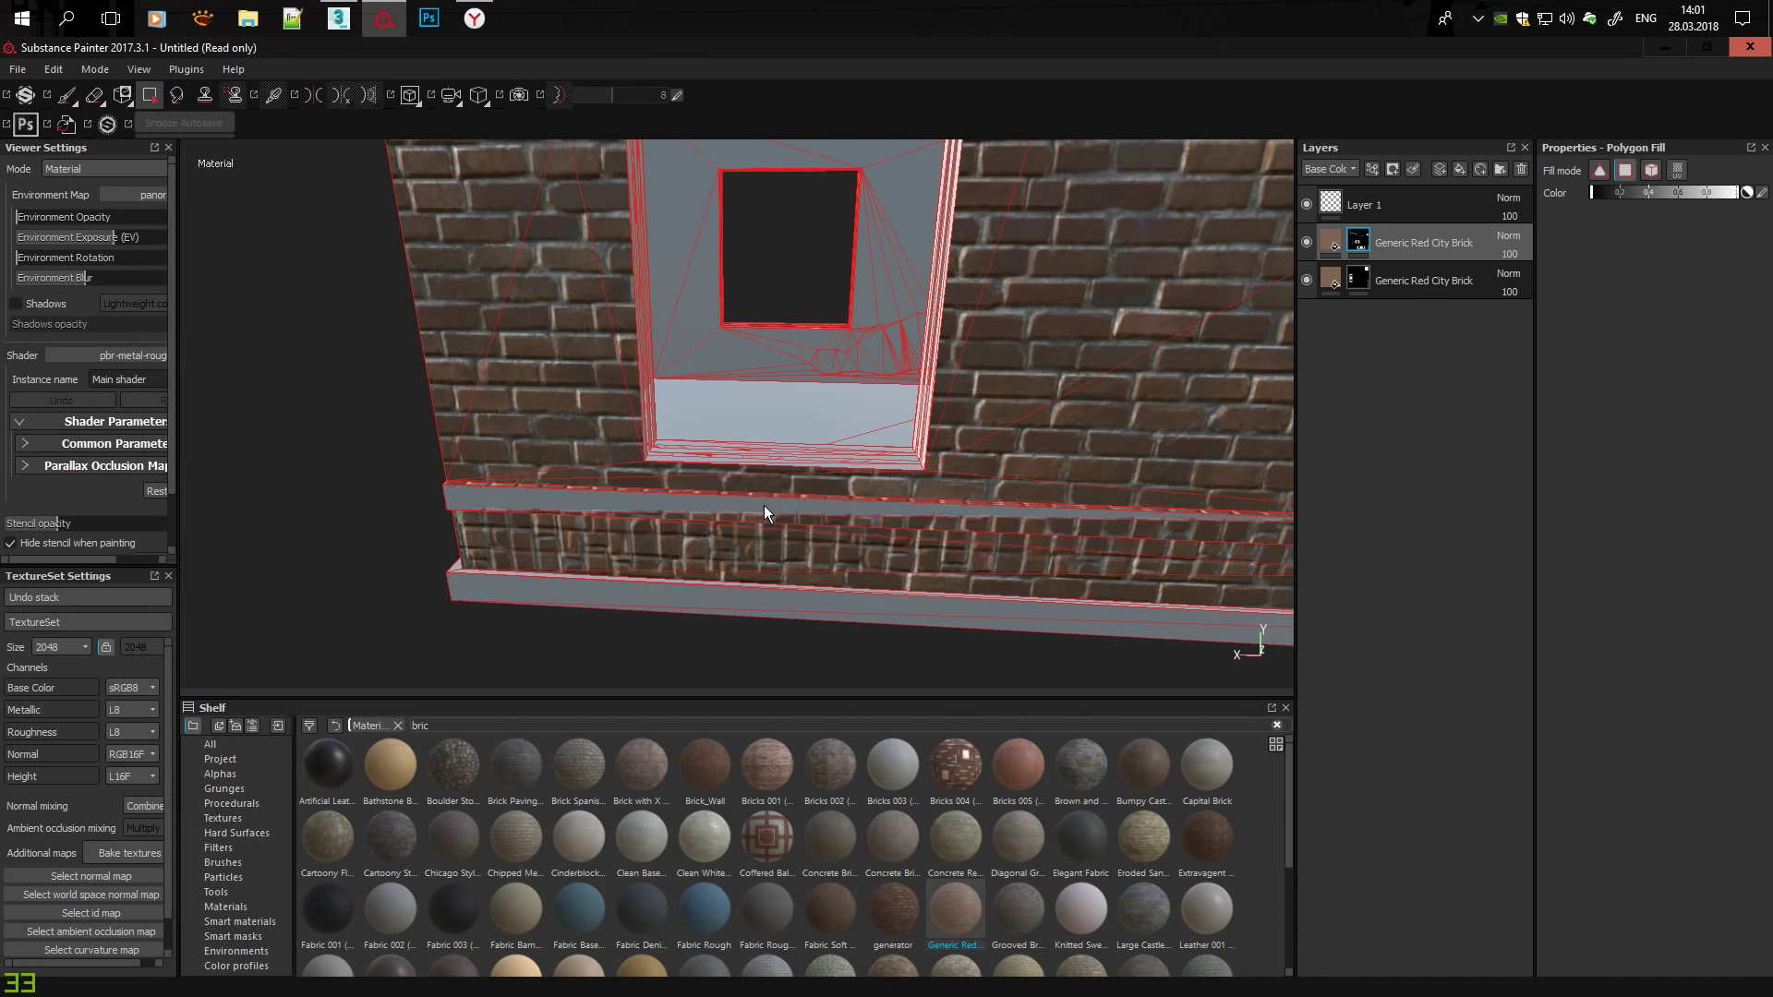
pyautogui.moveTo(763, 506)
pyautogui.keyDown('alt'); pyautogui.mouseDown()
pyautogui.moveTo(790, 480)
pyautogui.moveTo(815, 523)
pyautogui.moveTo(826, 623)
pyautogui.moveTo(73, 468)
pyautogui.moveTo(569, 266)
pyautogui.mouseUp(); pyautogui.keyUp('alt')
# Look over the full UV layout in the 2D view.
pyautogui.click(410, 94)
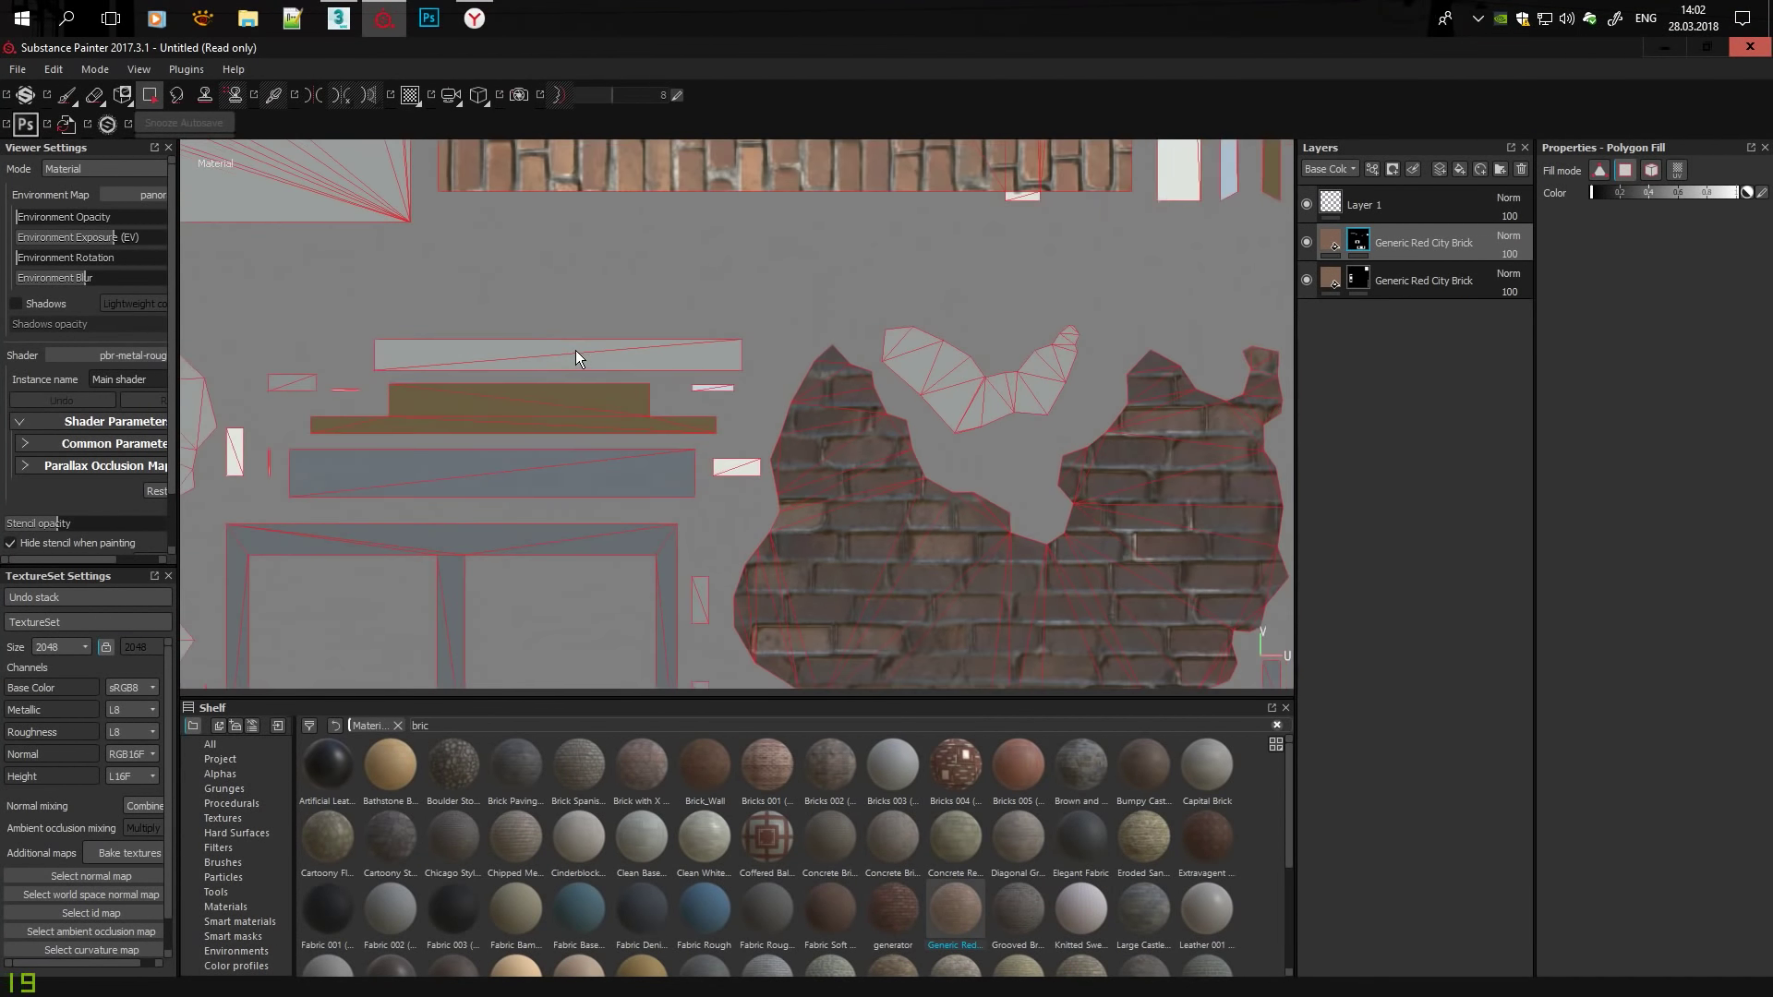
pyautogui.scroll(-5, 574, 351)
pyautogui.moveTo(977, 424)
pyautogui.keyDown('alt'); pyautogui.mouseDown(button='middle')
pyautogui.moveTo(852, 394)
pyautogui.moveTo(739, 277)
pyautogui.mouseUp(button='middle'); pyautogui.keyUp('alt')
pyautogui.scroll(-3, 907, 430)
pyautogui.scroll(-1, 1023, 501)
pyautogui.scroll(5, 734, 395)
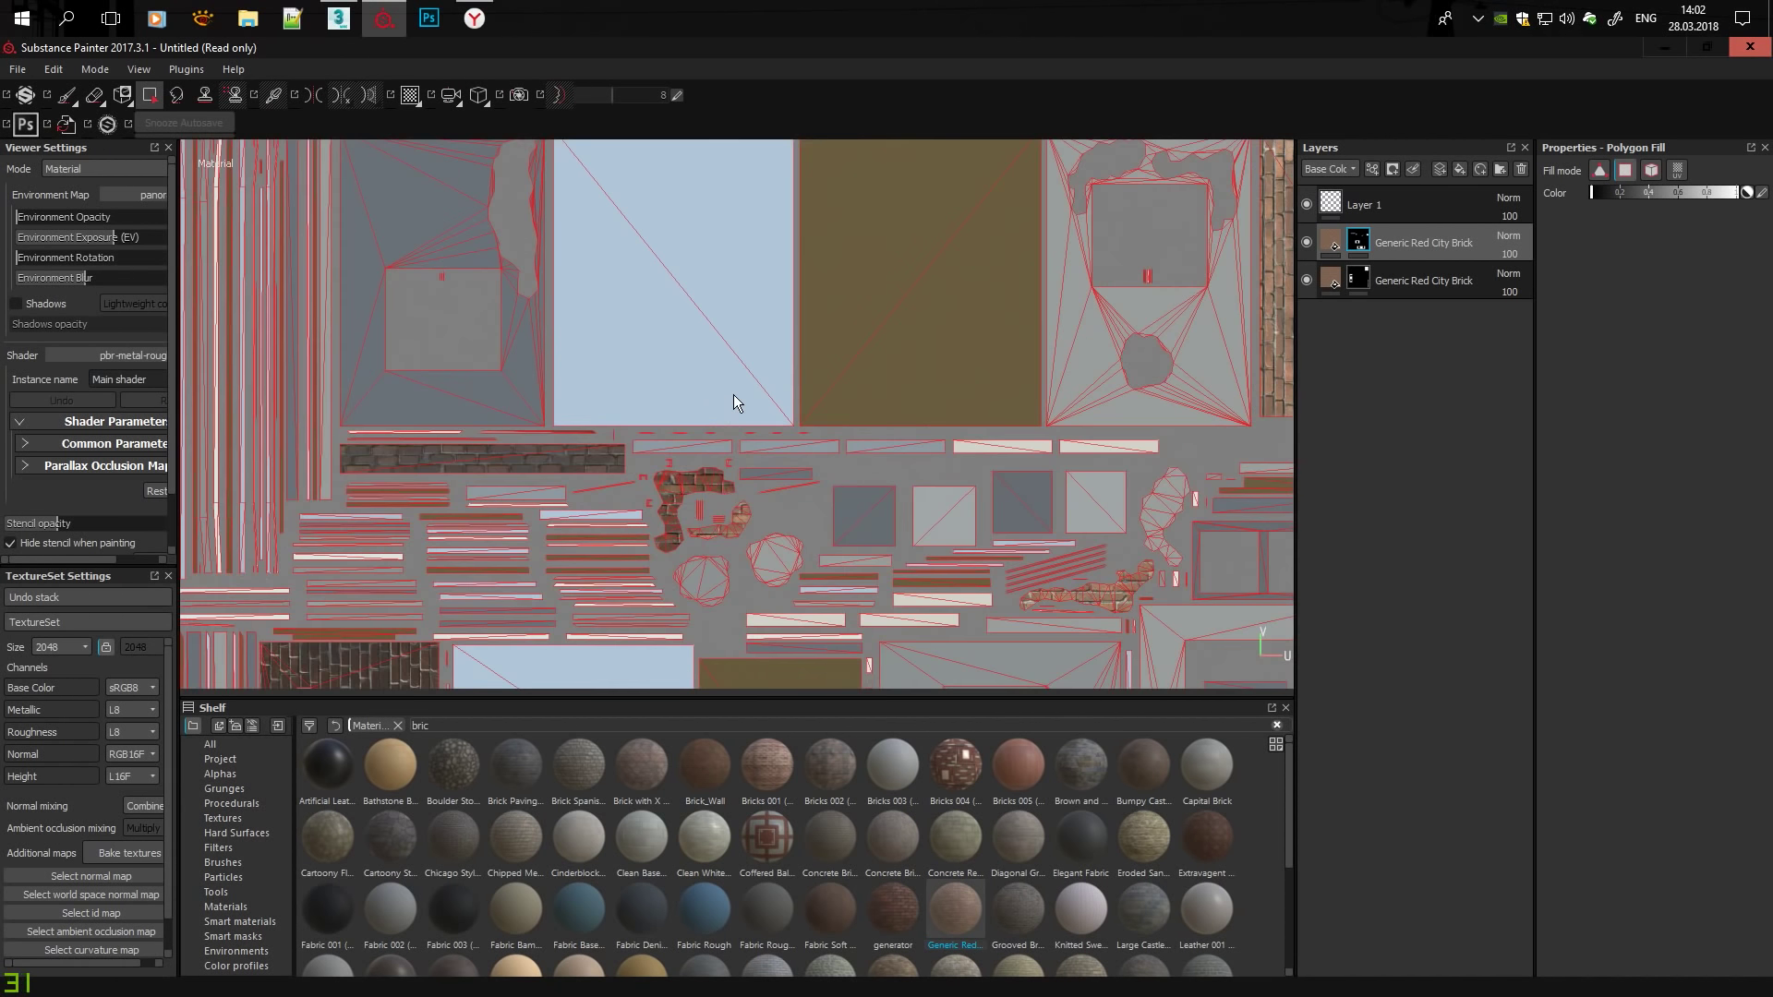
pyautogui.scroll(2, 733, 395)
pyautogui.scroll(-3, 655, 536)
pyautogui.scroll(-2, 736, 363)
pyautogui.scroll(5, 736, 364)
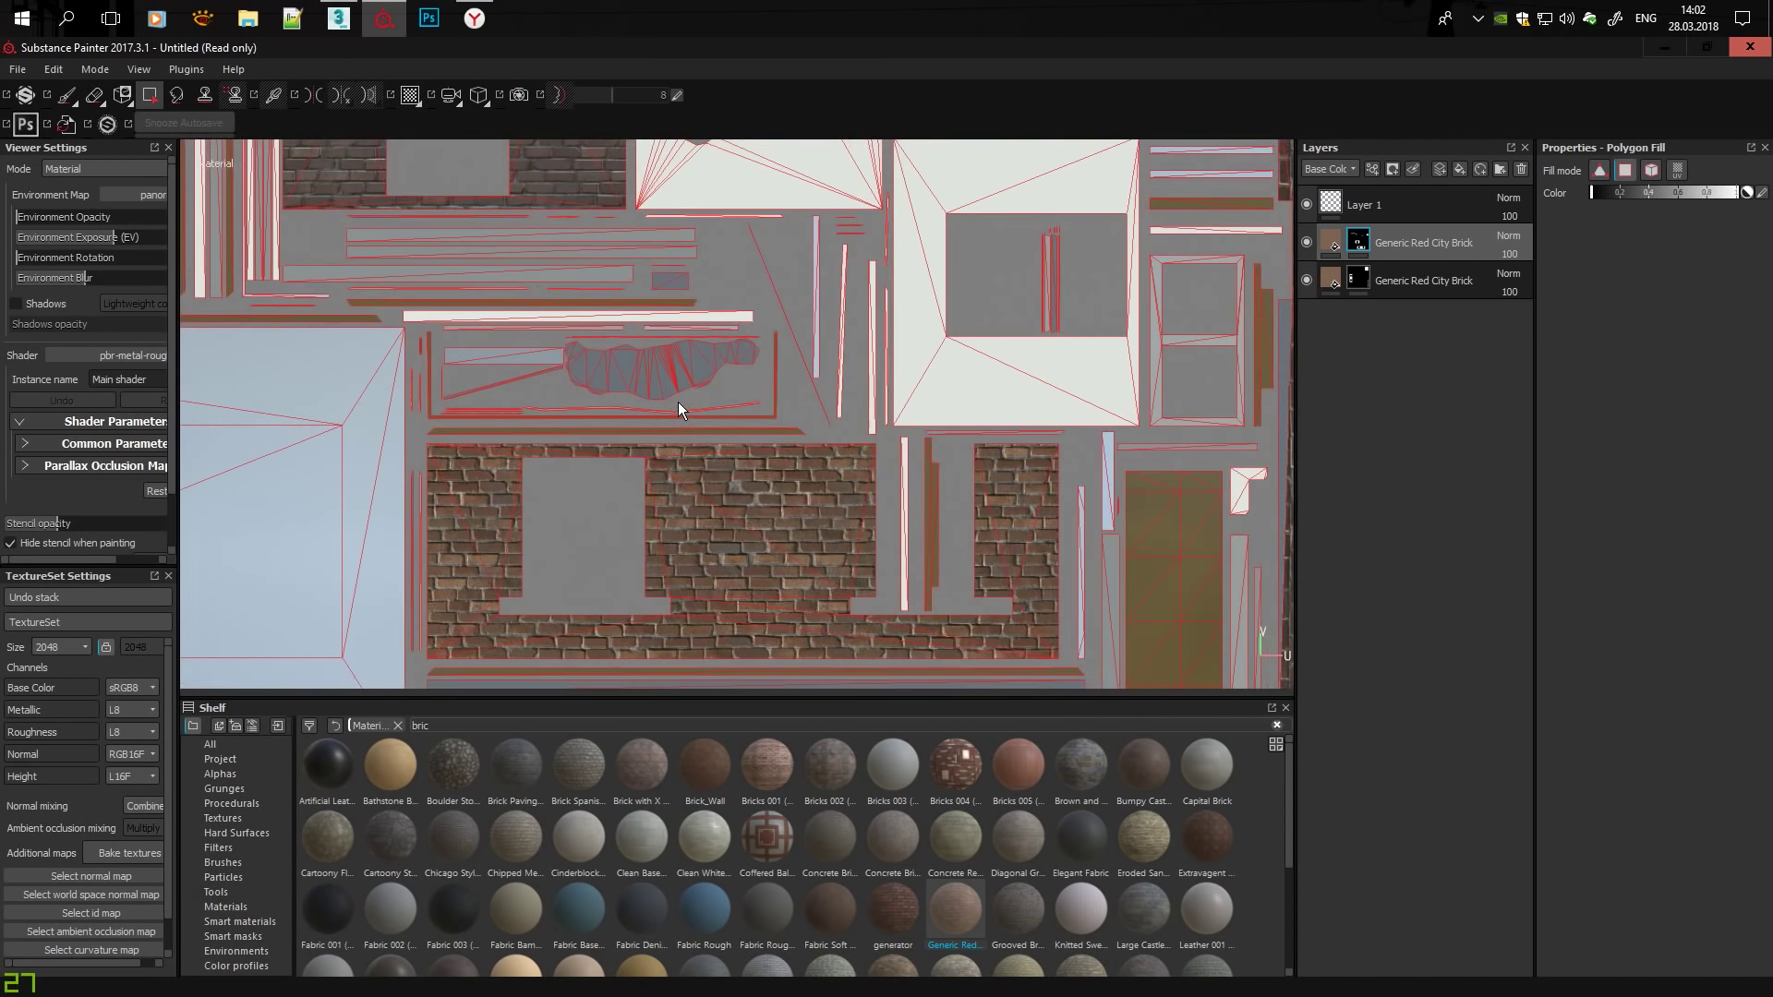
# Return to 3D and move in close to the window's lower corner.
pyautogui.press('F2')
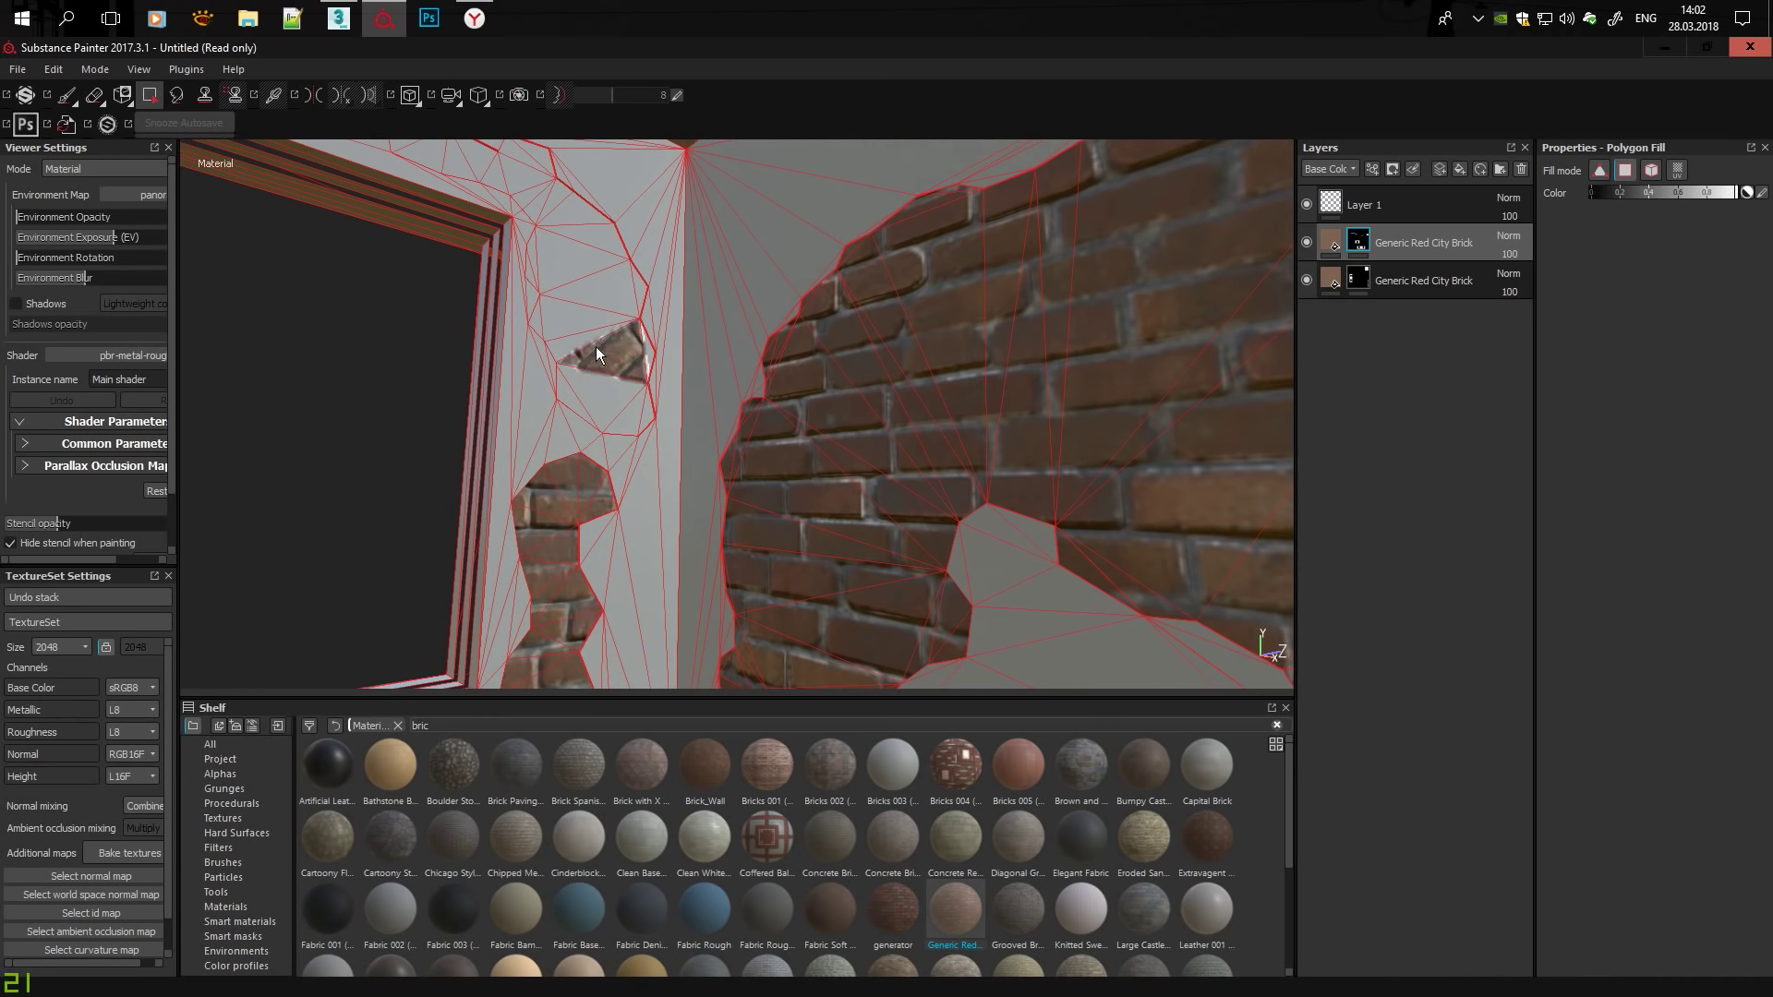
pyautogui.scroll(-5, 624, 406)
pyautogui.keyDown('alt'); pyautogui.moveTo(635, 333); pyautogui.dragTo(336, 394); pyautogui.keyUp('alt')
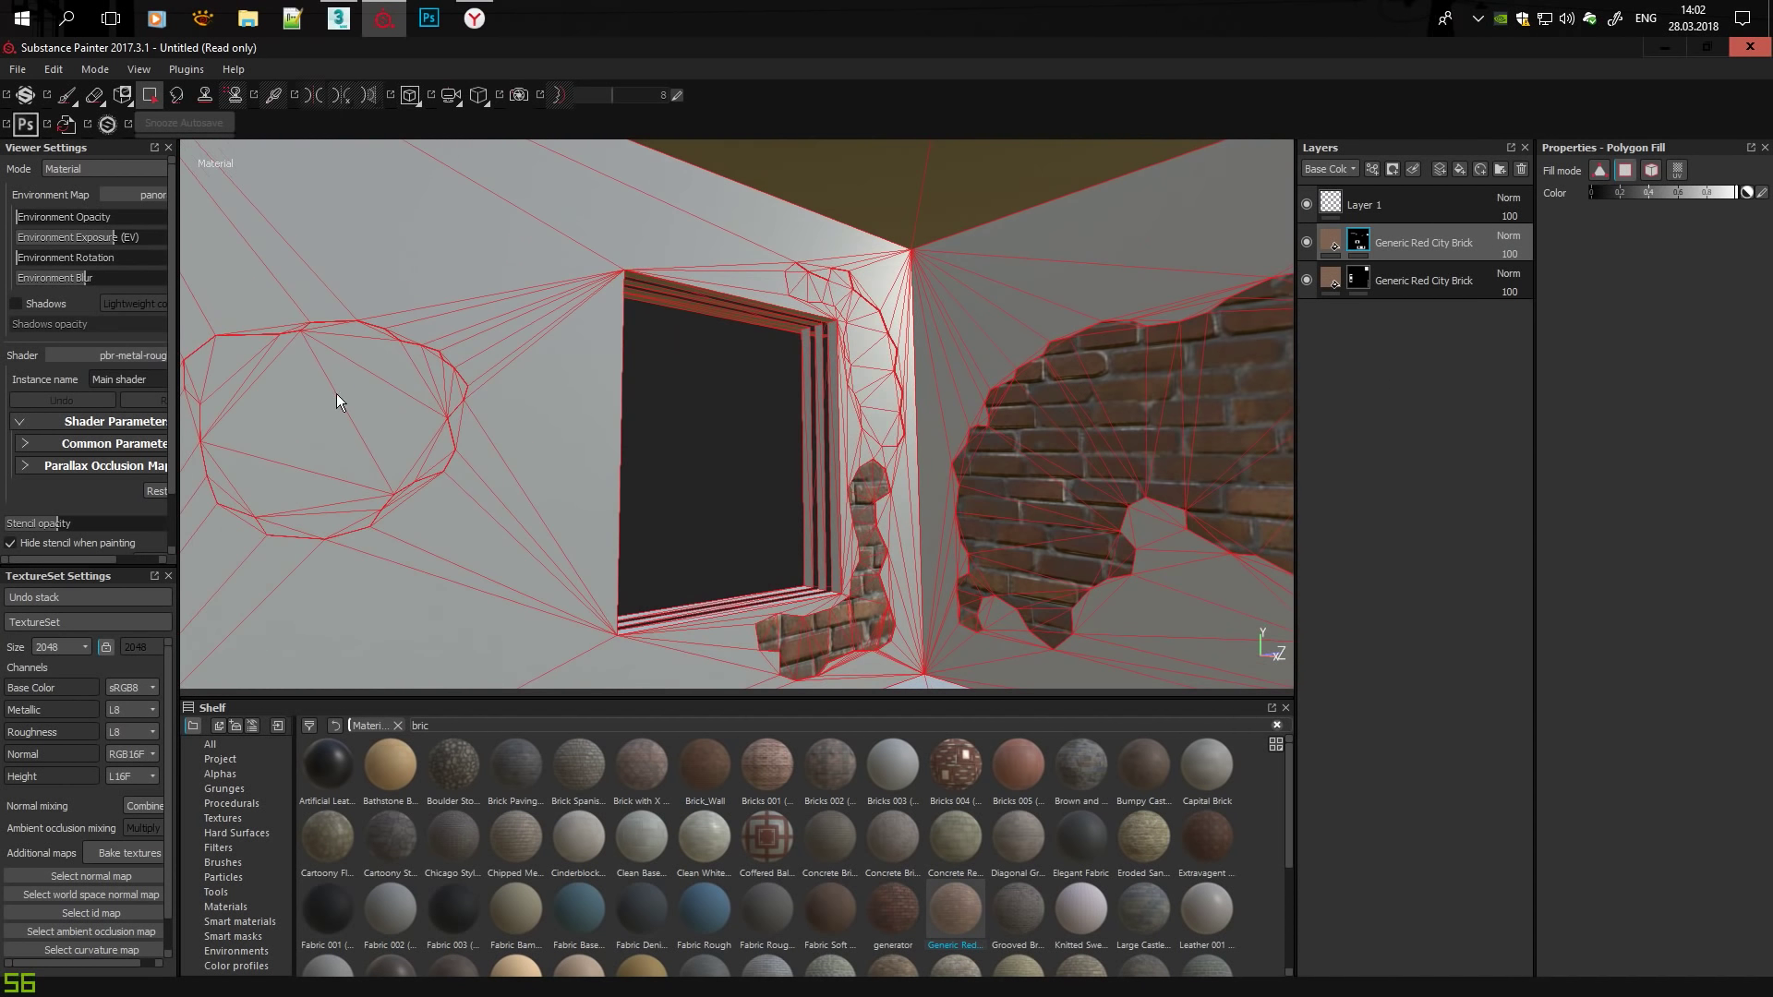
pyautogui.moveTo(517, 452)
pyautogui.keyDown('alt'); pyautogui.mouseDown()
pyautogui.moveTo(1005, 556)
pyautogui.moveTo(907, 565)
pyautogui.mouseUp(); pyautogui.keyUp('alt')
pyautogui.scroll(5, 1005, 556)
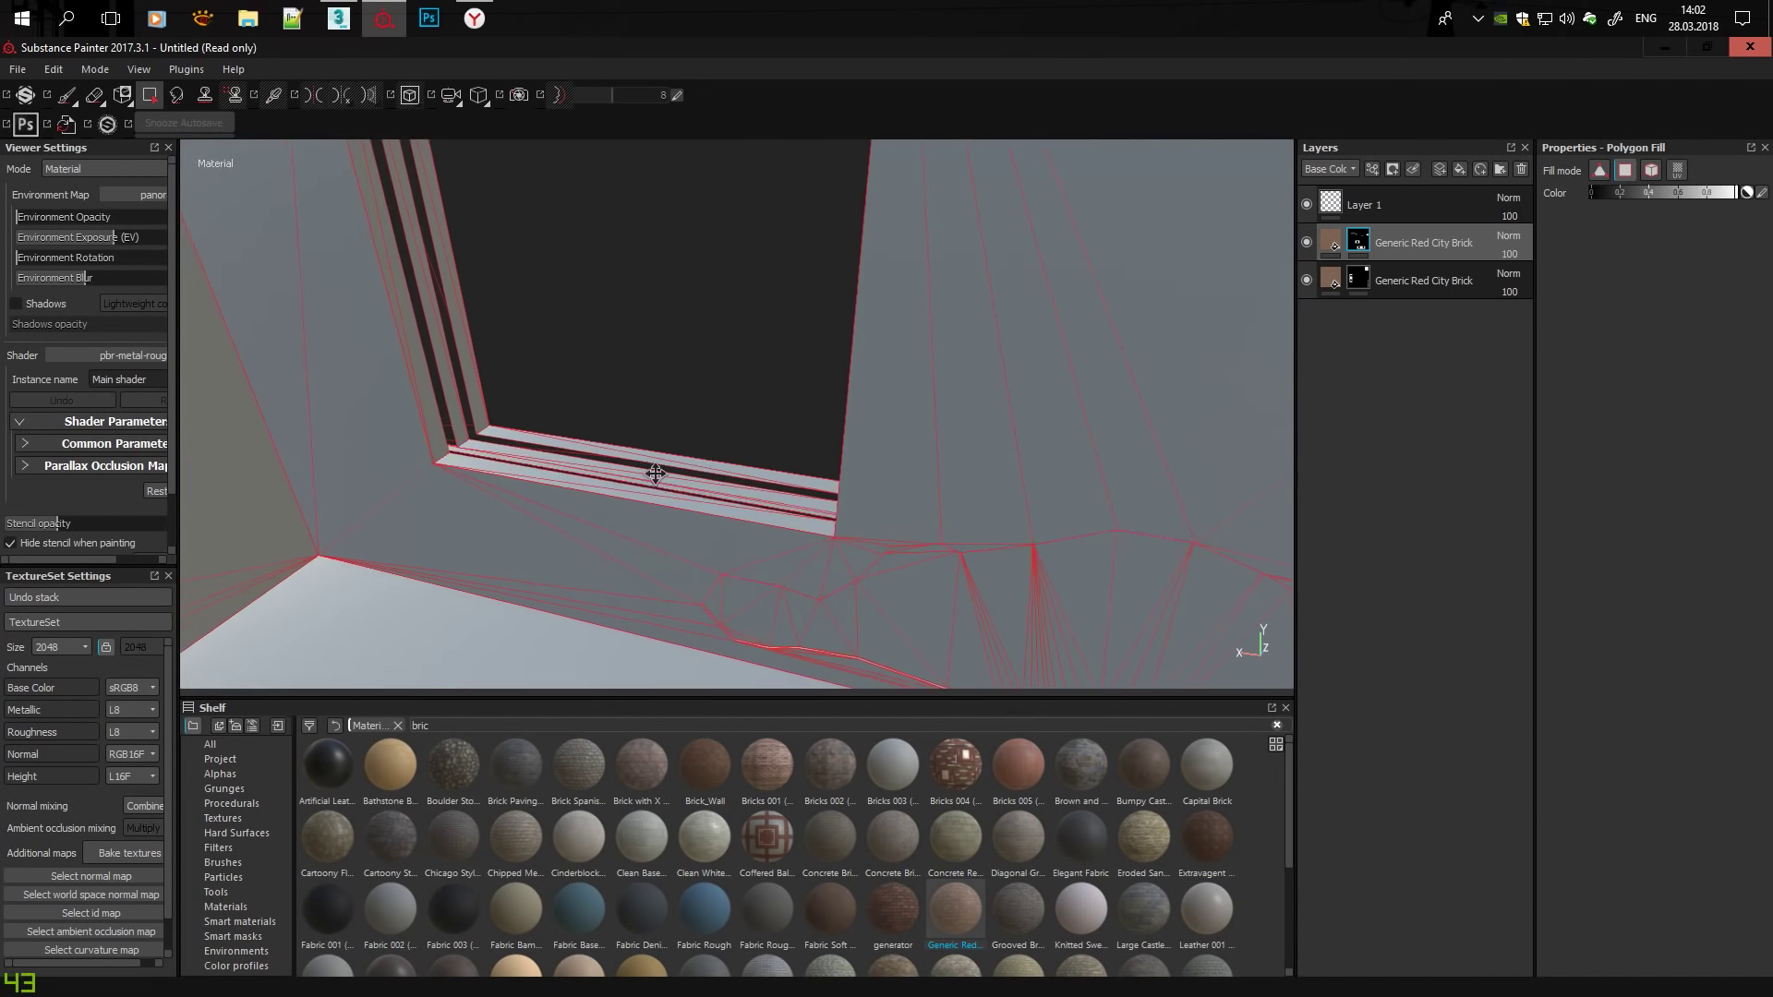
# Centre the brick-patched island in the UV view and reselect polygon fill.
pyautogui.press('F3')
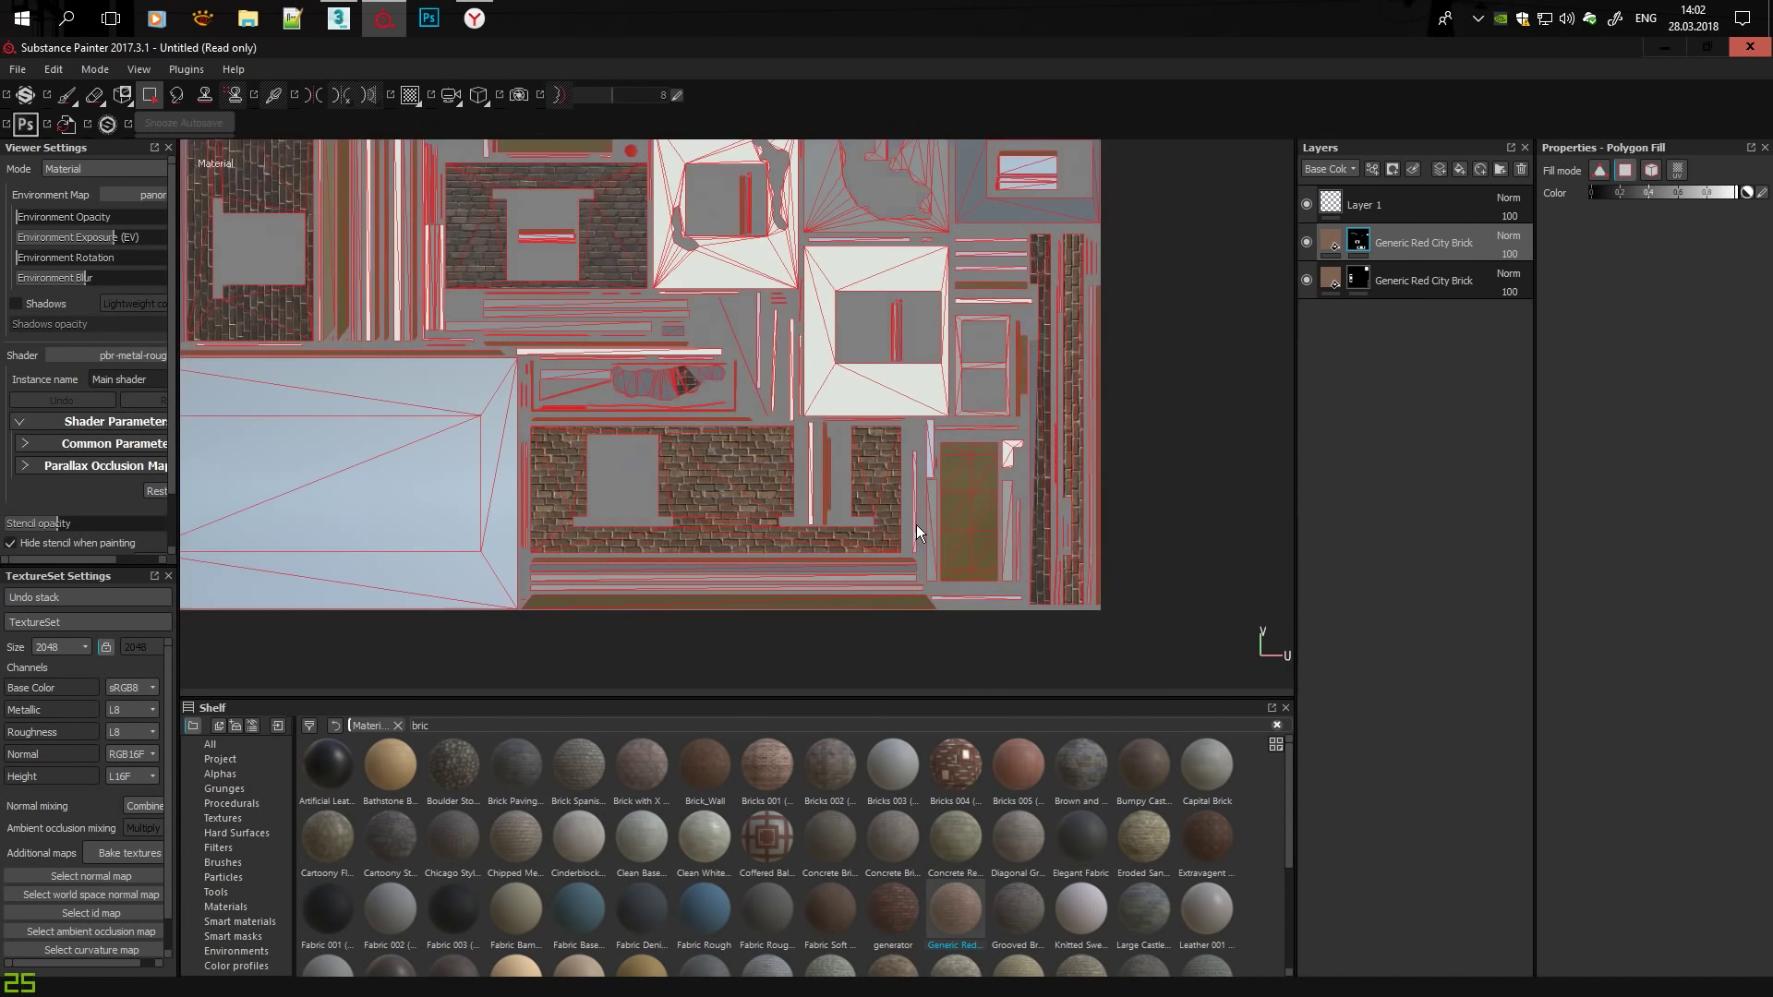
pyautogui.scroll(2, 746, 471)
pyautogui.scroll(2, 767, 385)
pyautogui.scroll(2, 787, 448)
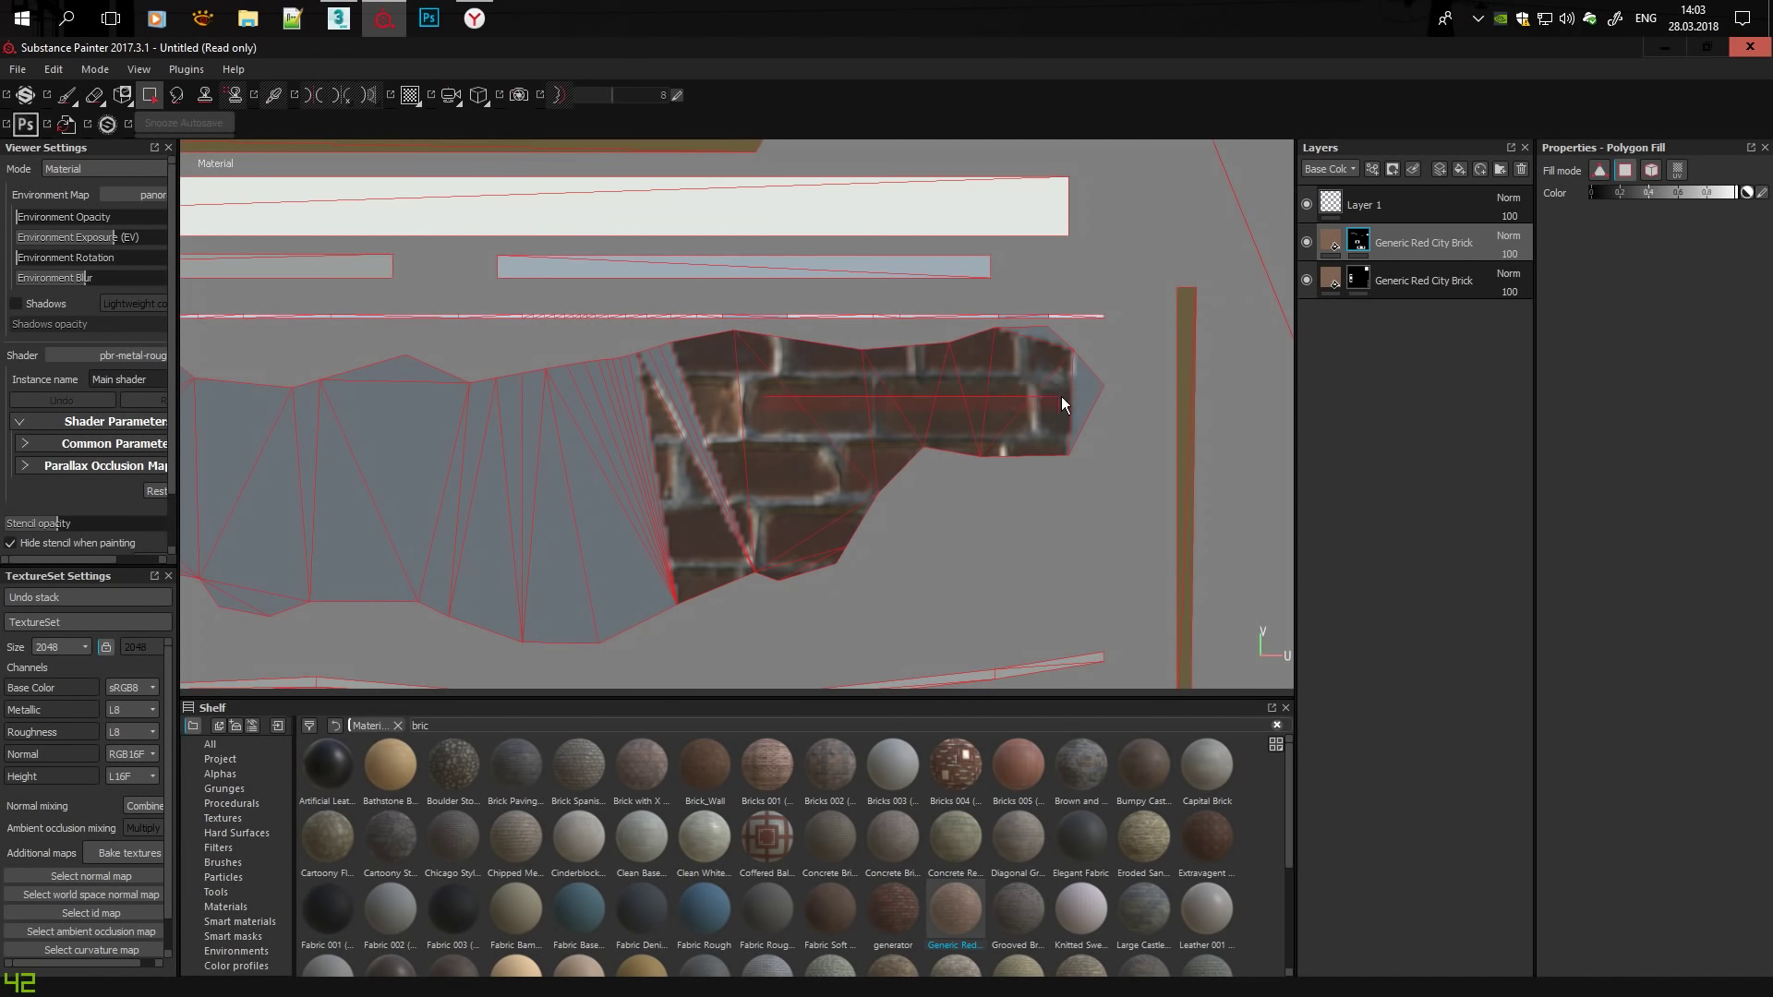
pyautogui.moveTo(409, 551); pyautogui.dragTo(1126, 453, button='middle')
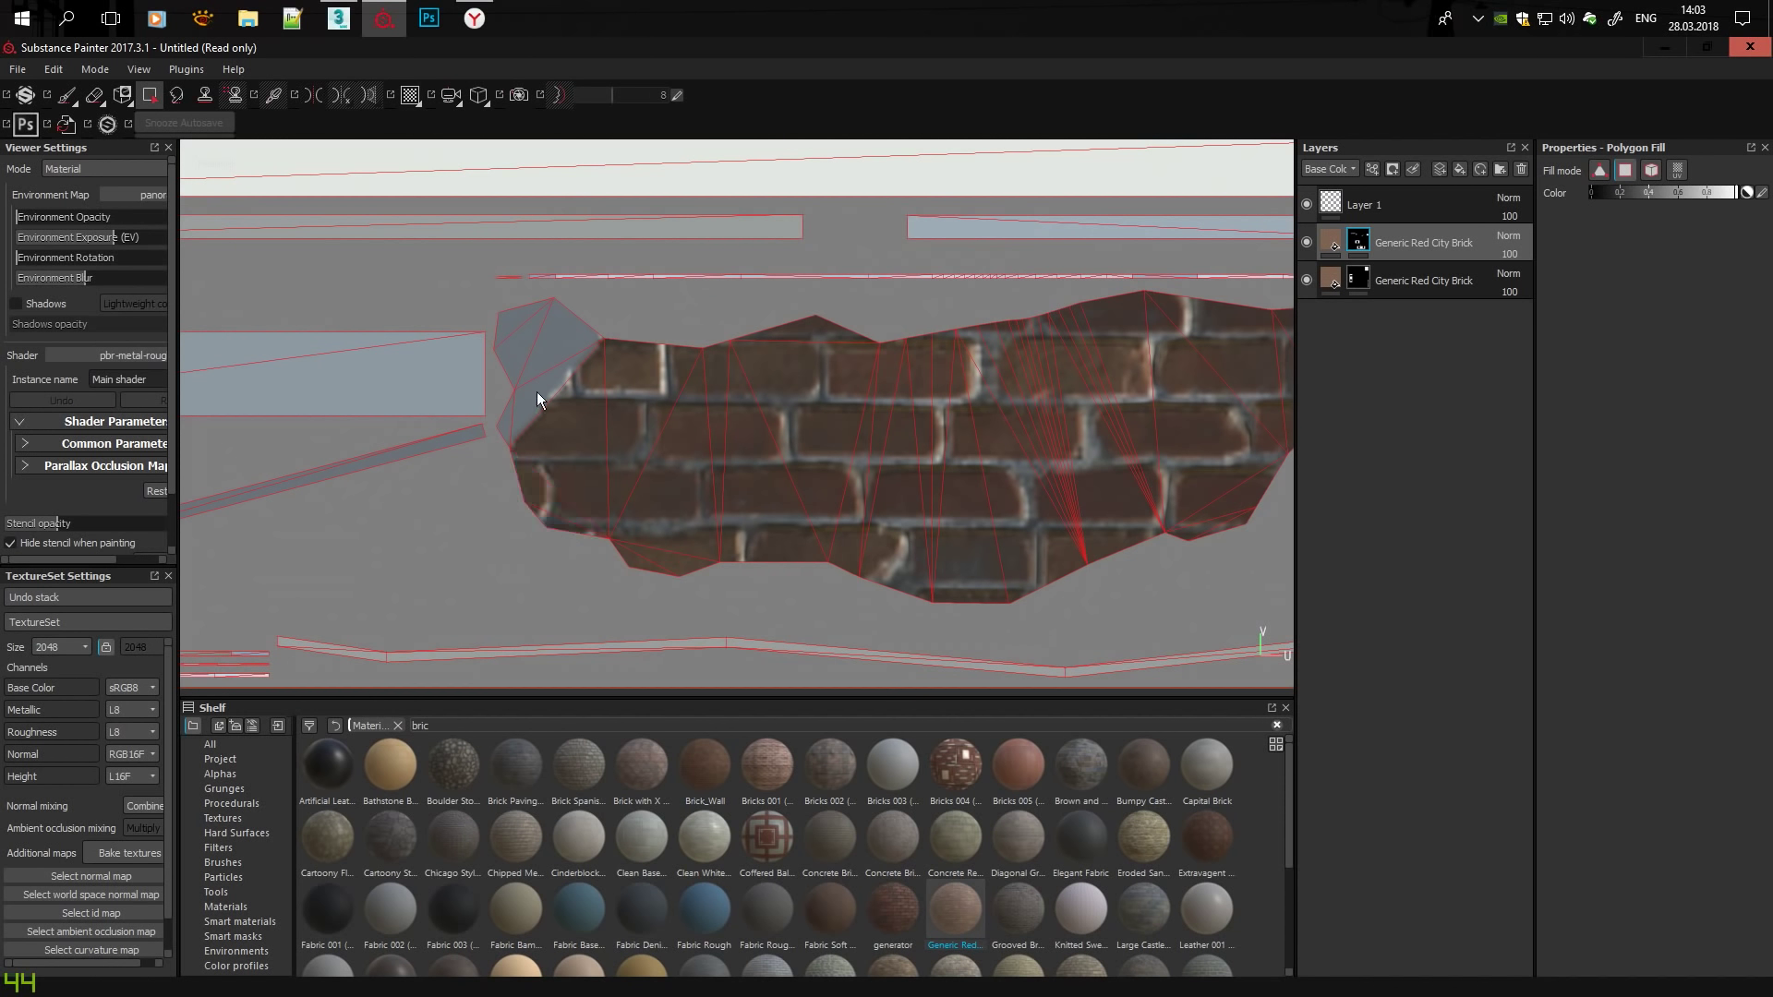
pyautogui.scroll(-2, 551, 373)
pyautogui.click(149, 96)
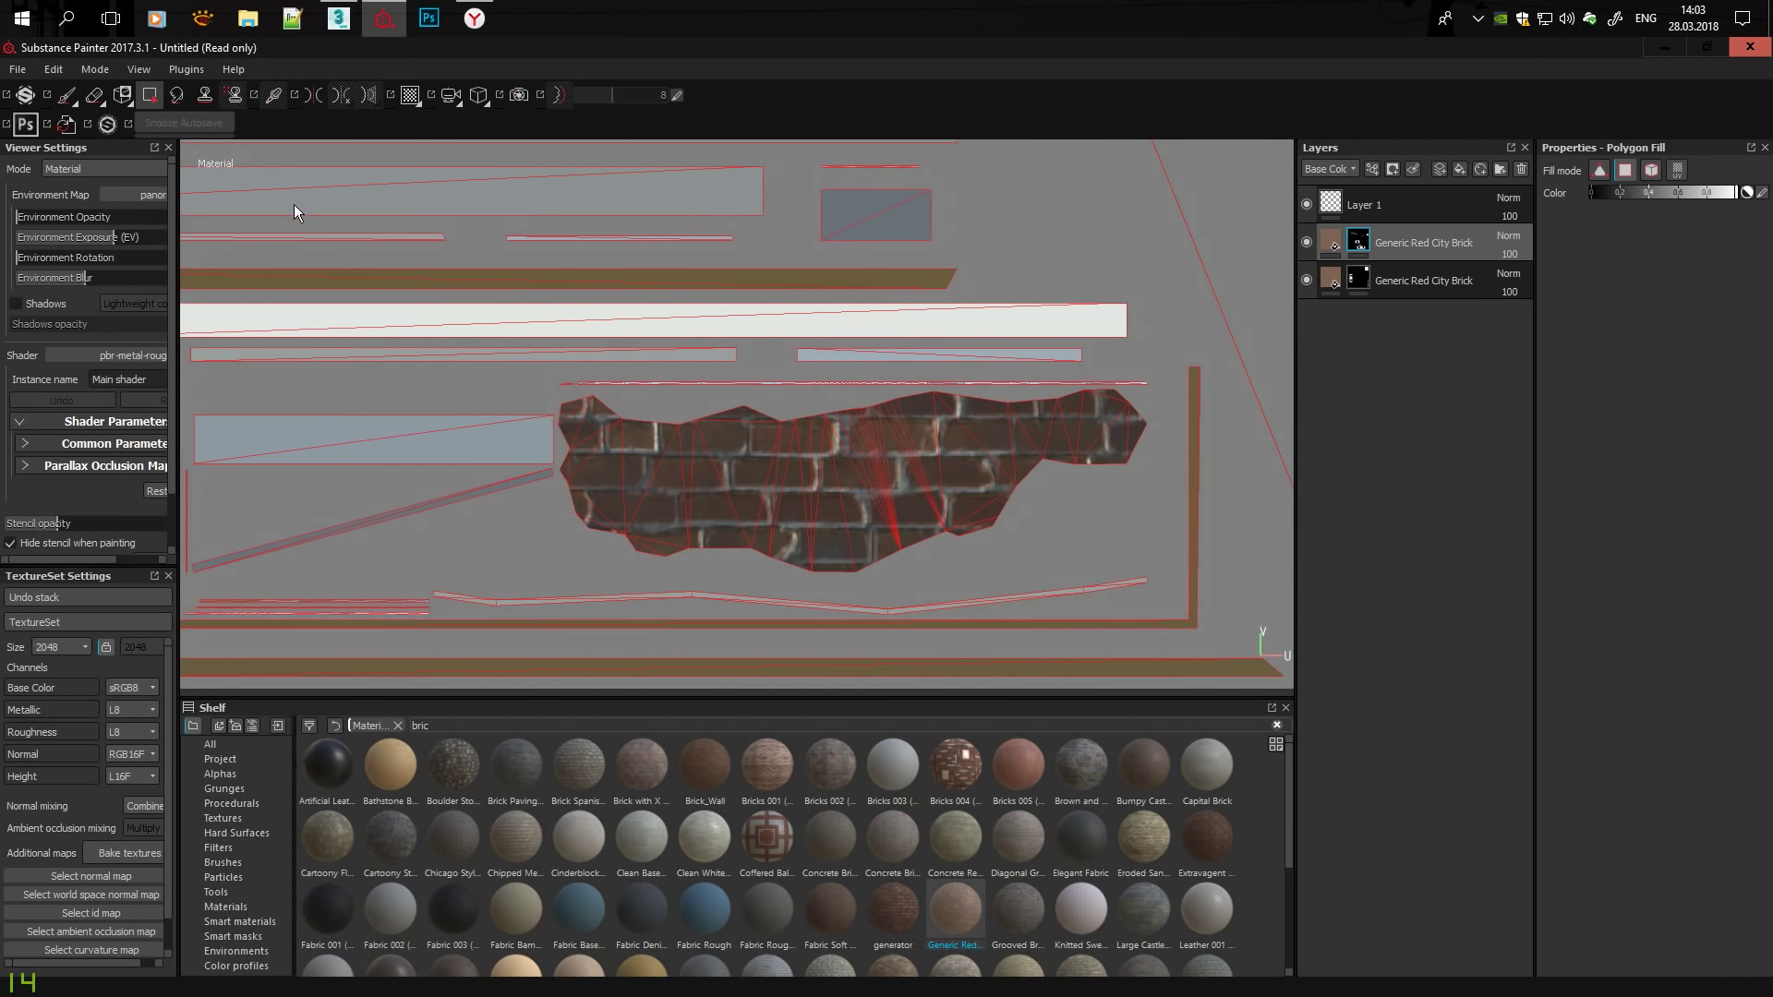
# Back in 3D, look over the room and duplicate the Generic Red City Brick layer.
pyautogui.press('F2')
pyautogui.moveTo(582, 384)
pyautogui.keyDown('alt'); pyautogui.mouseDown()
pyautogui.moveTo(922, 384)
pyautogui.moveTo(756, 360)
pyautogui.moveTo(491, 441)
pyautogui.moveTo(637, 434)
pyautogui.moveTo(594, 325)
pyautogui.moveTo(584, 430)
pyautogui.moveTo(613, 641)
pyautogui.moveTo(696, 301)
pyautogui.moveTo(681, 602)
pyautogui.mouseUp(); pyautogui.keyUp('alt')
pyautogui.moveTo(681, 601)
pyautogui.keyDown('alt'); pyautogui.mouseDown(button='middle')
pyautogui.moveTo(760, 126)
pyautogui.moveTo(855, 465)
pyautogui.mouseUp(button='middle'); pyautogui.keyUp('alt')
pyautogui.hotkey('ctrl', 'd')
# Polygon-fill the broken wall faces left of the doorway and the centre UV island with brick.
pyautogui.rightClick(1356, 317)
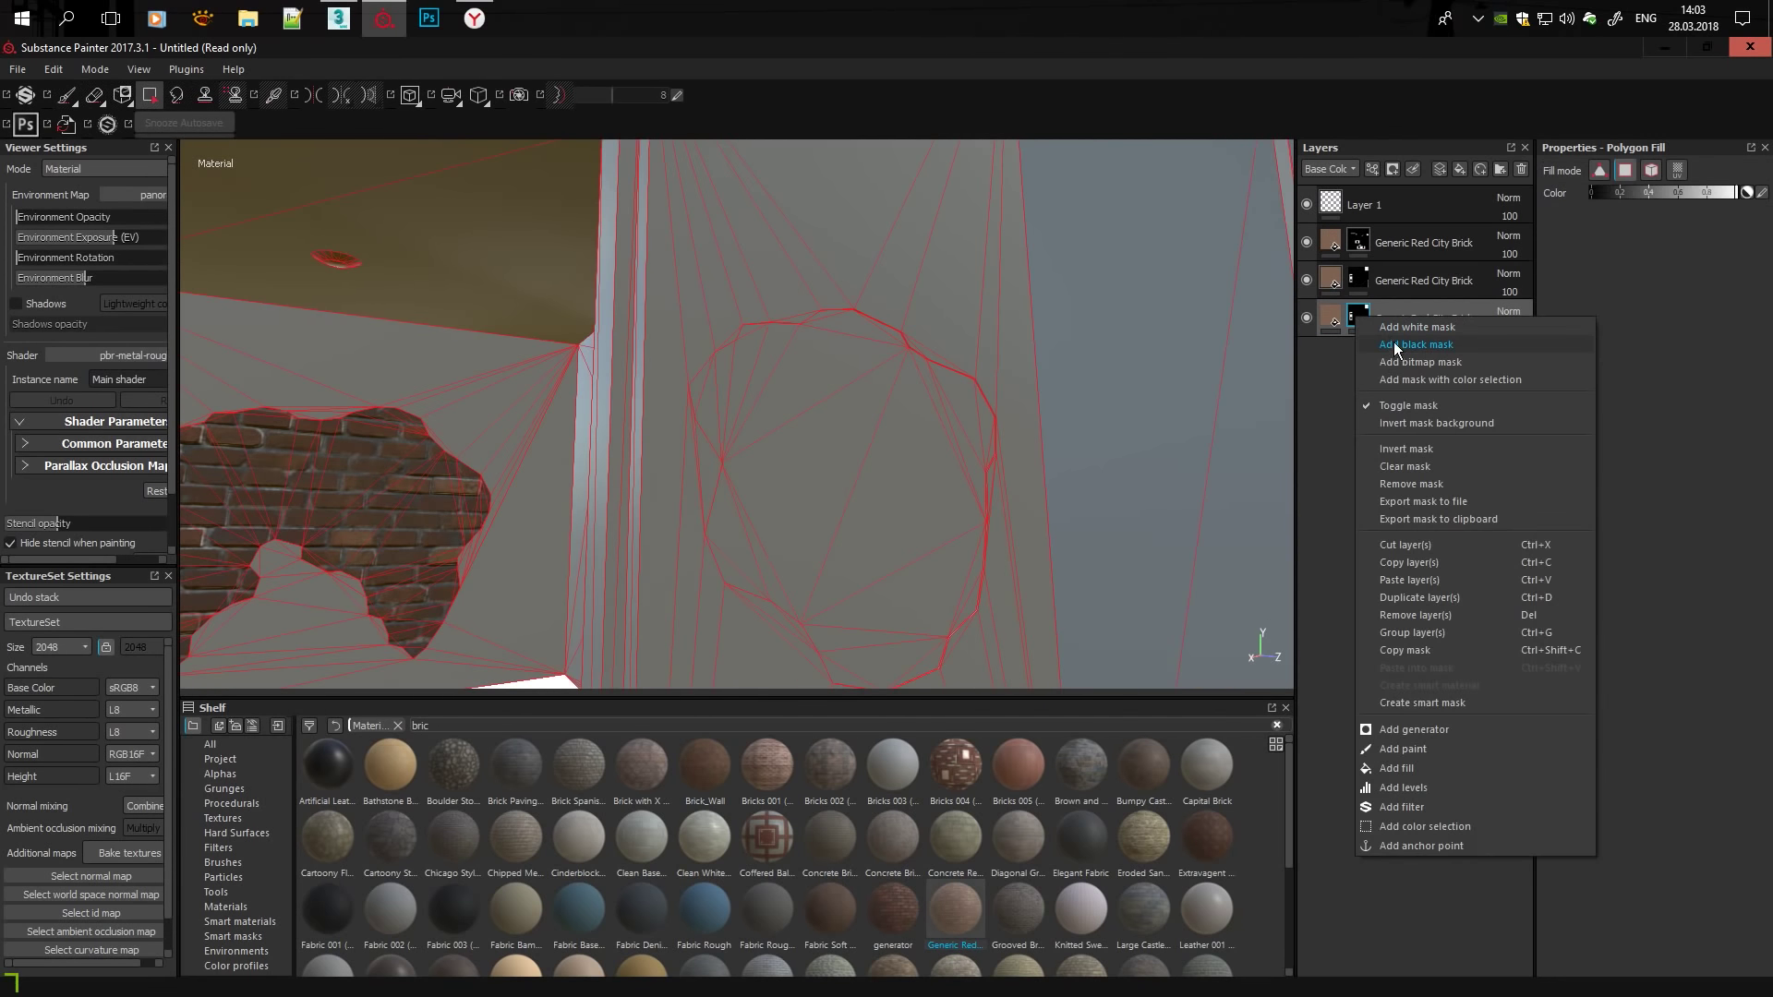
pyautogui.click(909, 470)
pyautogui.press('F2')
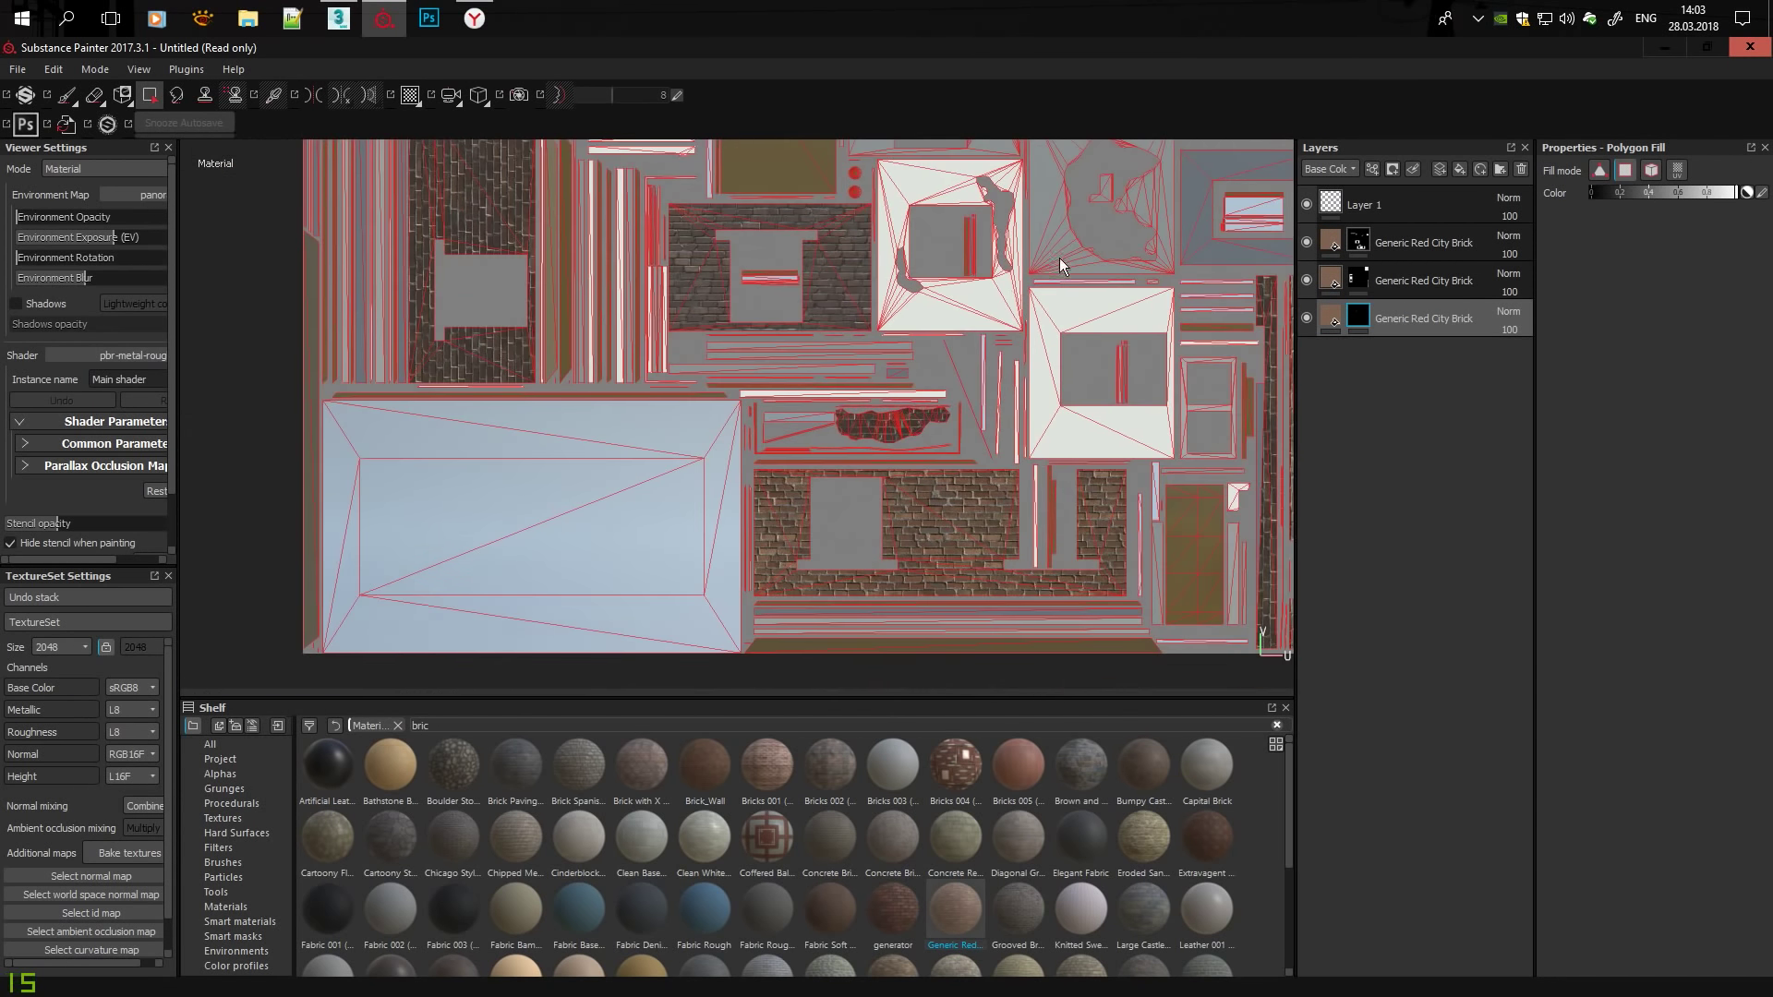
pyautogui.scroll(-3, 753, 280)
pyautogui.scroll(5, 760, 331)
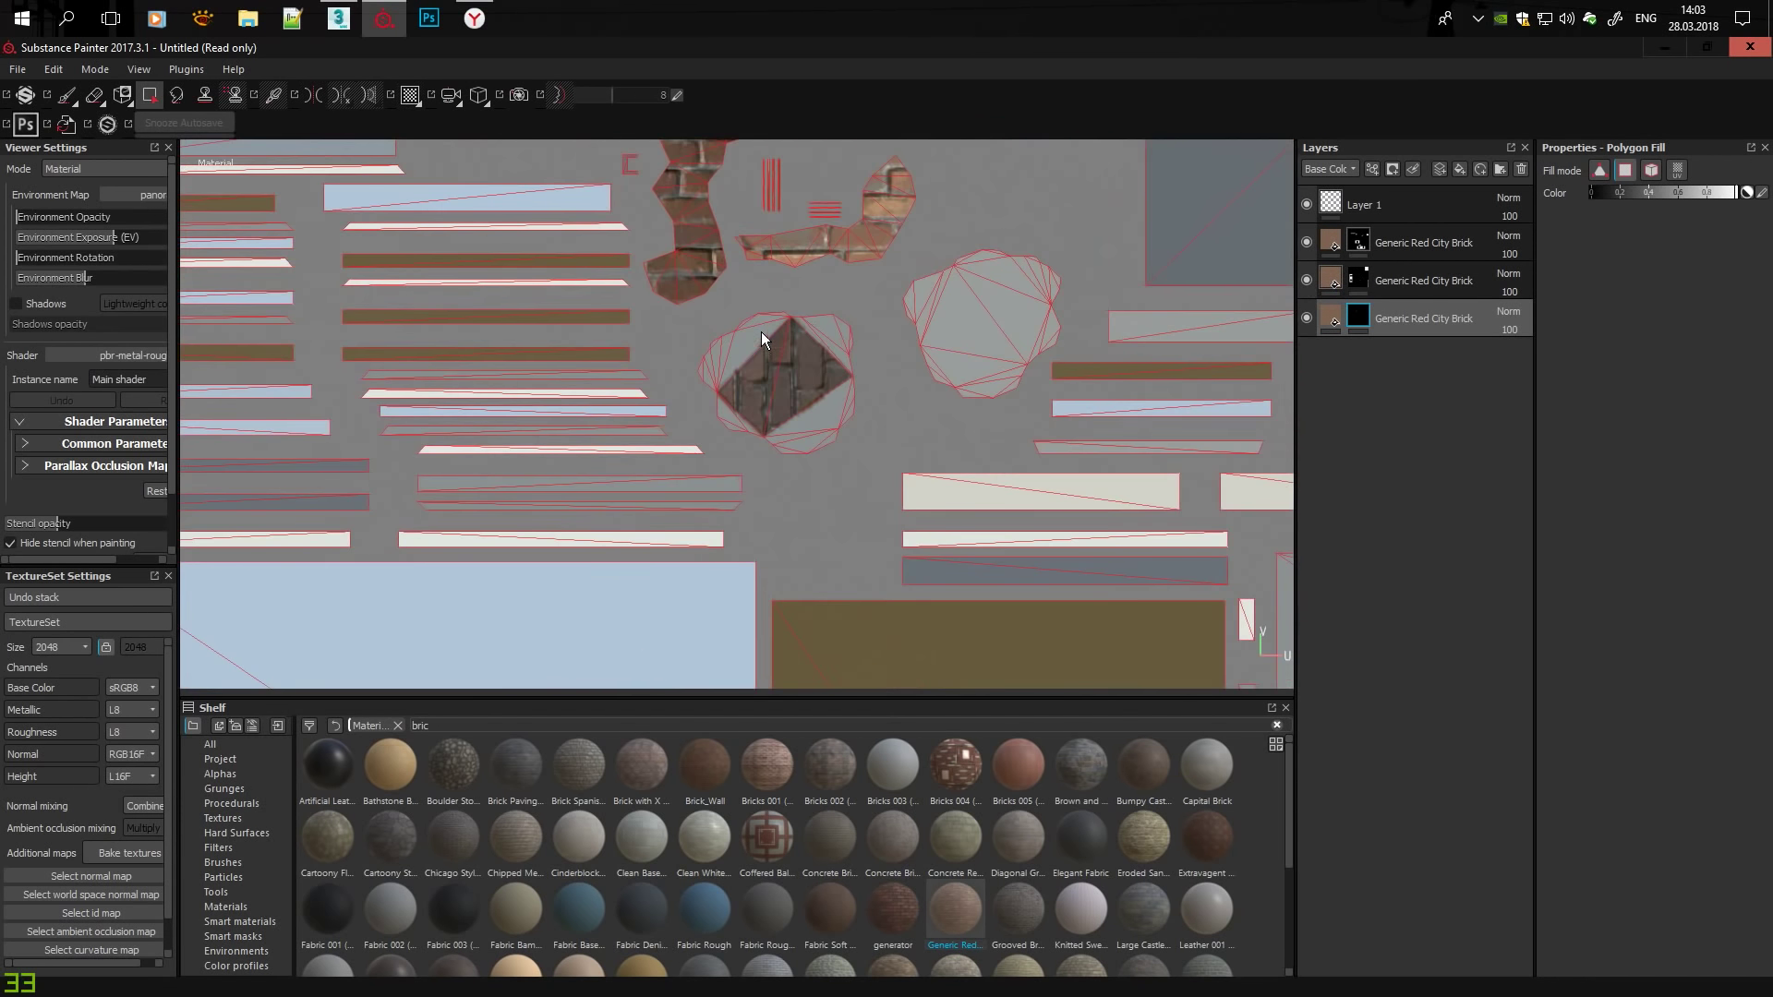
pyautogui.click(1356, 242)
pyautogui.moveTo(761, 367); pyautogui.dragTo(854, 436)
pyautogui.press('F3')
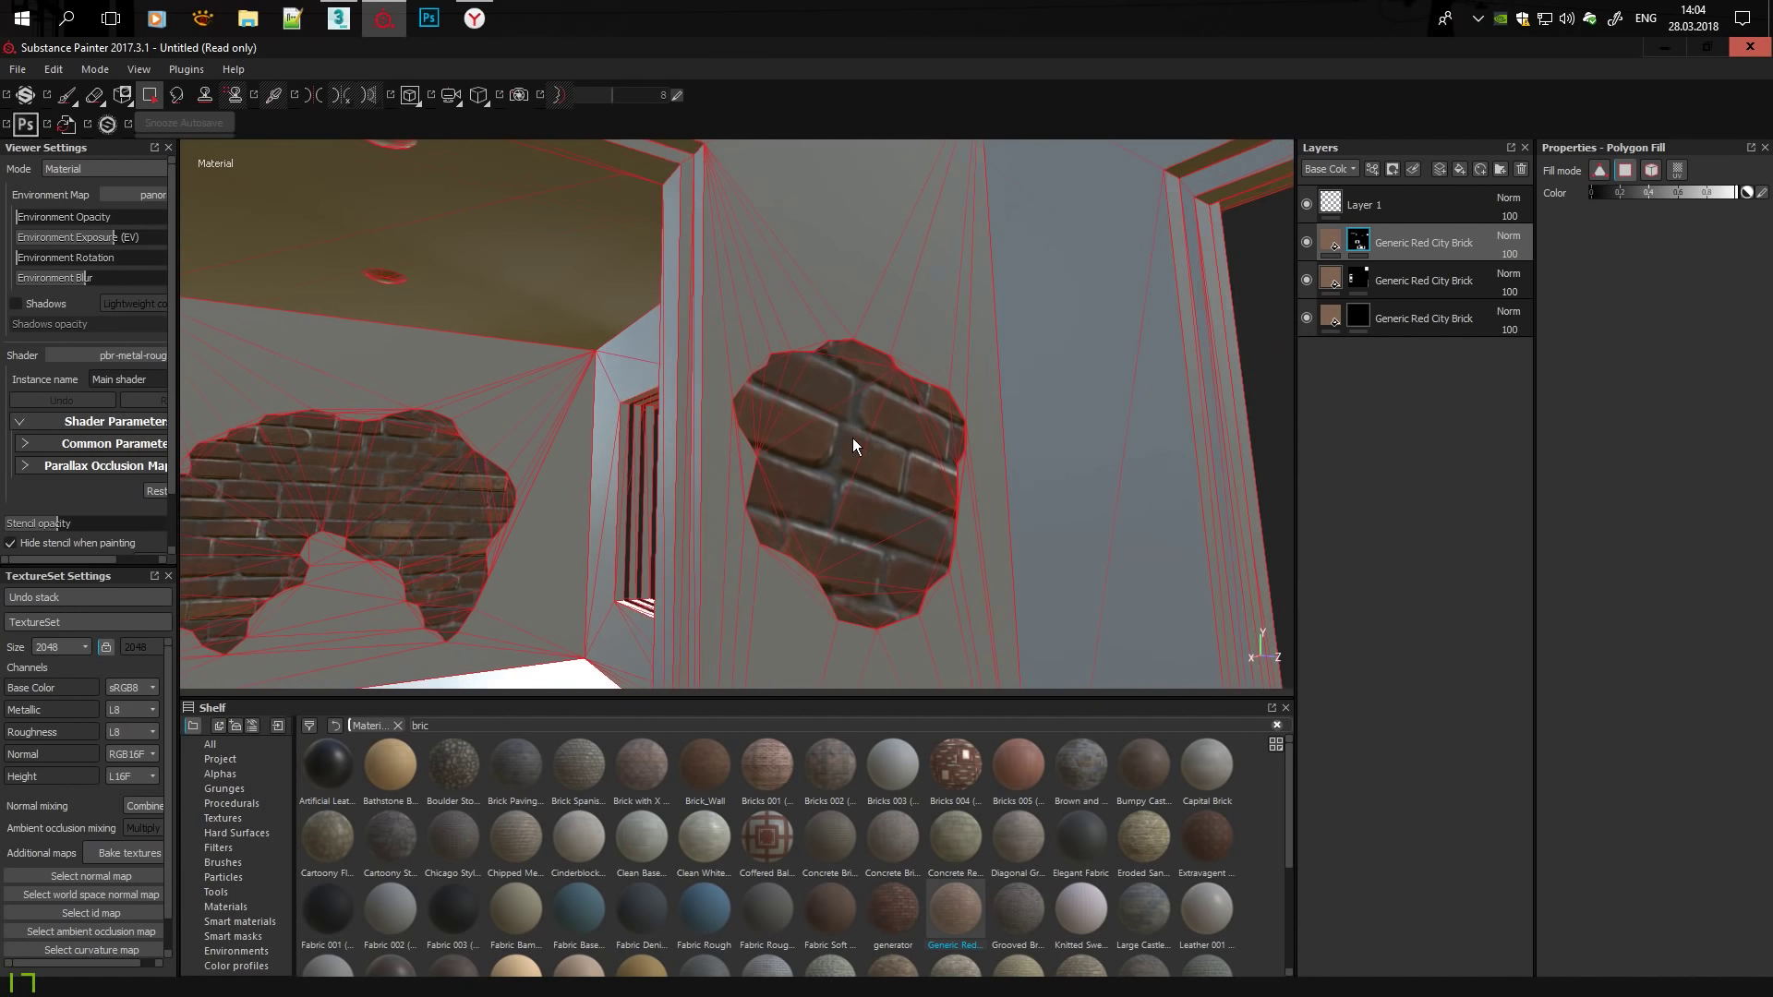
# Rotate the bottom Generic Red City Brick layer's texture to 17 degrees.
pyautogui.keyDown('ctrl'); pyautogui.keyDown('alt'); pyautogui.keyDown('shift'); pyautogui.click(918, 458); pyautogui.keyUp('shift'); pyautogui.keyUp('alt'); pyautogui.keyUp('ctrl')
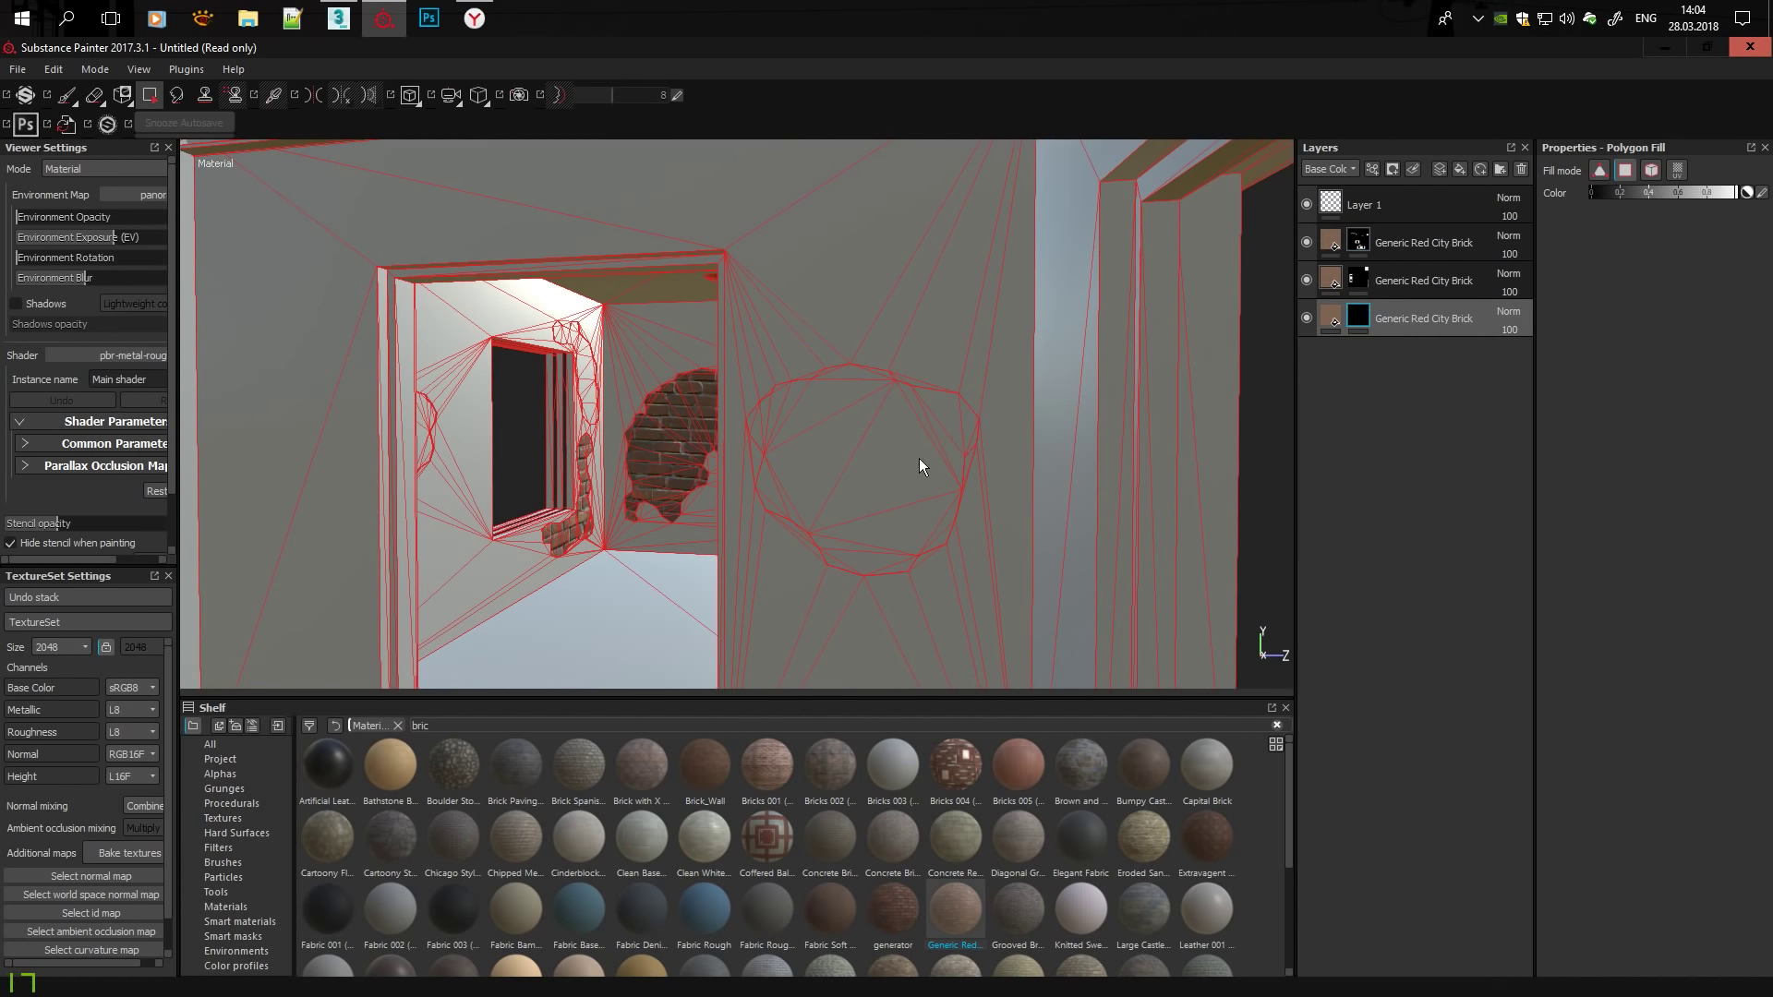
pyautogui.press('F3')
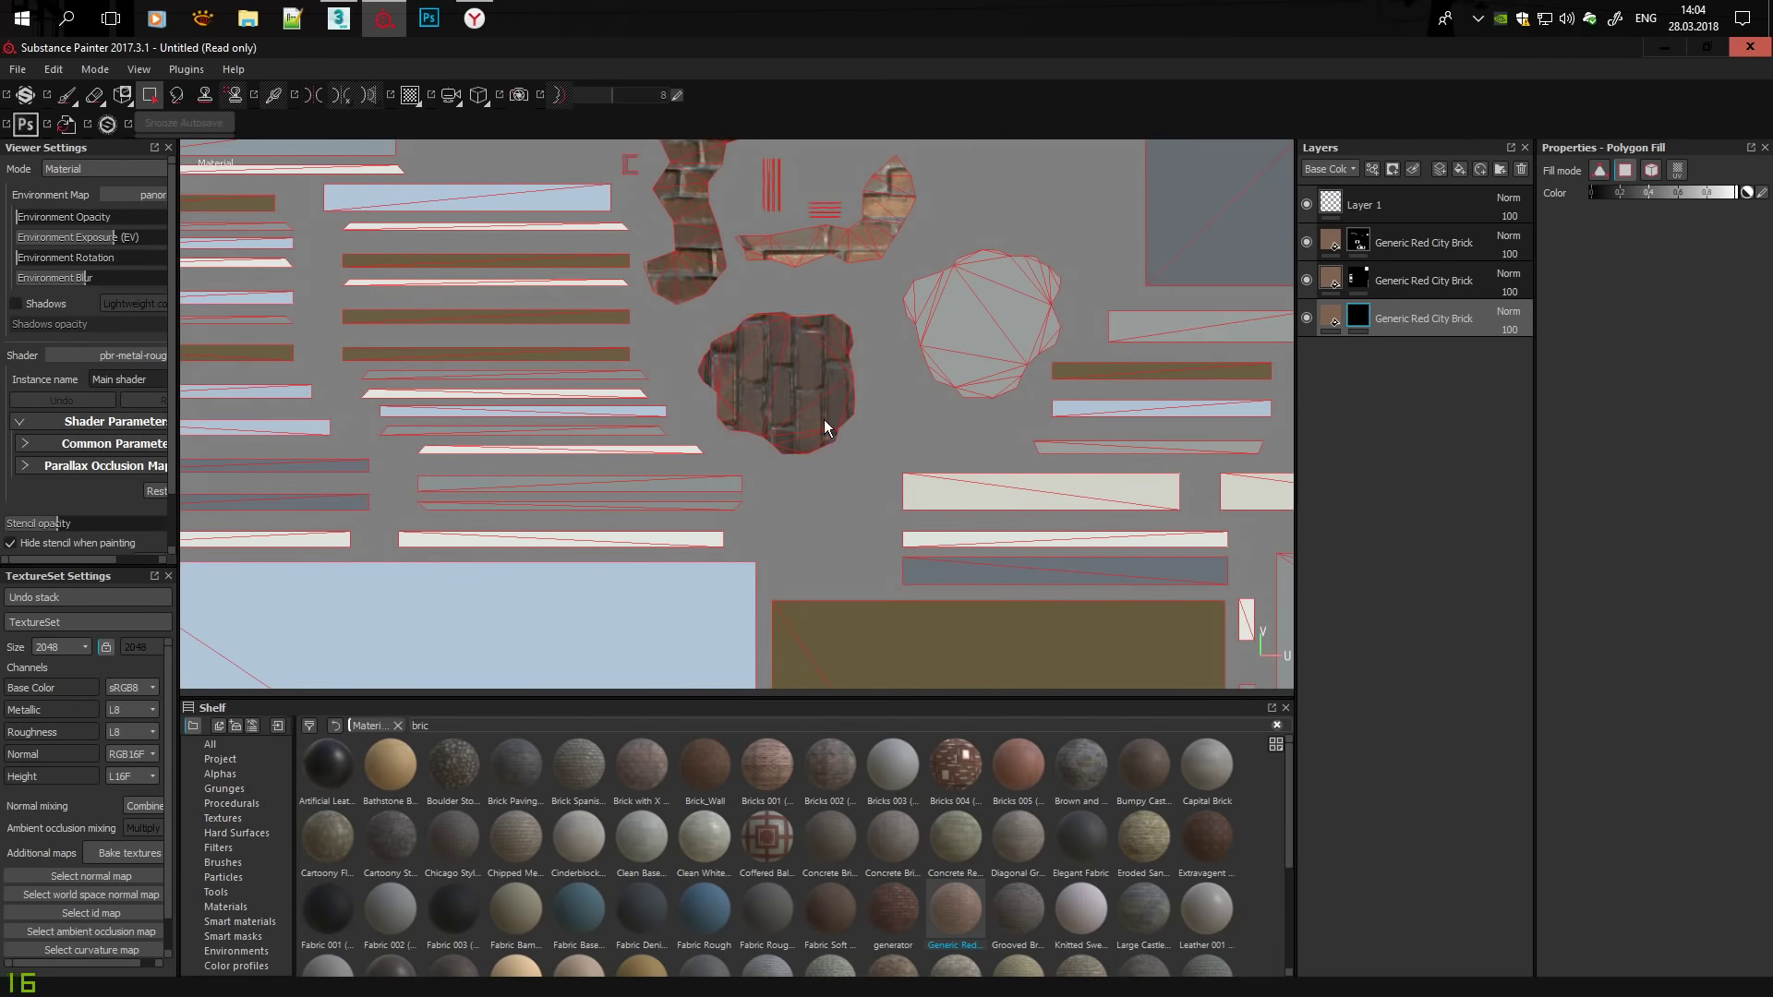
pyautogui.click(1333, 314)
pyautogui.write('45')
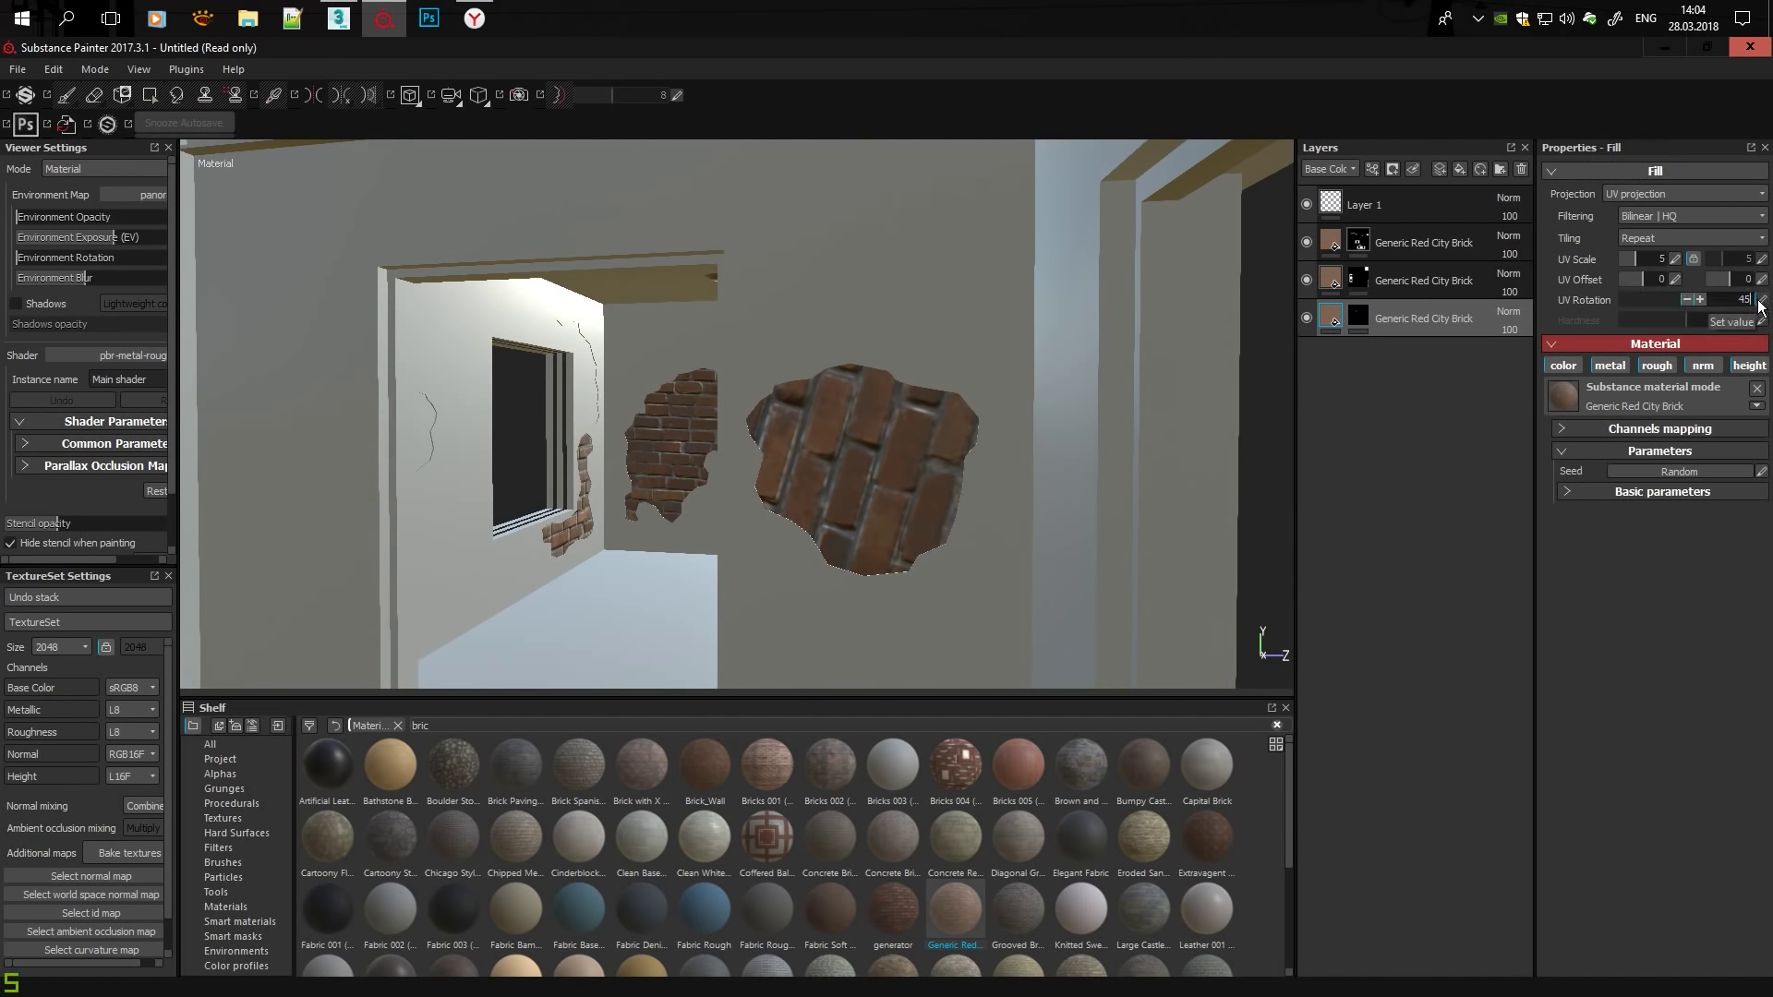
pyautogui.press('Return')
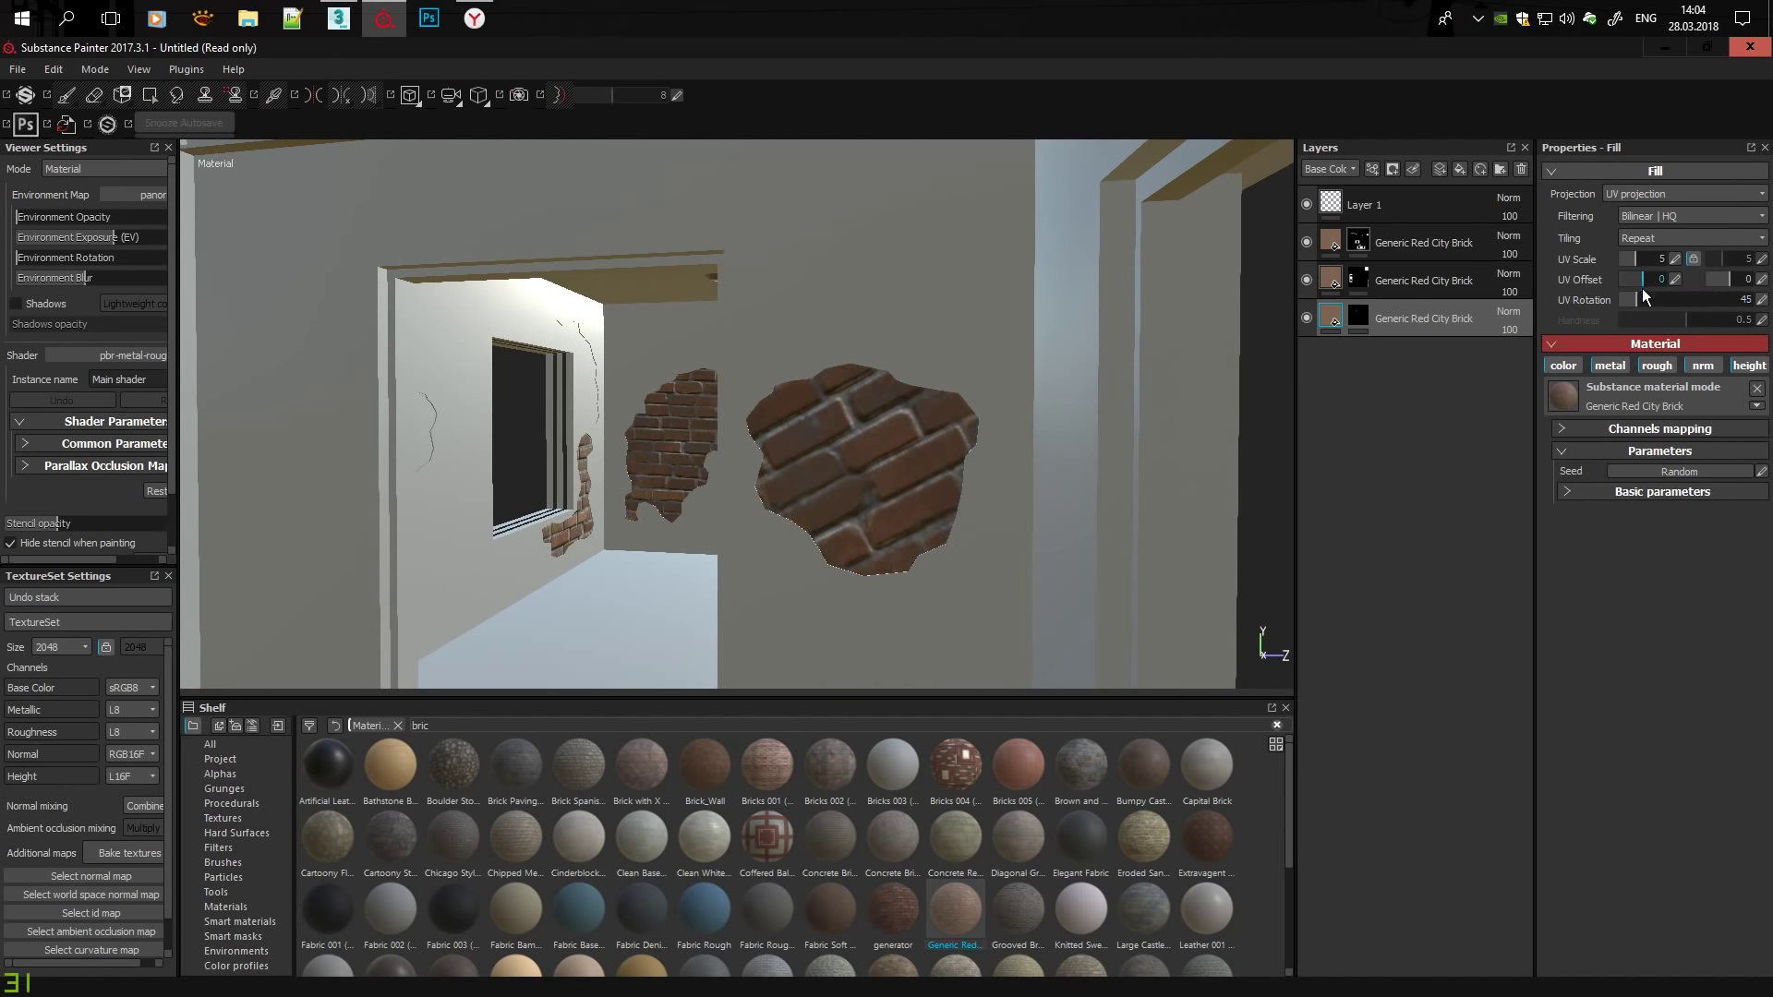
pyautogui.moveTo(1643, 296); pyautogui.dragTo(1623, 301)
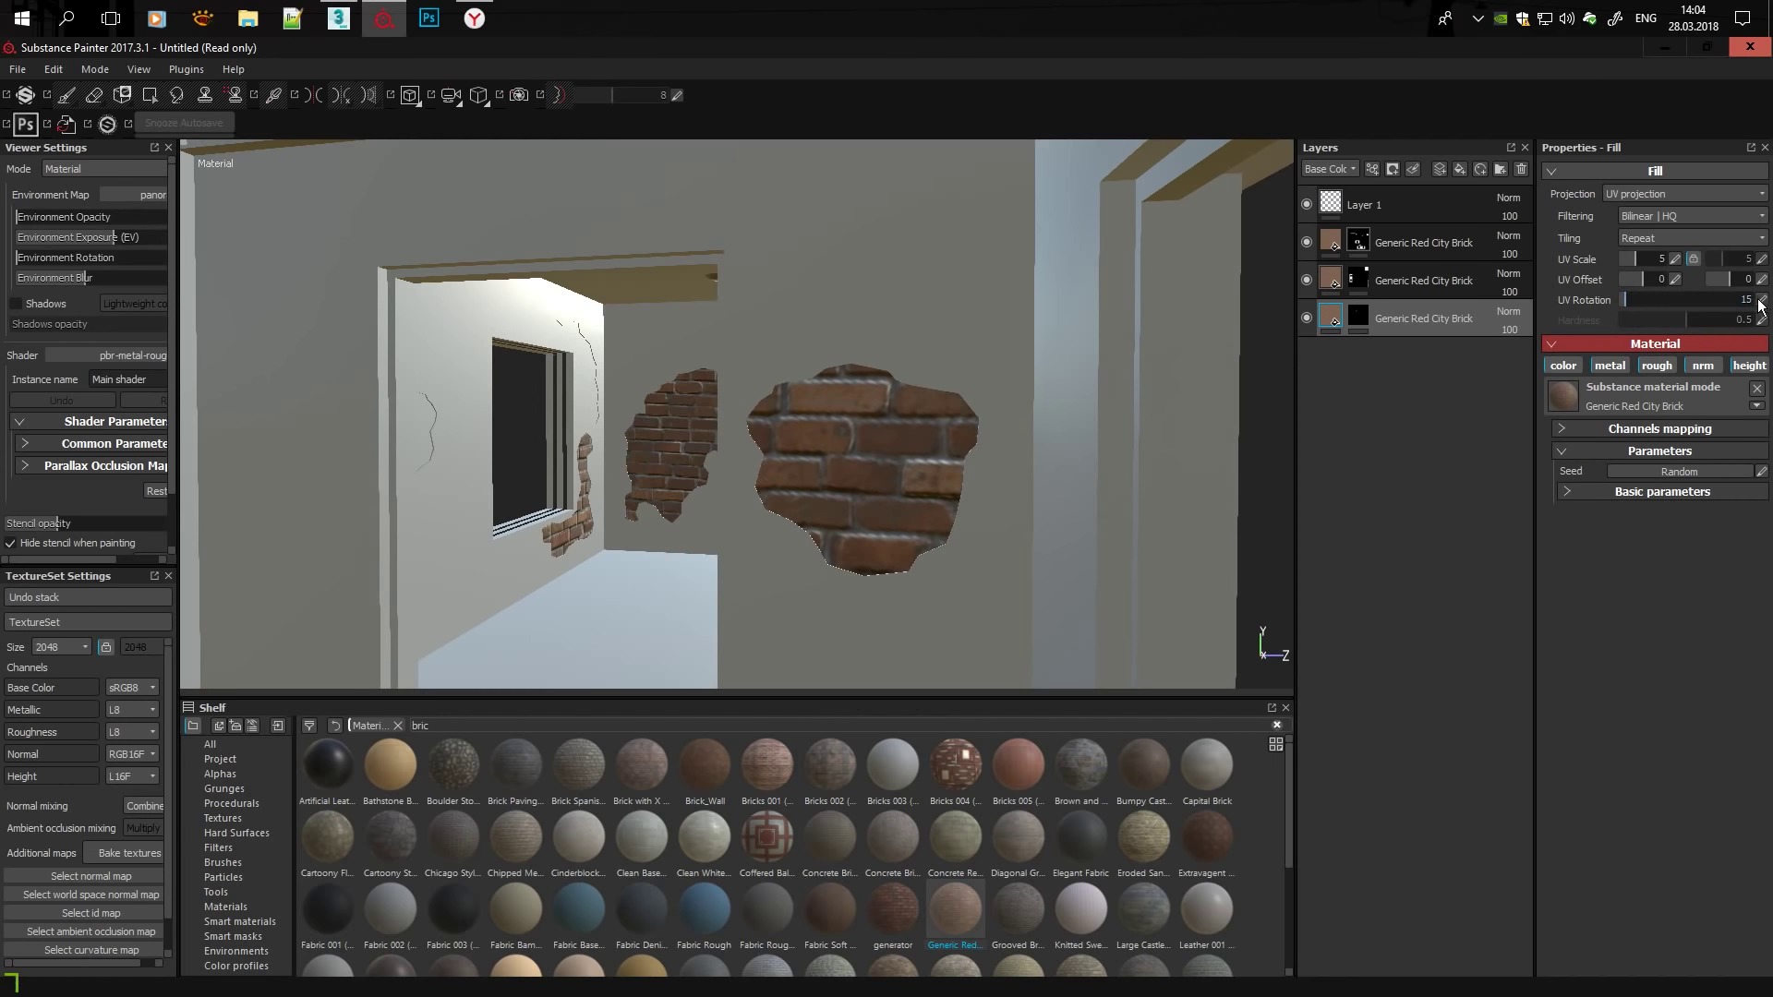
pyautogui.press('Return')
pyautogui.write('7')
pyautogui.press('Return')
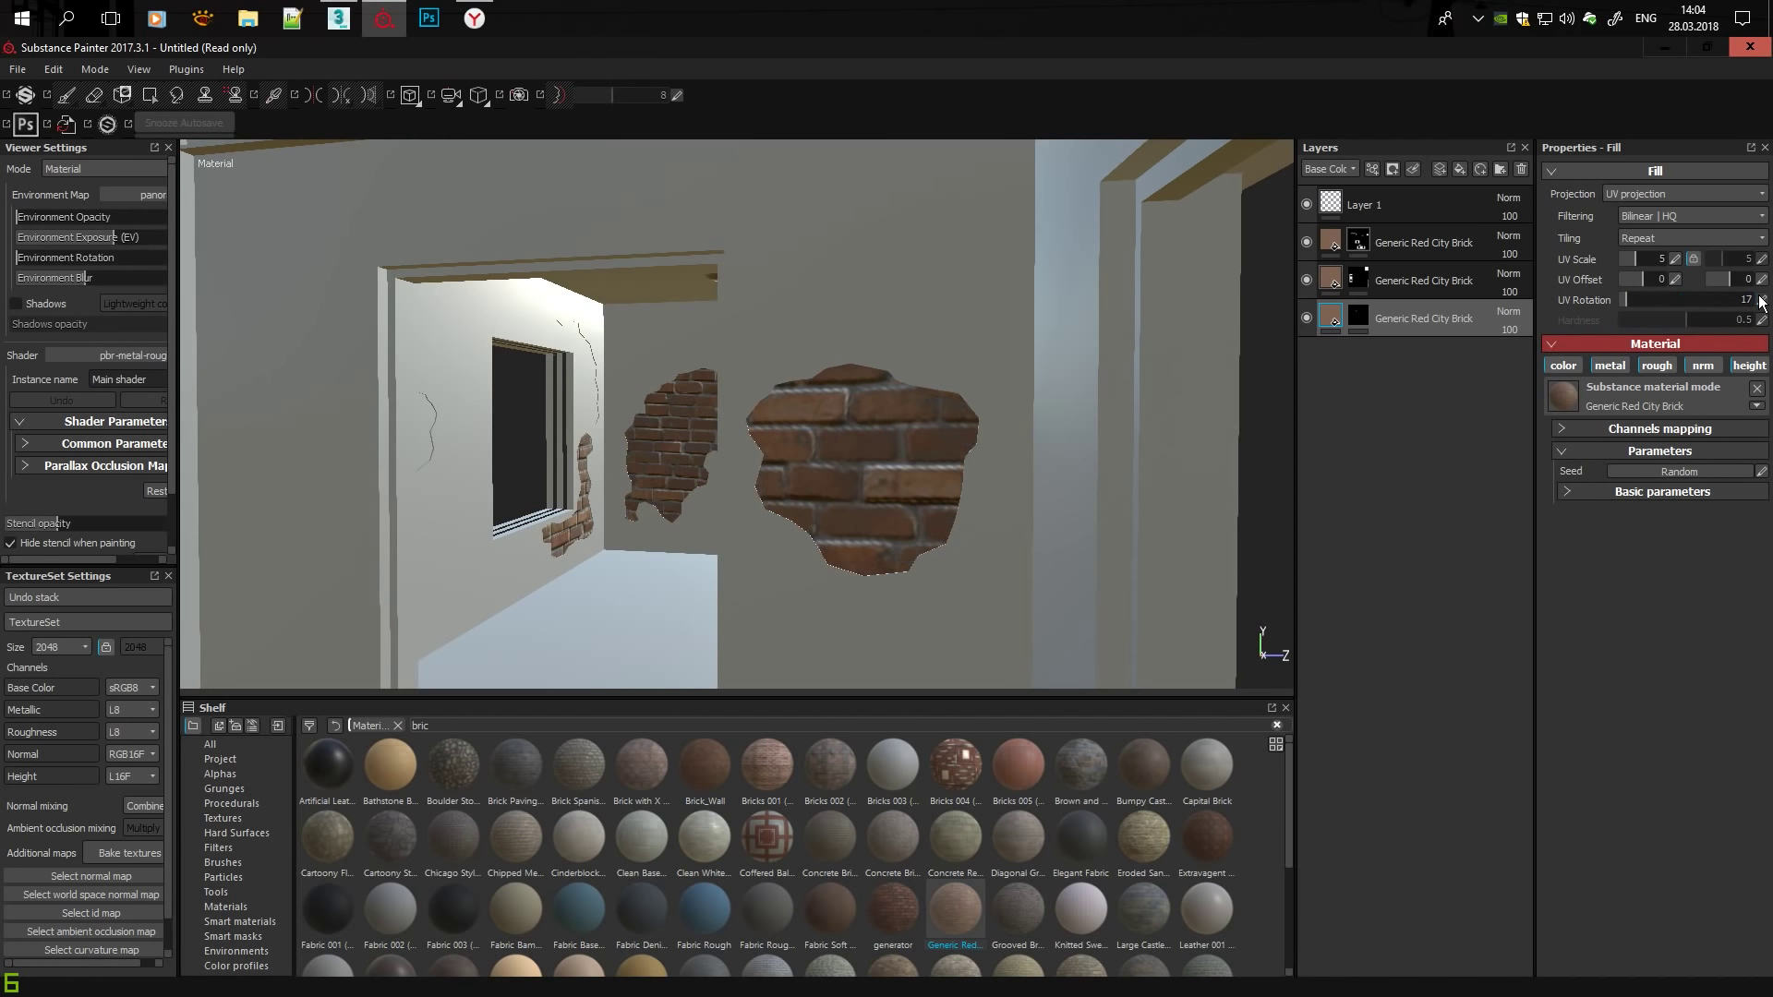
# Orbit to the window corner and duplicate the middle brick fill layer for a fourth patch.
pyautogui.keyDown('alt'); pyautogui.moveTo(882, 530); pyautogui.dragTo(486, 423); pyautogui.keyUp('alt')
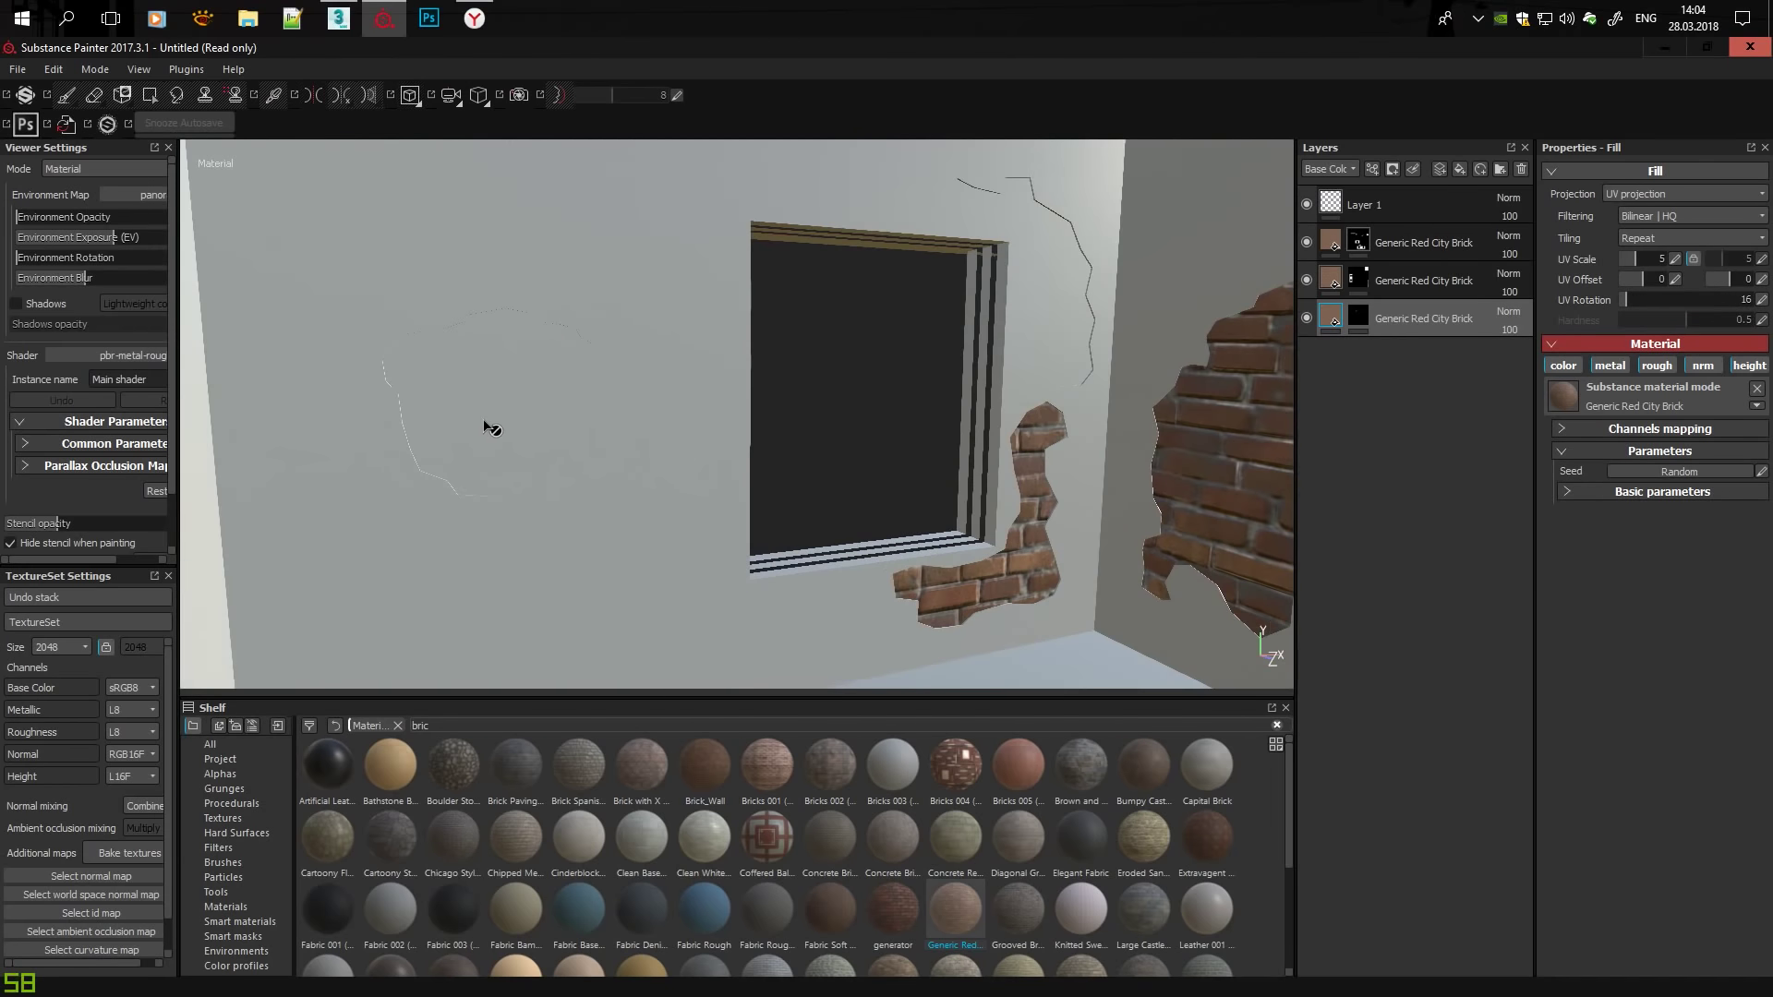
pyautogui.press('4')
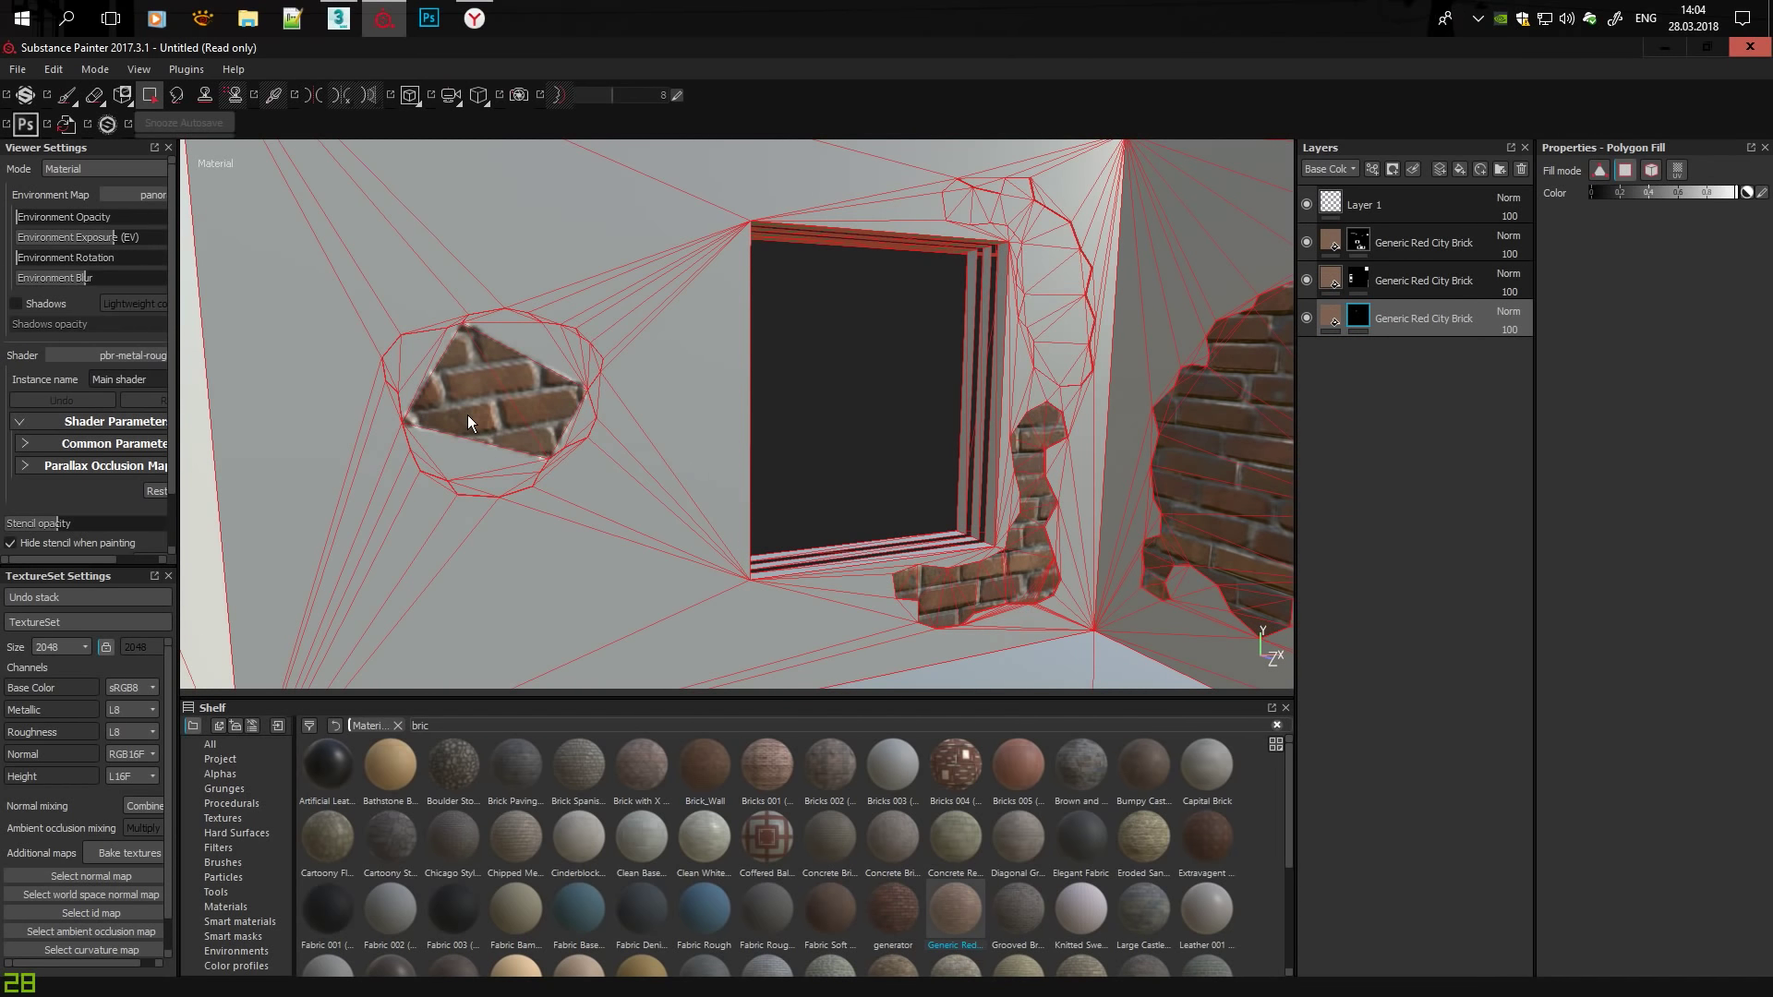
pyautogui.moveTo(468, 413)
pyautogui.keyDown('alt'); pyautogui.mouseDown()
pyautogui.moveTo(1044, 439)
pyautogui.moveTo(1028, 332)
pyautogui.moveTo(677, 479)
pyautogui.moveTo(490, 322)
pyautogui.moveTo(428, 352)
pyautogui.moveTo(494, 323)
pyautogui.moveTo(486, 214)
pyautogui.moveTo(462, 195)
pyautogui.moveTo(432, 296)
pyautogui.mouseUp(); pyautogui.keyUp('alt')
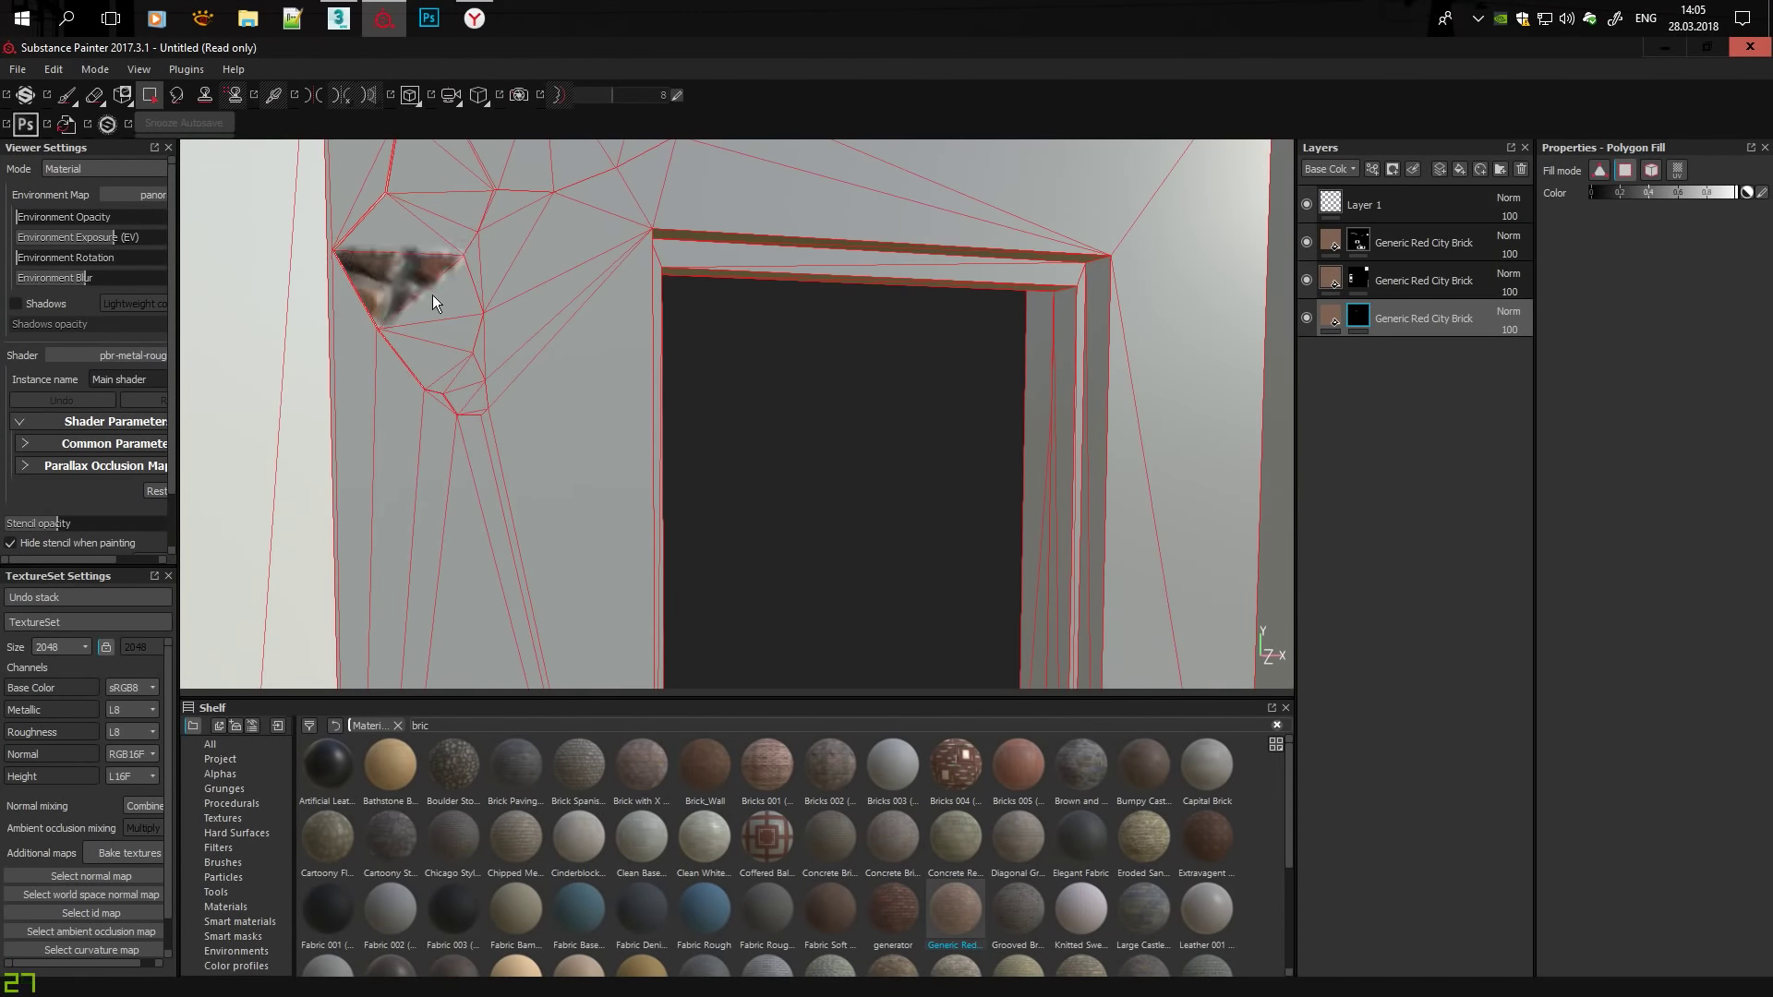
pyautogui.click(1321, 270)
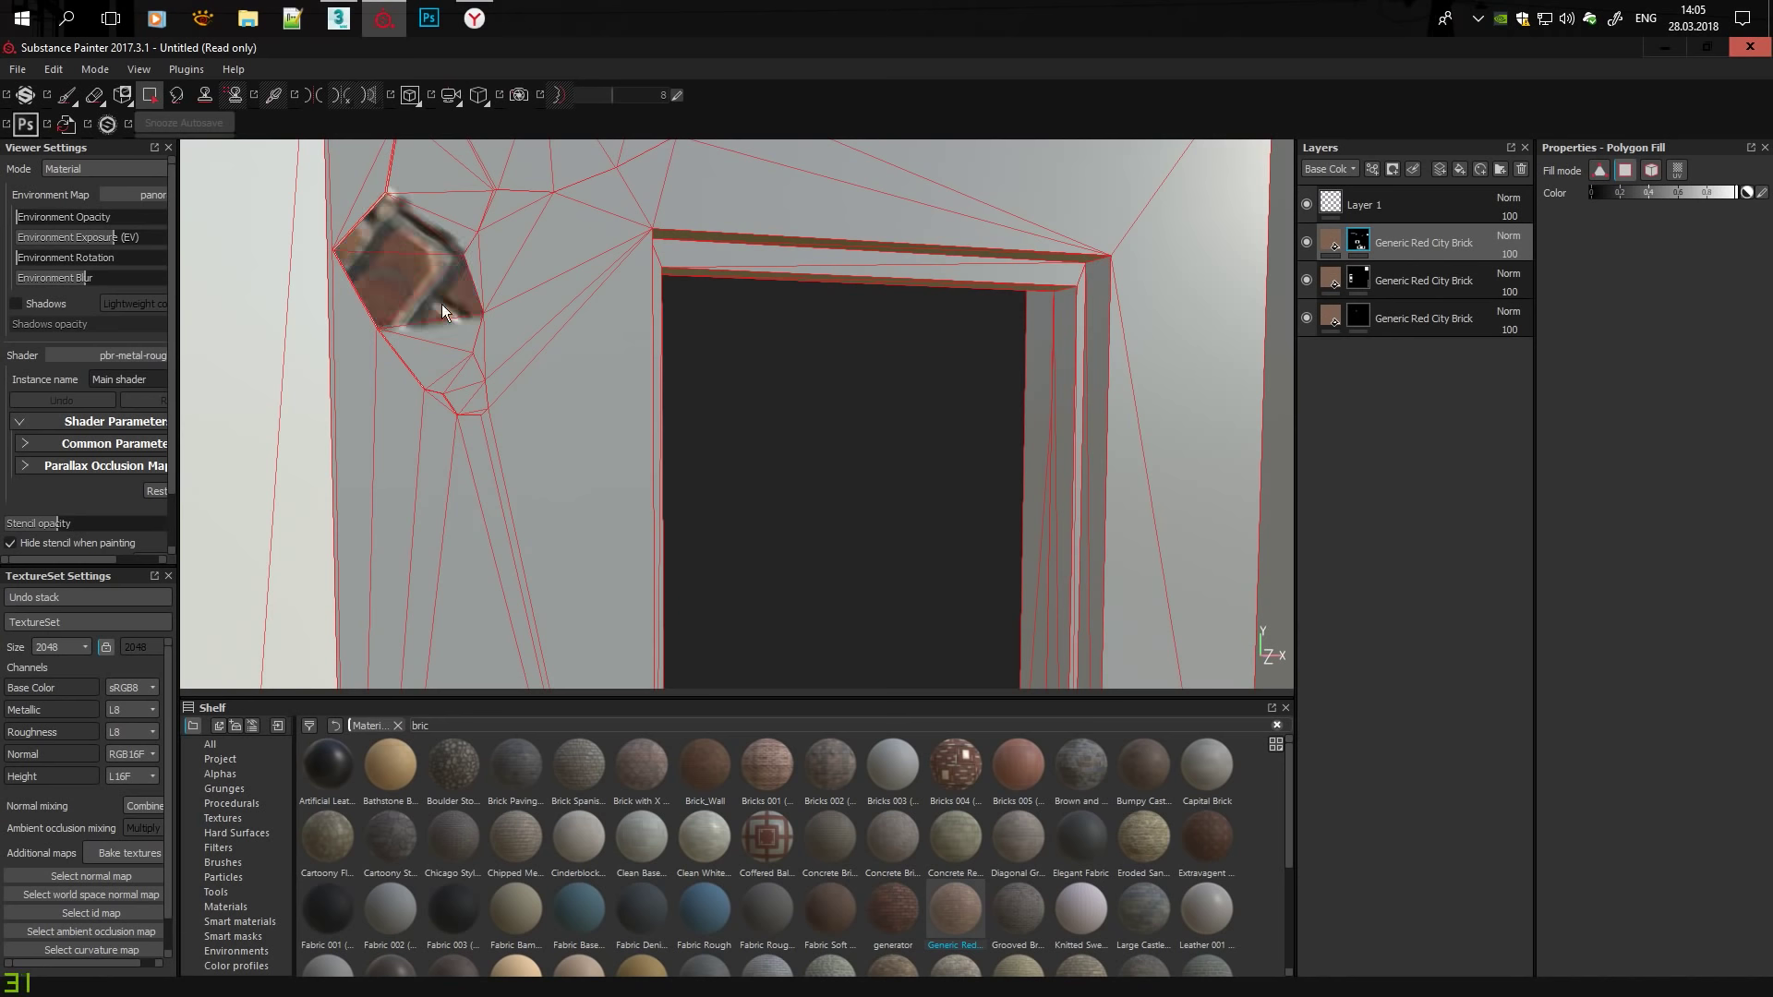
pyautogui.hotkey('ctrl', 'z')
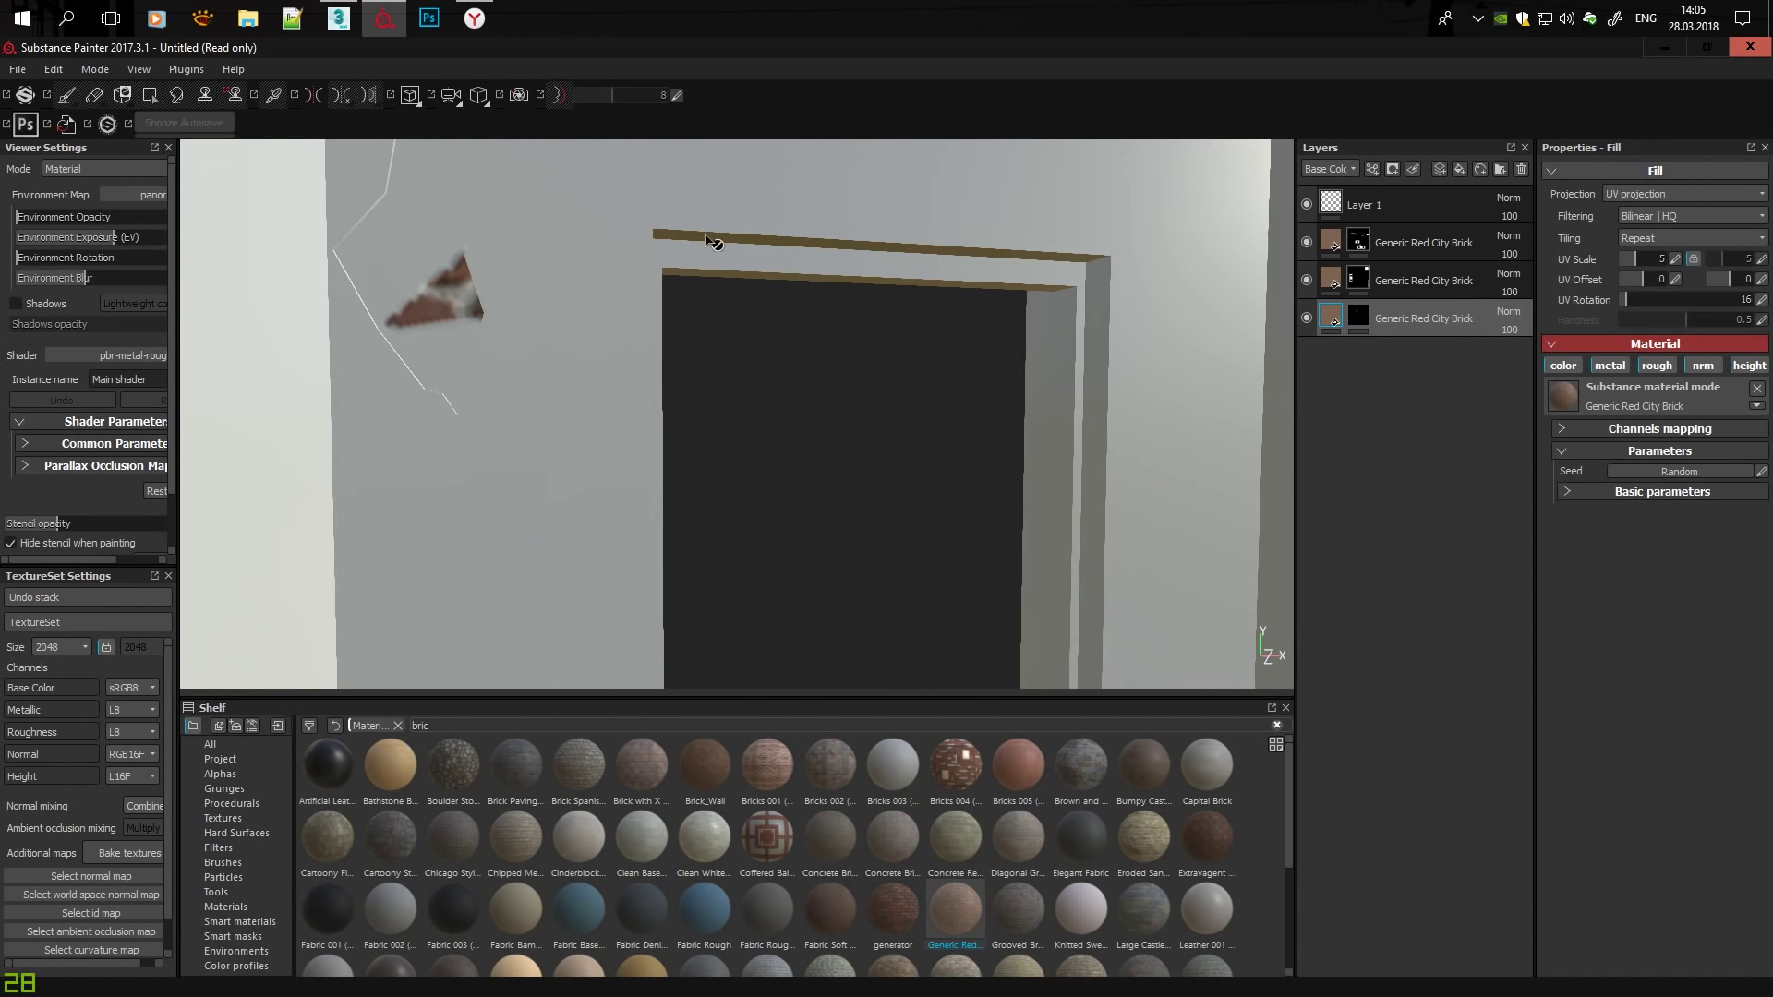
pyautogui.hotkey('ctrl', 'y')
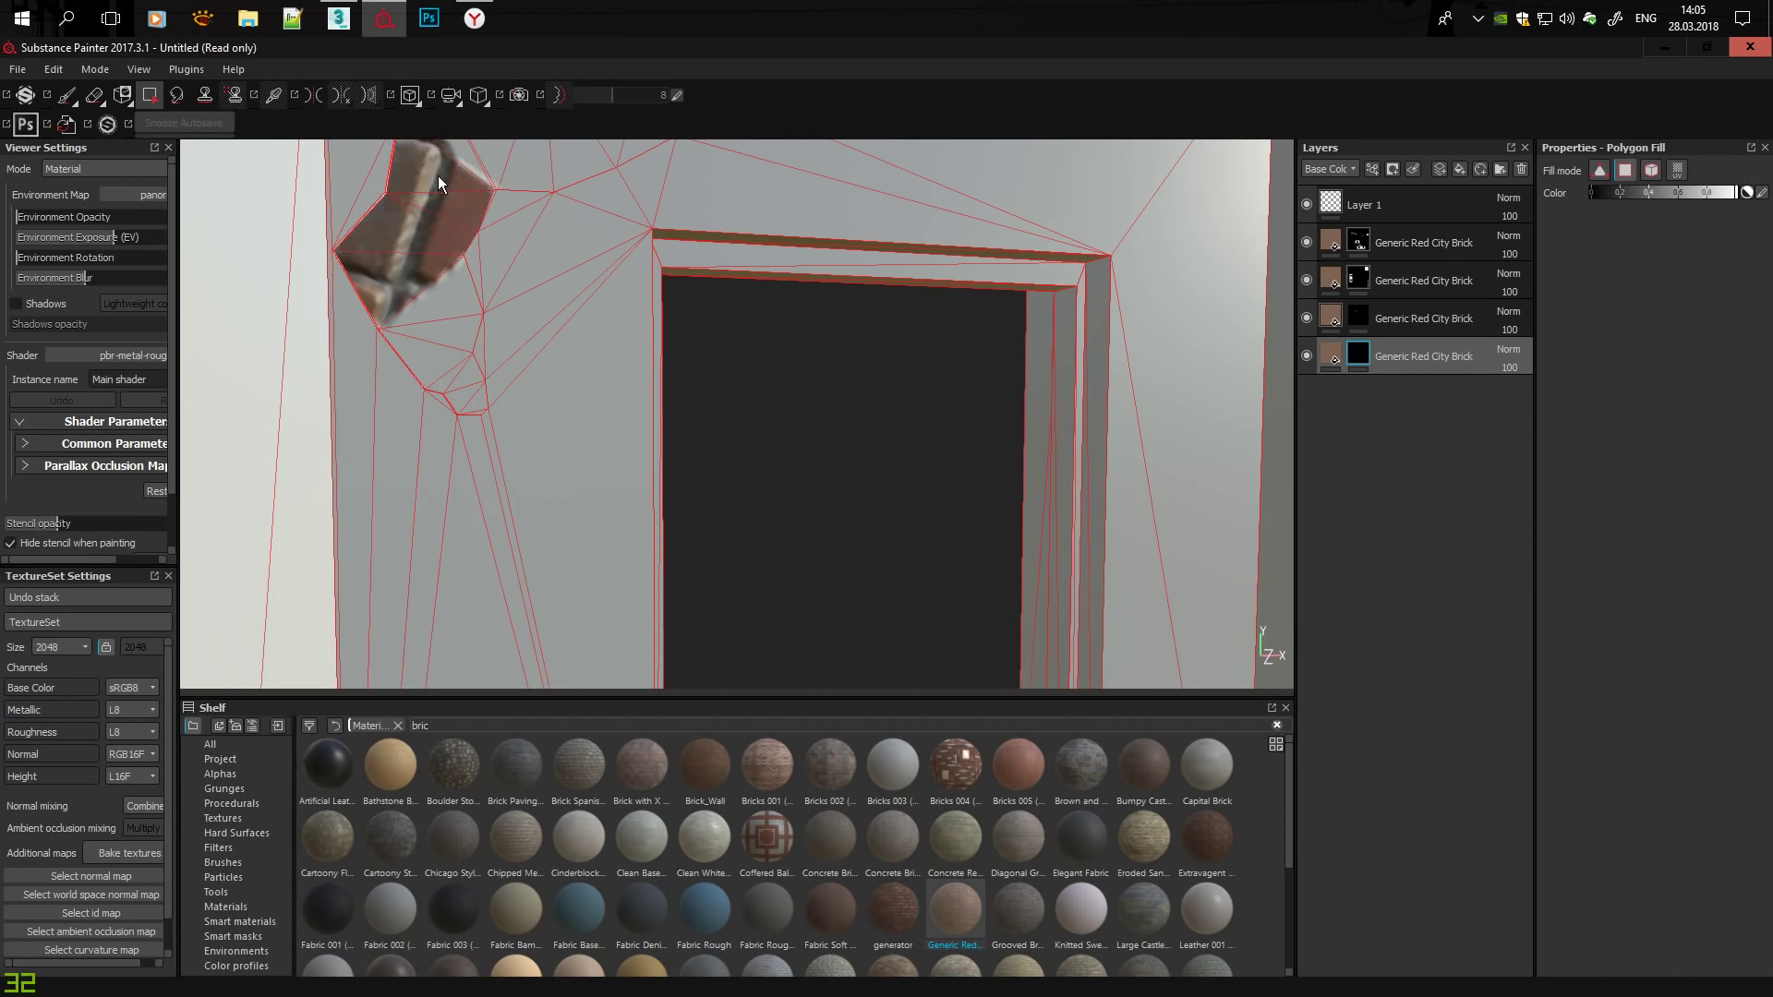
# Check the UV layout, then try brick UV rotations of 30 and 90 on the layer's fill.
pyautogui.press('F3')
pyautogui.scroll(5, 735, 414)
pyautogui.scroll(3, 934, 295)
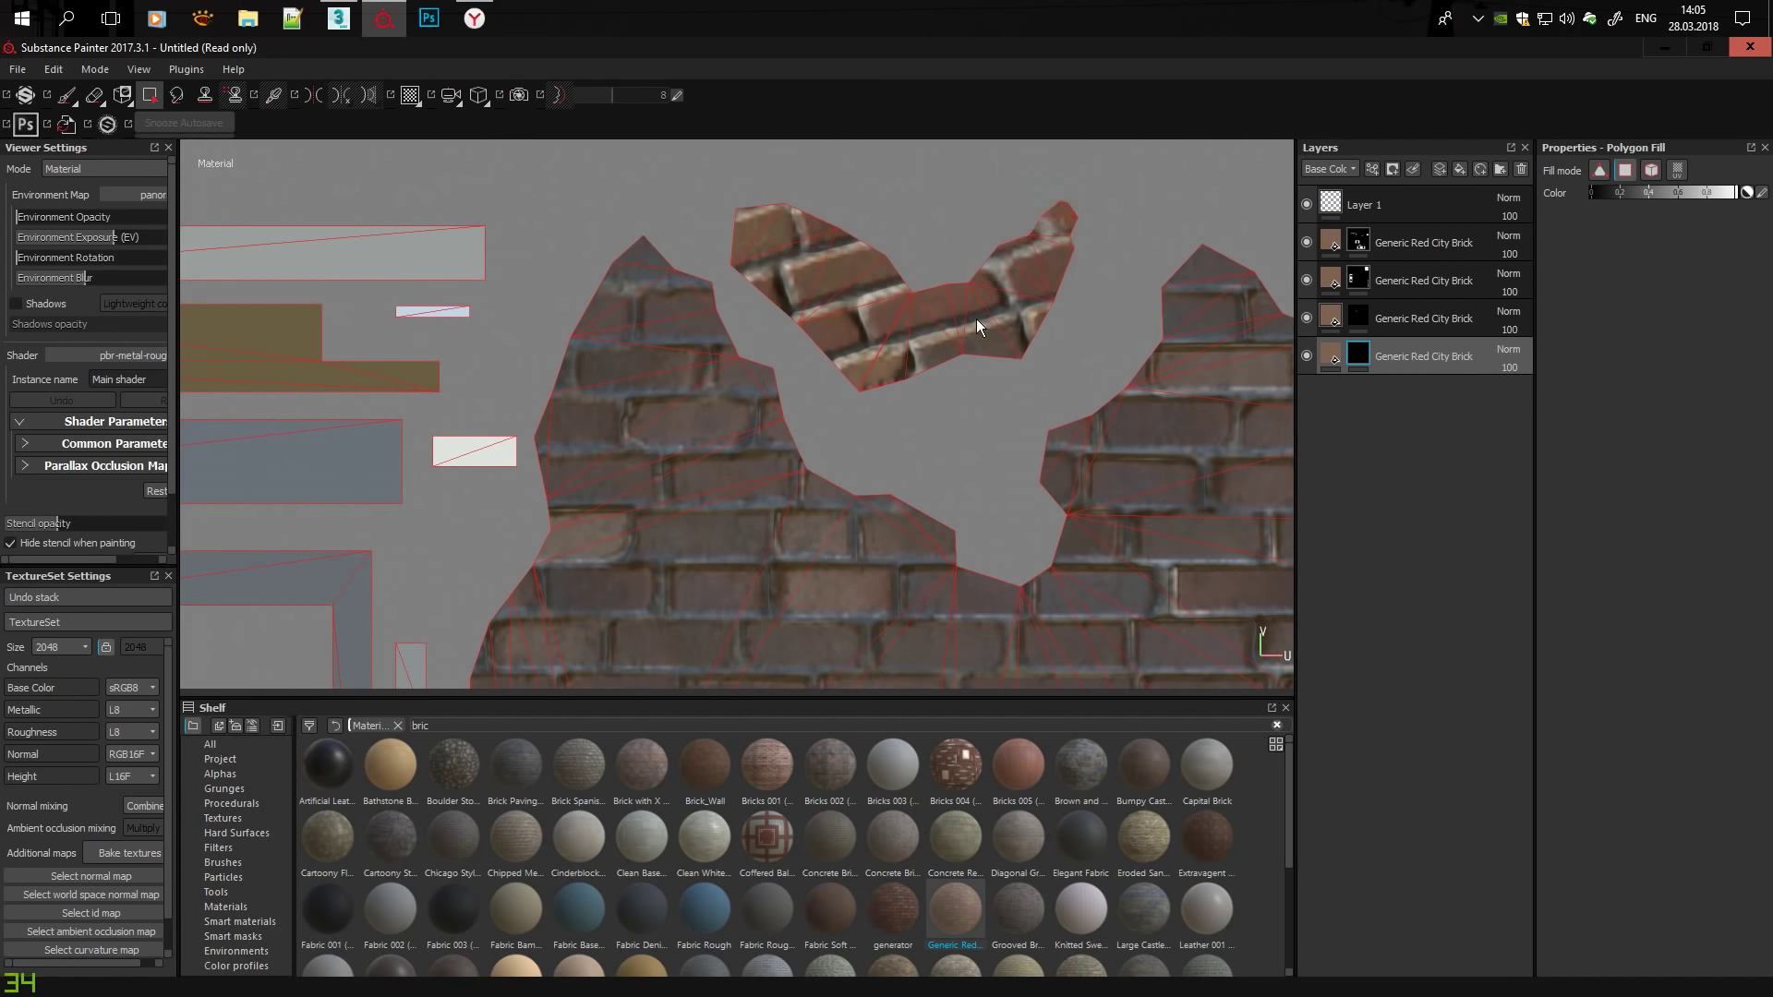
pyautogui.press('F2')
pyautogui.click(1332, 355)
pyautogui.write('30')
pyautogui.press('Return')
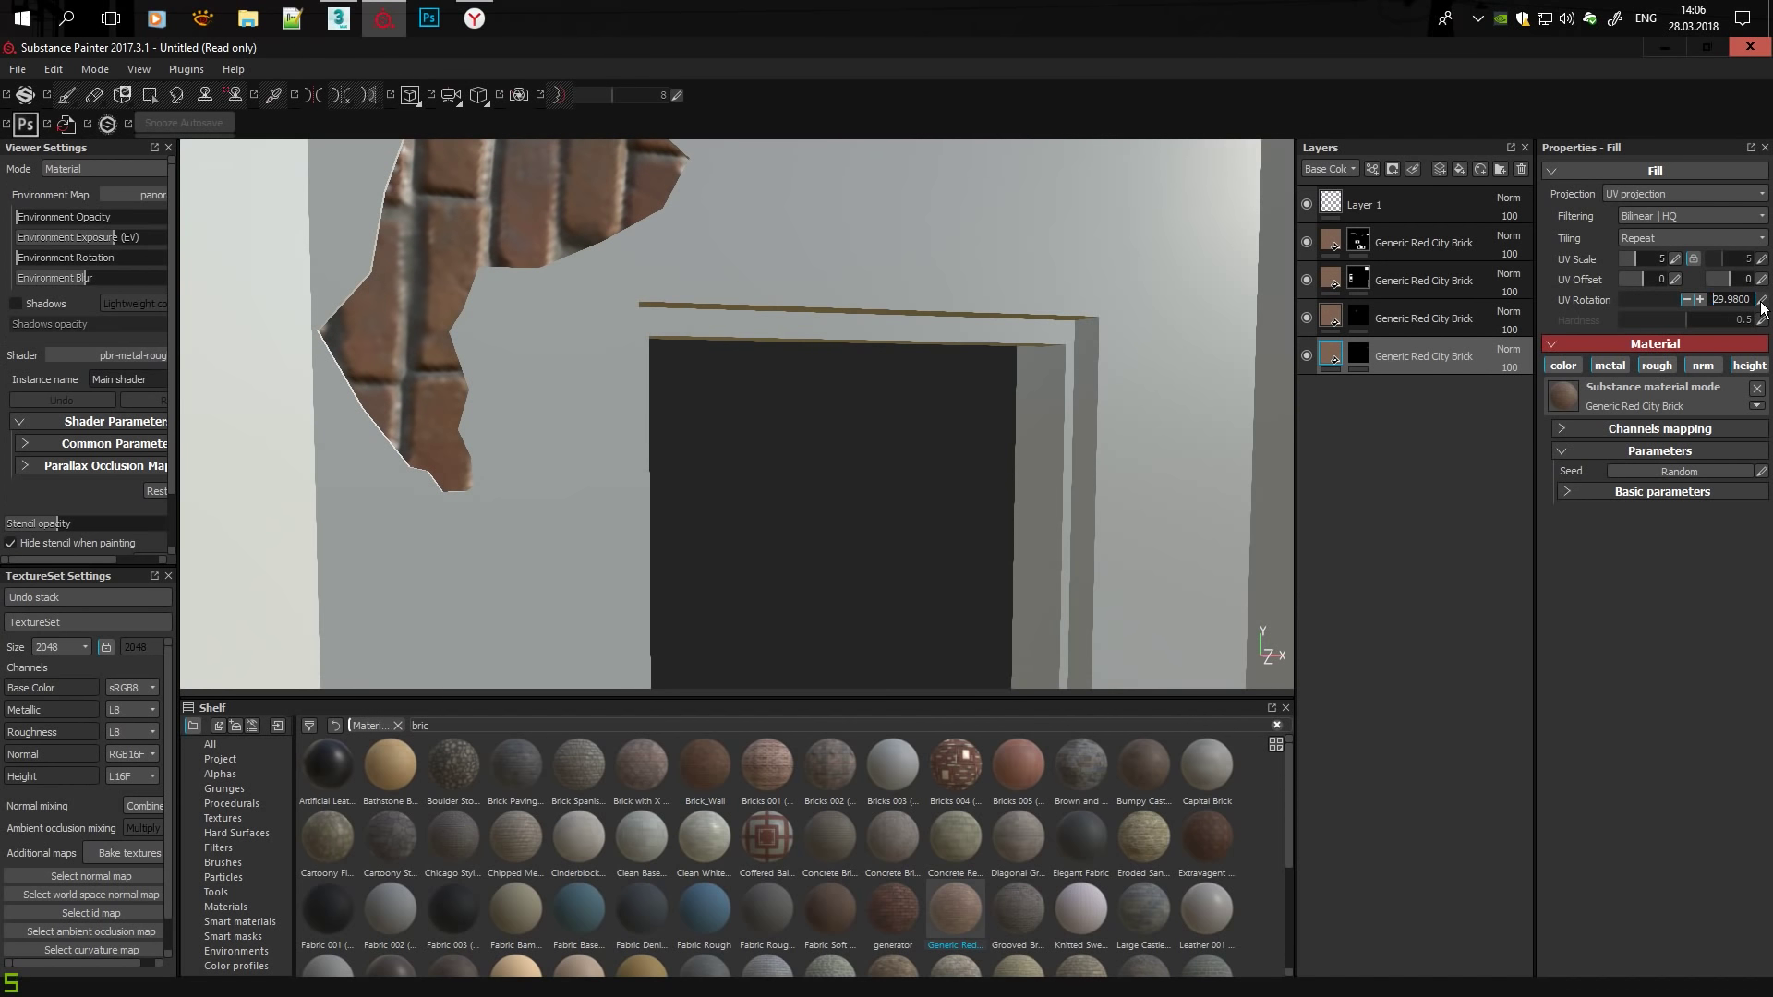
pyautogui.write('90')
pyautogui.press('Return')
# Try further rotations, settle the bricks at 126 degrees, and resume polygon fill.
pyautogui.write('60')
pyautogui.press('Return')
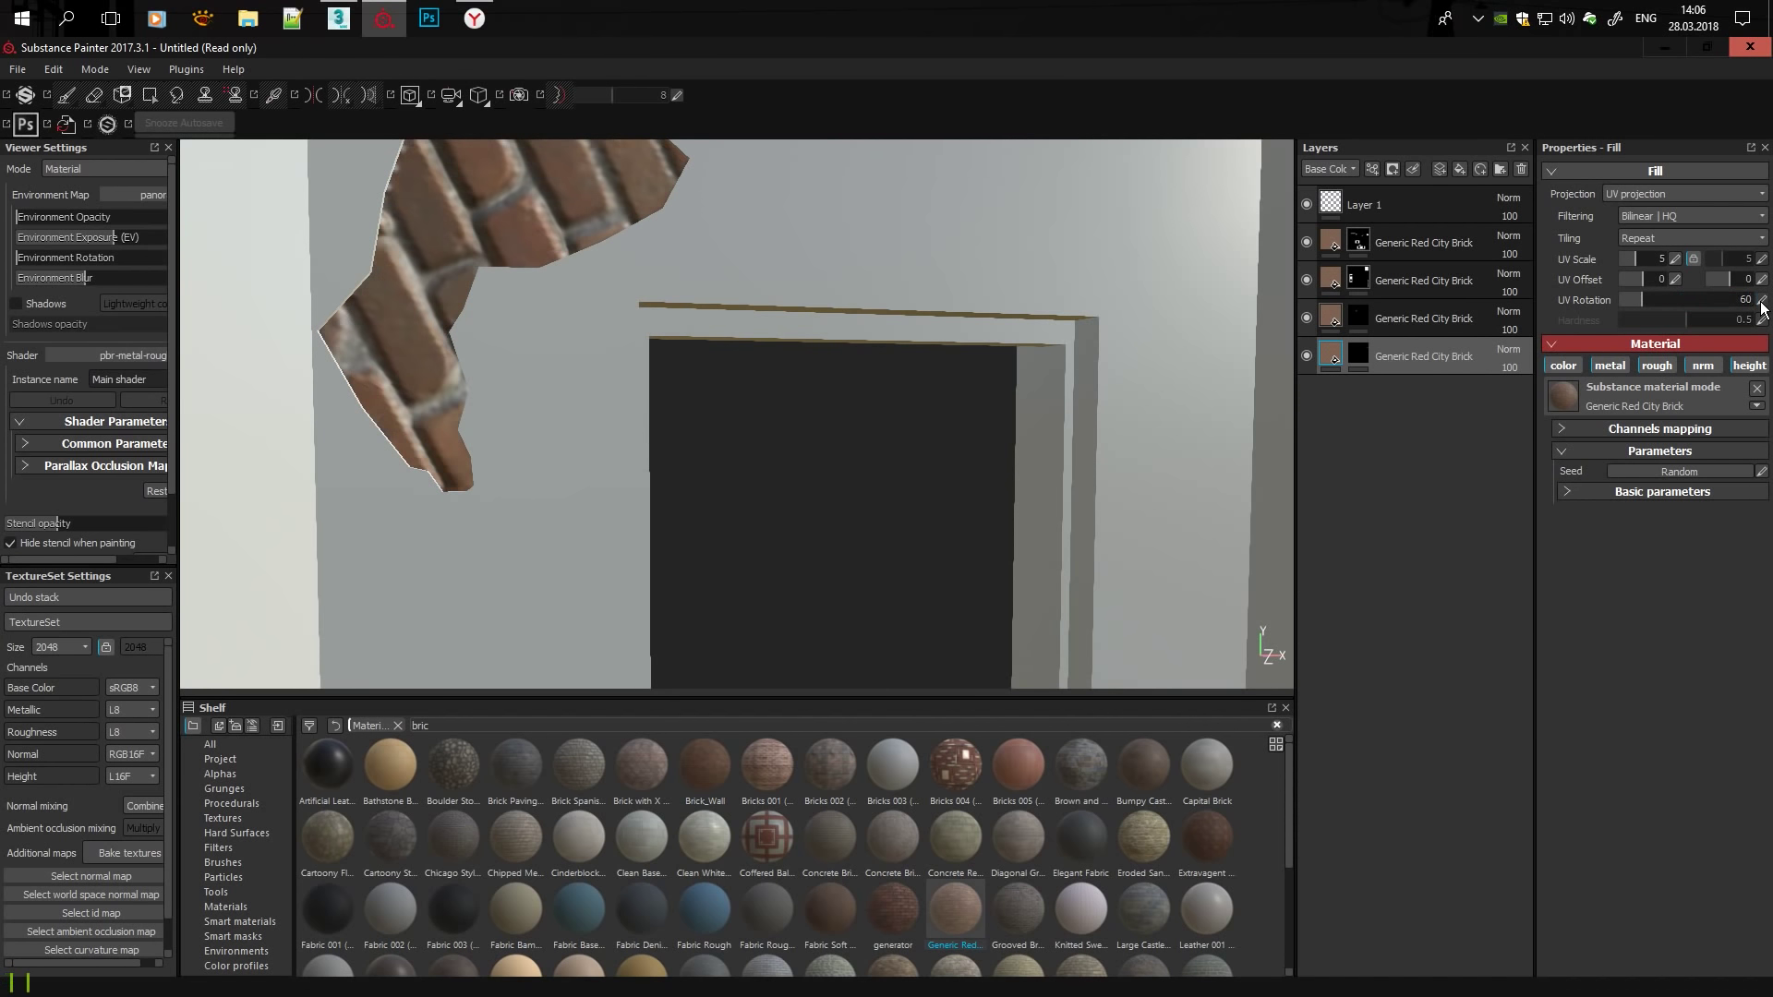
pyautogui.write('80')
pyautogui.press('Return')
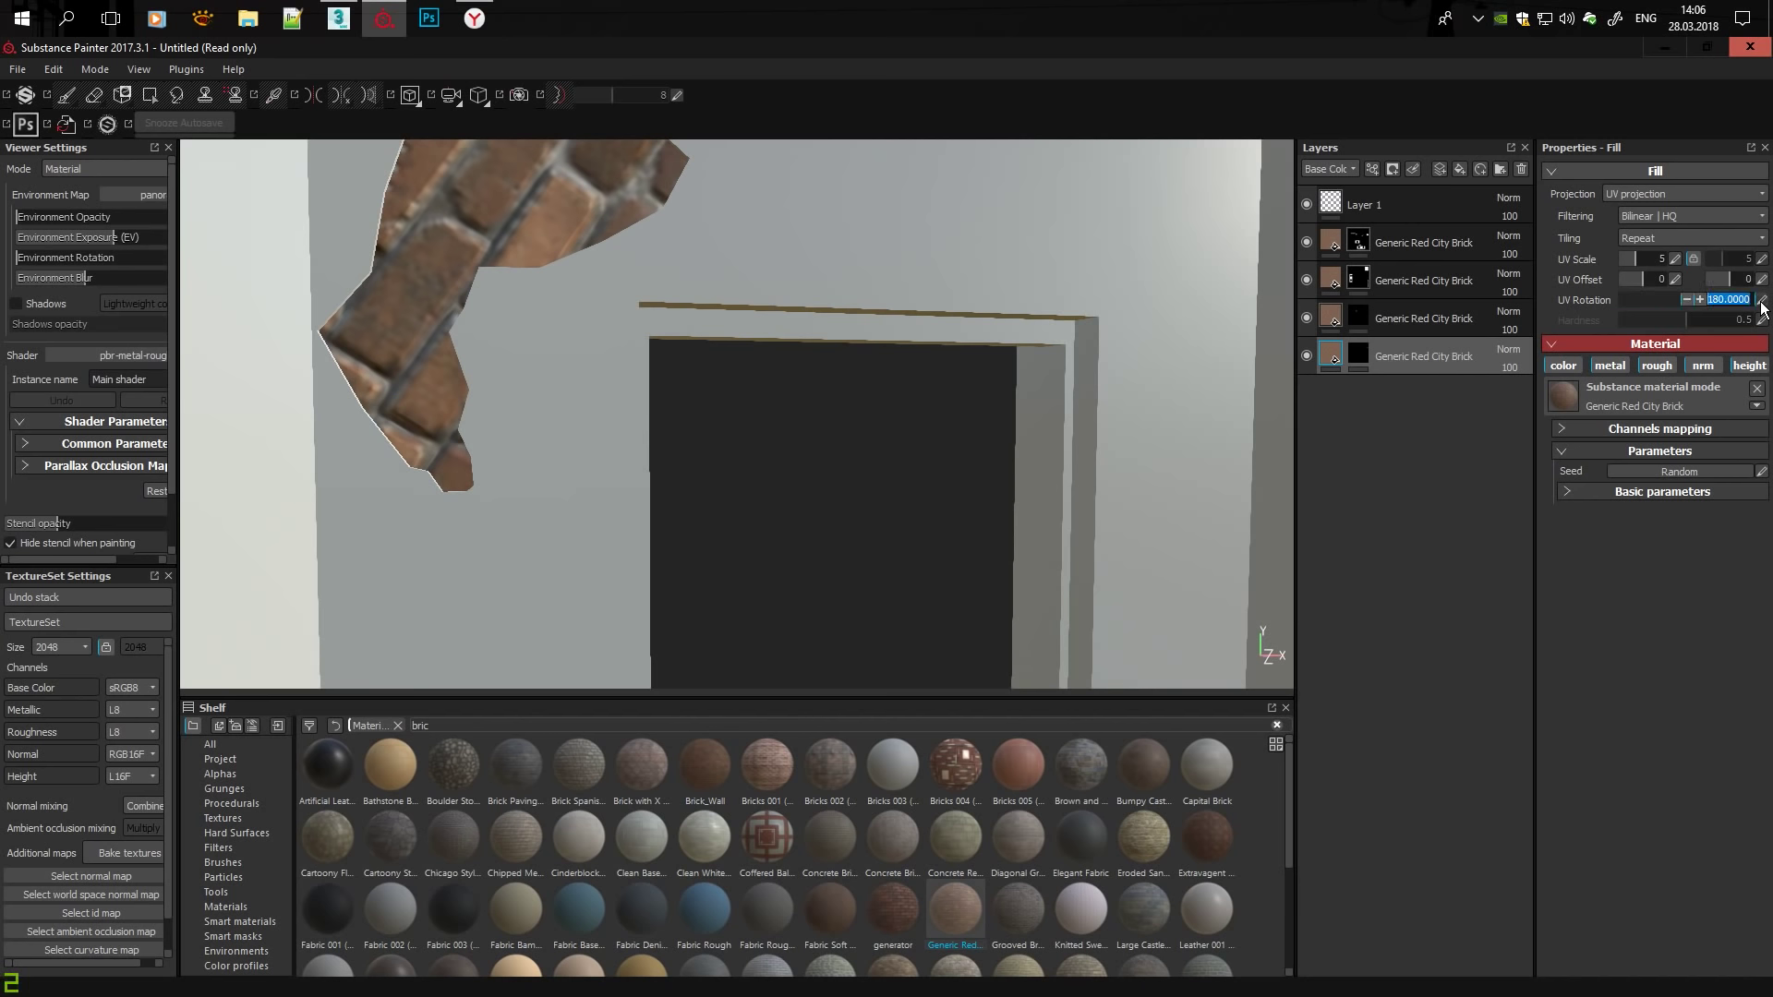
pyautogui.press('Return')
pyautogui.press('Return')
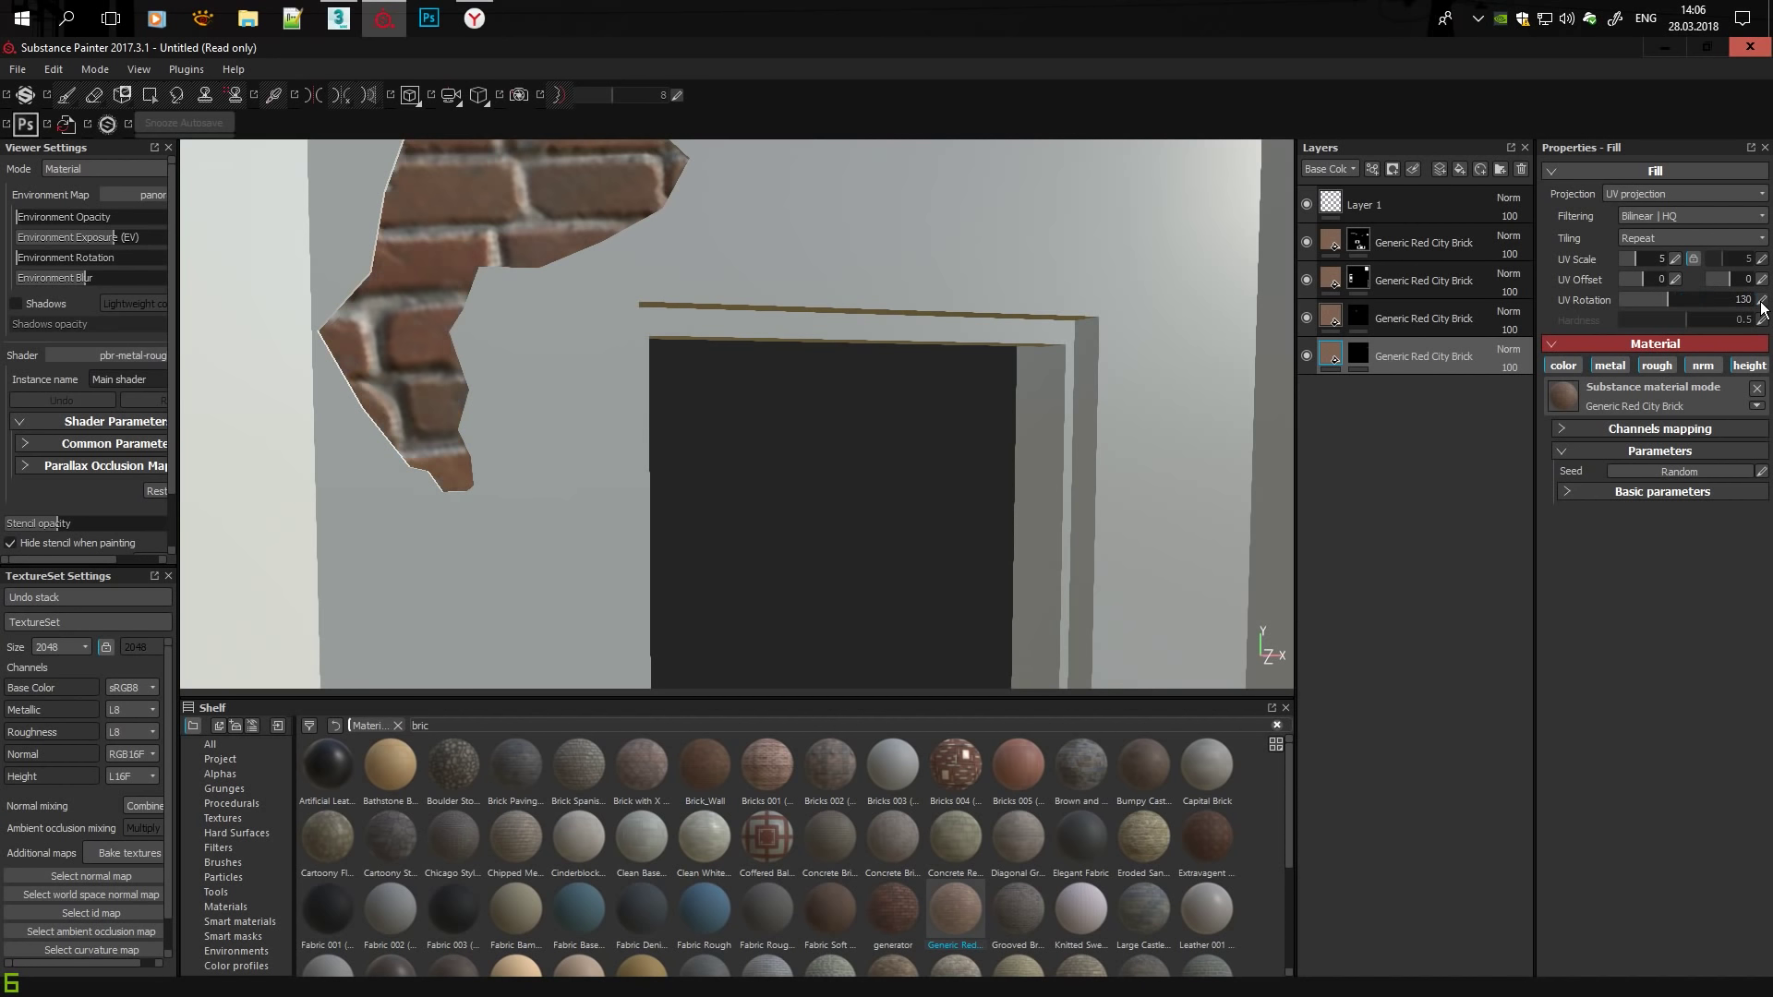
pyautogui.press('Return')
pyautogui.press('Return')
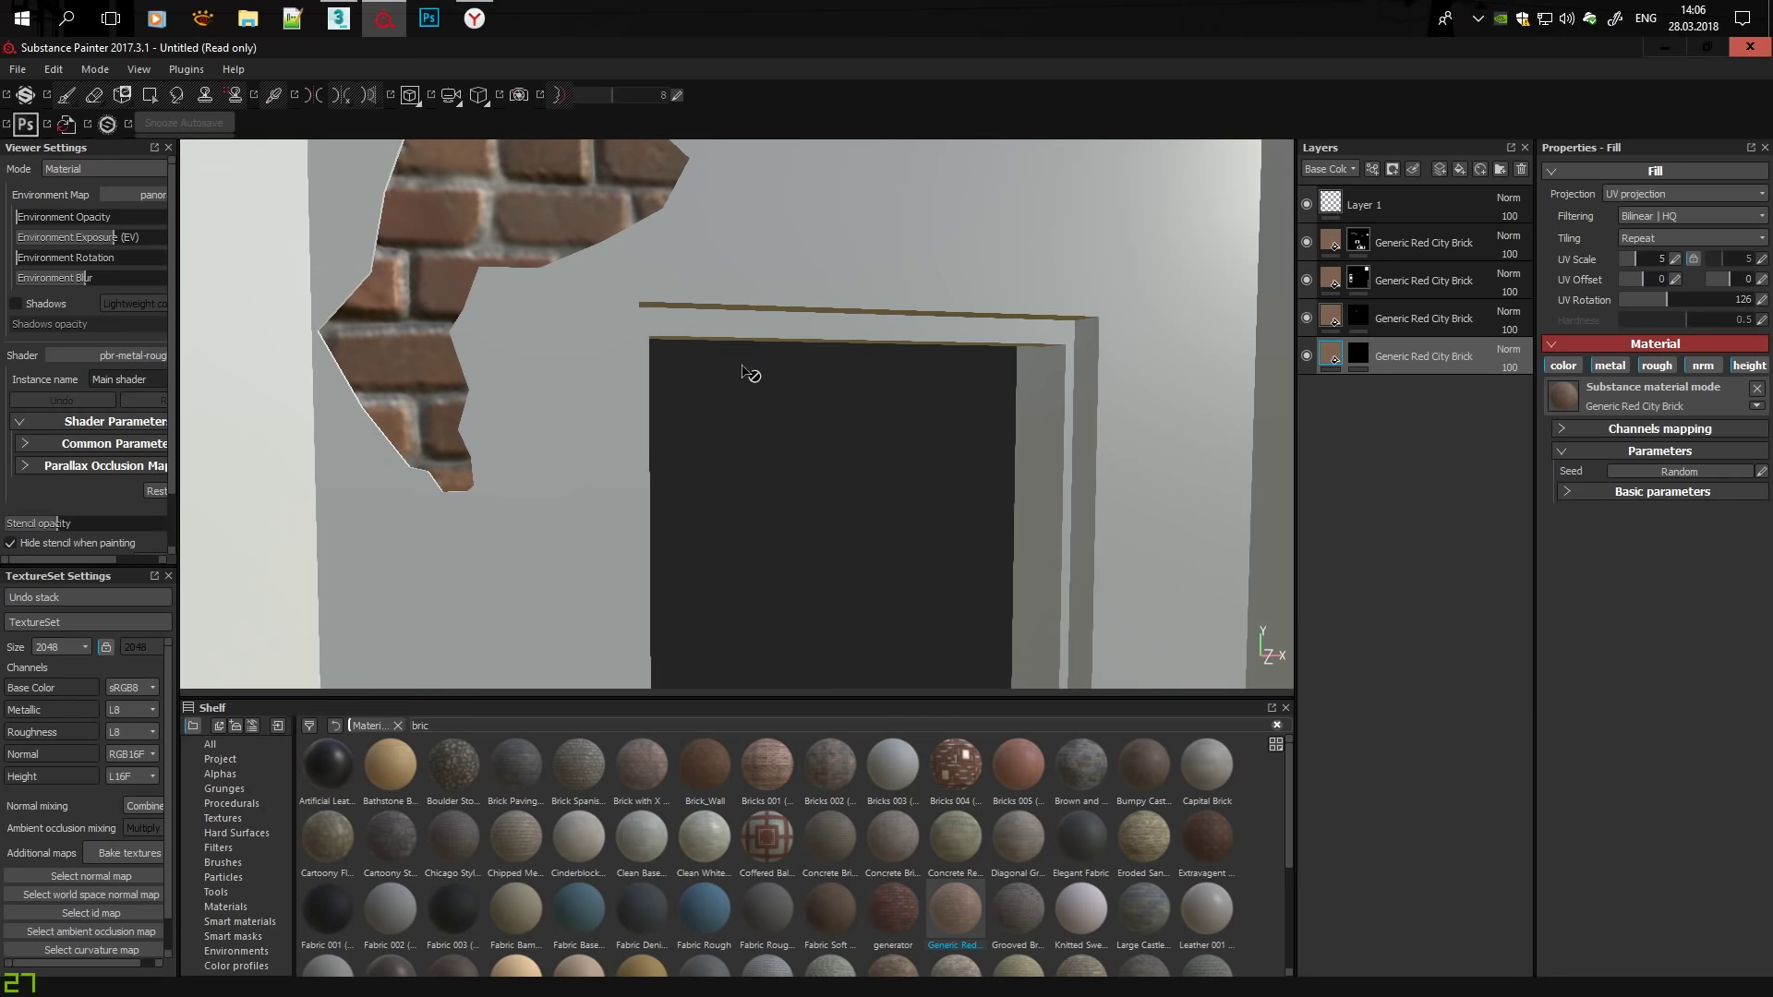
pyautogui.moveTo(752, 374)
pyautogui.keyDown('alt'); pyautogui.mouseDown()
pyautogui.moveTo(490, 348)
pyautogui.moveTo(586, 376)
pyautogui.moveTo(1143, 191)
pyautogui.moveTo(1080, 495)
pyautogui.moveTo(702, 379)
pyautogui.mouseUp(); pyautogui.keyUp('alt')
pyautogui.press('4')
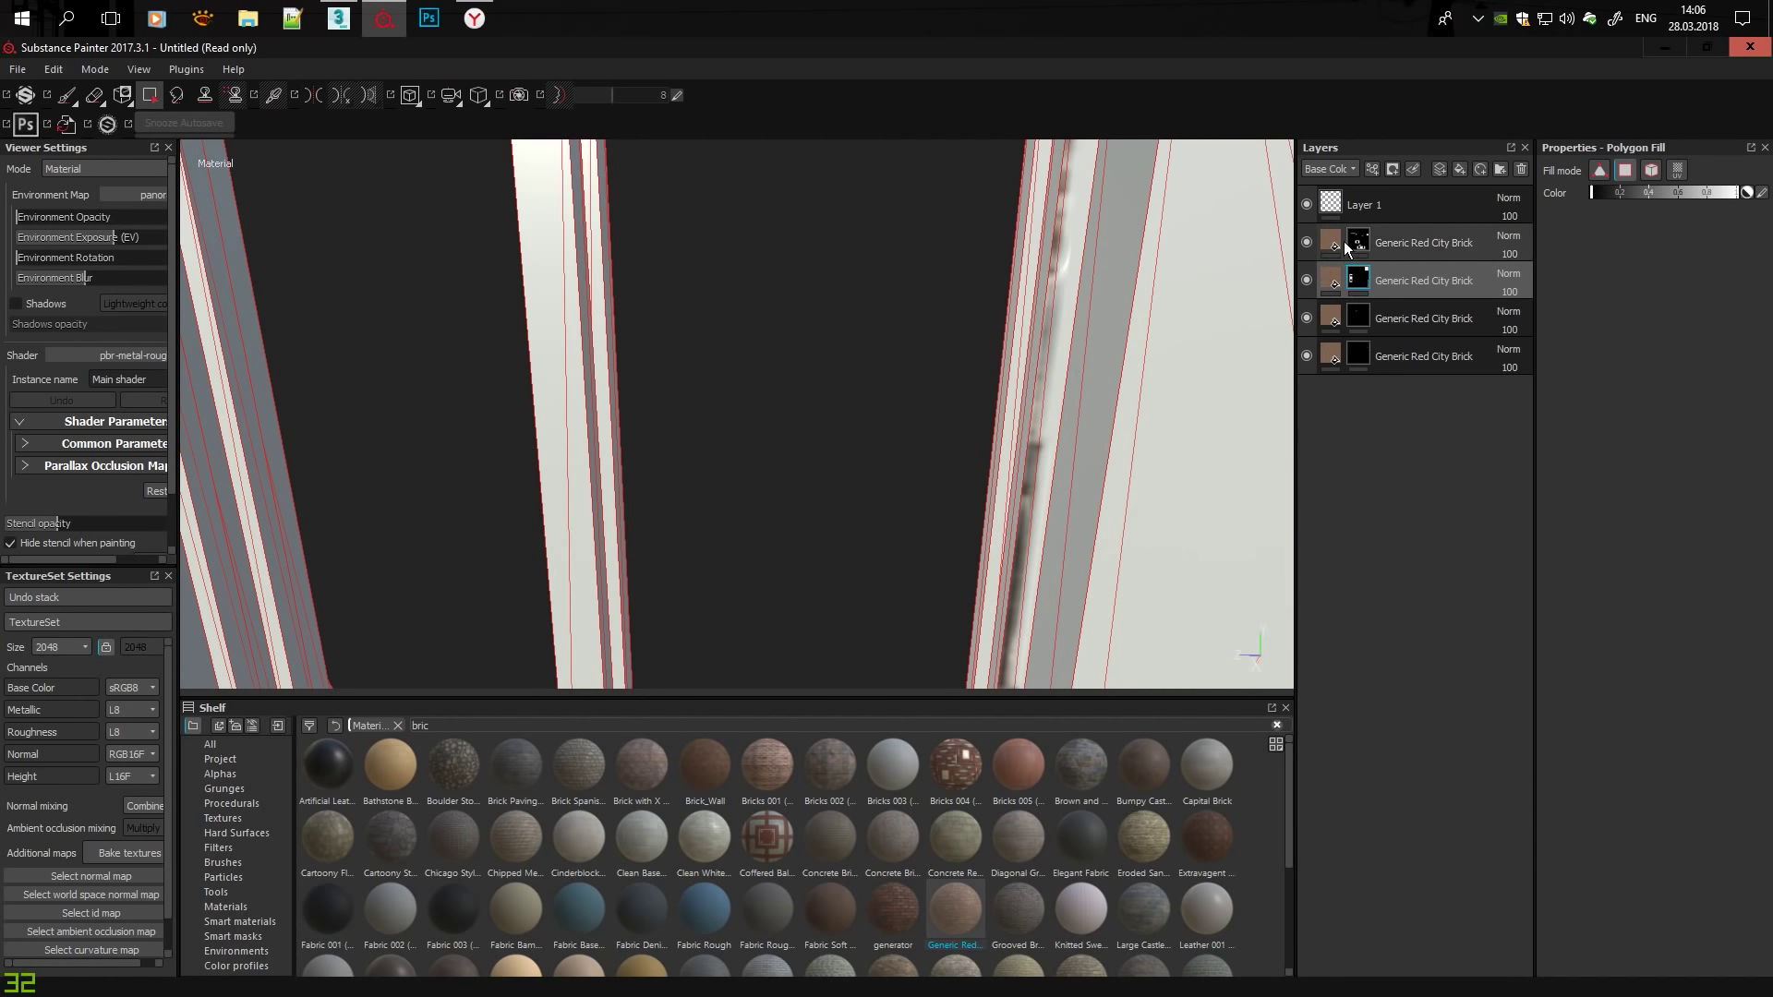
# Orbit out to the window wall and duplicate the bottom brick fill layer.
pyautogui.click(1424, 356)
pyautogui.moveTo(1077, 238)
pyautogui.keyDown('alt'); pyautogui.mouseDown()
pyautogui.moveTo(673, 317)
pyautogui.moveTo(805, 263)
pyautogui.moveTo(960, 340)
pyautogui.moveTo(795, 157)
pyautogui.mouseUp(); pyautogui.keyUp('alt')
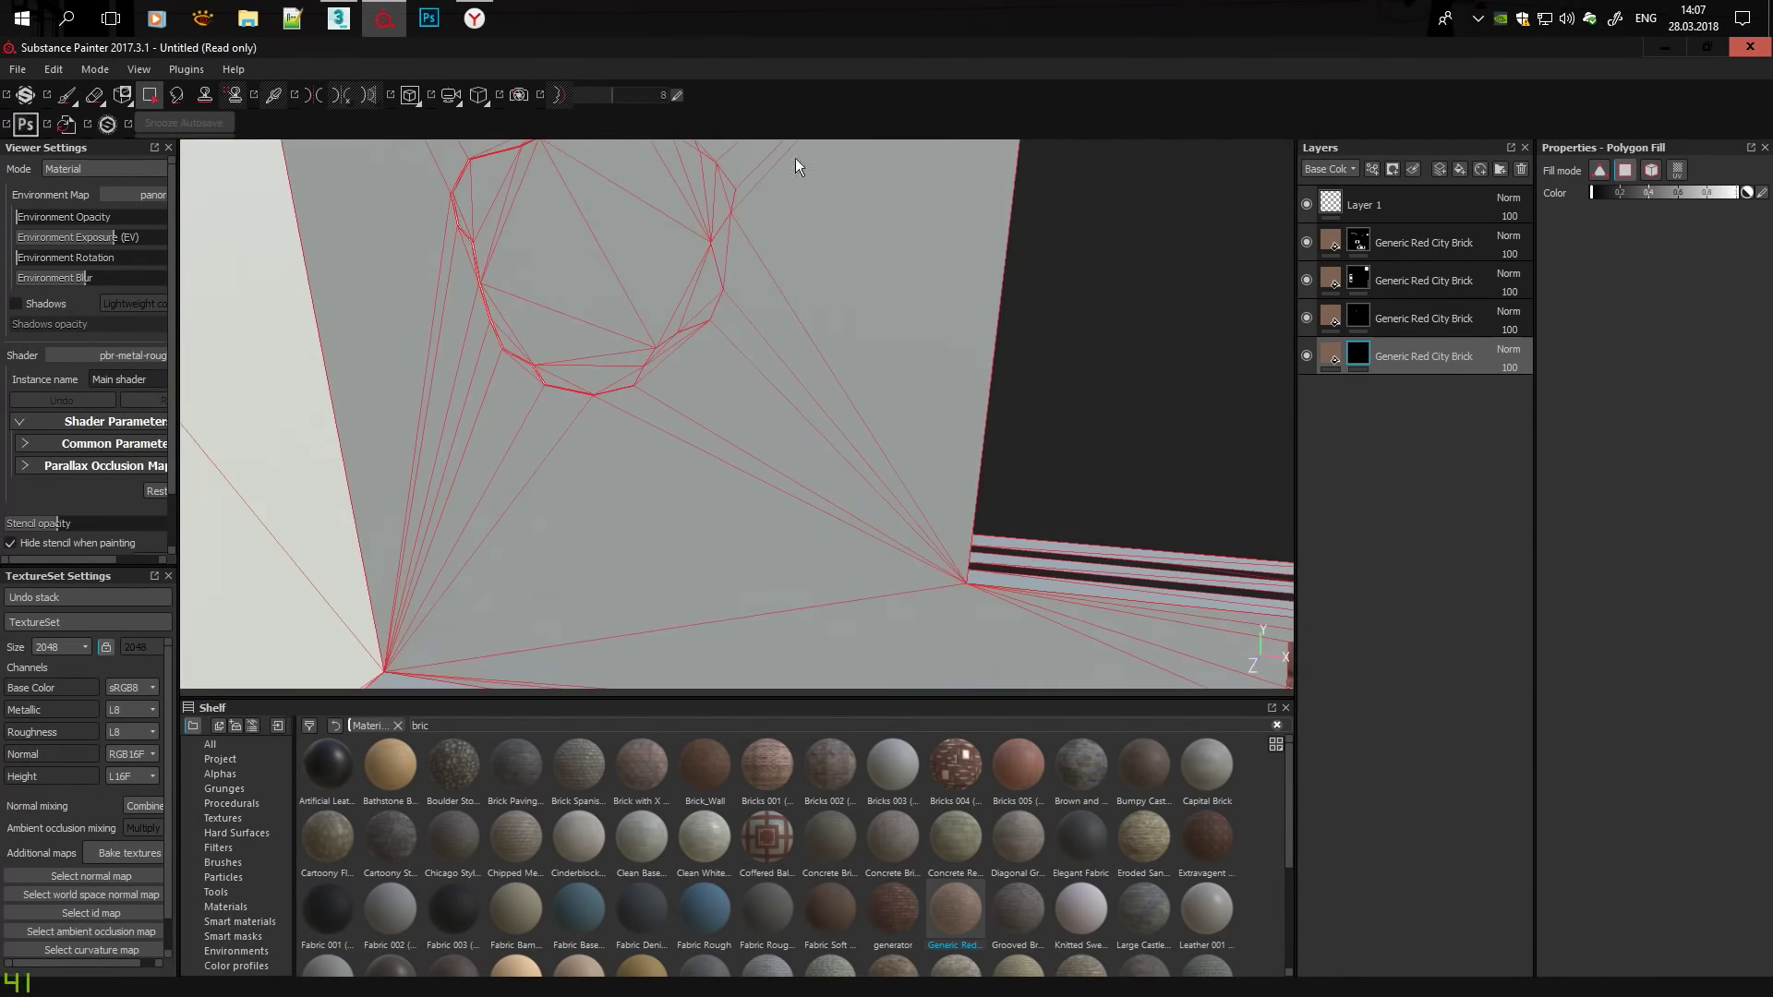
pyautogui.moveTo(574, 282)
pyautogui.keyDown('alt'); pyautogui.mouseDown()
pyautogui.moveTo(940, 359)
pyautogui.moveTo(974, 523)
pyautogui.mouseUp(); pyautogui.keyUp('alt')
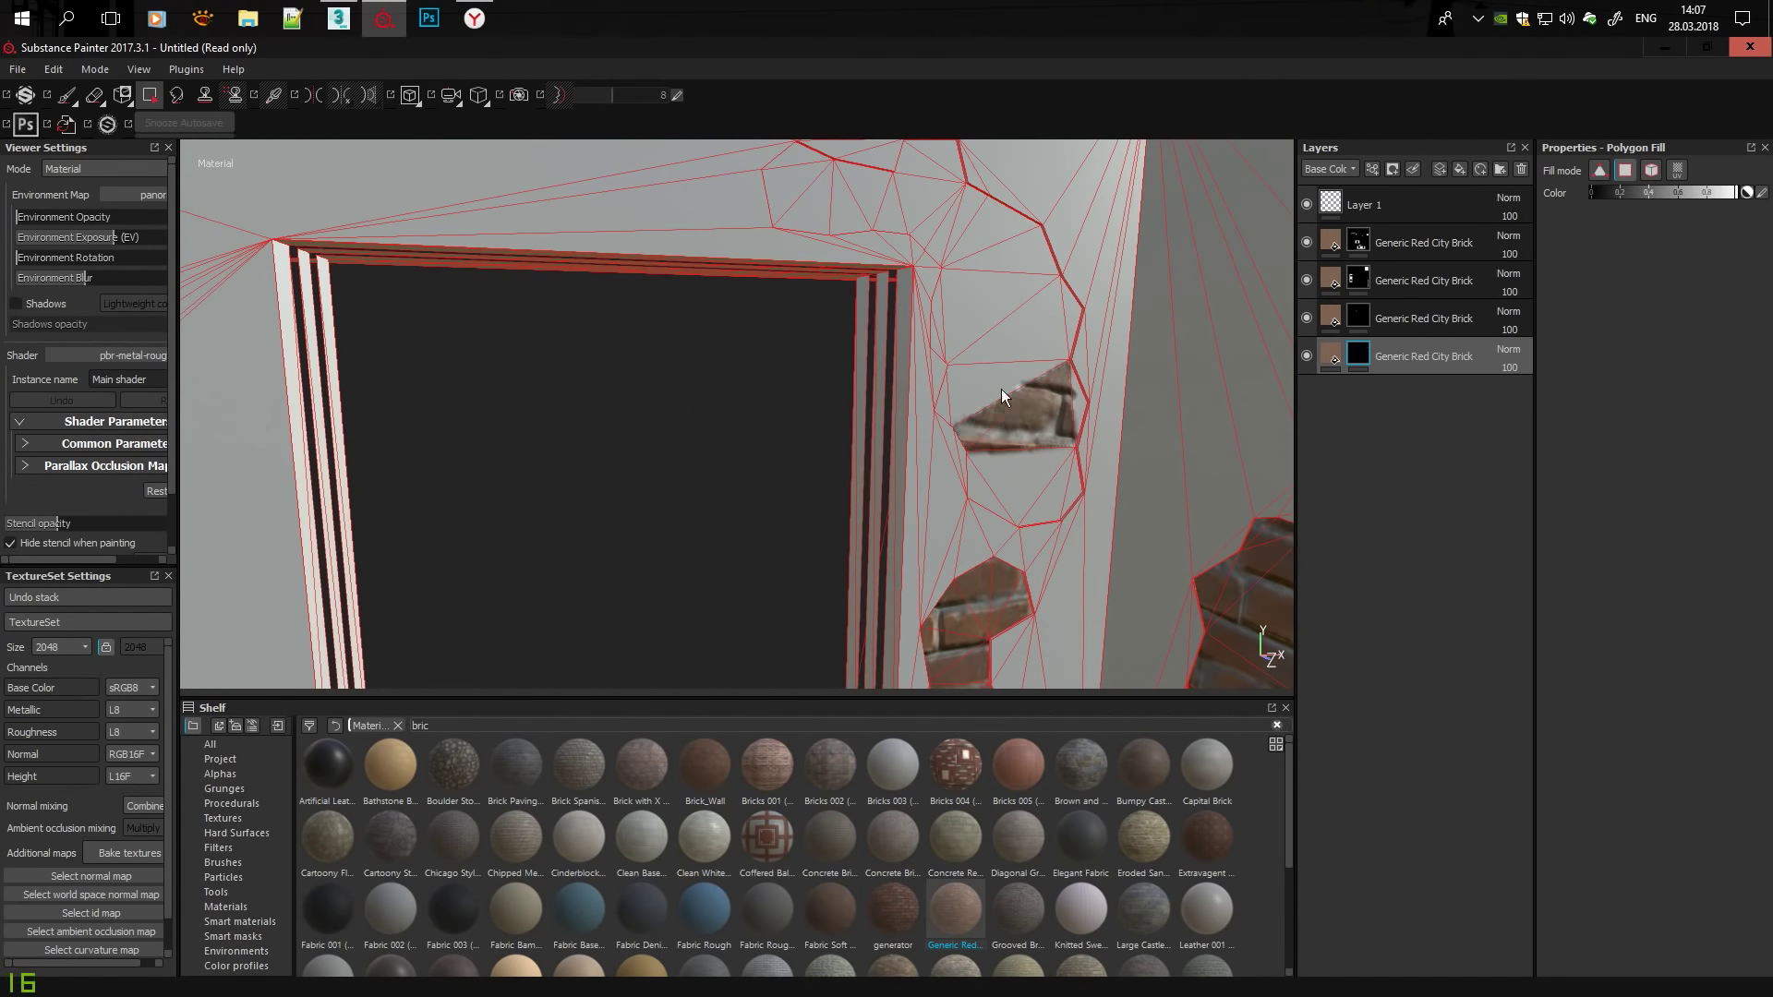
pyautogui.hotkey('ctrl', 'd')
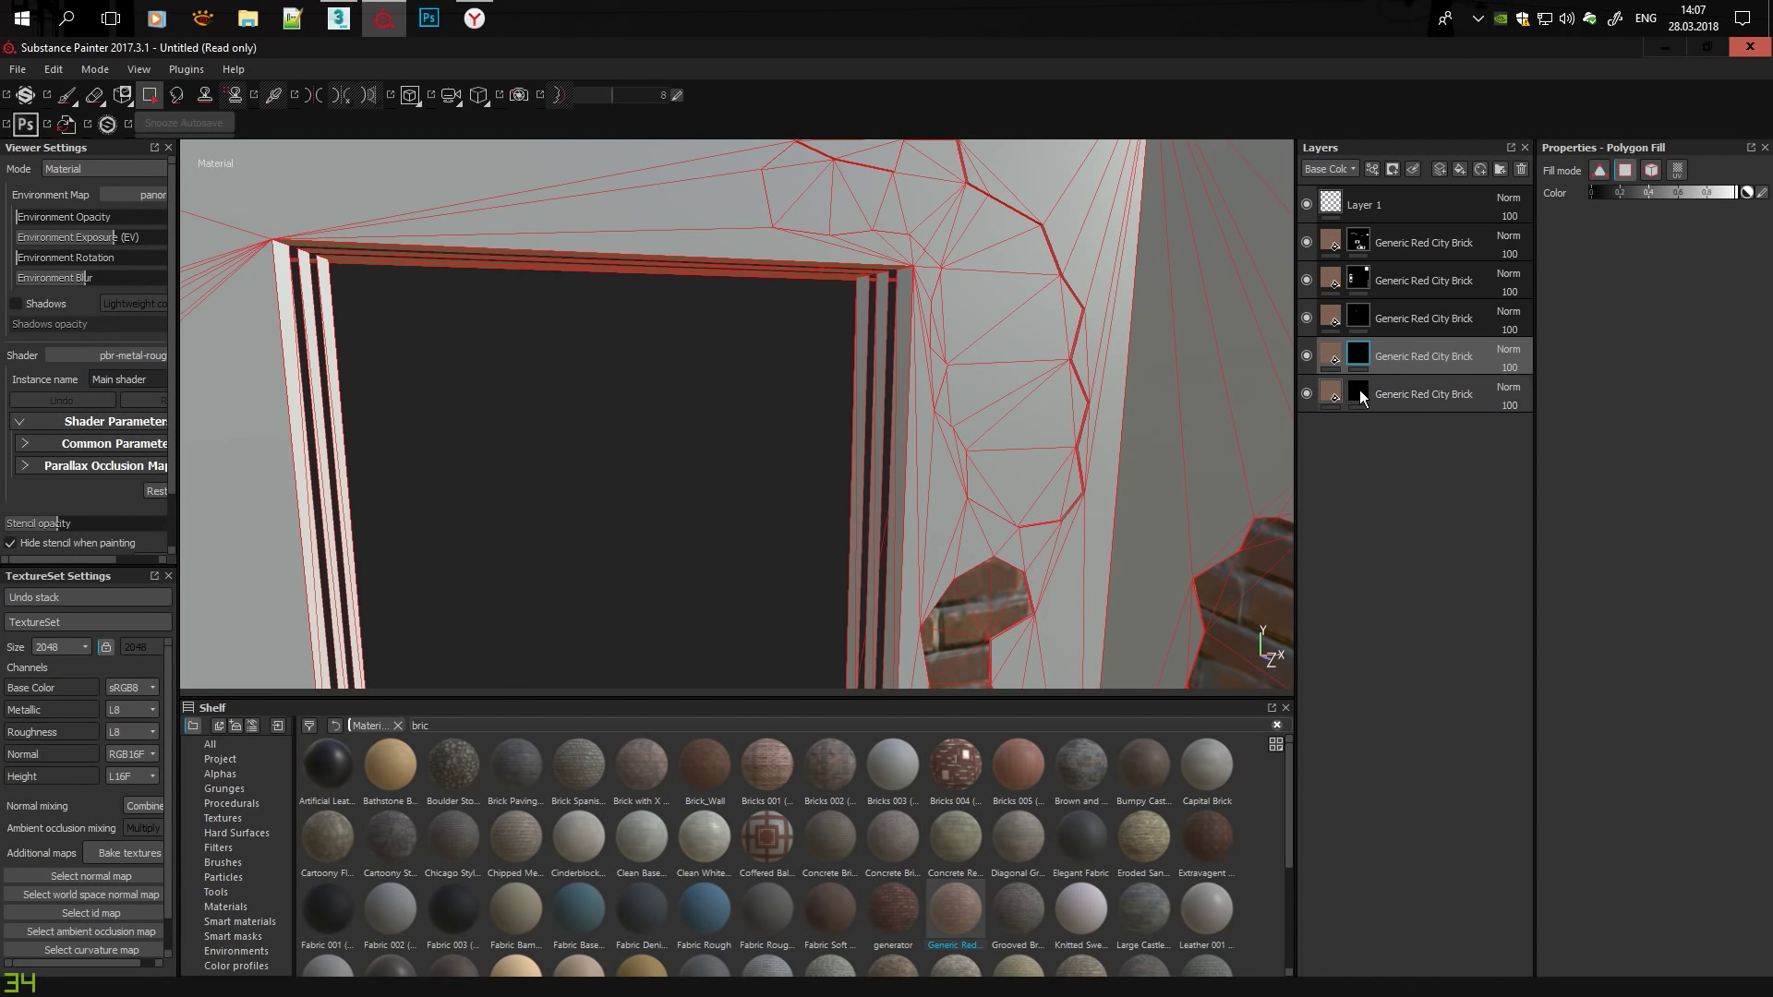
# Polygon-fill the hole faces beside the window on the new layer's mask.
pyautogui.click(1360, 391)
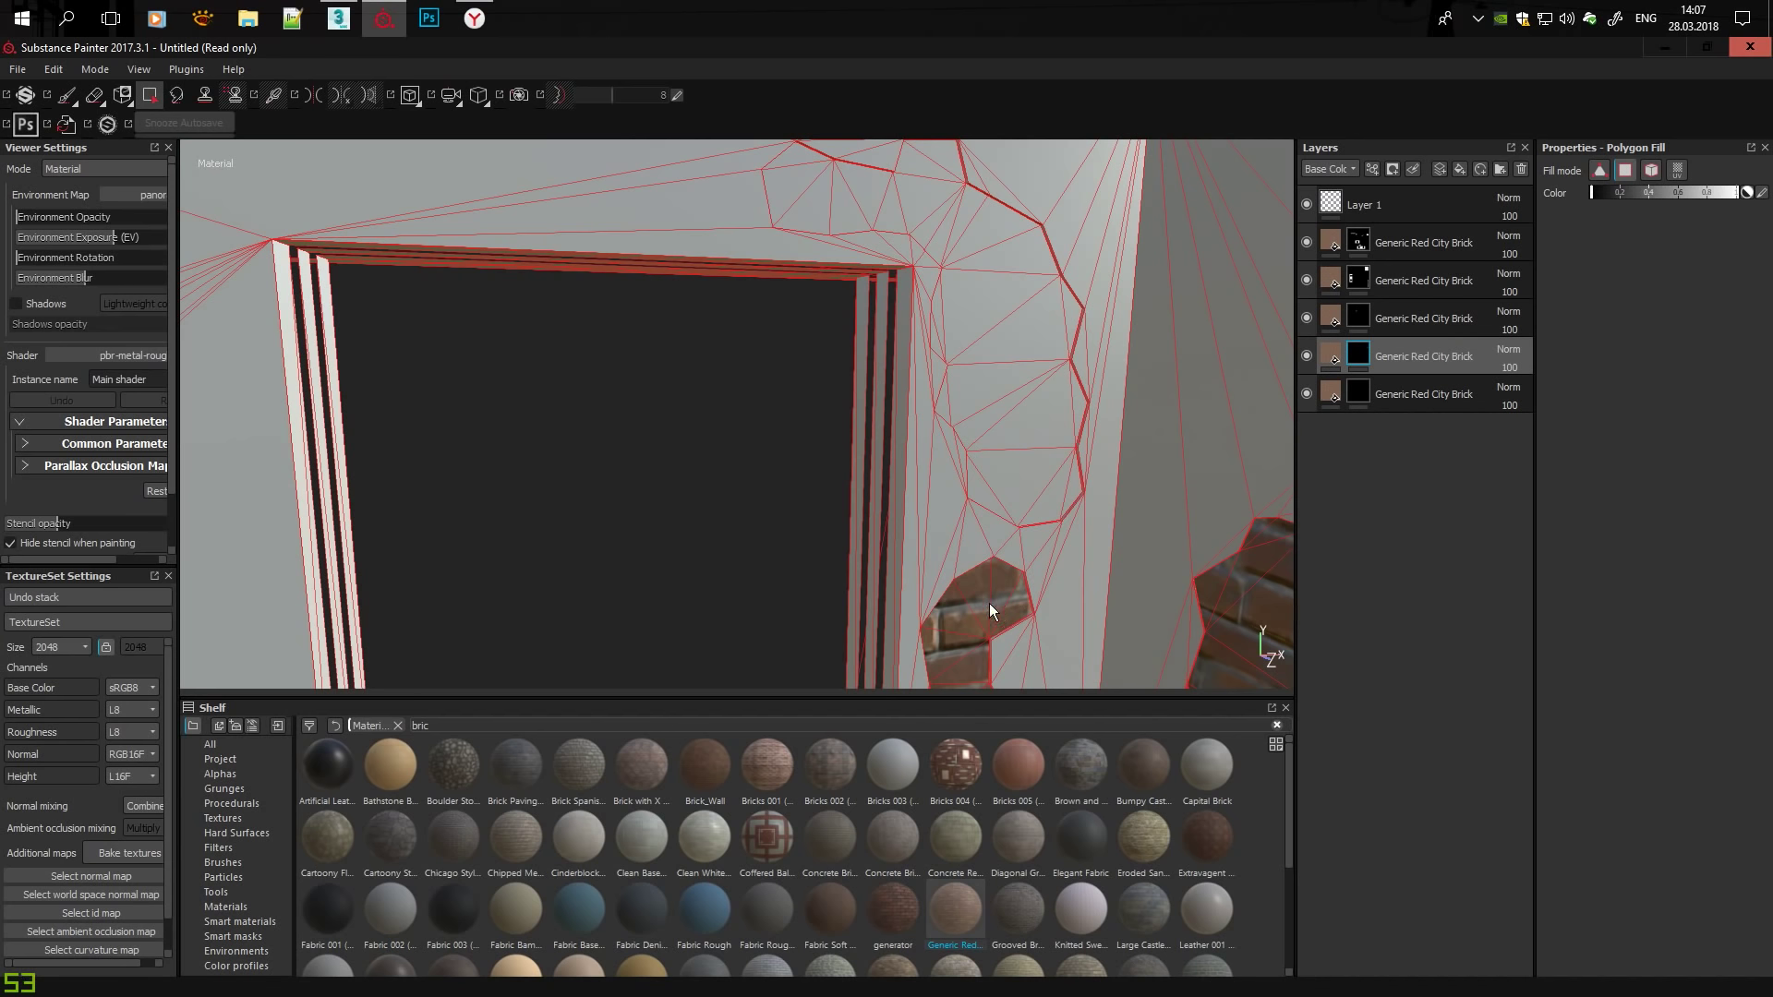
pyautogui.keyDown('alt'); pyautogui.moveTo(989, 602); pyautogui.dragTo(1271, 641); pyautogui.keyUp('alt')
pyautogui.click(1478, 397)
pyautogui.keyDown('alt'); pyautogui.moveTo(1014, 540); pyautogui.dragTo(1064, 475); pyautogui.keyUp('alt')
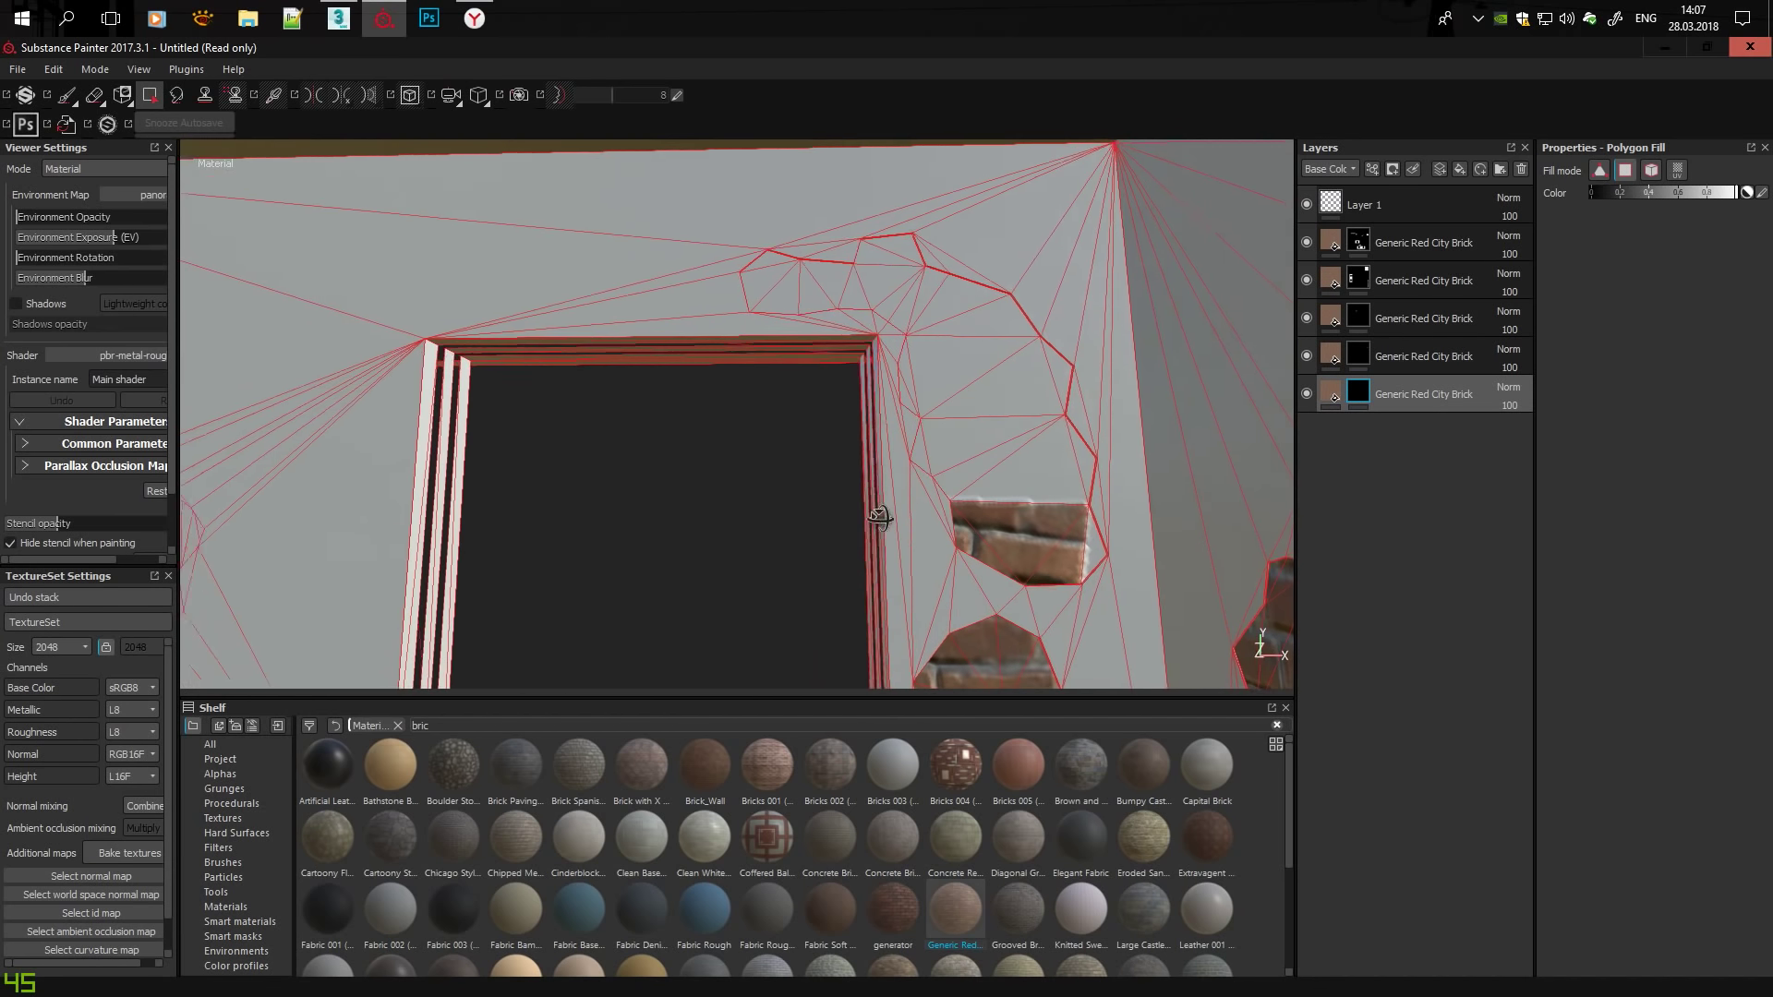
pyautogui.click(1064, 474)
pyautogui.press('F3')
pyautogui.scroll(-5, 988, 463)
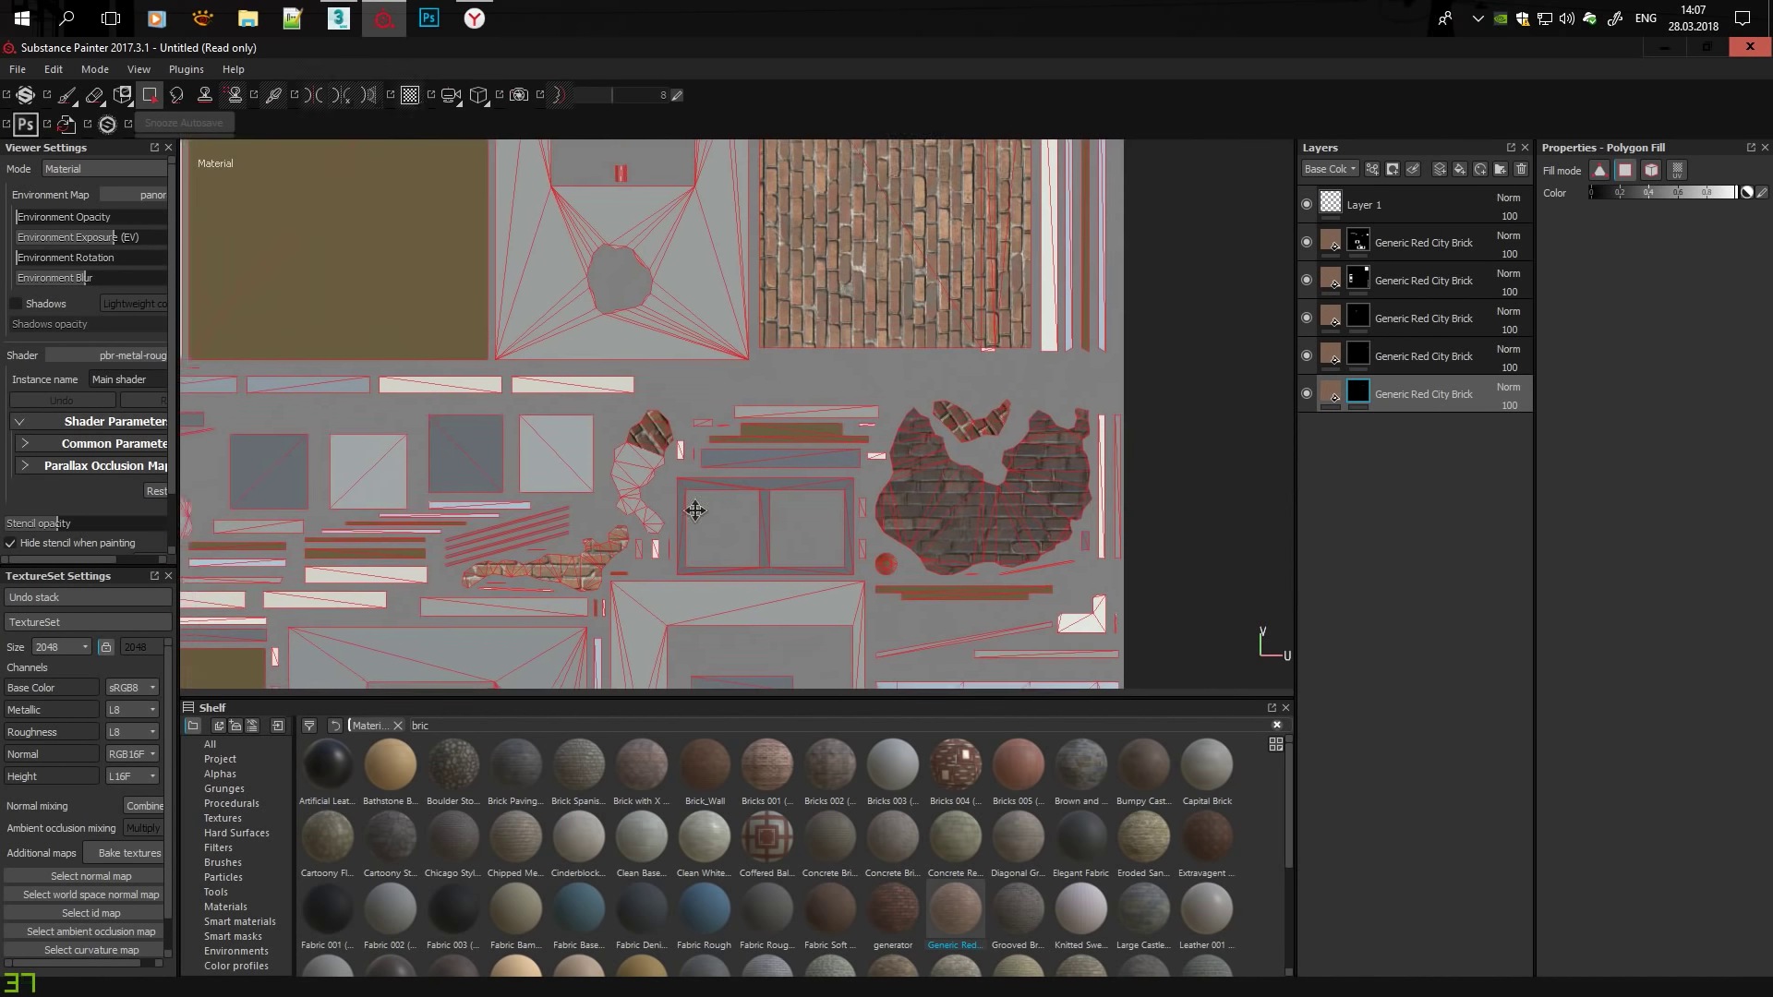
pyautogui.scroll(5, 743, 462)
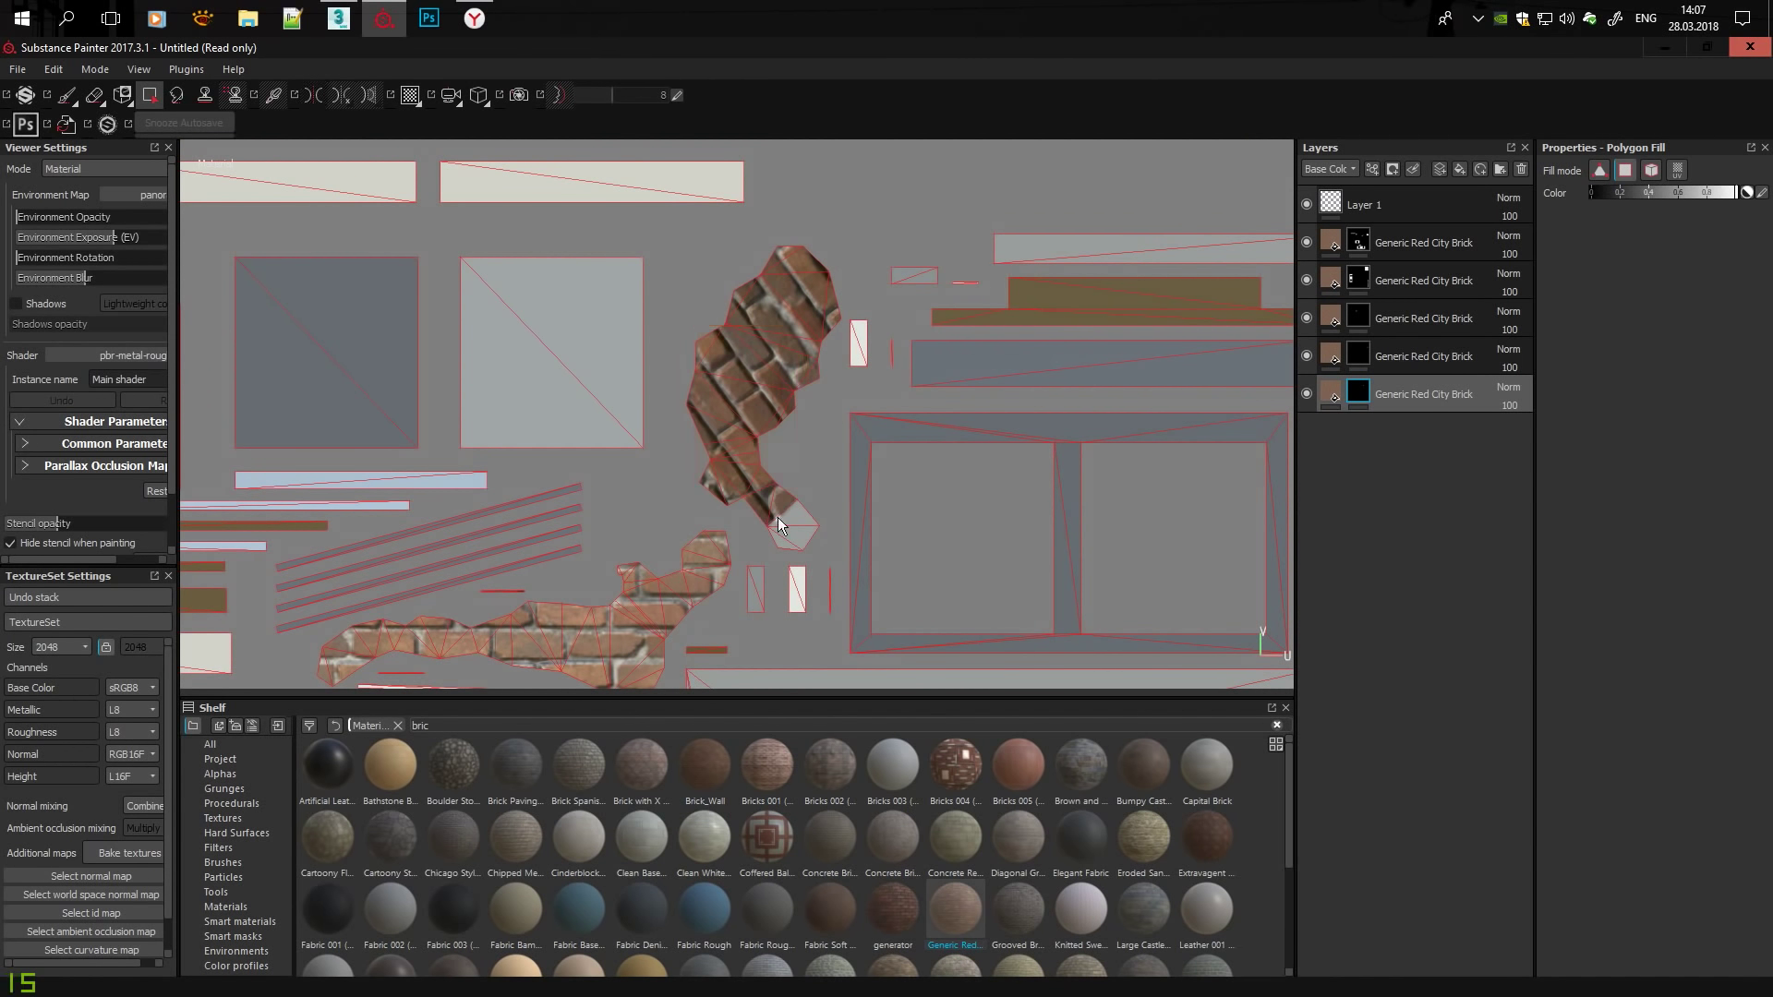
pyautogui.press('F2')
# Set the new patch's brick UV rotation to 133 degrees and return to polygon fill.
pyautogui.keyDown('alt'); pyautogui.moveTo(1273, 368); pyautogui.dragTo(1079, 458); pyautogui.keyUp('alt')
pyautogui.click(1339, 395)
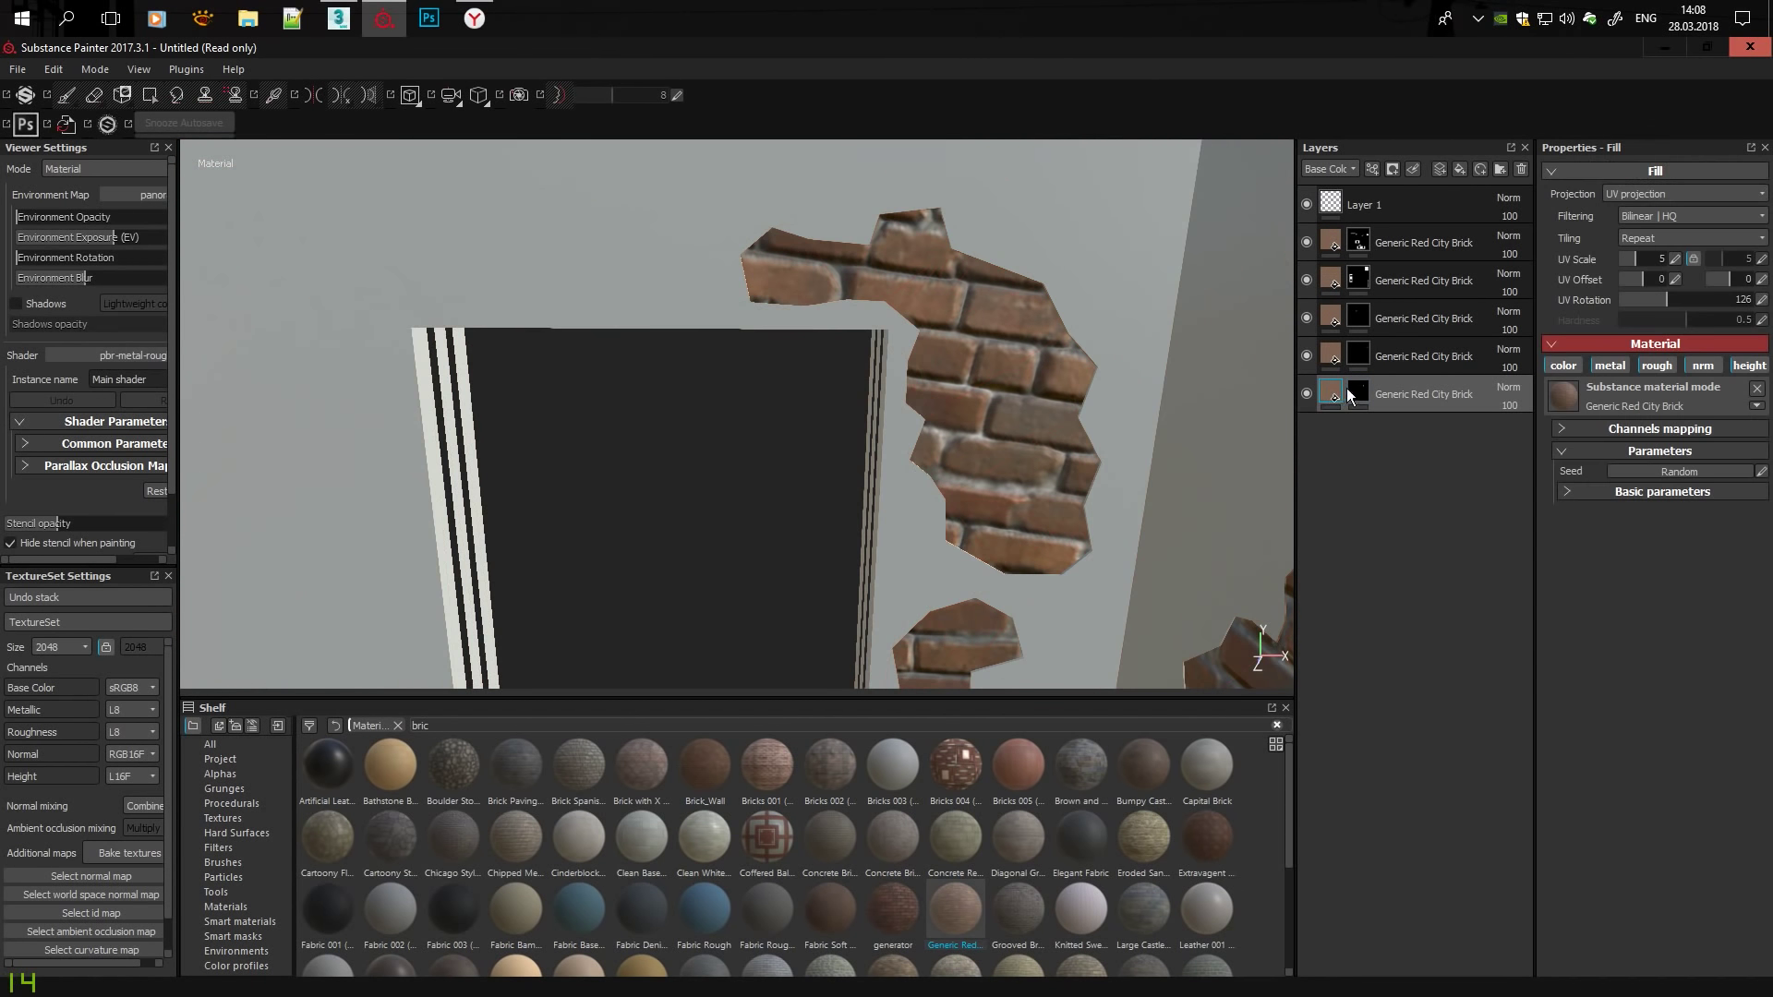
pyautogui.write('30')
pyautogui.press('Return')
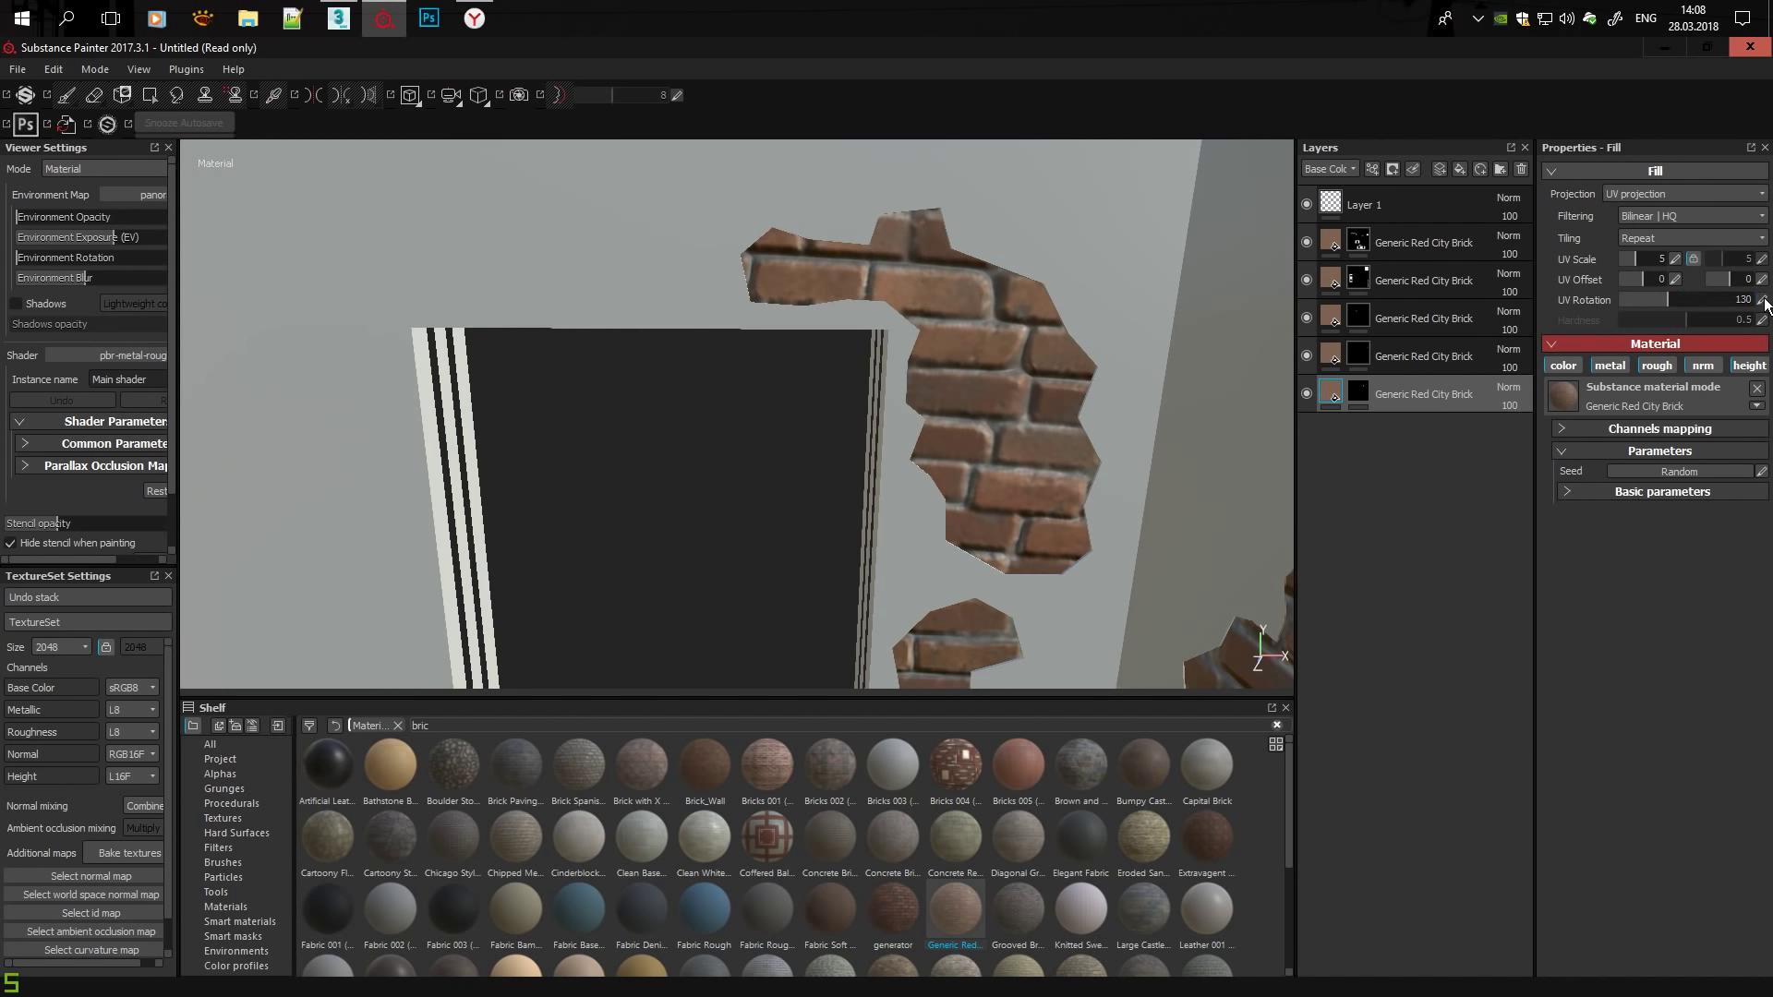
pyautogui.press('Down')
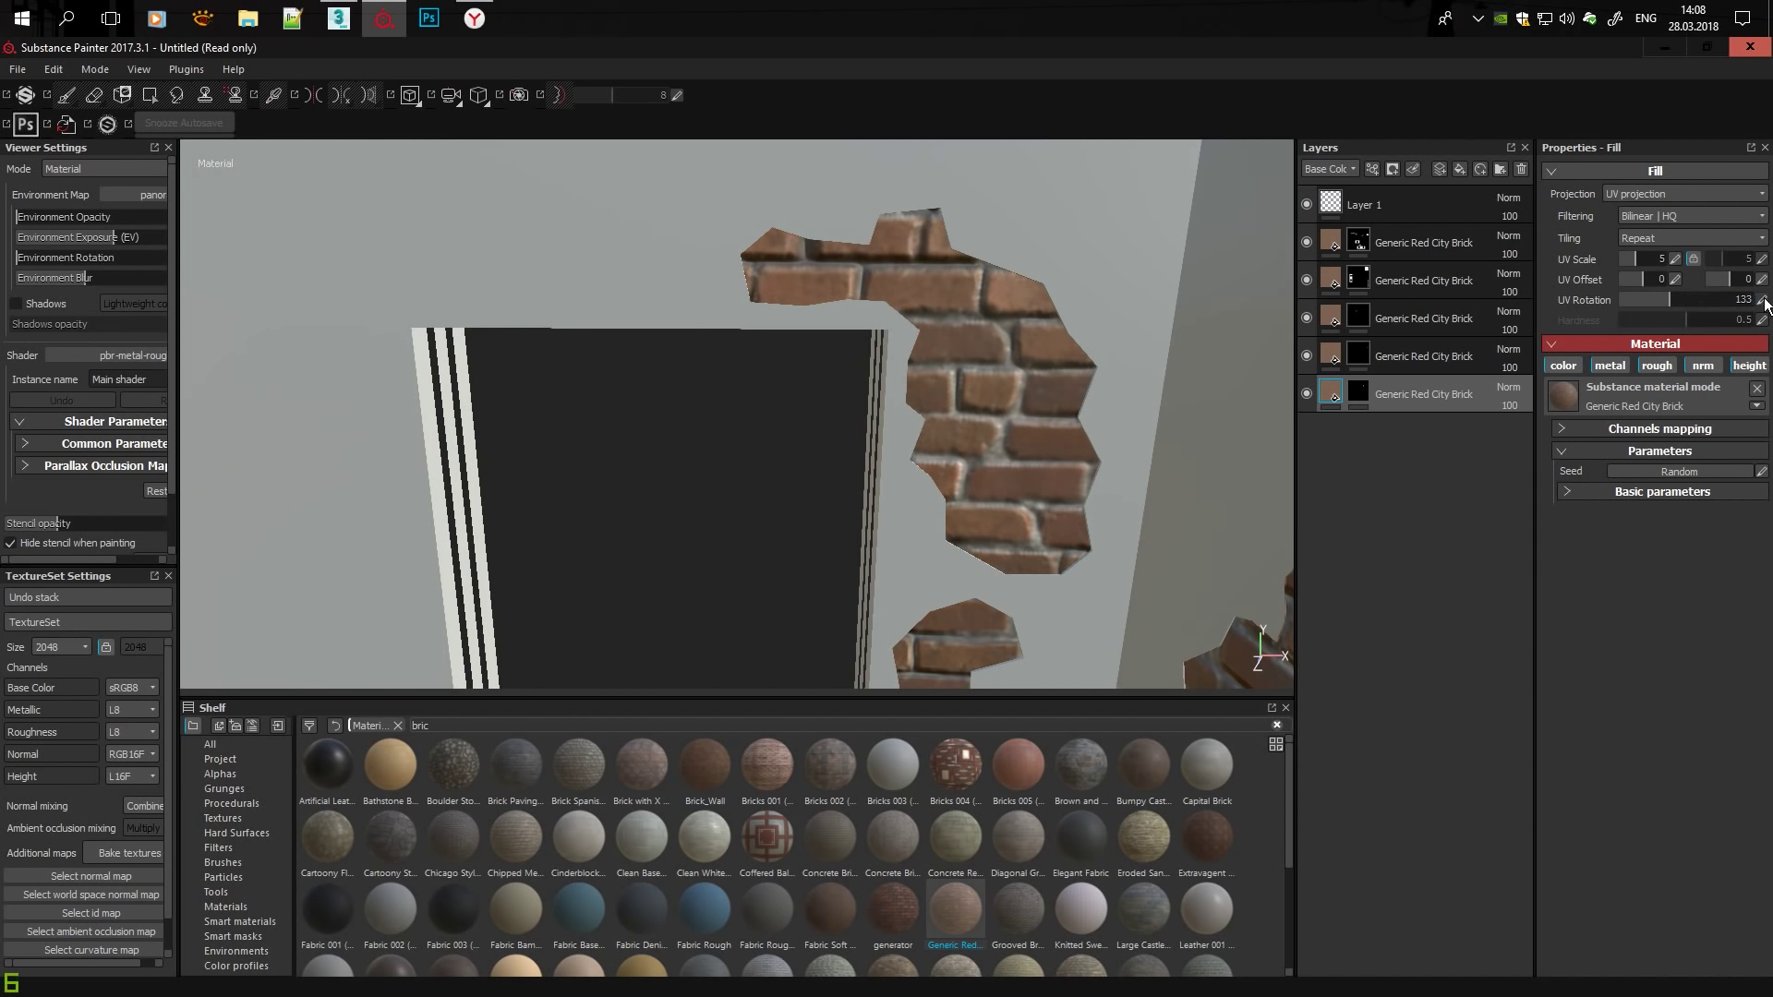
pyautogui.moveTo(1062, 388)
pyautogui.keyDown('alt'); pyautogui.mouseDown()
pyautogui.moveTo(1149, 467)
pyautogui.moveTo(611, 407)
pyautogui.mouseUp(); pyautogui.keyUp('alt')
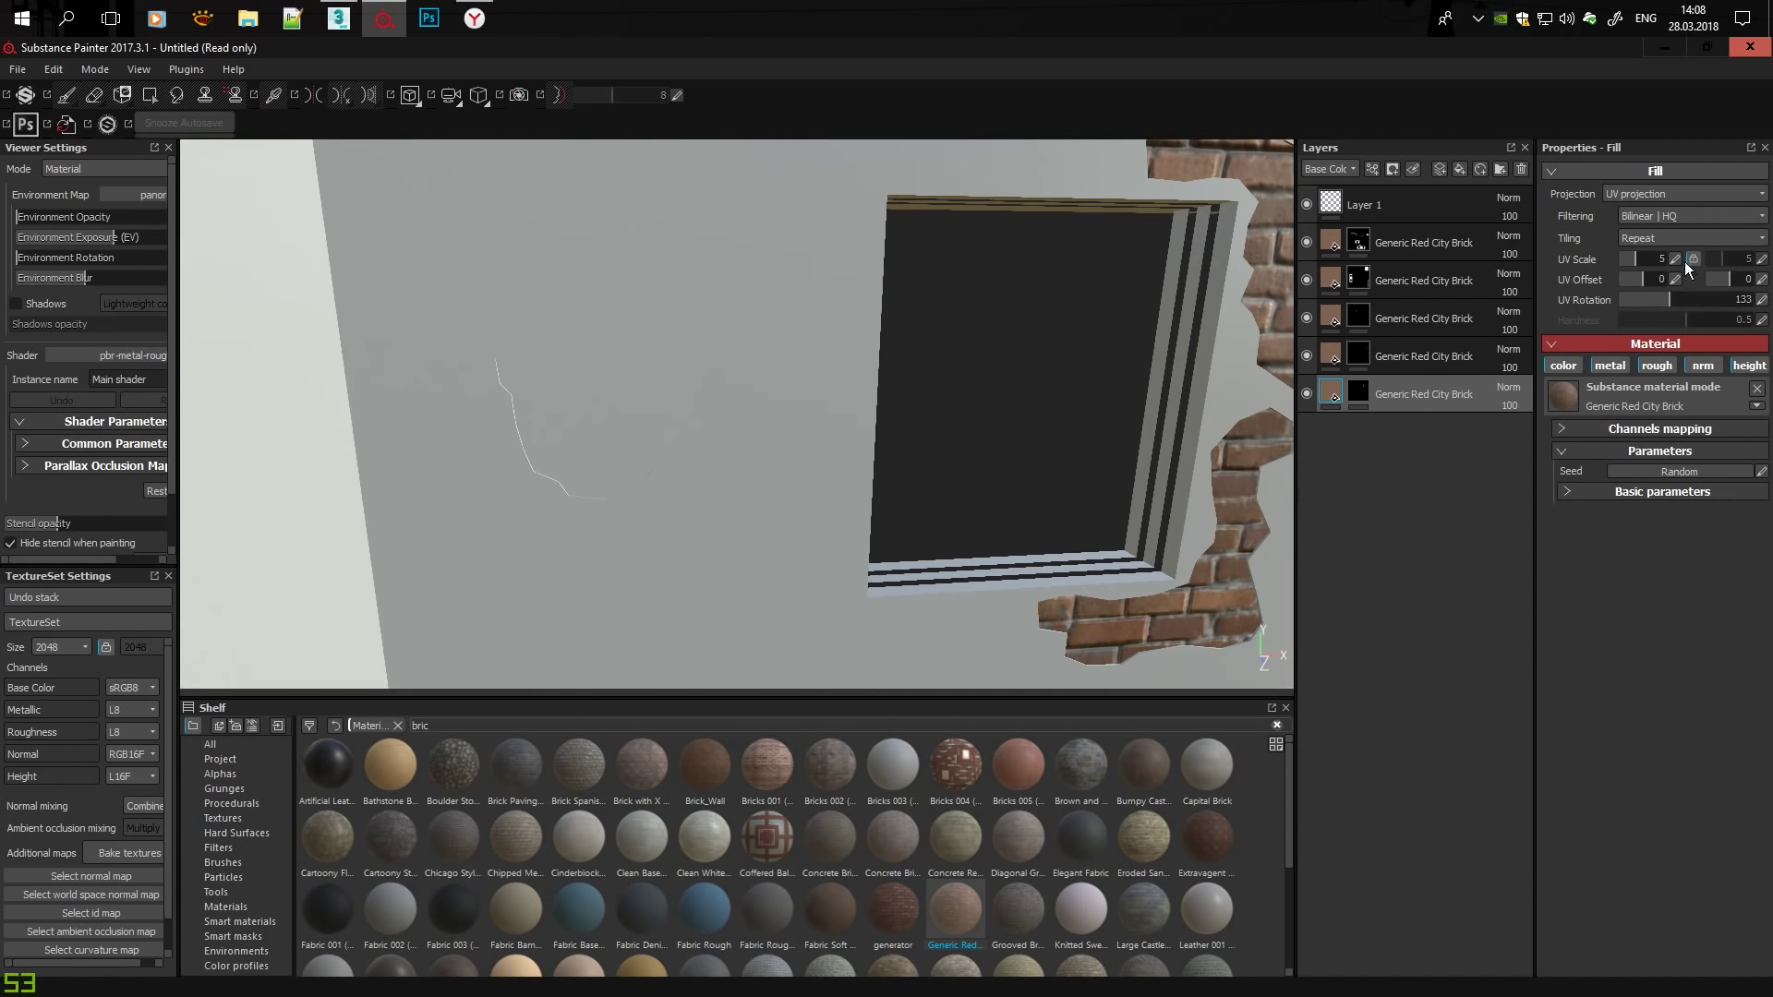
pyautogui.press('4')
pyautogui.click(1331, 395)
# Add a sixth brick fill layer and polygon-fill the round hole left of the window.
pyautogui.hotkey('ctrl', 'd')
pyautogui.click(1373, 428)
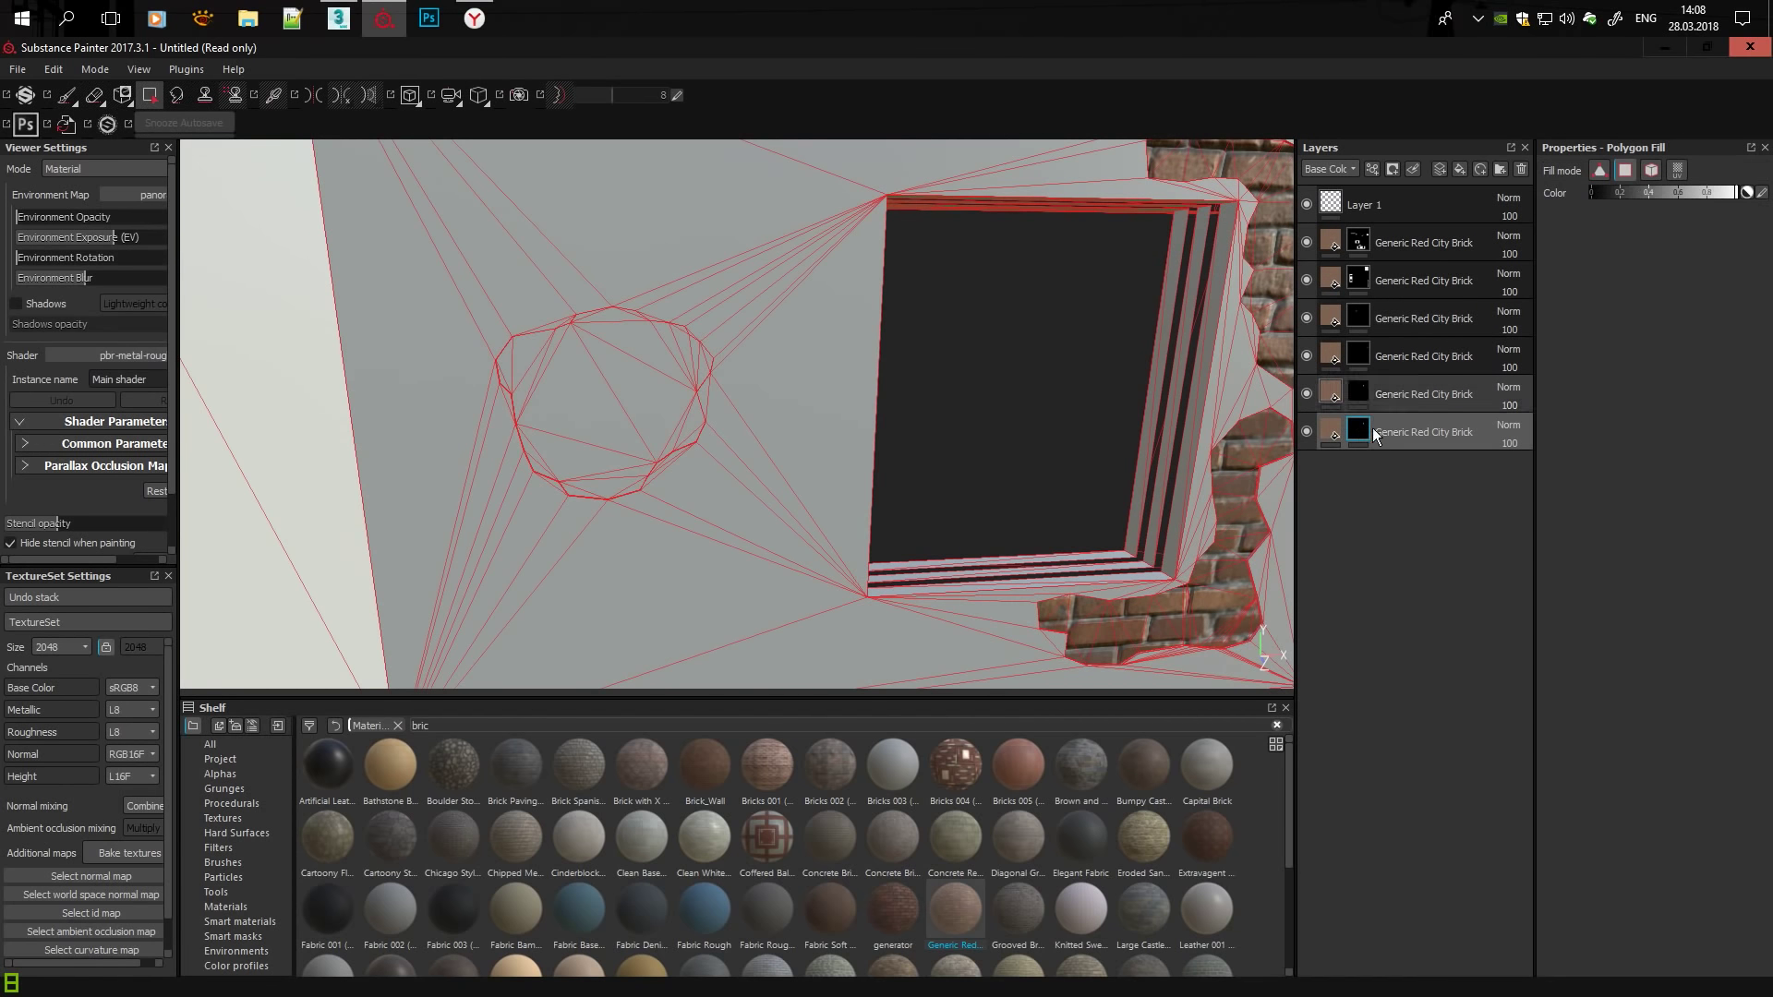
pyautogui.rightClick(1372, 428)
pyautogui.click(1404, 600)
pyautogui.click(1327, 434)
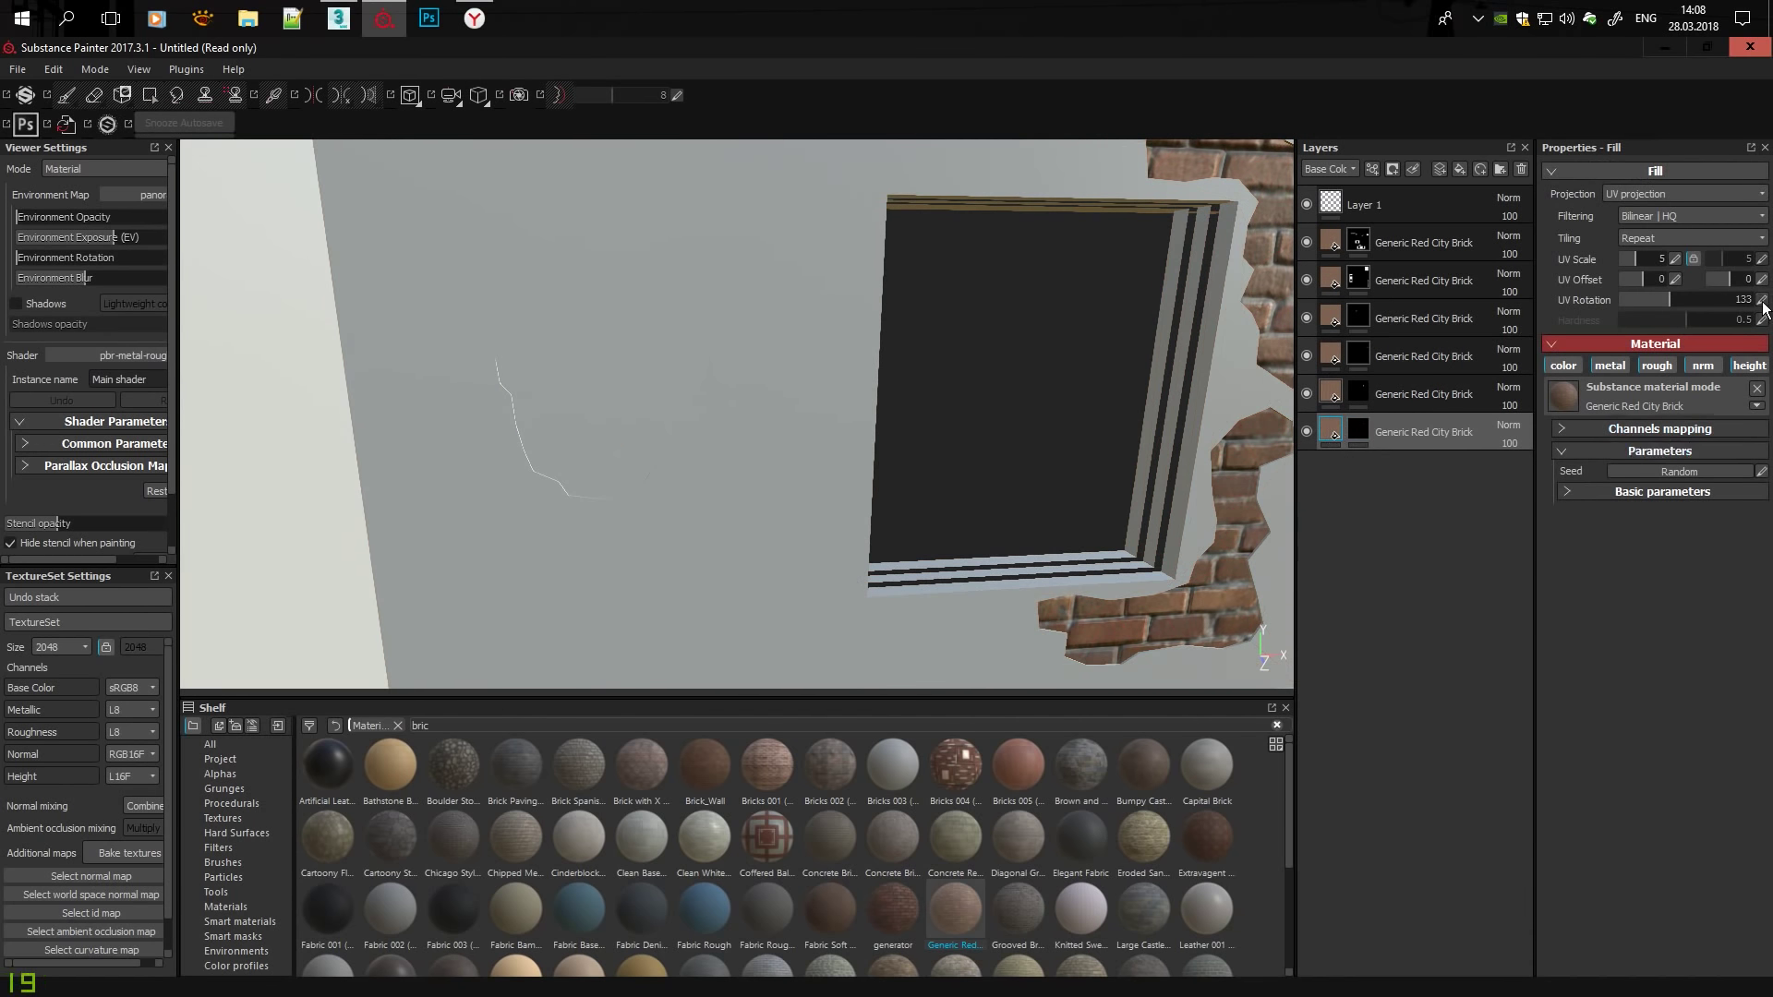
pyautogui.press('4')
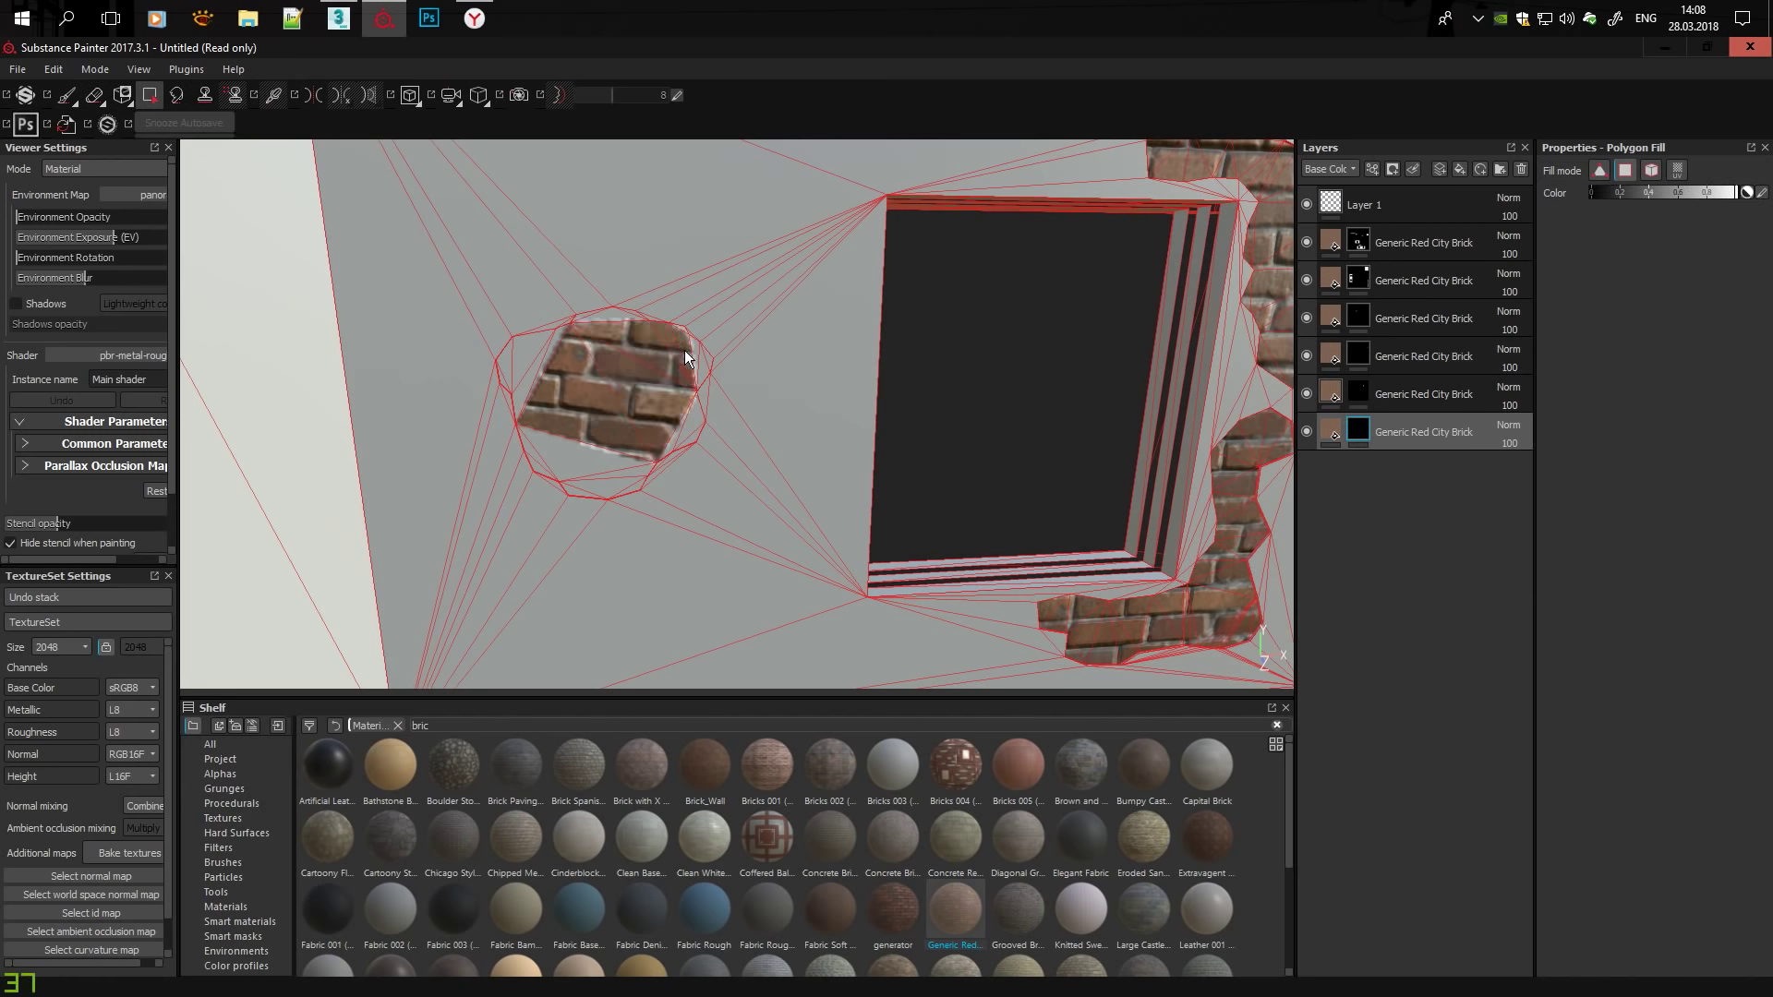
pyautogui.press('F2')
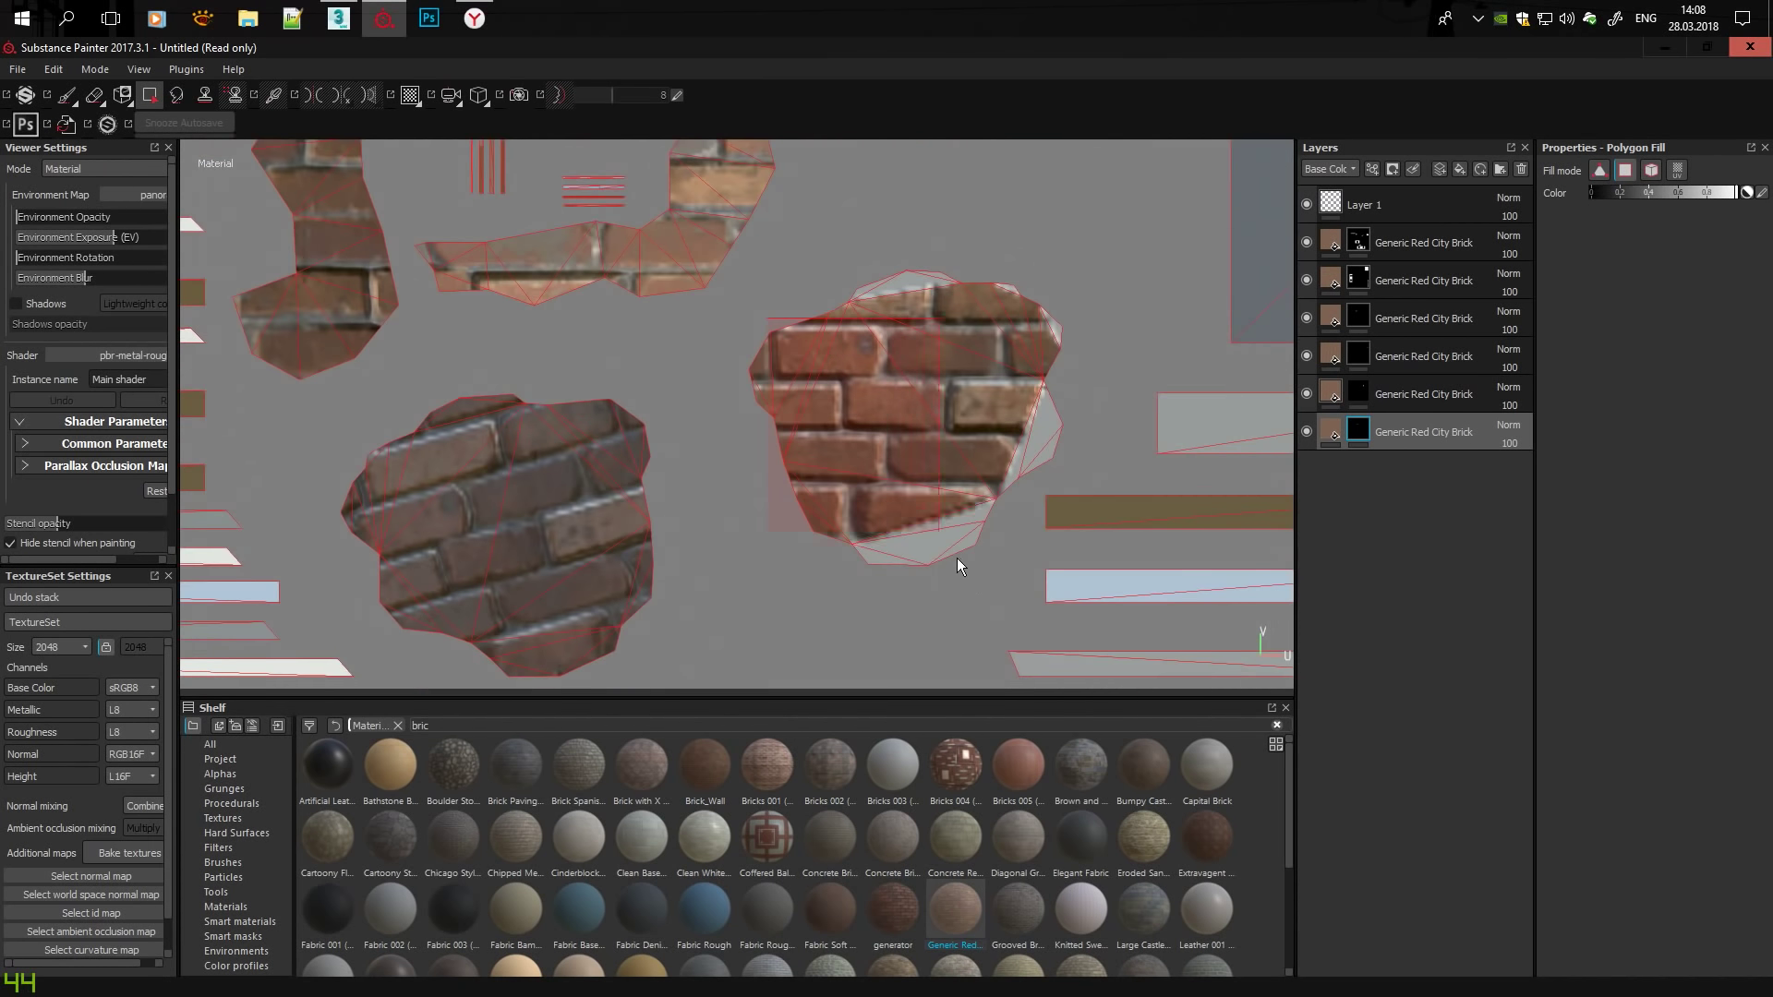
pyautogui.press('F2')
# Try several brick UV rotations and settle the round-hole patch at about 7 degrees.
pyautogui.click(1333, 432)
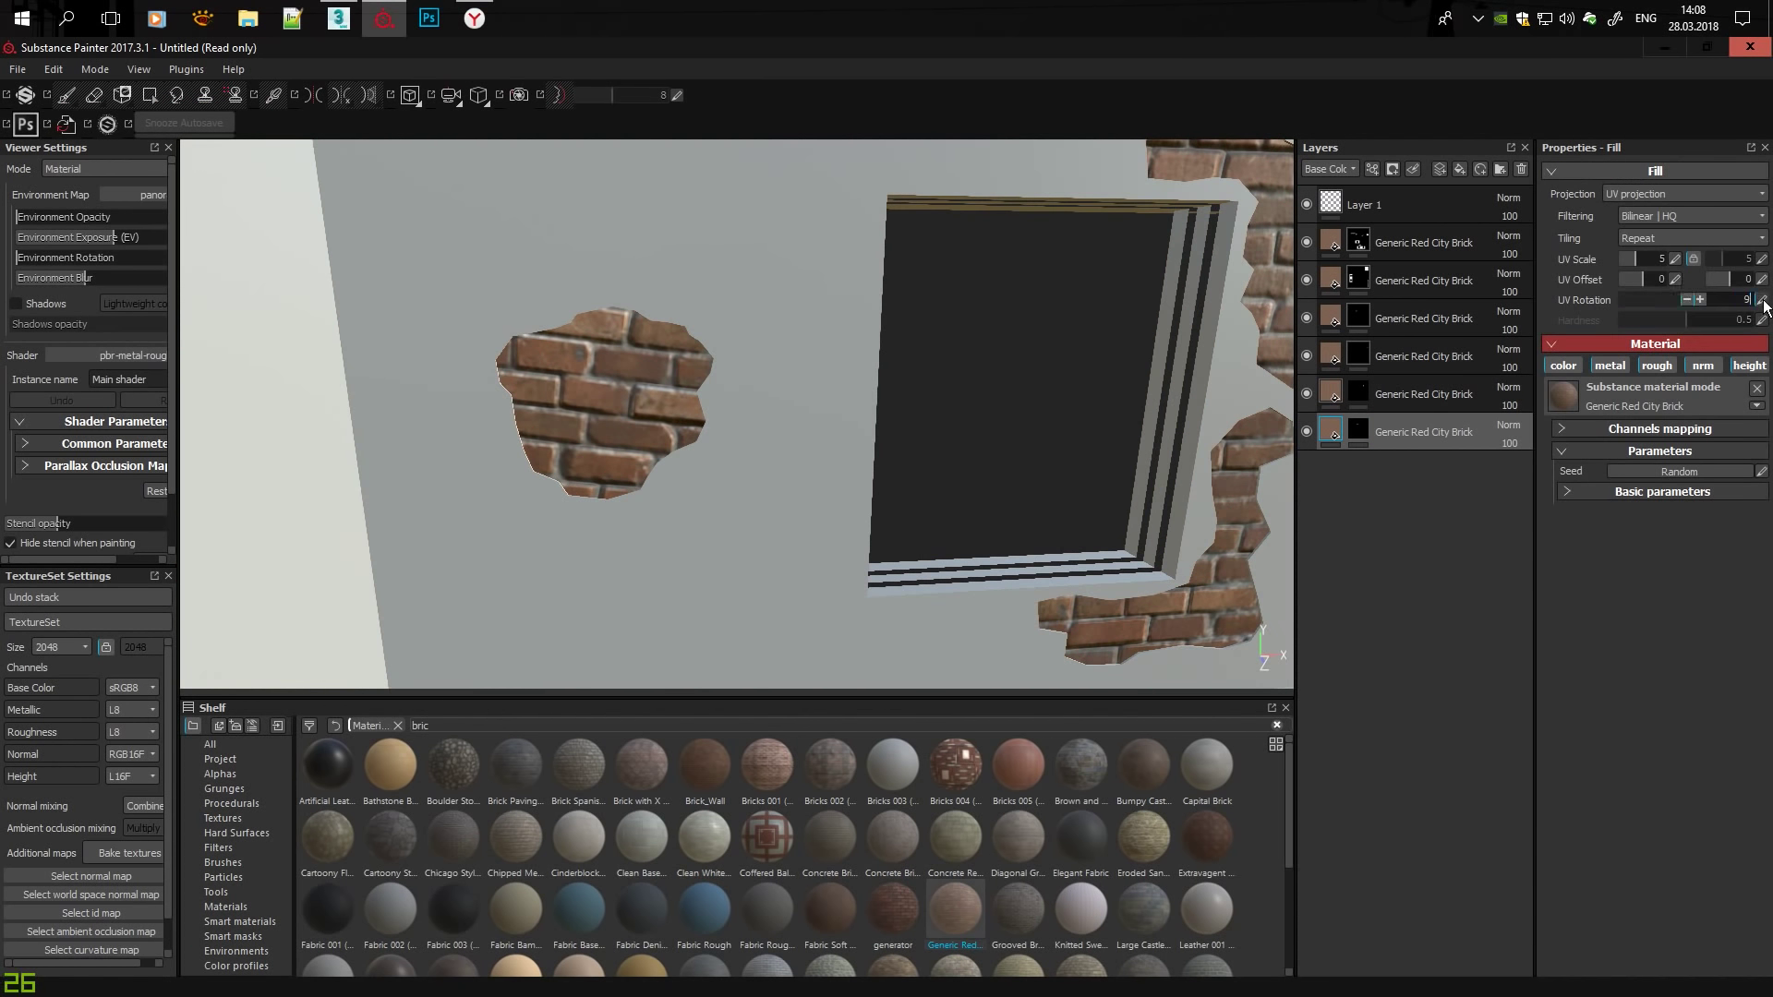
pyautogui.write('0')
pyautogui.press('Return')
pyautogui.write('60')
pyautogui.press('Return')
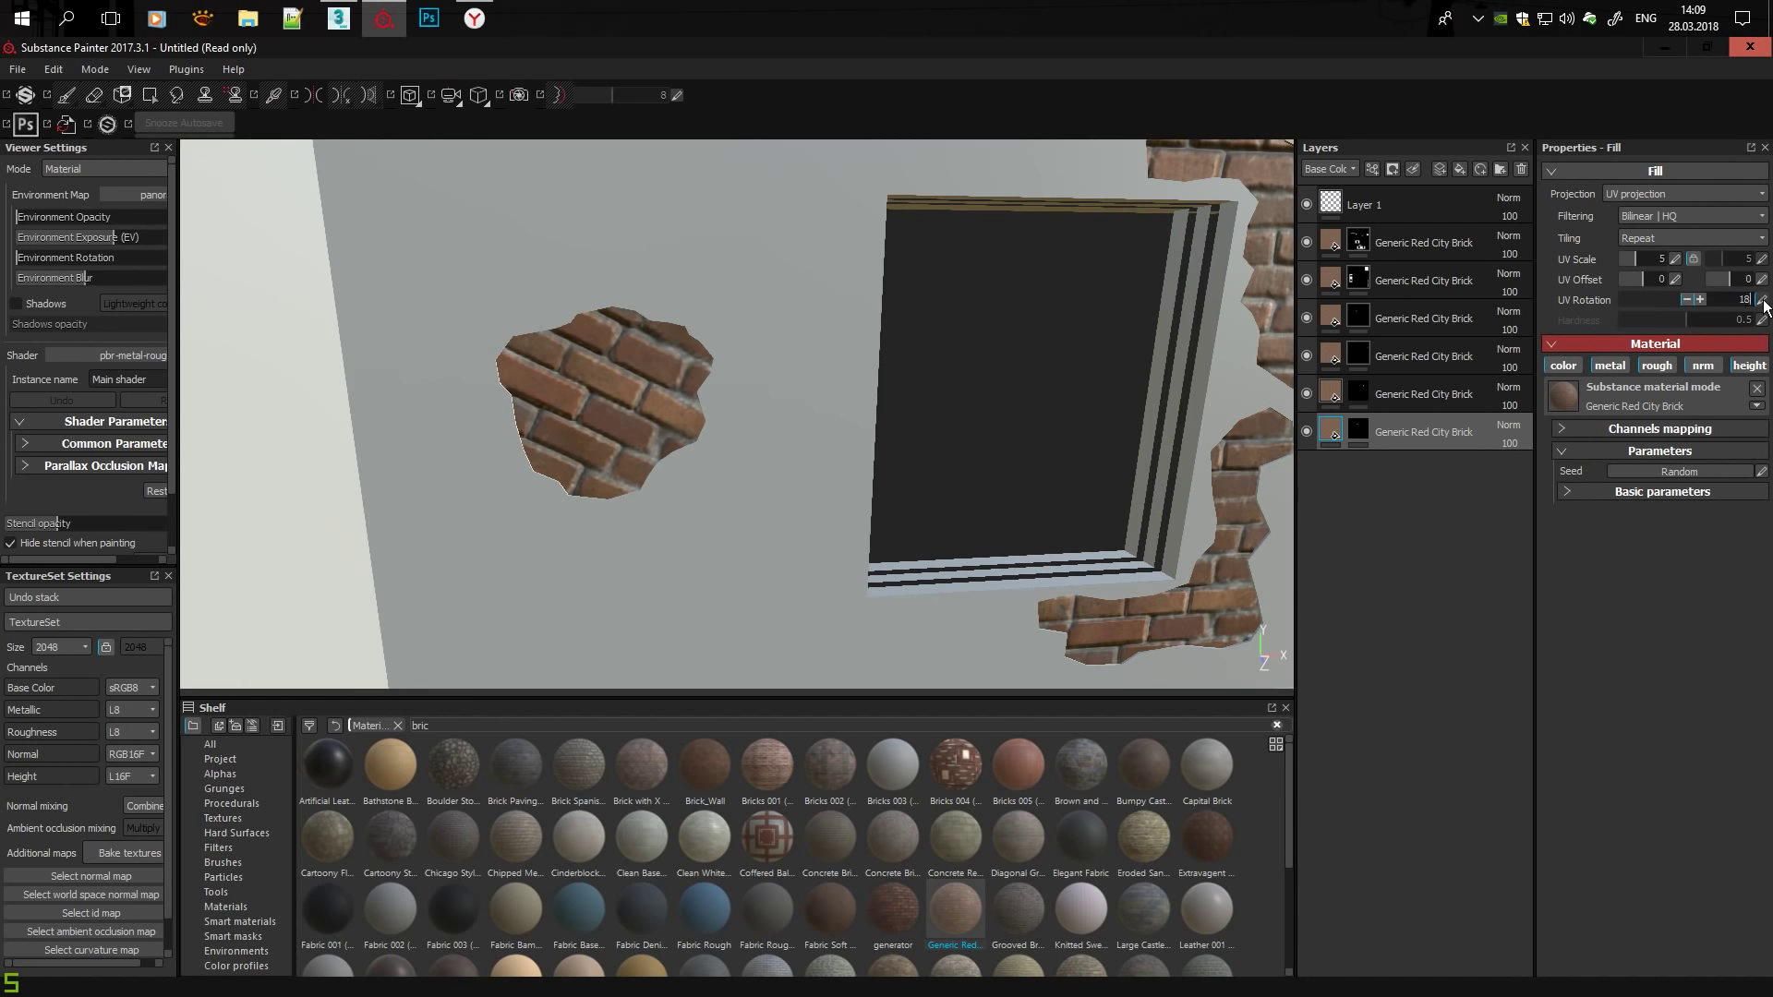
pyautogui.write('5')
pyautogui.press('Return')
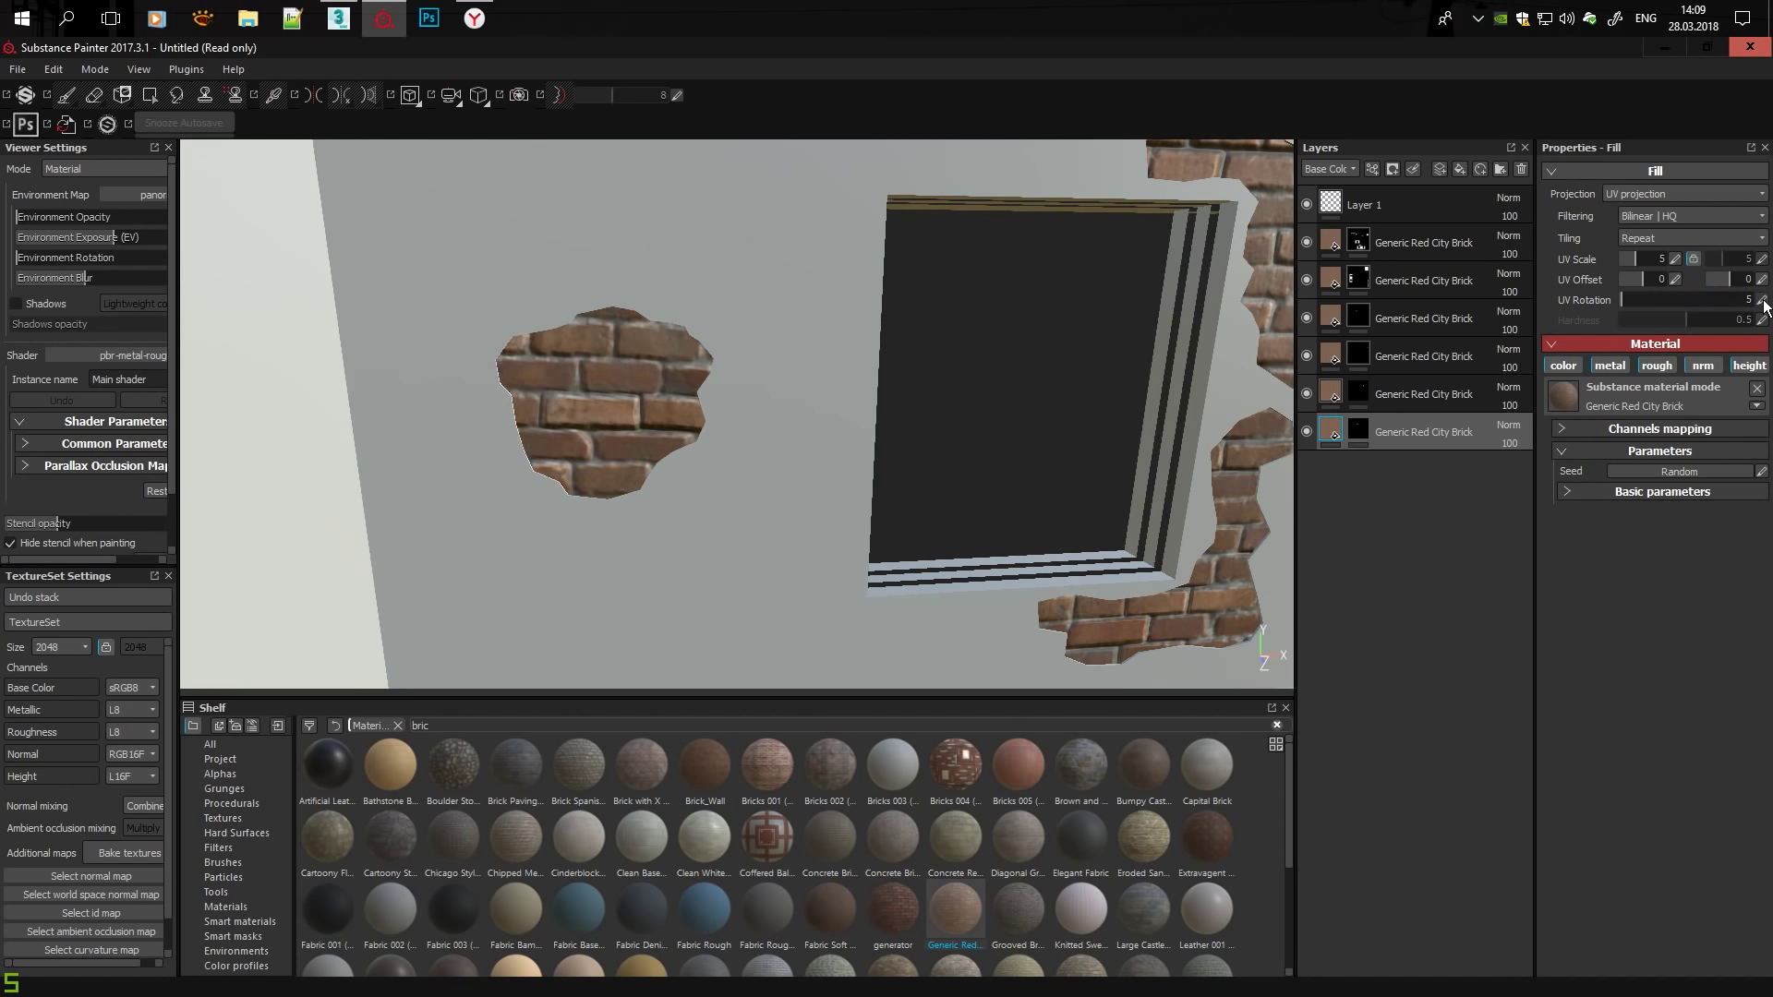
pyautogui.press('BackSpace')
pyautogui.press('BackSpace')
pyautogui.write('8')
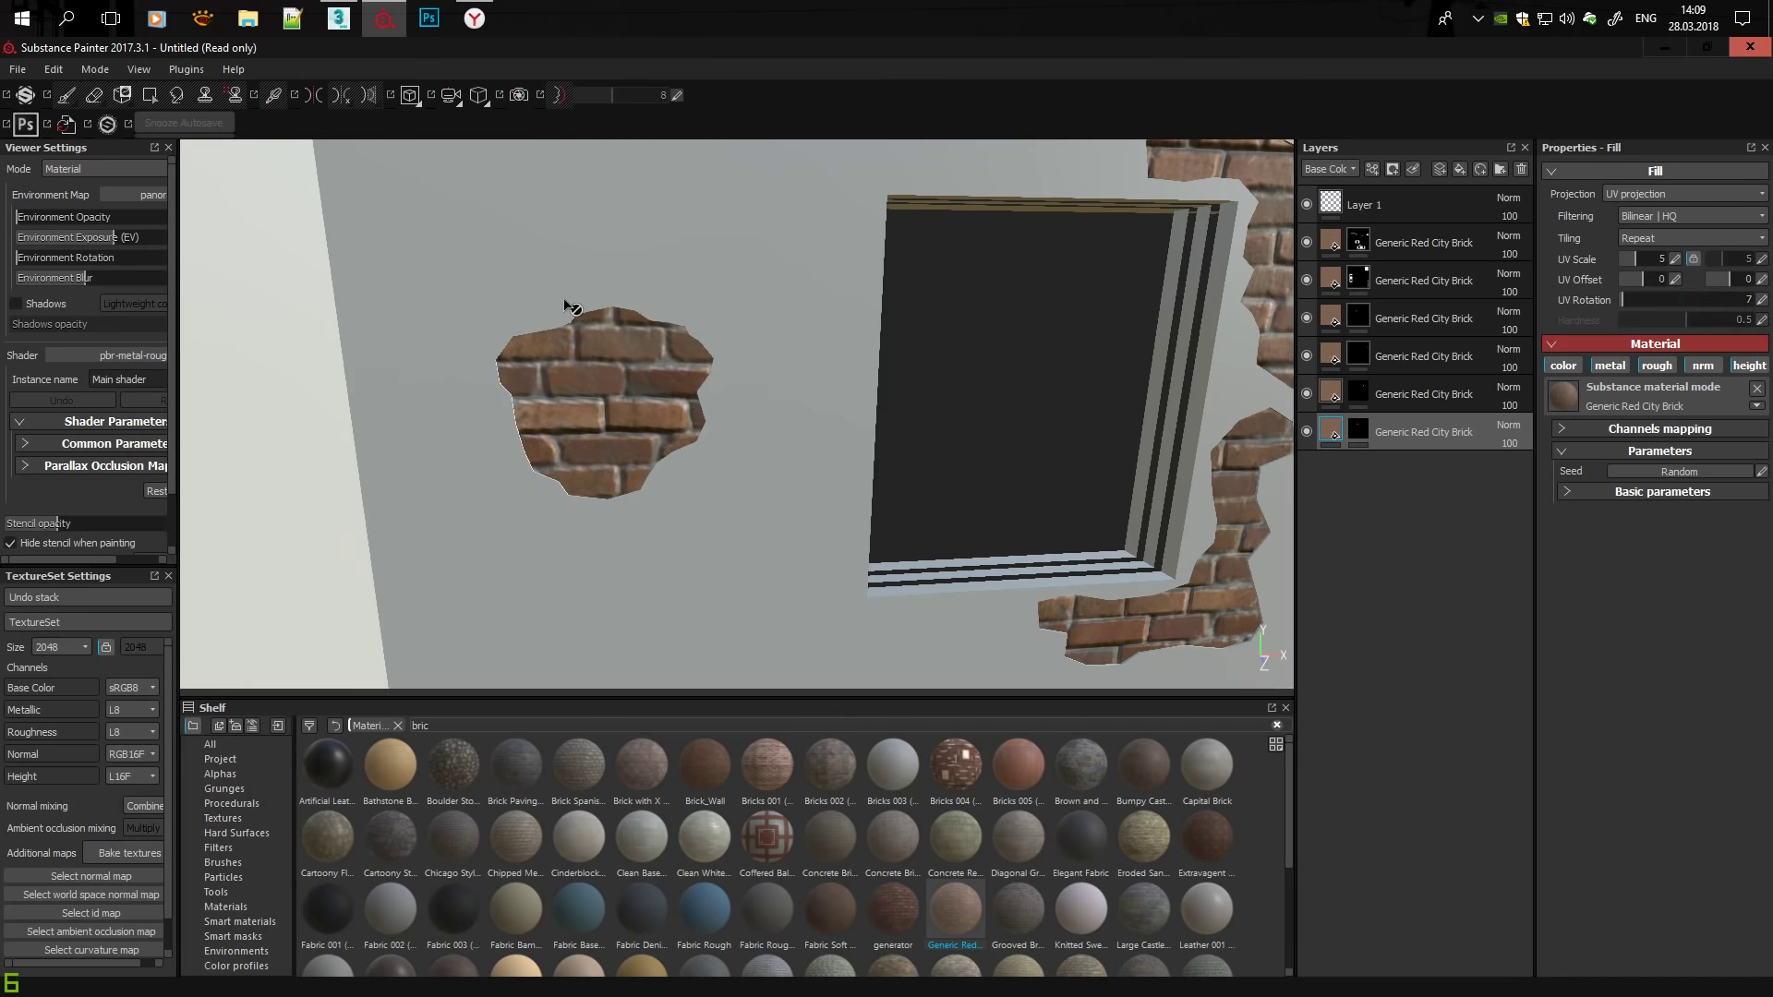
pyautogui.moveTo(570, 307)
pyautogui.keyDown('alt'); pyautogui.mouseDown()
pyautogui.moveTo(943, 390)
pyautogui.moveTo(835, 469)
pyautogui.mouseUp(); pyautogui.keyUp('alt')
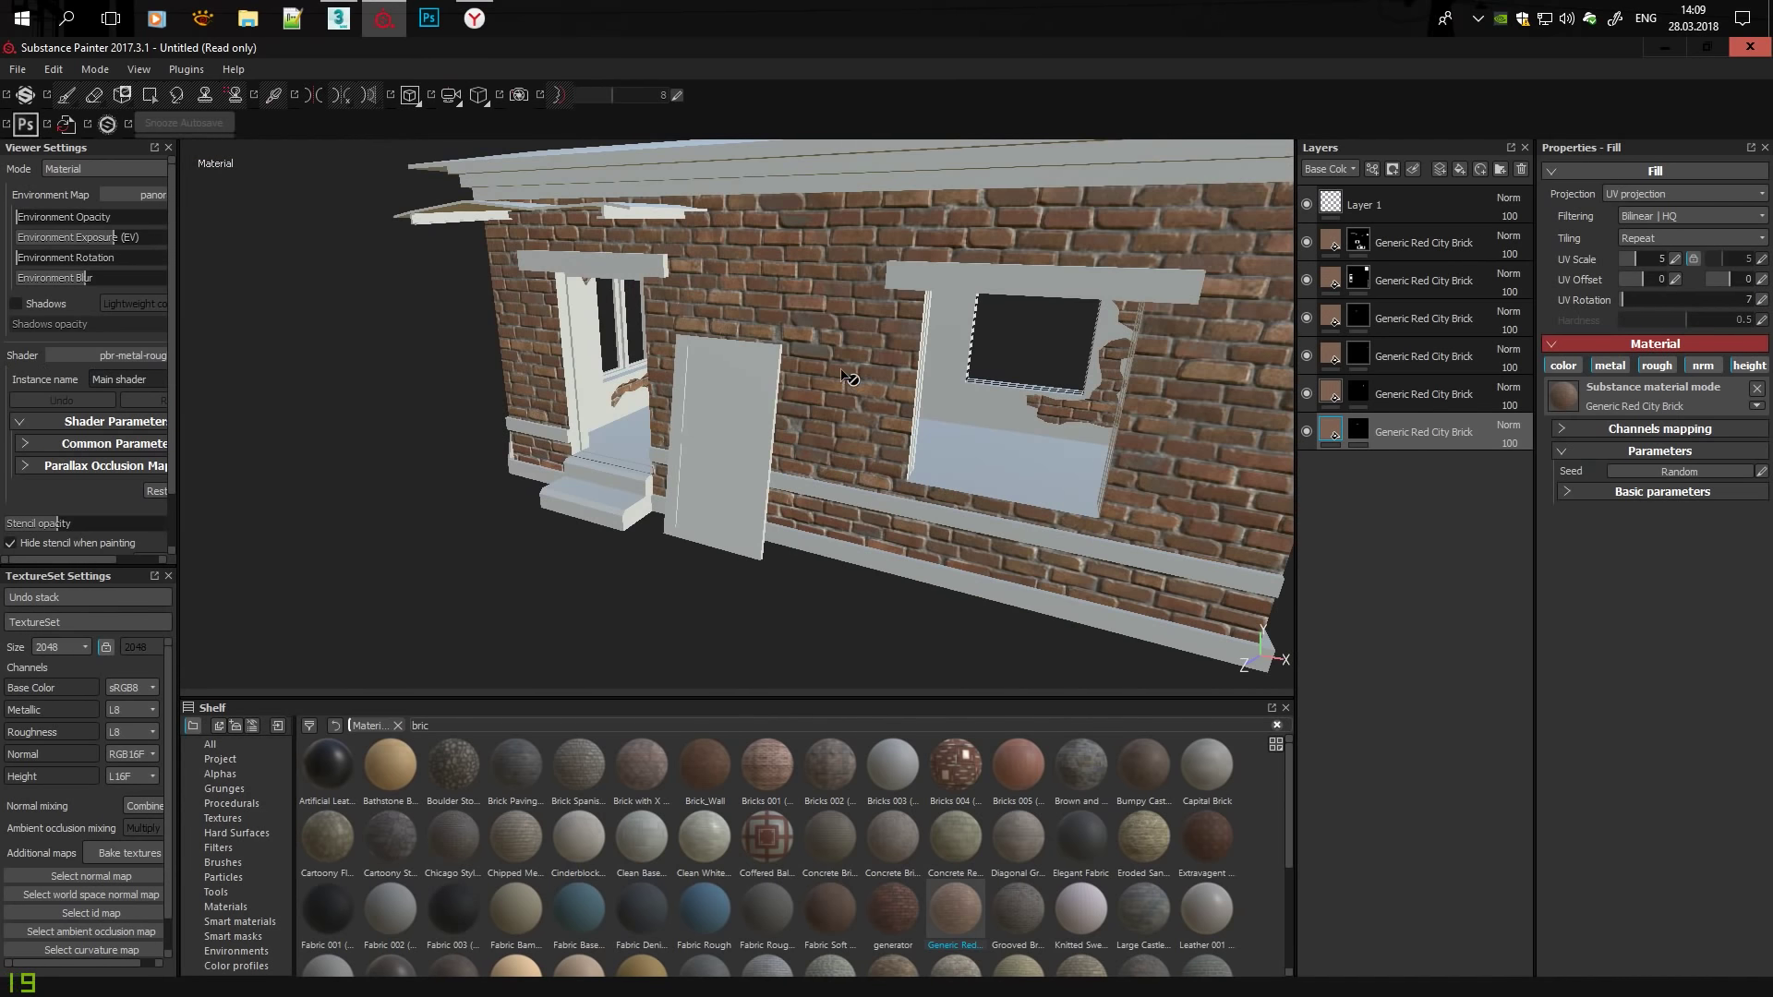
pyautogui.moveTo(951, 380)
pyautogui.keyDown('alt'); pyautogui.mouseDown()
pyautogui.moveTo(455, 356)
pyautogui.moveTo(943, 370)
pyautogui.moveTo(568, 489)
pyautogui.moveTo(658, 513)
pyautogui.moveTo(621, 621)
pyautogui.moveTo(1016, 517)
pyautogui.mouseUp(); pyautogui.keyUp('alt')
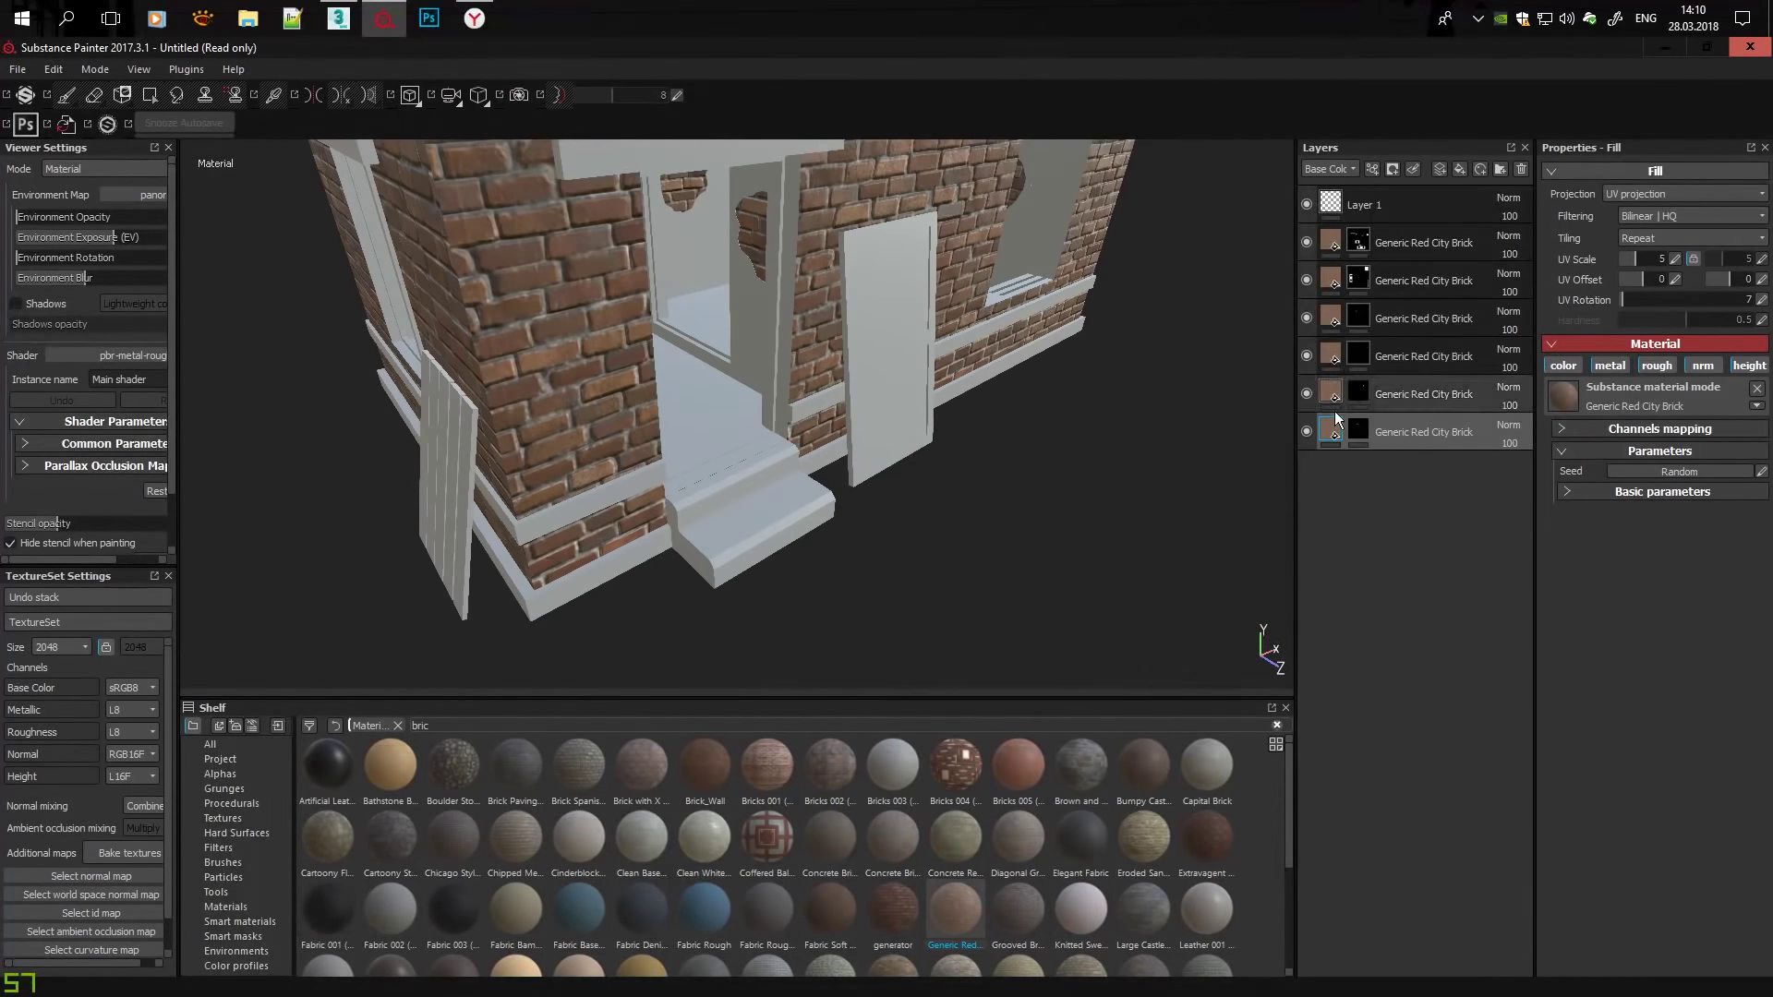
pyautogui.rightClick(1401, 322)
pyautogui.click(1463, 635)
# Duplicate the Generic Red City Brick layer near the brick window and steps.
pyautogui.click(1357, 242)
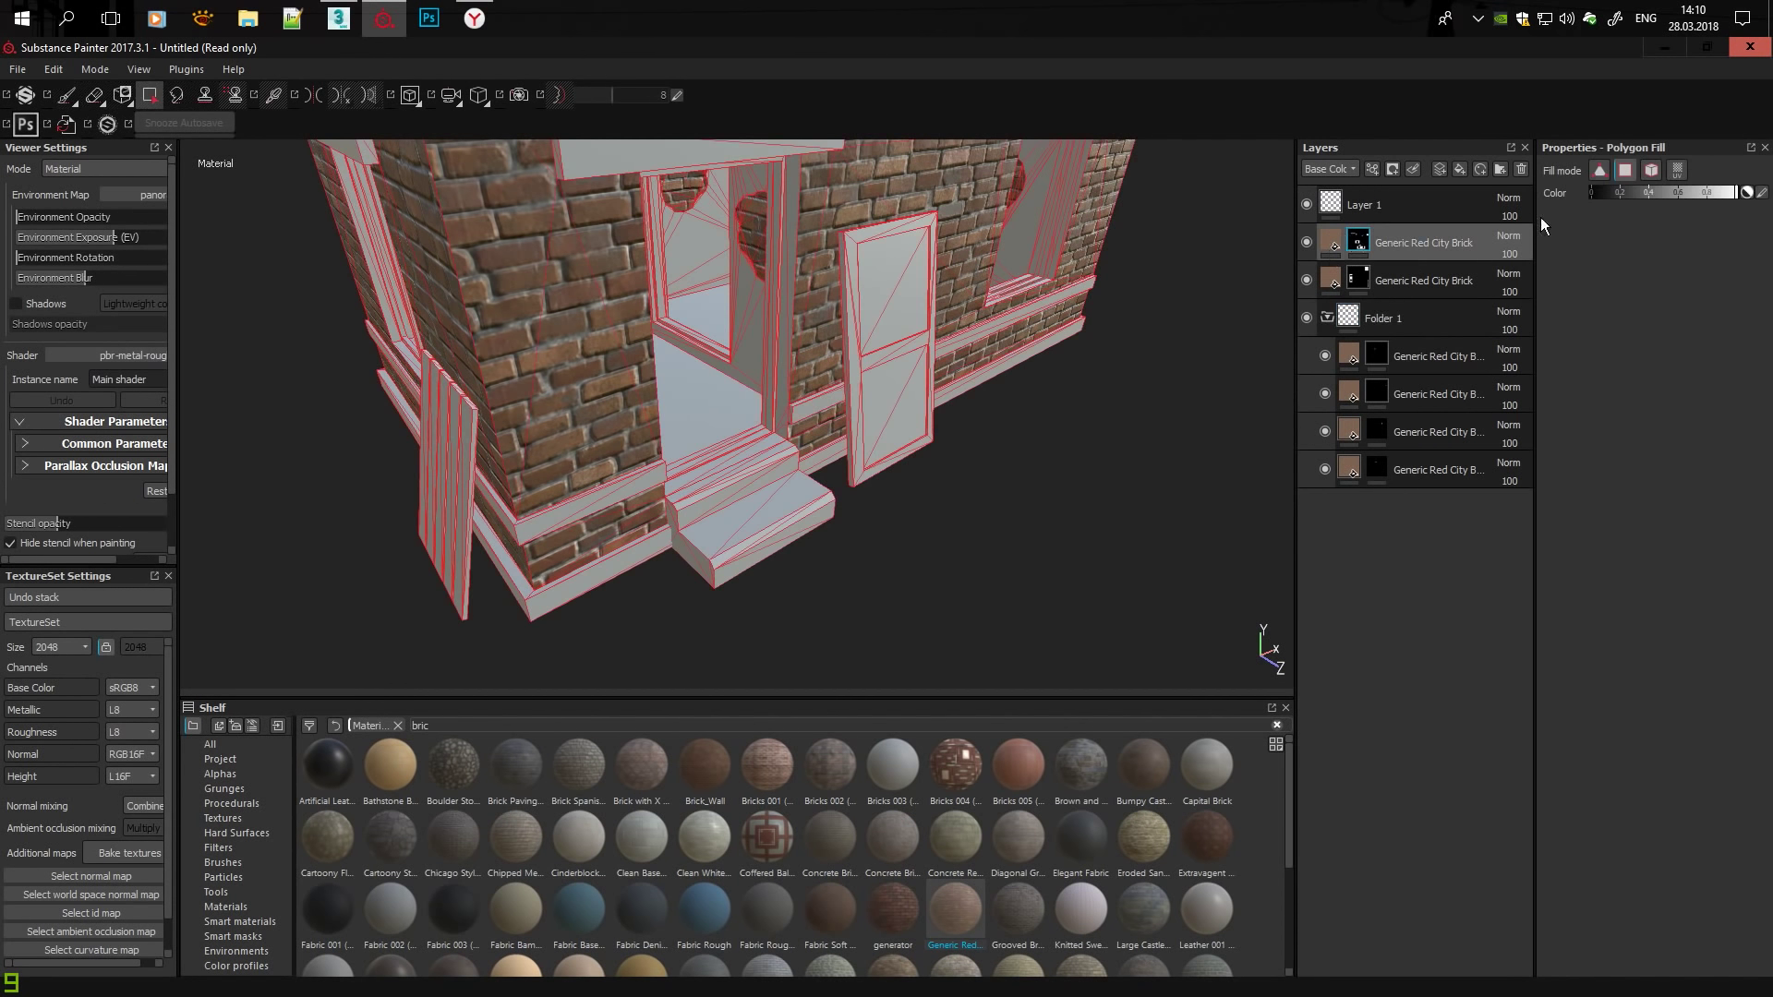
pyautogui.scroll(5, 596, 518)
pyautogui.moveTo(591, 490)
pyautogui.keyDown('alt'); pyautogui.mouseDown()
pyautogui.moveTo(425, 400)
pyautogui.moveTo(441, 454)
pyautogui.moveTo(480, 462)
pyautogui.mouseUp(); pyautogui.keyUp('alt')
pyautogui.click(1334, 237)
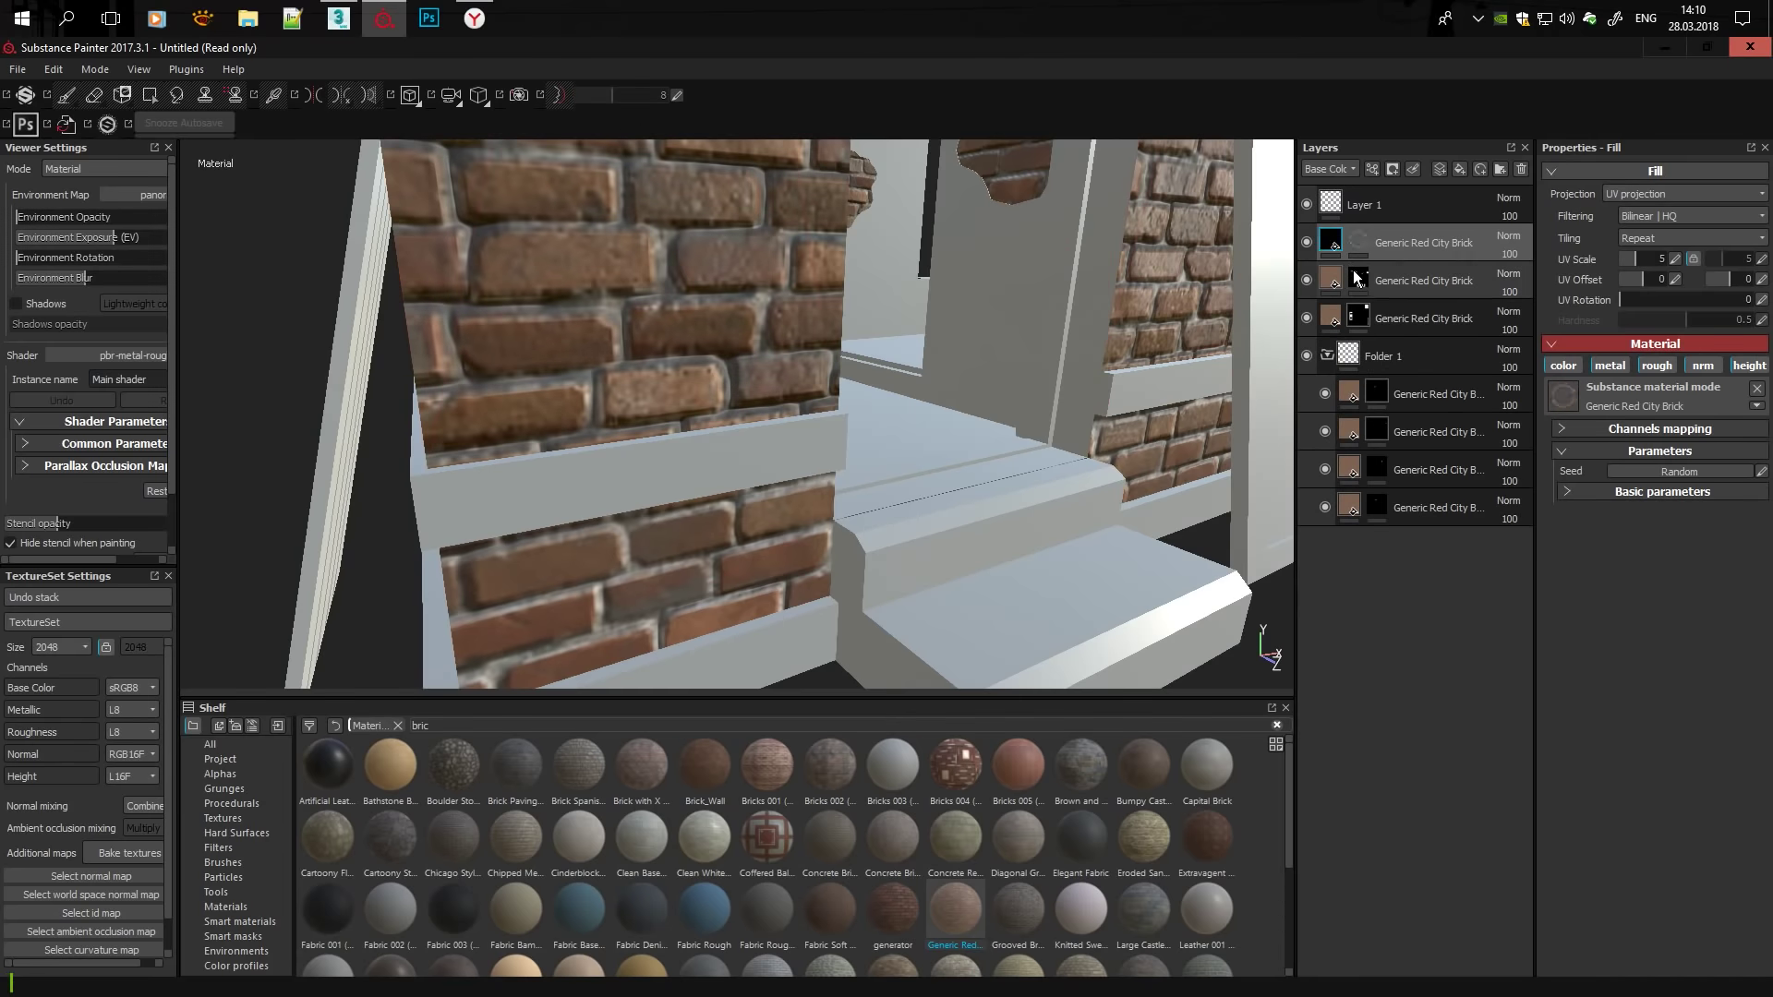
pyautogui.rightClick(1354, 276)
pyautogui.click(1415, 307)
# Nudge the new layer's brick UV offset to about -0.004 to line up the band.
pyautogui.click(1330, 280)
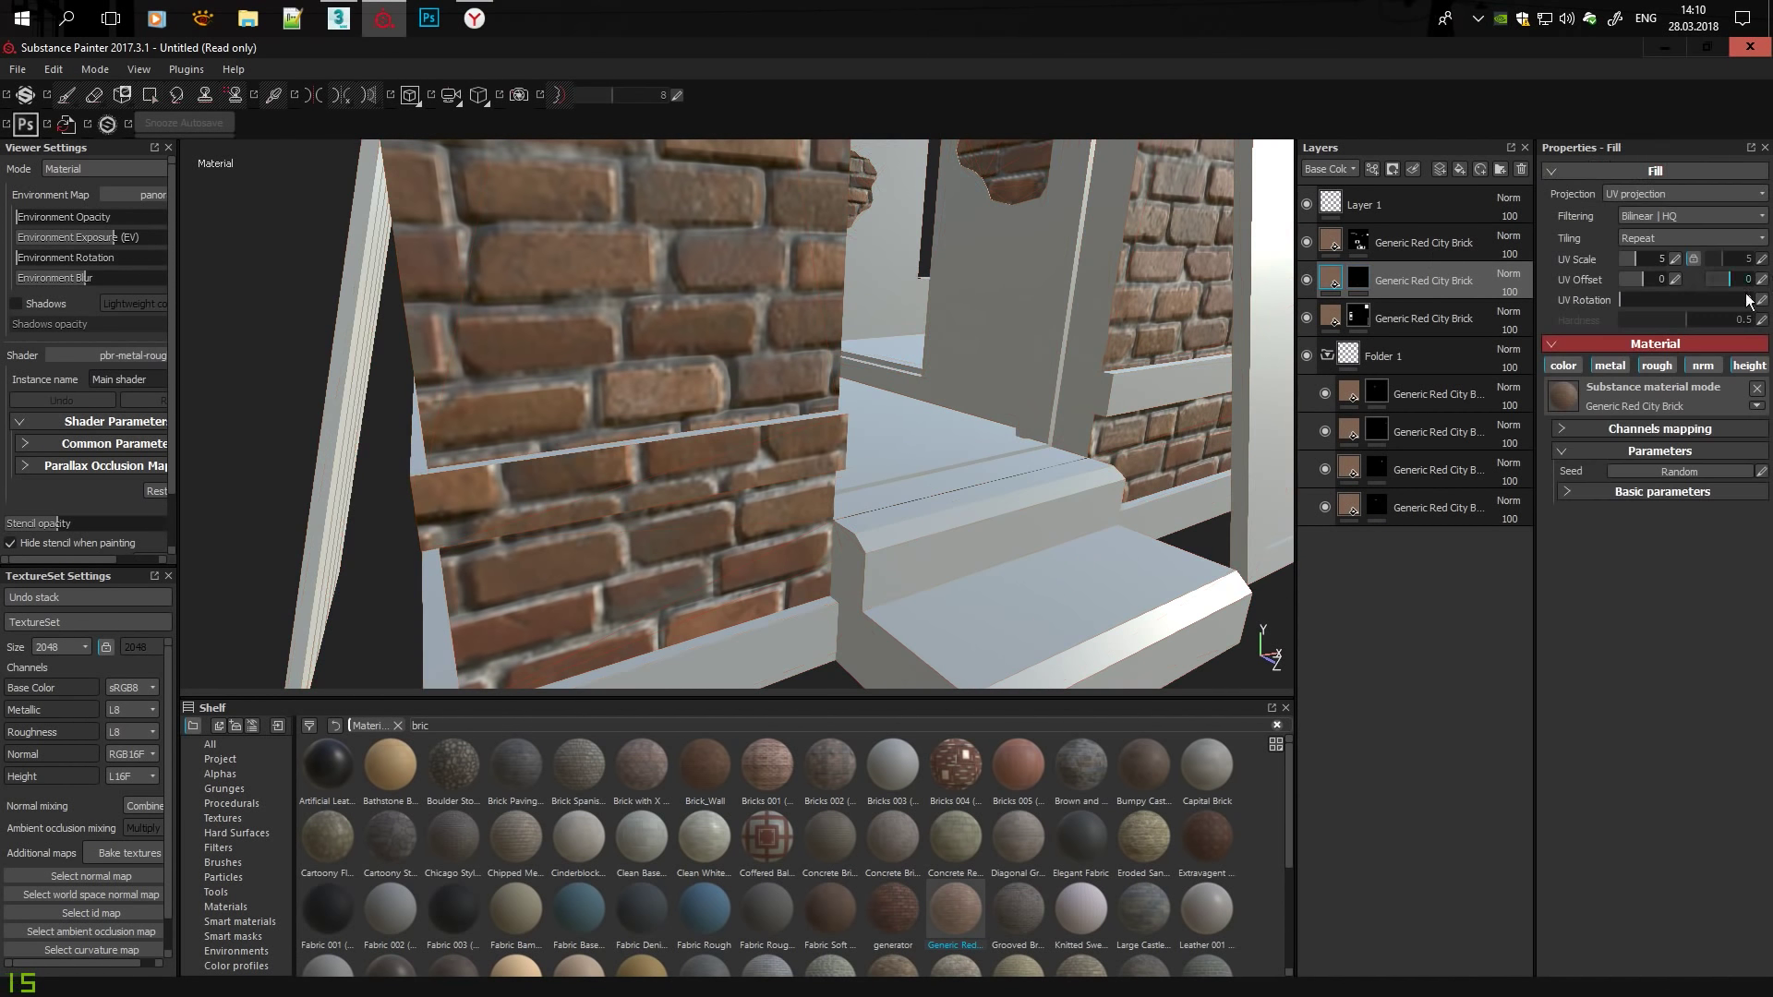
pyautogui.click(1715, 279)
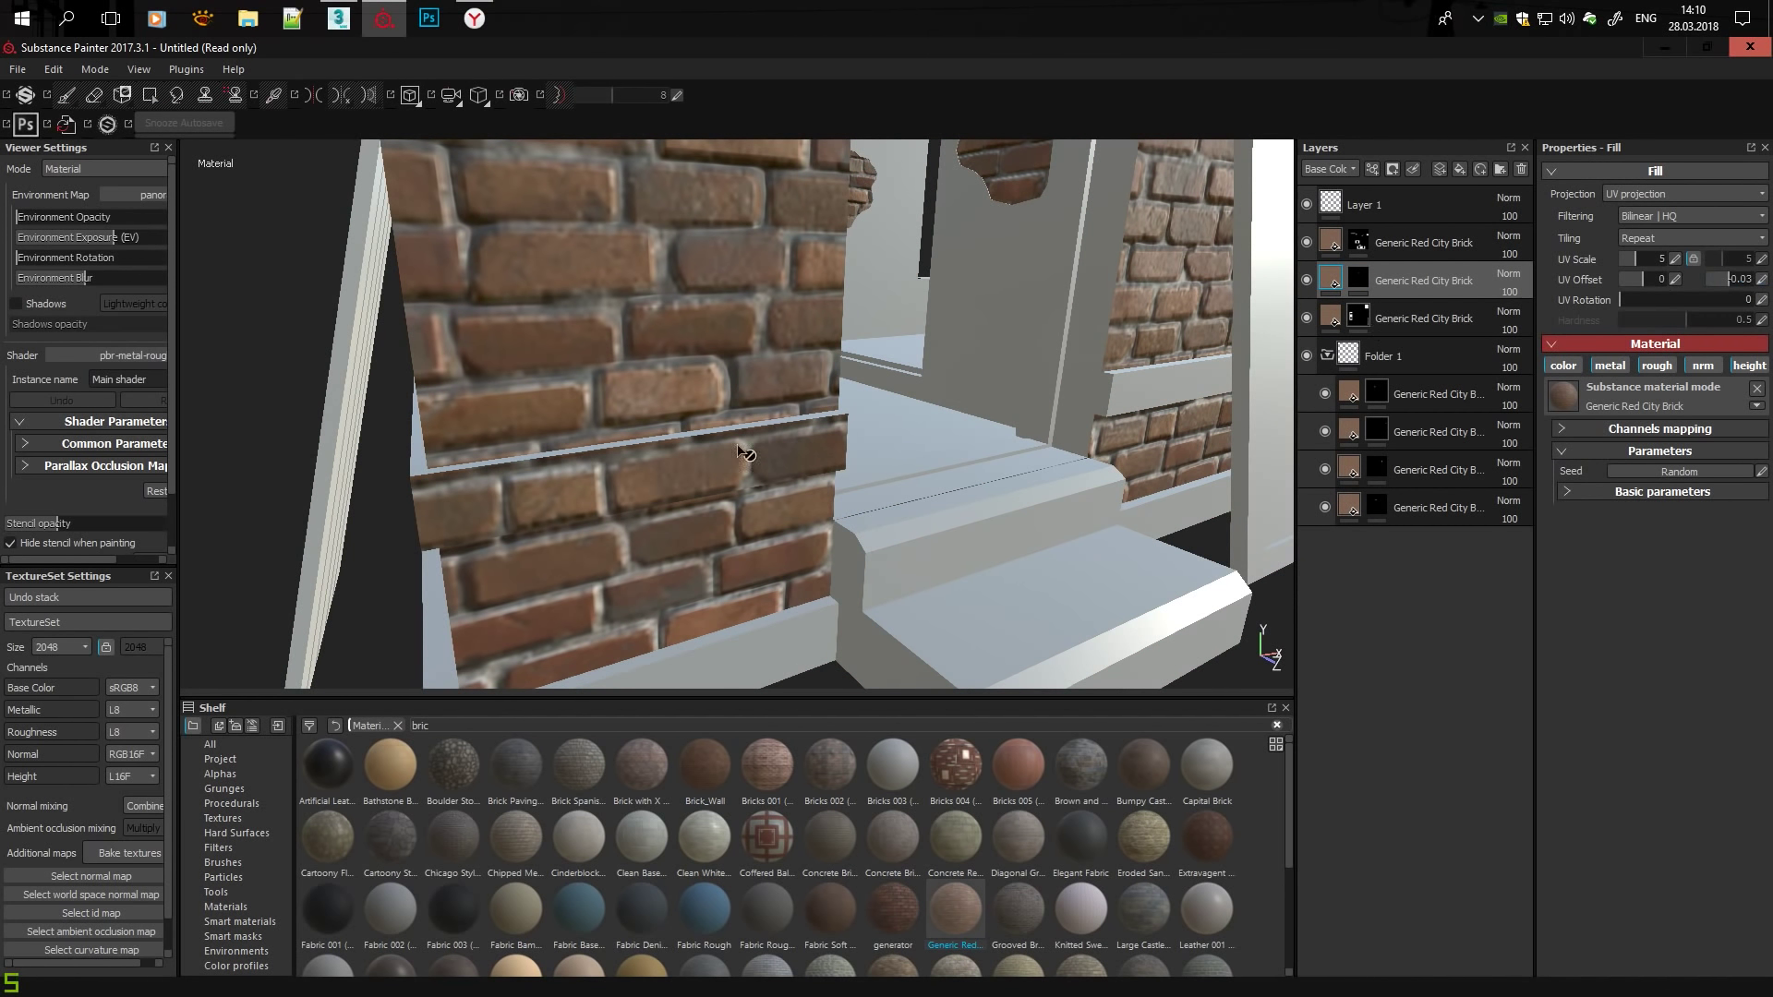
pyautogui.keyDown('alt'); pyautogui.moveTo(744, 452); pyautogui.dragTo(886, 434); pyautogui.keyUp('alt')
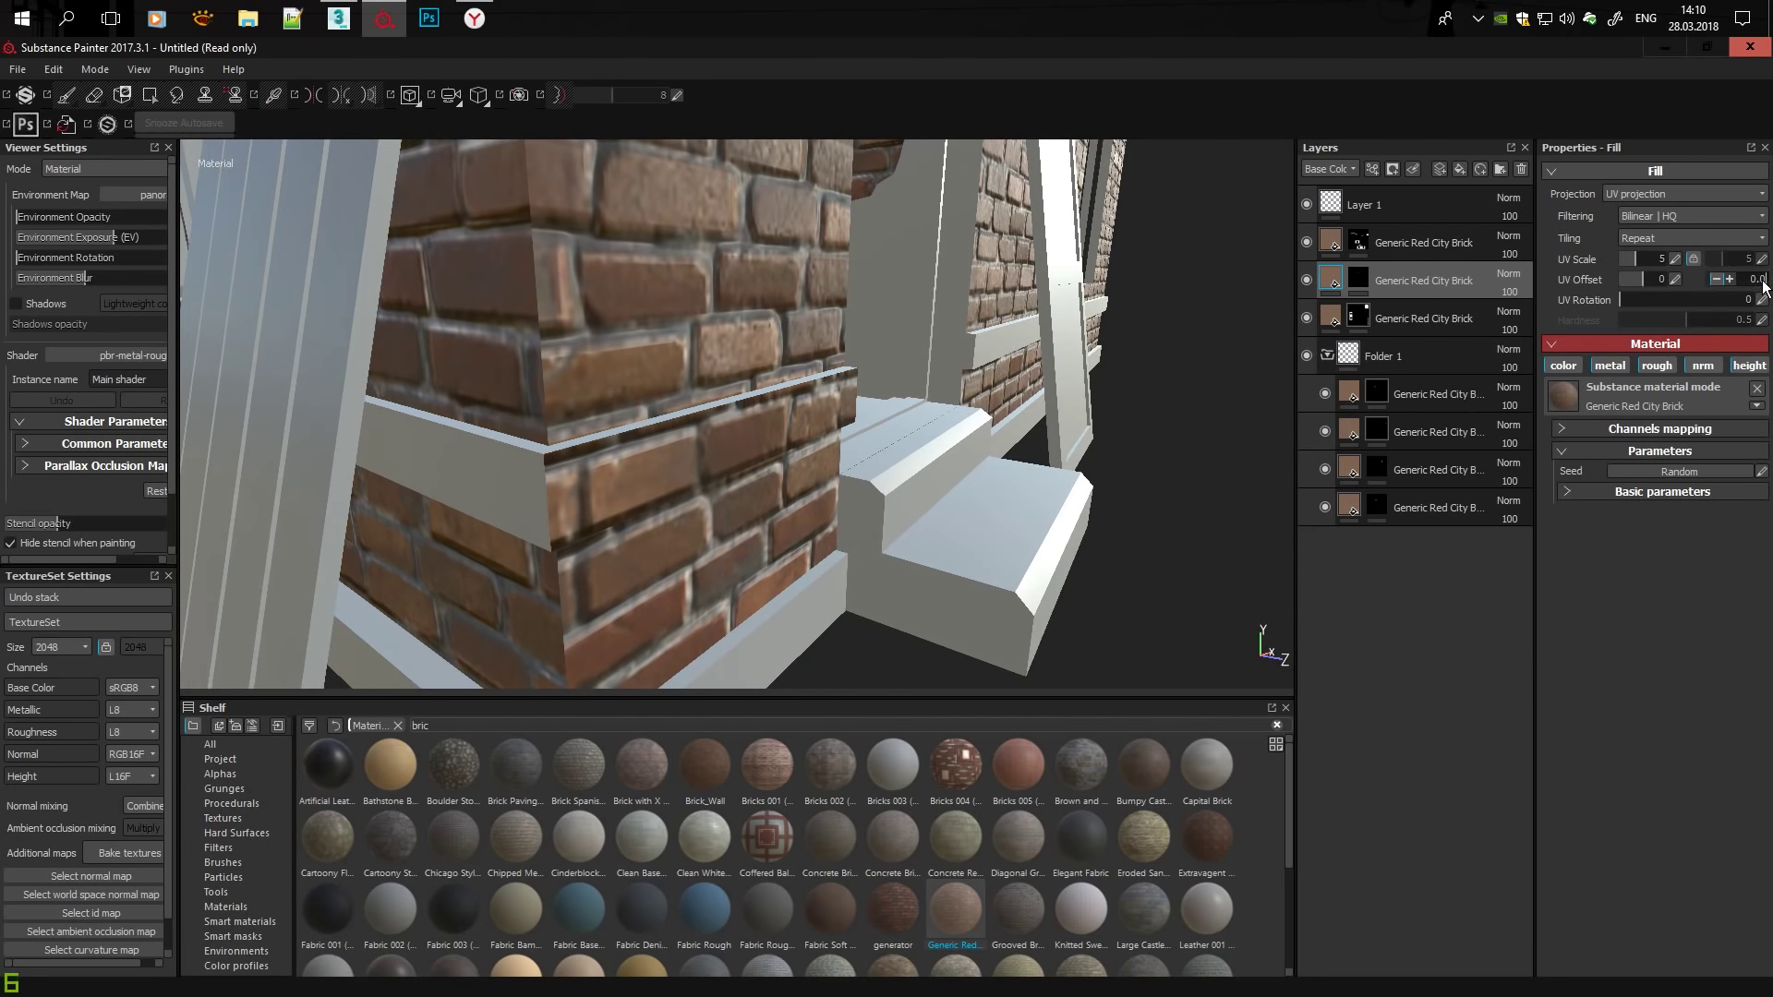
pyautogui.click(1763, 281)
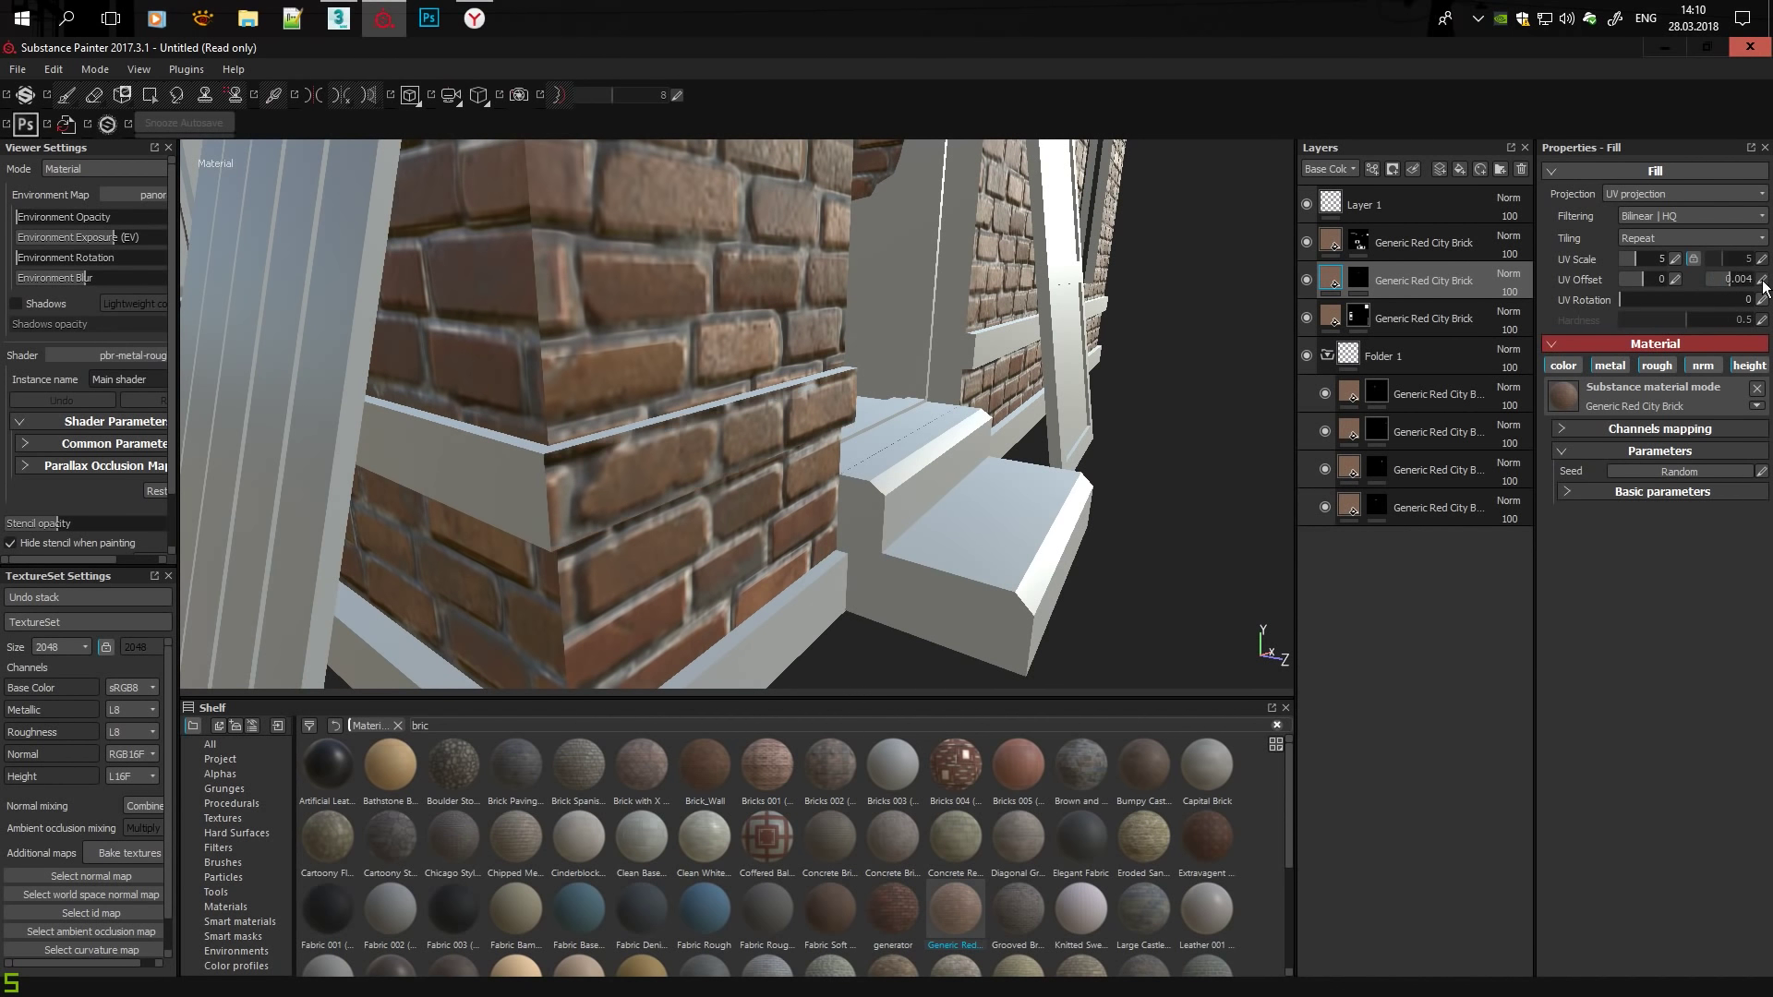
pyautogui.keyDown('alt'); pyautogui.moveTo(661, 400); pyautogui.dragTo(1690, 373); pyautogui.keyUp('alt')
# Check inside the window frame and delete the extra duplicated brick layer.
pyautogui.click(1360, 292)
pyautogui.press('4')
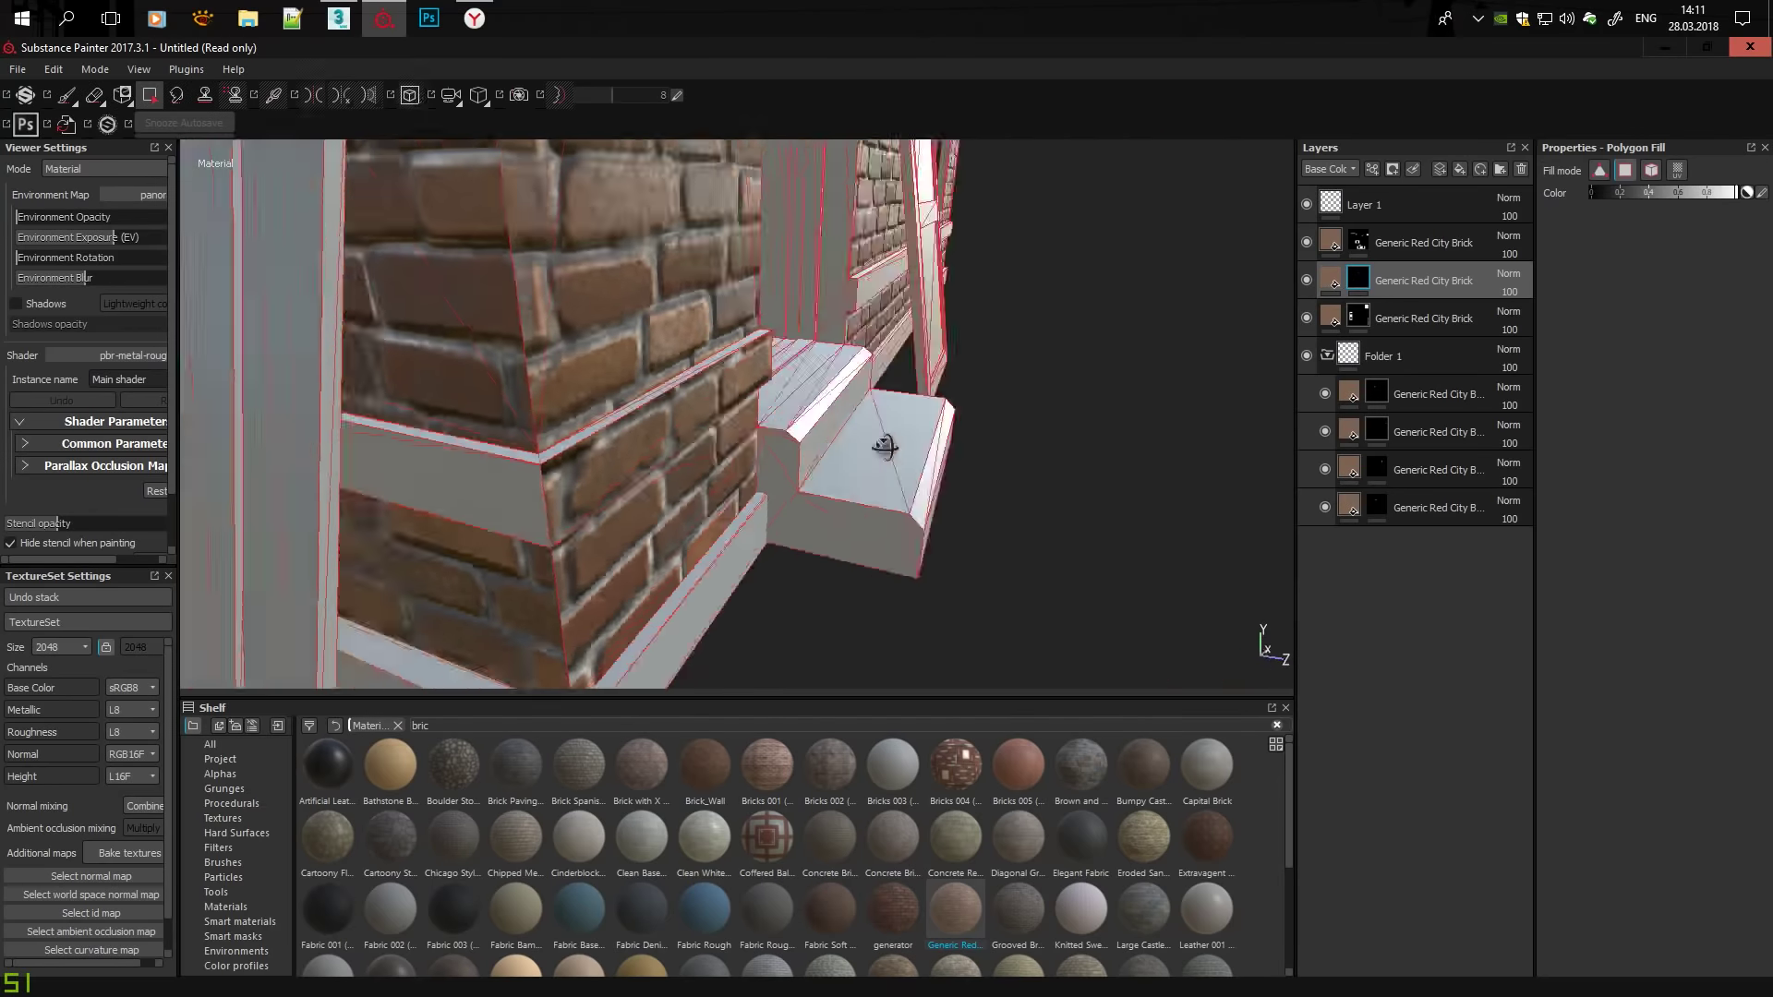
pyautogui.keyDown('alt'); pyautogui.moveTo(878, 452); pyautogui.dragTo(679, 434); pyautogui.keyUp('alt')
pyautogui.moveTo(829, 291)
pyautogui.keyDown('alt'); pyautogui.mouseDown()
pyautogui.moveTo(748, 383)
pyautogui.moveTo(424, 403)
pyautogui.moveTo(374, 423)
pyautogui.mouseUp(); pyautogui.keyUp('alt')
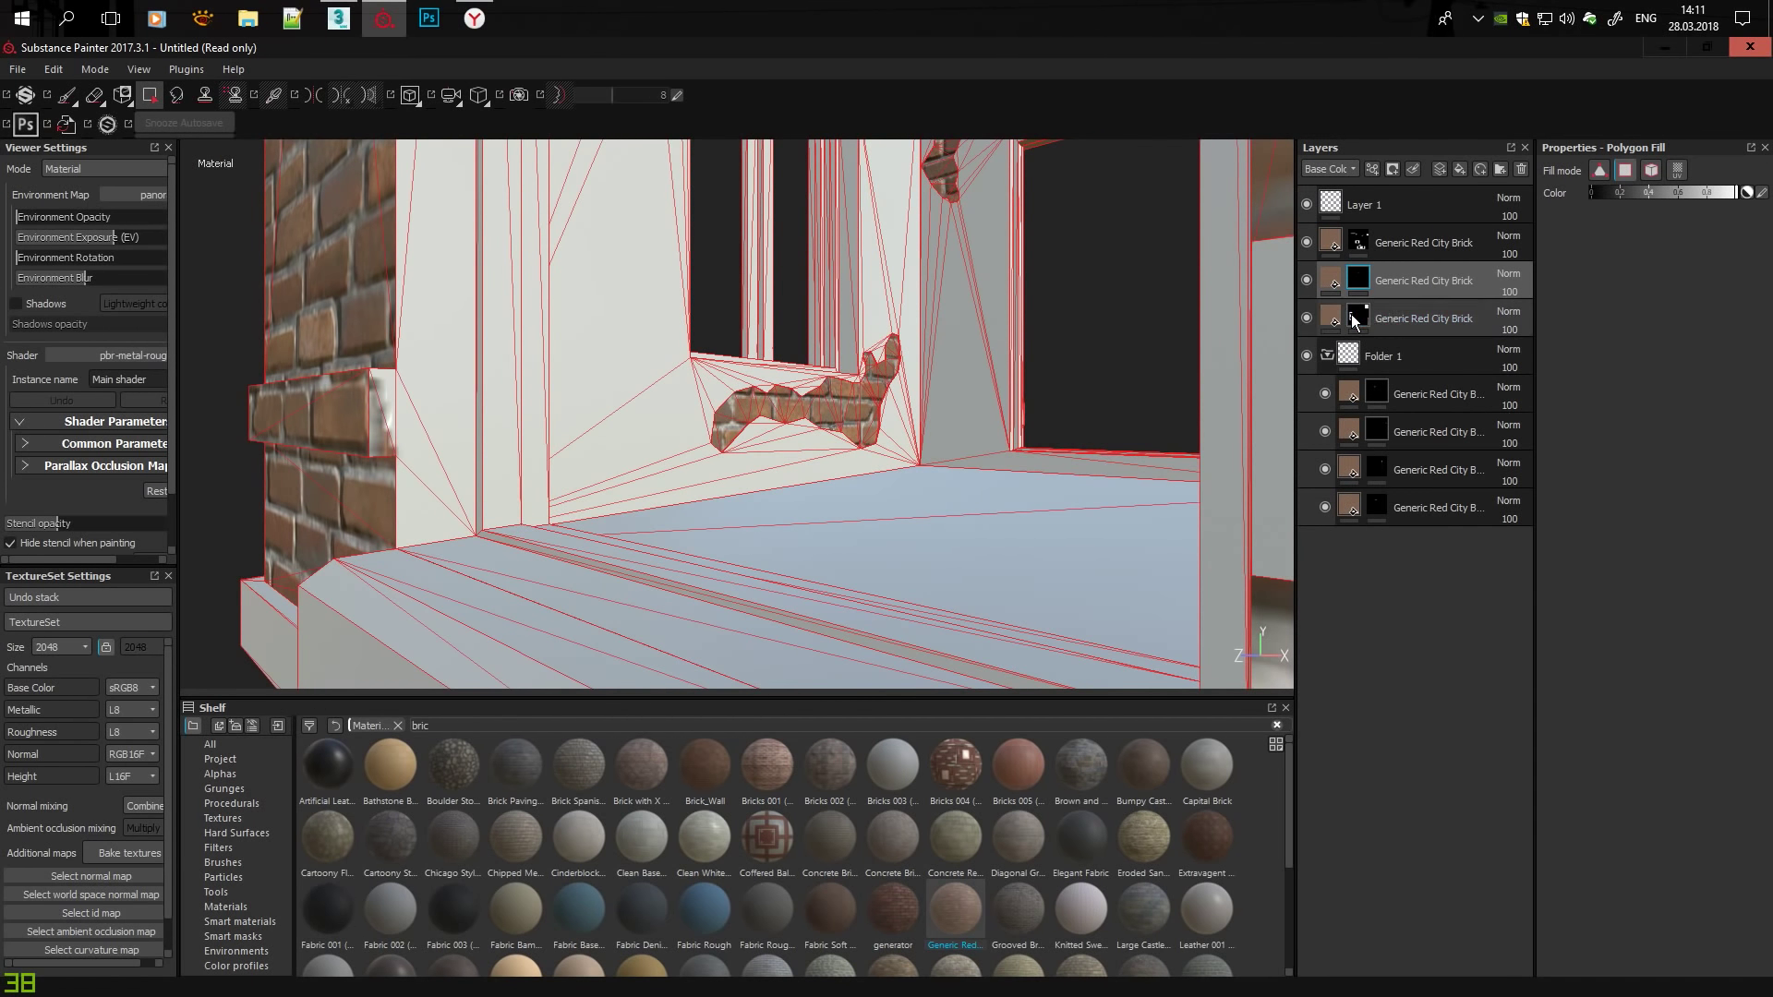
pyautogui.keyDown('alt'); pyautogui.moveTo(388, 395); pyautogui.dragTo(453, 489); pyautogui.keyUp('alt')
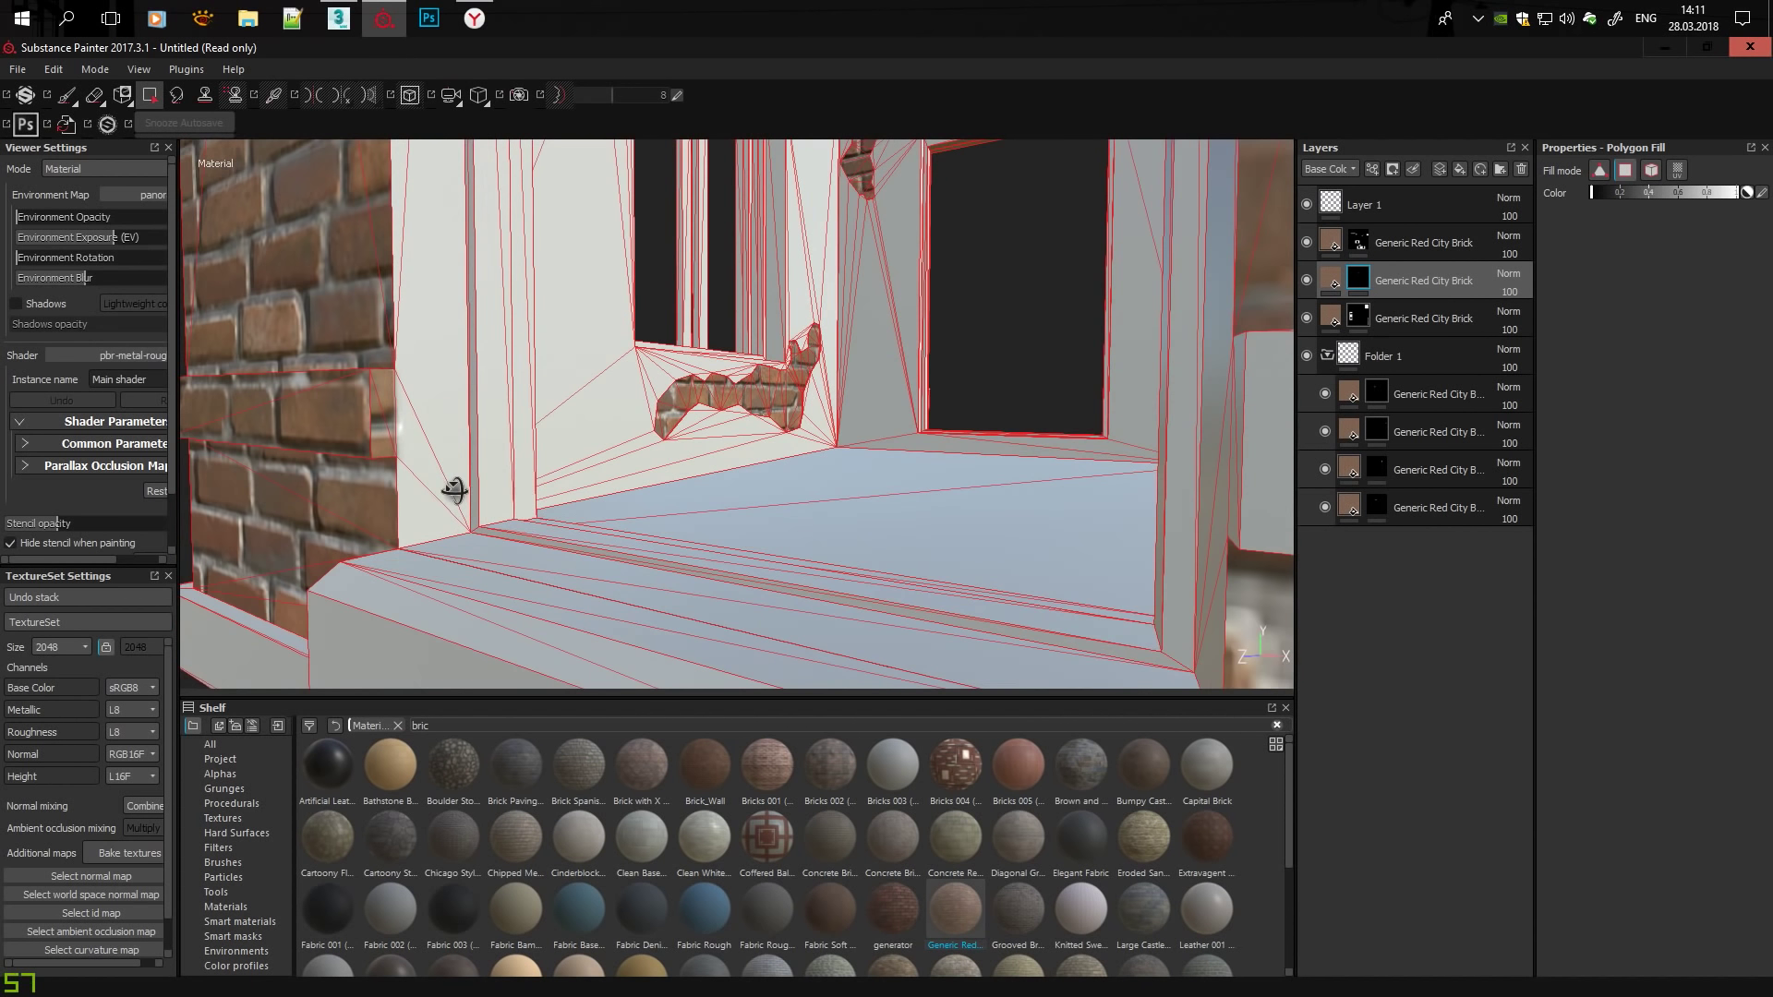
pyautogui.press('Delete')
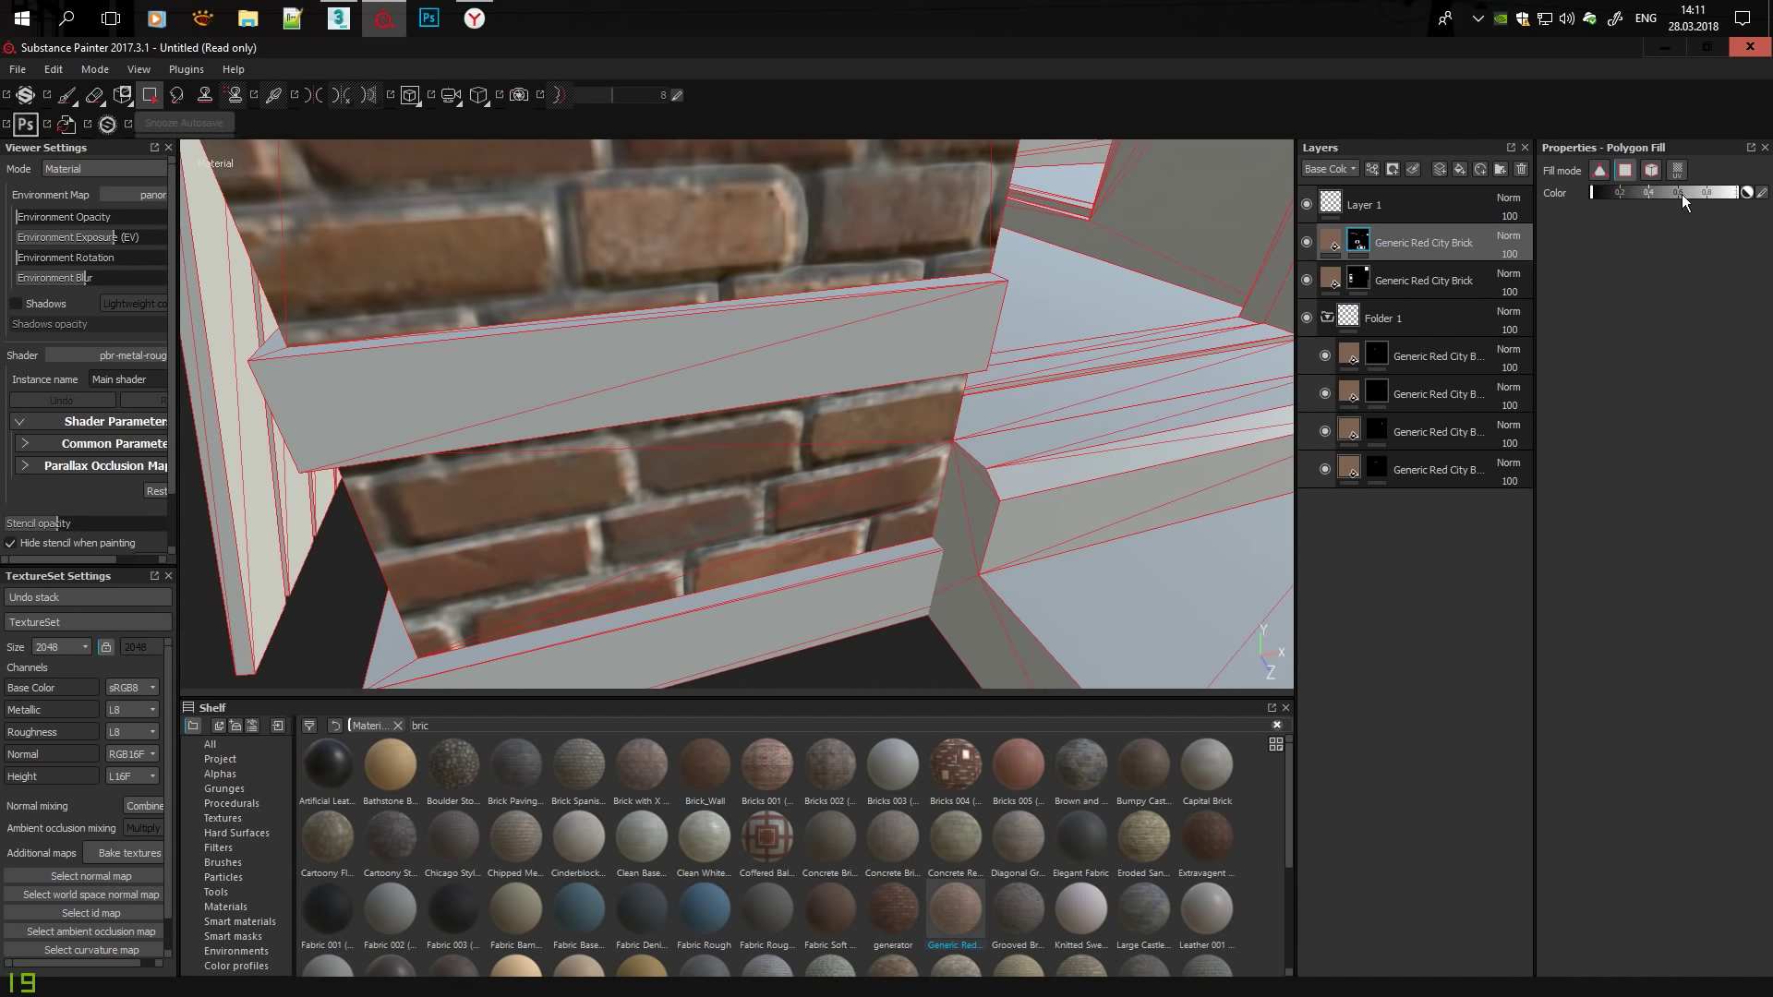
# Orbit low along the brick wall and sill to check the brick courses.
pyautogui.moveTo(746, 375)
pyautogui.keyDown('alt'); pyautogui.mouseDown()
pyautogui.moveTo(654, 442)
pyautogui.moveTo(702, 449)
pyautogui.moveTo(734, 513)
pyautogui.moveTo(822, 457)
pyautogui.moveTo(785, 407)
pyautogui.mouseUp(); pyautogui.keyUp('alt')
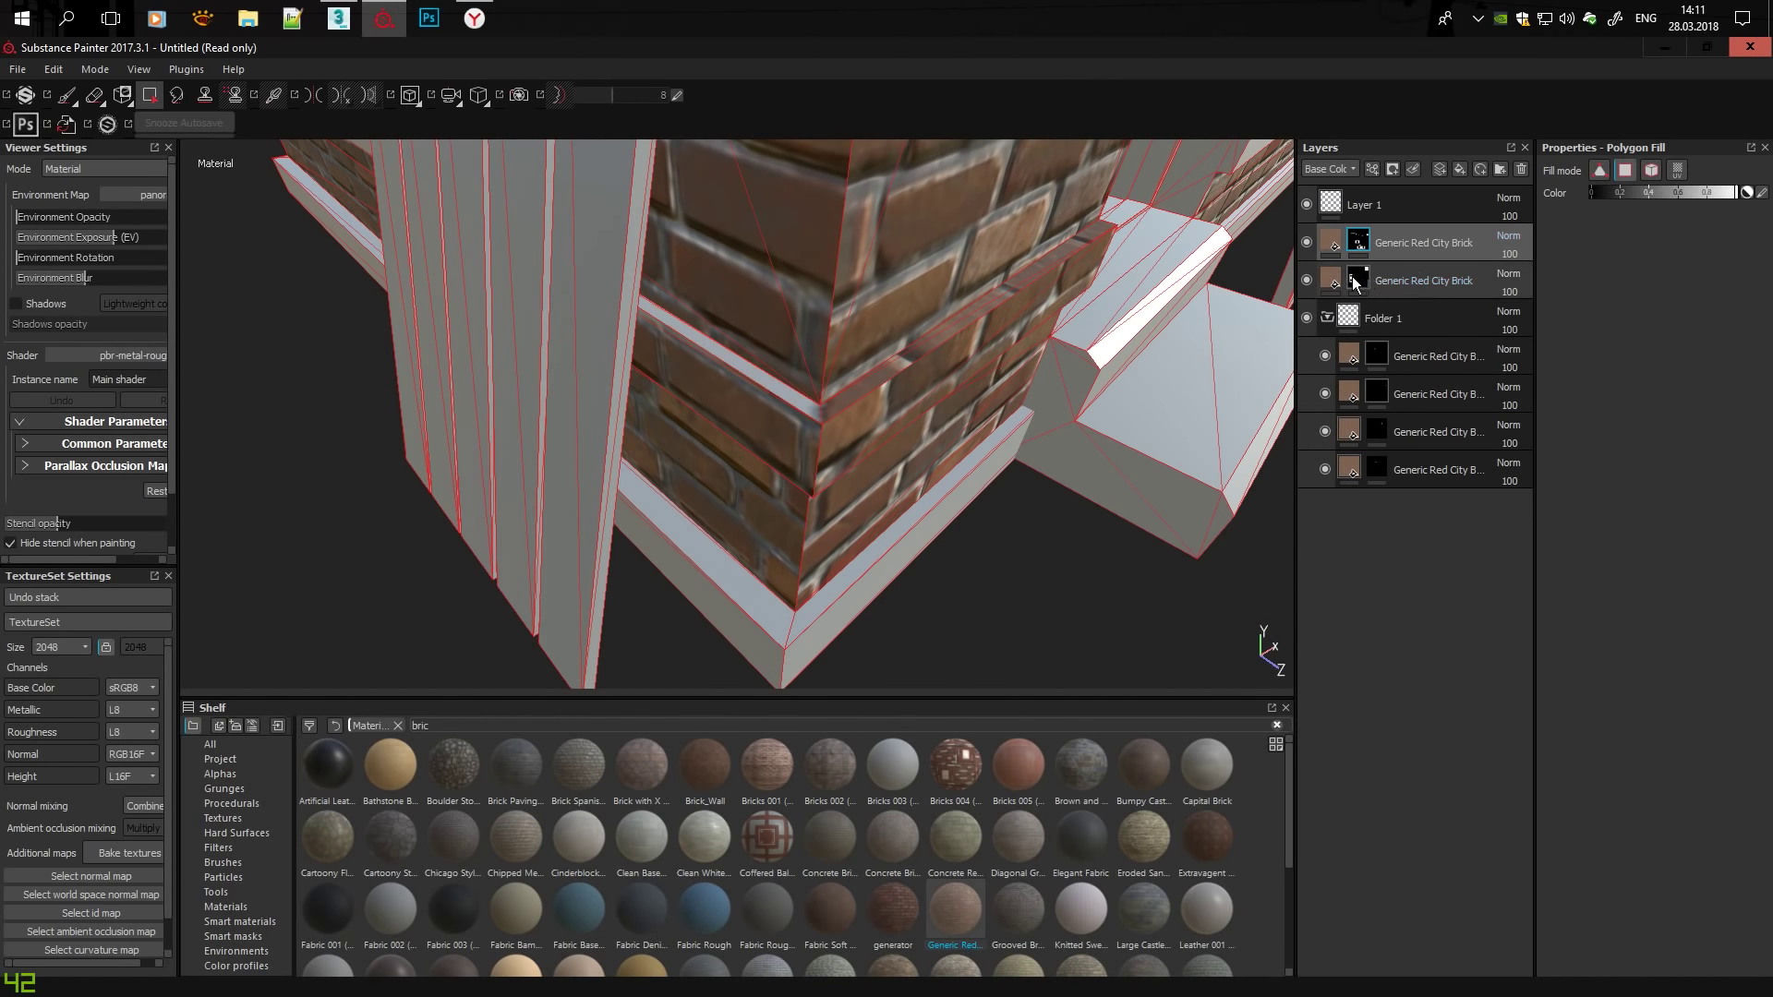
pyautogui.moveTo(491, 389)
pyautogui.keyDown('alt'); pyautogui.mouseDown()
pyautogui.moveTo(673, 351)
pyautogui.moveTo(574, 315)
pyautogui.moveTo(594, 330)
pyautogui.mouseUp(); pyautogui.keyUp('alt')
pyautogui.keyDown('alt'); pyautogui.moveTo(994, 352); pyautogui.dragTo(831, 443); pyautogui.keyUp('alt')
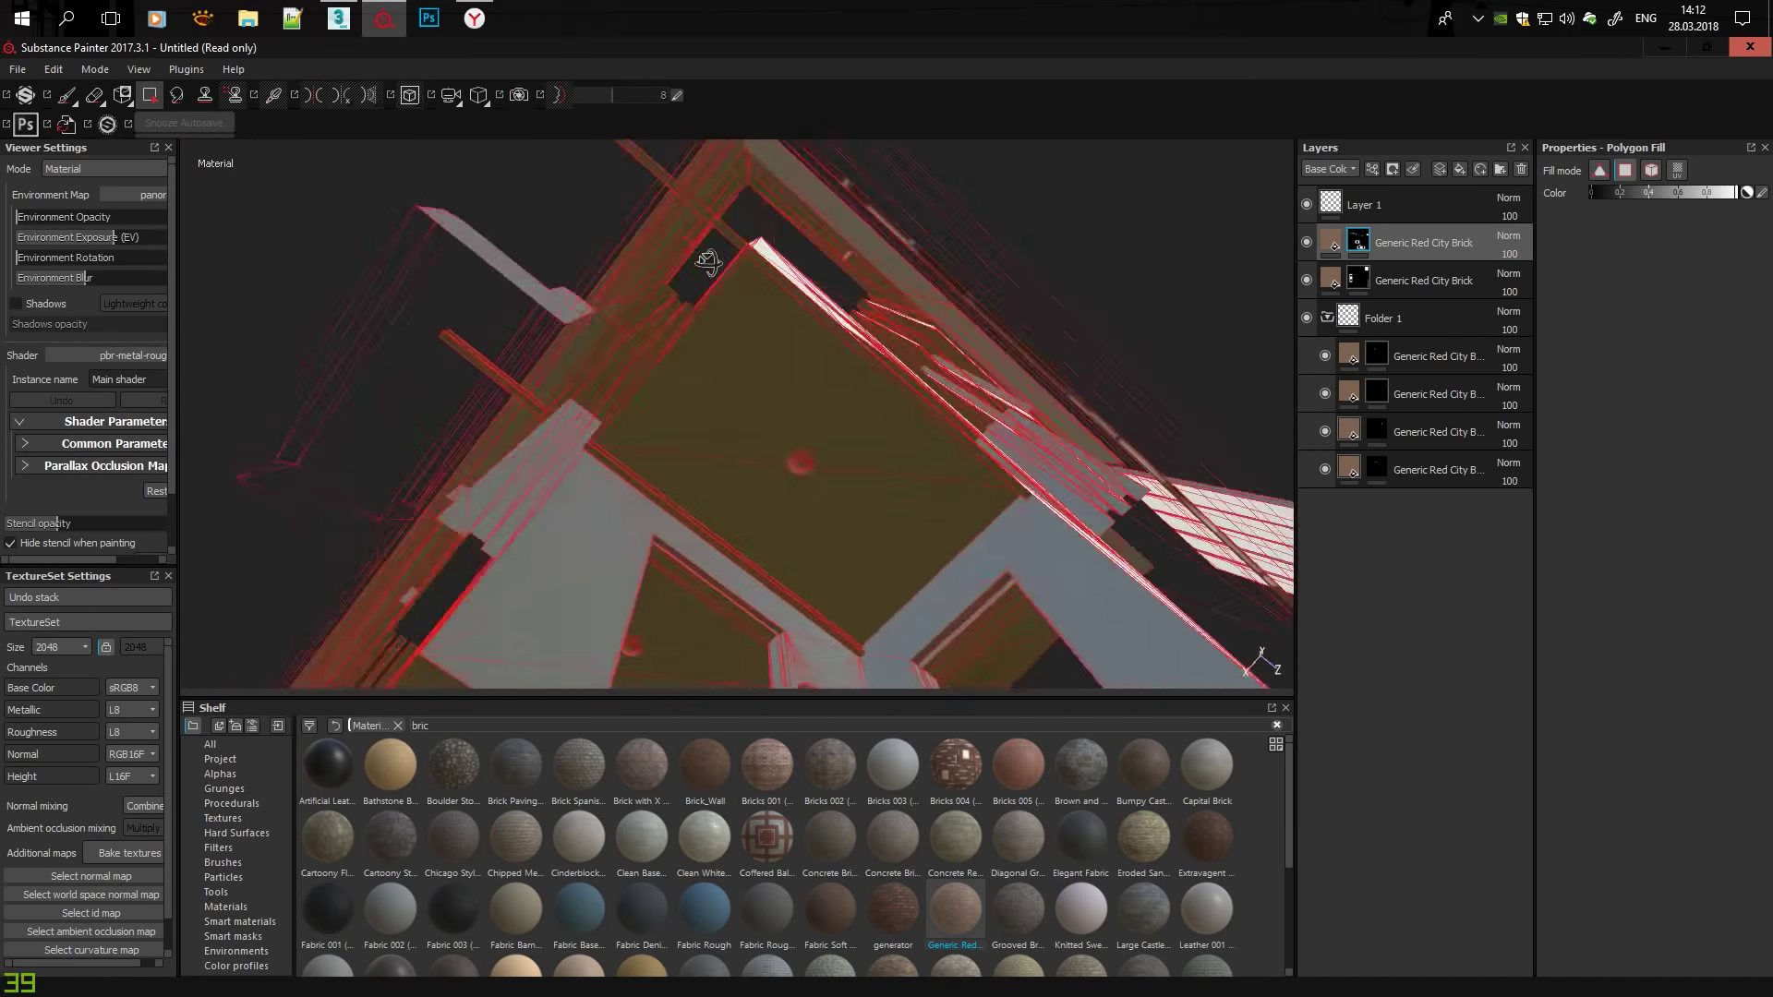
pyautogui.scroll(-5, 745, 528)
pyautogui.scroll(5, 735, 495)
pyautogui.scroll(-5, 739, 502)
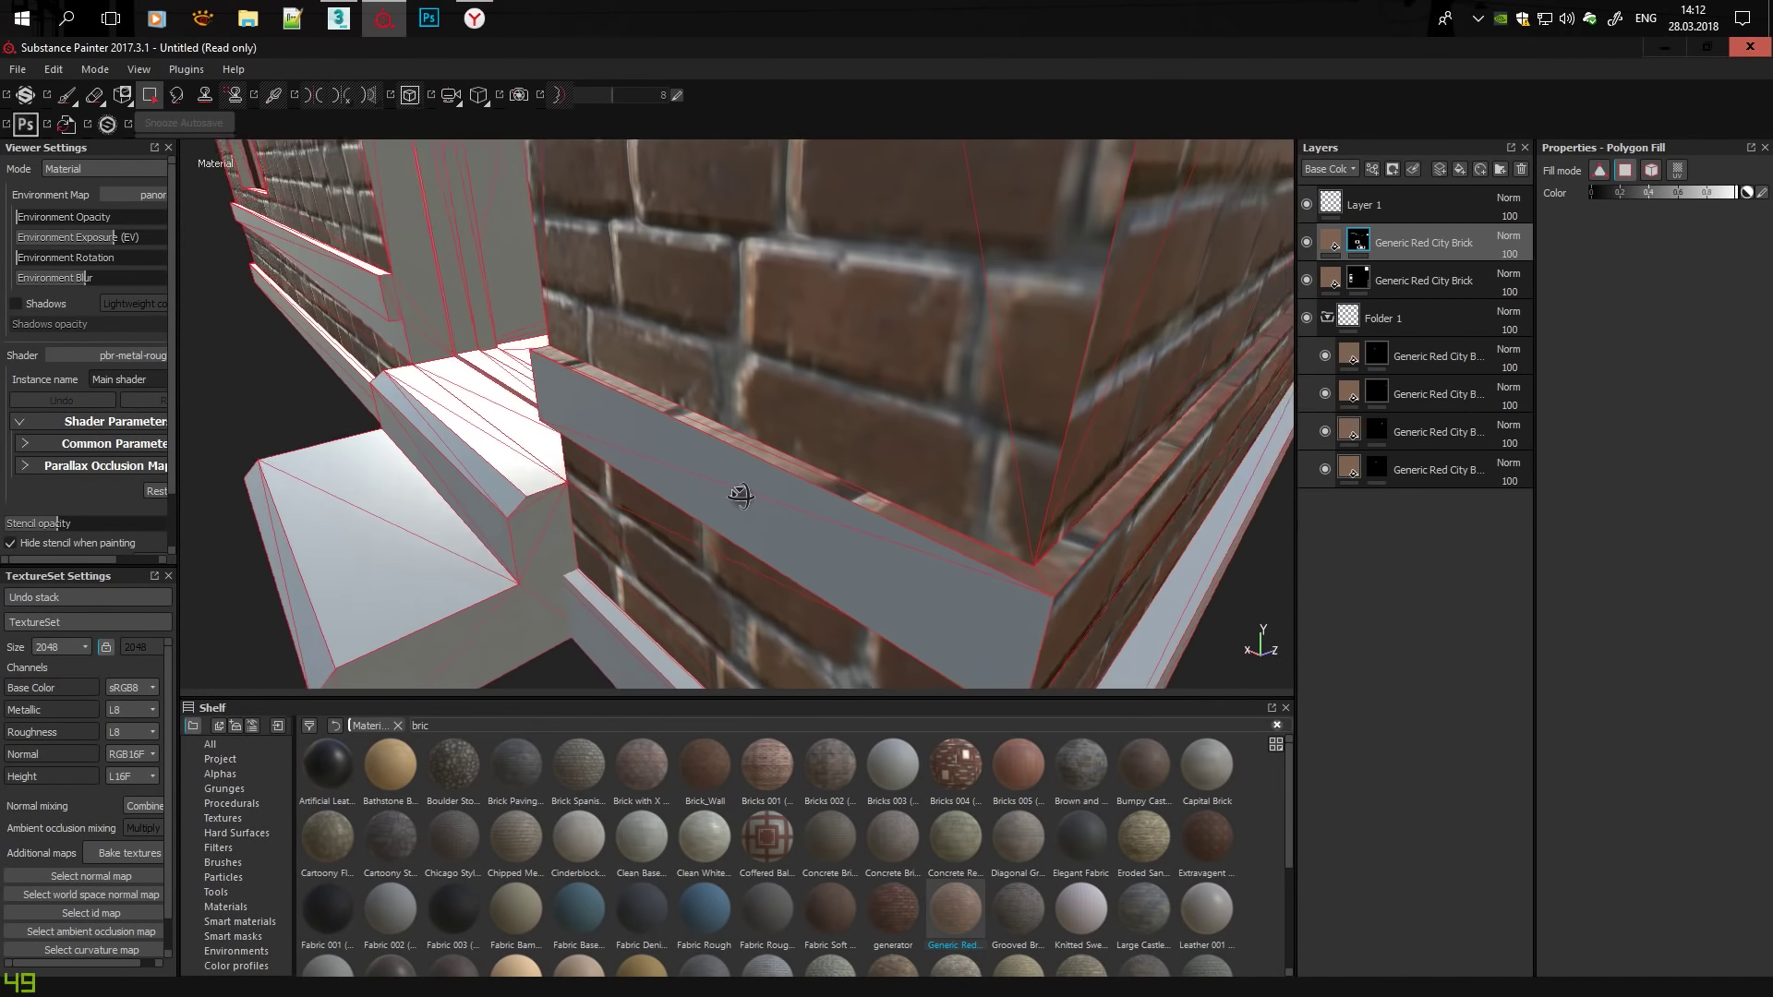
pyautogui.moveTo(761, 489)
pyautogui.keyDown('alt'); pyautogui.mouseDown()
pyautogui.moveTo(702, 591)
pyautogui.moveTo(643, 580)
pyautogui.moveTo(818, 552)
pyautogui.mouseUp(); pyautogui.keyUp('alt')
# Select the lower brick layer's mask and look up the wall to inspect it.
pyautogui.click(1426, 280)
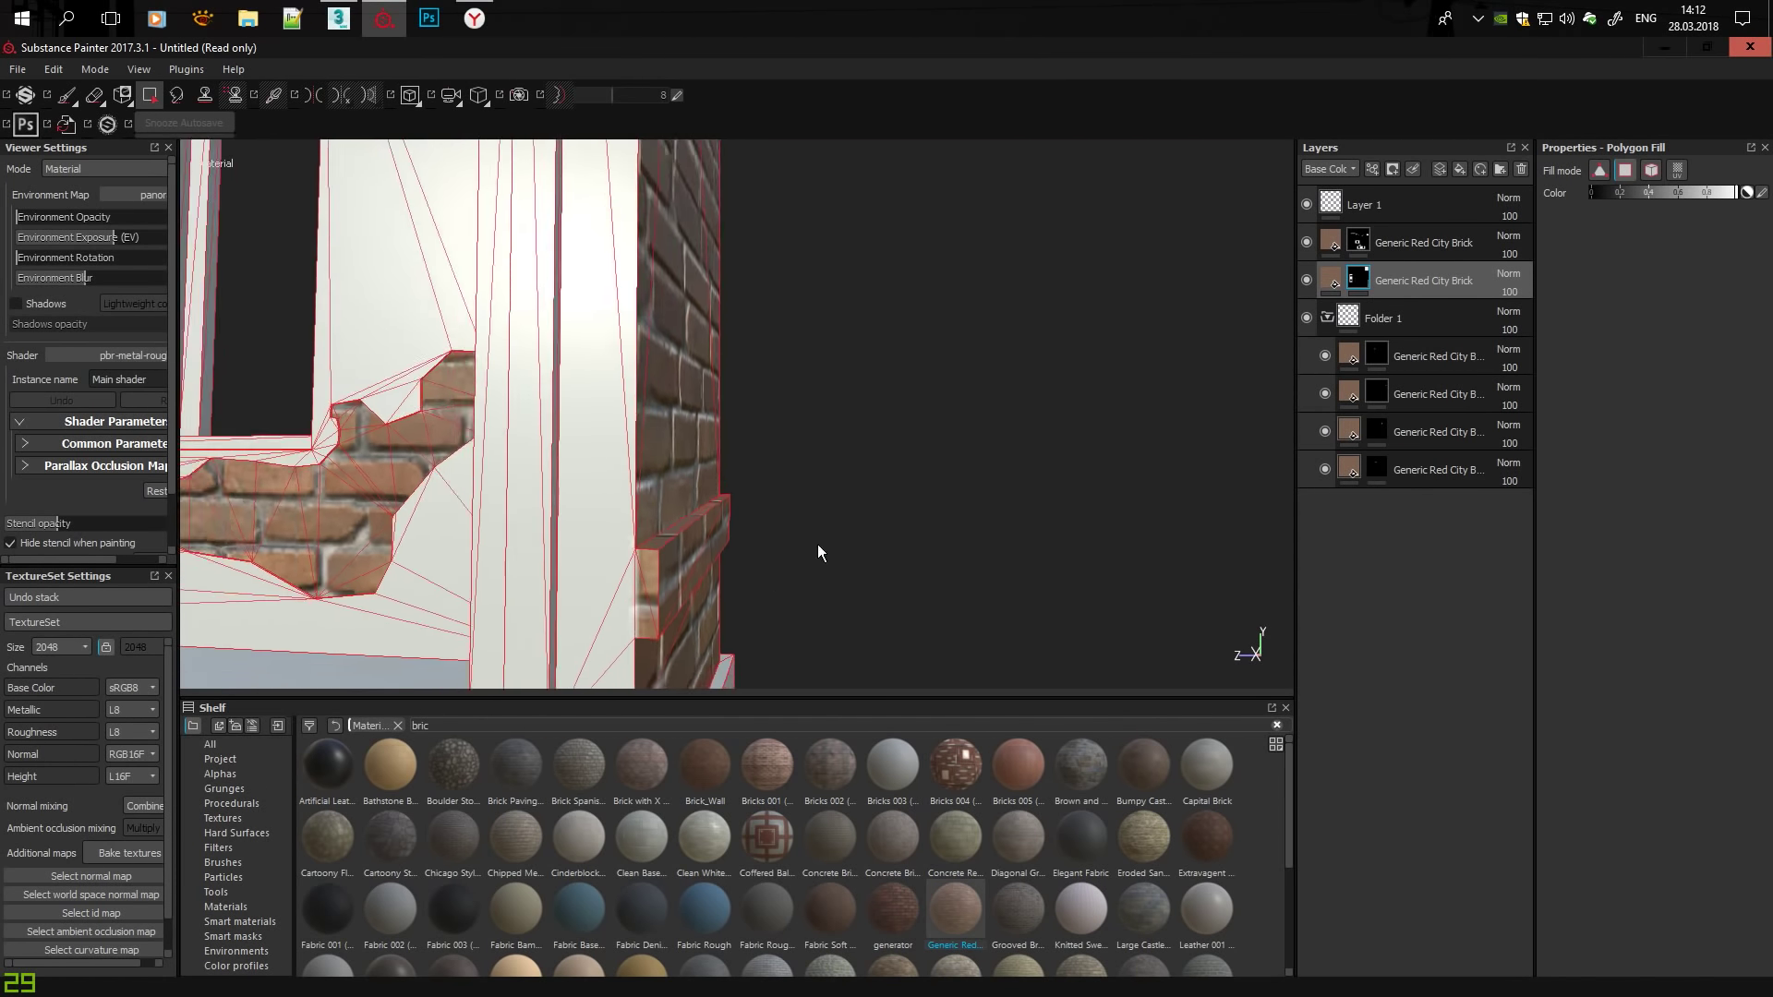
pyautogui.scroll(-5, 700, 576)
pyautogui.scroll(5, 724, 401)
pyautogui.moveTo(724, 401)
pyautogui.keyDown('alt'); pyautogui.mouseDown()
pyautogui.moveTo(874, 438)
pyautogui.moveTo(732, 483)
pyautogui.moveTo(746, 445)
pyautogui.moveTo(740, 499)
pyautogui.moveTo(469, 562)
pyautogui.moveTo(462, 481)
pyautogui.moveTo(388, 409)
pyautogui.moveTo(613, 397)
pyautogui.moveTo(546, 346)
pyautogui.moveTo(668, 270)
pyautogui.moveTo(676, 476)
pyautogui.moveTo(678, 440)
pyautogui.moveTo(447, 563)
pyautogui.mouseUp(); pyautogui.keyUp('alt')
pyautogui.scroll(3, 455, 556)
pyautogui.scroll(3, 613, 397)
pyautogui.scroll(-5, 447, 563)
pyautogui.scroll(1, 540, 347)
# Orbit in to face the window ledge and cornice beneath the roof.
pyautogui.scroll(5, 540, 347)
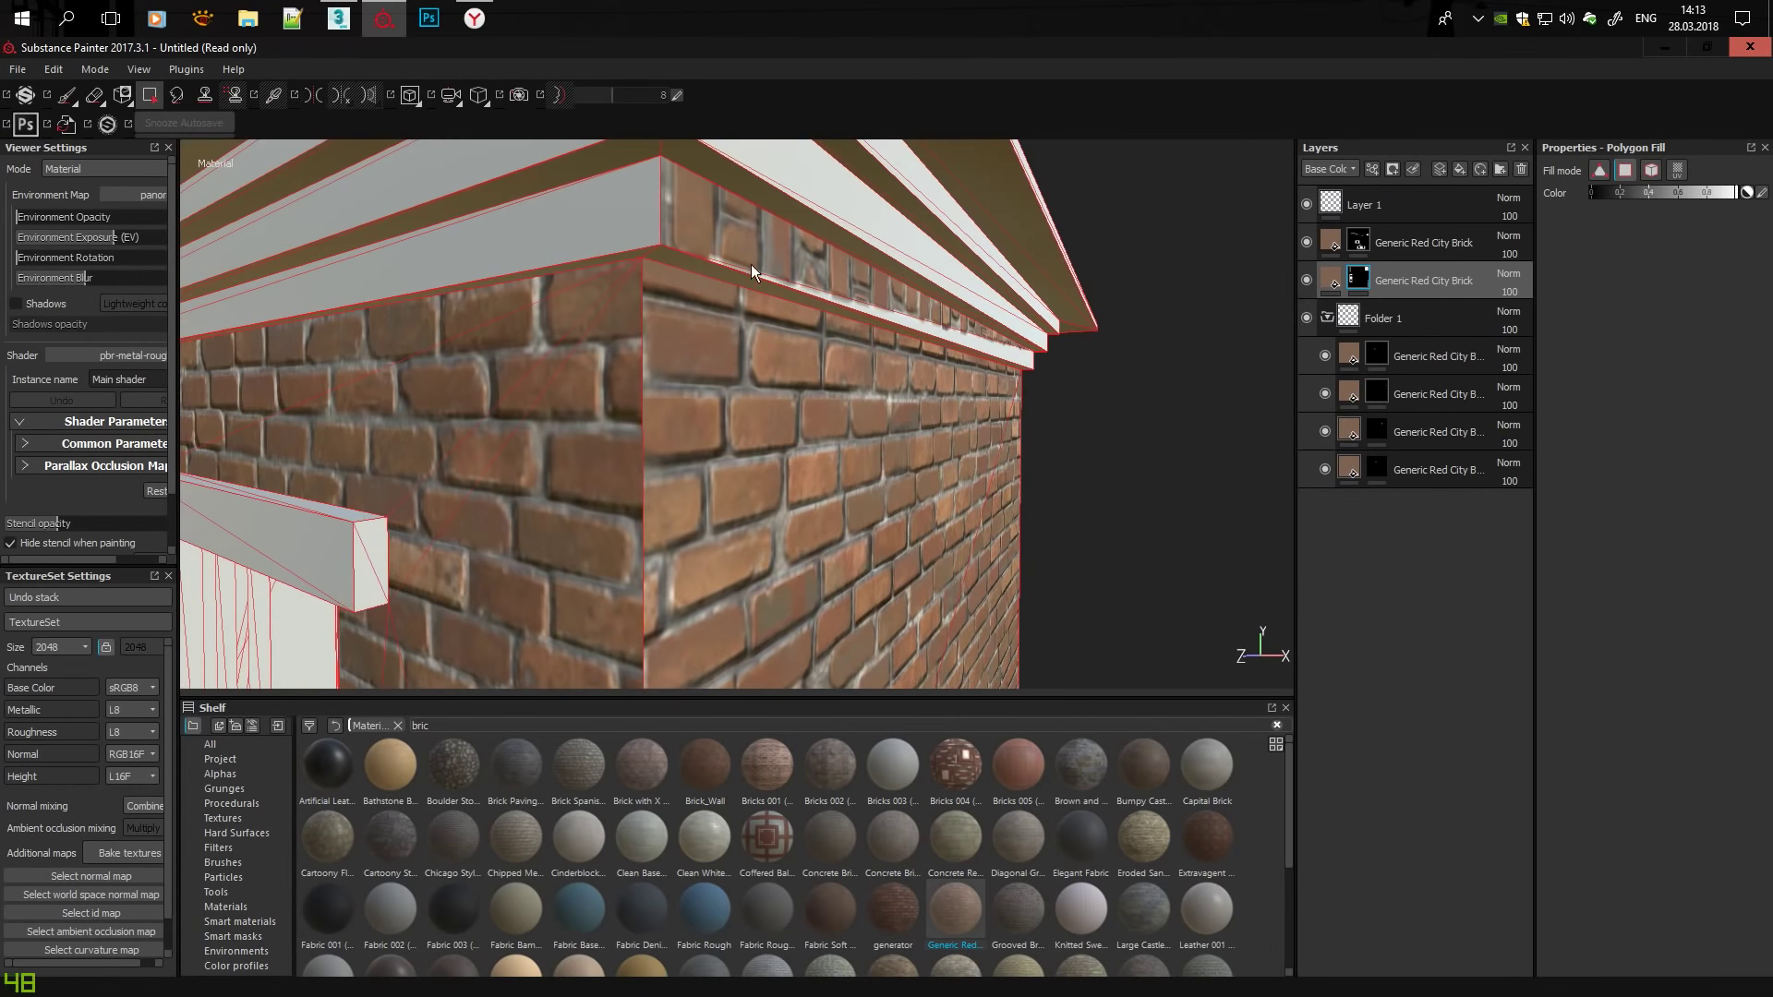
pyautogui.moveTo(751, 264)
pyautogui.keyDown('alt'); pyautogui.mouseDown()
pyautogui.moveTo(463, 263)
pyautogui.moveTo(439, 203)
pyautogui.moveTo(641, 295)
pyautogui.moveTo(970, 303)
pyautogui.moveTo(964, 263)
pyautogui.moveTo(994, 305)
pyautogui.mouseUp(); pyautogui.keyUp('alt')
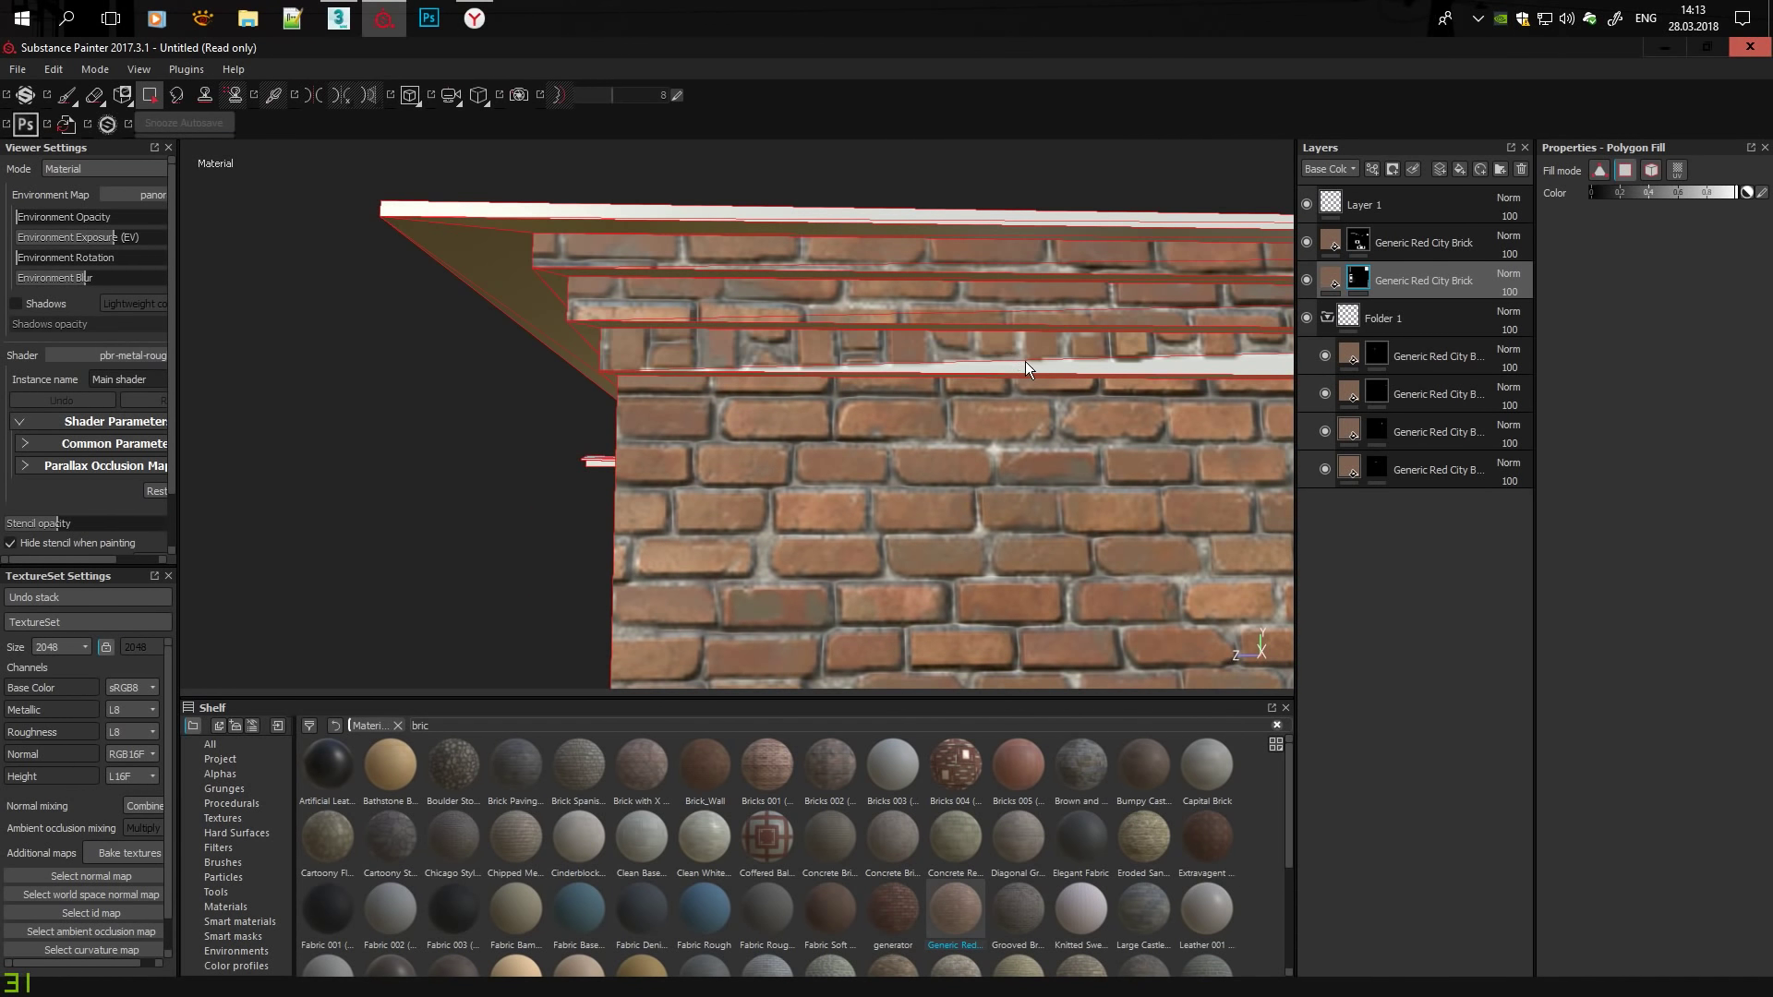
pyautogui.keyDown('alt'); pyautogui.moveTo(1025, 362); pyautogui.dragTo(919, 317); pyautogui.keyUp('alt')
pyautogui.scroll(-5, 919, 317)
pyautogui.scroll(5, 812, 392)
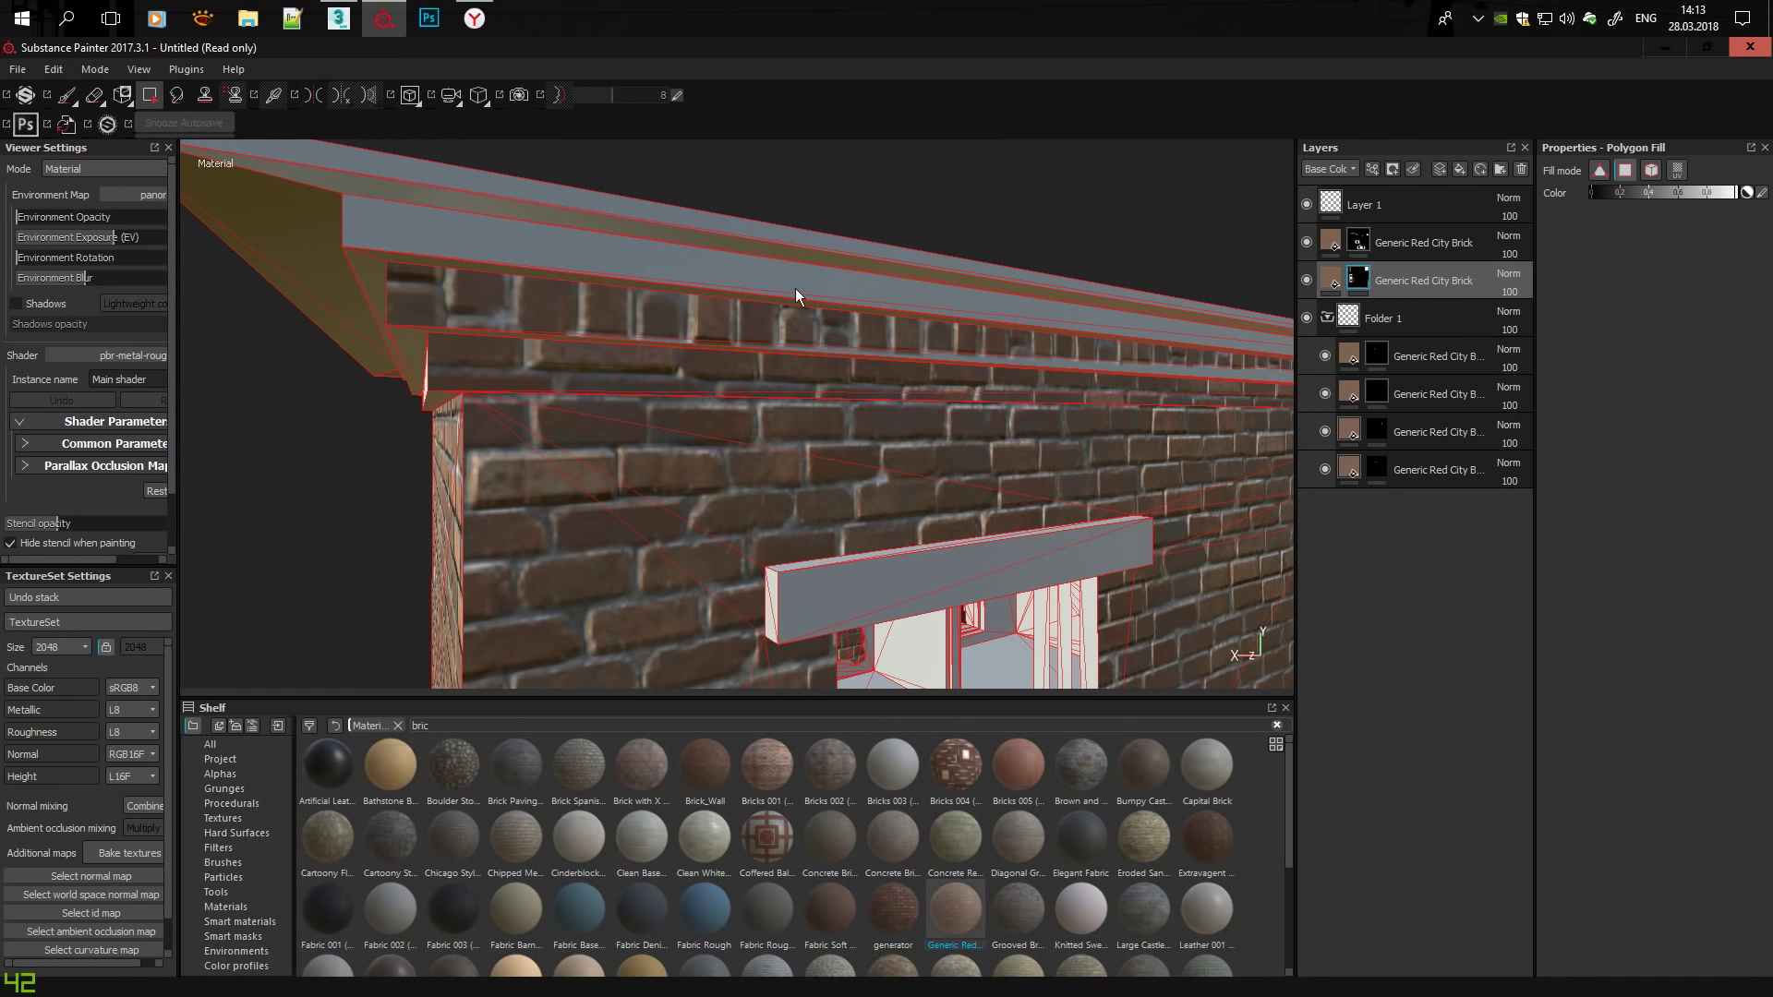
pyautogui.keyDown('alt'); pyautogui.moveTo(796, 288); pyautogui.dragTo(841, 333); pyautogui.keyUp('alt')
pyautogui.scroll(-5, 884, 383)
pyautogui.scroll(6, 885, 382)
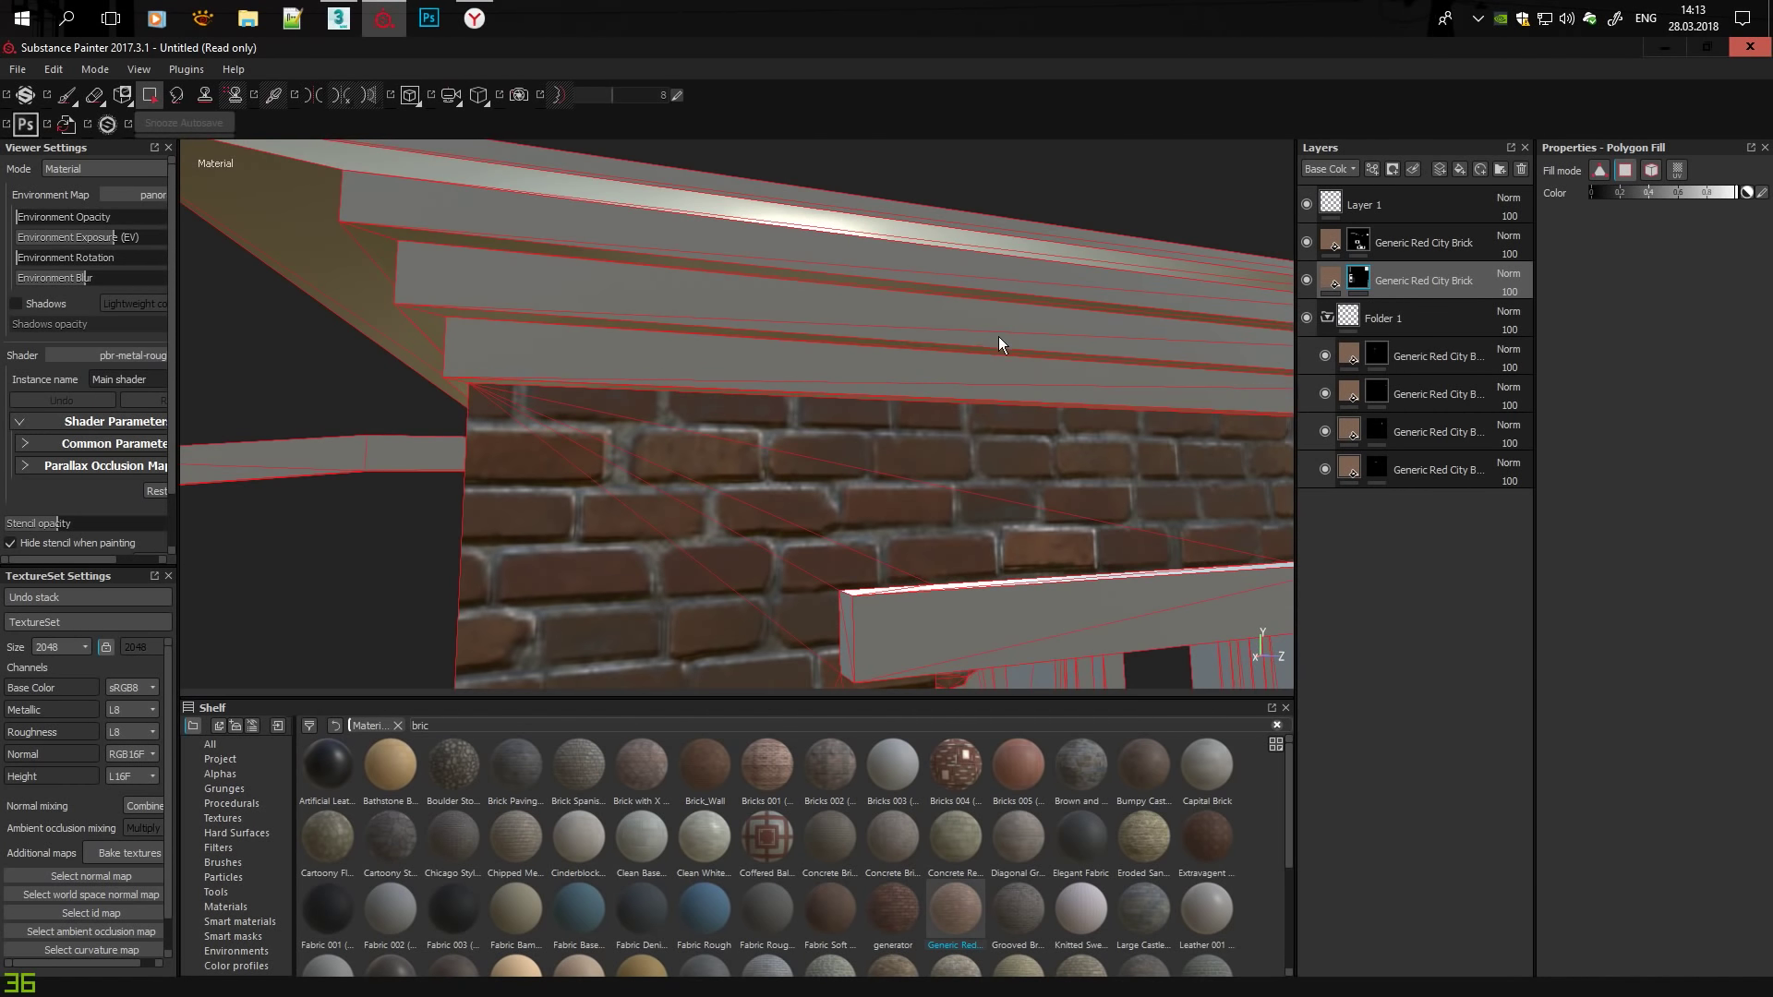
# Polygon-fill the cornice trim faces with brick and look under the eaves.
pyautogui.moveTo(999, 336); pyautogui.dragTo(979, 222)
pyautogui.keyDown('alt'); pyautogui.moveTo(979, 222); pyautogui.dragTo(923, 369); pyautogui.keyUp('alt')
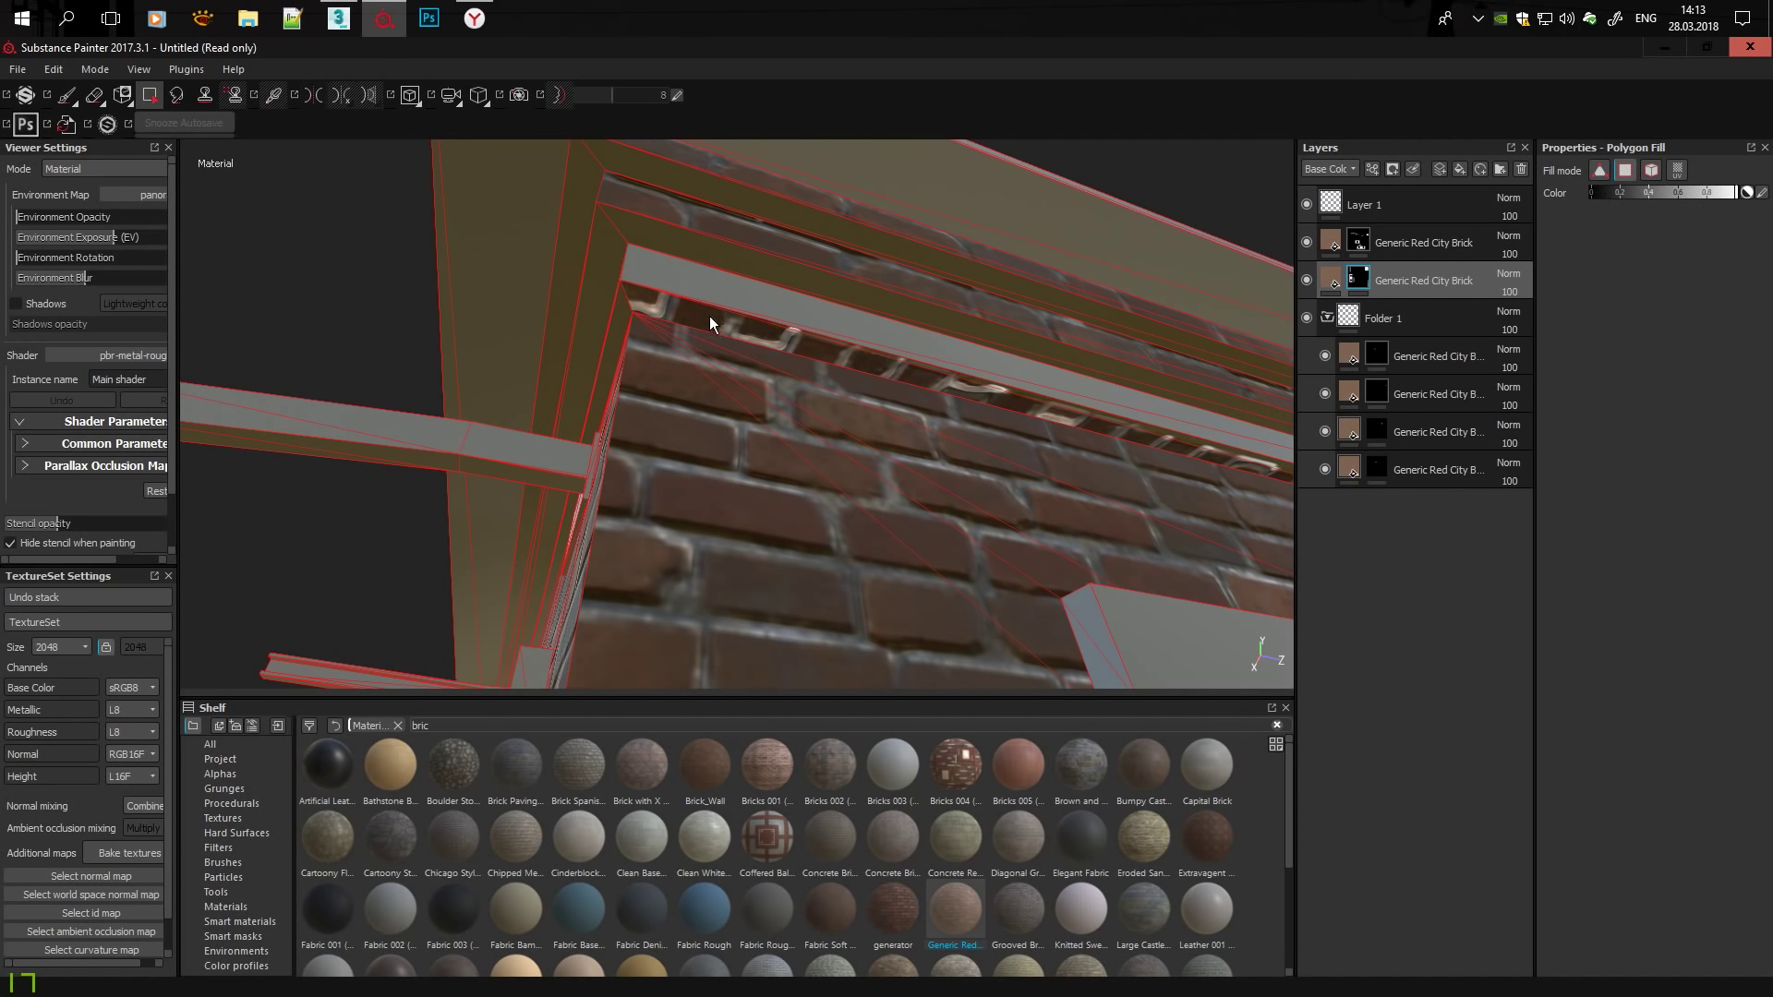
pyautogui.keyDown('alt'); pyautogui.moveTo(709, 316); pyautogui.dragTo(879, 294); pyautogui.keyUp('alt')
pyautogui.scroll(3, 879, 294)
pyautogui.keyDown('alt'); pyautogui.moveTo(990, 393); pyautogui.dragTo(982, 314); pyautogui.keyUp('alt')
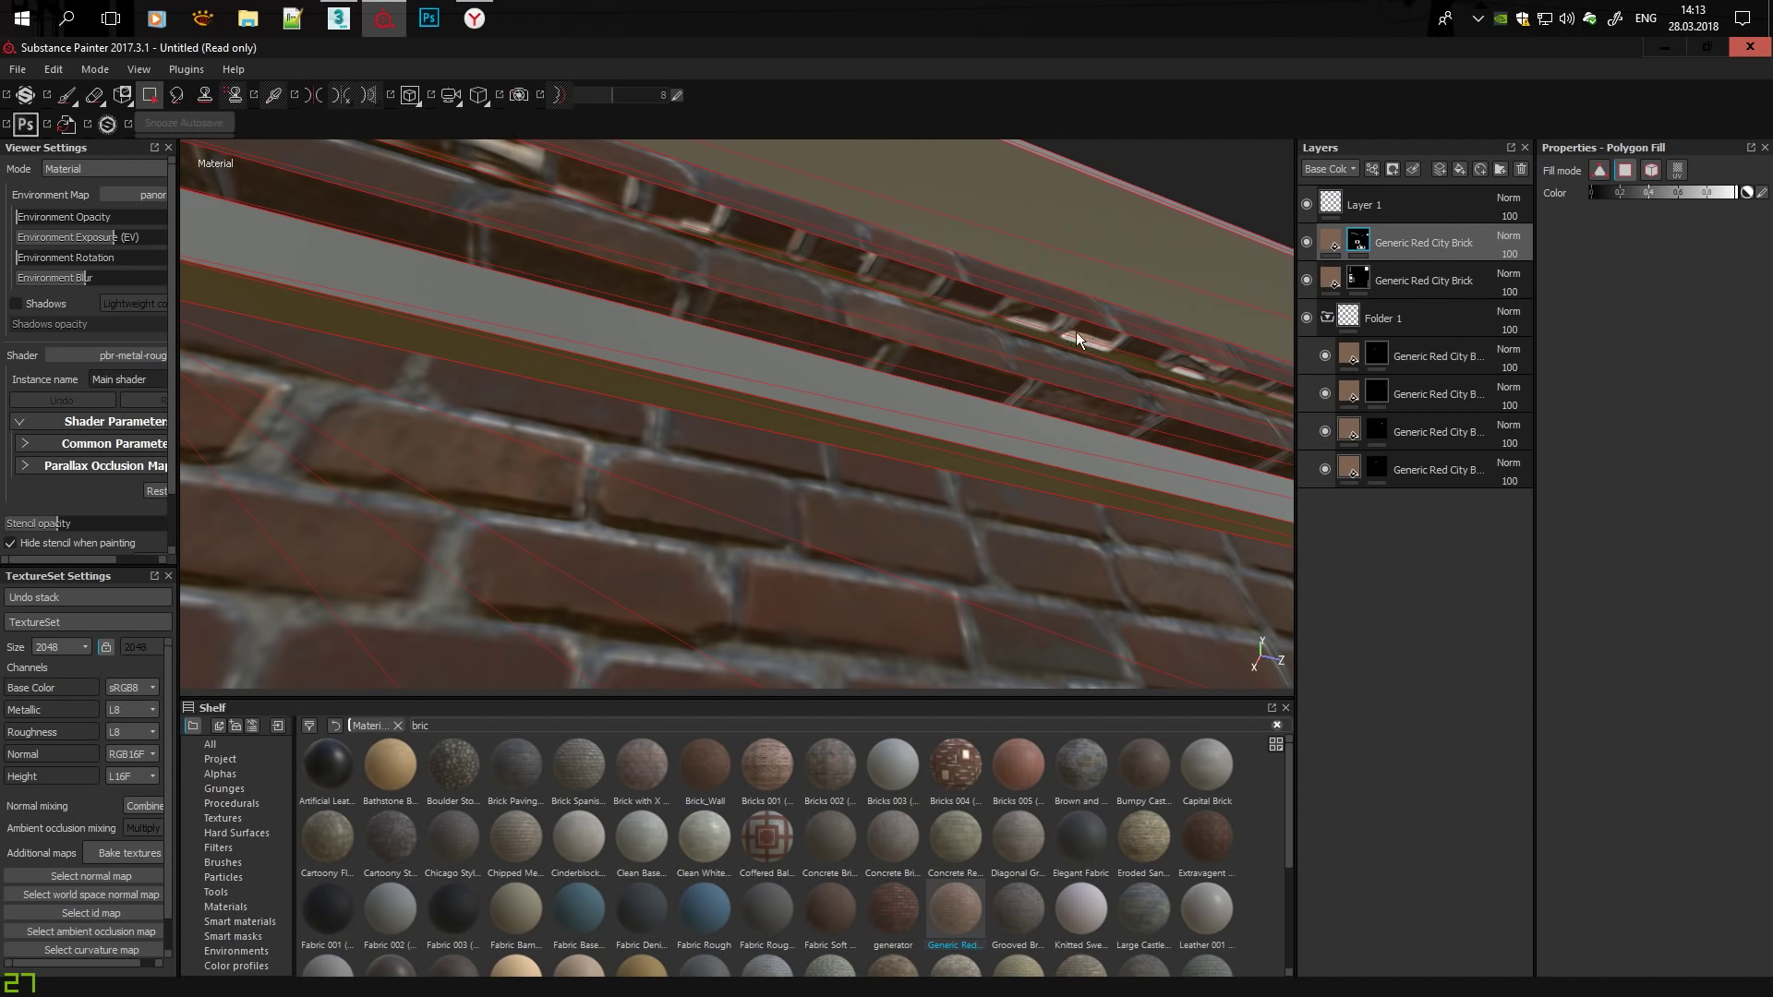
pyautogui.moveTo(1011, 420)
pyautogui.keyDown('alt'); pyautogui.mouseDown()
pyautogui.moveTo(1016, 447)
pyautogui.moveTo(993, 470)
pyautogui.moveTo(497, 302)
pyautogui.moveTo(534, 378)
pyautogui.moveTo(640, 362)
pyautogui.moveTo(624, 279)
pyautogui.mouseUp(); pyautogui.keyUp('alt')
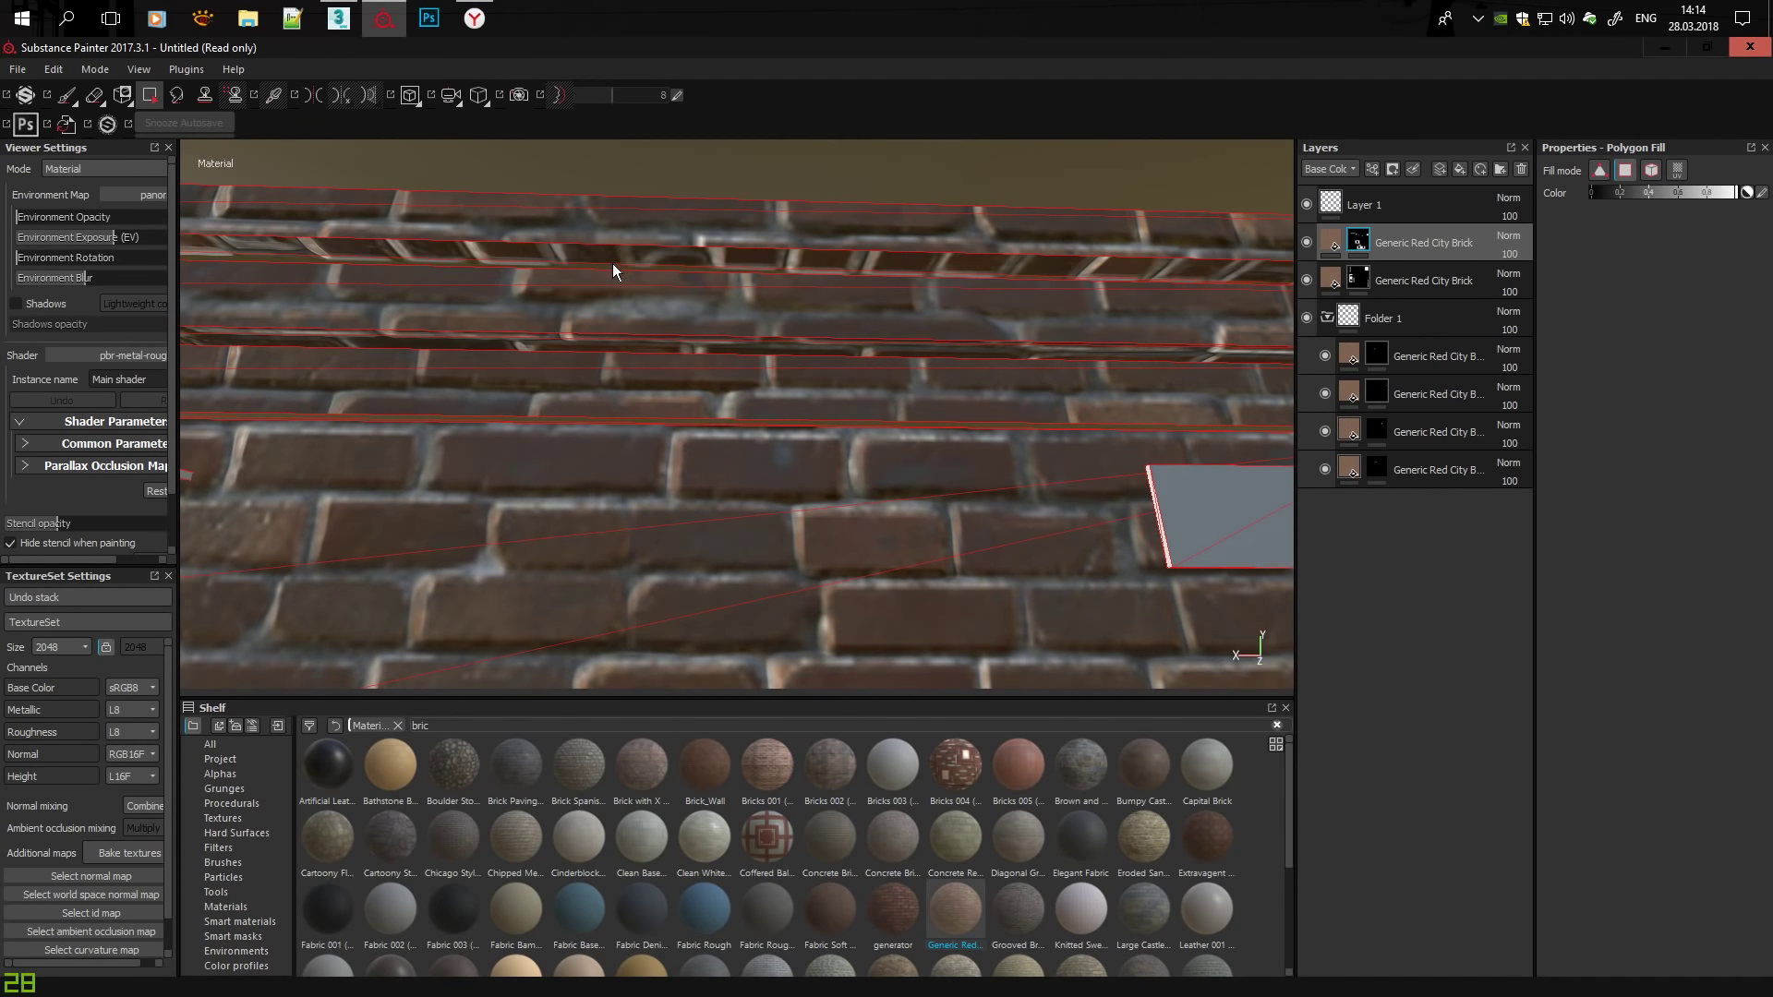
# Switch between the lower and upper brick masks while inspecting the wall under the trim.
pyautogui.click(1425, 280)
pyautogui.moveTo(1283, 286)
pyautogui.keyDown('alt'); pyautogui.mouseDown()
pyautogui.moveTo(805, 326)
pyautogui.moveTo(888, 319)
pyautogui.moveTo(641, 374)
pyautogui.moveTo(618, 295)
pyautogui.moveTo(961, 395)
pyautogui.moveTo(928, 404)
pyautogui.moveTo(493, 280)
pyautogui.moveTo(639, 362)
pyautogui.moveTo(711, 301)
pyautogui.mouseUp(); pyautogui.keyUp('alt')
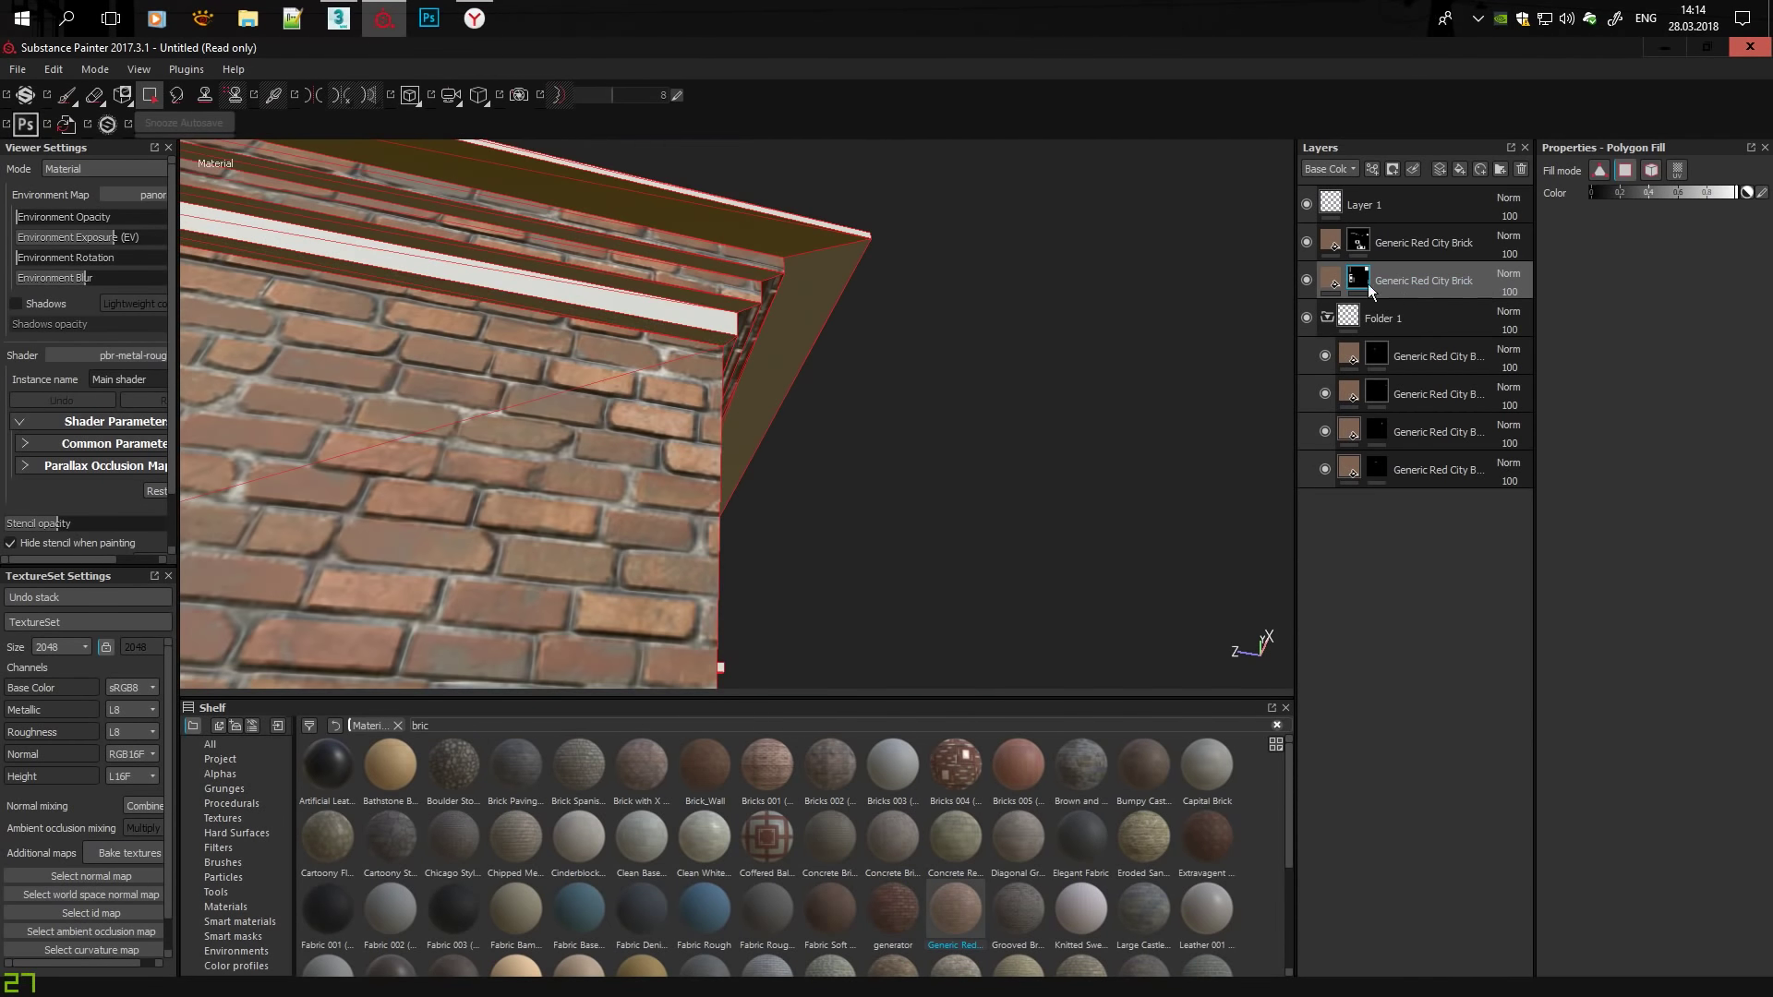
pyautogui.click(1424, 242)
pyautogui.keyDown('alt'); pyautogui.moveTo(923, 305); pyautogui.dragTo(701, 243); pyautogui.keyUp('alt')
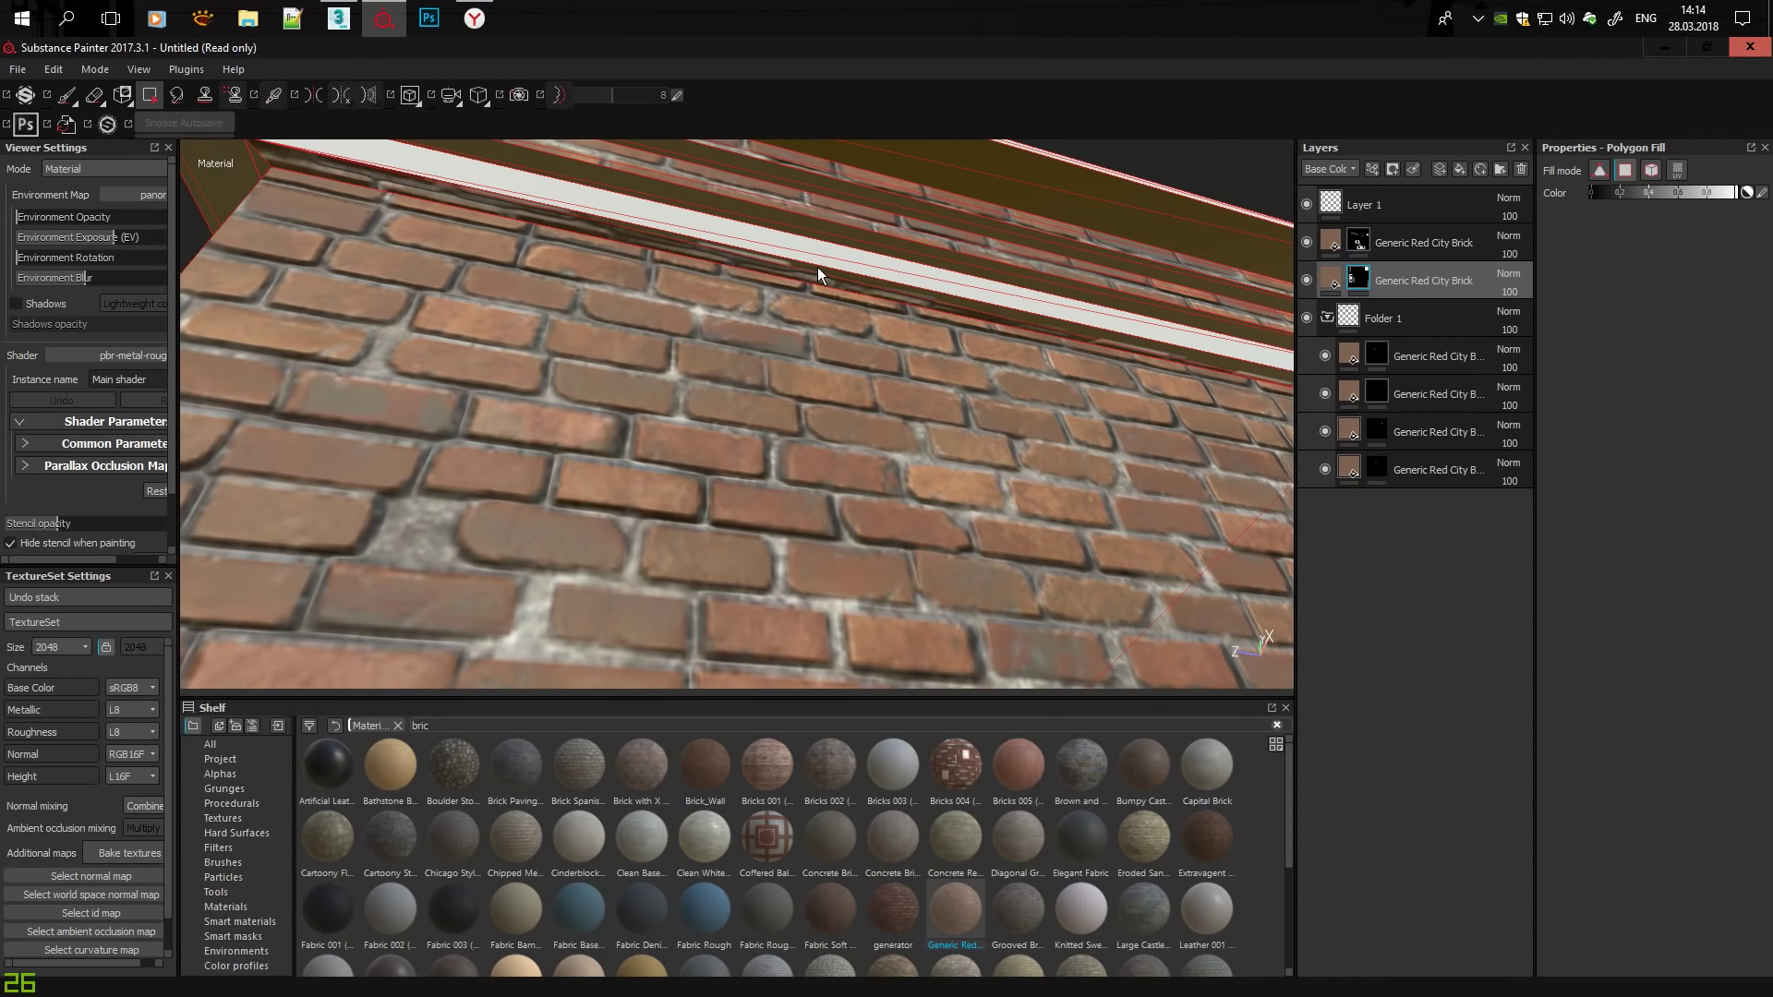
pyautogui.click(1424, 242)
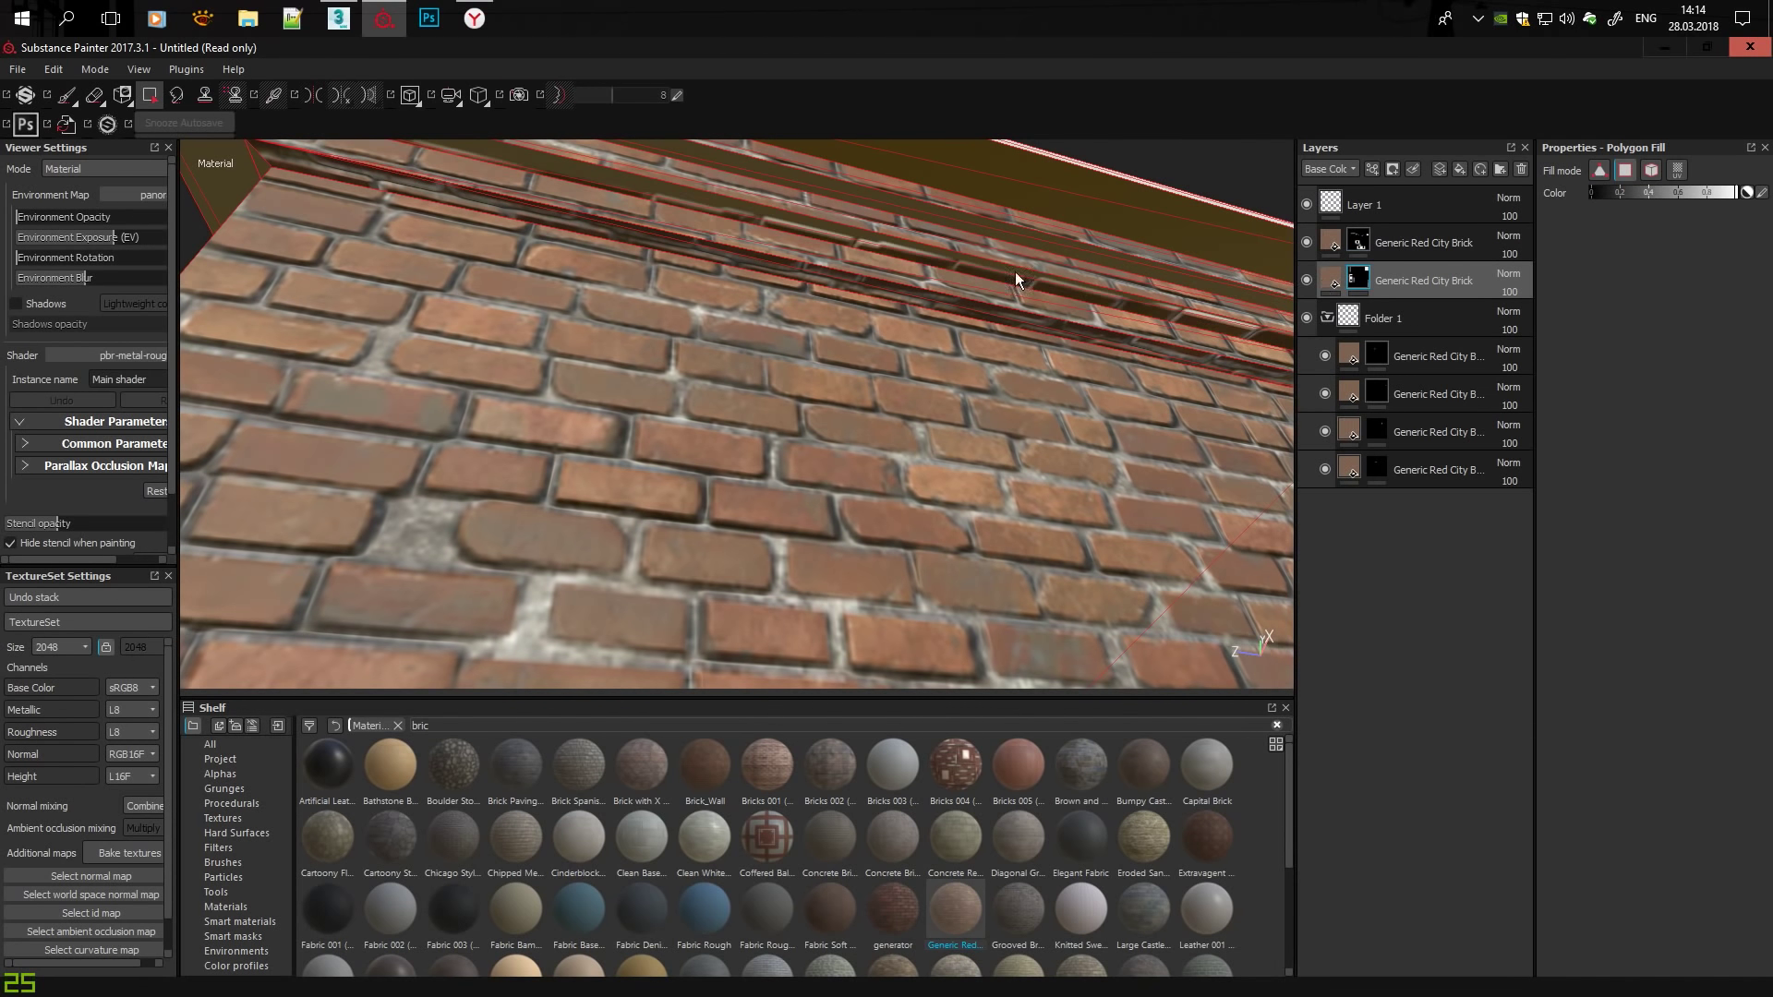
pyautogui.moveTo(1021, 231)
pyautogui.keyDown('alt'); pyautogui.mouseDown()
pyautogui.moveTo(874, 292)
pyautogui.moveTo(1002, 268)
pyautogui.moveTo(1017, 253)
pyautogui.moveTo(1000, 235)
pyautogui.moveTo(985, 346)
pyautogui.moveTo(699, 302)
pyautogui.moveTo(934, 353)
pyautogui.moveTo(865, 369)
pyautogui.moveTo(1034, 410)
pyautogui.mouseUp(); pyautogui.keyUp('alt')
pyautogui.scroll(-5, 984, 345)
# Save the textured house project under the name kpp.
pyautogui.hotkey('ctrl', 's')
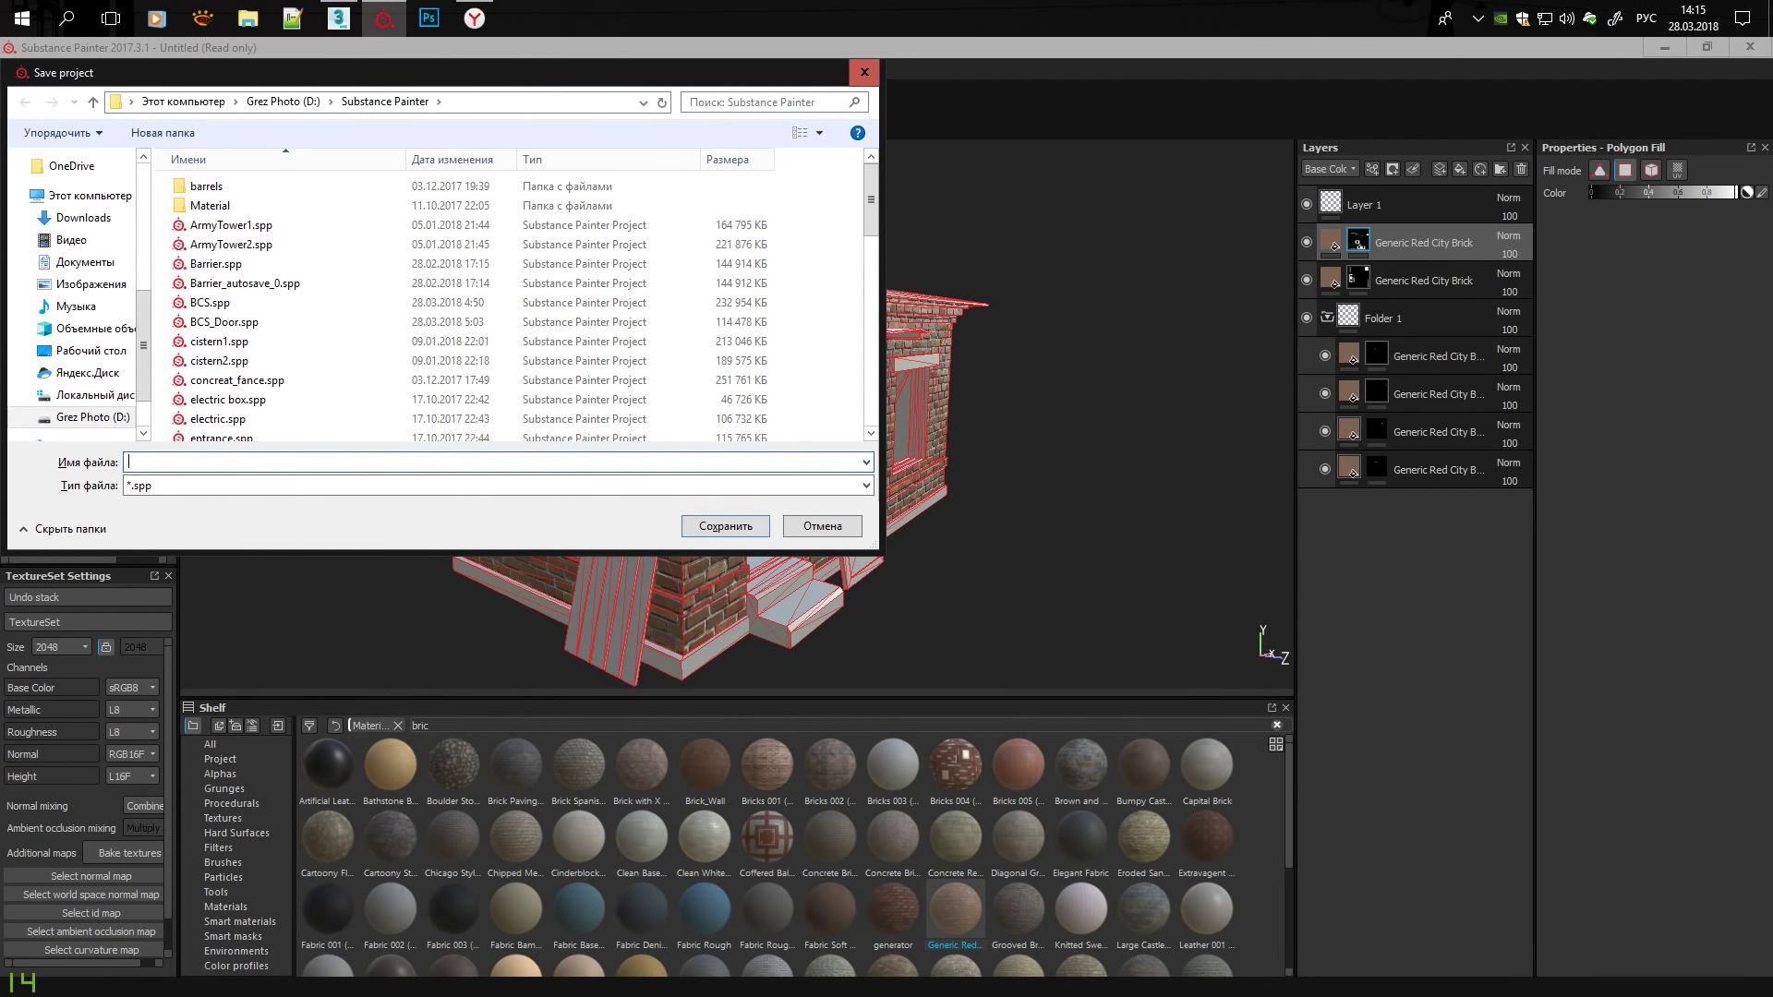
pyautogui.click(707, 528)
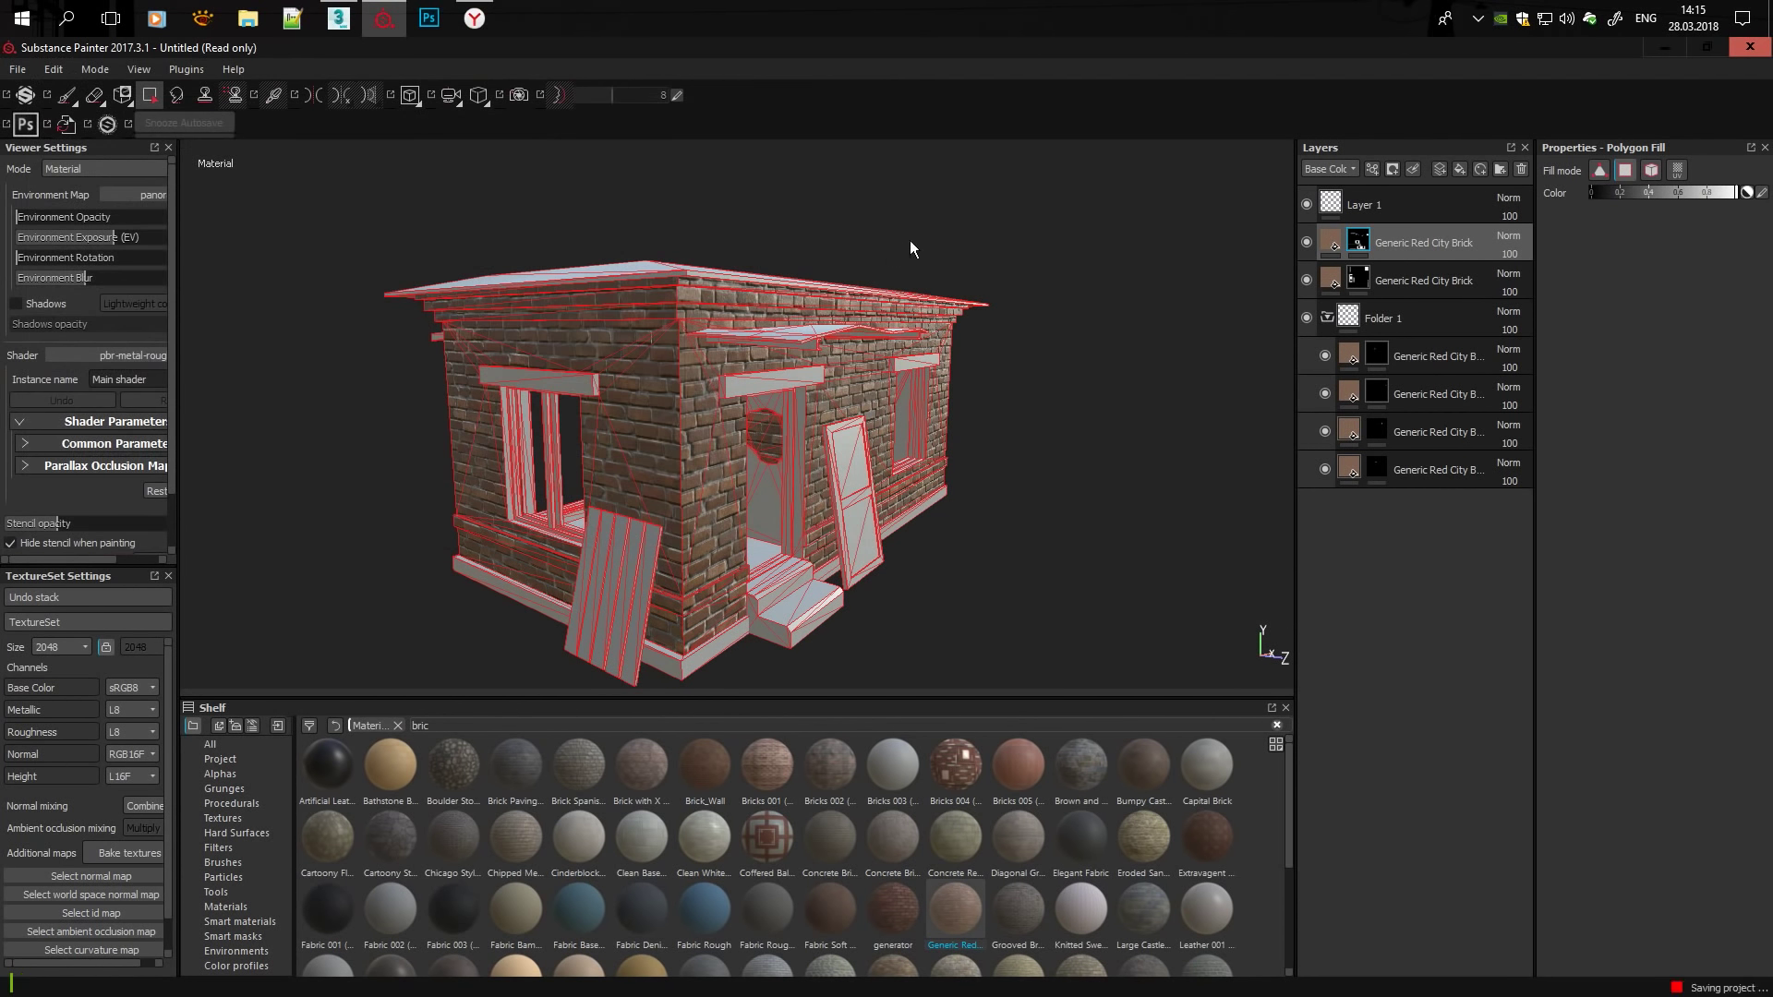
pyautogui.scroll(5, 817, 275)
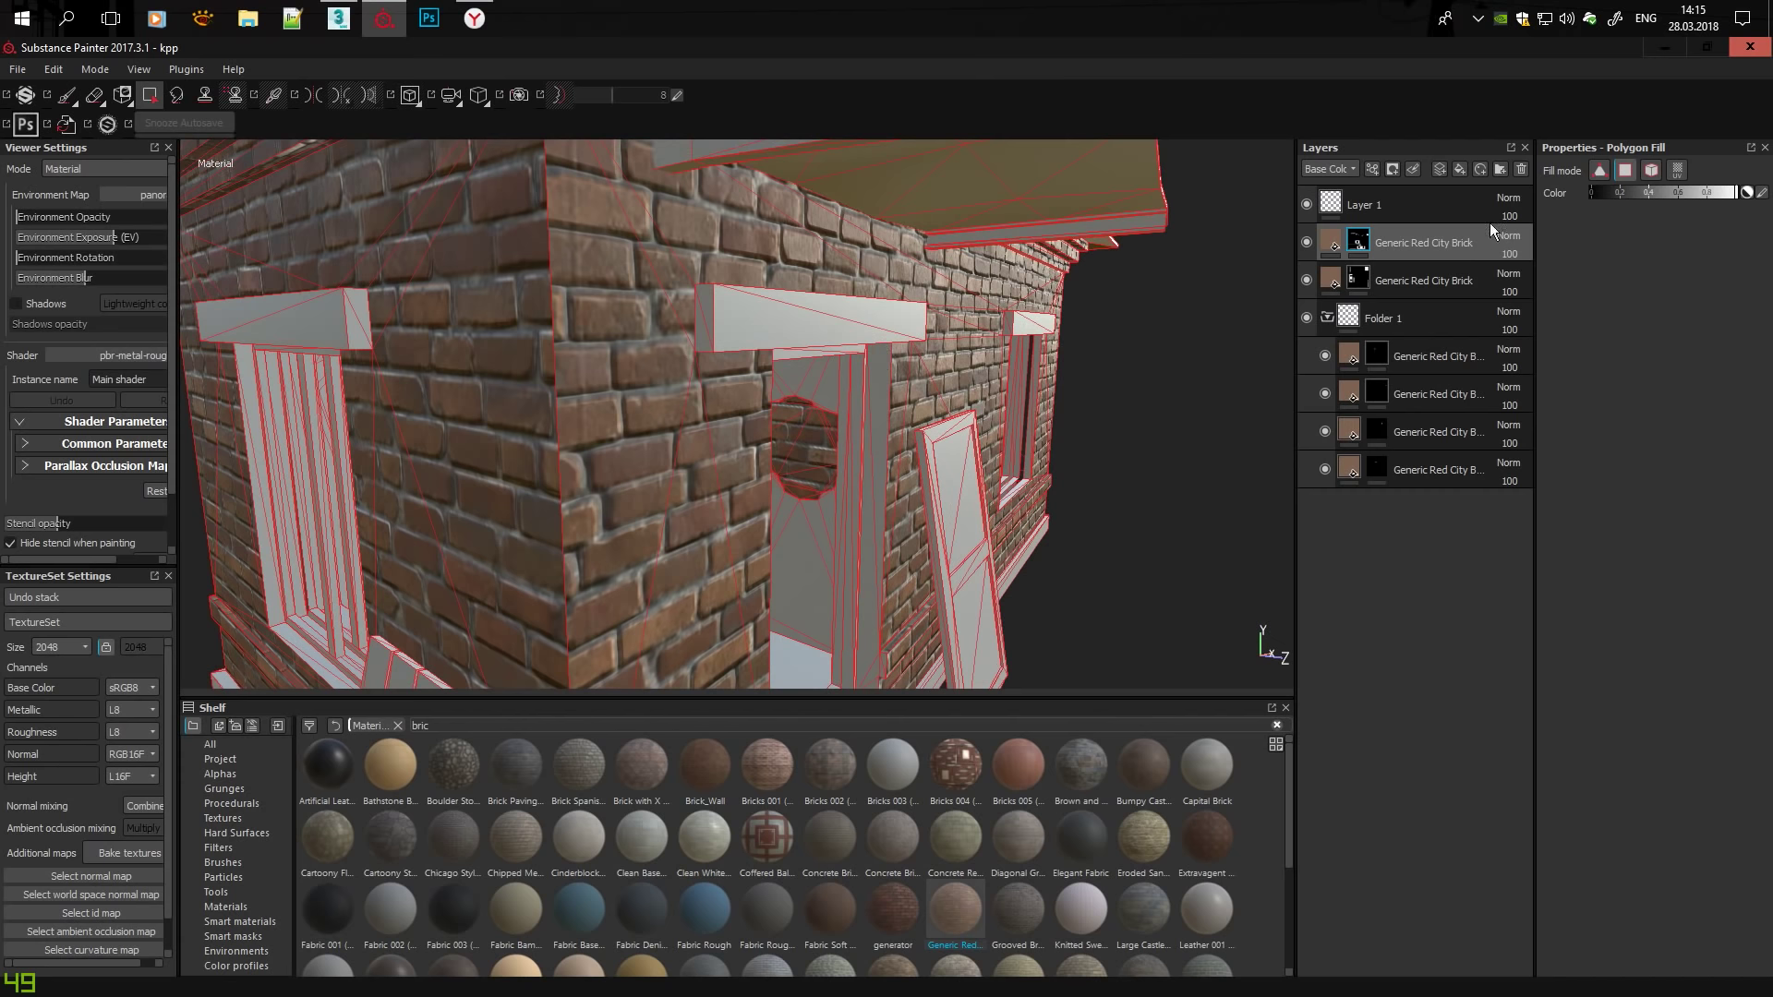
pyautogui.scroll(-5, 739, 415)
pyautogui.scroll(5, 738, 416)
pyautogui.scroll(3, 739, 415)
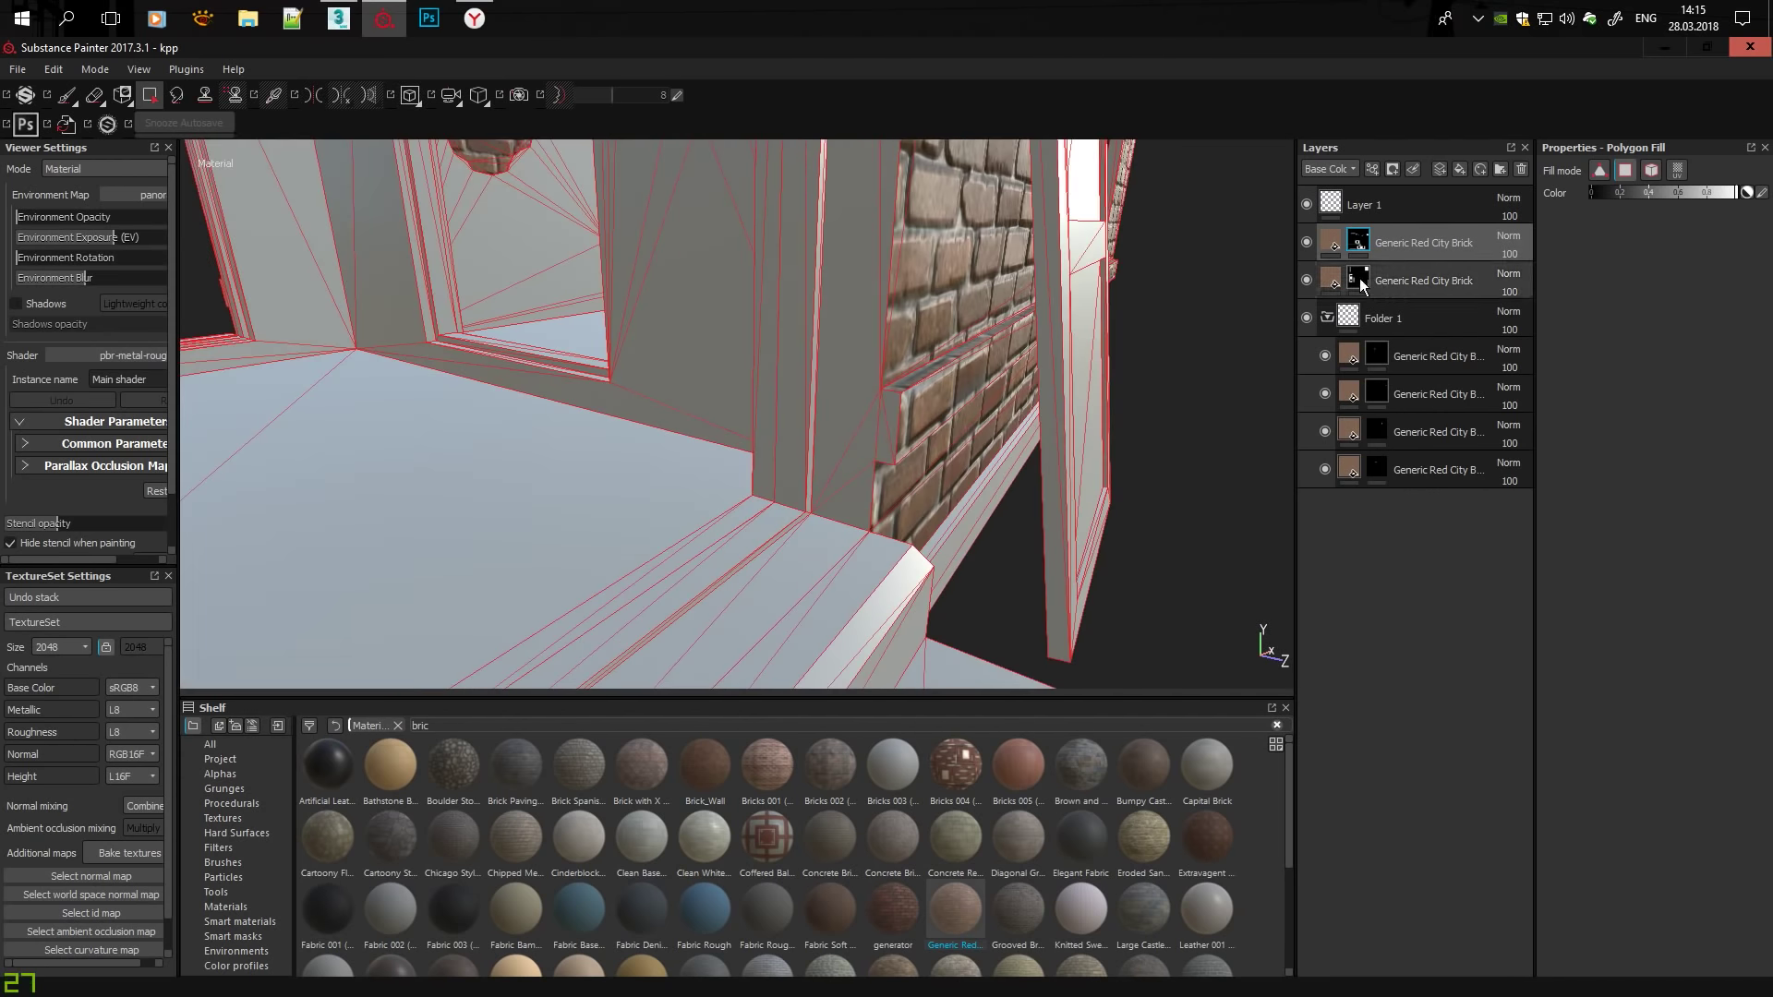
# Orbit around the house to review the window recess, door wall and corner steps.
pyautogui.moveTo(844, 403)
pyautogui.keyDown('alt'); pyautogui.mouseDown()
pyautogui.moveTo(794, 562)
pyautogui.moveTo(502, 547)
pyautogui.moveTo(589, 511)
pyautogui.mouseUp(); pyautogui.keyUp('alt')
pyautogui.keyDown('alt'); pyautogui.moveTo(607, 602); pyautogui.dragTo(635, 514); pyautogui.keyUp('alt')
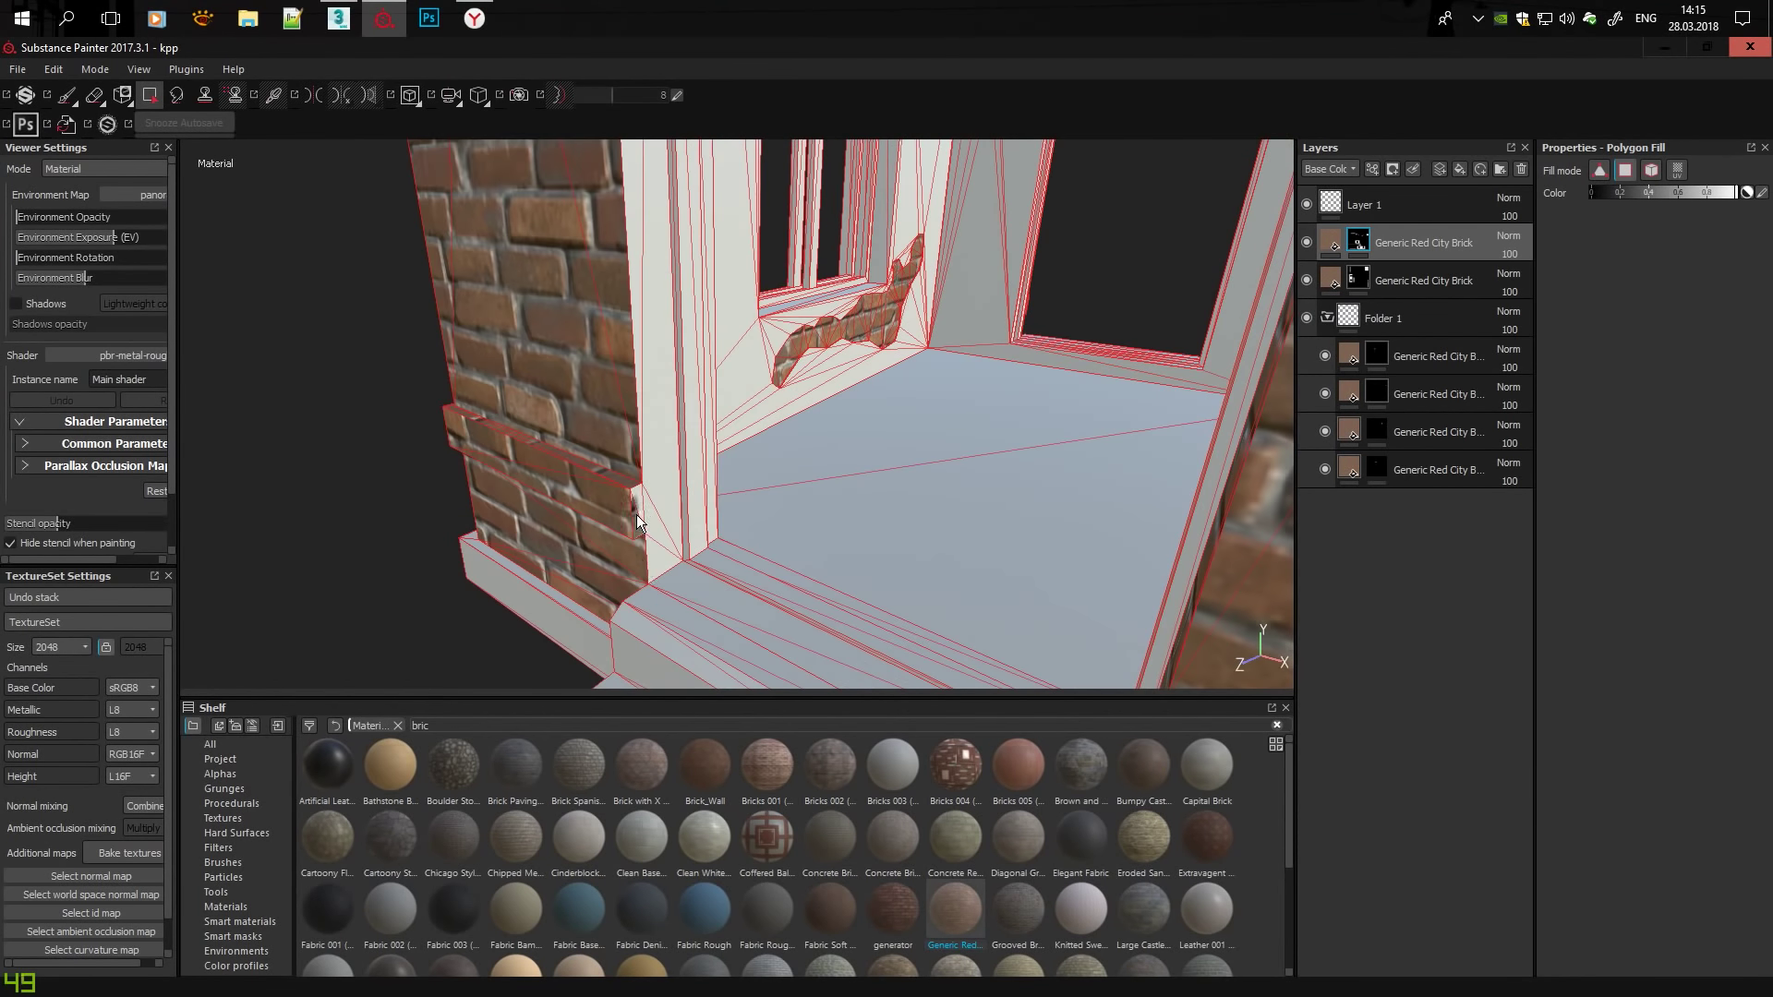
pyautogui.keyDown('alt'); pyautogui.moveTo(637, 356); pyautogui.dragTo(467, 451); pyautogui.keyUp('alt')
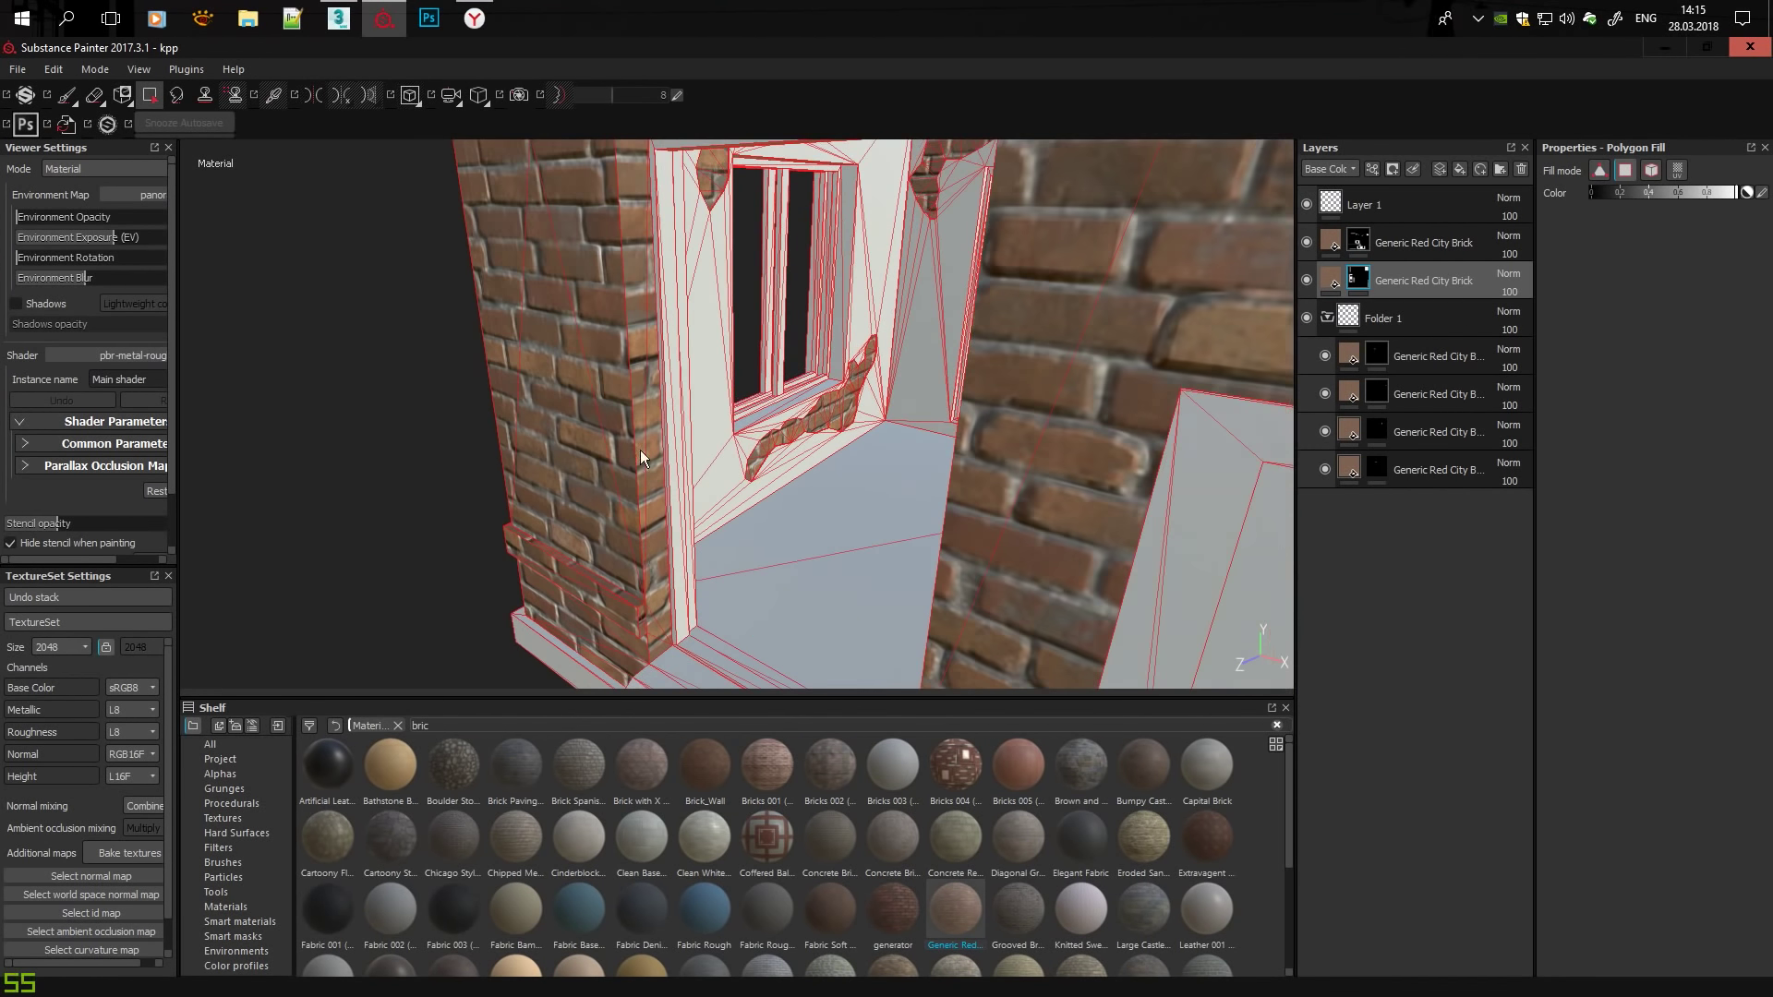
pyautogui.moveTo(467, 450)
pyautogui.keyDown('alt'); pyautogui.mouseDown(button='right')
pyautogui.moveTo(1029, 466)
pyautogui.moveTo(984, 453)
pyautogui.mouseUp(button='right'); pyautogui.keyUp('alt')
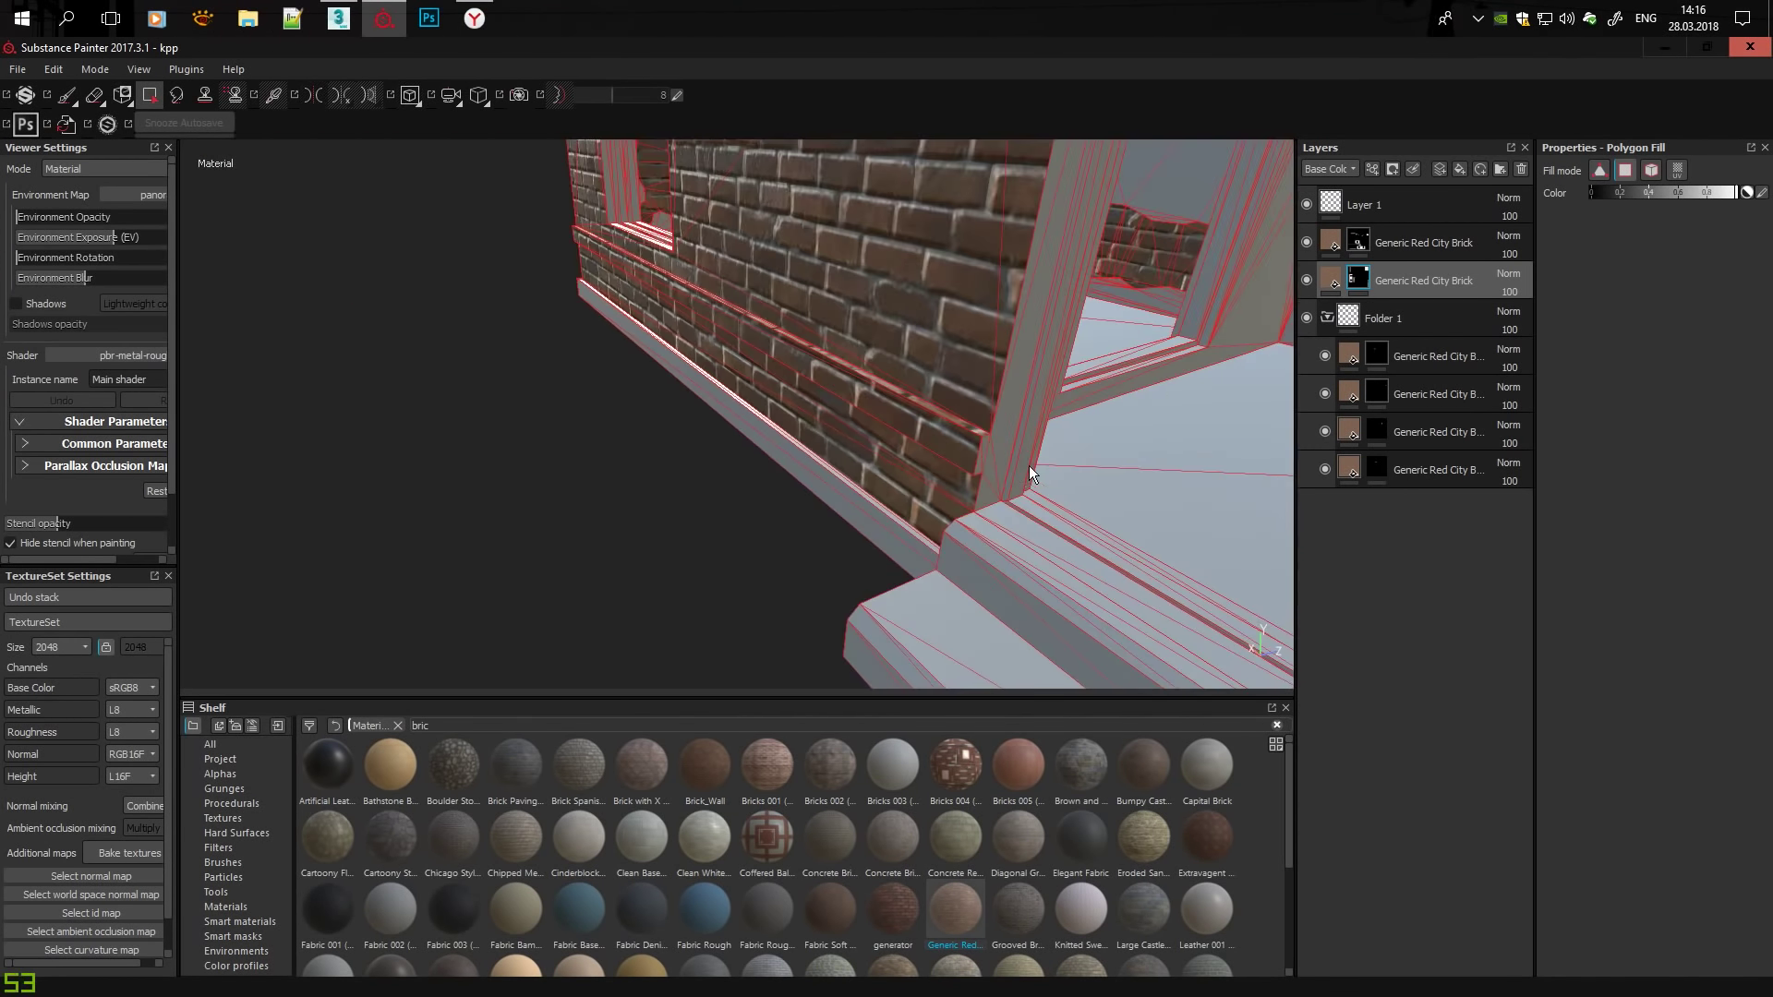
pyautogui.moveTo(990, 466)
pyautogui.keyDown('alt'); pyautogui.mouseDown()
pyautogui.moveTo(984, 503)
pyautogui.moveTo(935, 397)
pyautogui.moveTo(879, 424)
pyautogui.mouseUp(); pyautogui.keyUp('alt')
pyautogui.keyDown('alt'); pyautogui.moveTo(926, 525); pyautogui.dragTo(874, 532); pyautogui.keyUp('alt')
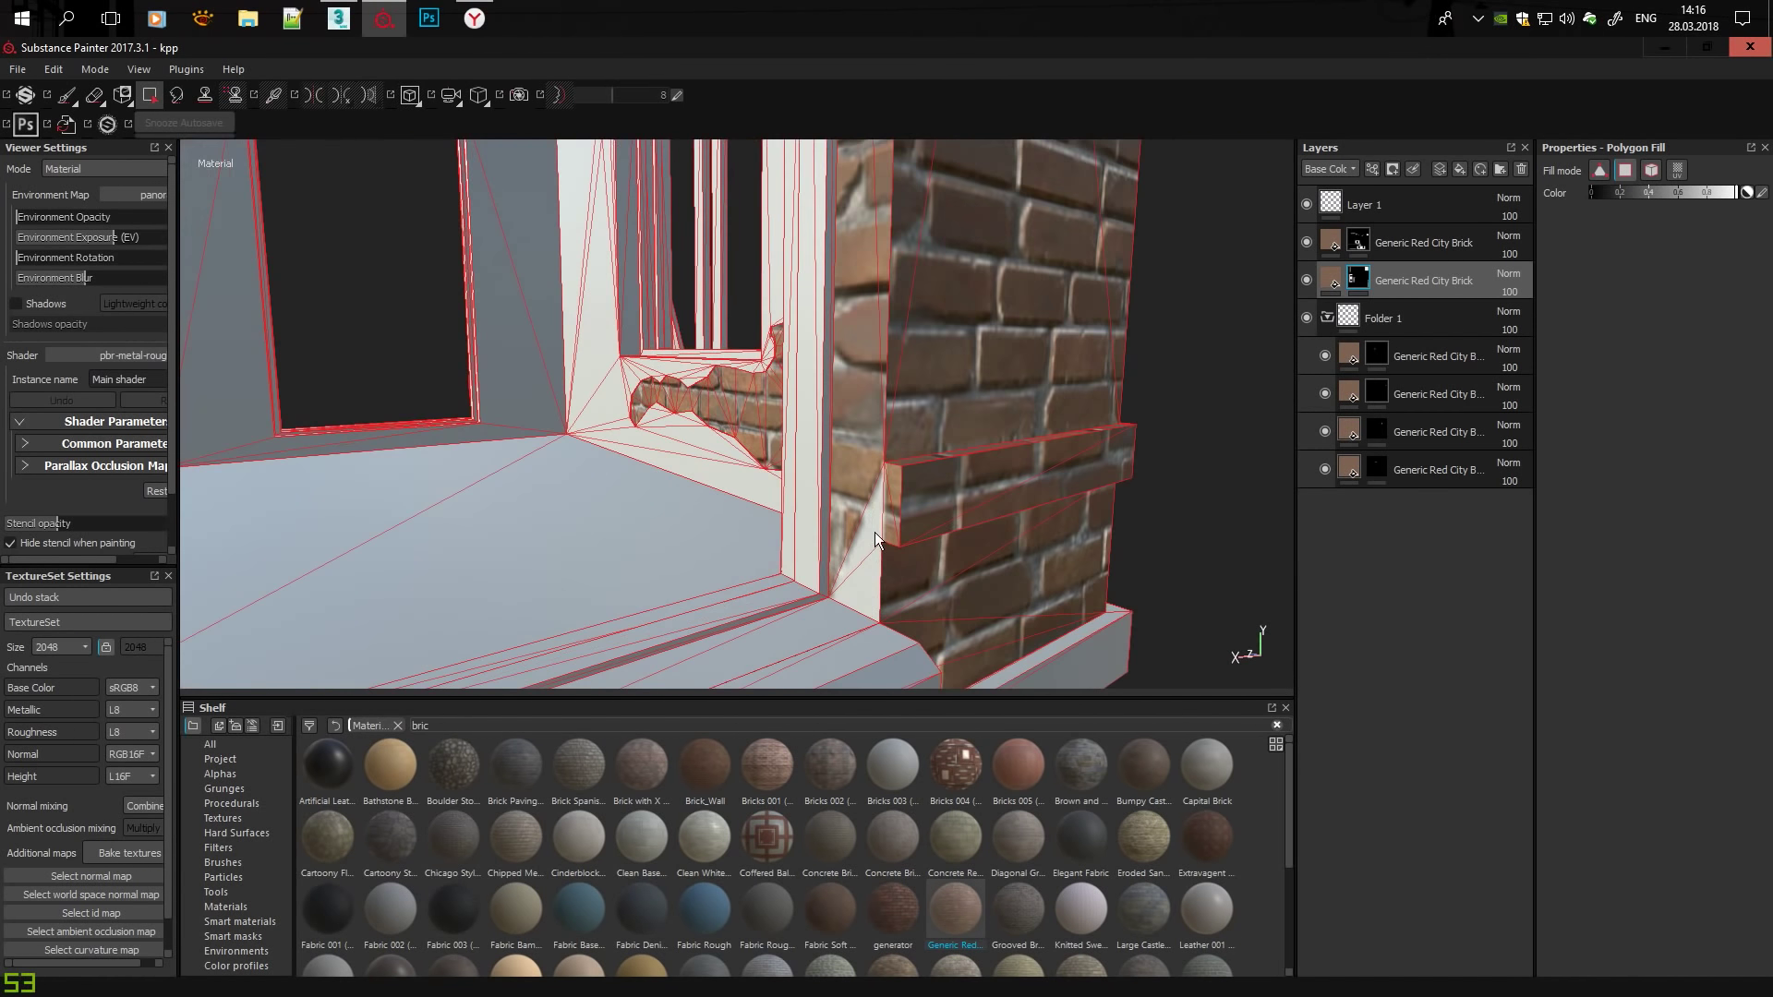
pyautogui.keyDown('alt'); pyautogui.moveTo(874, 532); pyautogui.dragTo(1081, 432, button='right'); pyautogui.keyUp('alt')
pyautogui.keyDown('alt'); pyautogui.moveTo(1081, 432); pyautogui.dragTo(685, 529); pyautogui.keyUp('alt')
pyautogui.moveTo(685, 528)
pyautogui.keyDown('alt'); pyautogui.mouseDown(button='right')
pyautogui.moveTo(614, 336)
pyautogui.moveTo(764, 502)
pyautogui.mouseUp(button='right'); pyautogui.keyUp('alt')
pyautogui.keyDown('alt'); pyautogui.moveTo(763, 502); pyautogui.dragTo(701, 480); pyautogui.keyUp('alt')
pyautogui.click(1331, 242)
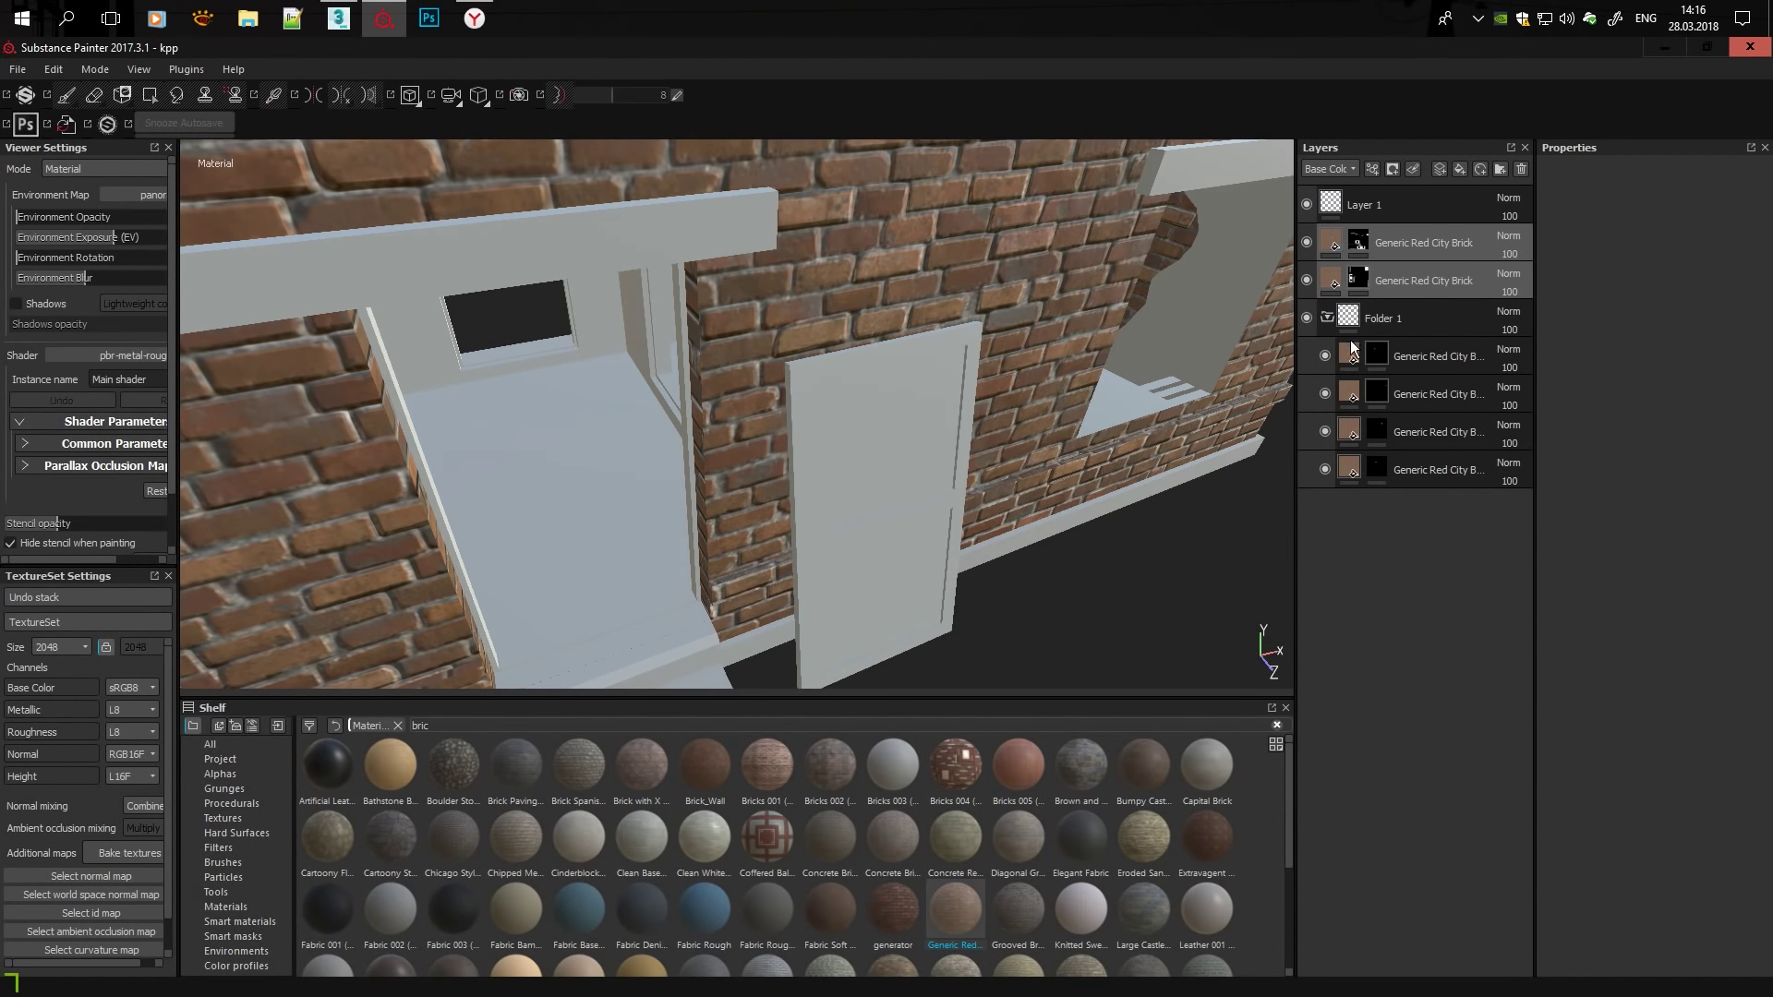
# Clear the shelf search and add Concrete Squares as a new fill layer.
pyautogui.keyDown('alt'); pyautogui.moveTo(831, 415); pyautogui.dragTo(647, 351, button='right'); pyautogui.keyUp('alt')
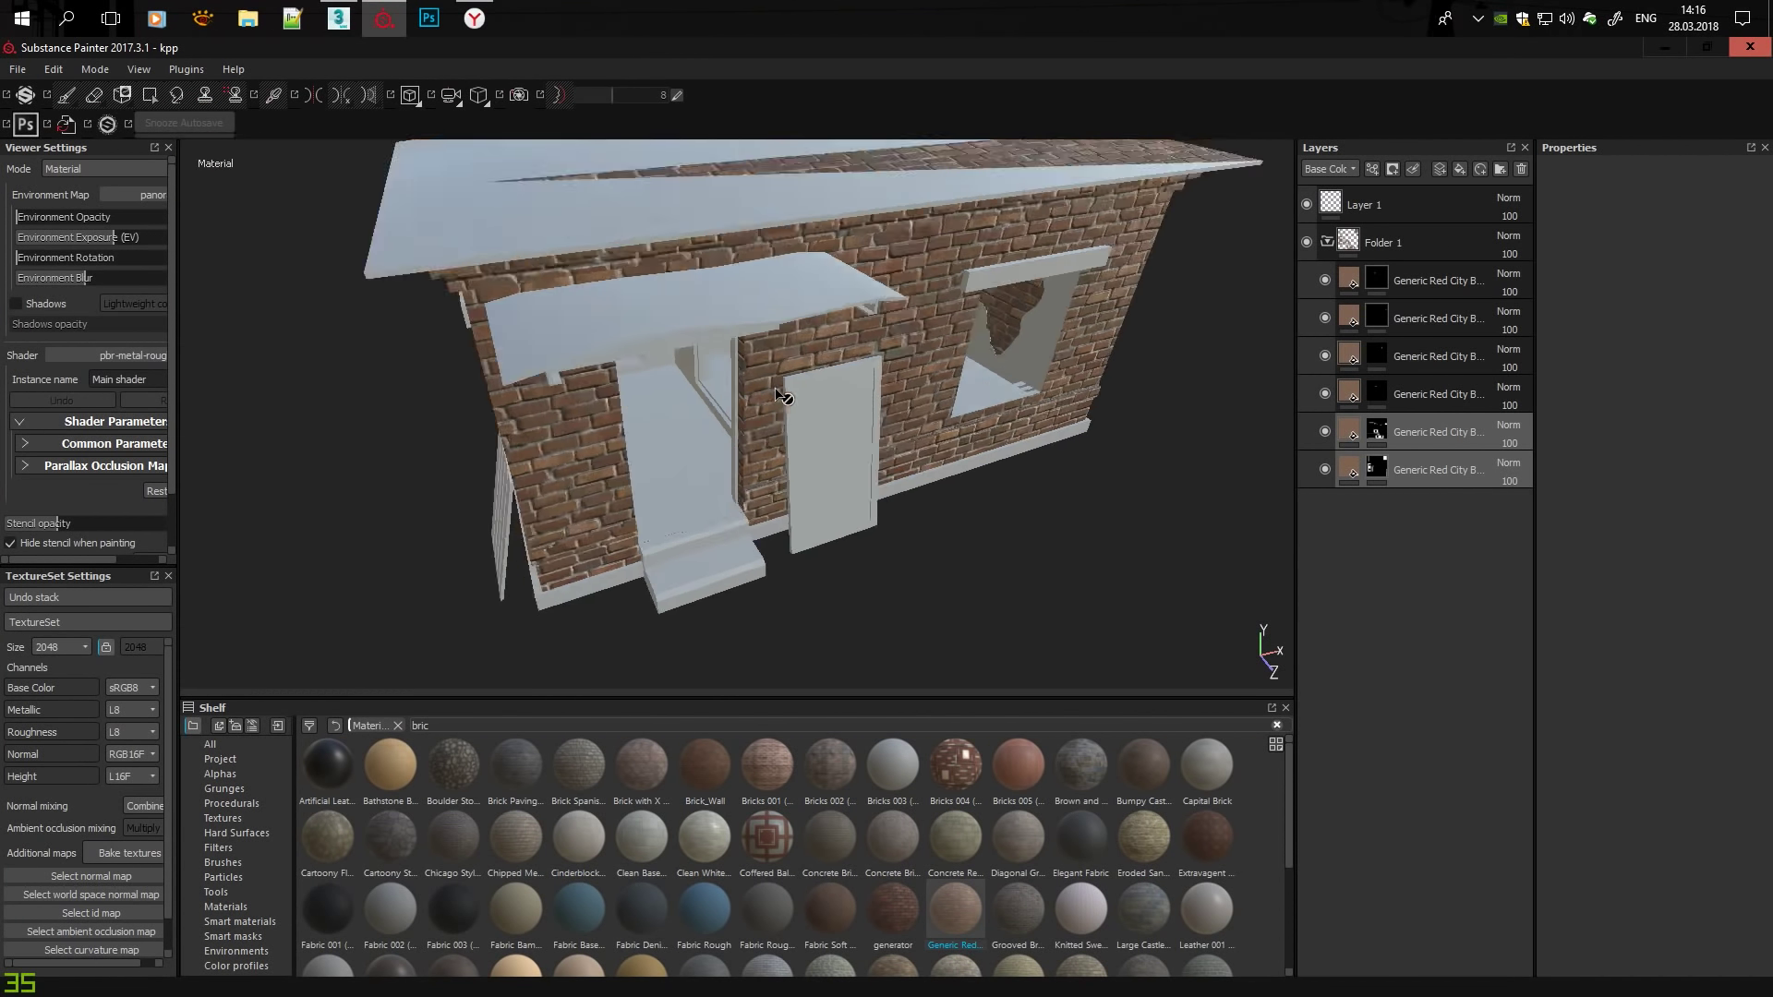
pyautogui.moveTo(647, 350)
pyautogui.keyDown('alt'); pyautogui.mouseDown()
pyautogui.moveTo(483, 344)
pyautogui.moveTo(1262, 360)
pyautogui.mouseUp(); pyautogui.keyUp('alt')
pyautogui.keyDown('alt'); pyautogui.moveTo(1262, 360); pyautogui.dragTo(638, 519, button='right'); pyautogui.keyUp('alt')
pyautogui.keyDown('alt'); pyautogui.moveTo(637, 519); pyautogui.dragTo(808, 625); pyautogui.keyUp('alt')
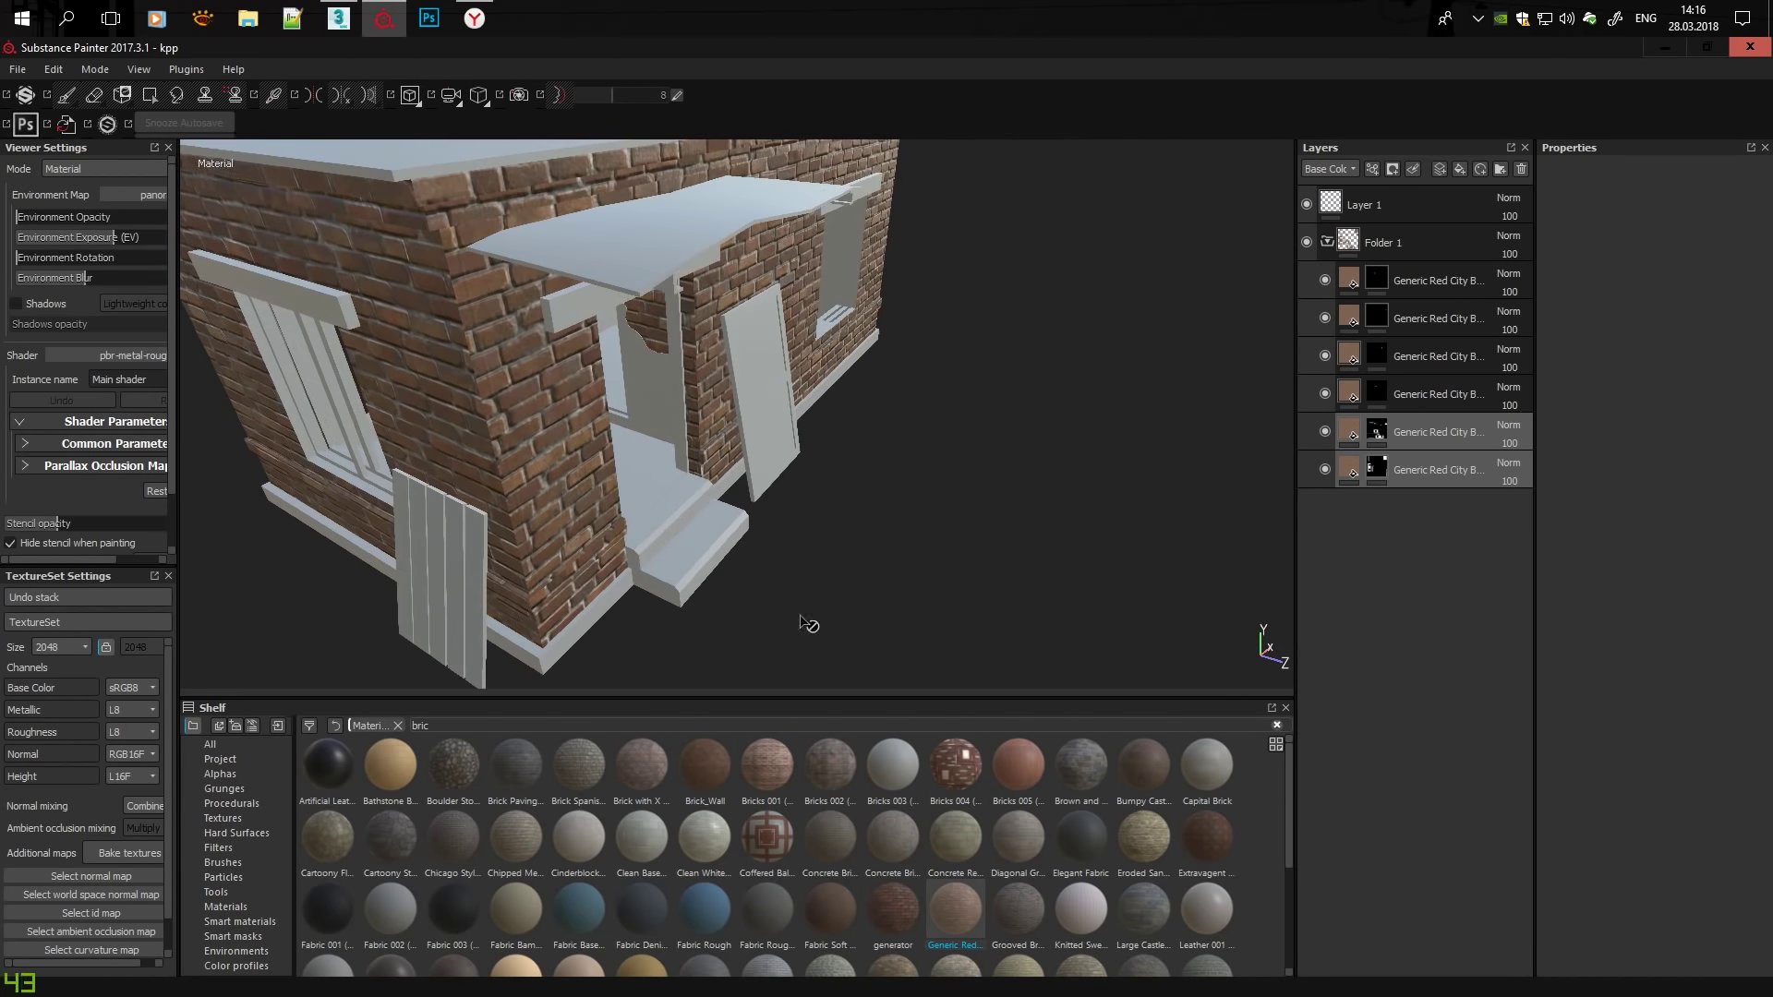
pyautogui.moveTo(389, 906)
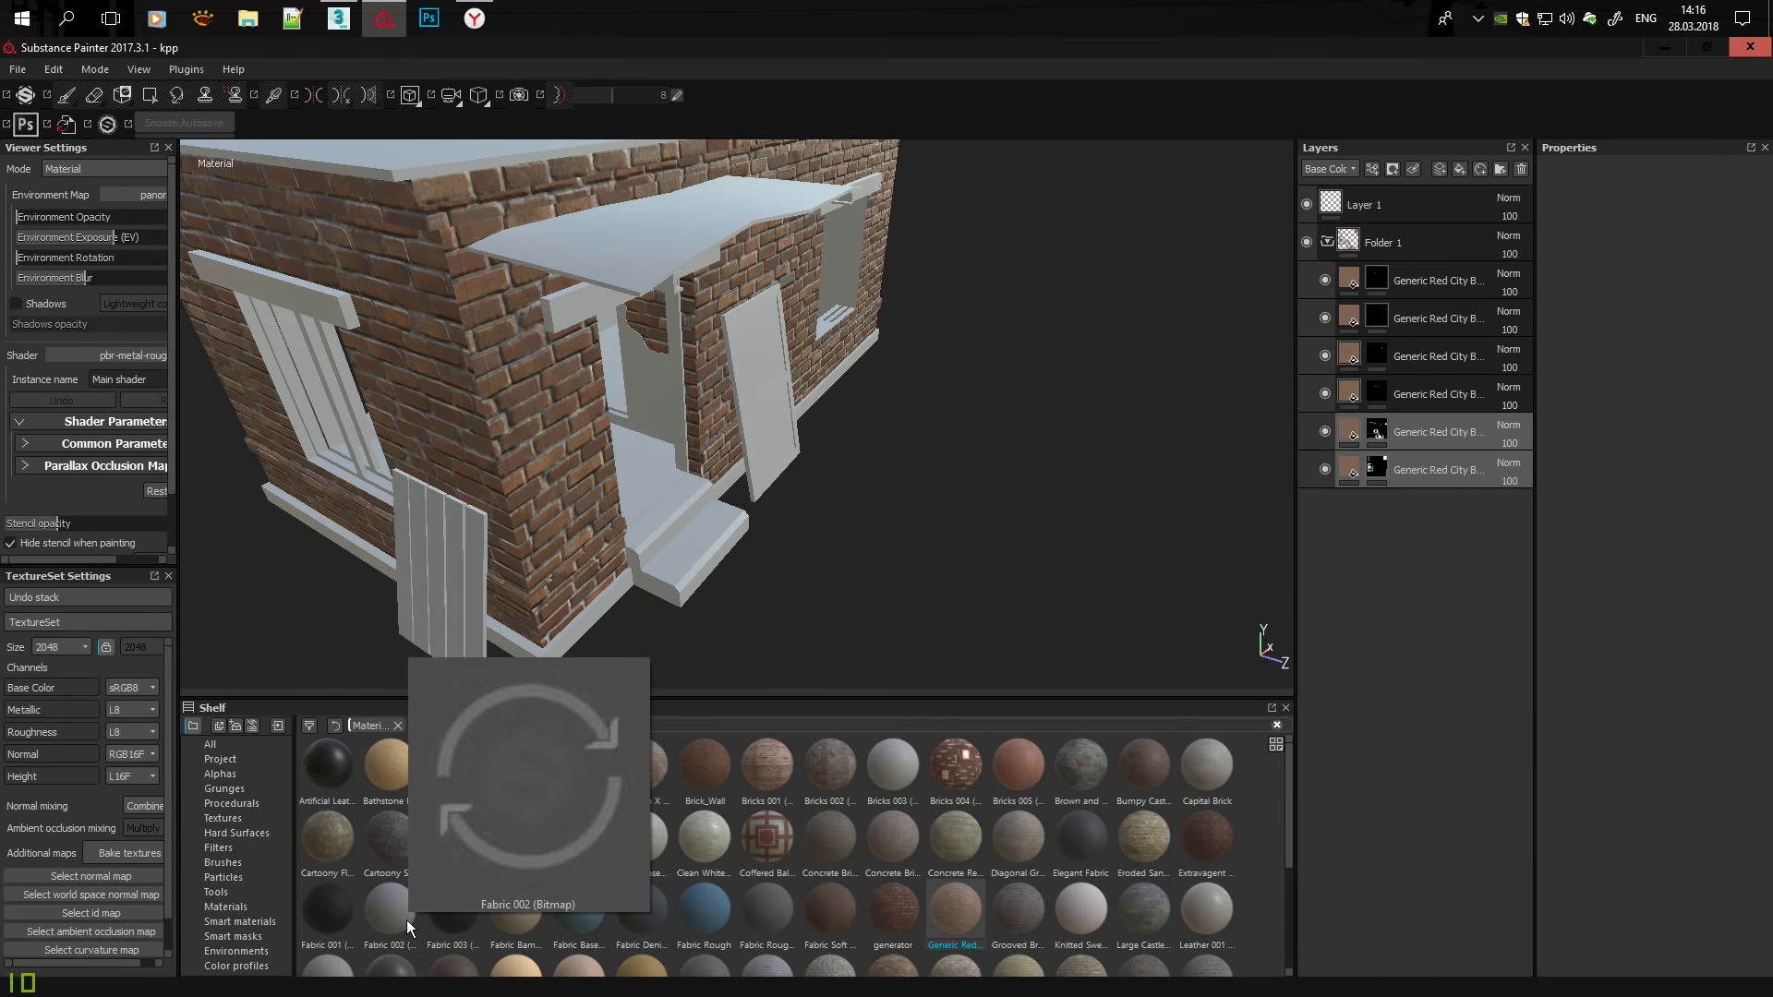
pyautogui.scroll(-3, 773, 956)
pyautogui.press('BackSpace')
pyautogui.press('BackSpace')
pyautogui.press('BackSpace')
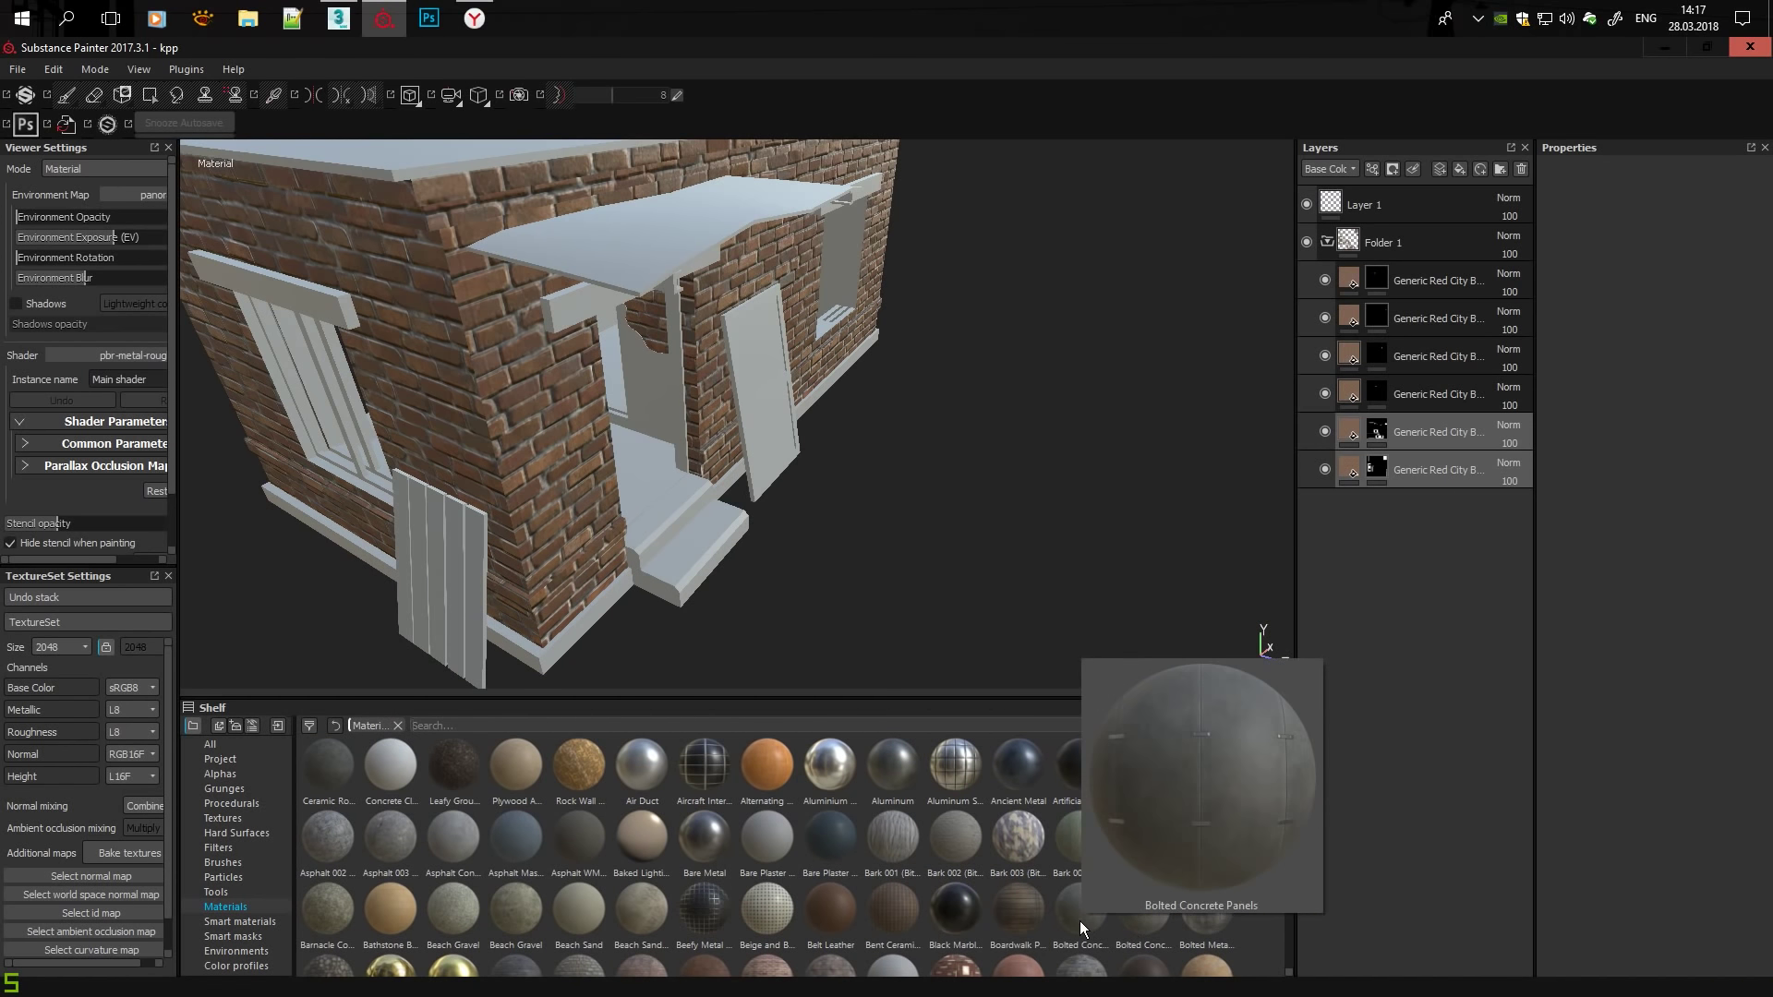
pyautogui.scroll(-5, 1078, 922)
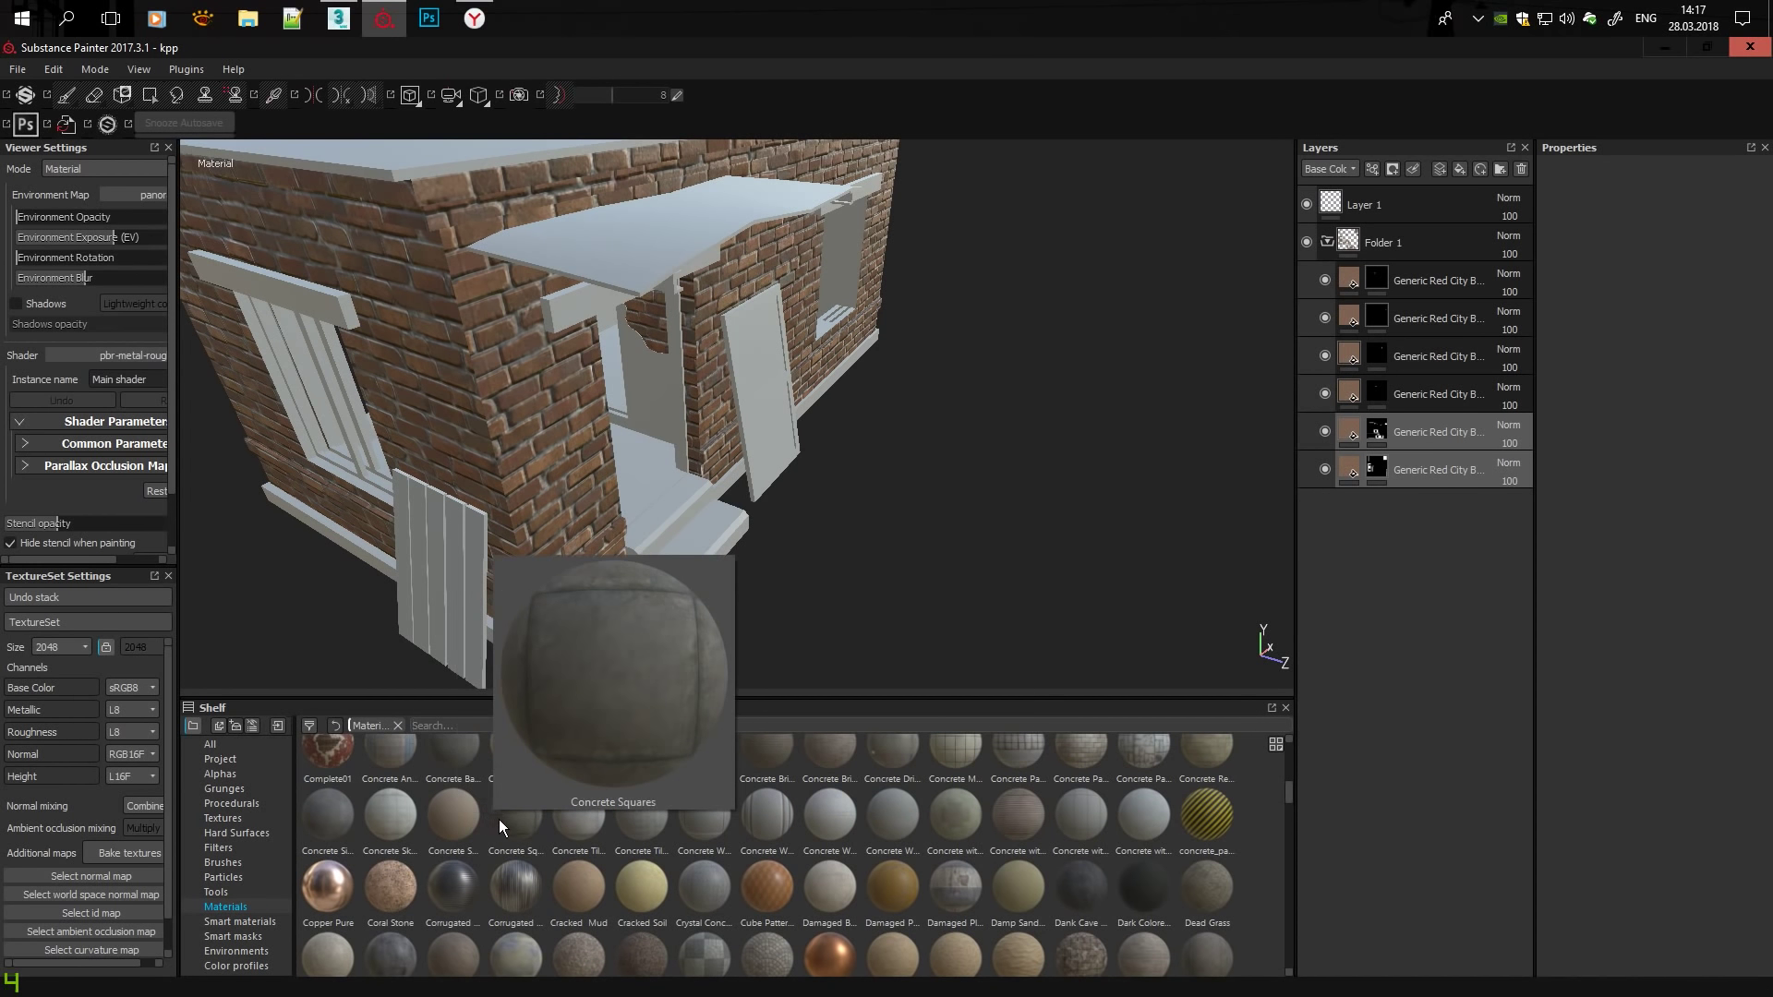
pyautogui.moveTo(514, 818); pyautogui.dragTo(1376, 223)
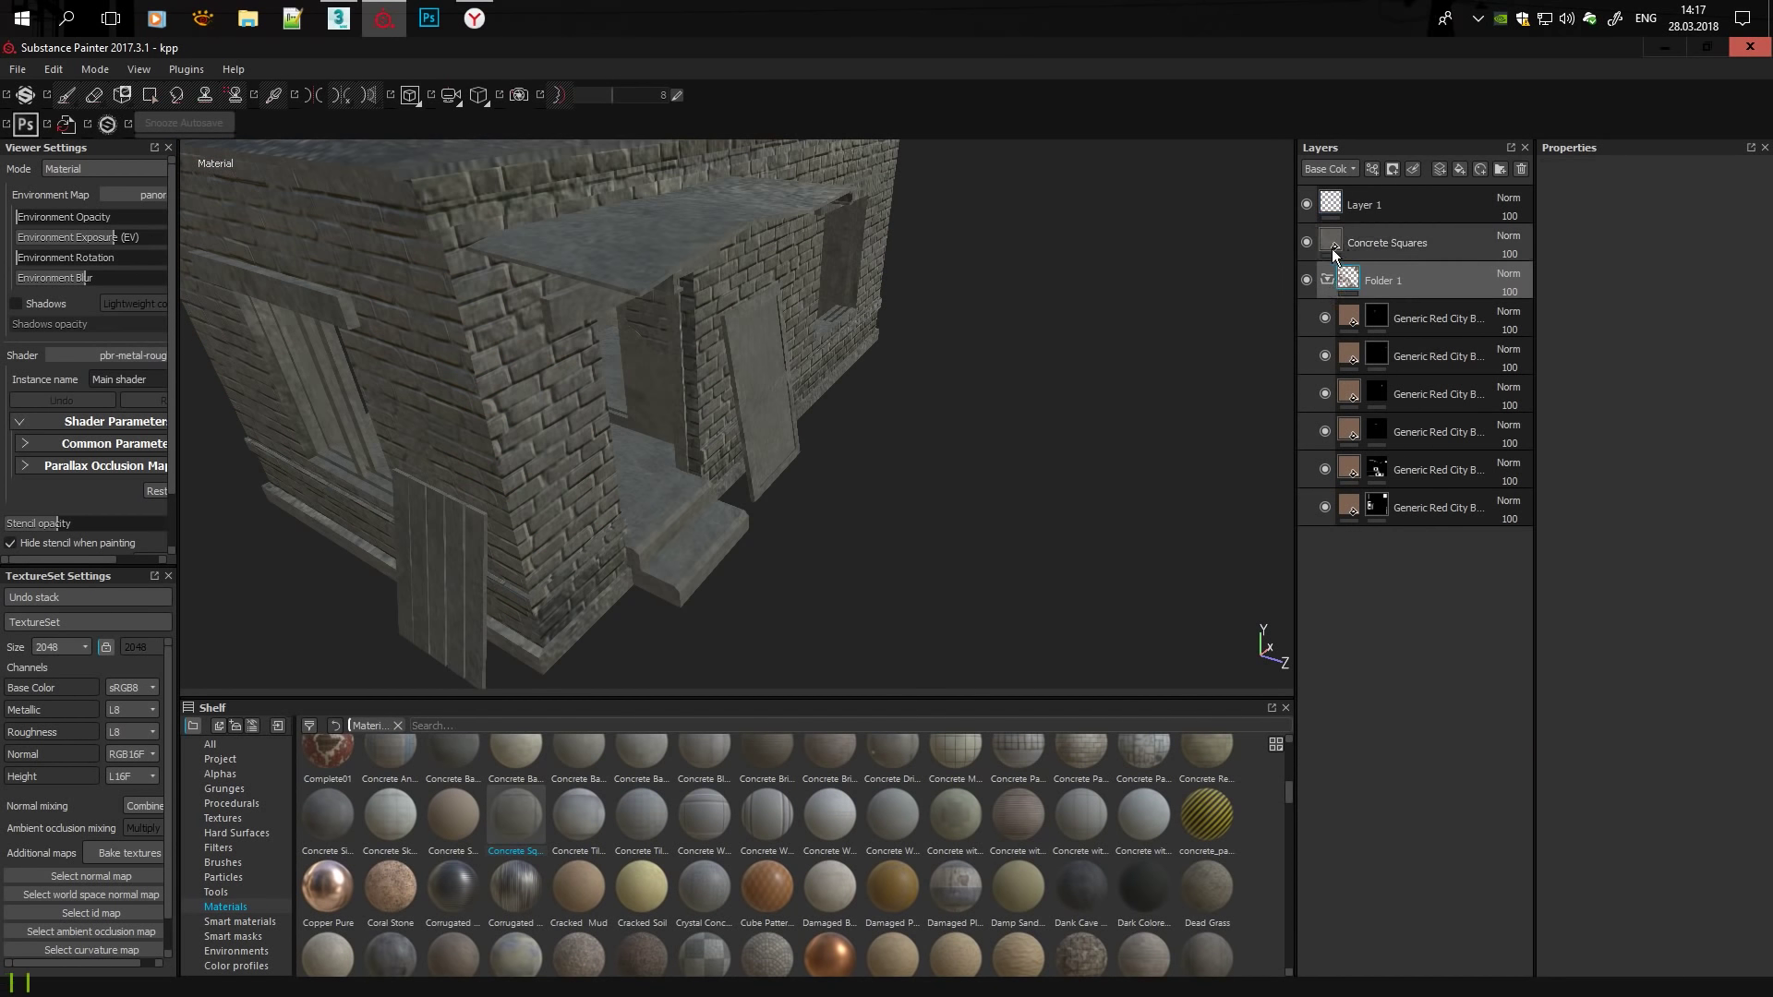
# Move Concrete Squares to the bottom with a black mask revealing only the interior floor.
pyautogui.moveTo(1323, 330); pyautogui.dragTo(1322, 333)
pyautogui.click(1448, 296)
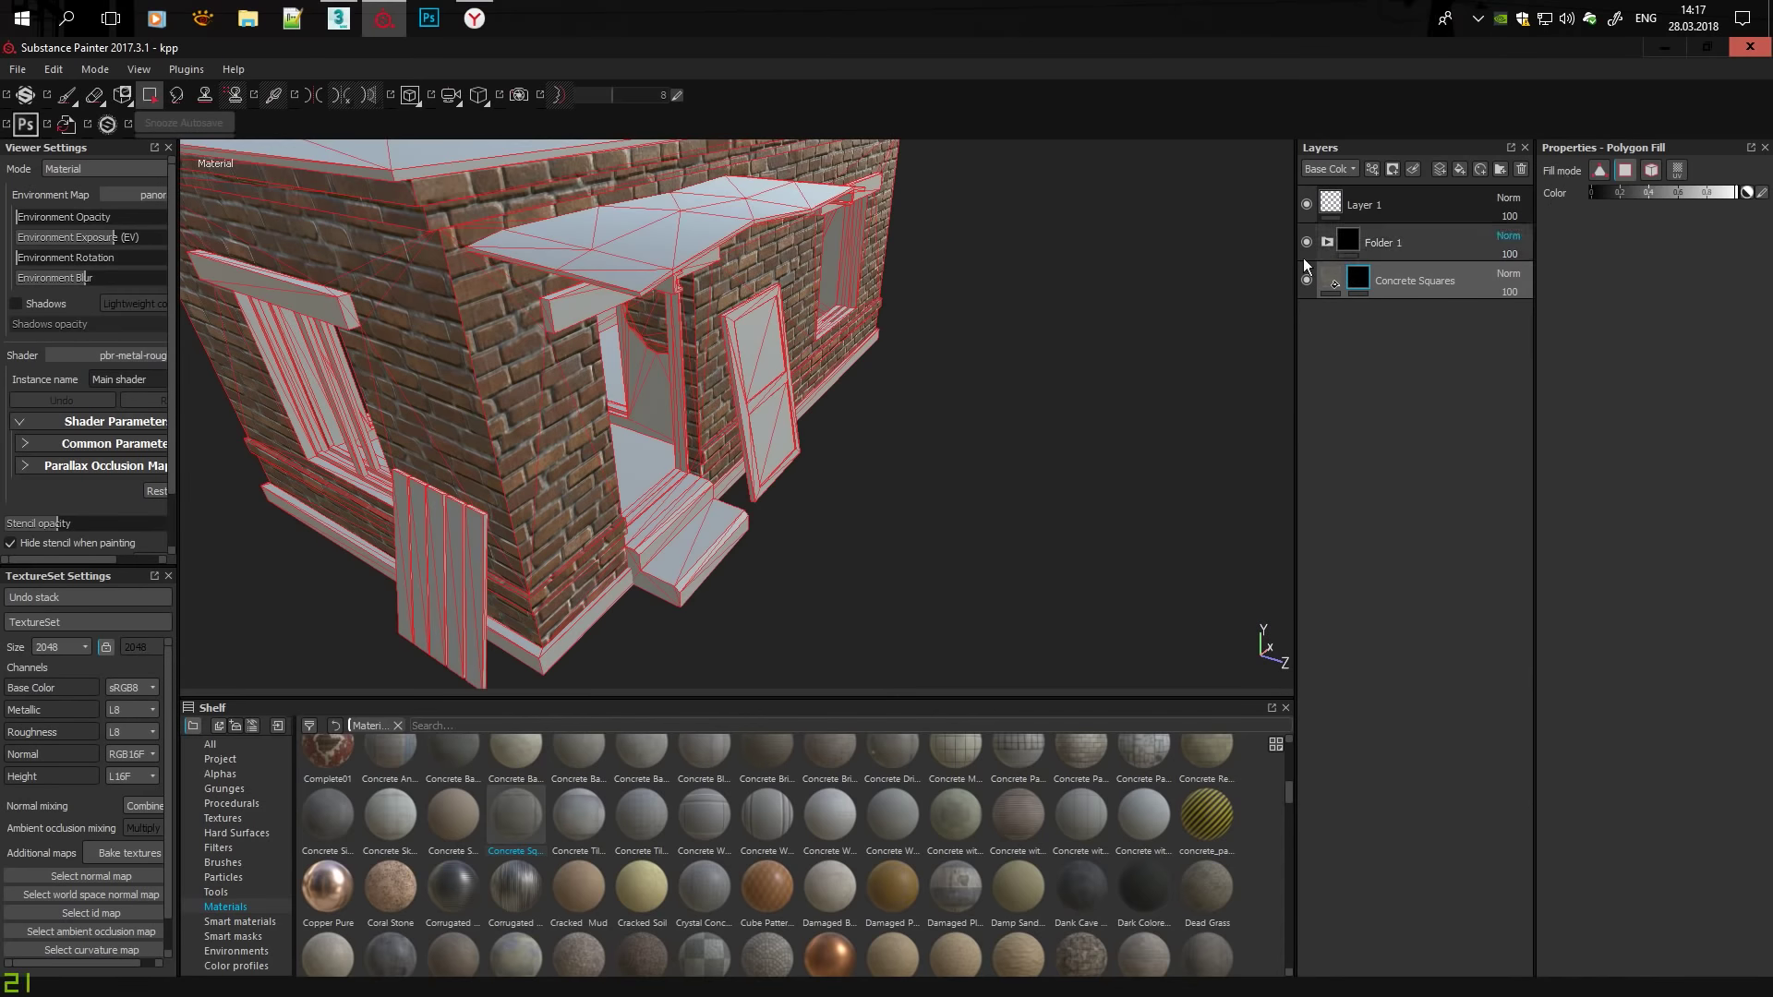
pyautogui.scroll(5, 834, 314)
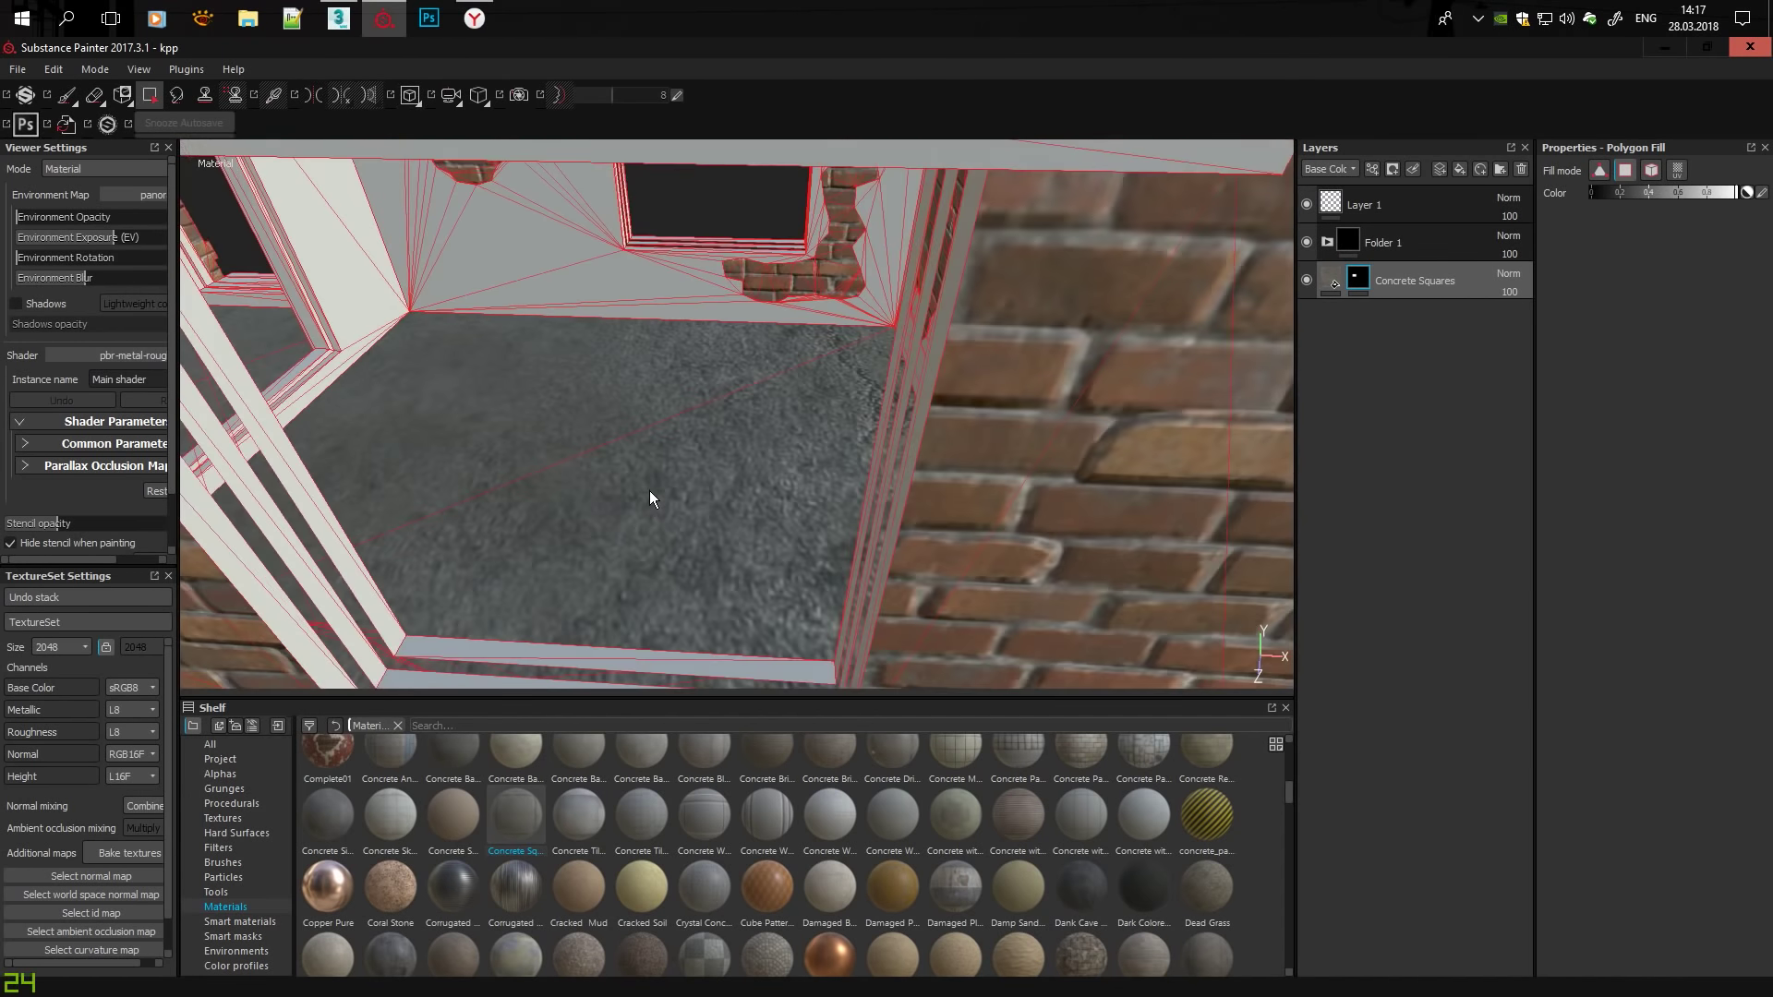
pyautogui.click(651, 490)
pyautogui.scroll(5, 705, 305)
# Set the Concrete Squares fill's UV scale to 6.
pyautogui.click(1334, 277)
pyautogui.press('Tab')
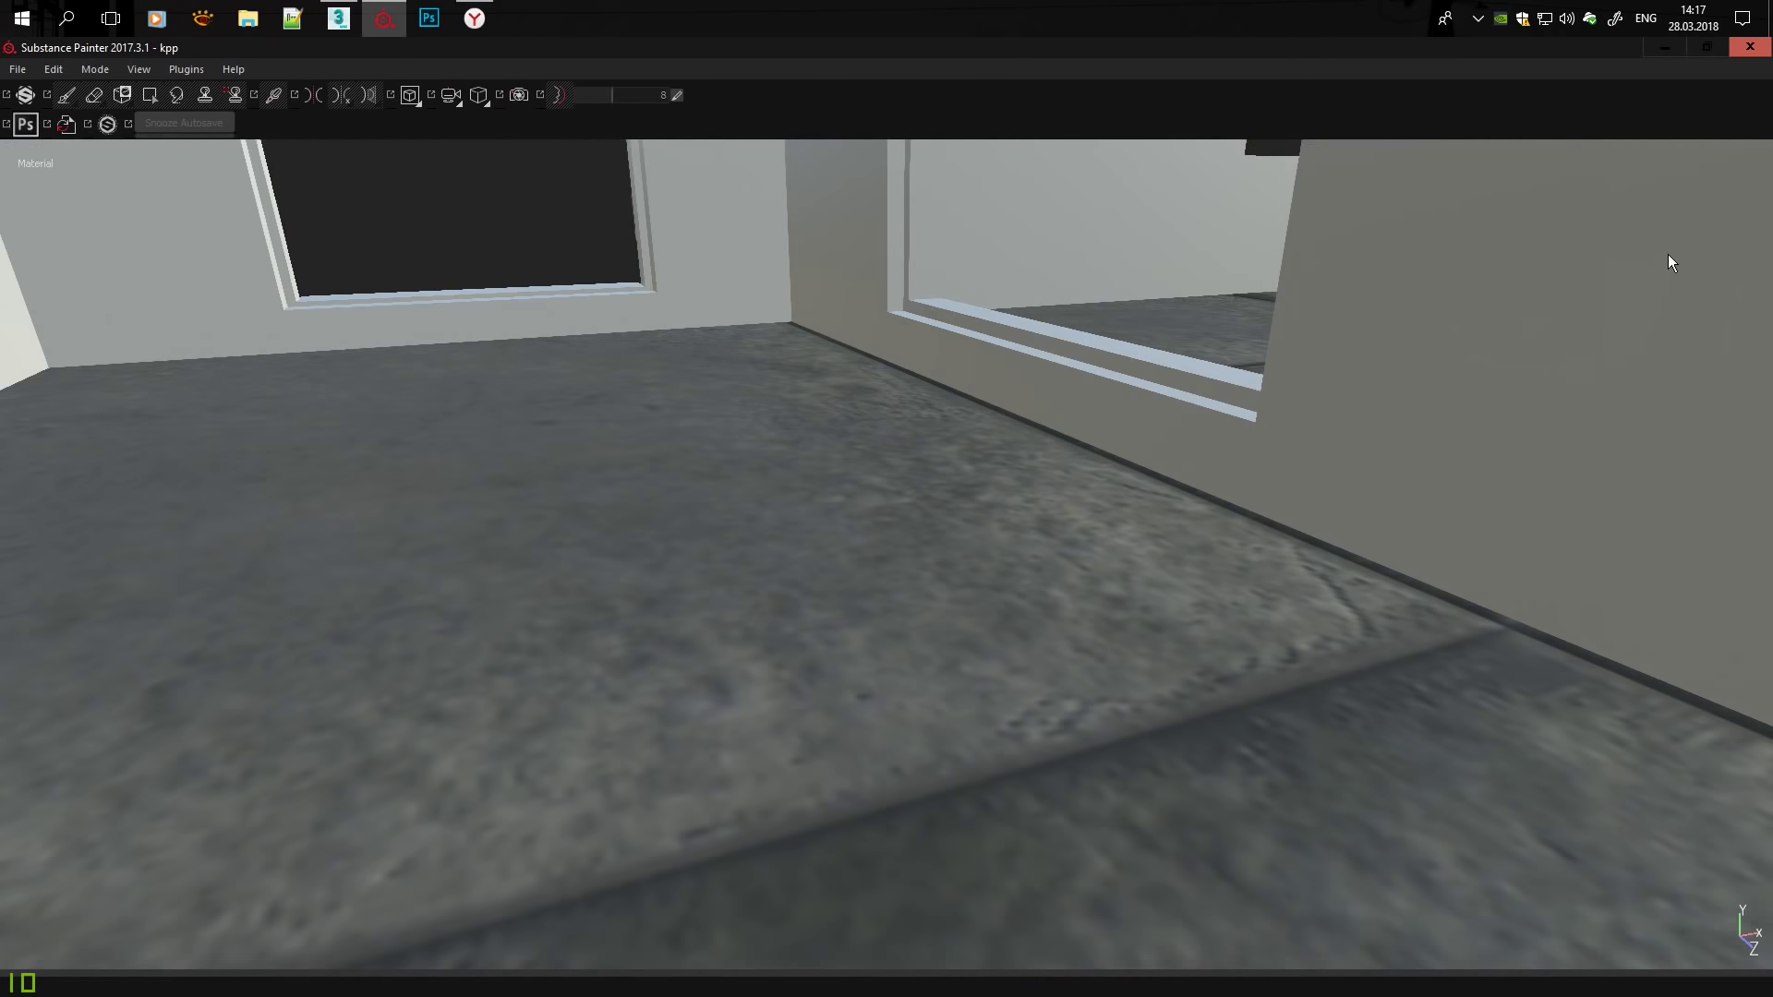
pyautogui.scroll(-5, 869, 491)
pyautogui.scroll(3, 868, 490)
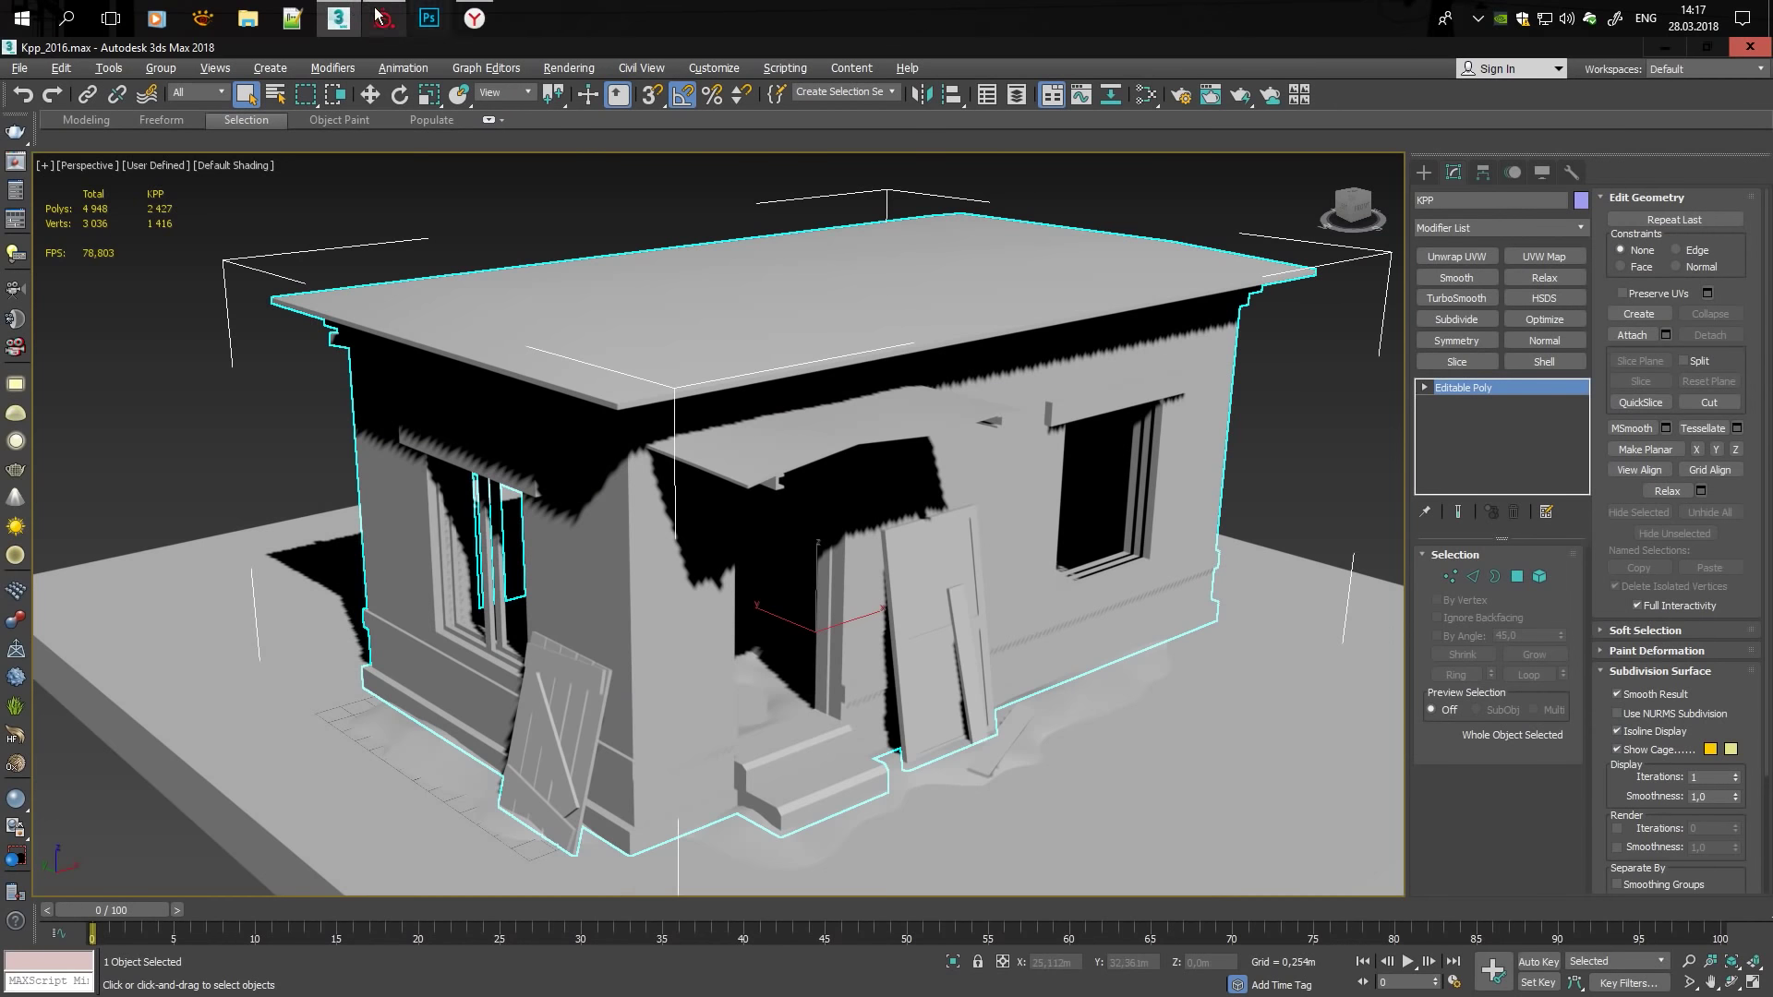
pyautogui.write('6')
pyautogui.press('Return')
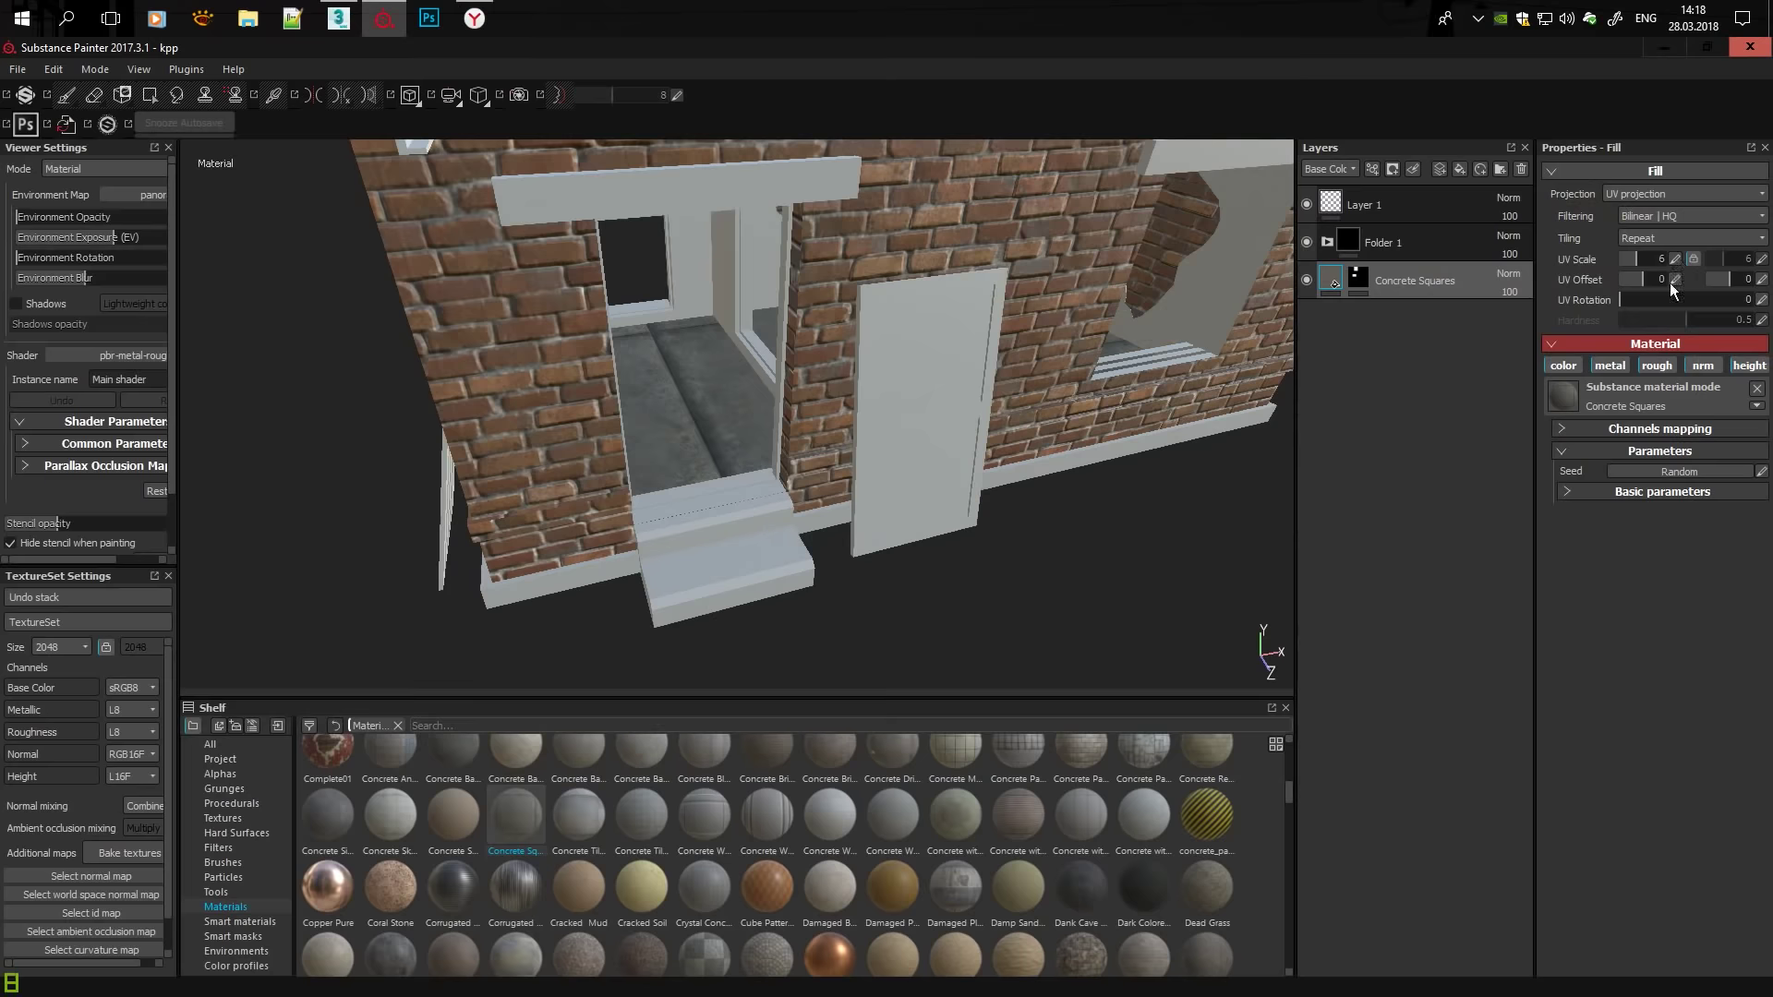
# Retile the concrete floor at UV scale 10 and inspect the tiling through the doorway.
pyautogui.write('10')
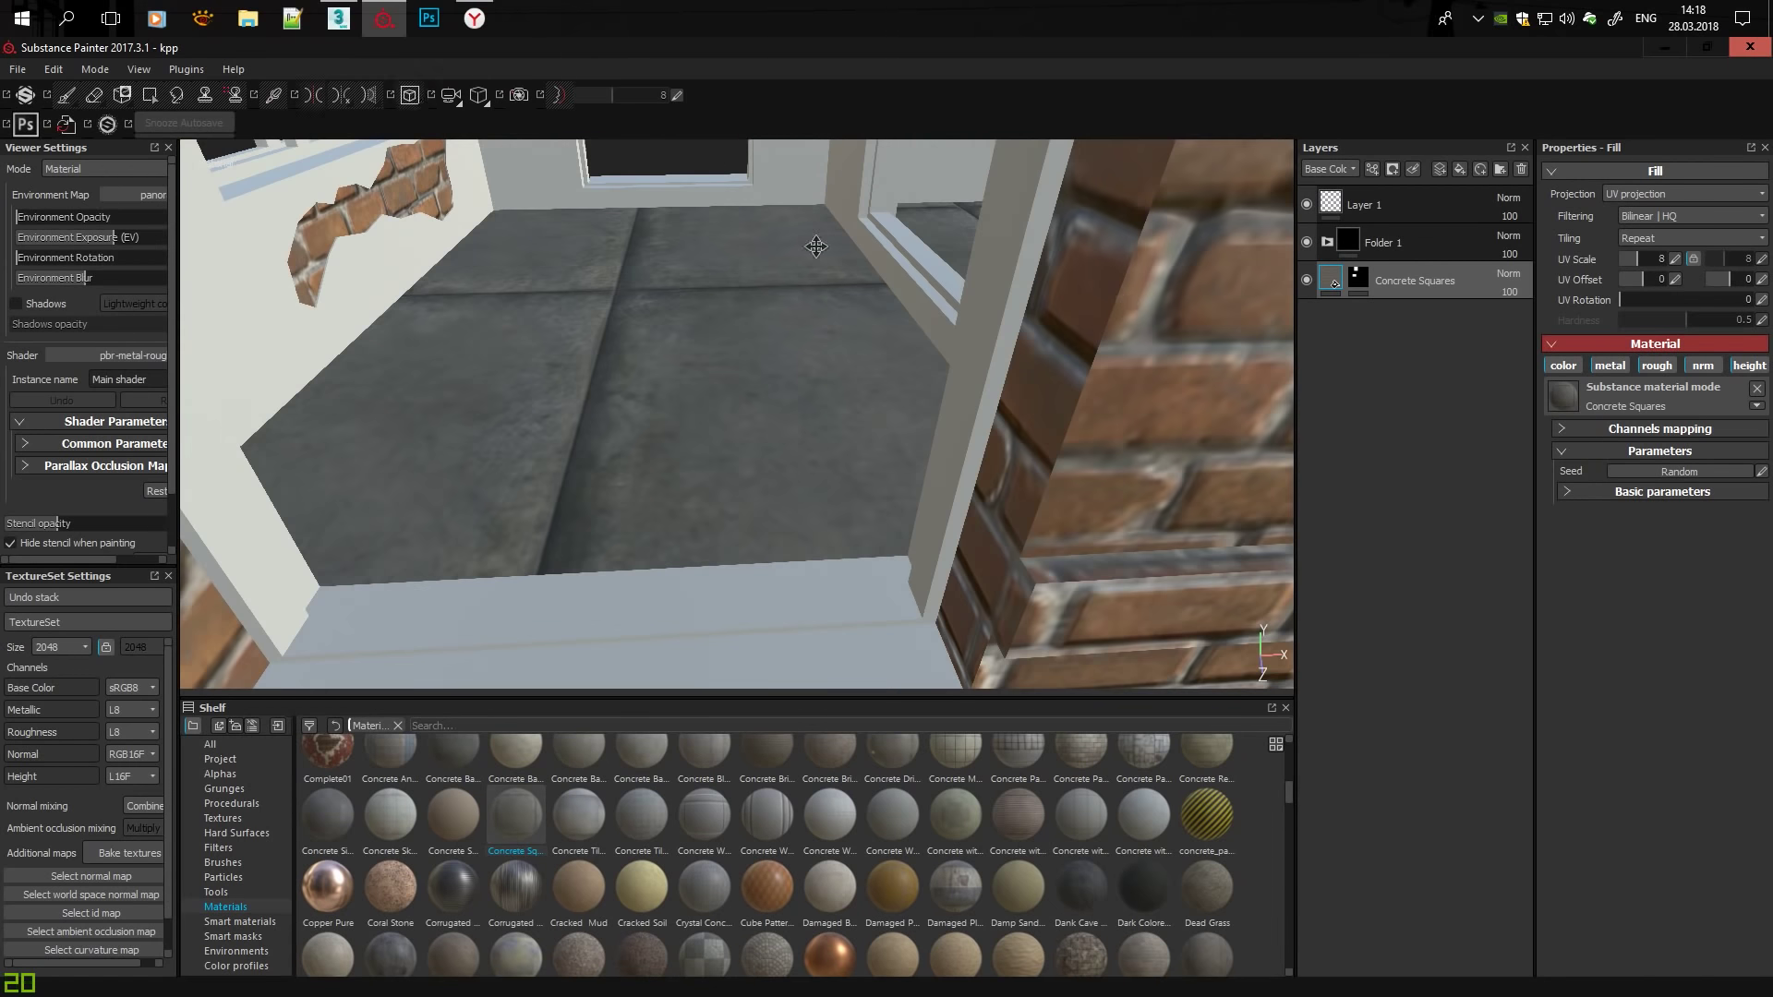
pyautogui.press('Return')
pyautogui.write('15')
pyautogui.press('Return')
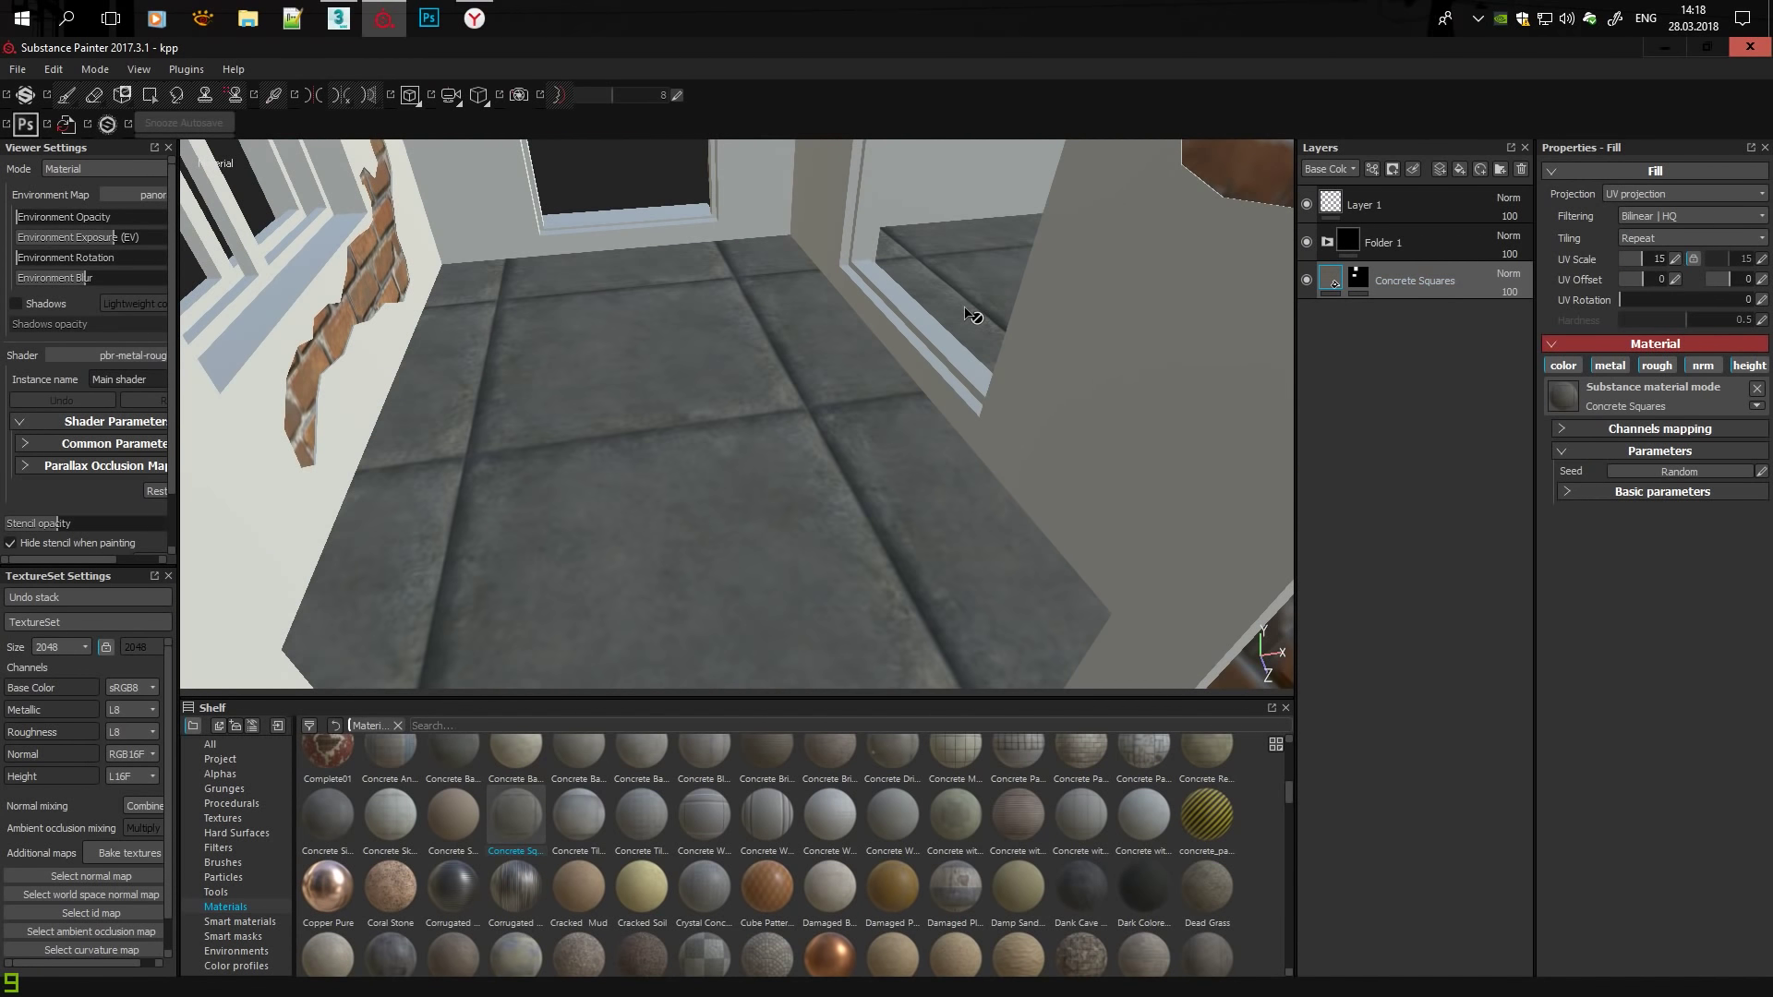
pyautogui.keyDown('alt'); pyautogui.moveTo(1099, 246); pyautogui.dragTo(585, 289); pyautogui.keyUp('alt')
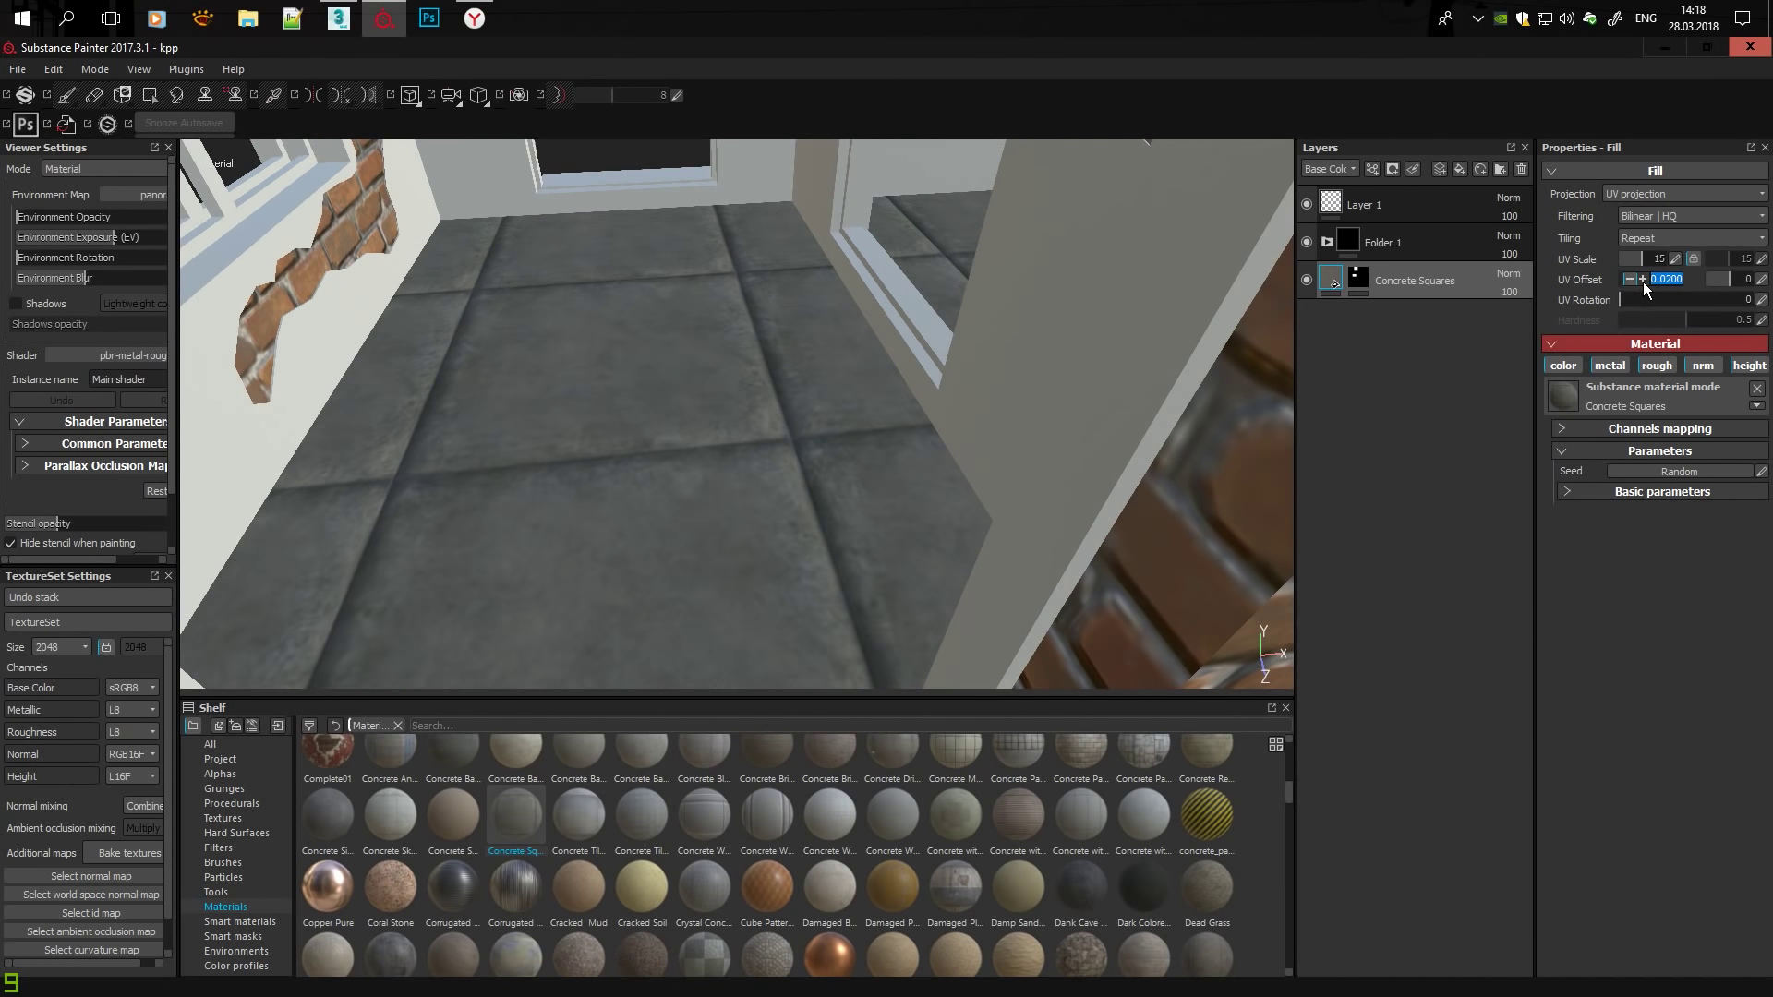
pyautogui.keyDown('alt'); pyautogui.moveTo(1028, 392); pyautogui.dragTo(930, 352); pyautogui.keyUp('alt')
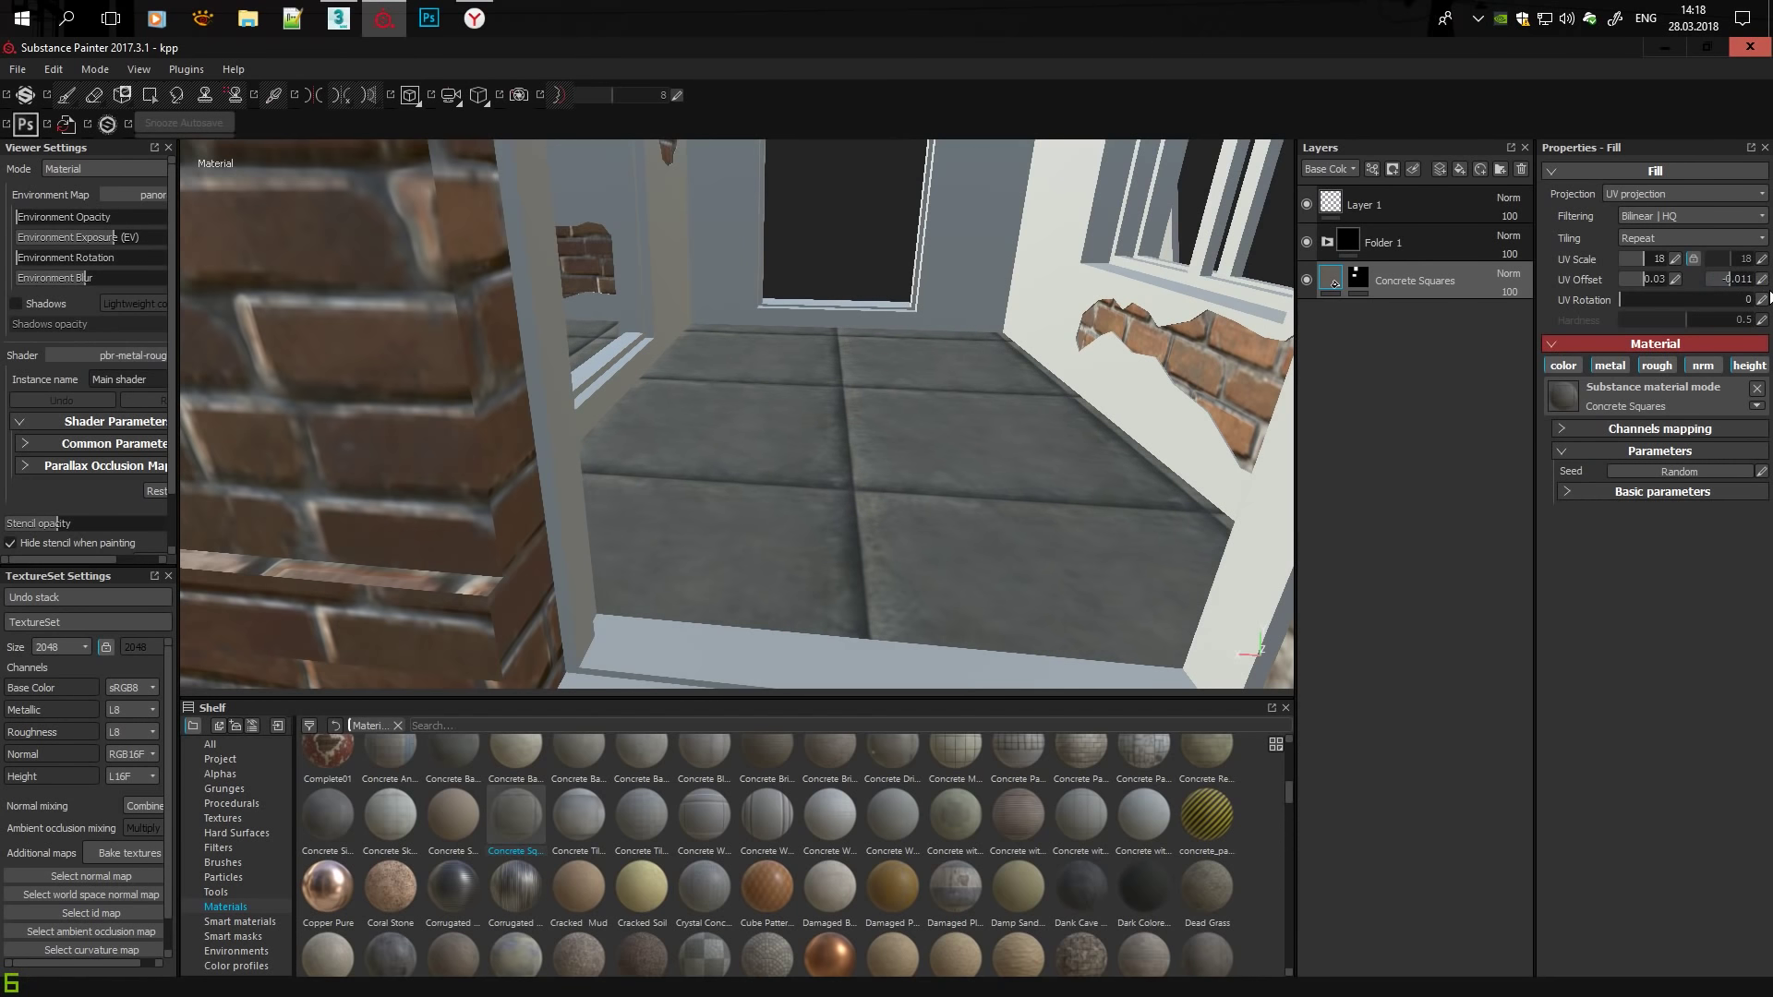
pyautogui.keyDown('alt'); pyautogui.moveTo(923, 369); pyautogui.dragTo(748, 367); pyautogui.keyUp('alt')
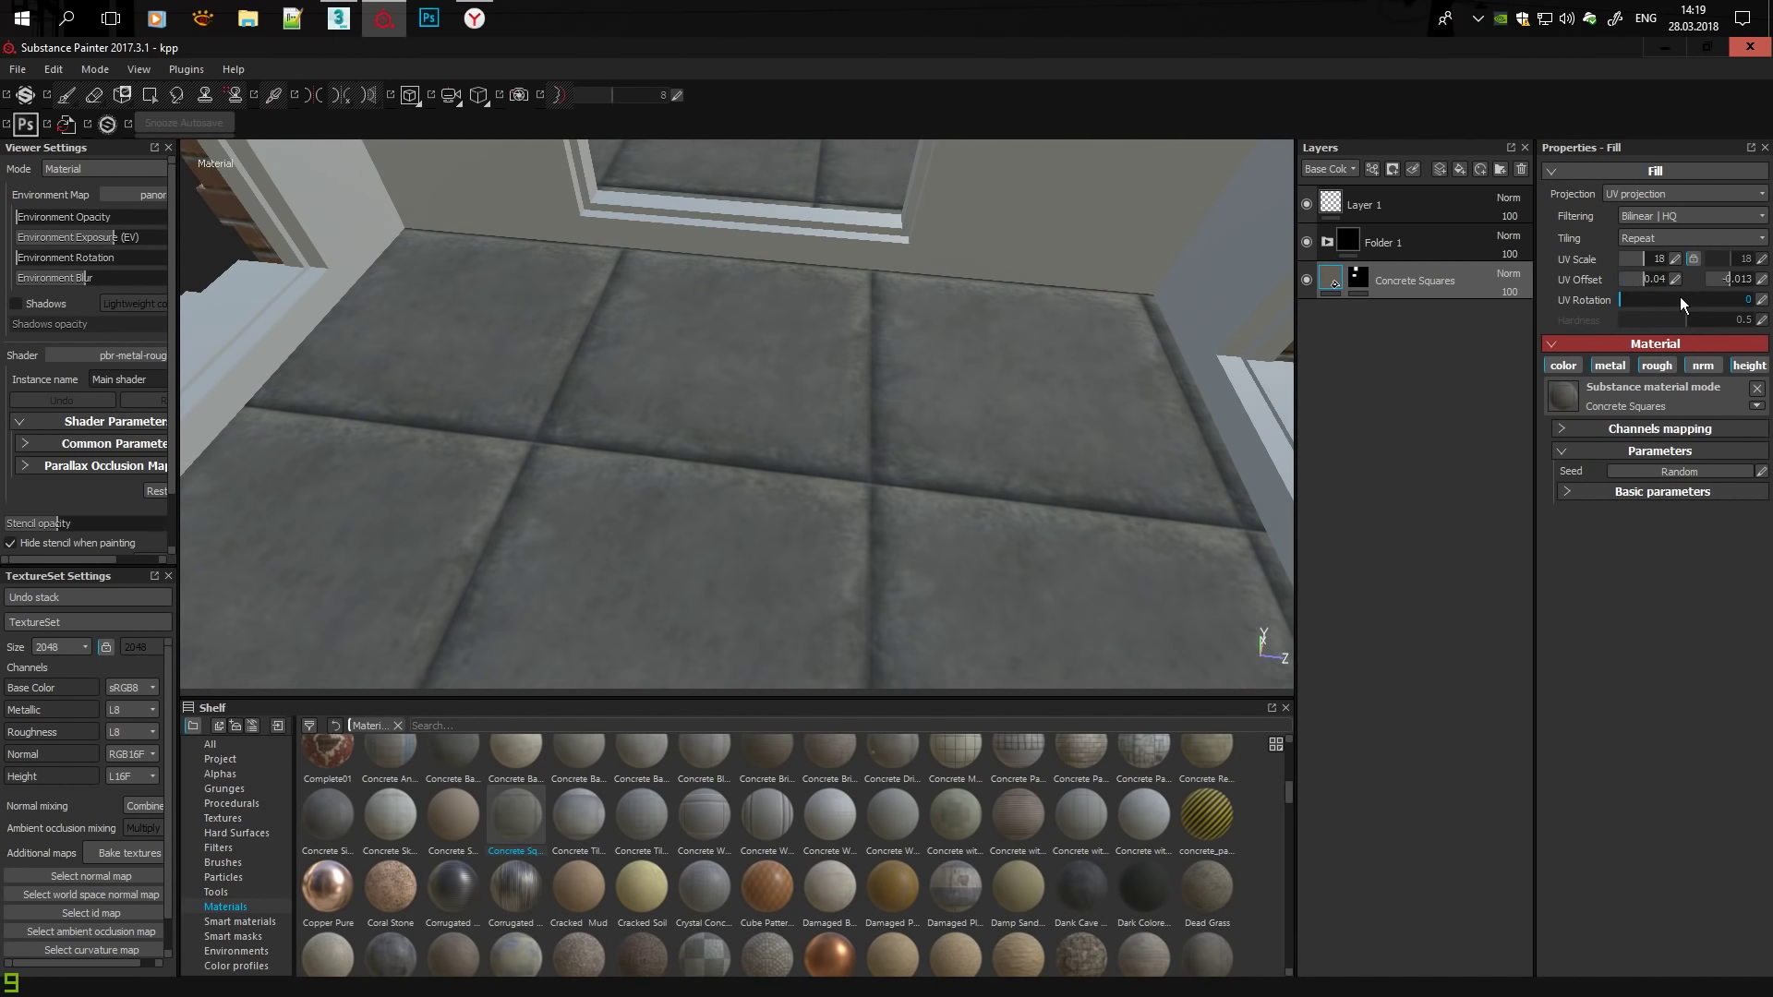
pyautogui.scroll(1, 1673, 277)
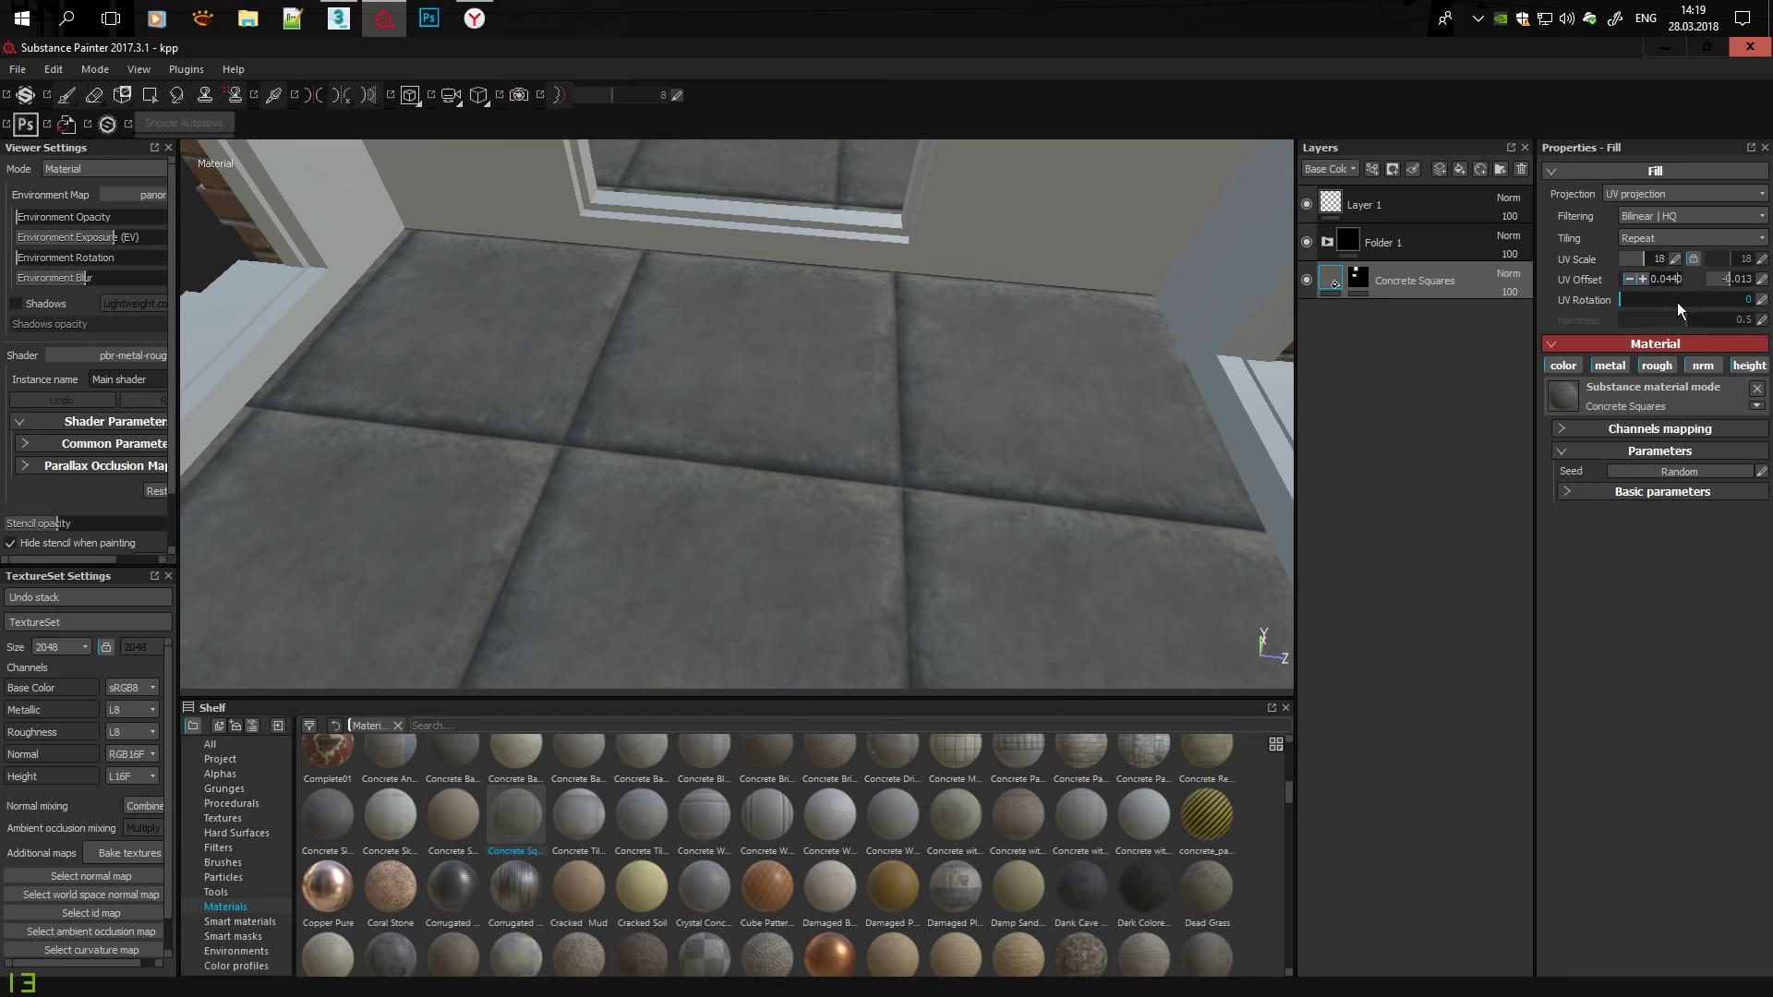
pyautogui.keyDown('alt'); pyautogui.moveTo(1095, 221); pyautogui.dragTo(717, 399); pyautogui.keyUp('alt')
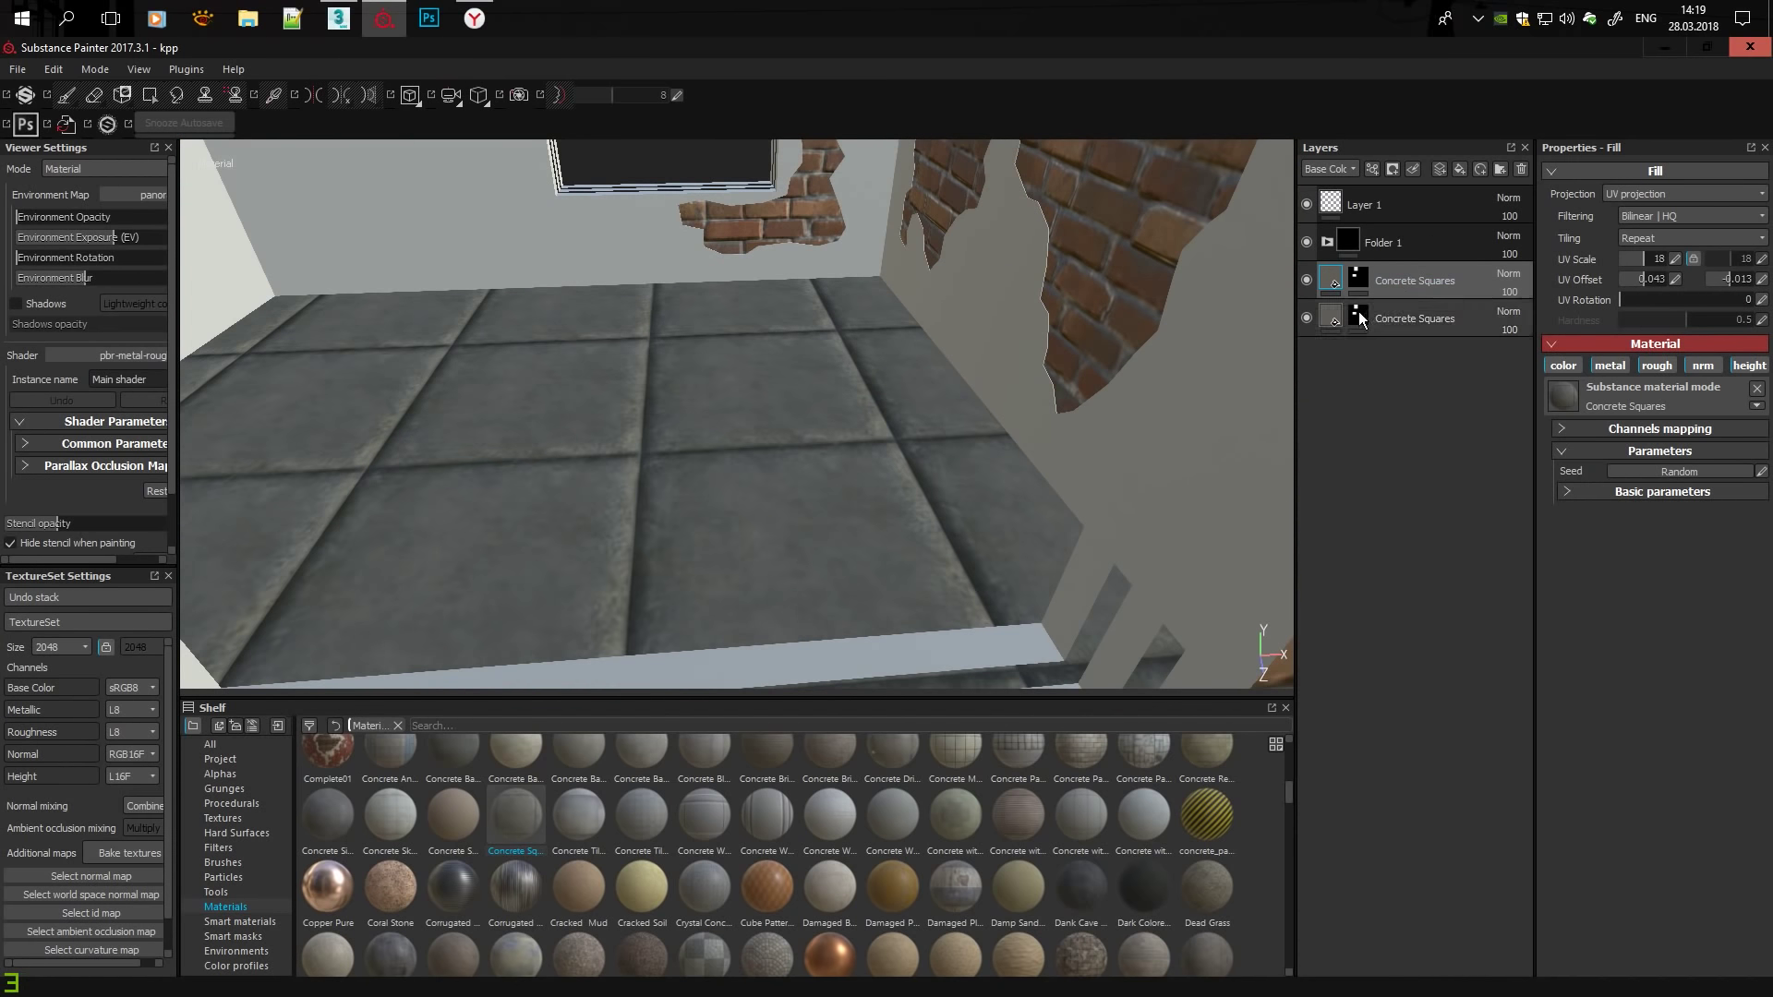
# Make the bottom Concrete Squares layer visible and bring up its fill settings for polygon filling.
pyautogui.press('4')
pyautogui.click(1369, 320)
pyautogui.keyDown('alt'); pyautogui.moveTo(634, 403); pyautogui.dragTo(1321, 324); pyautogui.keyUp('alt')
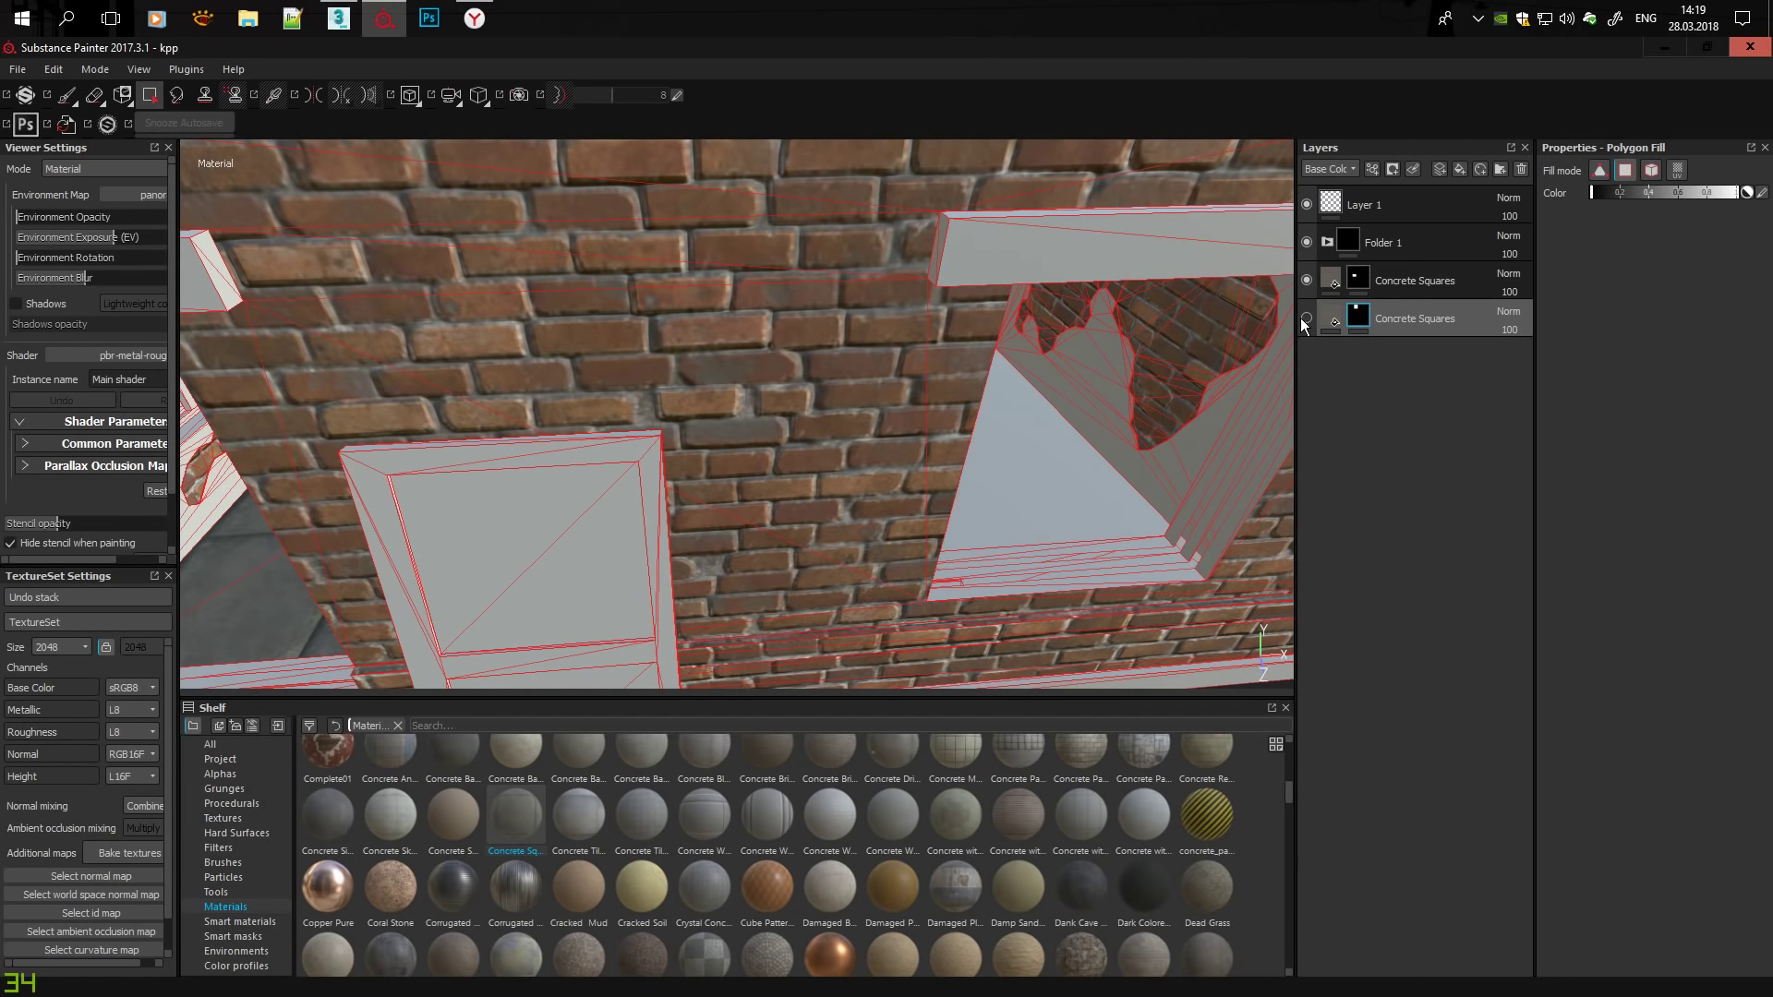
pyautogui.click(1306, 318)
pyautogui.keyDown('alt'); pyautogui.moveTo(1200, 388); pyautogui.dragTo(955, 297); pyautogui.keyUp('alt')
pyautogui.click(1330, 318)
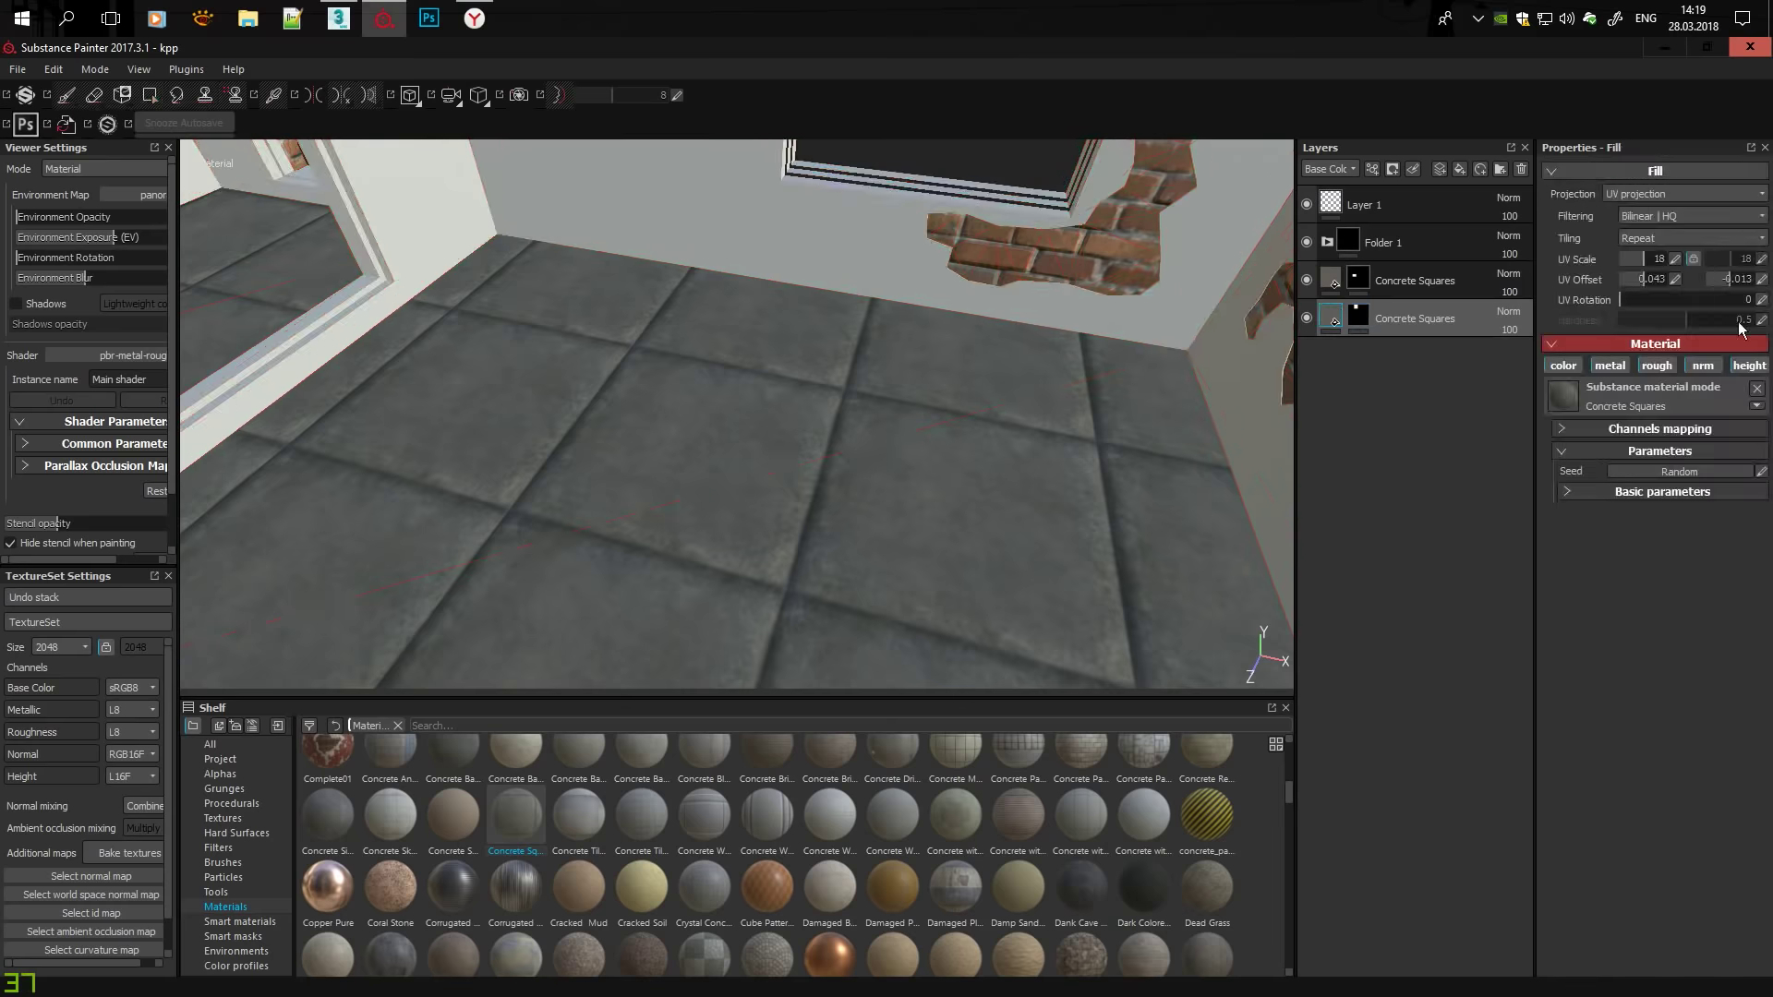
pyautogui.scroll(-3, 1632, 281)
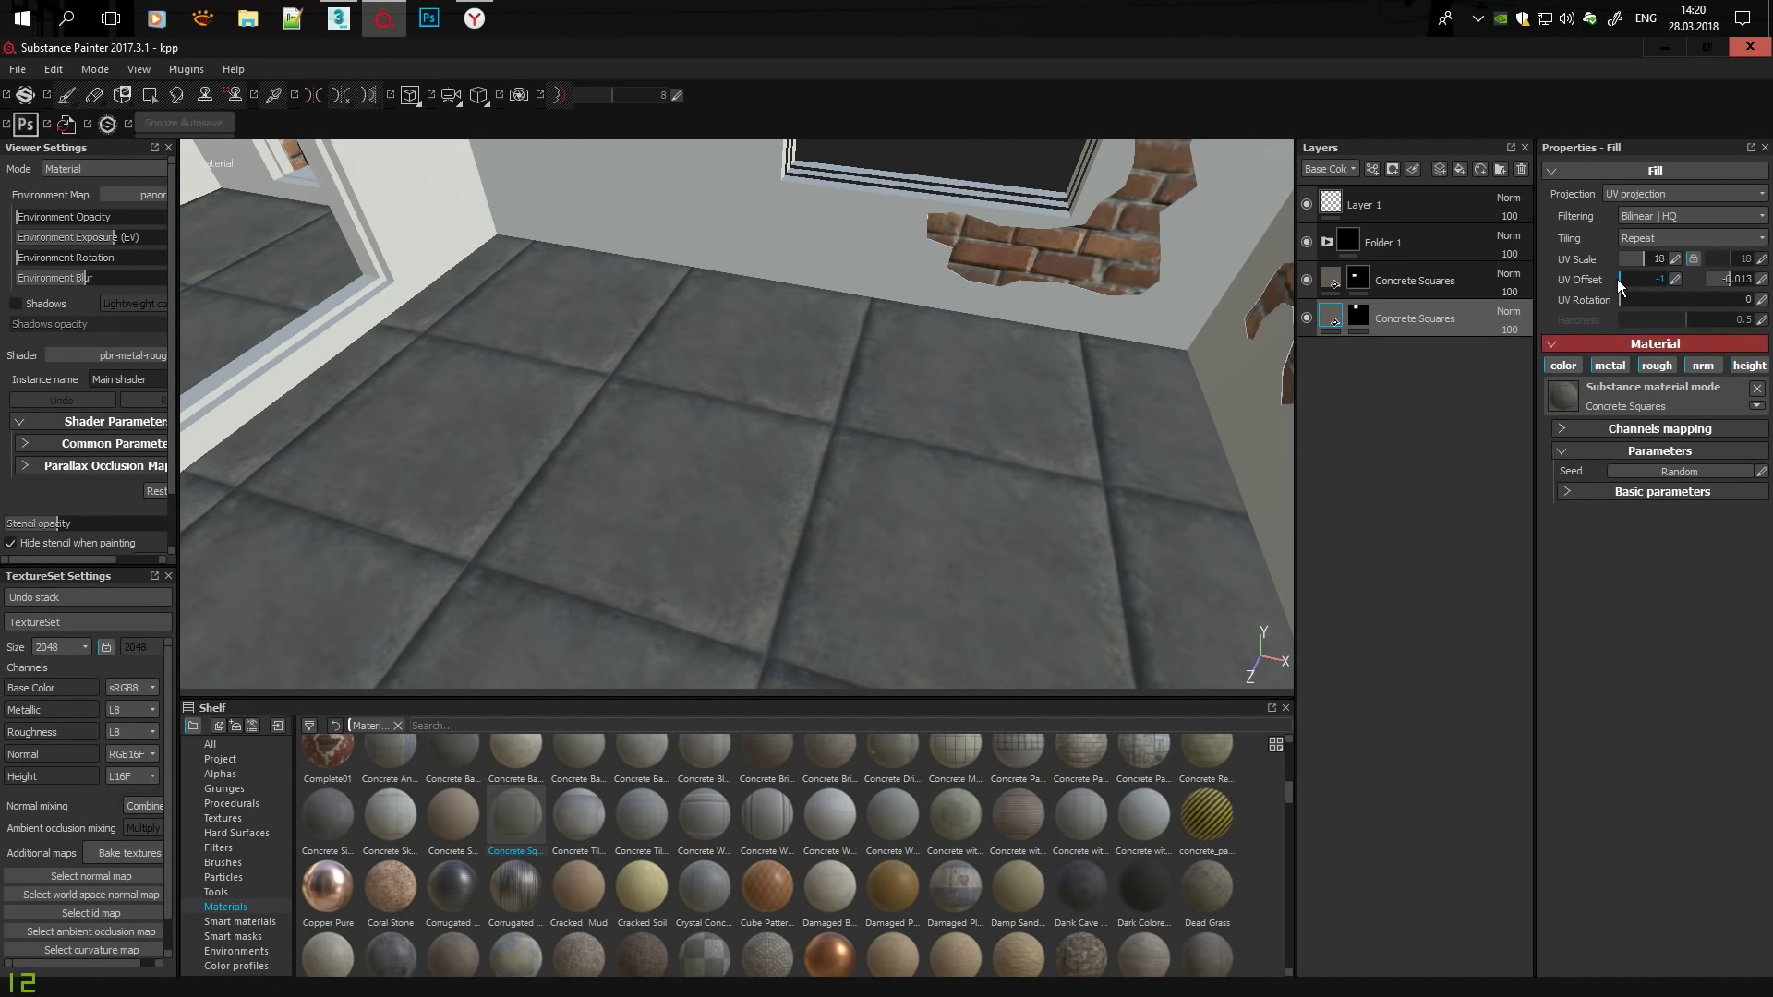
pyautogui.keyDown('alt'); pyautogui.moveTo(693, 444); pyautogui.dragTo(911, 412); pyautogui.keyUp('alt')
# Set the bottom Concrete Squares layer's second UV offset to -0.6.
pyautogui.click(1747, 279)
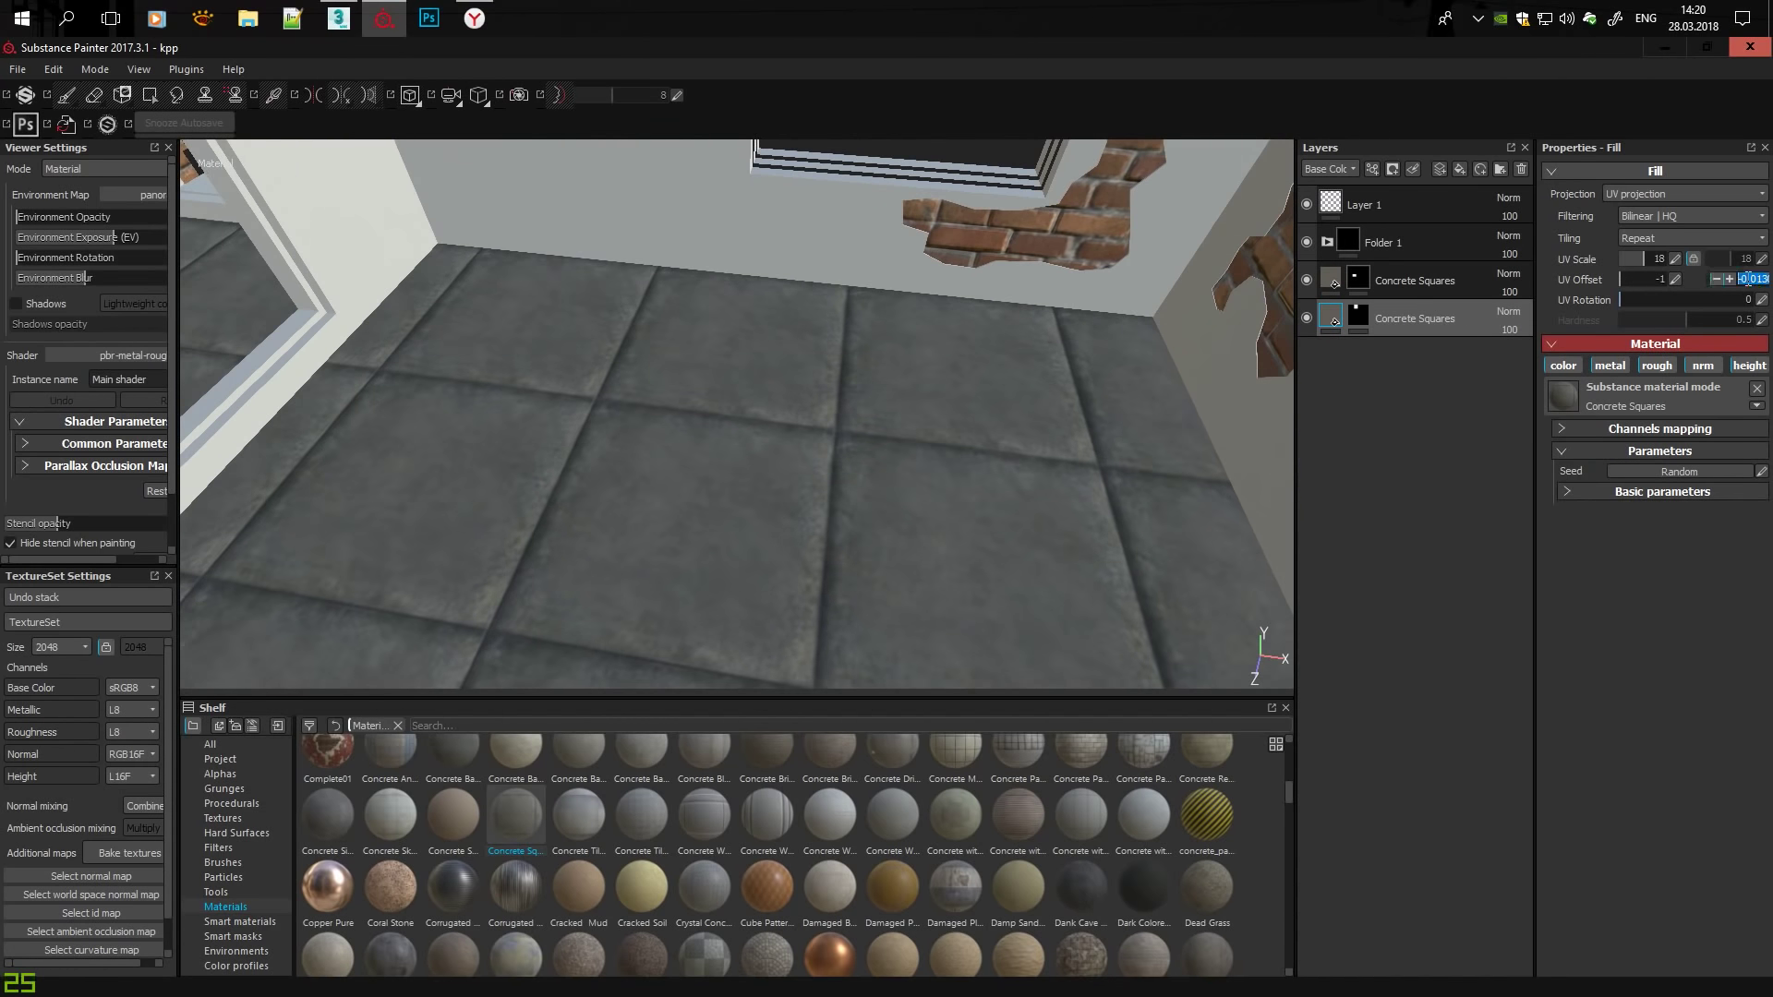
pyautogui.write('-0.48-0.6')
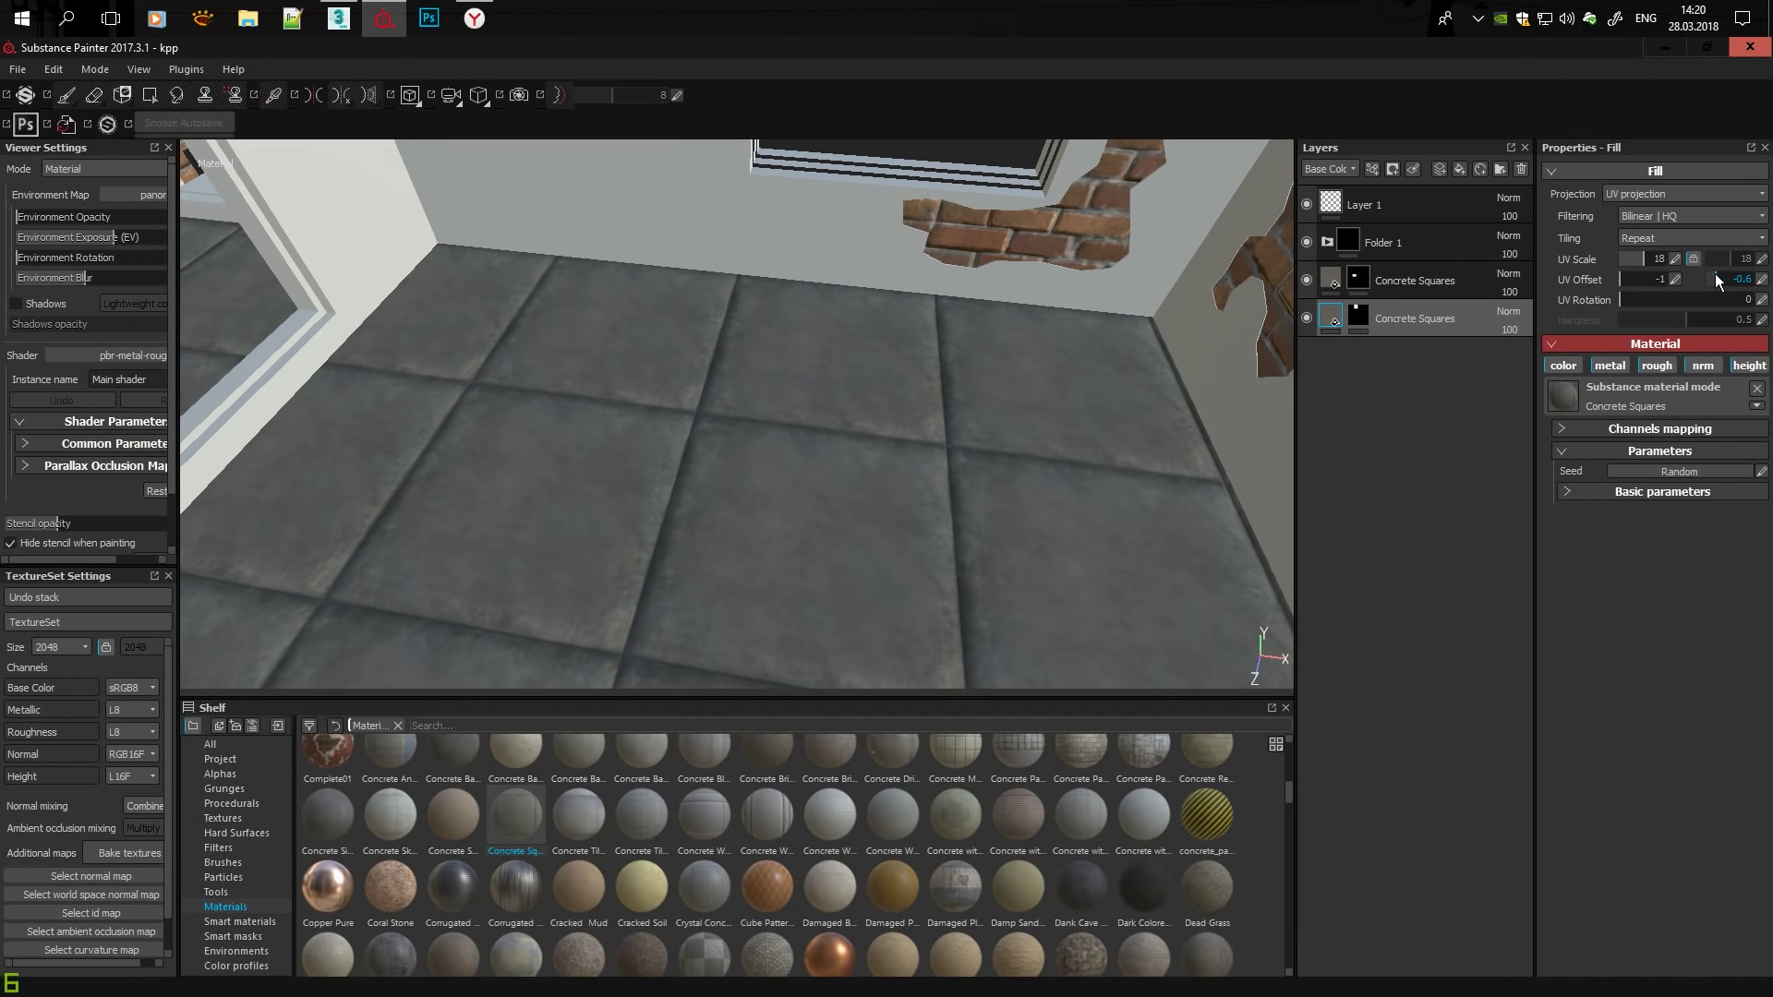
pyautogui.moveTo(981, 447)
pyautogui.keyDown('alt'); pyautogui.mouseDown()
pyautogui.moveTo(1073, 410)
pyautogui.moveTo(1405, 546)
pyautogui.moveTo(724, 534)
pyautogui.mouseUp(); pyautogui.keyUp('alt')
pyautogui.moveTo(724, 534)
pyautogui.keyDown('alt'); pyautogui.mouseDown(button='right')
pyautogui.moveTo(843, 566)
pyautogui.moveTo(473, 381)
pyautogui.mouseUp(button='right'); pyautogui.keyUp('alt')
# Orbit around the brick building and look inside through the doorway.
pyautogui.keyDown('alt'); pyautogui.moveTo(473, 382); pyautogui.dragTo(621, 448); pyautogui.keyUp('alt')
pyautogui.moveTo(621, 448)
pyautogui.keyDown('alt'); pyautogui.mouseDown(button='right')
pyautogui.moveTo(748, 435)
pyautogui.moveTo(649, 422)
pyautogui.mouseUp(button='right'); pyautogui.keyUp('alt')
pyautogui.keyDown('alt'); pyautogui.moveTo(650, 423); pyautogui.dragTo(764, 396); pyautogui.keyUp('alt')
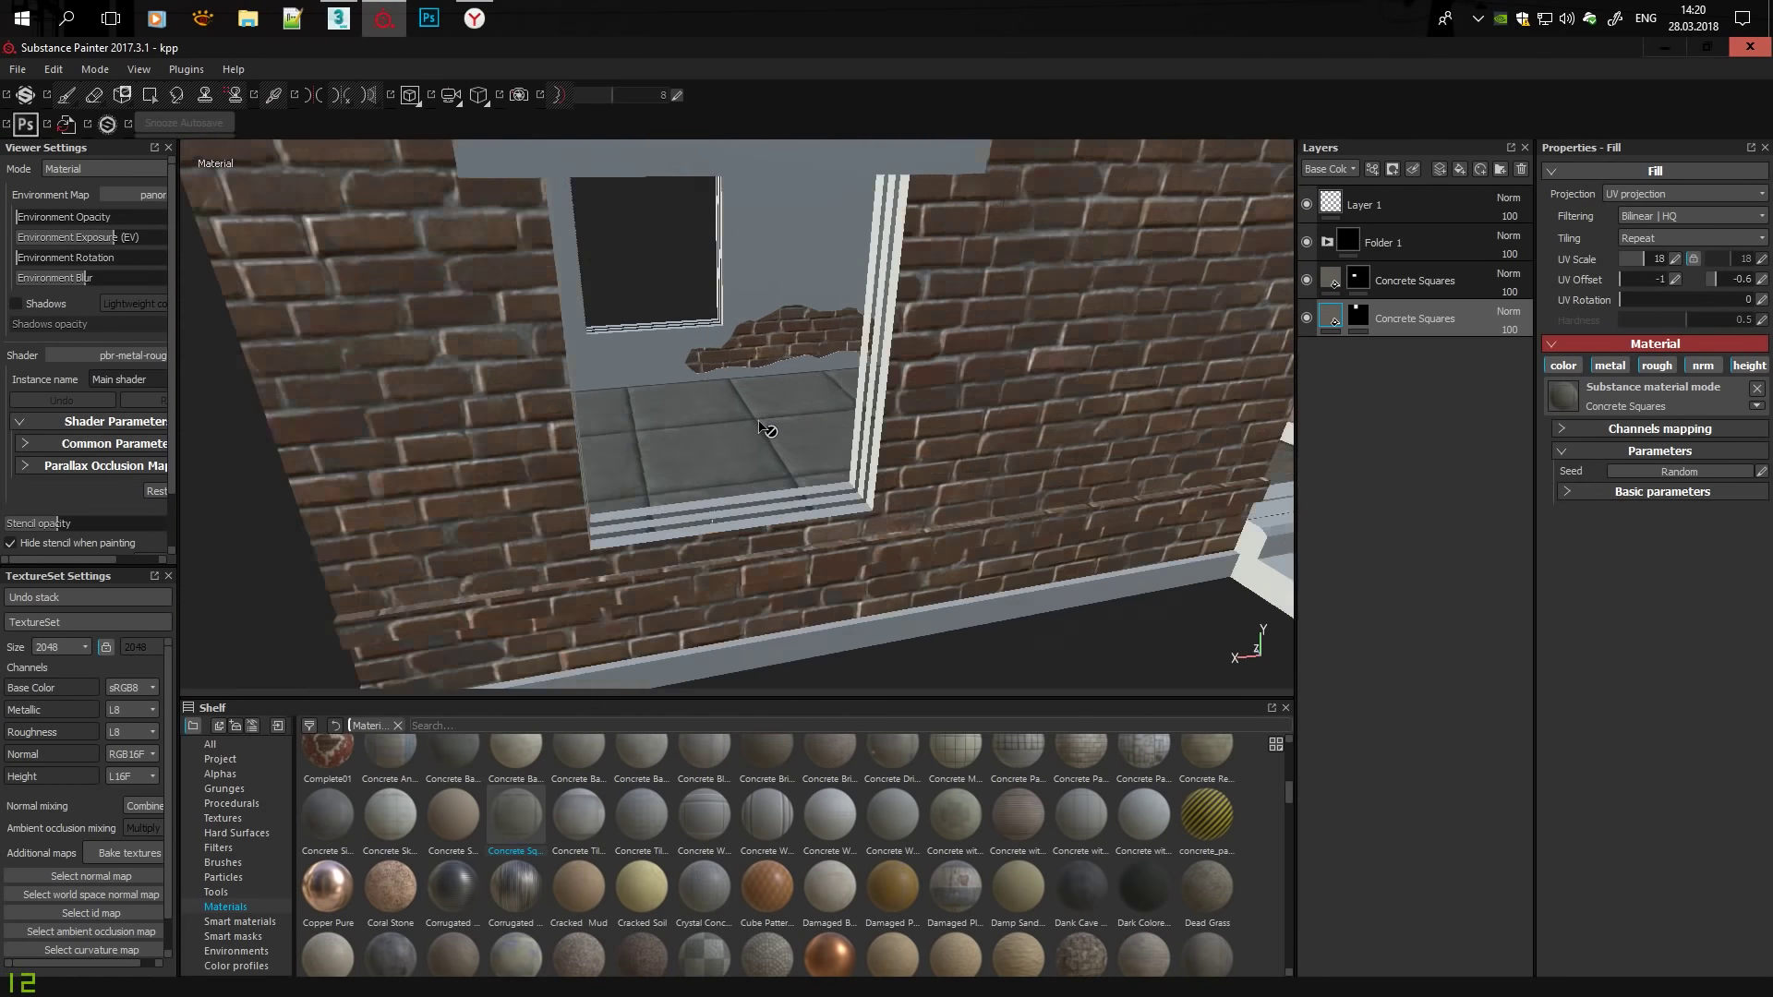
pyautogui.moveTo(764, 397)
pyautogui.keyDown('alt'); pyautogui.mouseDown(button='right')
pyautogui.moveTo(877, 408)
pyautogui.moveTo(821, 540)
pyautogui.mouseUp(button='right'); pyautogui.keyUp('alt')
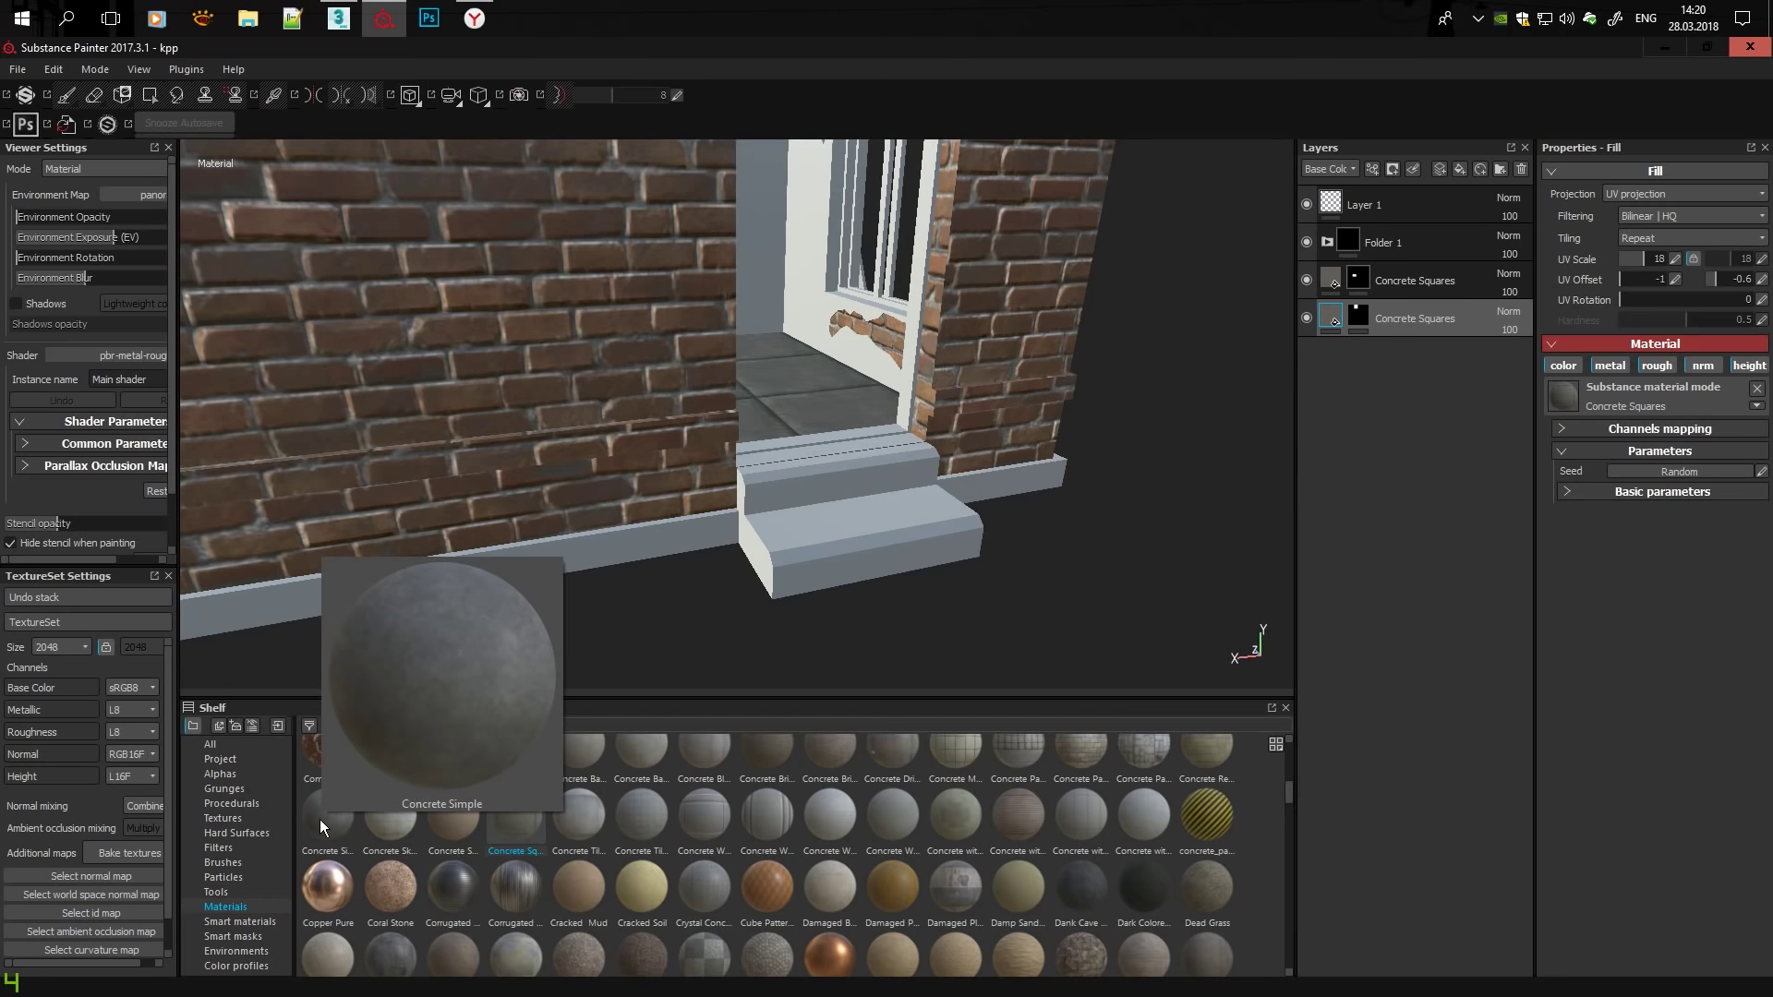
pyautogui.moveTo(322, 827); pyautogui.dragTo(741, 620)
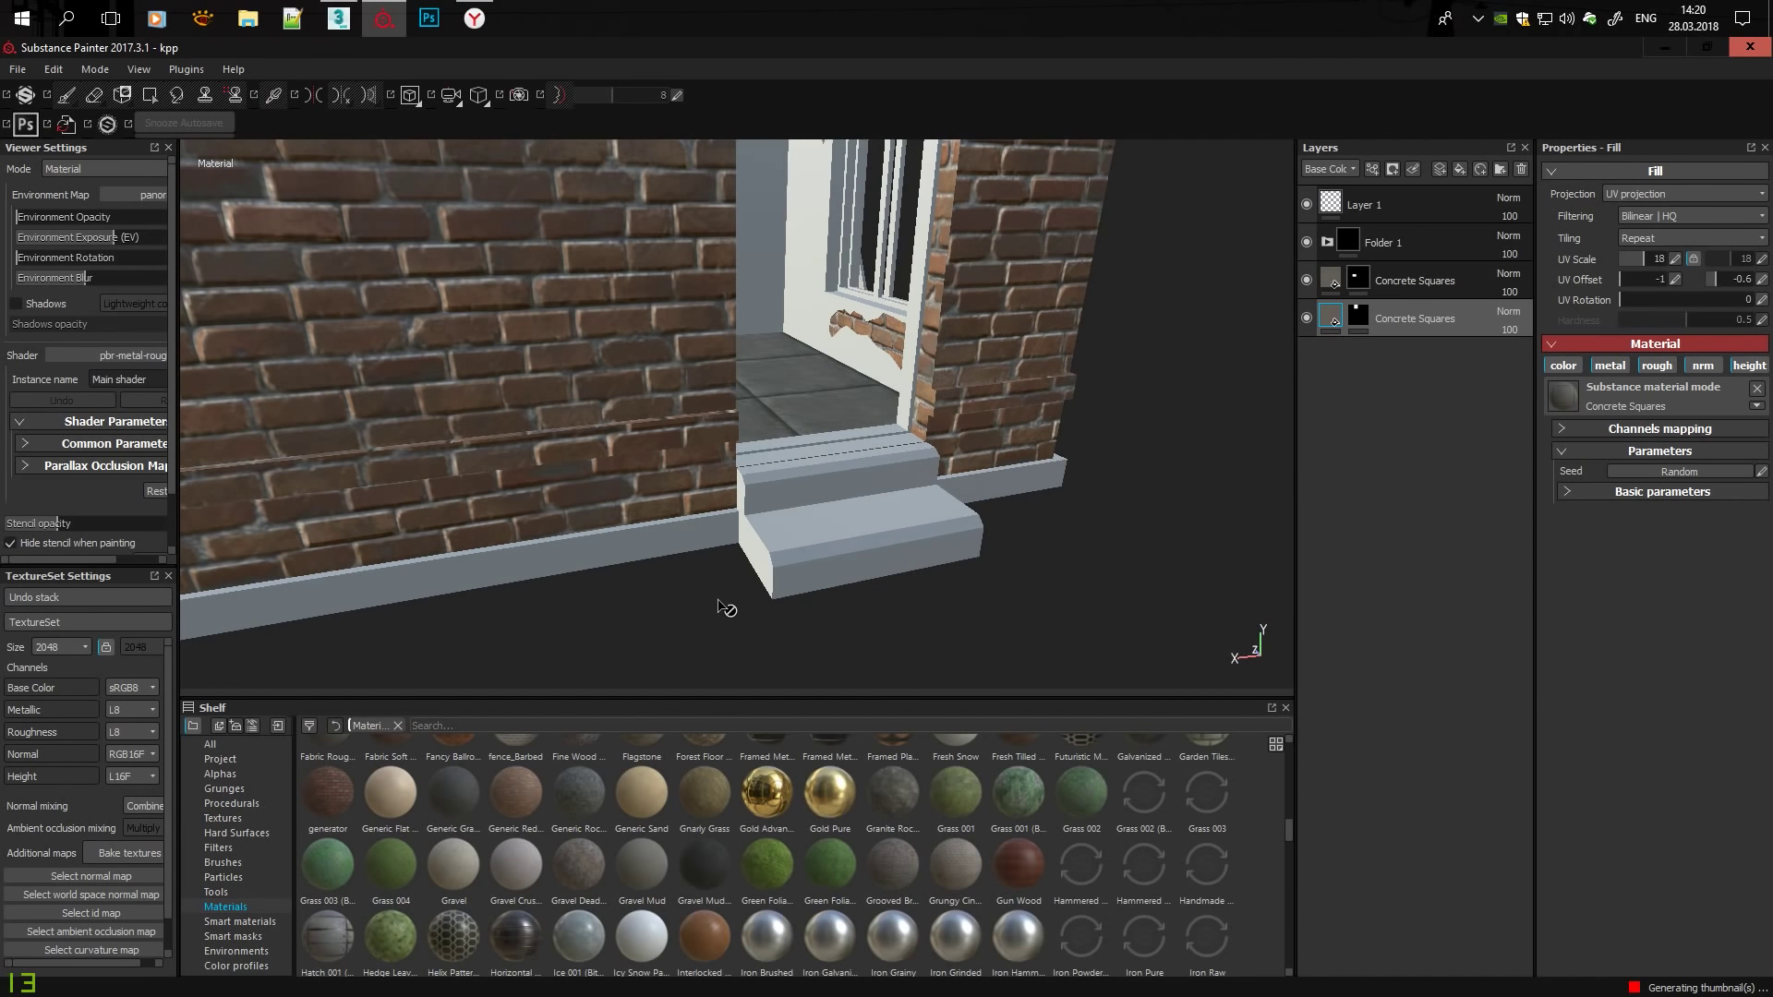
pyautogui.scroll(3, 486, 853)
# Add Concrete Simple as a new fill layer masked for polygon filling.
pyautogui.scroll(2, 567, 915)
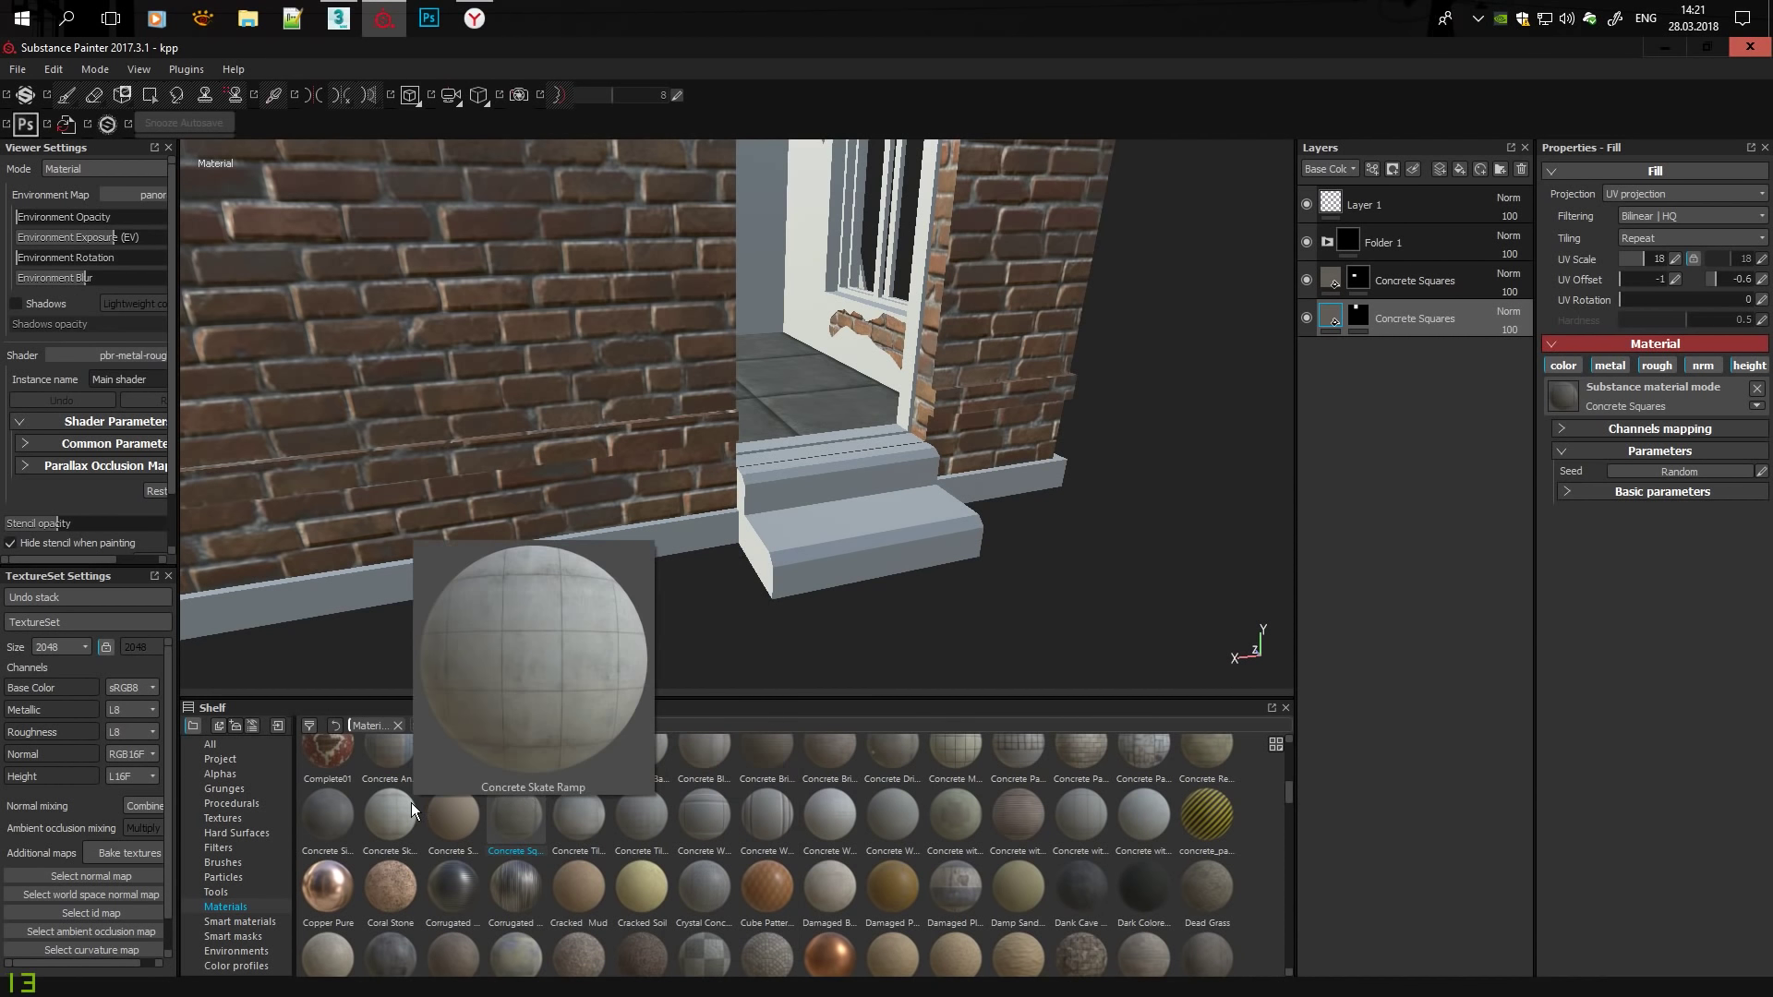
pyautogui.click(329, 814)
pyautogui.moveTo(369, 783); pyautogui.dragTo(1404, 369)
pyautogui.press('4')
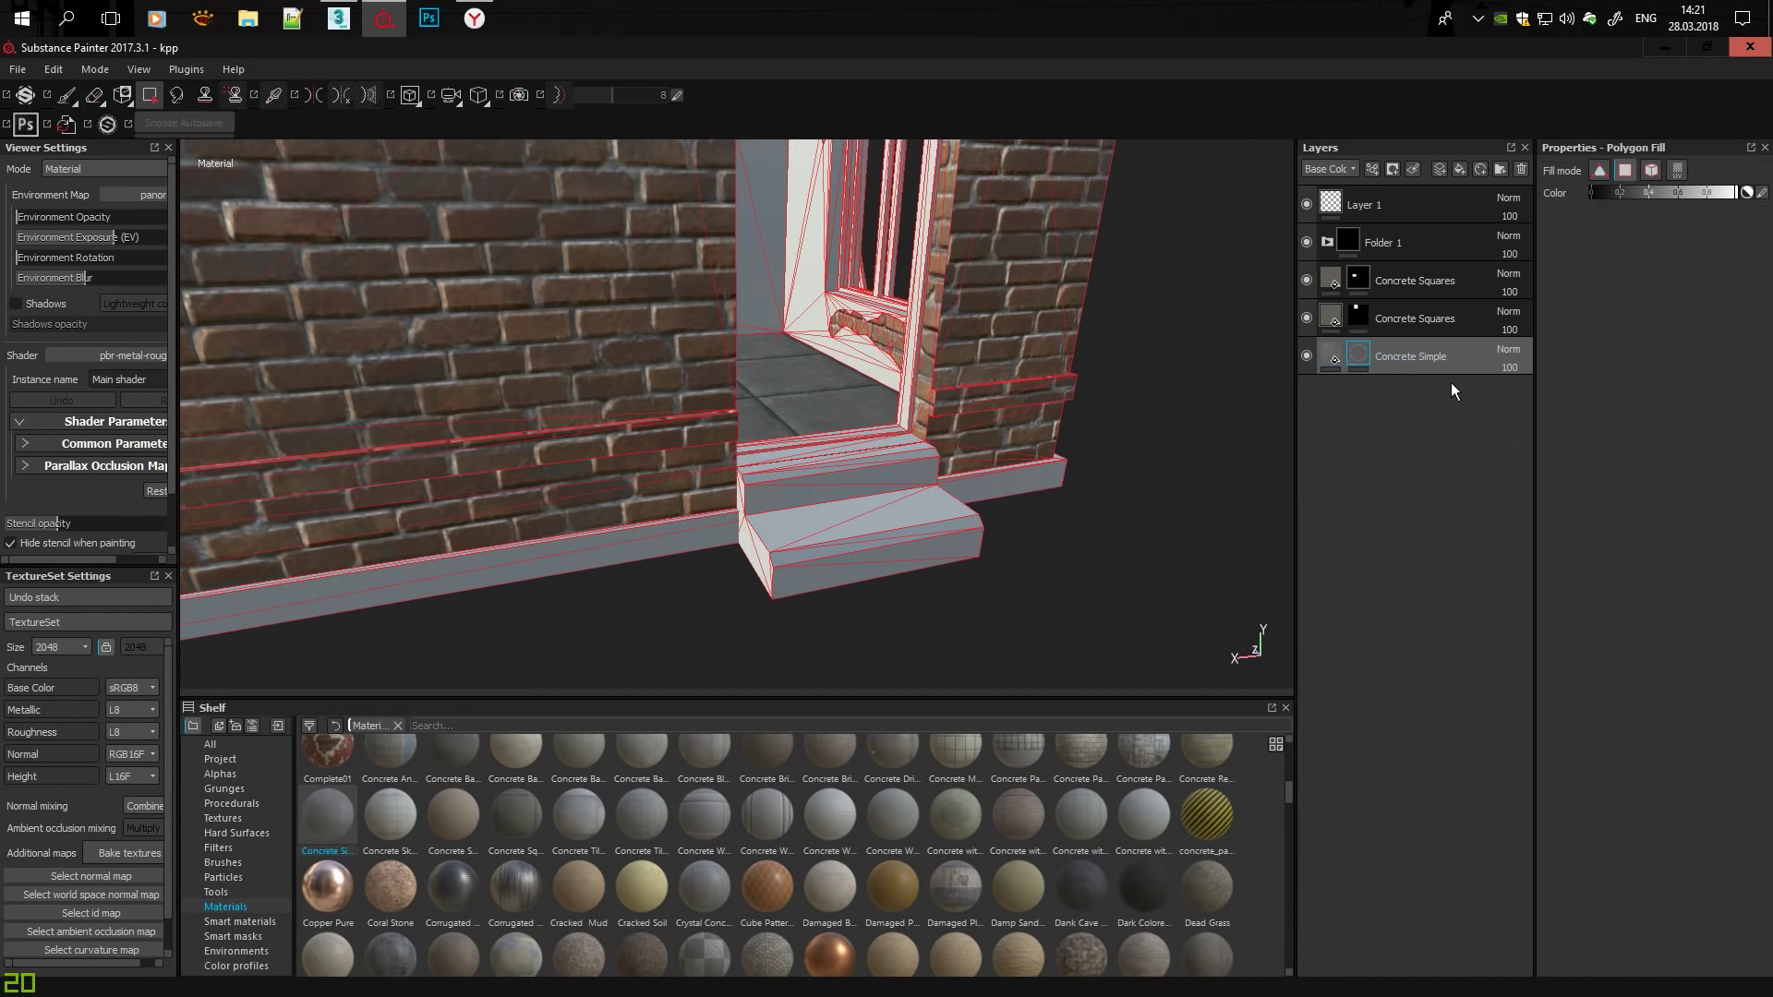
# Inspect the front step, window sill and brick wall base up close.
pyautogui.moveTo(867, 628)
pyautogui.keyDown('alt'); pyautogui.mouseDown()
pyautogui.moveTo(862, 657)
pyautogui.moveTo(939, 622)
pyautogui.mouseUp(); pyautogui.keyUp('alt')
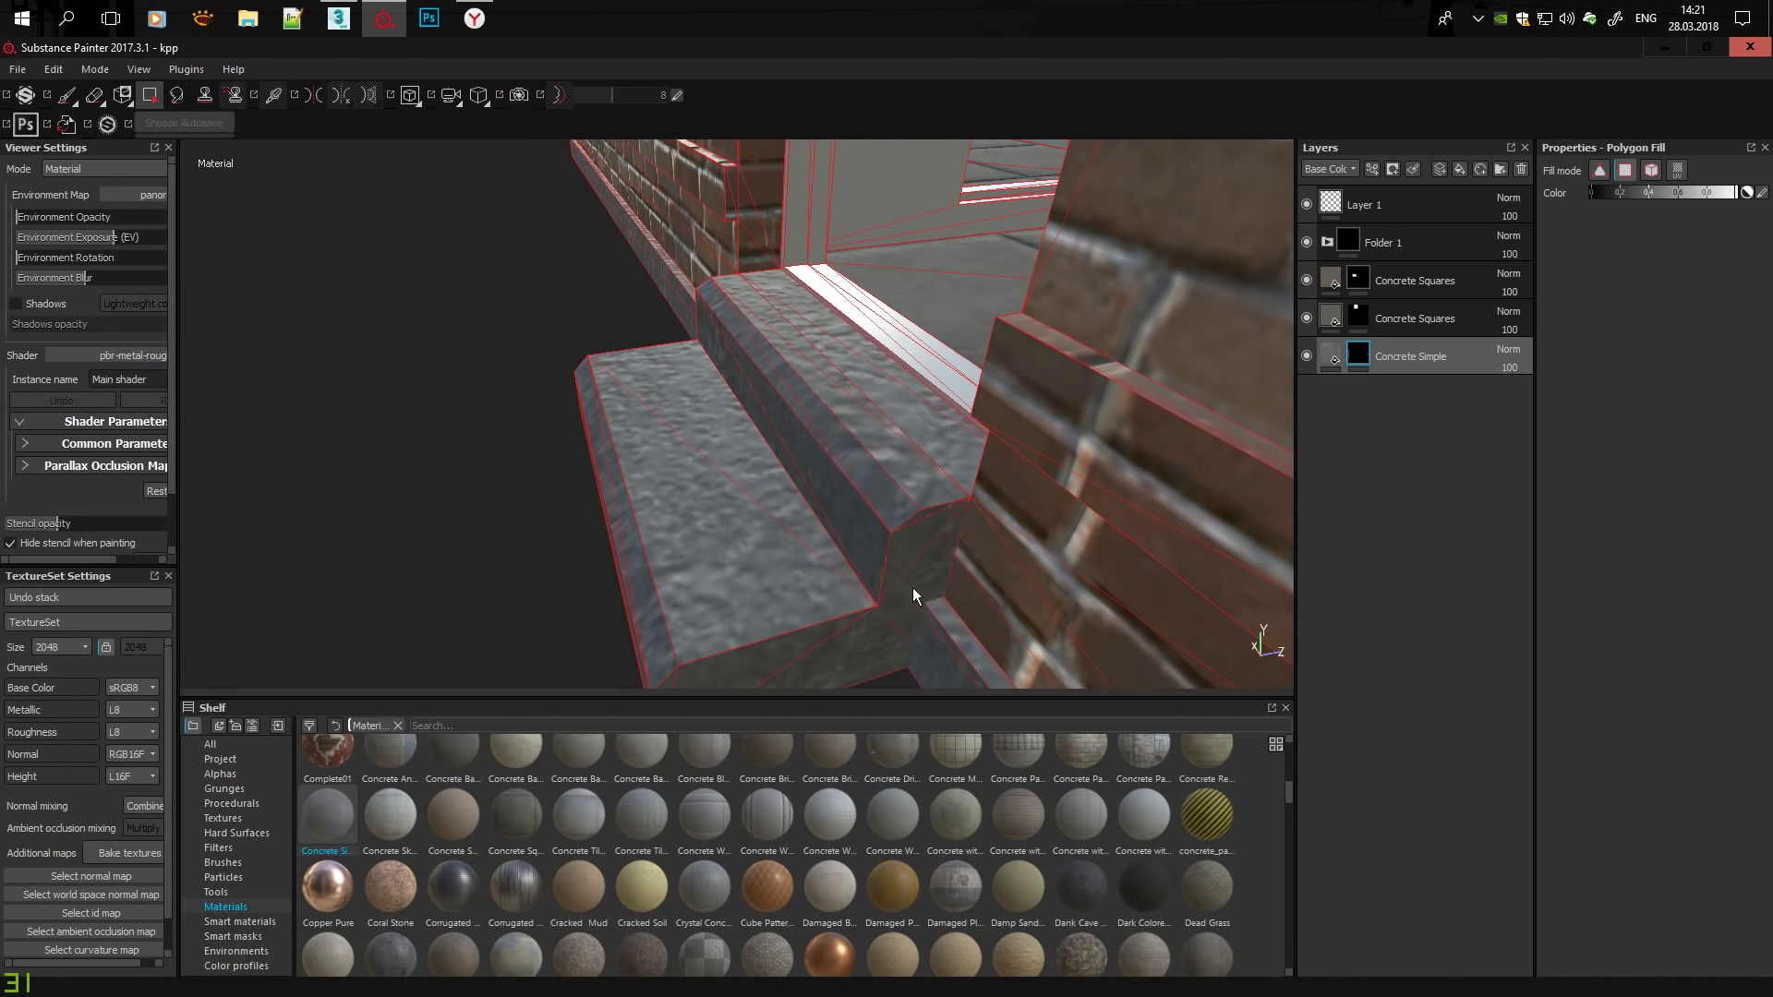
pyautogui.moveTo(913, 596)
pyautogui.keyDown('alt'); pyautogui.mouseDown()
pyautogui.moveTo(1049, 594)
pyautogui.moveTo(902, 435)
pyautogui.moveTo(942, 356)
pyautogui.moveTo(1001, 507)
pyautogui.moveTo(1037, 490)
pyautogui.moveTo(665, 513)
pyautogui.moveTo(951, 412)
pyautogui.moveTo(722, 522)
pyautogui.mouseUp(); pyautogui.keyUp('alt')
pyautogui.moveTo(768, 314)
pyautogui.keyDown('alt'); pyautogui.mouseDown()
pyautogui.moveTo(890, 507)
pyautogui.moveTo(1111, 518)
pyautogui.moveTo(752, 570)
pyautogui.moveTo(864, 496)
pyautogui.moveTo(892, 448)
pyautogui.mouseUp(); pyautogui.keyUp('alt')
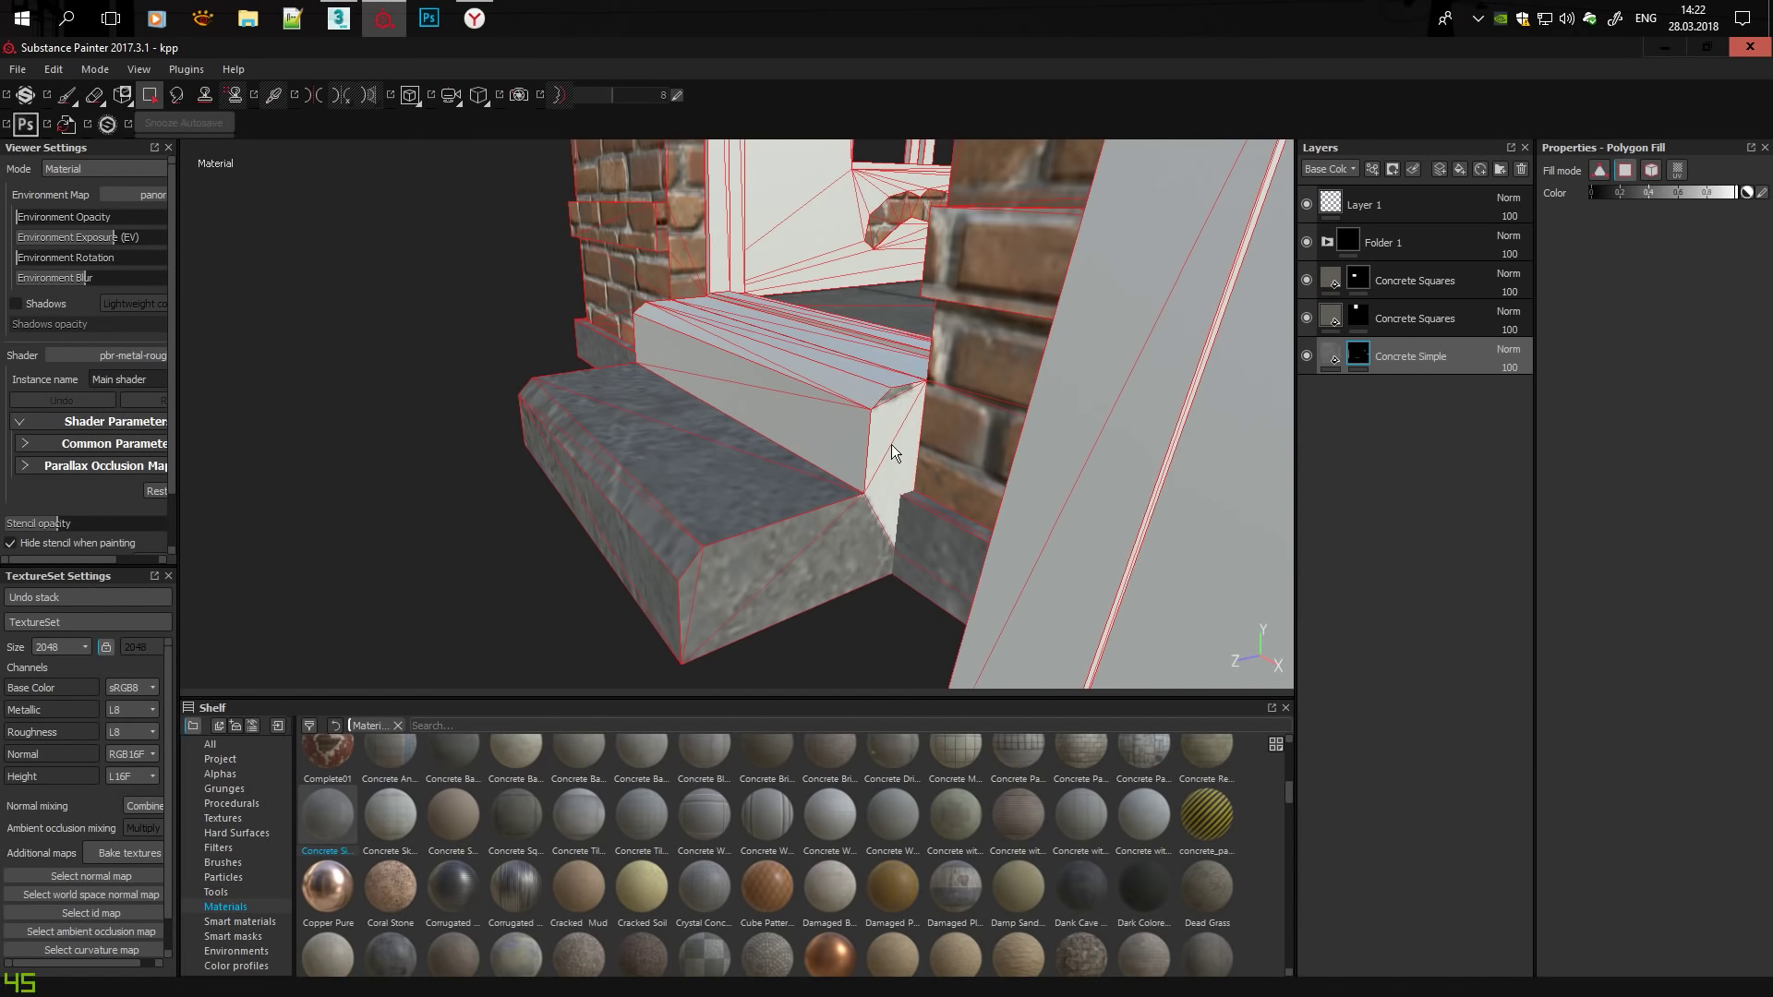
pyautogui.keyDown('alt'); pyautogui.moveTo(755, 363); pyautogui.dragTo(887, 364); pyautogui.keyUp('alt')
pyautogui.scroll(3, 855, 297)
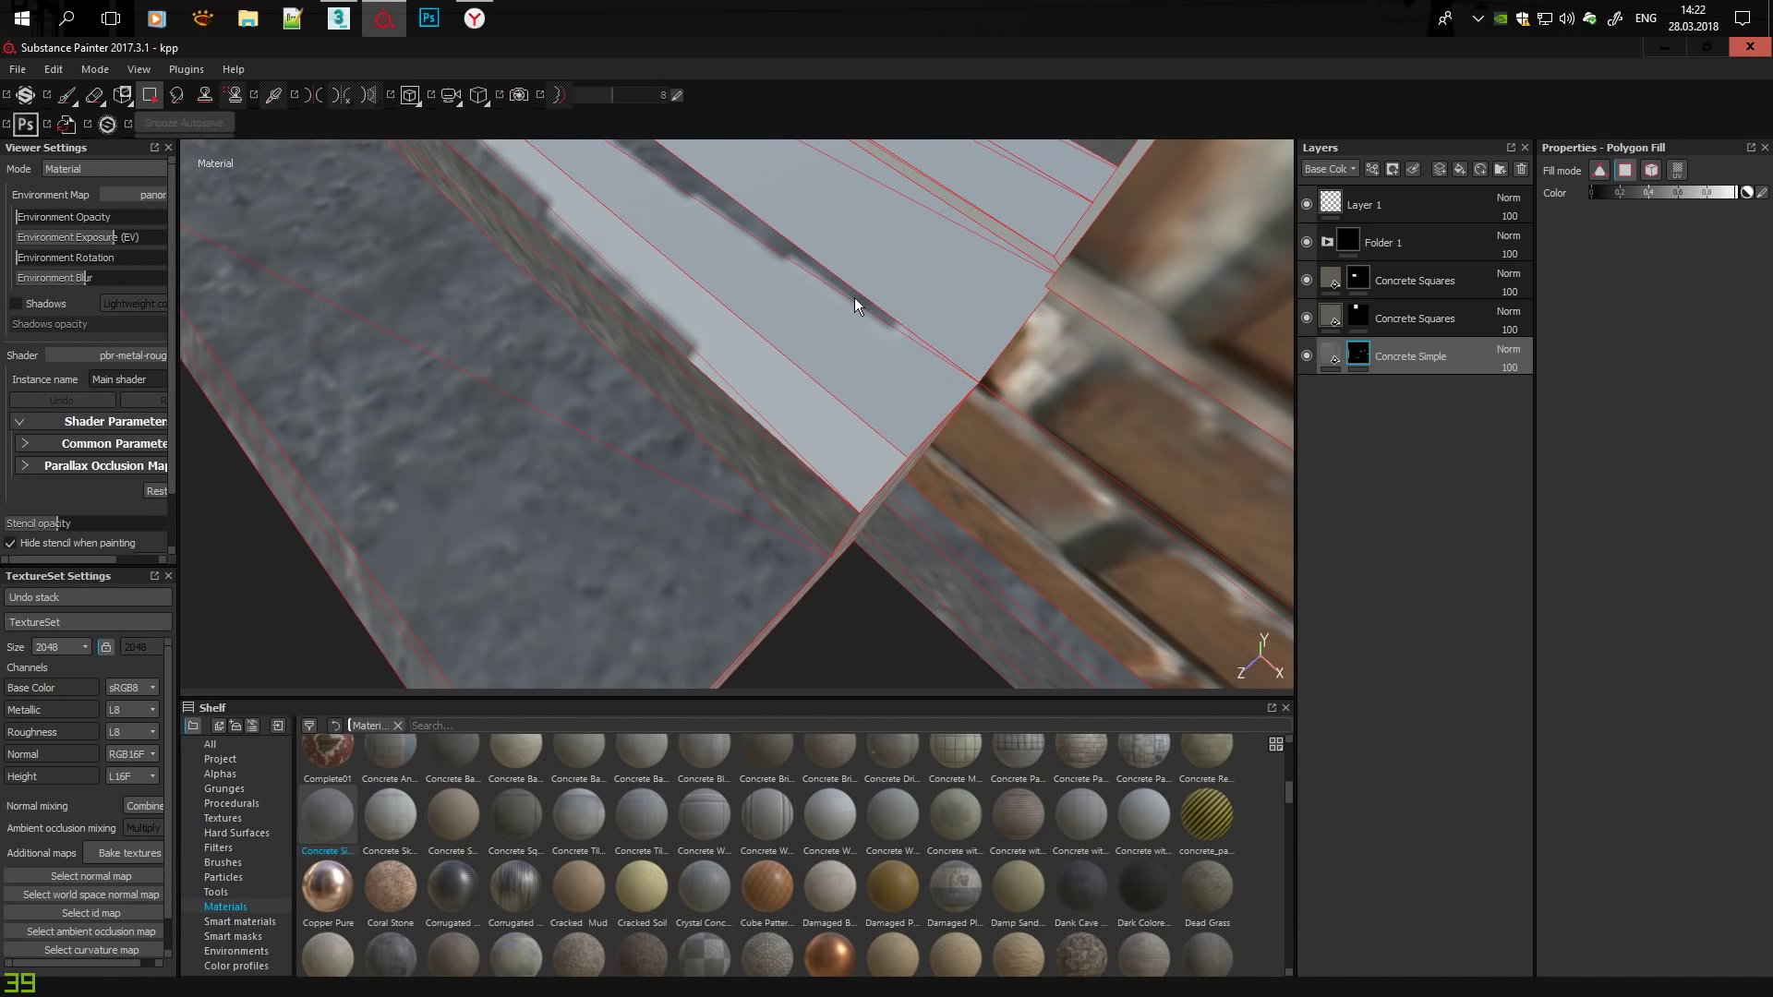
pyautogui.moveTo(901, 189)
pyautogui.keyDown('alt'); pyautogui.mouseDown()
pyautogui.moveTo(724, 406)
pyautogui.moveTo(950, 348)
pyautogui.moveTo(1061, 400)
pyautogui.moveTo(618, 407)
pyautogui.moveTo(1060, 369)
pyautogui.moveTo(788, 452)
pyautogui.moveTo(982, 558)
pyautogui.moveTo(733, 428)
pyautogui.moveTo(1191, 309)
pyautogui.moveTo(958, 444)
pyautogui.moveTo(829, 395)
pyautogui.moveTo(721, 447)
pyautogui.moveTo(789, 469)
pyautogui.moveTo(989, 385)
pyautogui.moveTo(675, 460)
pyautogui.mouseUp(); pyautogui.keyUp('alt')
# Add a Damaged Brown Plaster fill layer and polygon-fill the wall faces in the UV layout.
pyautogui.moveTo(814, 890)
pyautogui.mouseDown()
pyautogui.moveTo(1345, 532)
pyautogui.moveTo(1356, 391)
pyautogui.mouseUp()
pyautogui.press('4')
pyautogui.moveTo(1062, 388)
pyautogui.keyDown('alt'); pyautogui.mouseDown()
pyautogui.moveTo(817, 308)
pyautogui.moveTo(819, 238)
pyautogui.mouseUp(); pyautogui.keyUp('alt')
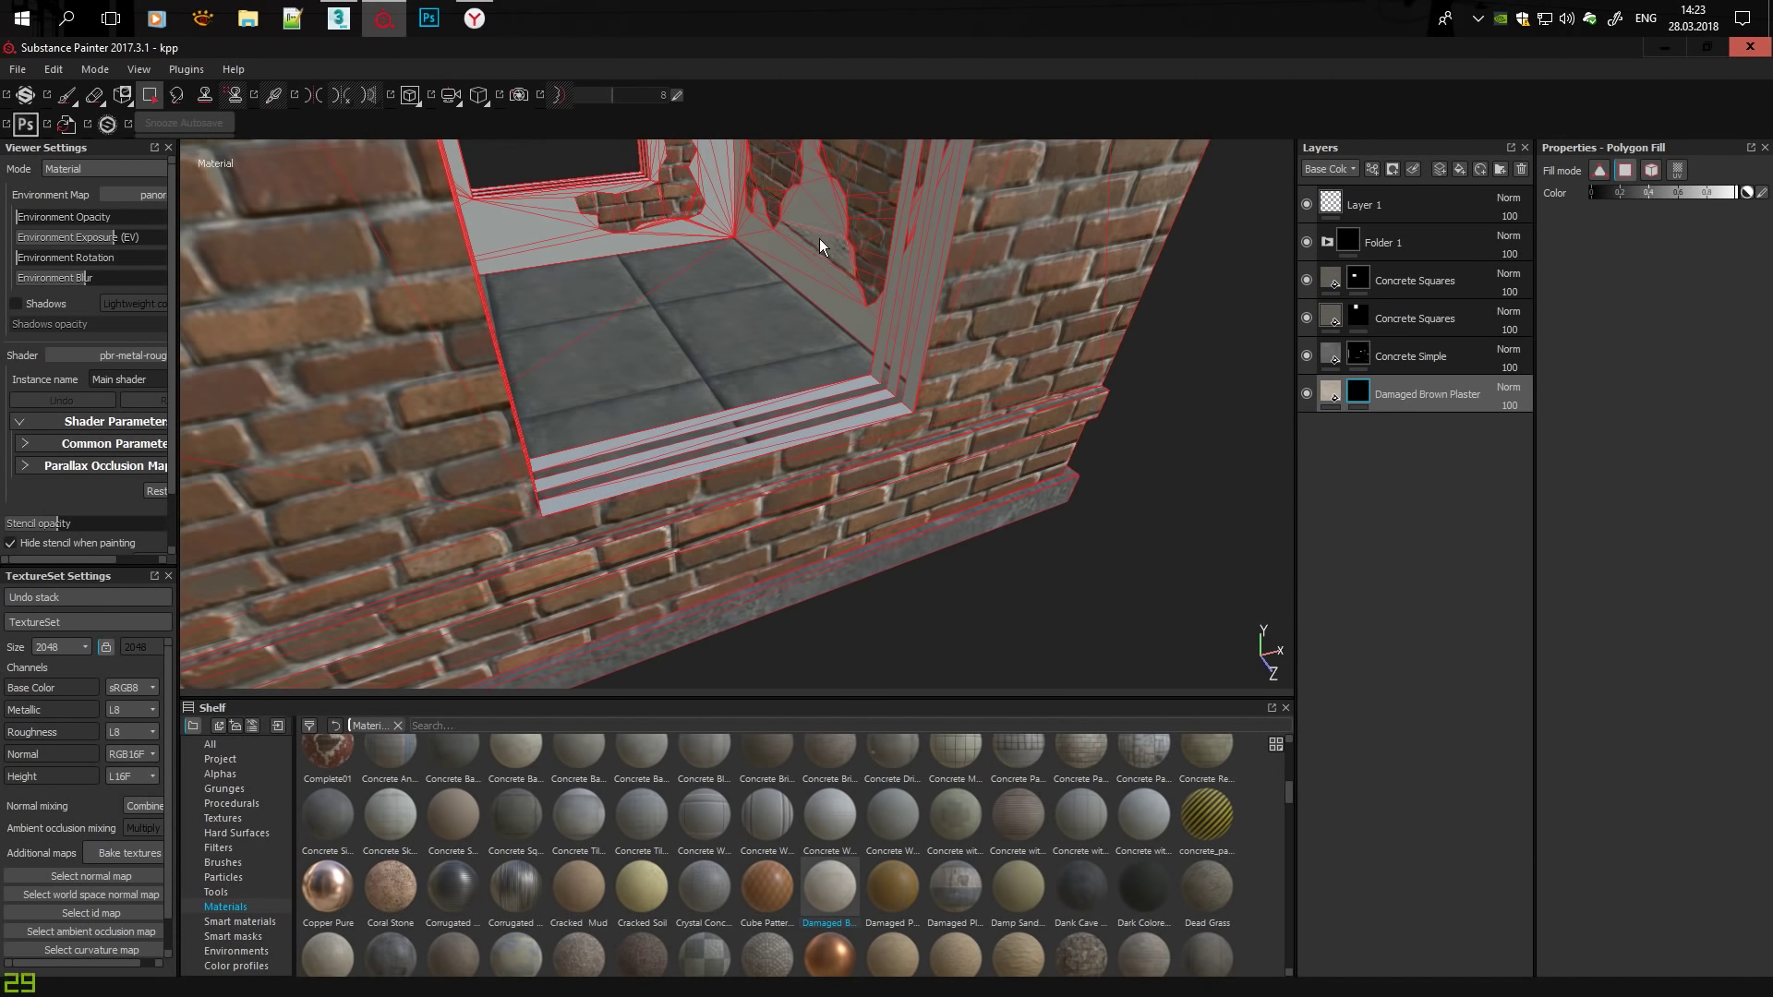
pyautogui.press('F3')
pyautogui.scroll(-5, 846, 399)
pyautogui.scroll(4, 923, 414)
pyautogui.scroll(2, 988, 426)
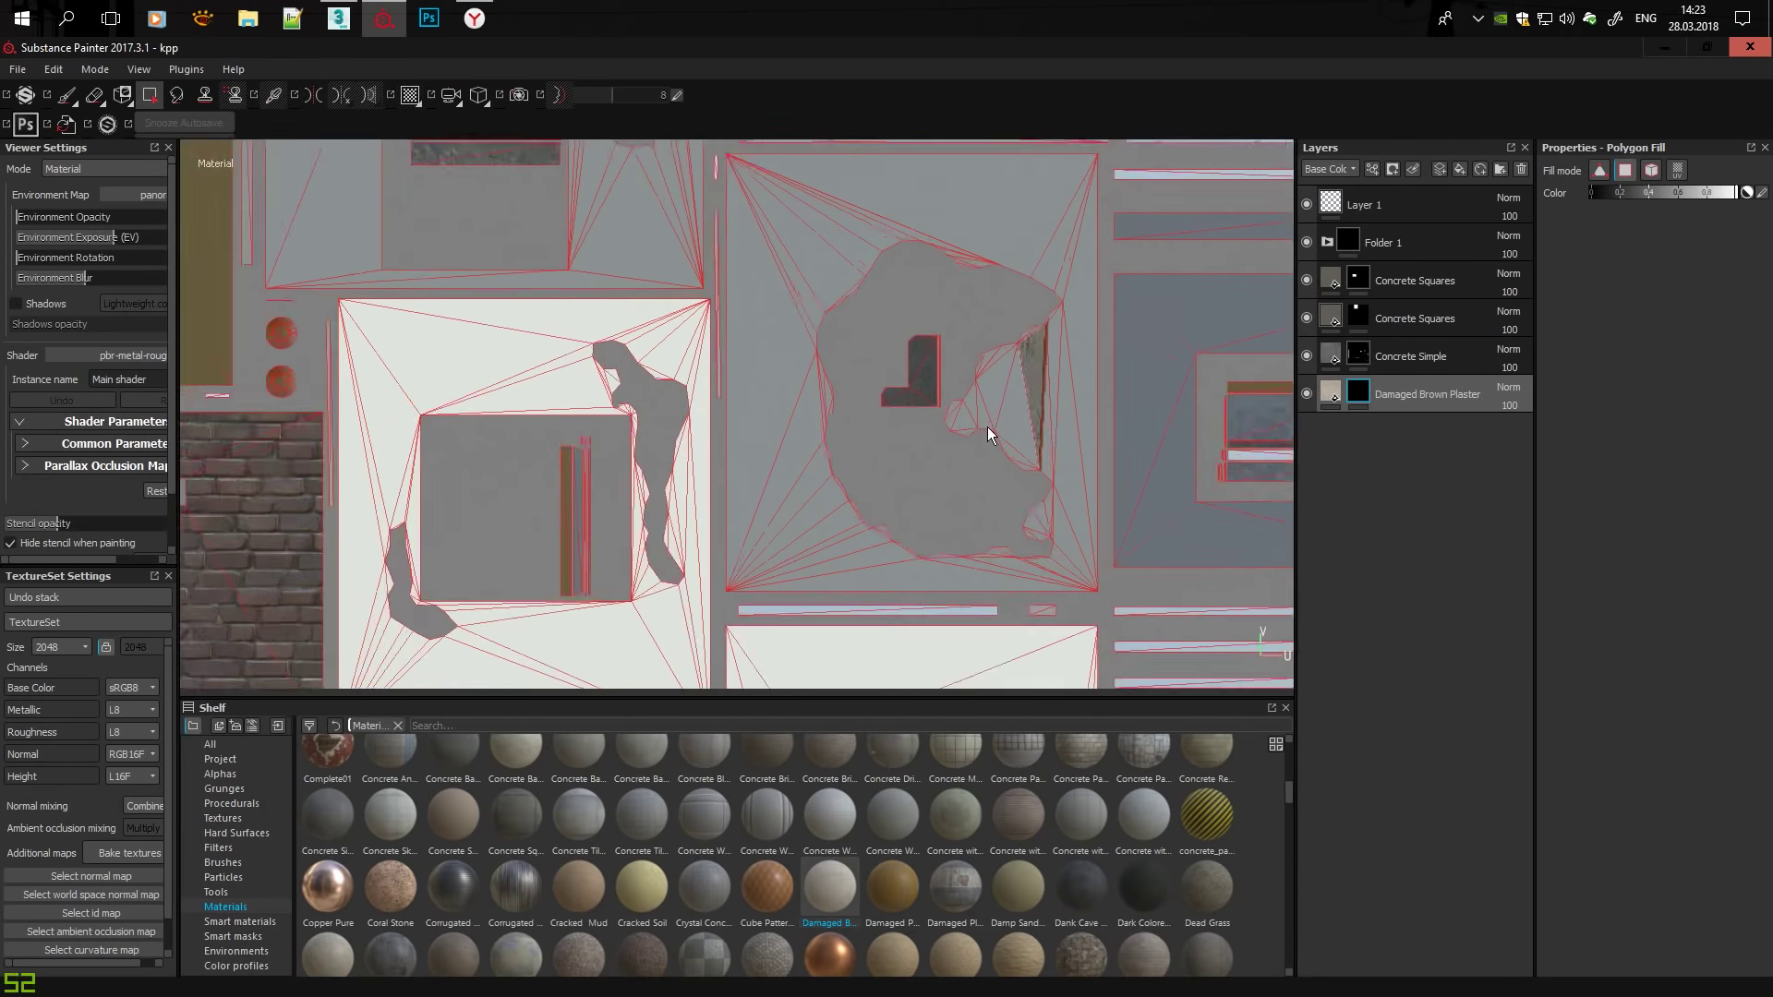
pyautogui.scroll(2, 1012, 467)
pyautogui.moveTo(651, 201); pyautogui.dragTo(805, 570)
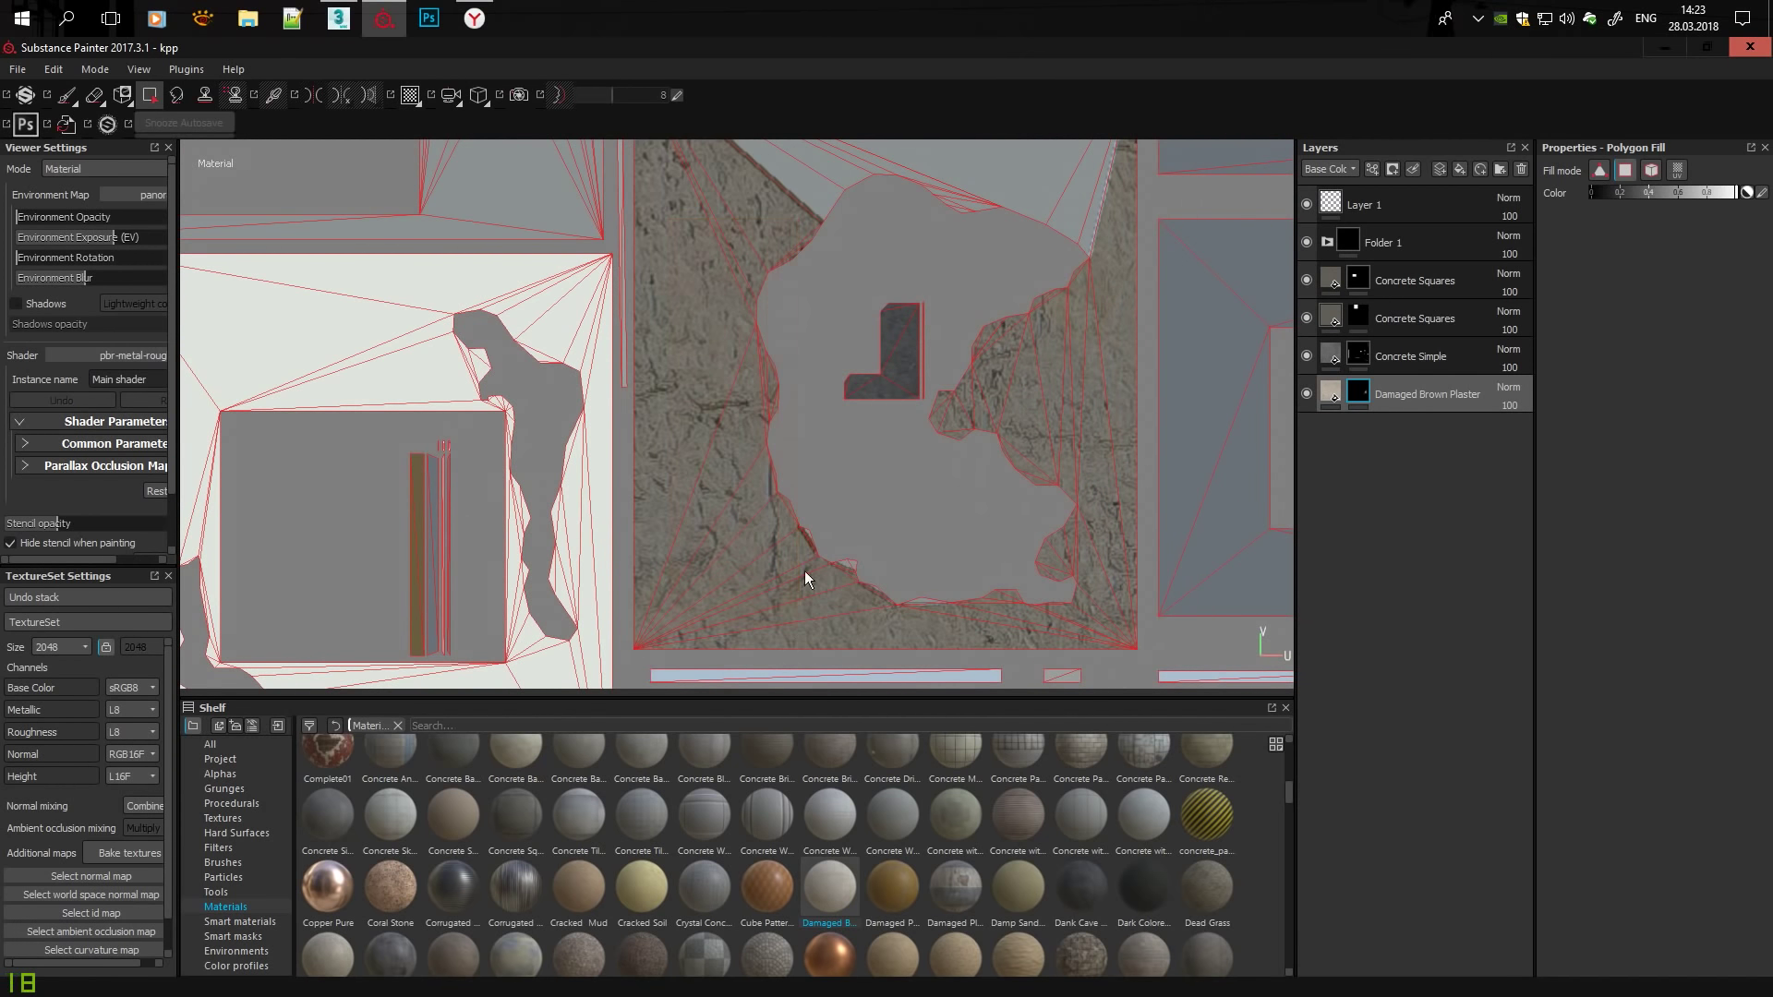
pyautogui.moveTo(840, 344); pyautogui.dragTo(840, 566, button='middle')
pyautogui.press('F2')
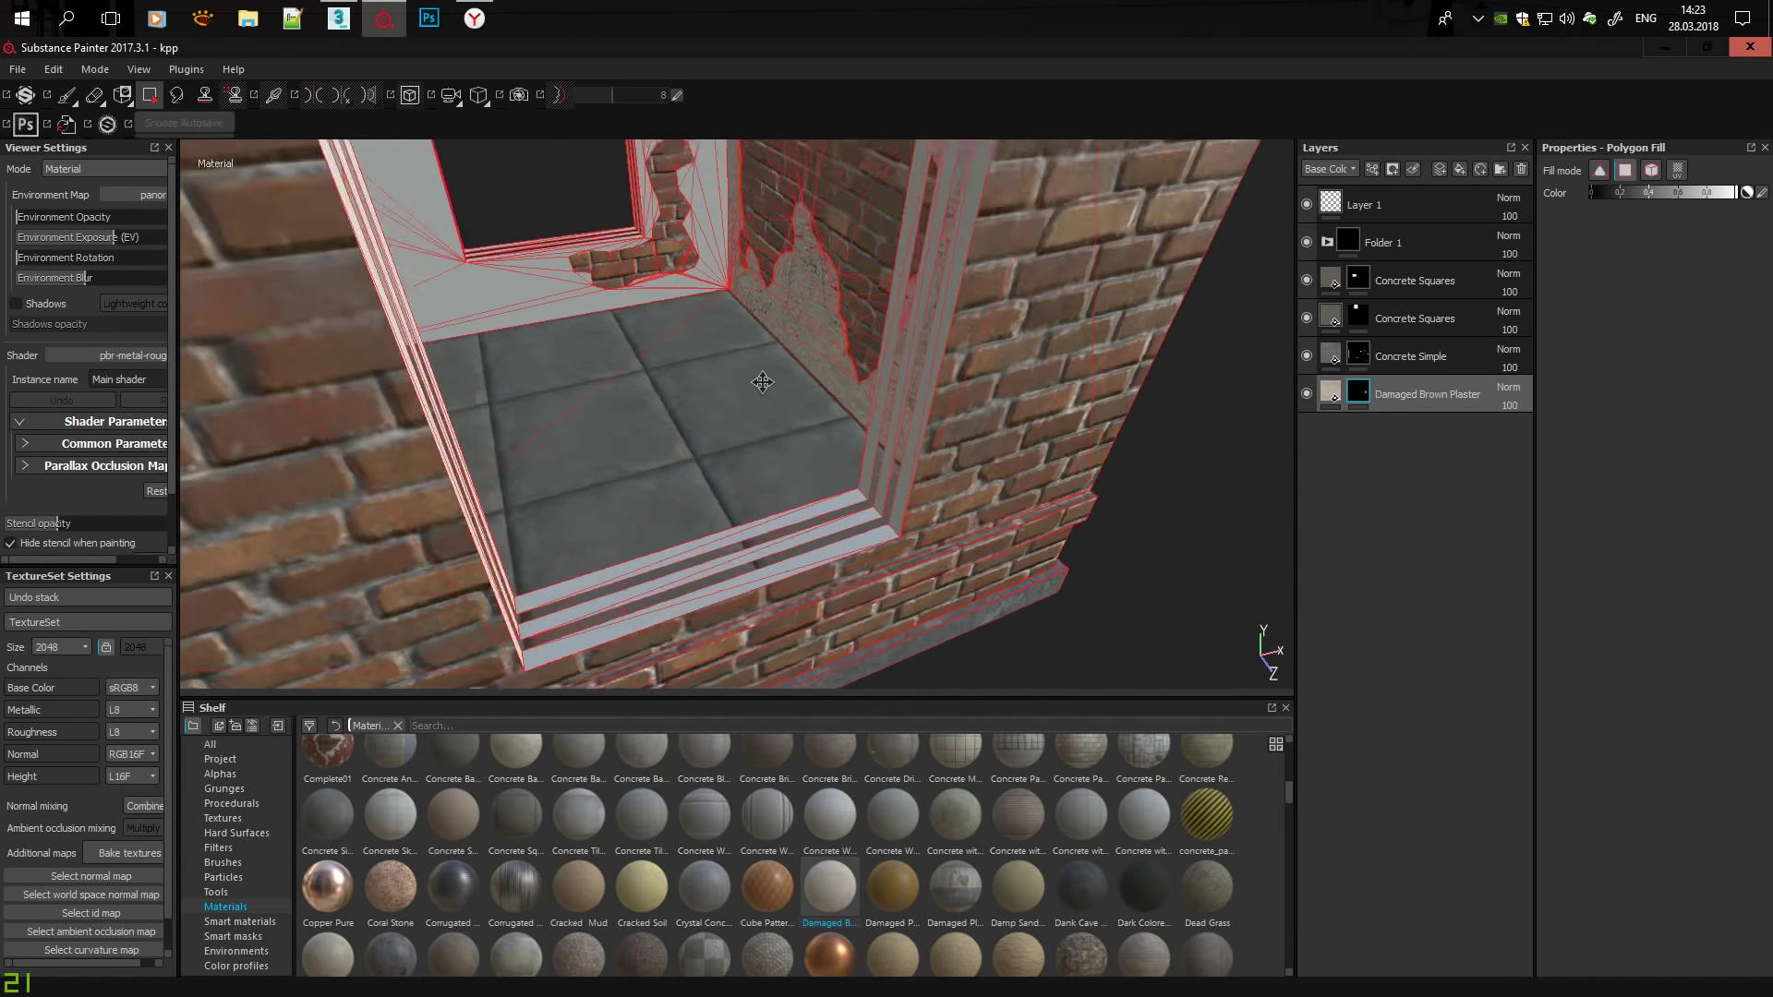
# Replace the plaster material with Concrete Bare 004 tiled at UV scale 5.
pyautogui.keyDown('alt'); pyautogui.moveTo(866, 413); pyautogui.dragTo(755, 386); pyautogui.keyUp('alt')
pyautogui.click(1330, 397)
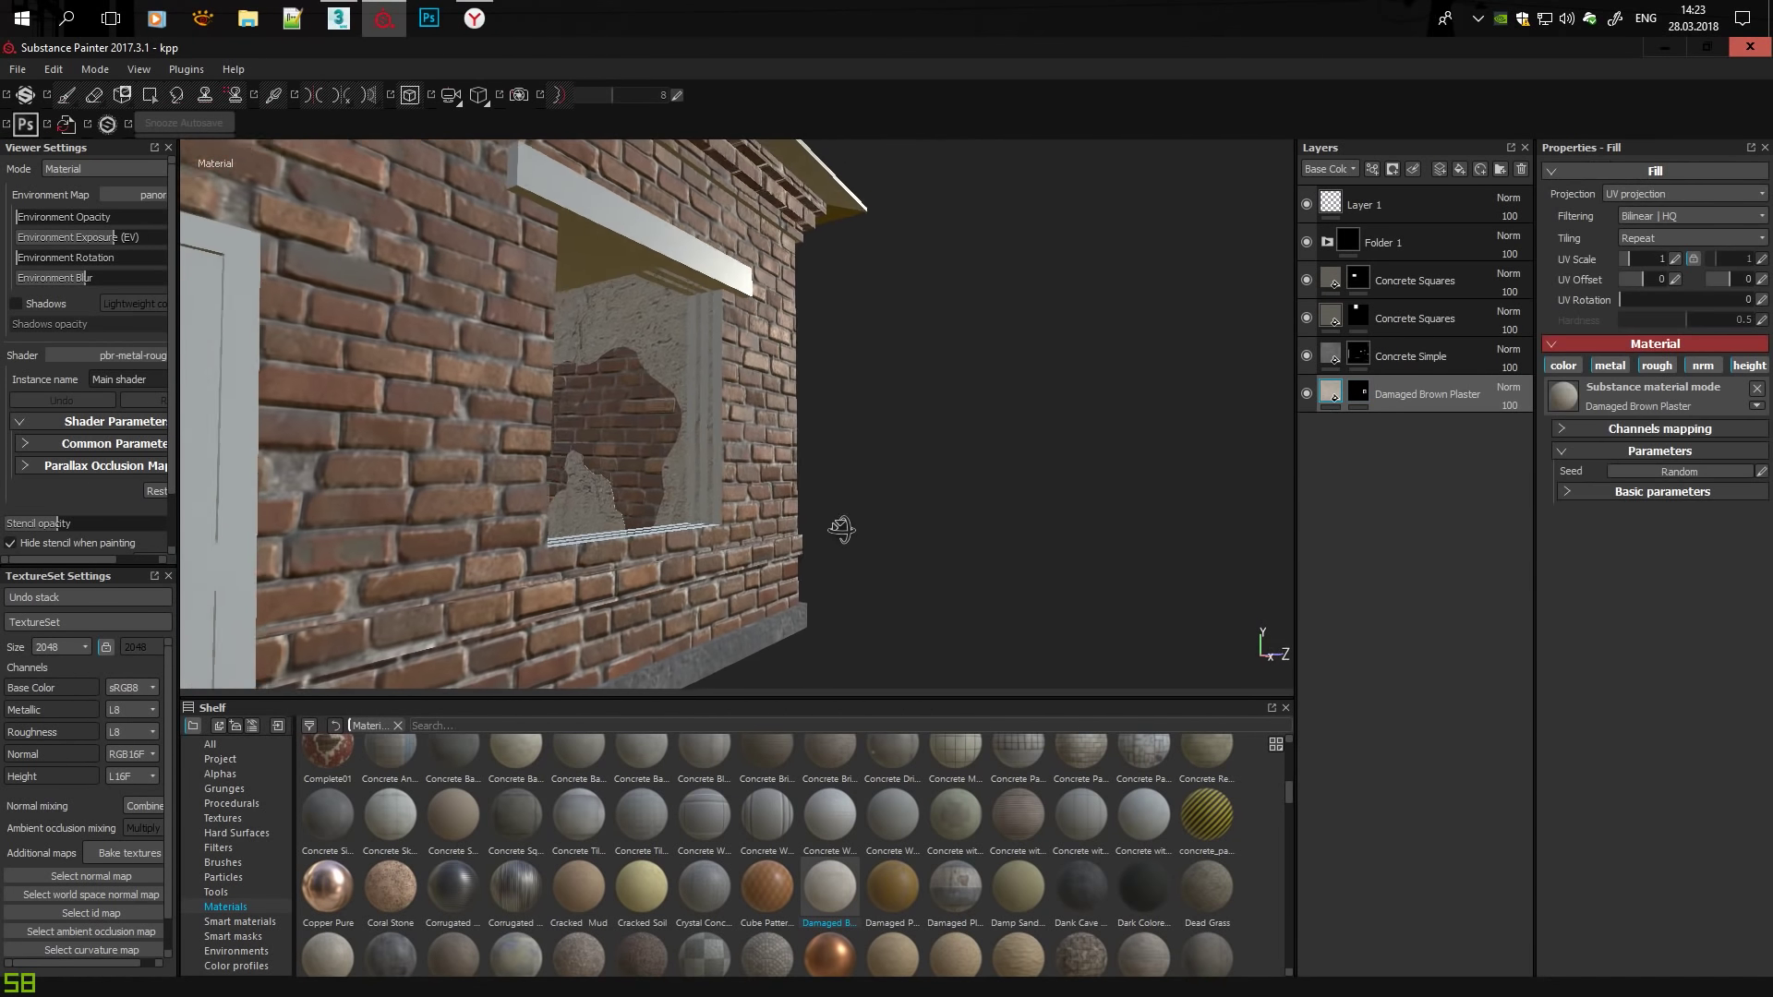
pyautogui.keyDown('alt'); pyautogui.moveTo(834, 526); pyautogui.dragTo(757, 647); pyautogui.keyUp('alt')
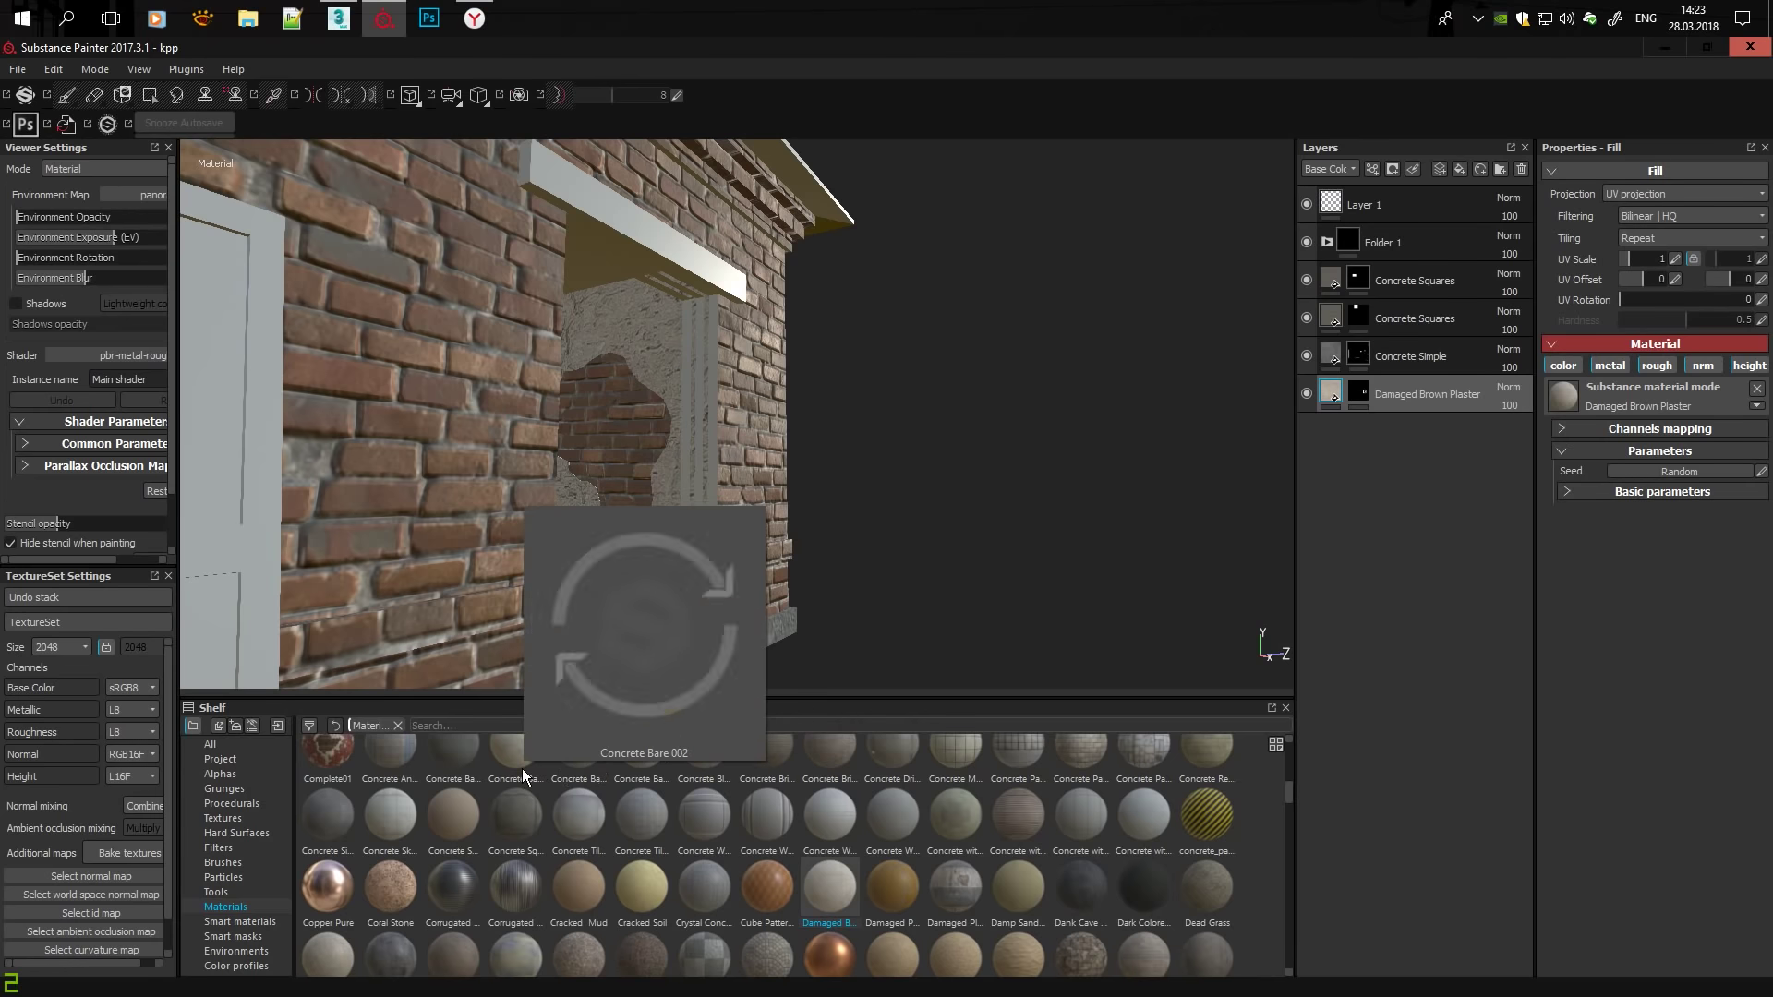
pyautogui.moveTo(1313, 383); pyautogui.dragTo(1330, 393)
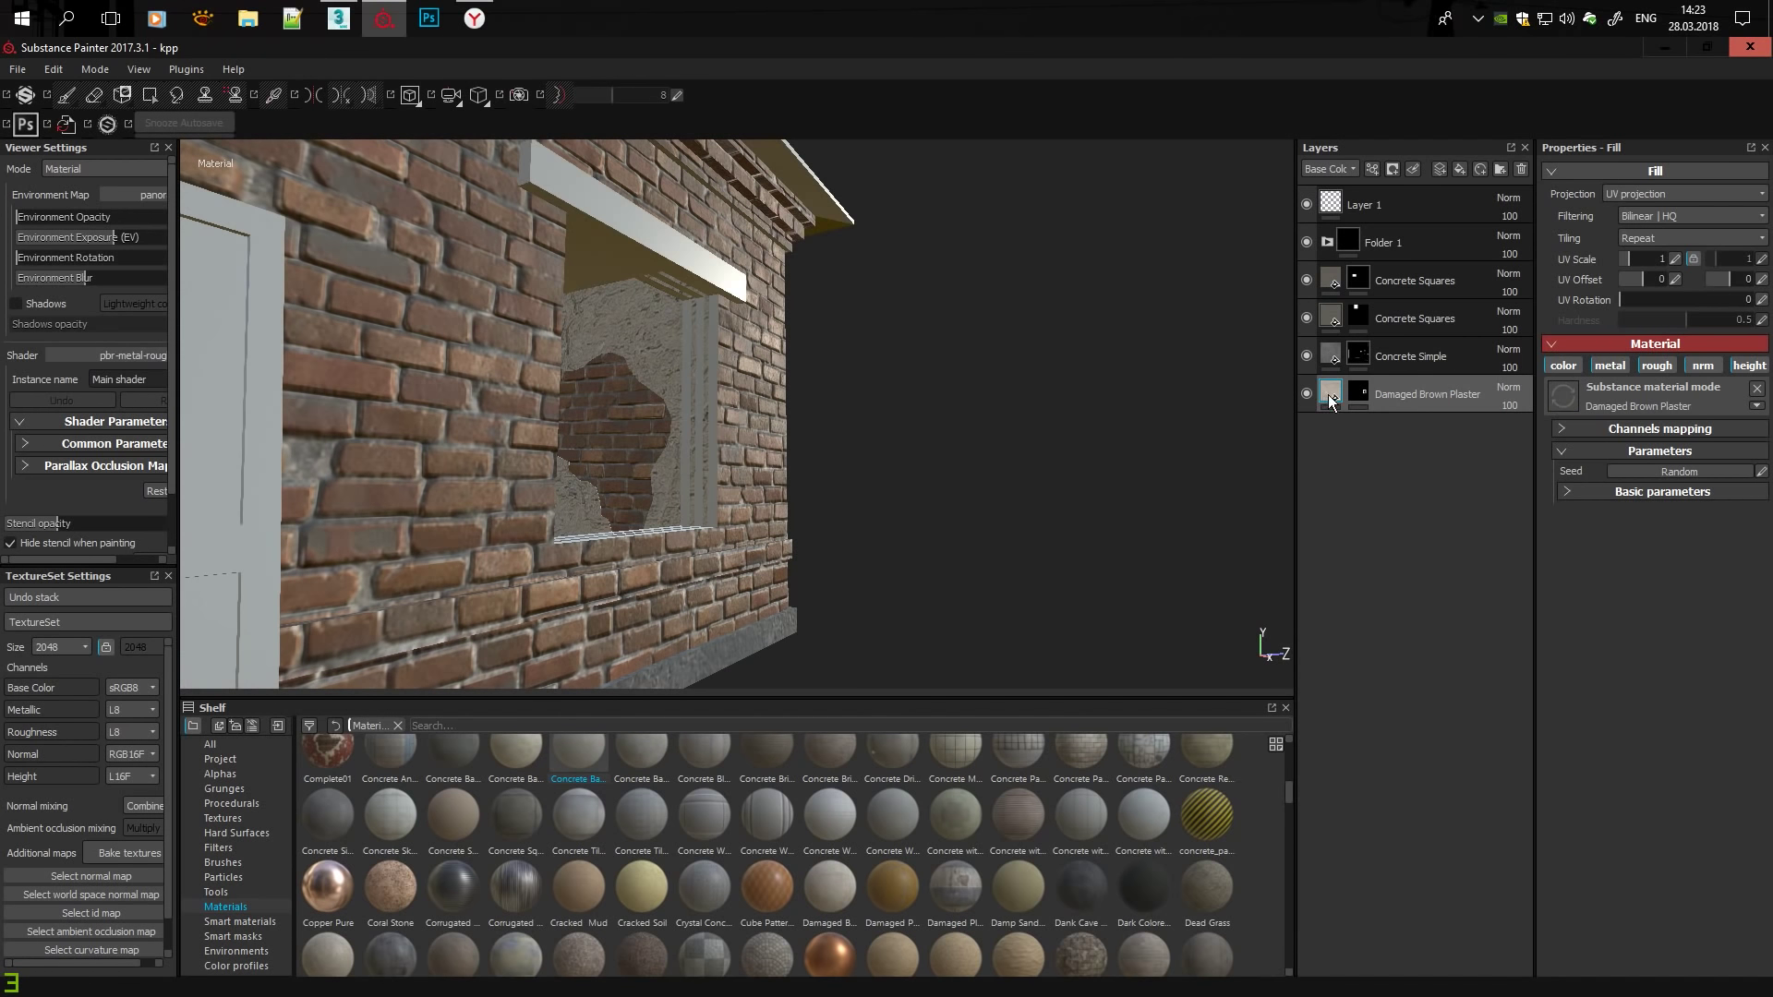
pyautogui.scroll(5, 631, 394)
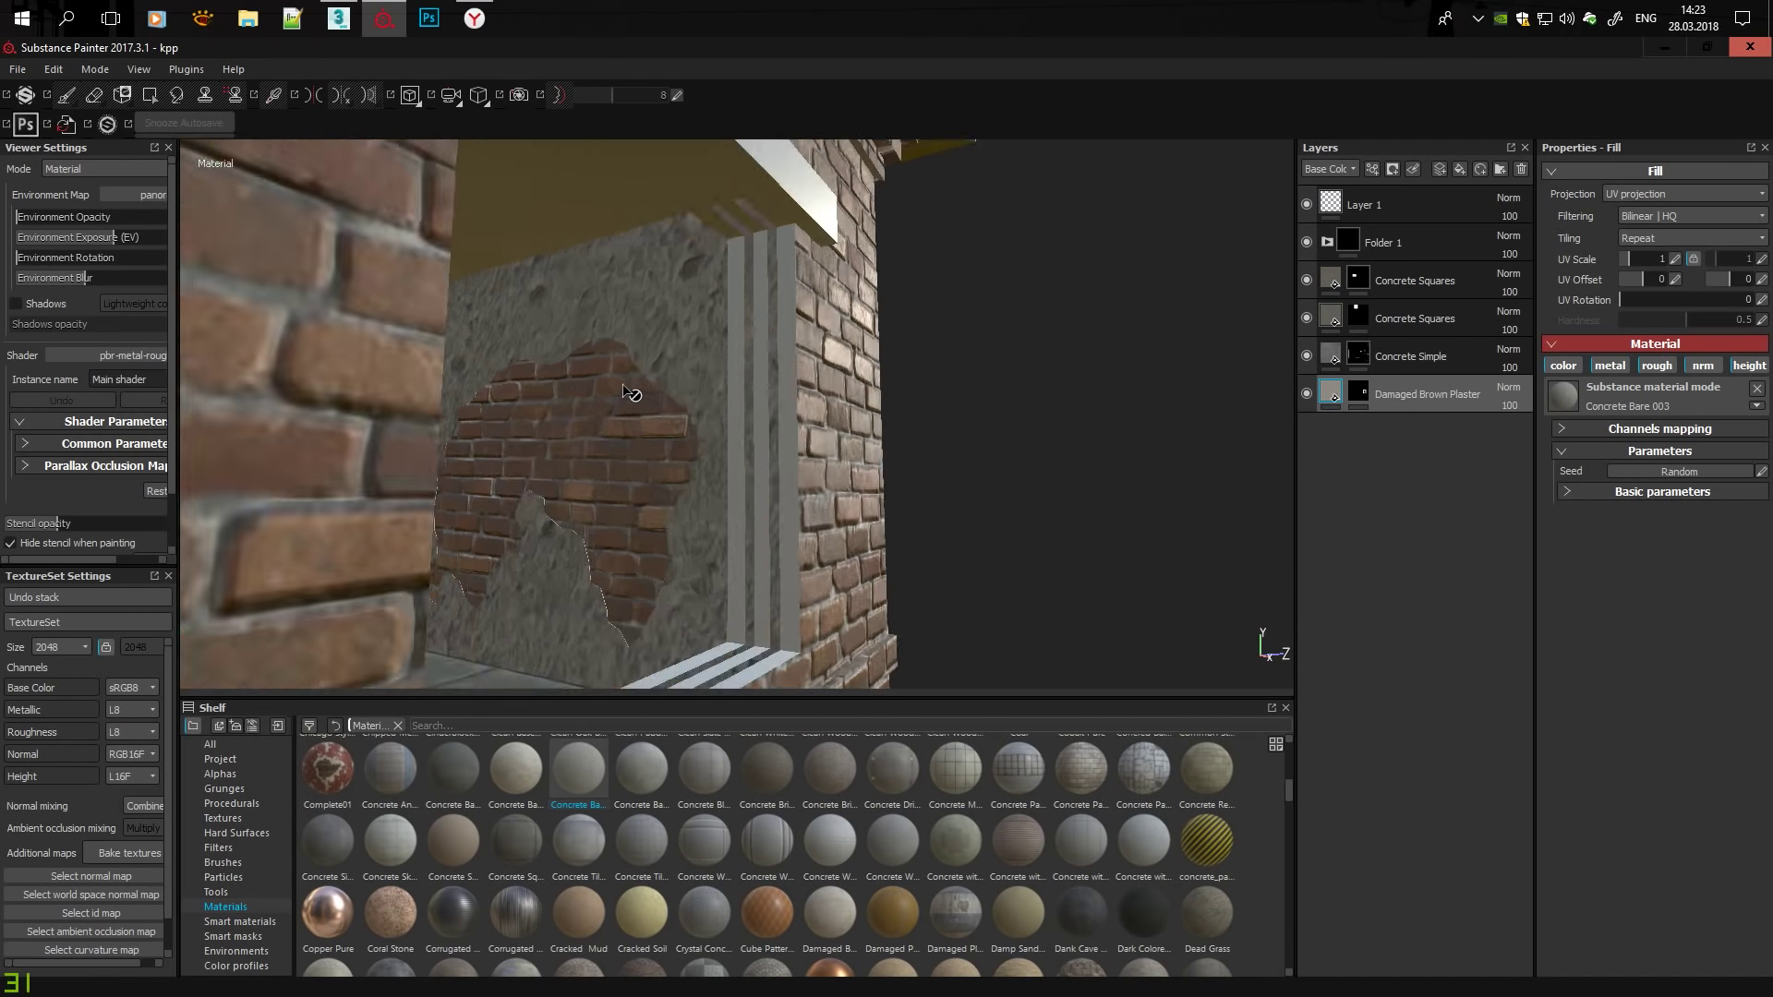
pyautogui.scroll(2, 631, 394)
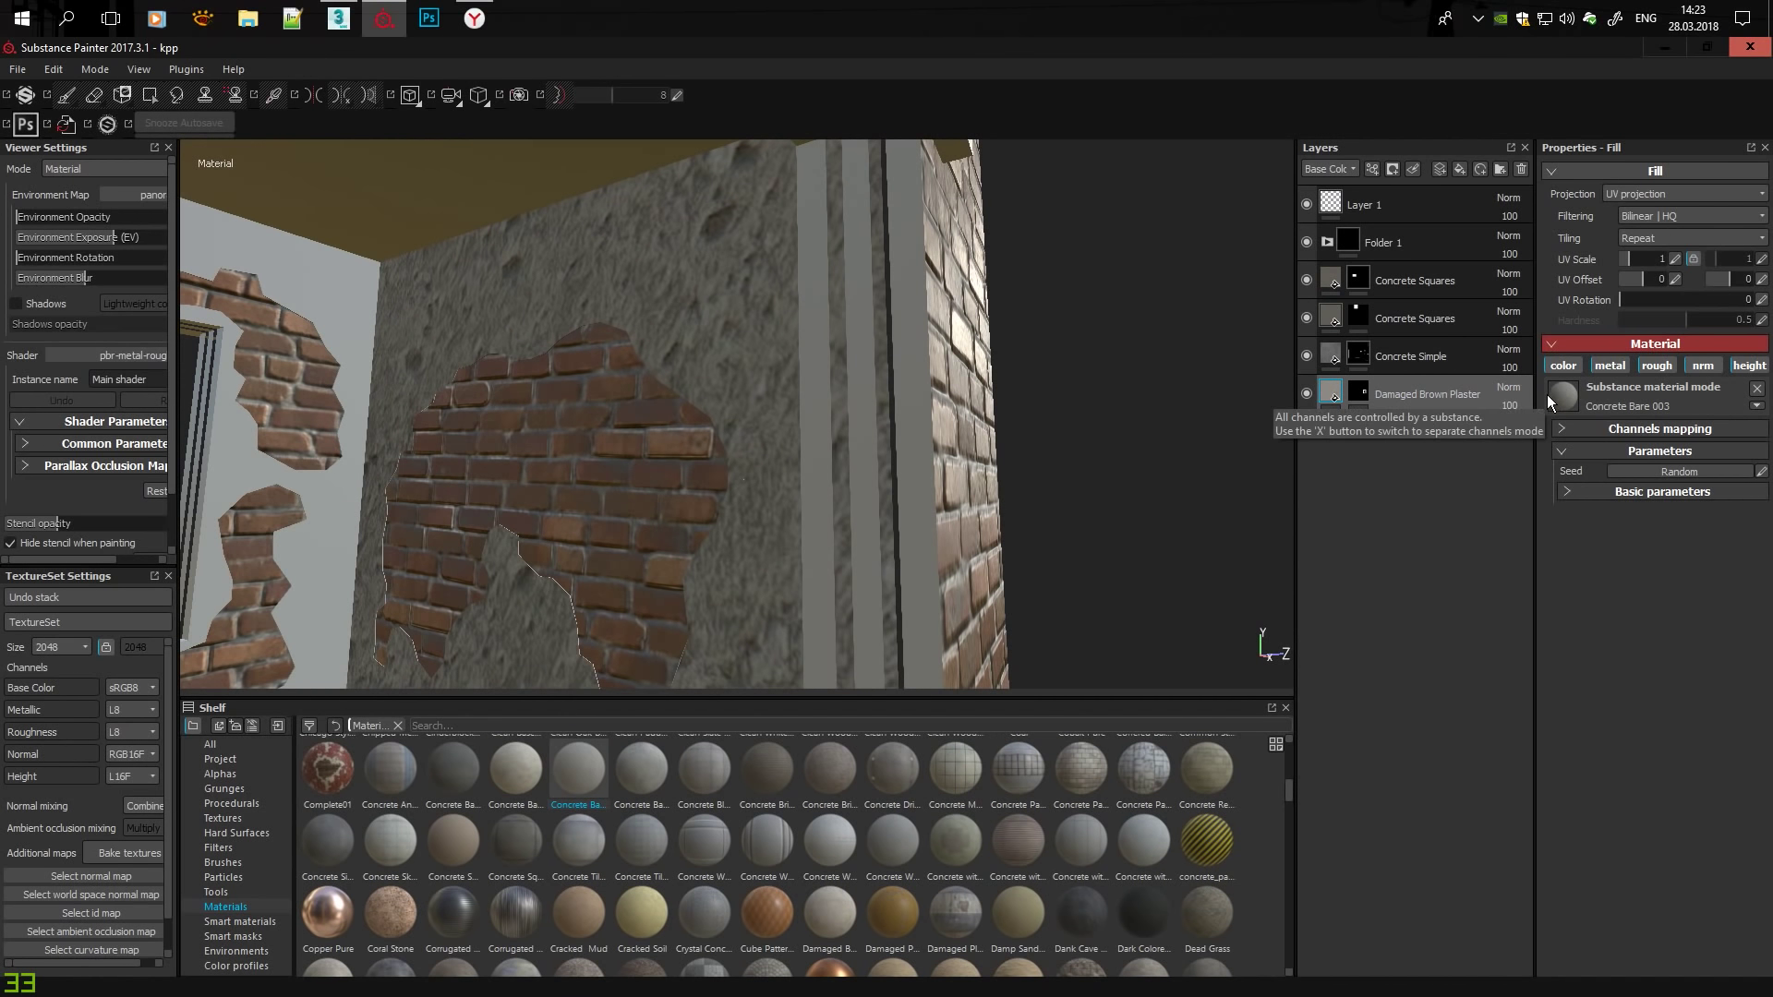
pyautogui.click(640, 785)
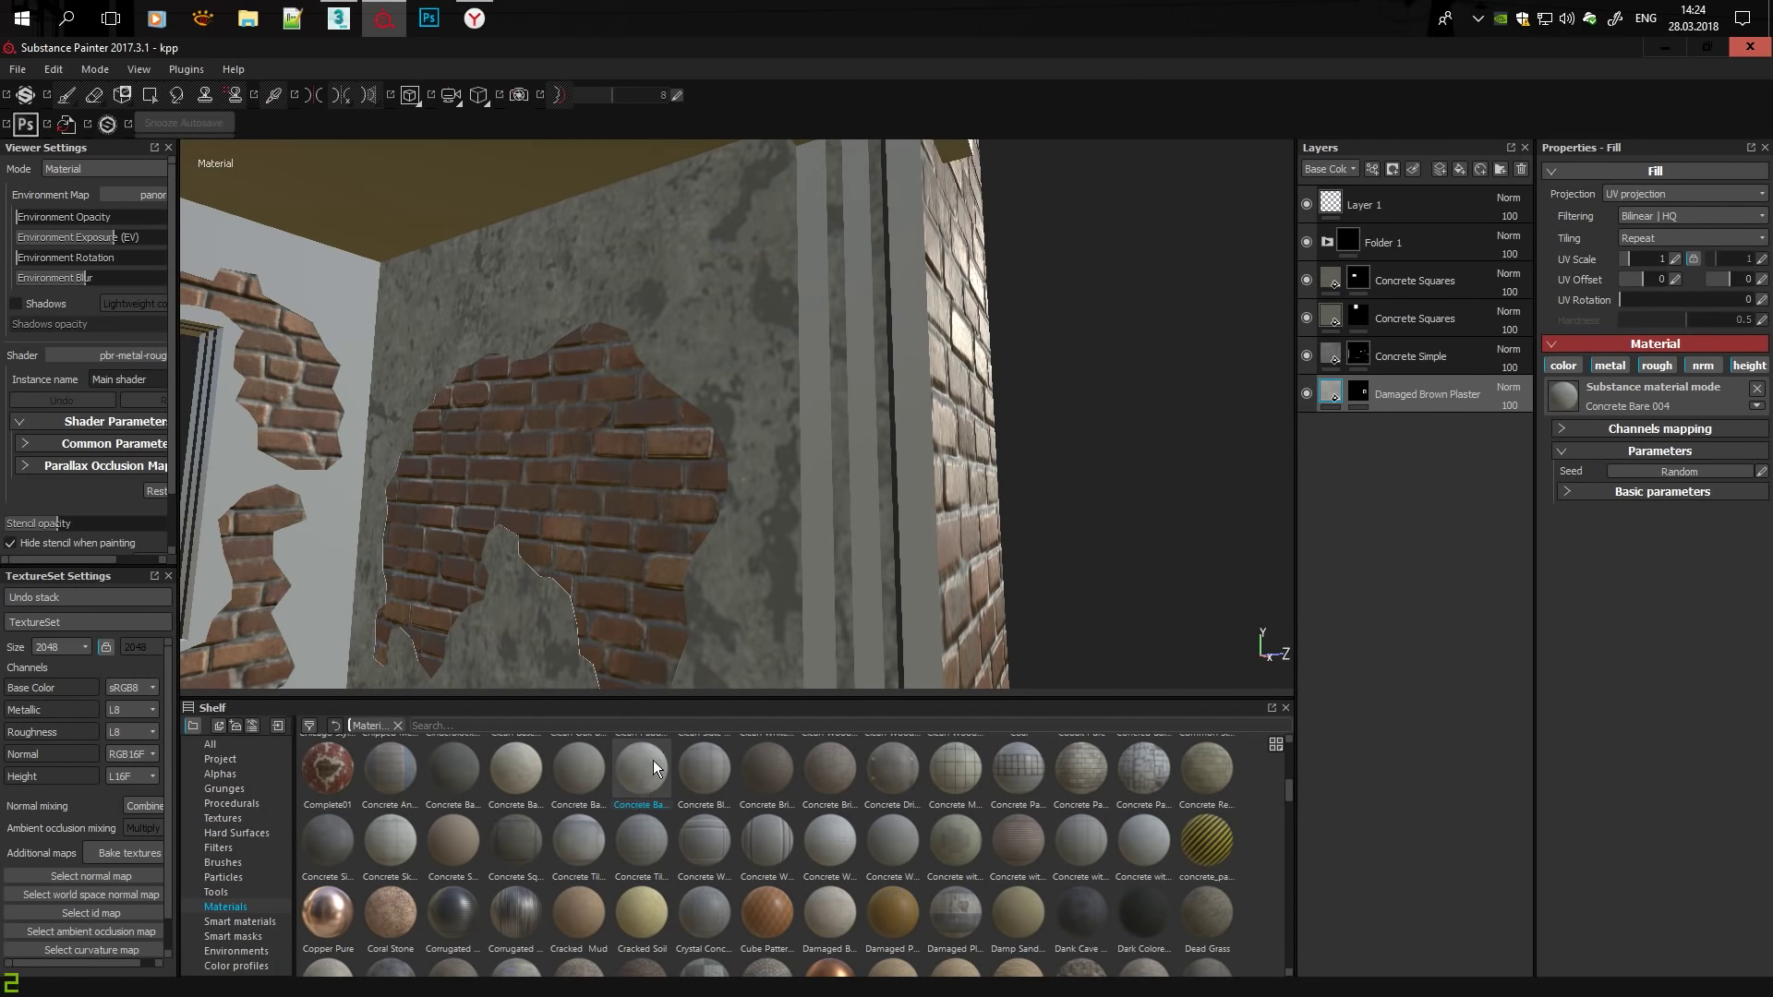
pyautogui.click(1663, 258)
pyautogui.write('5')
pyautogui.press('Return')
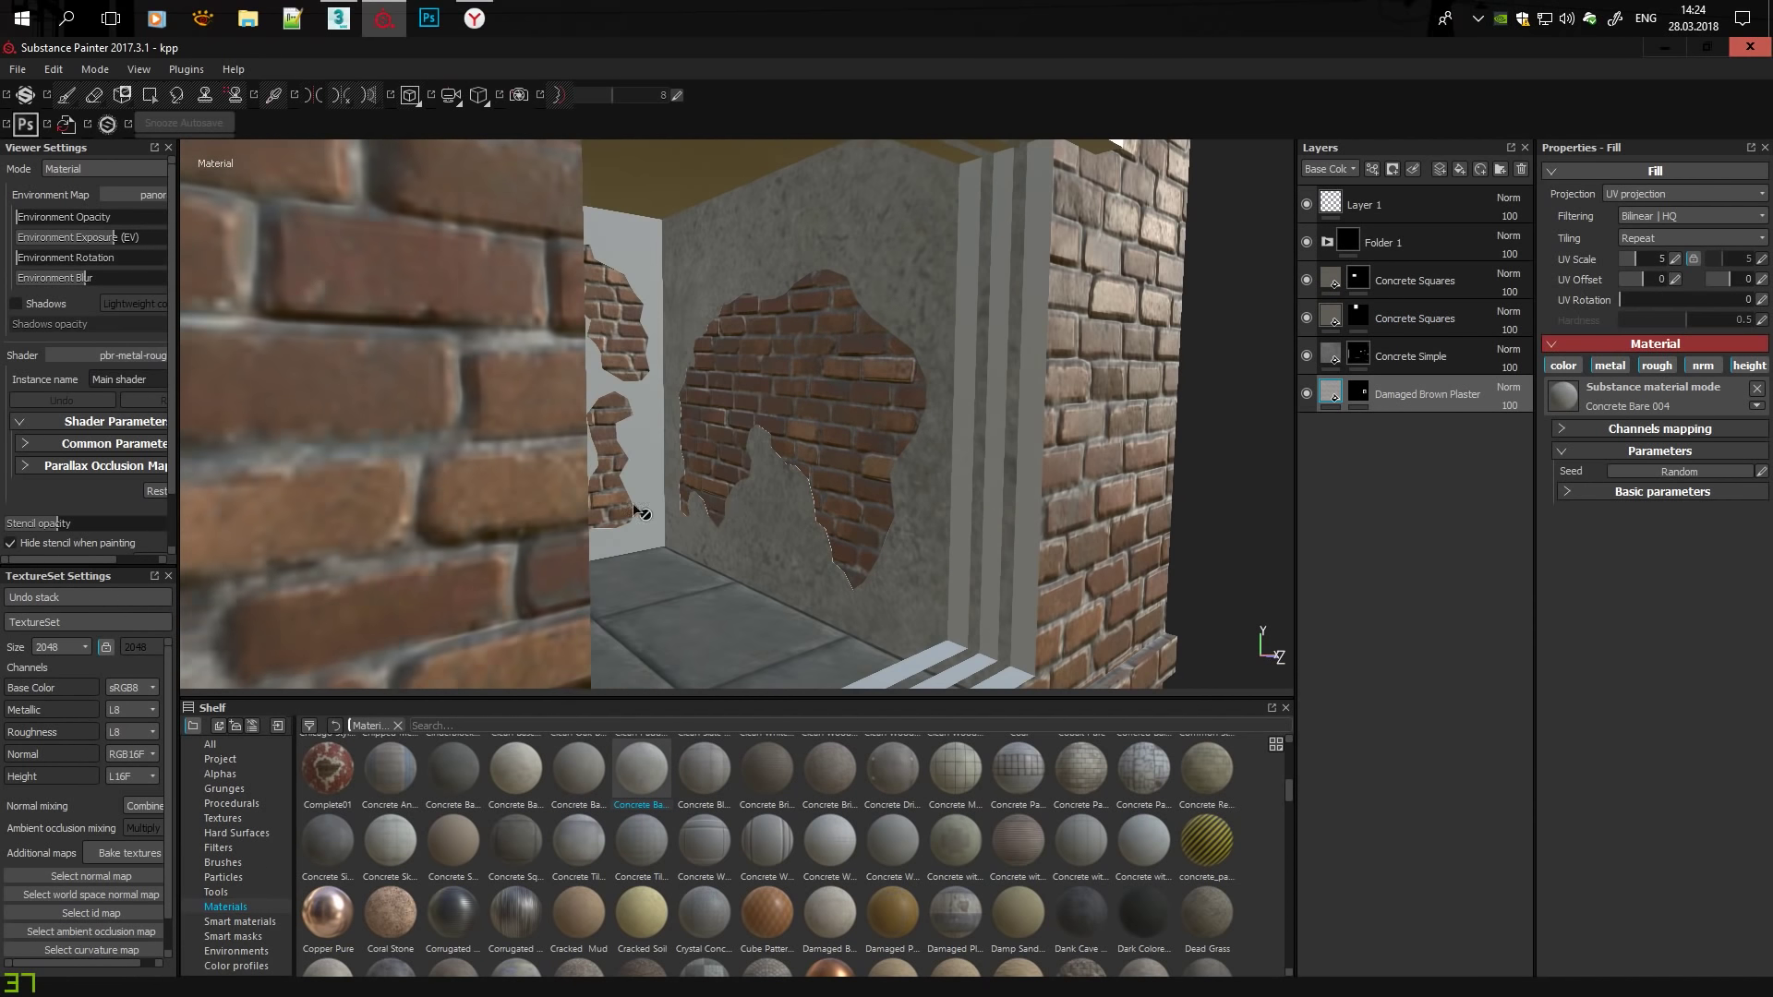
pyautogui.click(825, 921)
pyautogui.keyDown('alt'); pyautogui.moveTo(739, 554); pyautogui.dragTo(772, 568); pyautogui.keyUp('alt')
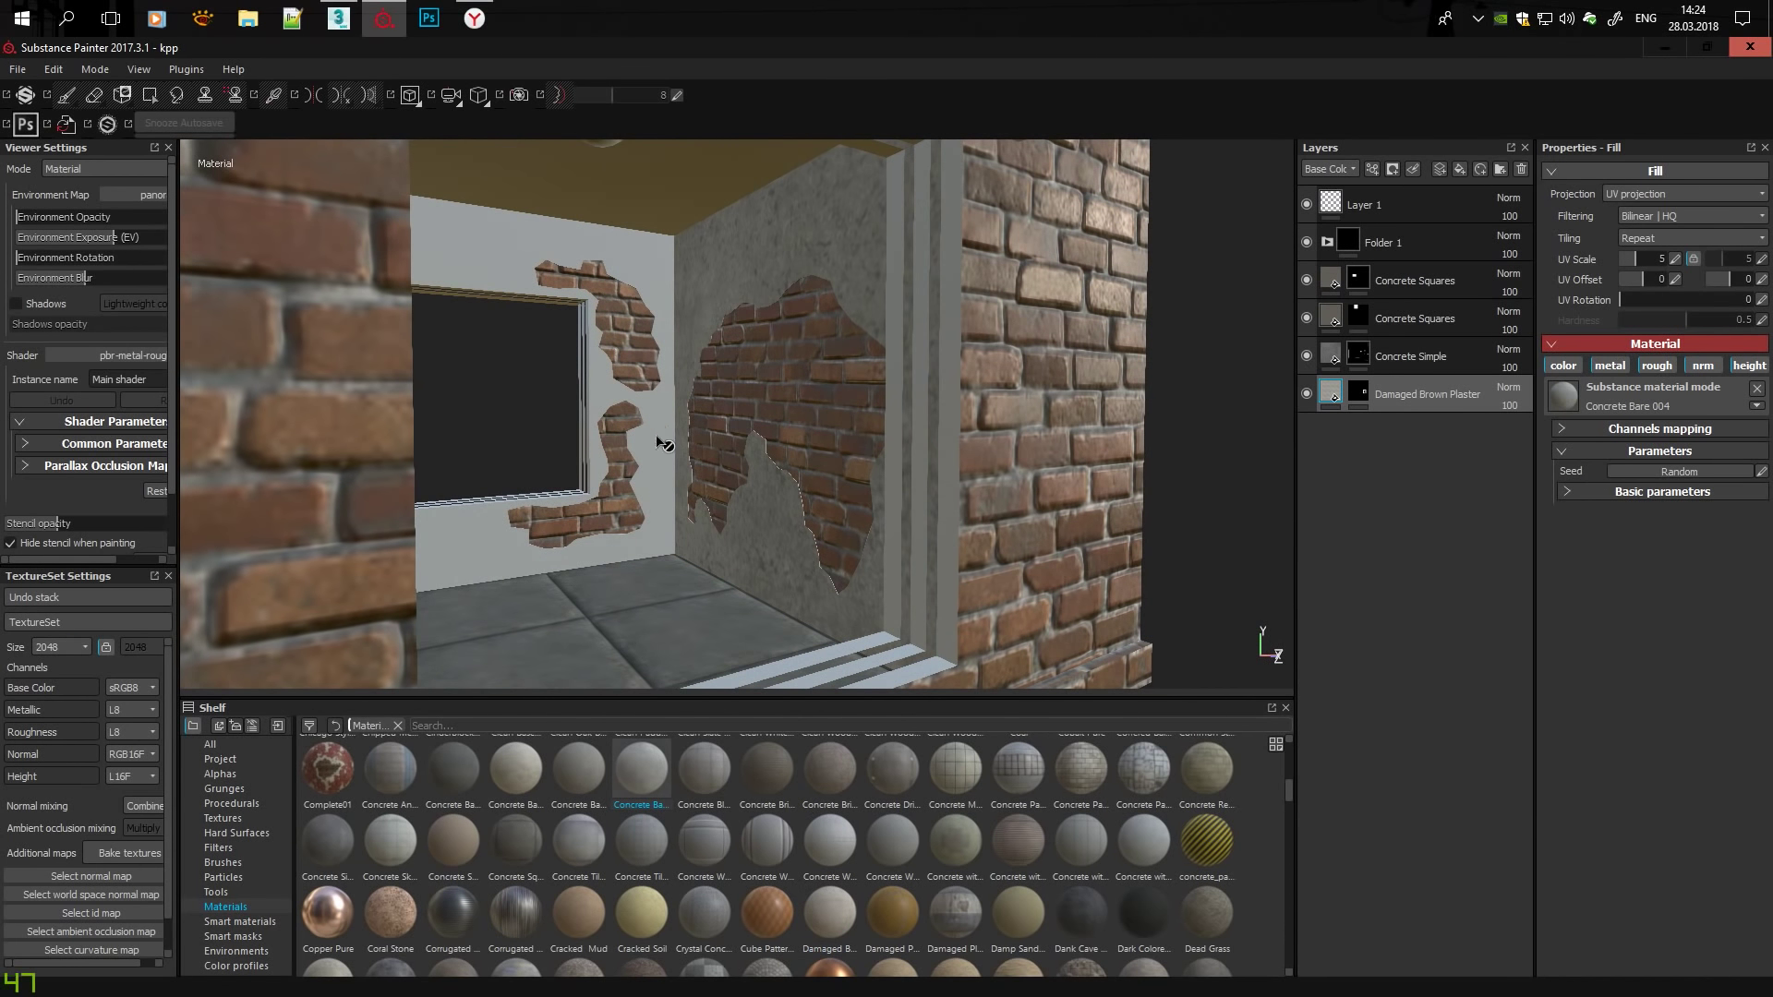
pyautogui.press('F3')
# Enable Polygon Fill on the plaster mask and frame the white wall island in the UV layout.
pyautogui.press('4')
pyautogui.scroll(3, 898, 380)
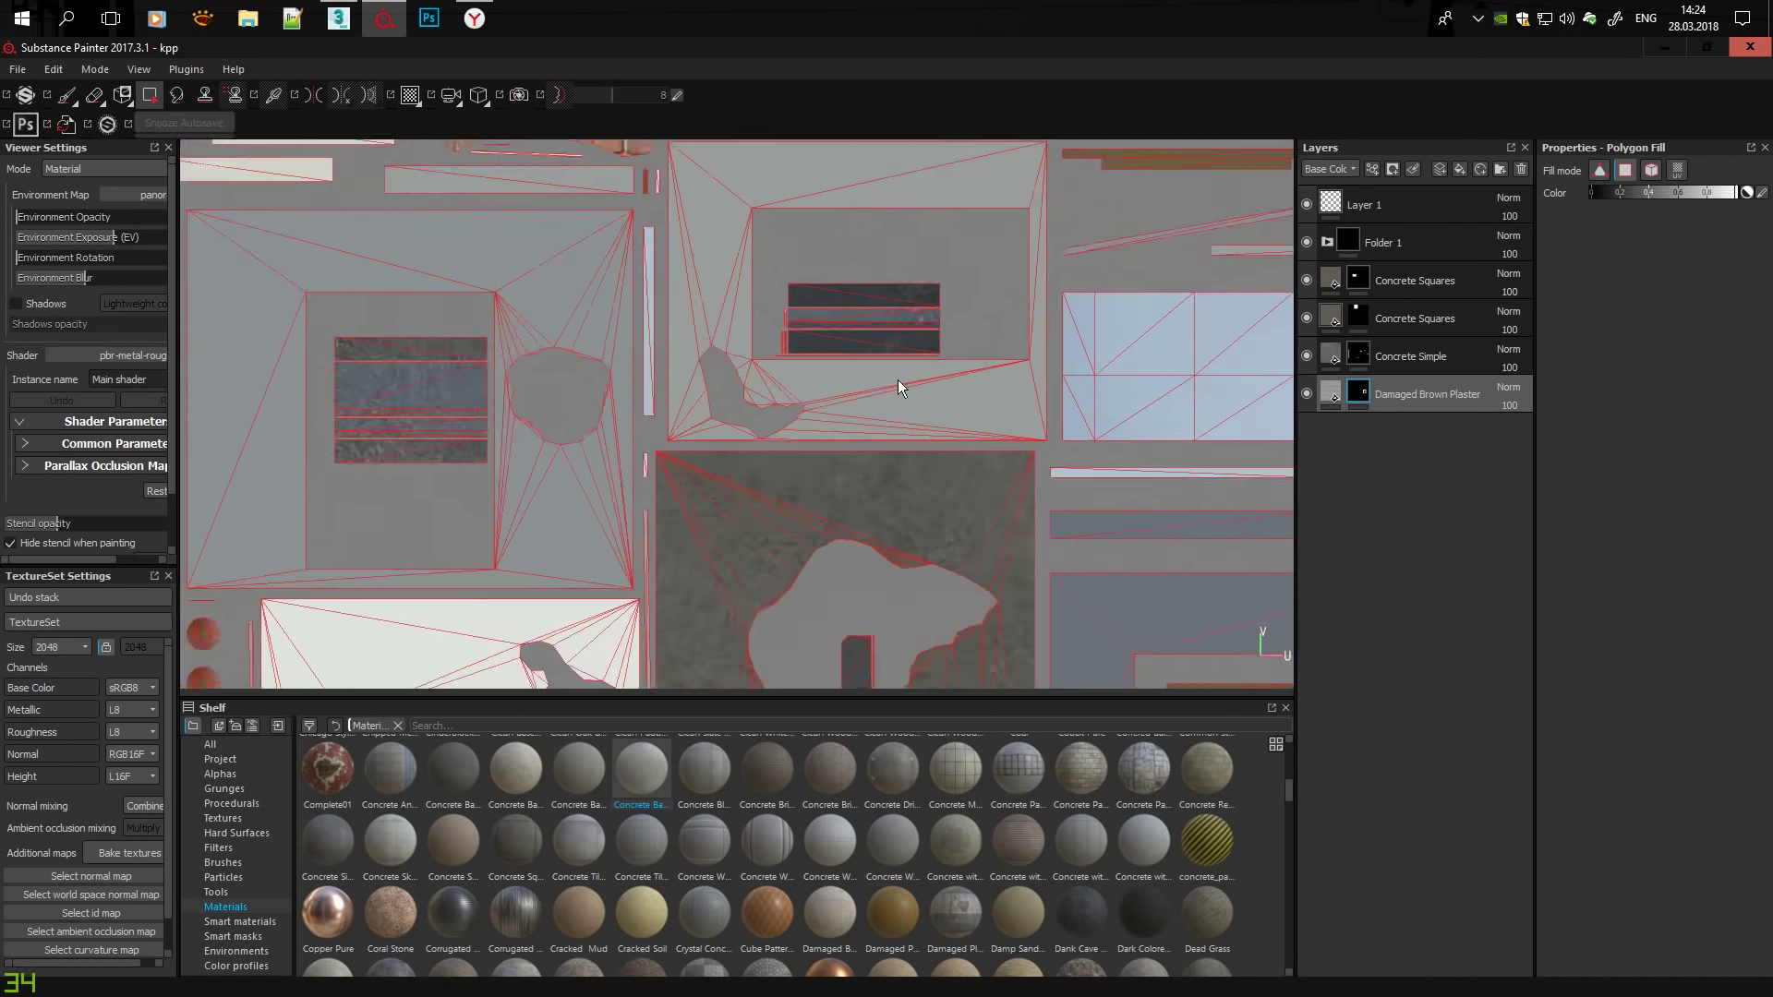
pyautogui.scroll(2, 1165, 504)
pyautogui.scroll(-2, 590, 407)
pyautogui.scroll(-3, 953, 434)
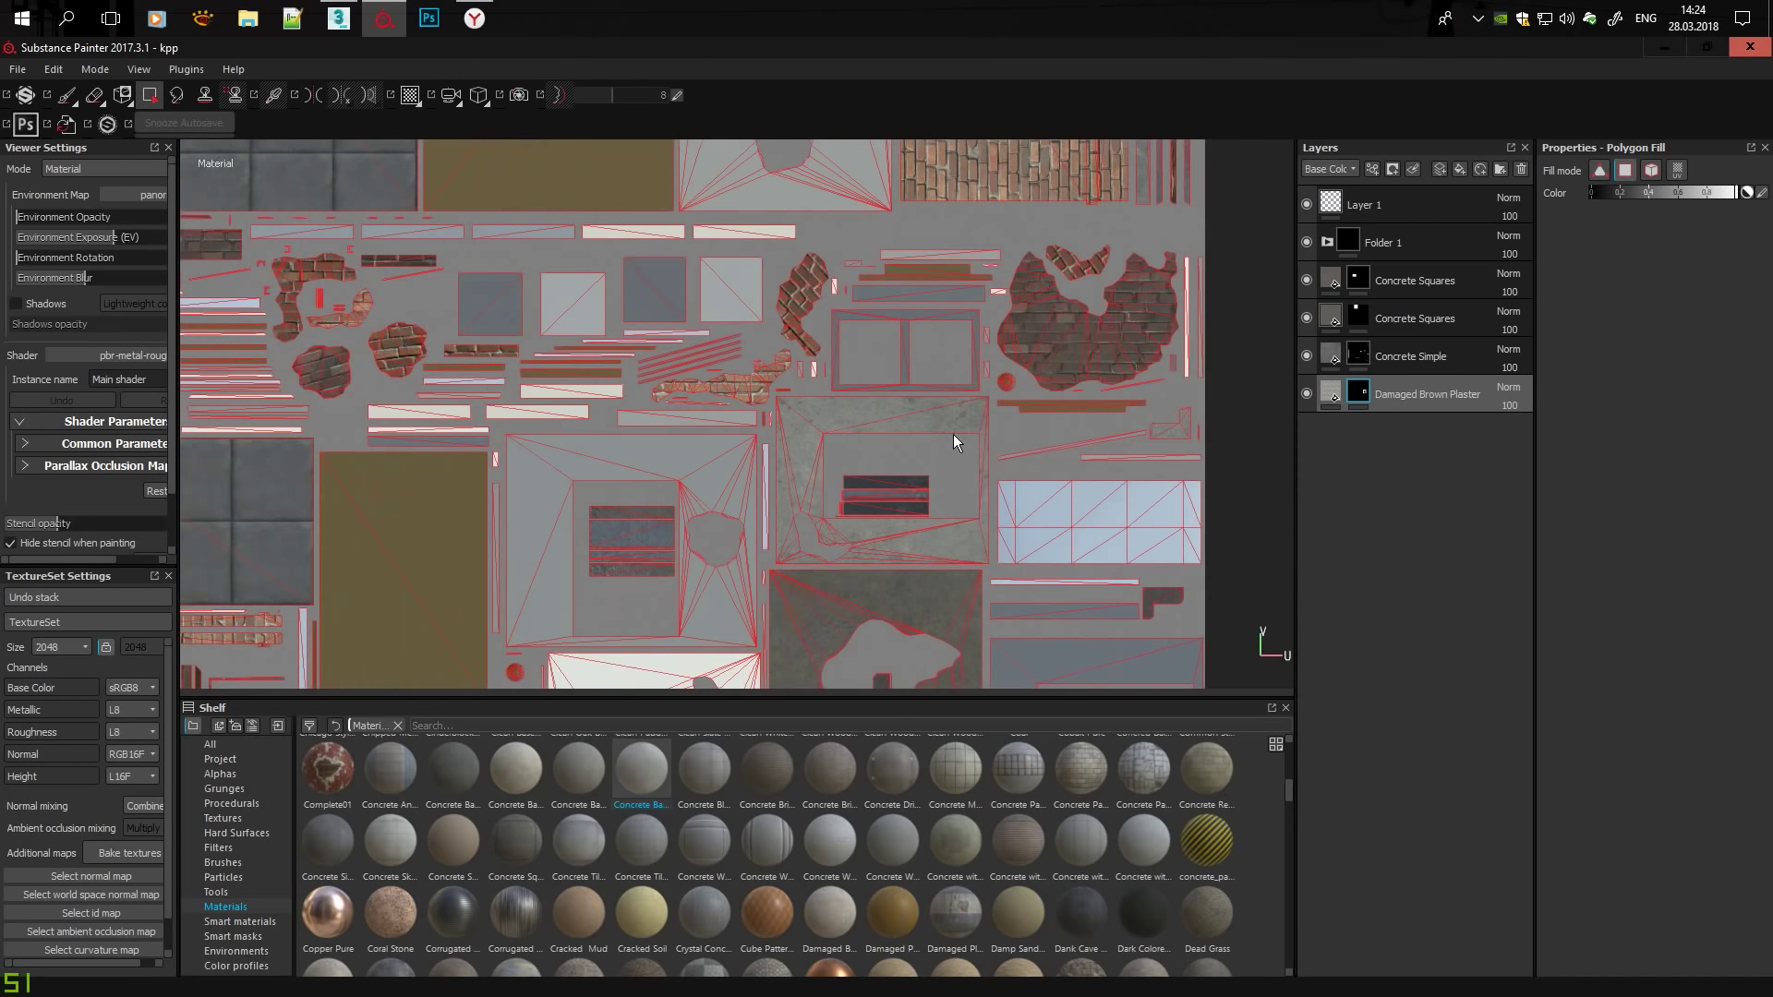
pyautogui.scroll(3, 623, 191)
pyautogui.scroll(2, 724, 401)
pyautogui.scroll(-2, 724, 407)
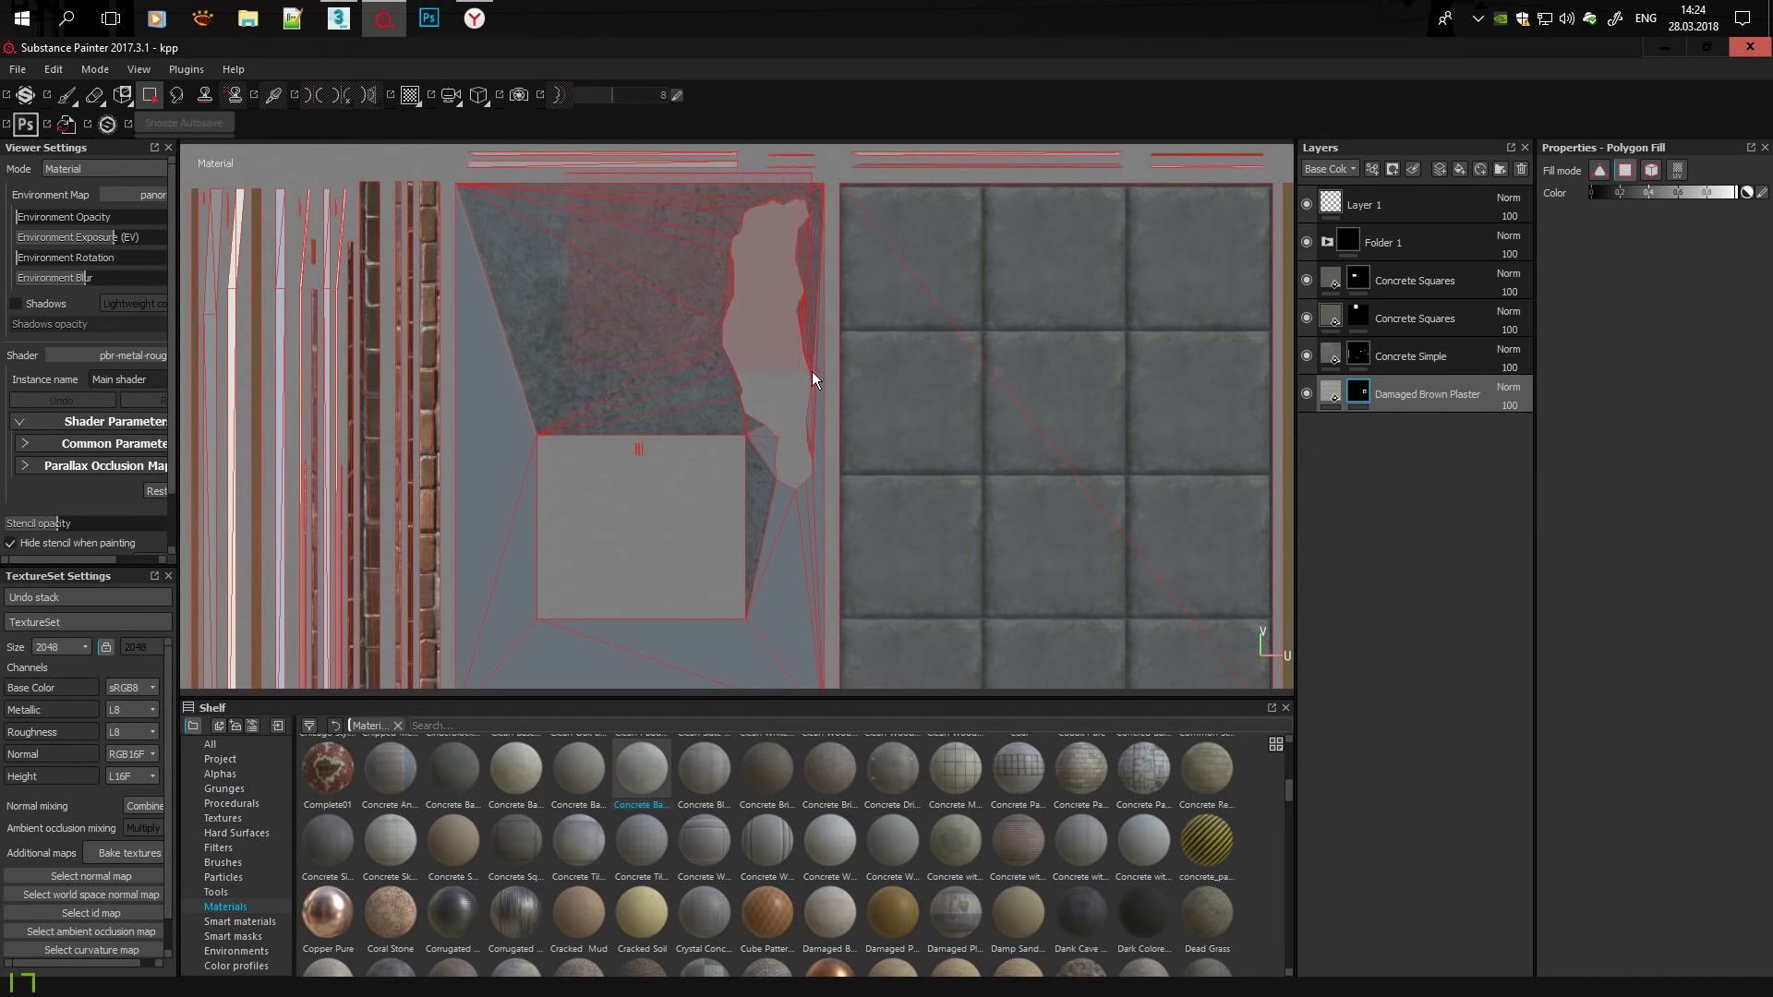
pyautogui.moveTo(795, 562); pyautogui.dragTo(514, 418, button='middle')
pyautogui.scroll(1, 559, 423)
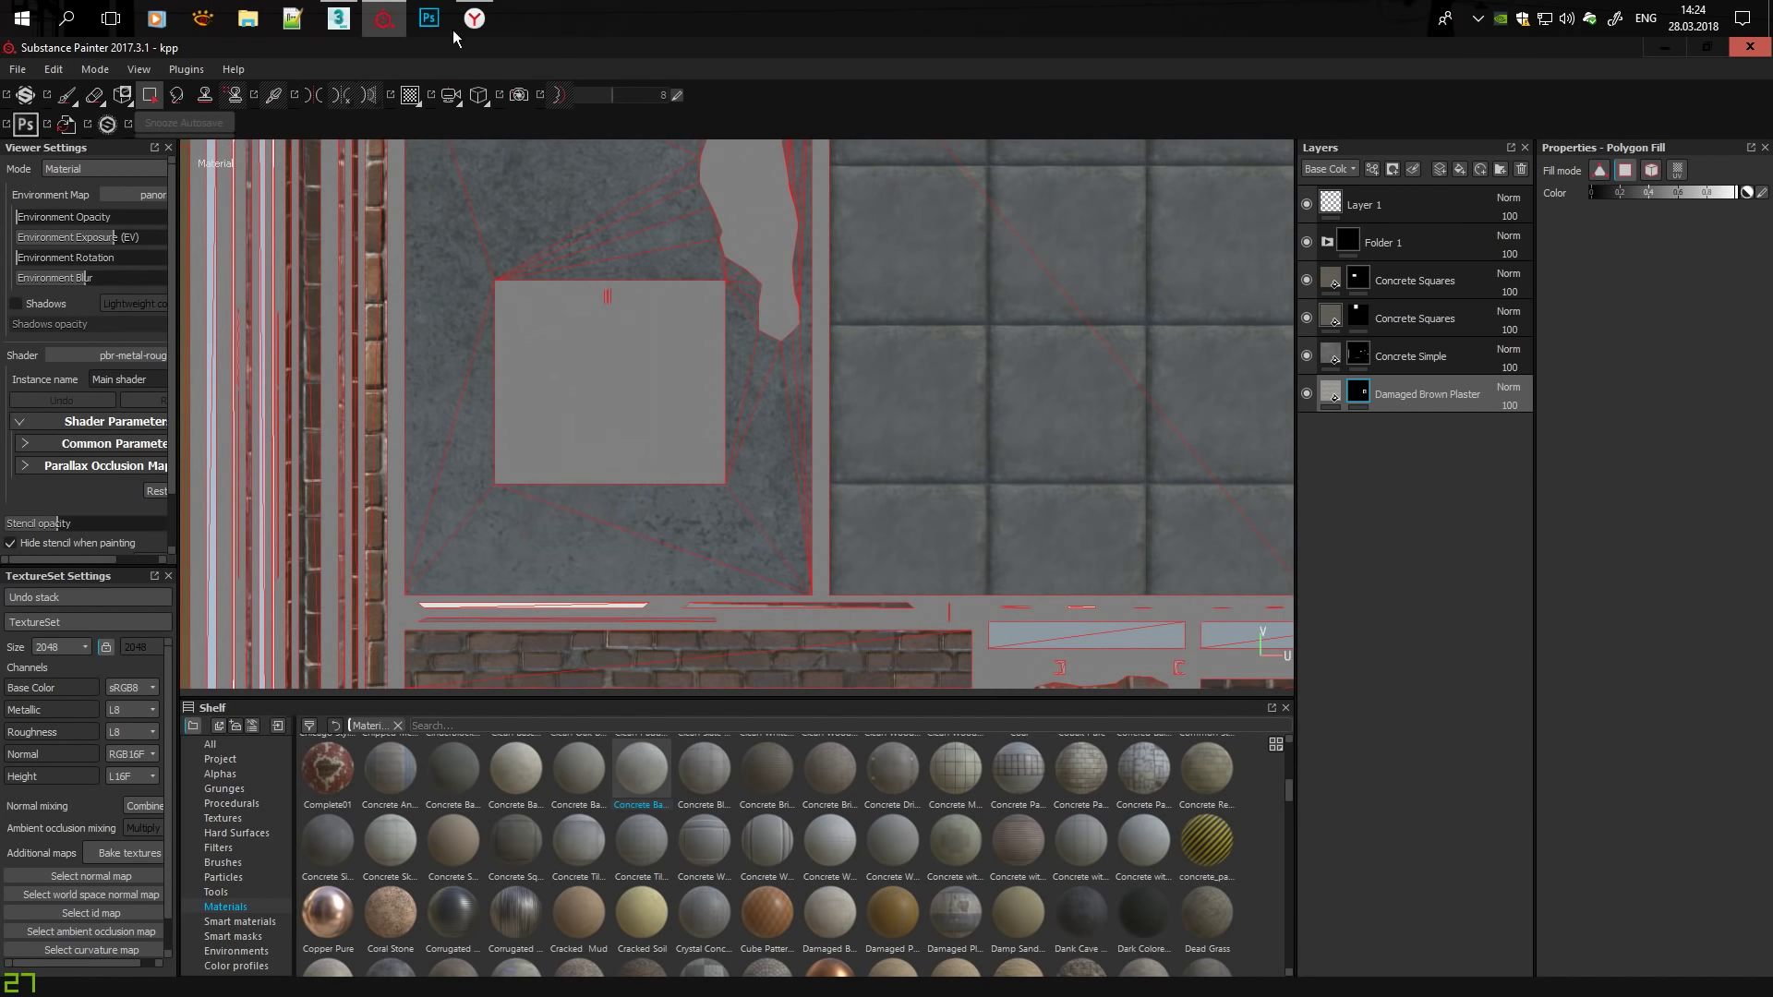
pyautogui.scroll(-2, 700, 338)
pyautogui.scroll(1, 774, 268)
pyautogui.scroll(-2, 601, 237)
pyautogui.scroll(1, 601, 237)
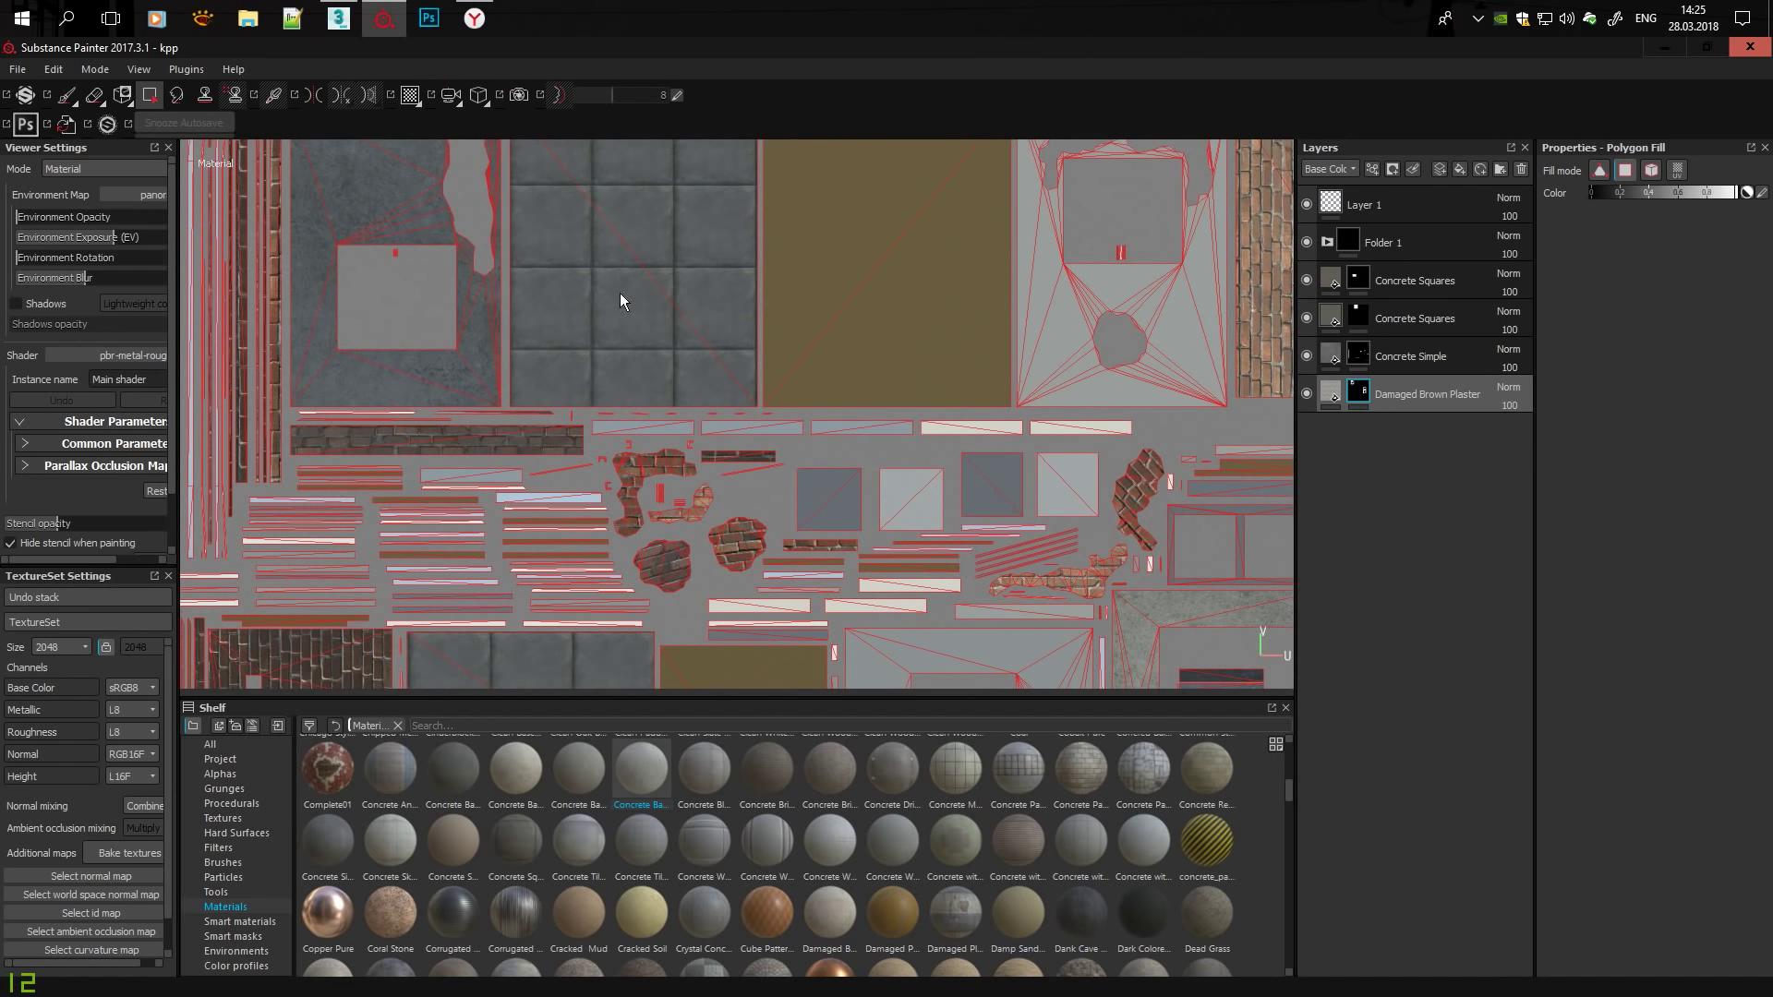
pyautogui.scroll(3, 1134, 308)
pyautogui.moveTo(832, 161); pyautogui.dragTo(626, 205, button='middle')
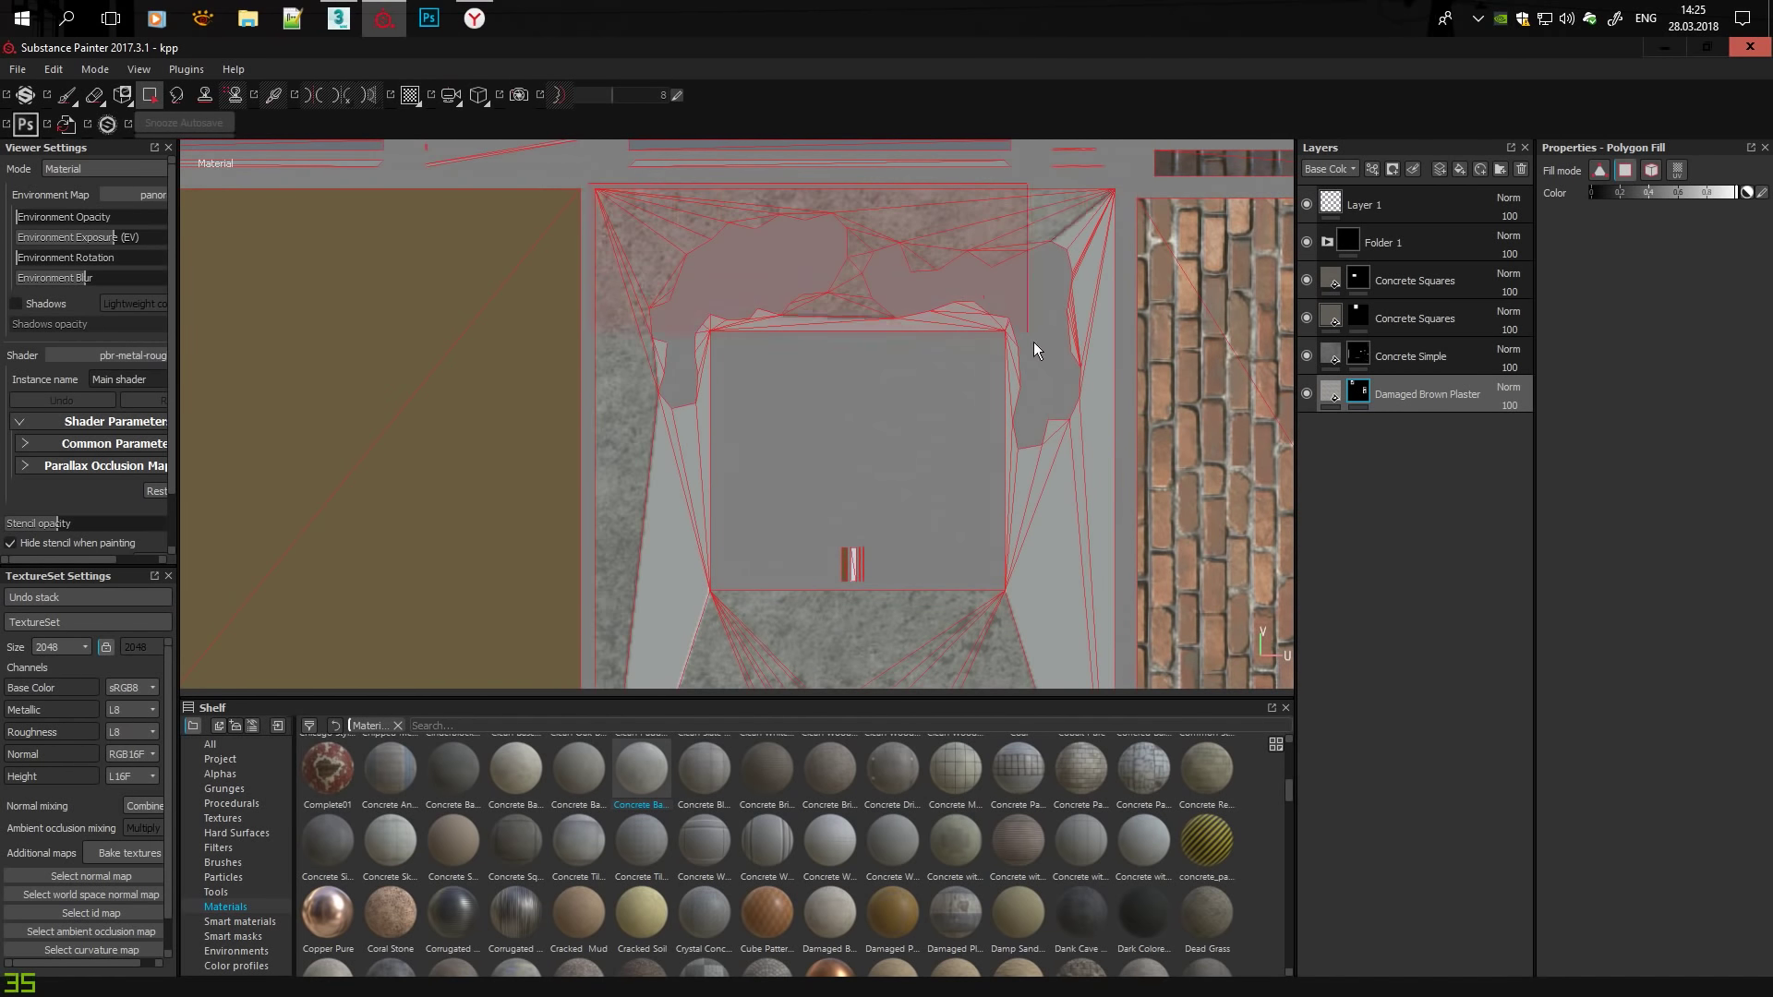
pyautogui.scroll(-3, 785, 360)
# Fill the white triangulated wall island's faces with concrete after checking the window in 3D.
pyautogui.press('F2')
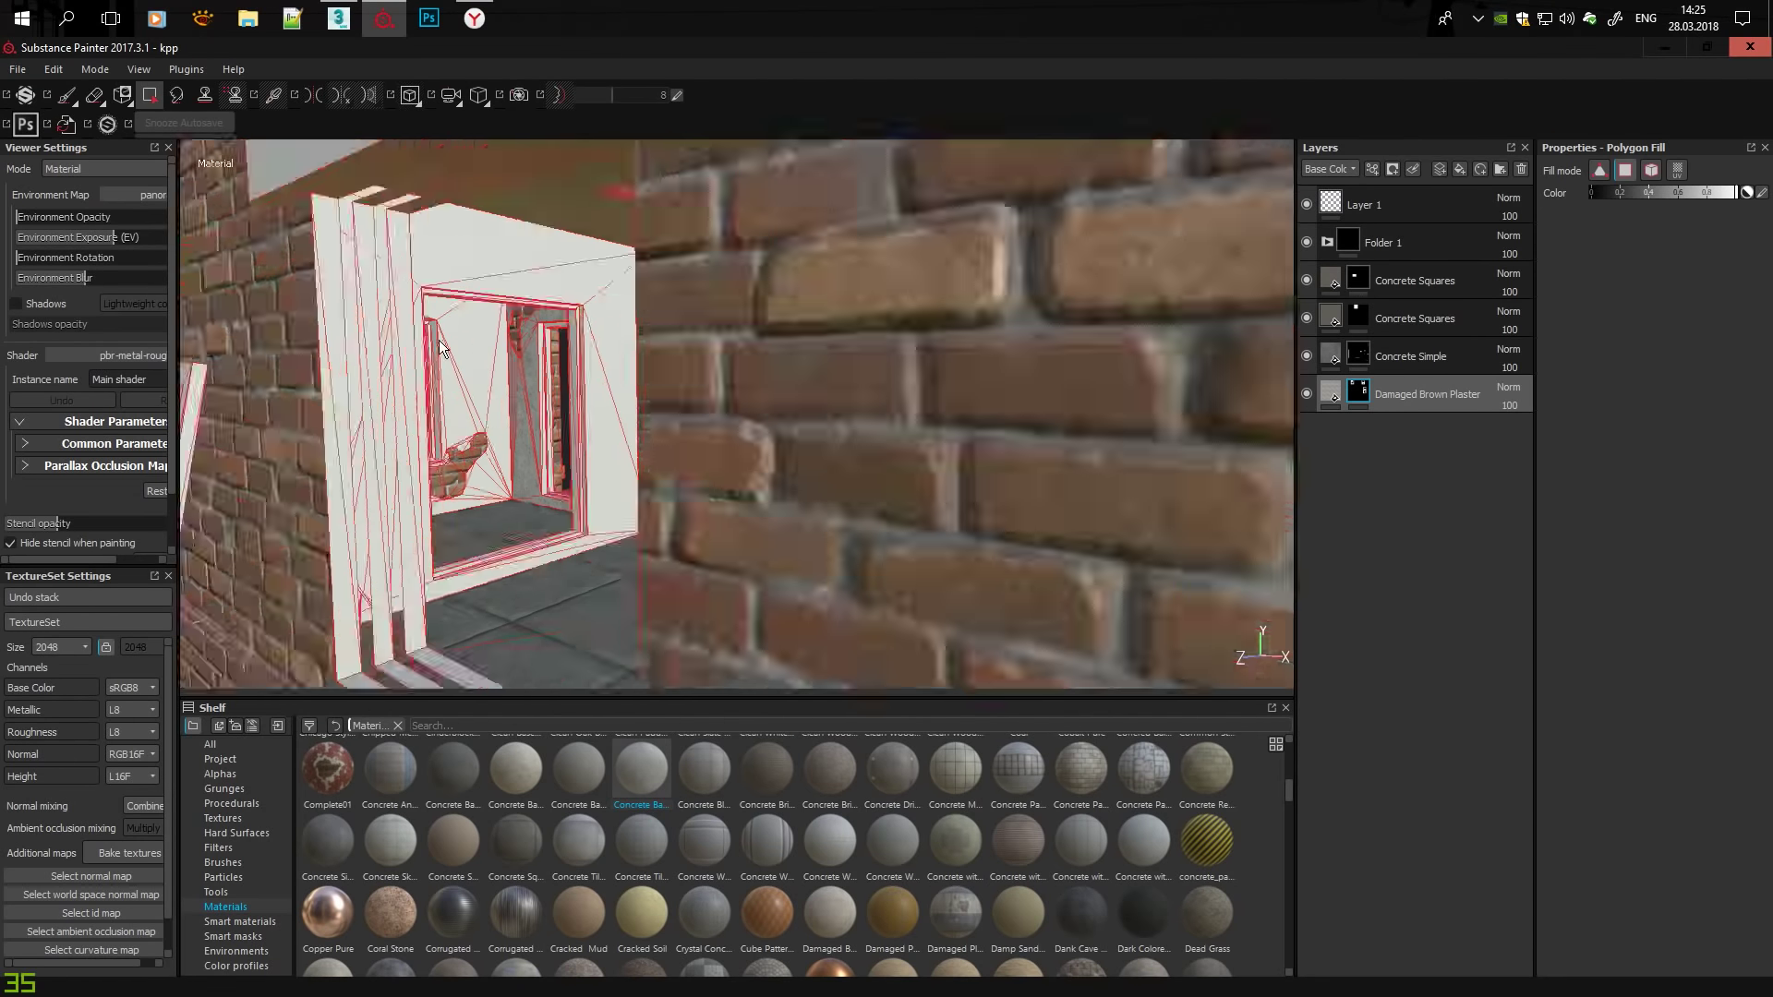
pyautogui.keyDown('alt'); pyautogui.moveTo(776, 329); pyautogui.dragTo(565, 240); pyautogui.keyUp('alt')
pyautogui.moveTo(633, 659)
pyautogui.keyDown('alt'); pyautogui.mouseDown()
pyautogui.moveTo(374, 329)
pyautogui.moveTo(569, 375)
pyautogui.moveTo(657, 348)
pyautogui.mouseUp(); pyautogui.keyUp('alt')
pyautogui.press('F3')
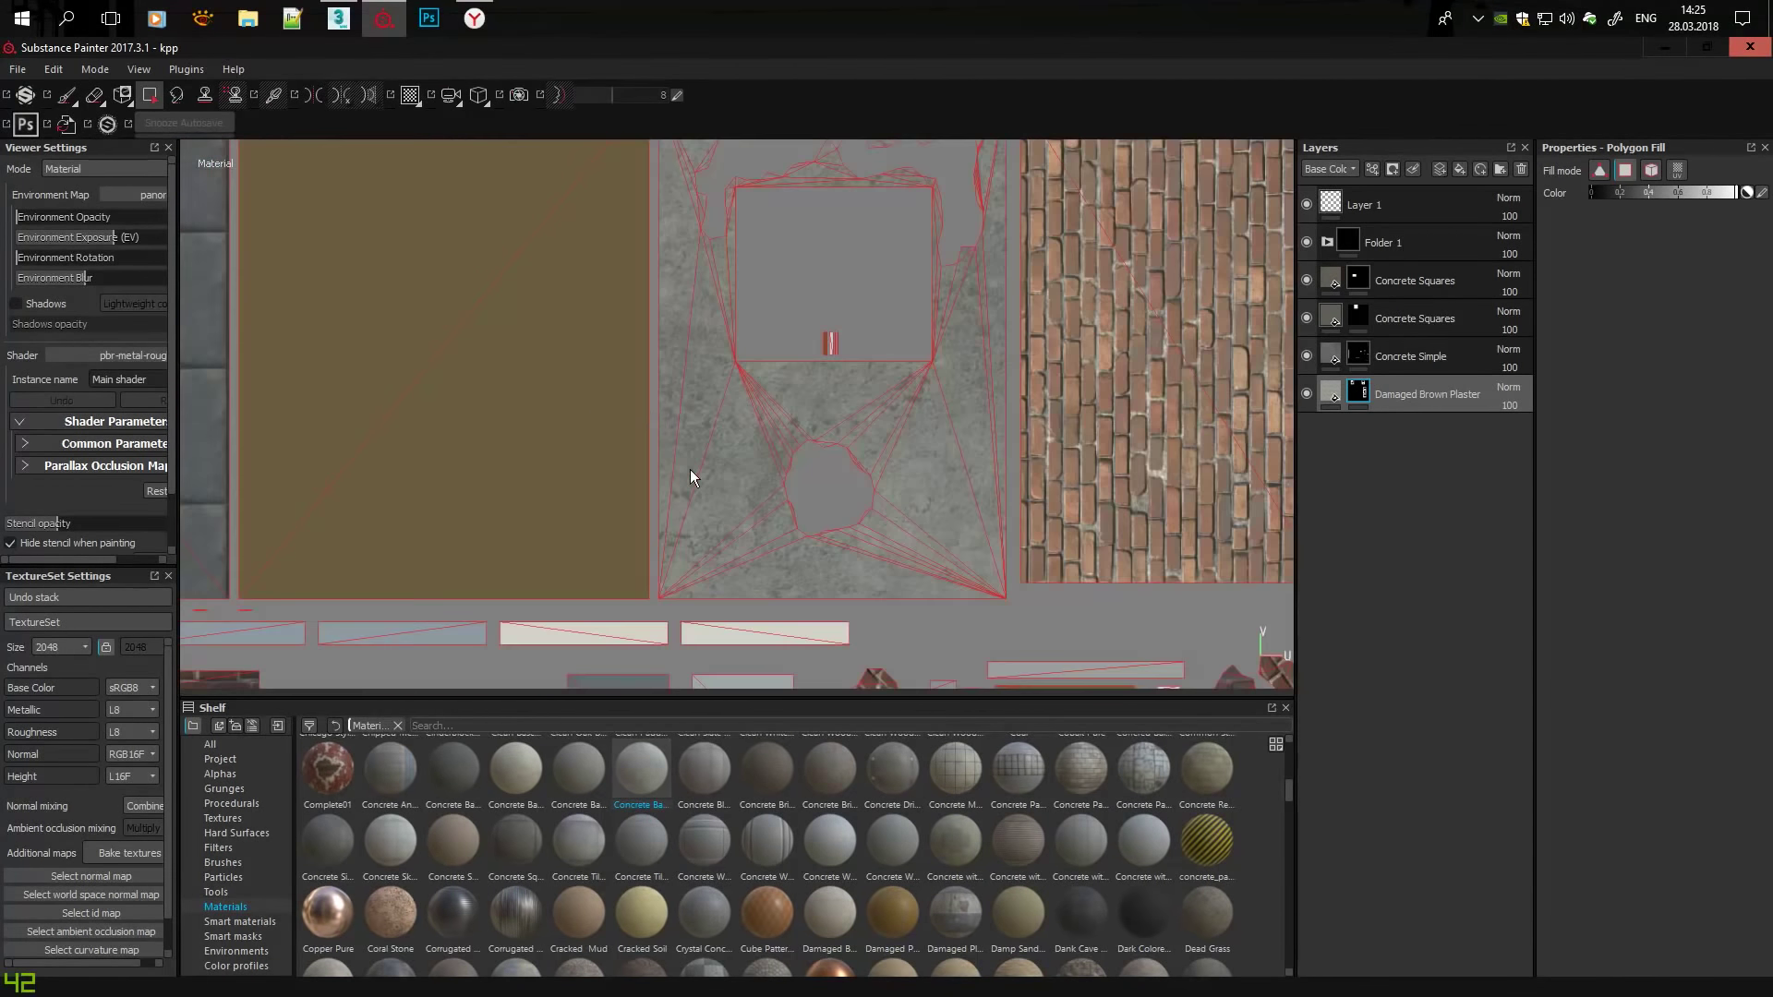
pyautogui.scroll(-3, 690, 469)
pyautogui.scroll(5, 787, 309)
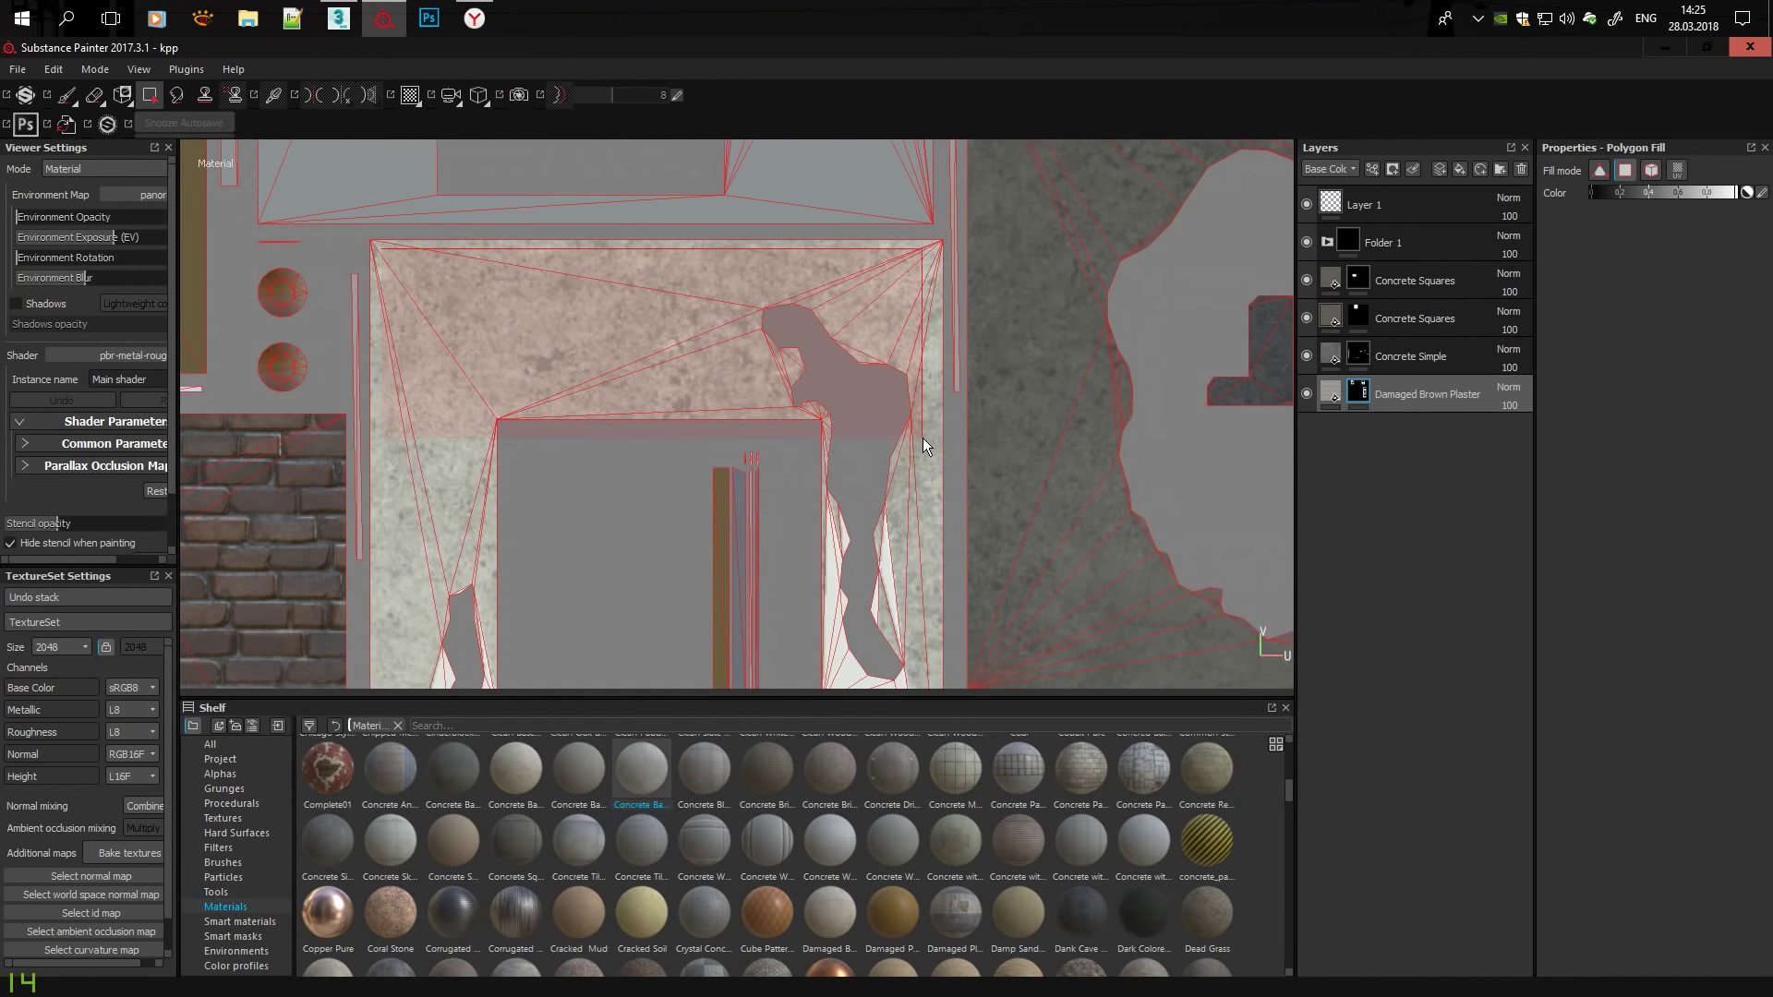
pyautogui.scroll(2, 700, 163)
pyautogui.moveTo(700, 162); pyautogui.dragTo(397, 366)
pyautogui.scroll(-2, 703, 295)
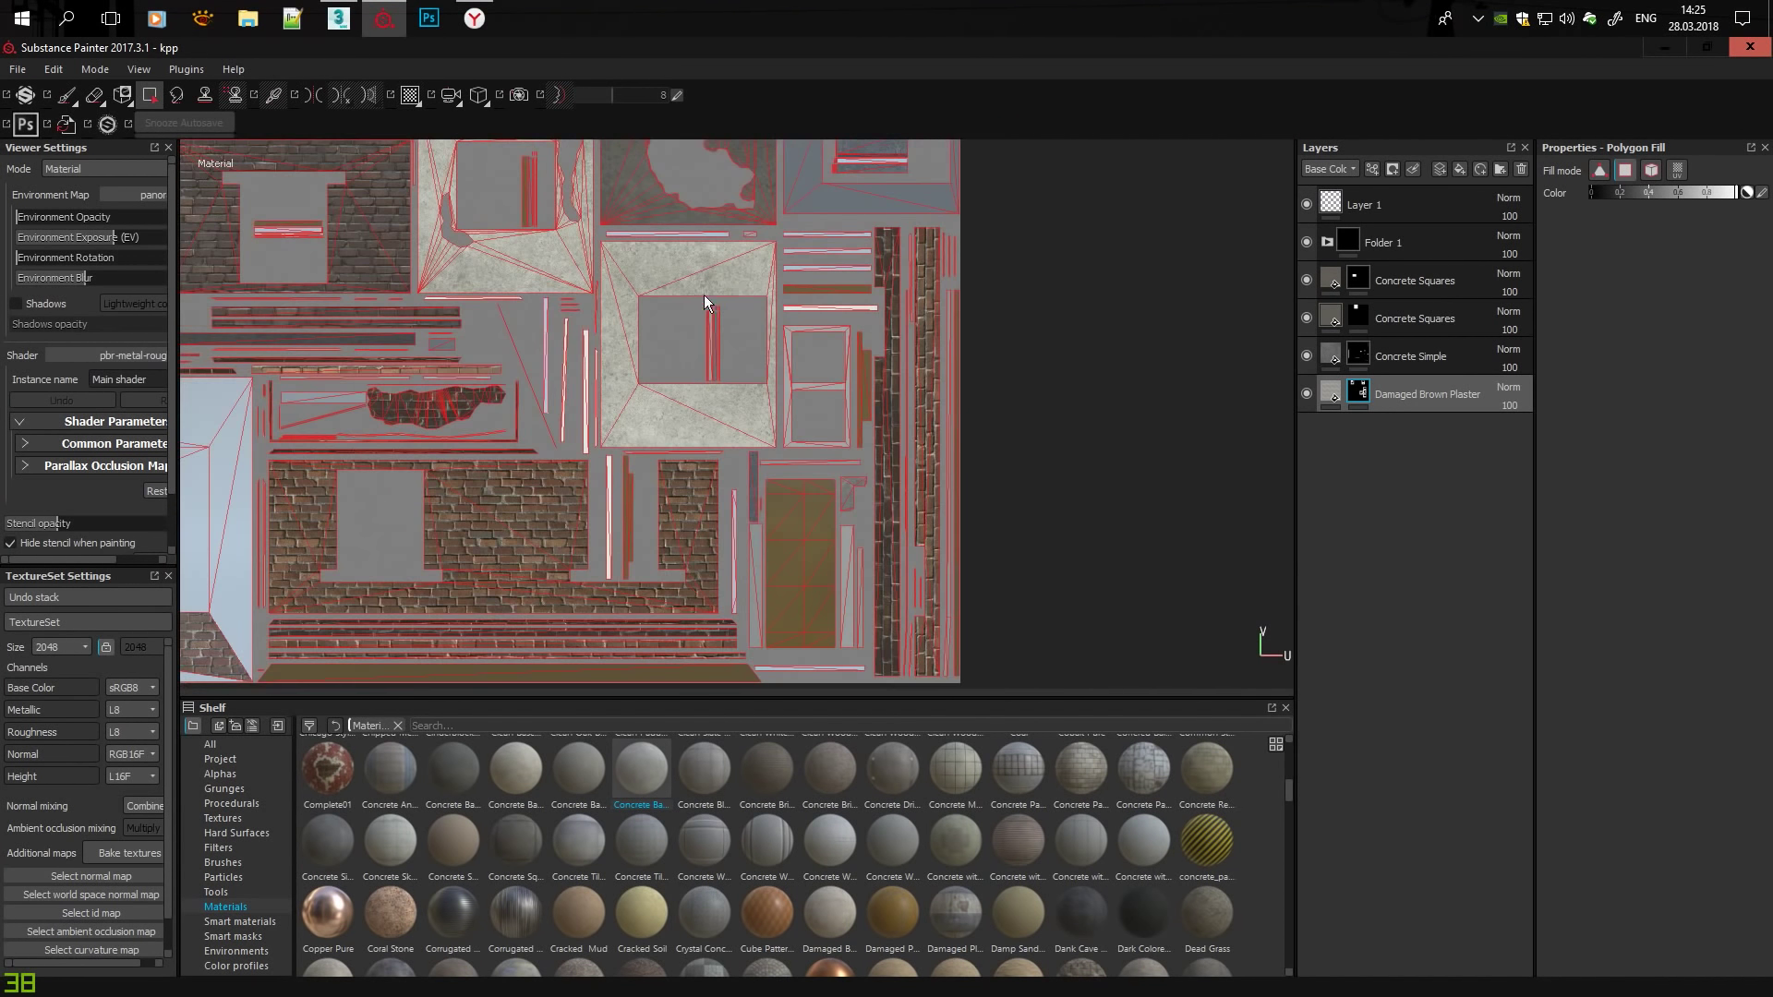
pyautogui.moveTo(704, 296); pyautogui.dragTo(847, 297, button='middle')
pyautogui.scroll(2, 779, 414)
pyautogui.scroll(-2, 1050, 379)
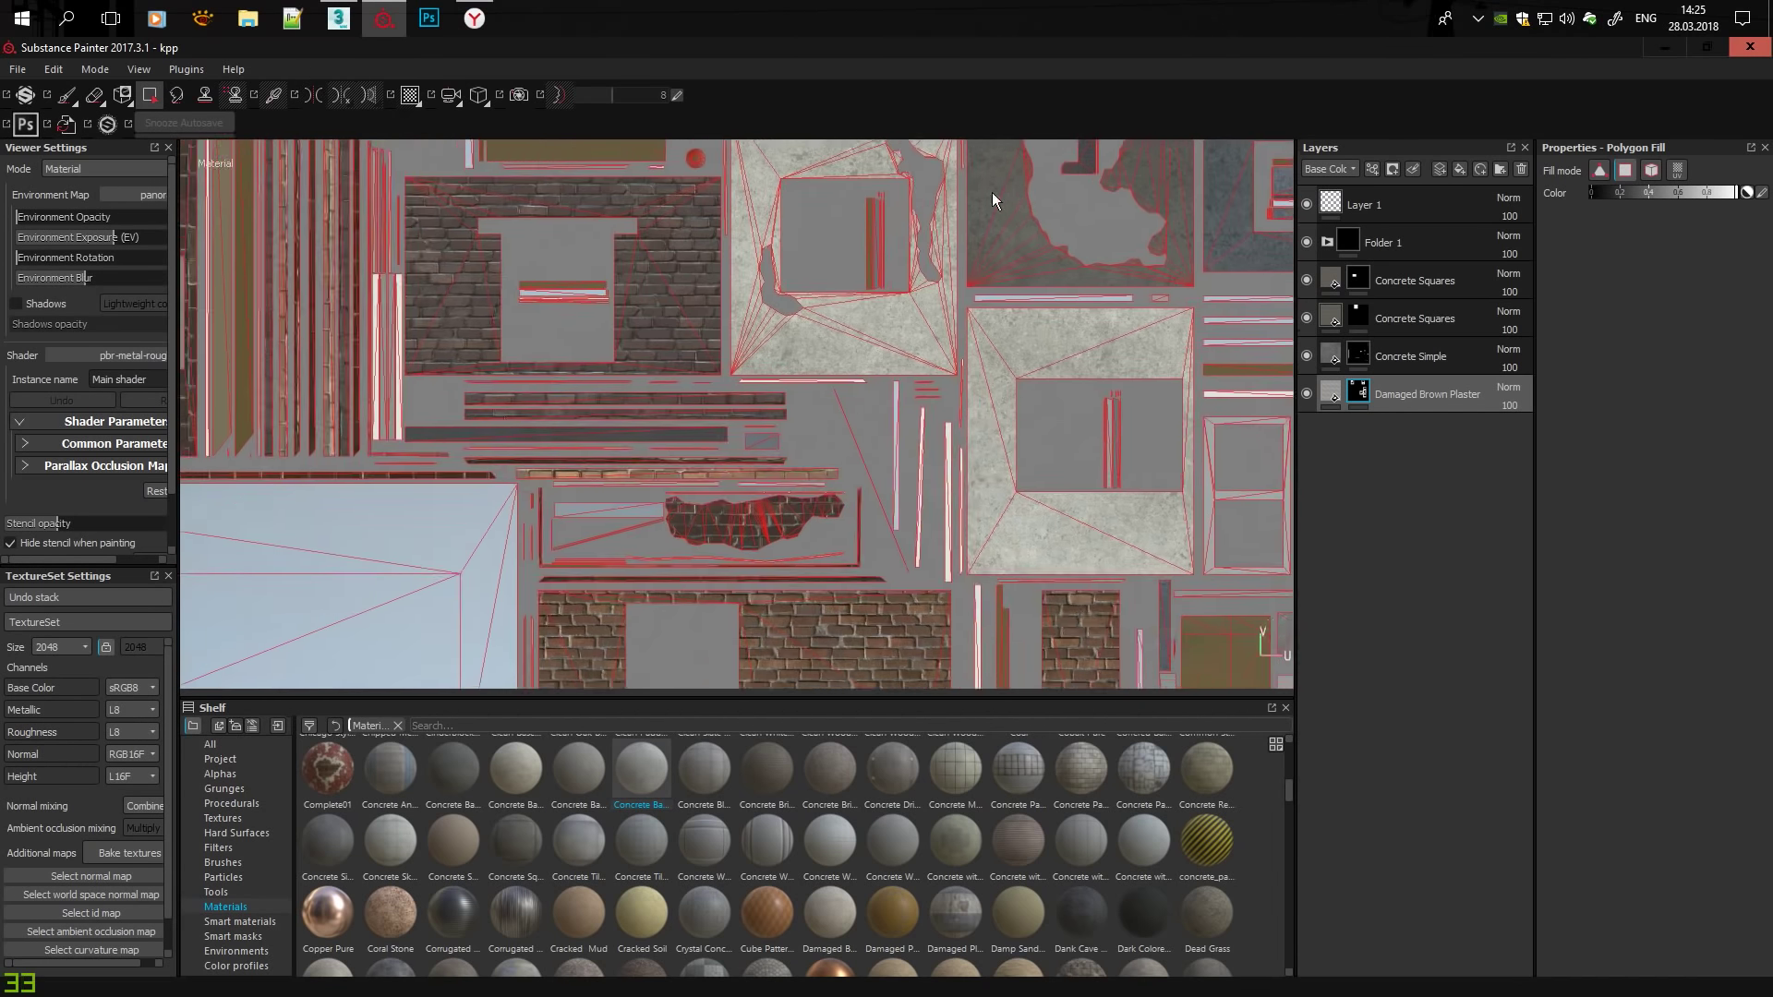
pyautogui.scroll(3, 905, 333)
# Check Folder 1's brick layers, reselect the plaster mask, and review the front wall from below.
pyautogui.click(1345, 241)
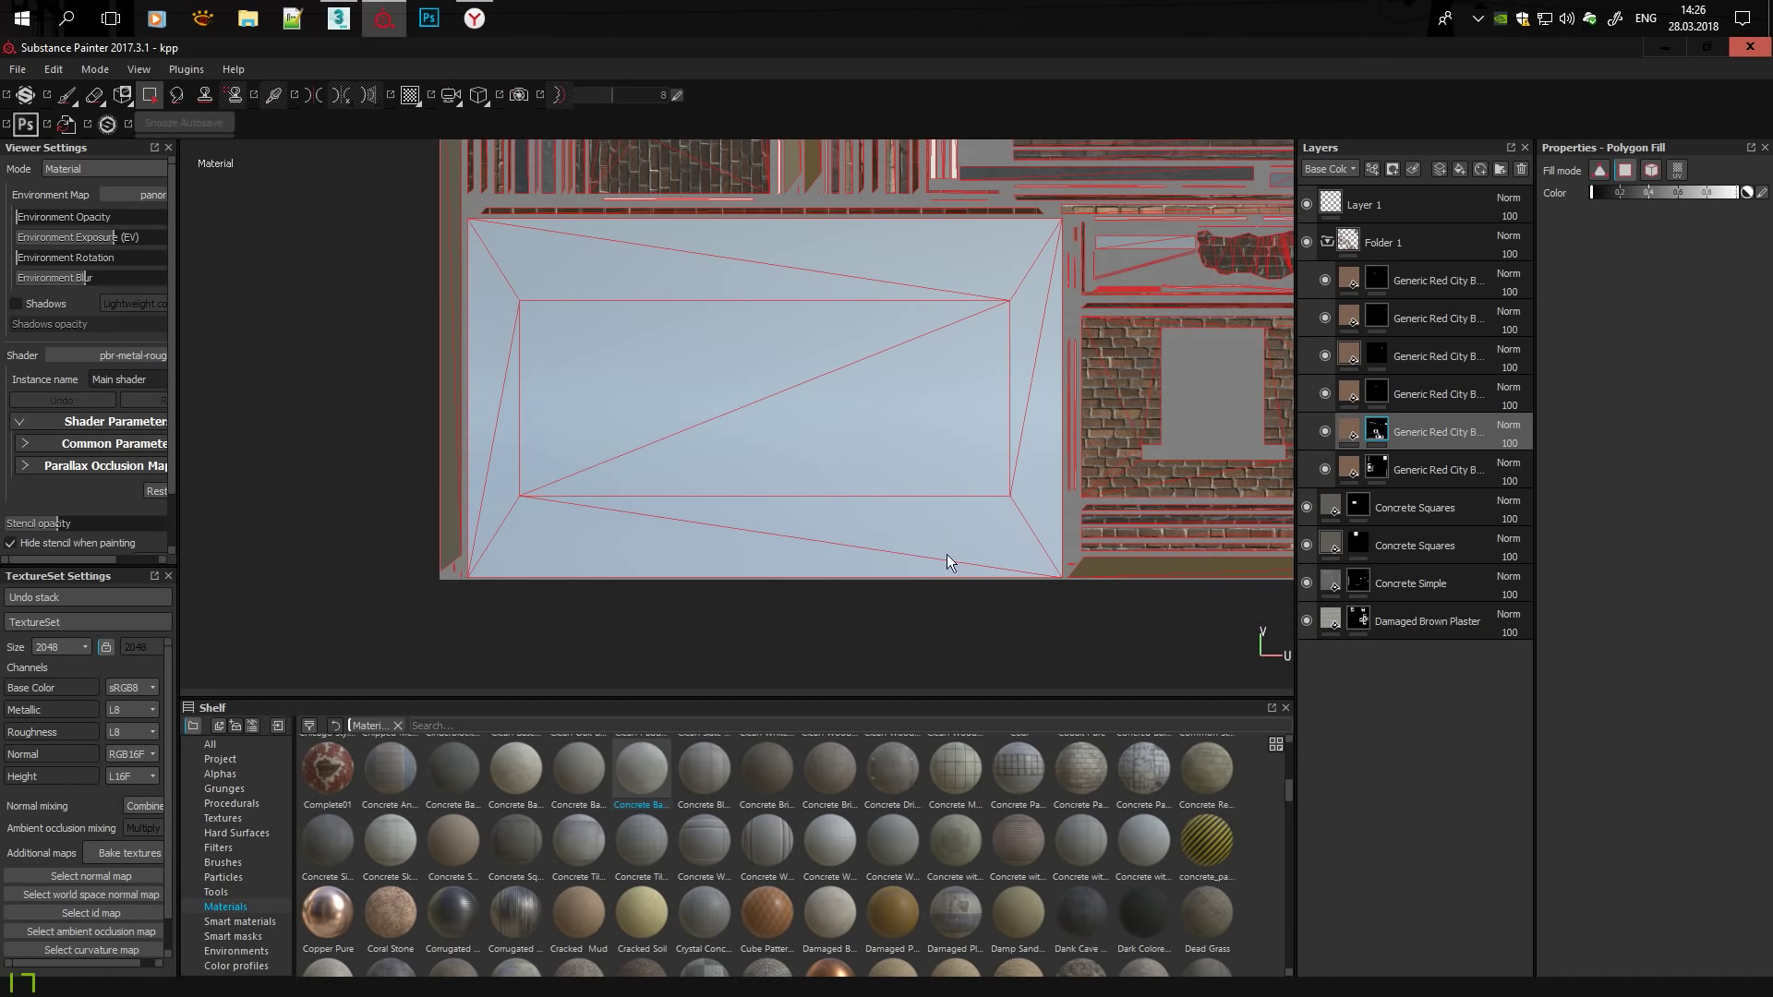
pyautogui.click(1328, 243)
pyautogui.click(1422, 394)
pyautogui.scroll(-3, 910, 297)
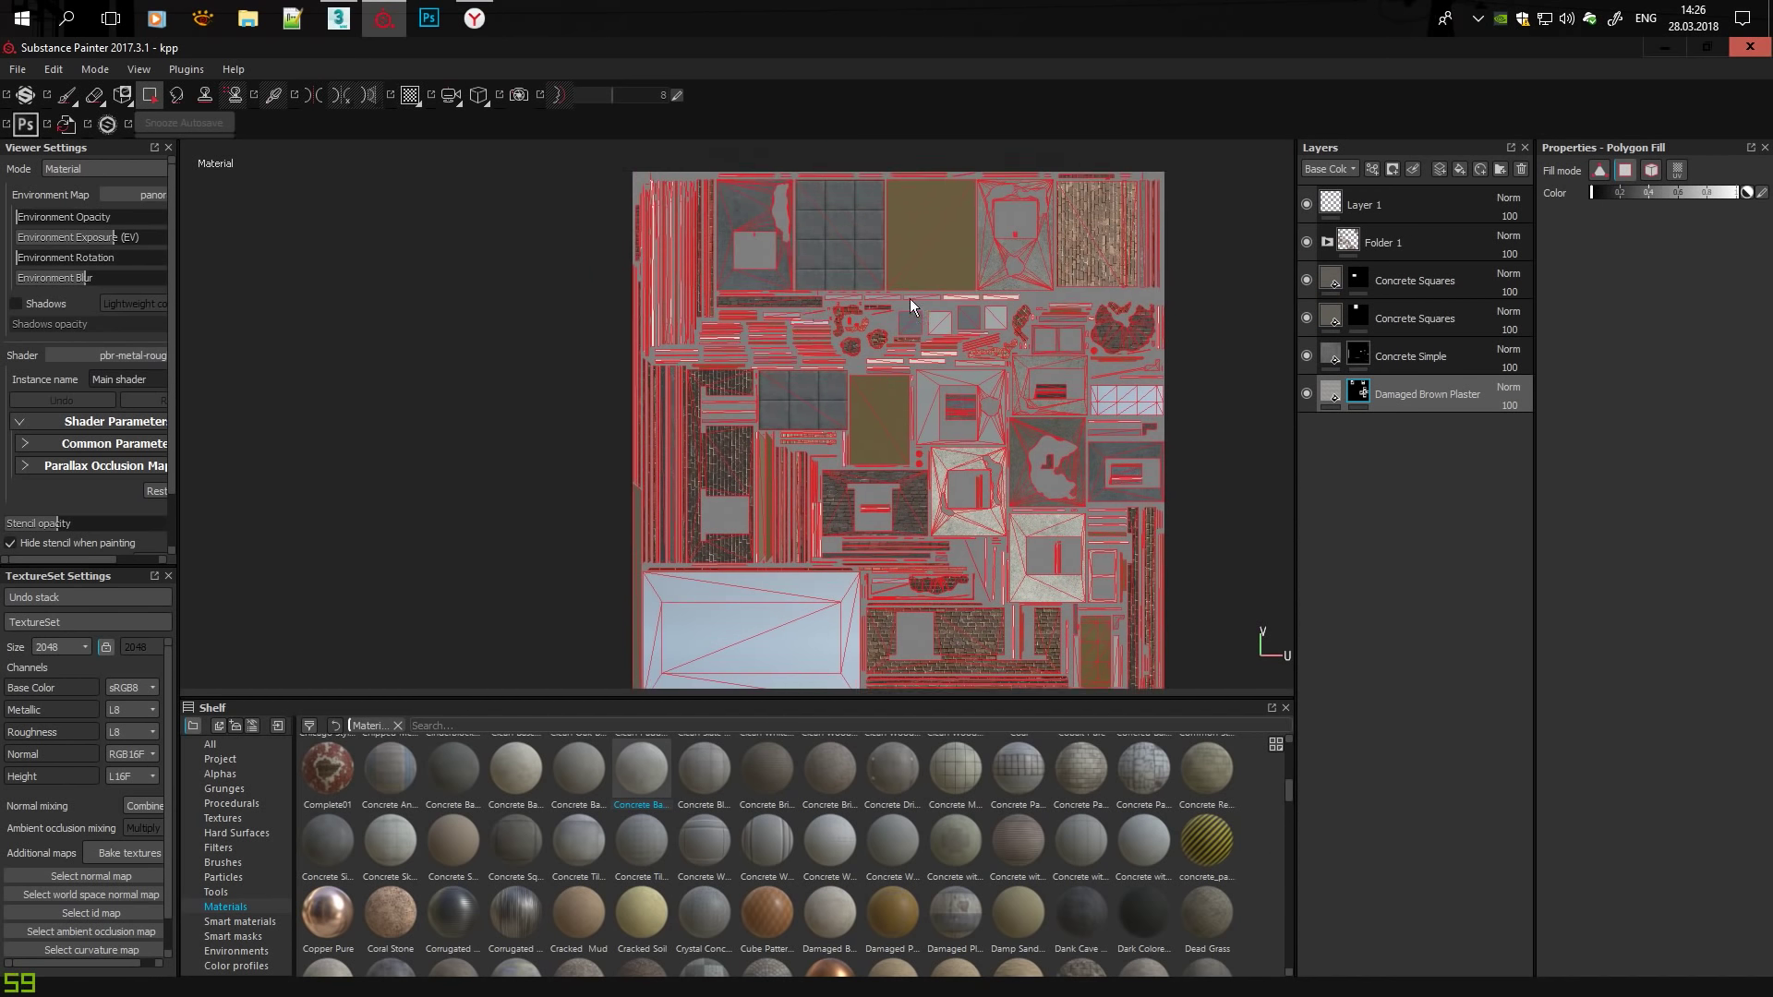
pyautogui.press('F2')
pyautogui.keyDown('alt'); pyautogui.moveTo(912, 296); pyautogui.dragTo(633, 401); pyautogui.keyUp('alt')
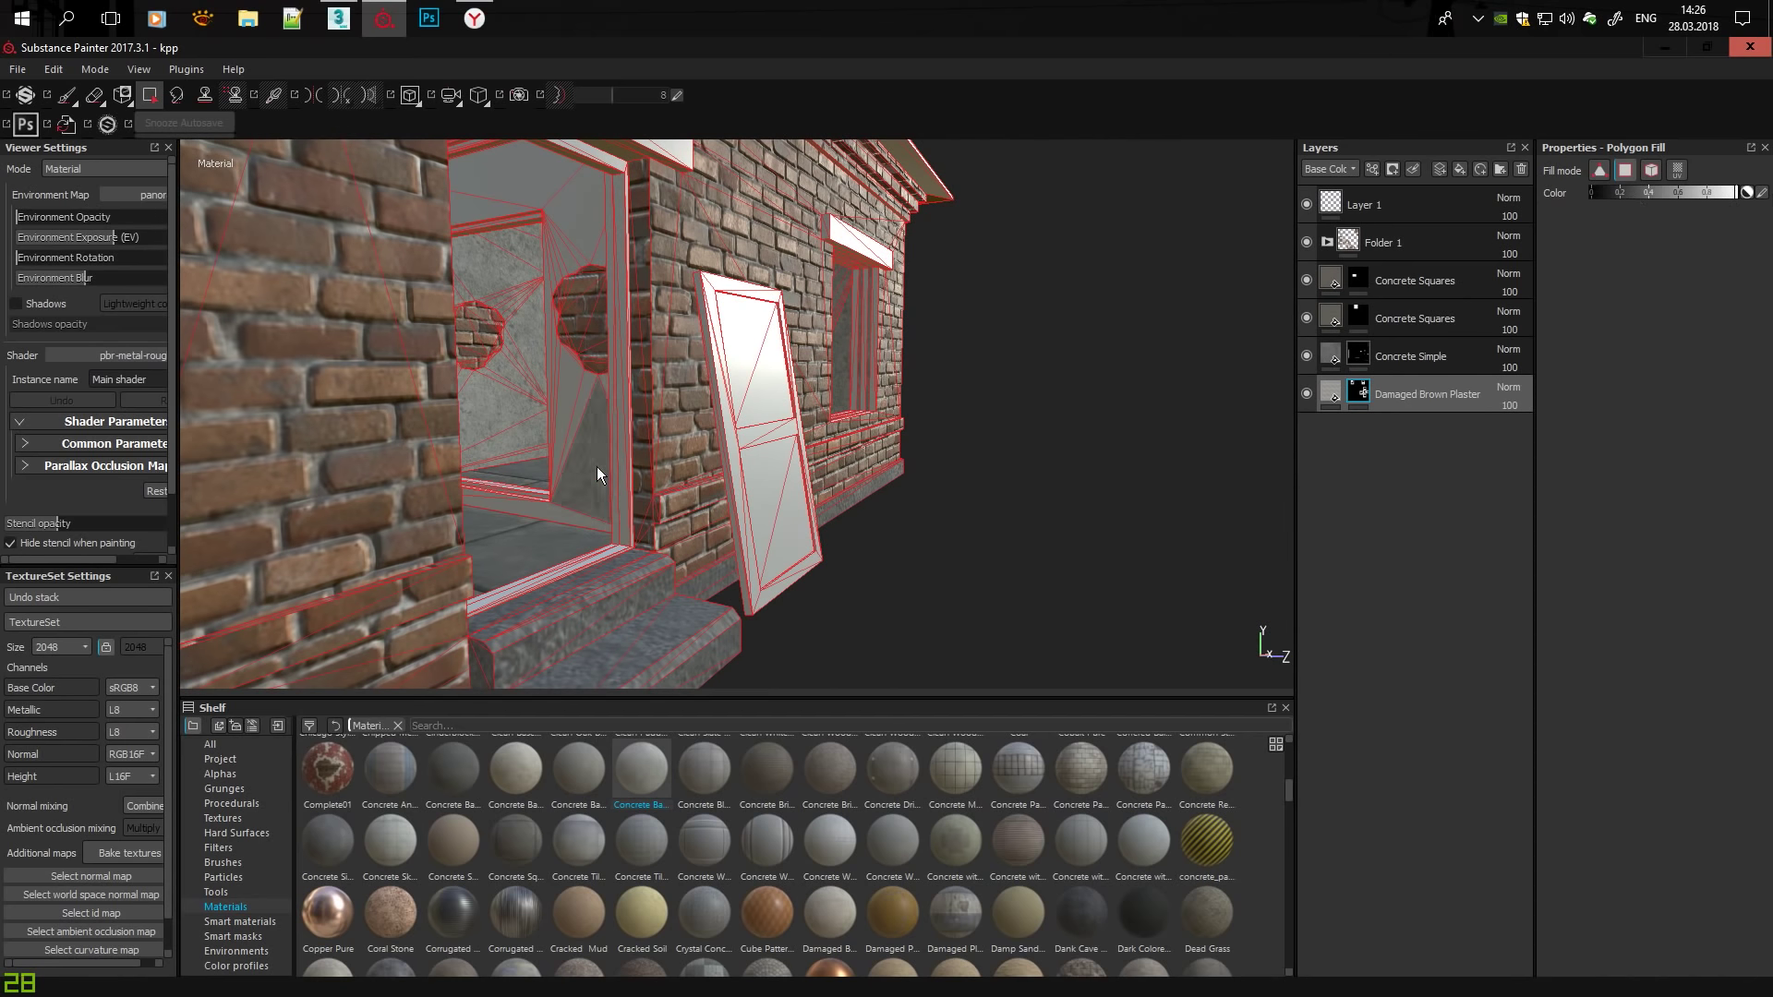
pyautogui.press('F3')
pyautogui.scroll(3, 945, 453)
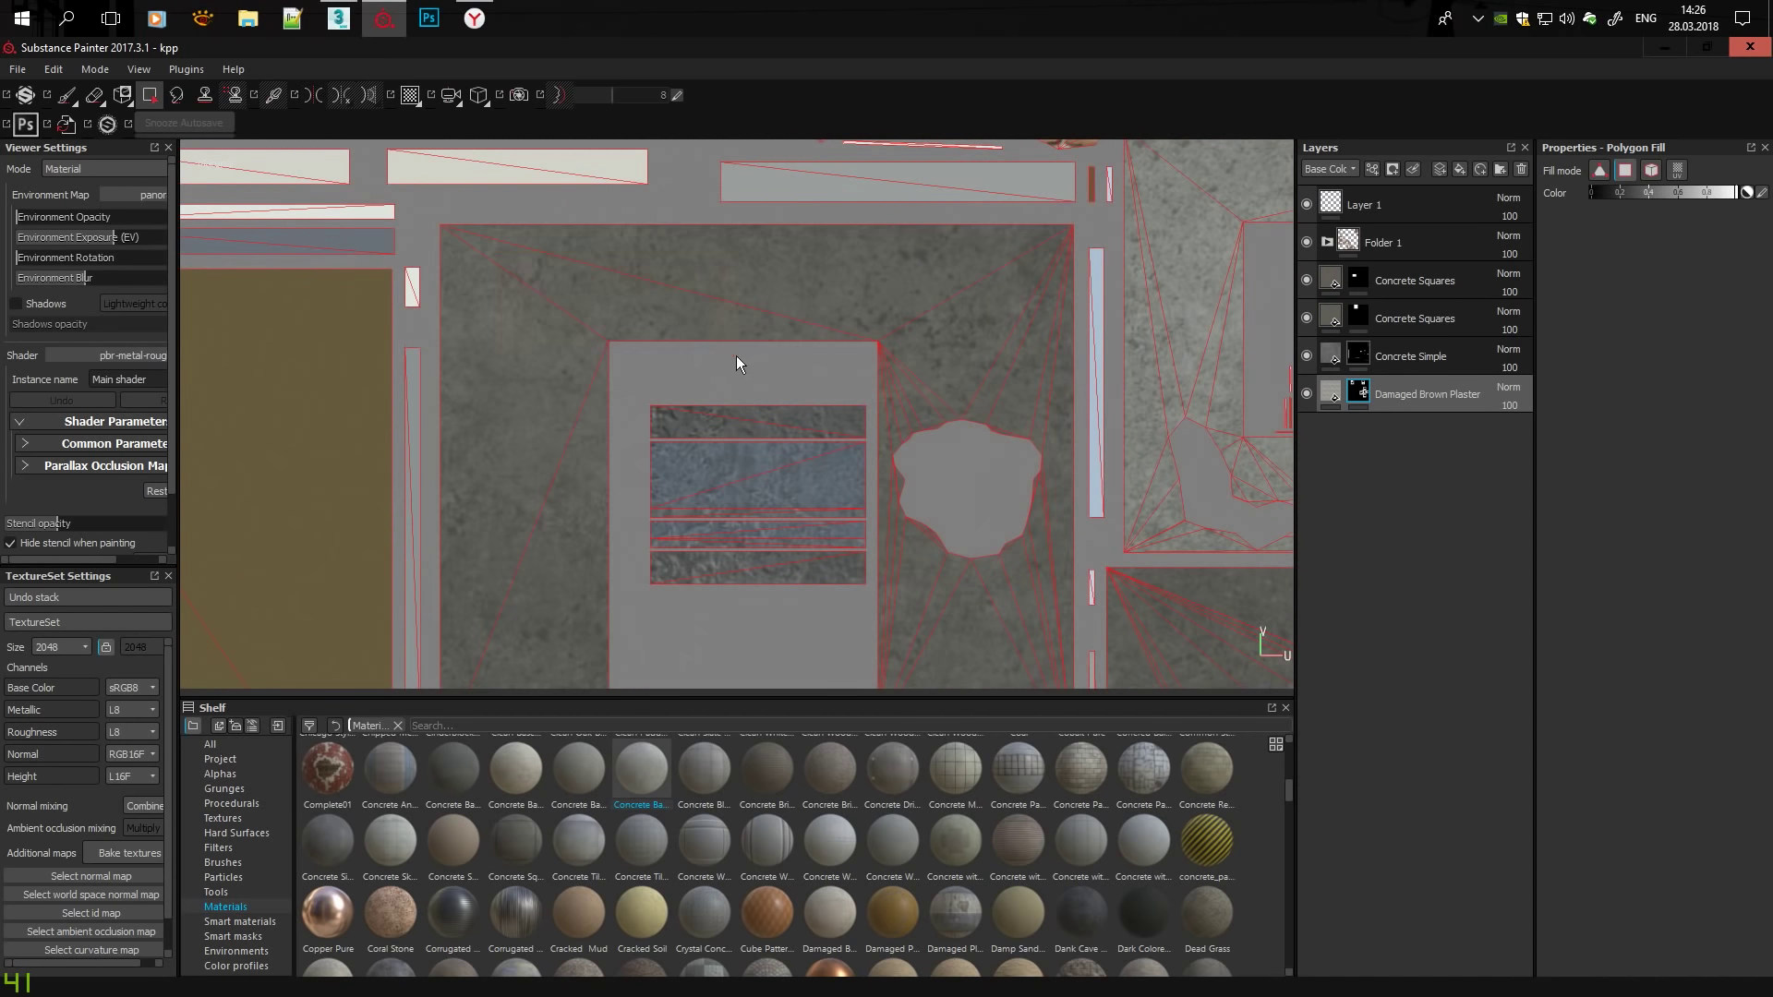
pyautogui.scroll(-3, 859, 418)
pyautogui.press('F2')
pyautogui.scroll(5, 654, 375)
pyautogui.scroll(-5, 654, 375)
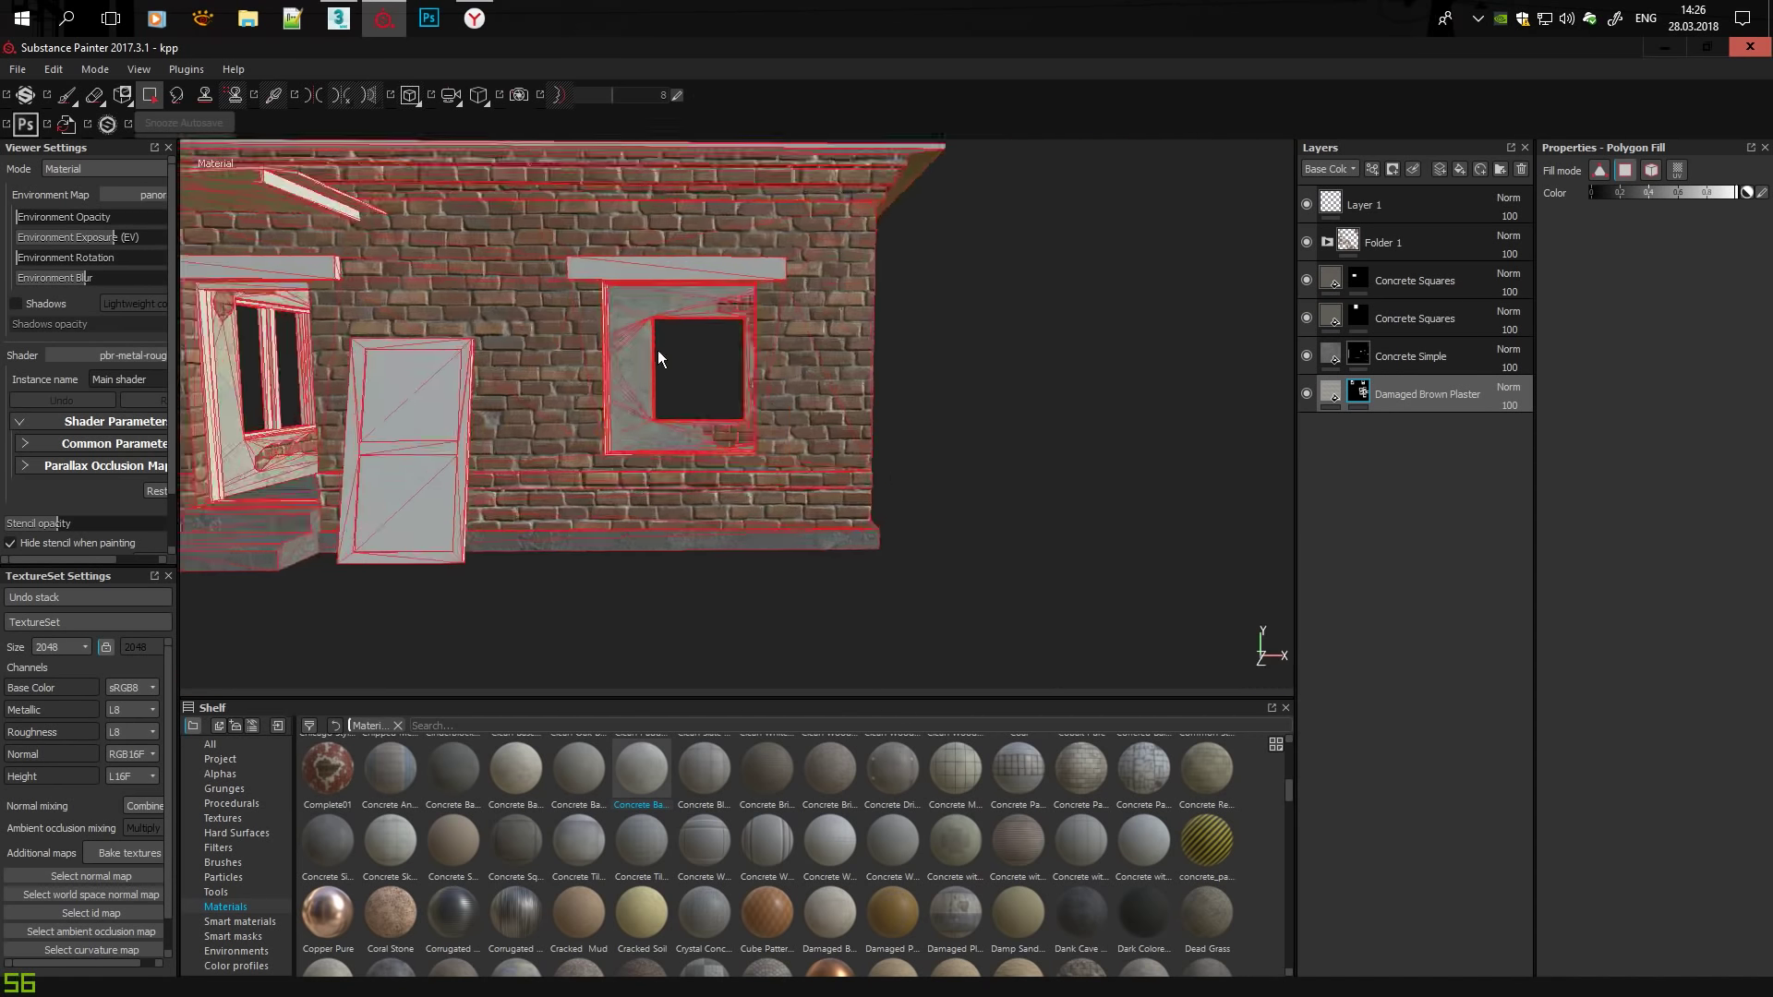
pyautogui.scroll(2, 657, 351)
pyautogui.moveTo(657, 351)
pyautogui.keyDown('alt'); pyautogui.mouseDown()
pyautogui.moveTo(188, 291)
pyautogui.moveTo(338, 289)
pyautogui.mouseUp(); pyautogui.keyUp('alt')
pyautogui.scroll(5, 823, 403)
pyautogui.press('f')
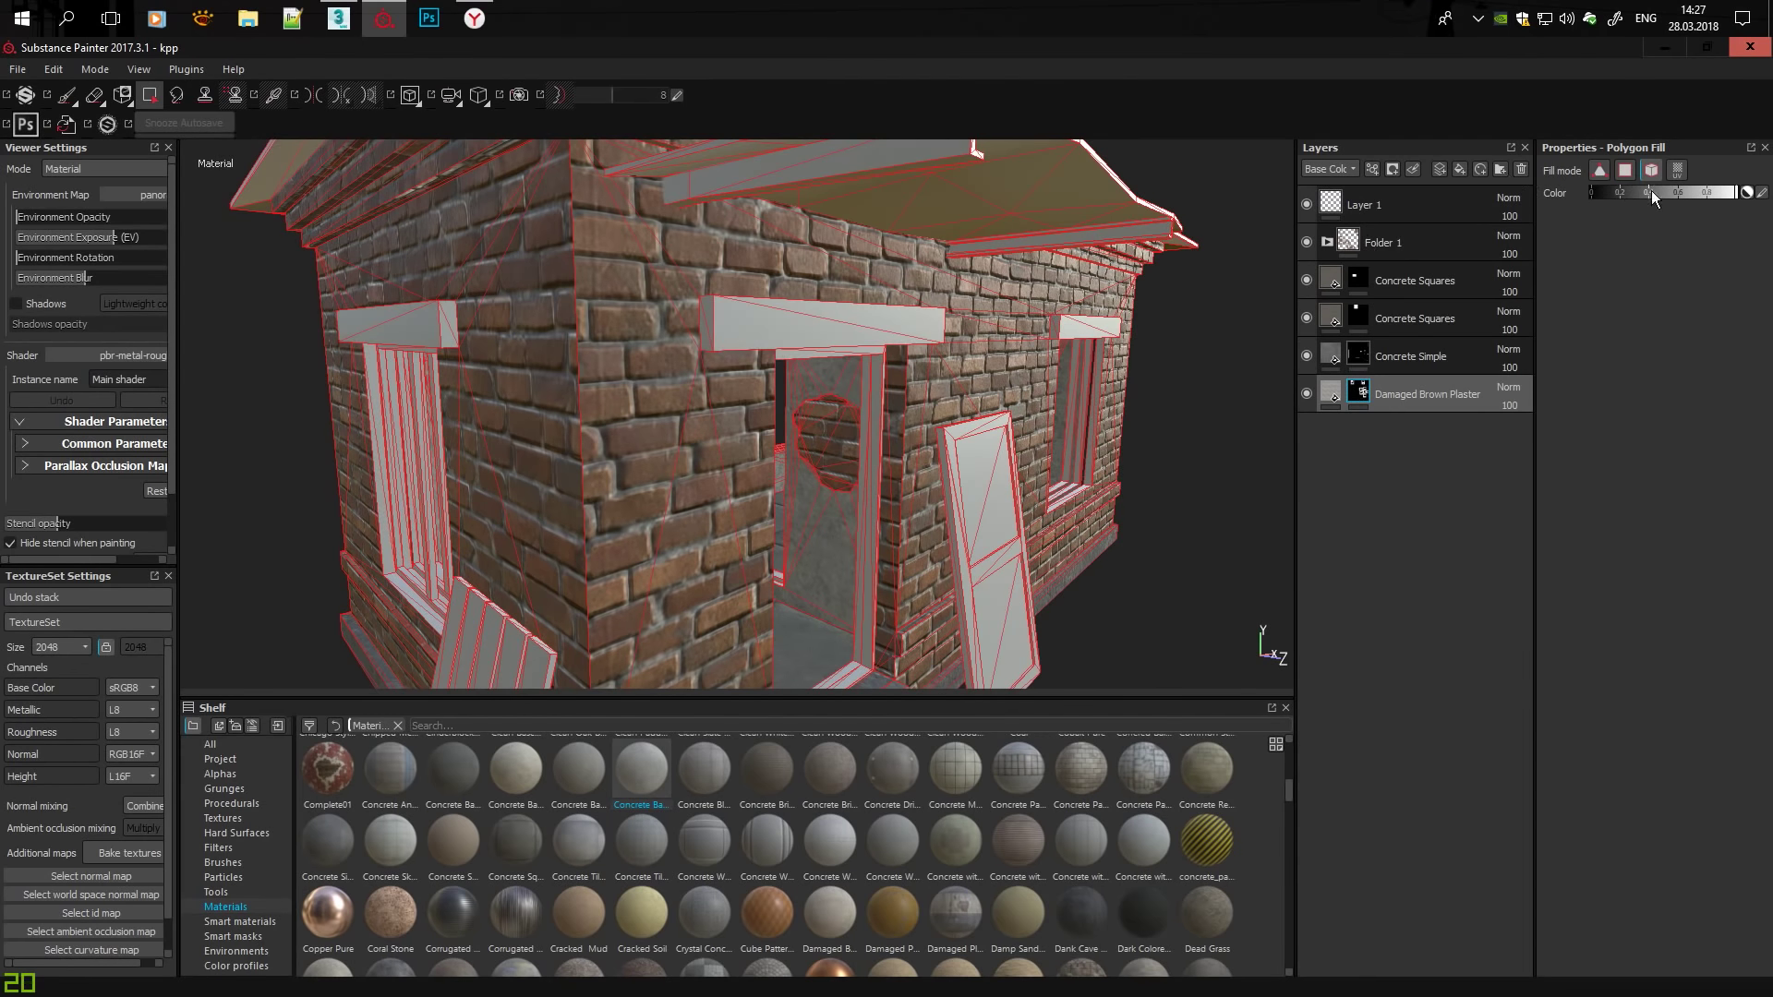
pyautogui.scroll(3, 752, 357)
pyautogui.moveTo(751, 356)
pyautogui.keyDown('alt'); pyautogui.mouseDown()
pyautogui.moveTo(639, 347)
pyautogui.moveTo(696, 403)
pyautogui.moveTo(596, 308)
pyautogui.moveTo(685, 412)
pyautogui.mouseUp(); pyautogui.keyUp('alt')
pyautogui.scroll(3, 735, 368)
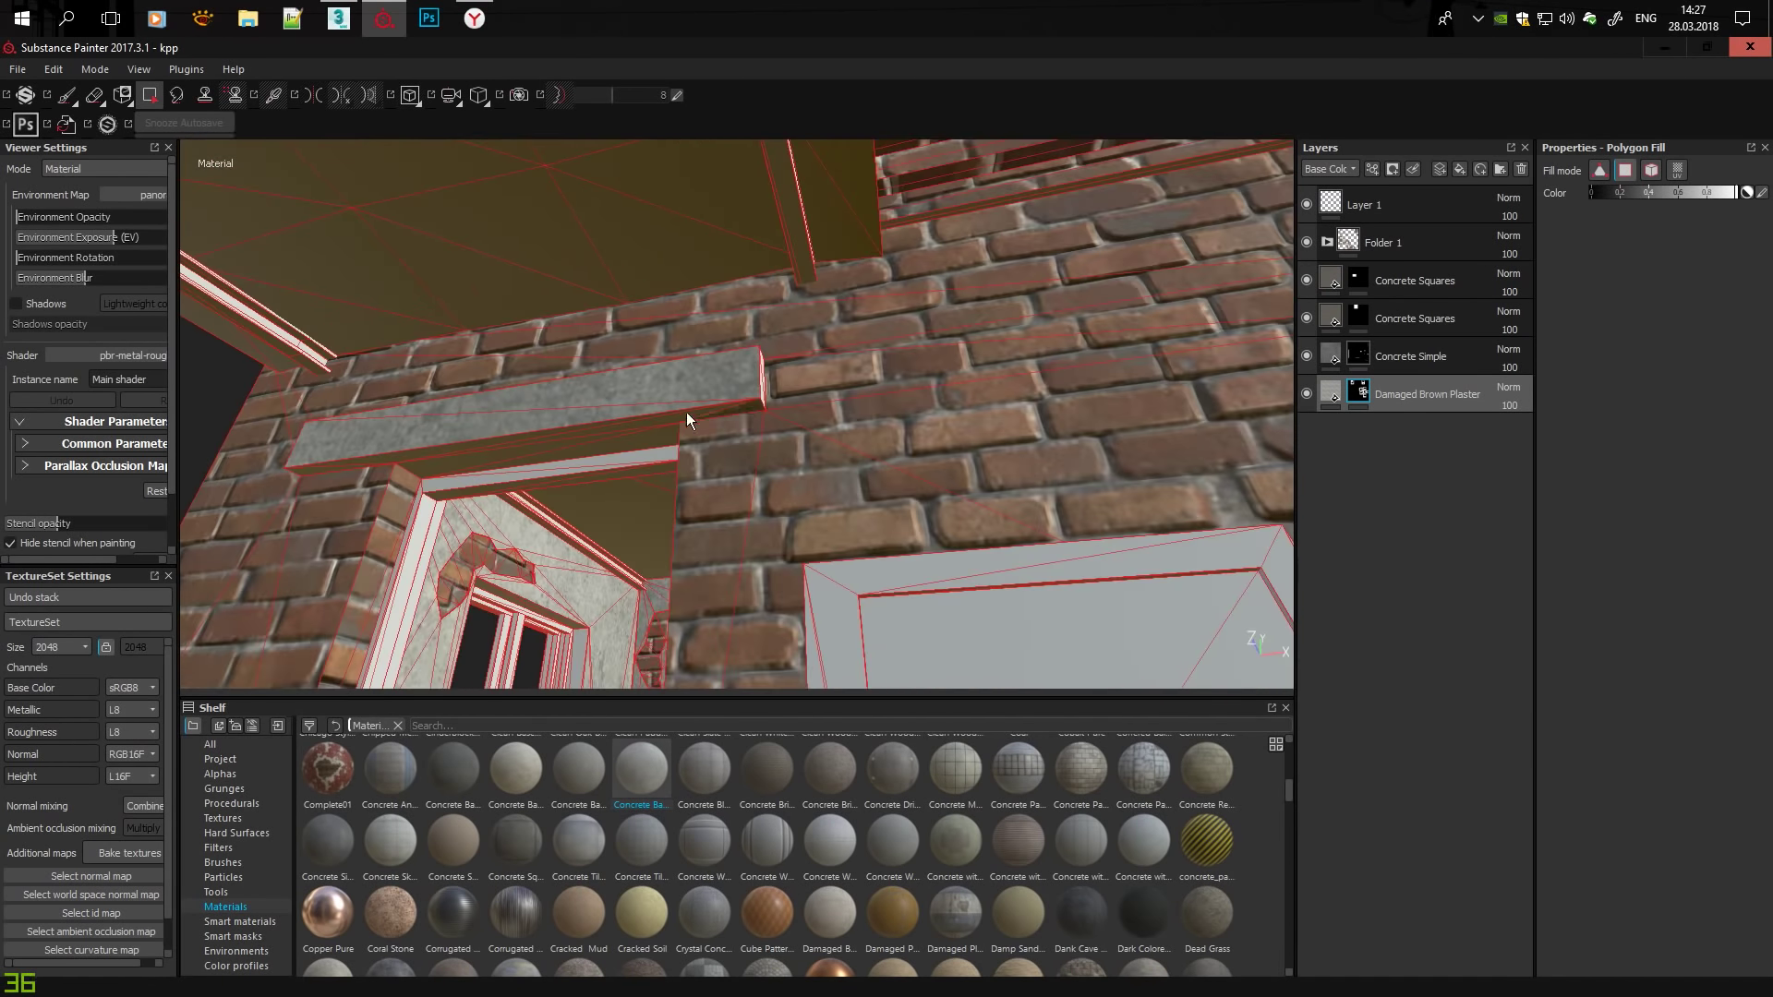
pyautogui.moveTo(468, 468)
pyautogui.keyDown('alt'); pyautogui.mouseDown()
pyautogui.moveTo(679, 303)
pyautogui.moveTo(800, 335)
pyautogui.mouseUp(); pyautogui.keyUp('alt')
pyautogui.moveTo(1019, 320)
pyautogui.keyDown('alt'); pyautogui.mouseDown()
pyautogui.moveTo(849, 284)
pyautogui.moveTo(794, 295)
pyautogui.moveTo(745, 341)
pyautogui.moveTo(792, 259)
pyautogui.moveTo(703, 438)
pyautogui.moveTo(876, 582)
pyautogui.moveTo(447, 434)
pyautogui.moveTo(391, 368)
pyautogui.moveTo(608, 452)
pyautogui.moveTo(982, 308)
pyautogui.moveTo(1147, 414)
pyautogui.moveTo(595, 590)
pyautogui.moveTo(654, 379)
pyautogui.moveTo(663, 536)
pyautogui.mouseUp(); pyautogui.keyUp('alt')
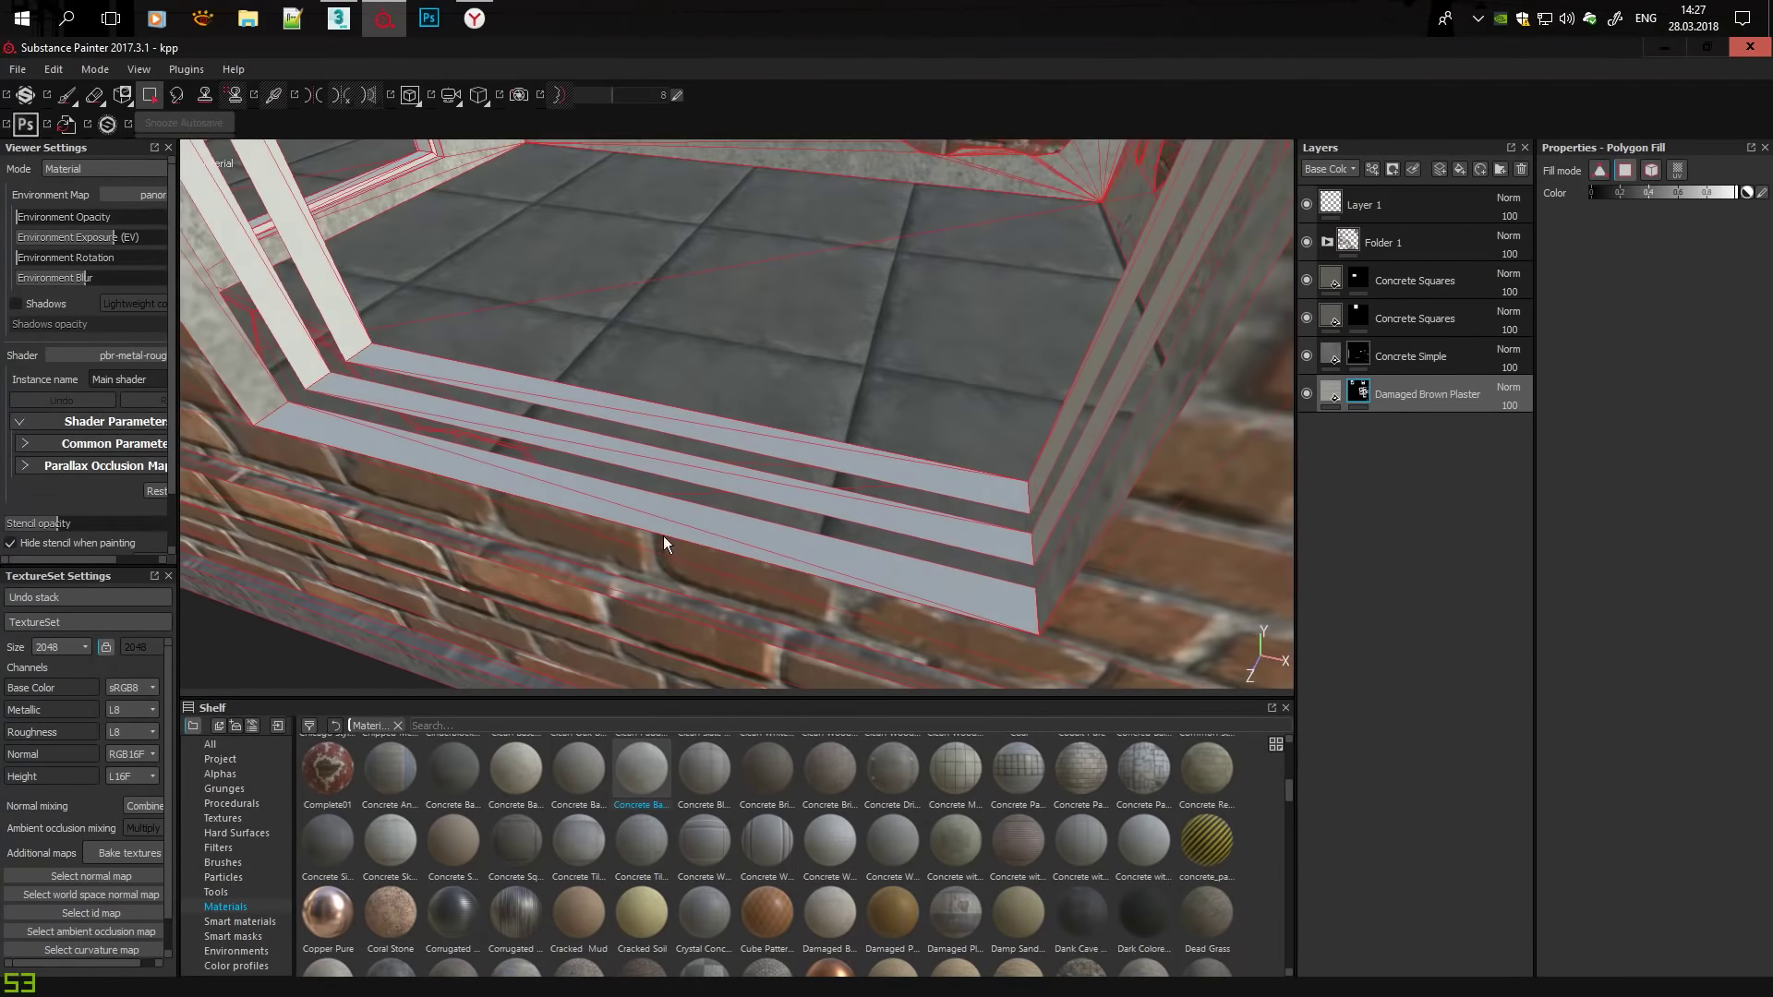
pyautogui.click(325, 253)
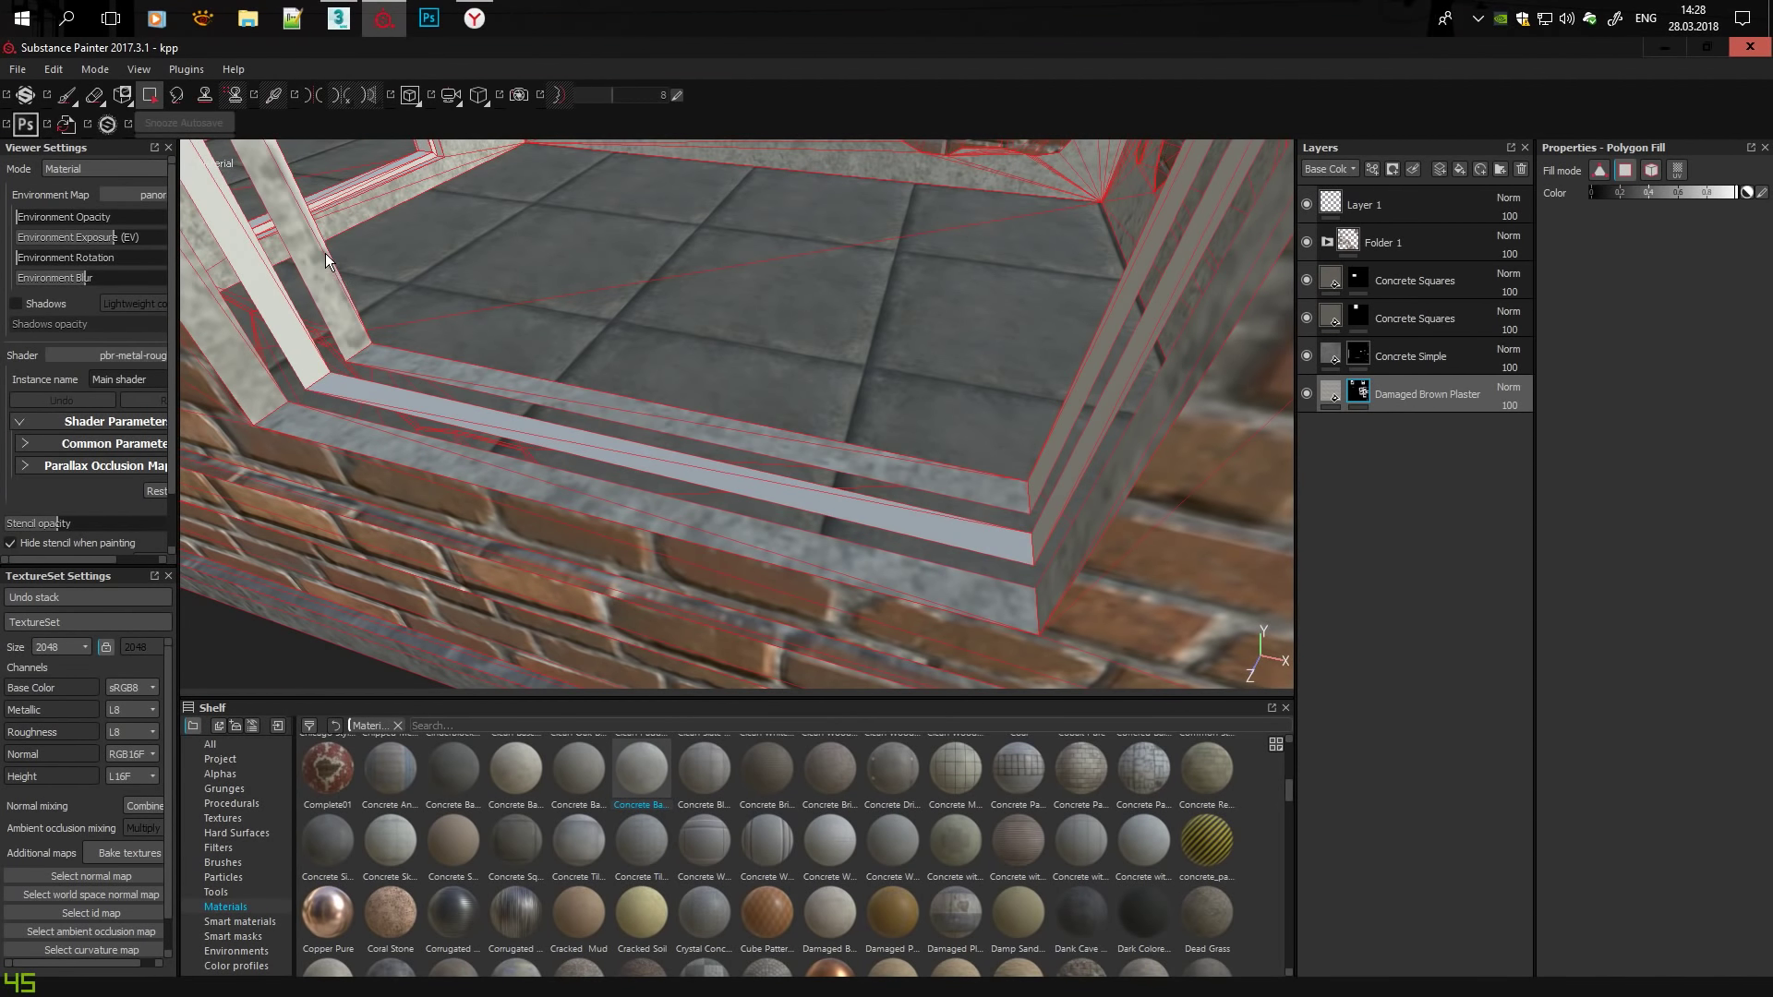
pyautogui.keyDown('alt'); pyautogui.moveTo(1040, 468); pyautogui.dragTo(890, 424); pyautogui.keyUp('alt')
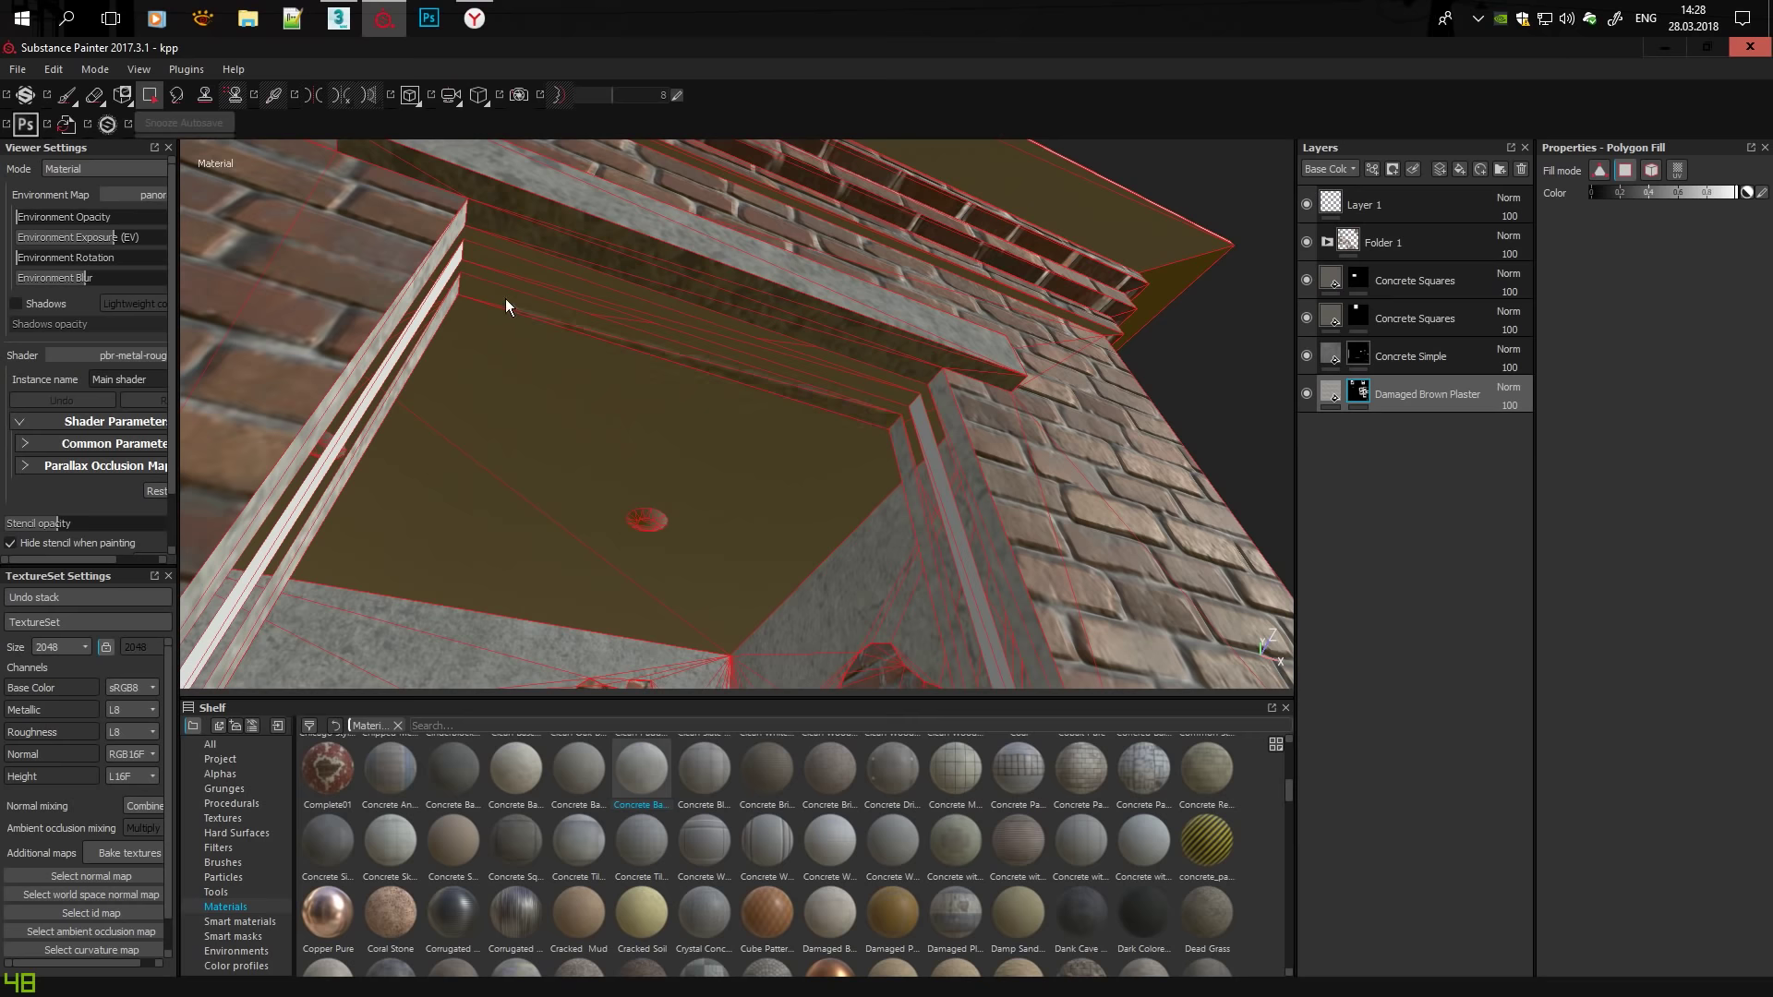
pyautogui.keyDown('alt'); pyautogui.moveTo(506, 297); pyautogui.dragTo(830, 373); pyautogui.keyUp('alt')
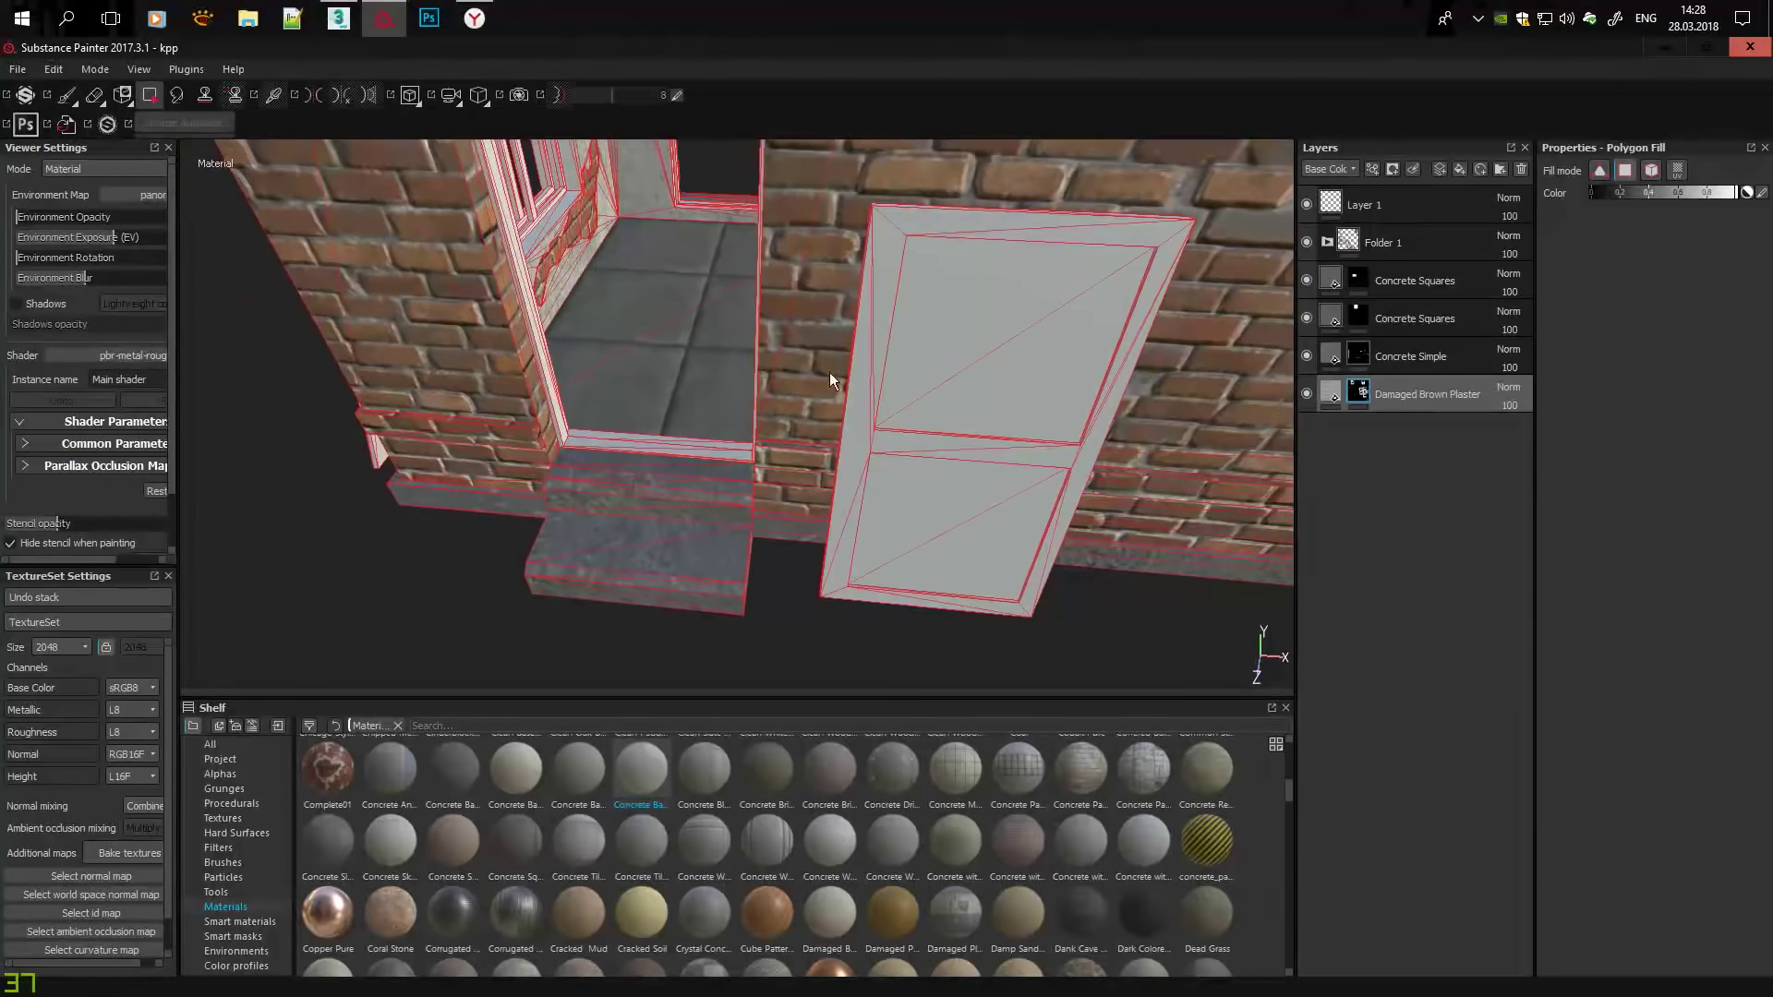
pyautogui.keyDown('alt'); pyautogui.moveTo(1188, 334); pyautogui.dragTo(971, 477); pyautogui.keyUp('alt')
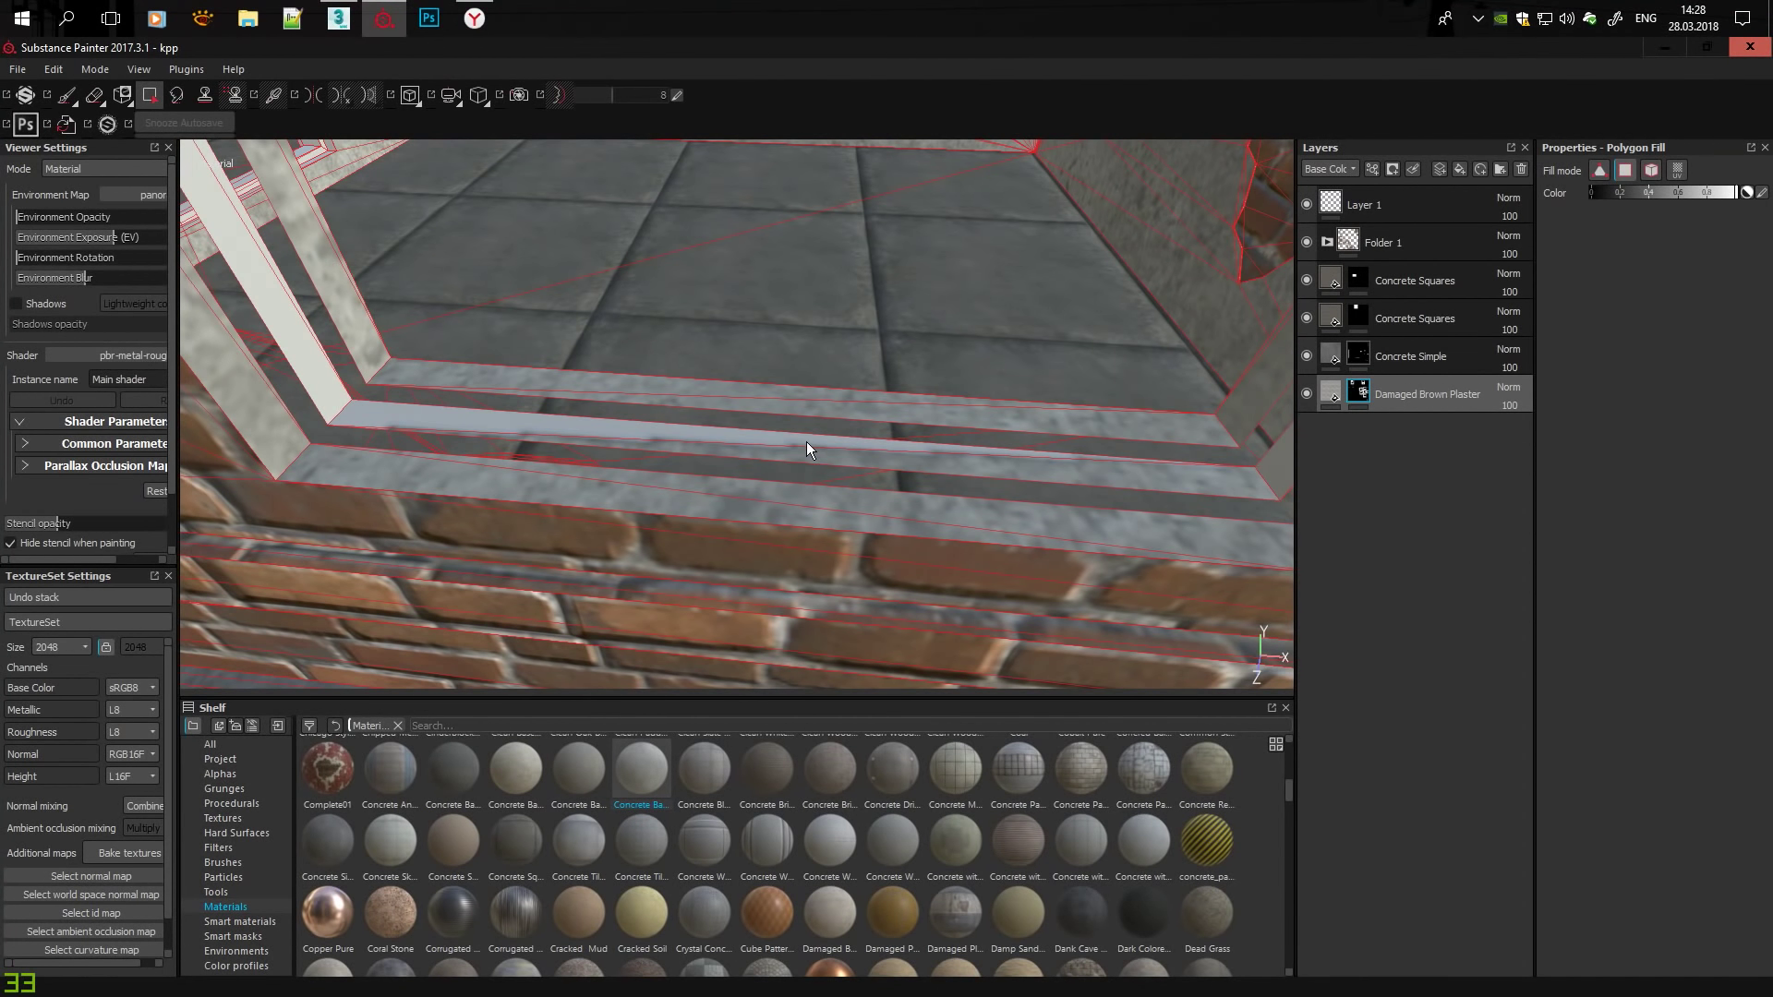
pyautogui.keyDown('alt'); pyautogui.moveTo(807, 441); pyautogui.dragTo(928, 466); pyautogui.keyUp('alt')
pyautogui.moveTo(556, 395)
pyautogui.keyDown('alt'); pyautogui.mouseDown()
pyautogui.moveTo(641, 229)
pyautogui.moveTo(902, 229)
pyautogui.moveTo(875, 352)
pyautogui.moveTo(896, 379)
pyautogui.moveTo(803, 507)
pyautogui.moveTo(542, 441)
pyautogui.moveTo(824, 405)
pyautogui.moveTo(597, 514)
pyautogui.moveTo(766, 340)
pyautogui.moveTo(817, 391)
pyautogui.moveTo(717, 286)
pyautogui.moveTo(280, 247)
pyautogui.moveTo(290, 273)
pyautogui.mouseUp(); pyautogui.keyUp('alt')
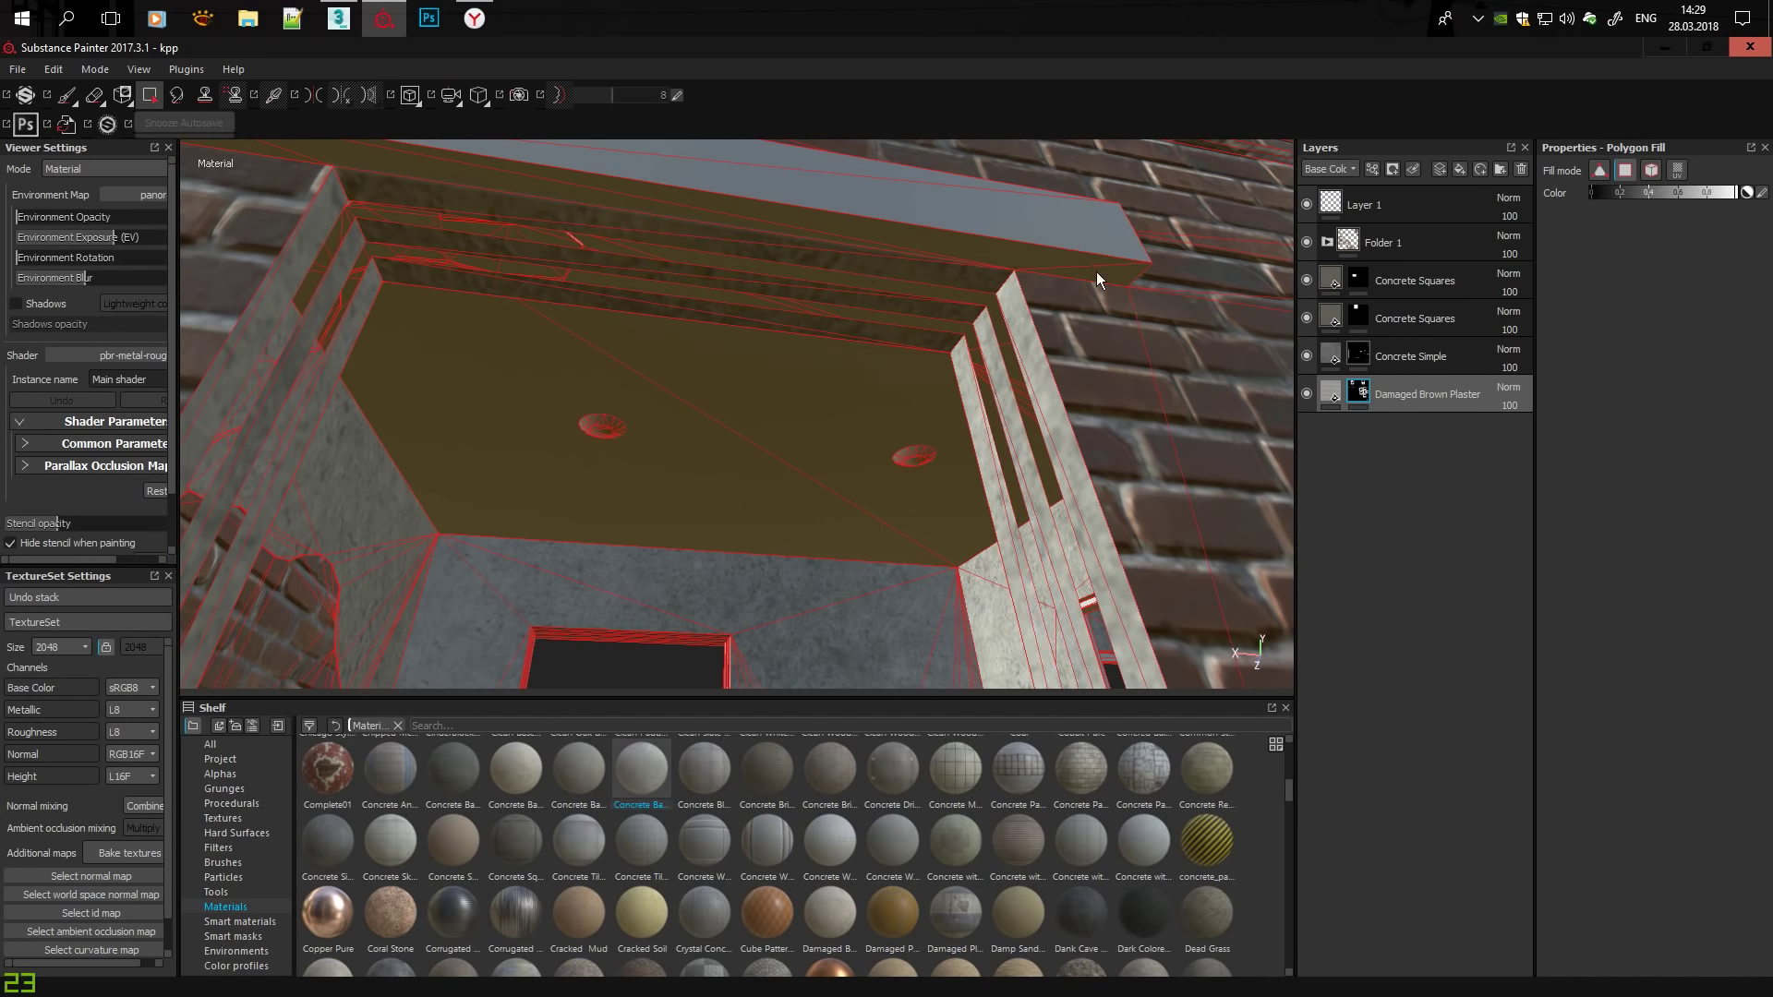
pyautogui.moveTo(1096, 272)
pyautogui.keyDown('alt'); pyautogui.mouseDown()
pyautogui.moveTo(1046, 377)
pyautogui.moveTo(595, 340)
pyautogui.moveTo(554, 285)
pyautogui.moveTo(663, 297)
pyautogui.moveTo(628, 342)
pyautogui.moveTo(727, 457)
pyautogui.moveTo(699, 503)
pyautogui.moveTo(824, 521)
pyautogui.moveTo(669, 236)
pyautogui.moveTo(562, 252)
pyautogui.moveTo(558, 513)
pyautogui.moveTo(851, 318)
pyautogui.mouseUp(); pyautogui.keyUp('alt')
pyautogui.moveTo(879, 378)
pyautogui.keyDown('alt'); pyautogui.mouseDown()
pyautogui.moveTo(712, 245)
pyautogui.moveTo(743, 268)
pyautogui.moveTo(700, 358)
pyautogui.moveTo(907, 503)
pyautogui.moveTo(670, 434)
pyautogui.moveTo(866, 311)
pyautogui.moveTo(784, 277)
pyautogui.moveTo(823, 328)
pyautogui.moveTo(744, 397)
pyautogui.moveTo(700, 231)
pyautogui.moveTo(775, 418)
pyautogui.moveTo(877, 302)
pyautogui.moveTo(809, 504)
pyautogui.mouseUp(); pyautogui.keyUp('alt')
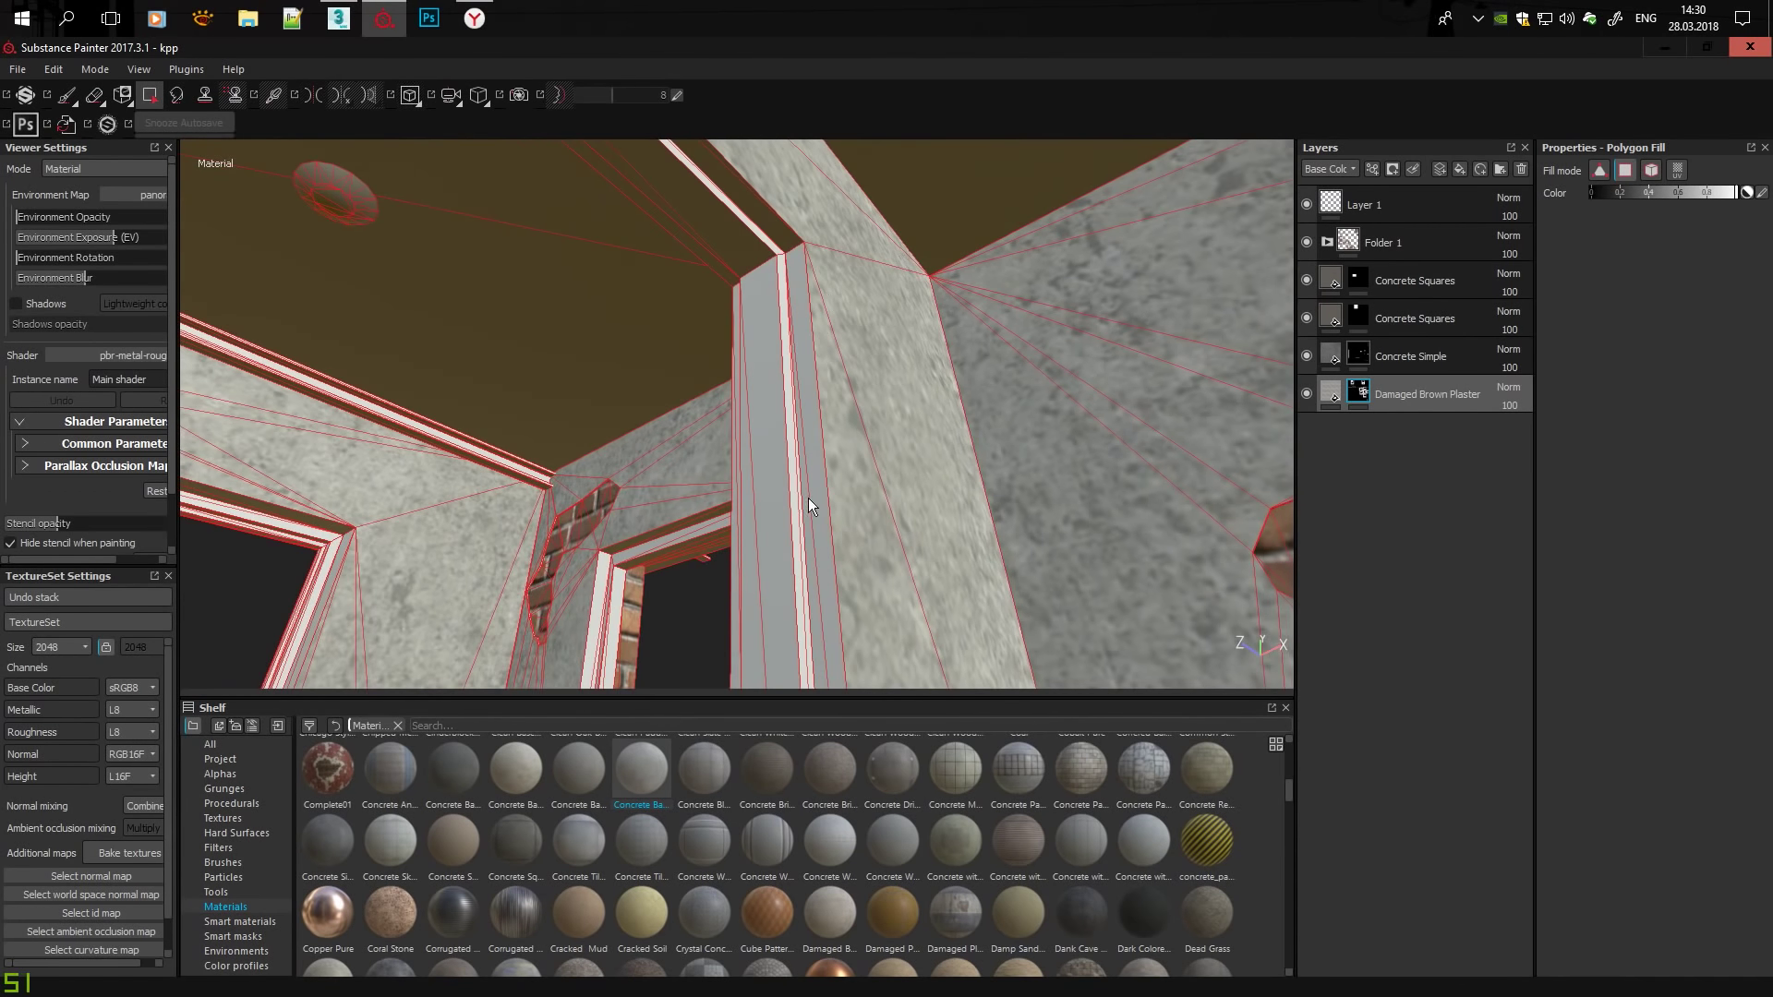
pyautogui.moveTo(726, 185)
pyautogui.keyDown('alt'); pyautogui.mouseDown()
pyautogui.moveTo(750, 231)
pyautogui.moveTo(935, 399)
pyautogui.mouseUp(); pyautogui.keyUp('alt')
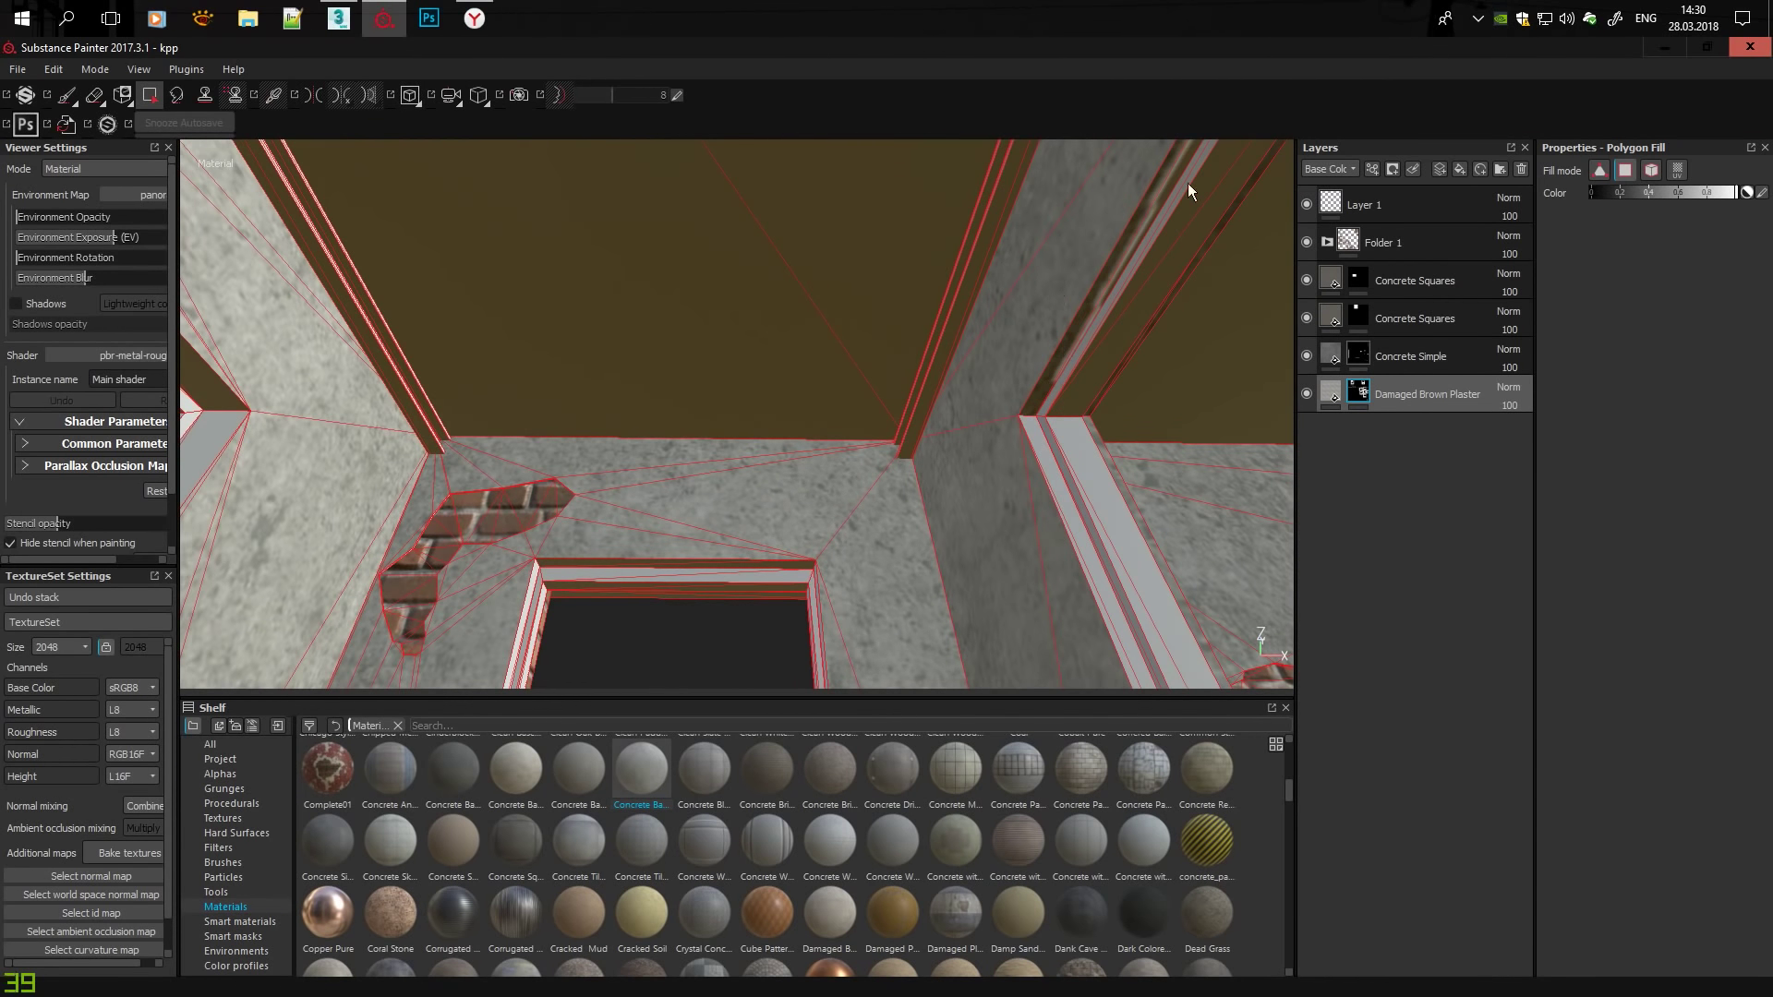
pyautogui.keyDown('alt'); pyautogui.moveTo(1177, 169); pyautogui.dragTo(928, 515); pyautogui.keyUp('alt')
pyautogui.moveTo(922, 425)
pyautogui.keyDown('alt'); pyautogui.mouseDown()
pyautogui.moveTo(850, 329)
pyautogui.moveTo(912, 529)
pyautogui.moveTo(1060, 452)
pyautogui.moveTo(946, 353)
pyautogui.moveTo(725, 487)
pyautogui.moveTo(938, 443)
pyautogui.moveTo(676, 367)
pyautogui.moveTo(683, 203)
pyautogui.mouseUp(); pyautogui.keyUp('alt')
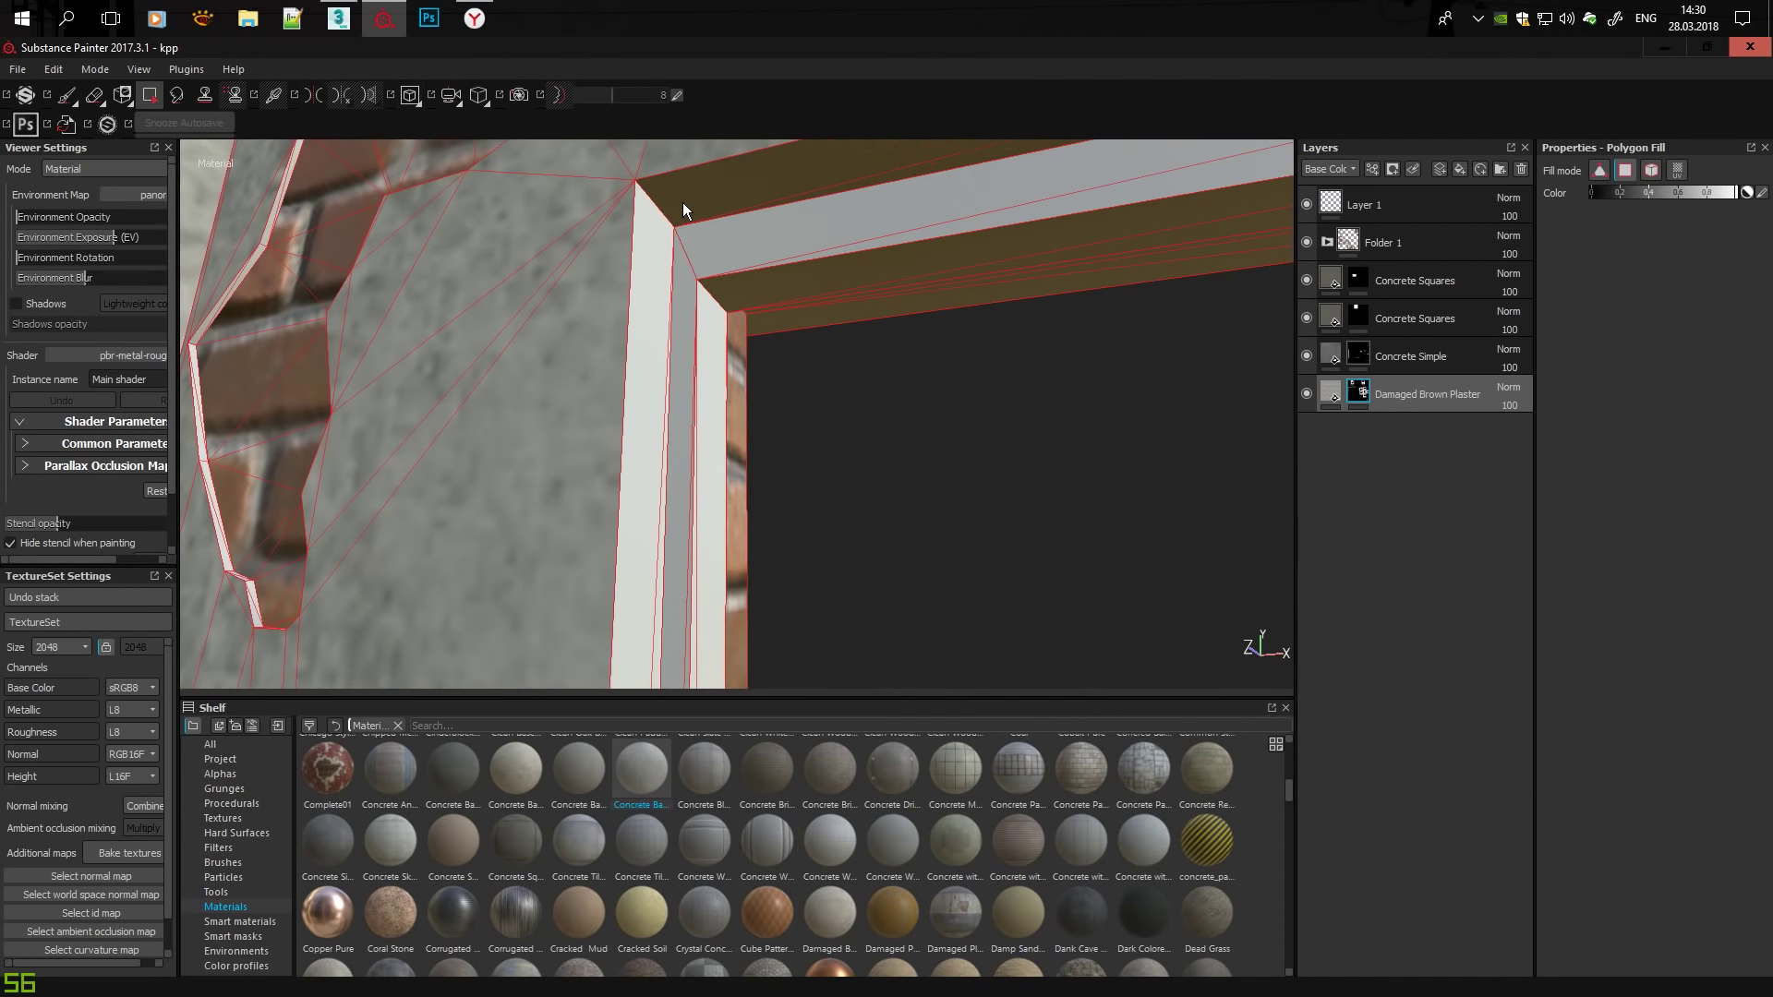
pyautogui.moveTo(676, 459)
pyautogui.keyDown('alt'); pyautogui.mouseDown()
pyautogui.moveTo(1065, 186)
pyautogui.moveTo(1124, 423)
pyautogui.moveTo(1136, 336)
pyautogui.moveTo(986, 354)
pyautogui.moveTo(553, 305)
pyautogui.moveTo(658, 411)
pyautogui.mouseUp(); pyautogui.keyUp('alt')
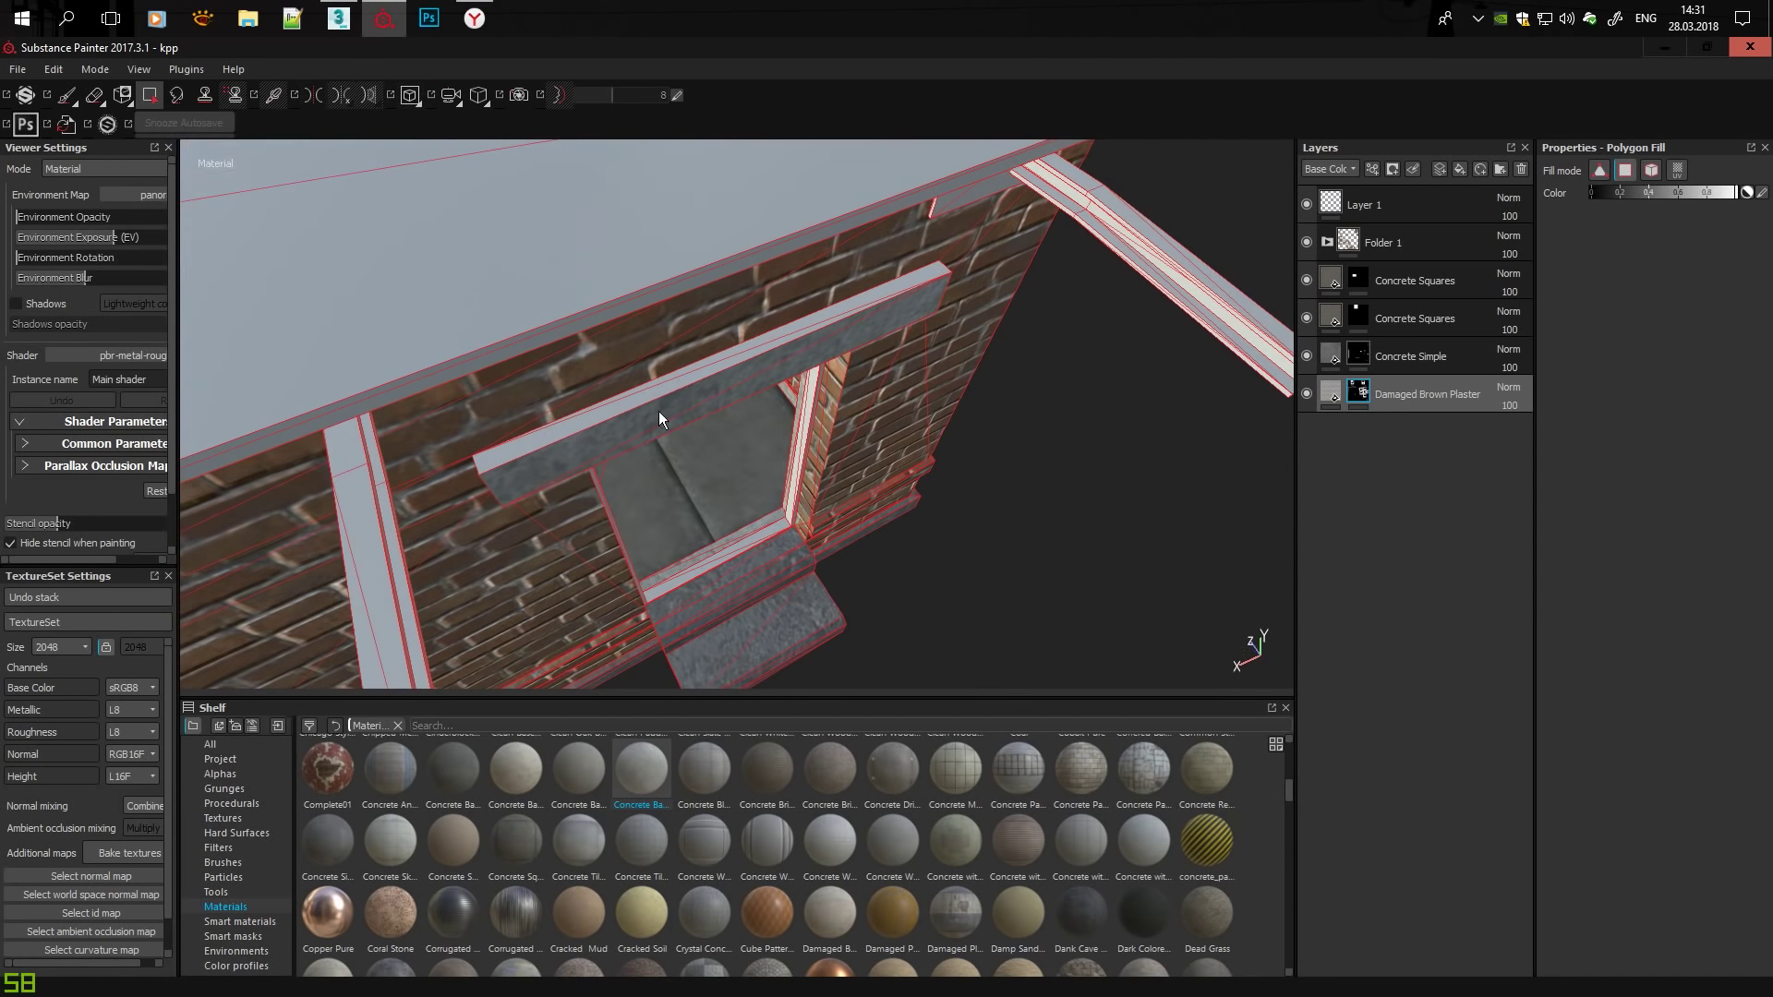
pyautogui.moveTo(927, 357)
pyautogui.keyDown('alt'); pyautogui.mouseDown()
pyautogui.moveTo(890, 262)
pyautogui.moveTo(645, 335)
pyautogui.moveTo(833, 343)
pyautogui.moveTo(968, 379)
pyautogui.moveTo(801, 332)
pyautogui.moveTo(868, 272)
pyautogui.moveTo(1117, 275)
pyautogui.mouseUp(); pyautogui.keyUp('alt')
pyautogui.moveTo(1212, 383)
pyautogui.keyDown('alt'); pyautogui.mouseDown()
pyautogui.moveTo(1100, 329)
pyautogui.moveTo(1028, 327)
pyautogui.mouseUp(); pyautogui.keyUp('alt')
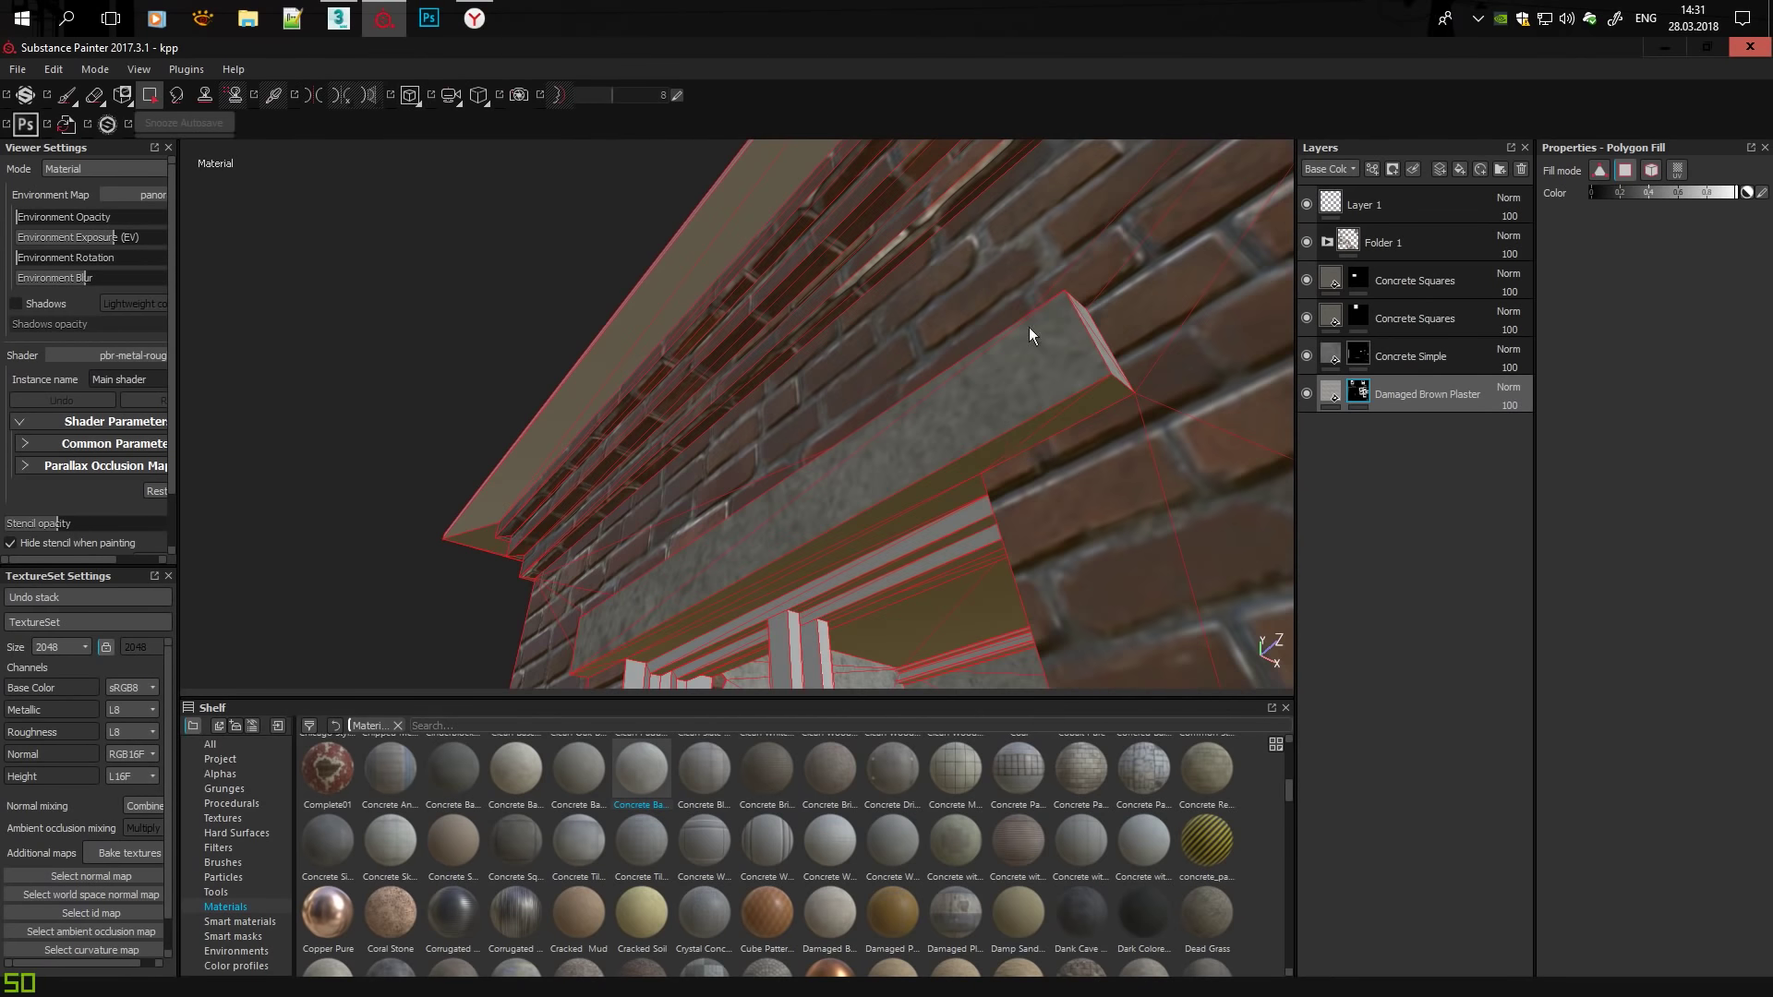
pyautogui.moveTo(1064, 421)
pyautogui.keyDown('alt'); pyautogui.mouseDown()
pyautogui.moveTo(717, 569)
pyautogui.moveTo(750, 508)
pyautogui.moveTo(1058, 311)
pyautogui.moveTo(894, 423)
pyautogui.moveTo(878, 352)
pyautogui.moveTo(866, 436)
pyautogui.moveTo(954, 475)
pyautogui.moveTo(574, 325)
pyautogui.moveTo(541, 375)
pyautogui.moveTo(687, 434)
pyautogui.moveTo(693, 403)
pyautogui.moveTo(384, 332)
pyautogui.moveTo(974, 426)
pyautogui.moveTo(831, 517)
pyautogui.moveTo(795, 338)
pyautogui.moveTo(923, 364)
pyautogui.moveTo(732, 490)
pyautogui.moveTo(622, 242)
pyautogui.moveTo(803, 588)
pyautogui.mouseUp(); pyautogui.keyUp('alt')
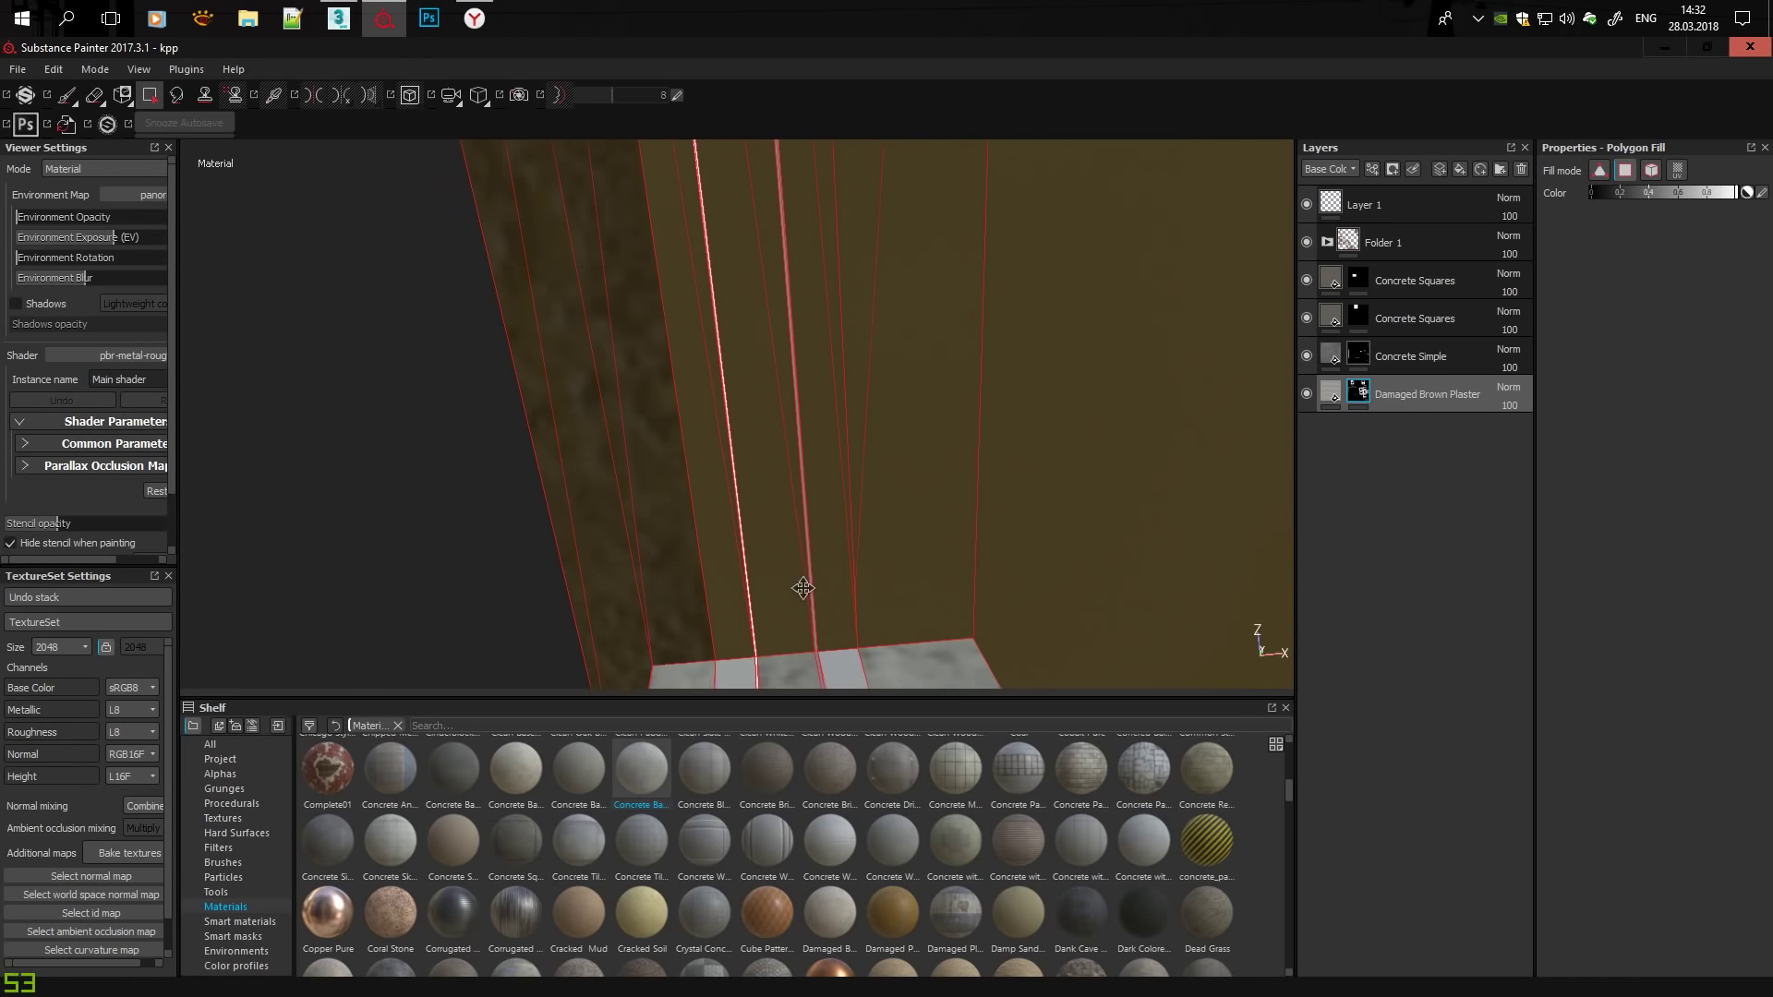
pyautogui.moveTo(855, 263)
pyautogui.keyDown('alt'); pyautogui.mouseDown()
pyautogui.moveTo(763, 388)
pyautogui.moveTo(380, 341)
pyautogui.moveTo(600, 449)
pyautogui.moveTo(503, 452)
pyautogui.moveTo(696, 566)
pyautogui.moveTo(895, 535)
pyautogui.moveTo(946, 480)
pyautogui.moveTo(1170, 445)
pyautogui.moveTo(966, 495)
pyautogui.moveTo(942, 324)
pyautogui.moveTo(811, 529)
pyautogui.moveTo(879, 626)
pyautogui.moveTo(1025, 416)
pyautogui.moveTo(907, 508)
pyautogui.moveTo(1216, 449)
pyautogui.moveTo(950, 412)
pyautogui.moveTo(1016, 480)
pyautogui.moveTo(983, 504)
pyautogui.moveTo(812, 237)
pyautogui.moveTo(507, 457)
pyautogui.moveTo(969, 515)
pyautogui.moveTo(650, 587)
pyautogui.moveTo(807, 480)
pyautogui.moveTo(841, 551)
pyautogui.moveTo(890, 391)
pyautogui.moveTo(938, 594)
pyautogui.moveTo(903, 585)
pyautogui.moveTo(944, 241)
pyautogui.moveTo(762, 441)
pyautogui.moveTo(822, 519)
pyautogui.moveTo(934, 419)
pyautogui.moveTo(999, 256)
pyautogui.moveTo(978, 349)
pyautogui.moveTo(831, 387)
pyautogui.moveTo(657, 385)
pyautogui.moveTo(734, 439)
pyautogui.moveTo(757, 412)
pyautogui.moveTo(629, 277)
pyautogui.moveTo(474, 319)
pyautogui.moveTo(693, 236)
pyautogui.moveTo(1293, 351)
pyautogui.moveTo(666, 356)
pyautogui.moveTo(680, 487)
pyautogui.moveTo(71, 100)
pyautogui.mouseUp(); pyautogui.keyUp('alt')
# Switch to the Paint brush tool and frame the whole house from above.
pyautogui.press('f')
pyautogui.click(67, 94)
pyautogui.moveTo(646, 416)
pyautogui.keyDown('alt'); pyautogui.mouseDown()
pyautogui.moveTo(848, 144)
pyautogui.moveTo(647, 277)
pyautogui.moveTo(739, 483)
pyautogui.moveTo(707, 390)
pyautogui.moveTo(845, 448)
pyautogui.mouseUp(); pyautogui.keyUp('alt')
pyautogui.scroll(-10, 738, 762)
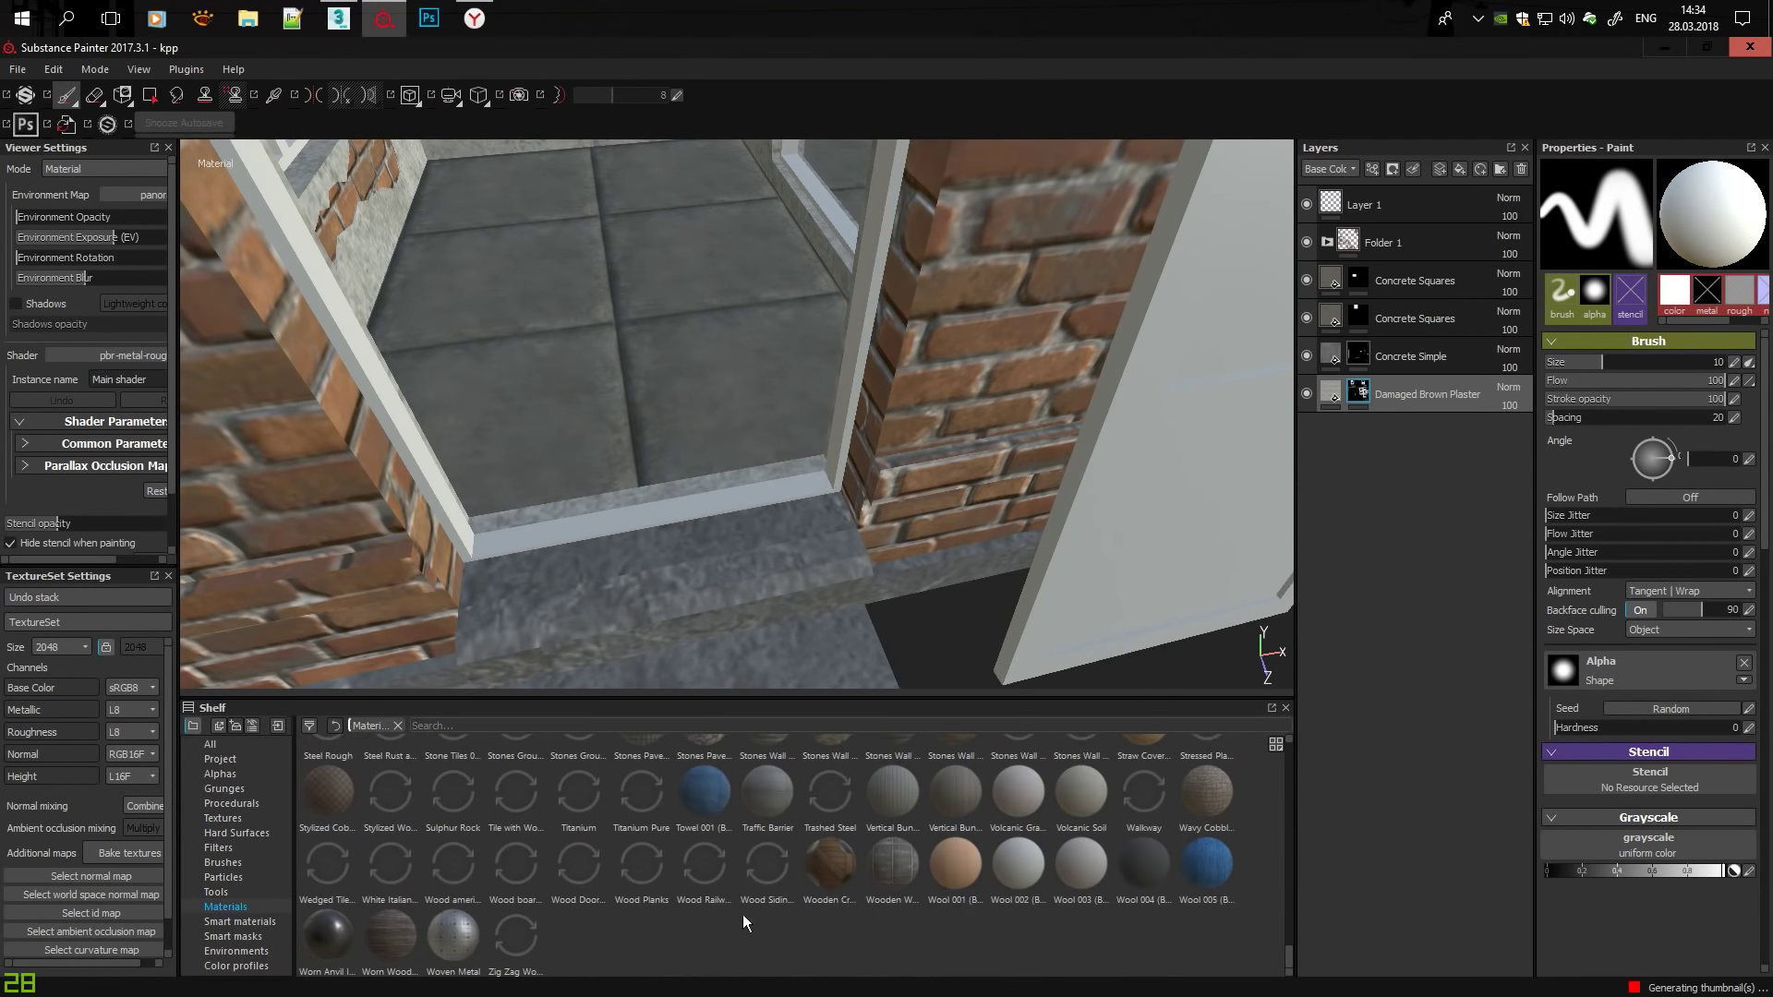
pyautogui.scroll(3, 803, 958)
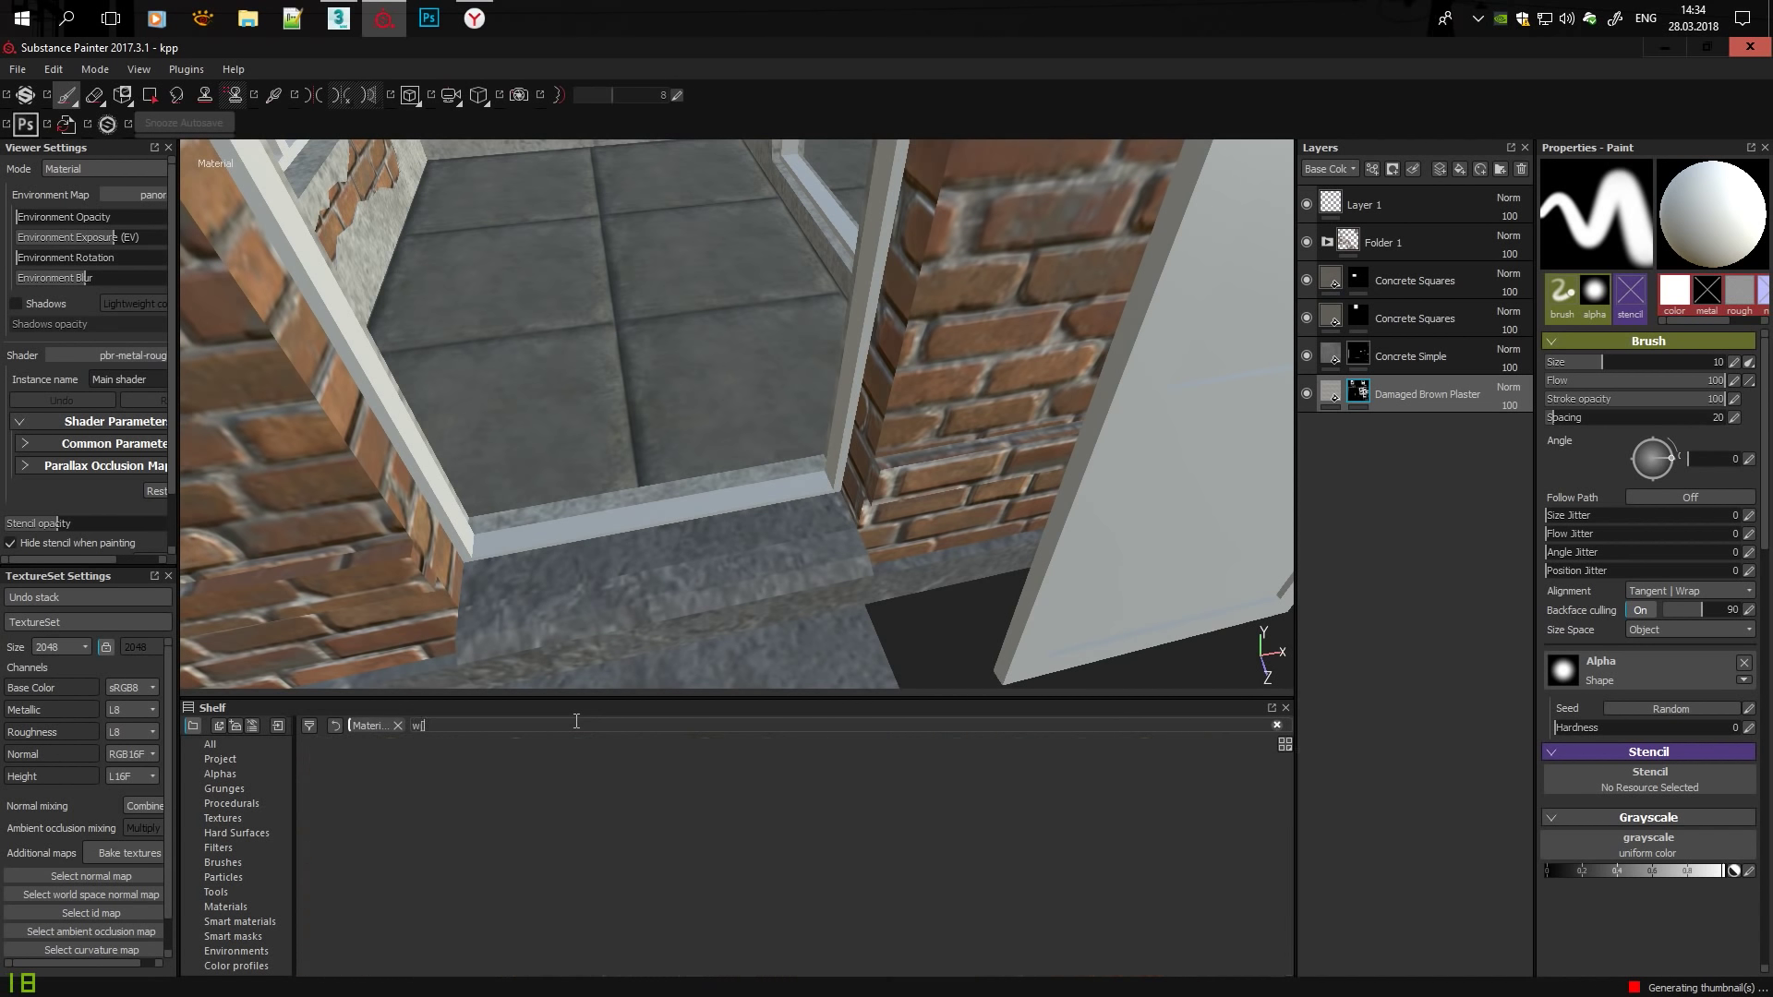
# Search the shelf for 'wood' and show Smart materials, revealing Wood Chest Stylized.
pyautogui.press('BackSpace')
pyautogui.write('ood')
pyautogui.scroll(-1, 857, 791)
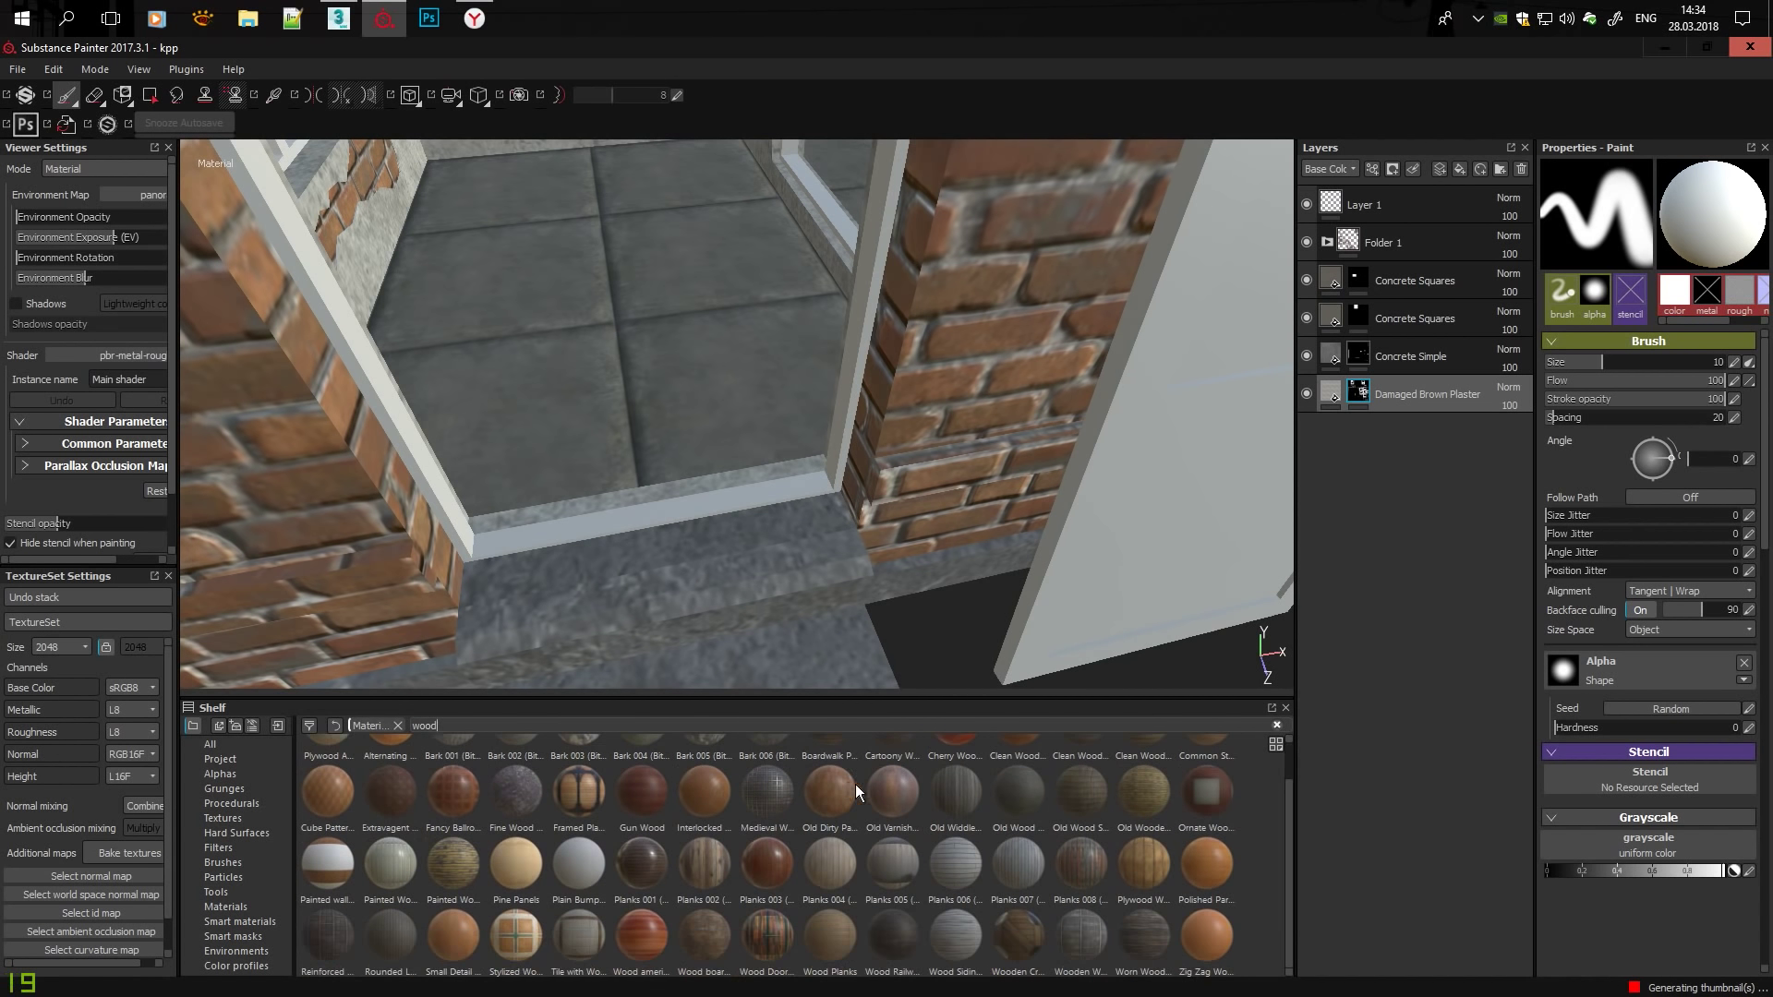
pyautogui.click(242, 921)
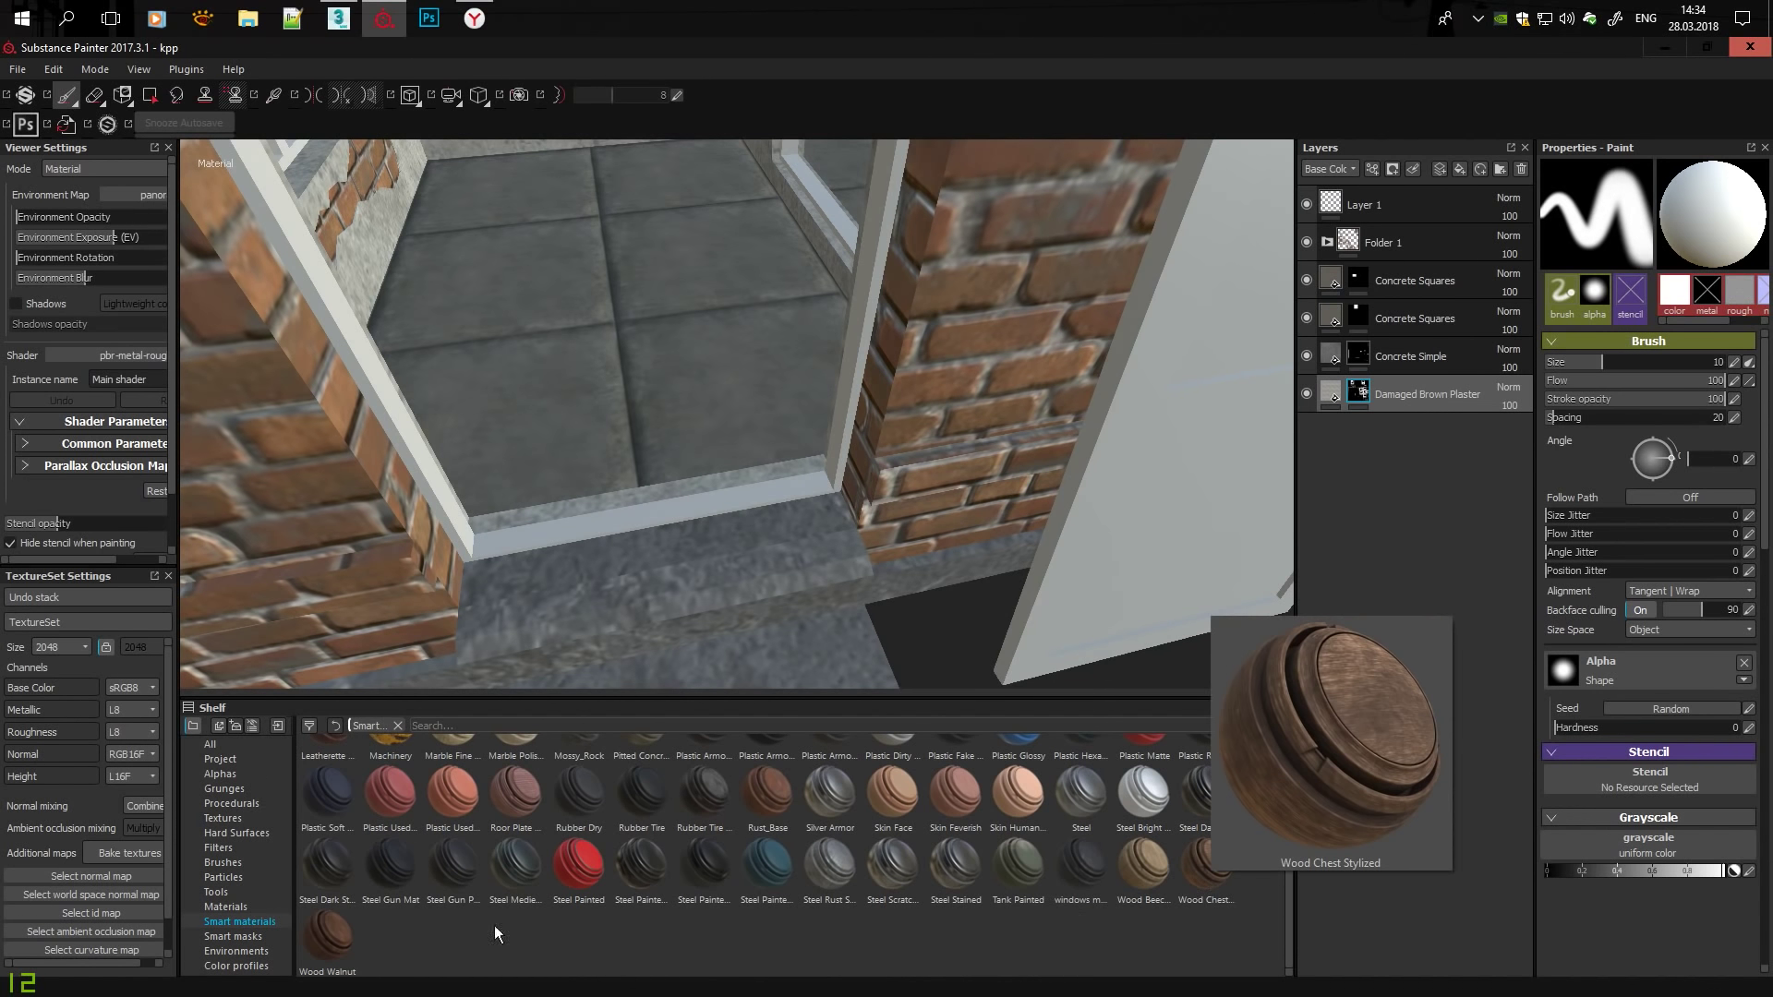
# Add Wood Chest Stylized as a new layer hidden behind a black mask.
pyautogui.moveTo(1205, 868); pyautogui.dragTo(831, 416)
pyautogui.scroll(-5, 923, 496)
pyautogui.scroll(8, 923, 496)
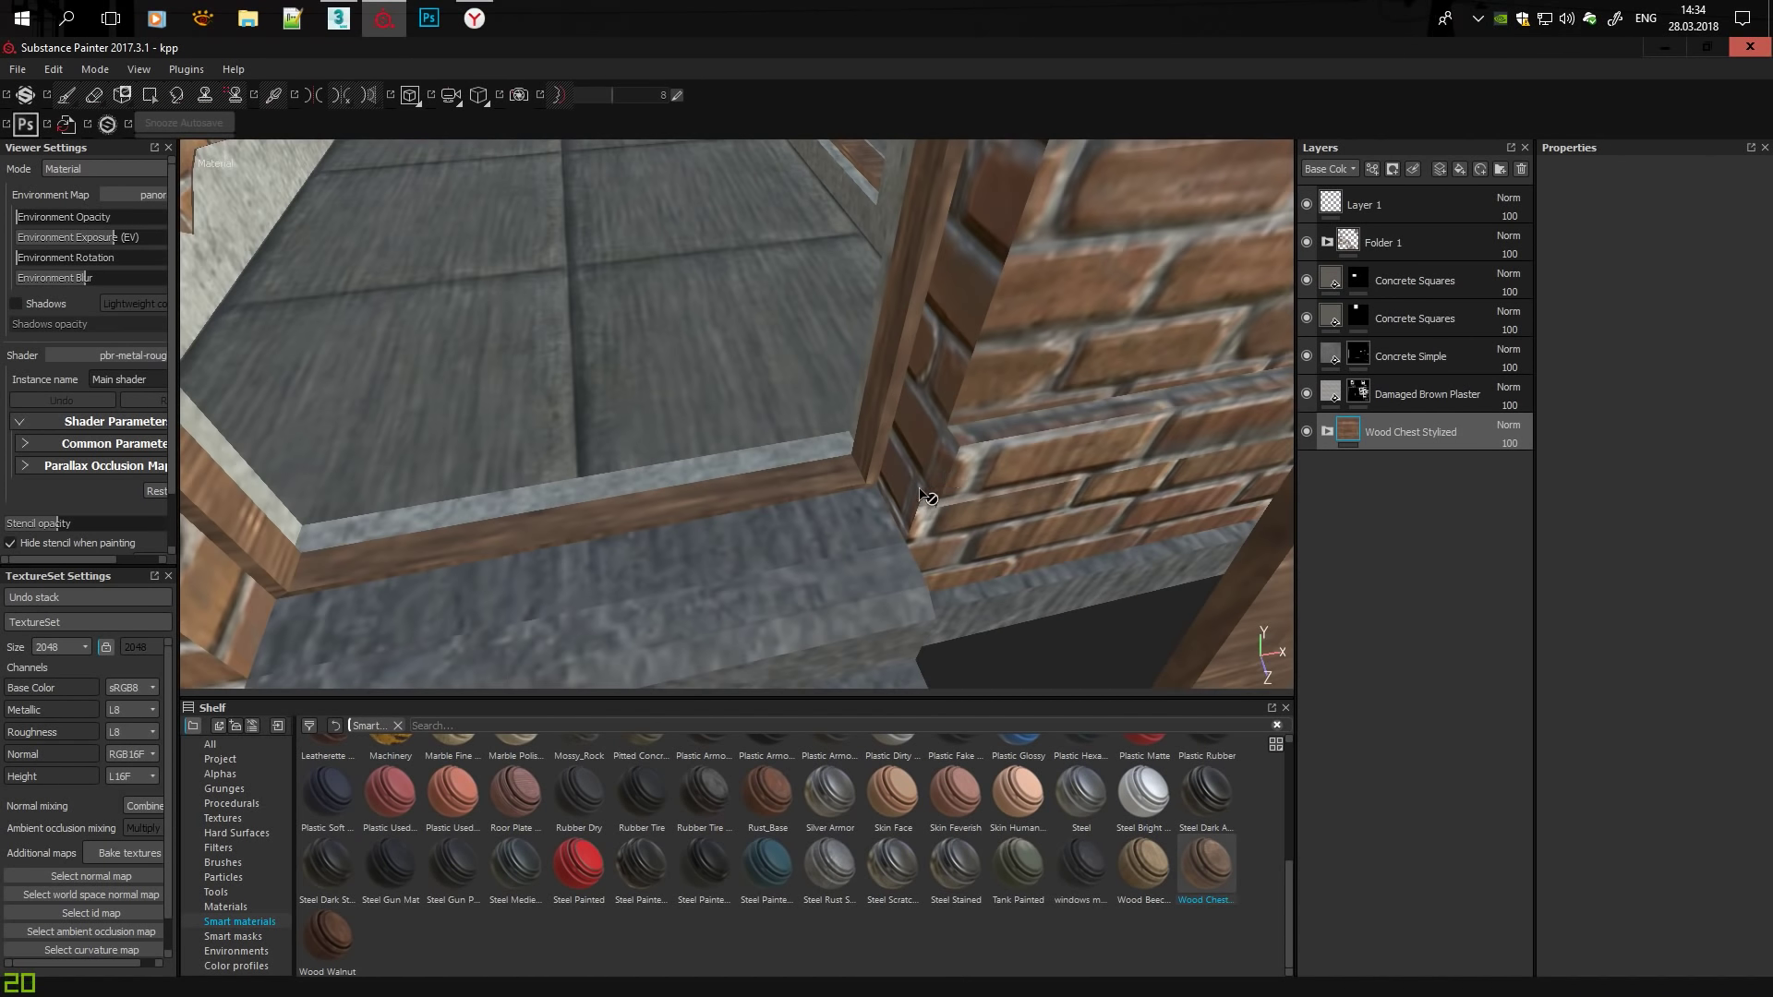
pyautogui.click(1483, 456)
pyautogui.rightClick(1405, 499)
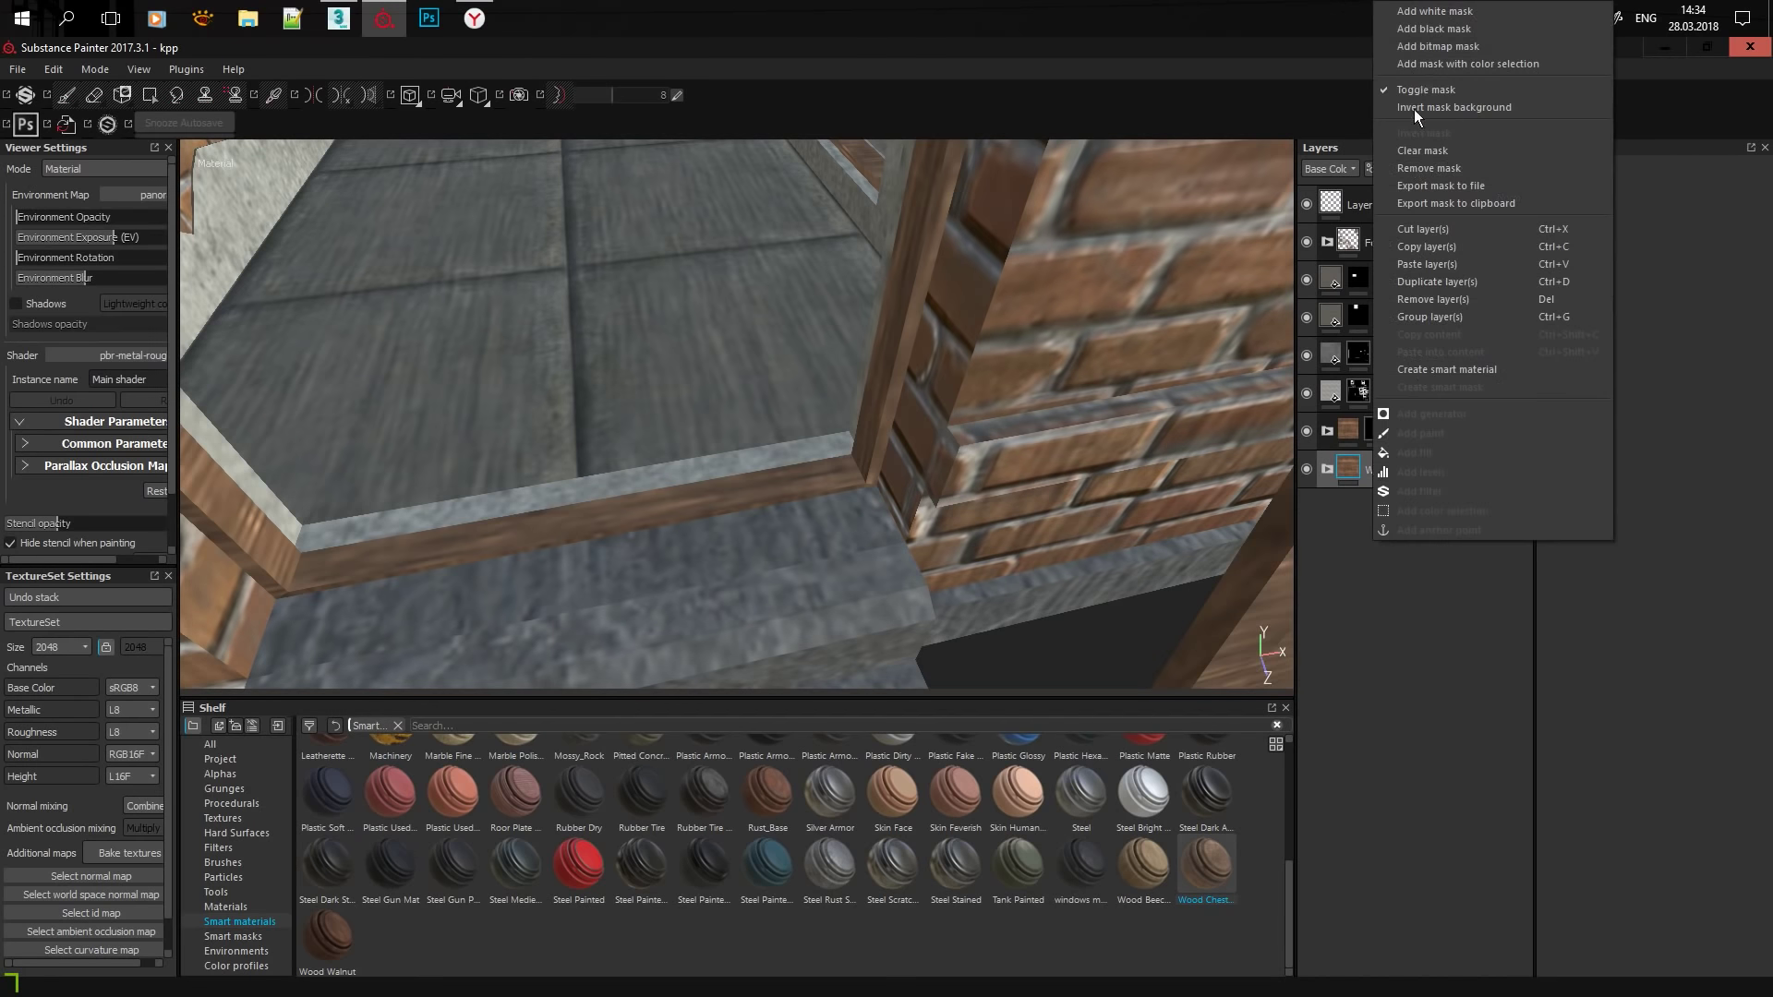
pyautogui.click(1415, 109)
# Set the wood_pattern fill's UV Rotation to 0, review the Sharpen and Fibers sublayers, and undo stray edits.
pyautogui.click(1422, 538)
pyautogui.moveTo(1651, 300); pyautogui.dragTo(1539, 312)
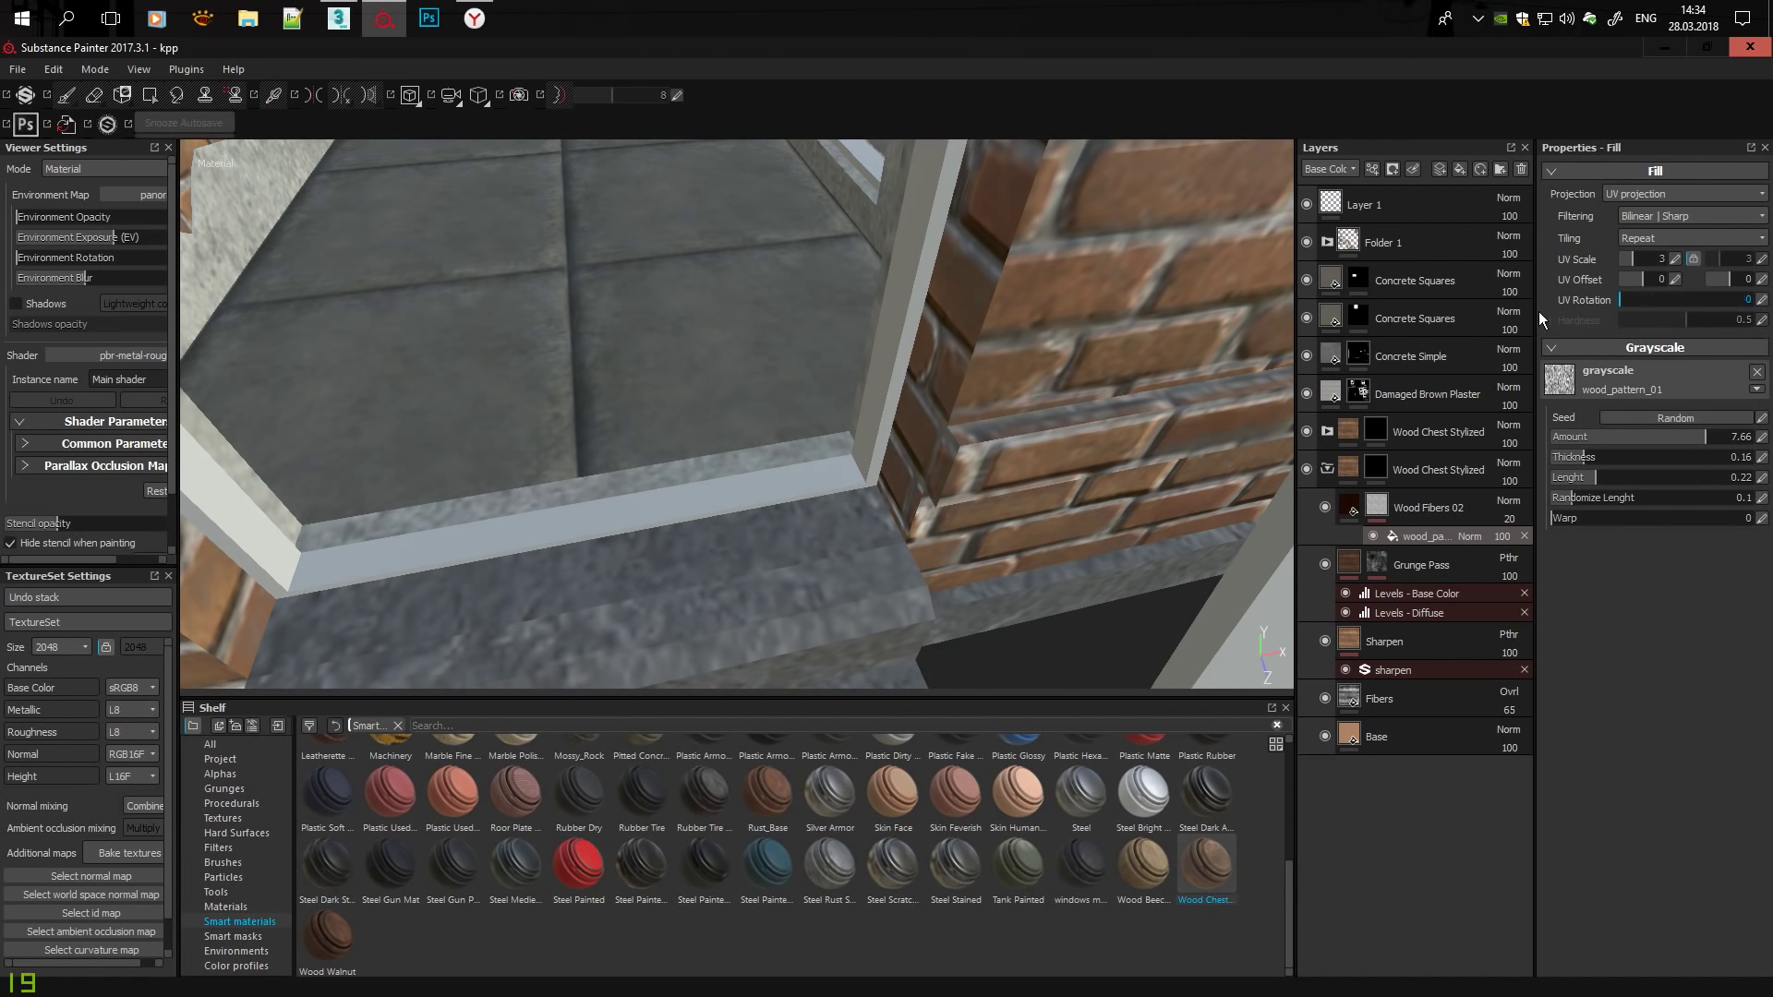
pyautogui.click(1354, 643)
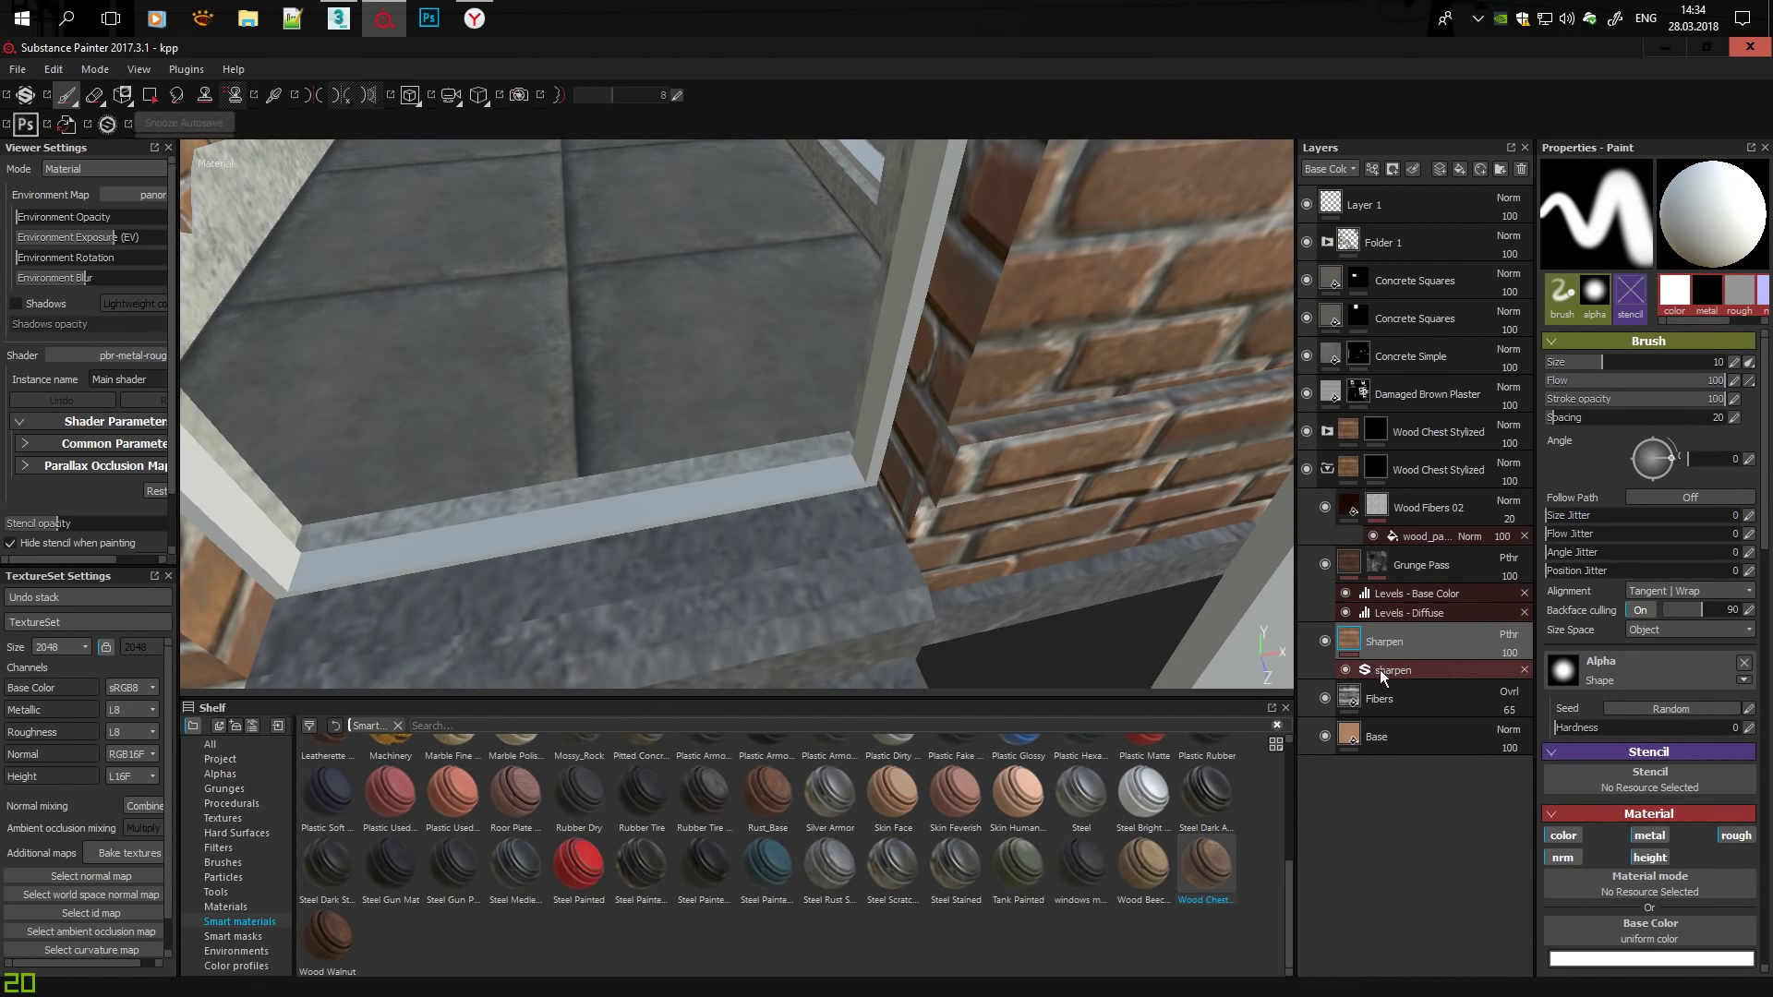
pyautogui.click(1350, 700)
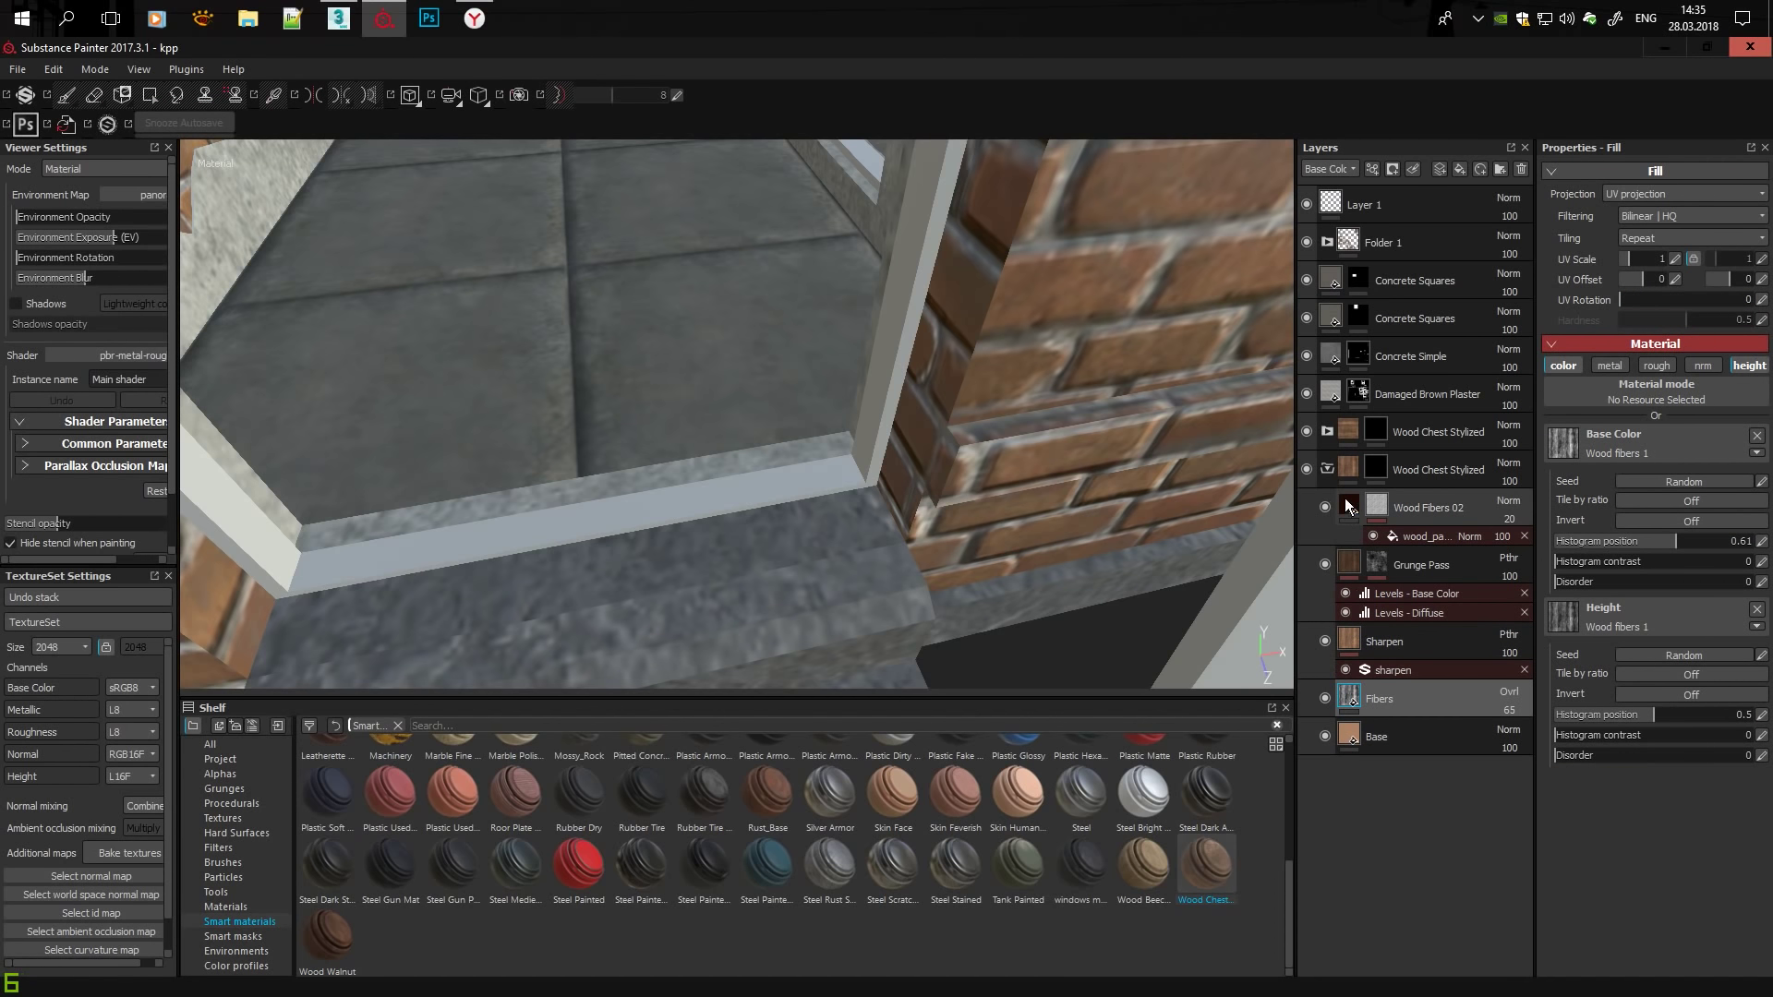
pyautogui.hotkey('ctrl', 'z')
pyautogui.hotkey('ctrl', 'z')
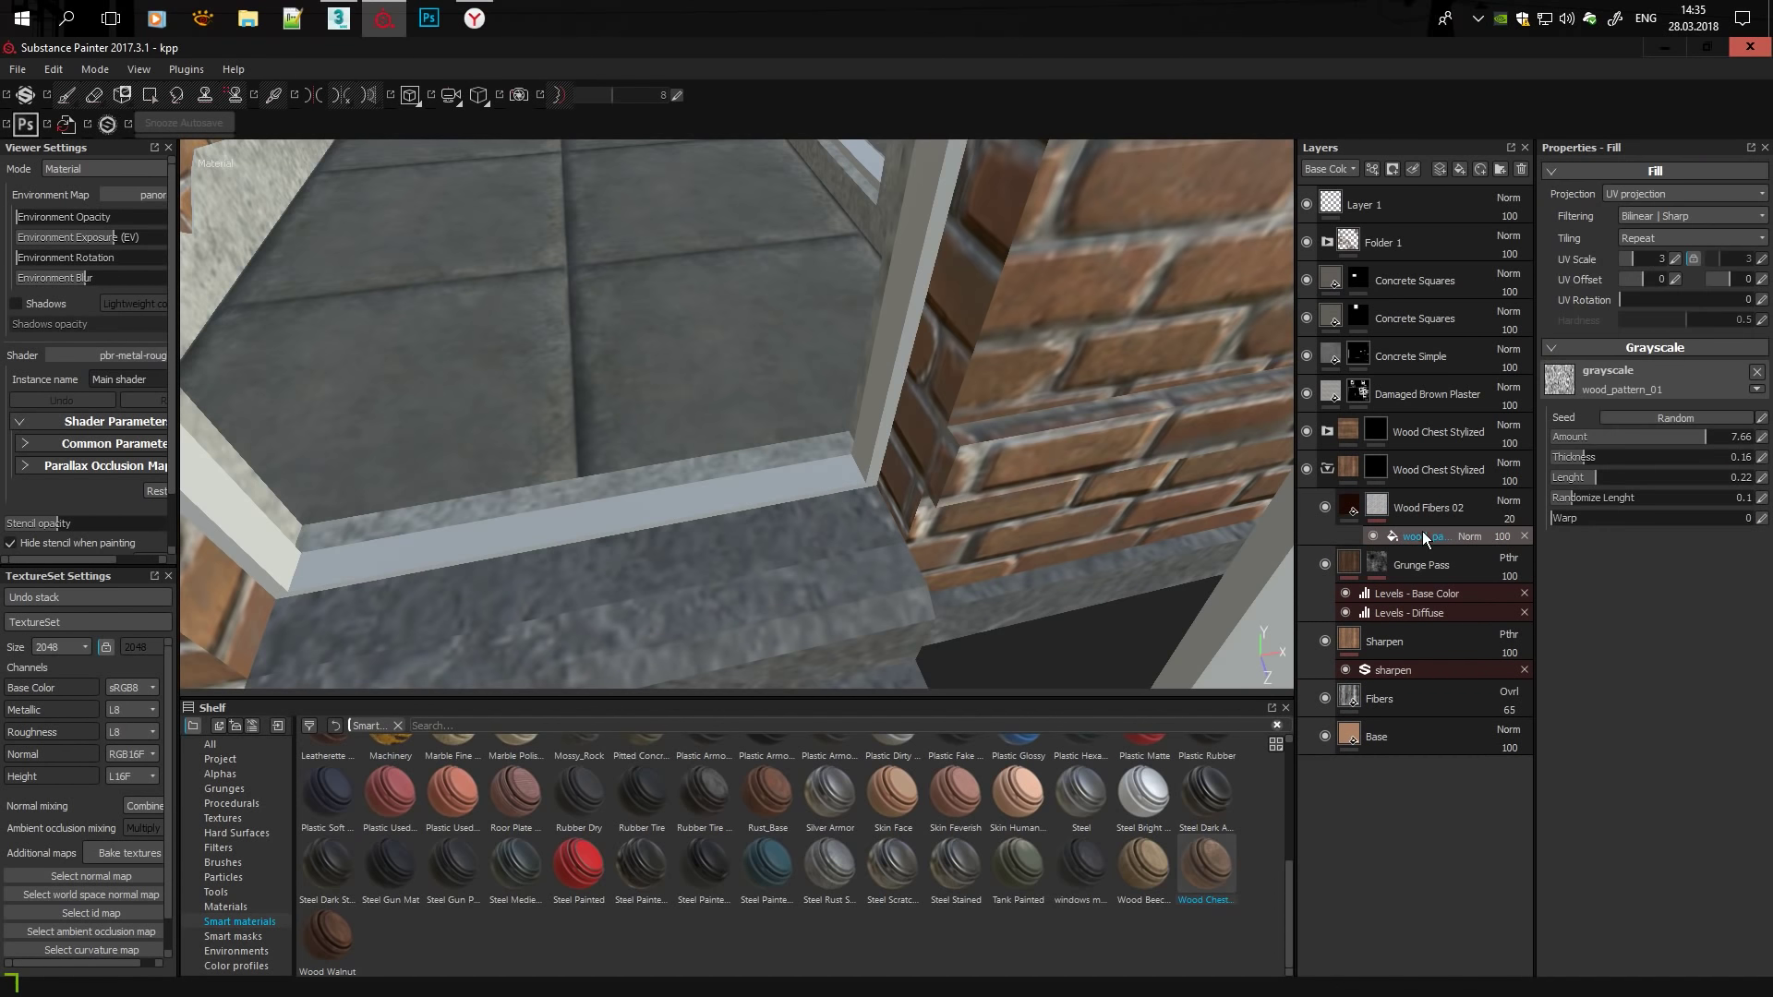
pyautogui.hotkey('ctrl', 'z')
pyautogui.hotkey('ctrl', 'z')
pyautogui.hotkey('ctrl', 'z')
pyautogui.hotkey('ctrl', 'z')
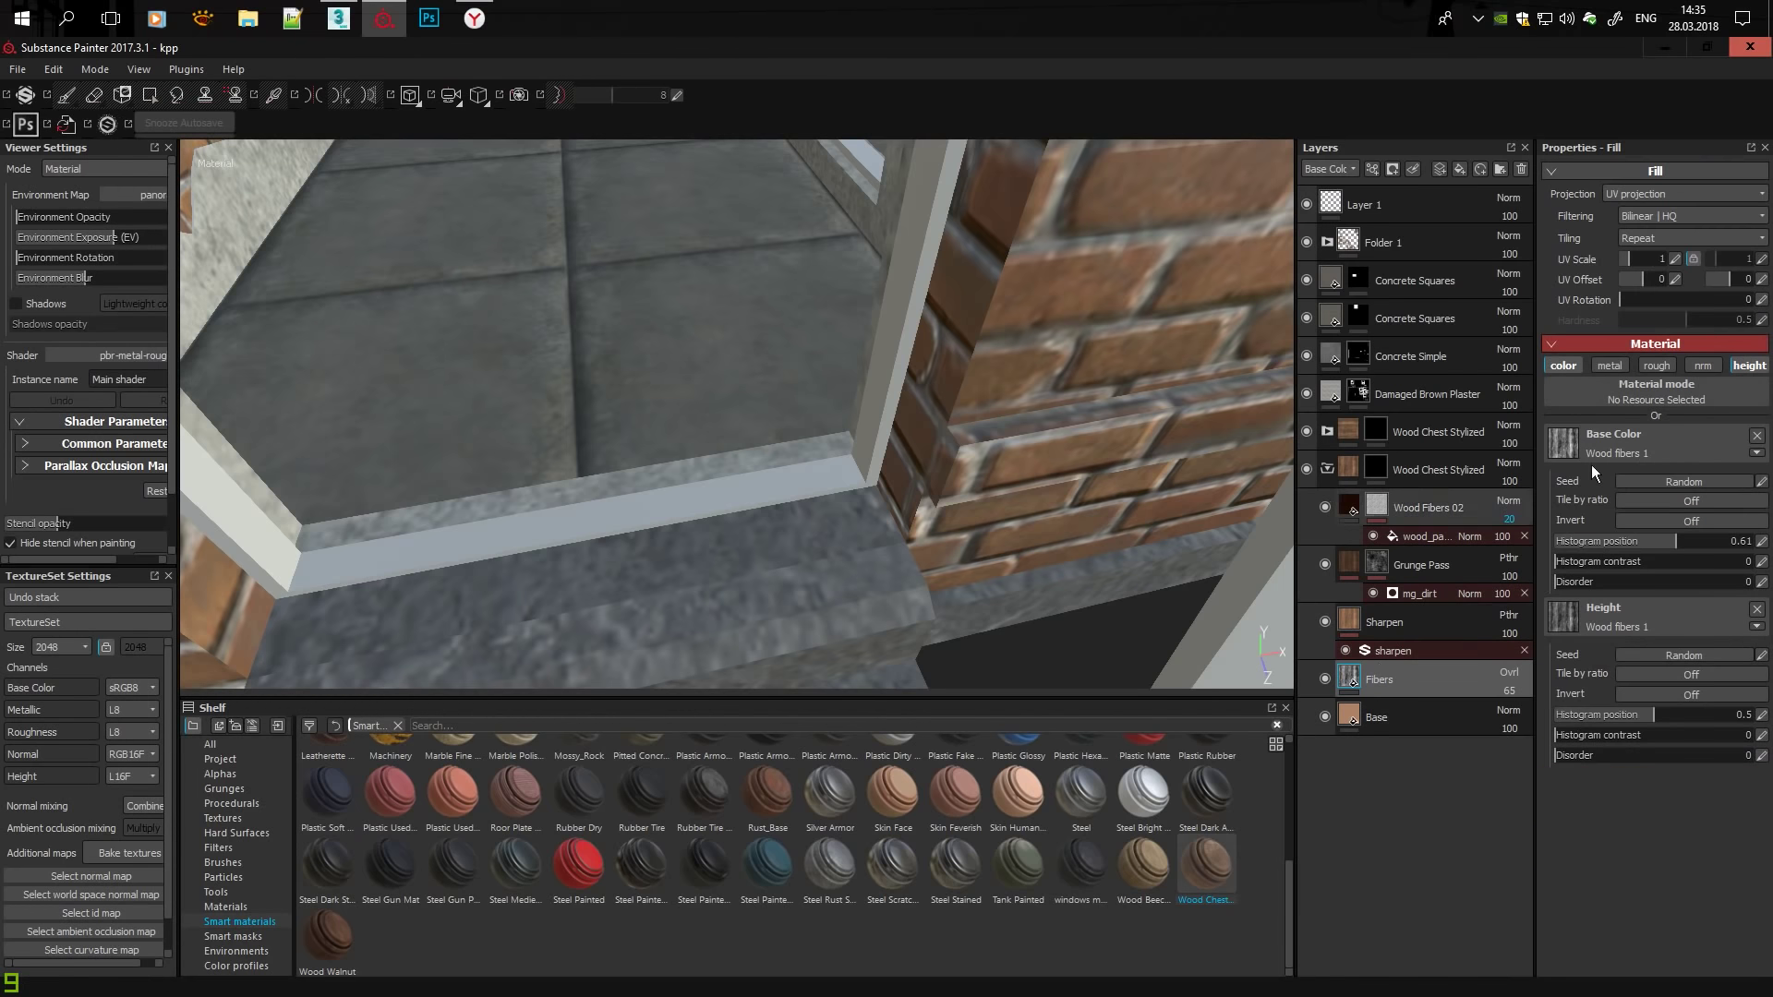
pyautogui.click(1372, 469)
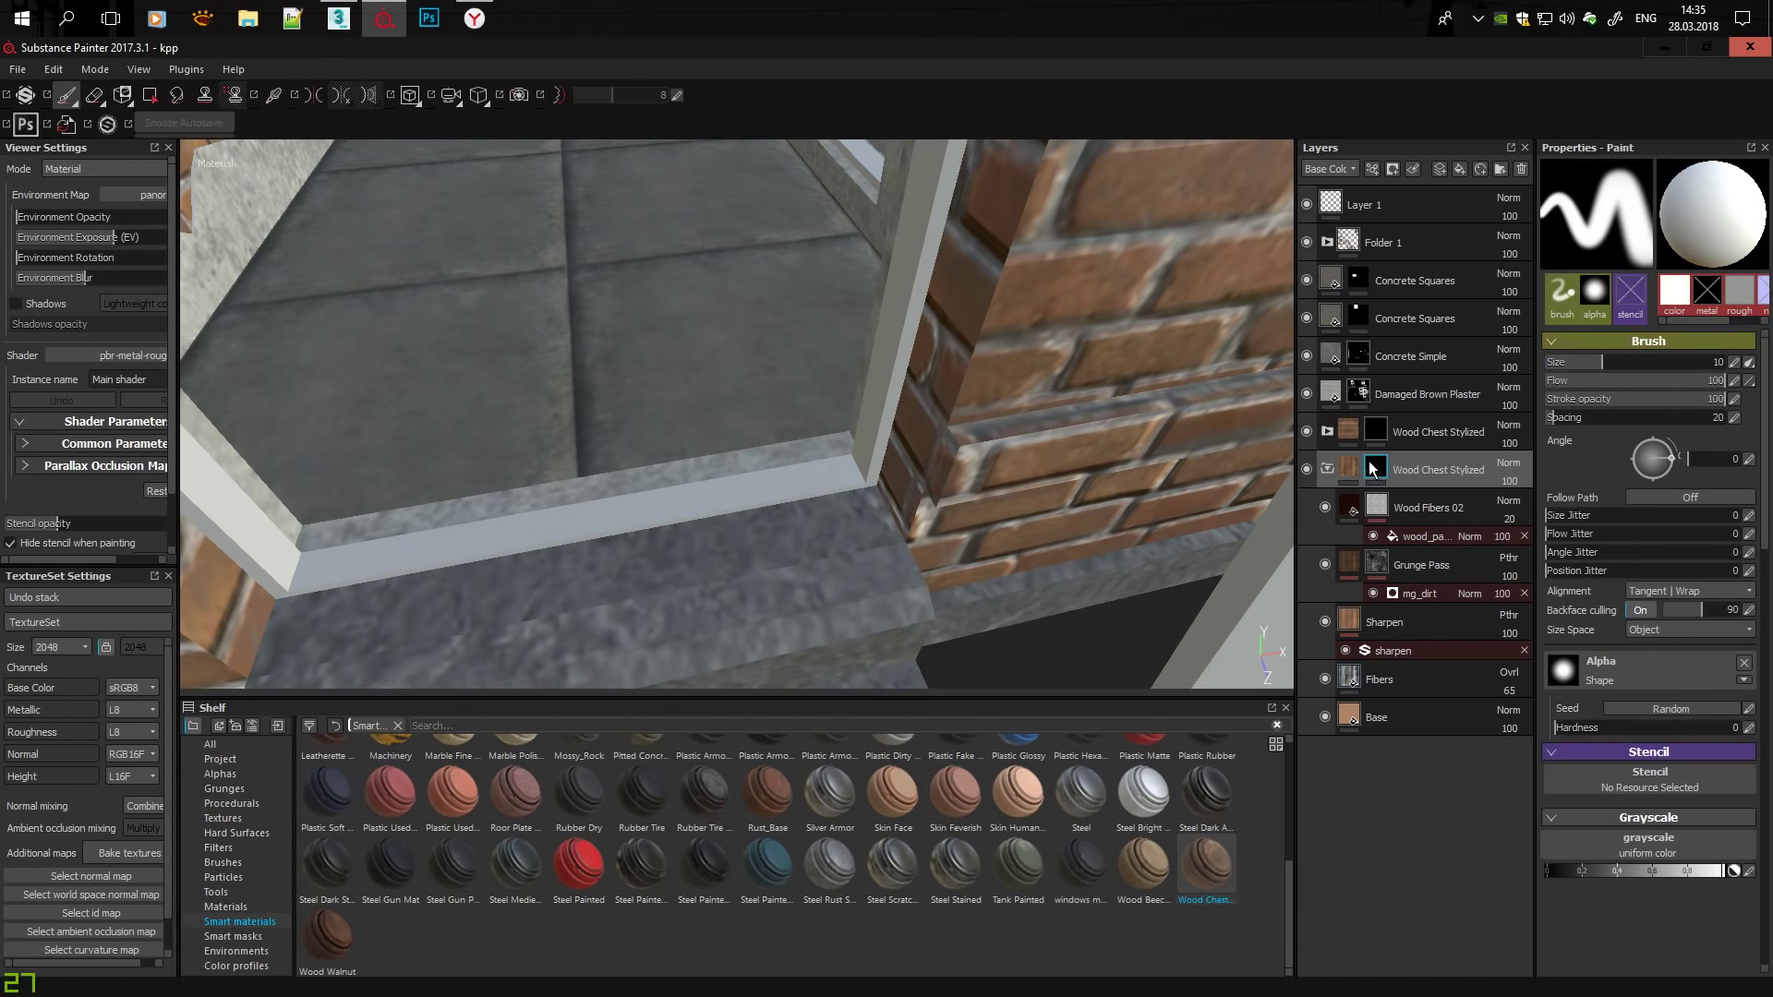
# Pick the Polygon Fill tool and raise the TextureSet size to 4096.
pyautogui.click(150, 94)
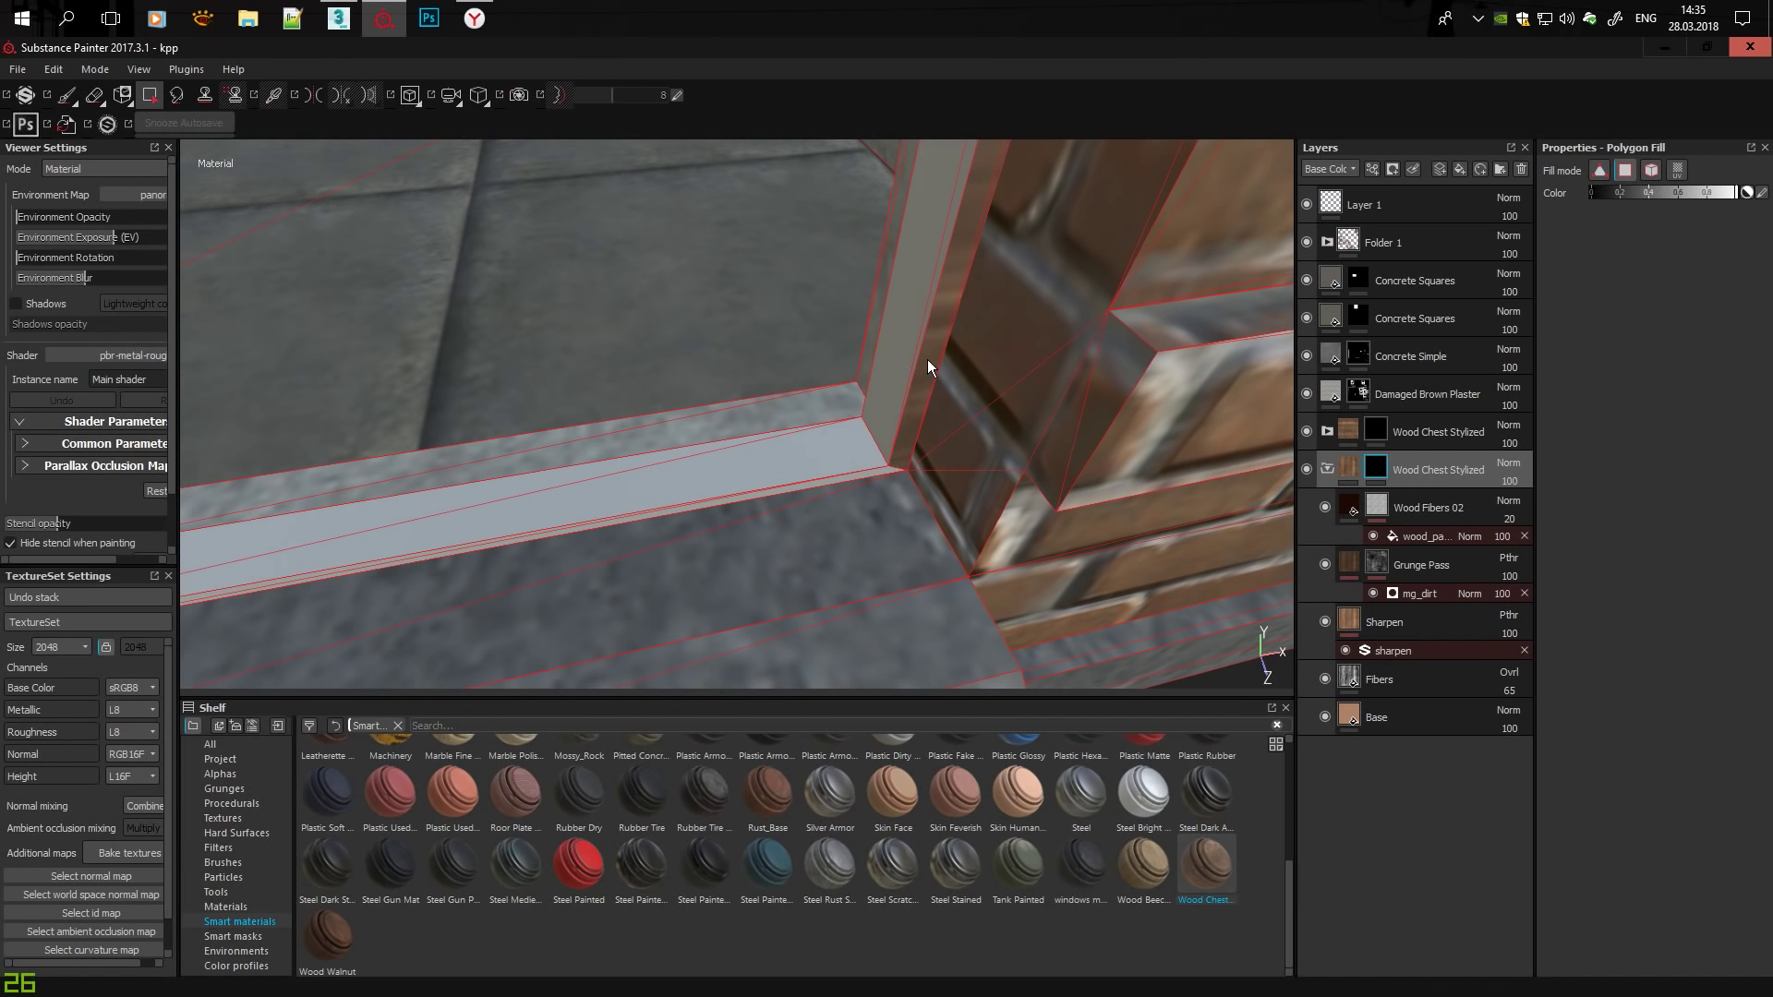
pyautogui.keyDown('alt'); pyautogui.moveTo(843, 479); pyautogui.dragTo(367, 445); pyautogui.keyUp('alt')
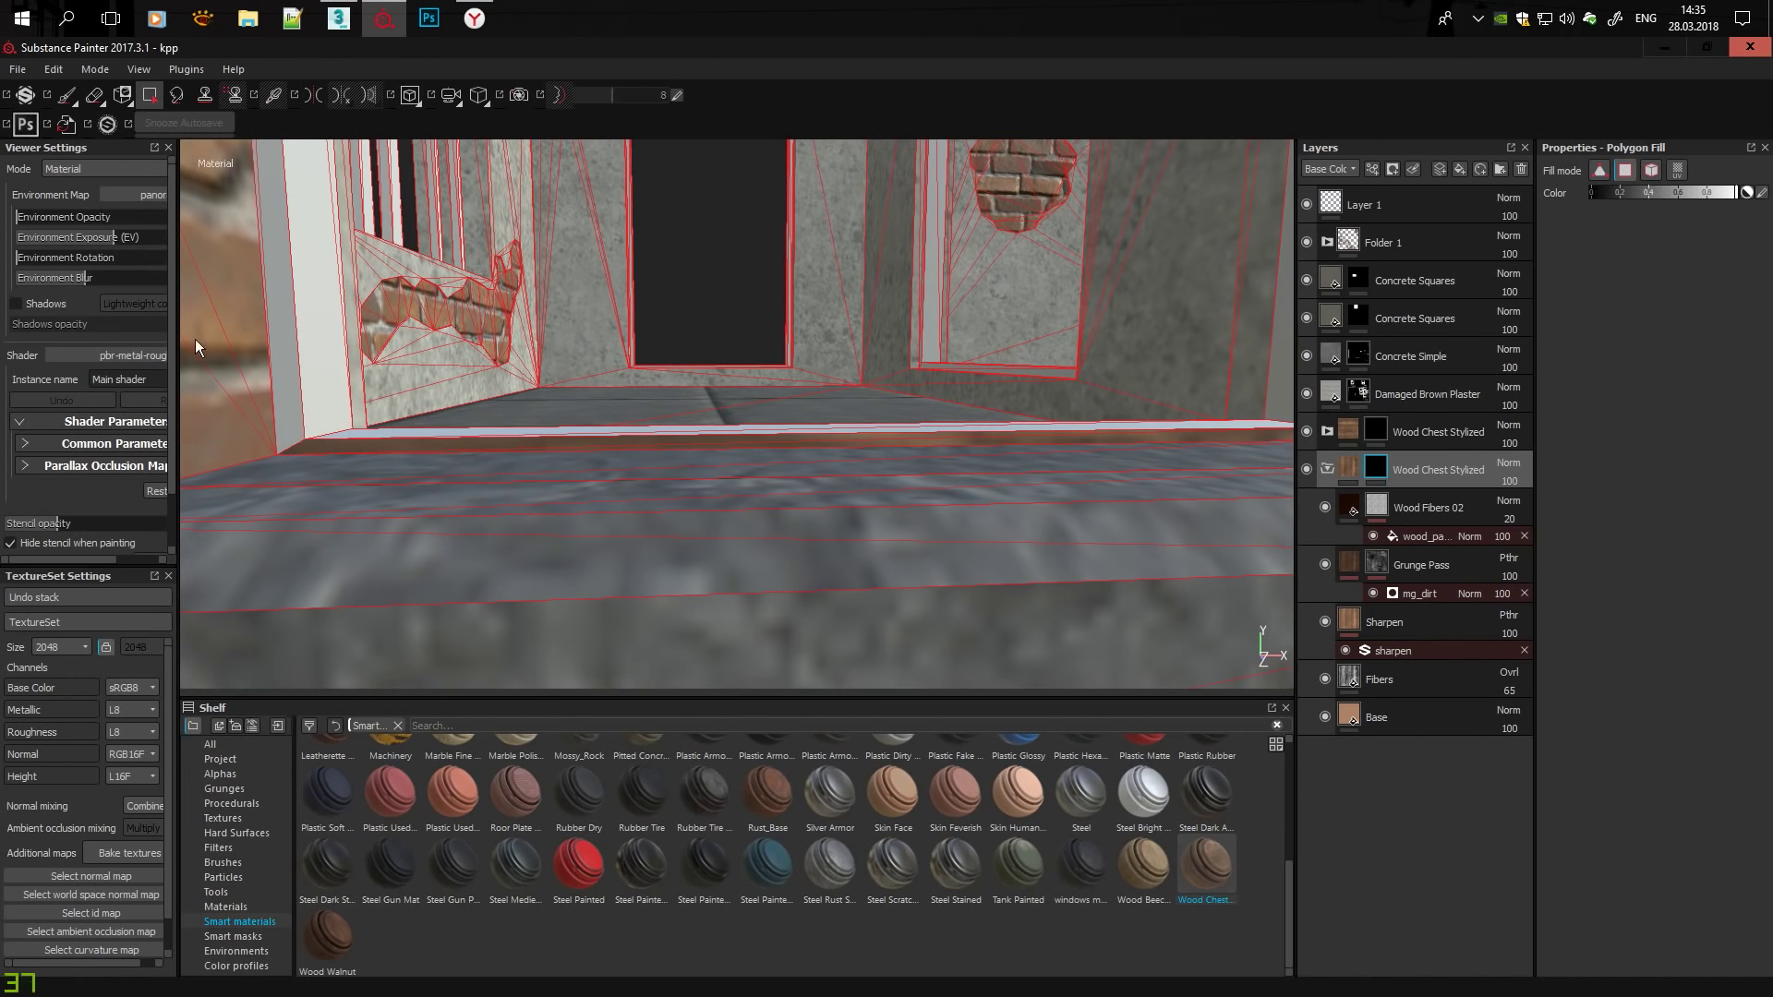
pyautogui.moveTo(196, 340)
pyautogui.keyDown('alt'); pyautogui.mouseDown()
pyautogui.moveTo(498, 565)
pyautogui.moveTo(500, 318)
pyautogui.moveTo(657, 527)
pyautogui.moveTo(430, 587)
pyautogui.mouseUp(); pyautogui.keyUp('alt')
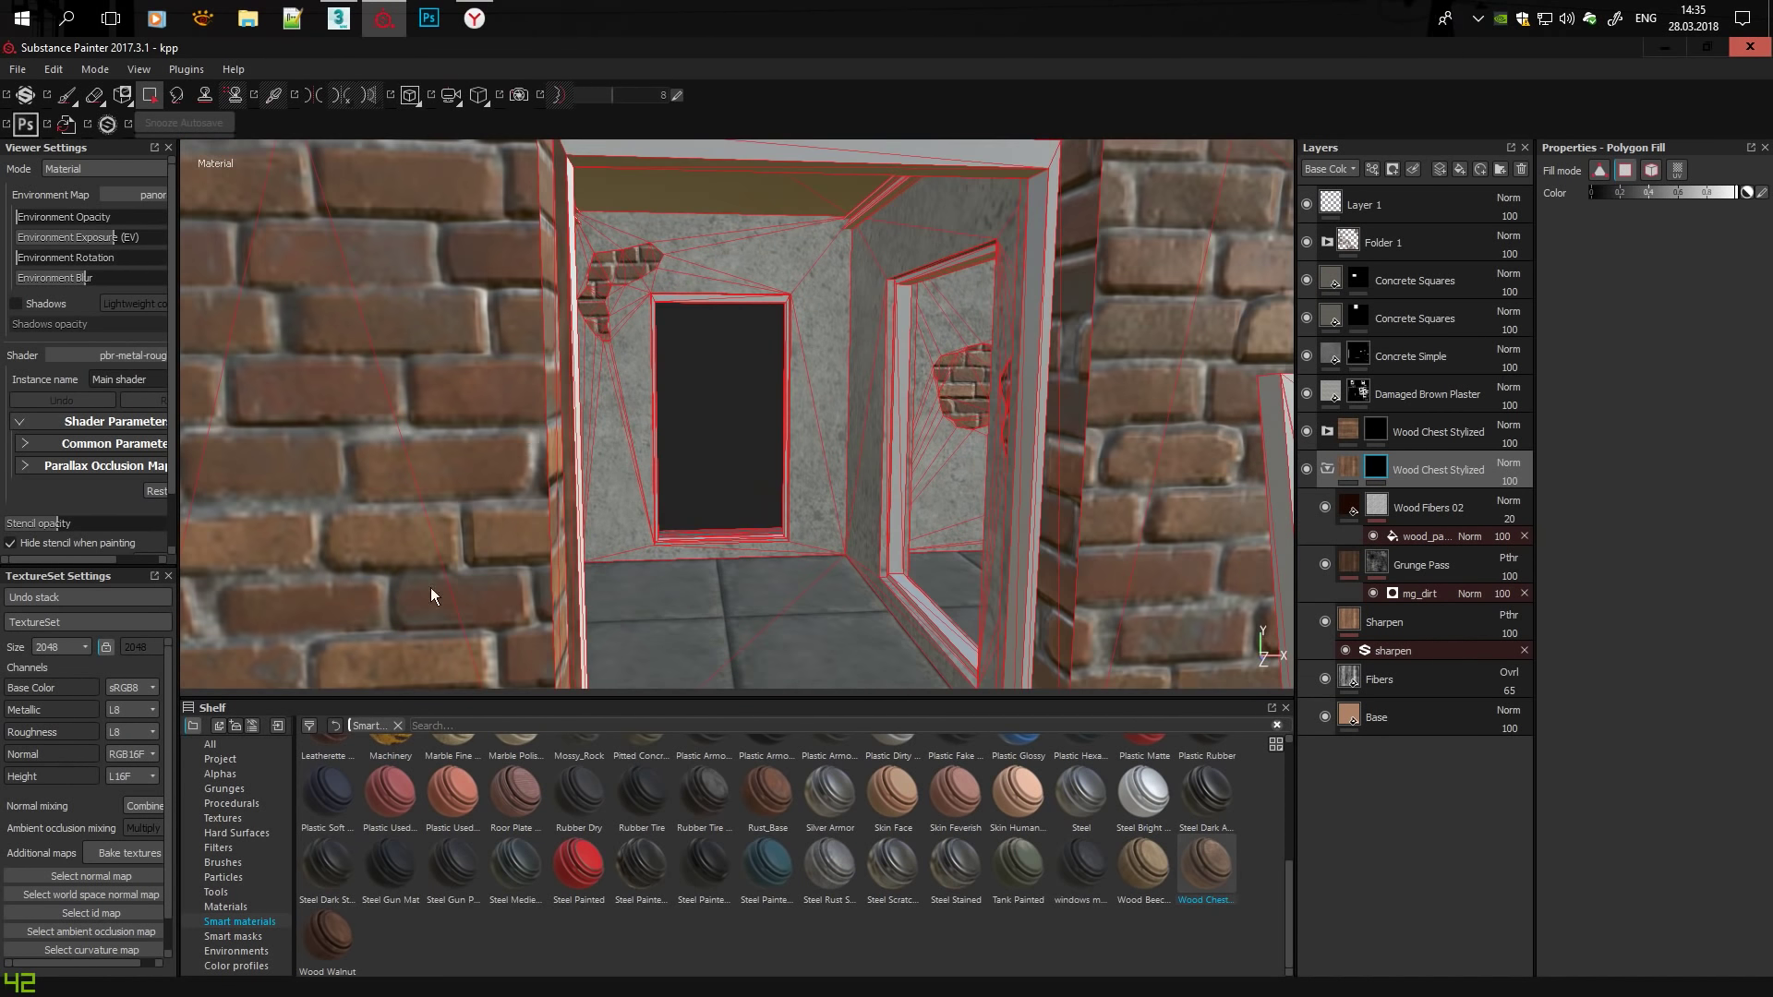
pyautogui.click(53, 722)
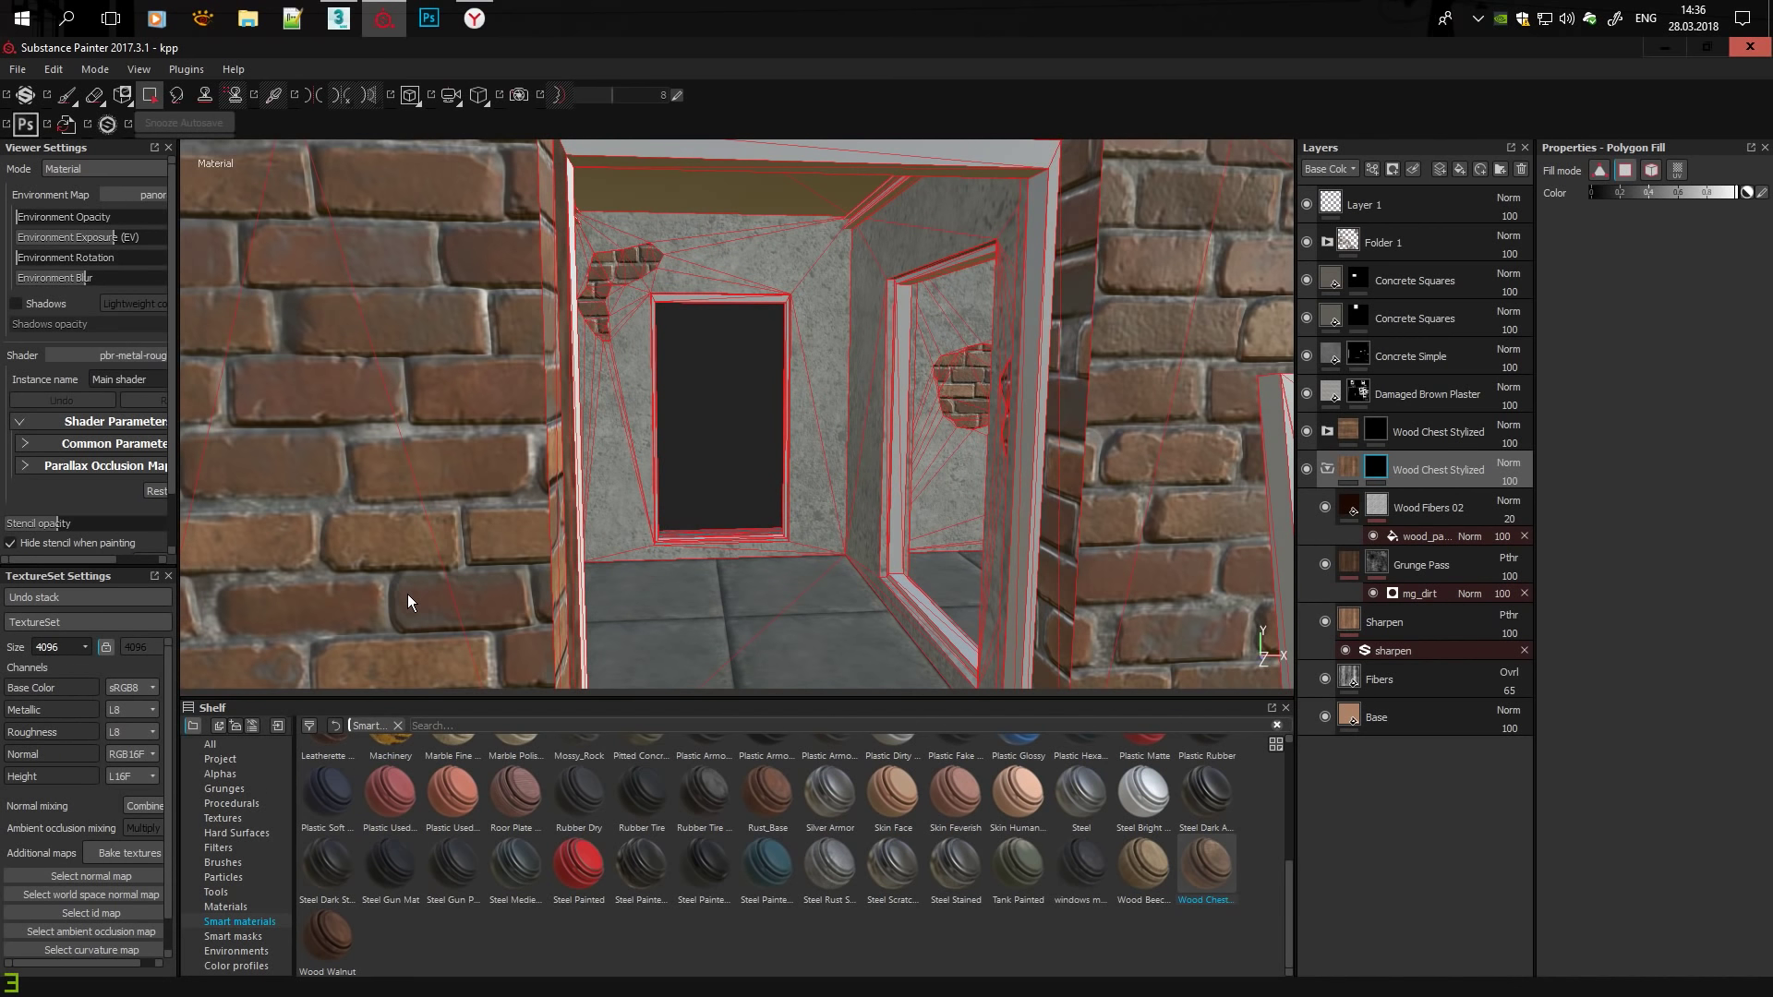
# Target the Wood Chest Stylized layer masks and close in on the window frame and ledge.
pyautogui.moveTo(408, 594)
pyautogui.keyDown('alt'); pyautogui.mouseDown()
pyautogui.moveTo(645, 391)
pyautogui.moveTo(561, 269)
pyautogui.mouseUp(); pyautogui.keyUp('alt')
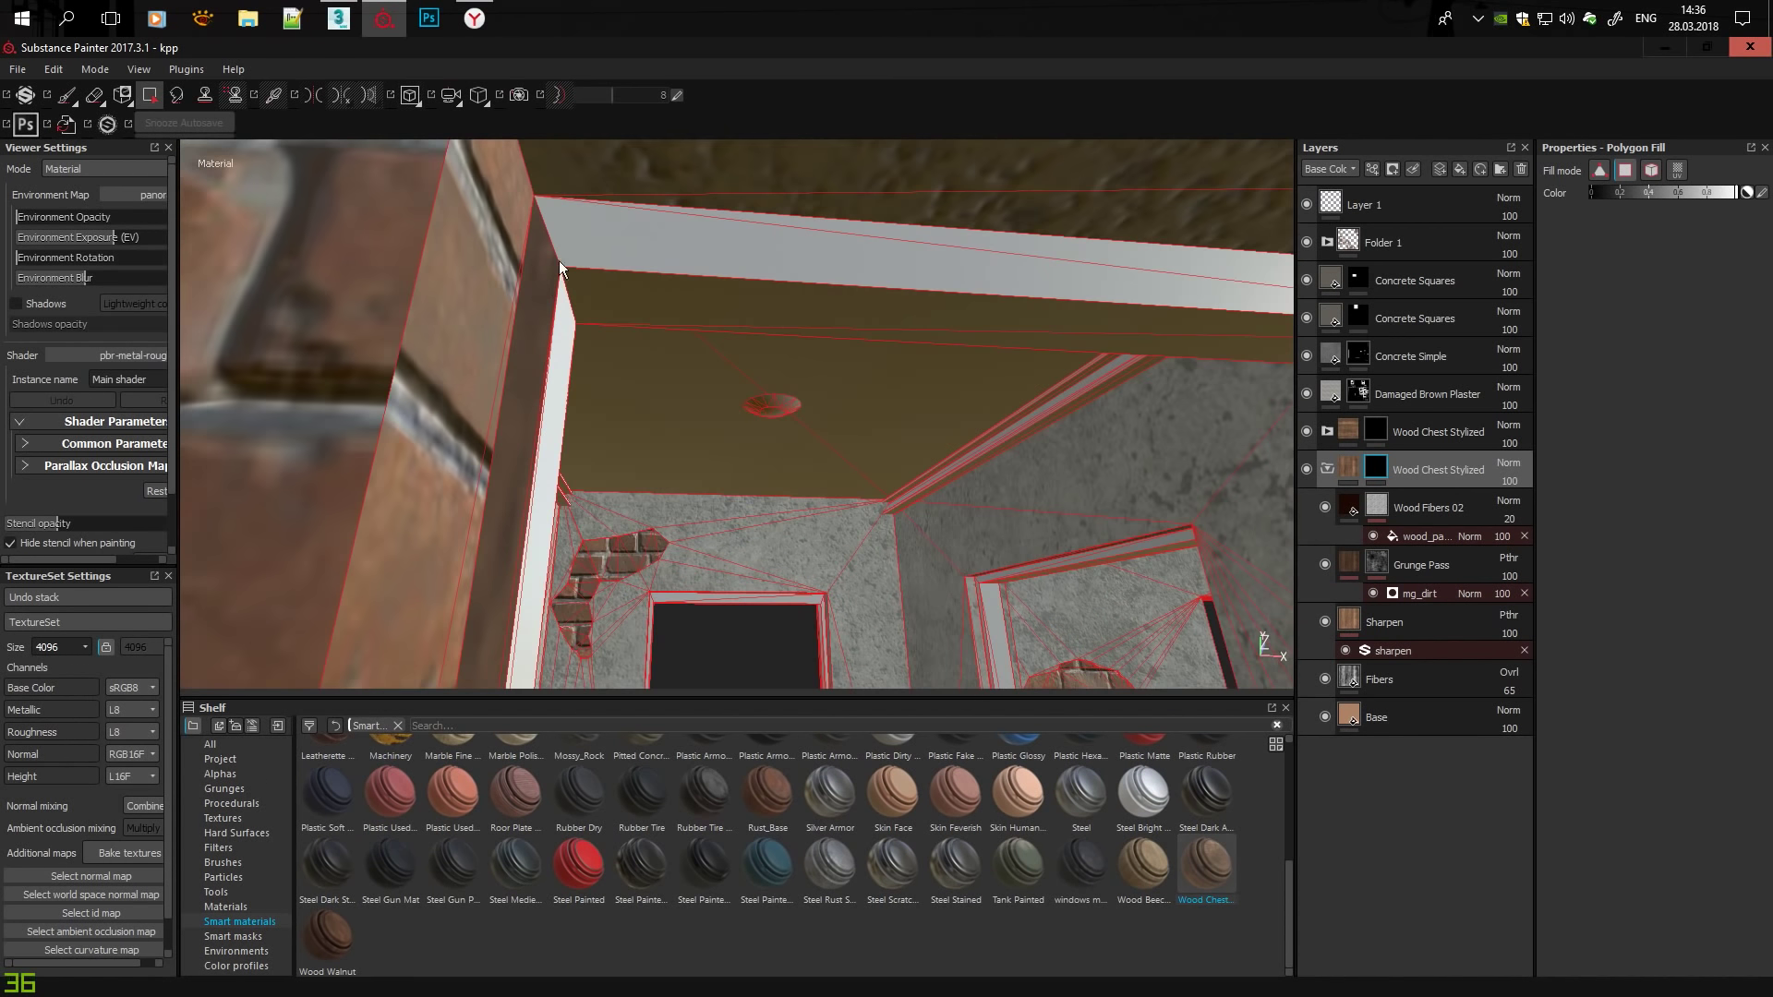
pyautogui.click(1332, 468)
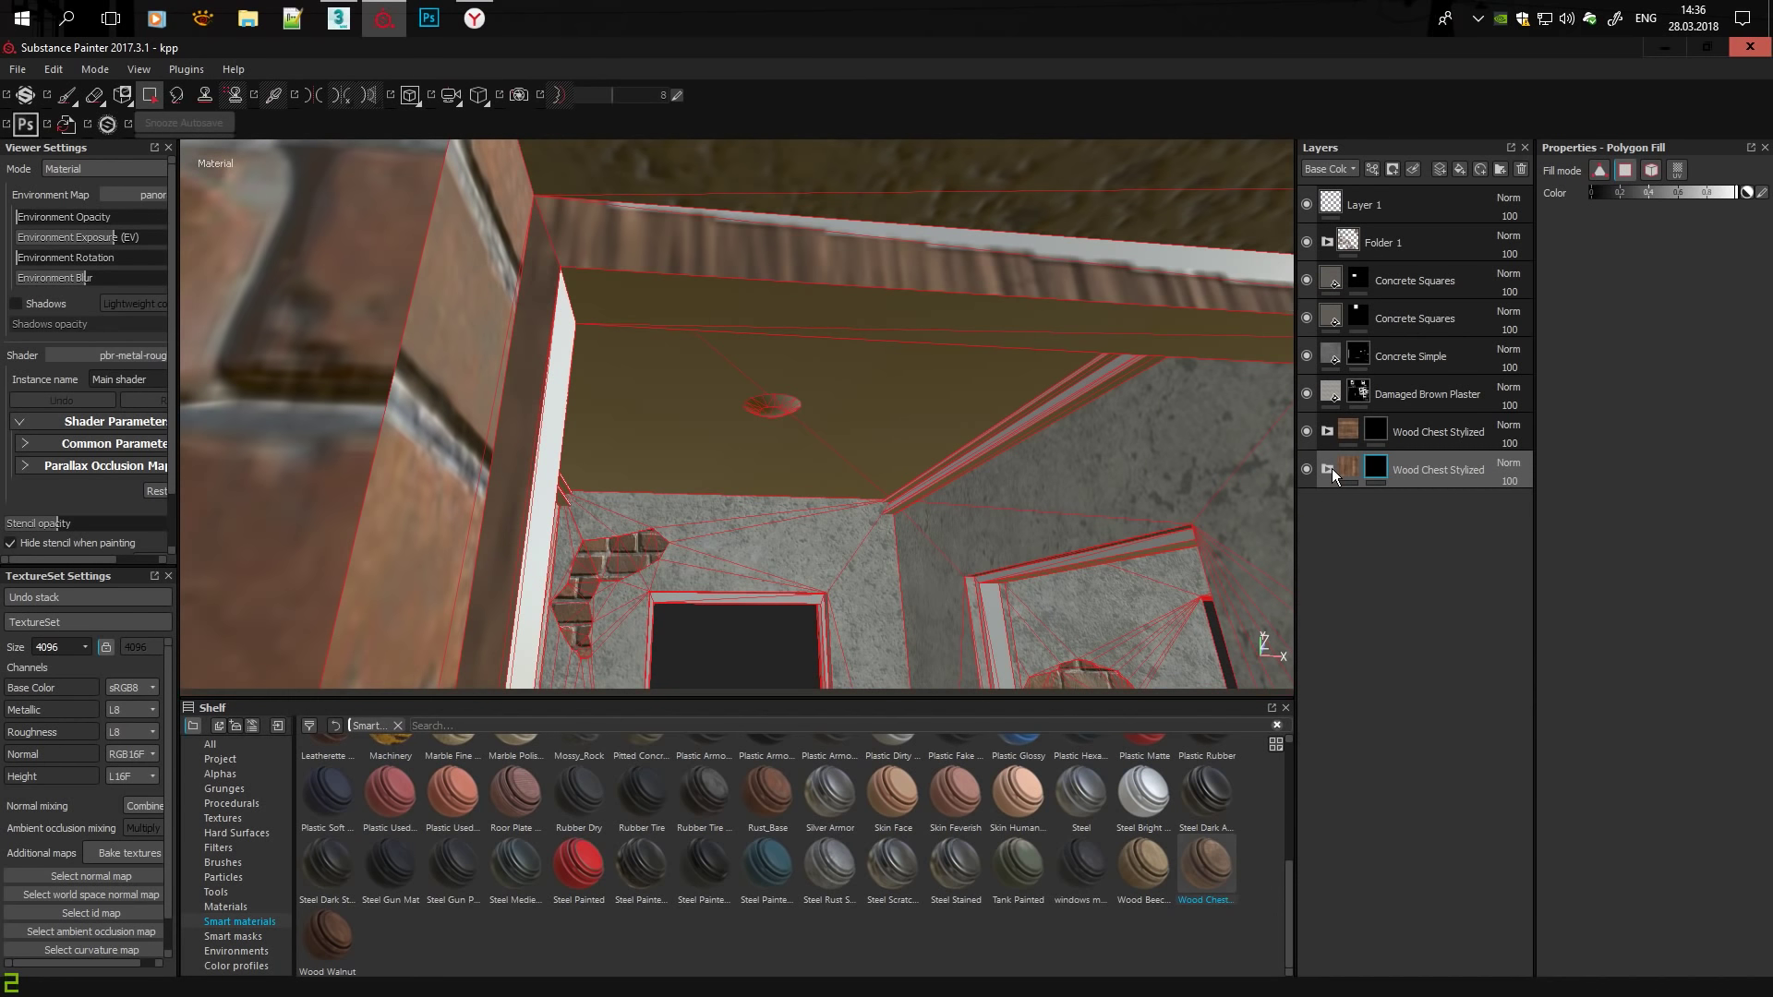
pyautogui.click(1359, 440)
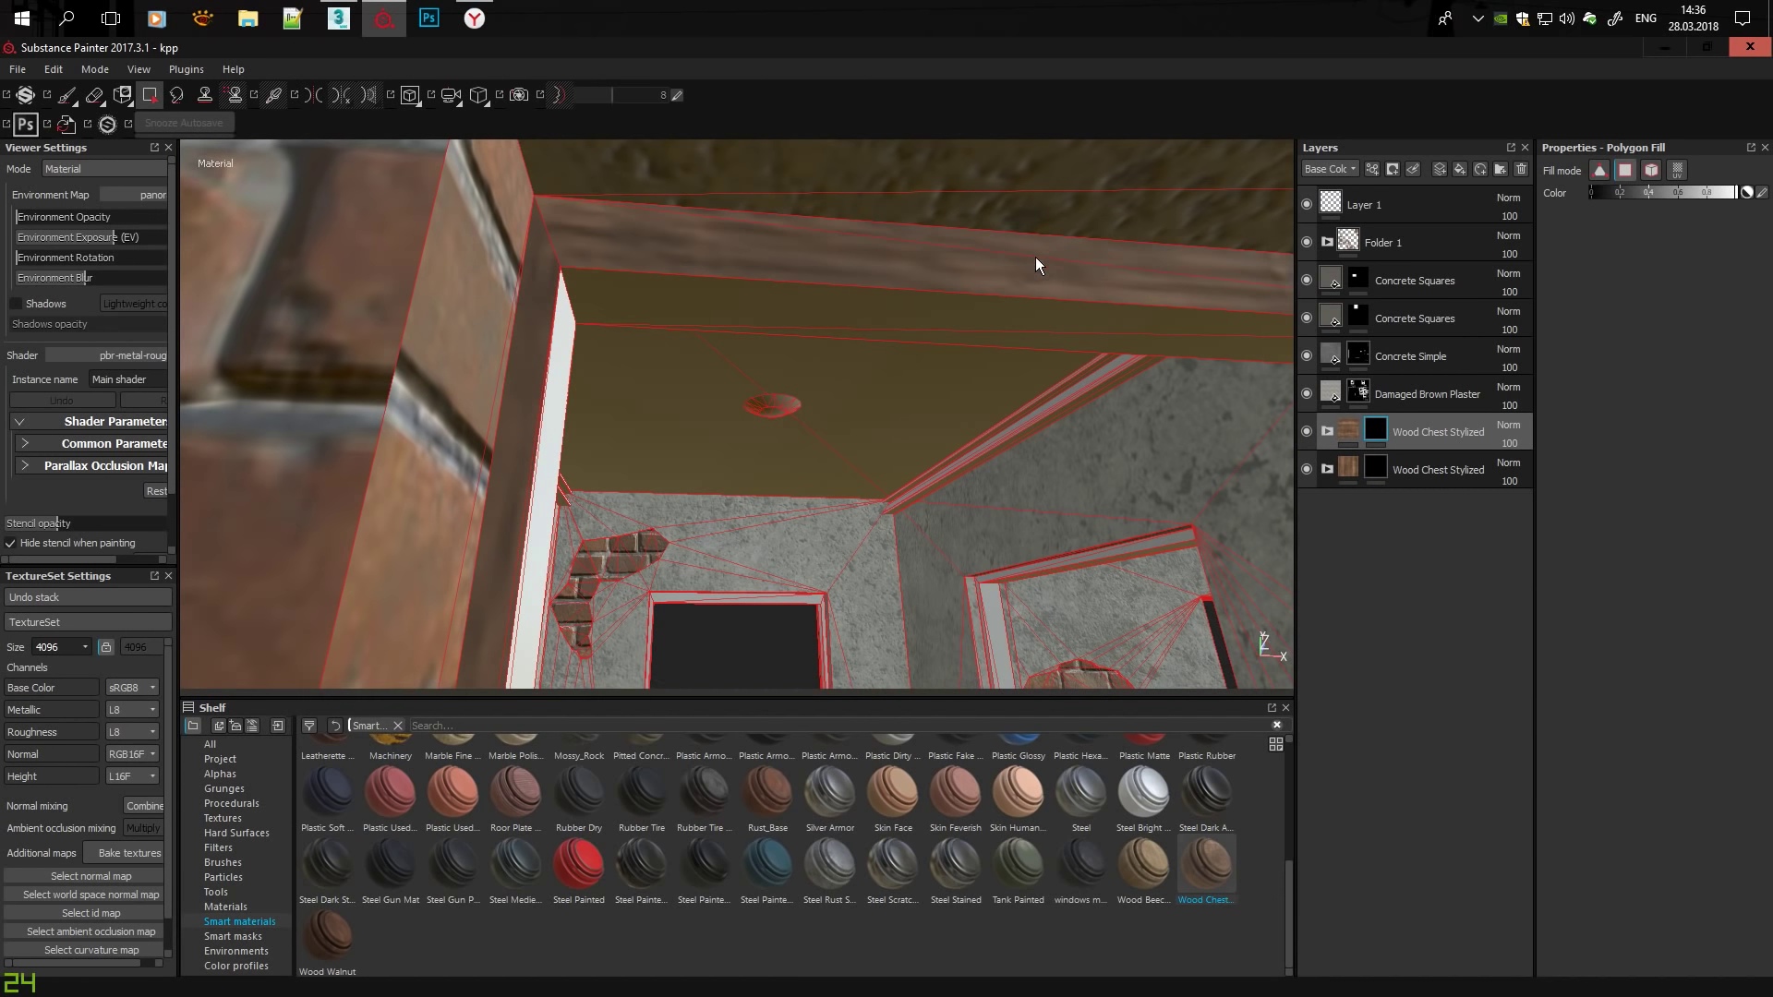
pyautogui.moveTo(1035, 256)
pyautogui.keyDown('alt'); pyautogui.mouseDown()
pyautogui.moveTo(798, 391)
pyautogui.moveTo(949, 403)
pyautogui.moveTo(844, 539)
pyautogui.moveTo(912, 513)
pyautogui.moveTo(801, 469)
pyautogui.moveTo(911, 476)
pyautogui.mouseUp(); pyautogui.keyUp('alt')
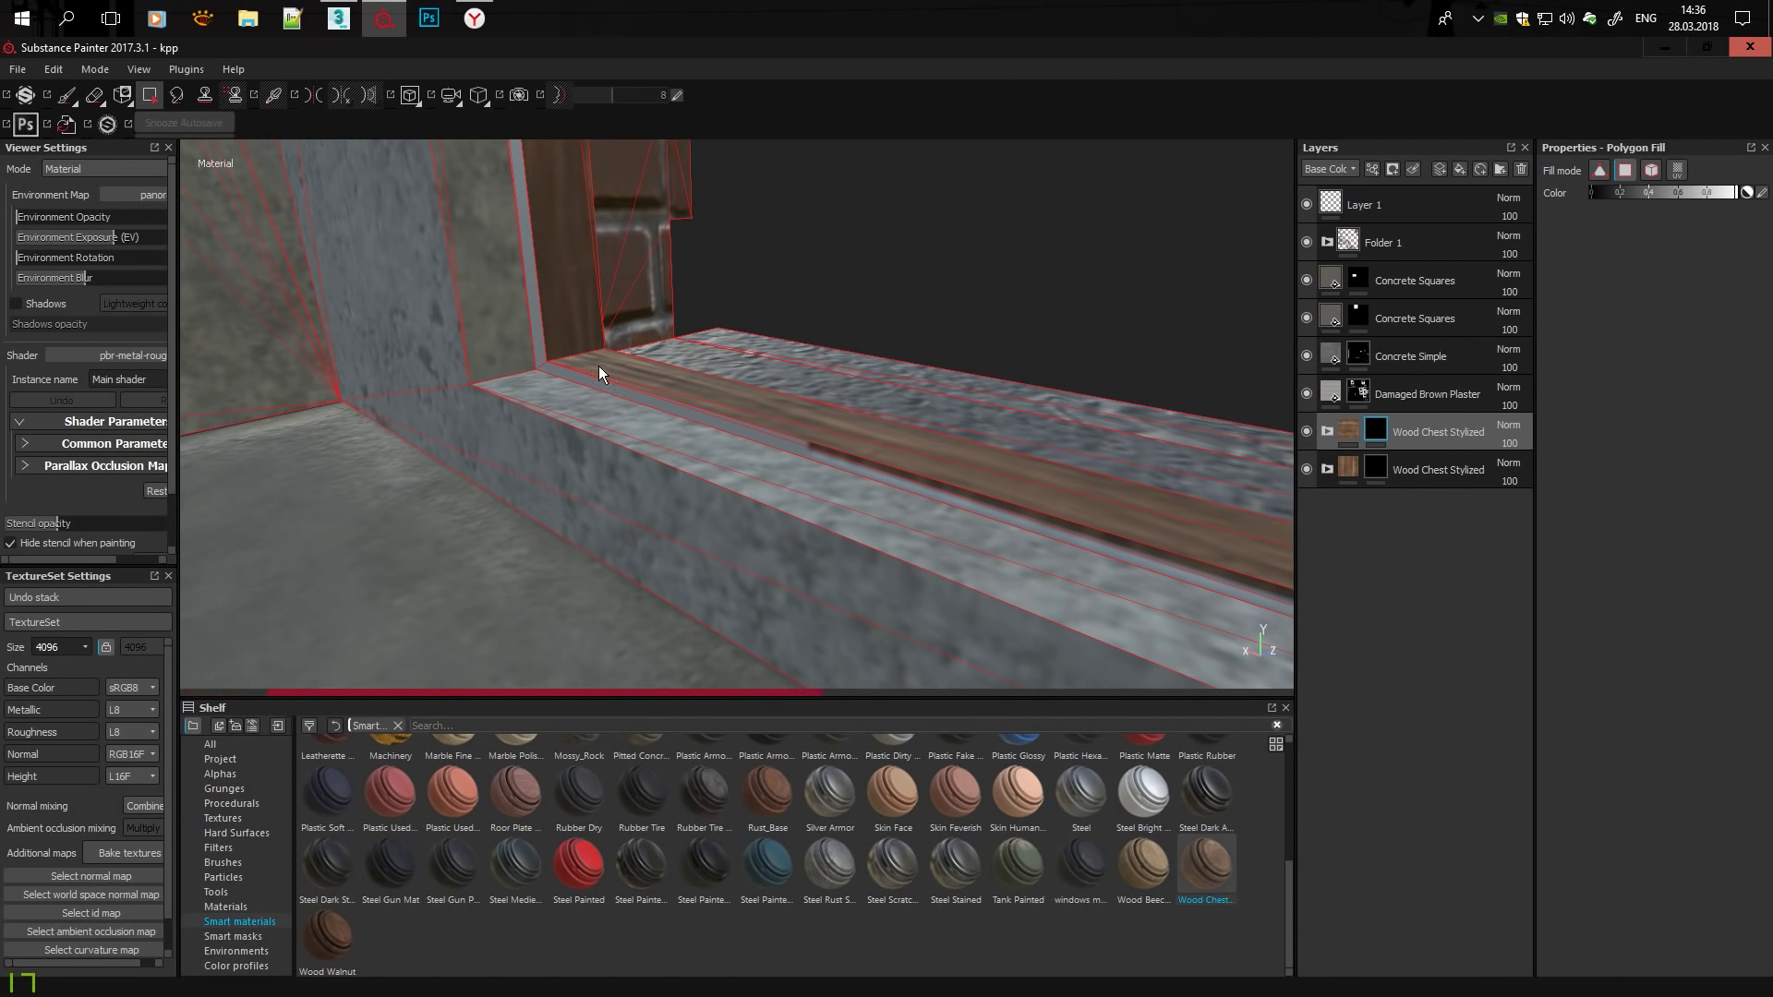
pyautogui.keyDown('alt'); pyautogui.moveTo(598, 365); pyautogui.dragTo(1260, 380); pyautogui.keyUp('alt')
pyautogui.click(1328, 471)
pyautogui.keyDown('alt'); pyautogui.moveTo(488, 325); pyautogui.dragTo(1375, 437); pyautogui.keyUp('alt')
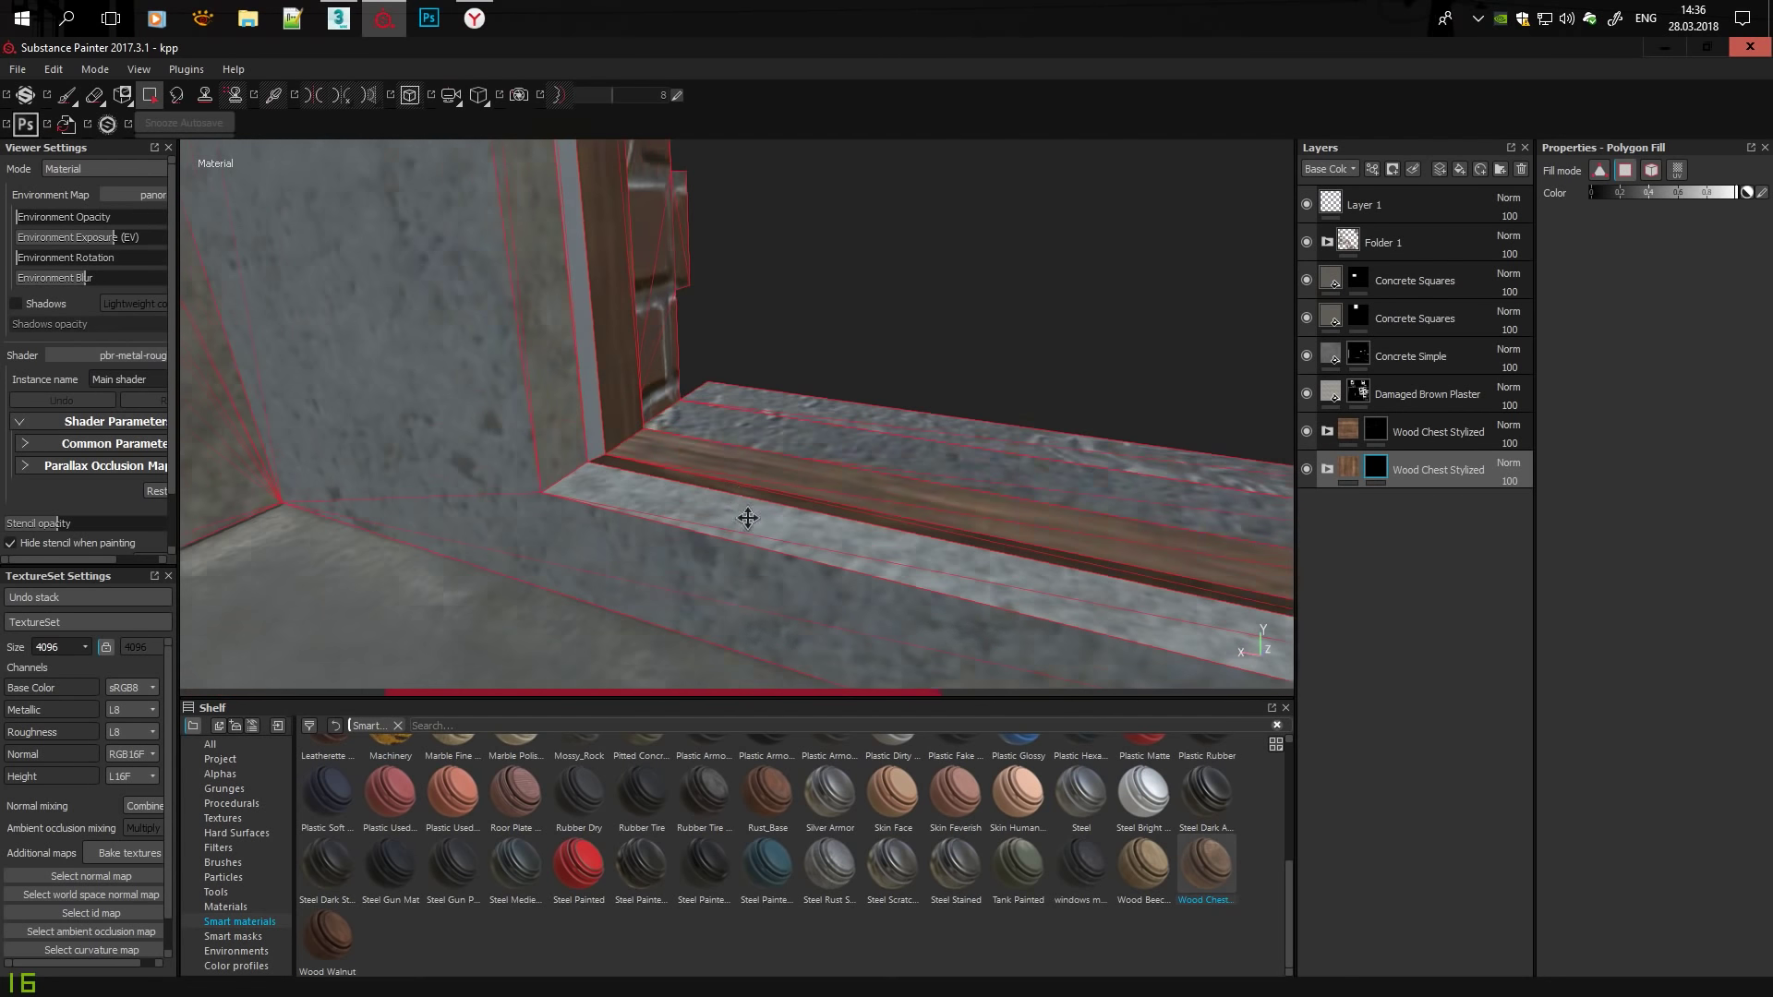
pyautogui.moveTo(667, 154)
pyautogui.keyDown('alt'); pyautogui.mouseDown()
pyautogui.moveTo(681, 285)
pyautogui.moveTo(839, 582)
pyautogui.moveTo(601, 317)
pyautogui.moveTo(944, 520)
pyautogui.moveTo(1040, 285)
pyautogui.mouseUp(); pyautogui.keyUp('alt')
pyautogui.keyDown('alt'); pyautogui.moveTo(1040, 285); pyautogui.dragTo(969, 372, button='middle'); pyautogui.keyUp('alt')
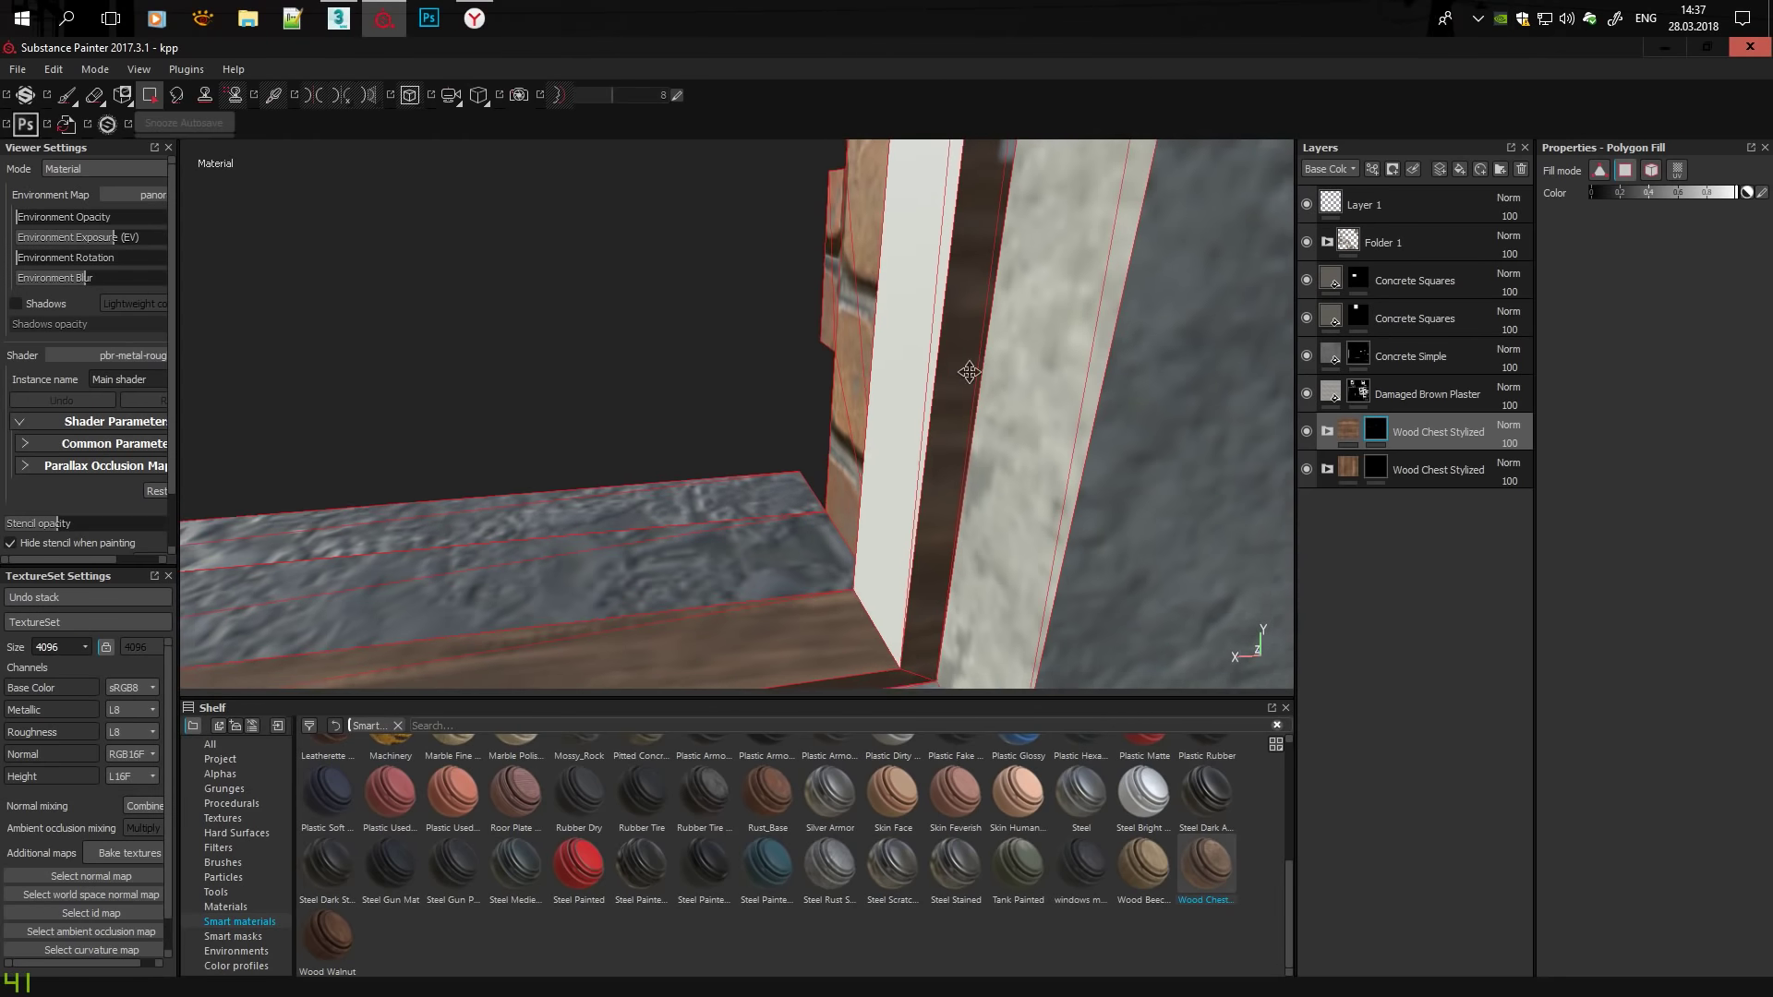
pyautogui.moveTo(885, 462)
pyautogui.keyDown('alt'); pyautogui.mouseDown()
pyautogui.moveTo(924, 414)
pyautogui.moveTo(930, 527)
pyautogui.moveTo(1010, 352)
pyautogui.moveTo(576, 285)
pyautogui.mouseUp(); pyautogui.keyUp('alt')
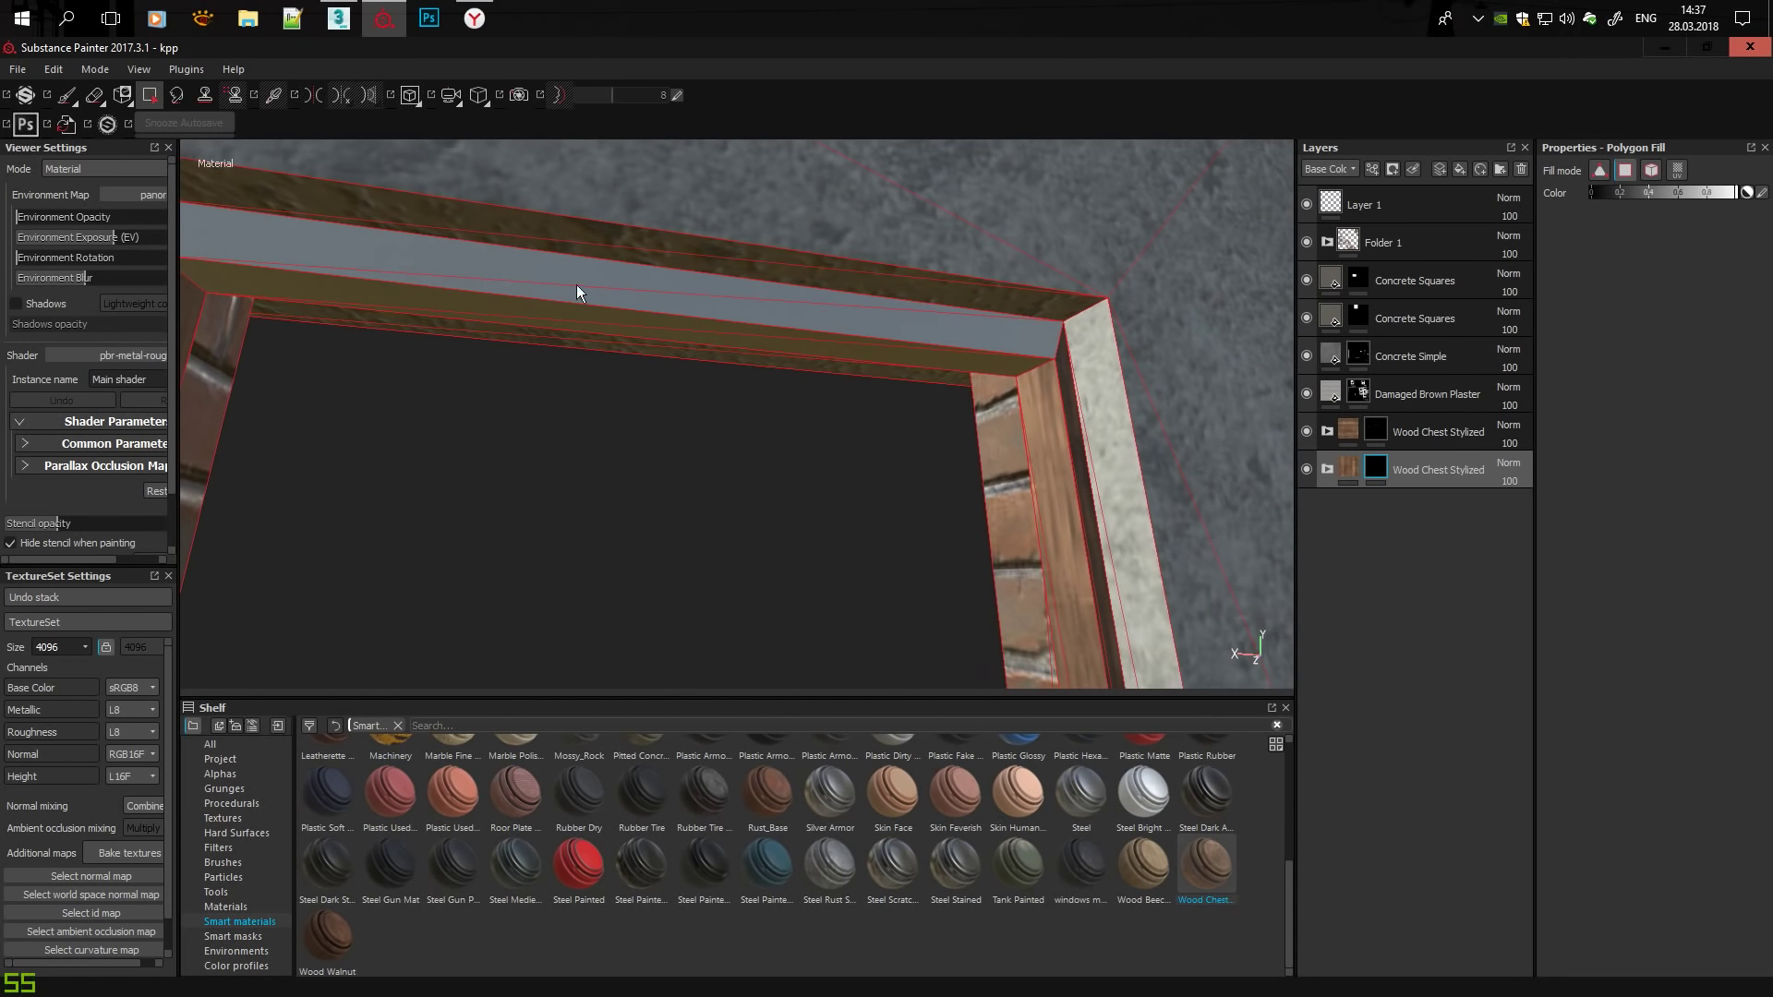
pyautogui.moveTo(966, 360)
pyautogui.keyDown('alt'); pyautogui.mouseDown()
pyautogui.moveTo(840, 393)
pyautogui.moveTo(832, 419)
pyautogui.moveTo(885, 453)
pyautogui.moveTo(780, 441)
pyautogui.moveTo(812, 526)
pyautogui.moveTo(653, 424)
pyautogui.moveTo(487, 400)
pyautogui.moveTo(717, 484)
pyautogui.mouseUp(); pyautogui.keyUp('alt')
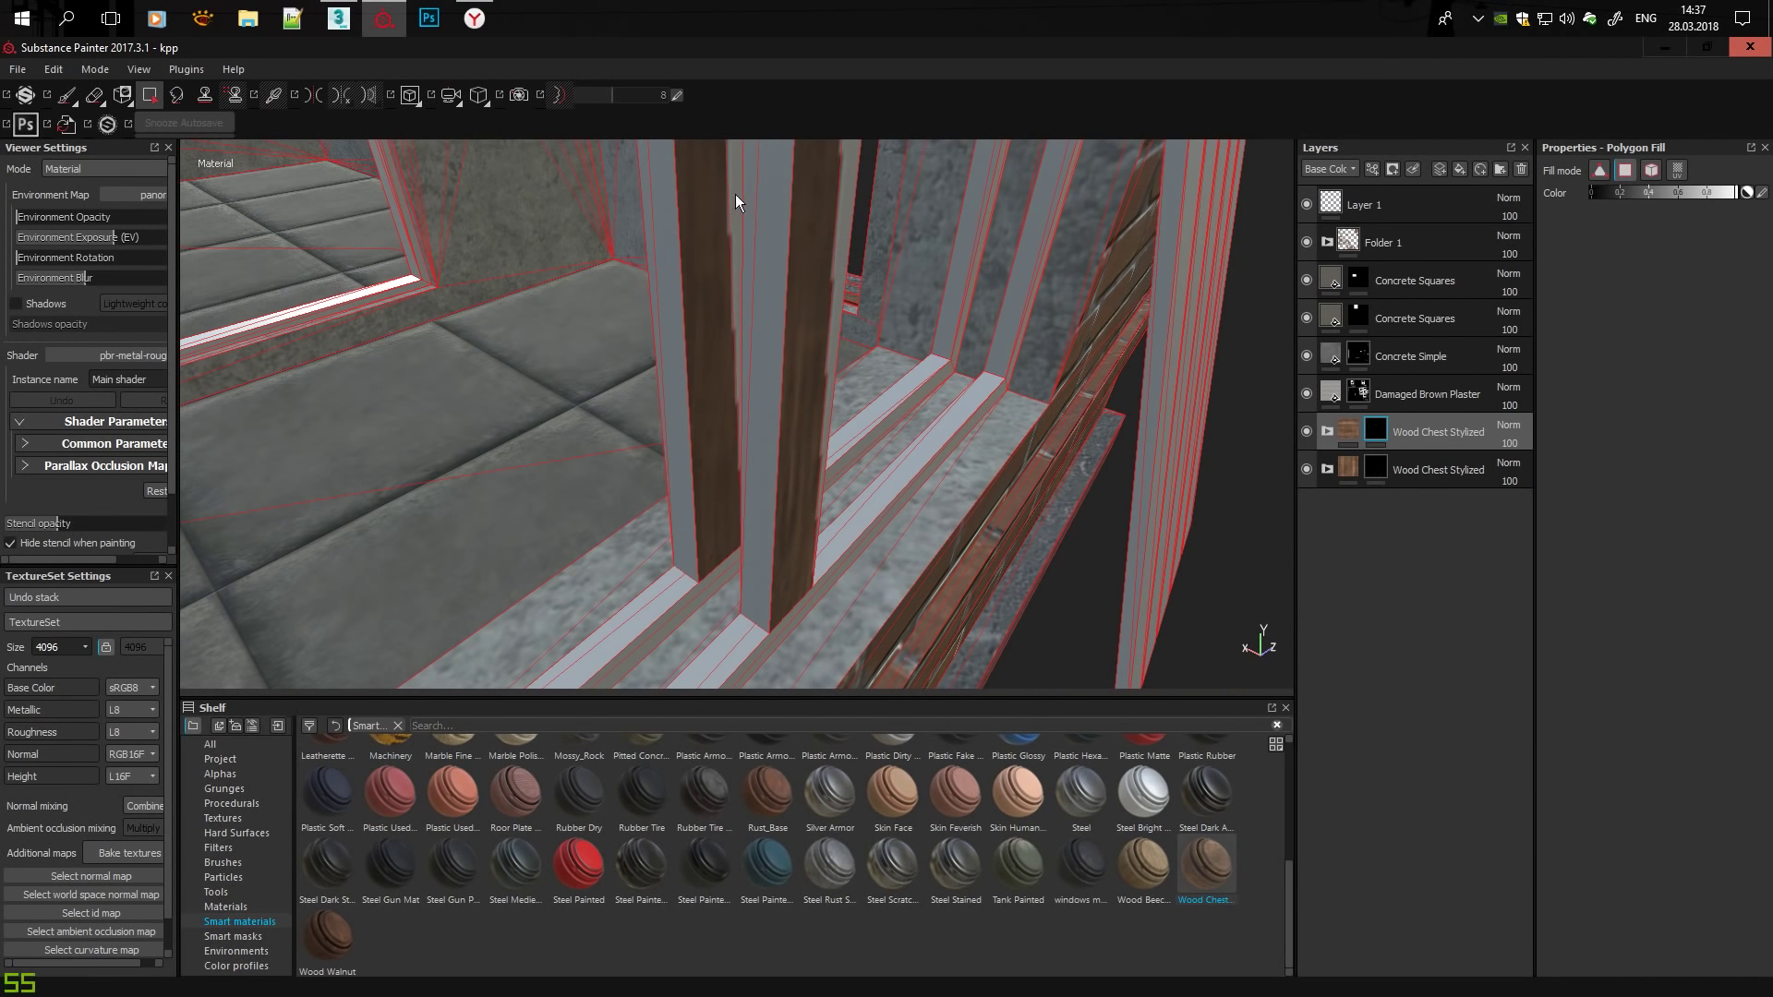
# Fill the post's grey strips with wood and switch to the upper Wood Chest Stylized layer.
pyautogui.click(751, 273)
pyautogui.click(656, 311)
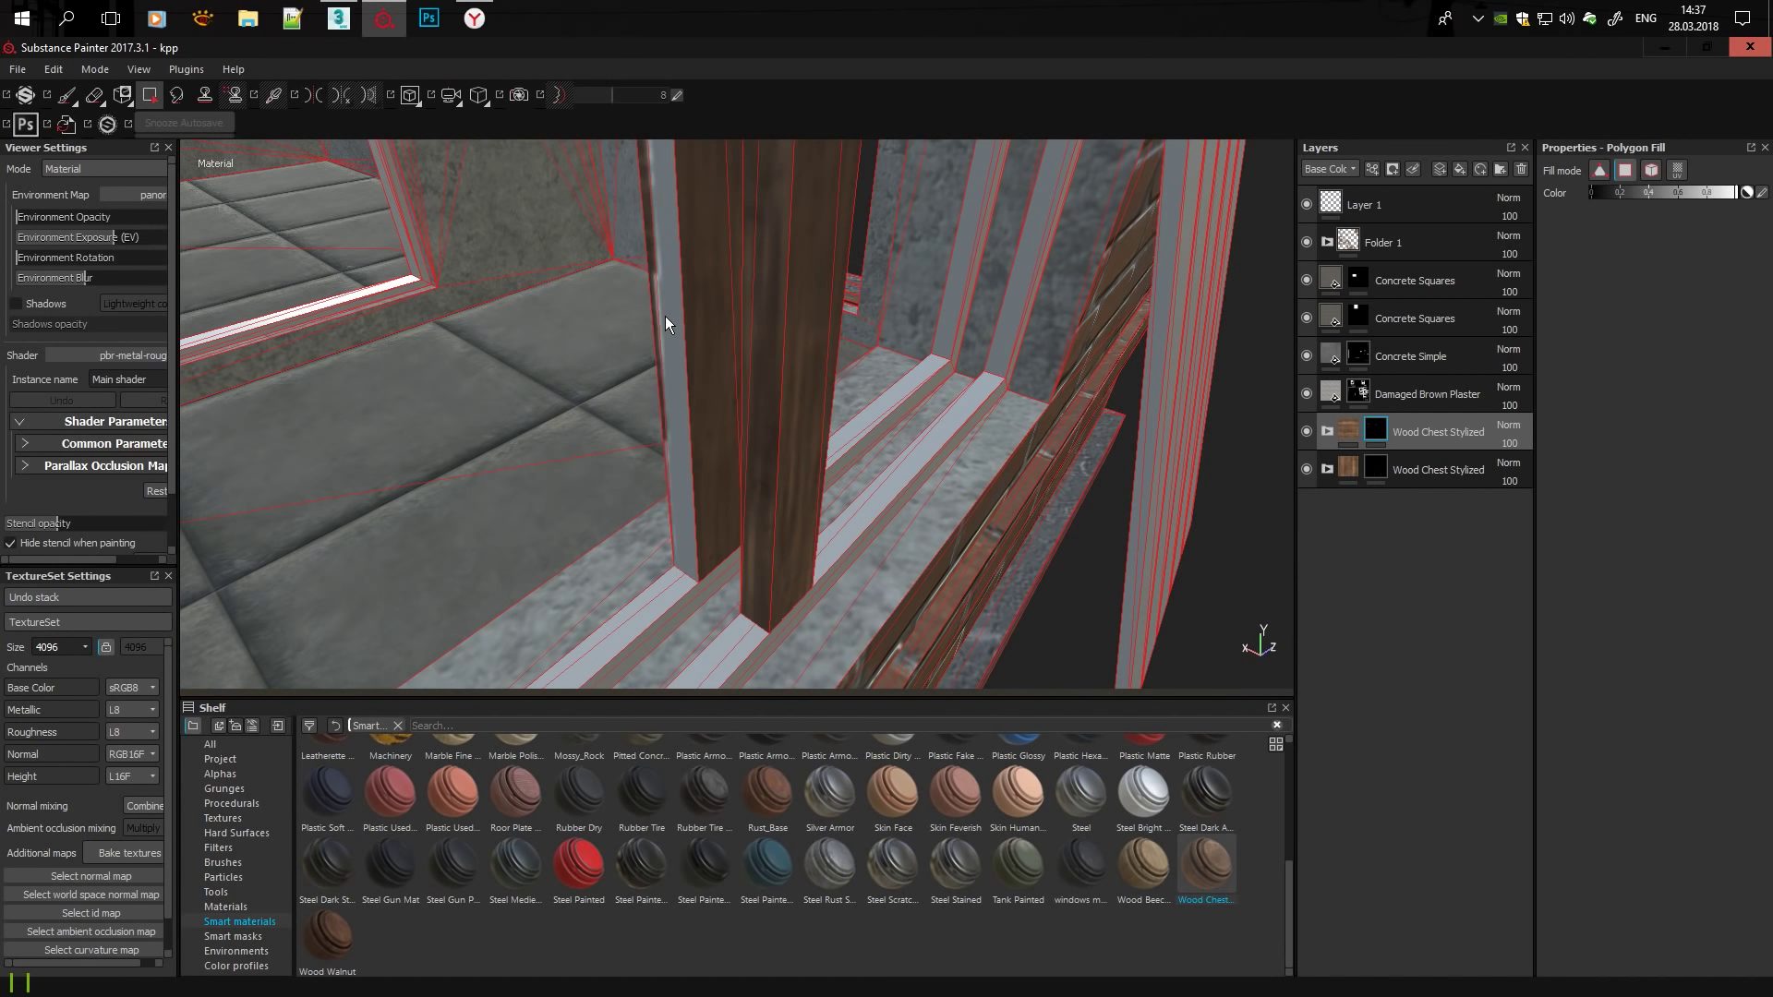
pyautogui.click(1441, 469)
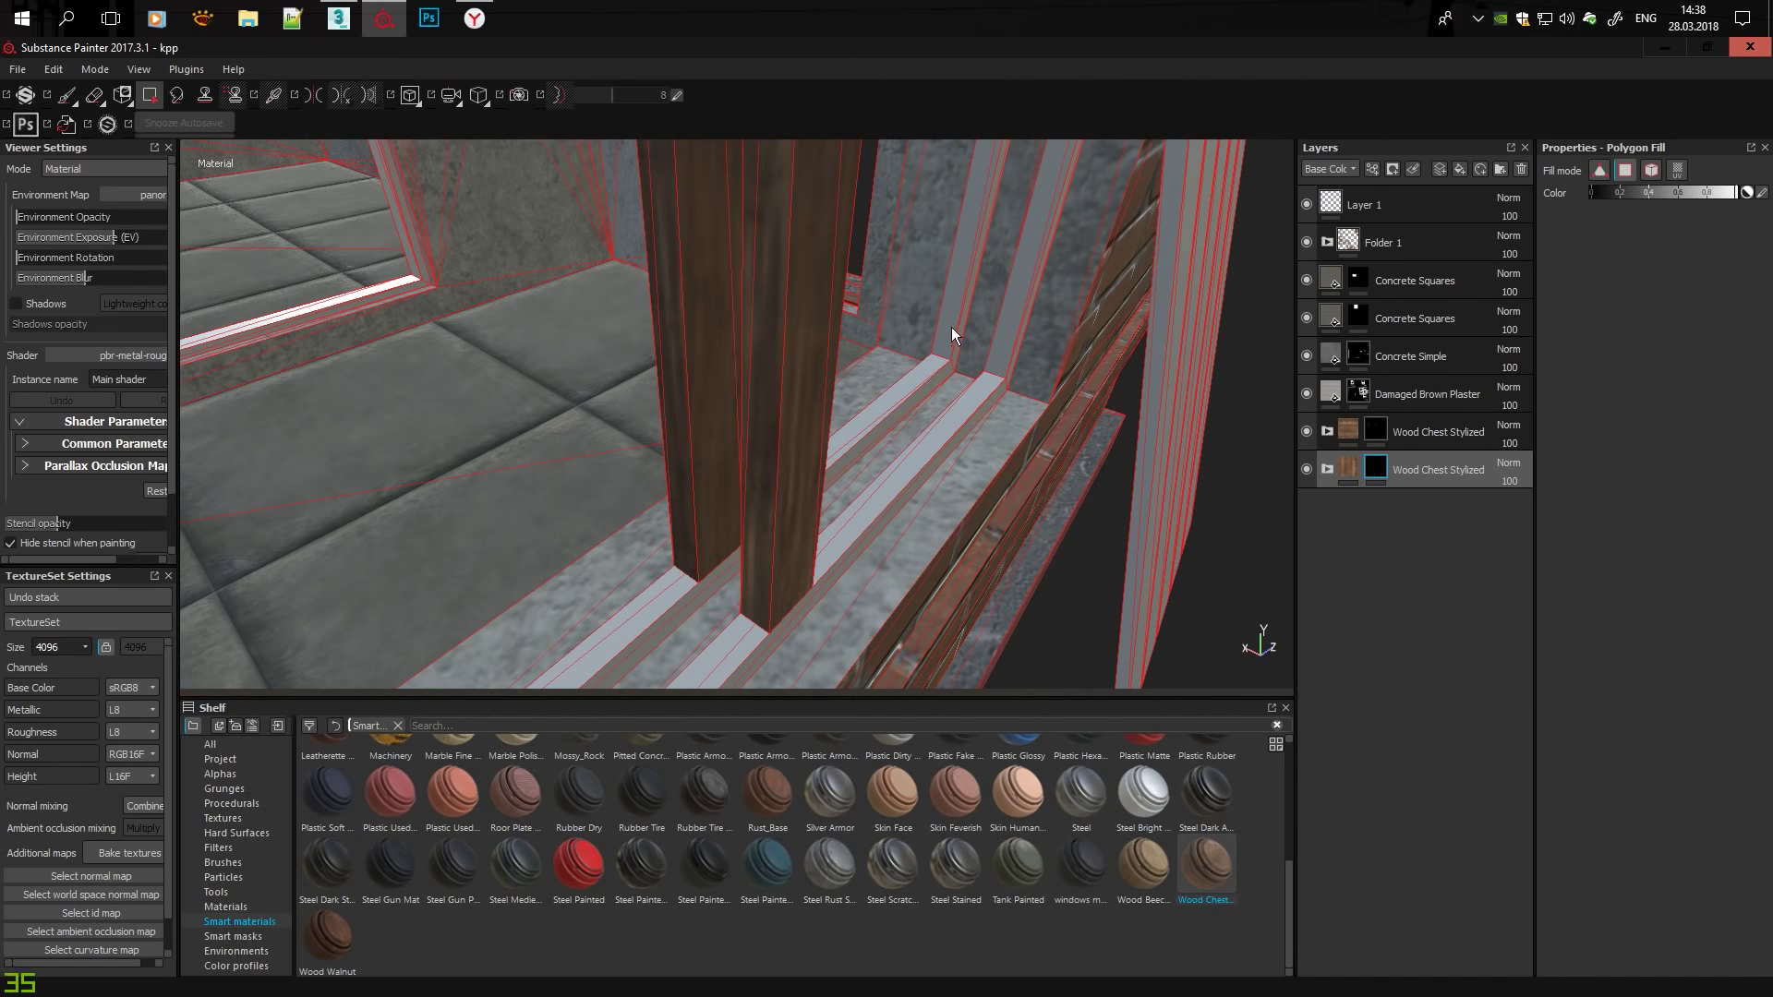
pyautogui.keyDown('alt'); pyautogui.moveTo(951, 327); pyautogui.dragTo(961, 371); pyautogui.keyUp('alt')
pyautogui.click(1441, 431)
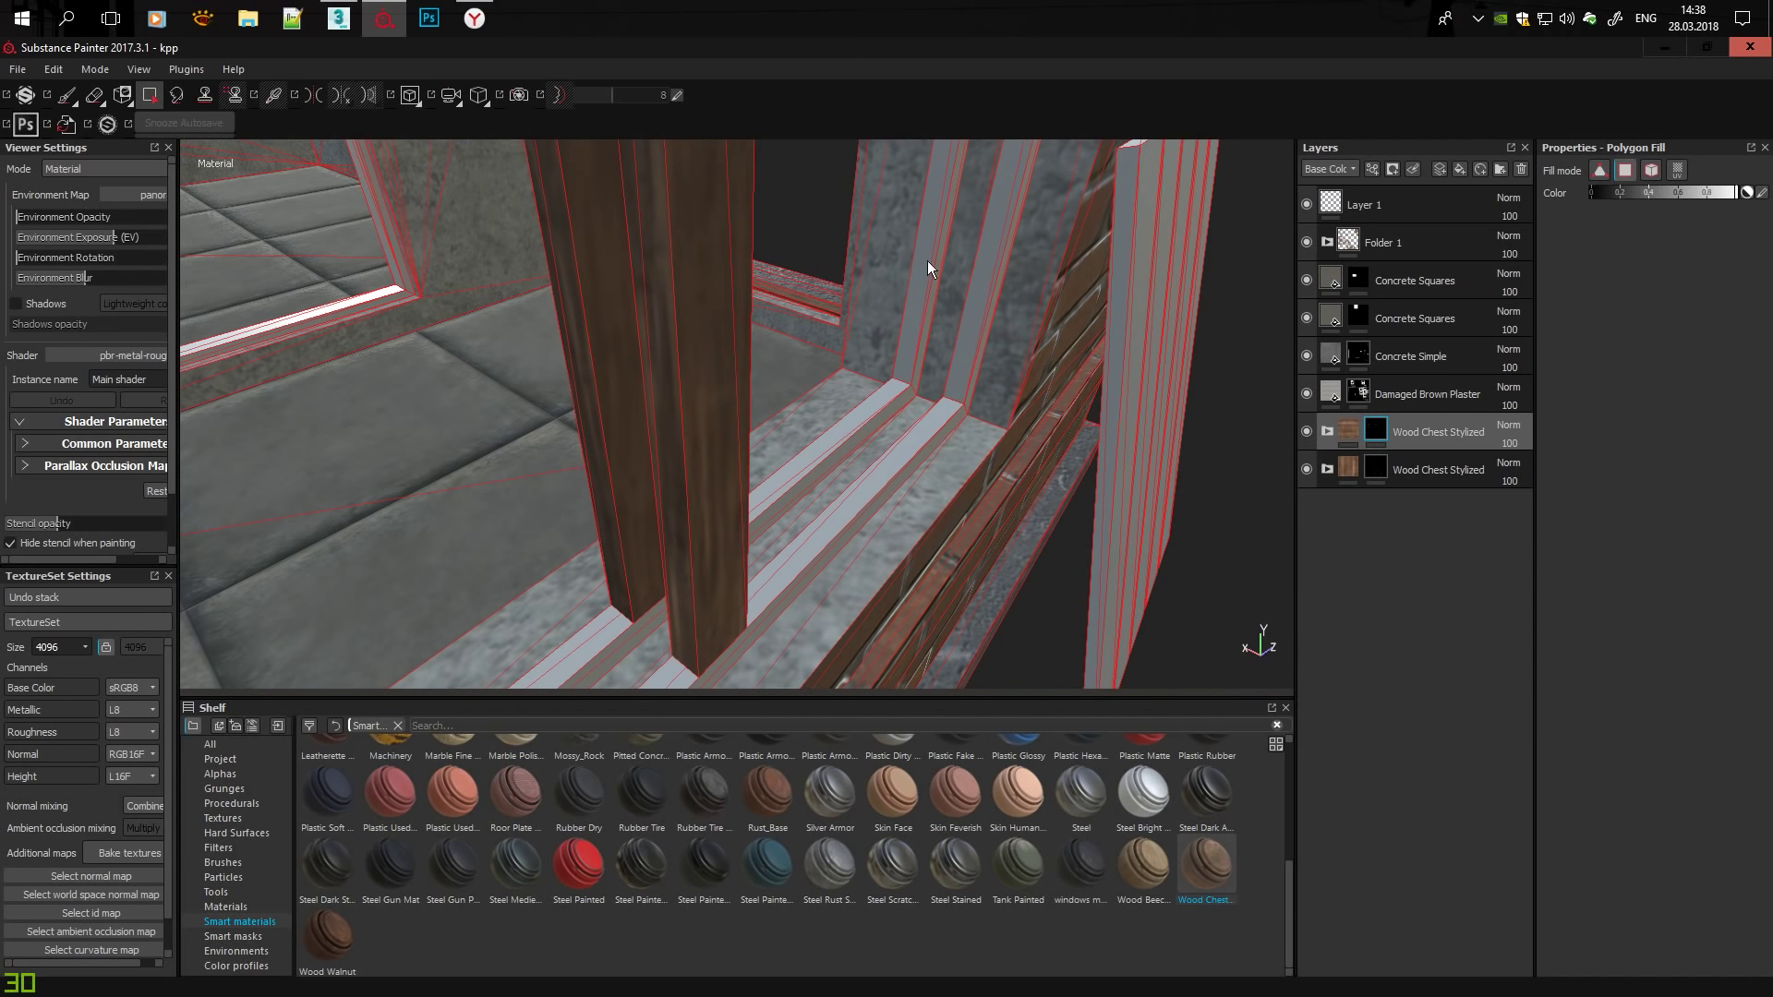
# Fill the window sill strips and the vertical jamb strips with wood.
pyautogui.click(807, 469)
pyautogui.click(834, 527)
pyautogui.click(793, 493)
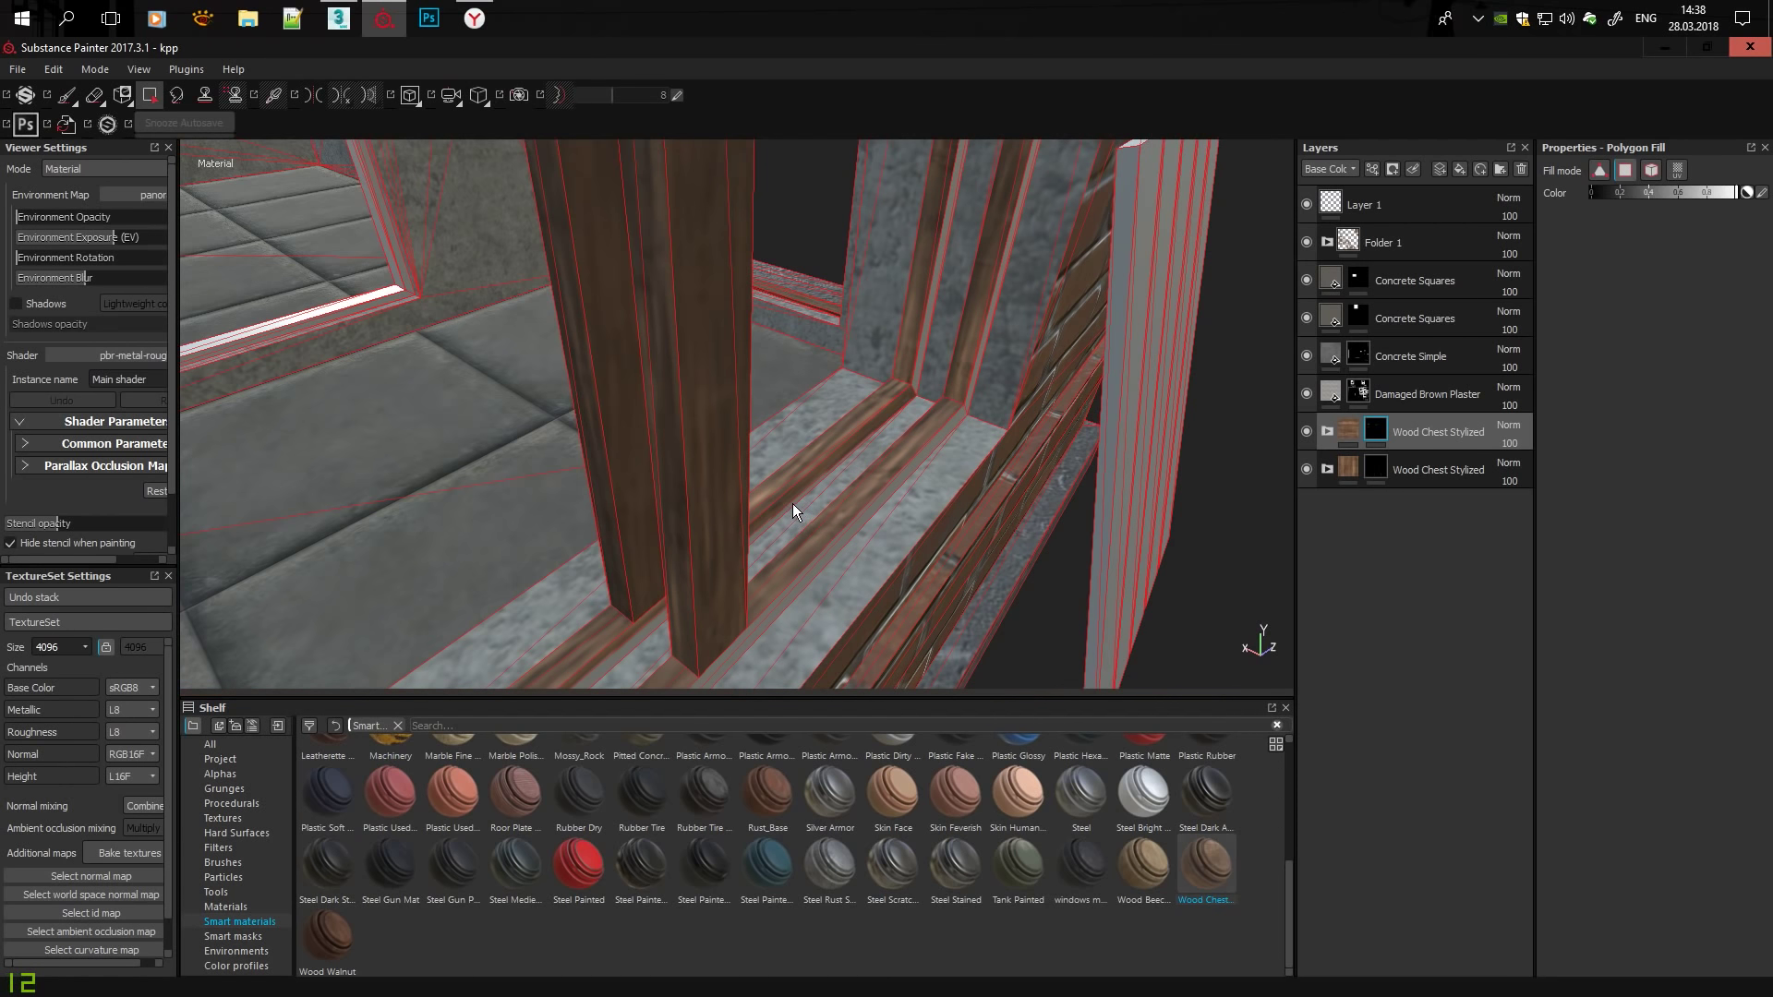
pyautogui.moveTo(792, 502)
pyautogui.keyDown('alt'); pyautogui.mouseDown()
pyautogui.moveTo(752, 540)
pyautogui.moveTo(929, 508)
pyautogui.mouseUp(); pyautogui.keyUp('alt')
pyautogui.click(756, 553)
pyautogui.click(929, 508)
pyautogui.click(944, 473)
pyautogui.click(877, 263)
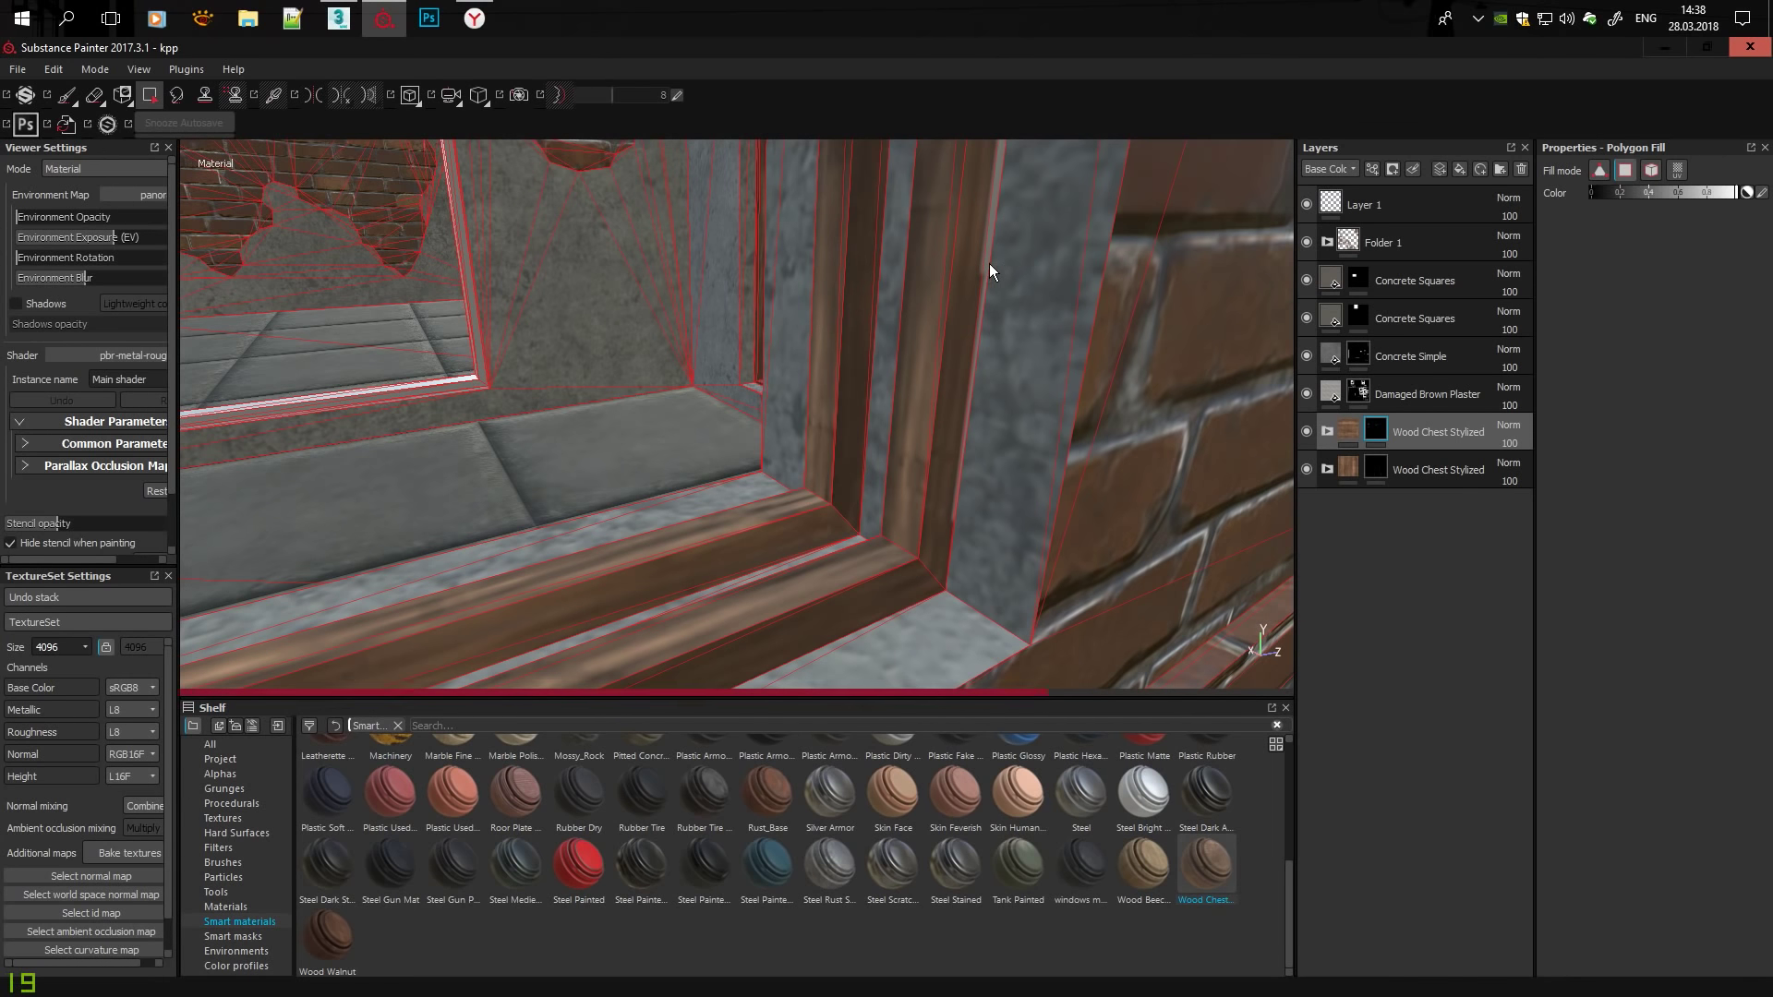
# Fill the horizontal lintel strip with wood and inspect the frame toward the doorway.
pyautogui.moveTo(989, 263)
pyautogui.keyDown('alt'); pyautogui.mouseDown()
pyautogui.moveTo(735, 423)
pyautogui.moveTo(740, 381)
pyautogui.moveTo(868, 506)
pyautogui.moveTo(900, 227)
pyautogui.mouseUp(); pyautogui.keyUp('alt')
pyautogui.click(741, 379)
pyautogui.scroll(5, 901, 227)
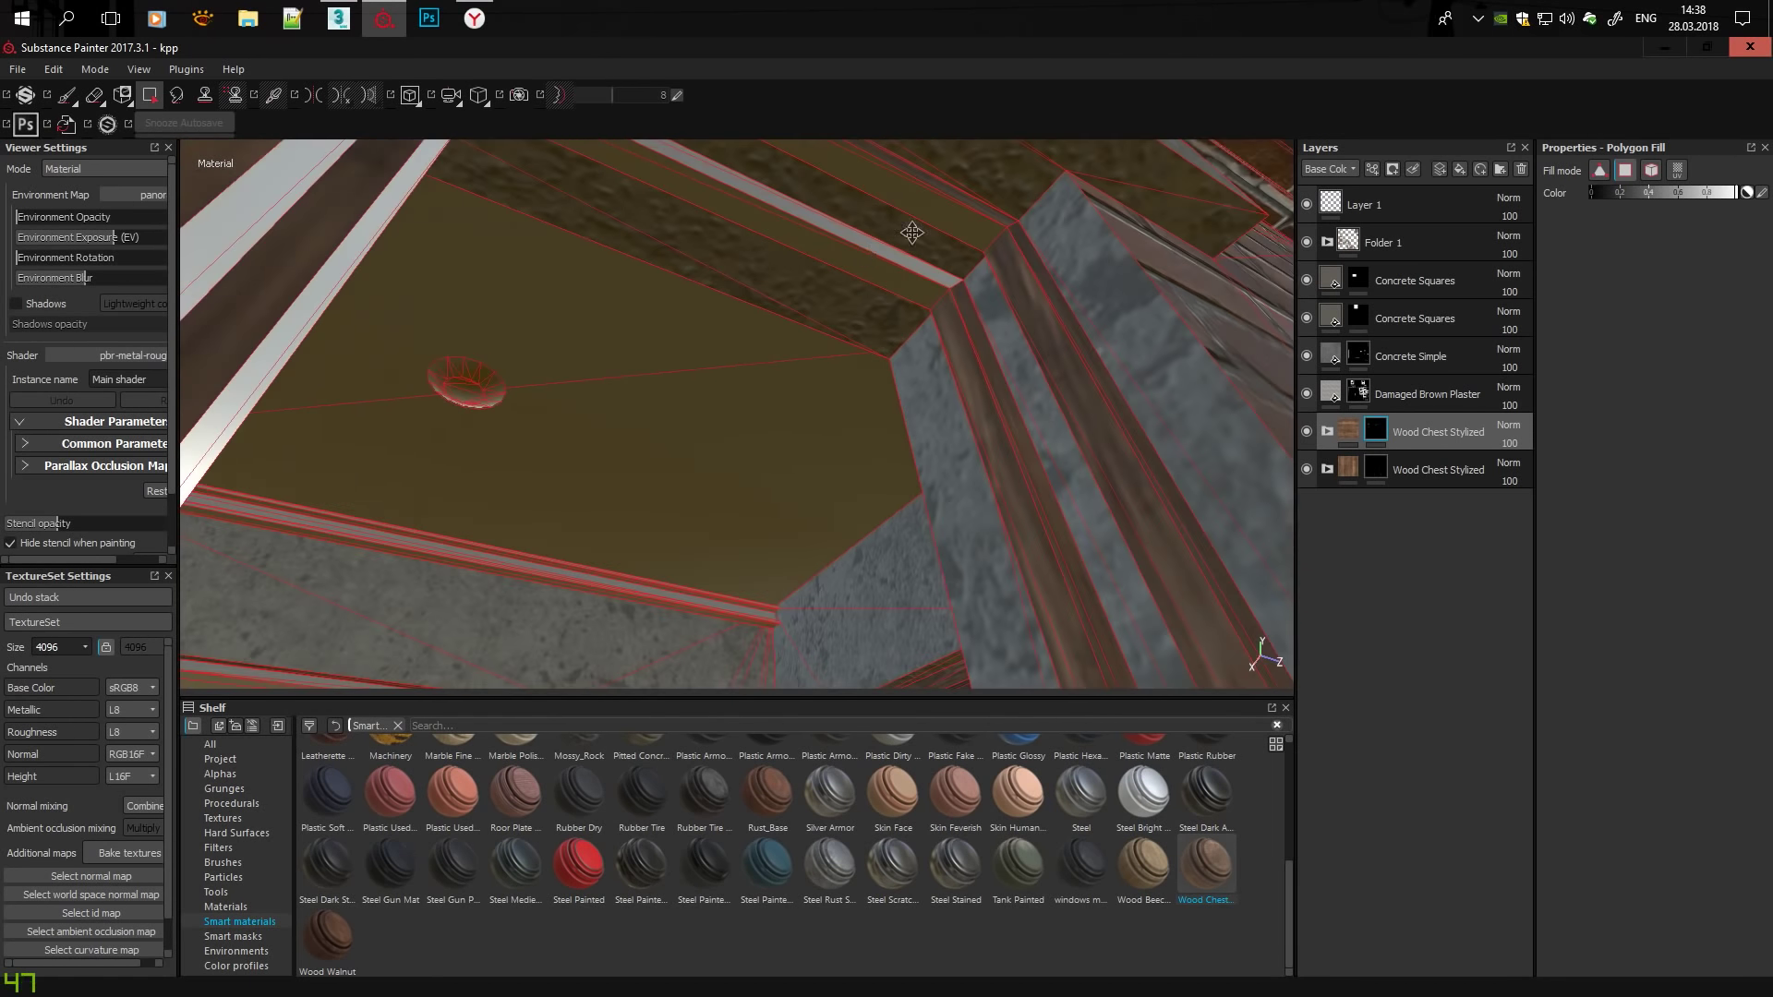
pyautogui.keyDown('alt'); pyautogui.moveTo(702, 216); pyautogui.dragTo(756, 253); pyautogui.keyUp('alt')
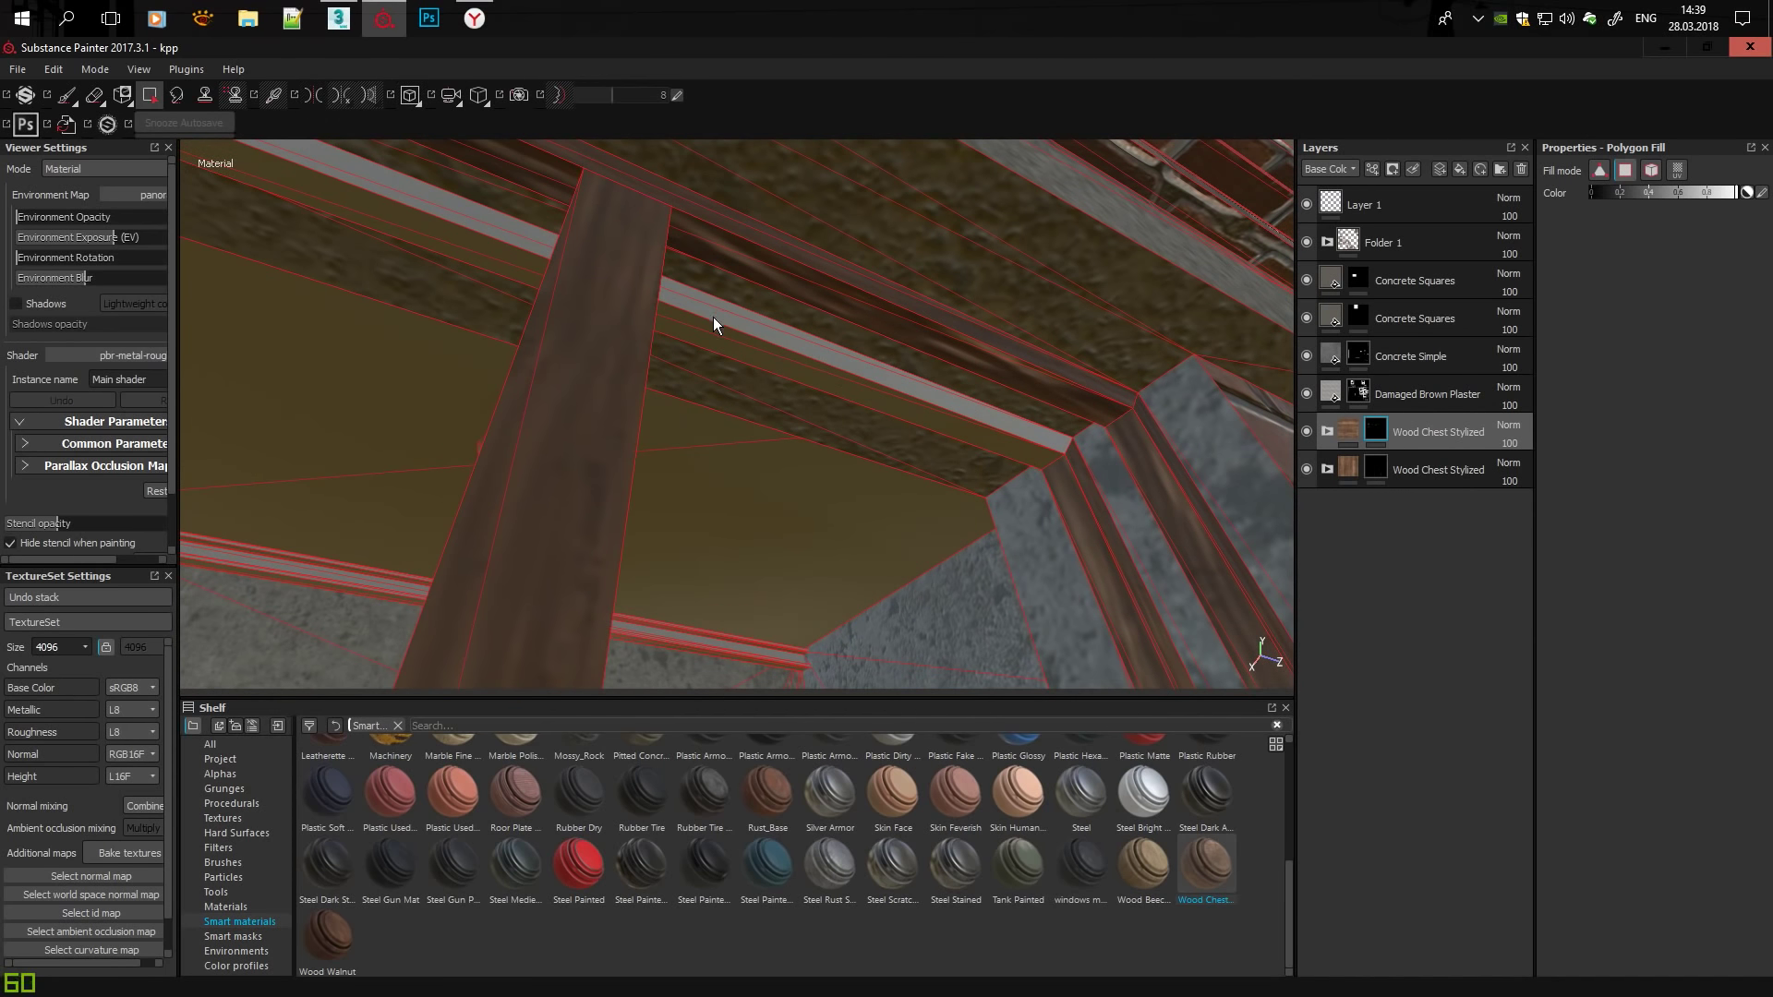
pyautogui.keyDown('alt'); pyautogui.moveTo(723, 345); pyautogui.dragTo(546, 382); pyautogui.keyUp('alt')
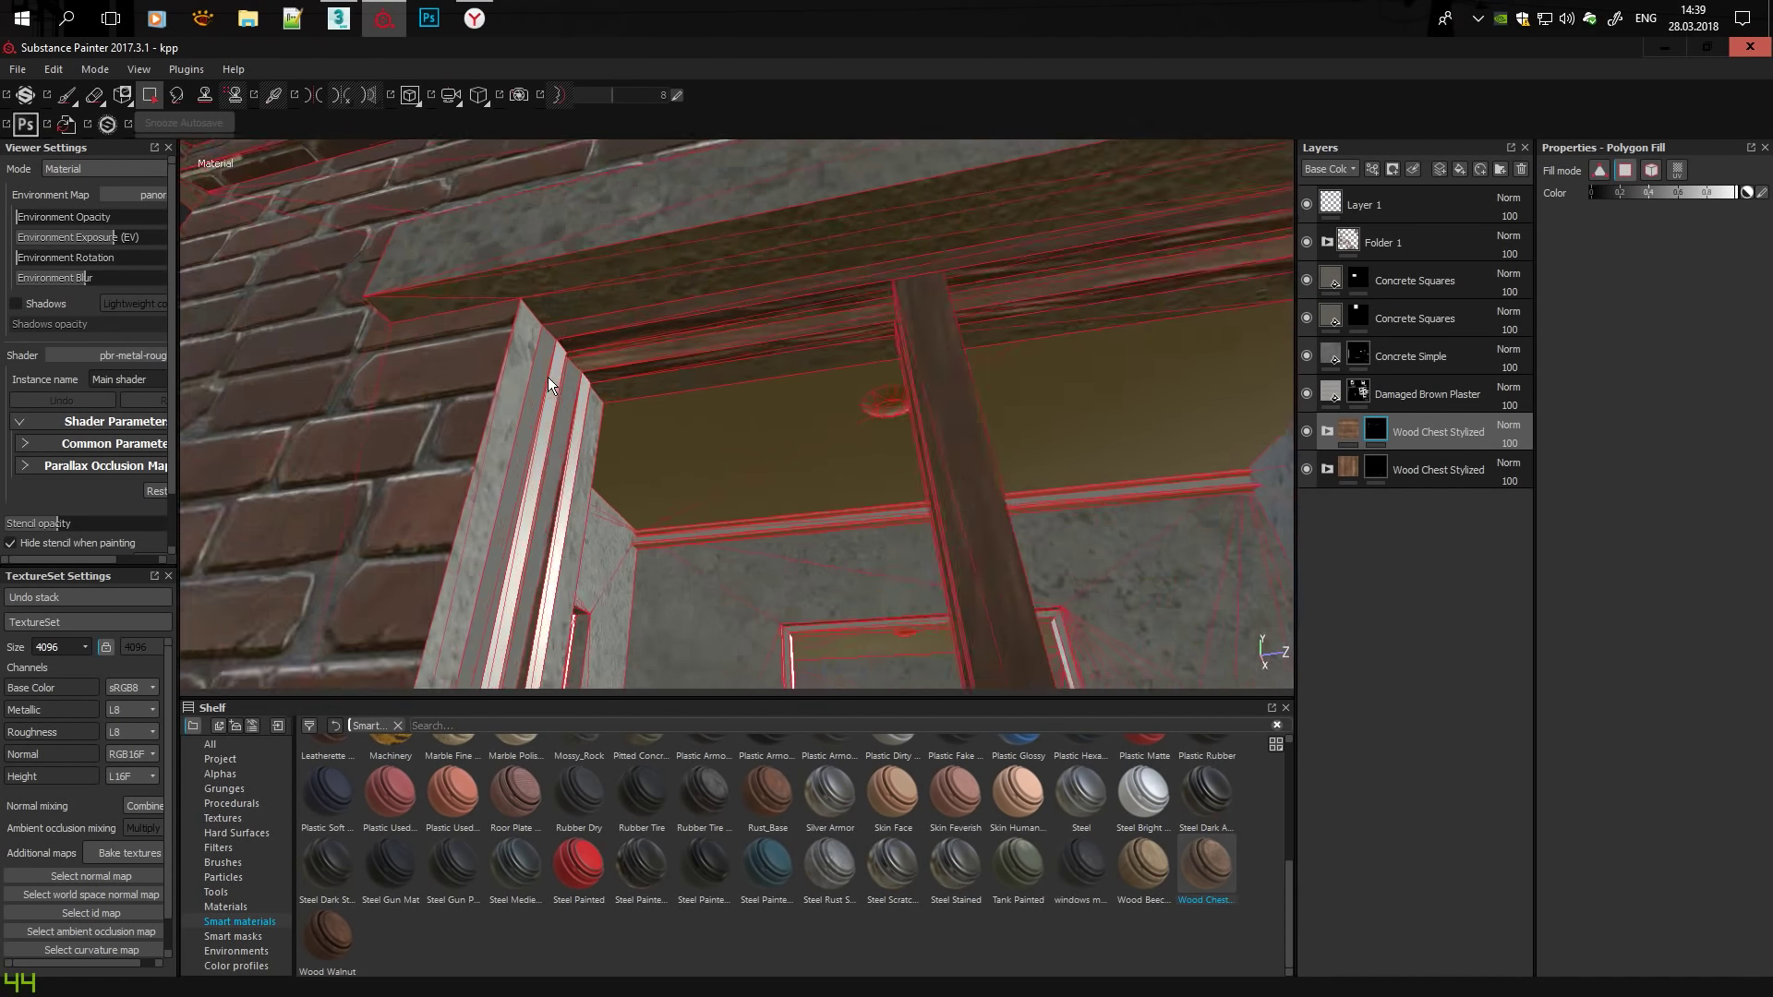
pyautogui.scroll(3, 548, 382)
pyautogui.moveTo(532, 519)
pyautogui.keyDown('alt'); pyautogui.mouseDown()
pyautogui.moveTo(596, 525)
pyautogui.moveTo(553, 439)
pyautogui.moveTo(546, 605)
pyautogui.moveTo(601, 225)
pyautogui.moveTo(600, 420)
pyautogui.moveTo(959, 410)
pyautogui.mouseUp(); pyautogui.keyUp('alt')
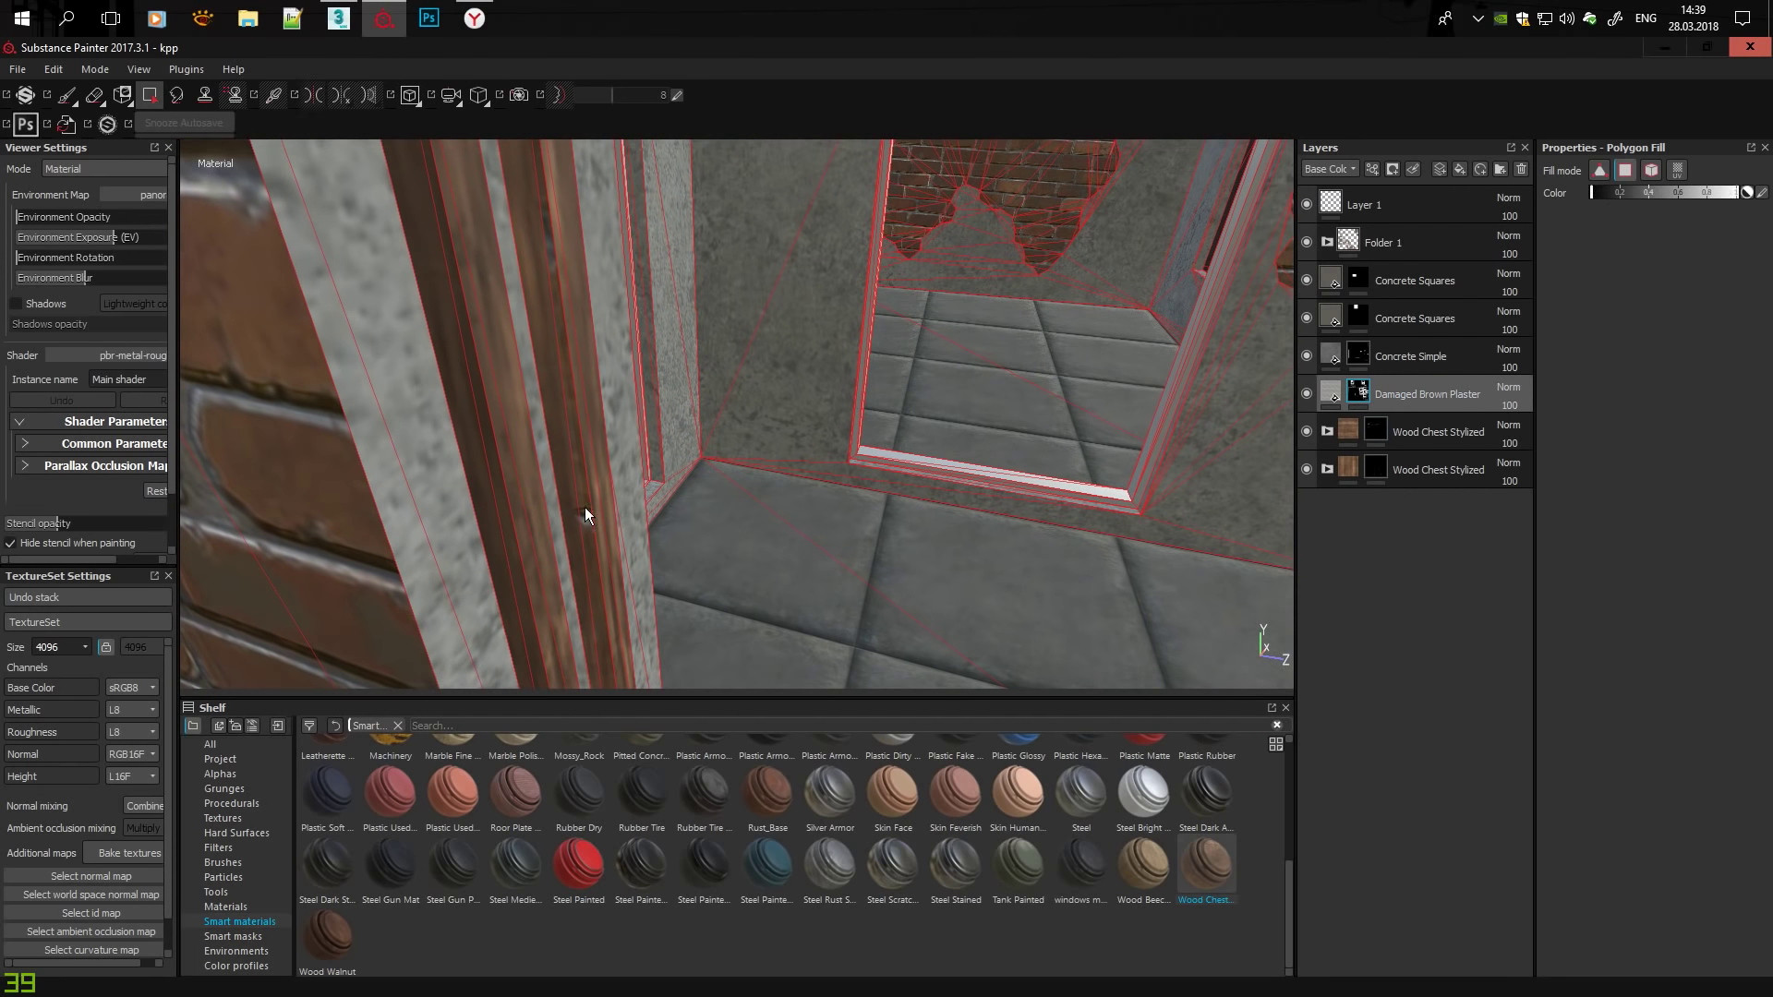
# Review the brick layers in Folder 1 and toggle the folder's visibility to compare.
pyautogui.press('Up')
pyautogui.press('Up')
pyautogui.press('Up')
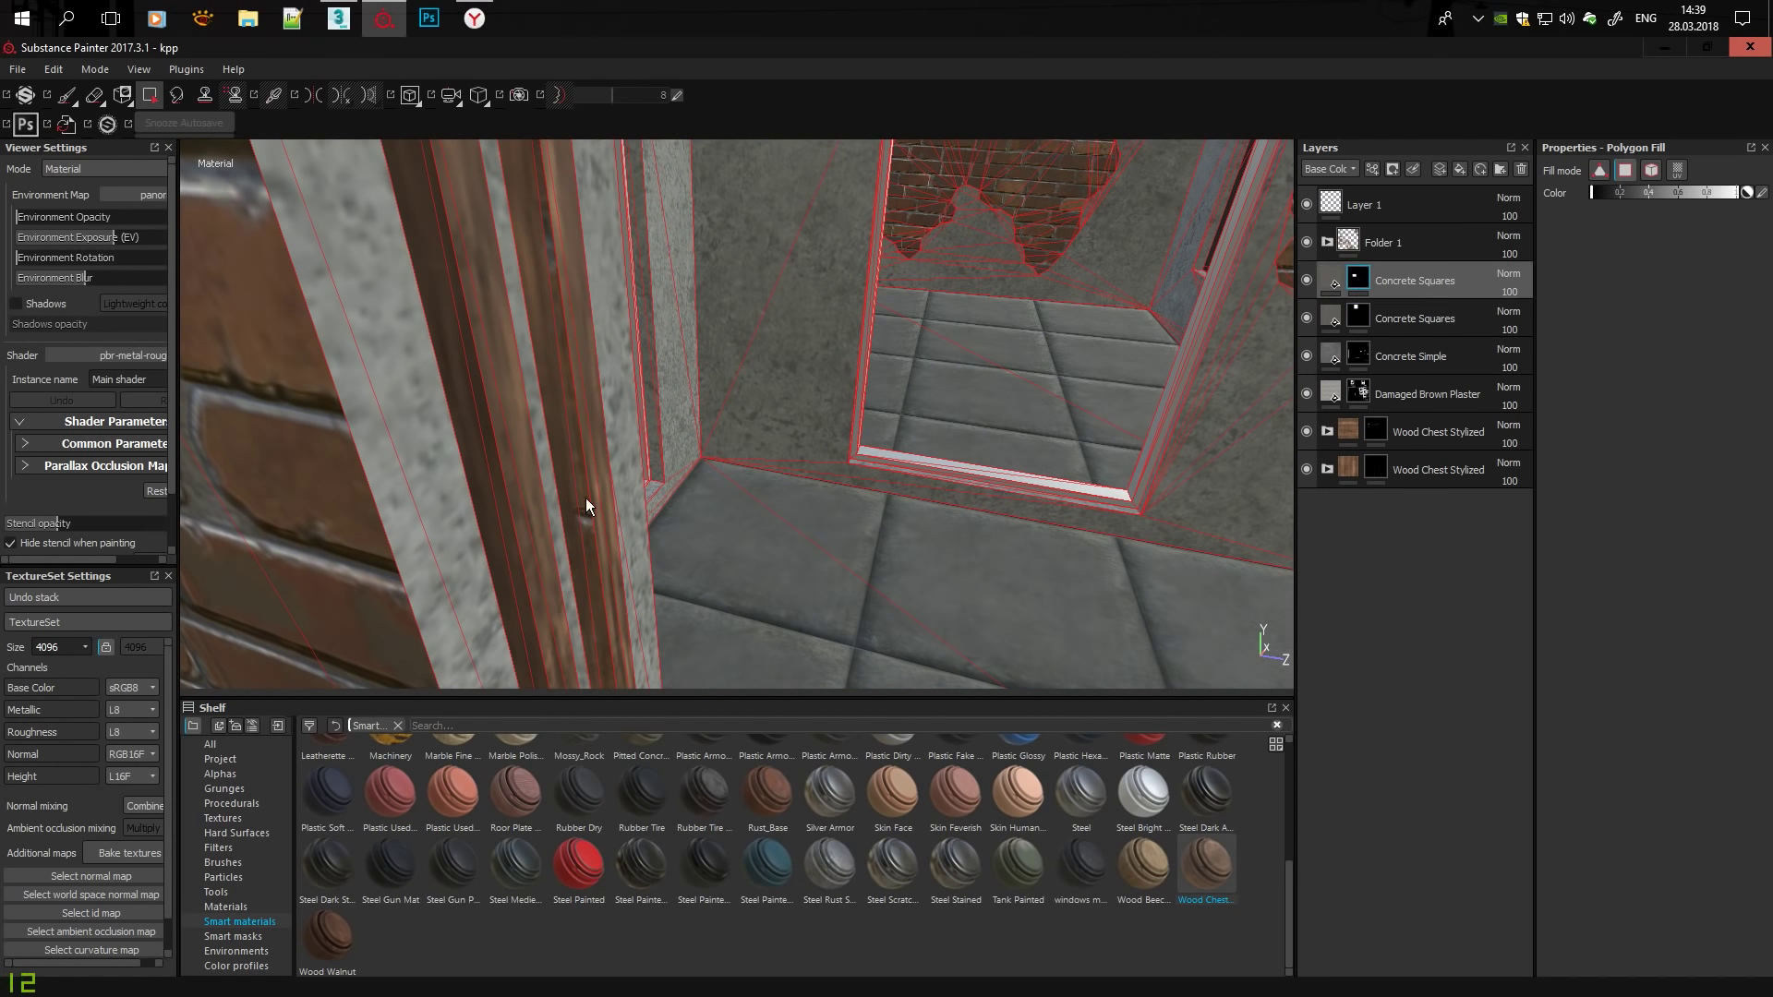
pyautogui.click(1326, 242)
pyautogui.press('Down')
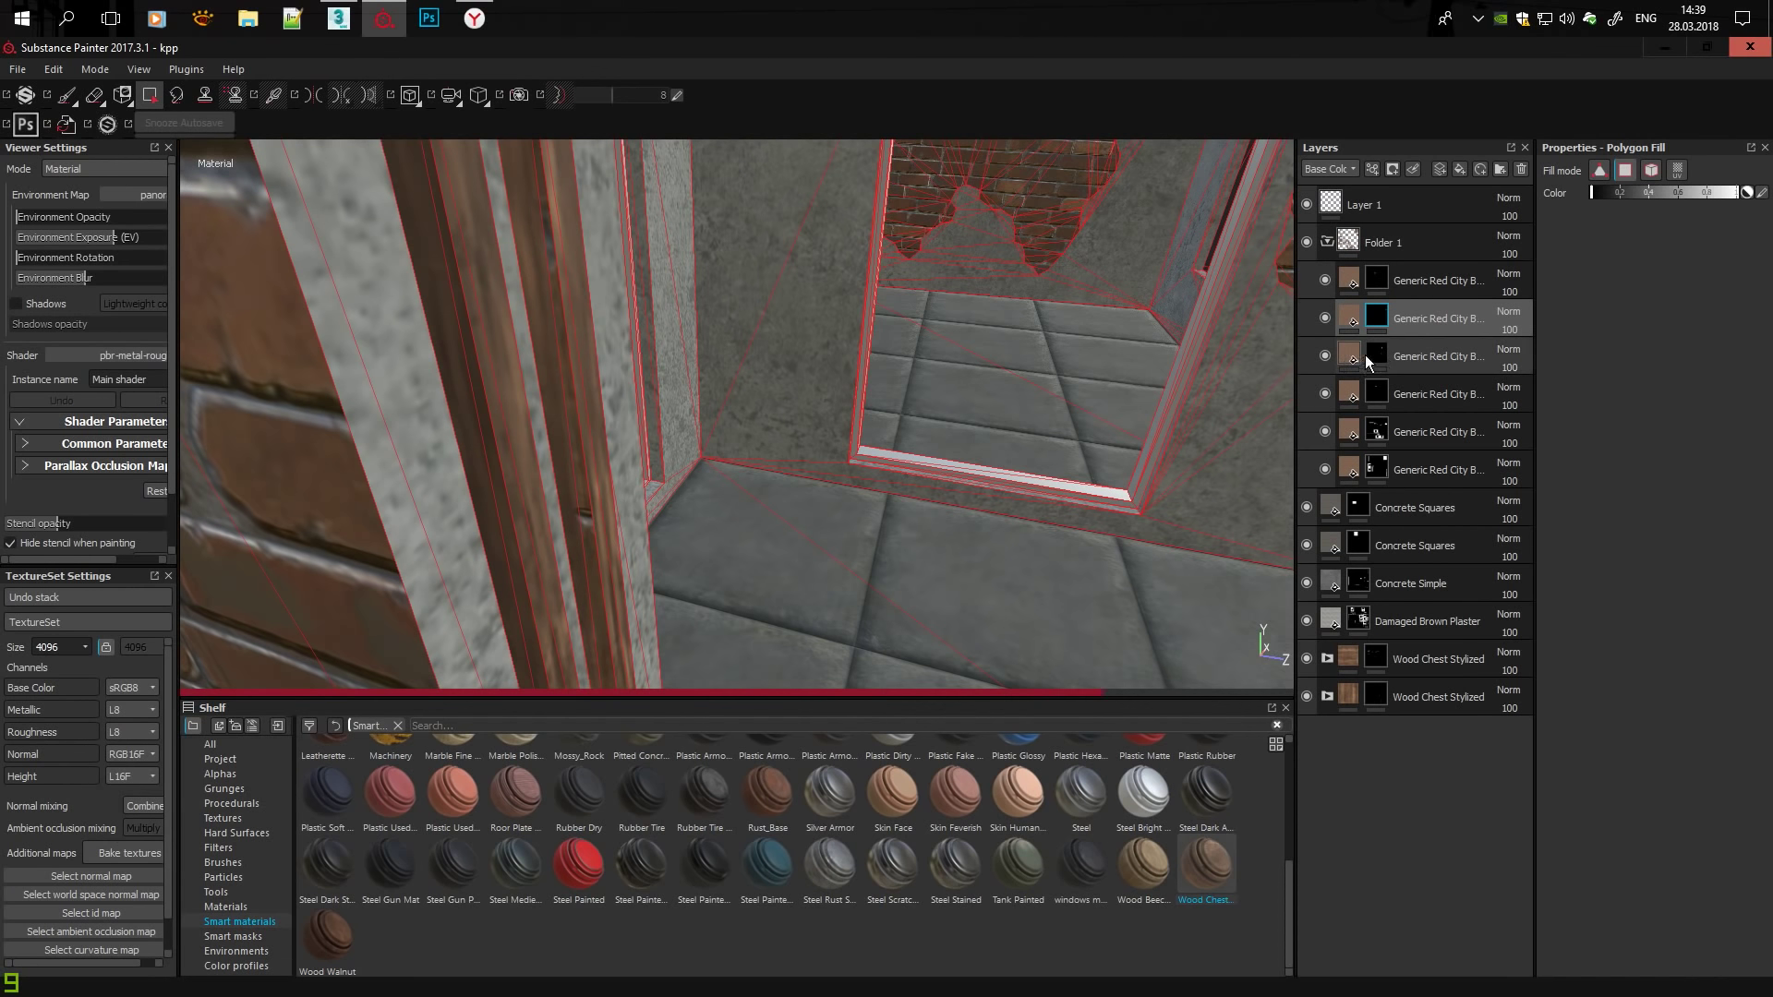
pyautogui.press('Down')
pyautogui.press('Down')
pyautogui.press('Down')
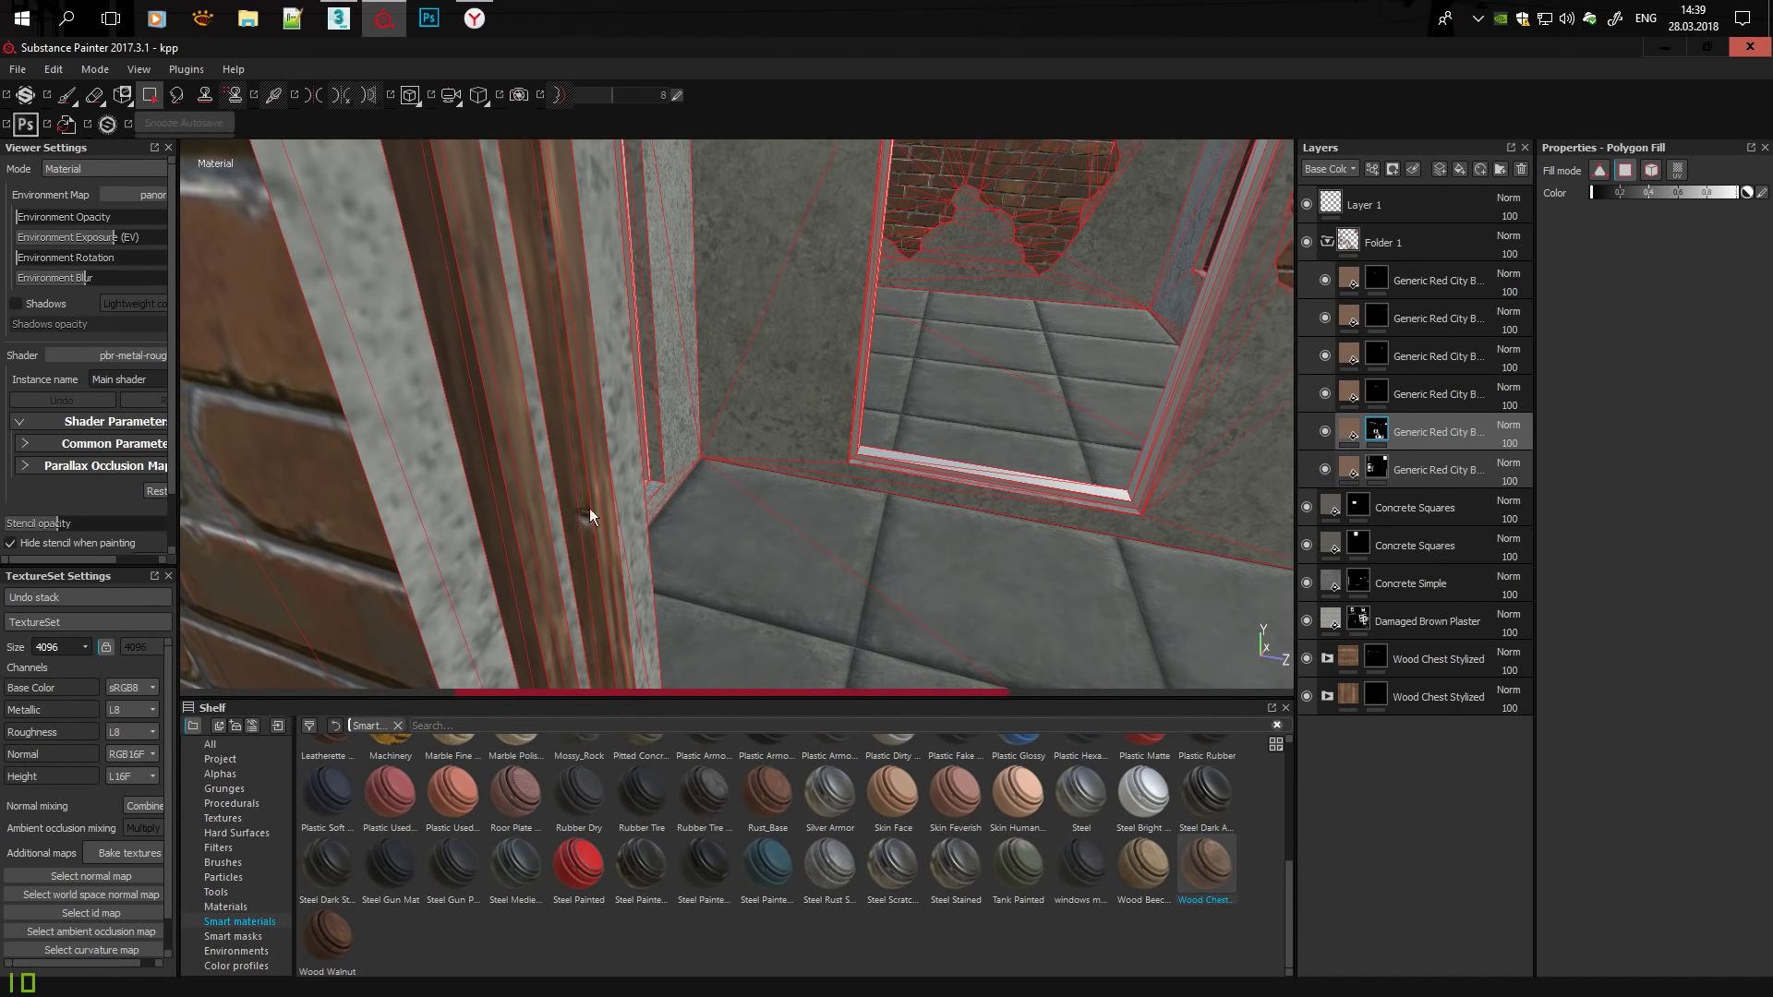
pyautogui.click(1326, 242)
pyautogui.click(1306, 240)
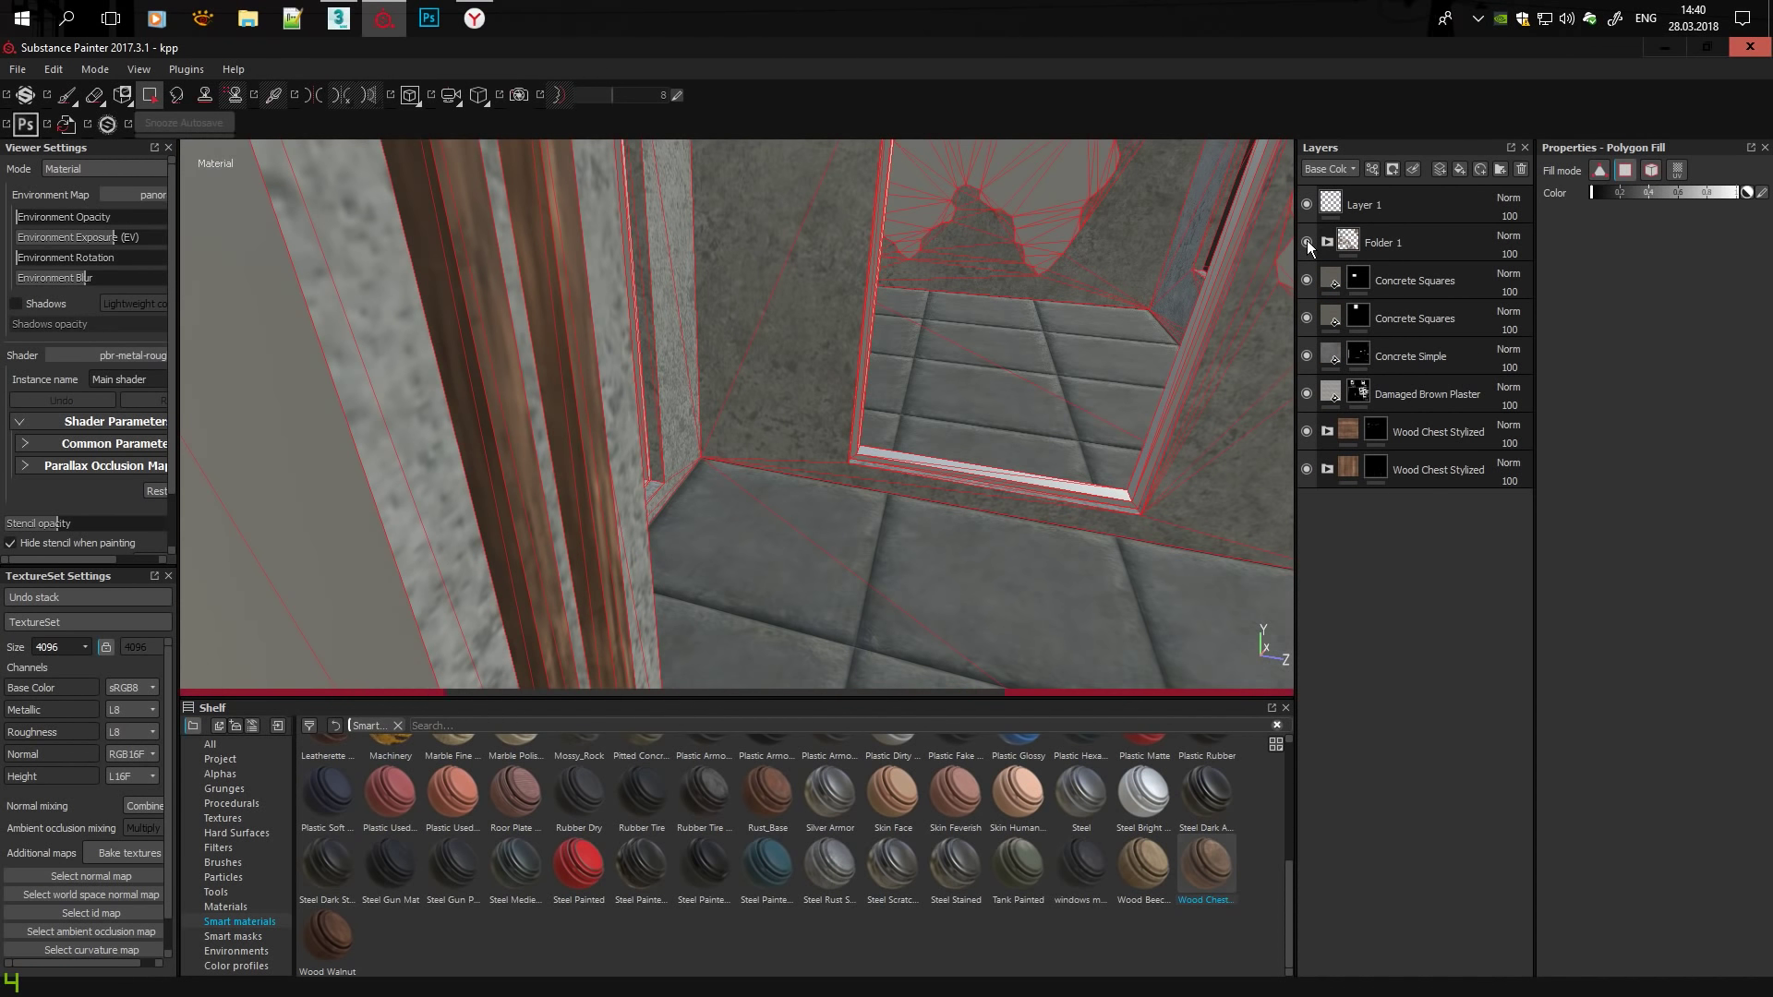
# Fill the left window-frame piece, inner horizontal beam and central mullion with wood.
pyautogui.moveTo(833, 497)
pyautogui.keyDown('alt'); pyautogui.mouseDown()
pyautogui.moveTo(969, 591)
pyautogui.moveTo(701, 427)
pyautogui.moveTo(700, 584)
pyautogui.mouseUp(); pyautogui.keyUp('alt')
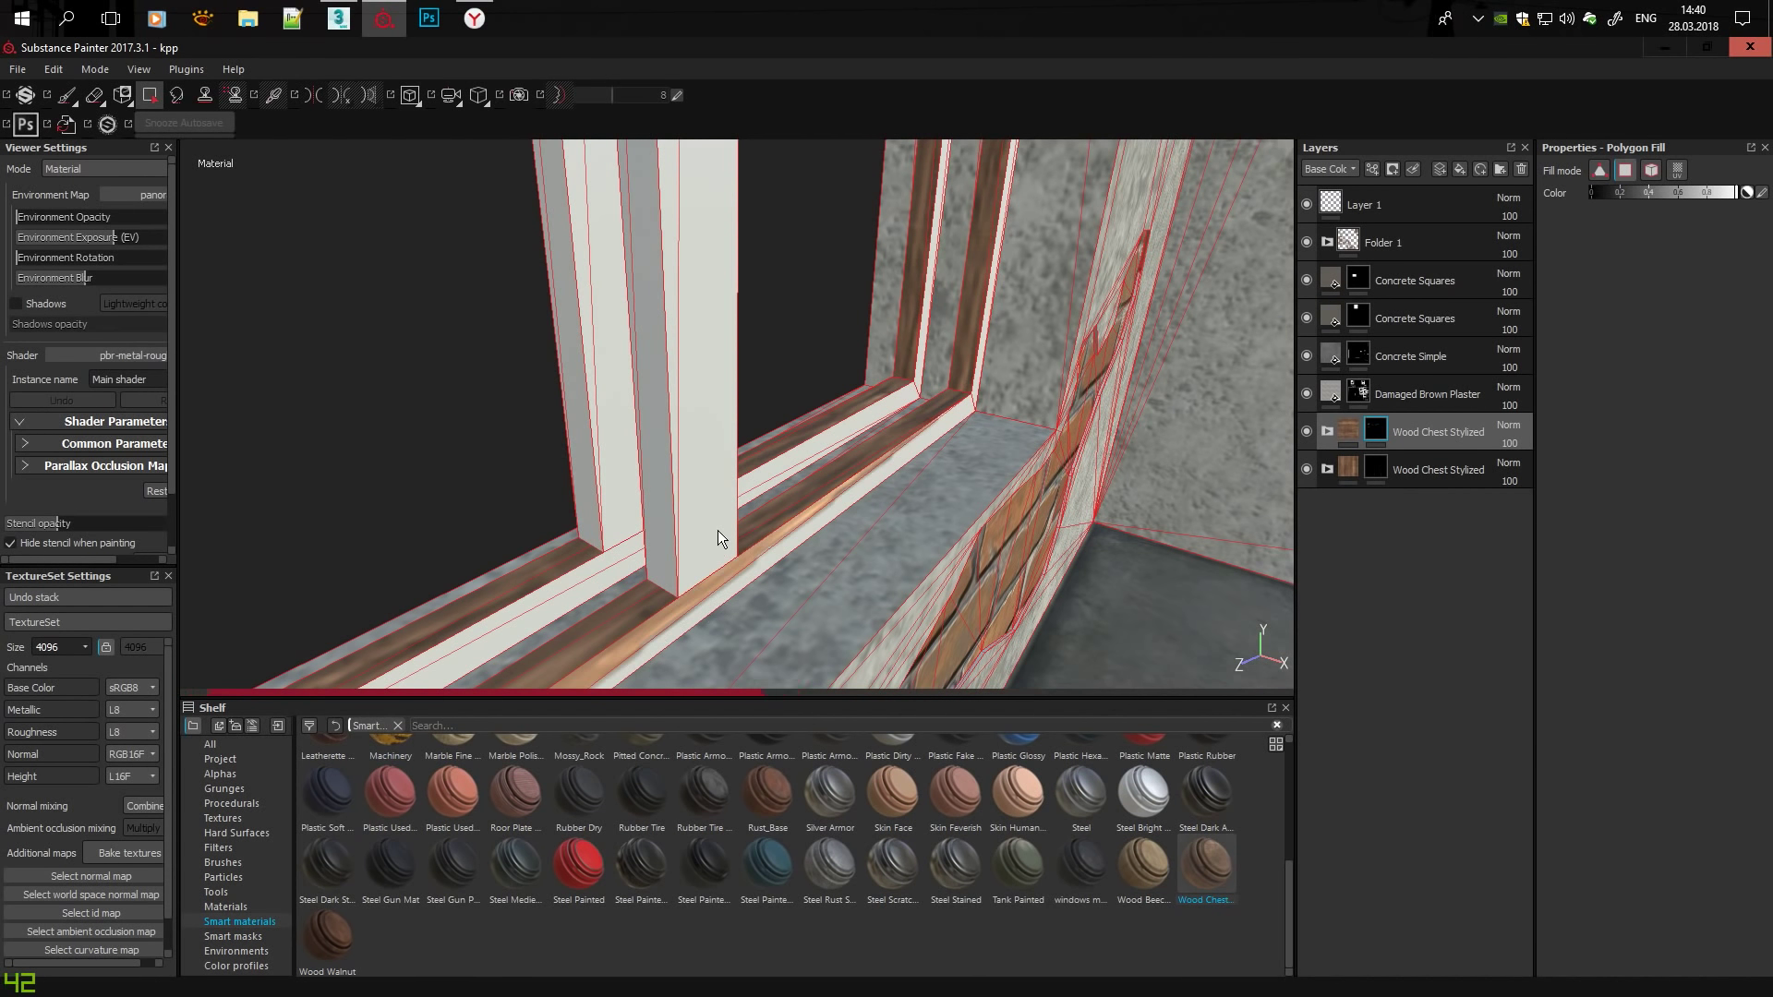
pyautogui.moveTo(602, 579)
pyautogui.keyDown('alt'); pyautogui.mouseDown()
pyautogui.moveTo(933, 334)
pyautogui.moveTo(877, 280)
pyautogui.mouseUp(); pyautogui.keyUp('alt')
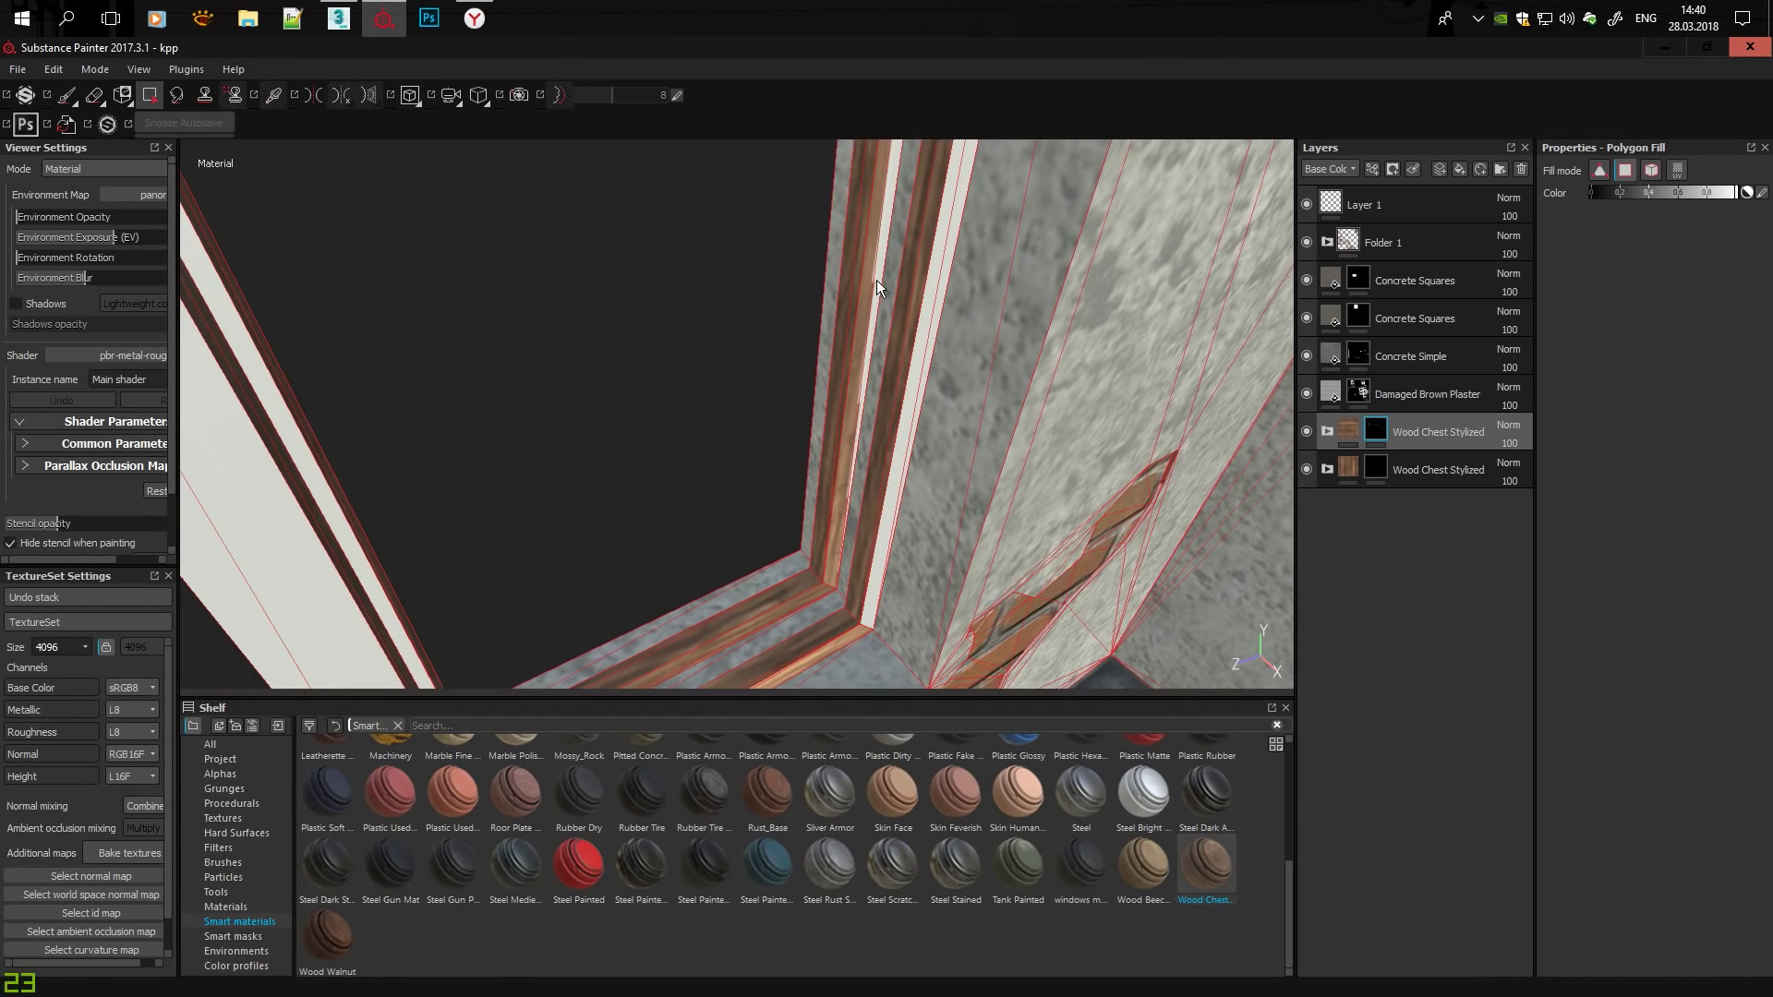
pyautogui.moveTo(923, 364)
pyautogui.keyDown('alt'); pyautogui.mouseDown()
pyautogui.moveTo(761, 330)
pyautogui.moveTo(848, 430)
pyautogui.moveTo(285, 294)
pyautogui.moveTo(244, 341)
pyautogui.moveTo(314, 408)
pyautogui.mouseUp(); pyautogui.keyUp('alt')
pyautogui.click(312, 408)
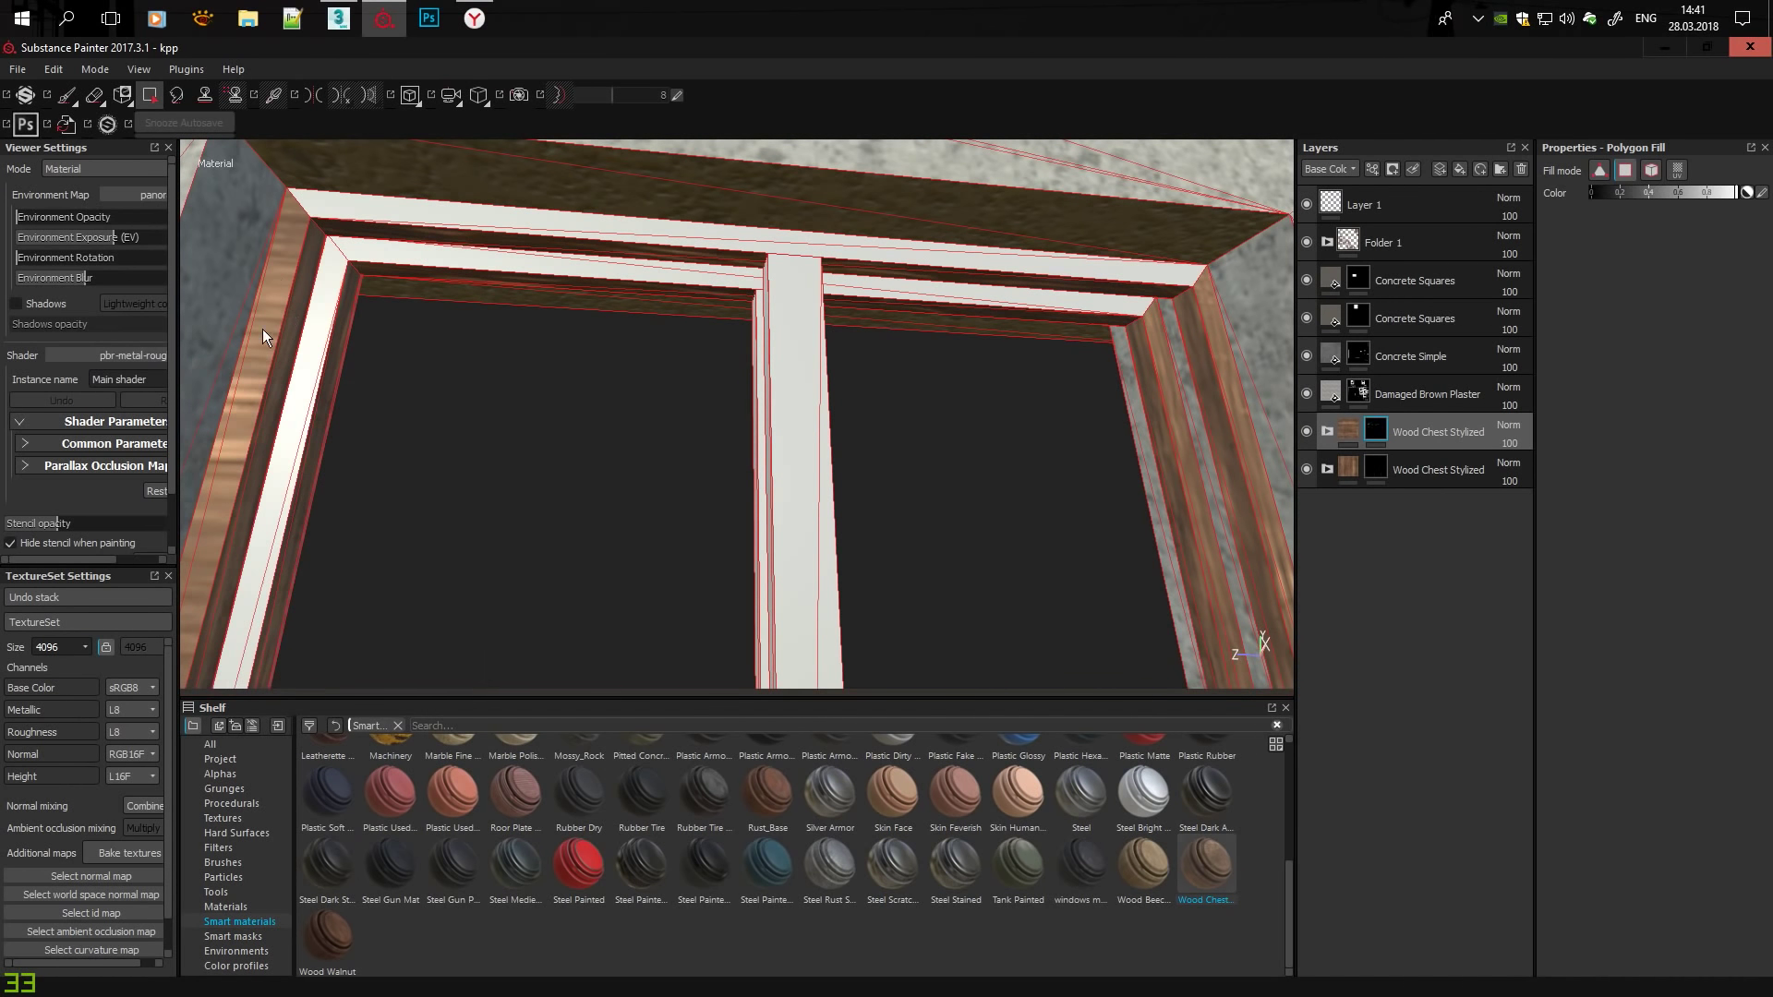
pyautogui.click(281, 493)
pyautogui.click(680, 266)
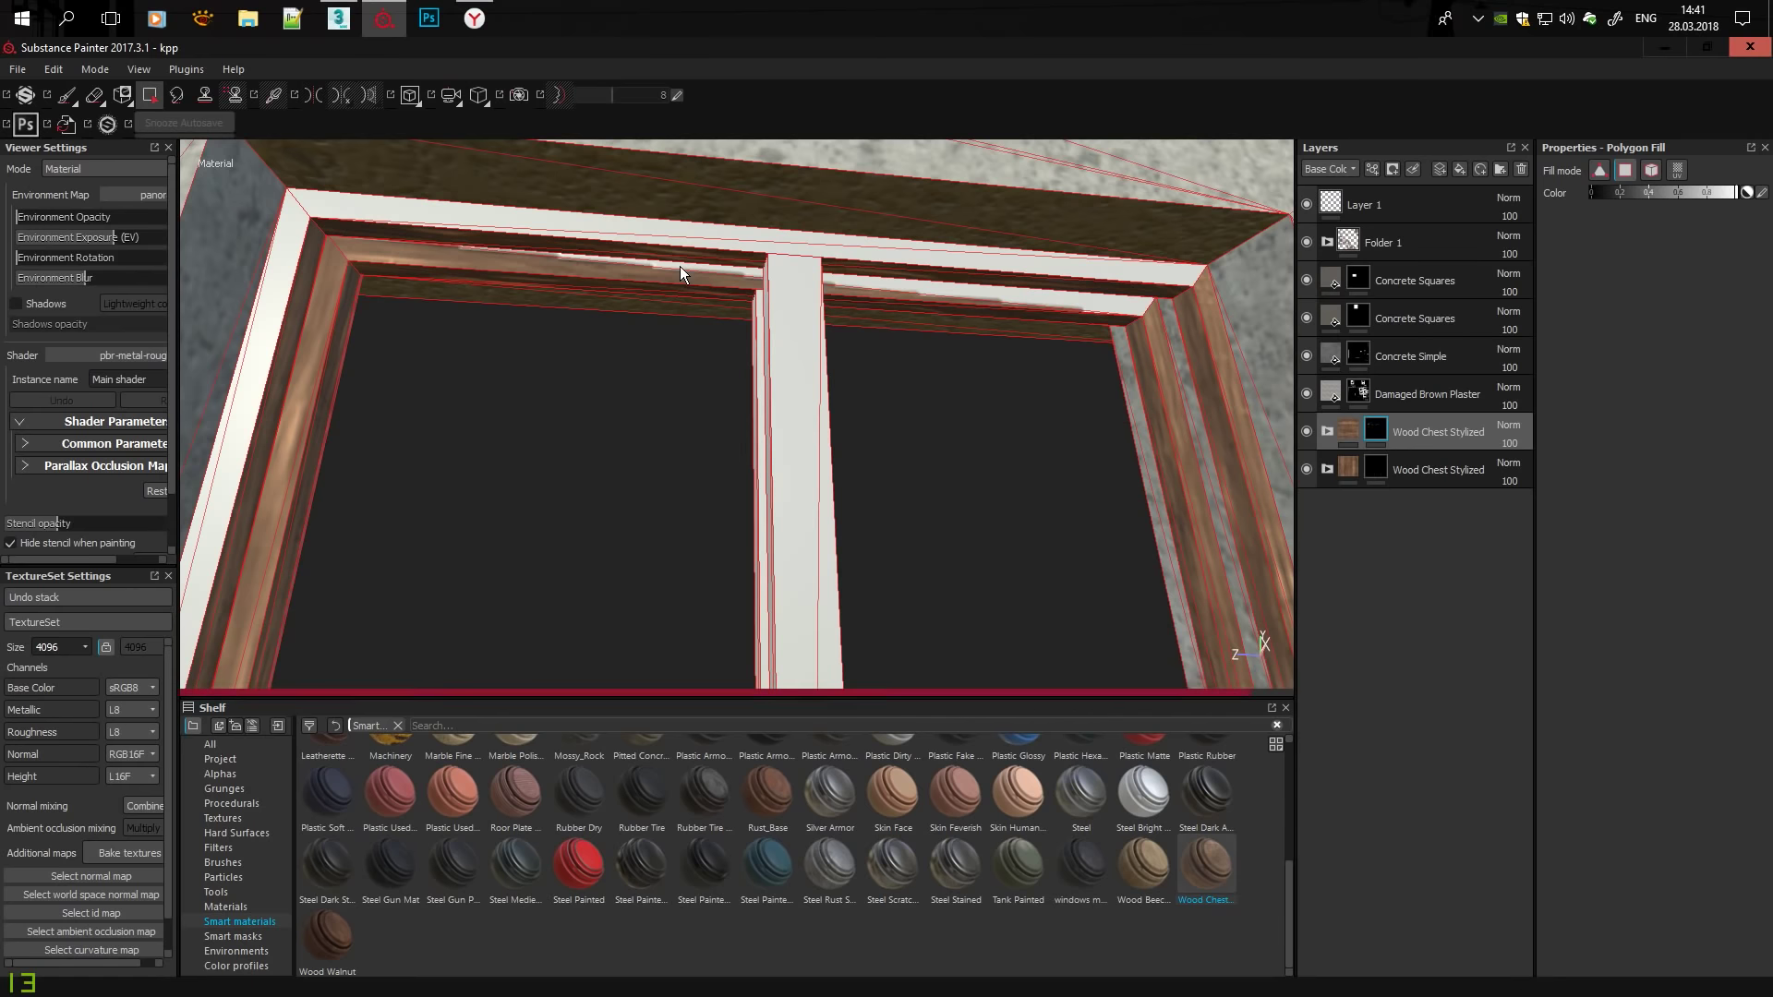
pyautogui.click(792, 362)
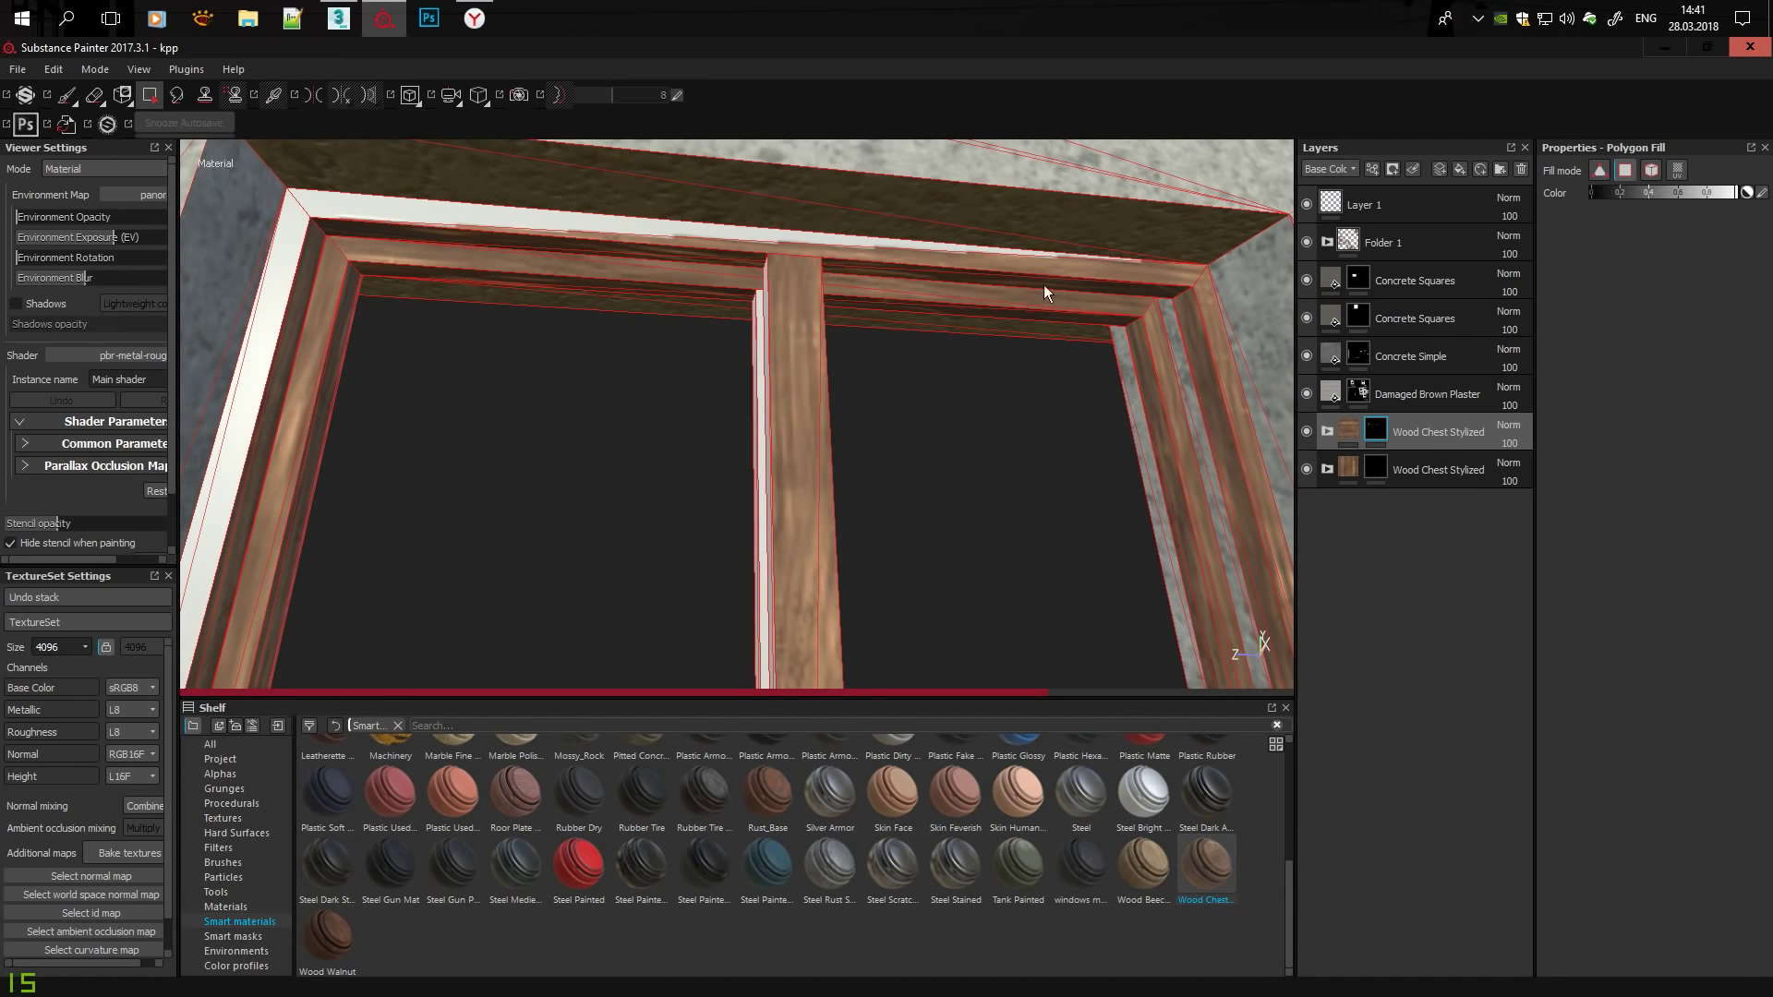
# Fill the remaining white and grey window-frame strips with wood, undoing one misfill.
pyautogui.moveTo(1043, 284)
pyautogui.keyDown('alt'); pyautogui.mouseDown()
pyautogui.moveTo(844, 368)
pyautogui.moveTo(760, 475)
pyautogui.moveTo(794, 479)
pyautogui.mouseUp(); pyautogui.keyUp('alt')
pyautogui.click(794, 479)
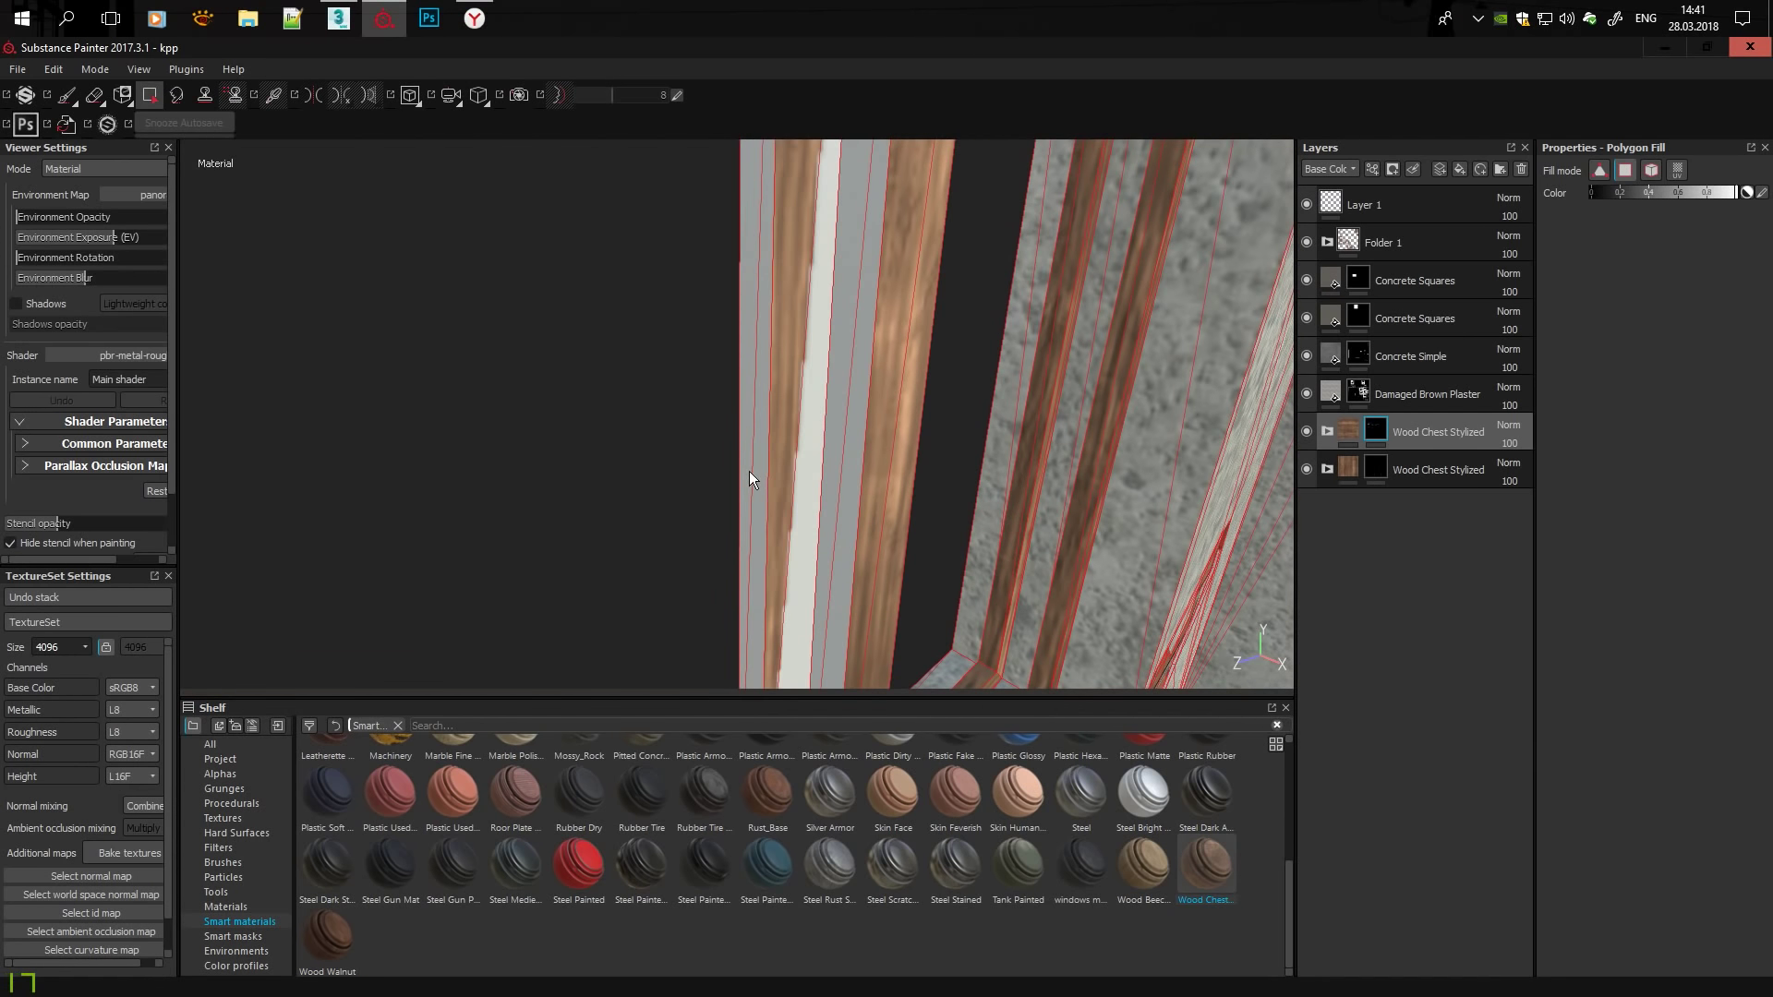
pyautogui.click(755, 473)
pyautogui.hotkey('ctrl', 'z')
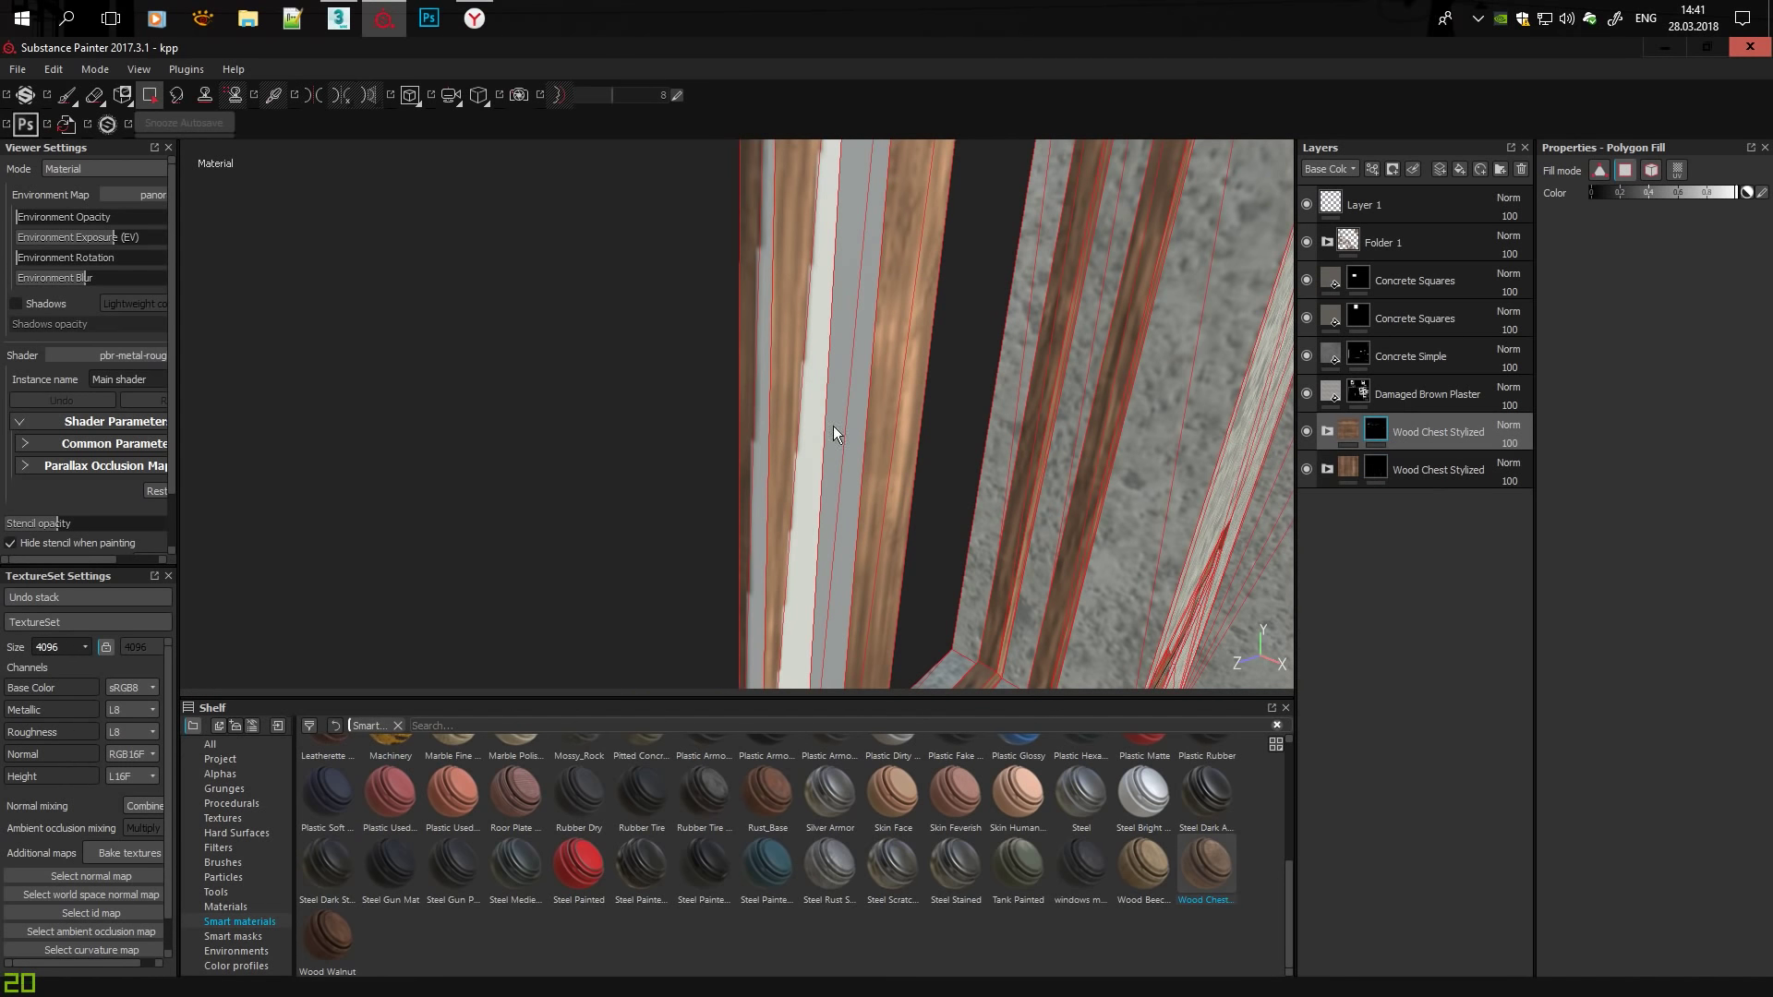
pyautogui.moveTo(833, 445)
pyautogui.keyDown('alt'); pyautogui.mouseDown()
pyautogui.moveTo(890, 478)
pyautogui.moveTo(866, 469)
pyautogui.mouseUp(); pyautogui.keyUp('alt')
pyautogui.click(866, 461)
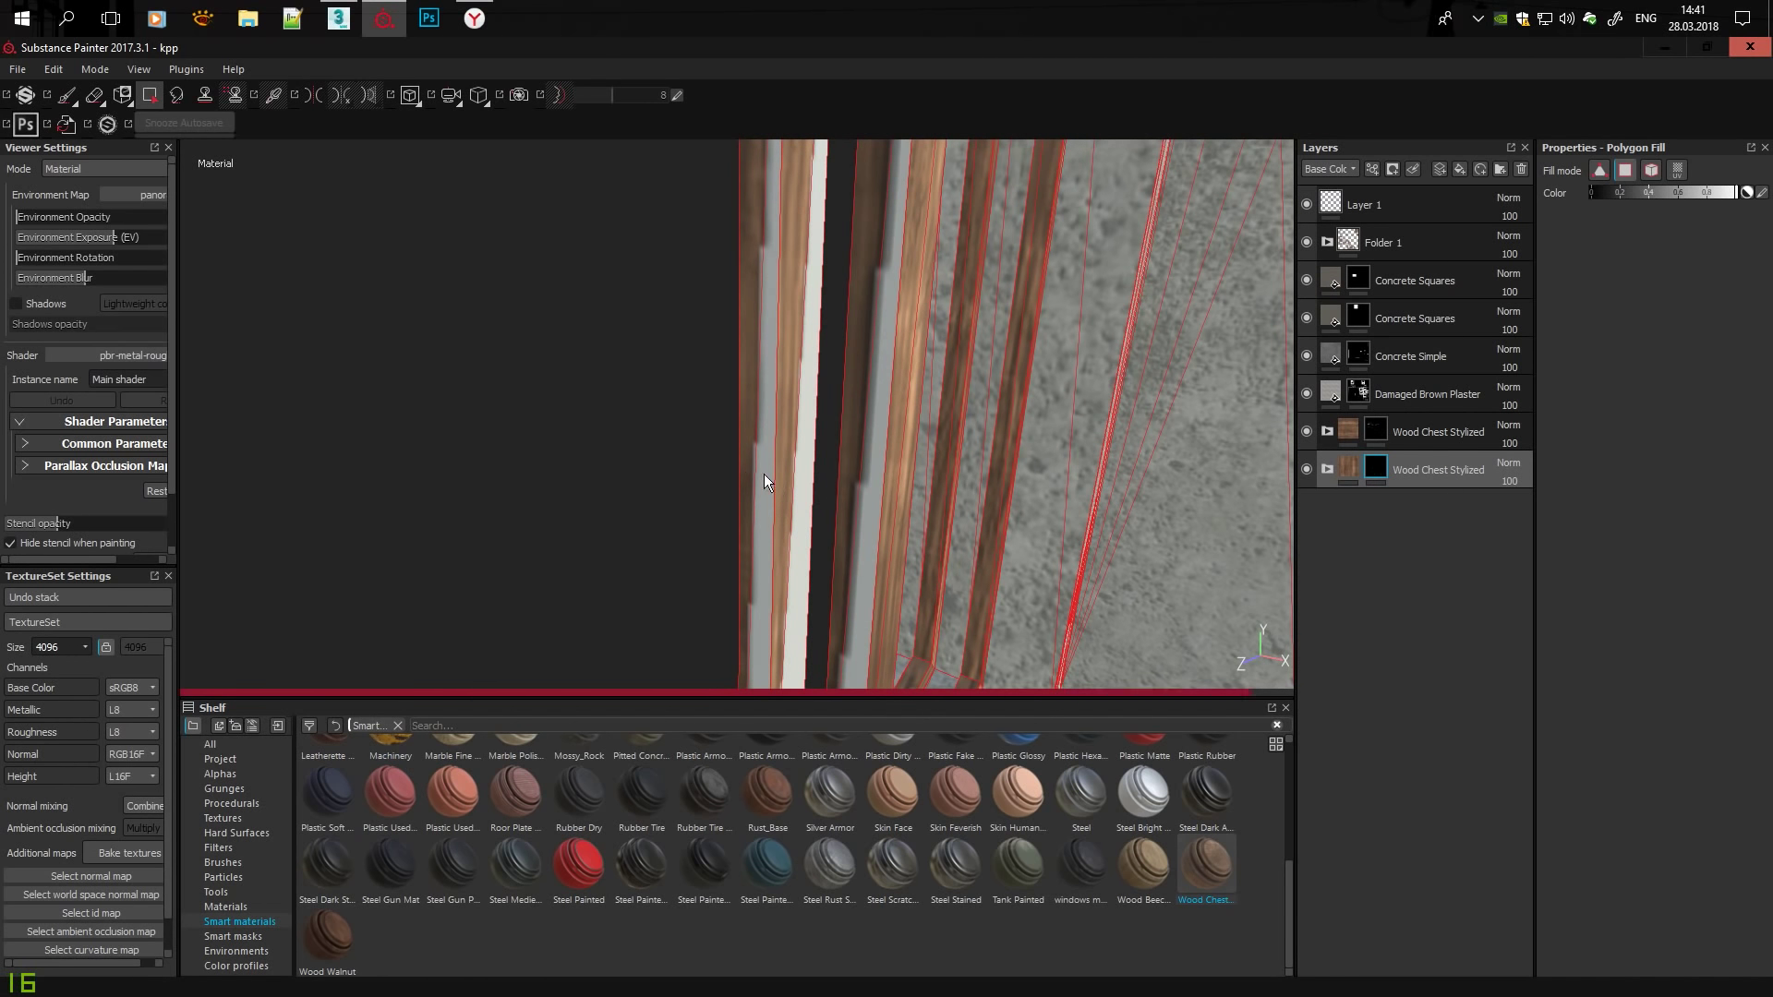
pyautogui.click(762, 495)
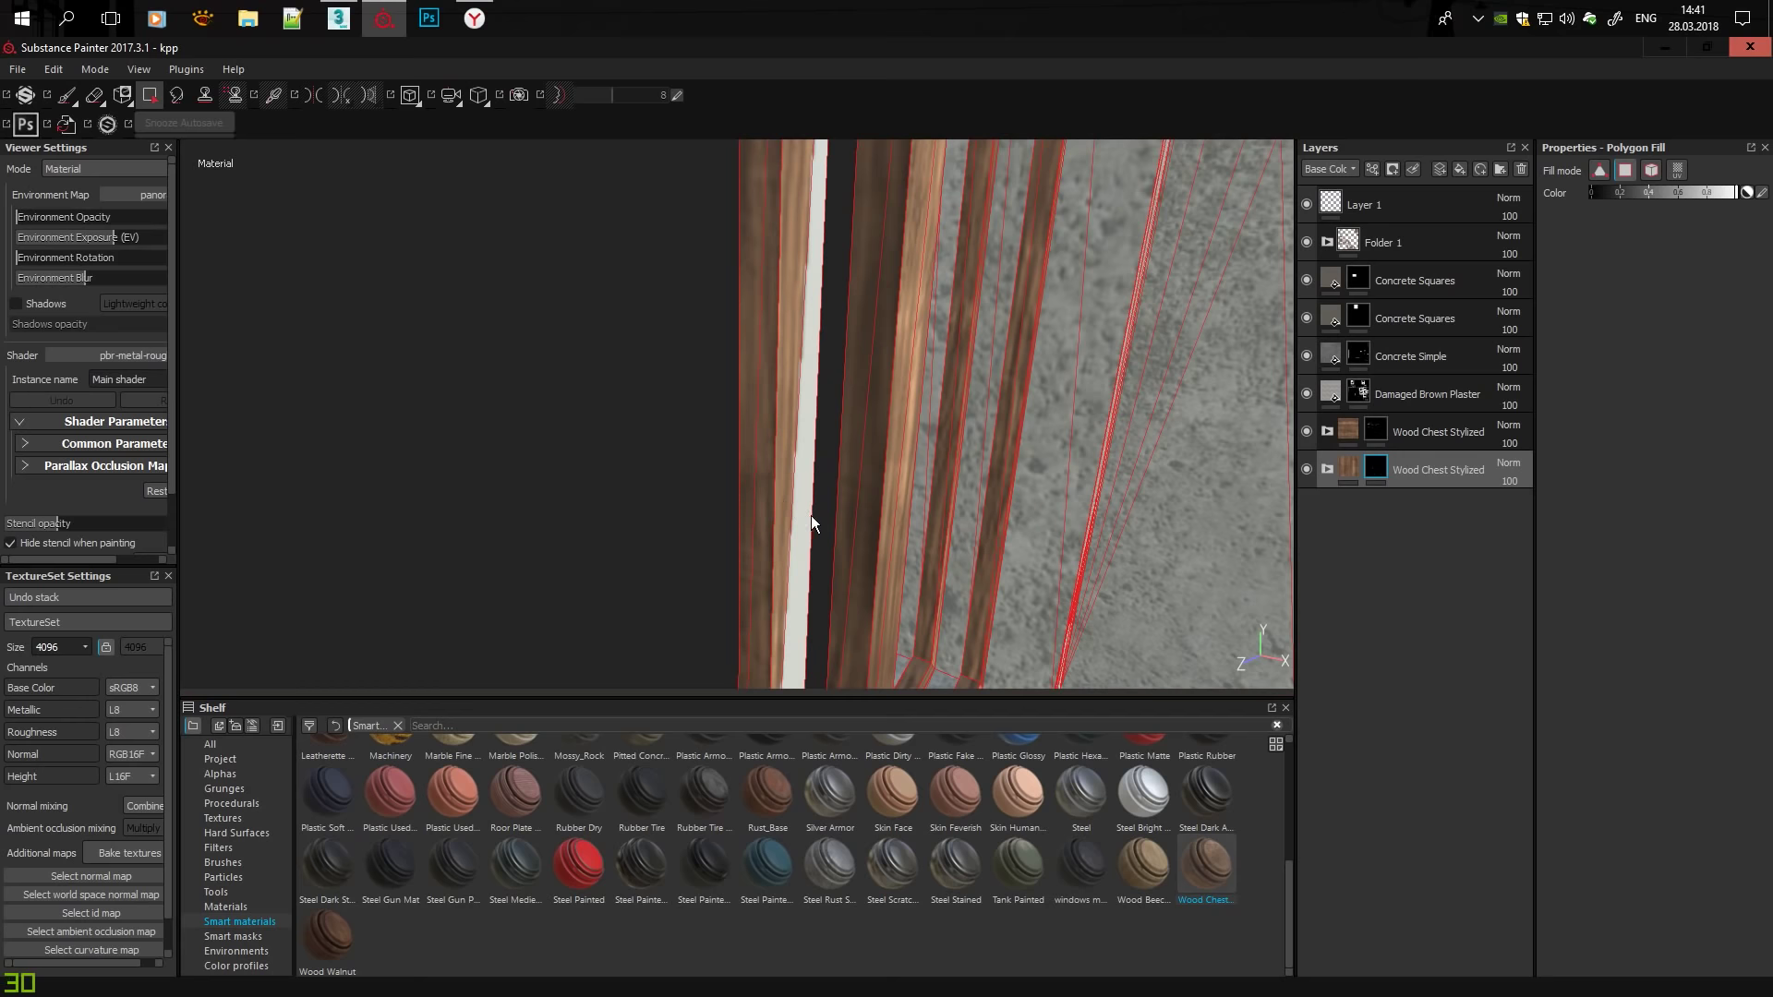
pyautogui.moveTo(806, 456)
pyautogui.keyDown('alt'); pyautogui.mouseDown()
pyautogui.moveTo(612, 496)
pyautogui.moveTo(685, 237)
pyautogui.moveTo(788, 439)
pyautogui.moveTo(653, 225)
pyautogui.mouseUp(); pyautogui.keyUp('alt')
# Switch between the upper and lower Wood Chest Stylized masks while orbiting around the walls.
pyautogui.click(613, 502)
pyautogui.keyDown('alt'); pyautogui.moveTo(653, 225); pyautogui.dragTo(723, 542, button='middle'); pyautogui.keyUp('alt')
pyautogui.moveTo(723, 542)
pyautogui.keyDown('alt'); pyautogui.mouseDown()
pyautogui.moveTo(841, 369)
pyautogui.moveTo(646, 309)
pyautogui.moveTo(707, 208)
pyautogui.moveTo(709, 636)
pyautogui.moveTo(691, 412)
pyautogui.moveTo(1252, 478)
pyautogui.moveTo(886, 218)
pyautogui.moveTo(705, 388)
pyautogui.moveTo(1367, 341)
pyautogui.moveTo(600, 591)
pyautogui.moveTo(599, 467)
pyautogui.moveTo(1258, 634)
pyautogui.moveTo(1034, 499)
pyautogui.moveTo(717, 416)
pyautogui.moveTo(579, 340)
pyautogui.moveTo(504, 191)
pyautogui.moveTo(1059, 236)
pyautogui.moveTo(927, 425)
pyautogui.moveTo(962, 503)
pyautogui.moveTo(1041, 478)
pyautogui.mouseUp(); pyautogui.keyUp('alt')
pyautogui.scroll(5, 691, 412)
pyautogui.scroll(-5, 1016, 480)
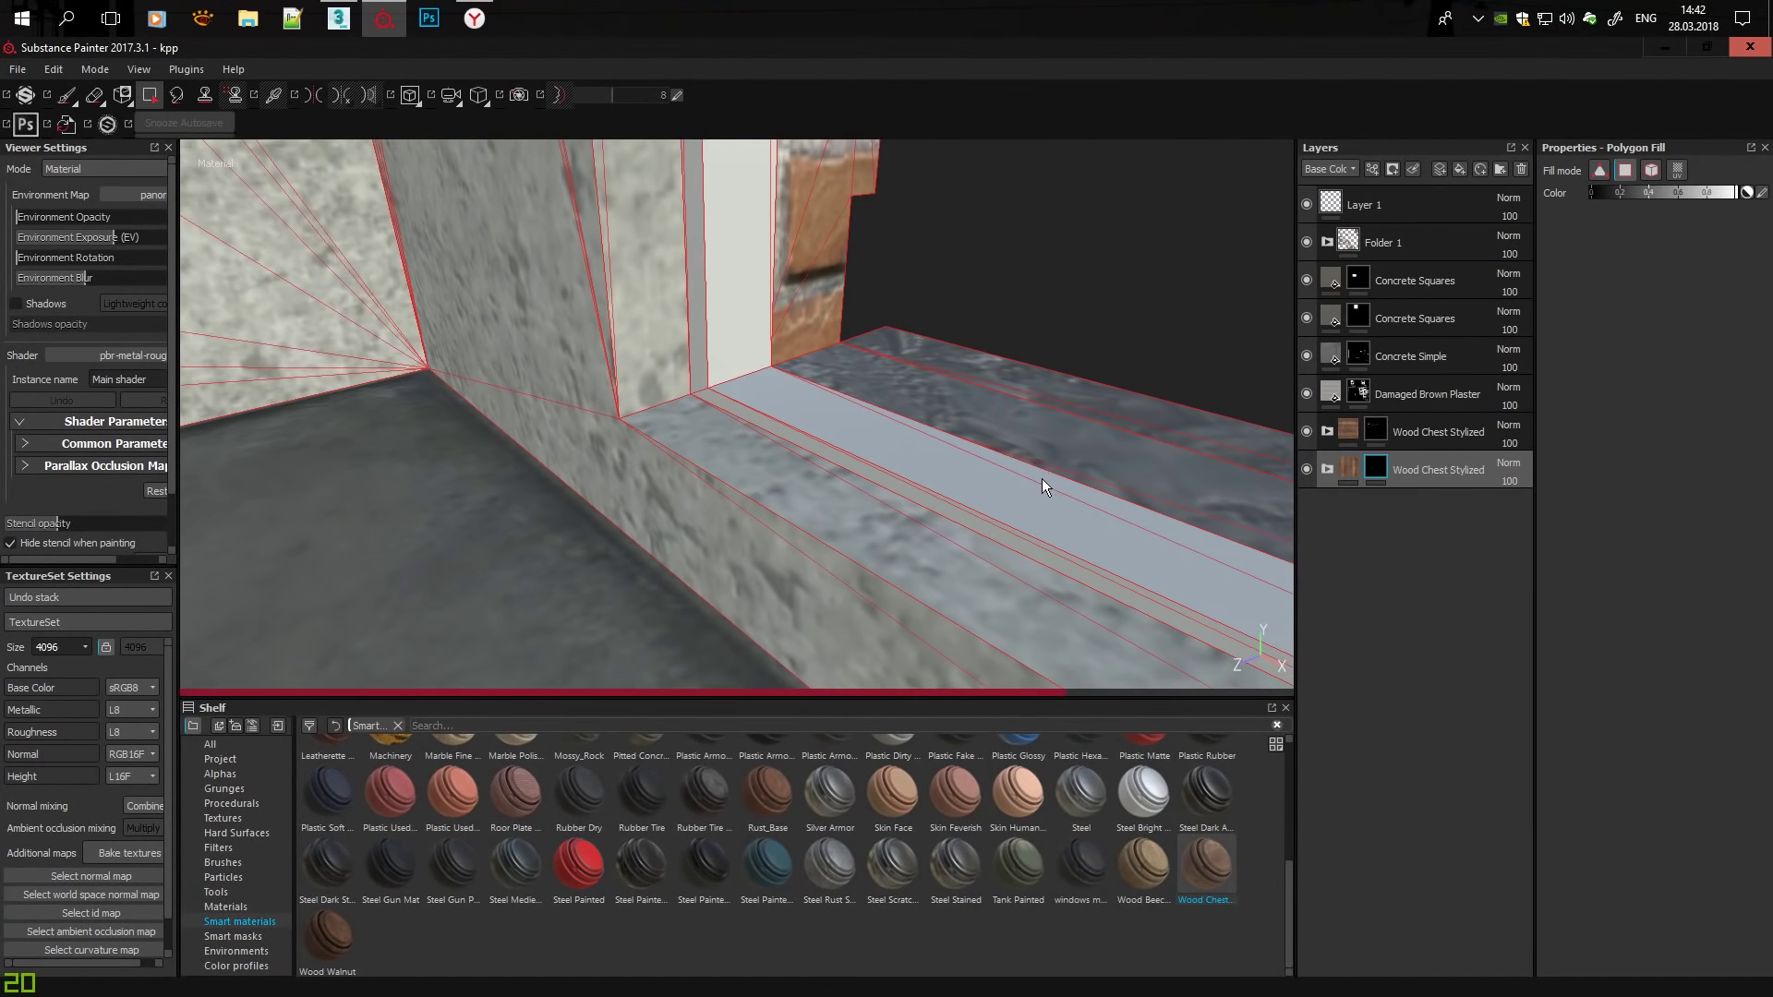
pyautogui.click(1376, 431)
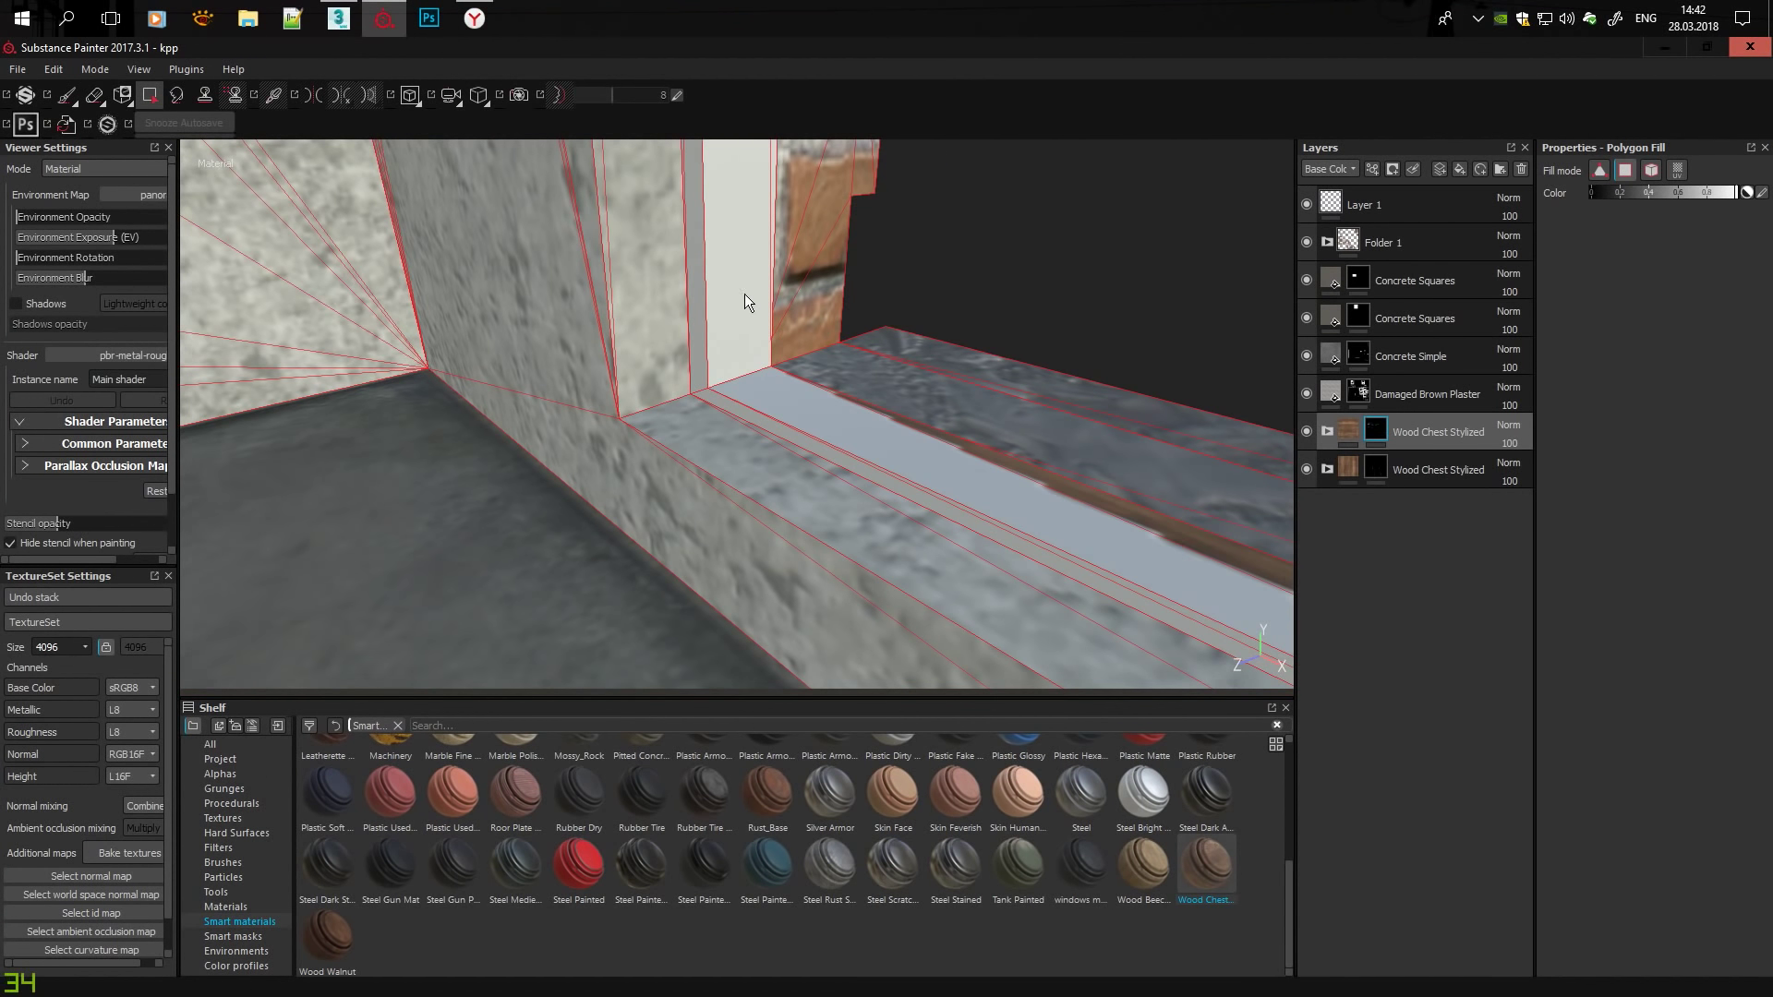
pyautogui.click(1376, 469)
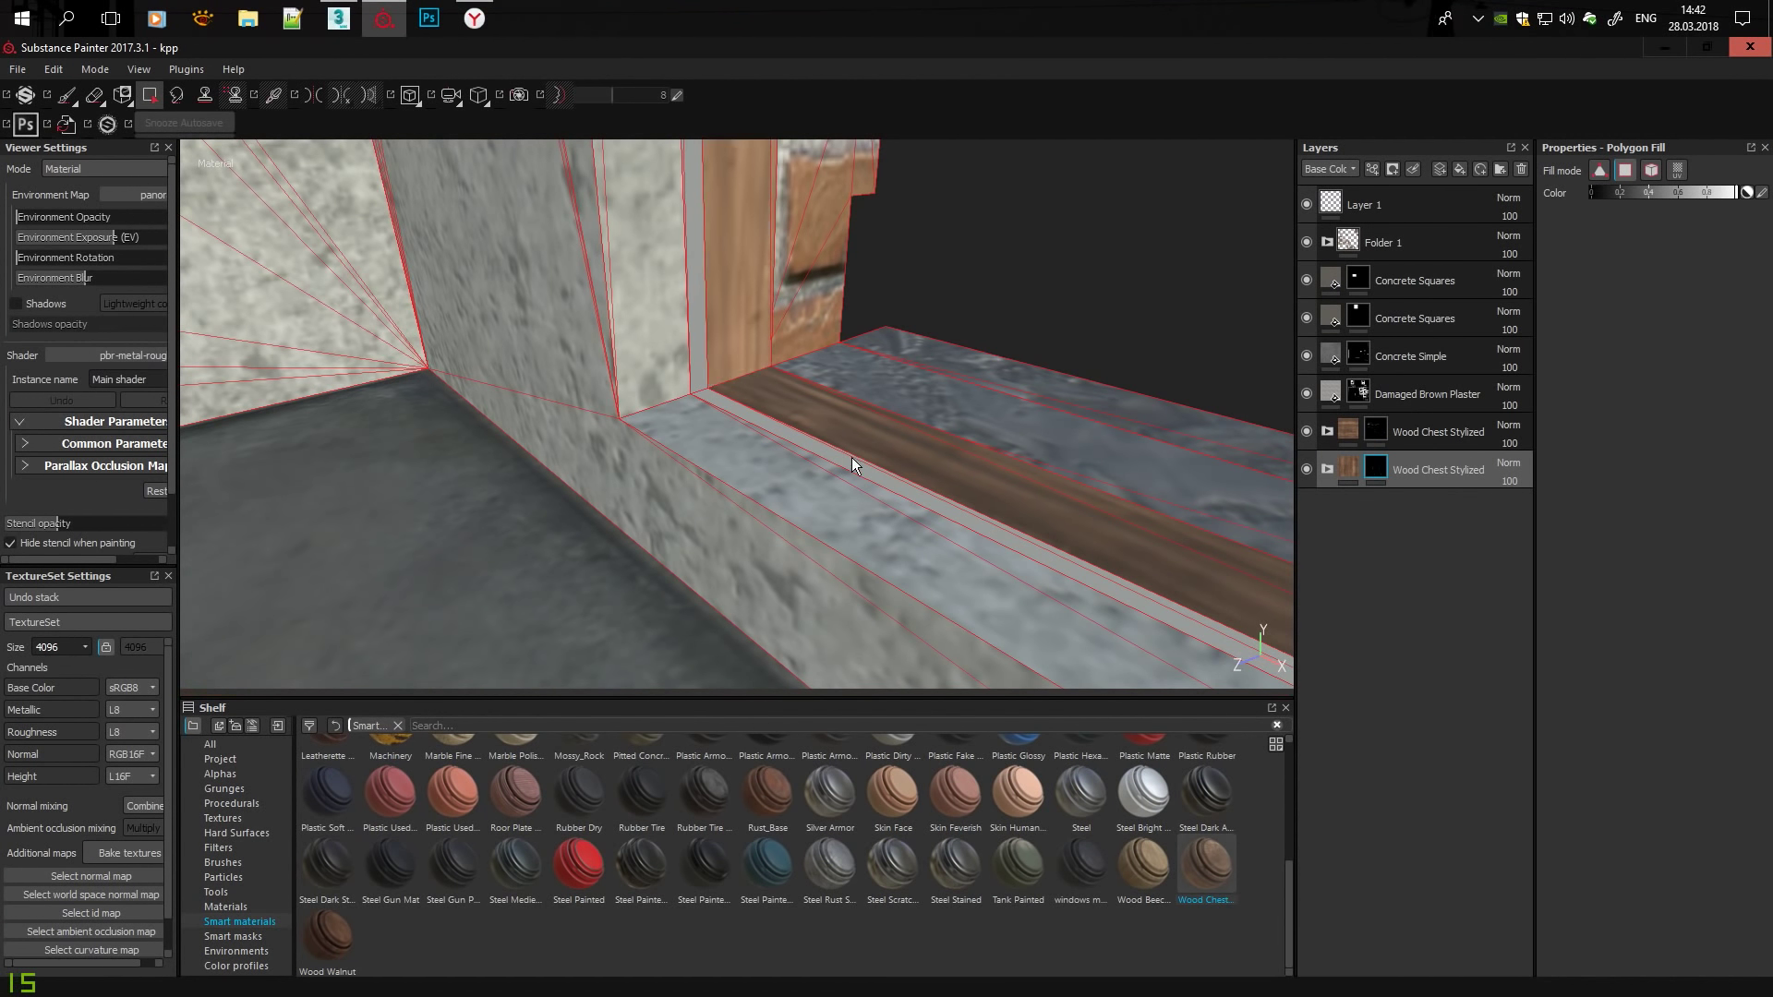
pyautogui.moveTo(1080, 567)
pyautogui.keyDown('alt'); pyautogui.mouseDown()
pyautogui.moveTo(1228, 518)
pyautogui.moveTo(1293, 462)
pyautogui.mouseUp(); pyautogui.keyUp('alt')
pyautogui.click(1376, 431)
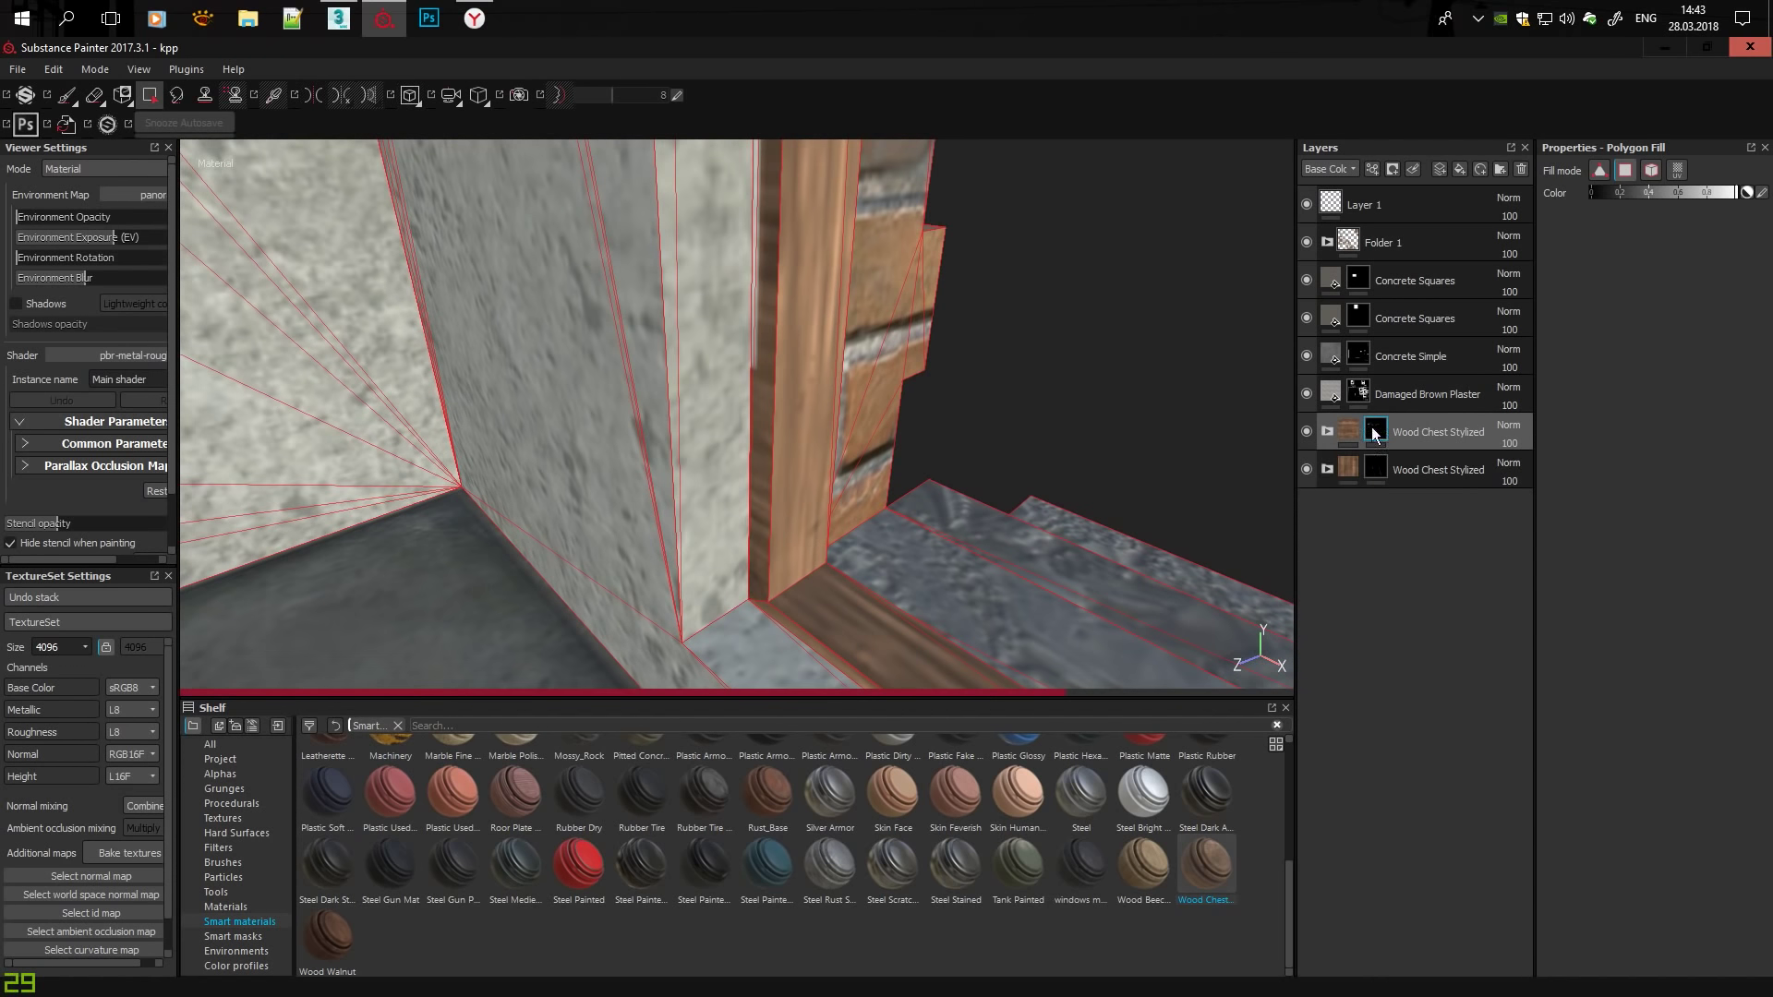
pyautogui.keyDown('alt'); pyautogui.moveTo(763, 316); pyautogui.dragTo(1178, 301); pyautogui.keyUp('alt')
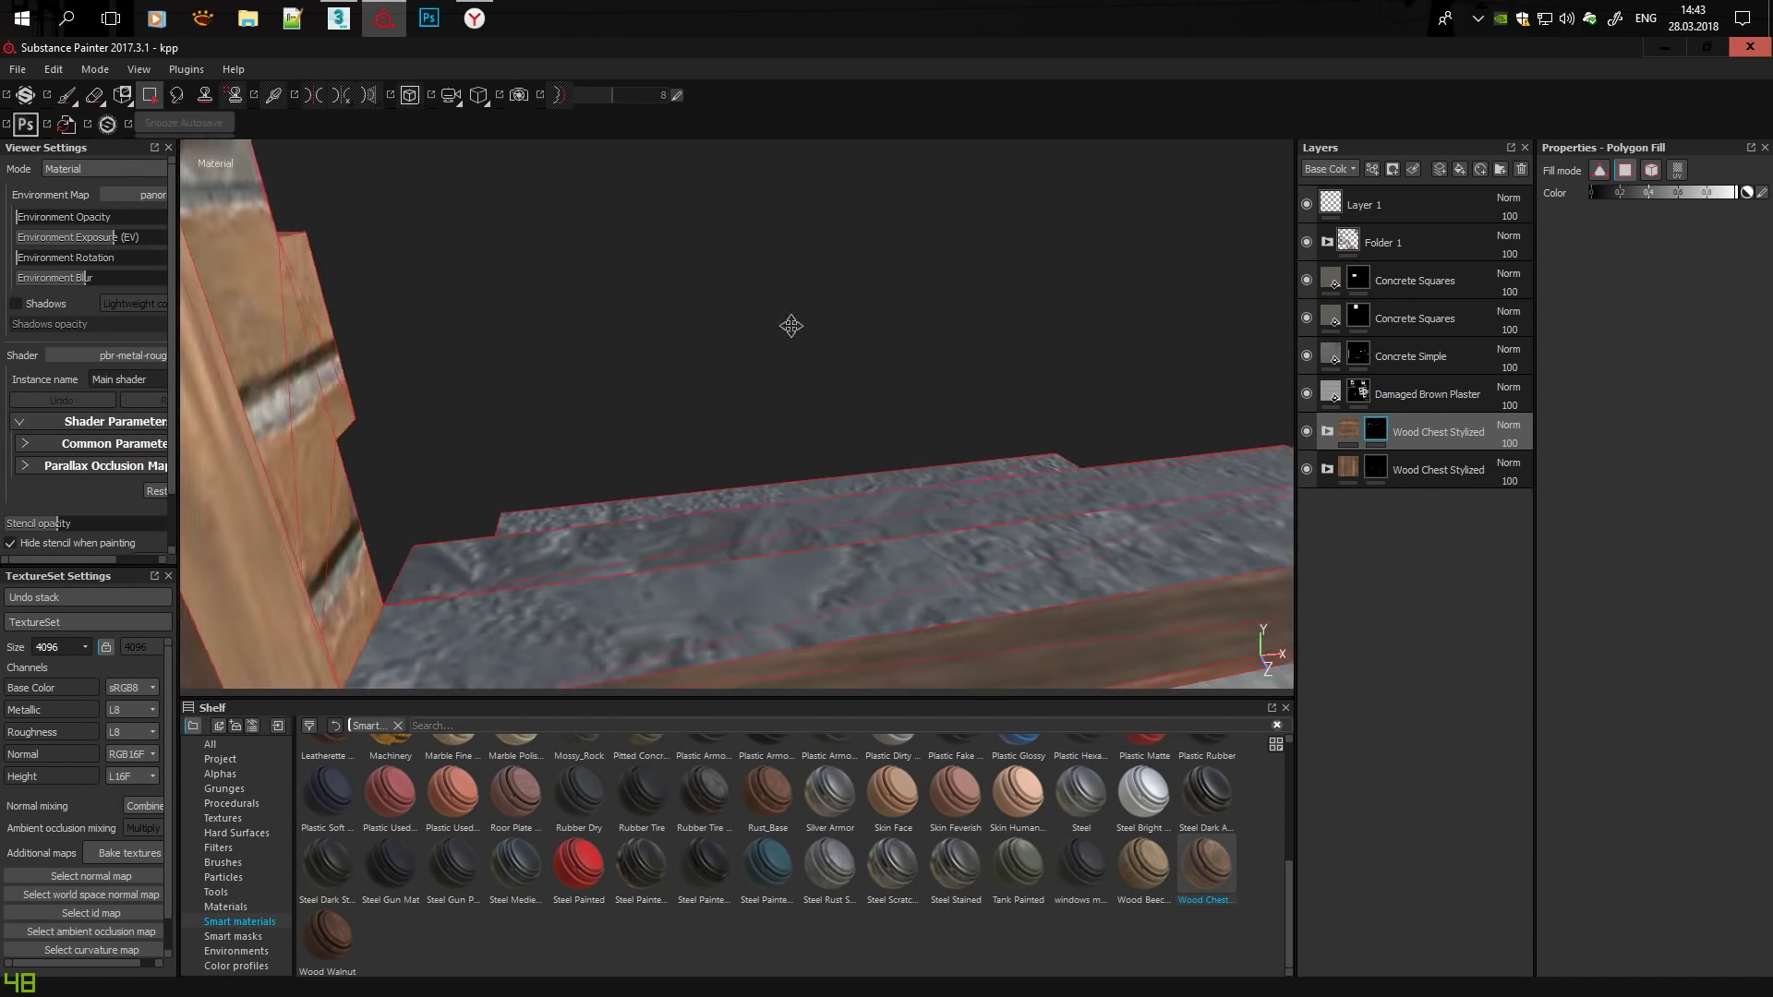
pyautogui.click(1367, 466)
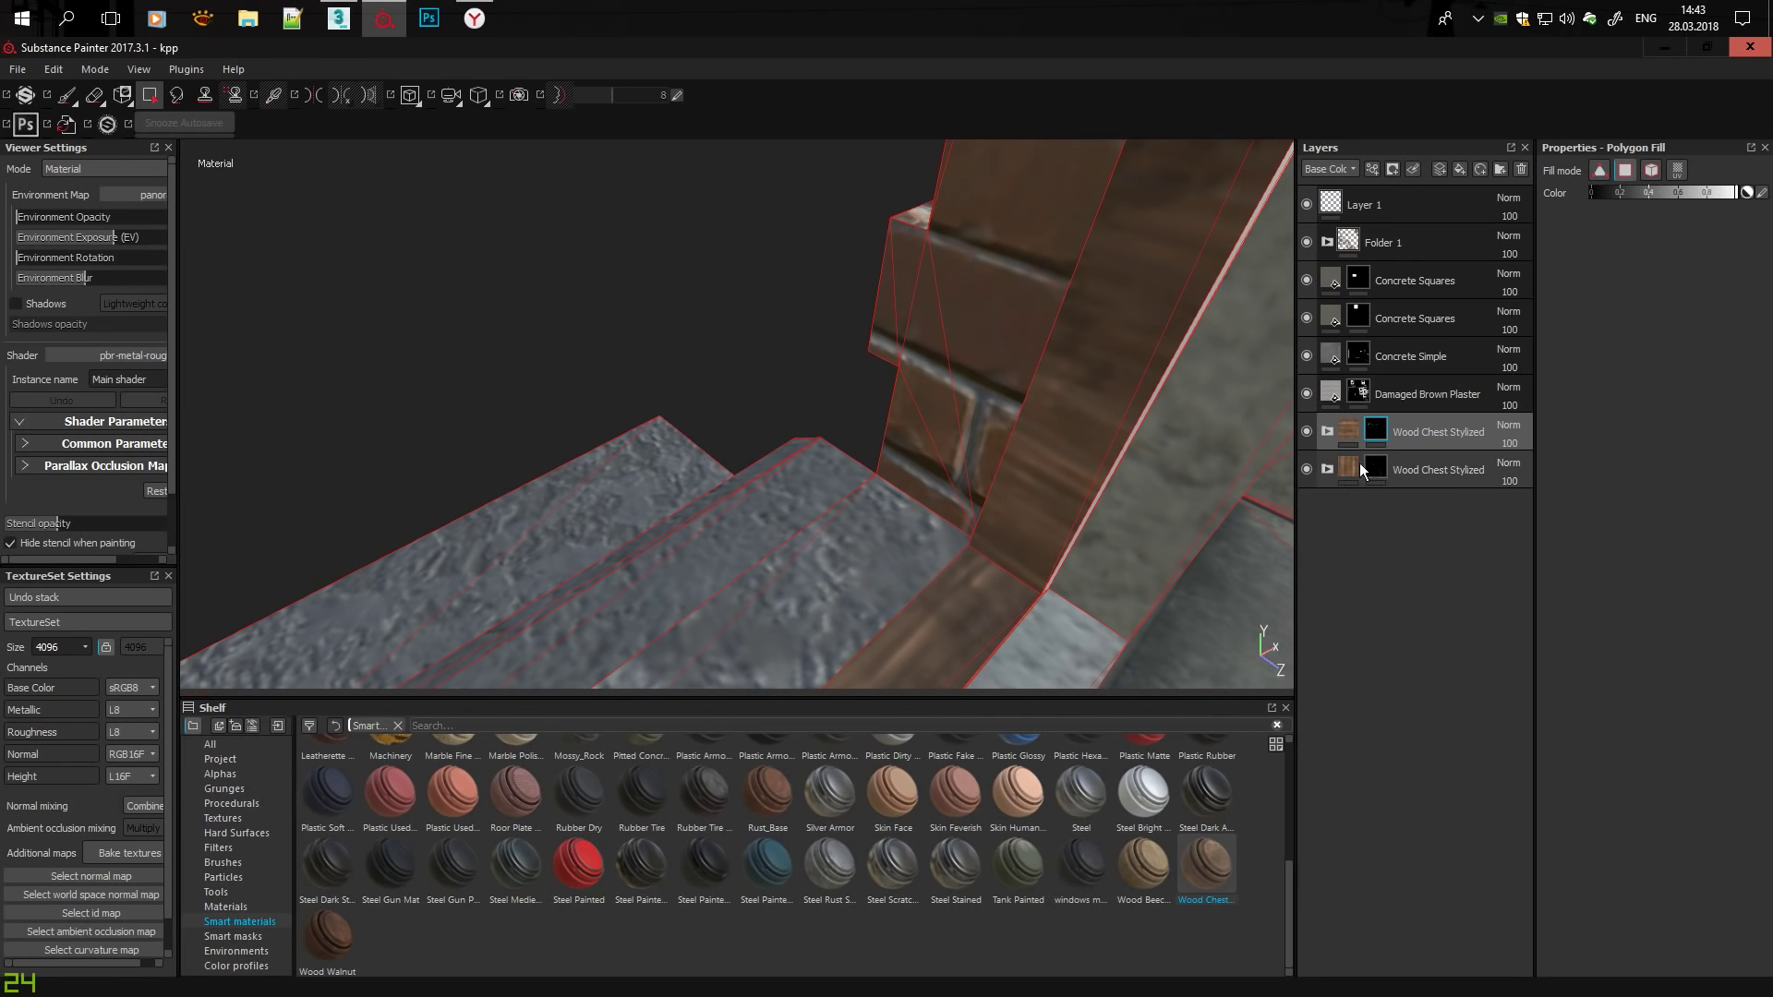
# Fill the light window-frame strip with wood and compare the result using undo and redo.
pyautogui.keyDown('alt'); pyautogui.moveTo(1111, 372); pyautogui.dragTo(1000, 351); pyautogui.keyUp('alt')
pyautogui.click(1160, 202)
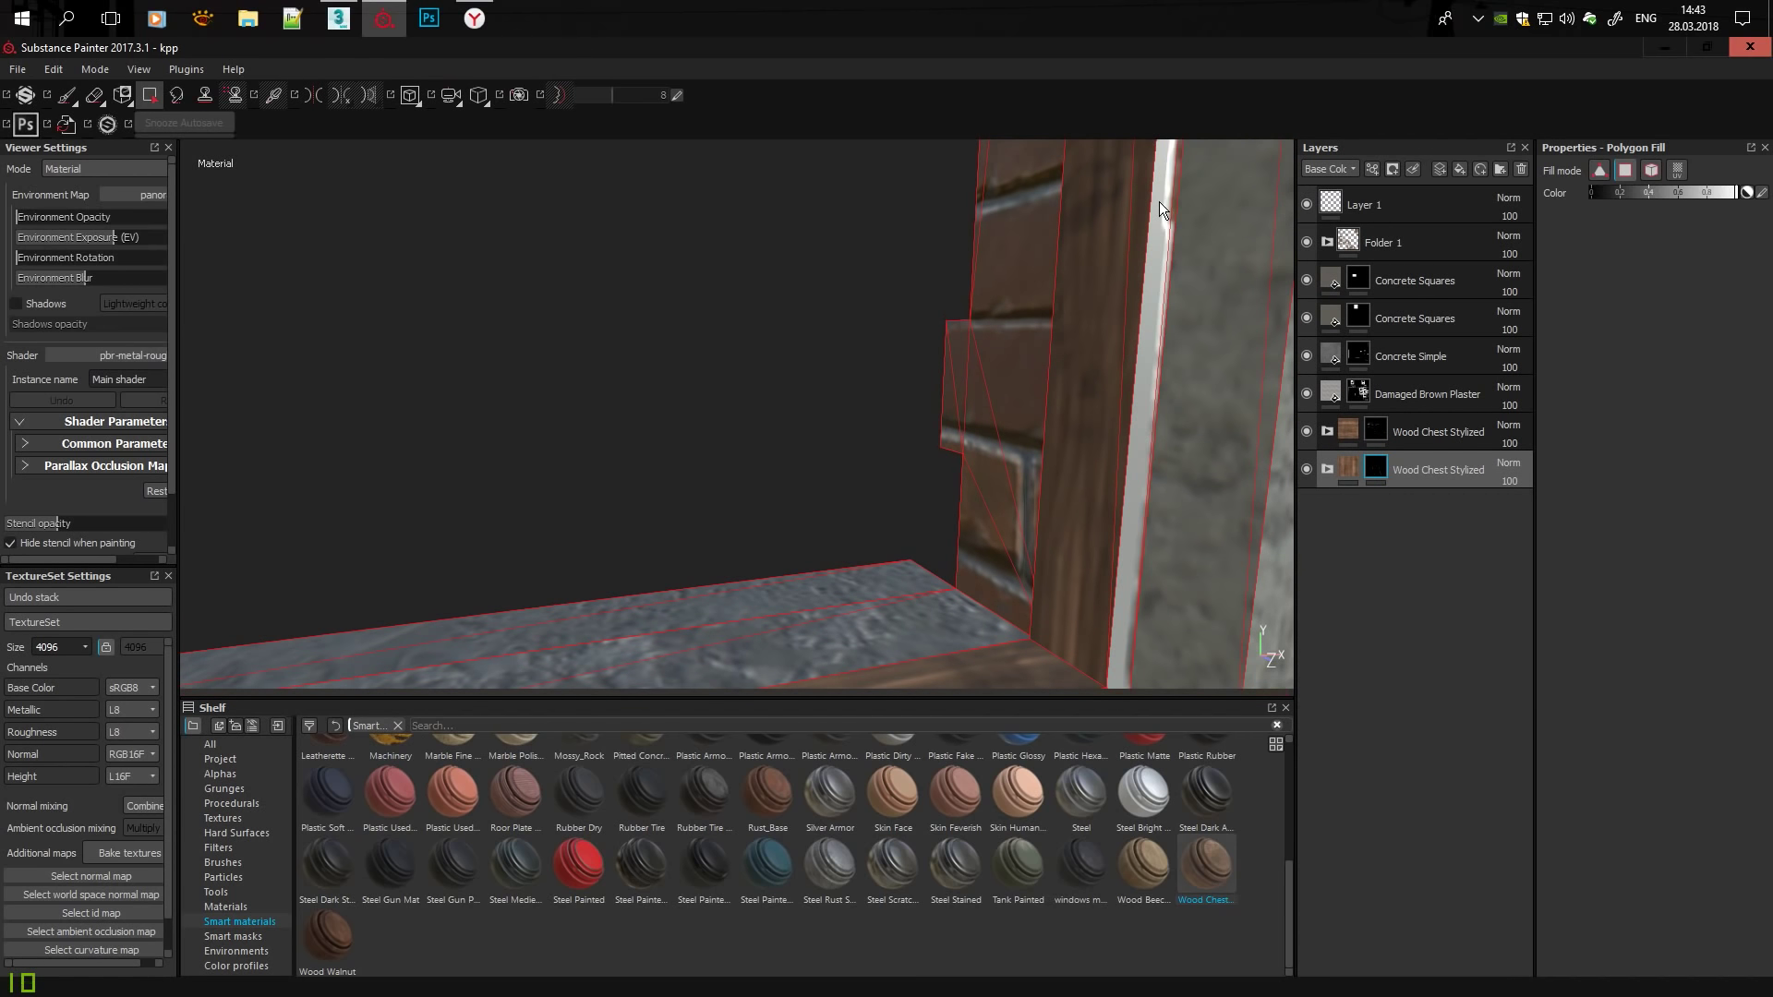
pyautogui.click(1376, 431)
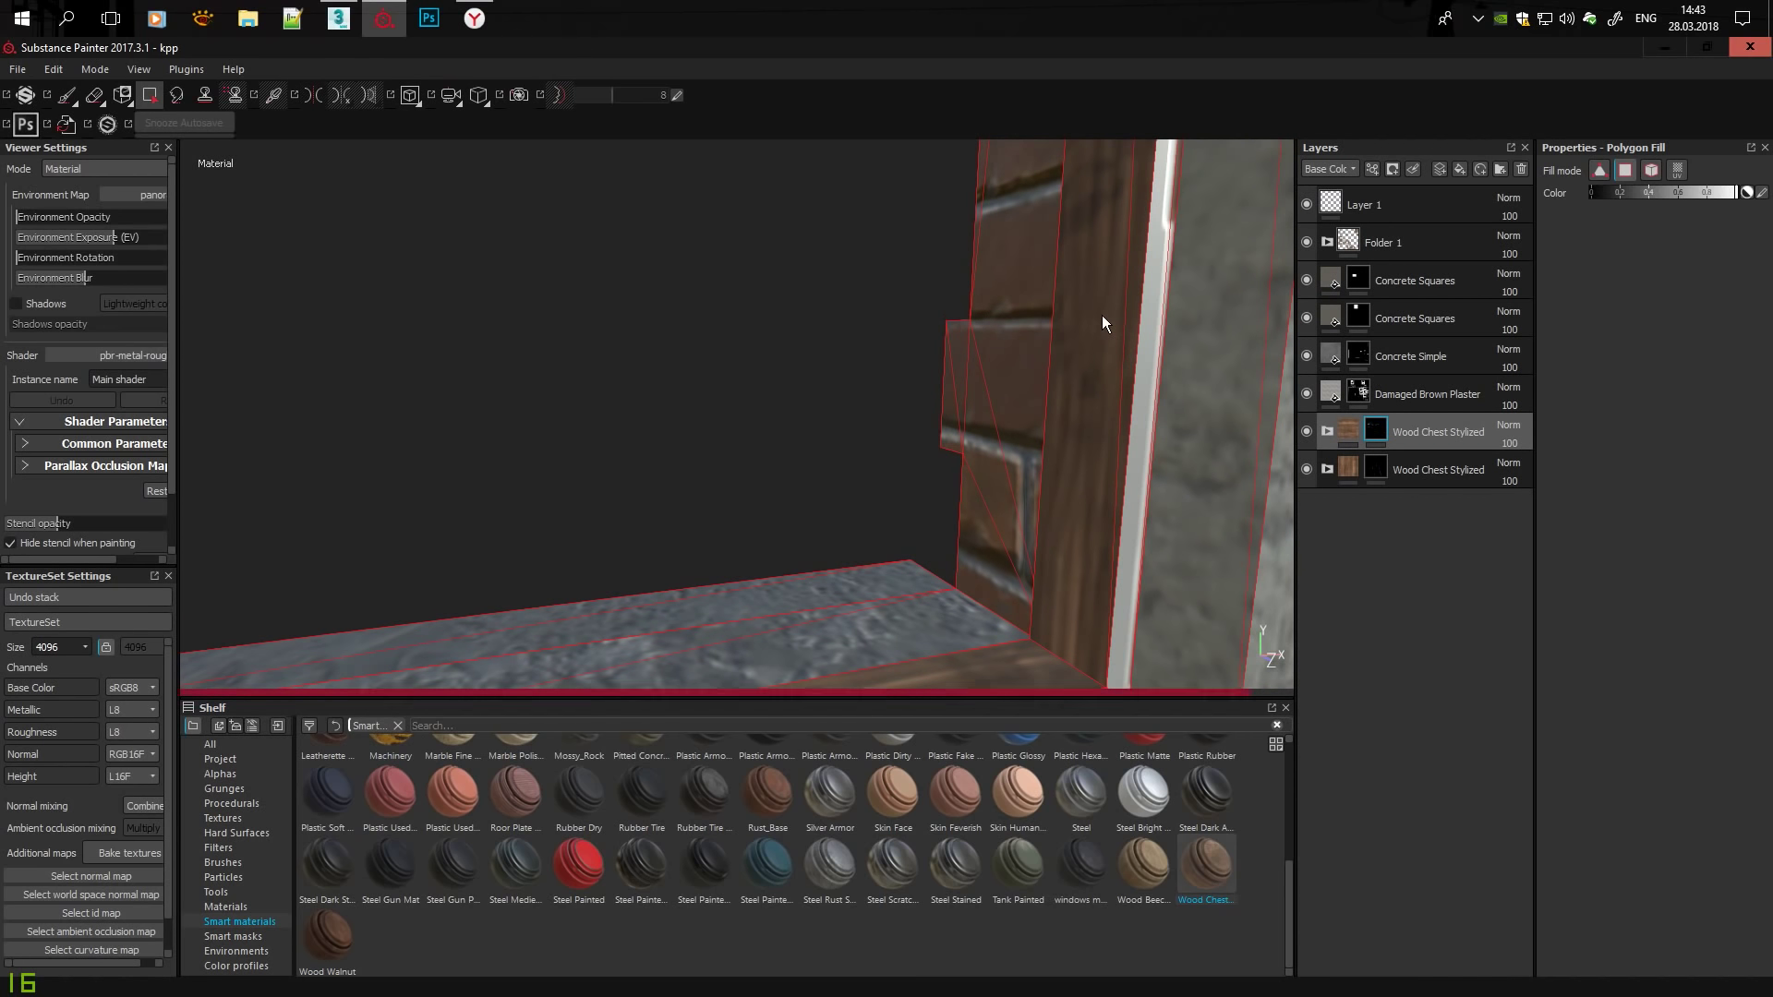
pyautogui.keyDown('alt'); pyautogui.moveTo(1101, 314); pyautogui.dragTo(1252, 331); pyautogui.keyUp('alt')
pyautogui.keyDown('alt'); pyautogui.moveTo(1117, 269); pyautogui.dragTo(883, 385); pyautogui.keyUp('alt')
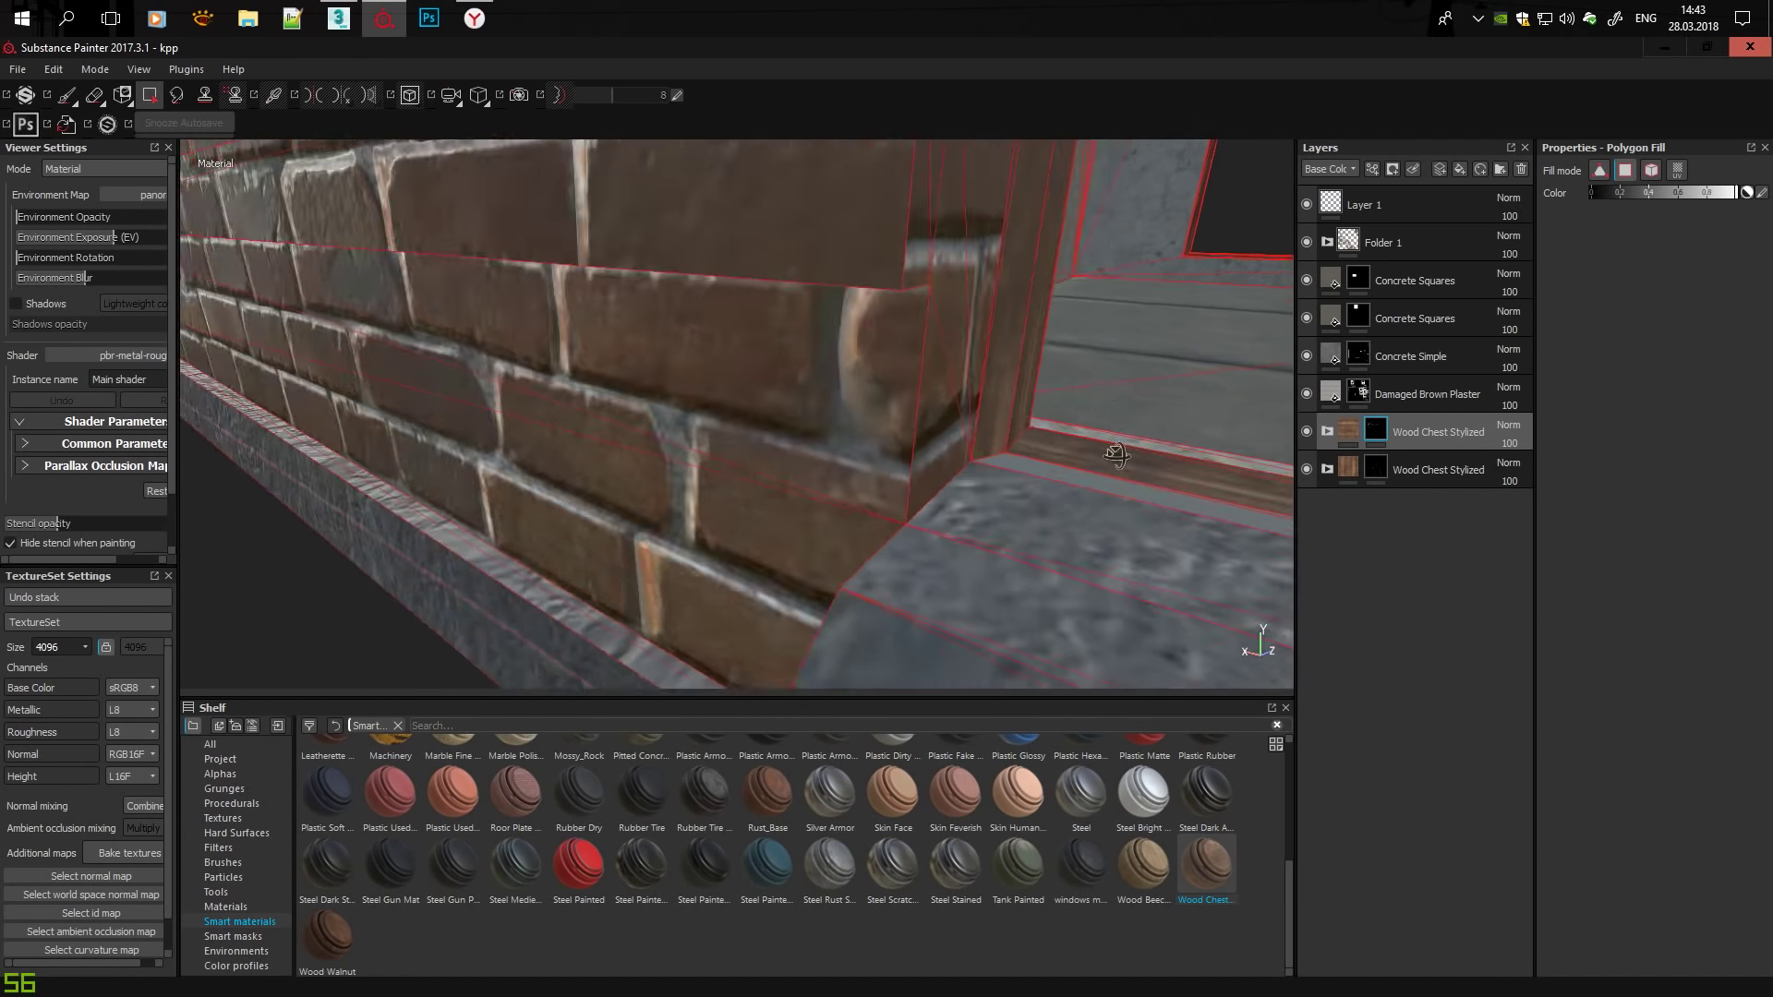
pyautogui.hotkey('ctrl', 'z')
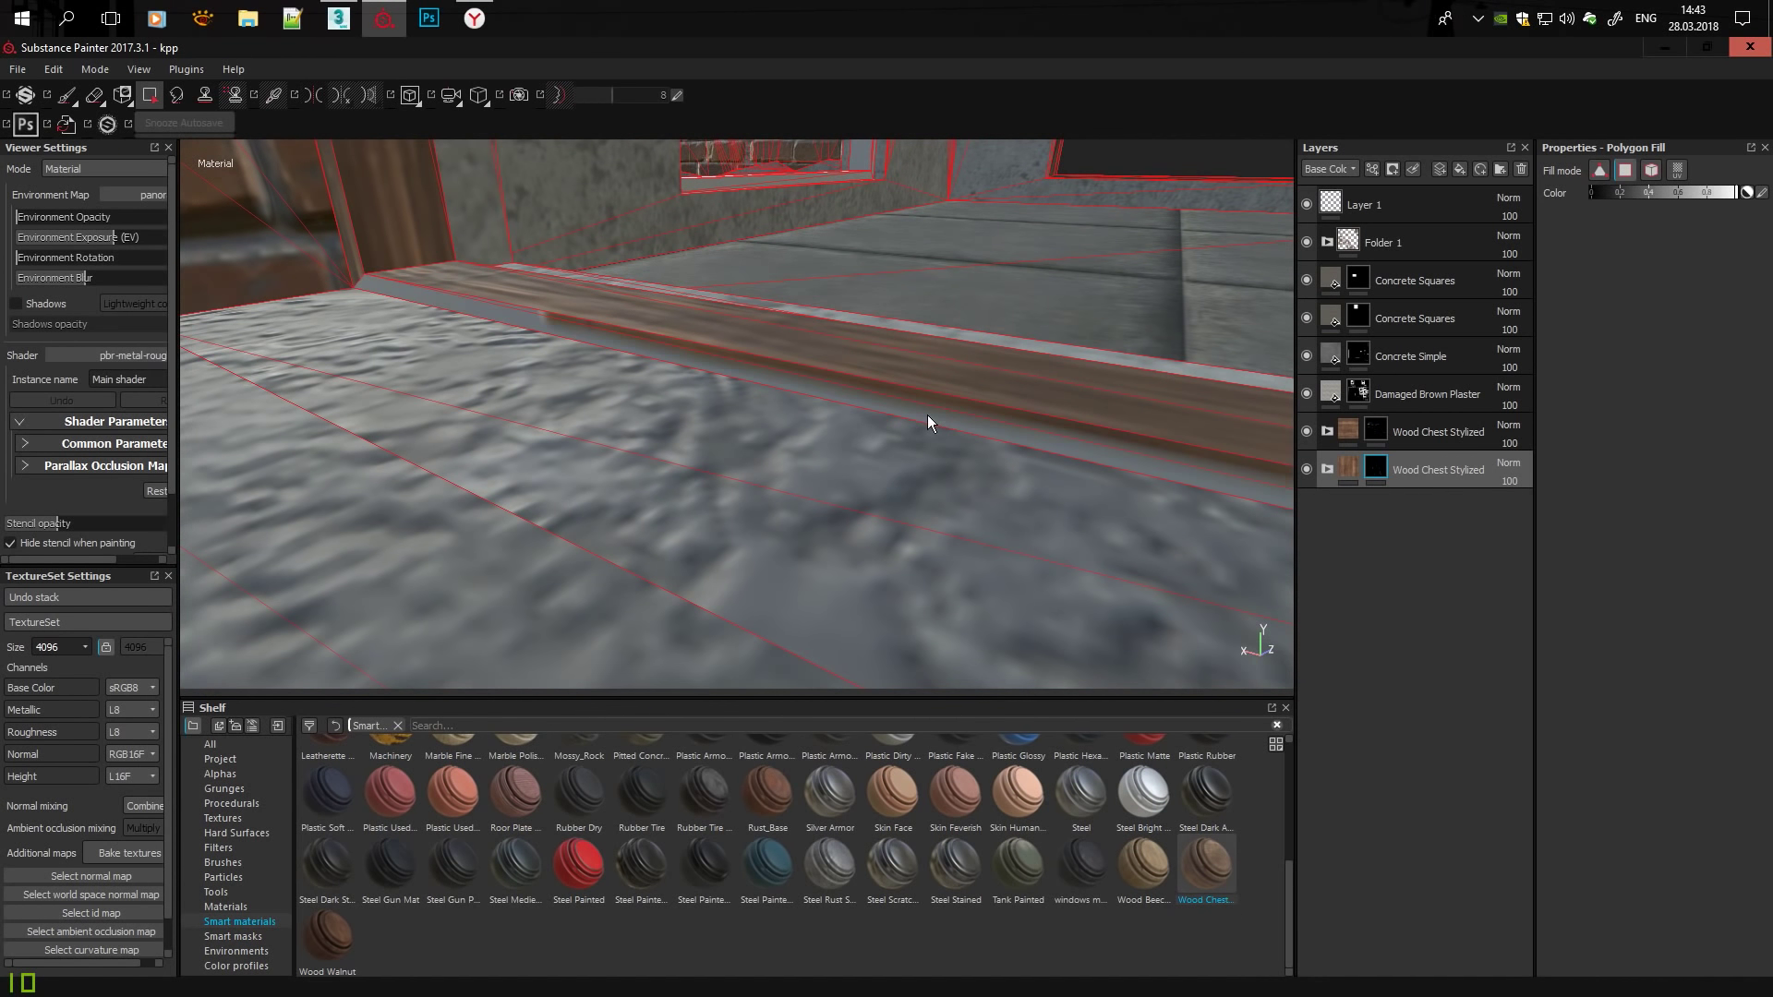
pyautogui.moveTo(927, 413)
pyautogui.keyDown('alt'); pyautogui.mouseDown()
pyautogui.moveTo(996, 384)
pyautogui.moveTo(978, 449)
pyautogui.moveTo(937, 401)
pyautogui.moveTo(970, 378)
pyautogui.moveTo(918, 468)
pyautogui.moveTo(808, 407)
pyautogui.moveTo(857, 451)
pyautogui.moveTo(1186, 467)
pyautogui.moveTo(806, 417)
pyautogui.moveTo(833, 250)
pyautogui.moveTo(680, 265)
pyautogui.moveTo(644, 440)
pyautogui.moveTo(746, 374)
pyautogui.mouseUp(); pyautogui.keyUp('alt')
pyautogui.hotkey('ctrl', 'y')
pyautogui.click(1409, 471)
# Fill the beam's underside with dark wood and alternate between the two wood layer masks.
pyautogui.click(752, 399)
pyautogui.click(1409, 431)
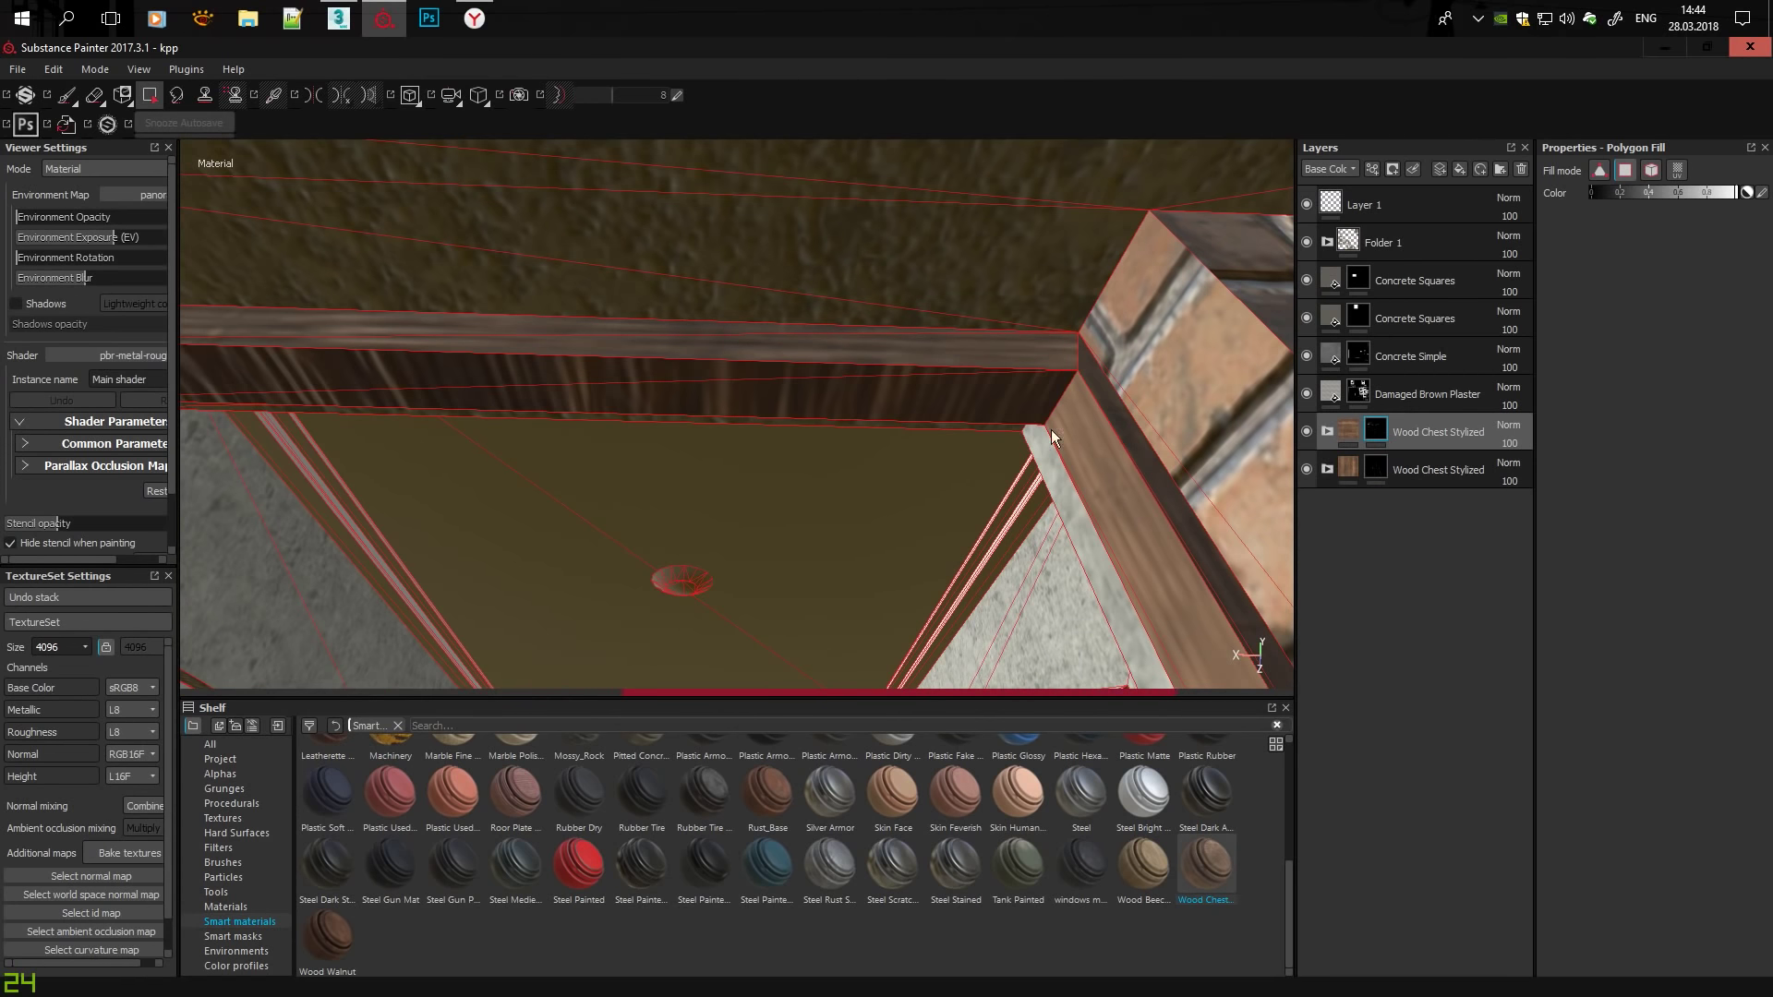
pyautogui.moveTo(572, 388)
pyautogui.keyDown('alt'); pyautogui.mouseDown()
pyautogui.moveTo(1234, 376)
pyautogui.moveTo(1022, 352)
pyautogui.mouseUp(); pyautogui.keyUp('alt')
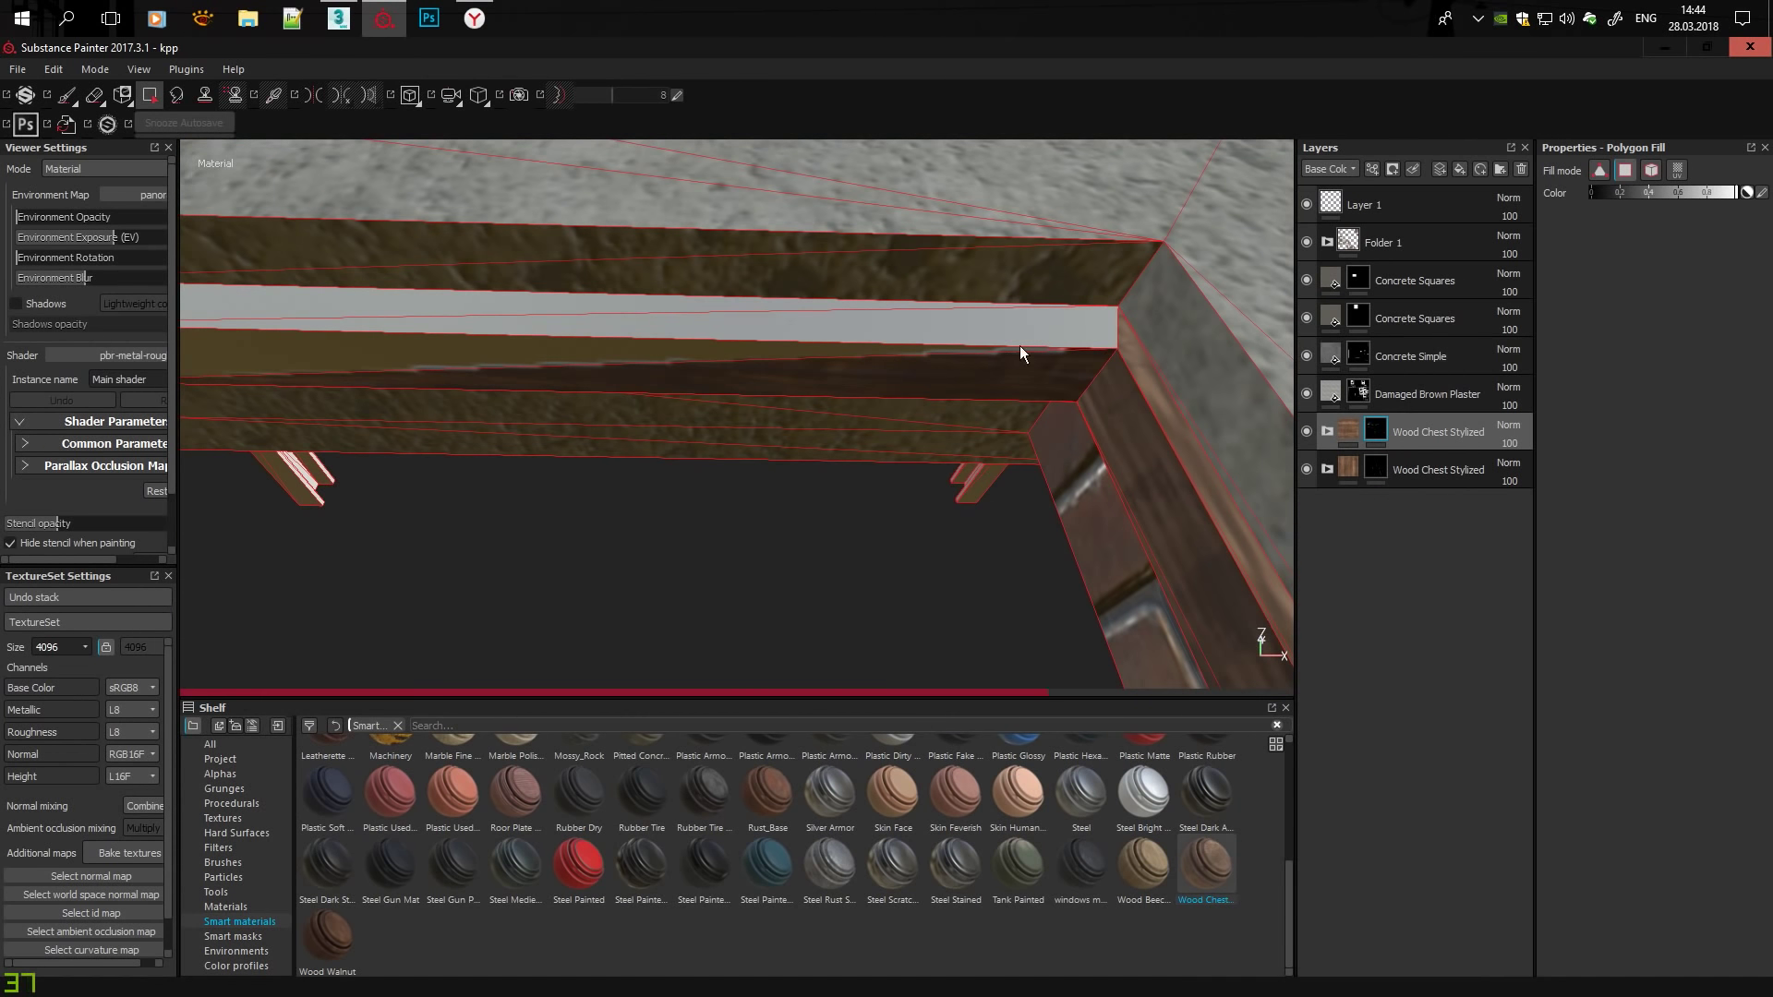
pyautogui.click(1386, 471)
pyautogui.moveTo(547, 324)
pyautogui.keyDown('alt'); pyautogui.mouseDown()
pyautogui.moveTo(802, 506)
pyautogui.moveTo(1011, 235)
pyautogui.mouseUp(); pyautogui.keyUp('alt')
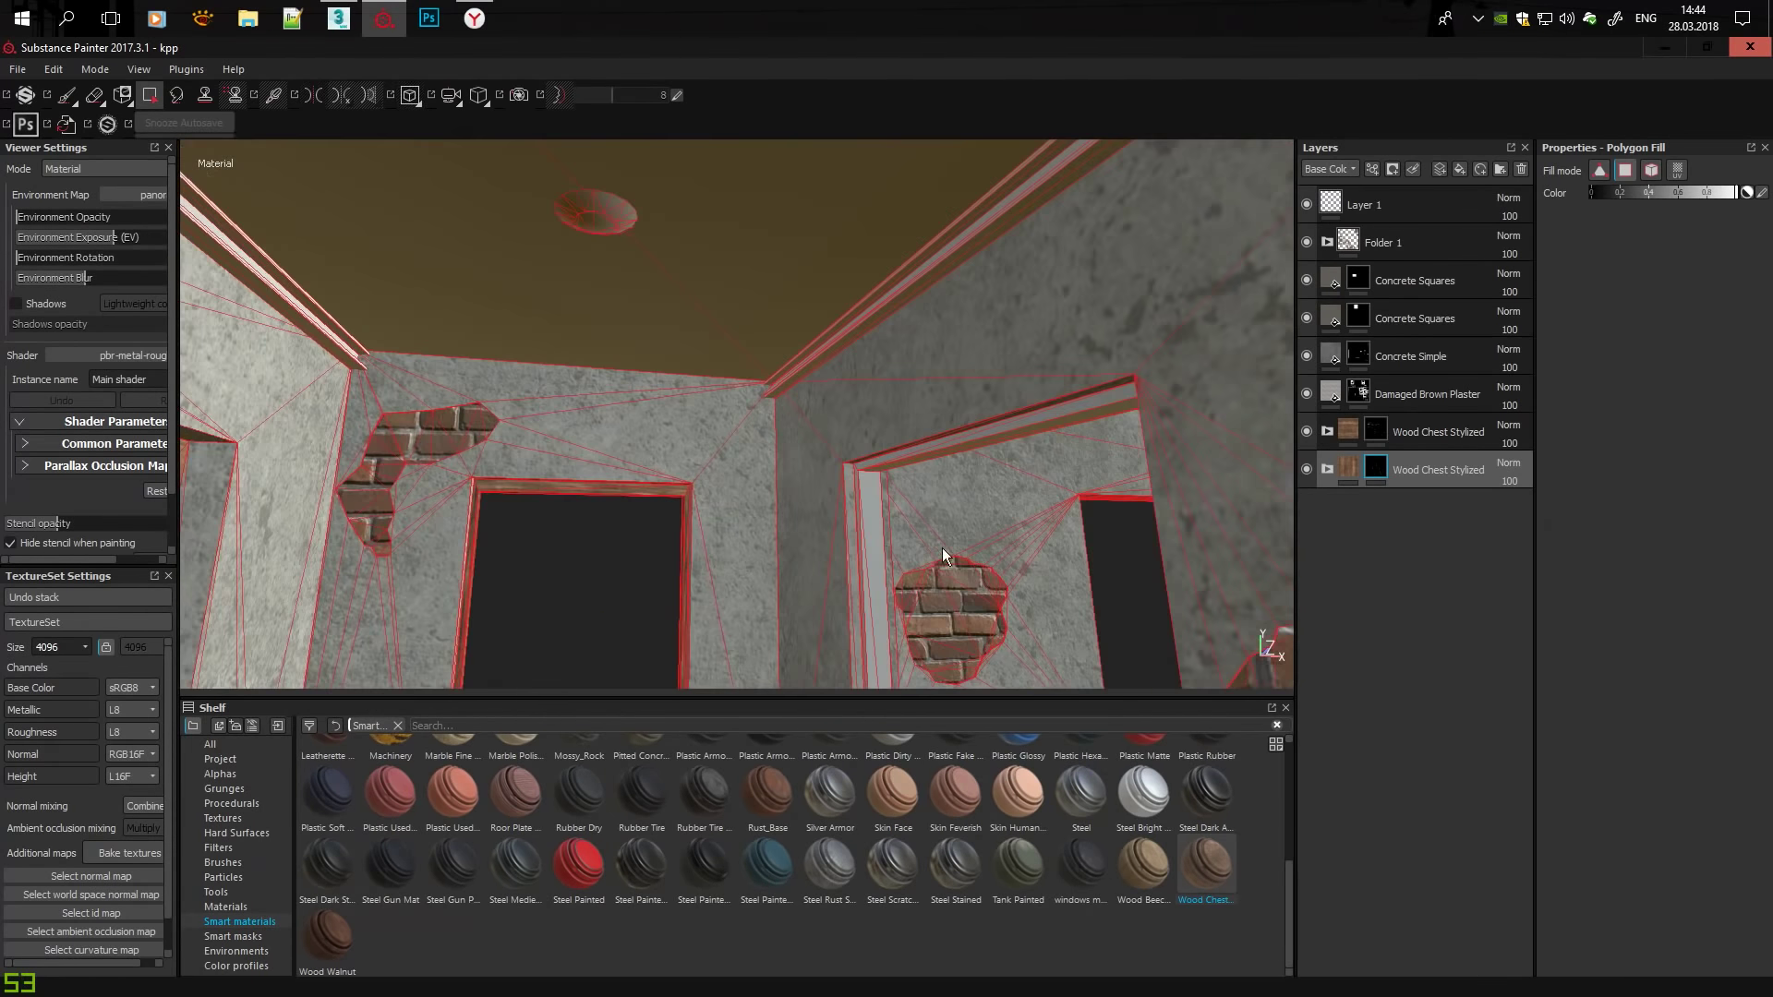
pyautogui.click(1386, 431)
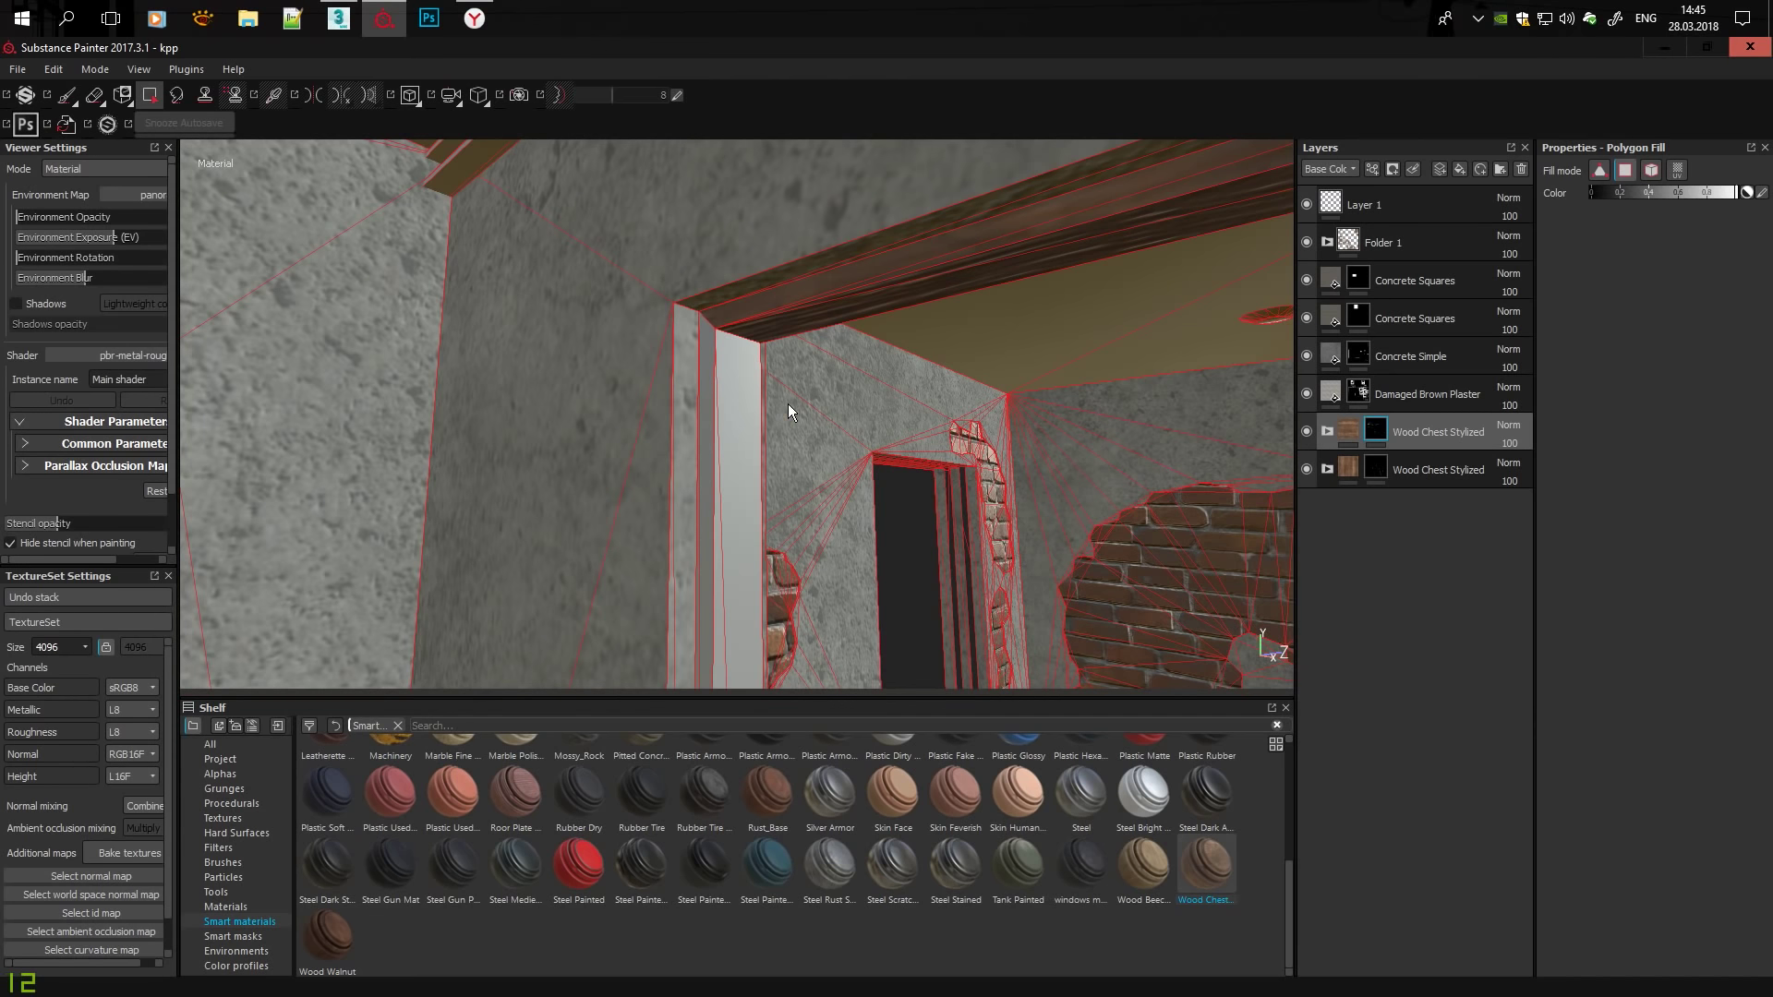
# Inspect the window sill from several angles and fill the post's white strip with wood.
pyautogui.moveTo(728, 442)
pyautogui.keyDown('alt'); pyautogui.mouseDown()
pyautogui.moveTo(790, 557)
pyautogui.moveTo(816, 556)
pyautogui.moveTo(823, 525)
pyautogui.moveTo(617, 281)
pyautogui.moveTo(856, 331)
pyautogui.mouseUp(); pyautogui.keyUp('alt')
pyautogui.click(1379, 469)
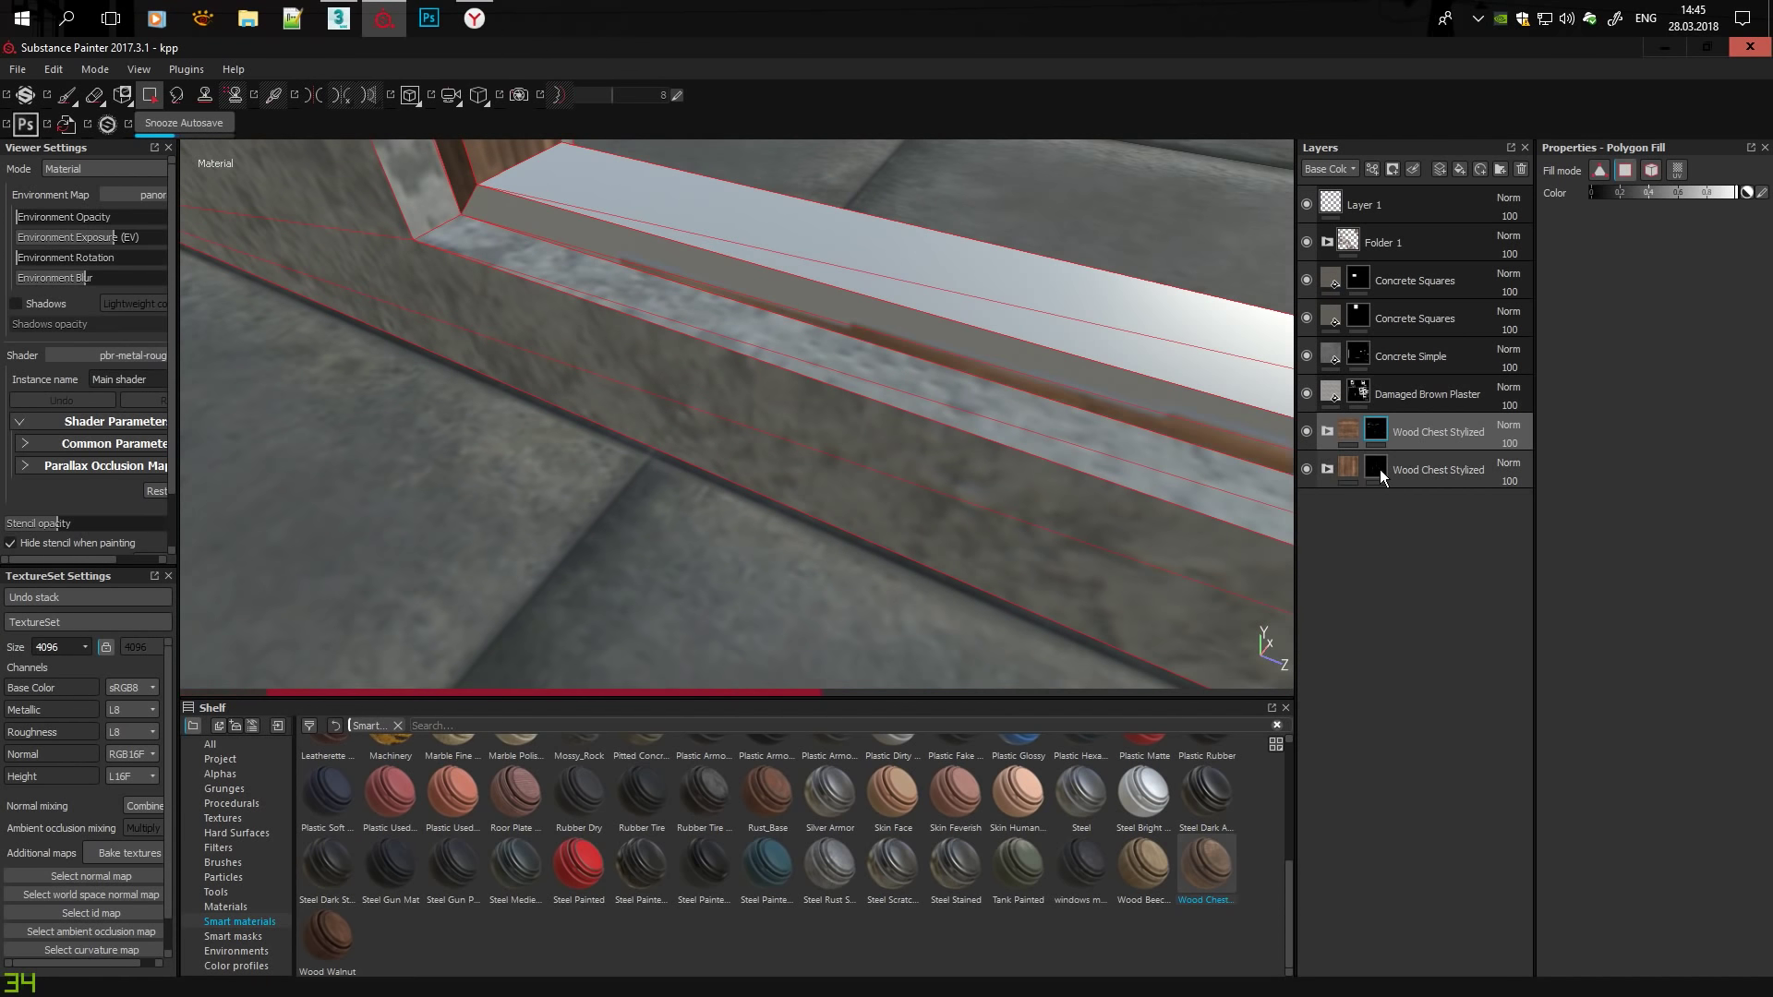
pyautogui.moveTo(1201, 388)
pyautogui.keyDown('alt'); pyautogui.mouseDown()
pyautogui.moveTo(1027, 319)
pyautogui.moveTo(1200, 425)
pyautogui.moveTo(1056, 379)
pyautogui.moveTo(1115, 445)
pyautogui.moveTo(1110, 205)
pyautogui.moveTo(992, 212)
pyautogui.moveTo(957, 556)
pyautogui.moveTo(958, 284)
pyautogui.mouseUp(); pyautogui.keyUp('alt')
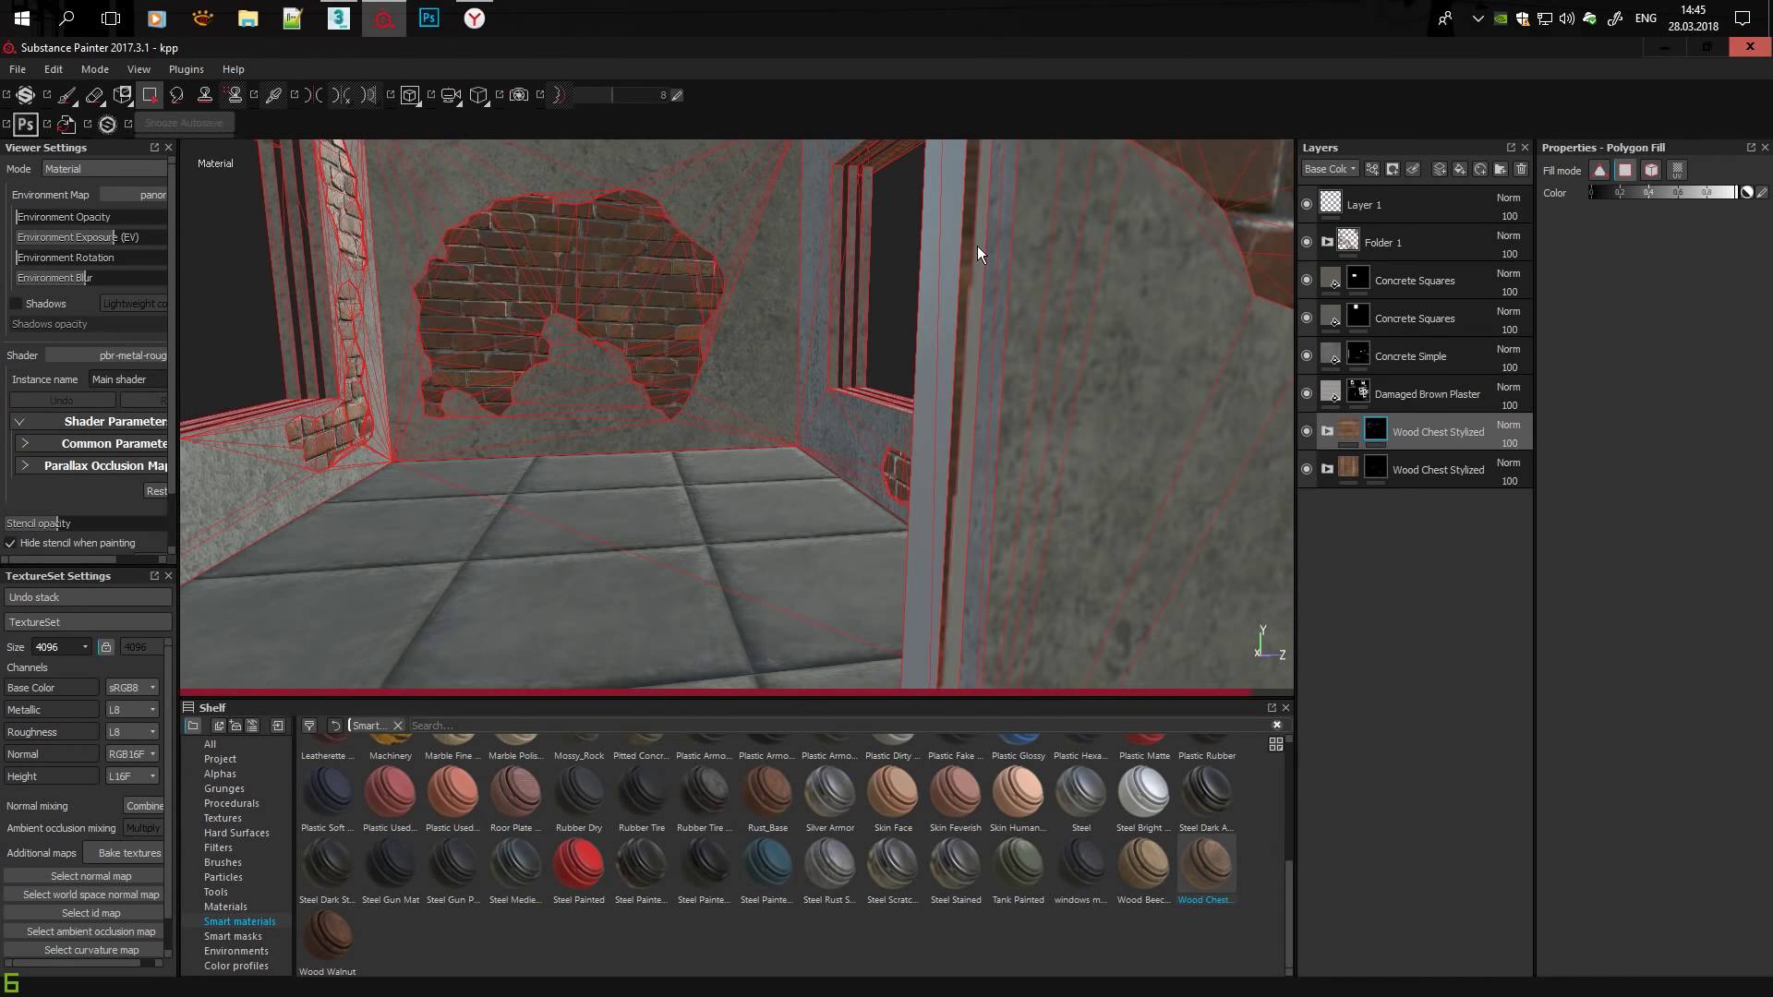
pyautogui.moveTo(942, 357)
pyautogui.keyDown('alt'); pyautogui.mouseDown()
pyautogui.moveTo(1128, 391)
pyautogui.moveTo(1016, 379)
pyautogui.moveTo(919, 337)
pyautogui.moveTo(649, 378)
pyautogui.mouseUp(); pyautogui.keyUp('alt')
pyautogui.keyDown('alt'); pyautogui.moveTo(650, 378); pyautogui.dragTo(755, 511, button='middle'); pyautogui.keyUp('alt')
pyautogui.moveTo(755, 511)
pyautogui.keyDown('alt'); pyautogui.mouseDown()
pyautogui.moveTo(713, 564)
pyautogui.moveTo(617, 438)
pyautogui.moveTo(1277, 430)
pyautogui.moveTo(1061, 396)
pyautogui.moveTo(1180, 483)
pyautogui.moveTo(1184, 176)
pyautogui.mouseUp(); pyautogui.keyUp('alt')
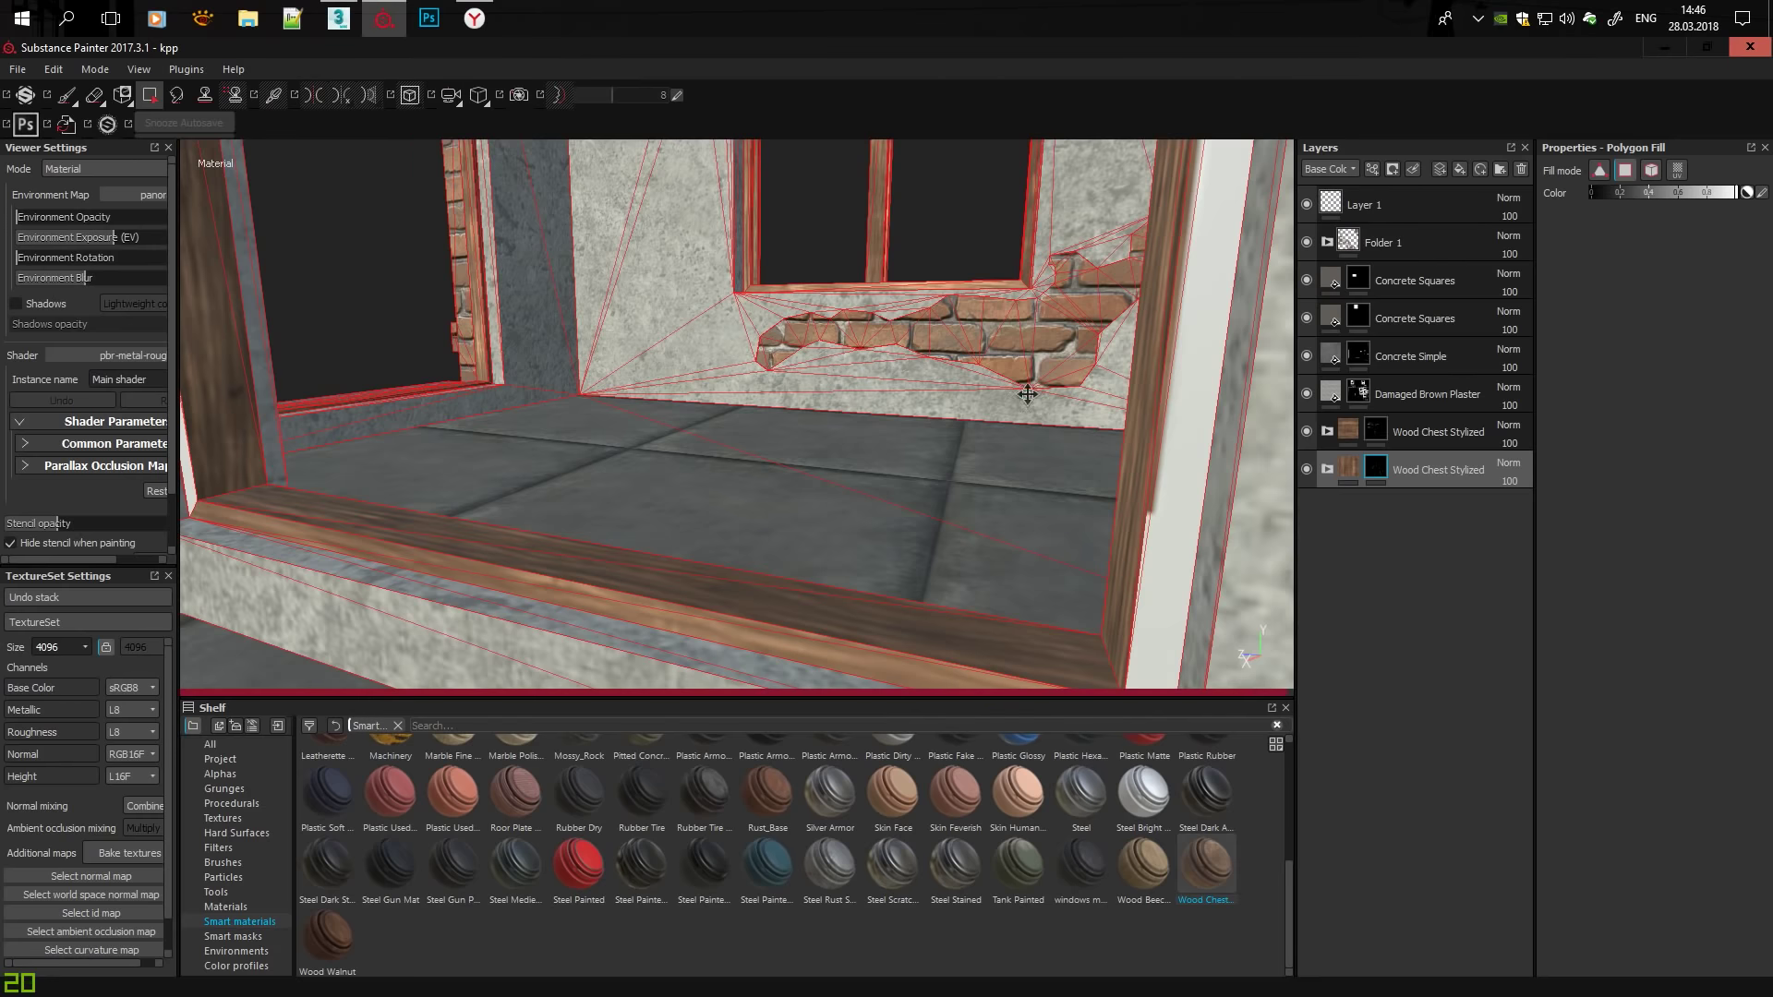
pyautogui.moveTo(1022, 384)
pyautogui.keyDown('alt'); pyautogui.mouseDown()
pyautogui.moveTo(654, 440)
pyautogui.moveTo(724, 268)
pyautogui.mouseUp(); pyautogui.keyUp('alt')
pyautogui.click(1438, 431)
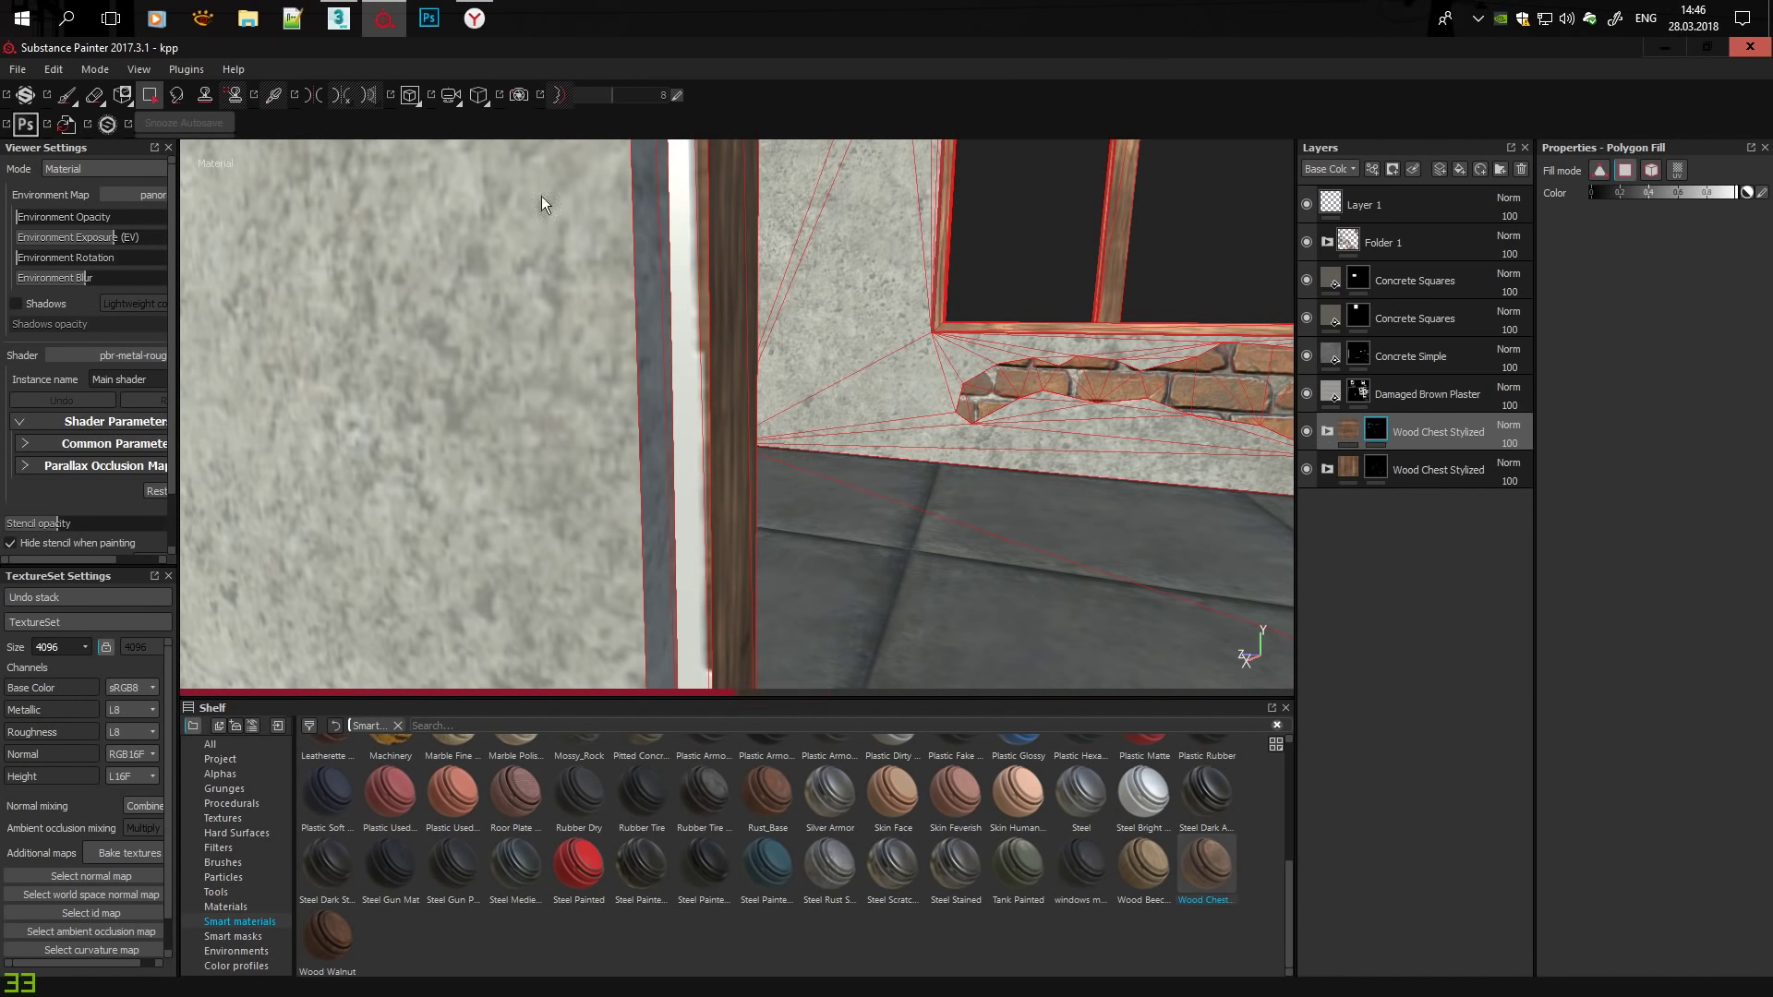
pyautogui.moveTo(946, 377)
pyautogui.keyDown('alt'); pyautogui.mouseDown()
pyautogui.moveTo(761, 539)
pyautogui.moveTo(649, 475)
pyautogui.moveTo(927, 331)
pyautogui.moveTo(794, 335)
pyautogui.moveTo(451, 204)
pyautogui.moveTo(891, 424)
pyautogui.moveTo(609, 482)
pyautogui.moveTo(575, 328)
pyautogui.moveTo(976, 162)
pyautogui.moveTo(618, 245)
pyautogui.mouseUp(); pyautogui.keyUp('alt')
# Check the fifth Generic Red City Brick layer inside the brick folder, then collapse the folder.
pyautogui.click(1327, 242)
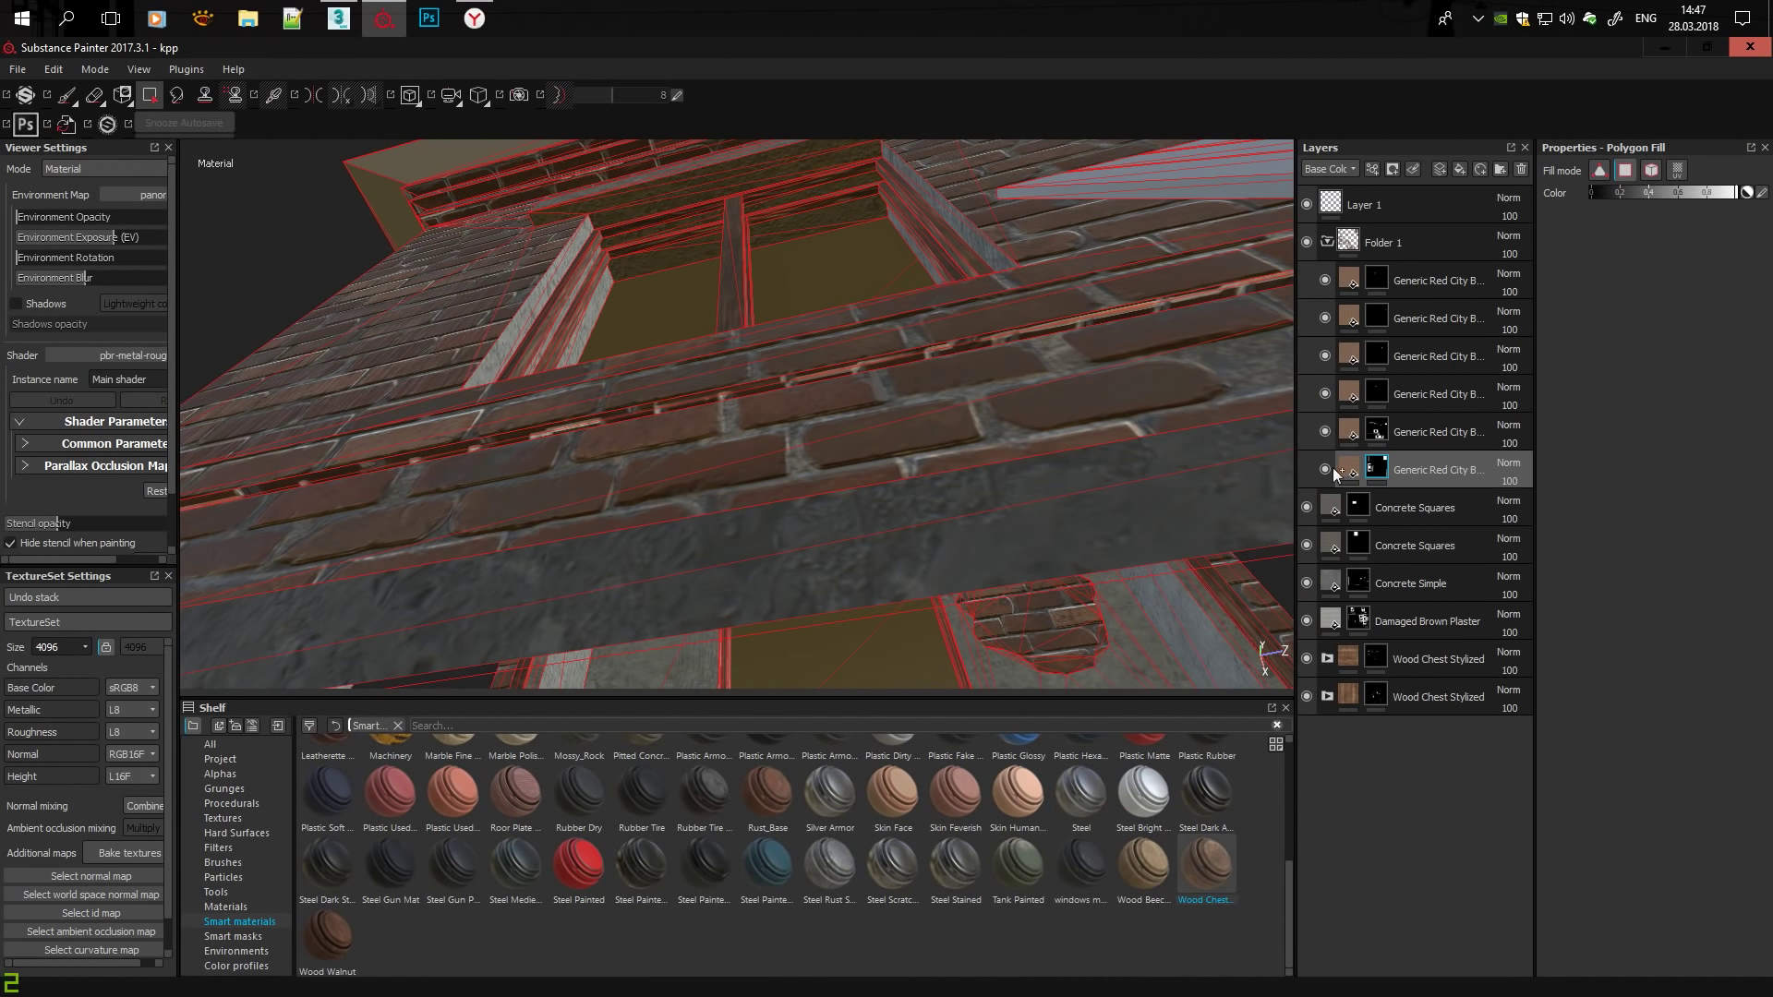
pyautogui.click(1335, 432)
pyautogui.moveTo(1180, 301)
pyautogui.keyDown('alt'); pyautogui.mouseDown()
pyautogui.moveTo(890, 345)
pyautogui.moveTo(910, 389)
pyautogui.moveTo(1388, 408)
pyautogui.mouseUp(); pyautogui.keyUp('alt')
pyautogui.scroll(-5, 911, 389)
pyautogui.click(1328, 242)
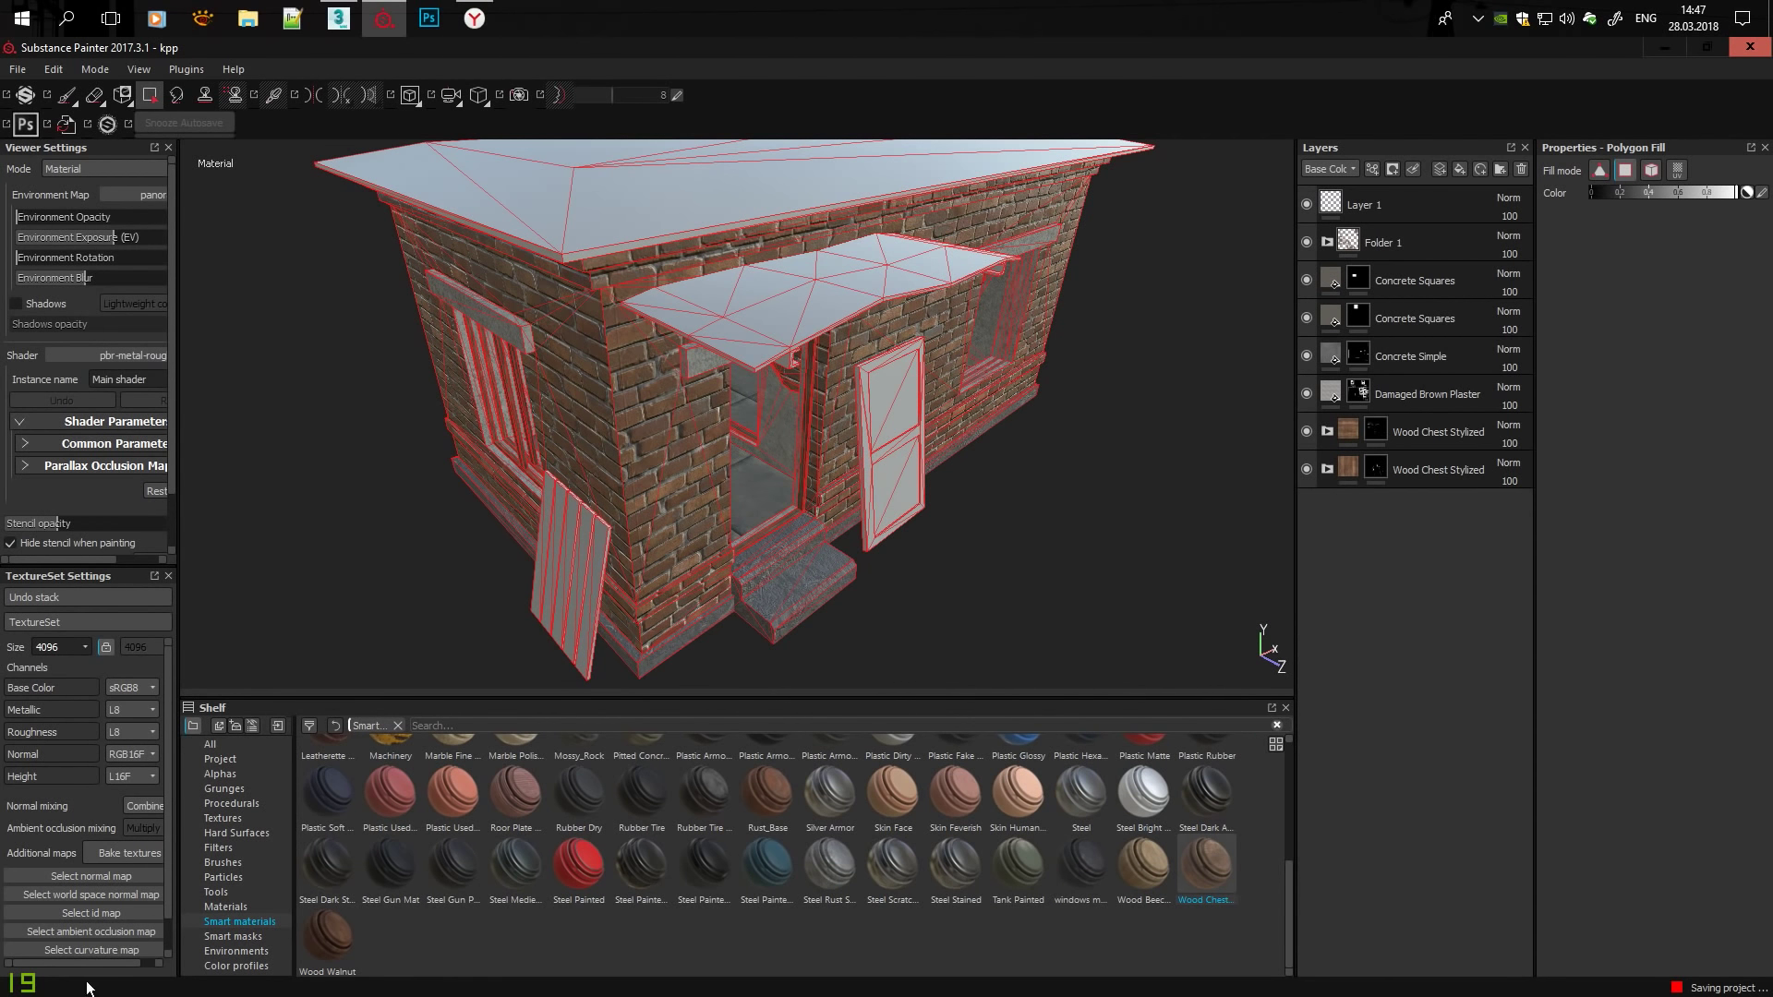
# Add Metal Corrugated Rusty Dirty from the Materials shelf as a new fill layer.
pyautogui.click(227, 907)
pyautogui.scroll(-5, 728, 940)
pyautogui.scroll(-5, 729, 887)
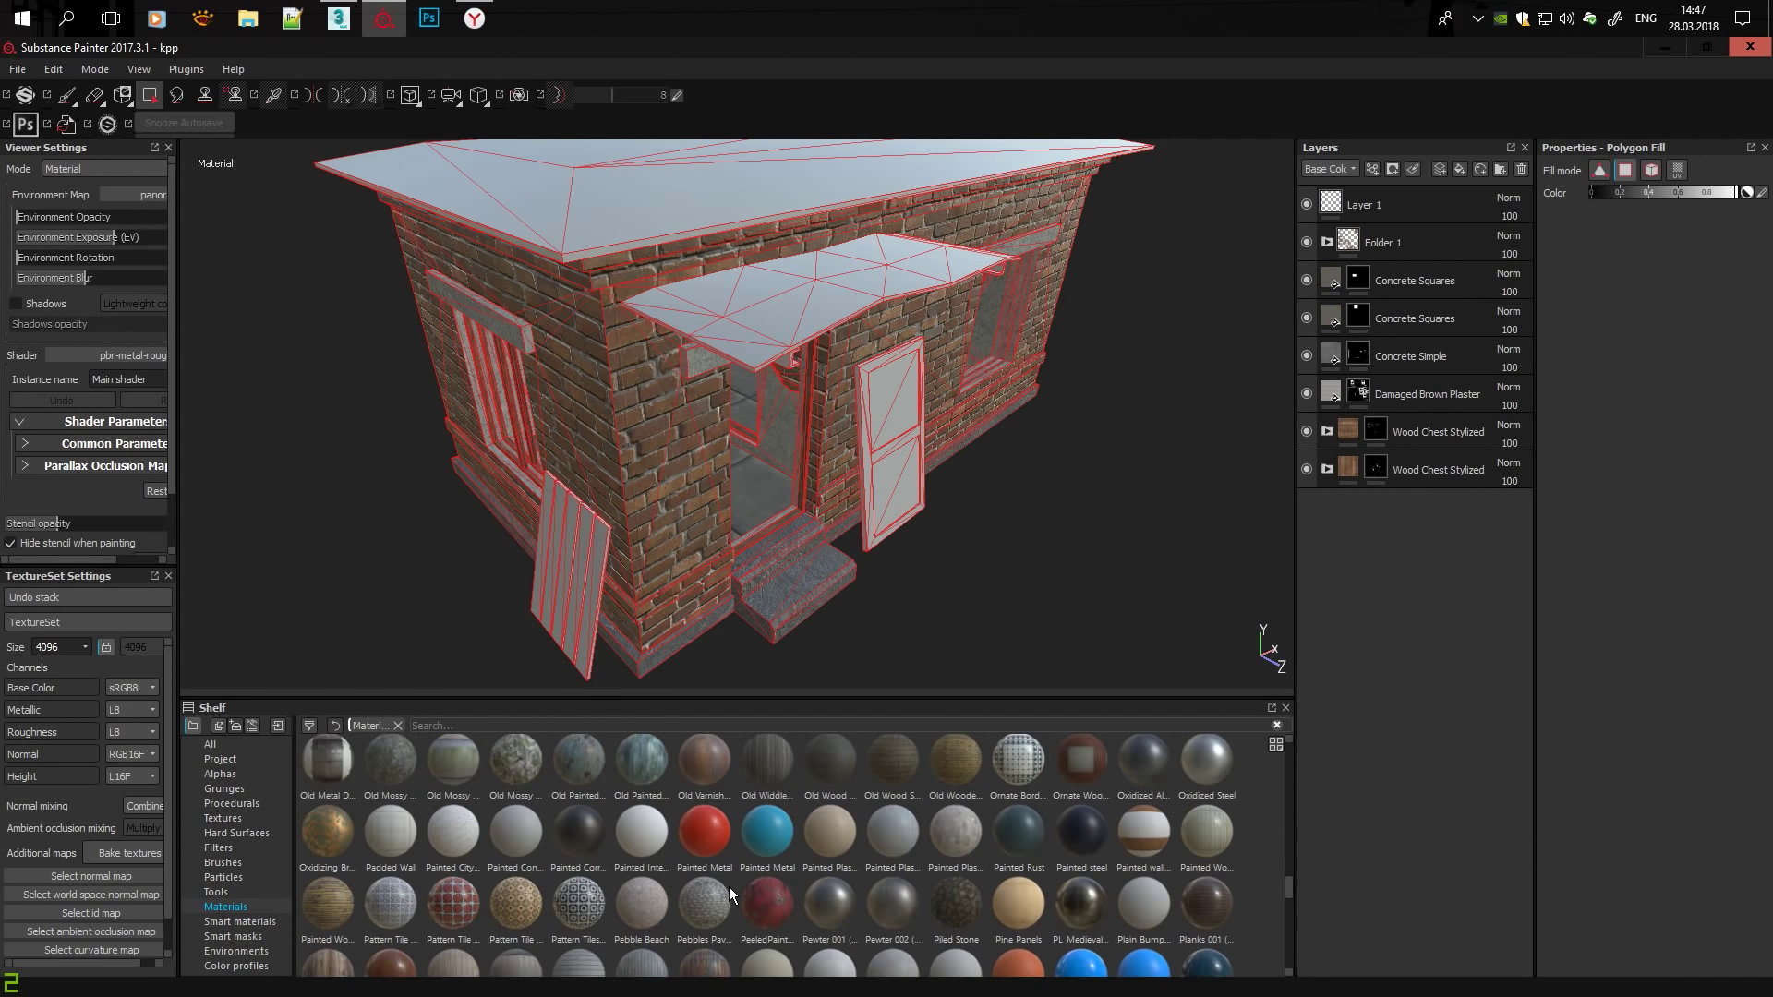
pyautogui.scroll(-3, 573, 831)
pyautogui.moveTo(635, 779); pyautogui.dragTo(1387, 558)
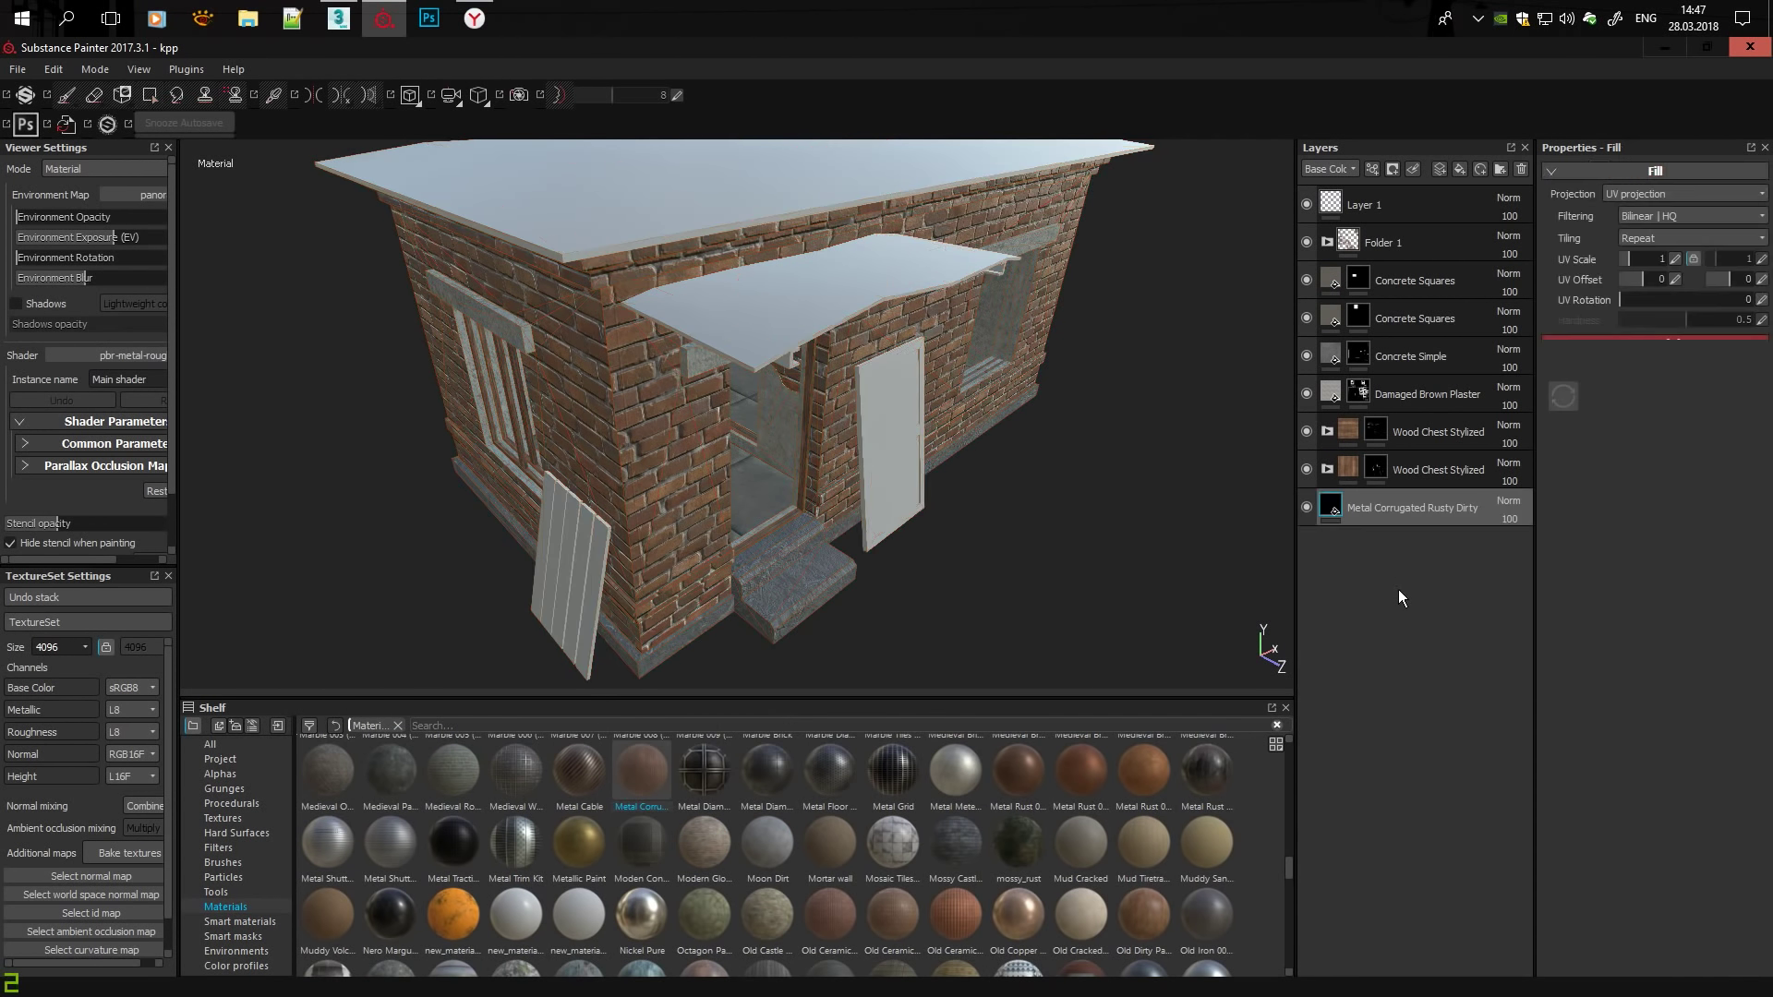
pyautogui.rightClick(1398, 589)
# Polygon-fill the door awning's triangles in the new layer's mask with corrugated metal.
pyautogui.keyDown('alt'); pyautogui.moveTo(646, 517); pyautogui.dragTo(742, 395); pyautogui.keyUp('alt')
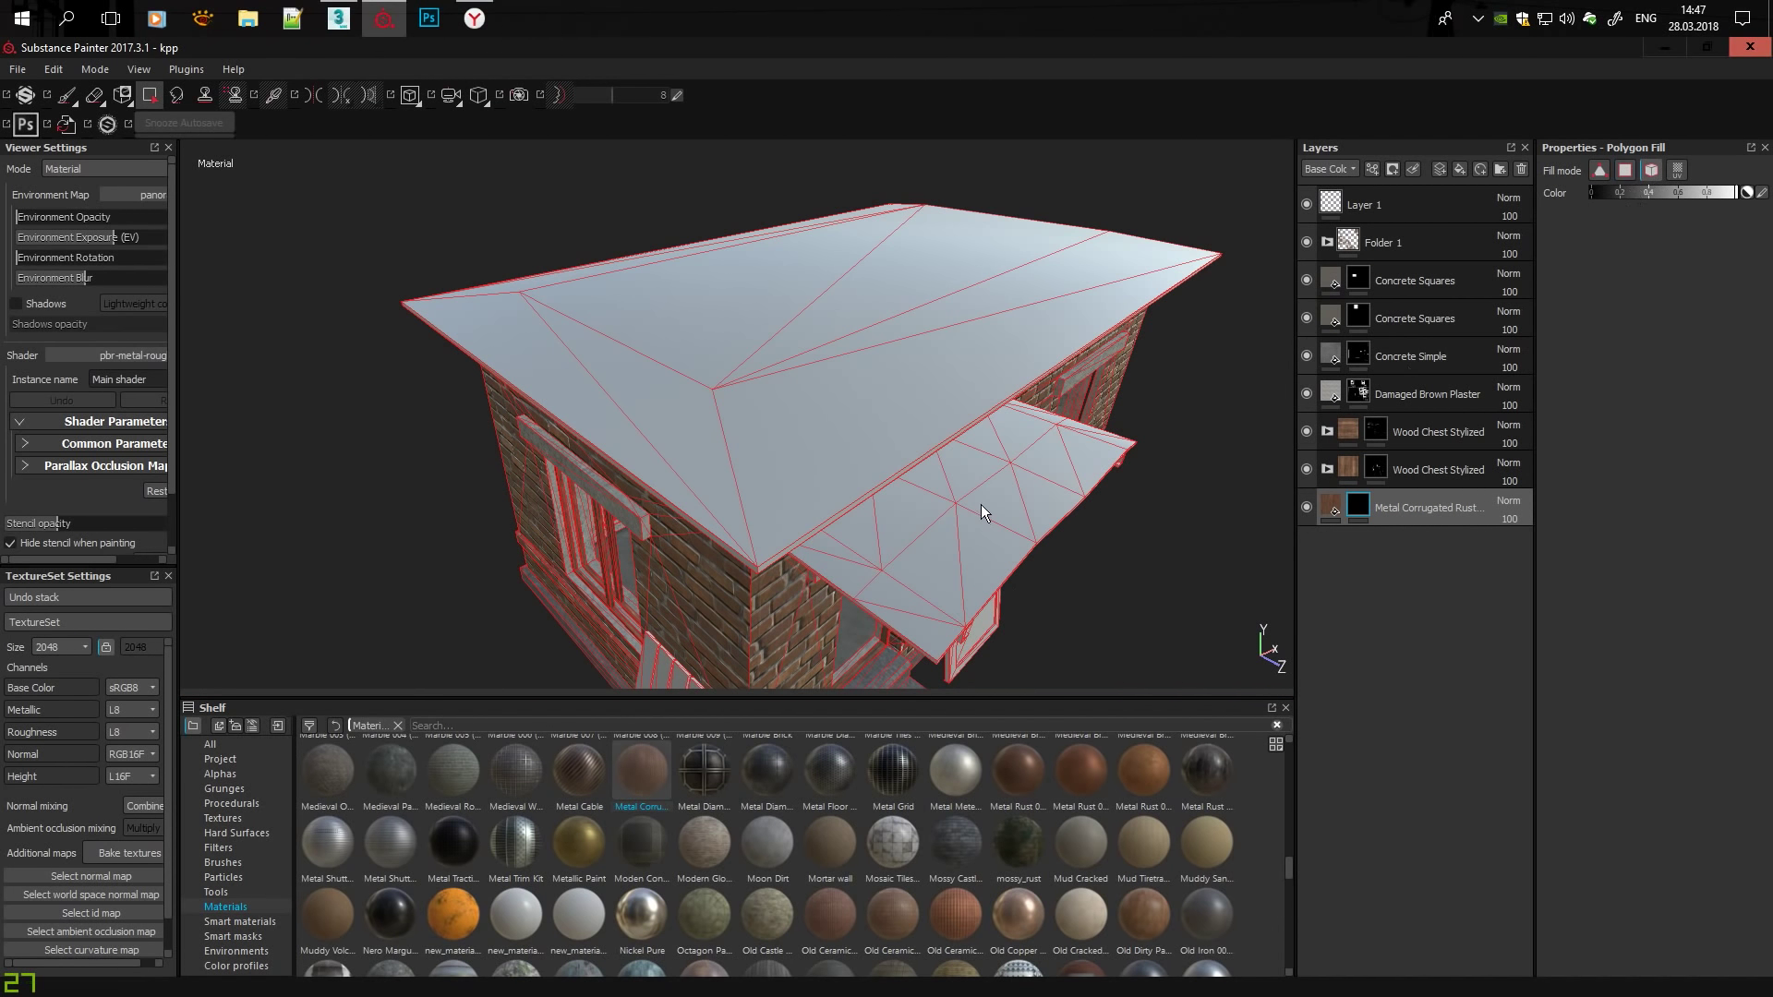
pyautogui.keyDown('alt'); pyautogui.moveTo(980, 504); pyautogui.dragTo(899, 390); pyautogui.keyUp('alt')
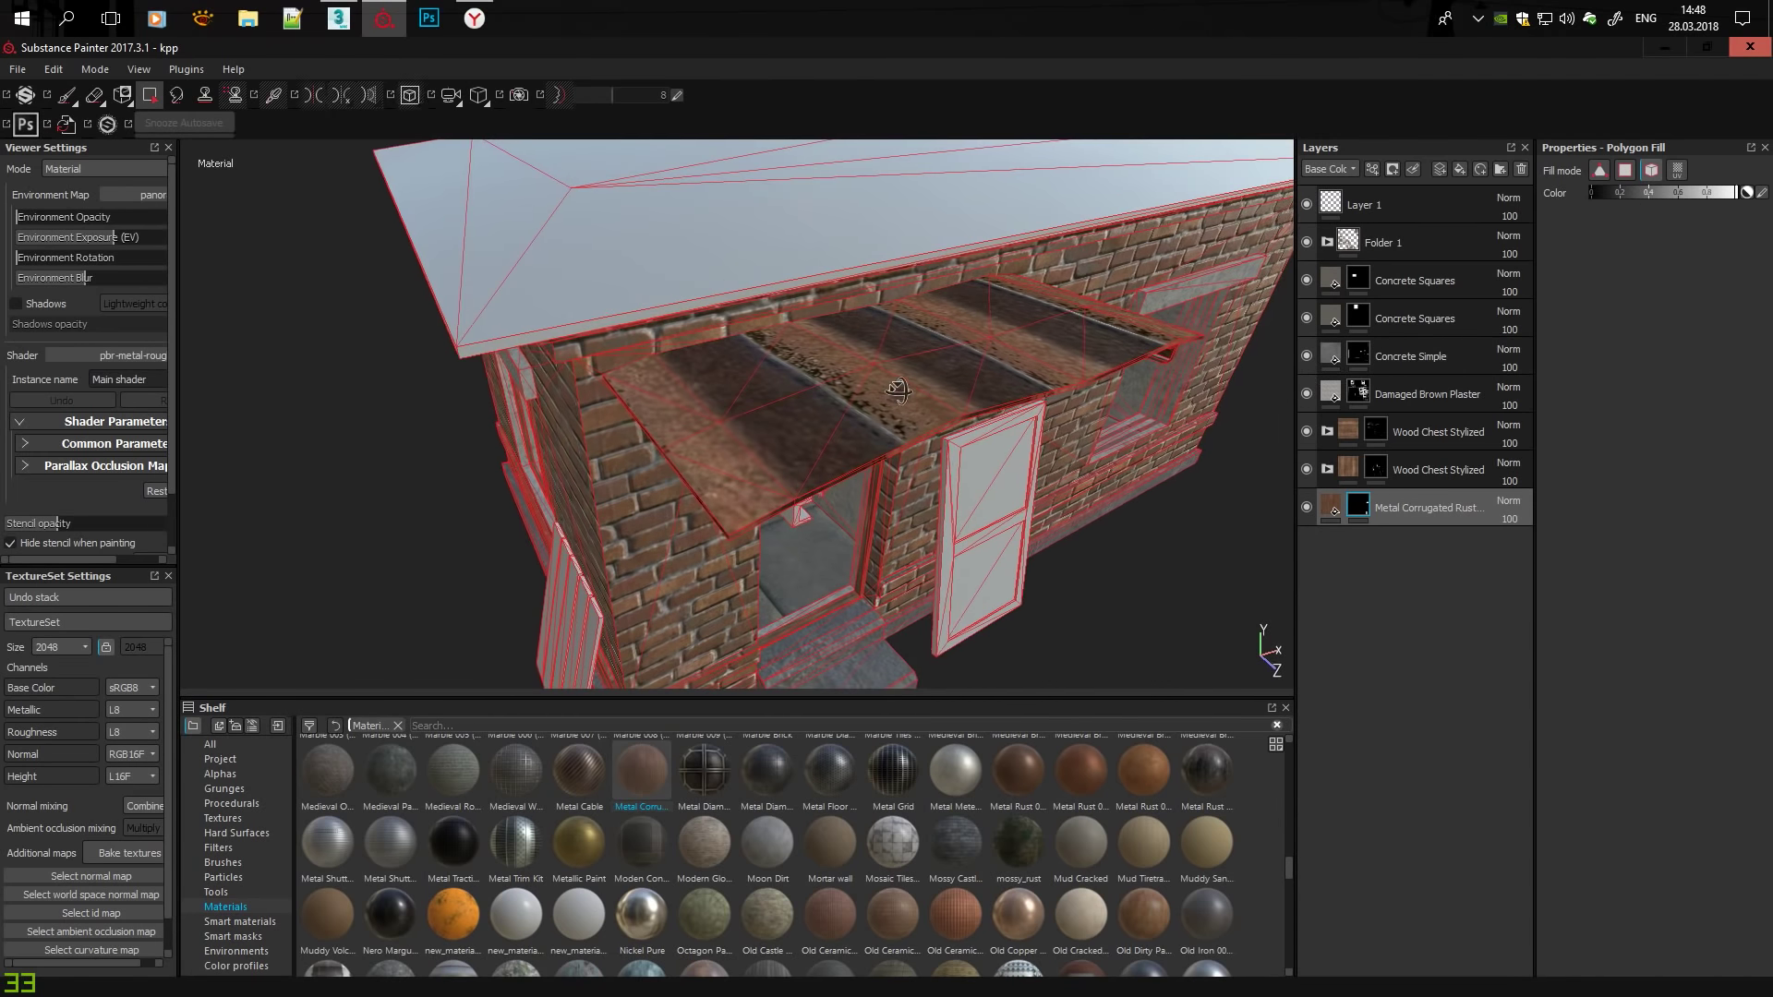
pyautogui.click(899, 390)
pyautogui.moveTo(730, 495)
pyautogui.mouseDown()
pyautogui.moveTo(690, 385)
pyautogui.moveTo(862, 406)
pyautogui.moveTo(950, 340)
pyautogui.moveTo(1027, 418)
pyautogui.moveTo(1005, 445)
pyautogui.moveTo(1108, 462)
pyautogui.mouseUp()
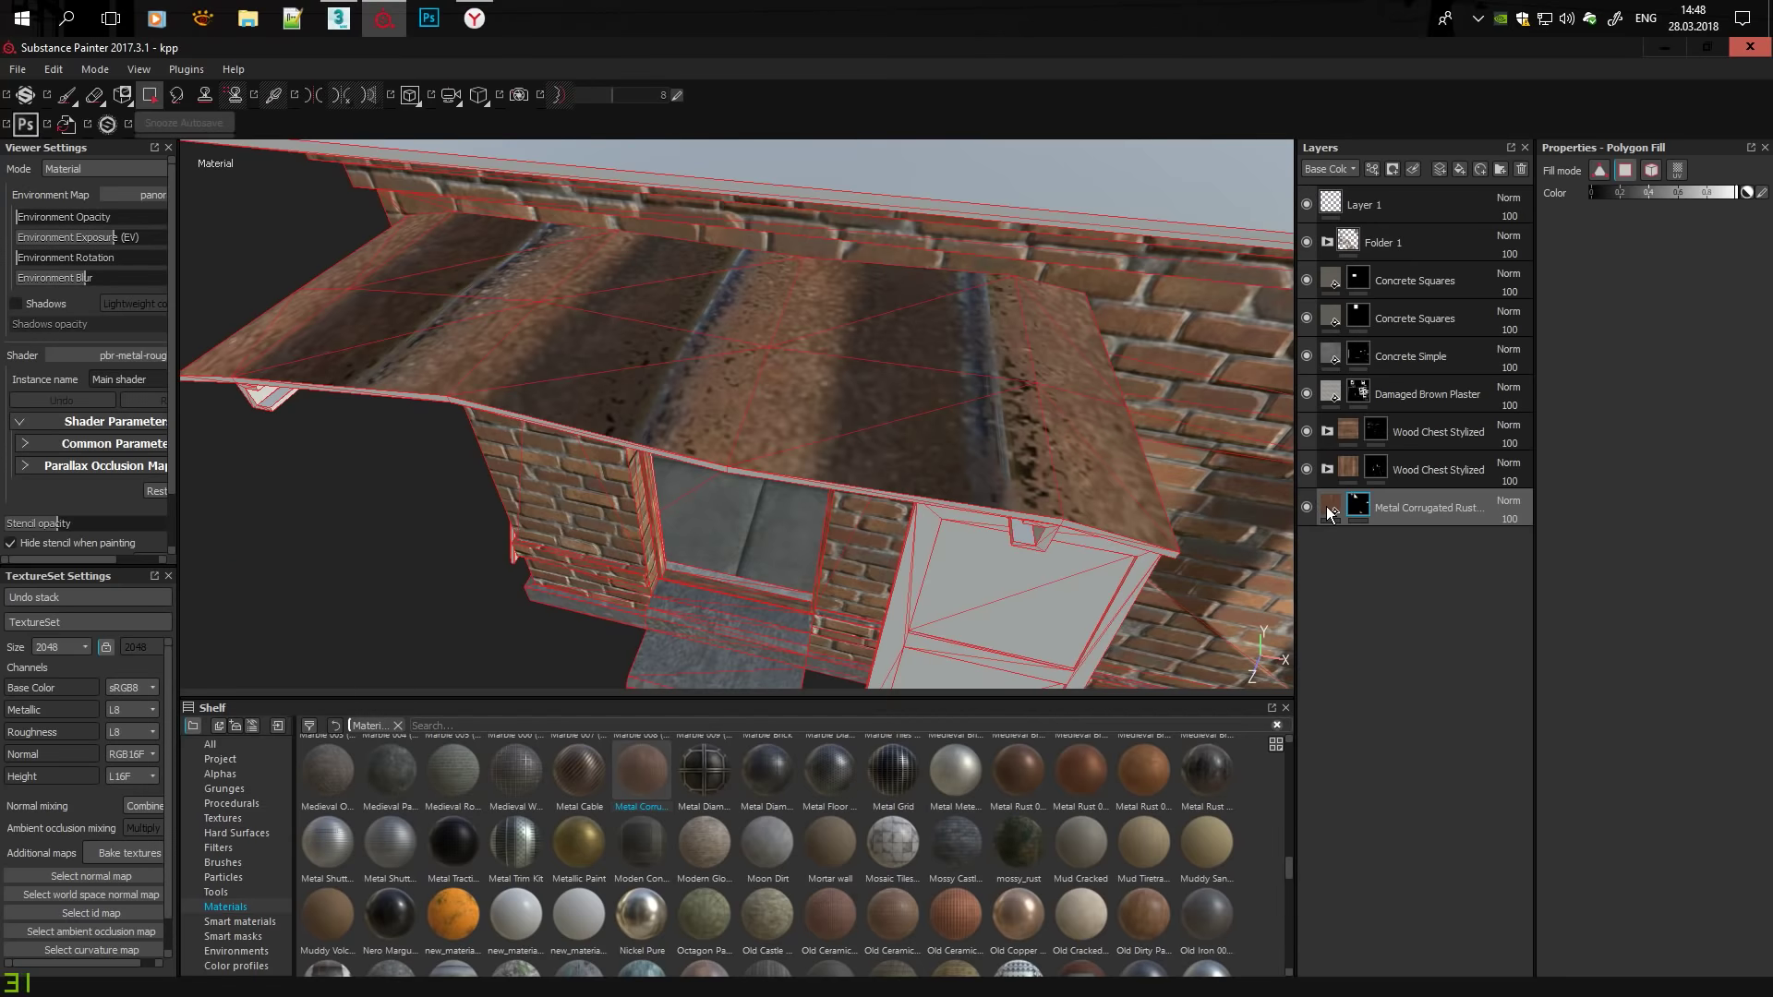
pyautogui.click(1326, 506)
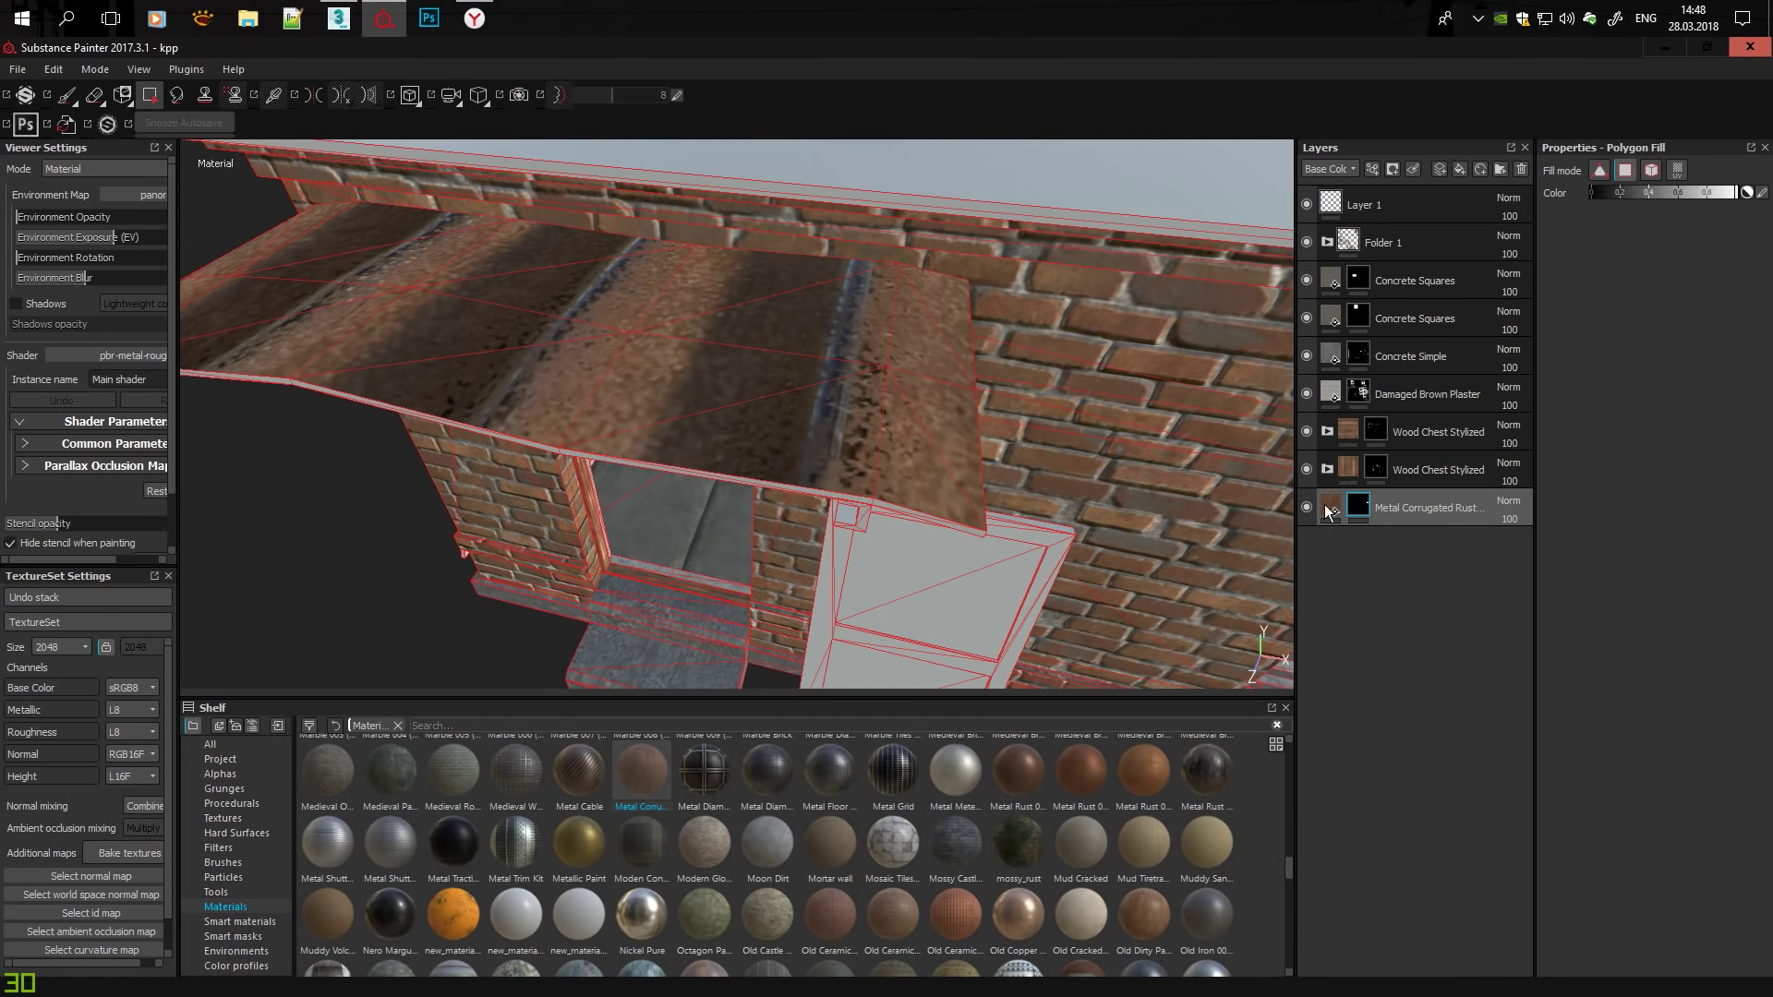
pyautogui.click(1326, 506)
pyautogui.keyDown('alt'); pyautogui.moveTo(702, 416); pyautogui.dragTo(924, 370); pyautogui.keyUp('alt')
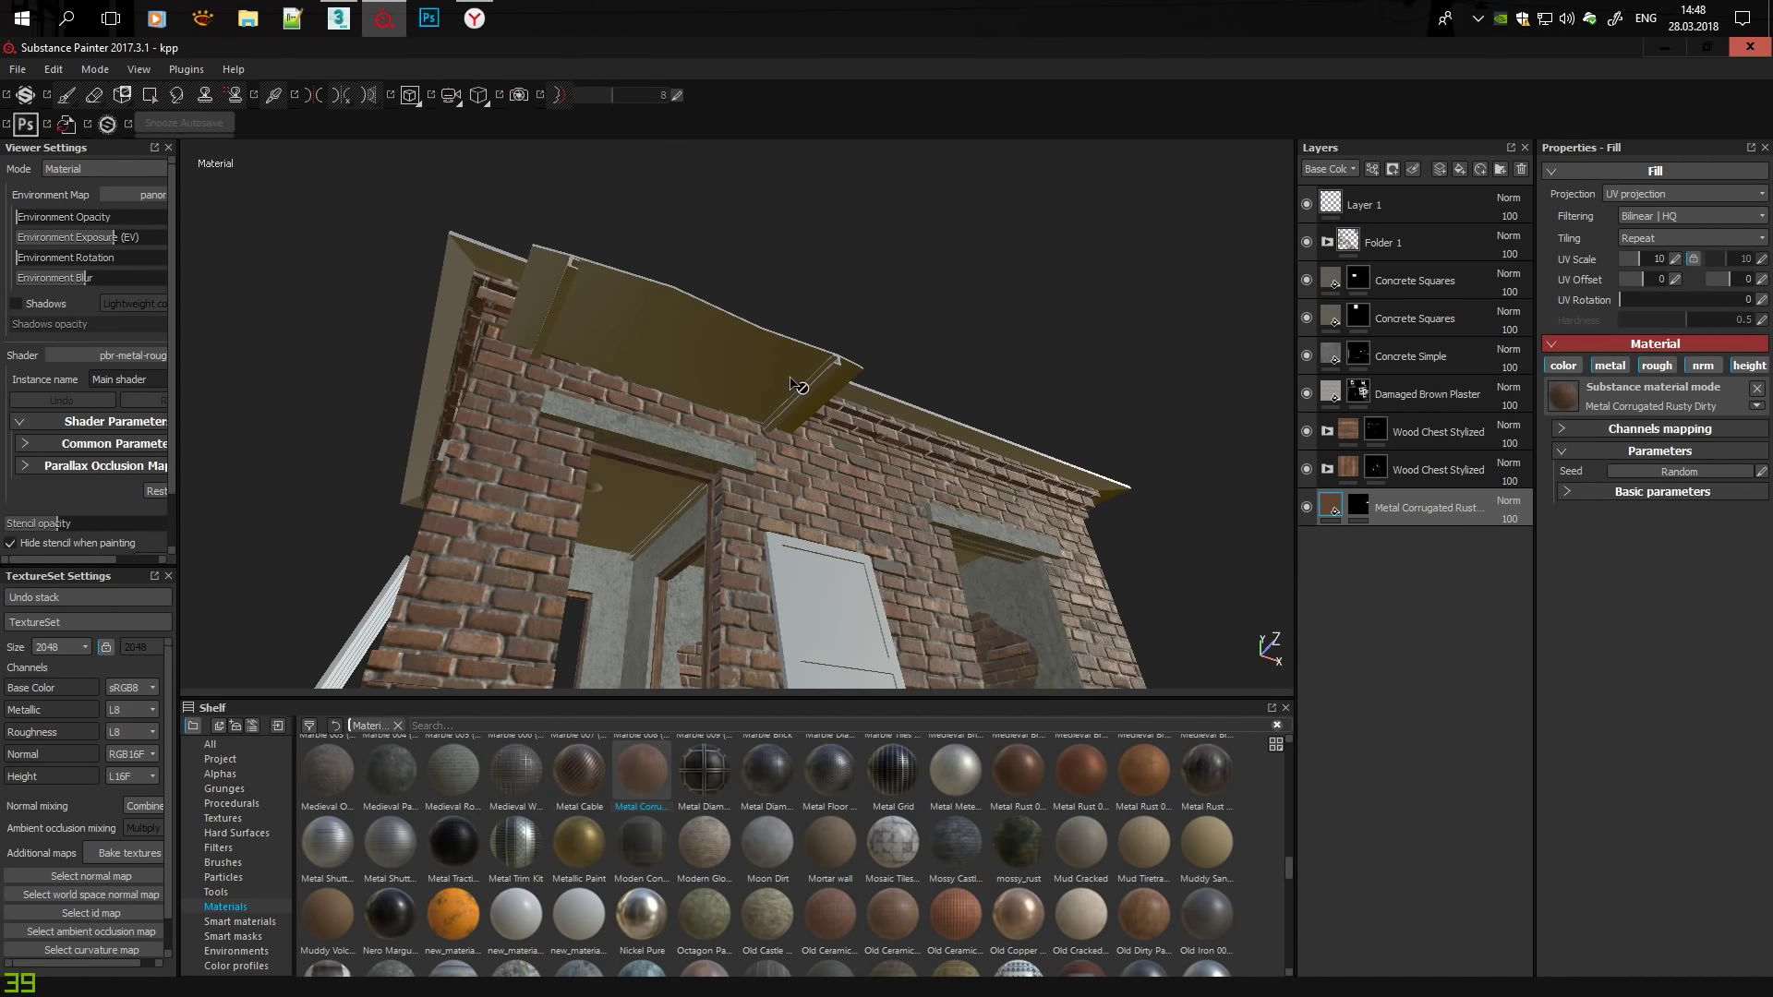
# Add a black mask to the lower corrugated metal layer and polygon-fill the awning faces.
pyautogui.press('4')
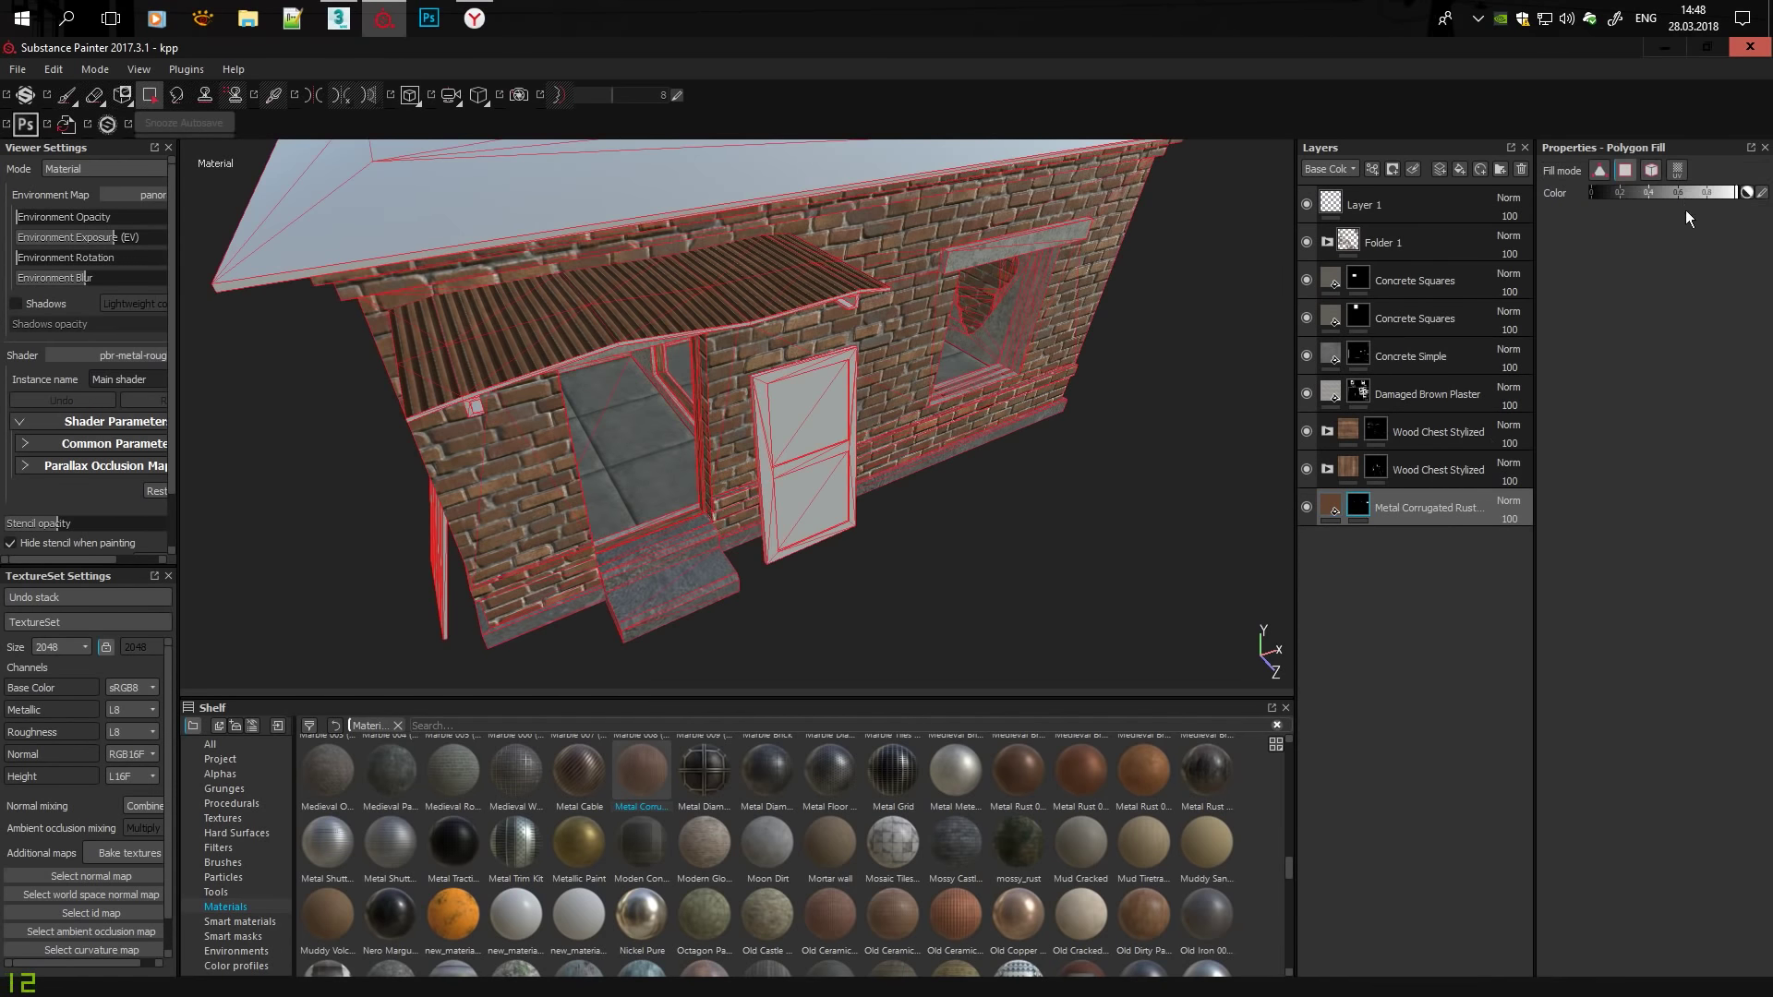
pyautogui.rightClick(1358, 543)
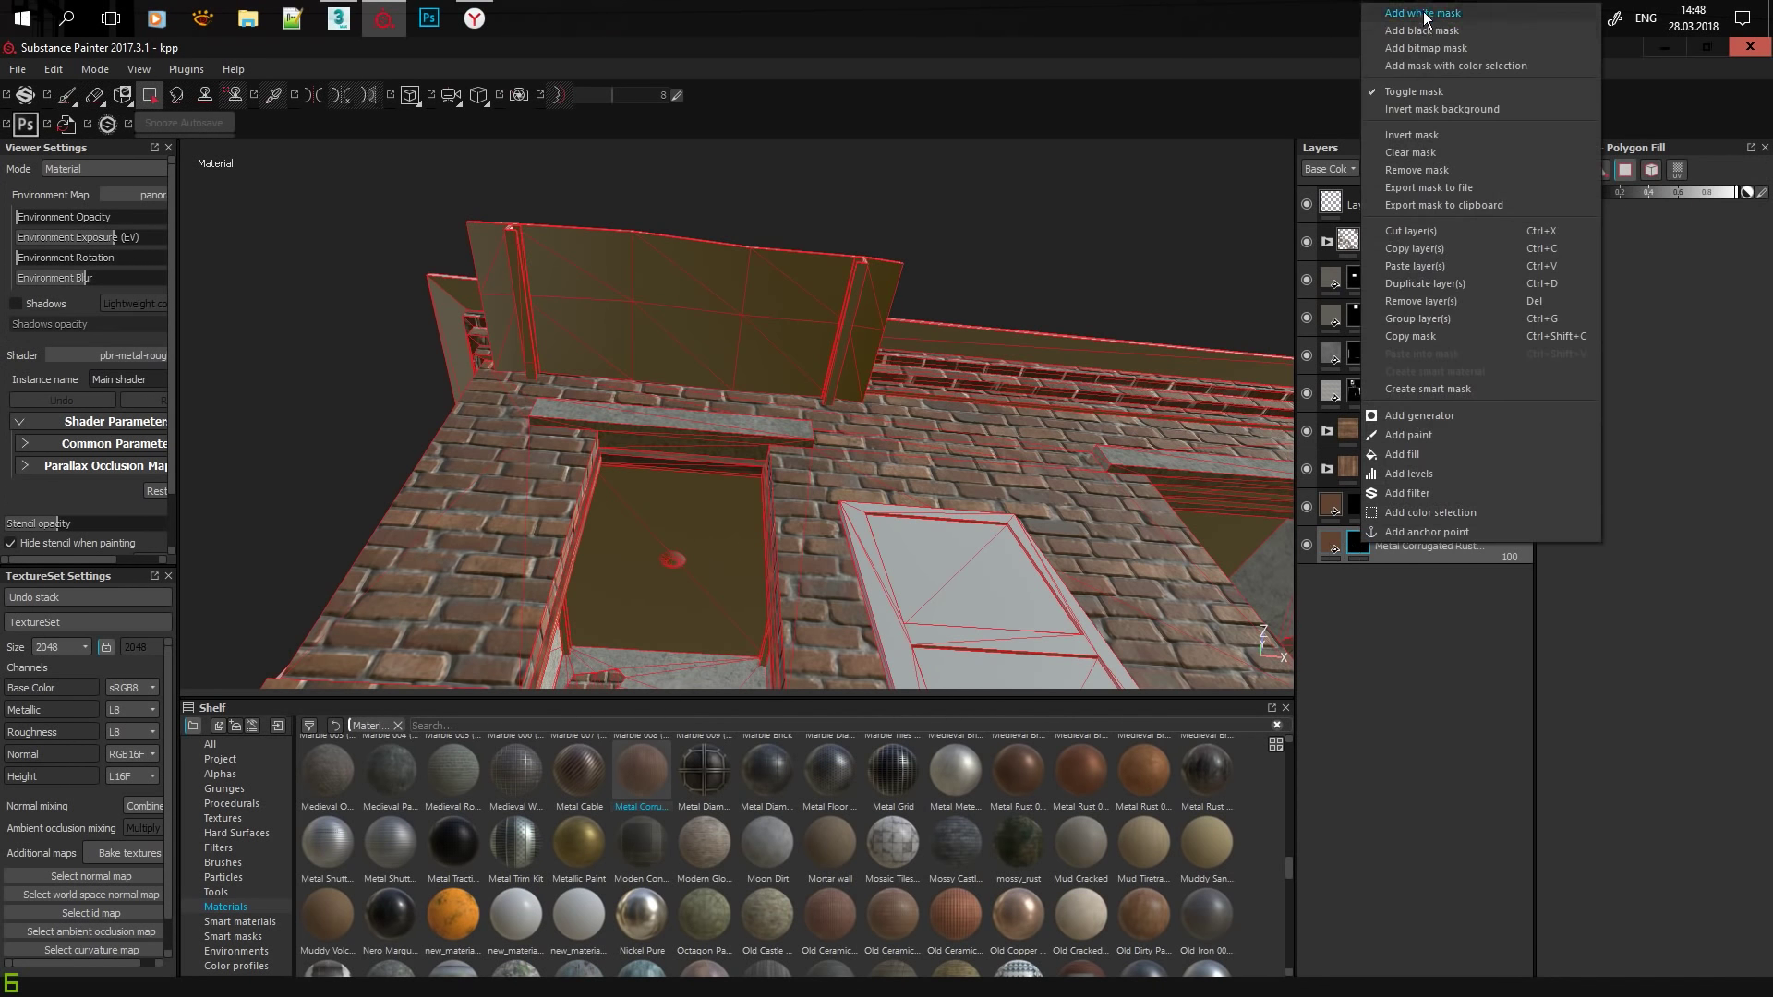
pyautogui.click(1472, 31)
pyautogui.click(1357, 546)
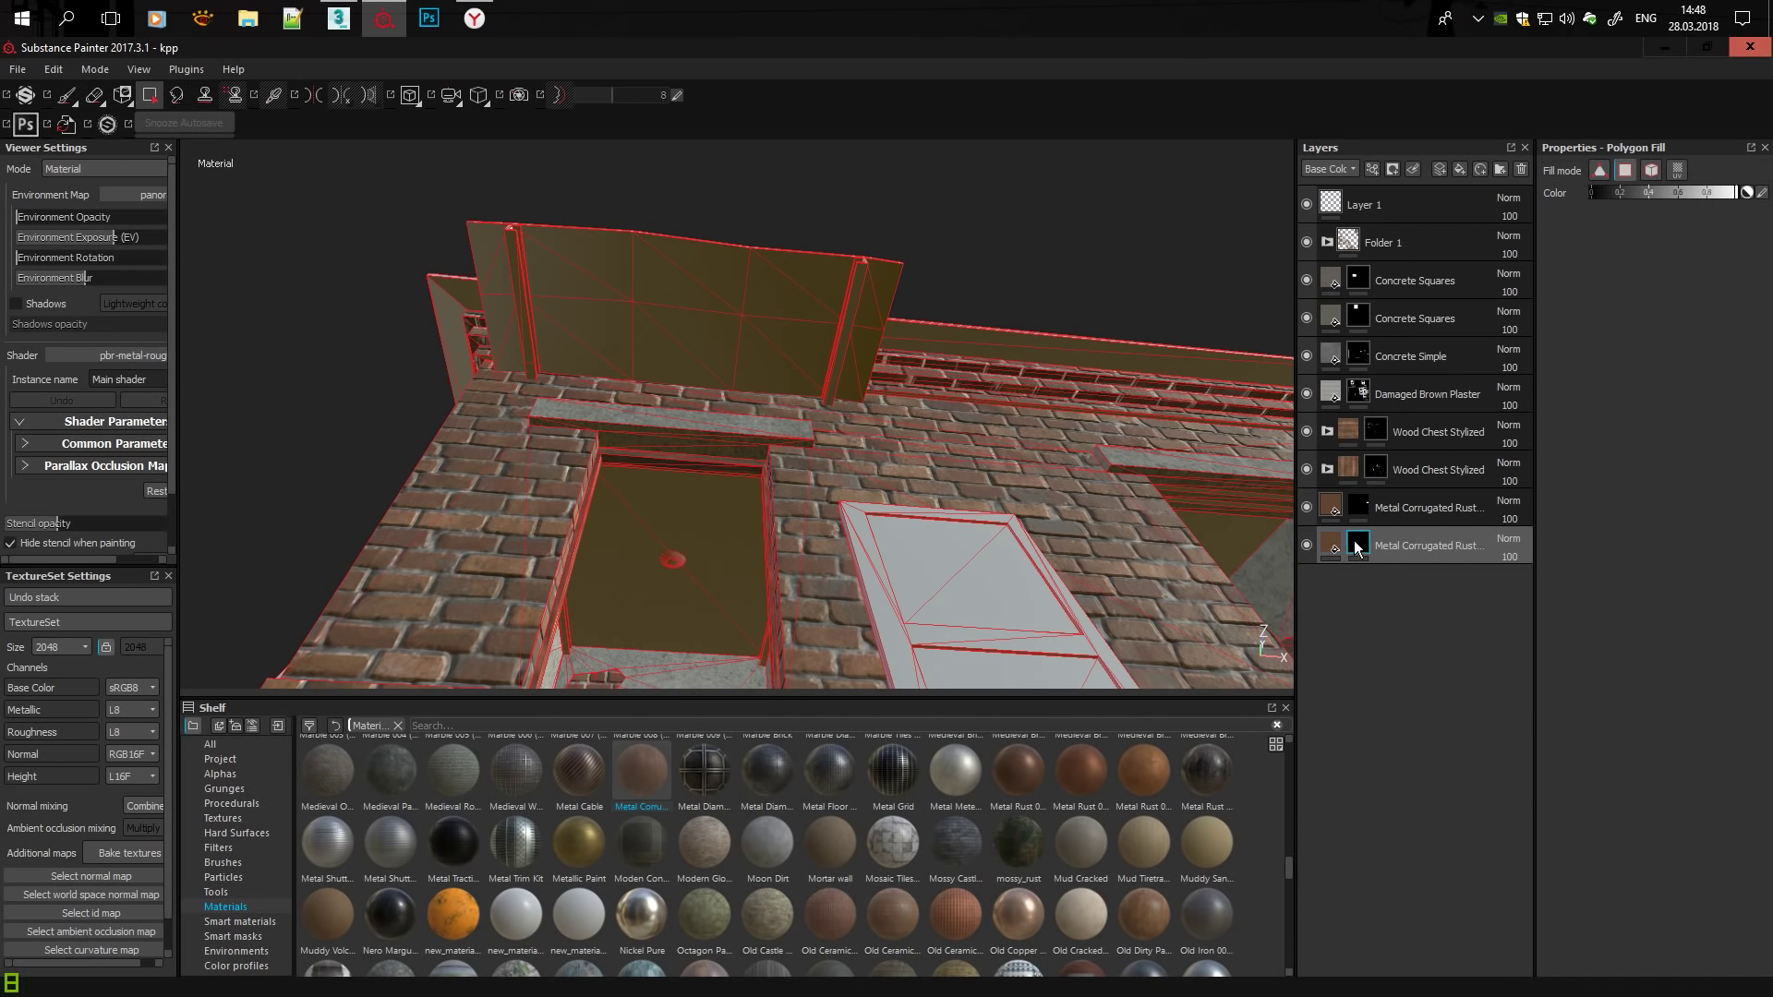
pyautogui.click(532, 251)
pyautogui.moveTo(506, 325)
pyautogui.mouseDown()
pyautogui.moveTo(689, 274)
pyautogui.moveTo(790, 288)
pyautogui.moveTo(840, 384)
pyautogui.moveTo(697, 578)
pyautogui.moveTo(484, 214)
pyautogui.moveTo(1275, 642)
pyautogui.moveTo(709, 332)
pyautogui.moveTo(597, 345)
pyautogui.mouseUp()
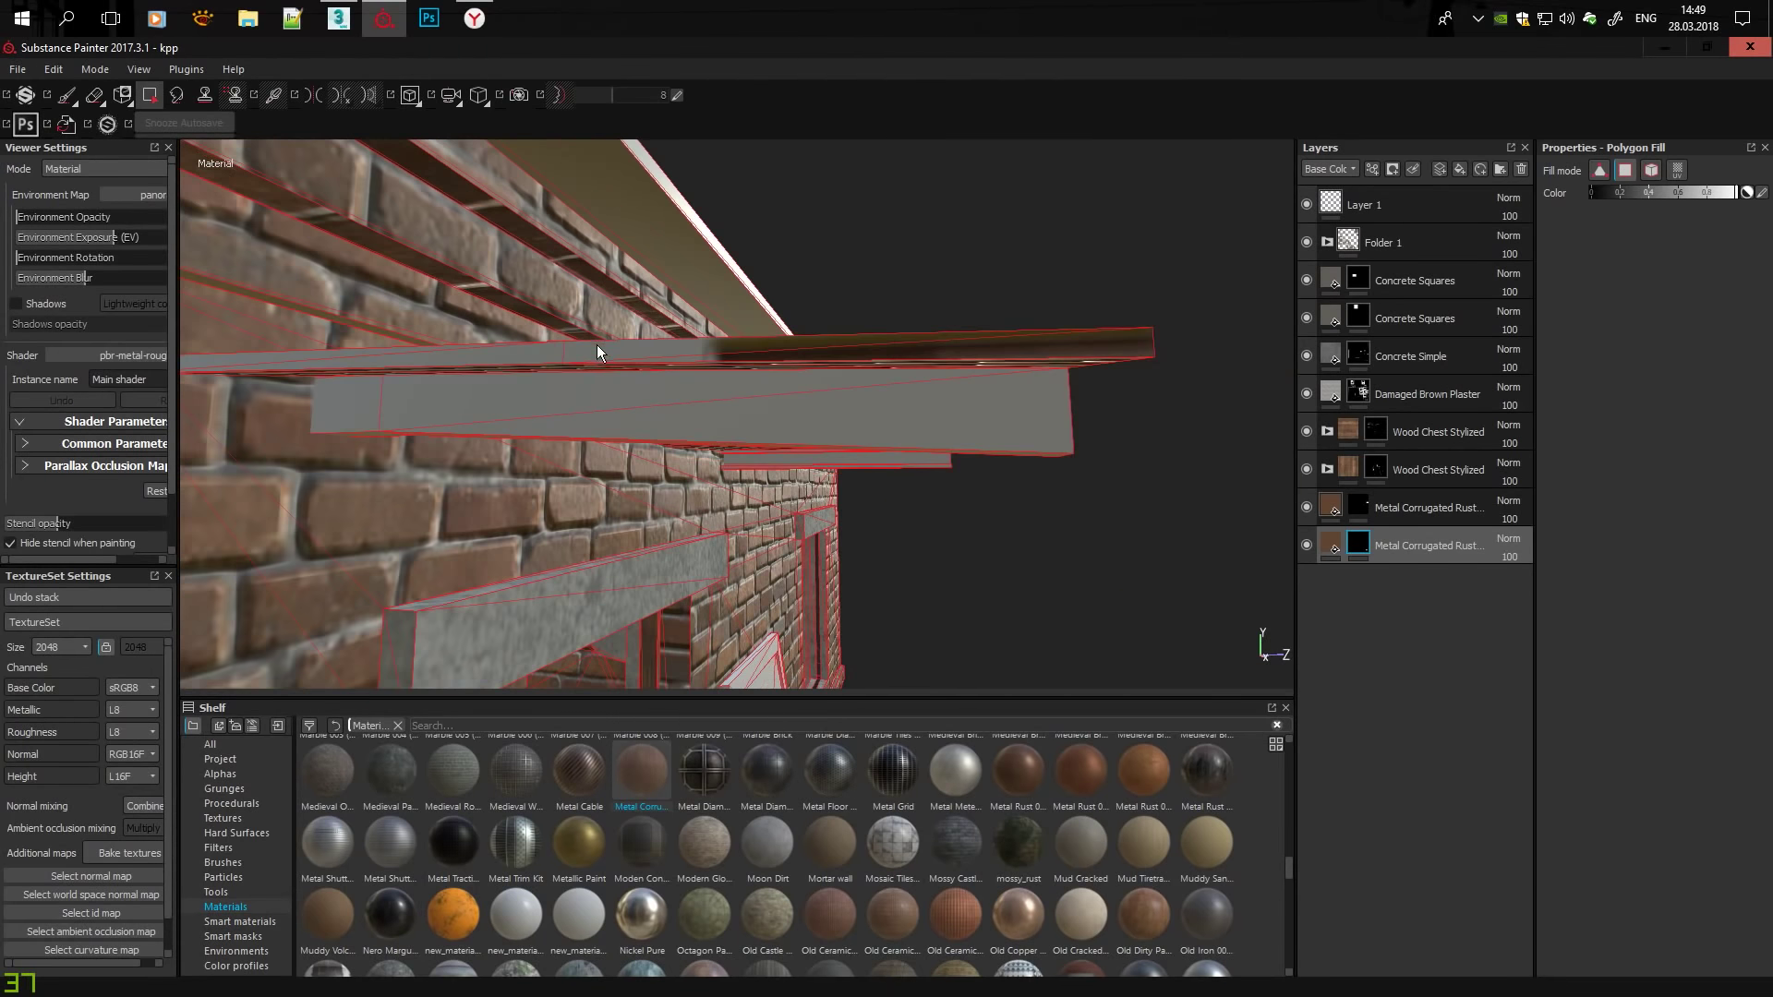
# Fill the main roof slopes with rusty corrugated metal and check the coverage from above.
pyautogui.moveTo(391, 358)
pyautogui.keyDown('alt'); pyautogui.mouseDown()
pyautogui.moveTo(541, 366)
pyautogui.moveTo(546, 317)
pyautogui.moveTo(600, 370)
pyautogui.moveTo(739, 348)
pyautogui.moveTo(721, 360)
pyautogui.mouseUp(); pyautogui.keyUp('alt')
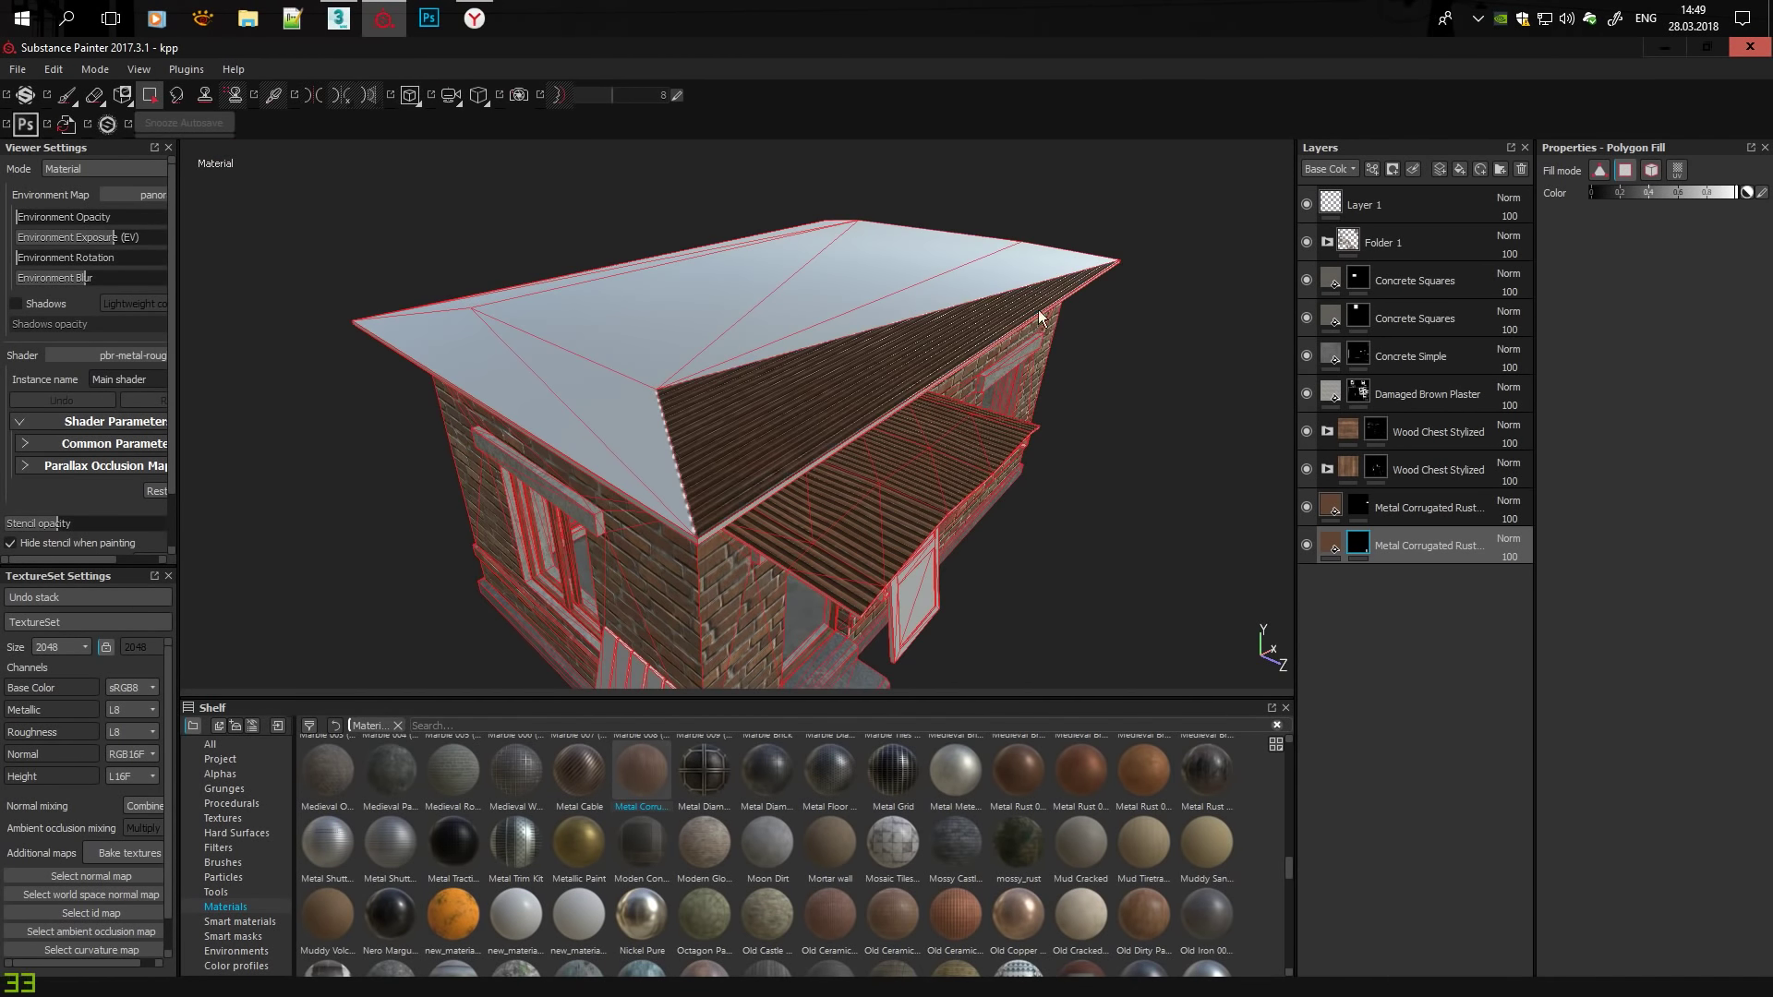
pyautogui.click(530, 404)
pyautogui.click(1361, 508)
pyautogui.click(881, 323)
pyautogui.moveTo(882, 323)
pyautogui.keyDown('alt'); pyautogui.mouseDown()
pyautogui.moveTo(573, 384)
pyautogui.moveTo(684, 289)
pyautogui.moveTo(923, 369)
pyautogui.moveTo(1096, 301)
pyautogui.moveTo(736, 462)
pyautogui.moveTo(566, 380)
pyautogui.moveTo(867, 368)
pyautogui.moveTo(922, 491)
pyautogui.moveTo(856, 391)
pyautogui.moveTo(701, 397)
pyautogui.moveTo(831, 407)
pyautogui.mouseUp(); pyautogui.keyUp('alt')
pyautogui.click(1361, 543)
pyautogui.click(1372, 506)
pyautogui.click(858, 364)
pyautogui.click(1357, 549)
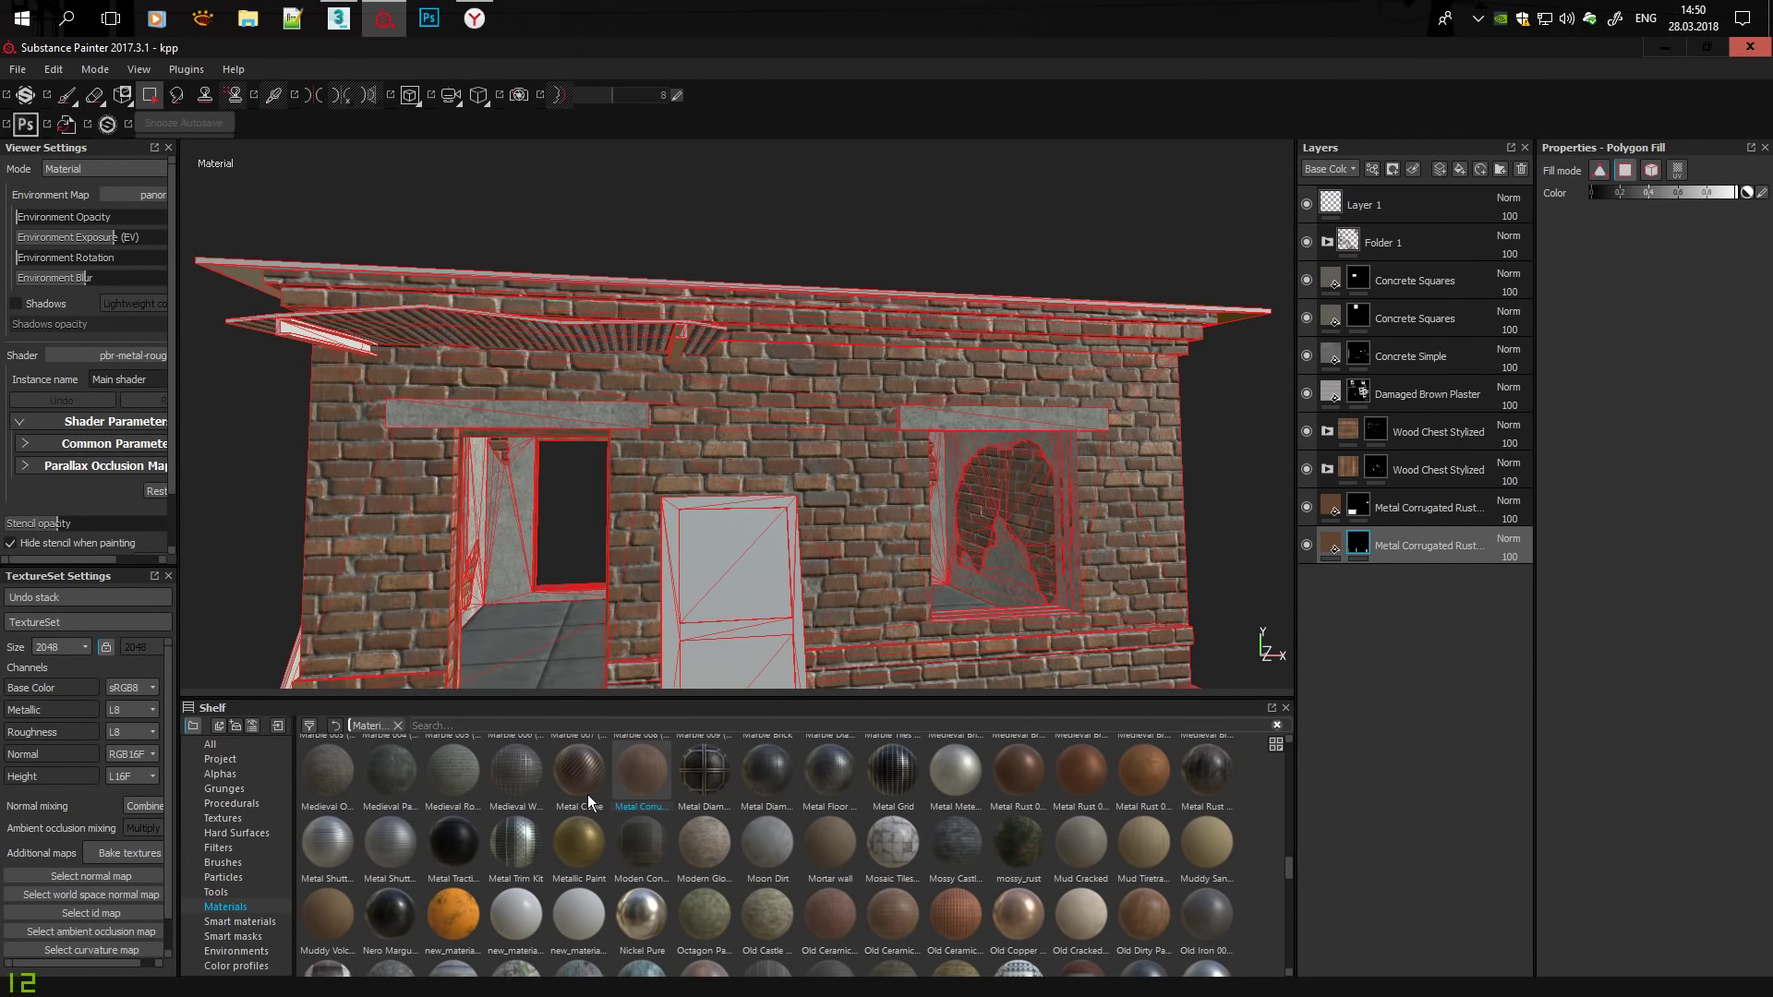
# Add a Rusty Iron material layer from the Shelf and give it a black mask.
pyautogui.scroll(-3, 587, 795)
pyautogui.scroll(-3, 587, 794)
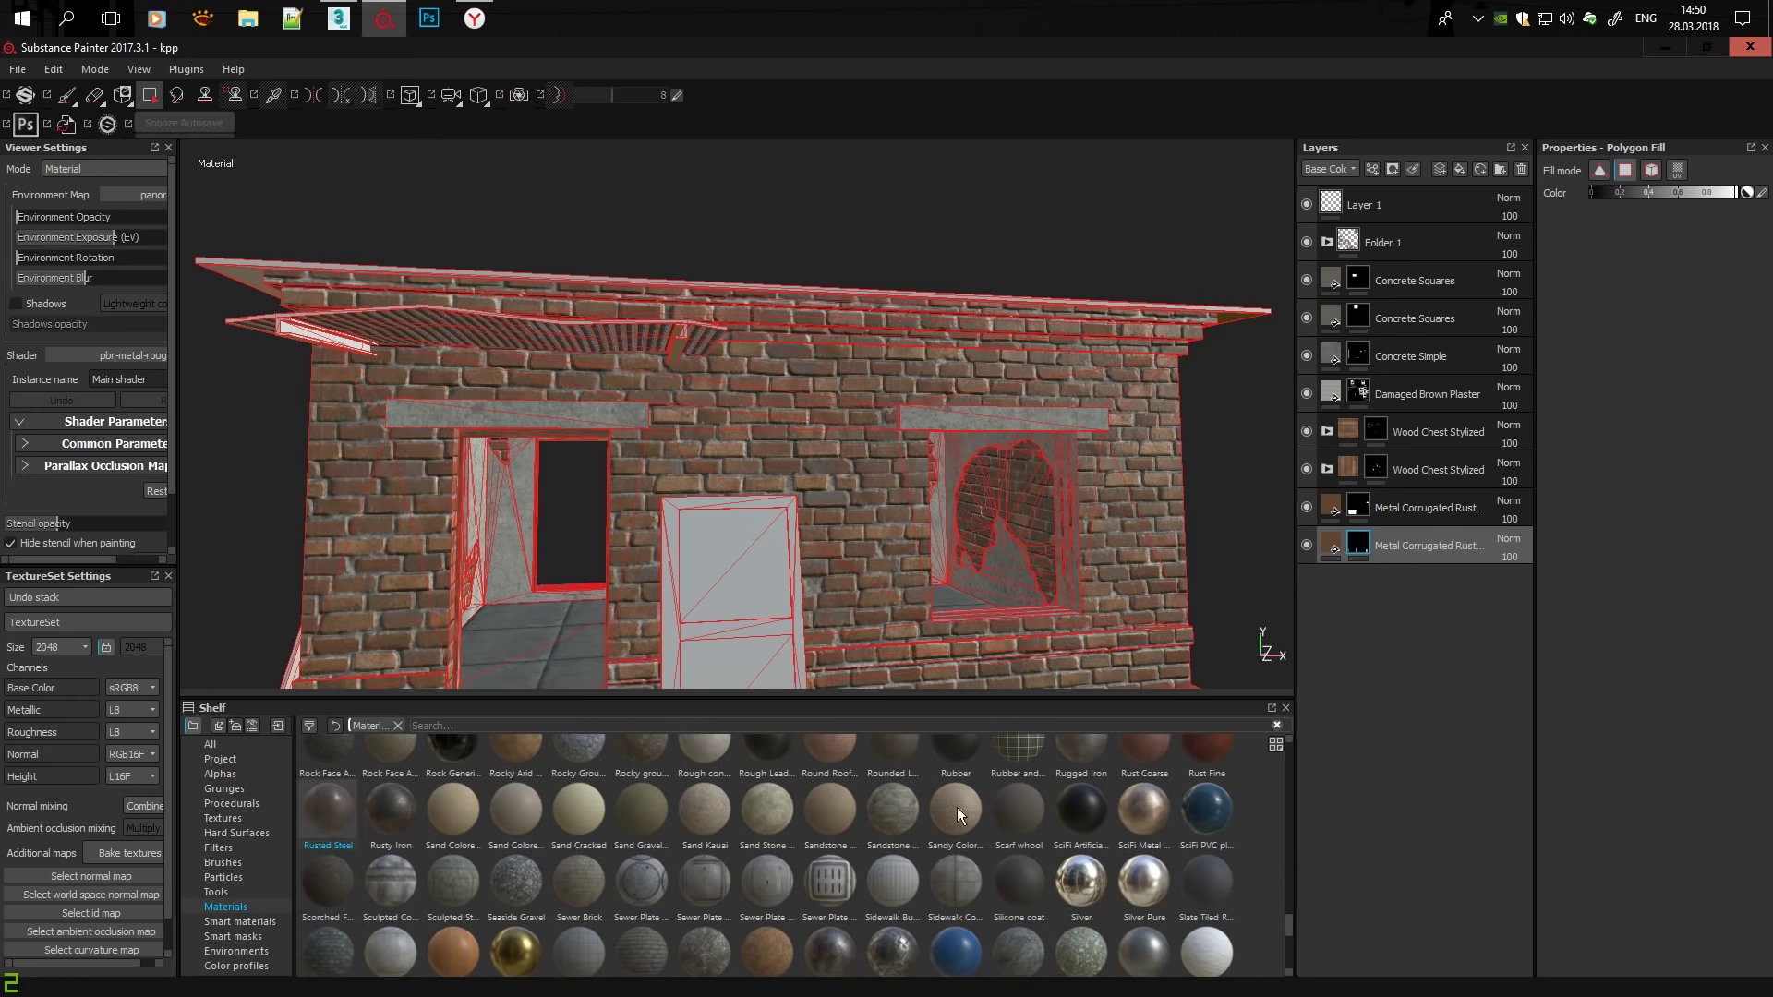
pyautogui.moveTo(1206, 801)
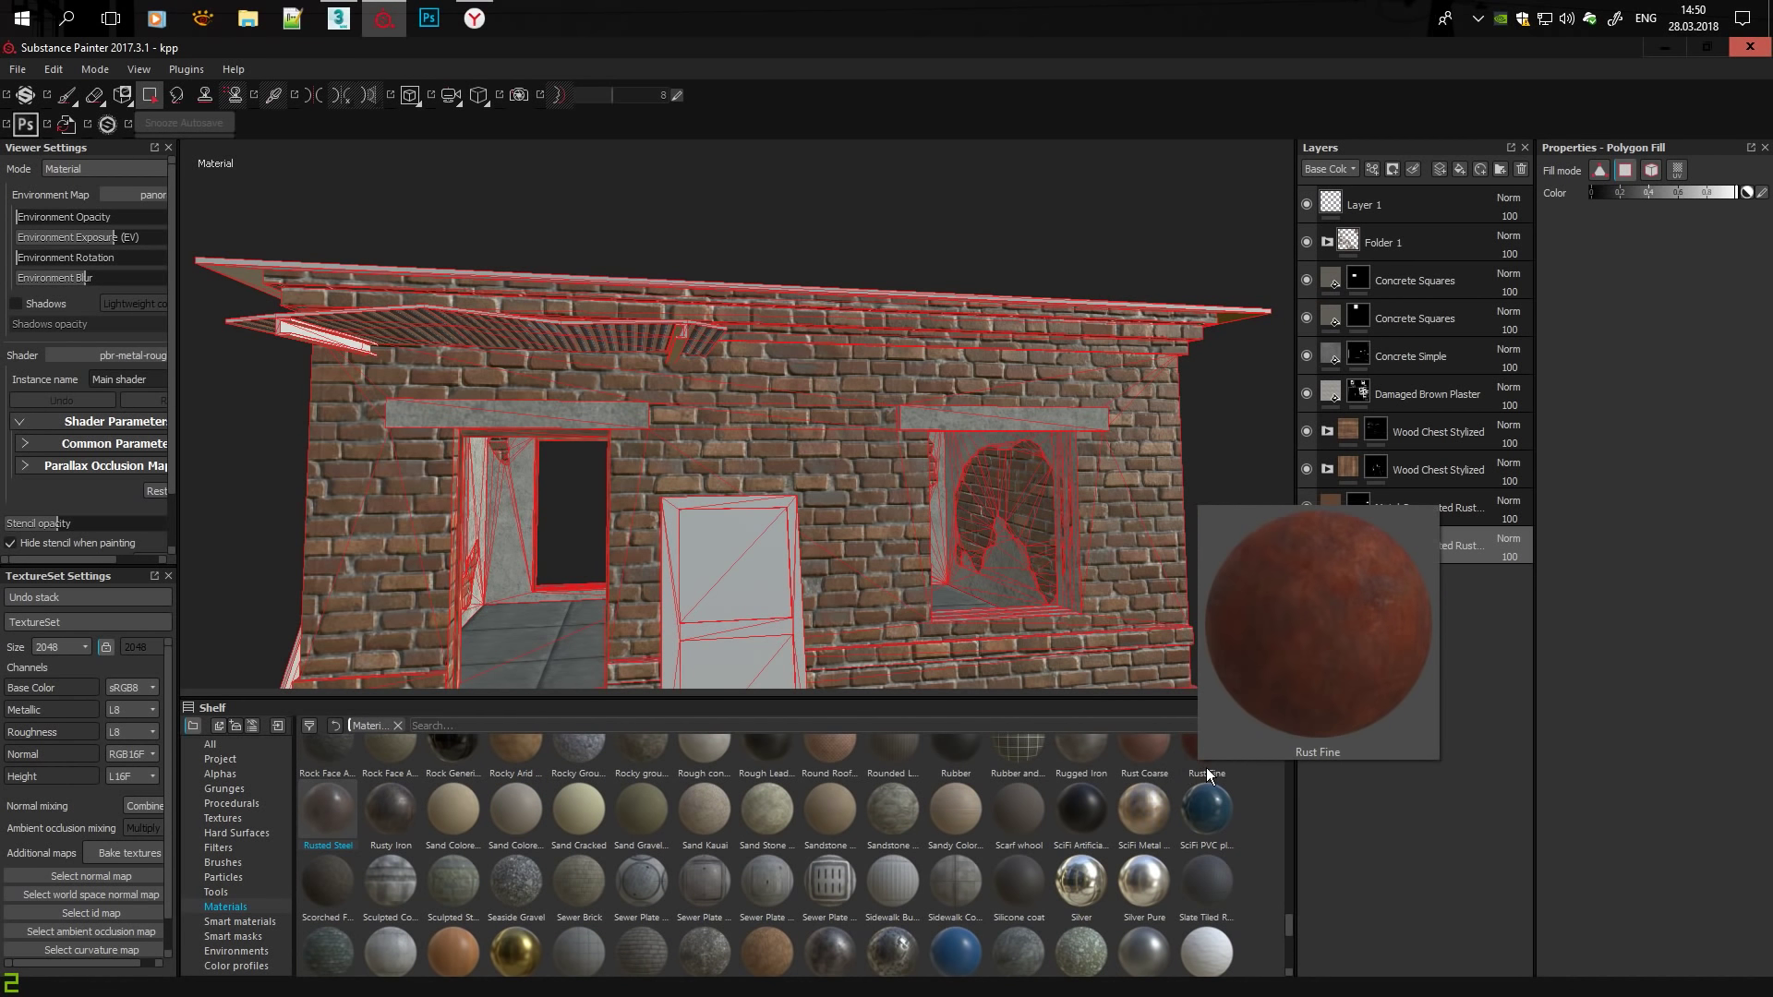
pyautogui.scroll(-3, 969, 798)
pyautogui.scroll(-3, 969, 798)
pyautogui.scroll(3, 506, 844)
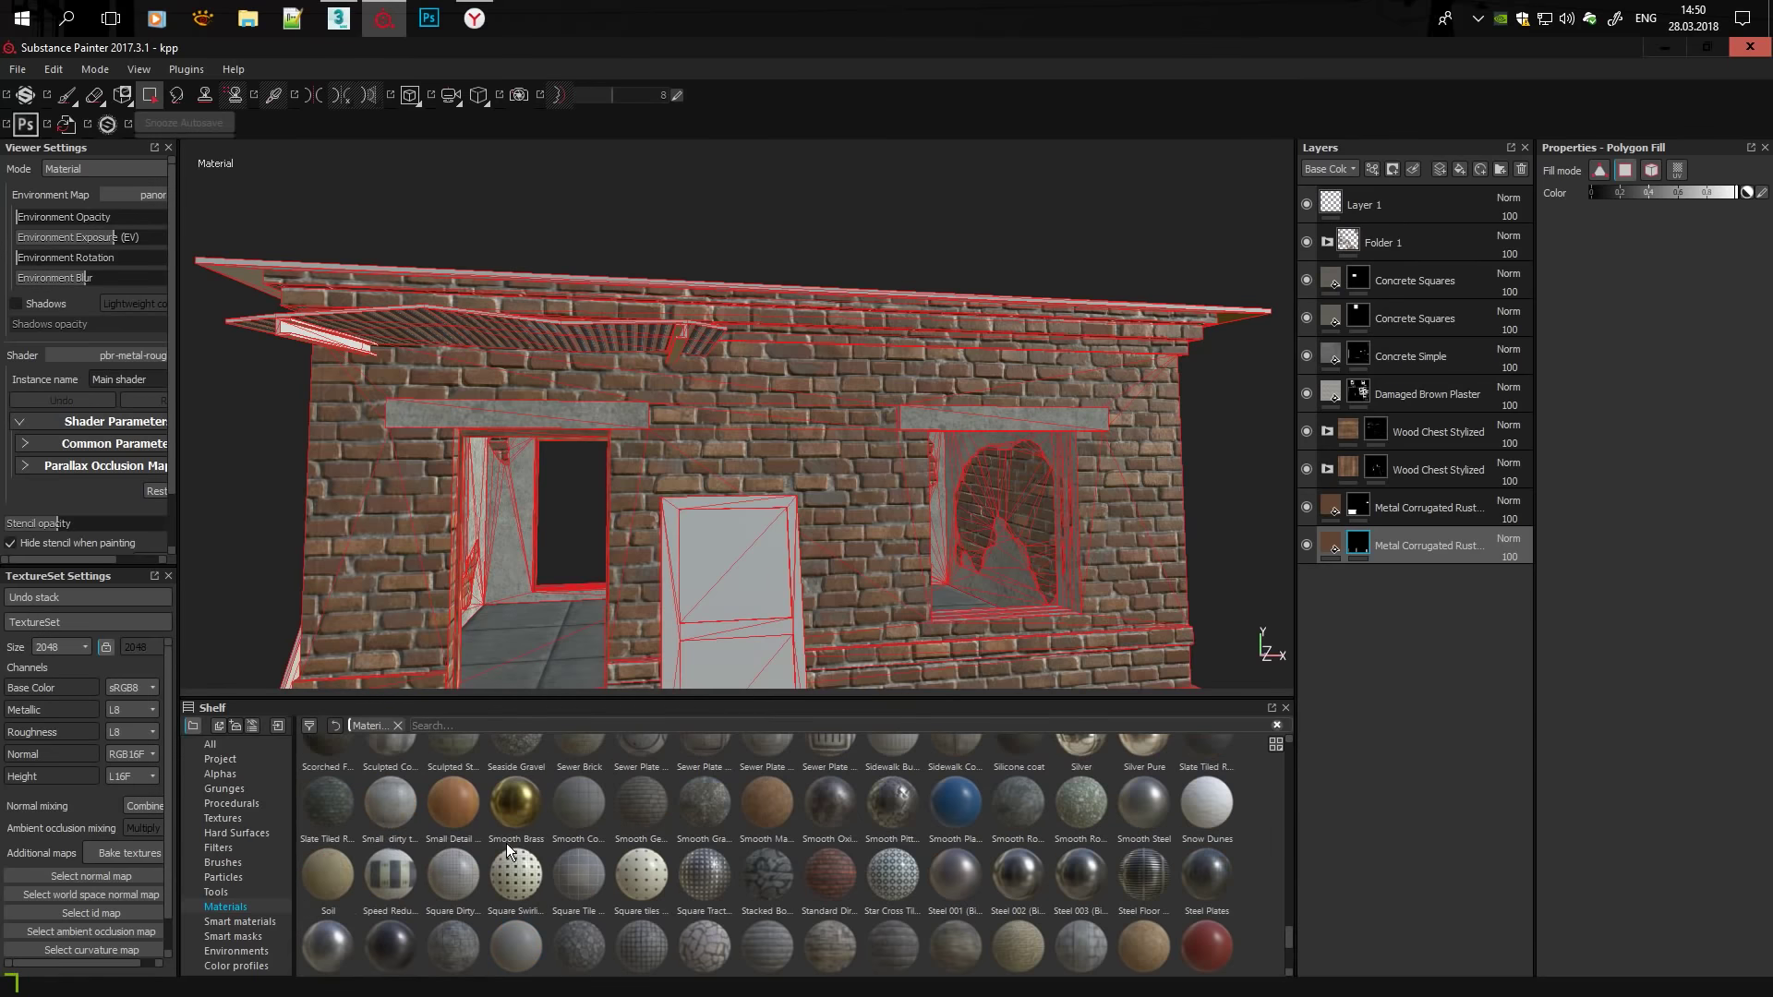
pyautogui.scroll(3, 365, 945)
pyautogui.moveTo(384, 891); pyautogui.dragTo(1360, 676)
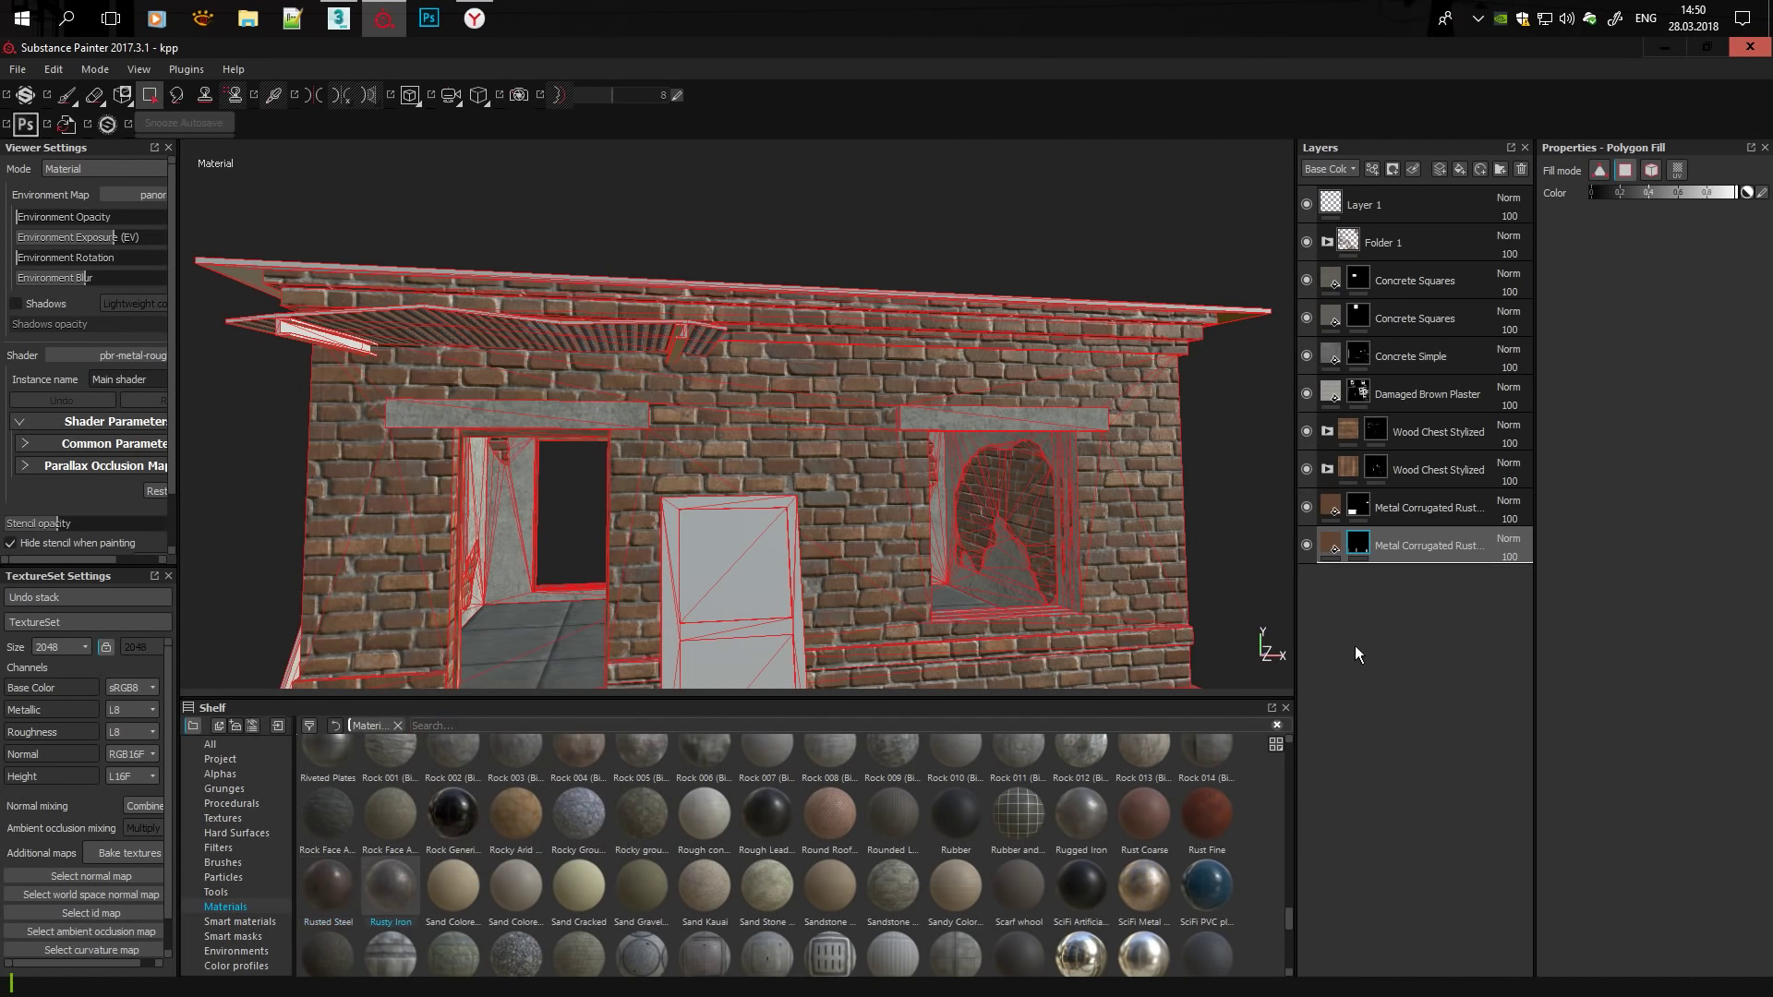
pyautogui.rightClick(1369, 584)
pyautogui.click(1450, 96)
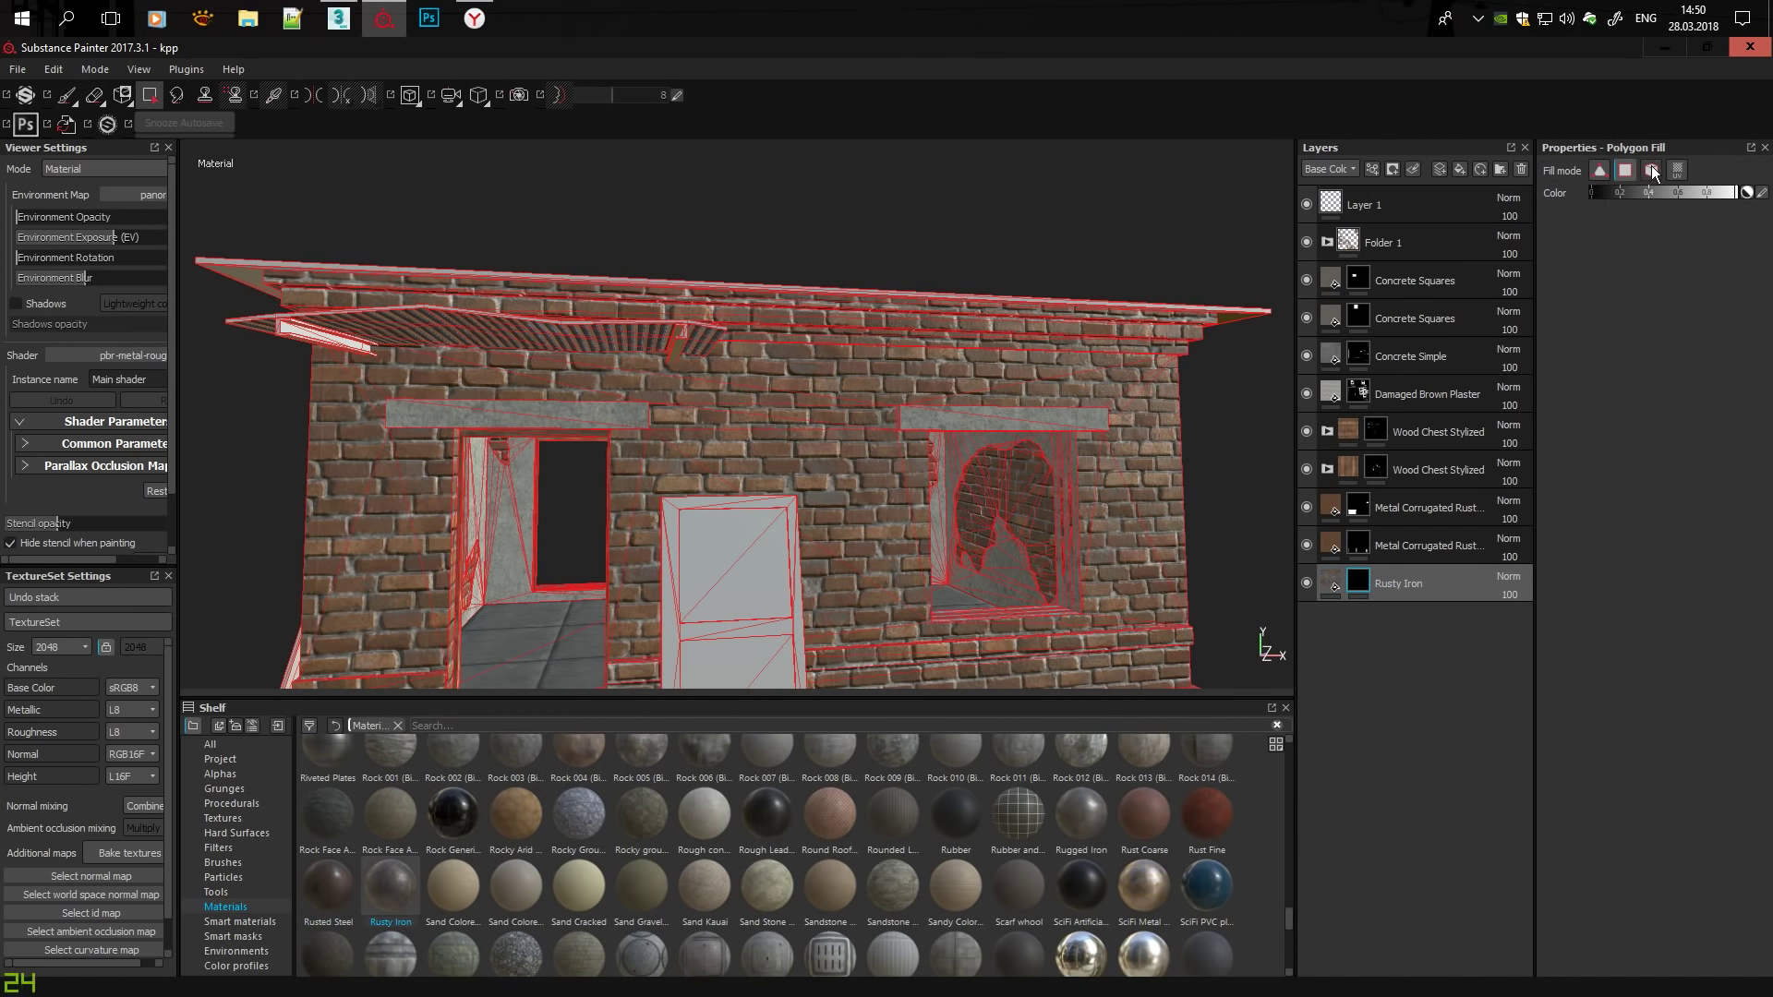
# Set Polygon Fill to UV island mode and orbit to the metal beams under the roof.
pyautogui.scroll(3, 750, 320)
pyautogui.moveTo(733, 335)
pyautogui.keyDown('alt'); pyautogui.mouseDown()
pyautogui.moveTo(635, 414)
pyautogui.moveTo(625, 278)
pyautogui.mouseUp(); pyautogui.keyUp('alt')
pyautogui.click(1599, 170)
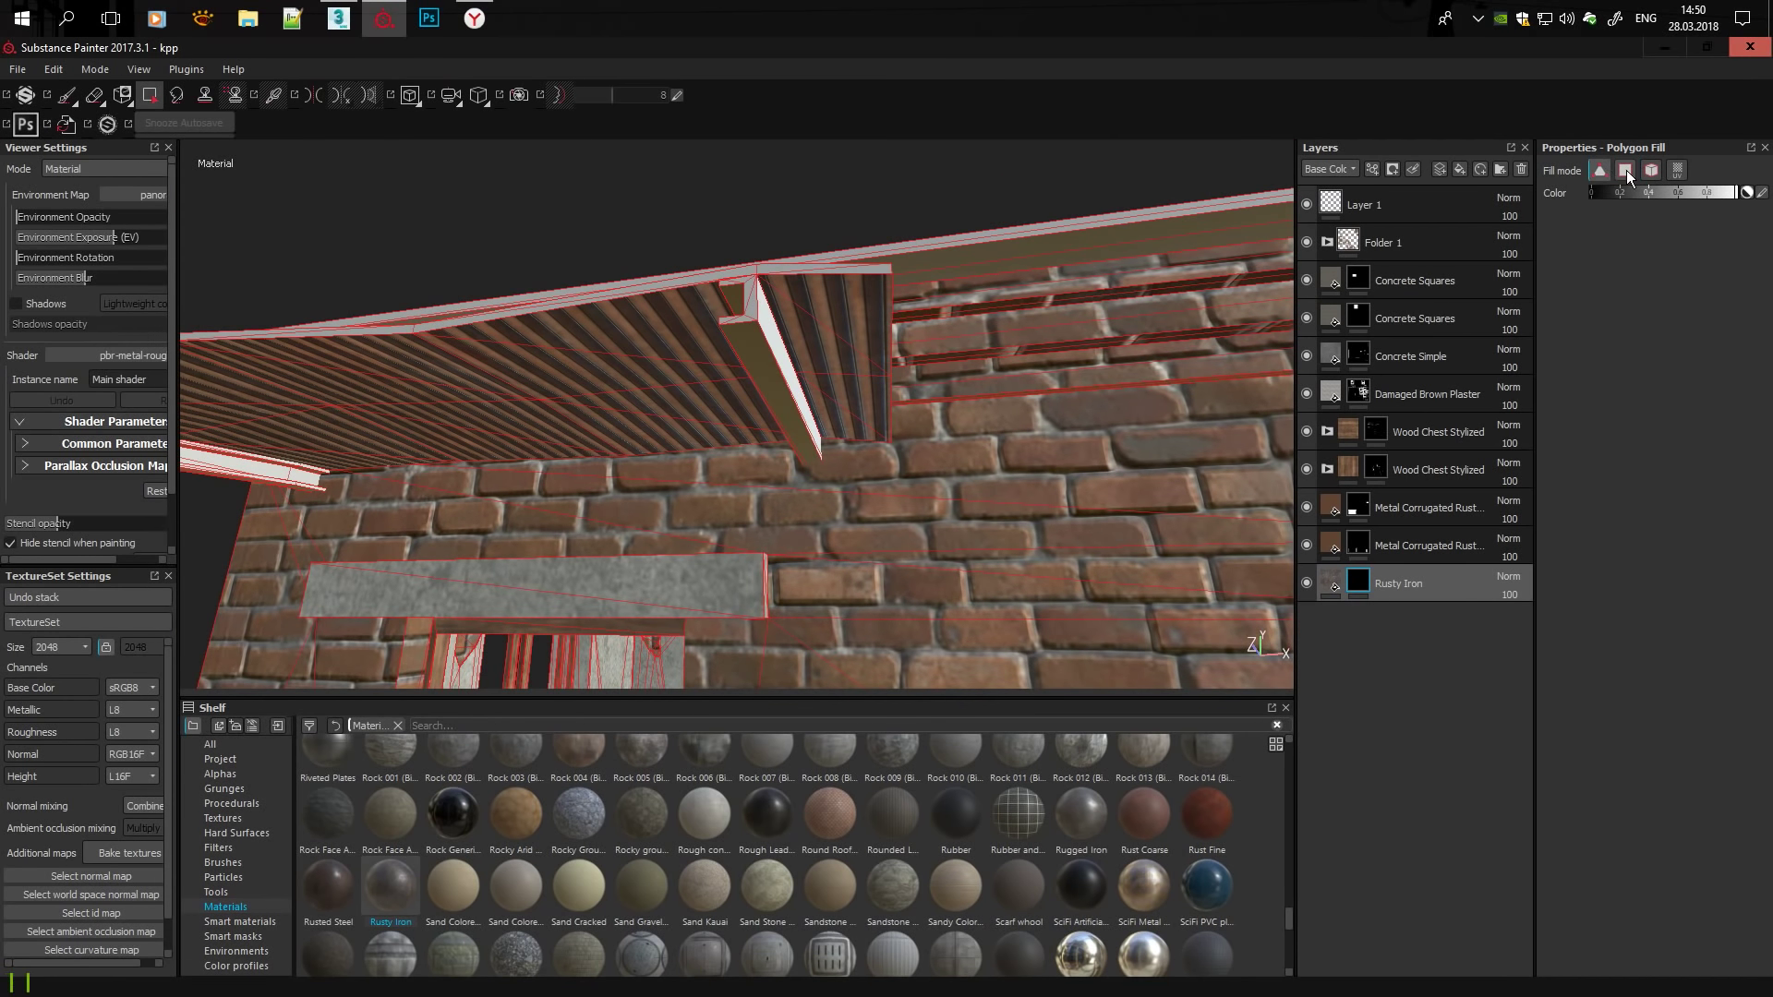
pyautogui.click(1677, 170)
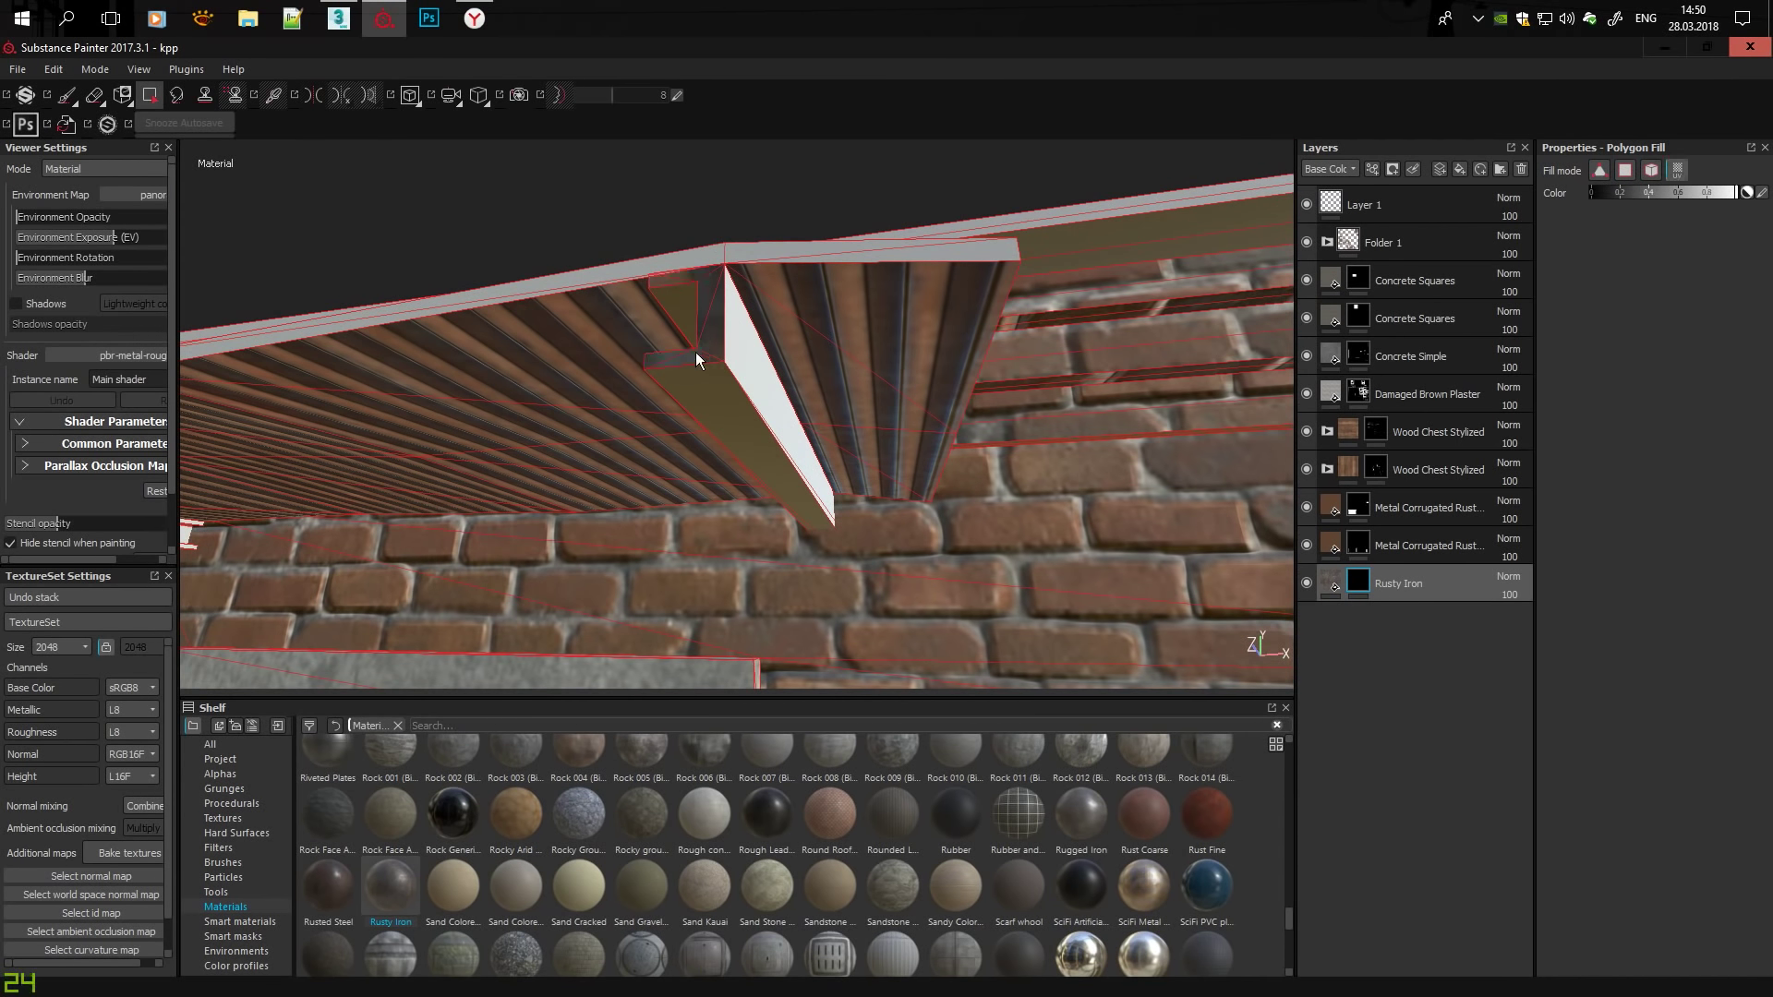
pyautogui.moveTo(695, 352)
pyautogui.keyDown('alt'); pyautogui.mouseDown()
pyautogui.moveTo(403, 441)
pyautogui.moveTo(616, 379)
pyautogui.mouseUp(); pyautogui.keyUp('alt')
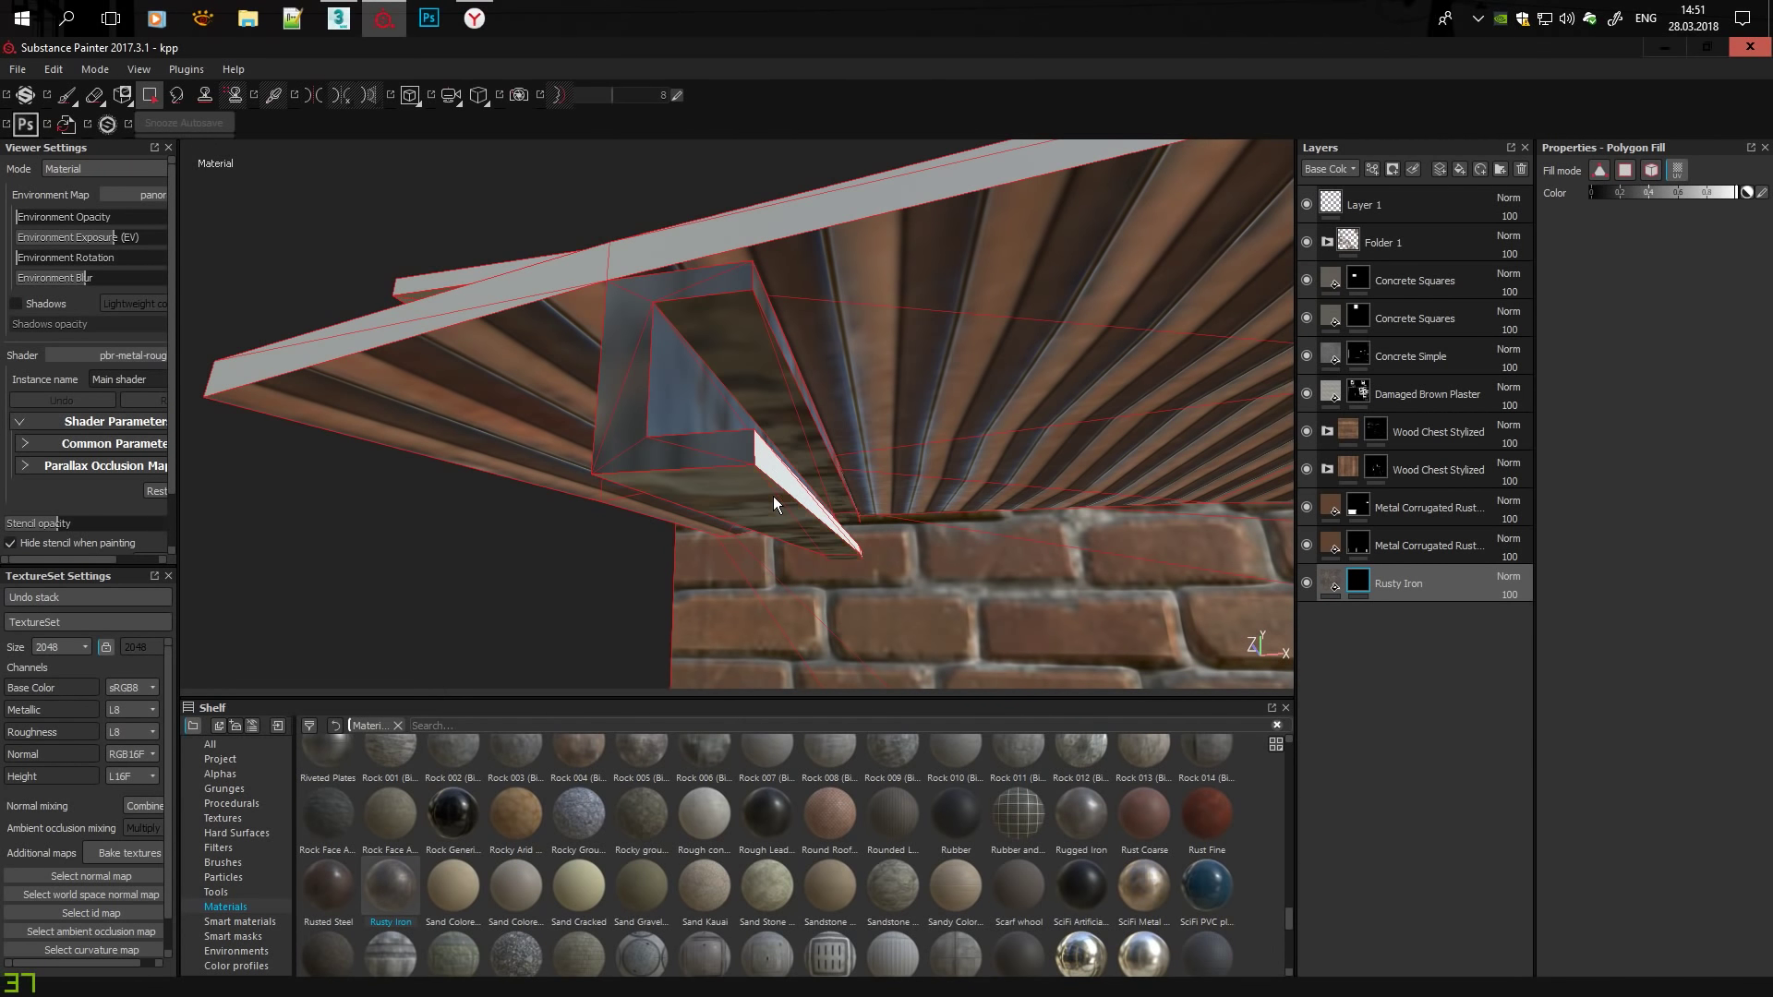
pyautogui.keyDown('alt'); pyautogui.moveTo(752, 449); pyautogui.dragTo(828, 324); pyautogui.keyUp('alt')
pyautogui.keyDown('alt'); pyautogui.moveTo(853, 308); pyautogui.dragTo(988, 398); pyautogui.keyUp('alt')
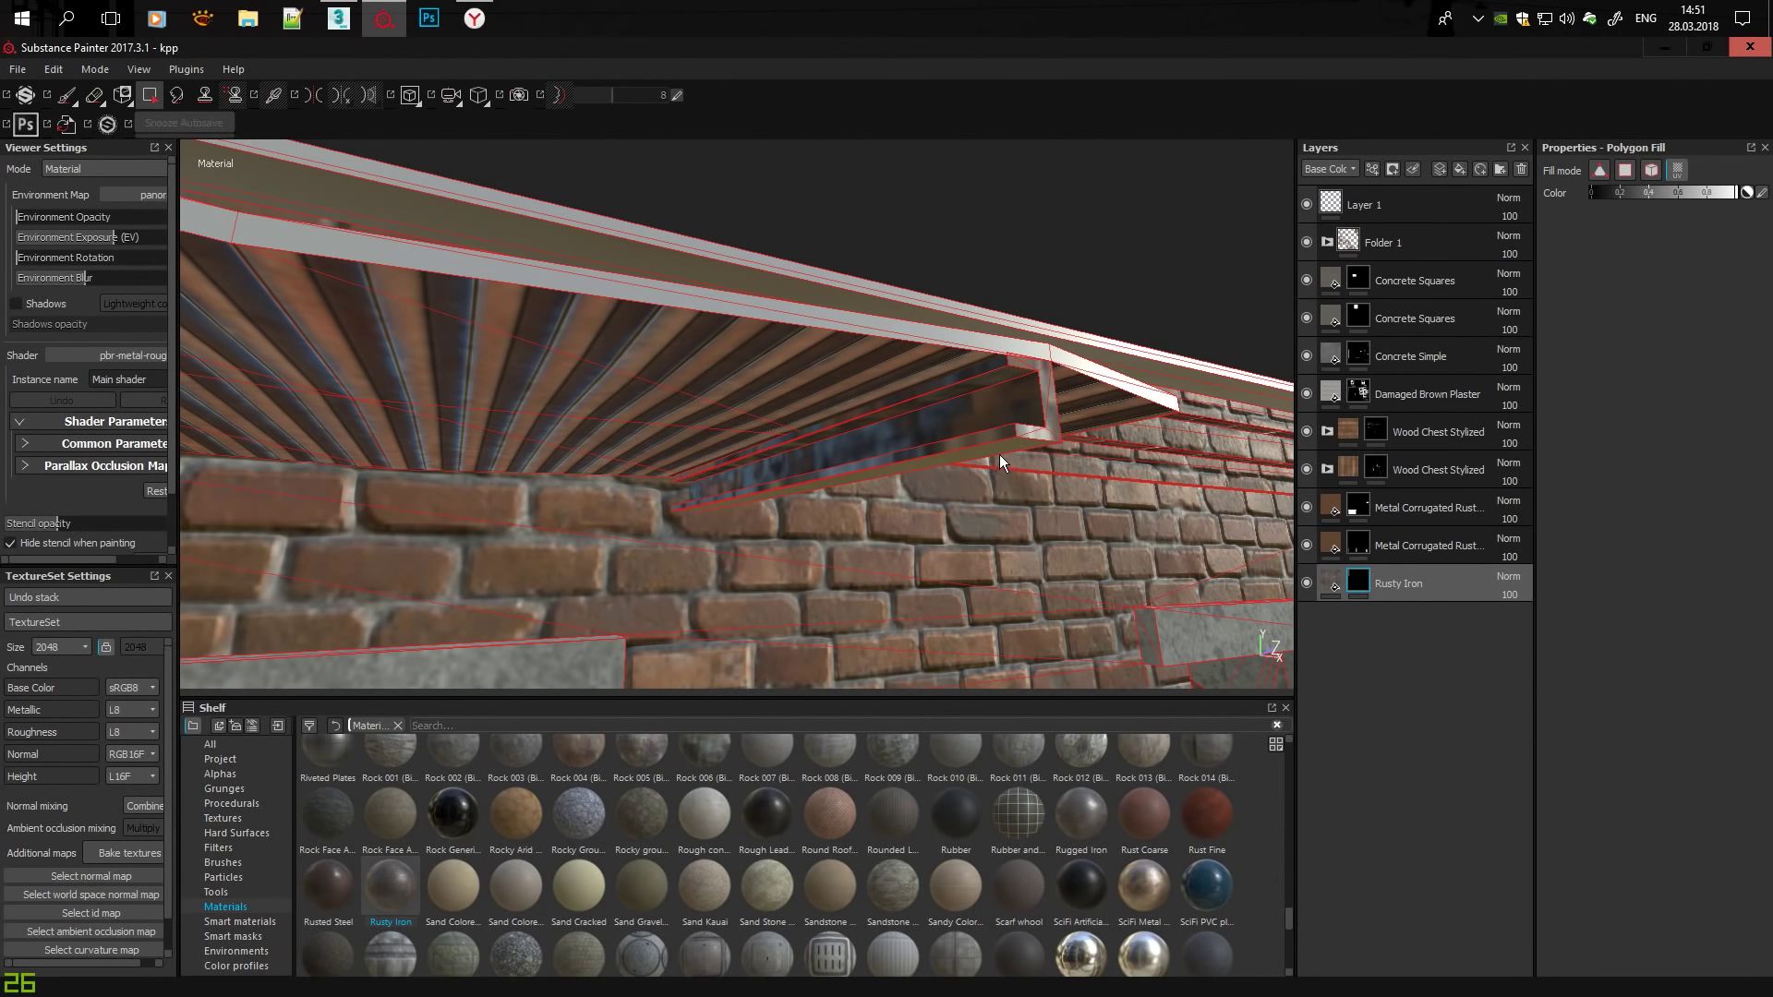
pyautogui.moveTo(999, 455)
pyautogui.keyDown('alt'); pyautogui.mouseDown()
pyautogui.moveTo(716, 296)
pyautogui.moveTo(778, 374)
pyautogui.mouseUp(); pyautogui.keyUp('alt')
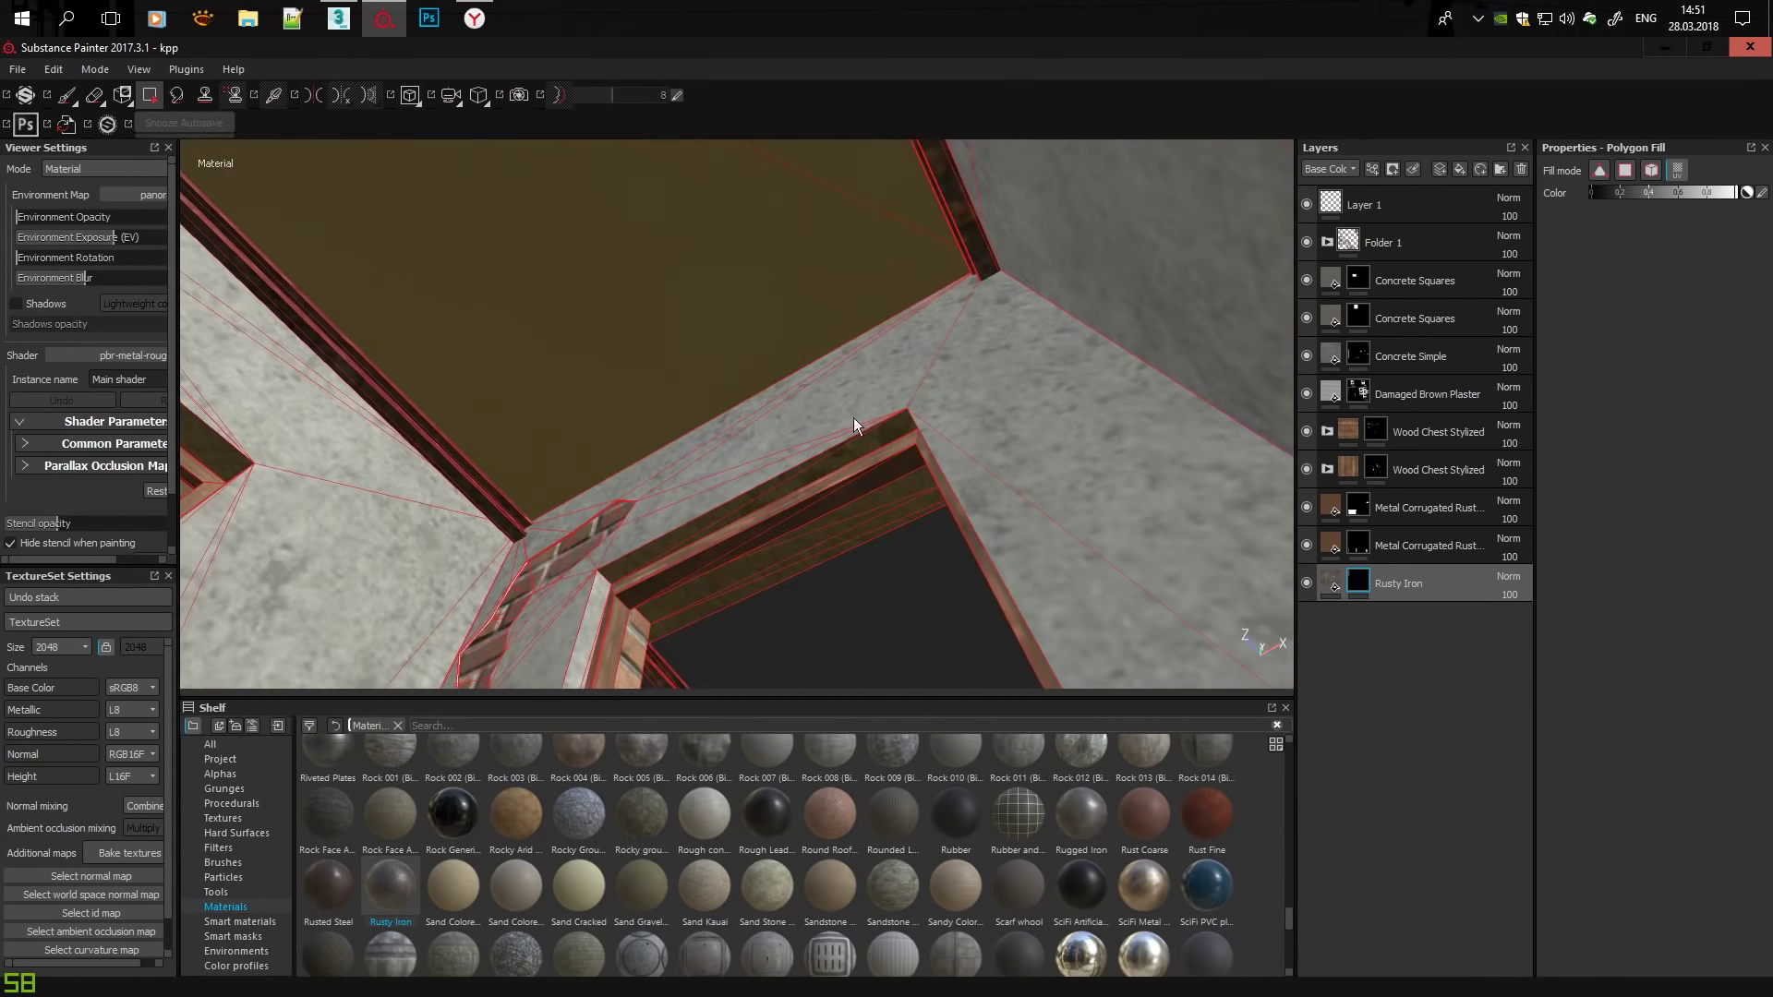
pyautogui.moveTo(779, 374)
pyautogui.keyDown('alt'); pyautogui.mouseDown()
pyautogui.moveTo(784, 506)
pyautogui.moveTo(800, 391)
pyautogui.moveTo(1049, 435)
pyautogui.moveTo(1180, 317)
pyautogui.moveTo(491, 370)
pyautogui.mouseUp(); pyautogui.keyUp('alt')
# Add a Rusted Steel layer with a black mask, then orbit around the roof edges.
pyautogui.click(352, 888)
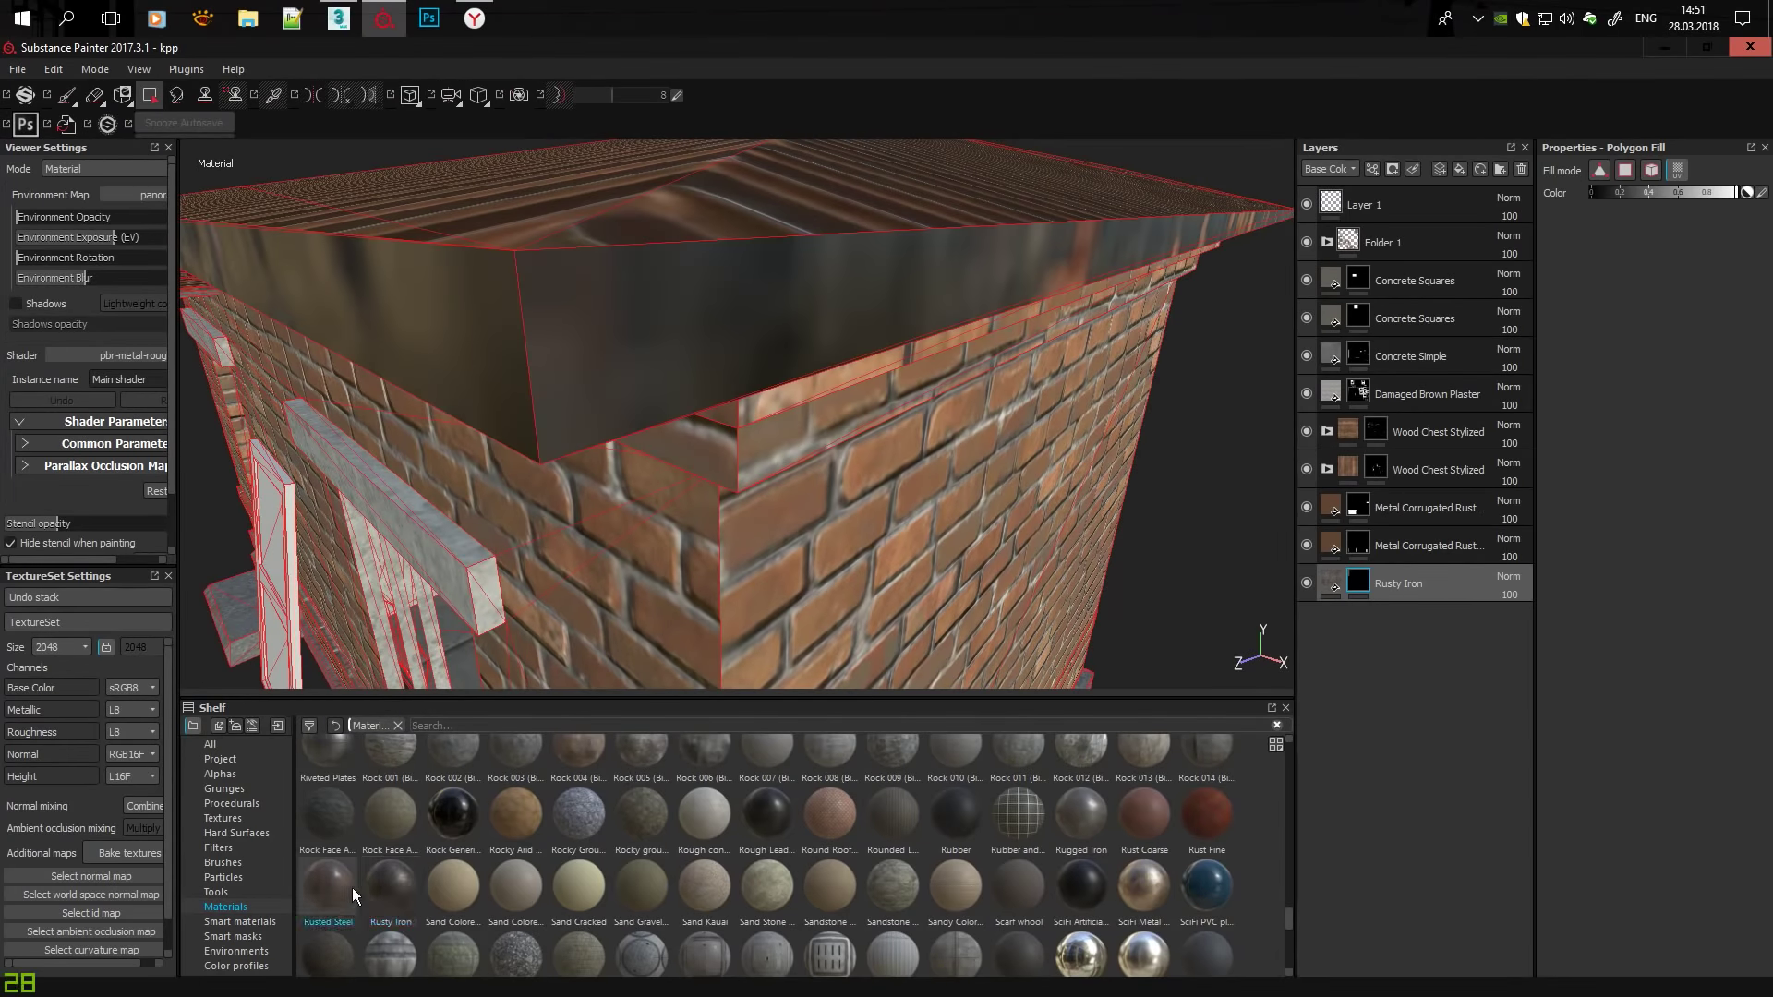
pyautogui.rightClick(1415, 682)
pyautogui.click(1469, 120)
pyautogui.keyDown('alt'); pyautogui.moveTo(647, 369); pyautogui.dragTo(748, 208); pyautogui.keyUp('alt')
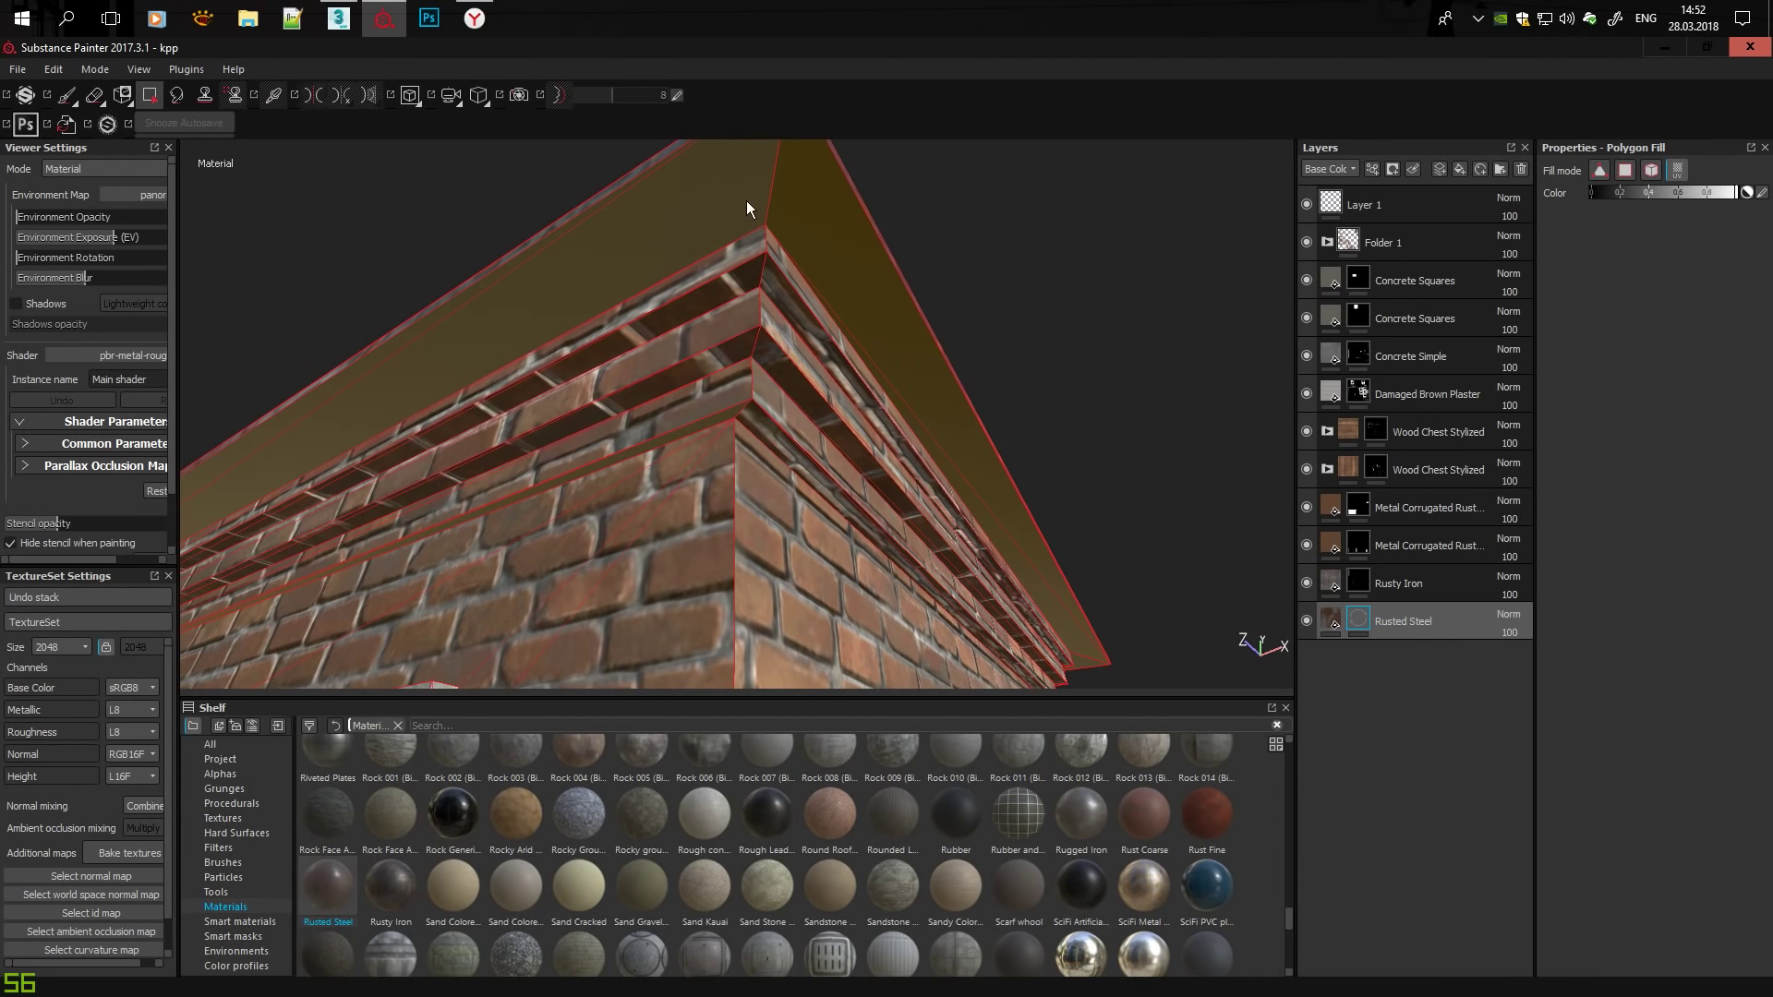
pyautogui.moveTo(880, 376)
pyautogui.keyDown('alt'); pyautogui.mouseDown()
pyautogui.moveTo(486, 442)
pyautogui.moveTo(929, 426)
pyautogui.moveTo(900, 412)
pyautogui.moveTo(945, 349)
pyautogui.moveTo(1077, 308)
pyautogui.moveTo(889, 238)
pyautogui.moveTo(825, 416)
pyautogui.moveTo(933, 261)
pyautogui.moveTo(751, 158)
pyautogui.moveTo(907, 358)
pyautogui.moveTo(1049, 444)
pyautogui.moveTo(551, 288)
pyautogui.moveTo(994, 380)
pyautogui.moveTo(740, 396)
pyautogui.moveTo(845, 364)
pyautogui.moveTo(827, 377)
pyautogui.moveTo(600, 295)
pyautogui.moveTo(337, 246)
pyautogui.moveTo(554, 351)
pyautogui.moveTo(741, 401)
pyautogui.moveTo(760, 339)
pyautogui.moveTo(1053, 316)
pyautogui.moveTo(1067, 395)
pyautogui.moveTo(265, 396)
pyautogui.moveTo(502, 435)
pyautogui.moveTo(582, 400)
pyautogui.moveTo(969, 450)
pyautogui.moveTo(750, 374)
pyautogui.moveTo(784, 298)
pyautogui.moveTo(767, 229)
pyautogui.mouseUp(); pyautogui.keyUp('alt')
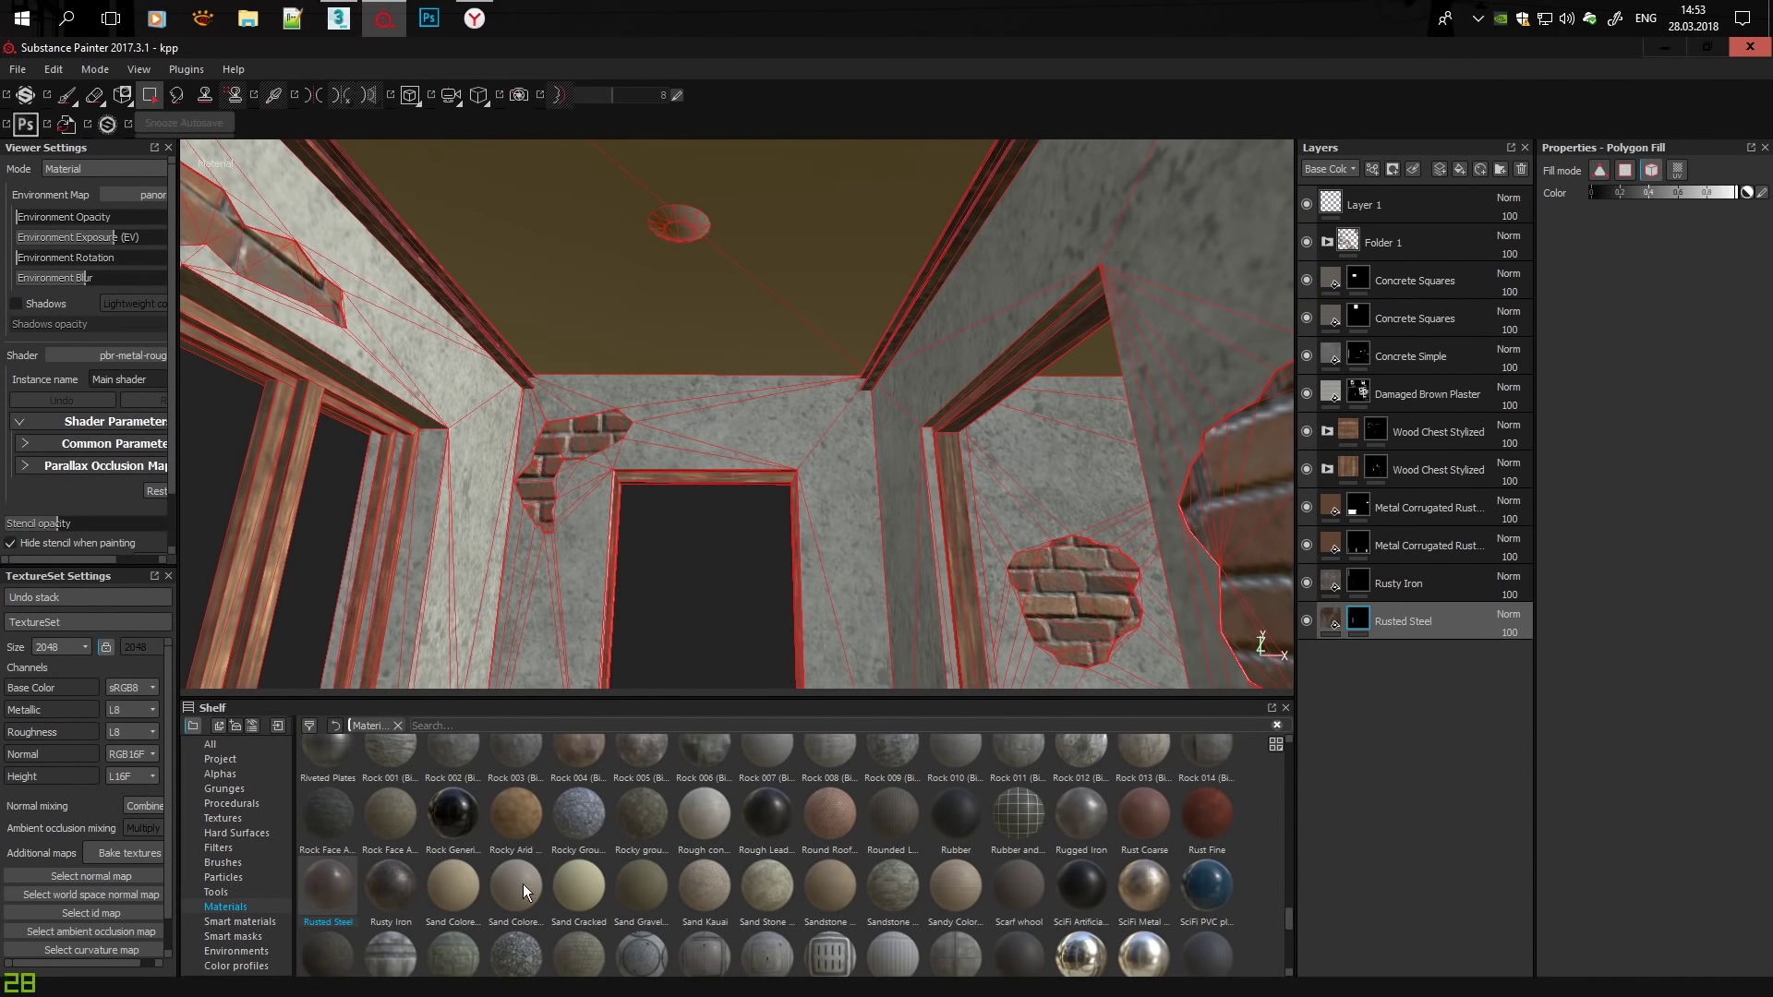
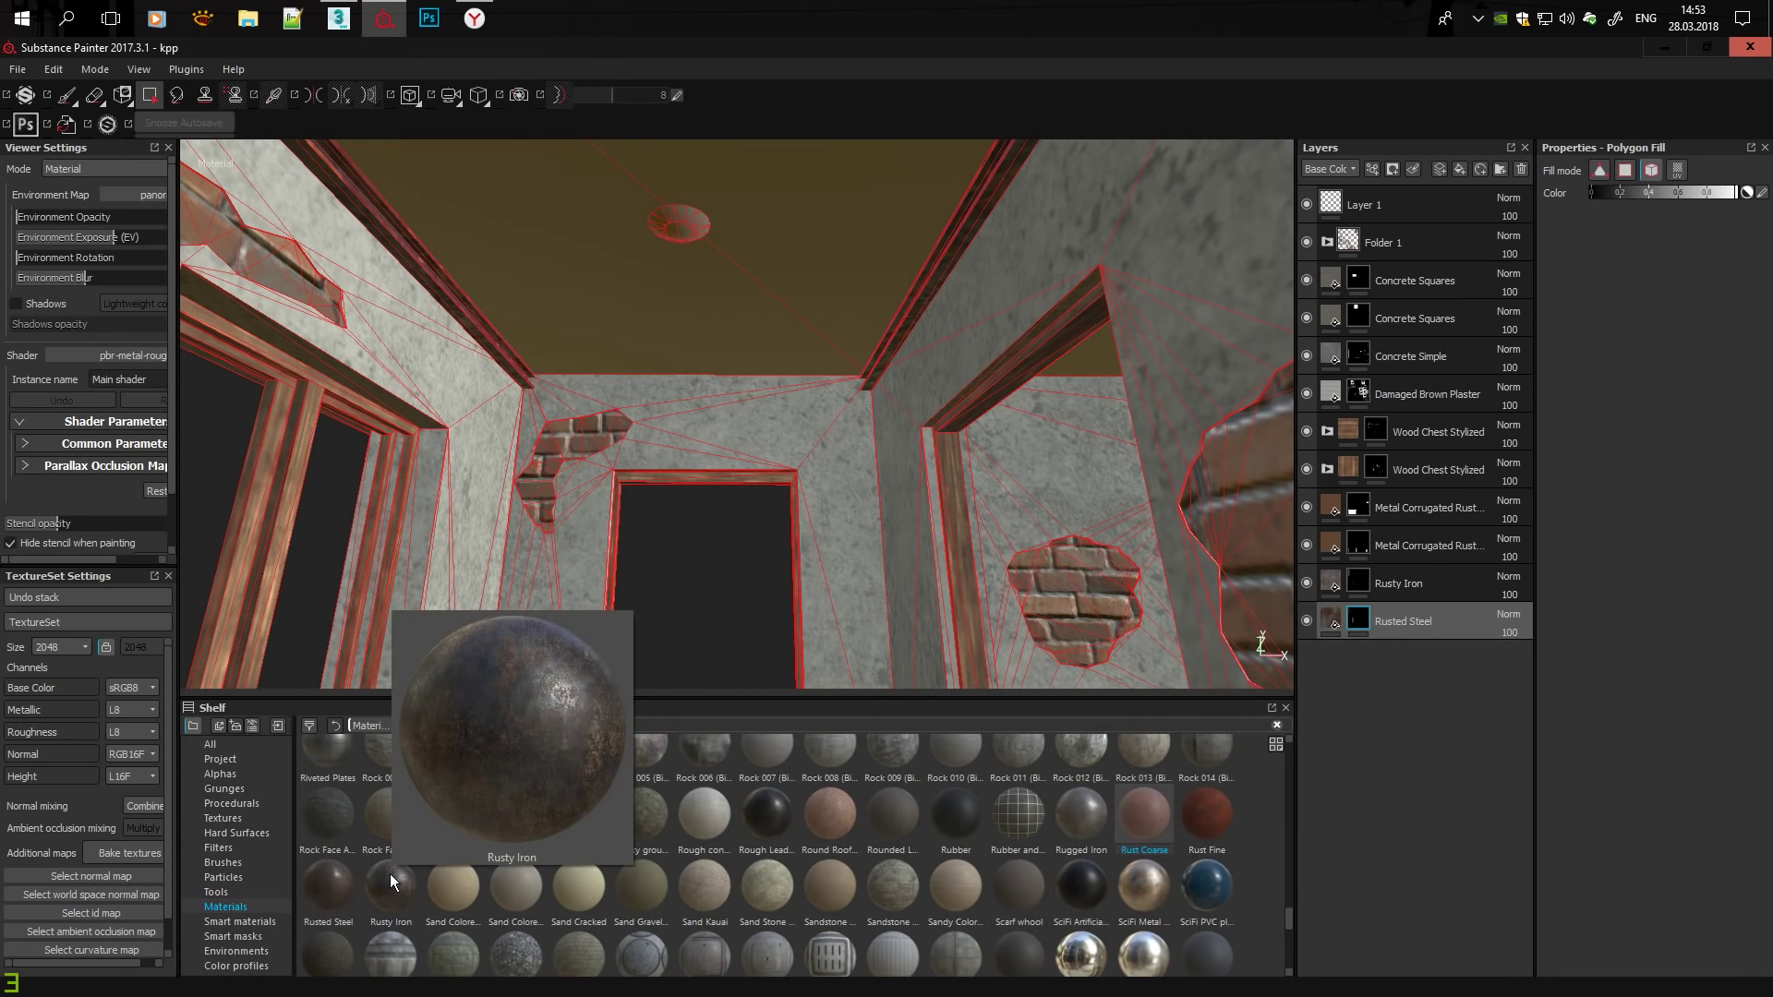
# Add an Old Cracked Plaster fill layer from the Shelf to the layer stack.
pyautogui.scroll(5, 796, 903)
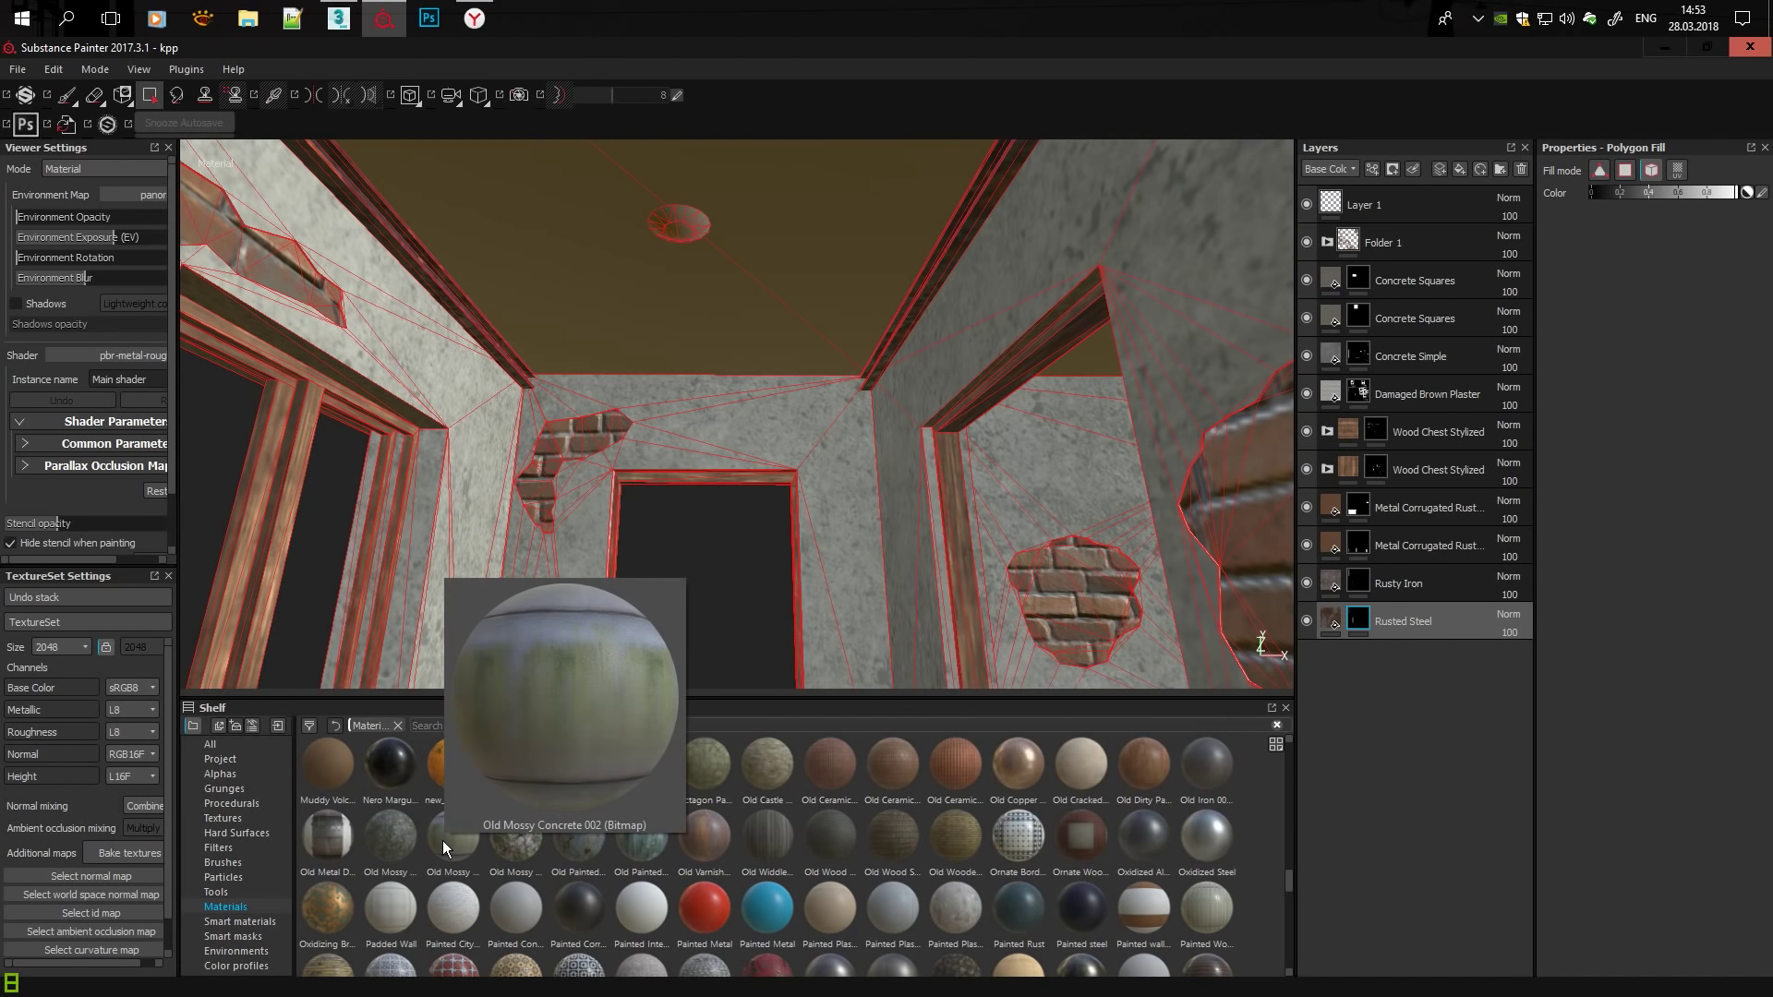
pyautogui.moveTo(1062, 783); pyautogui.dragTo(1450, 761)
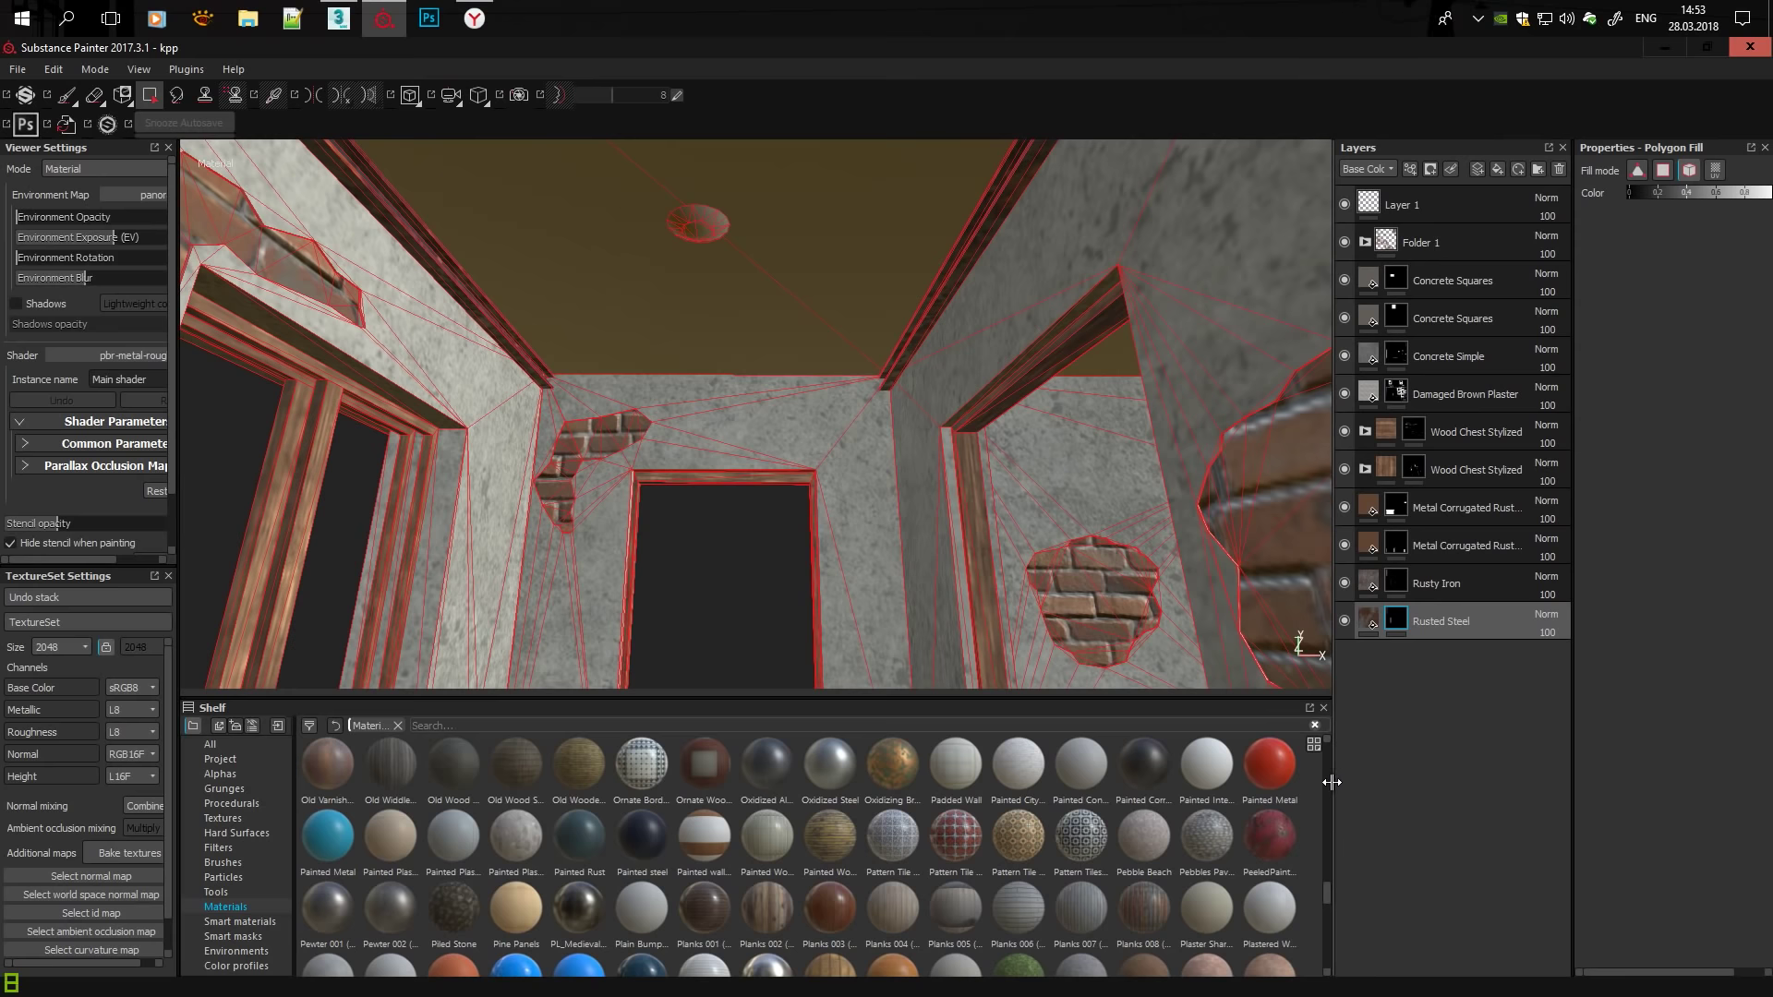
pyautogui.rightClick(1418, 658)
# Give the plaster layer a black mask in polygon-fill mode and orbit to the ceiling.
pyautogui.click(1478, 124)
pyautogui.press('4')
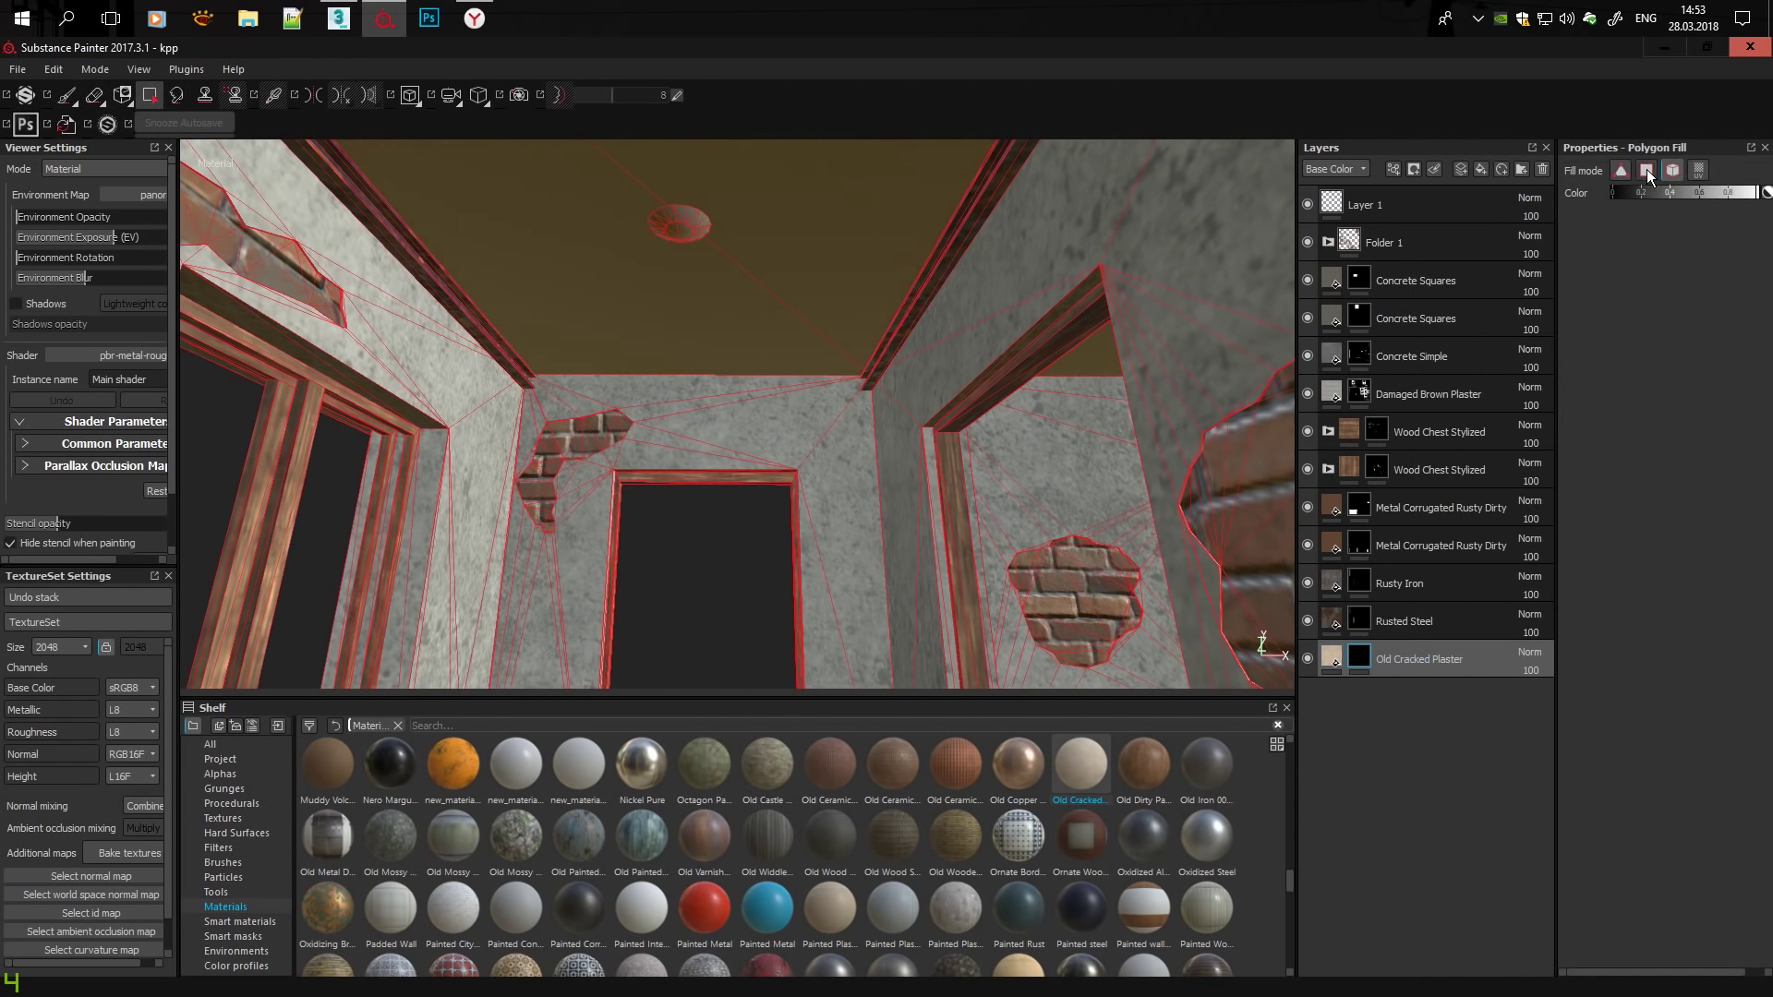
pyautogui.keyDown('alt'); pyautogui.moveTo(1100, 369); pyautogui.dragTo(794, 373); pyautogui.keyUp('alt')
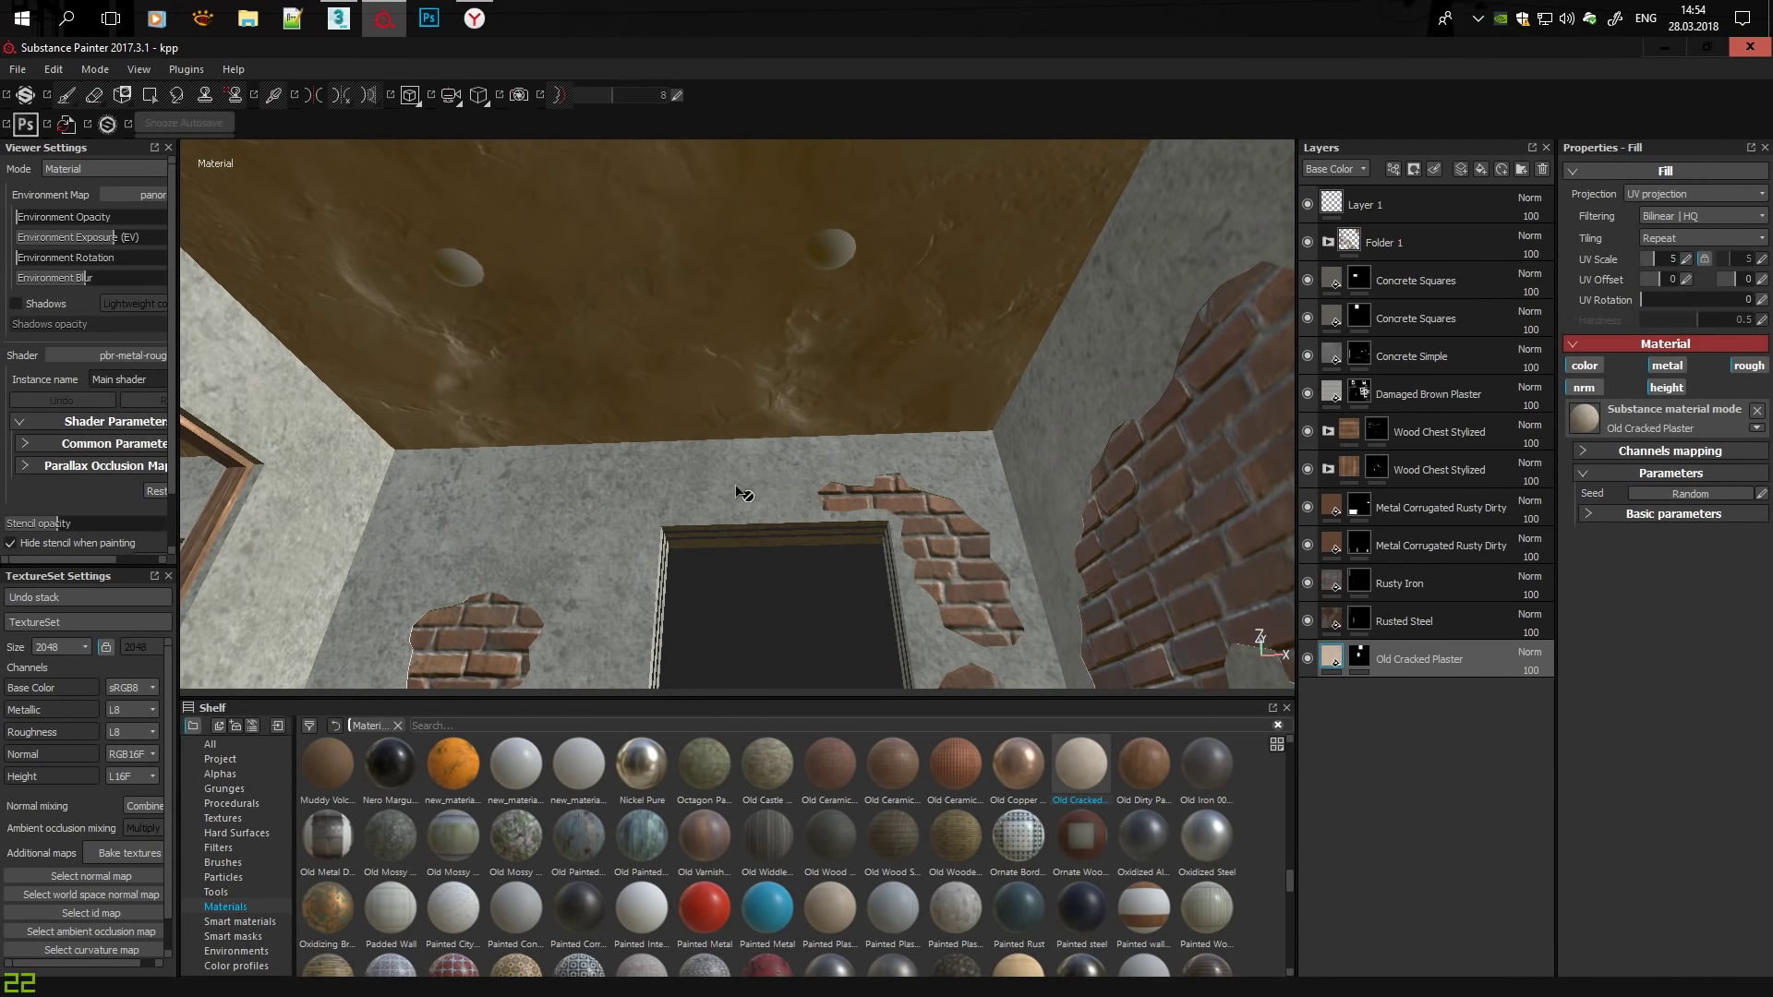
pyautogui.moveTo(739, 492)
pyautogui.keyDown('alt'); pyautogui.mouseDown()
pyautogui.moveTo(597, 369)
pyautogui.moveTo(554, 428)
pyautogui.mouseUp(); pyautogui.keyUp('alt')
pyautogui.scroll(5, 767, 812)
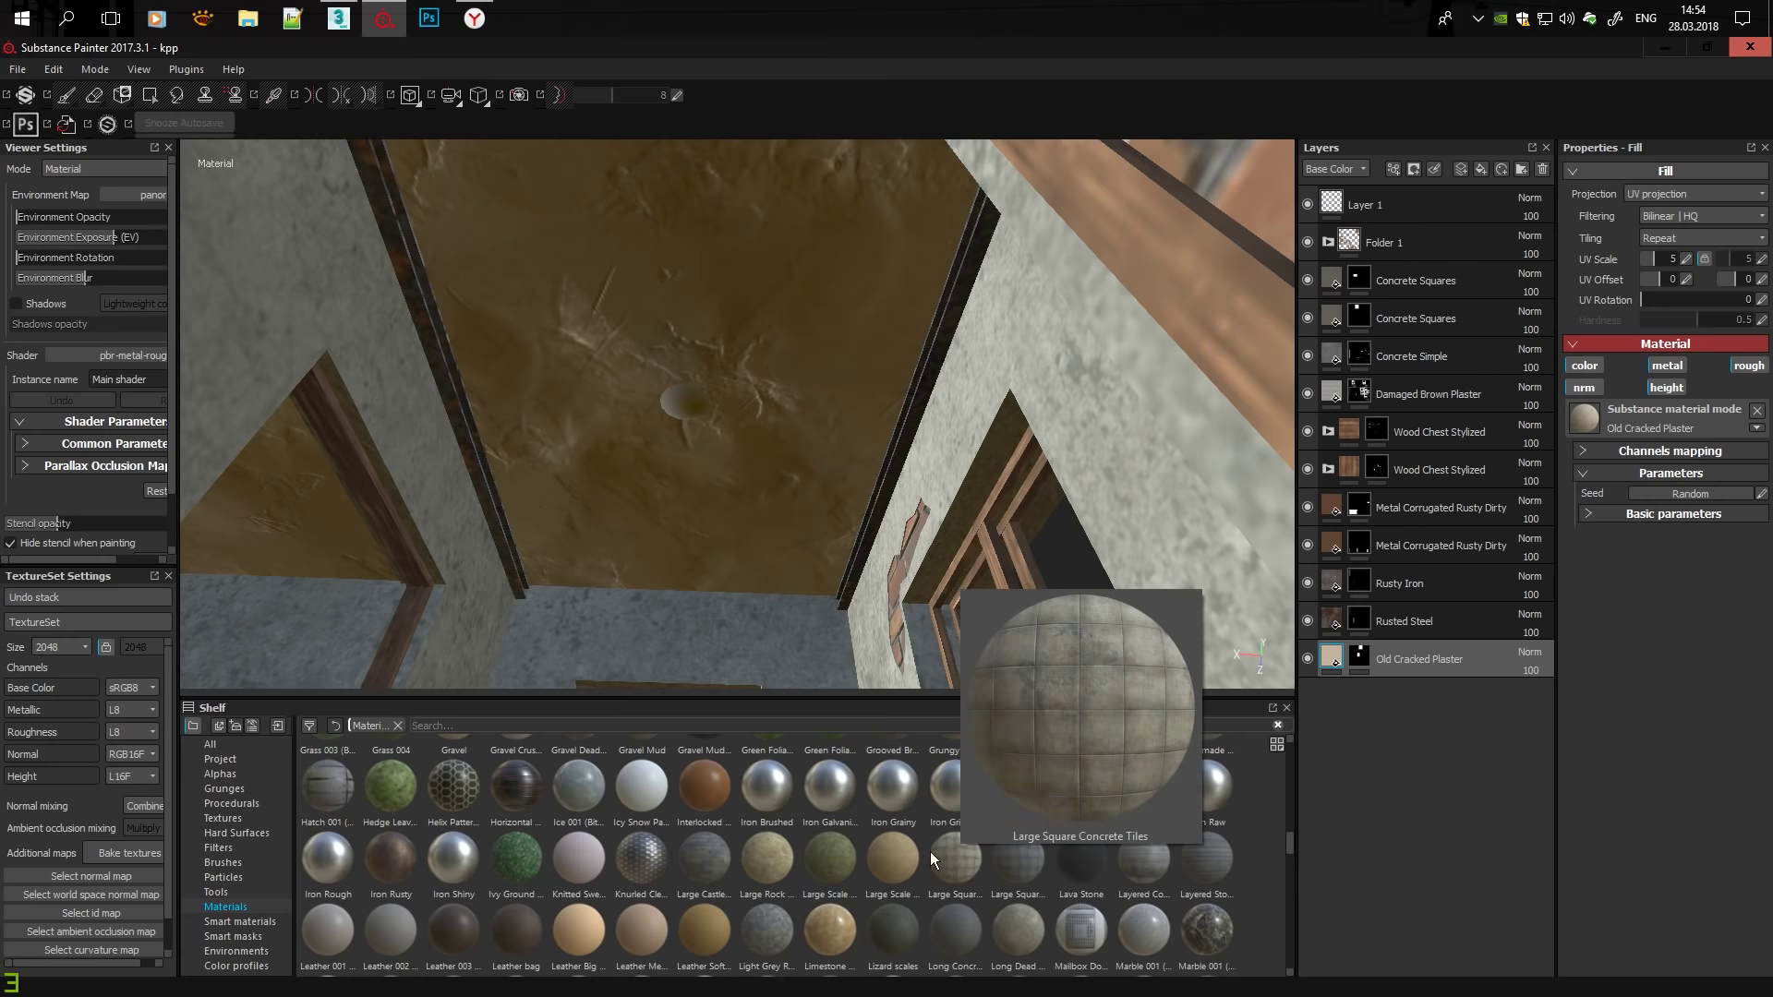
pyautogui.scroll(5, 558, 898)
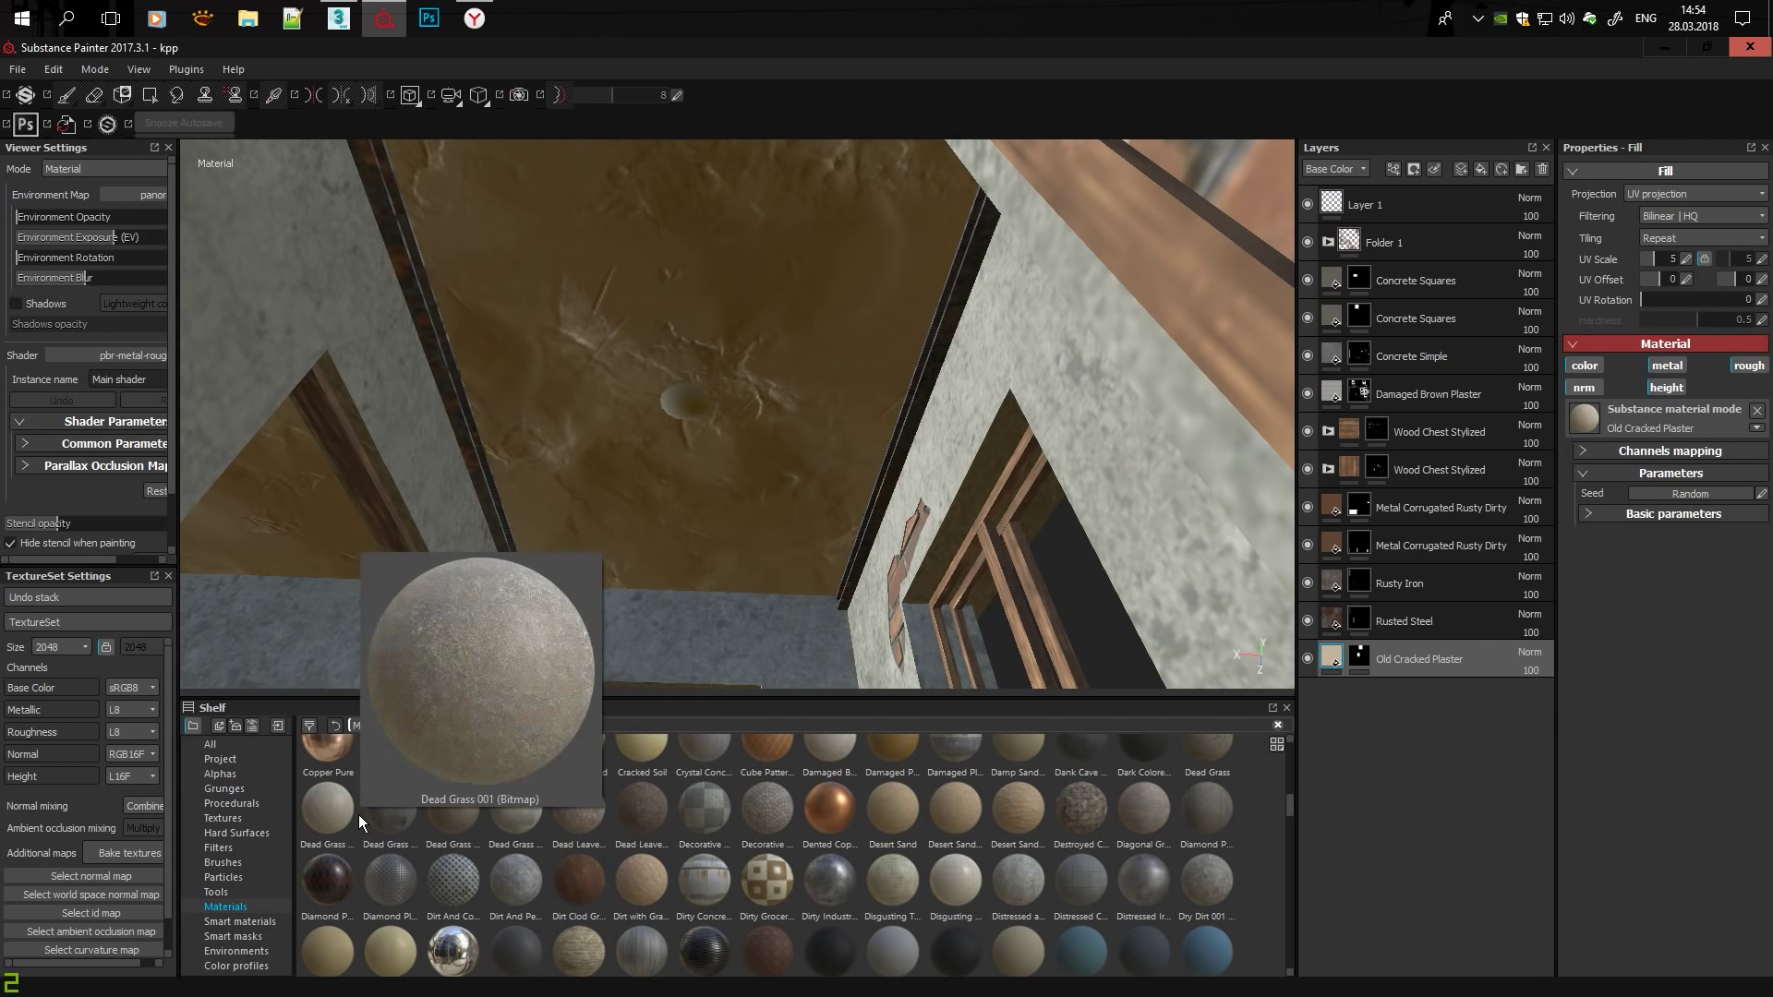
pyautogui.scroll(4, 844, 896)
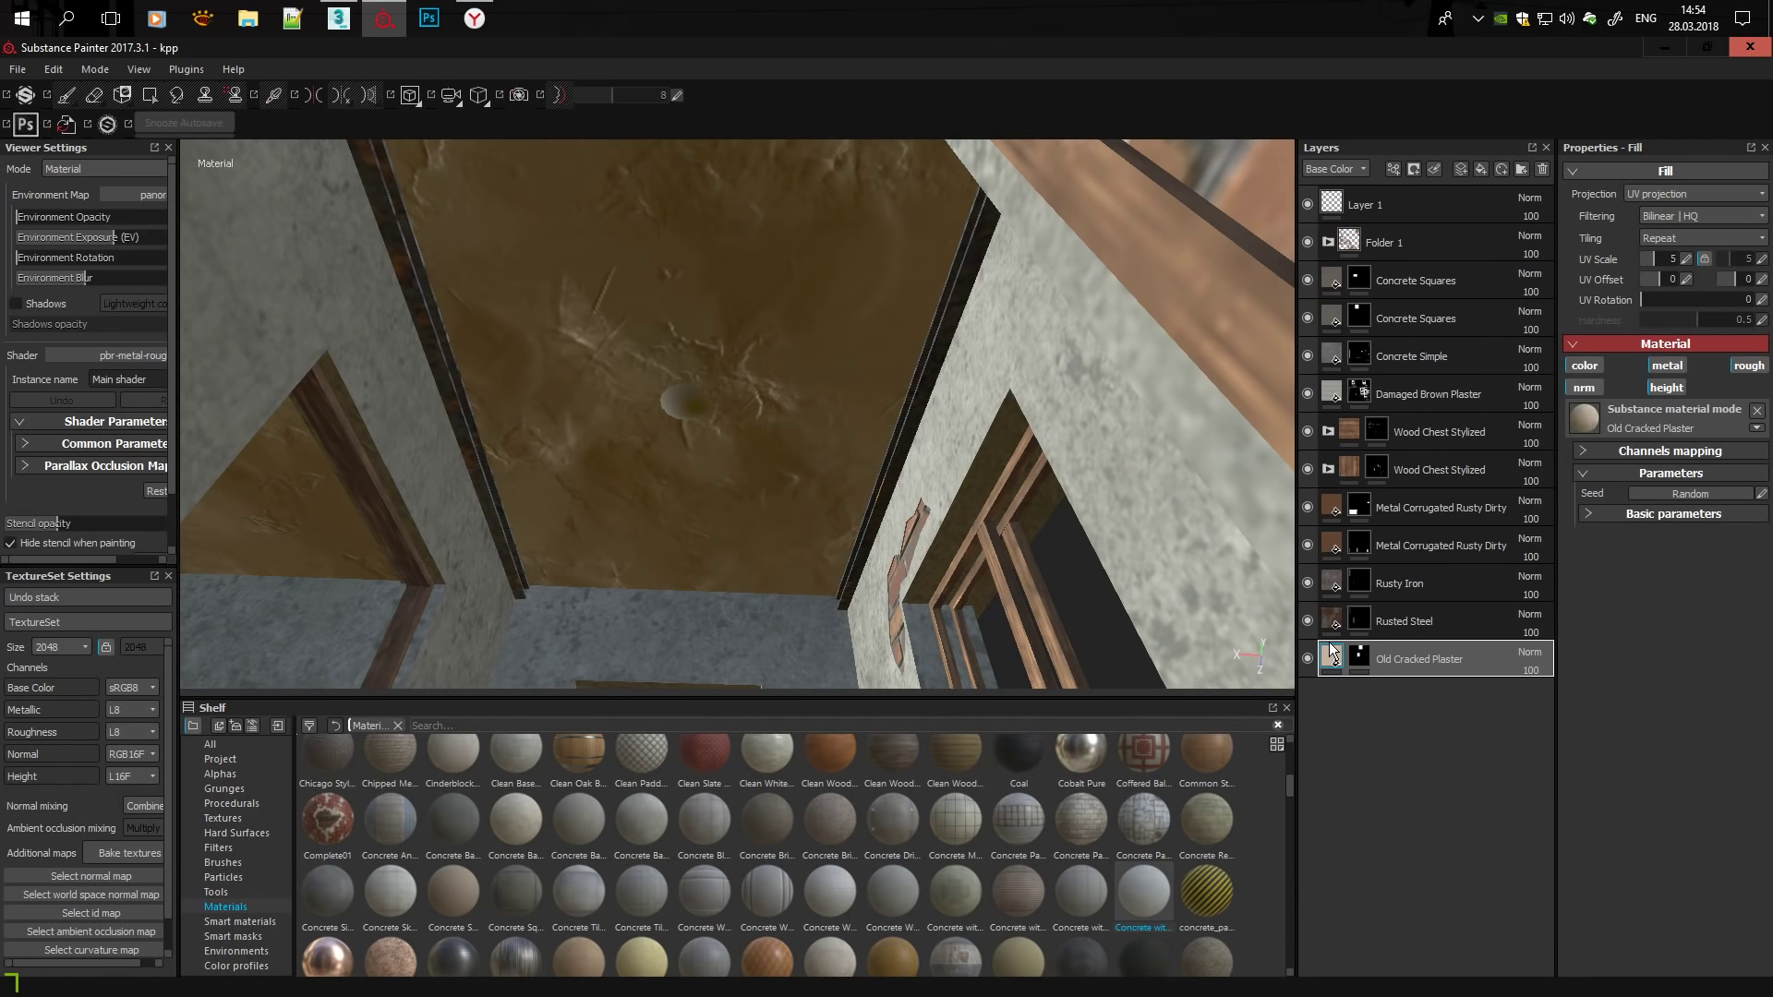
# Compare Concrete with Tiny Cracks, Concrete Bare 002 and Fabric 002 as the layer's fill.
pyautogui.click(1145, 899)
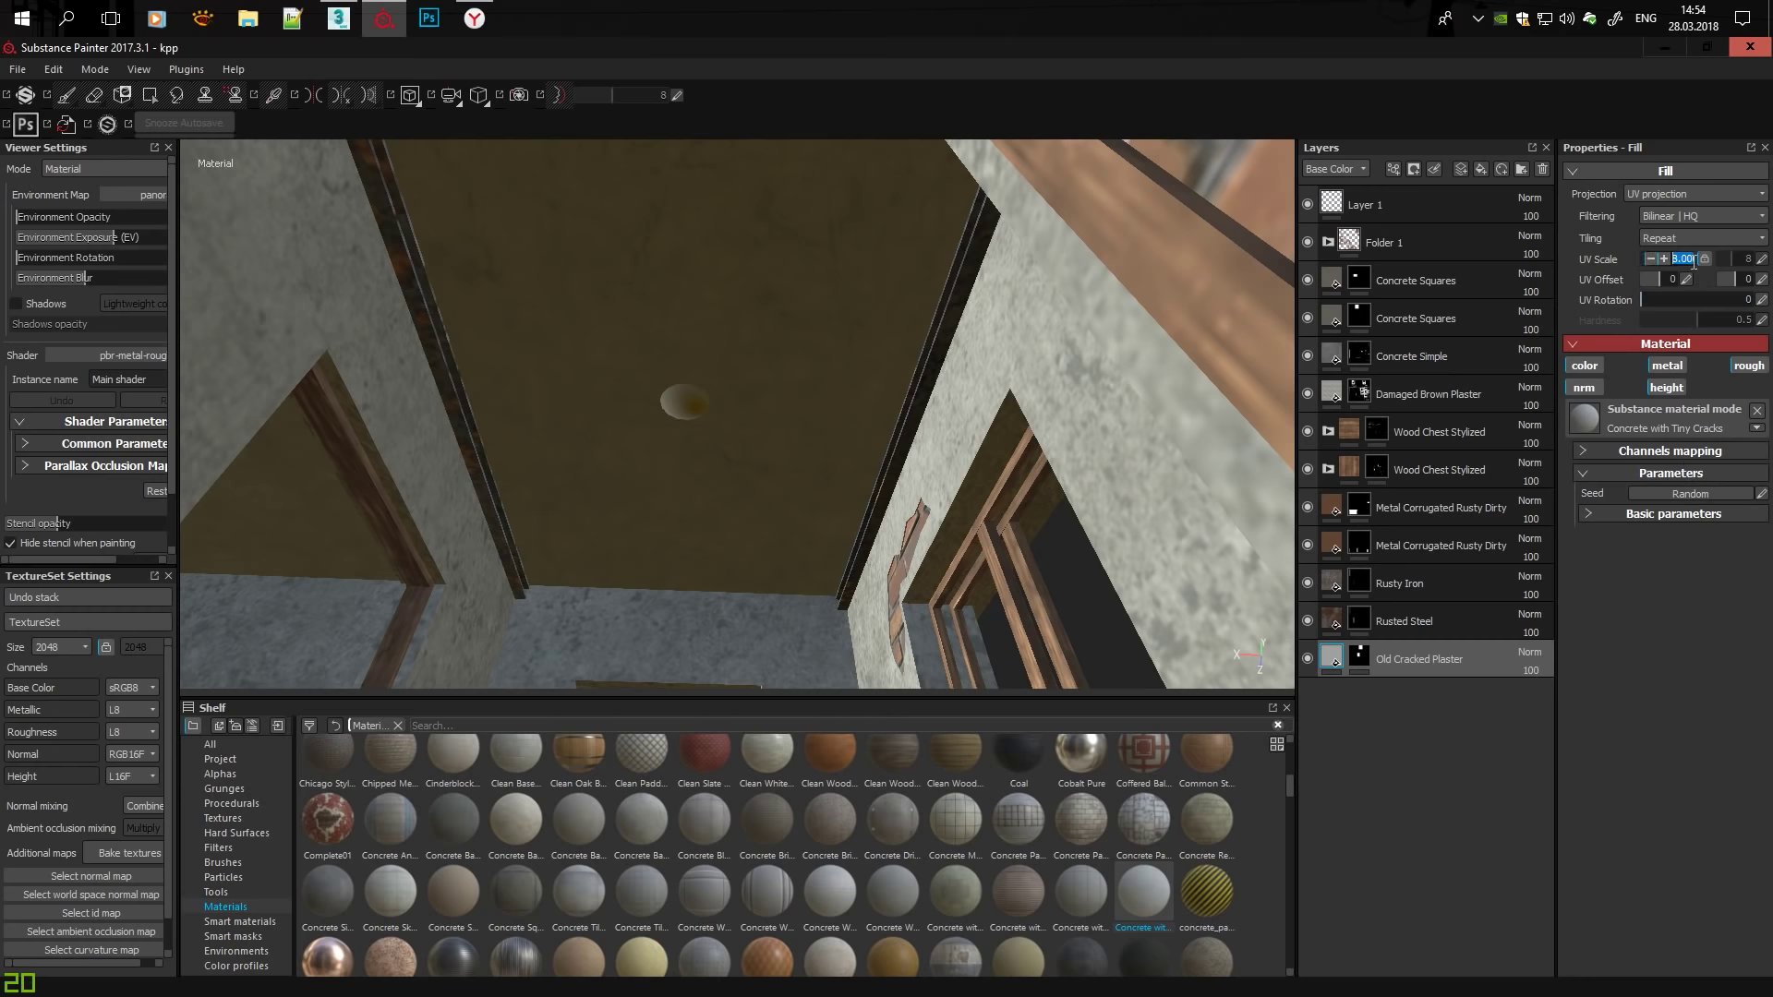
pyautogui.click(519, 805)
pyautogui.moveTo(829, 959)
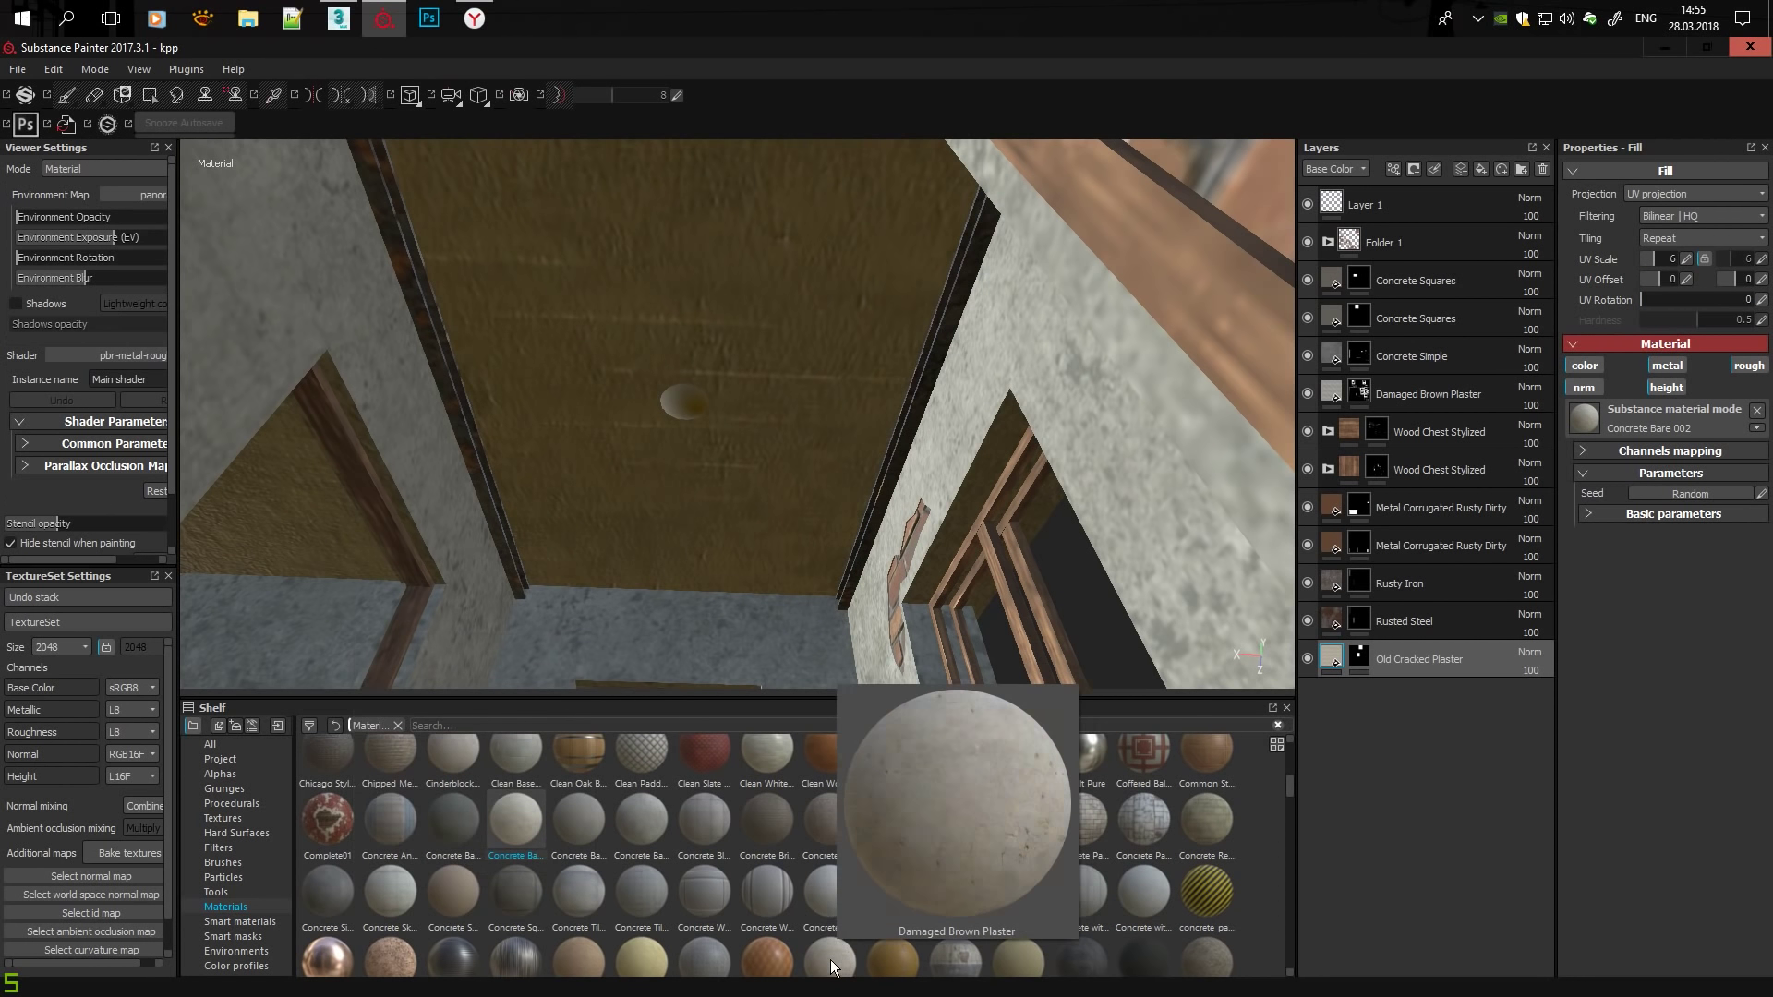
pyautogui.scroll(-5, 534, 824)
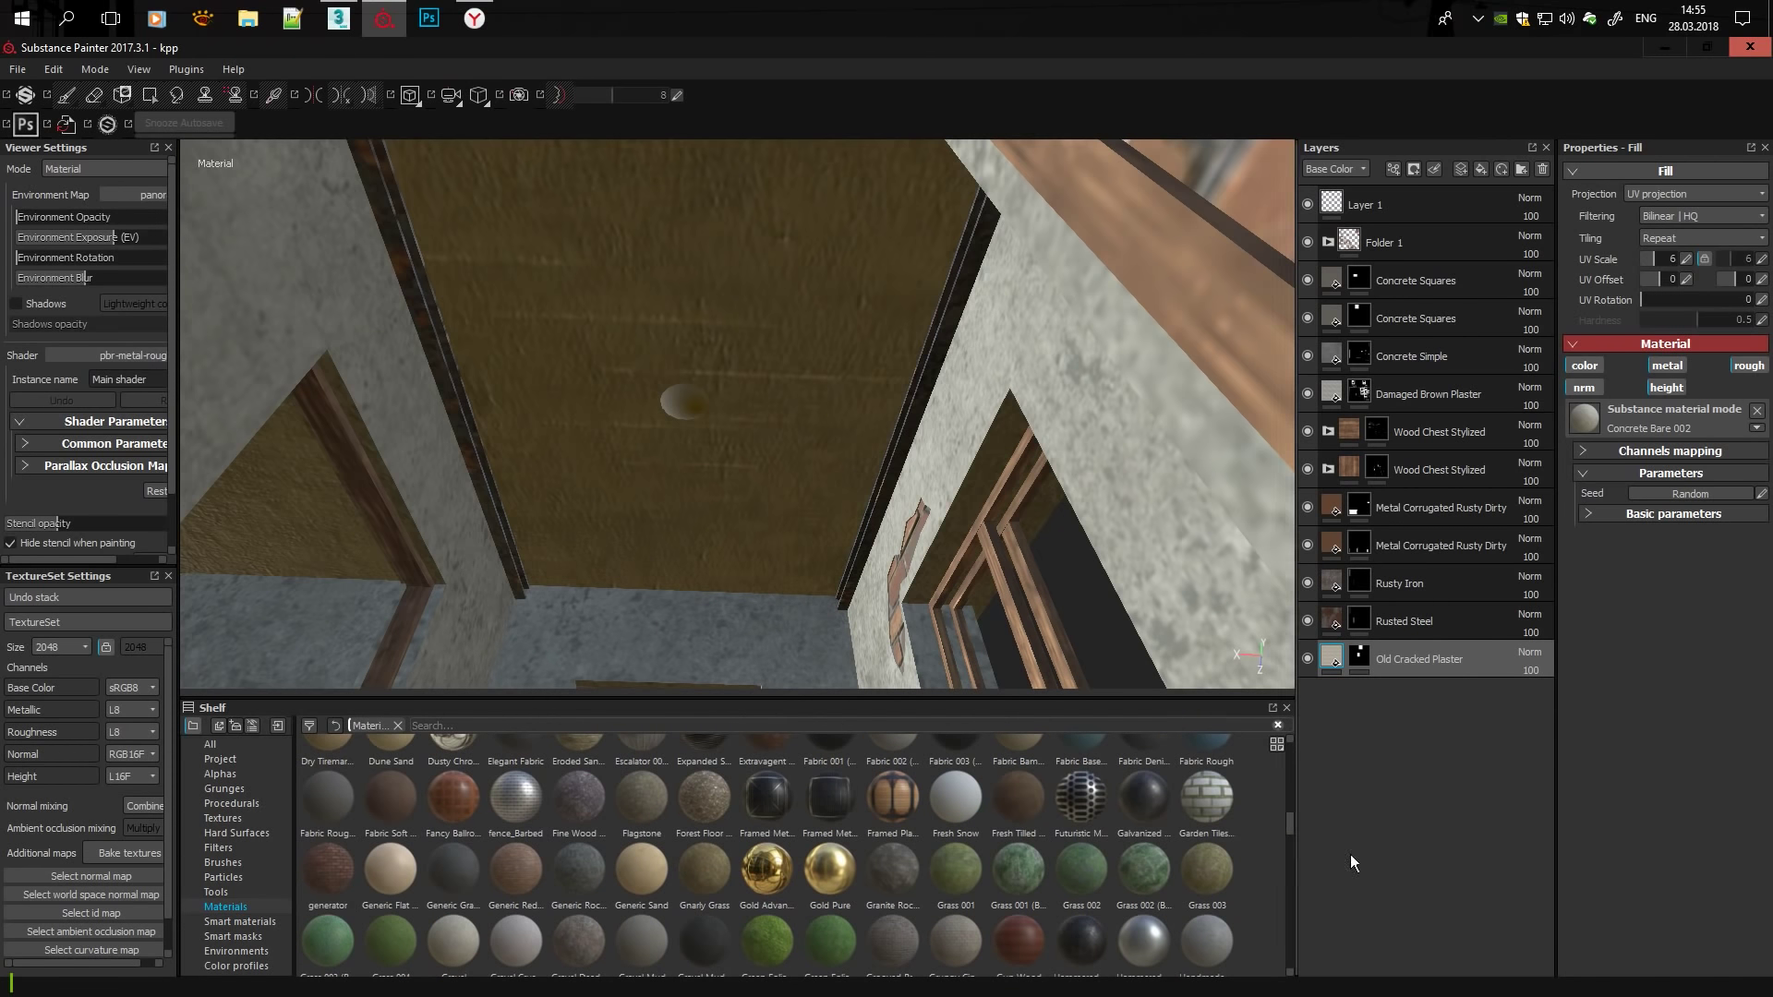
pyautogui.scroll(3, 951, 905)
pyautogui.click(901, 929)
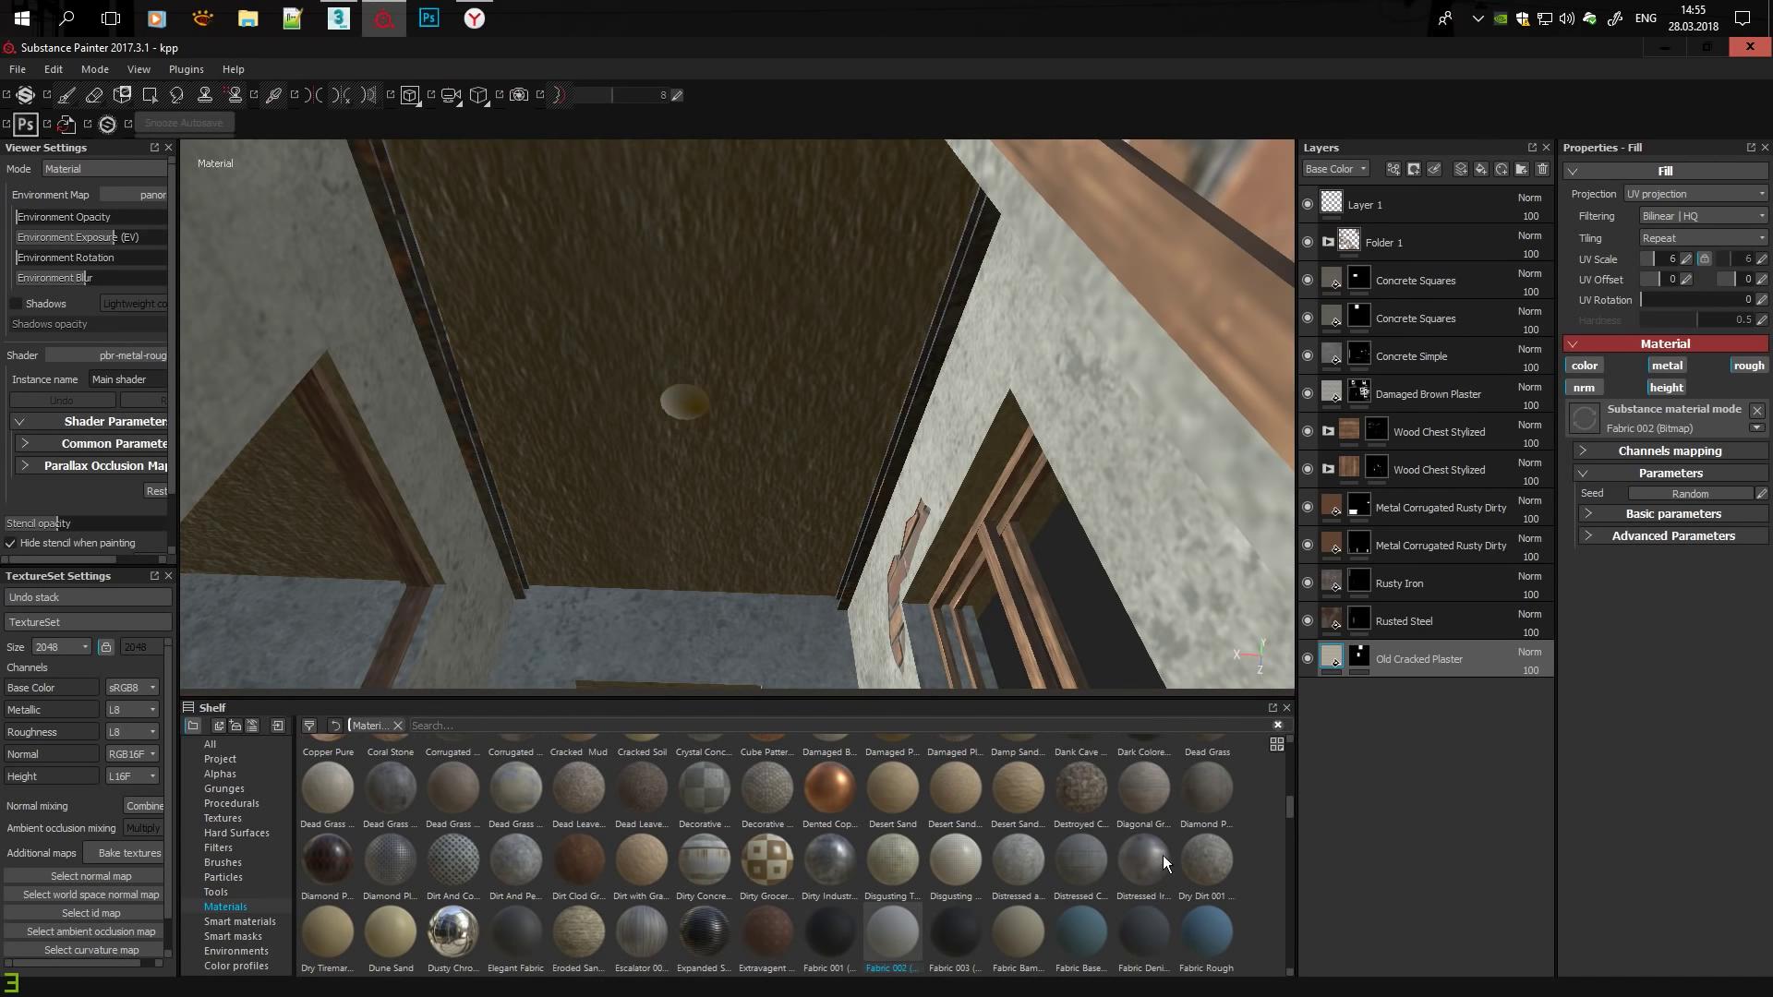
pyautogui.scroll(5, 1162, 856)
pyautogui.scroll(-3, 1122, 861)
# Set the fill back to Concrete with Tiny Cracks and frame the whole house.
pyautogui.click(1143, 813)
pyautogui.press('f')
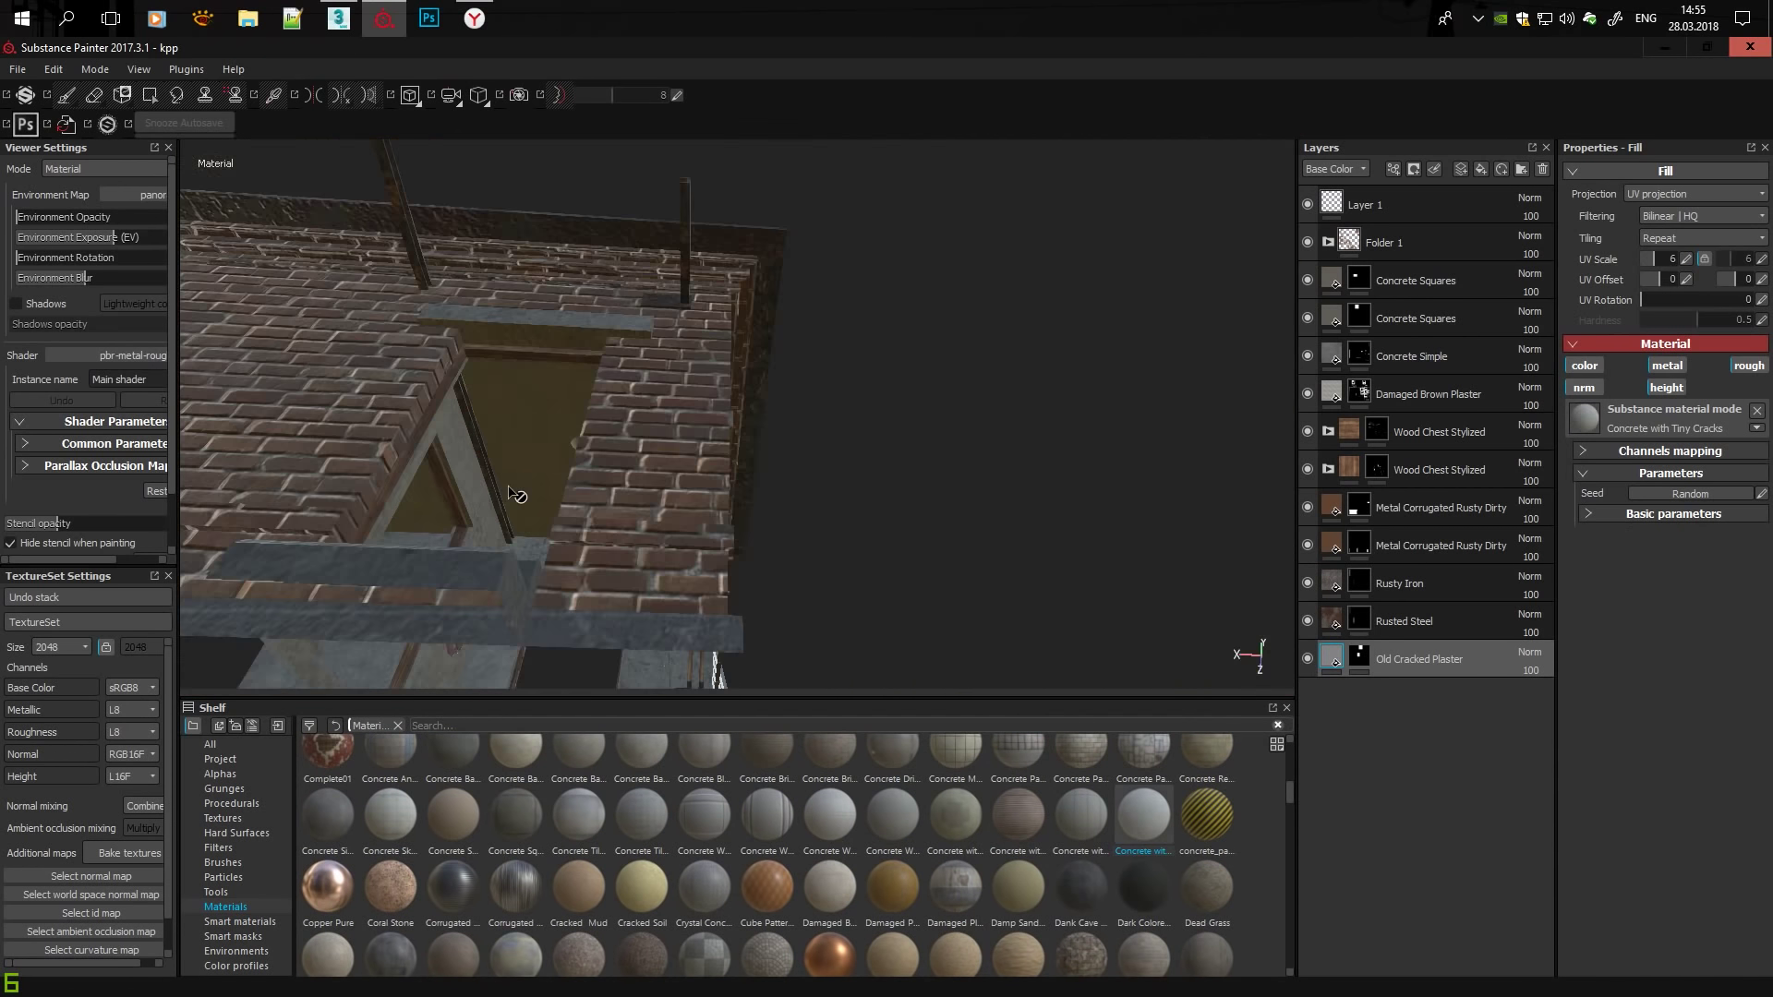
pyautogui.keyDown('alt'); pyautogui.moveTo(886, 344); pyautogui.dragTo(884, 347); pyautogui.keyUp('alt')
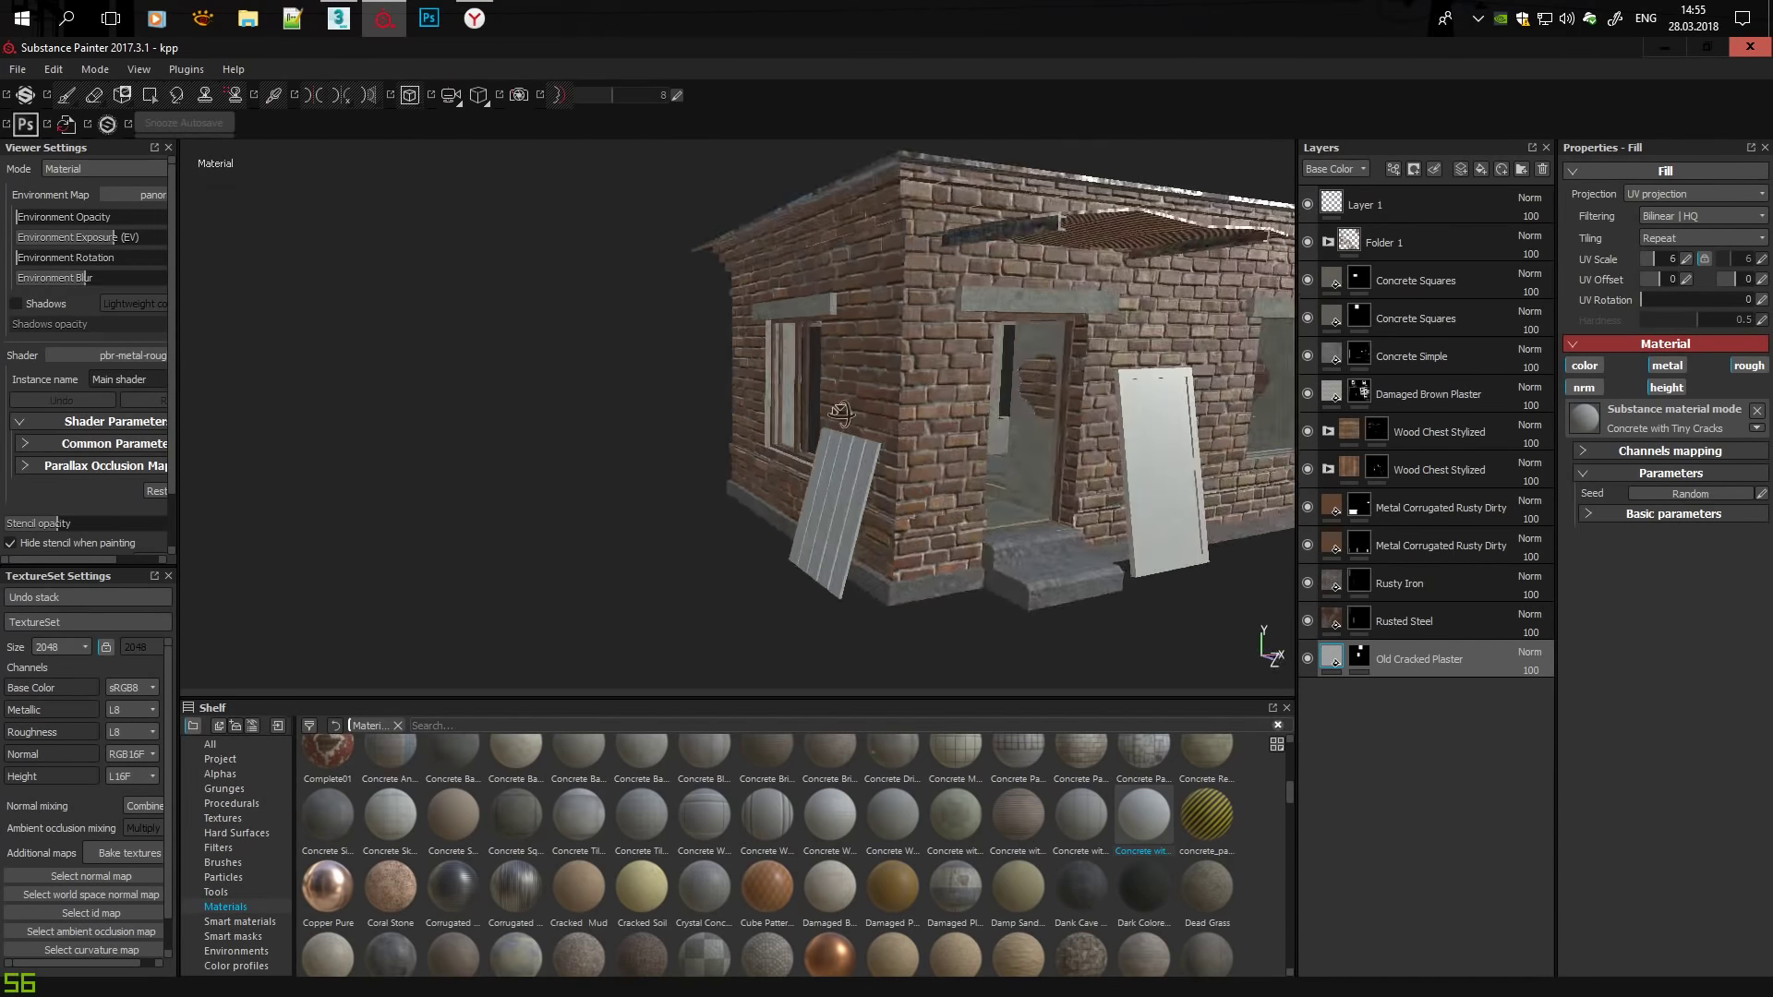
pyautogui.press('f')
pyautogui.scroll(5, 883, 347)
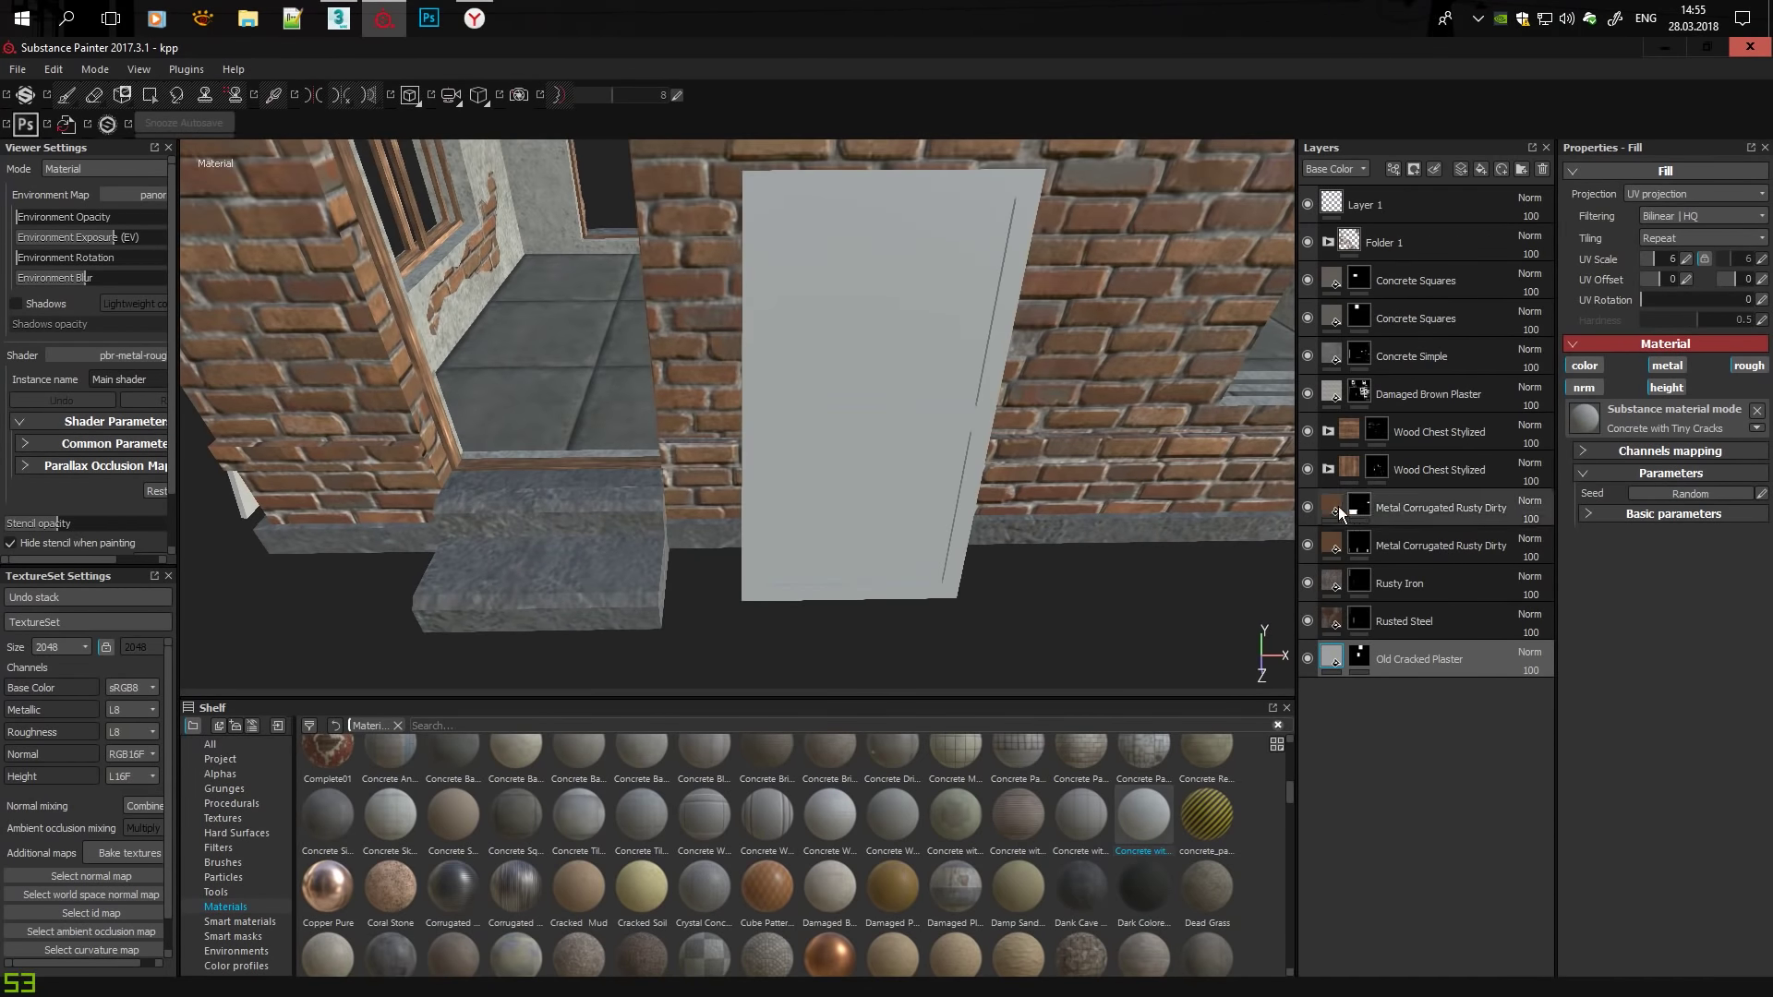
# Activate the upper Wood Chest Stylized mask for polygon fill and inspect the planks up close.
pyautogui.click(1379, 468)
pyautogui.click(1376, 430)
pyautogui.press('4')
pyautogui.moveTo(1153, 278)
pyautogui.keyDown('alt'); pyautogui.mouseDown()
pyautogui.moveTo(882, 375)
pyautogui.moveTo(739, 355)
pyautogui.moveTo(737, 452)
pyautogui.mouseUp(); pyautogui.keyUp('alt')
pyautogui.moveTo(989, 502)
pyautogui.keyDown('alt'); pyautogui.mouseDown()
pyautogui.moveTo(1105, 502)
pyautogui.moveTo(949, 472)
pyautogui.mouseUp(); pyautogui.keyUp('alt')
pyautogui.keyDown('alt'); pyautogui.moveTo(1187, 444); pyautogui.dragTo(389, 591); pyautogui.keyUp('alt')
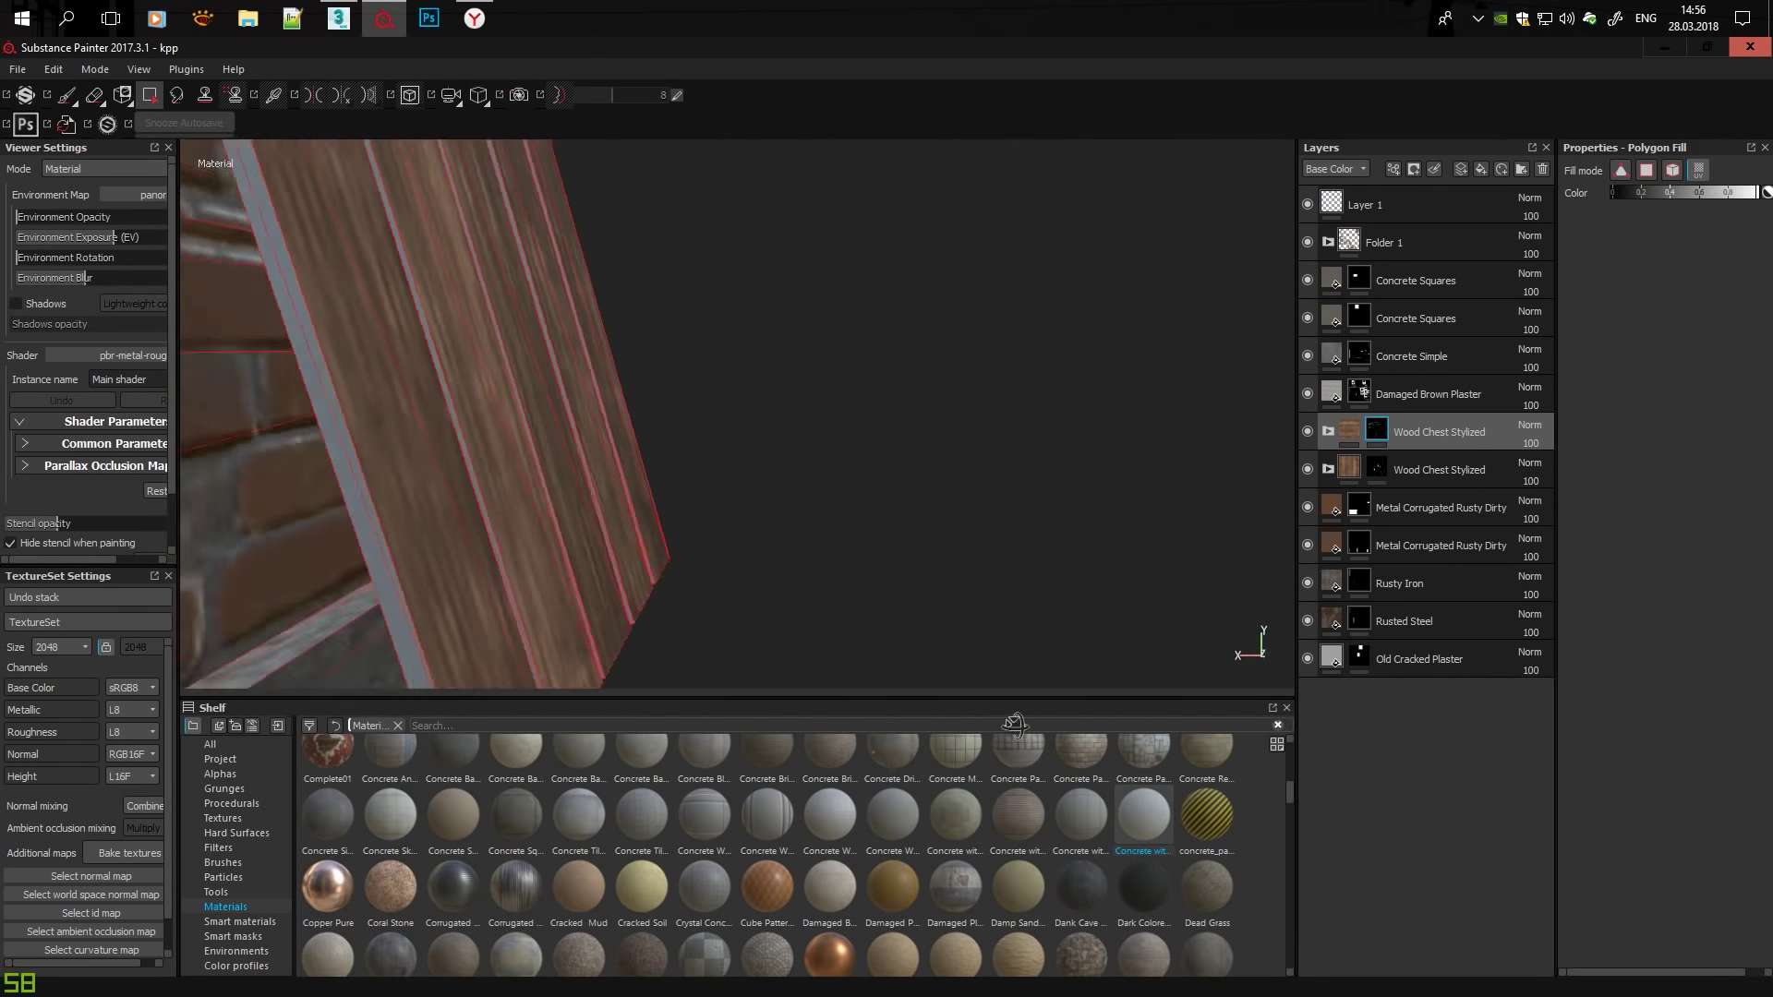
pyautogui.moveTo(431, 327)
pyautogui.keyDown('alt'); pyautogui.mouseDown()
pyautogui.moveTo(459, 265)
pyautogui.moveTo(549, 537)
pyautogui.moveTo(841, 434)
pyautogui.moveTo(54, 421)
pyautogui.moveTo(762, 547)
pyautogui.moveTo(751, 523)
pyautogui.moveTo(1377, 467)
pyautogui.mouseUp(); pyautogui.keyUp('alt')
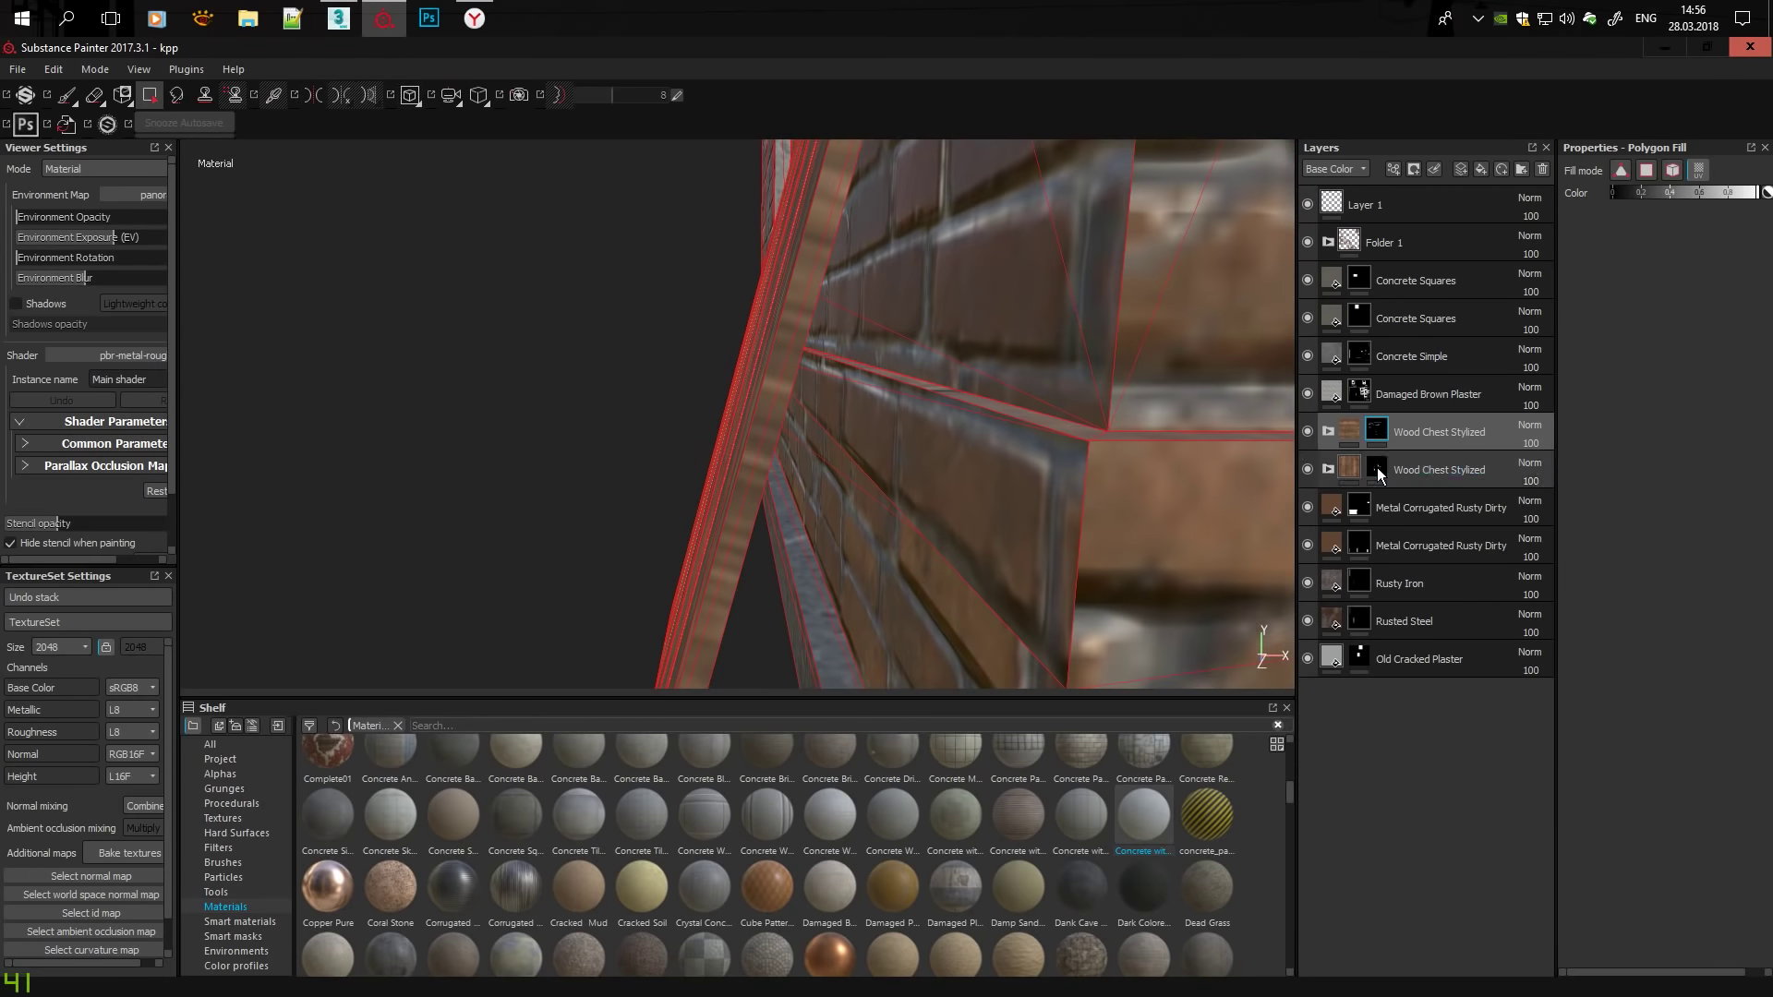
pyautogui.moveTo(770, 413)
pyautogui.keyDown('alt'); pyautogui.mouseDown()
pyautogui.moveTo(791, 368)
pyautogui.moveTo(851, 412)
pyautogui.moveTo(658, 397)
pyautogui.moveTo(525, 360)
pyautogui.moveTo(625, 368)
pyautogui.moveTo(625, 462)
pyautogui.moveTo(665, 462)
pyautogui.moveTo(756, 399)
pyautogui.mouseUp(); pyautogui.keyUp('alt')
pyautogui.click(1376, 427)
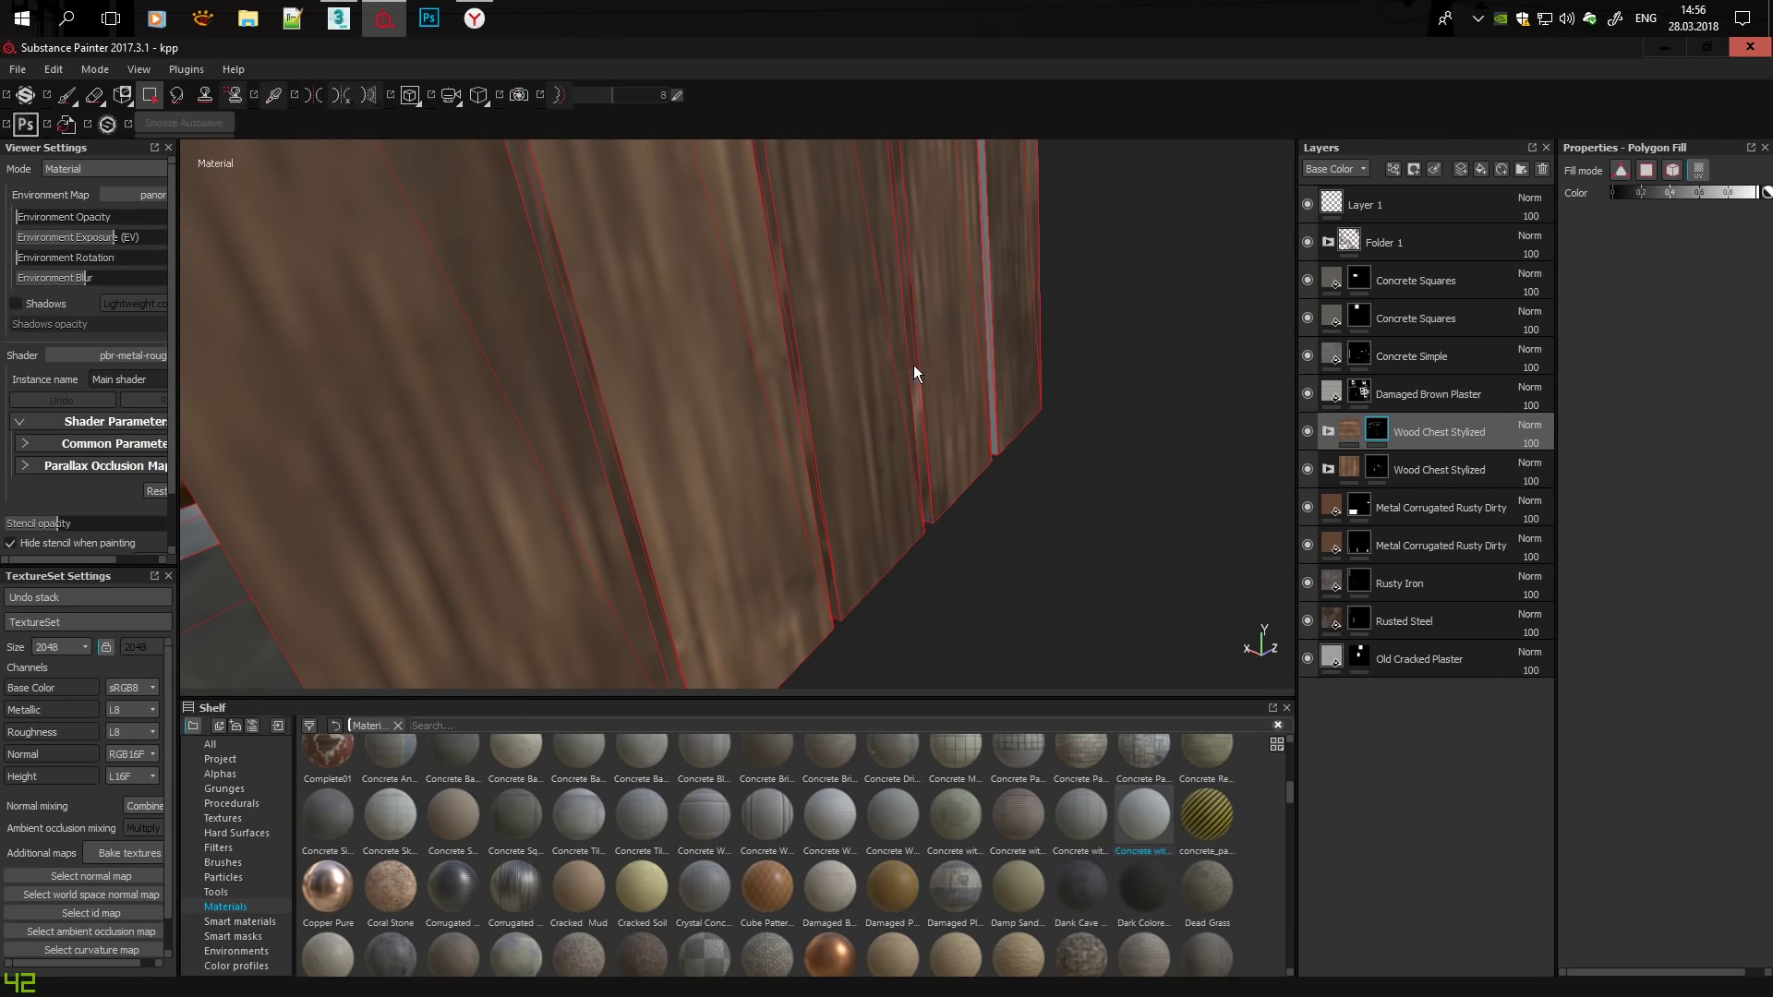
pyautogui.moveTo(914, 372)
pyautogui.keyDown('alt'); pyautogui.mouseDown()
pyautogui.moveTo(951, 396)
pyautogui.moveTo(378, 128)
pyautogui.moveTo(847, 286)
pyautogui.moveTo(404, 546)
pyautogui.moveTo(765, 298)
pyautogui.moveTo(689, 347)
pyautogui.moveTo(1021, 284)
pyautogui.moveTo(894, 297)
pyautogui.moveTo(859, 229)
pyautogui.mouseUp(); pyautogui.keyUp('alt')
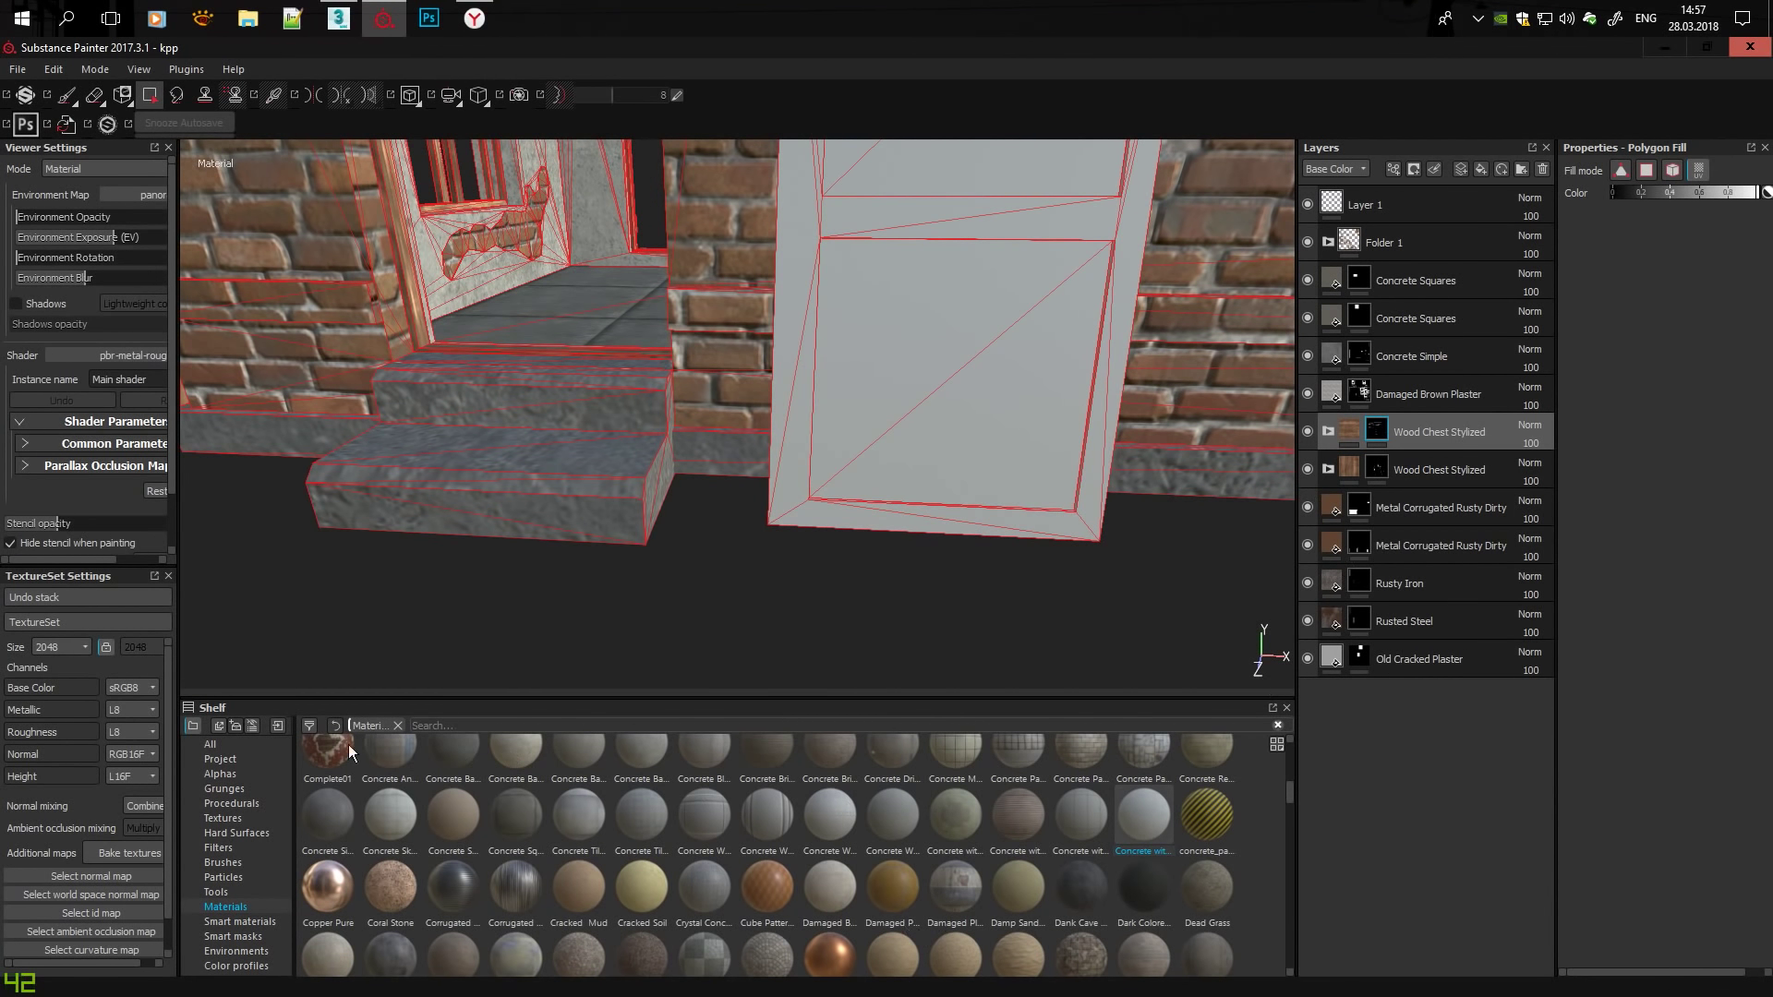
# Add a Wood Railway Sleeper fill layer from a 'wood' Shelf search with a black mask.
pyautogui.write('wood')
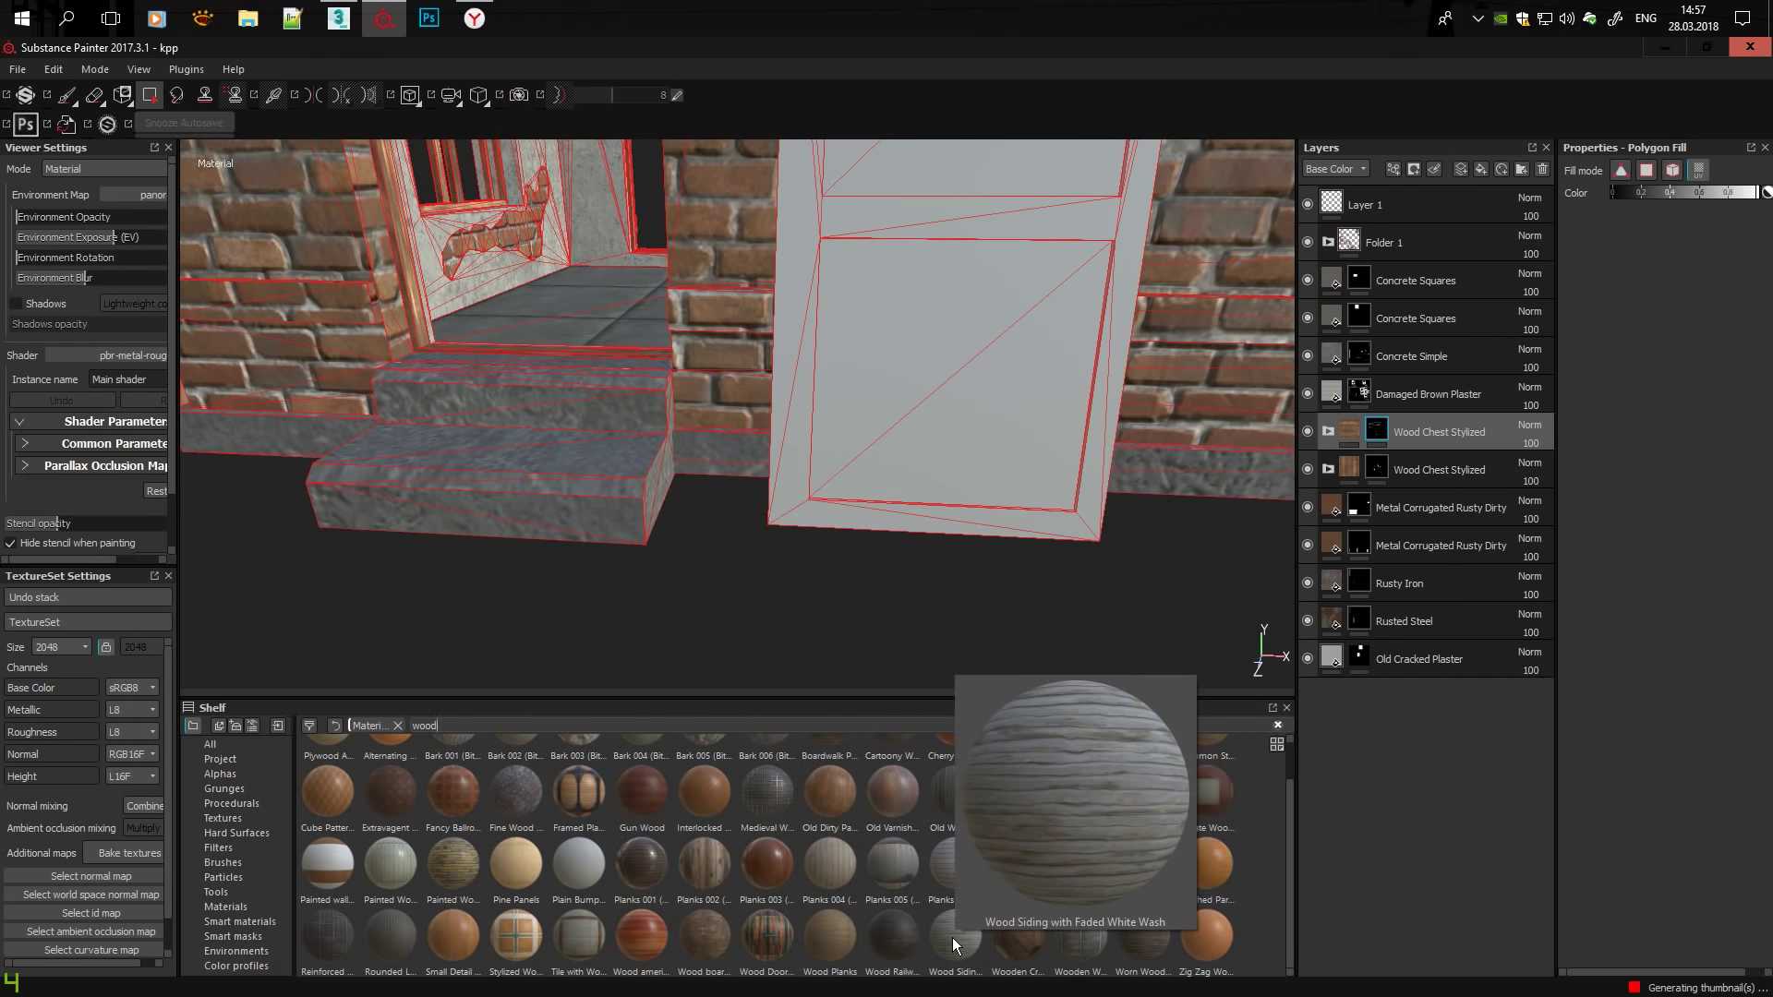
pyautogui.moveTo(892, 937); pyautogui.dragTo(1345, 712)
pyautogui.rightClick(1413, 695)
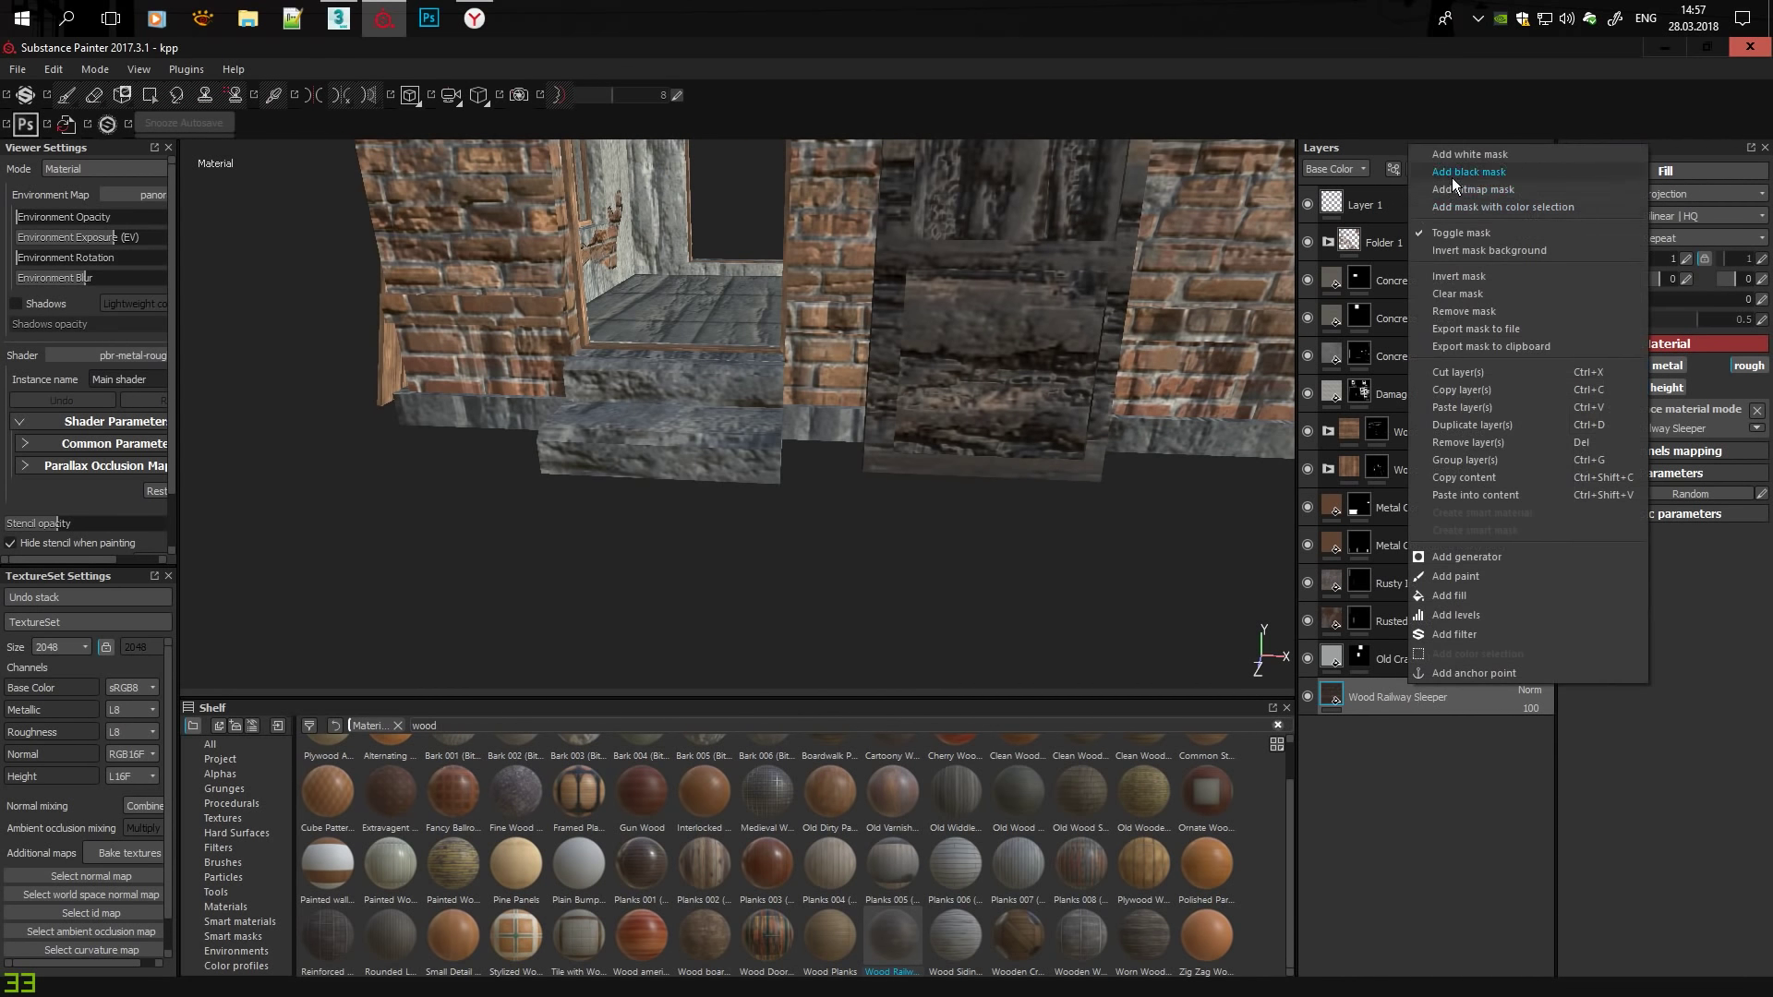
pyautogui.click(1452, 175)
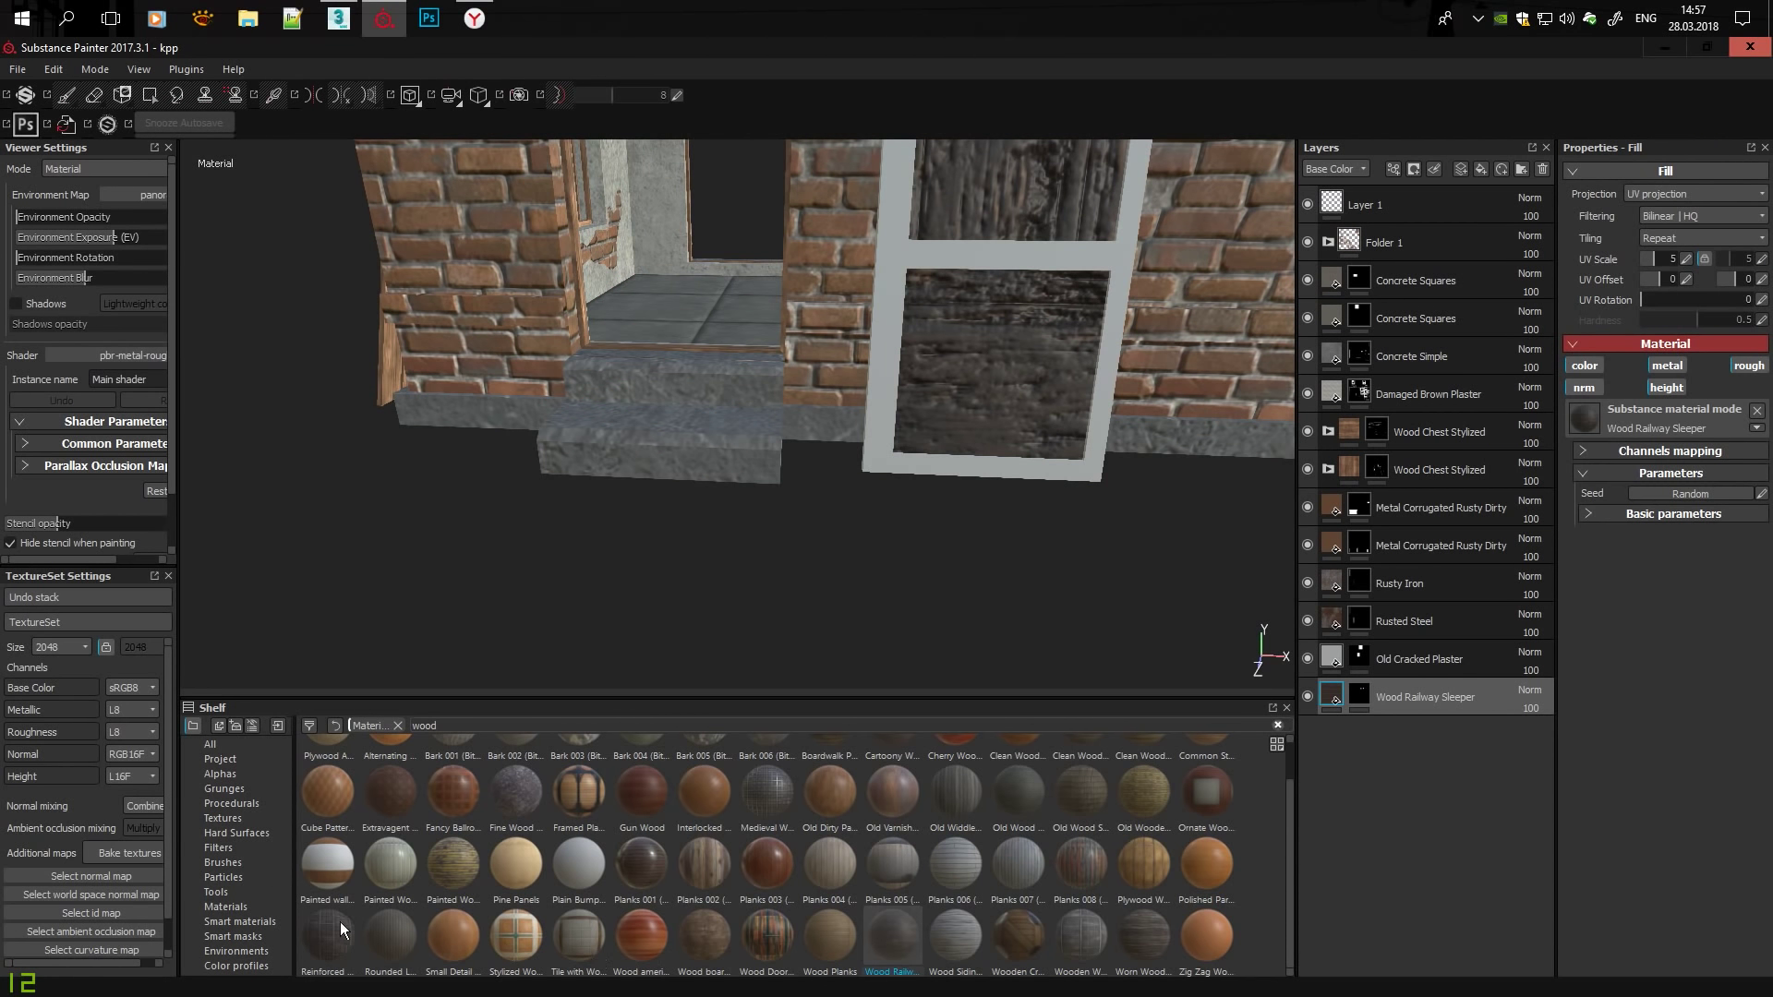
# Try Rounded Log Cabin Wood, settle on Clean Wood Floor, and switch to polygon fill.
pyautogui.click(398, 941)
pyautogui.scroll(1, 764, 836)
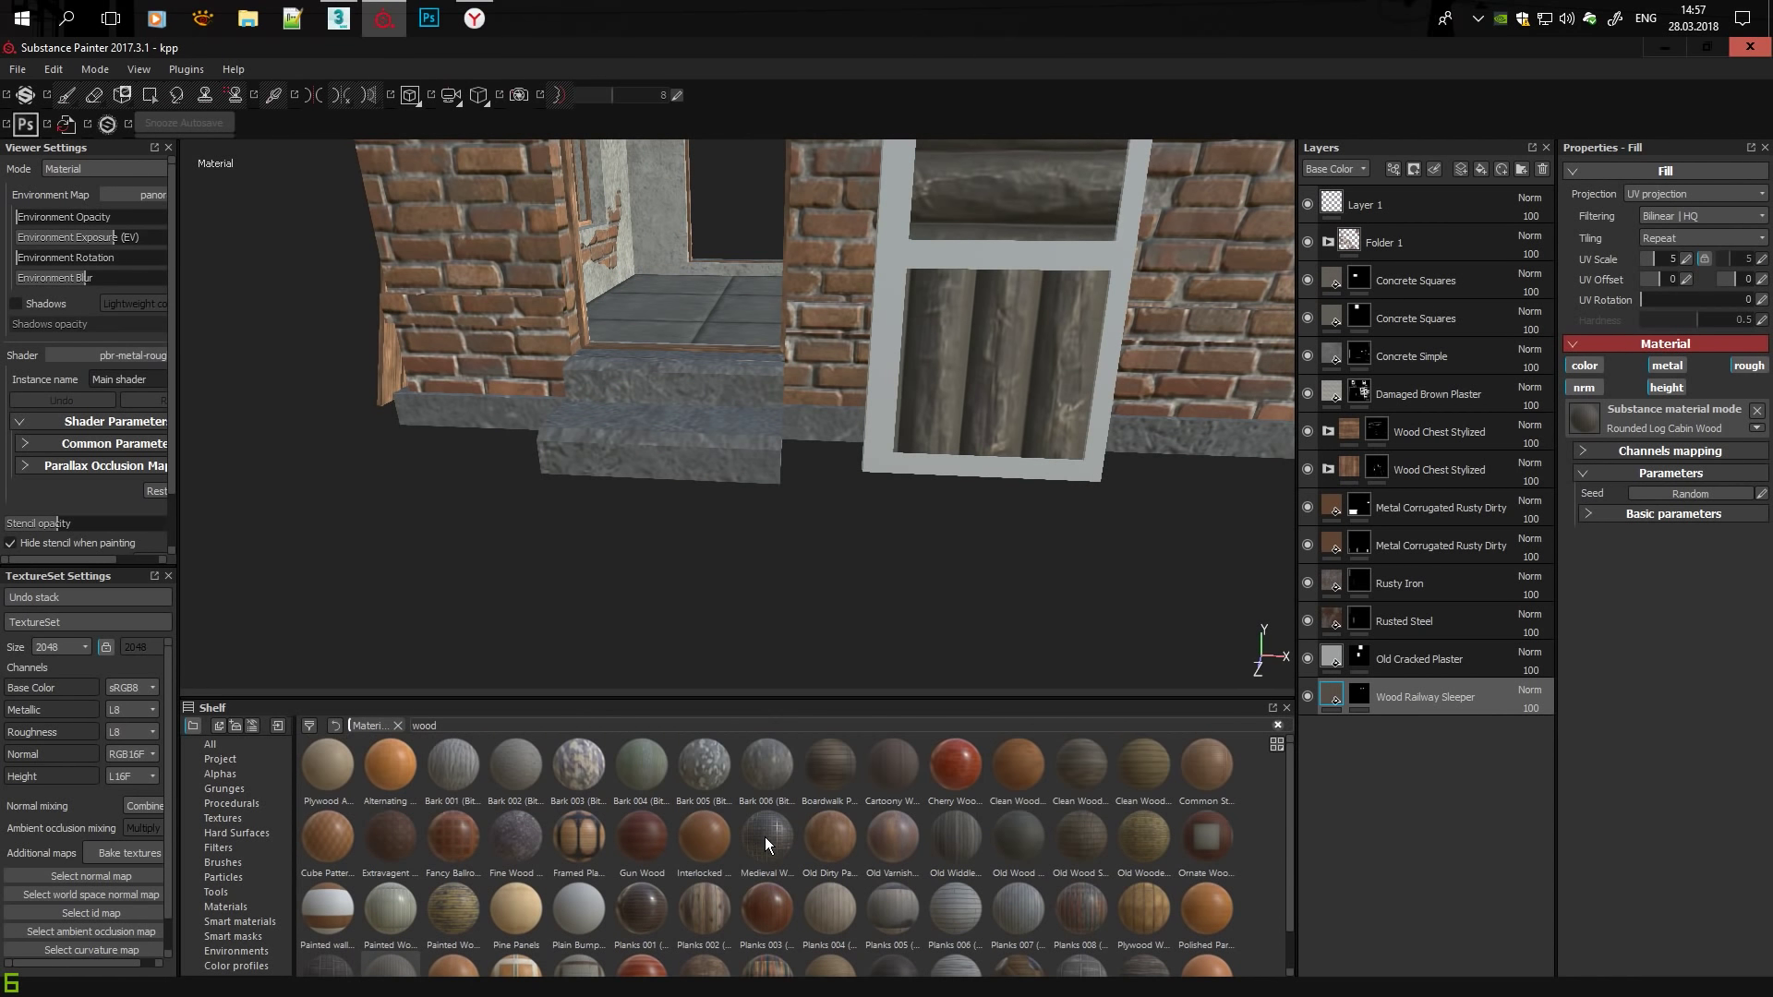
pyautogui.click(1084, 768)
pyautogui.moveTo(1023, 567)
pyautogui.keyDown('alt'); pyautogui.mouseDown()
pyautogui.moveTo(896, 386)
pyautogui.moveTo(802, 453)
pyautogui.moveTo(890, 479)
pyautogui.moveTo(746, 436)
pyautogui.mouseUp(); pyautogui.keyUp('alt')
pyautogui.press('4')
pyautogui.click(1333, 694)
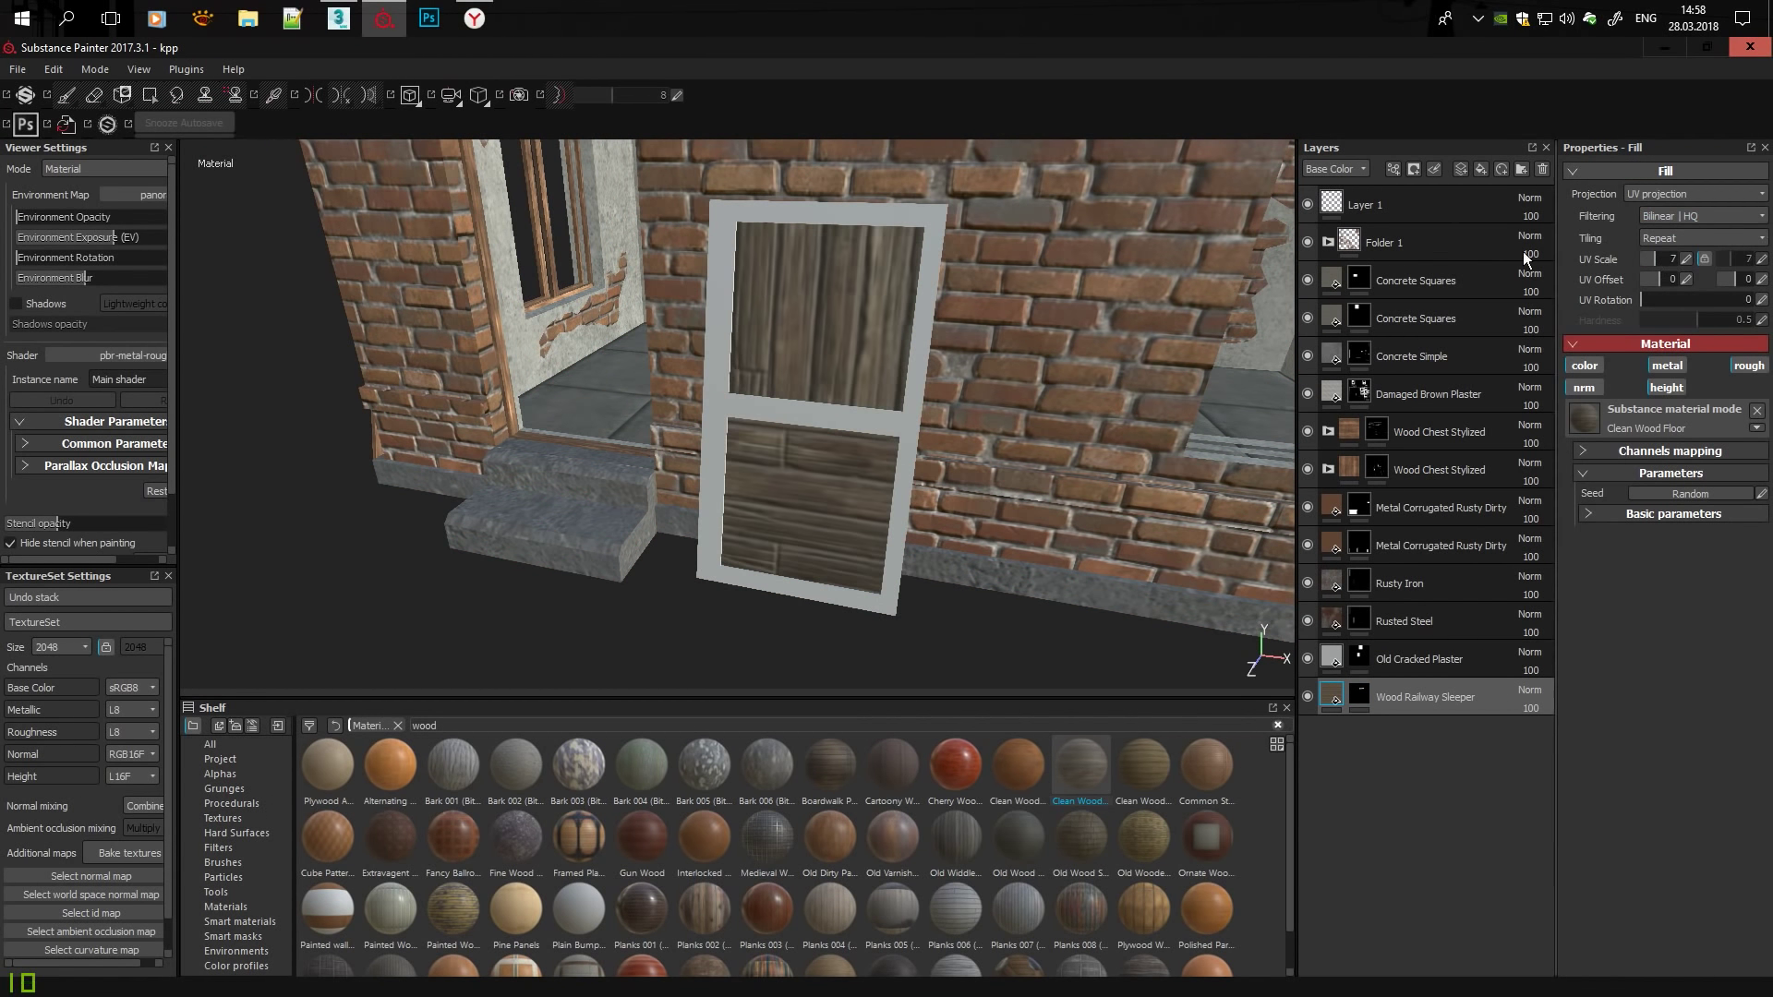
pyautogui.keyDown('alt'); pyautogui.moveTo(1015, 416); pyautogui.dragTo(739, 600); pyautogui.keyUp('alt')
pyautogui.click(1158, 767)
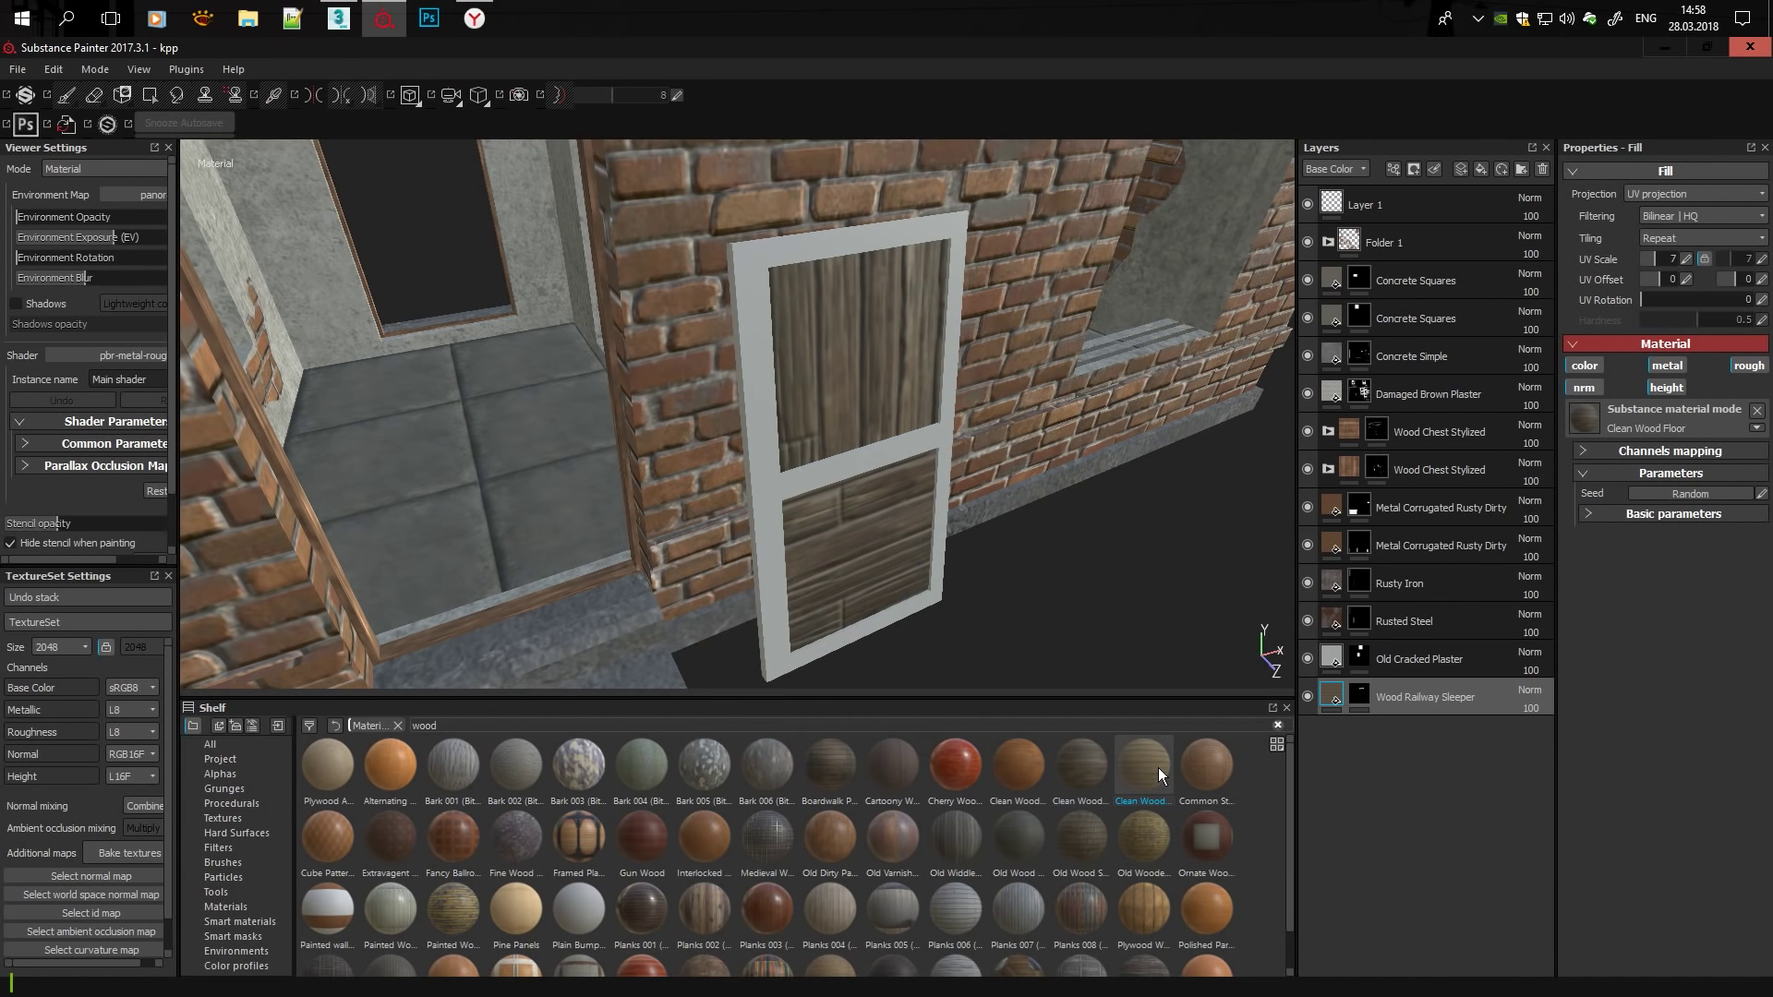
pyautogui.click(1082, 767)
pyautogui.moveTo(829, 766)
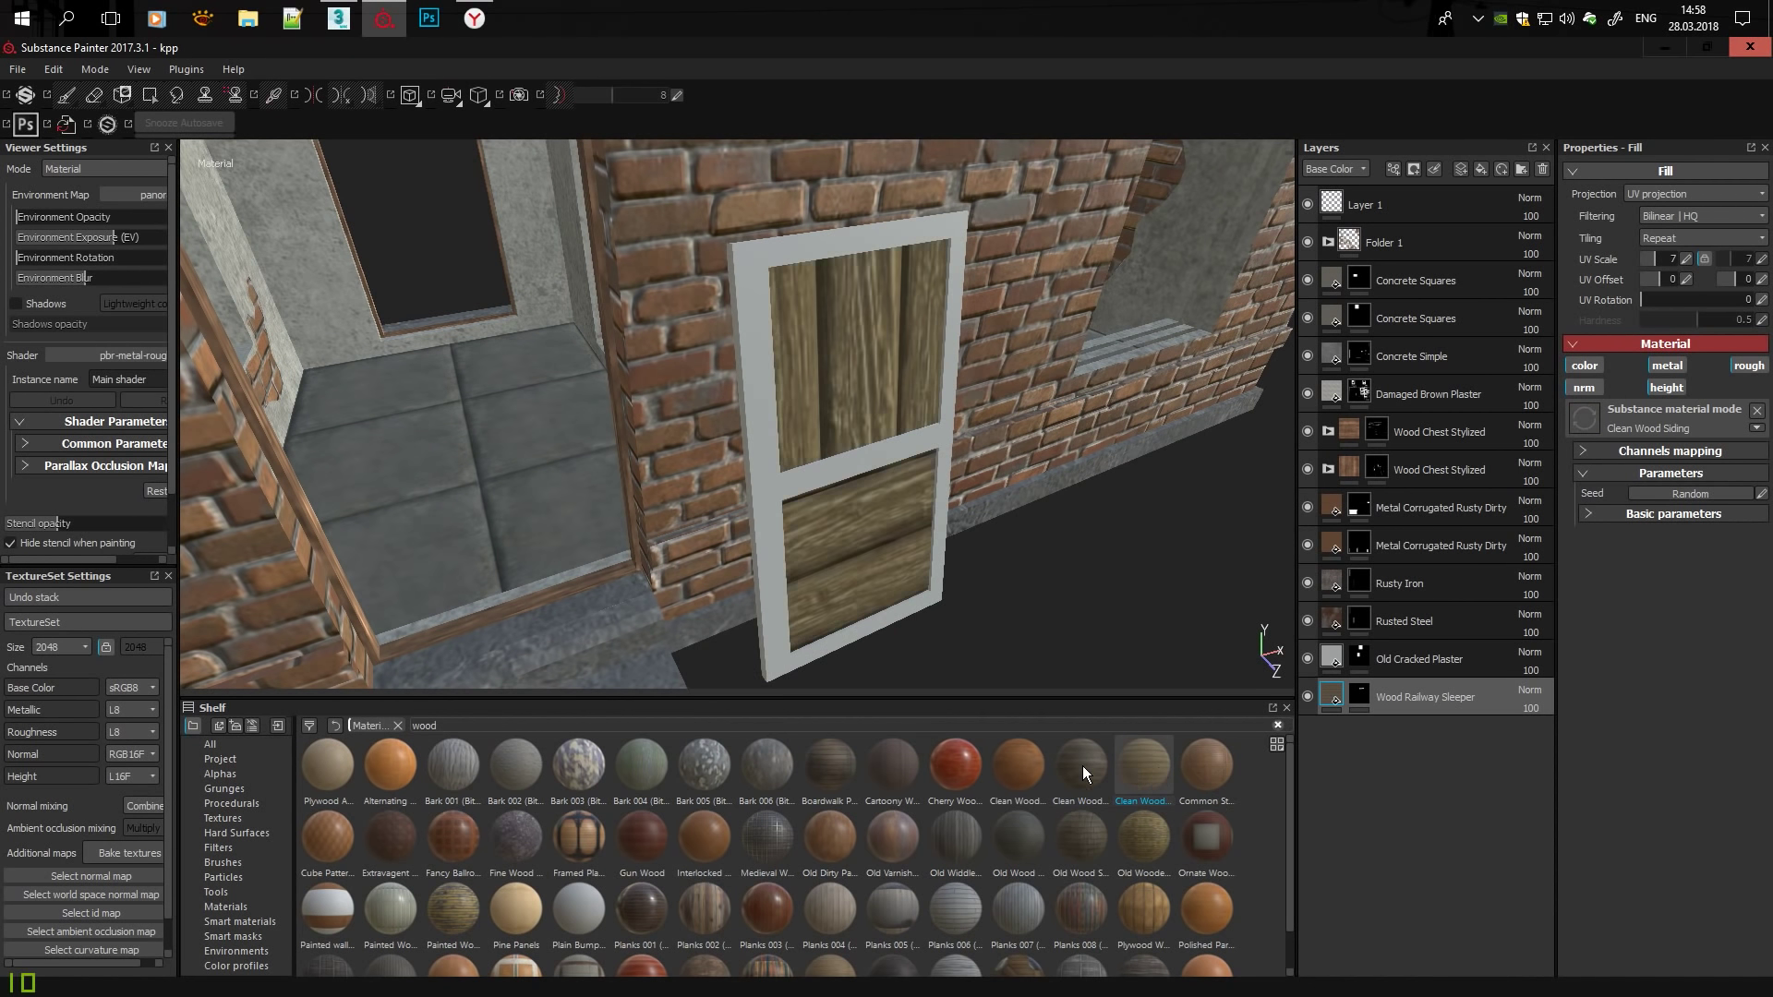
pyautogui.click(1150, 761)
pyautogui.click(960, 839)
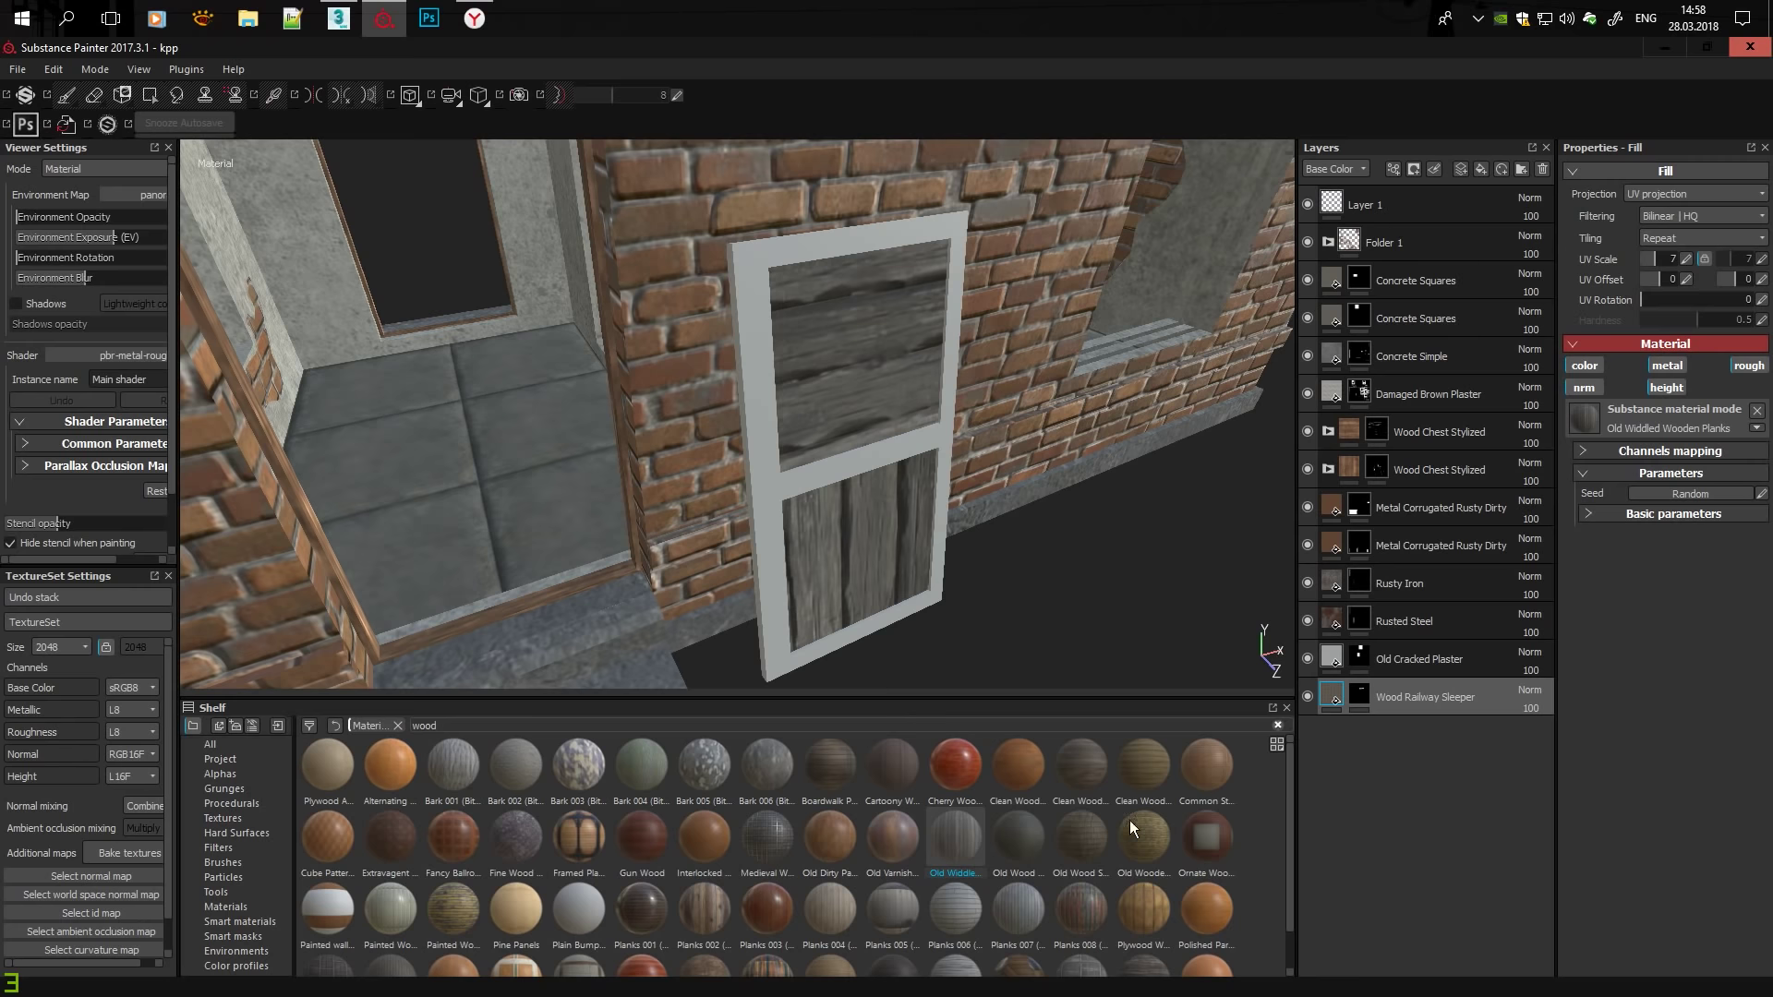
pyautogui.click(1081, 767)
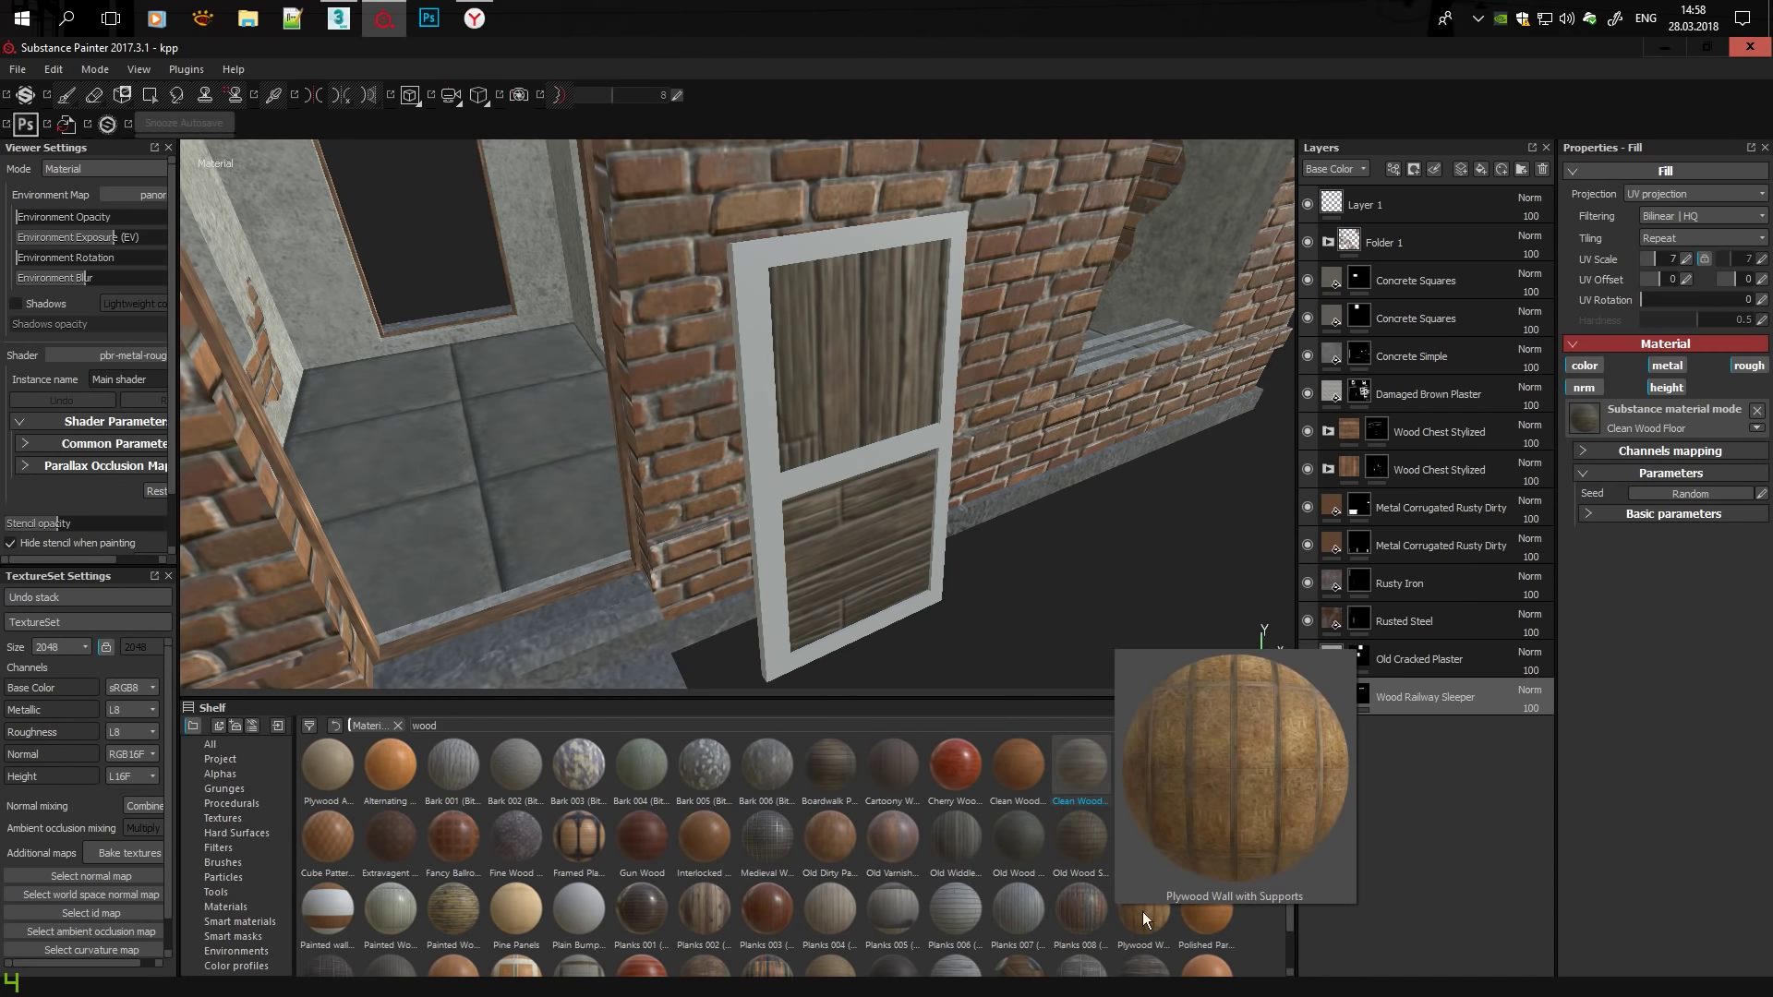
pyautogui.scroll(-1, 1200, 911)
pyautogui.click(1137, 955)
pyautogui.click(955, 948)
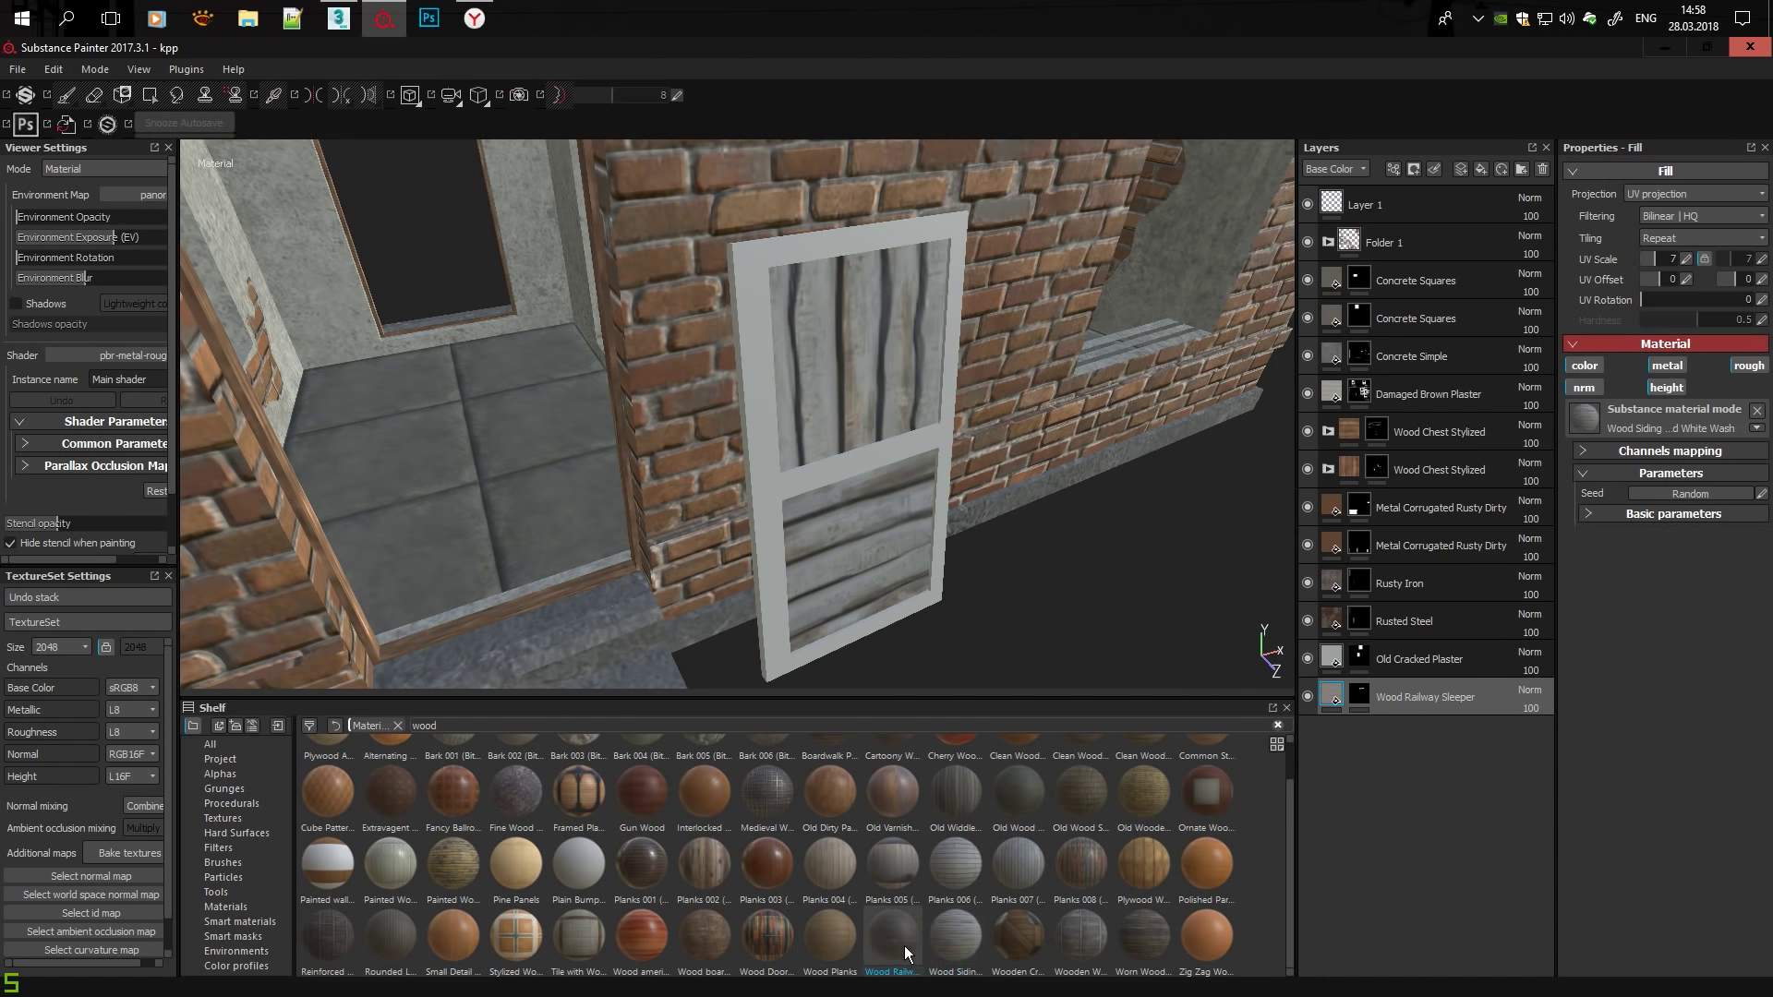
pyautogui.click(1132, 739)
pyautogui.click(1071, 756)
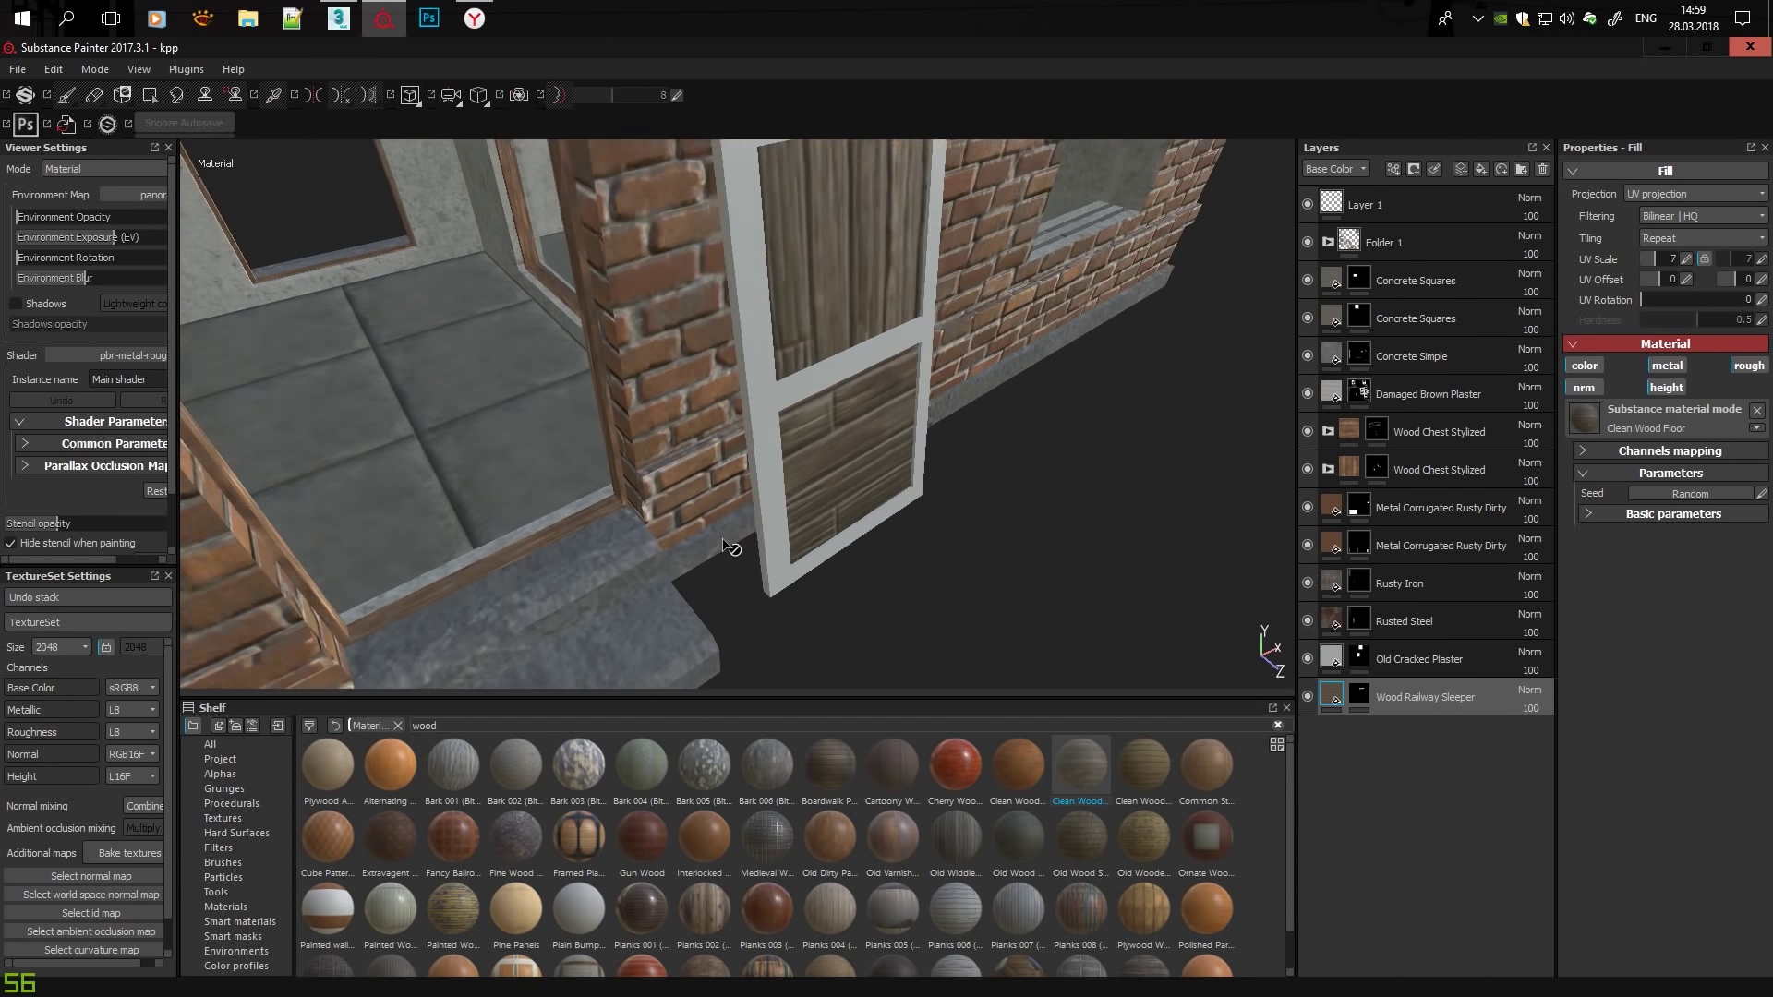
pyautogui.click(1351, 438)
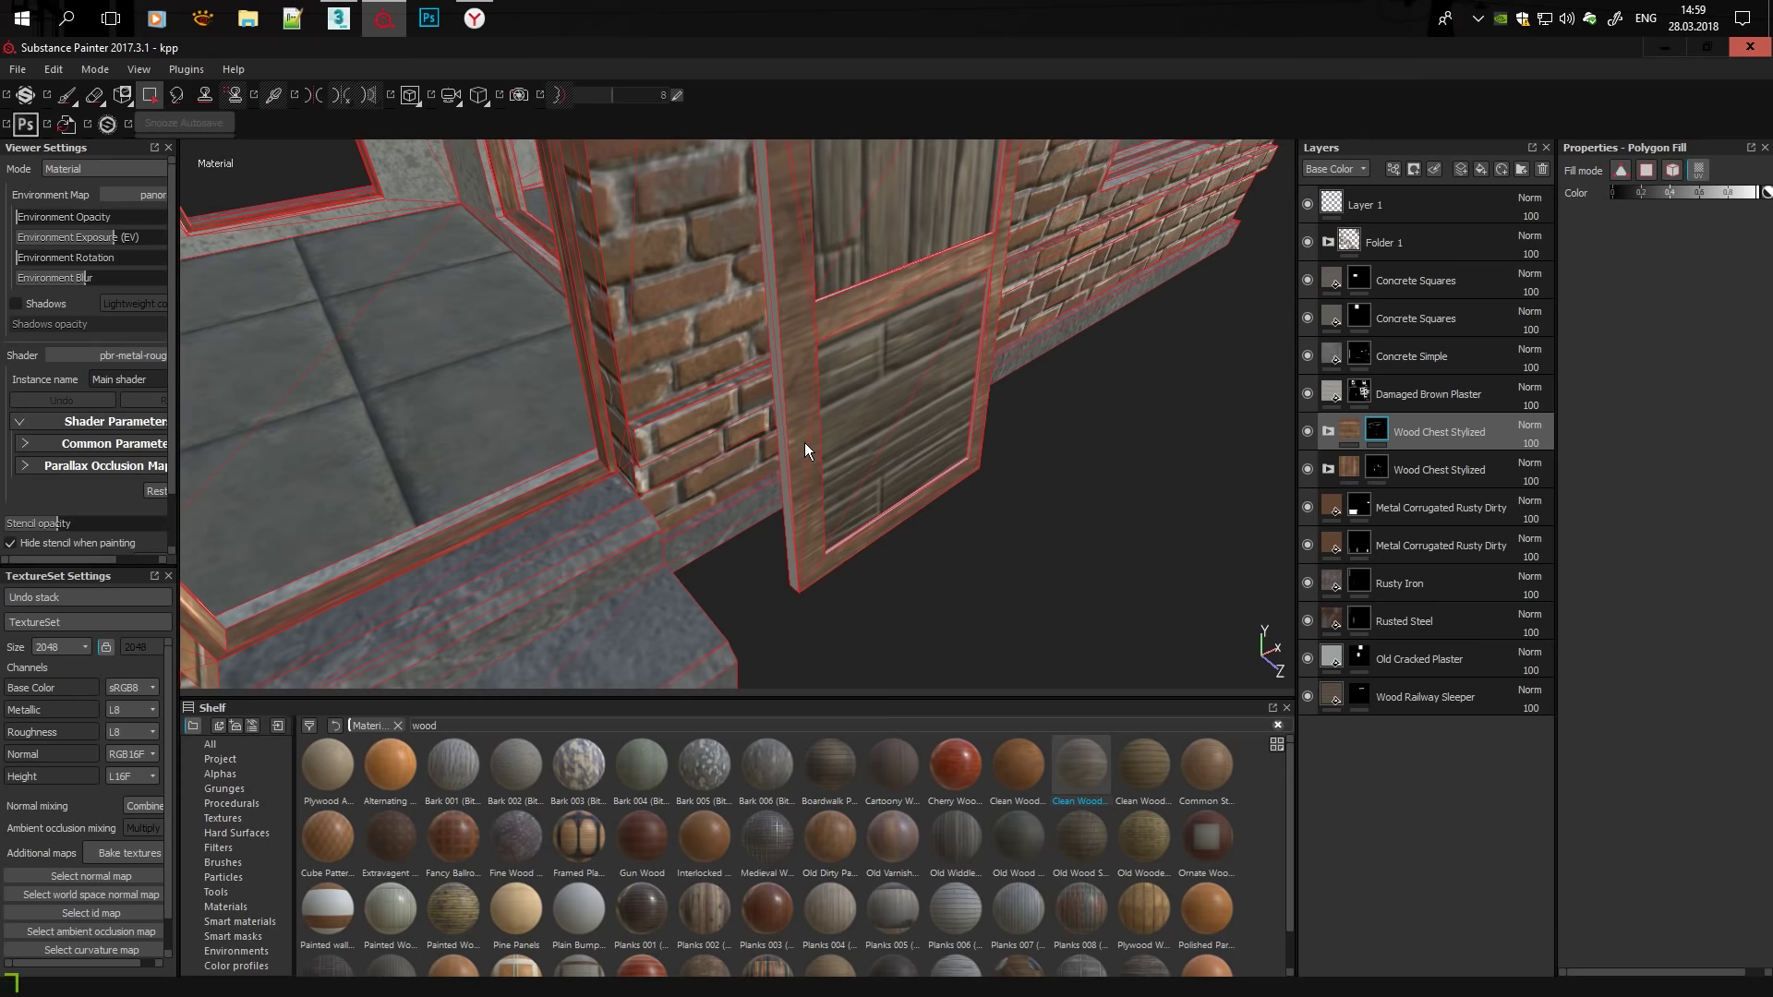
pyautogui.keyDown('alt'); pyautogui.moveTo(814, 451); pyautogui.dragTo(894, 443); pyautogui.keyUp('alt')
pyautogui.scroll(2, 857, 373)
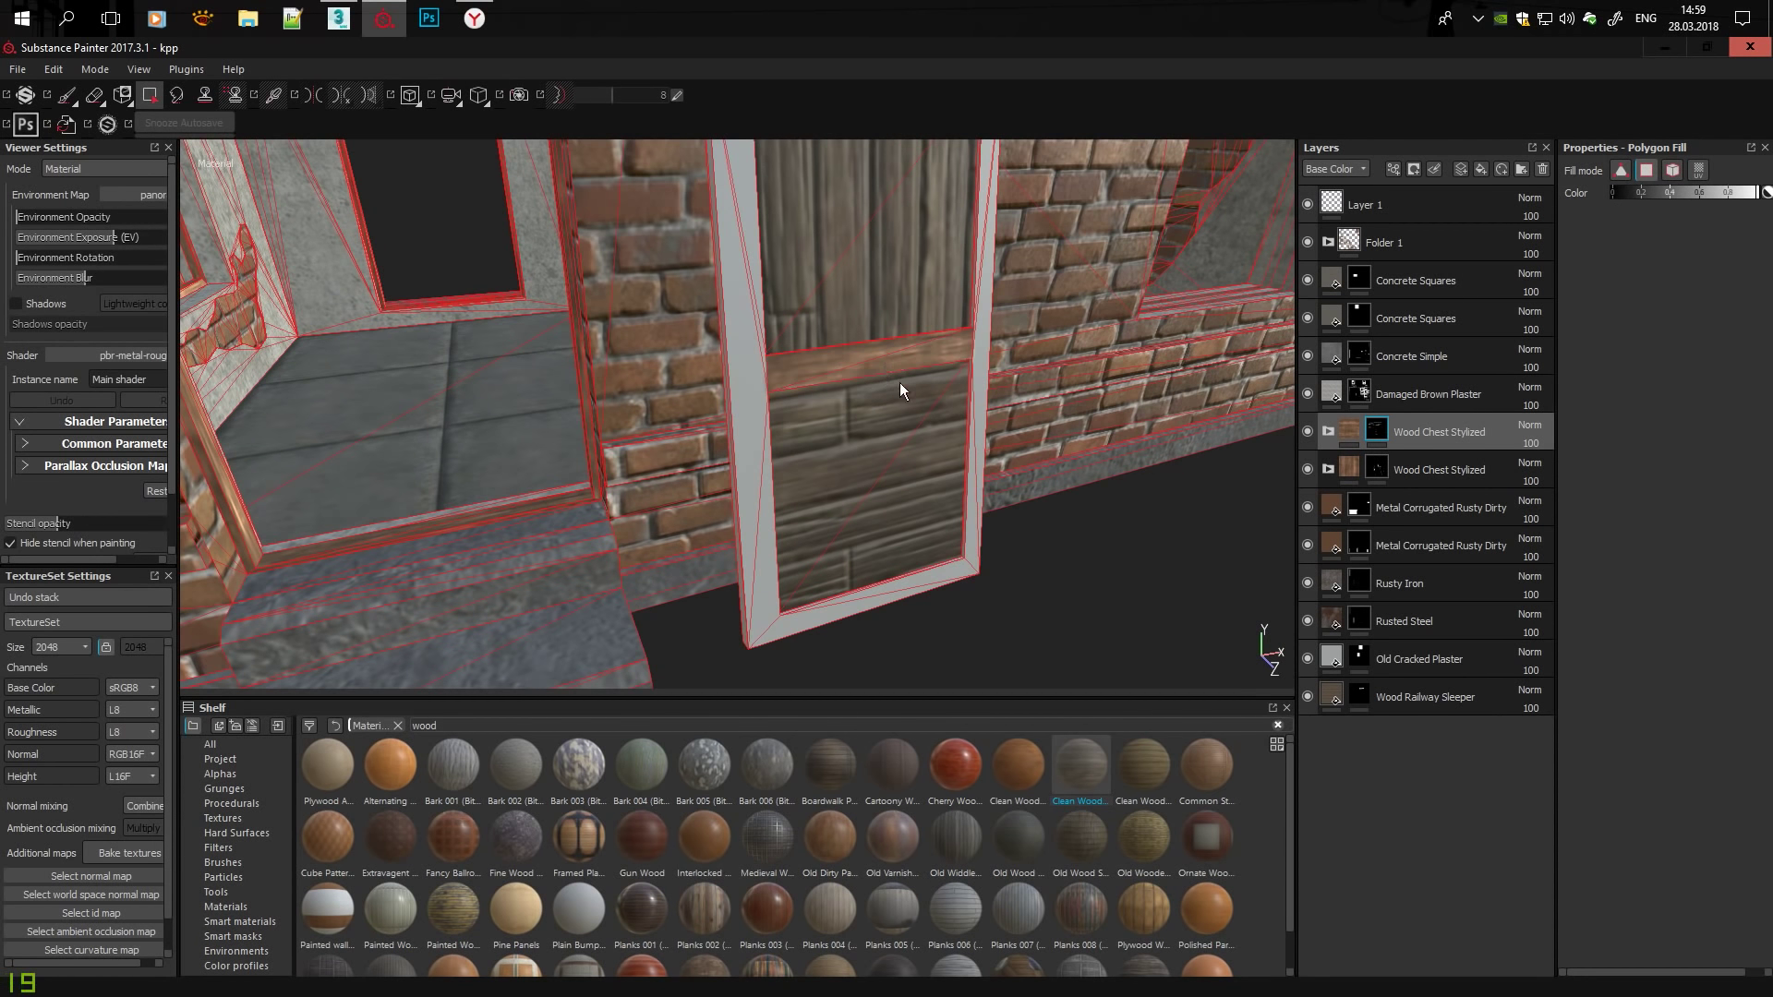
pyautogui.moveTo(899, 382)
pyautogui.keyDown('alt'); pyautogui.mouseDown()
pyautogui.moveTo(779, 413)
pyautogui.moveTo(842, 384)
pyautogui.moveTo(950, 447)
pyautogui.moveTo(873, 476)
pyautogui.mouseUp(); pyautogui.keyUp('alt')
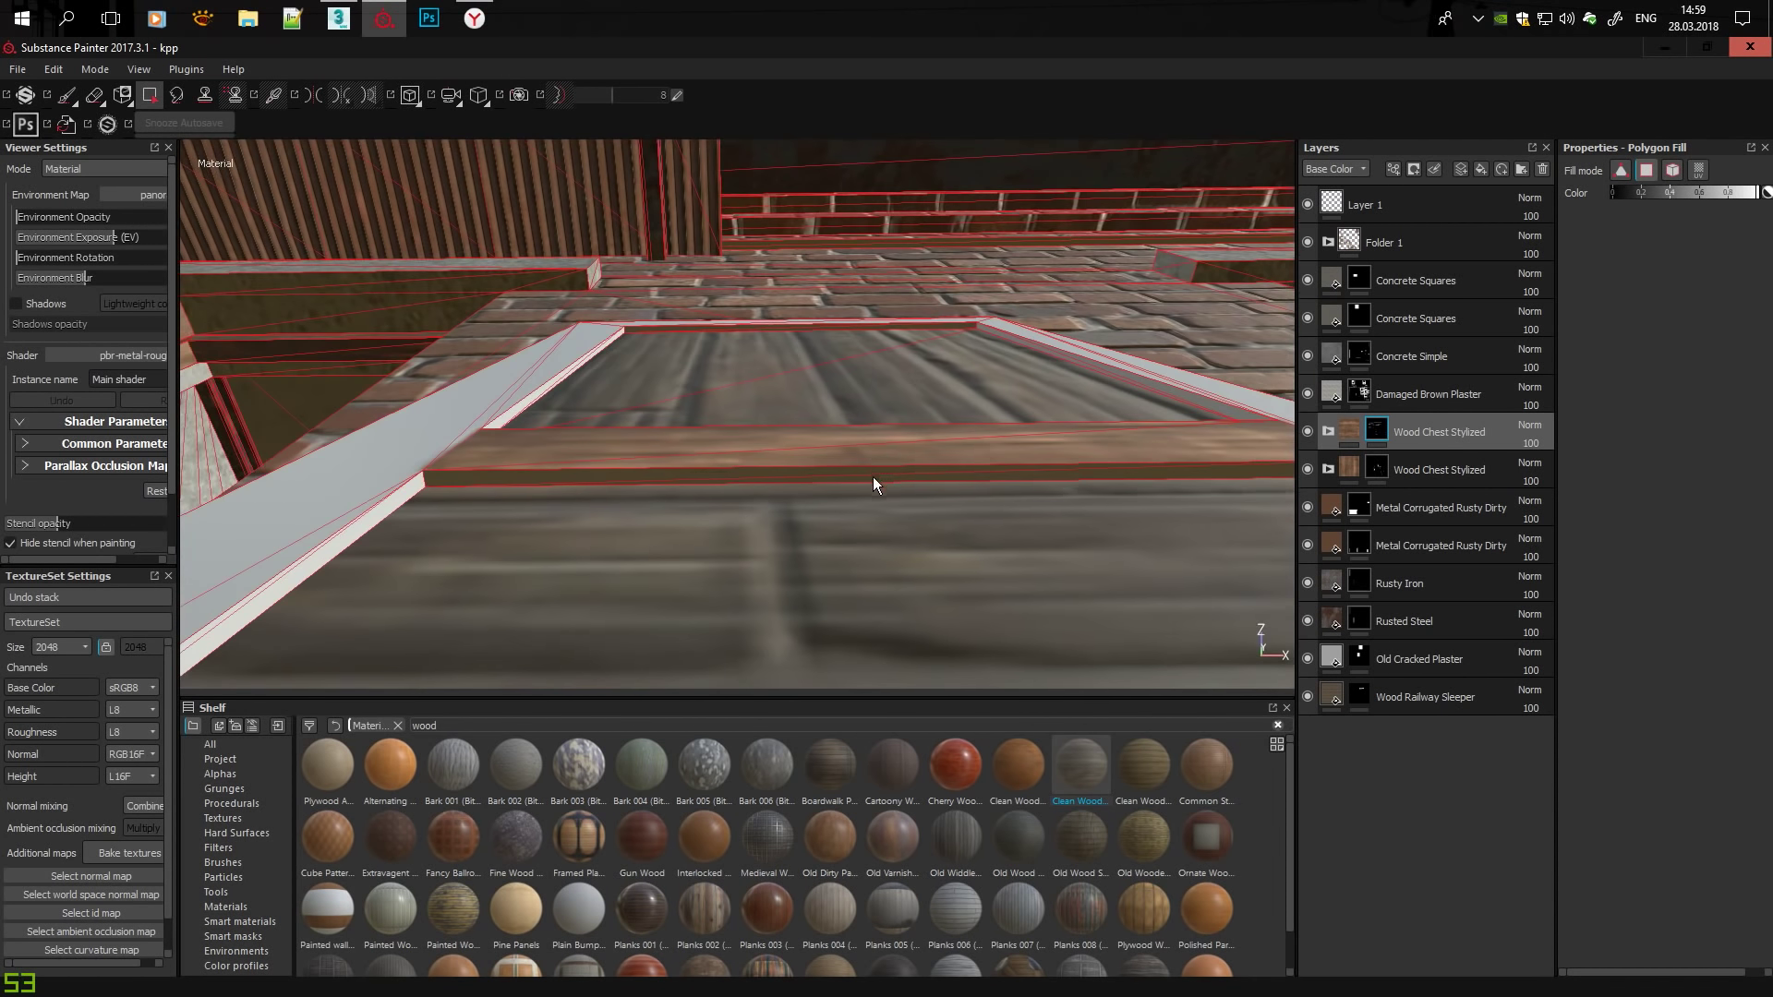
pyautogui.keyDown('alt'); pyautogui.moveTo(717, 480); pyautogui.dragTo(924, 453); pyautogui.keyUp('alt')
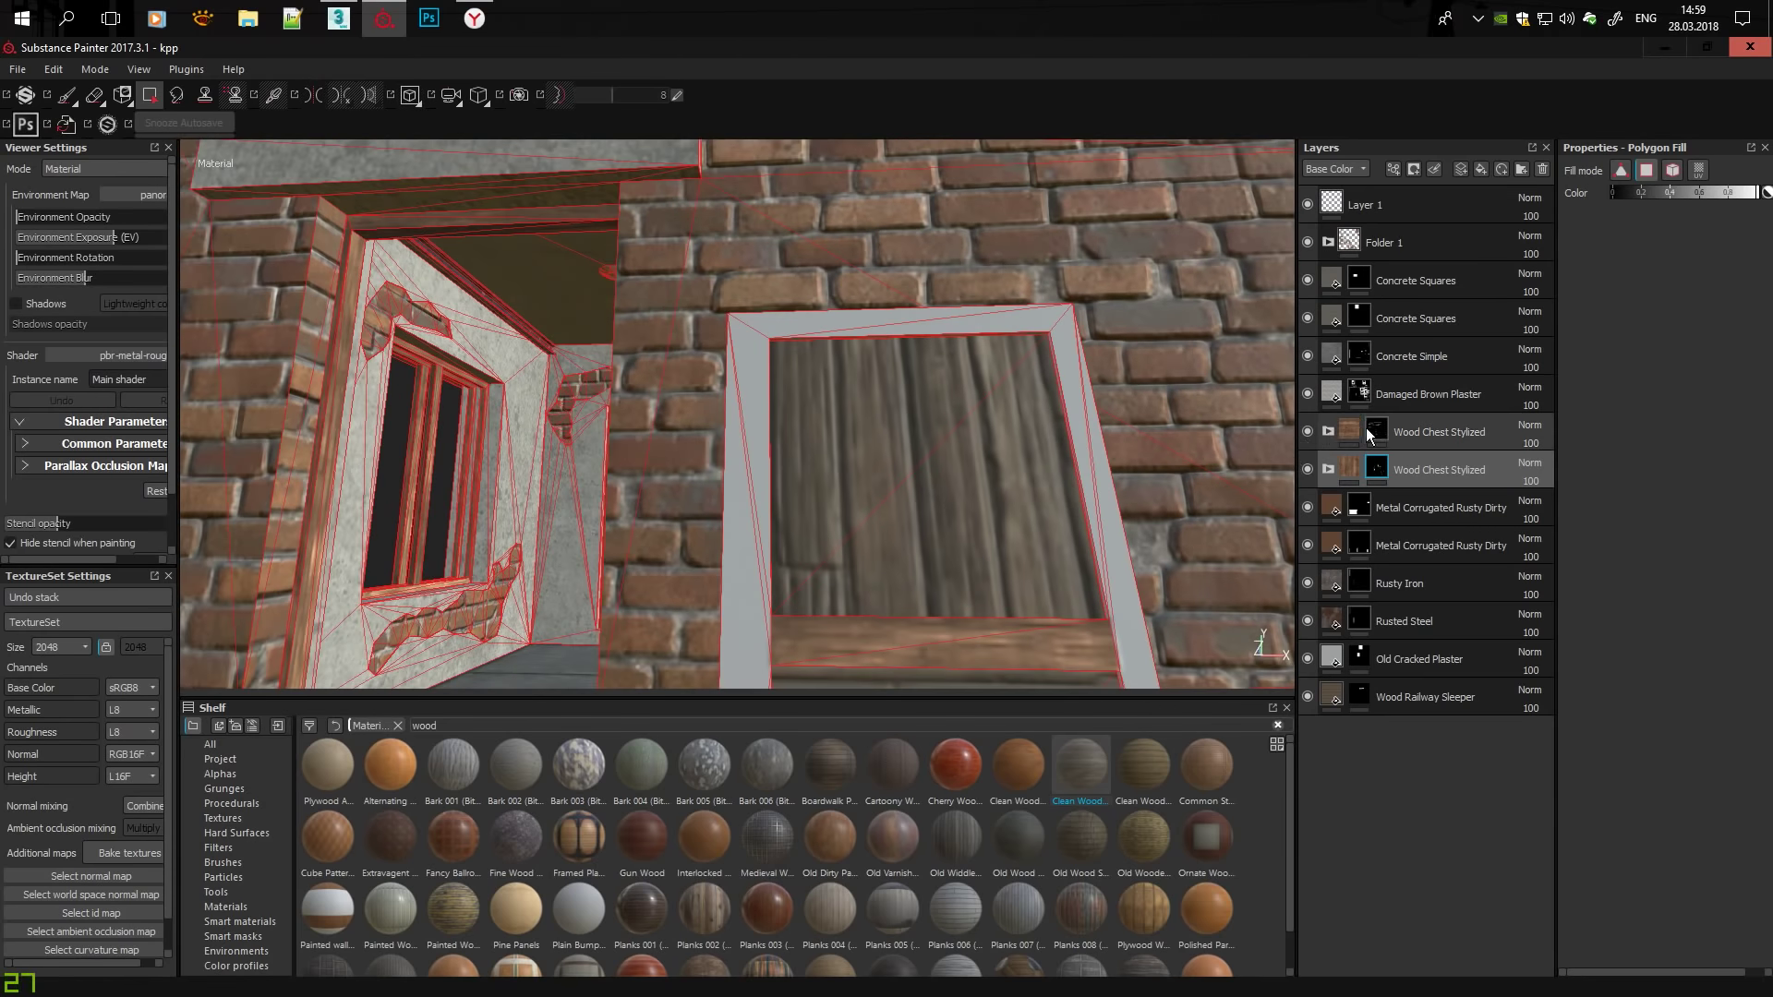
pyautogui.scroll(3, 1103, 544)
pyautogui.scroll(-3, 1110, 604)
pyautogui.keyDown('alt'); pyautogui.moveTo(1110, 604); pyautogui.dragTo(838, 298); pyautogui.keyUp('alt')
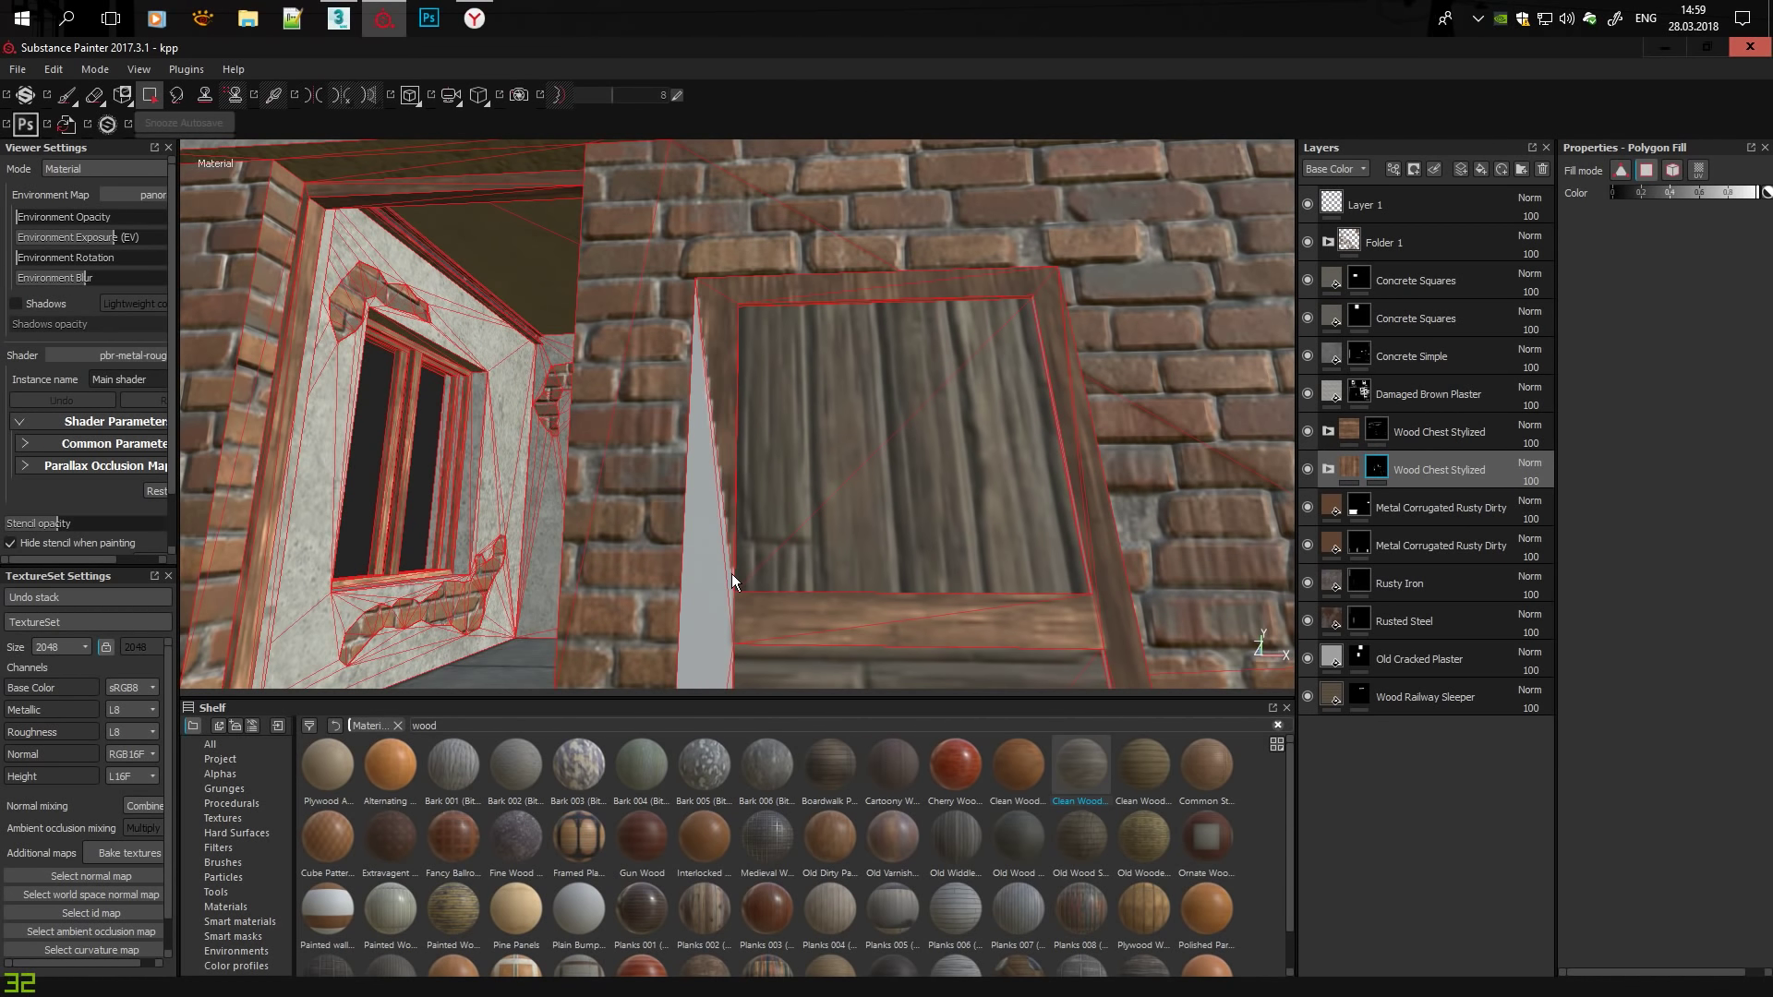
pyautogui.moveTo(690, 536)
pyautogui.keyDown('alt'); pyautogui.mouseDown()
pyautogui.moveTo(1261, 452)
pyautogui.moveTo(761, 516)
pyautogui.mouseUp(); pyautogui.keyUp('alt')
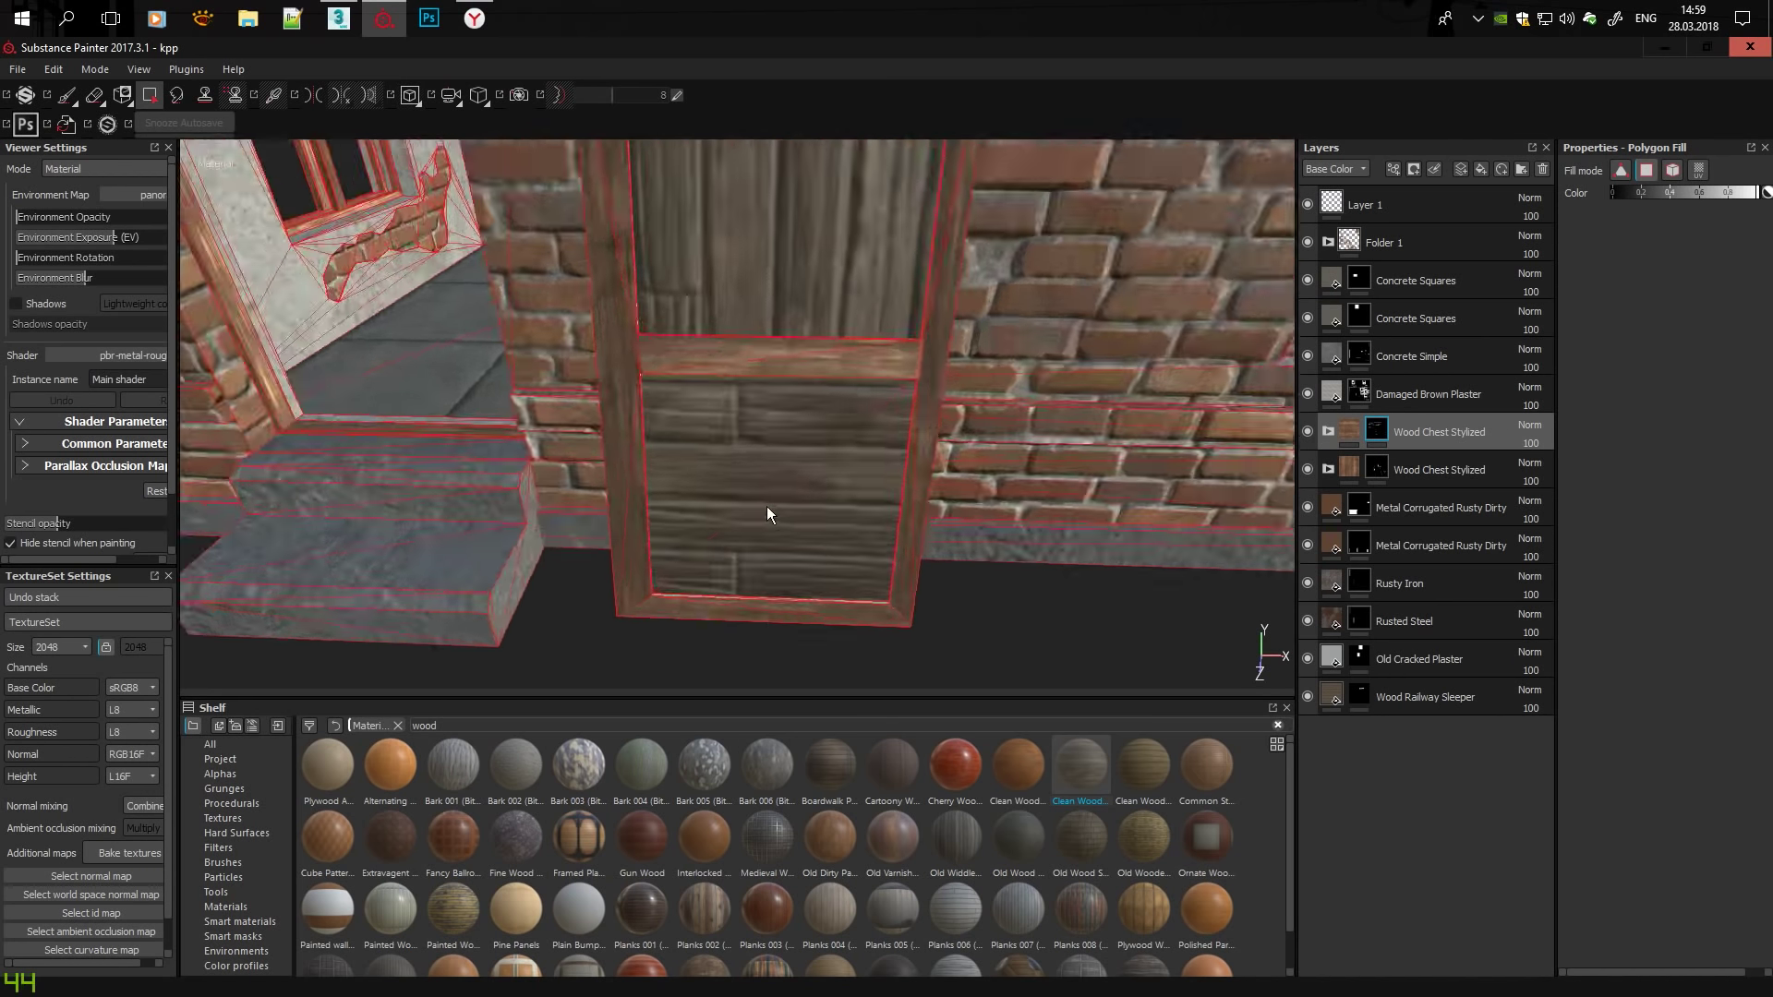
pyautogui.scroll(5, 938, 558)
pyautogui.keyDown('alt'); pyautogui.moveTo(957, 543); pyautogui.dragTo(424, 324); pyautogui.keyUp('alt')
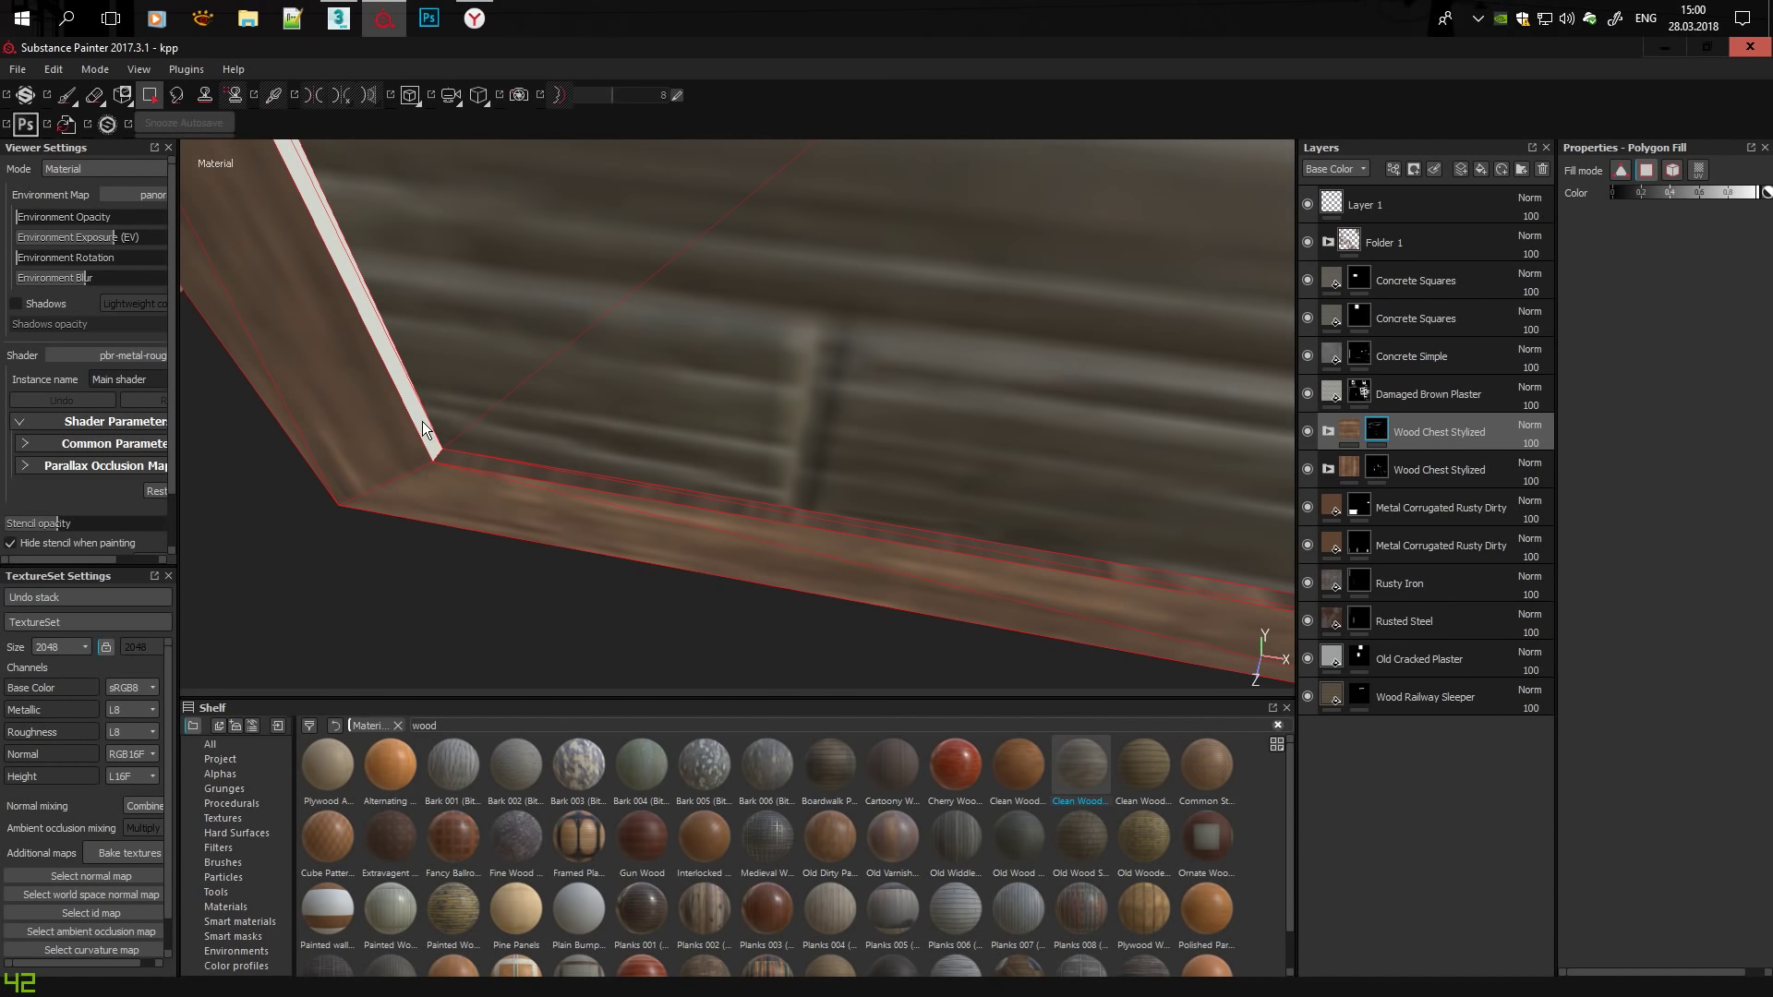
pyautogui.moveTo(423, 430)
pyautogui.keyDown('alt'); pyautogui.mouseDown()
pyautogui.moveTo(727, 423)
pyautogui.moveTo(768, 467)
pyautogui.moveTo(728, 268)
pyautogui.moveTo(739, 175)
pyautogui.moveTo(802, 293)
pyautogui.moveTo(794, 336)
pyautogui.moveTo(567, 514)
pyautogui.moveTo(644, 467)
pyautogui.moveTo(892, 552)
pyautogui.moveTo(705, 259)
pyautogui.mouseUp(); pyautogui.keyUp('alt')
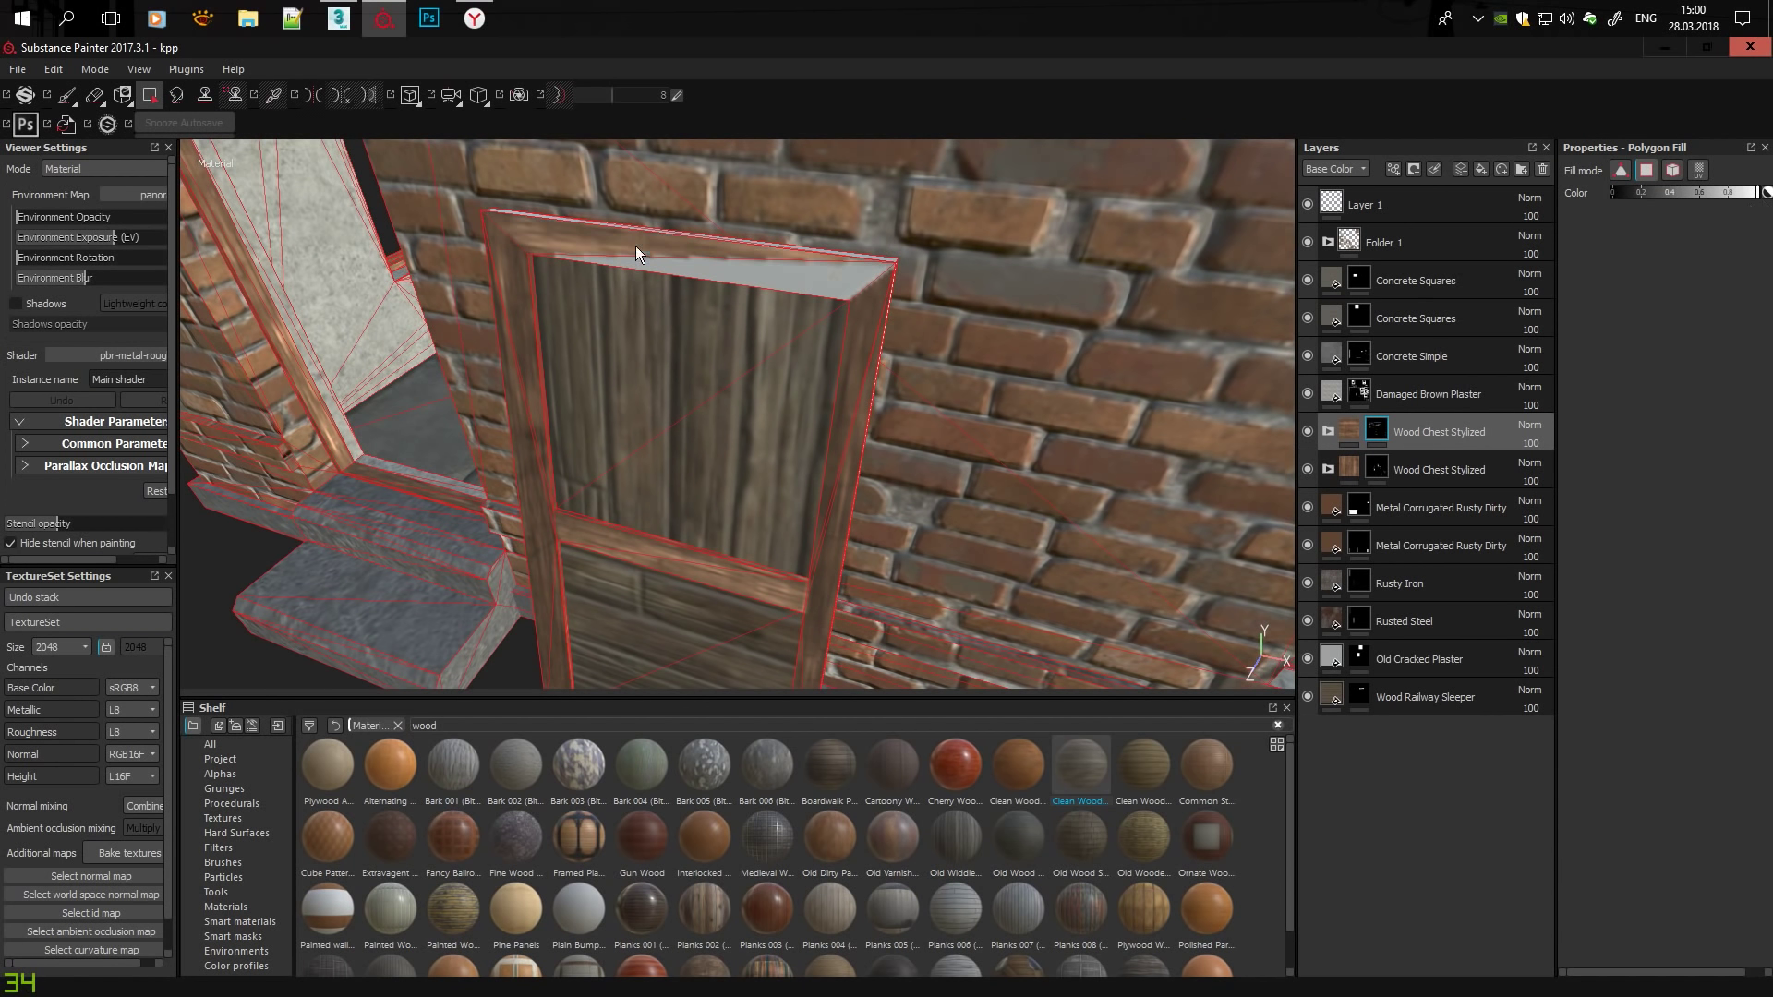
pyautogui.moveTo(635, 245)
pyautogui.keyDown('alt'); pyautogui.mouseDown()
pyautogui.moveTo(1164, 265)
pyautogui.moveTo(1293, 240)
pyautogui.mouseUp(); pyautogui.keyUp('alt')
pyautogui.moveTo(492, 420)
pyautogui.keyDown('alt'); pyautogui.mouseDown()
pyautogui.moveTo(894, 190)
pyautogui.moveTo(1069, 518)
pyautogui.moveTo(962, 400)
pyautogui.moveTo(977, 266)
pyautogui.mouseUp(); pyautogui.keyUp('alt')
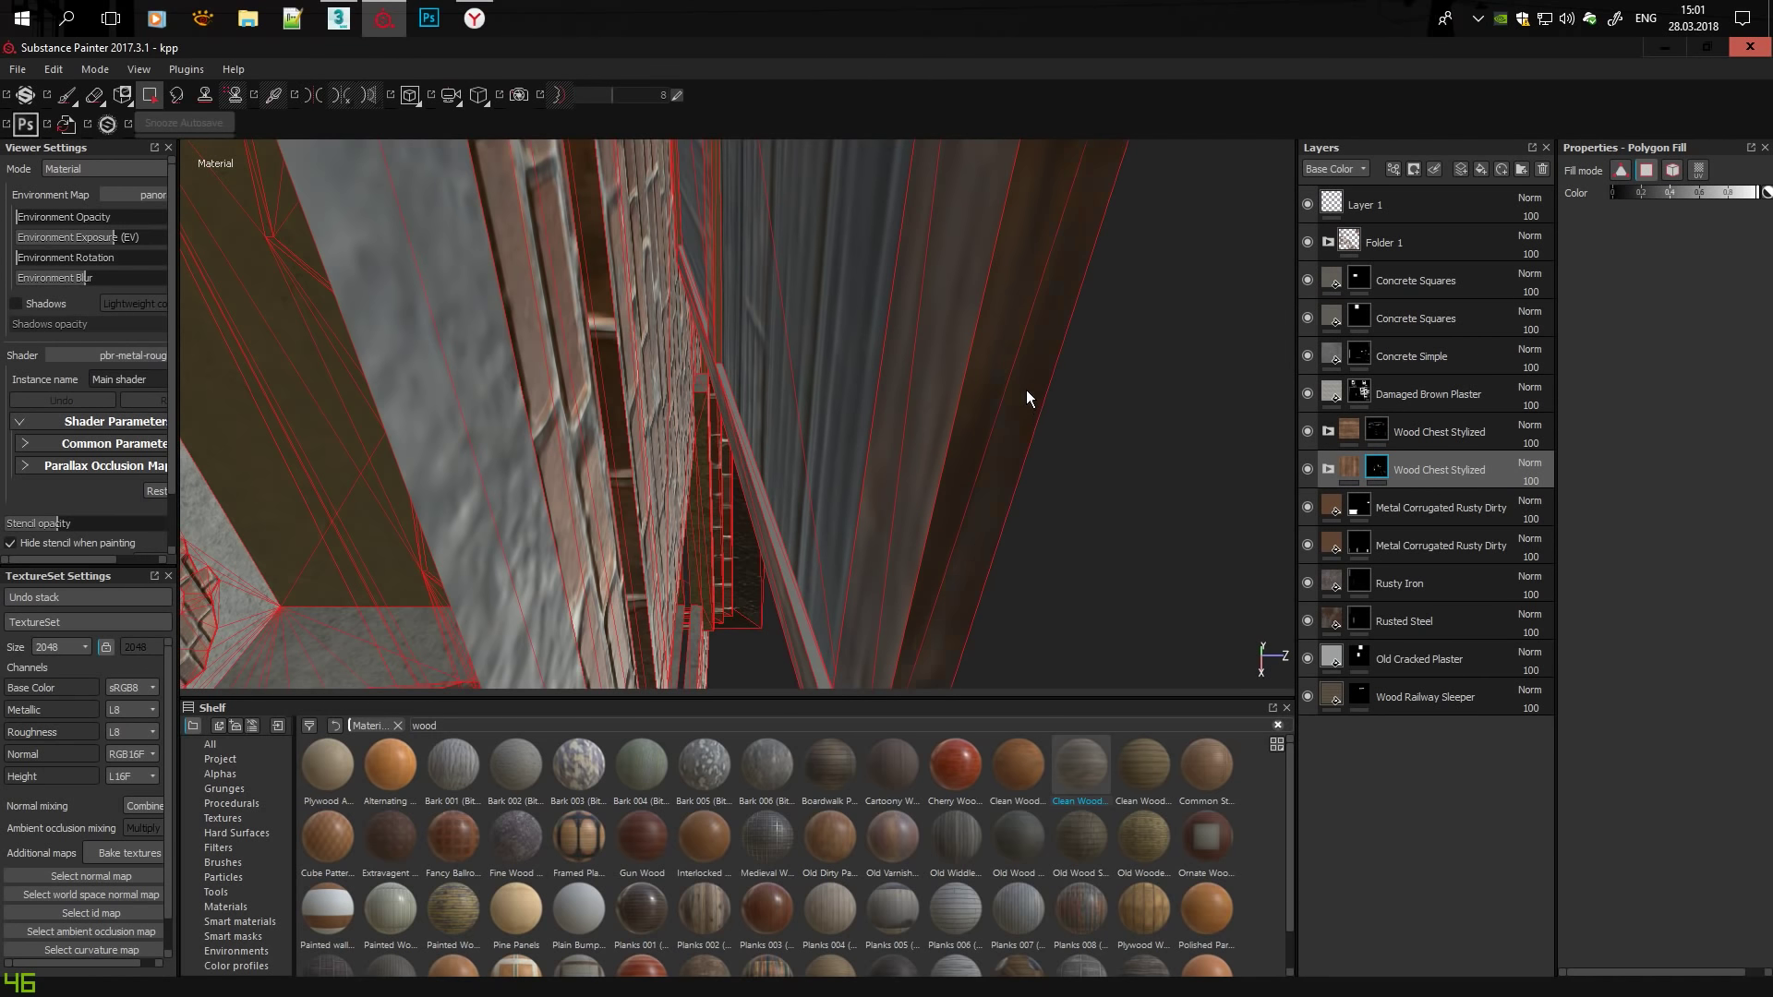
pyautogui.moveTo(1027, 395)
pyautogui.keyDown('alt'); pyautogui.mouseDown()
pyautogui.moveTo(807, 431)
pyautogui.moveTo(1439, 485)
pyautogui.mouseUp(); pyautogui.keyUp('alt')
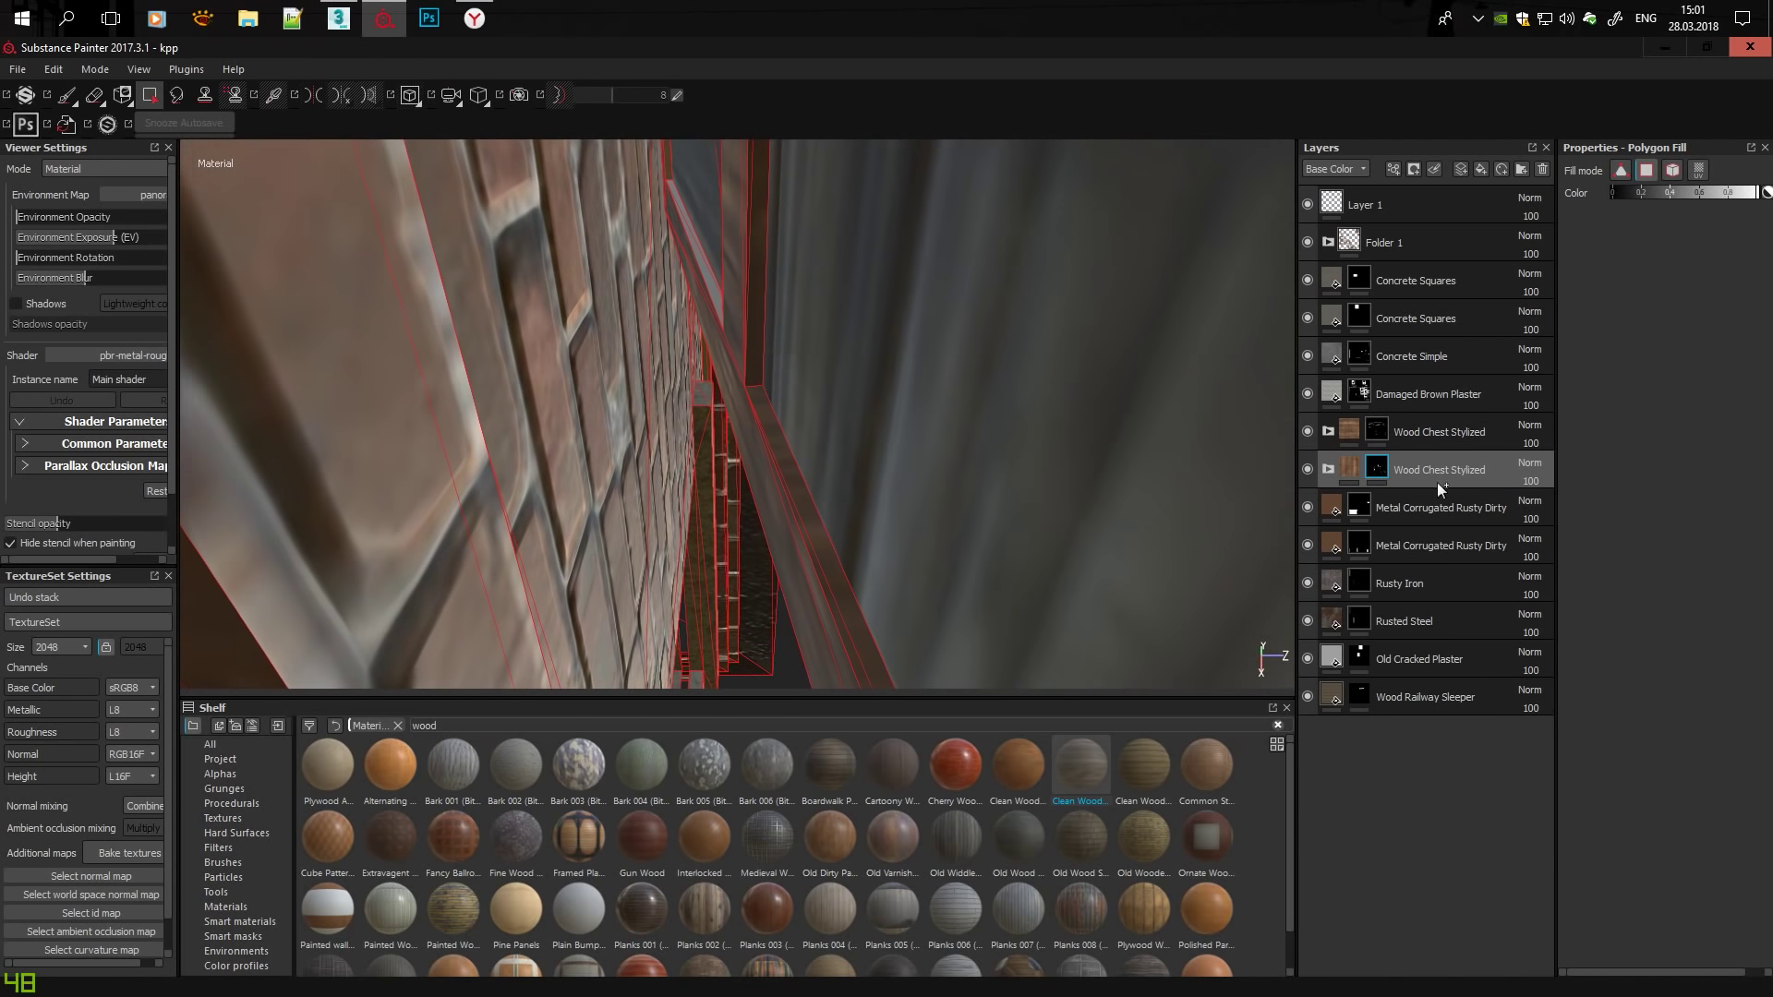
pyautogui.click(1437, 434)
pyautogui.moveTo(685, 251)
pyautogui.keyDown('alt'); pyautogui.mouseDown()
pyautogui.moveTo(711, 284)
pyautogui.moveTo(729, 262)
pyautogui.moveTo(665, 182)
pyautogui.moveTo(676, 261)
pyautogui.moveTo(939, 268)
pyautogui.moveTo(1013, 324)
pyautogui.moveTo(878, 478)
pyautogui.moveTo(877, 196)
pyautogui.moveTo(578, 551)
pyautogui.moveTo(628, 508)
pyautogui.moveTo(668, 543)
pyautogui.mouseUp(); pyautogui.keyUp('alt')
pyautogui.keyDown('alt'); pyautogui.moveTo(837, 574); pyautogui.dragTo(713, 575); pyautogui.keyUp('alt')
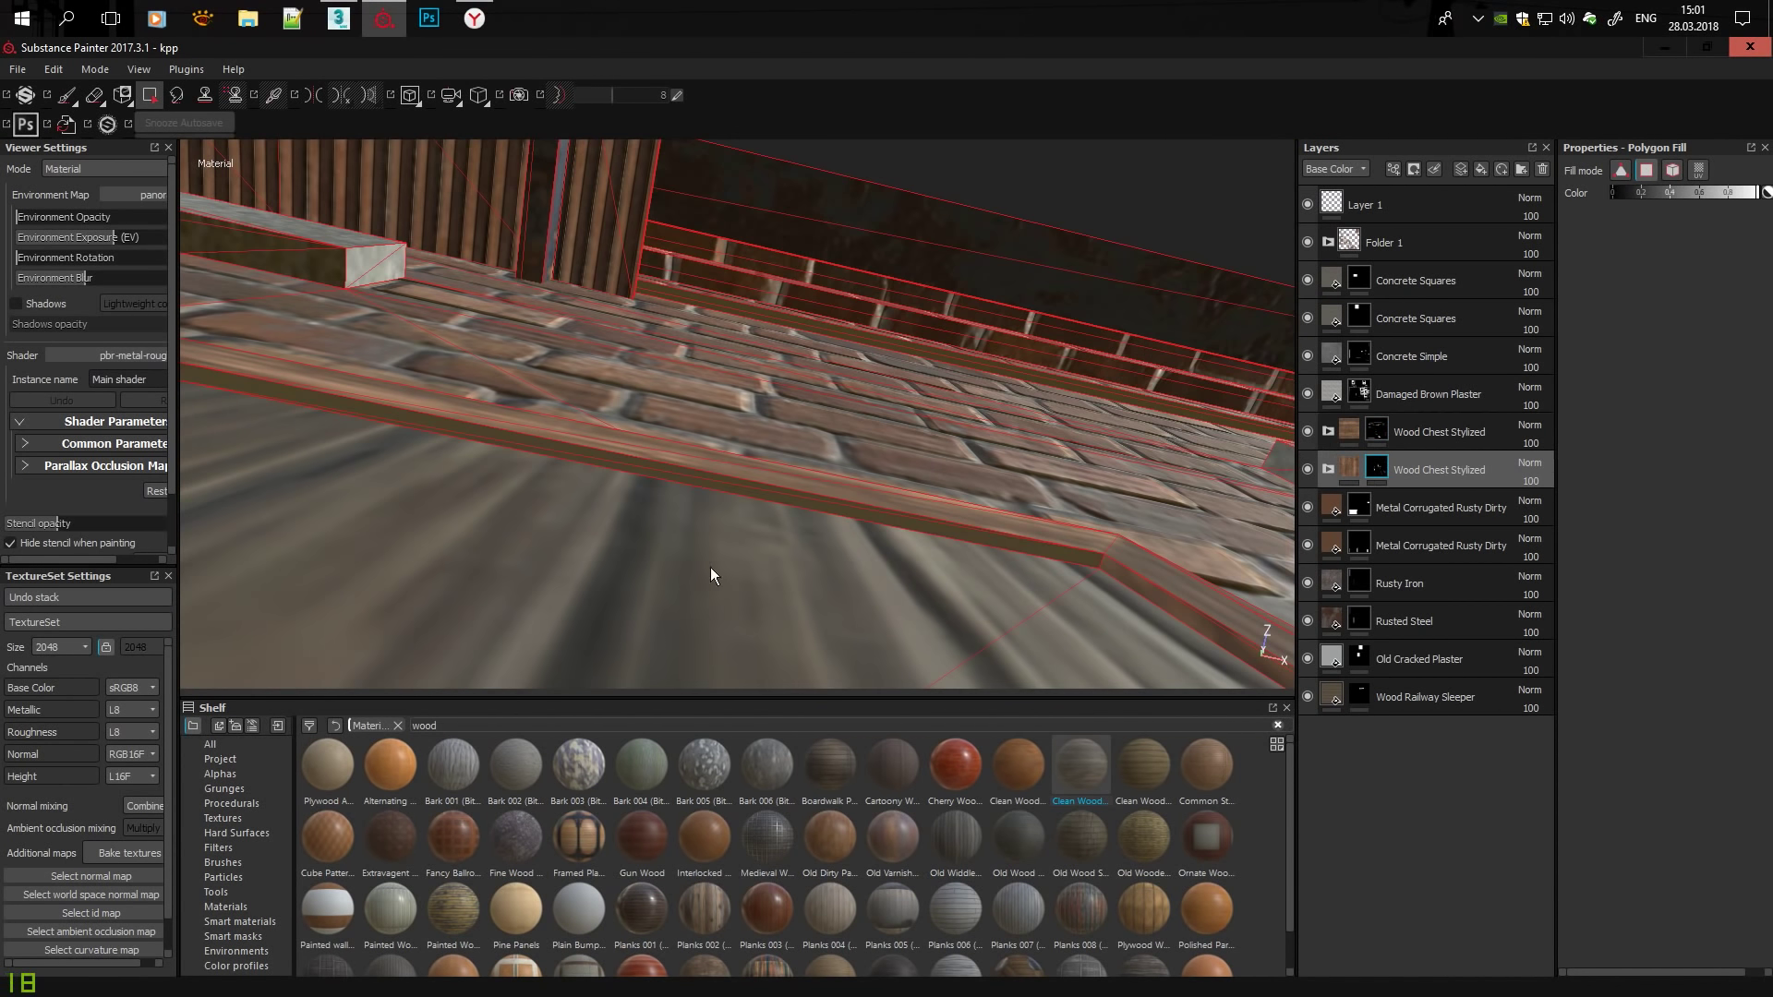
pyautogui.keyDown('alt'); pyautogui.moveTo(990, 534); pyautogui.dragTo(557, 491); pyautogui.keyUp('alt')
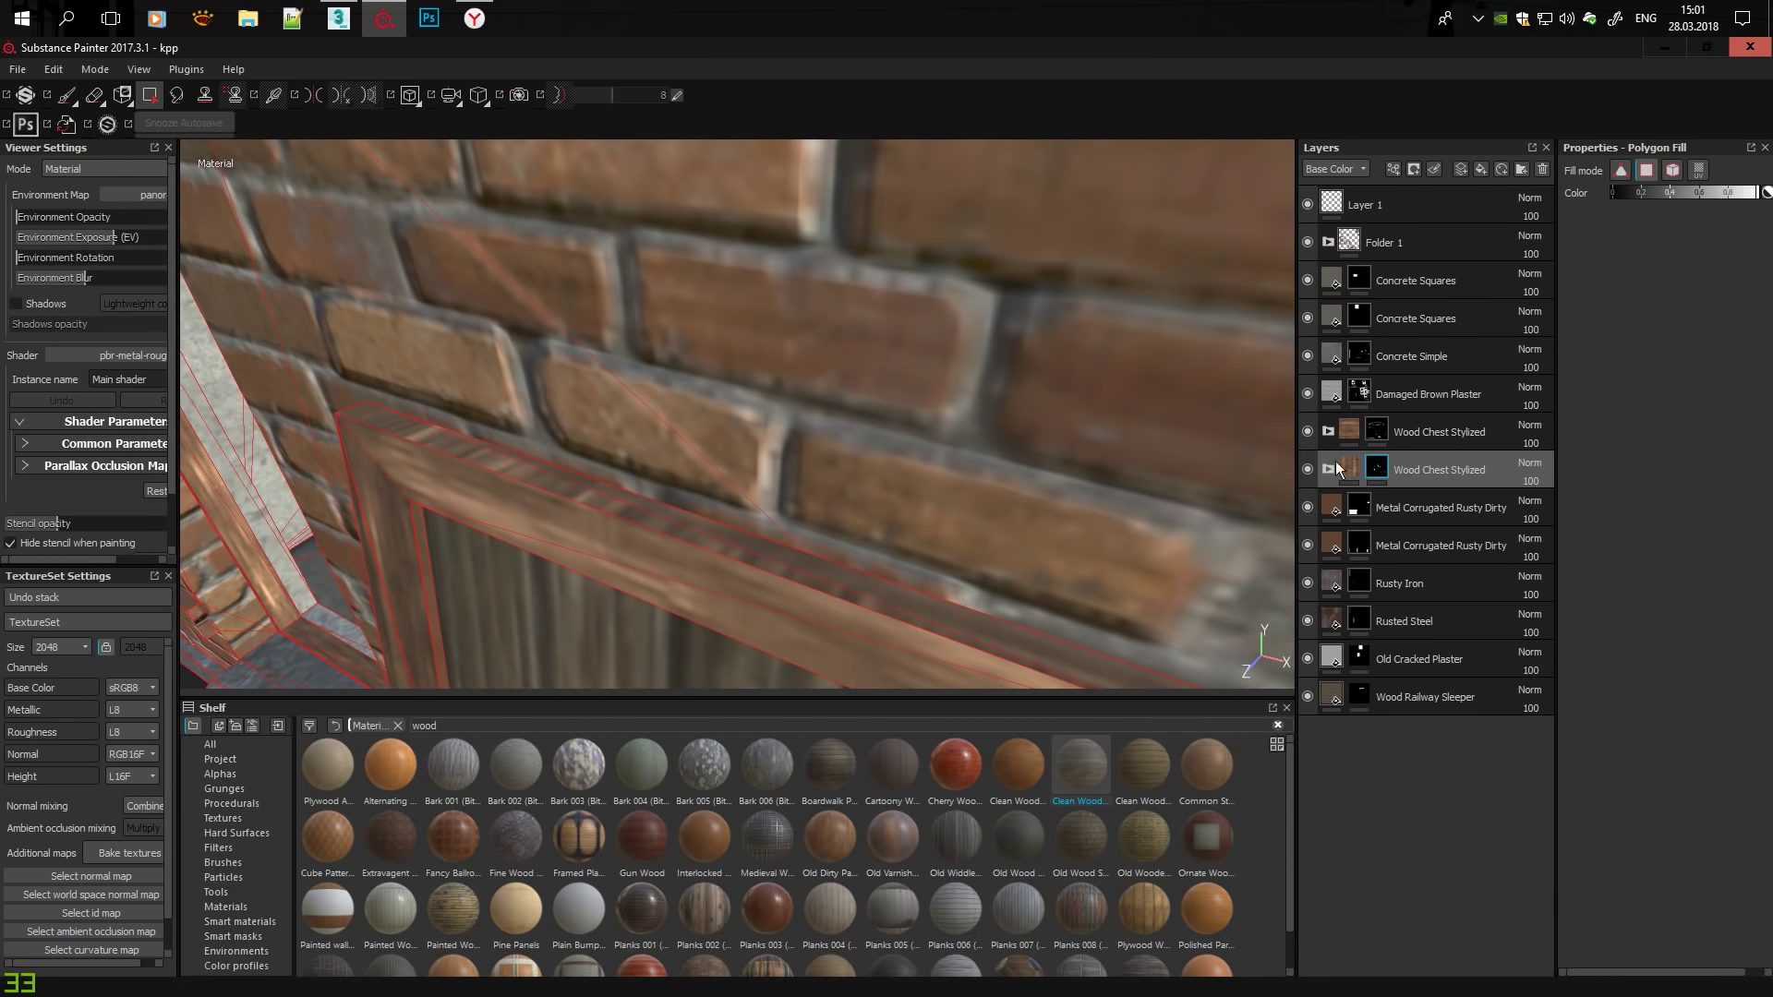
pyautogui.click(567, 491)
pyautogui.moveTo(806, 525)
pyautogui.keyDown('alt'); pyautogui.mouseDown()
pyautogui.moveTo(621, 303)
pyautogui.moveTo(554, 278)
pyautogui.mouseUp(); pyautogui.keyUp('alt')
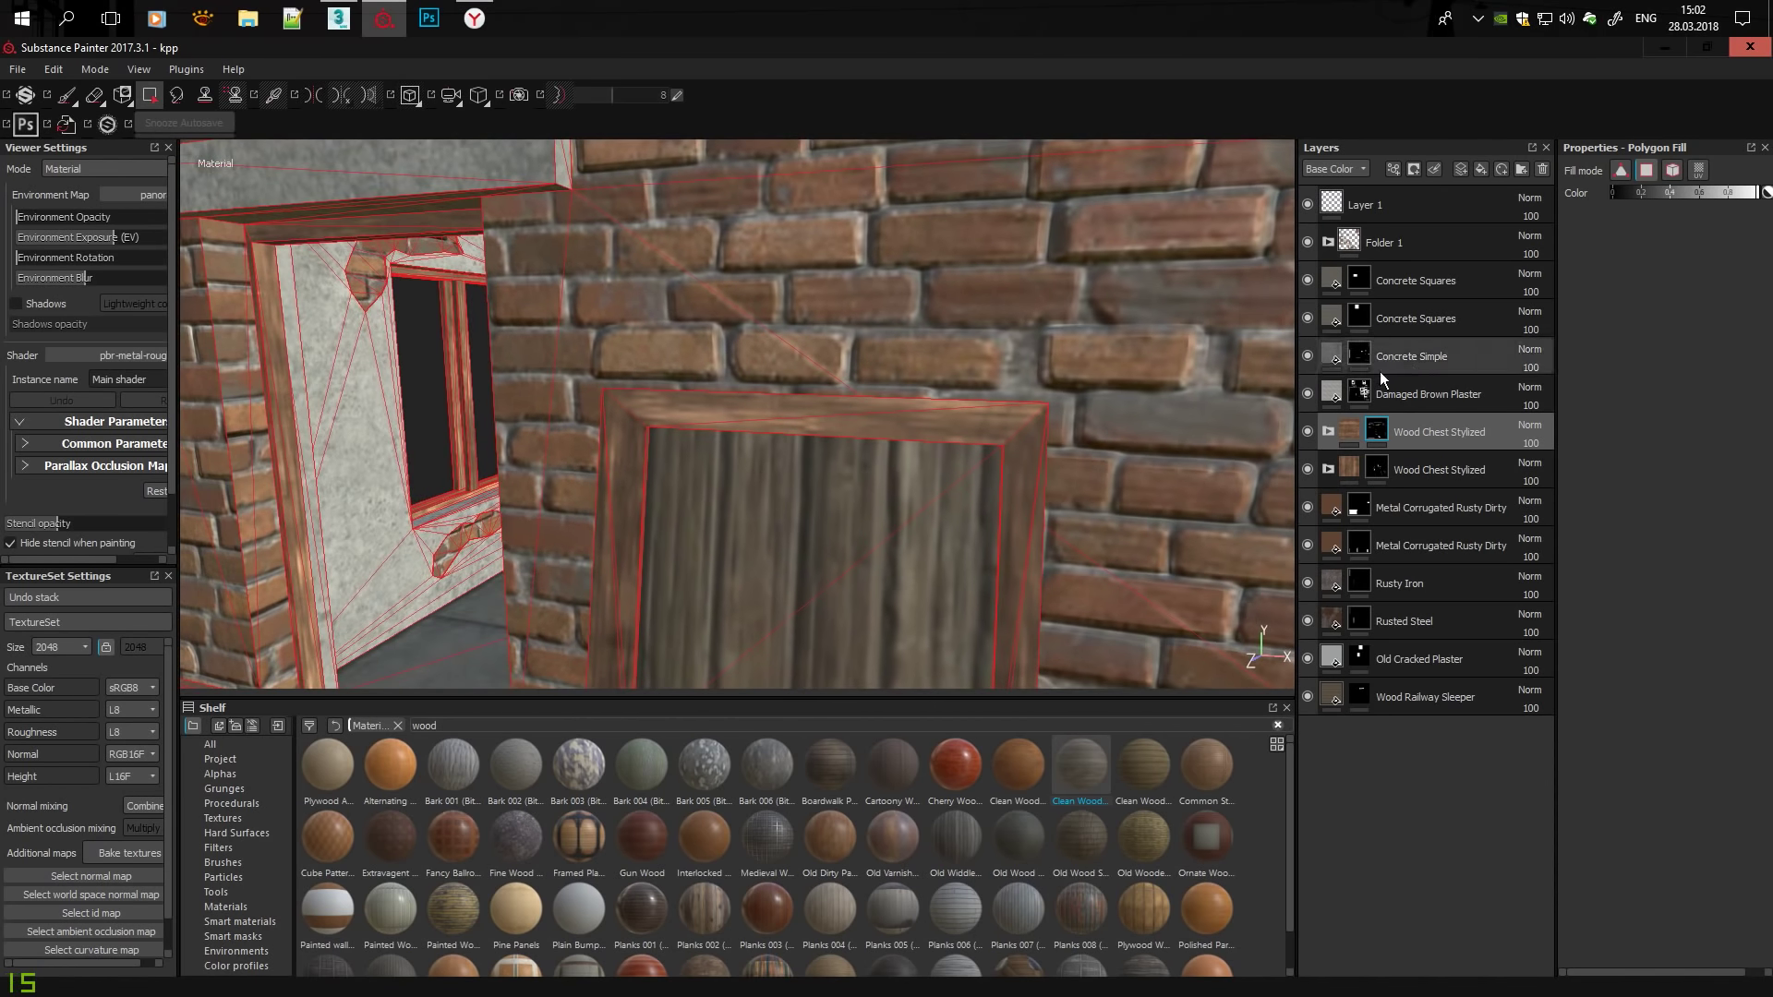
pyautogui.keyDown('alt'); pyautogui.moveTo(842, 342); pyautogui.dragTo(720, 360); pyautogui.keyUp('alt')
pyautogui.click(1360, 468)
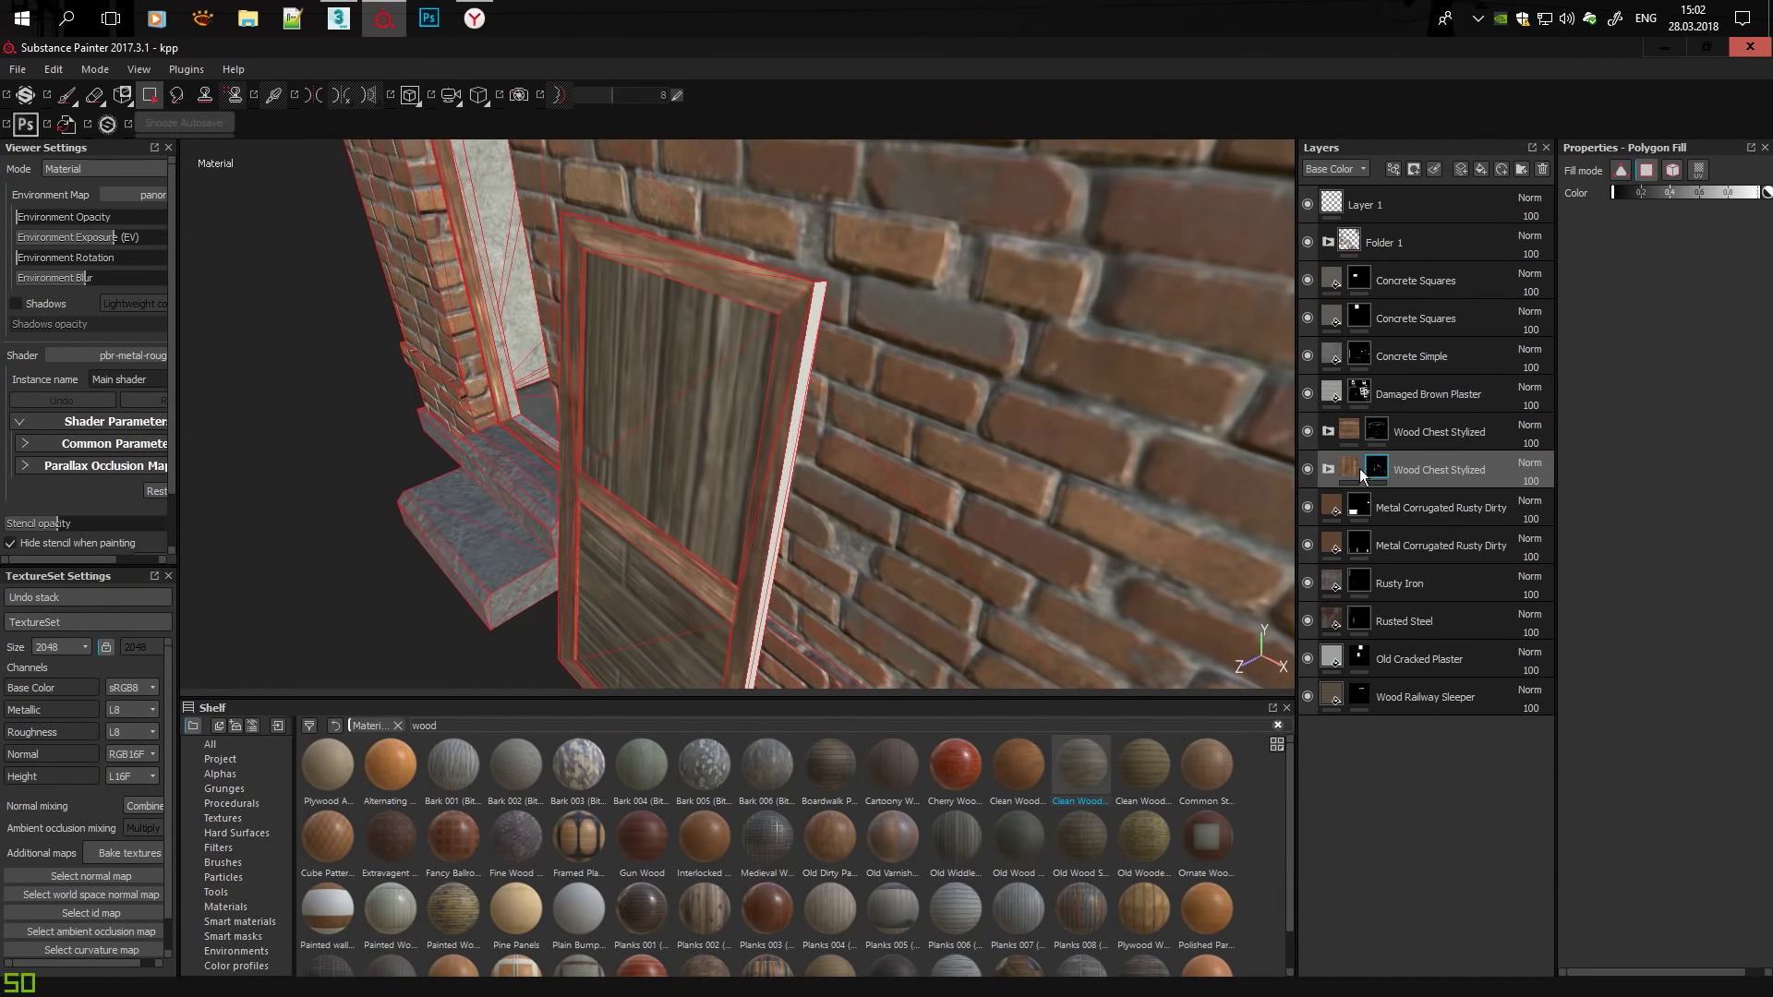
pyautogui.moveTo(924, 507)
pyautogui.keyDown('alt'); pyautogui.mouseDown()
pyautogui.moveTo(747, 508)
pyautogui.moveTo(1243, 422)
pyautogui.mouseUp(); pyautogui.keyUp('alt')
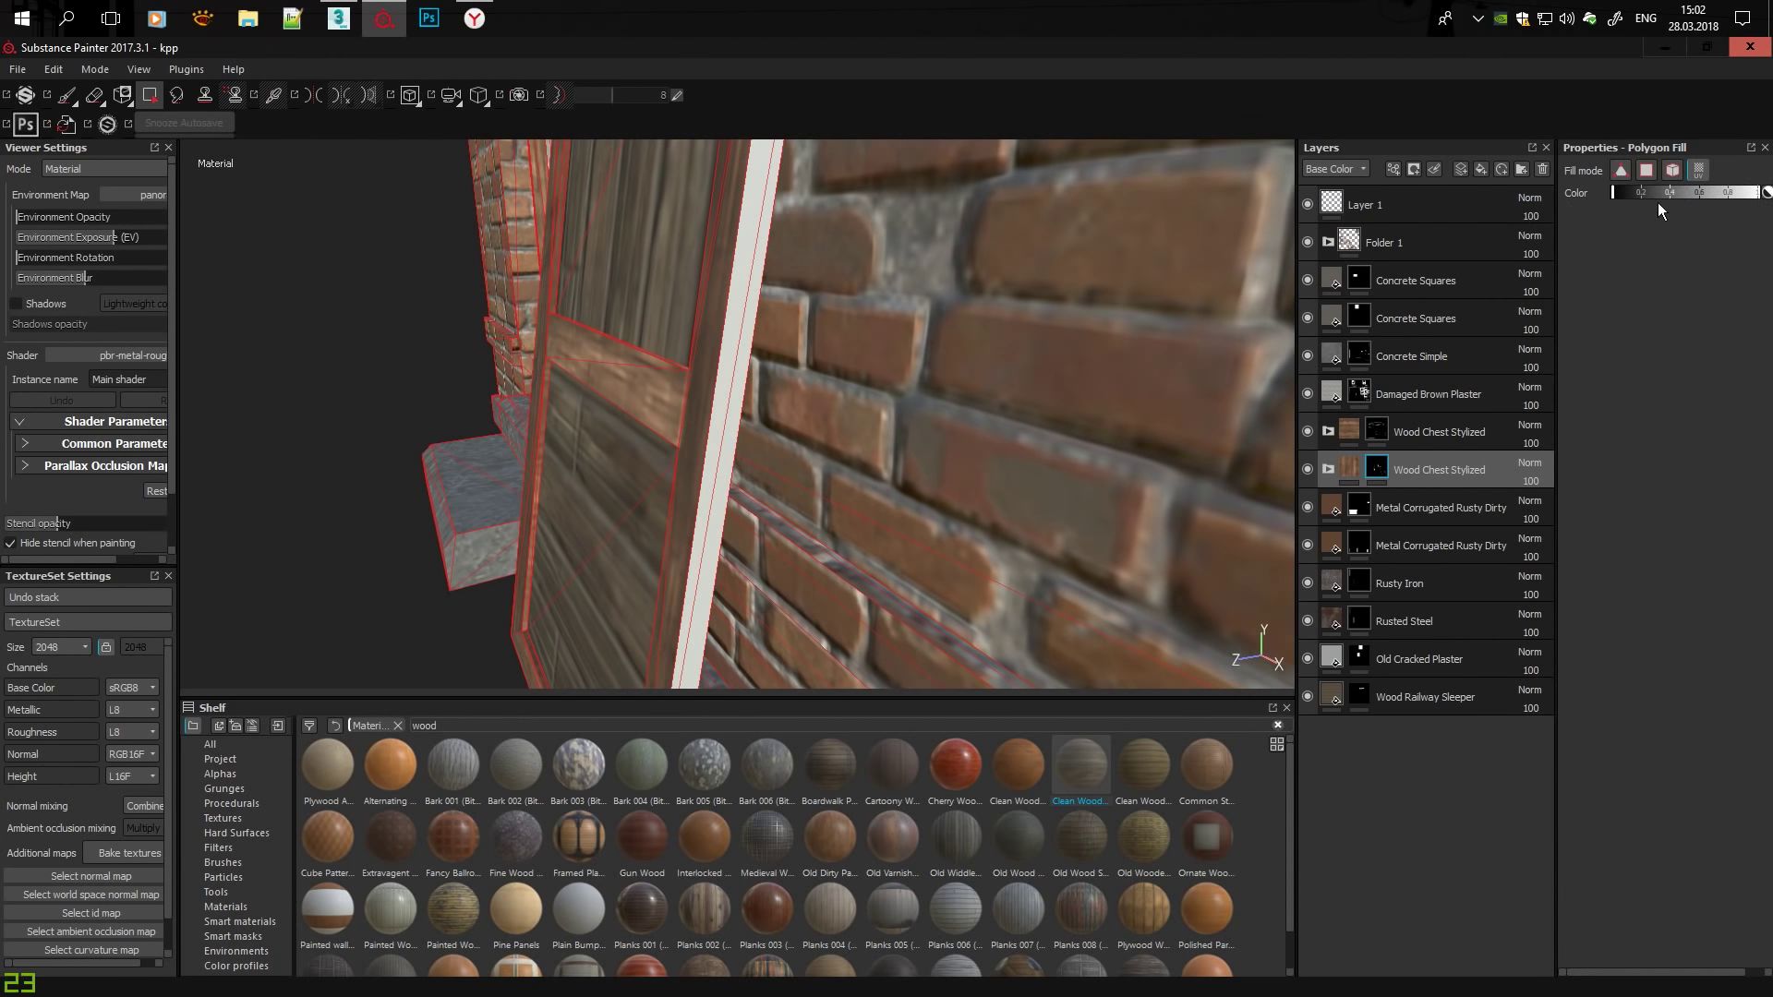
pyautogui.moveTo(717, 425)
pyautogui.keyDown('alt'); pyautogui.mouseDown()
pyautogui.moveTo(820, 628)
pyautogui.moveTo(773, 595)
pyautogui.moveTo(824, 564)
pyautogui.moveTo(734, 538)
pyautogui.moveTo(776, 517)
pyautogui.mouseUp(); pyautogui.keyUp('alt')
pyautogui.click(1367, 432)
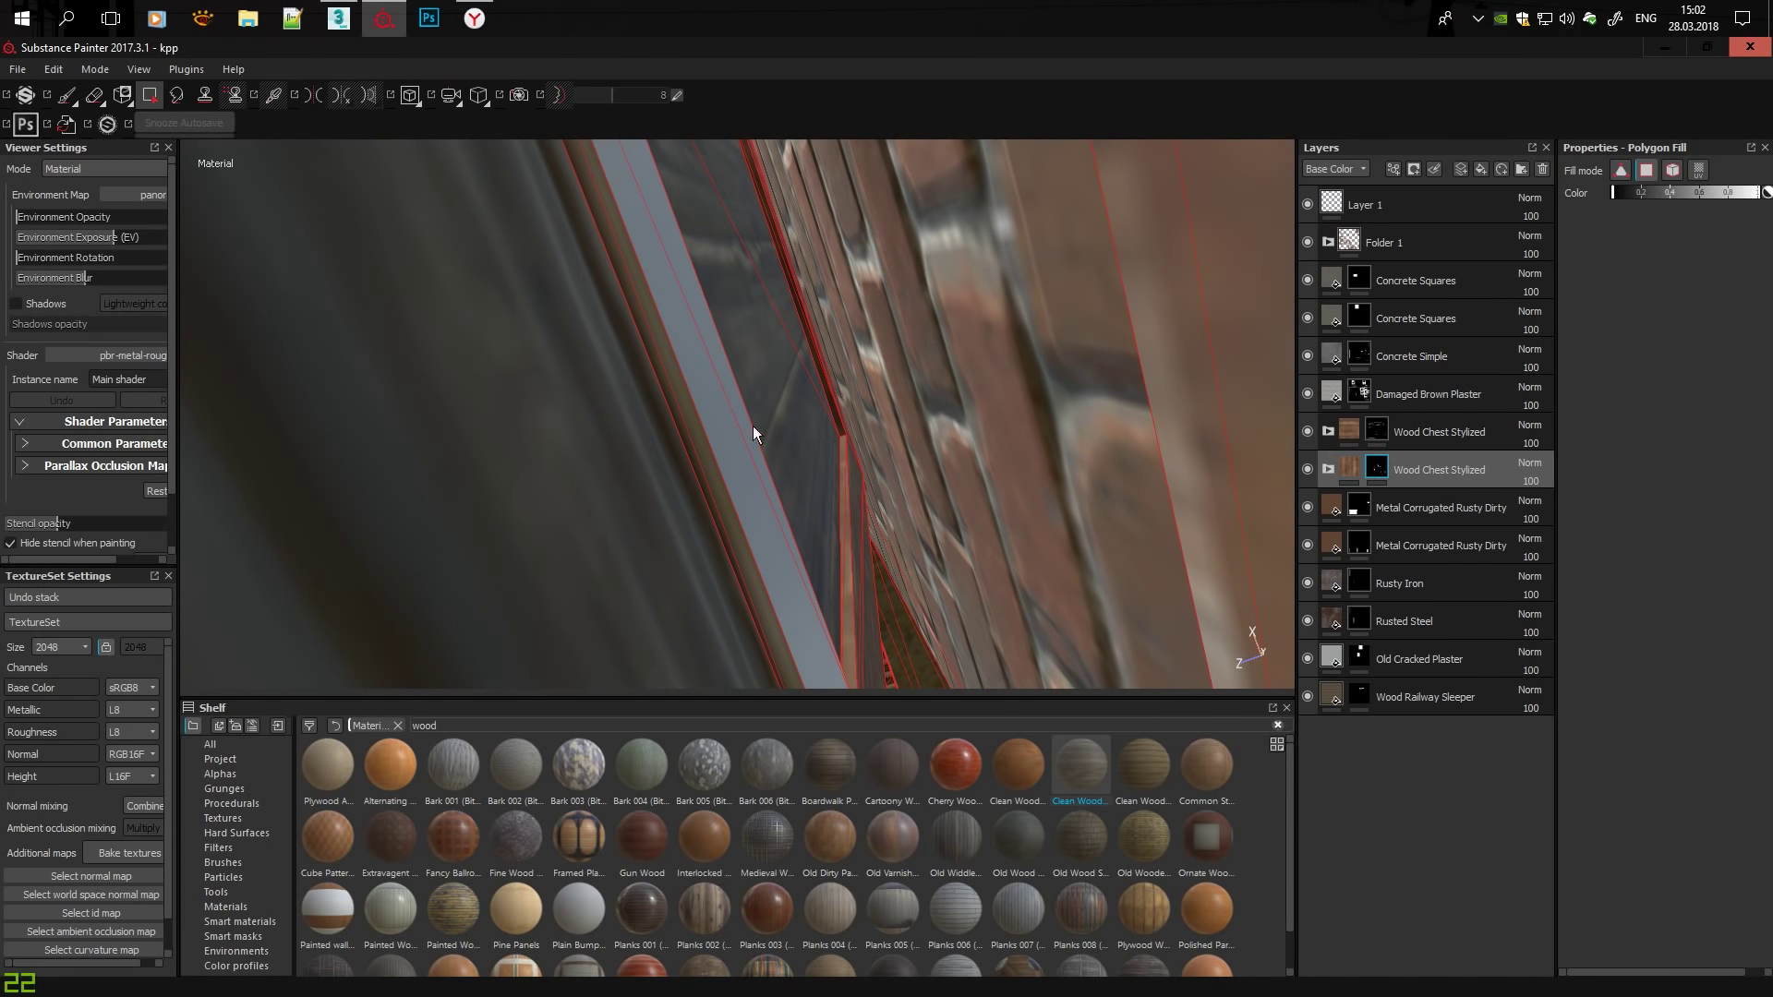
pyautogui.moveTo(773, 393)
pyautogui.keyDown('alt'); pyautogui.mouseDown()
pyautogui.moveTo(317, 674)
pyautogui.moveTo(488, 473)
pyautogui.mouseUp(); pyautogui.keyUp('alt')
pyautogui.keyDown('alt'); pyautogui.moveTo(673, 402); pyautogui.dragTo(870, 338); pyautogui.keyUp('alt')
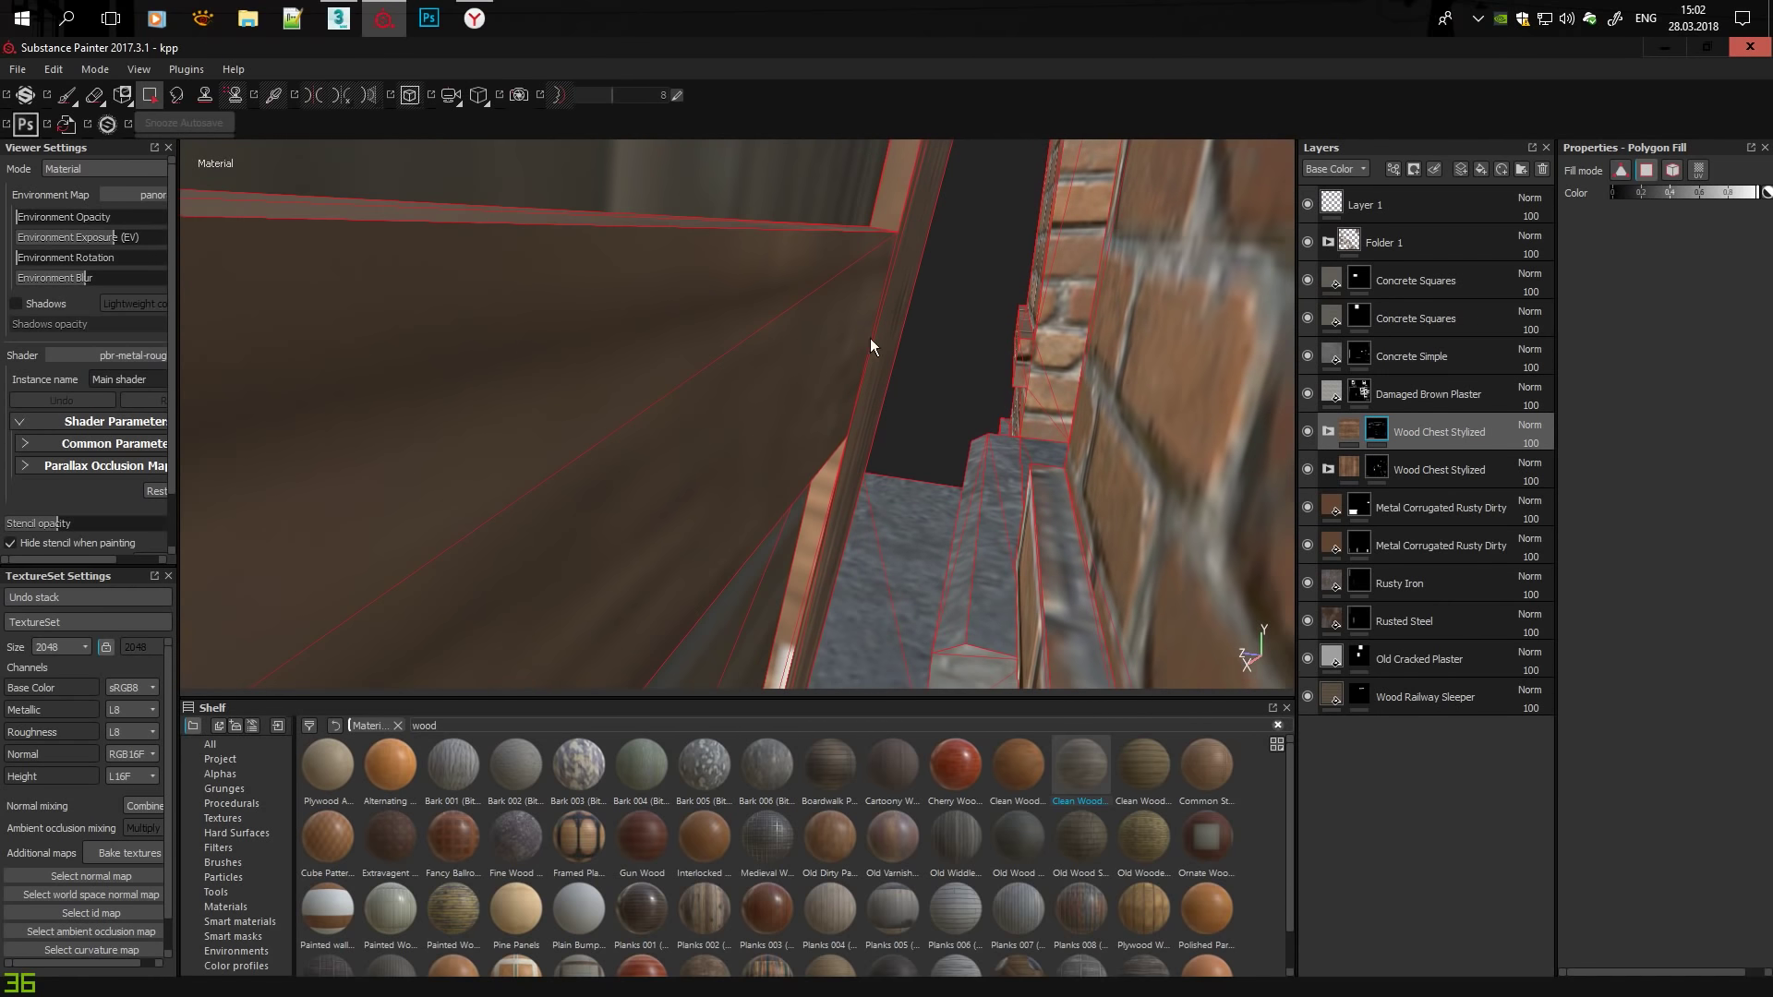
pyautogui.moveTo(827, 512)
pyautogui.keyDown('alt'); pyautogui.mouseDown()
pyautogui.moveTo(772, 385)
pyautogui.moveTo(406, 301)
pyautogui.moveTo(586, 148)
pyautogui.moveTo(647, 241)
pyautogui.mouseUp(); pyautogui.keyUp('alt')
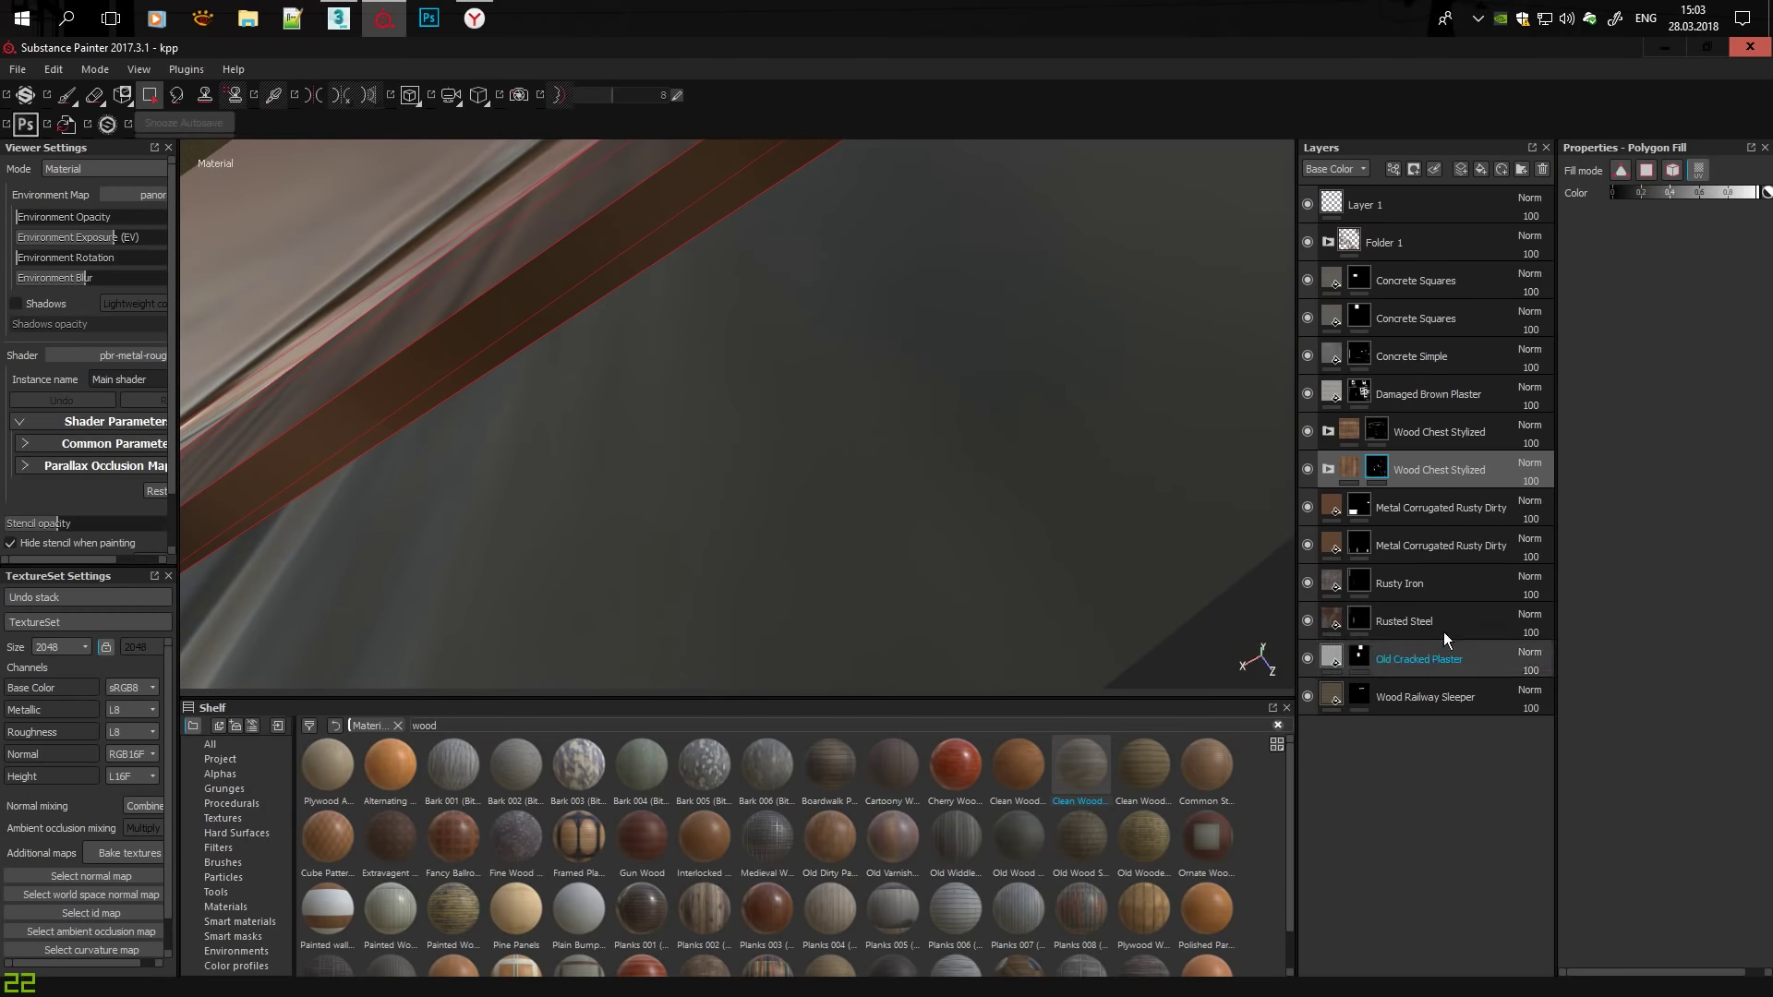
pyautogui.click(1438, 432)
pyautogui.click(1529, 198)
pyautogui.press('Escape')
pyautogui.moveTo(1001, 175)
pyautogui.keyDown('alt'); pyautogui.mouseDown()
pyautogui.moveTo(519, 222)
pyautogui.moveTo(634, 340)
pyautogui.moveTo(1100, 341)
pyautogui.moveTo(732, 657)
pyautogui.moveTo(912, 531)
pyautogui.moveTo(657, 553)
pyautogui.moveTo(1145, 610)
pyautogui.moveTo(972, 25)
pyautogui.moveTo(983, 299)
pyautogui.moveTo(852, 329)
pyautogui.moveTo(1705, 211)
pyautogui.mouseUp(); pyautogui.keyUp('alt')
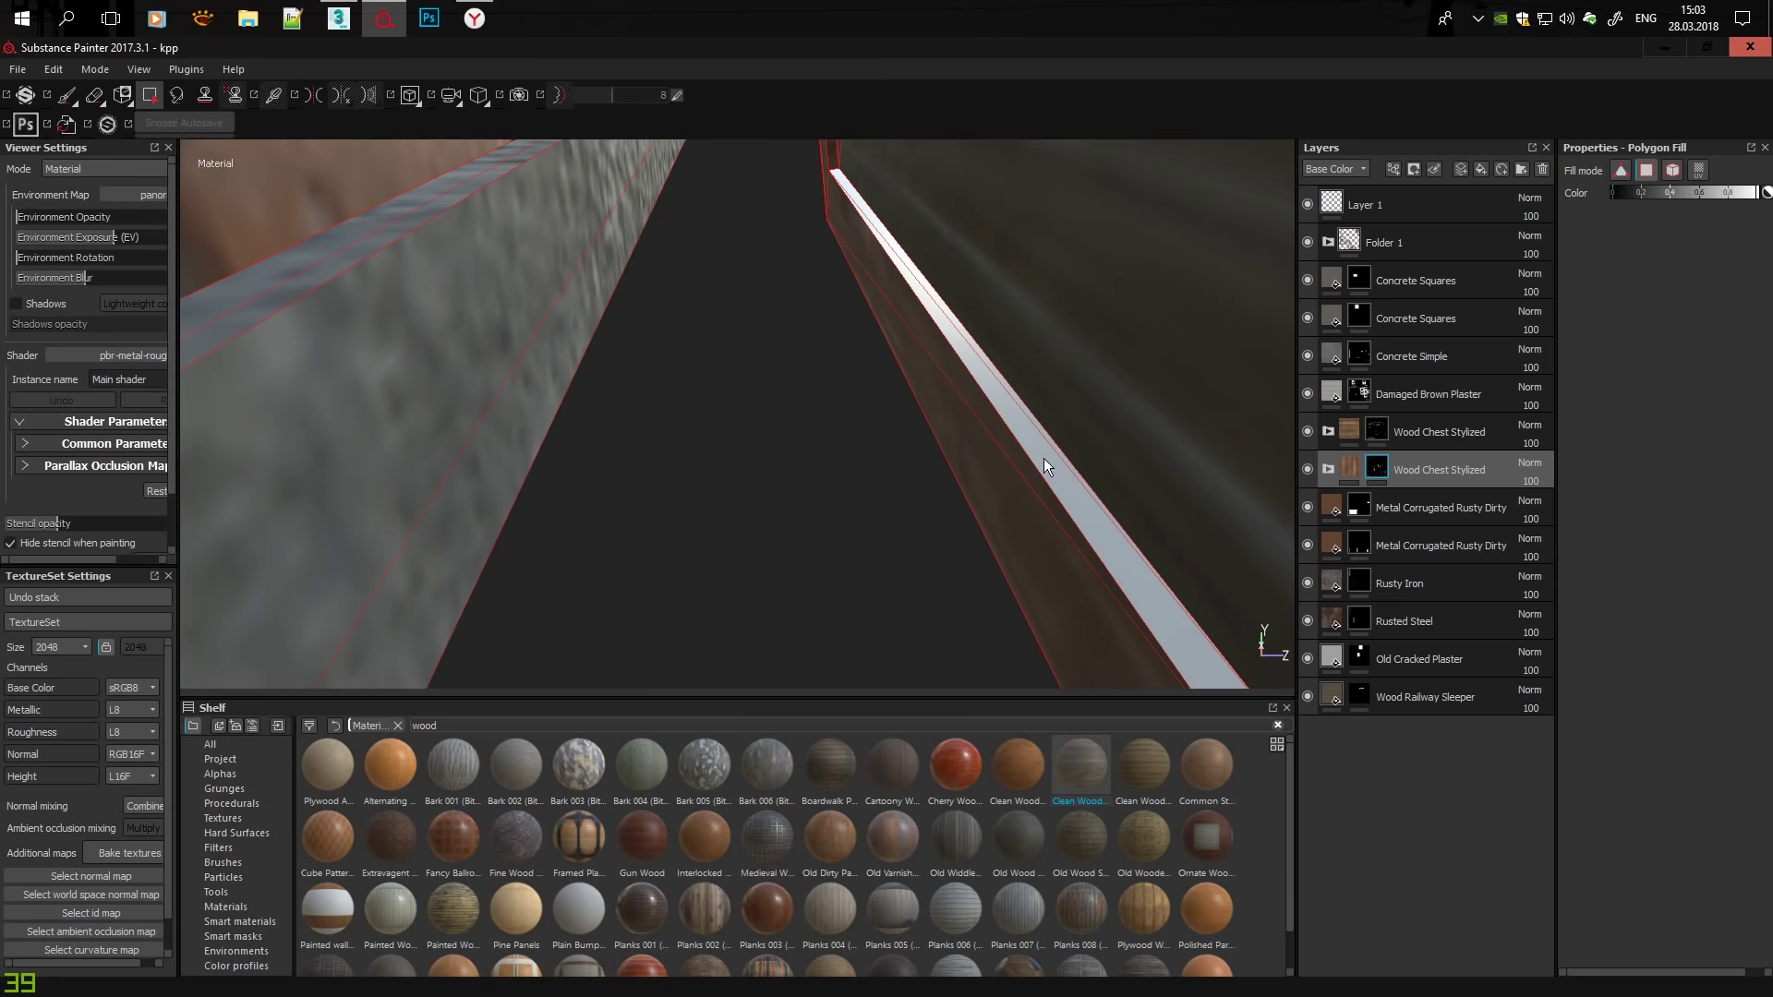
pyautogui.moveTo(1044, 458)
pyautogui.keyDown('alt'); pyautogui.mouseDown()
pyautogui.moveTo(971, 345)
pyautogui.moveTo(1266, 635)
pyautogui.moveTo(480, 420)
pyautogui.moveTo(1156, 391)
pyautogui.moveTo(1274, 637)
pyautogui.mouseUp(); pyautogui.keyUp('alt')
# Raise the Wood Railway Sleeper layer's roughness slightly and view the whole building.
pyautogui.click(1427, 698)
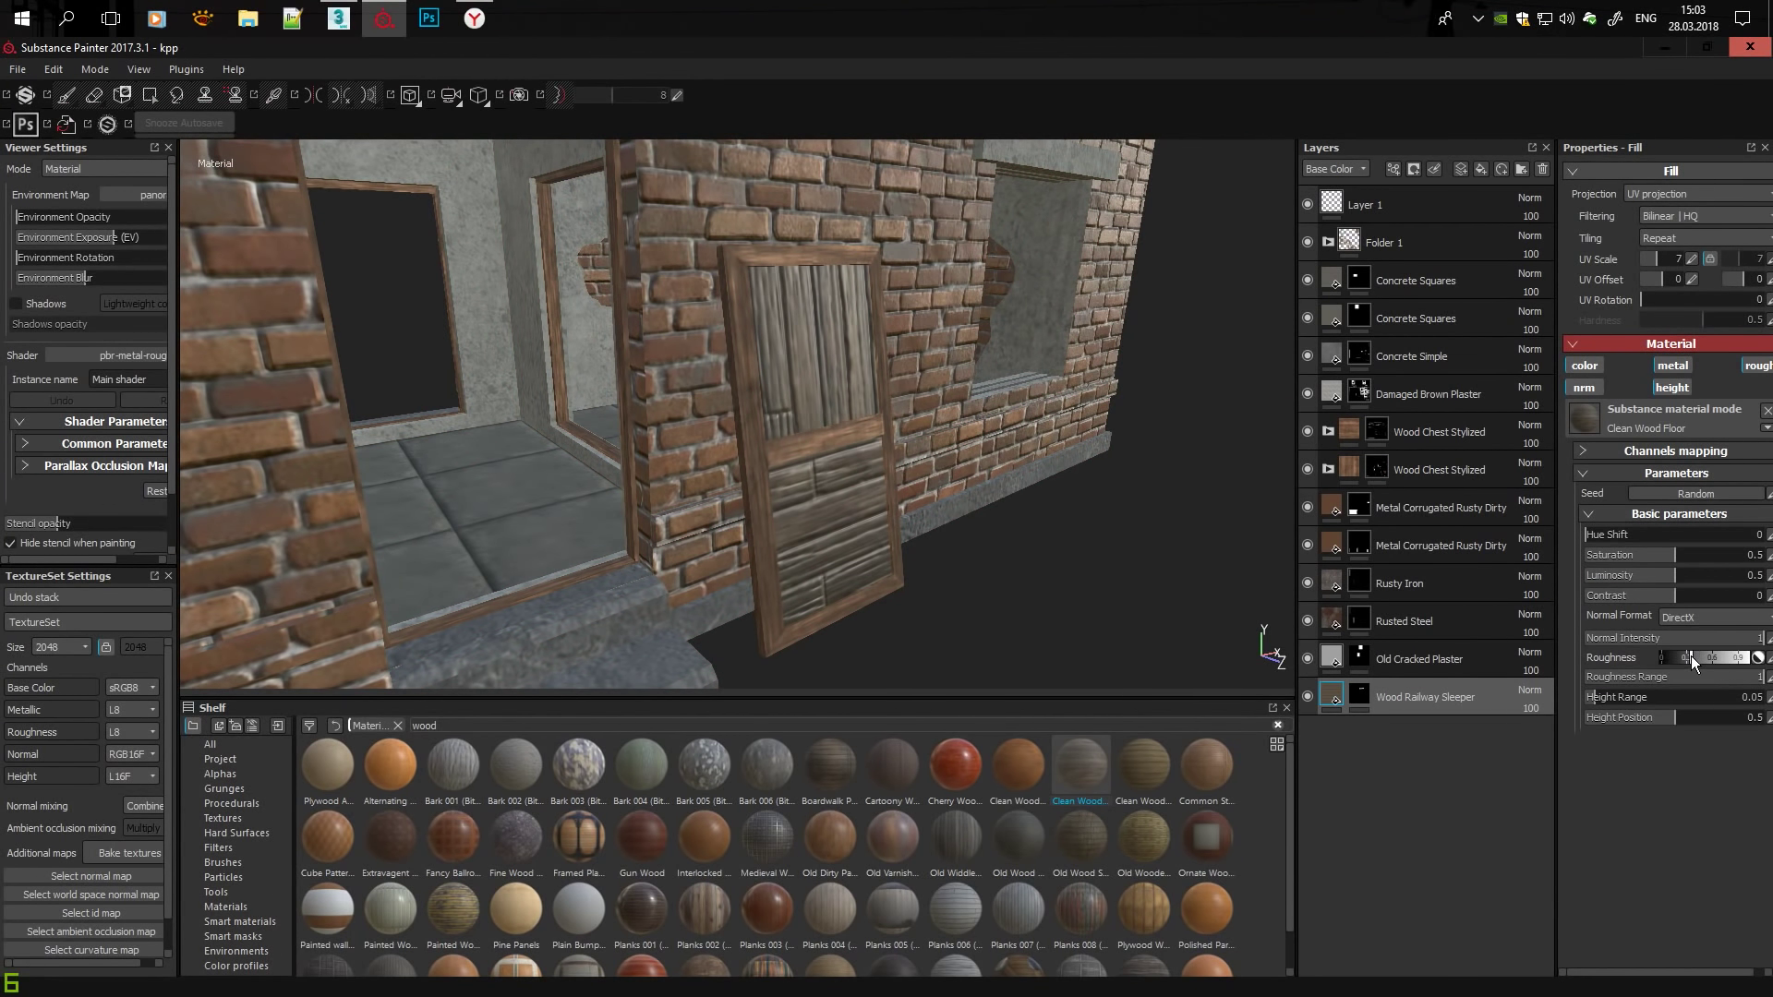
pyautogui.moveTo(1693, 658); pyautogui.dragTo(1731, 664)
pyautogui.moveTo(1284, 637)
pyautogui.keyDown('alt'); pyautogui.mouseDown()
pyautogui.moveTo(903, 566)
pyautogui.moveTo(1266, 634)
pyautogui.moveTo(559, 437)
pyautogui.moveTo(1267, 634)
pyautogui.moveTo(1309, 341)
pyautogui.mouseUp(); pyautogui.keyUp('alt')
pyautogui.scroll(5, 1267, 633)
# Replace the Wood Railway Sleeper layer with Wood Beech Veined, filling both door panels by UV island.
pyautogui.press('Delete')
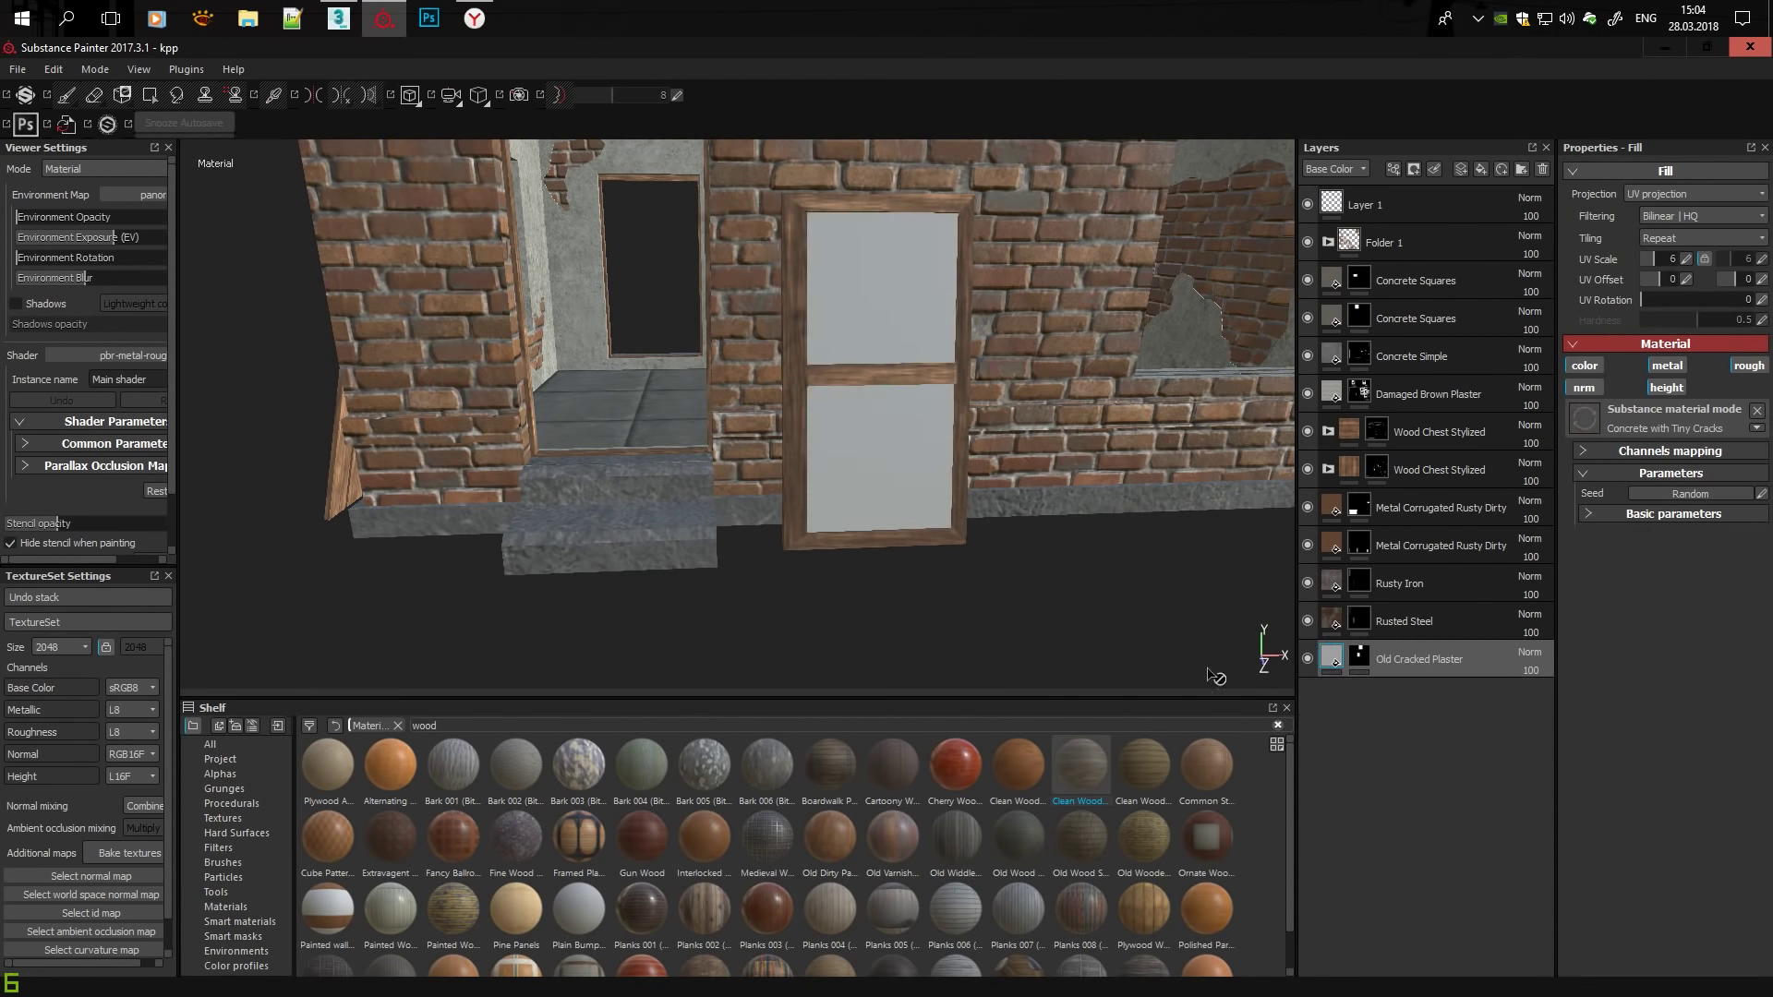
pyautogui.click(239, 921)
pyautogui.scroll(-3, 376, 932)
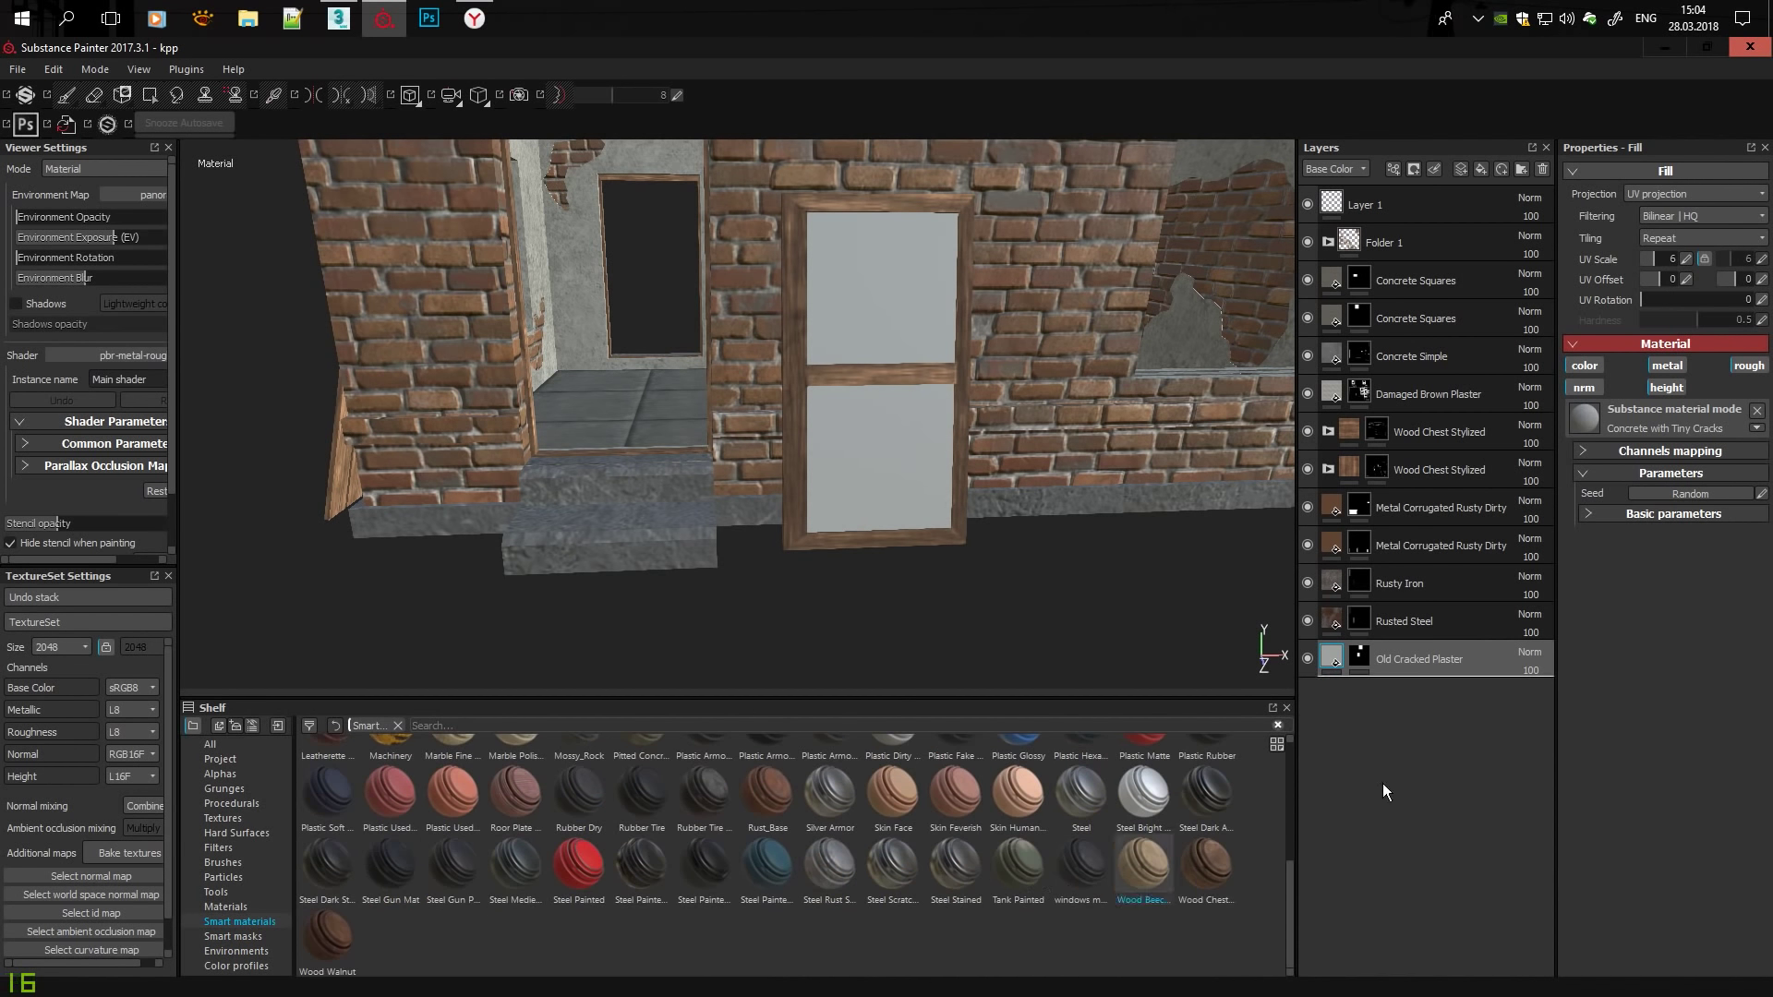
pyautogui.moveTo(1143, 864); pyautogui.dragTo(1382, 788)
pyautogui.rightClick(1422, 697)
pyautogui.click(1440, 189)
pyautogui.click(1699, 169)
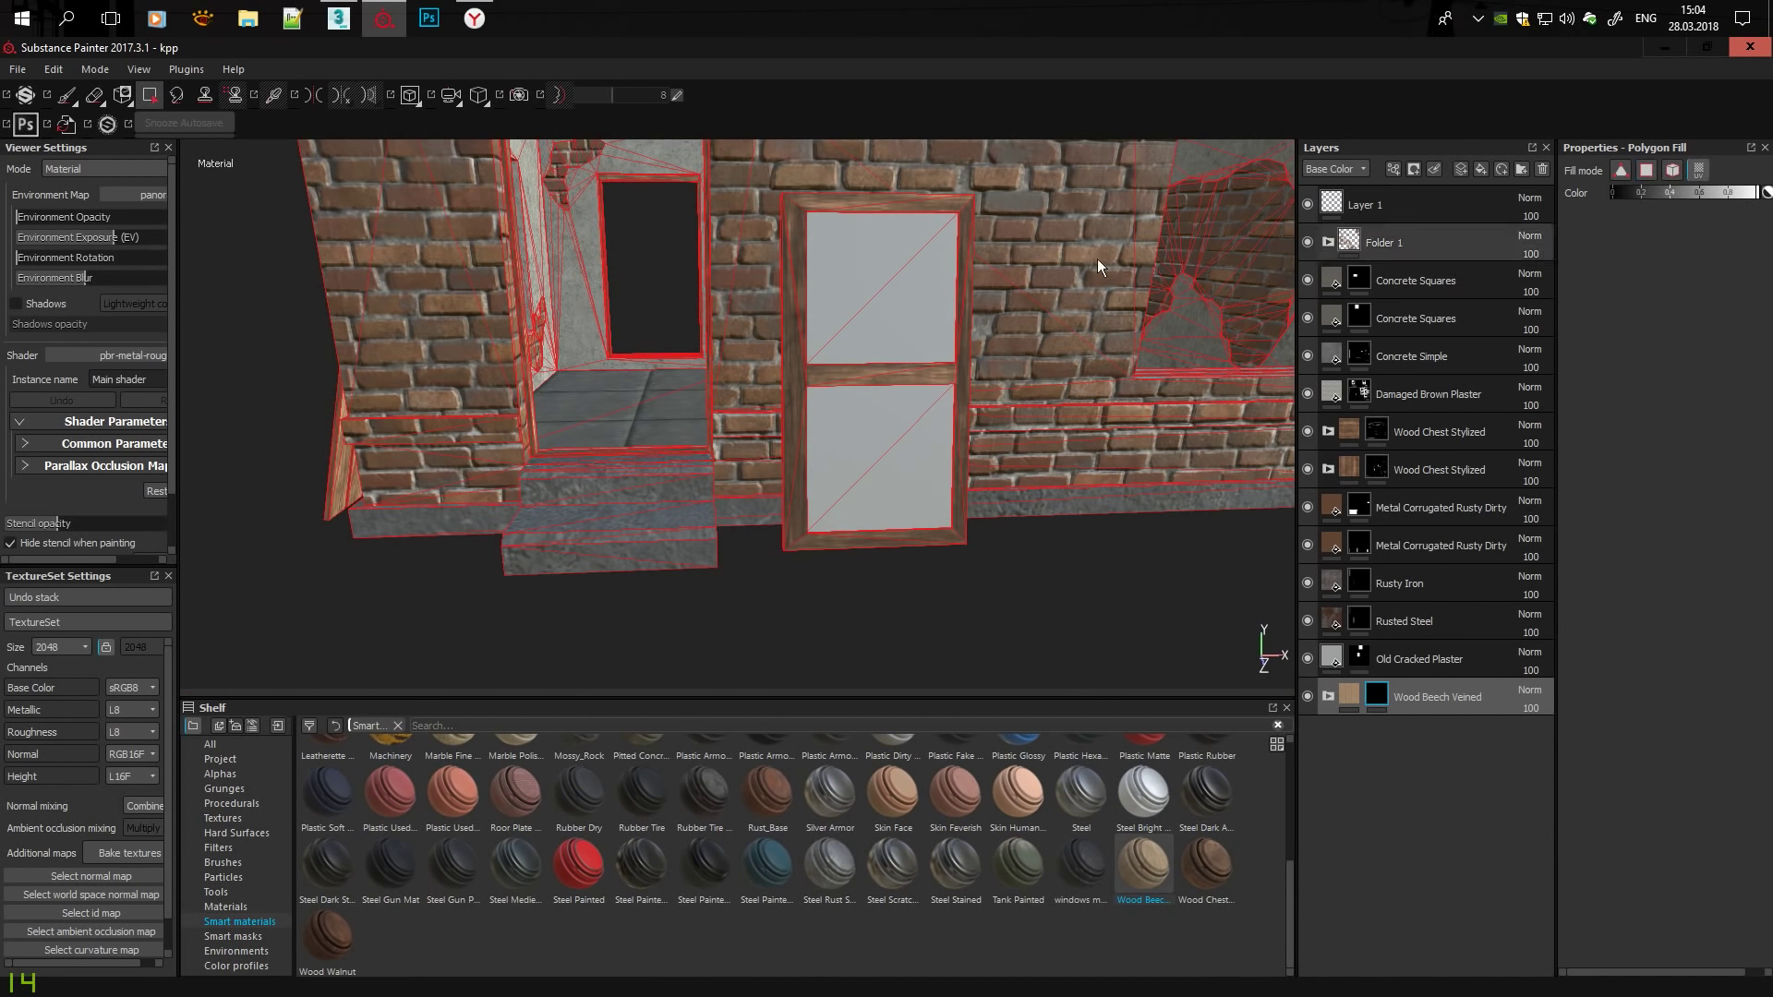
pyautogui.click(914, 296)
pyautogui.click(903, 472)
# Select the upper Wood Chest Stylized layer and inspect the brick walls and window interior.
pyautogui.moveTo(904, 473)
pyautogui.keyDown('alt'); pyautogui.mouseDown()
pyautogui.moveTo(967, 556)
pyautogui.moveTo(810, 438)
pyautogui.moveTo(600, 401)
pyautogui.moveTo(796, 474)
pyautogui.moveTo(1049, 514)
pyautogui.moveTo(933, 487)
pyautogui.moveTo(850, 368)
pyautogui.moveTo(868, 332)
pyautogui.mouseUp(); pyautogui.keyUp('alt')
pyautogui.scroll(3, 808, 440)
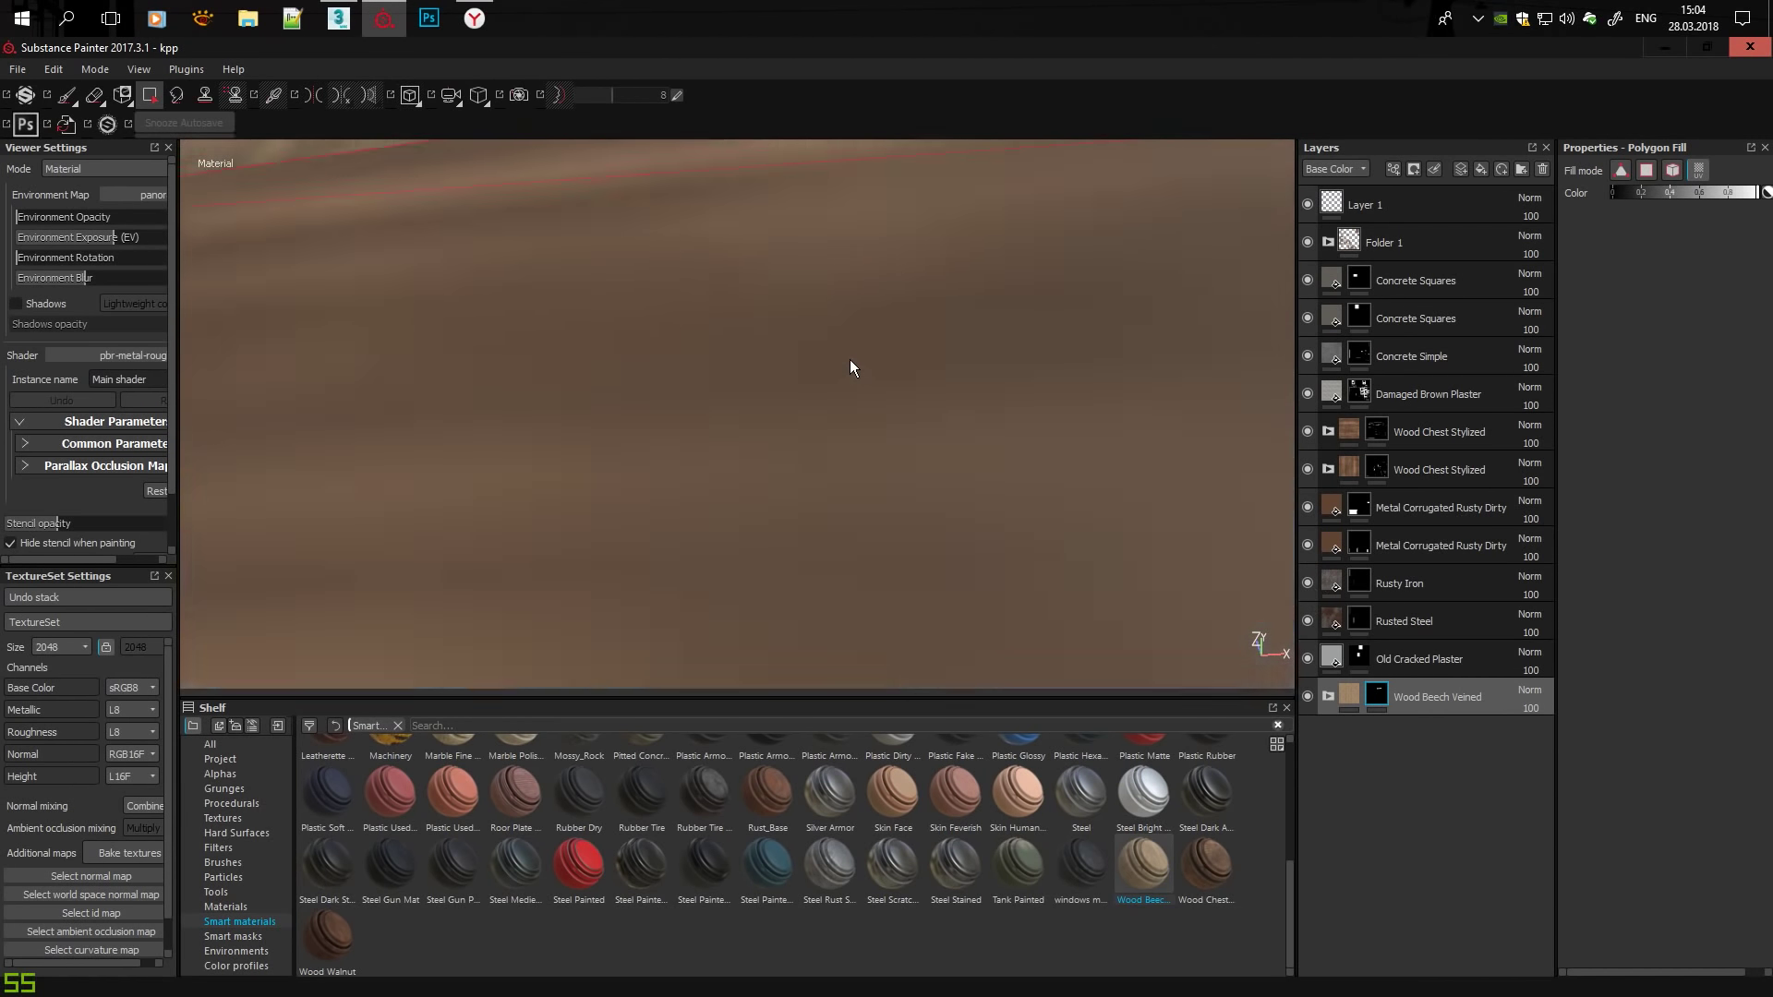
pyautogui.scroll(-5, 868, 342)
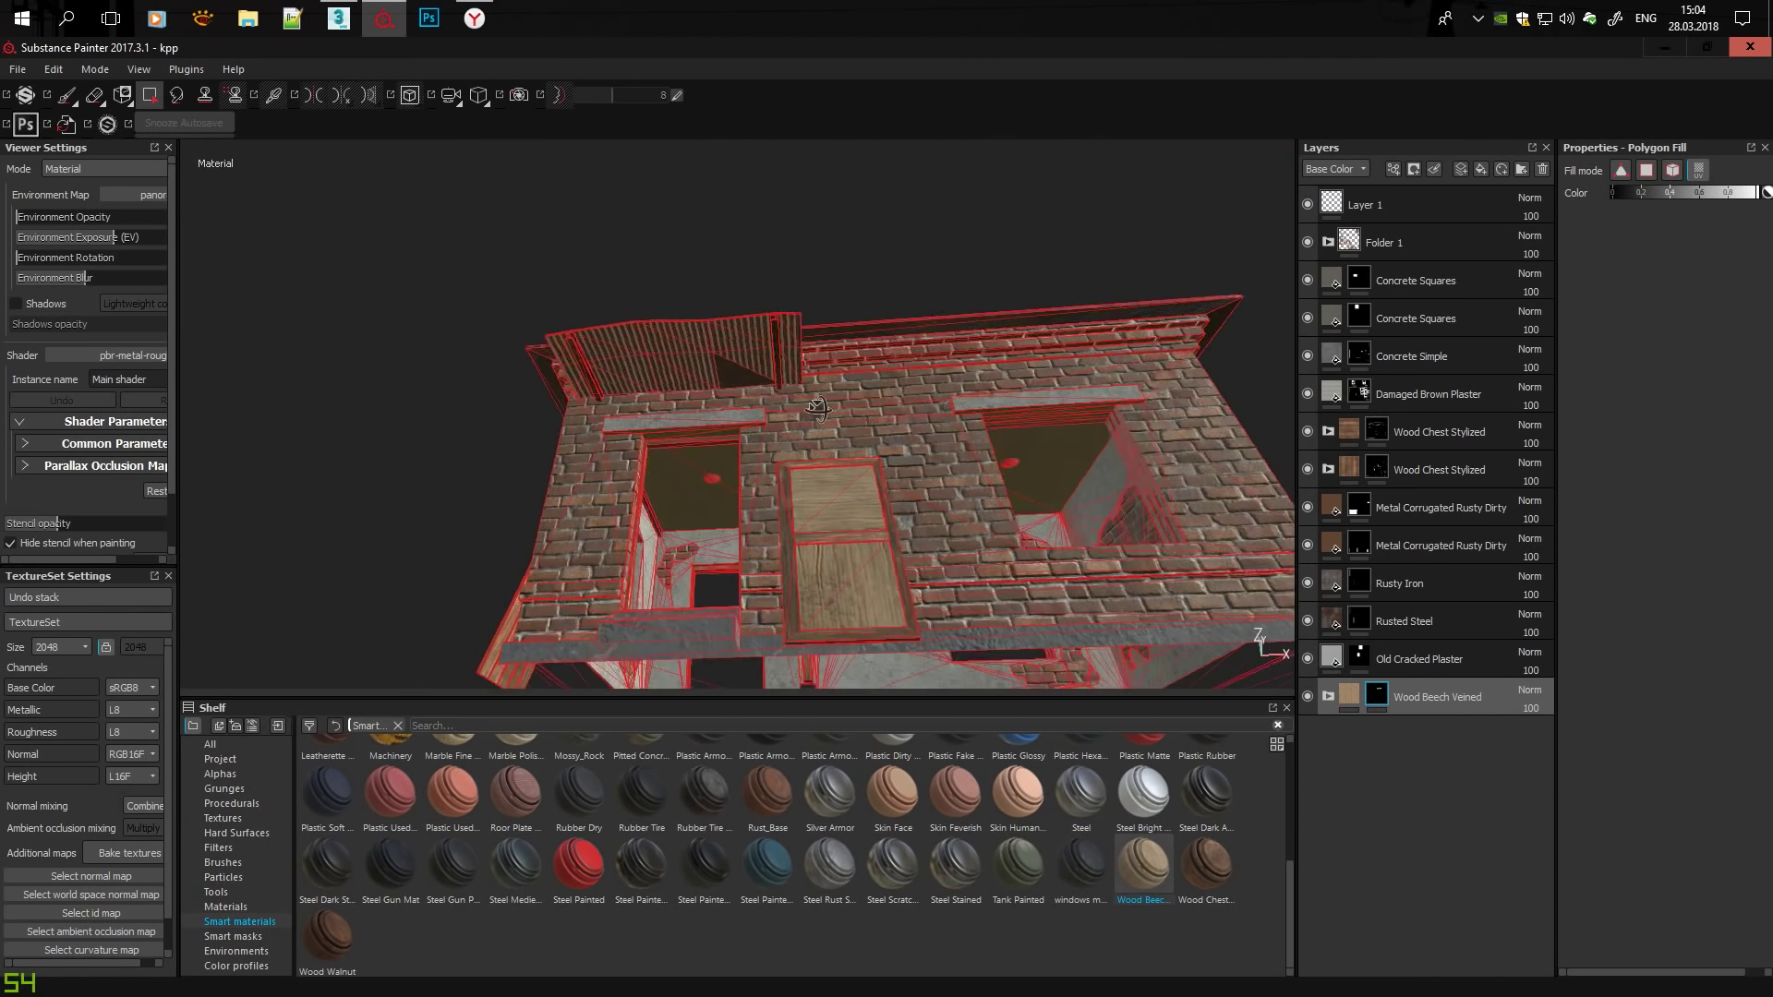
pyautogui.scroll(5, 869, 333)
pyautogui.click(1440, 469)
pyautogui.scroll(-4, 720, 406)
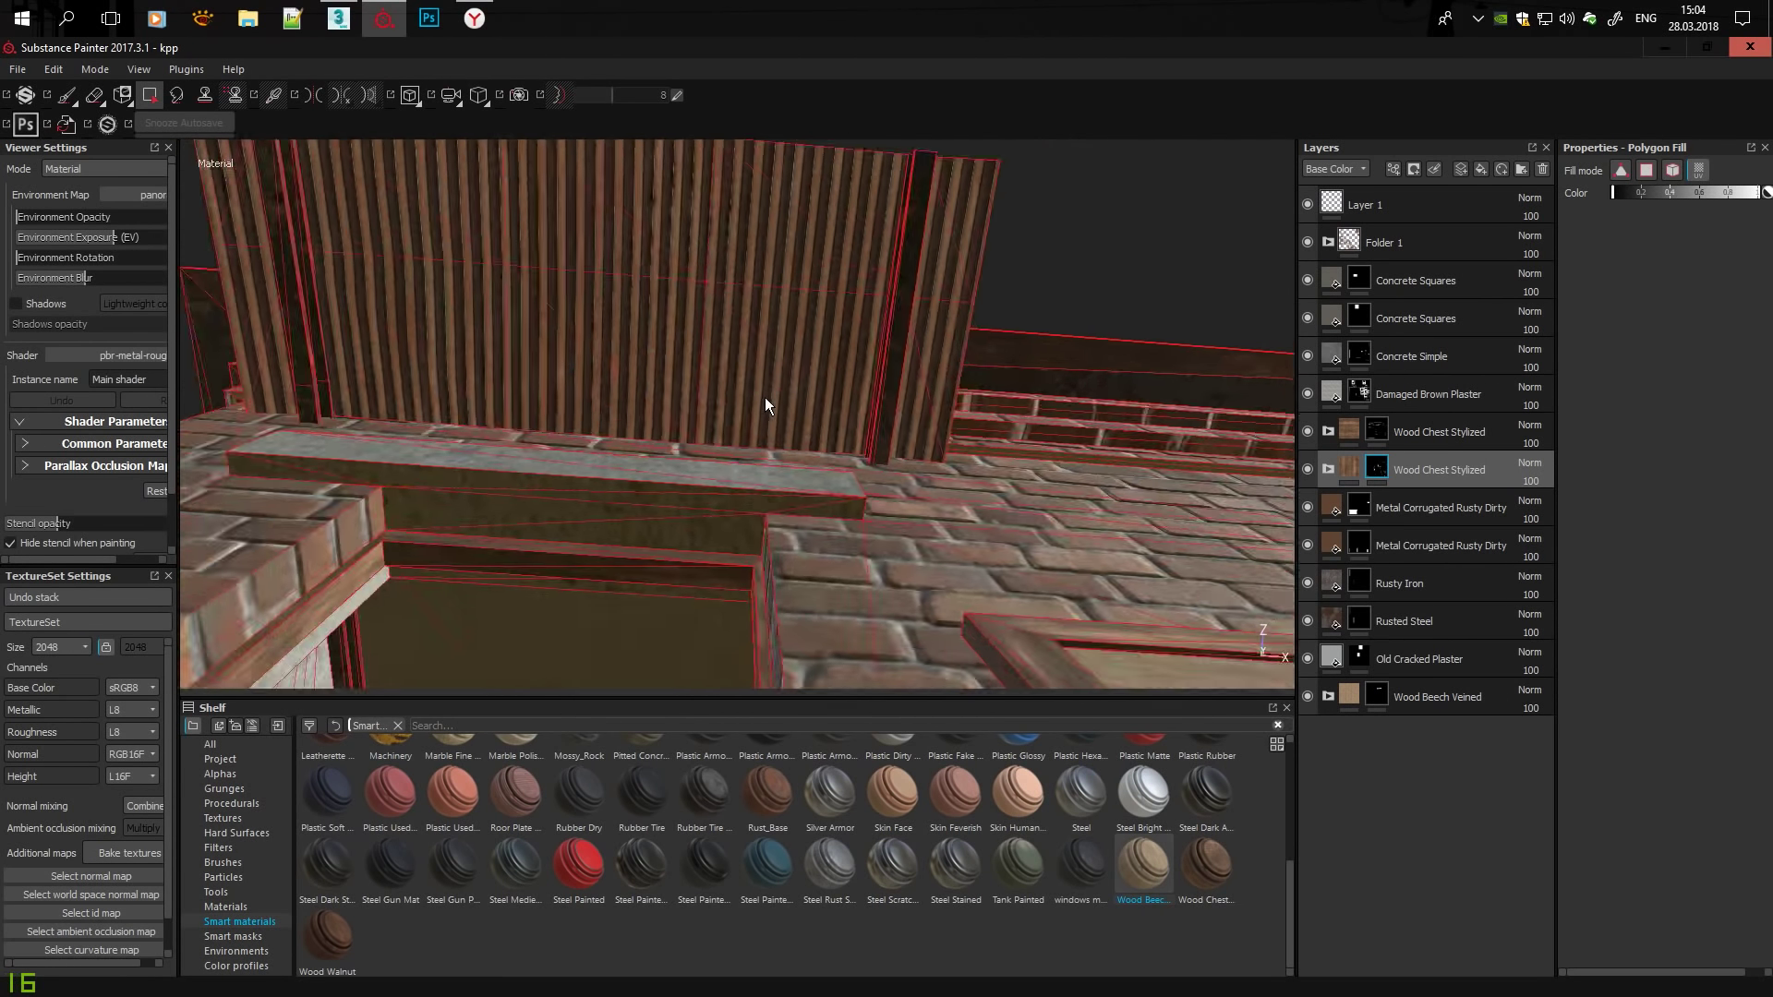
pyautogui.scroll(-2, 785, 399)
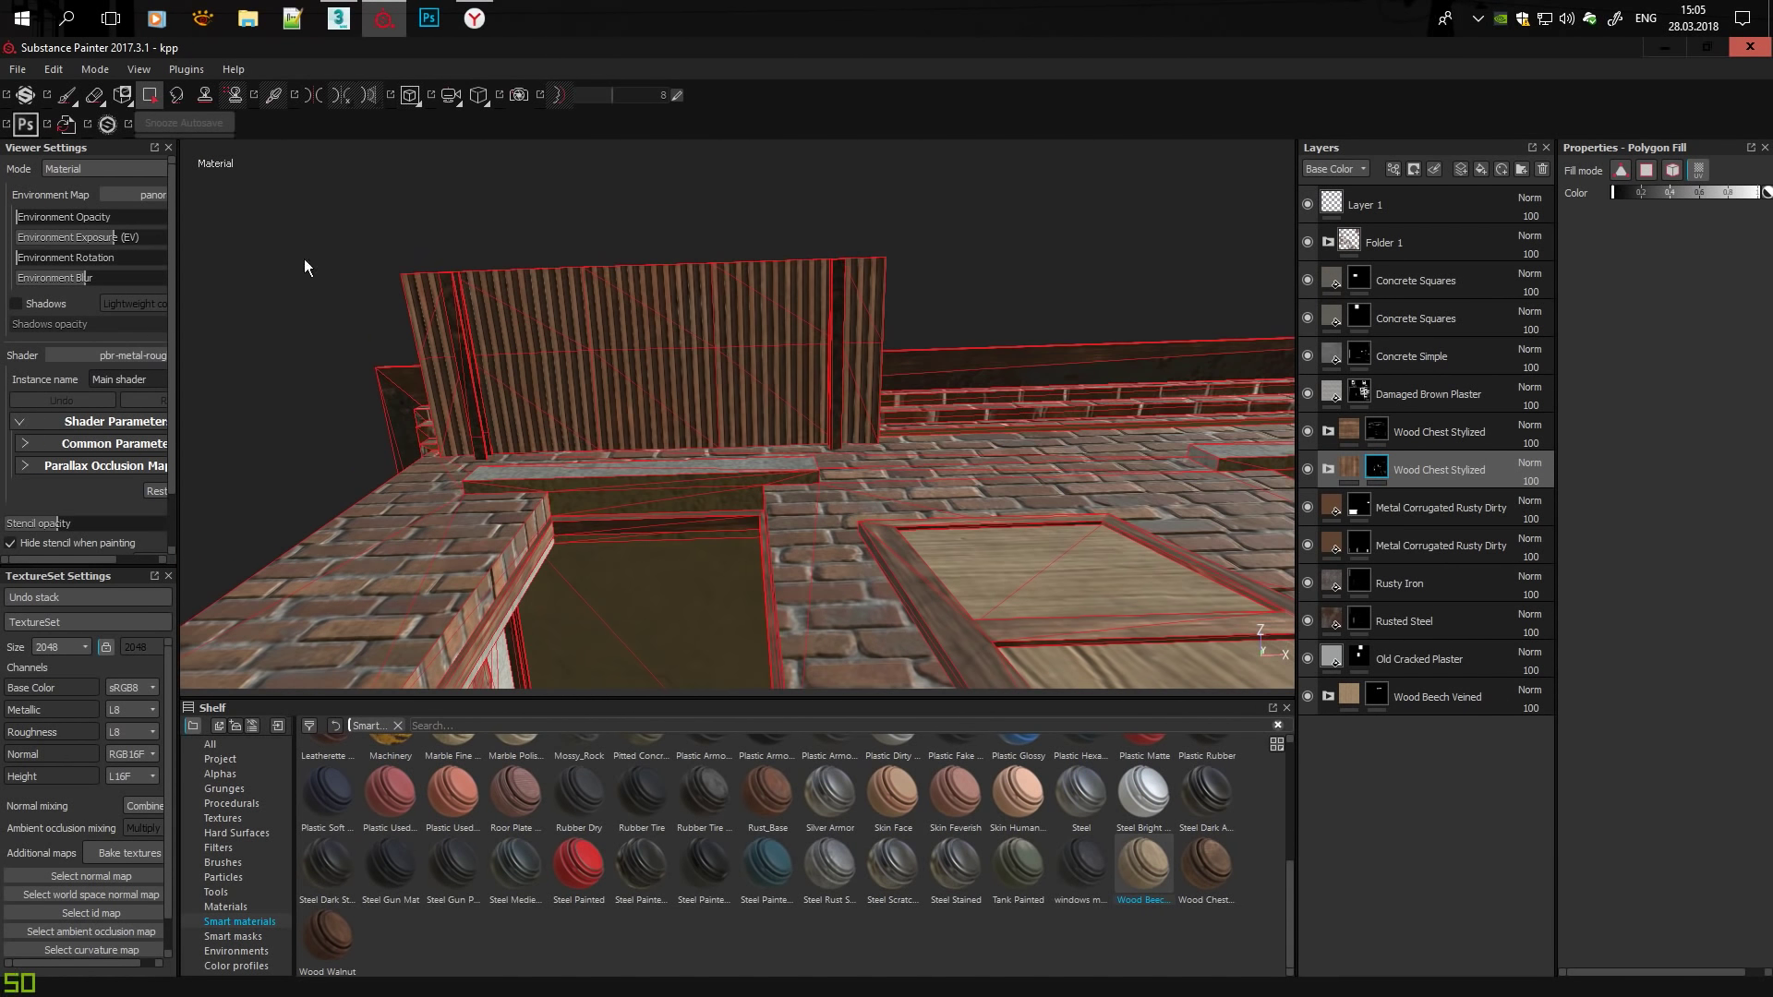
pyautogui.click(1373, 434)
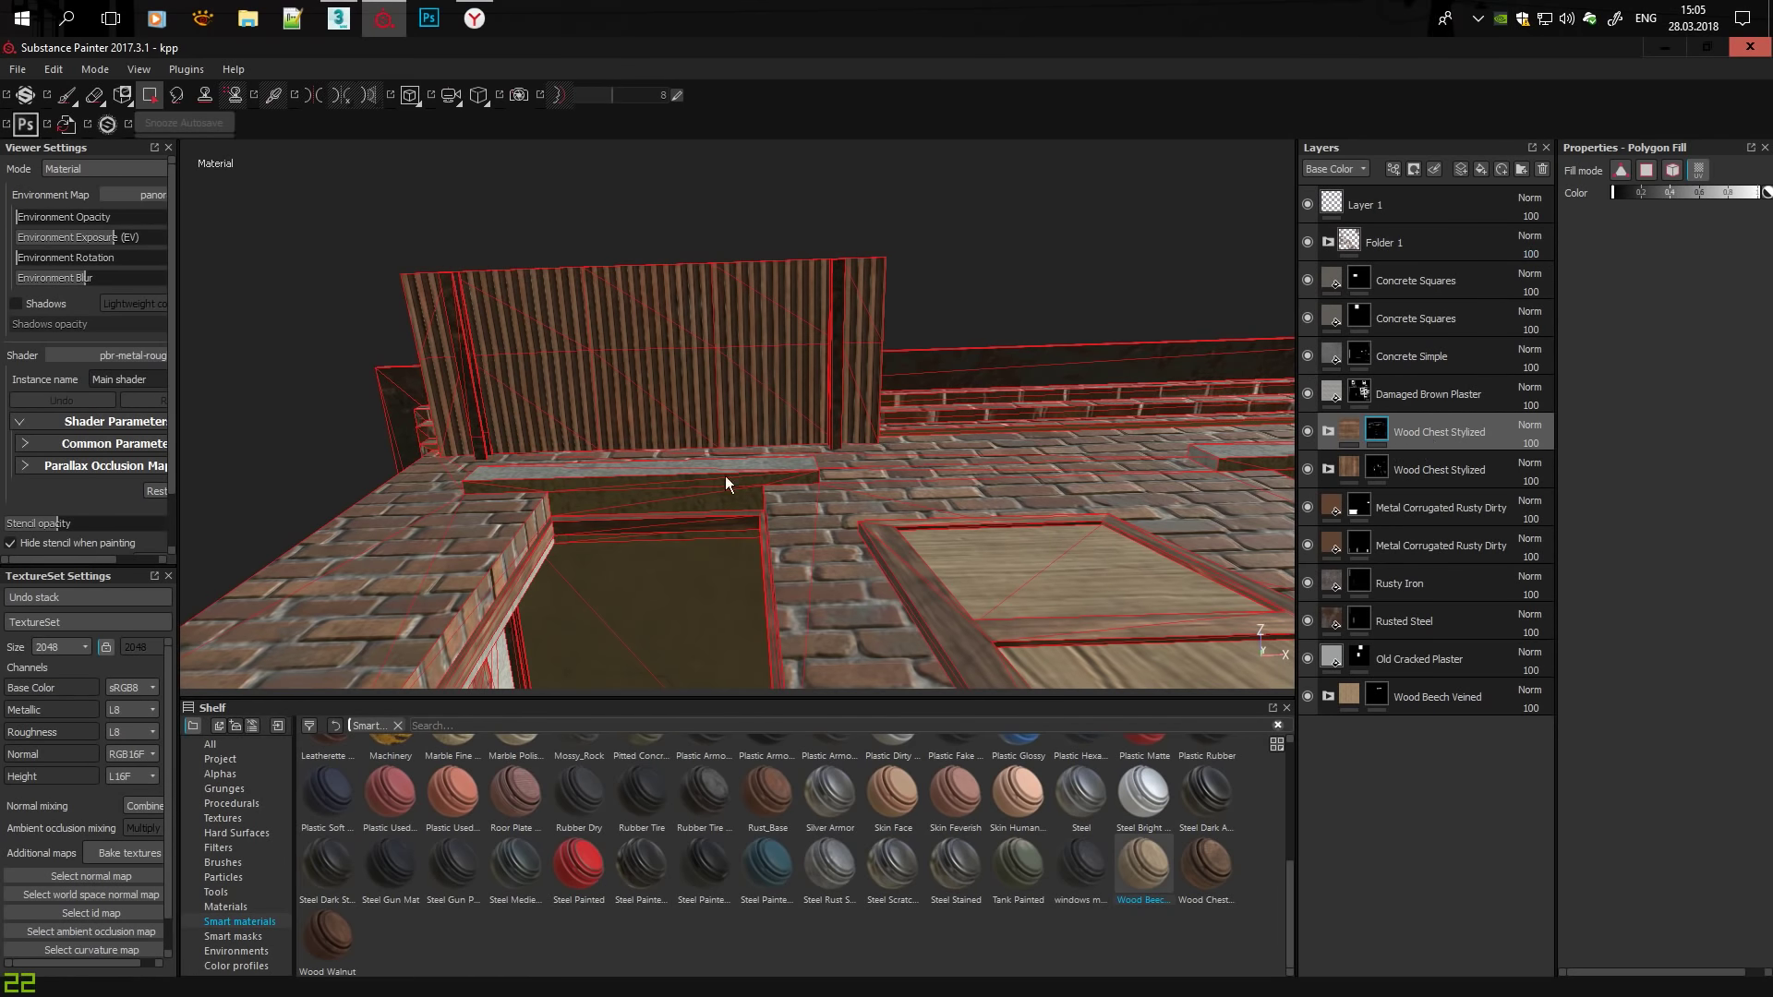
pyautogui.keyDown('alt'); pyautogui.moveTo(724, 475); pyautogui.dragTo(810, 230); pyautogui.keyUp('alt')
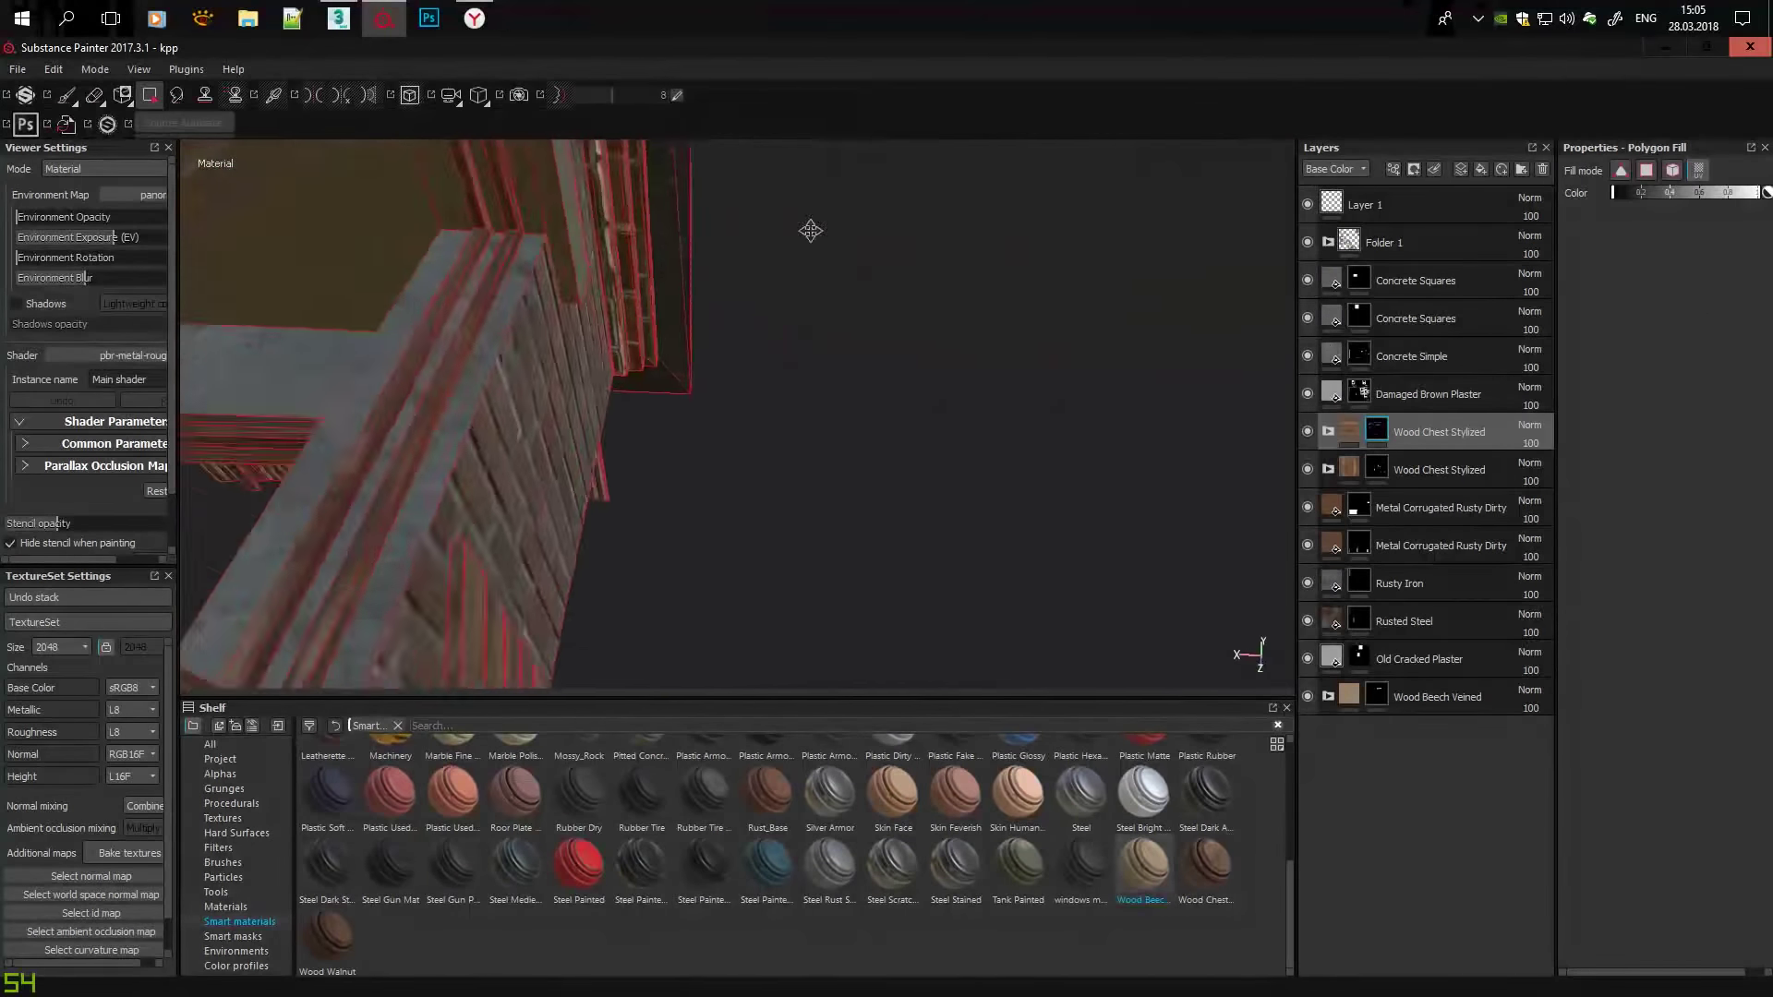
pyautogui.keyDown('alt'); pyautogui.moveTo(810, 230); pyautogui.dragTo(781, 444); pyautogui.keyUp('alt')
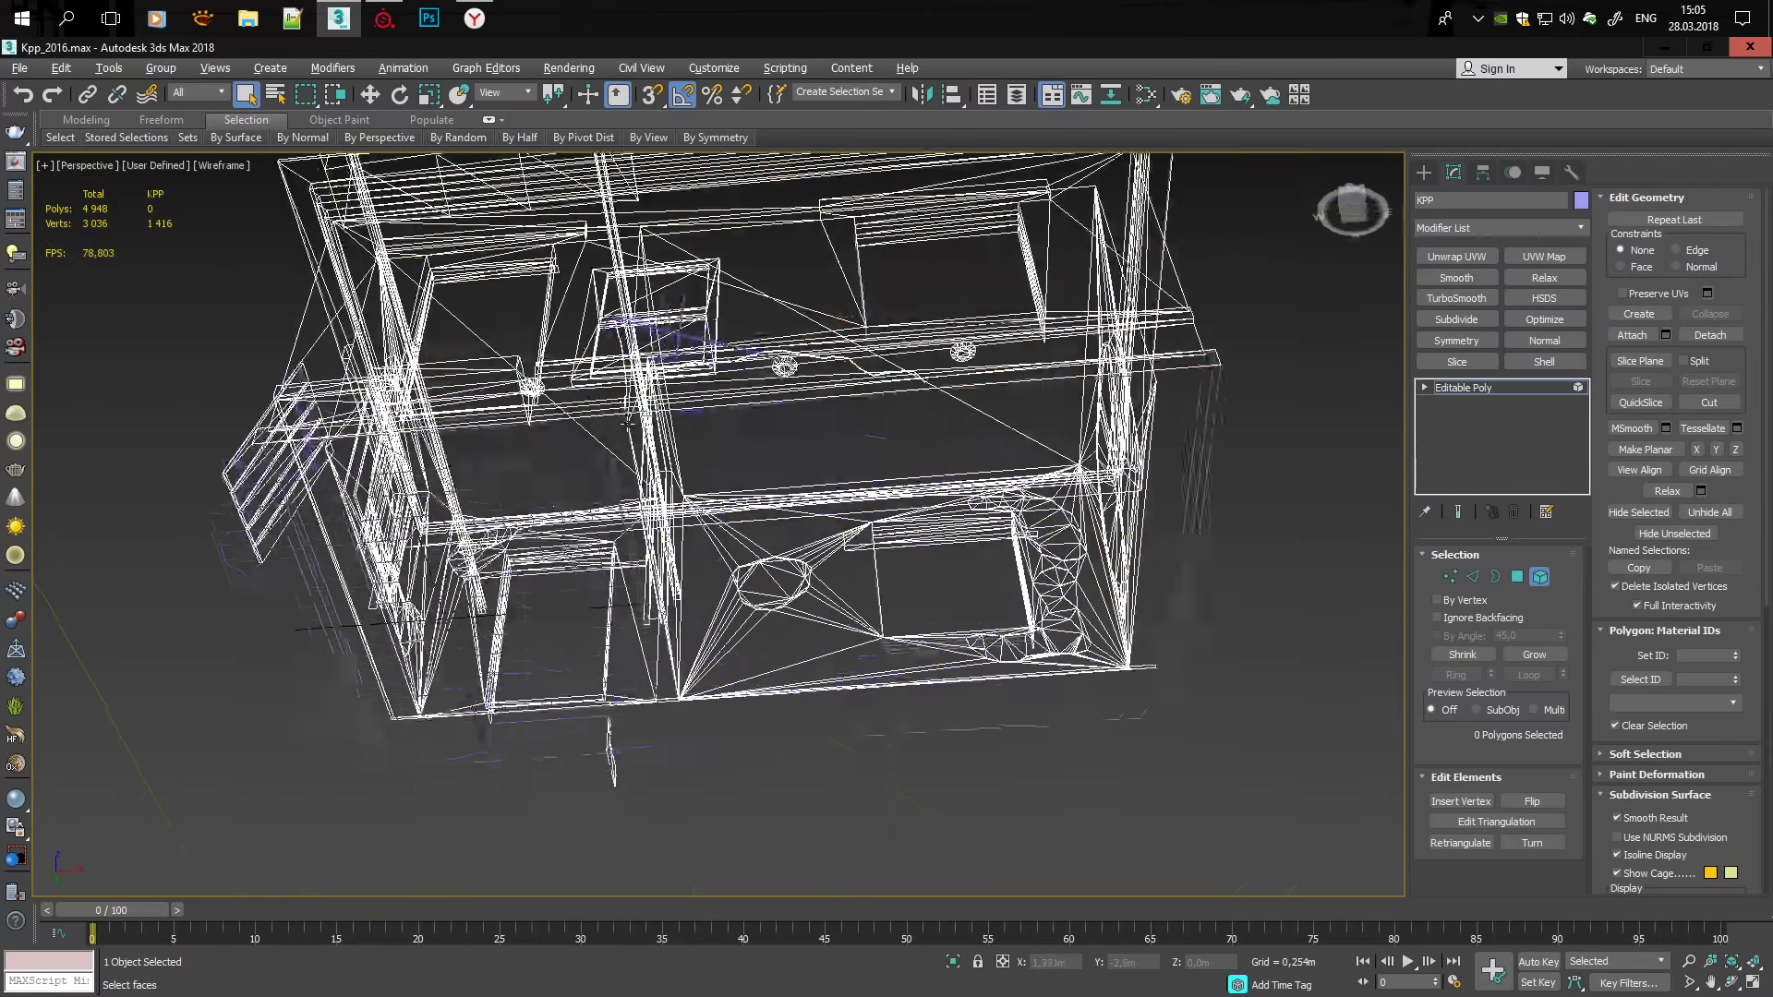
# Delete the 43 stray ground-plane polygons inside the house.
pyautogui.moveTo(718, 524)
pyautogui.keyDown('alt'); pyautogui.mouseDown(button='middle')
pyautogui.moveTo(646, 462)
pyautogui.moveTo(719, 524)
pyautogui.mouseUp(button='middle'); pyautogui.keyUp('alt')
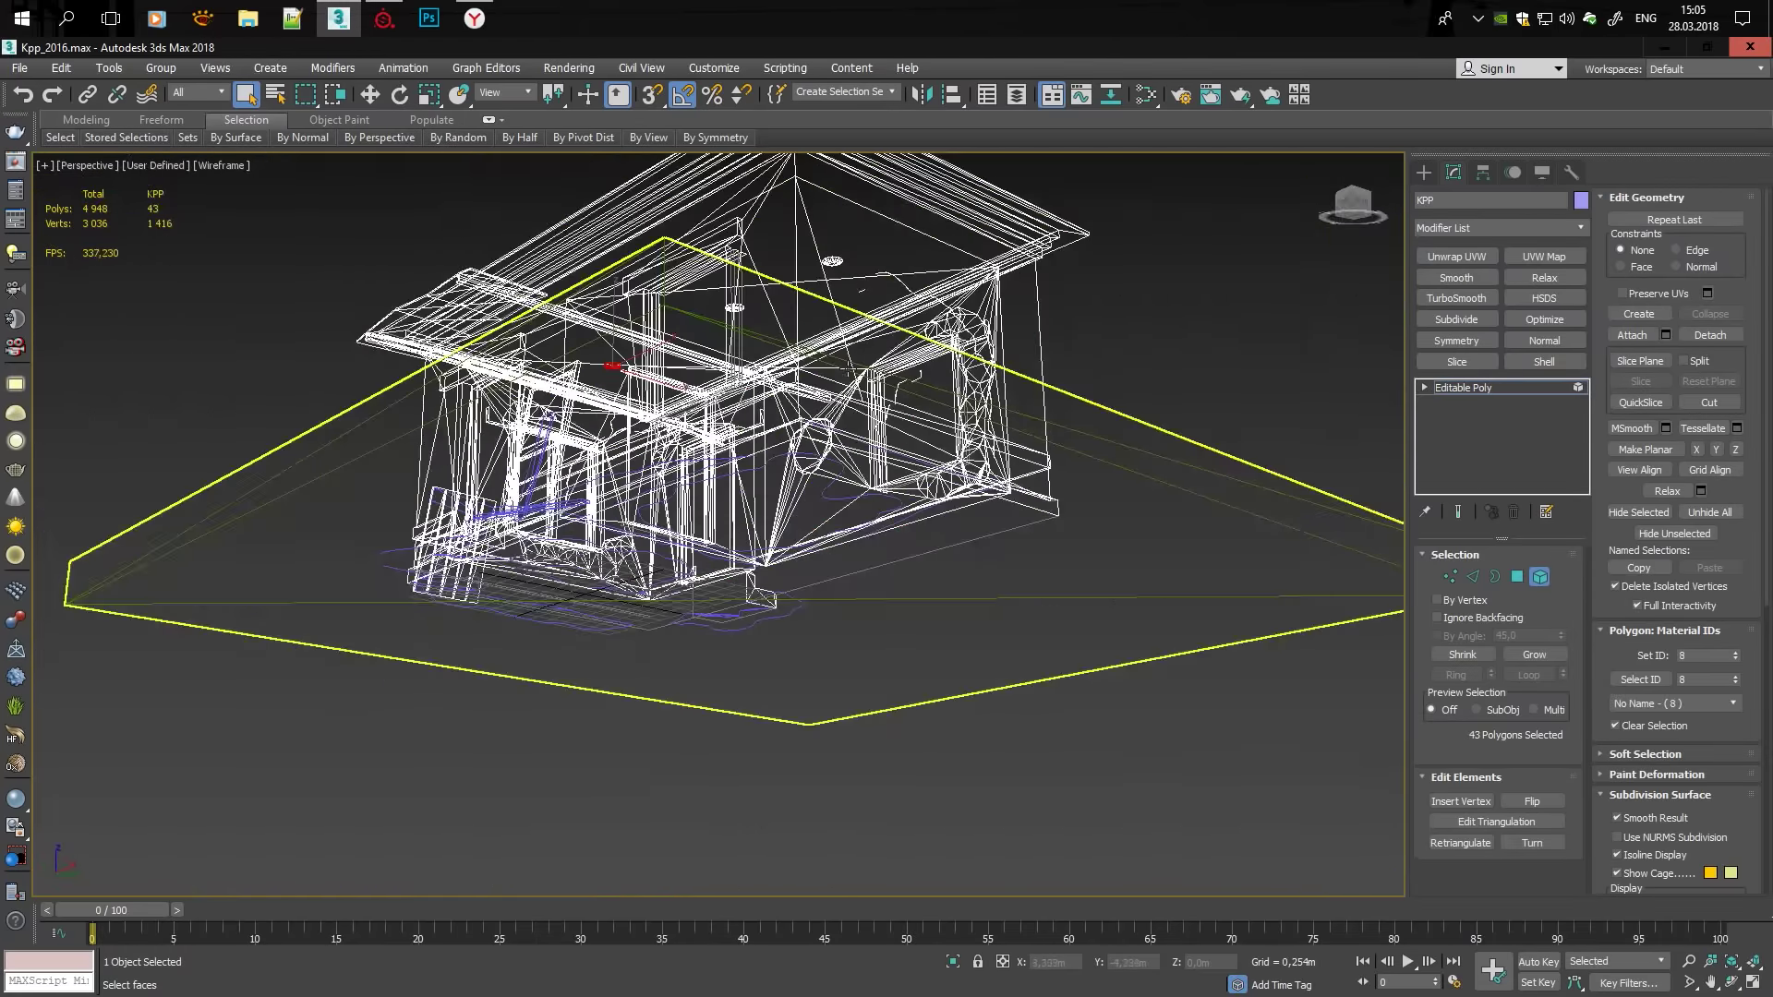
pyautogui.press('Delete')
pyautogui.scroll(5, 618, 345)
pyautogui.keyDown('alt'); pyautogui.moveTo(618, 344); pyautogui.dragTo(1081, 442, button='middle'); pyautogui.keyUp('alt')
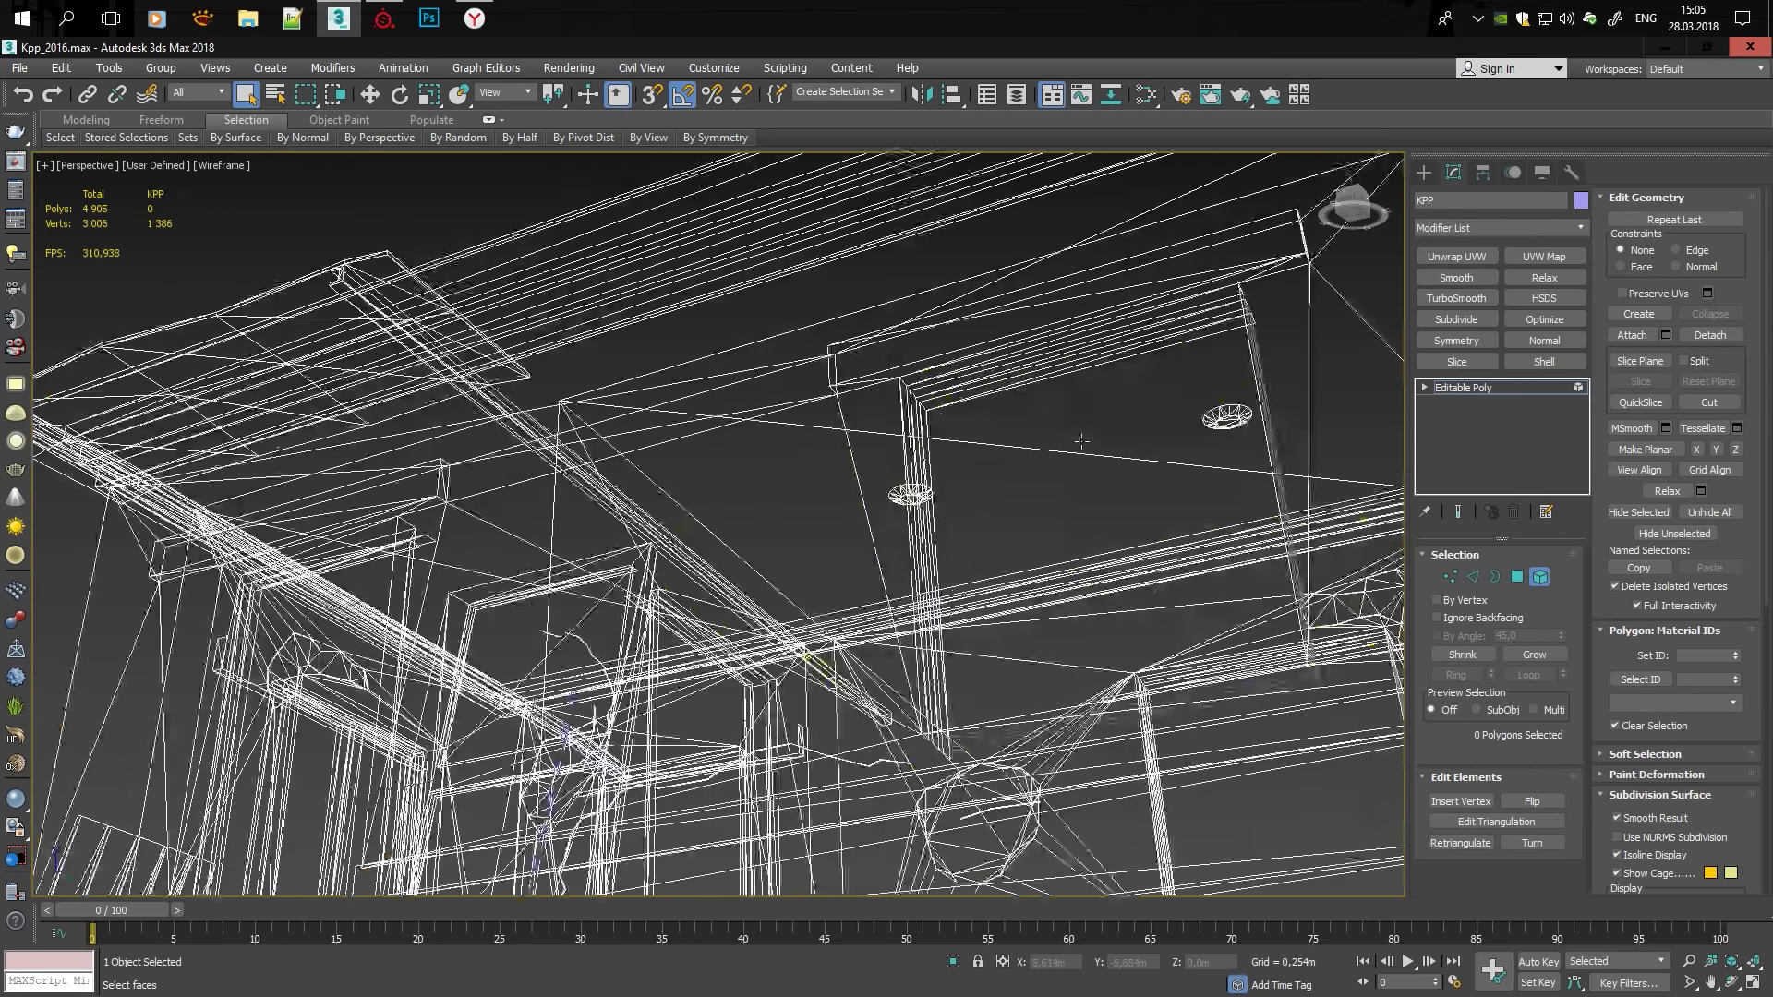
# Switch to Default Shading and view the house from a raised three-quarter angle.
pyautogui.scroll(-5, 1082, 441)
pyautogui.scroll(-5, 924, 517)
pyautogui.press('F3')
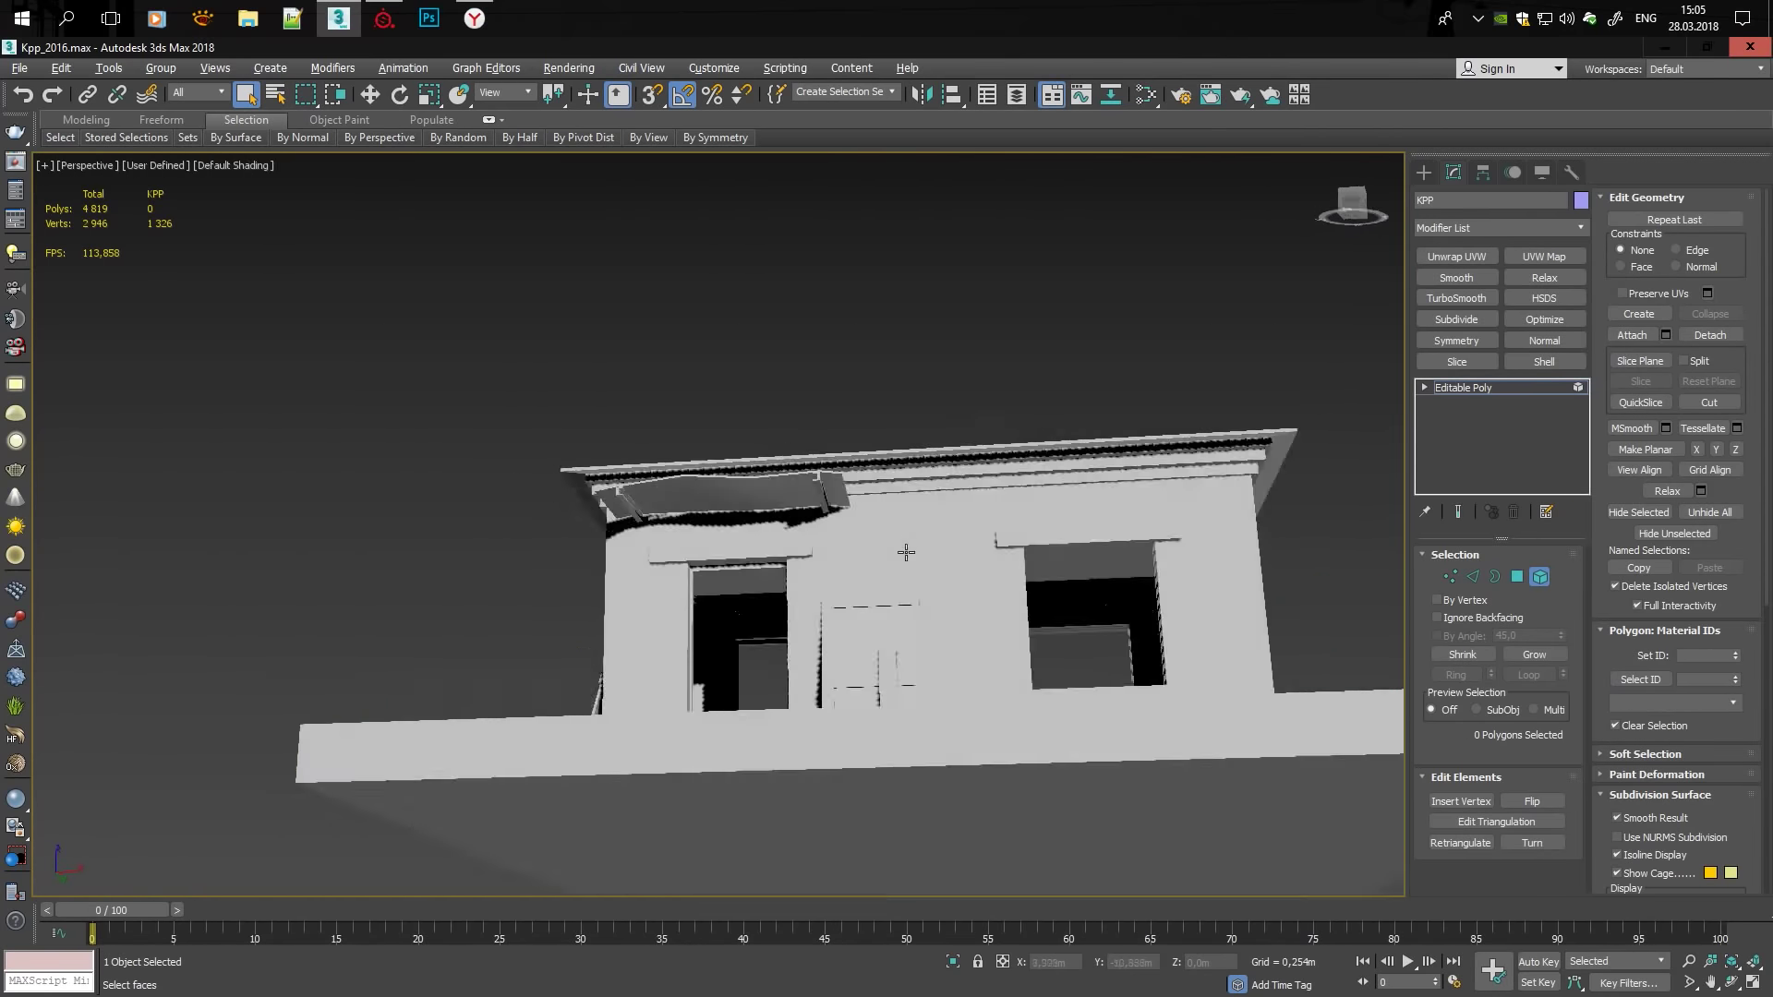
pyautogui.keyDown('alt'); pyautogui.moveTo(906, 552); pyautogui.dragTo(1160, 487, button='middle'); pyautogui.keyUp('alt')
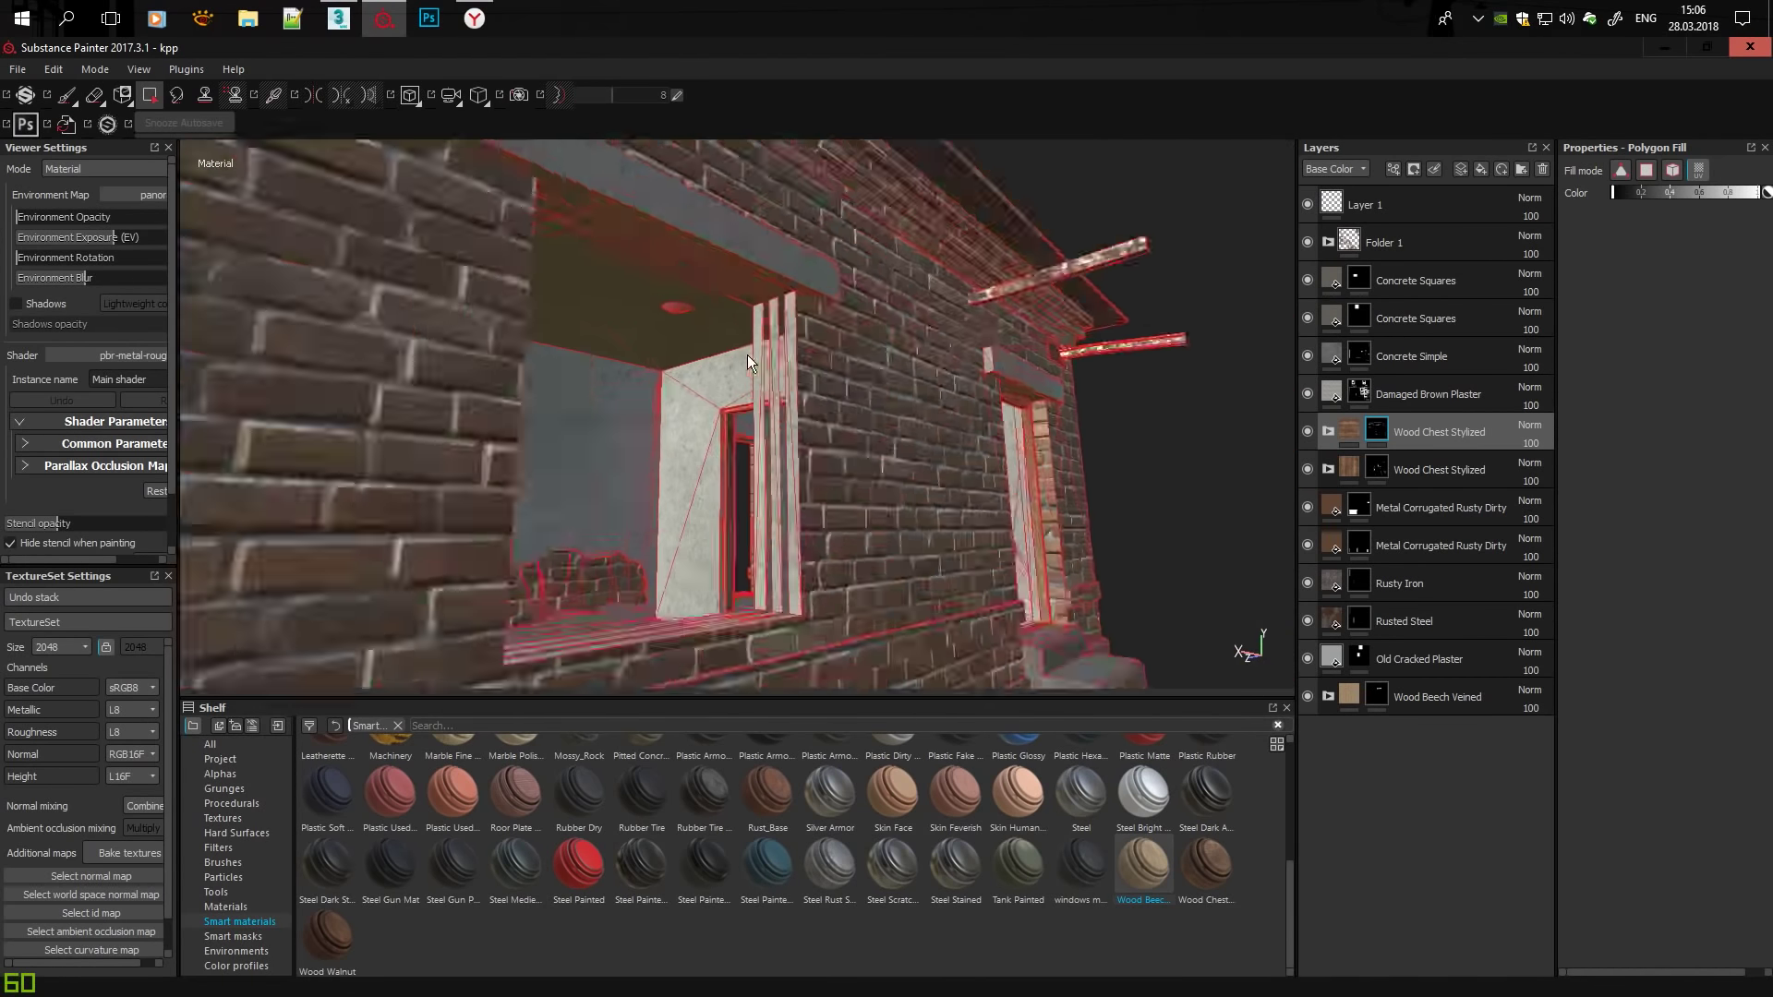
# Hide all nine texture layers, including Folder 1 and both Concrete Squares layers.
pyautogui.keyDown('alt'); pyautogui.moveTo(746, 354); pyautogui.dragTo(1206, 451); pyautogui.keyUp('alt')
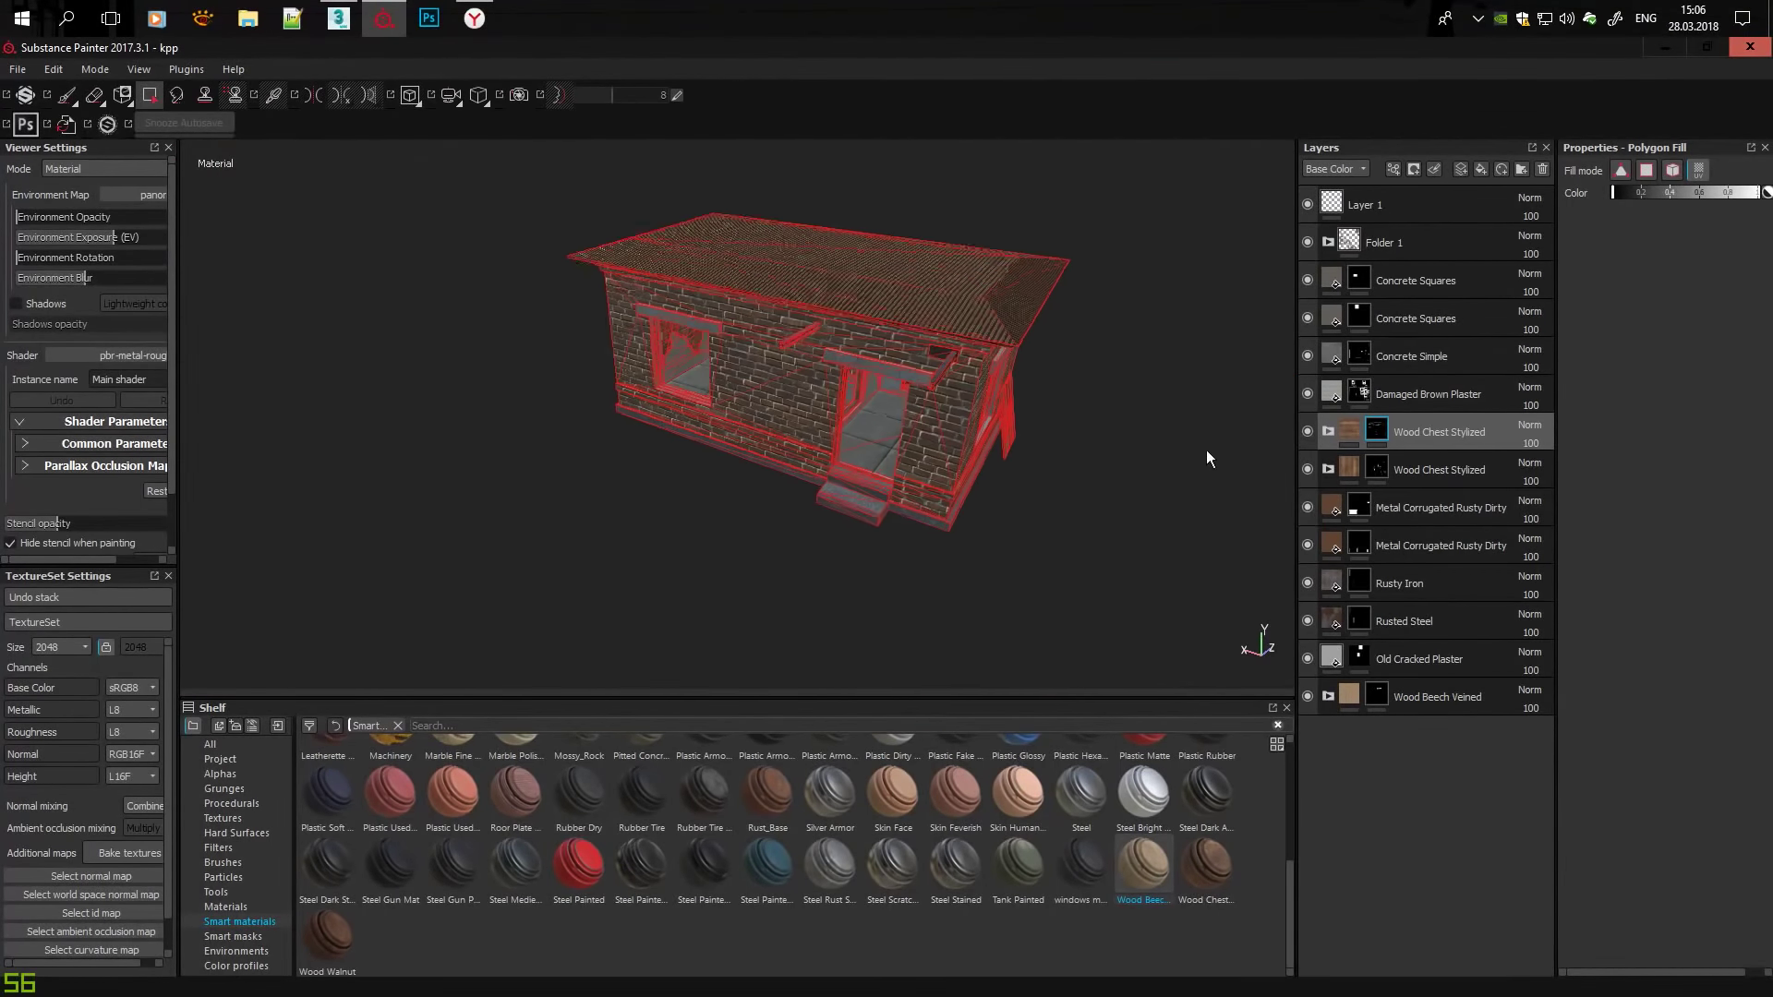
pyautogui.click(1307, 507)
pyautogui.click(1308, 545)
pyautogui.click(1307, 582)
pyautogui.click(1307, 620)
pyautogui.click(1308, 659)
pyautogui.click(1307, 393)
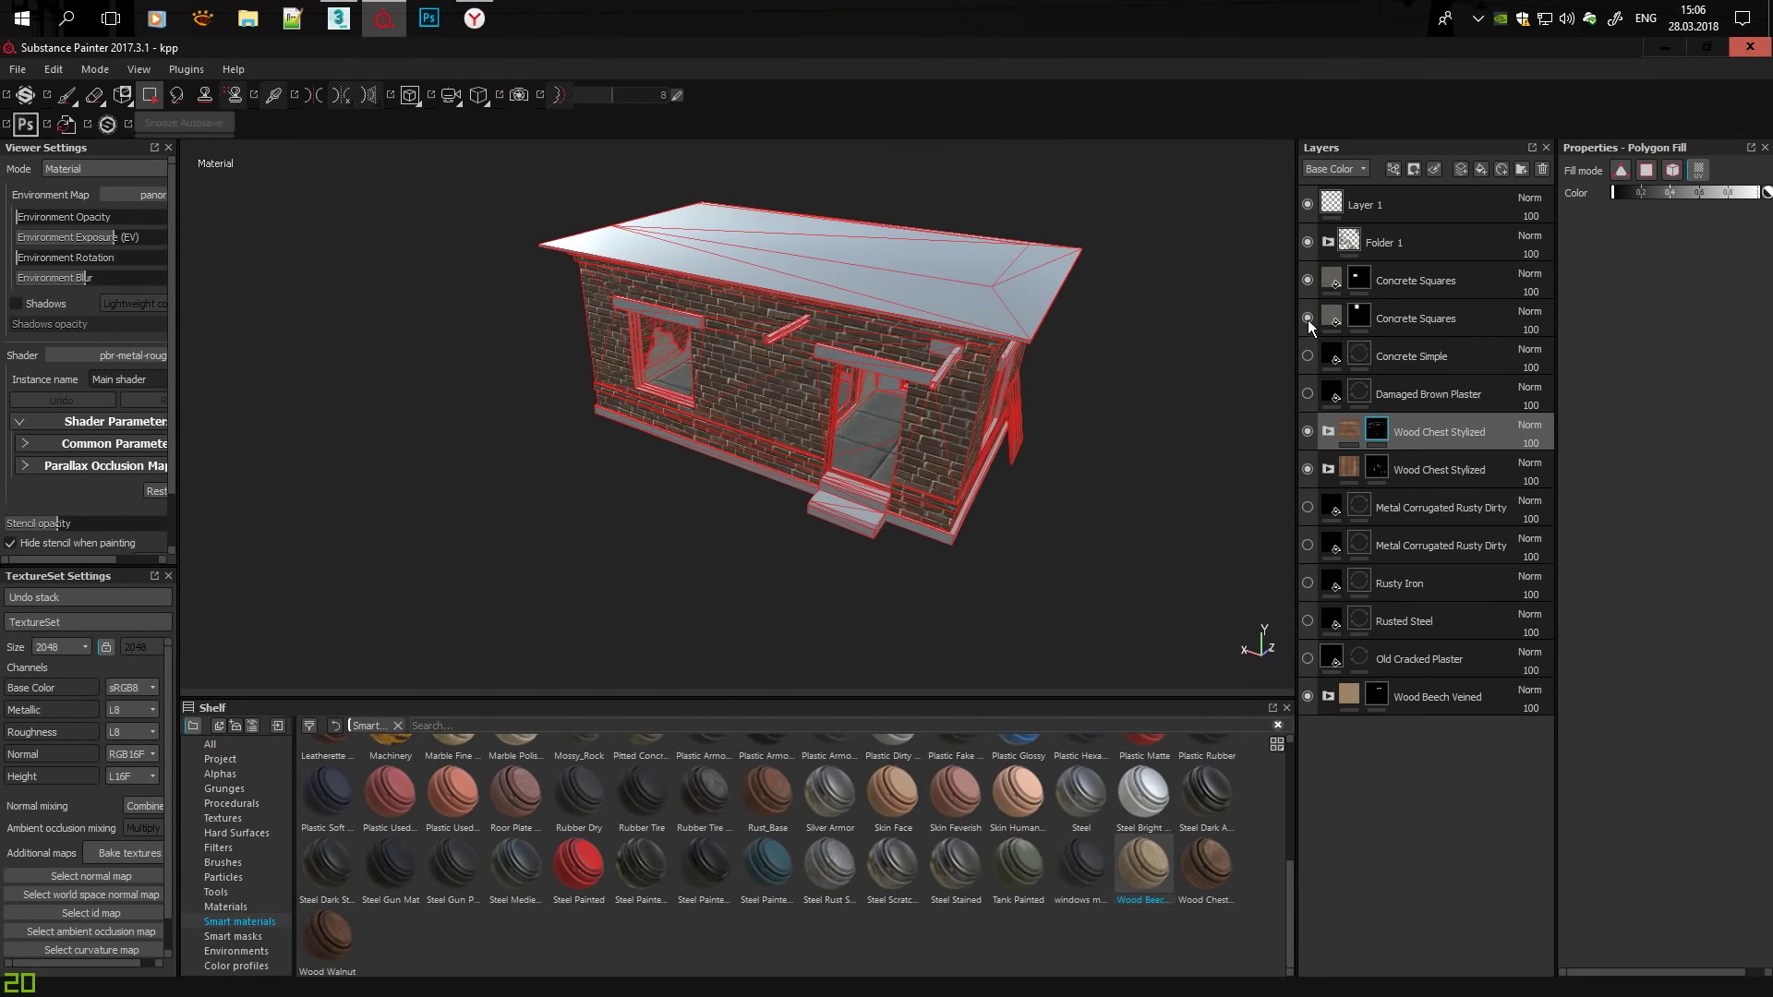
pyautogui.click(1307, 317)
pyautogui.click(1308, 279)
pyautogui.click(1308, 242)
# Orbit around the untextured house mesh, checking the interior walls and door wall.
pyautogui.moveTo(1201, 323)
pyautogui.keyDown('alt'); pyautogui.mouseDown()
pyautogui.moveTo(1069, 435)
pyautogui.moveTo(842, 371)
pyautogui.mouseUp(); pyautogui.keyUp('alt')
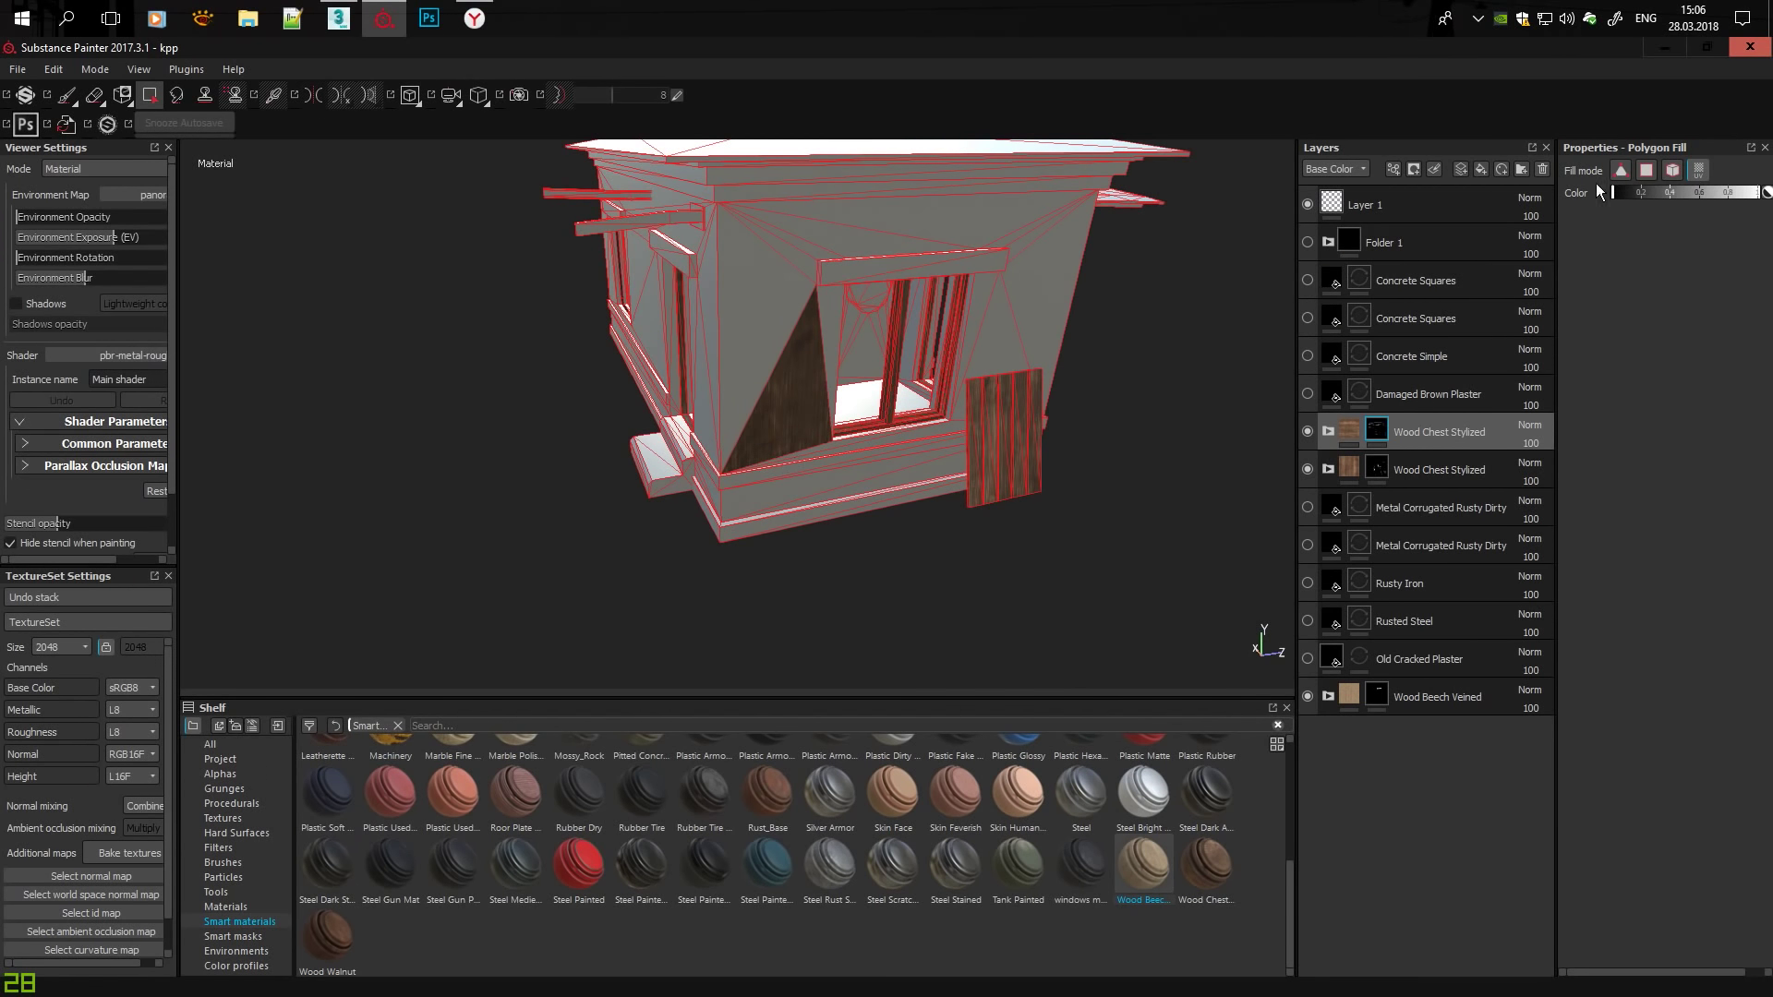
pyautogui.scroll(3, 834, 424)
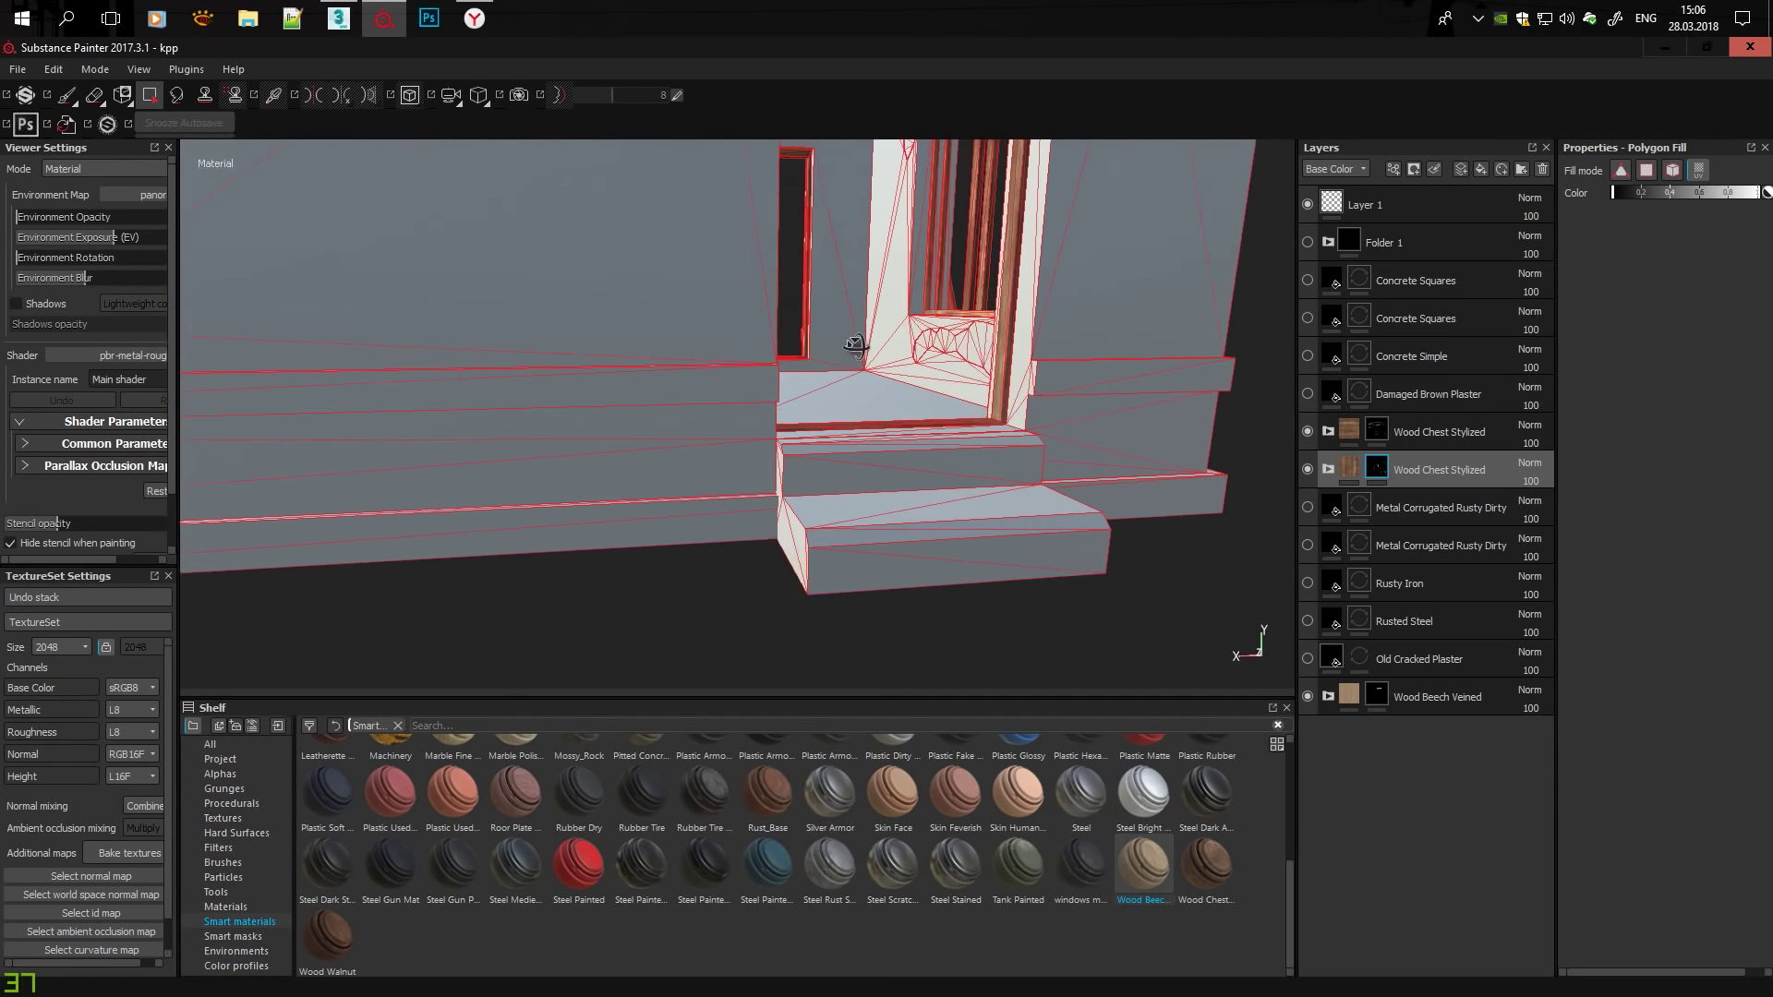
pyautogui.moveTo(831, 396)
pyautogui.keyDown('alt'); pyautogui.mouseDown()
pyautogui.moveTo(941, 236)
pyautogui.moveTo(665, 408)
pyautogui.moveTo(804, 378)
pyautogui.mouseUp(); pyautogui.keyUp('alt')
pyautogui.scroll(-5, 665, 408)
pyautogui.scroll(5, 805, 379)
pyautogui.moveTo(712, 463)
pyautogui.keyDown('alt'); pyautogui.mouseDown()
pyautogui.moveTo(839, 379)
pyautogui.moveTo(673, 376)
pyautogui.moveTo(1030, 365)
pyautogui.moveTo(720, 439)
pyautogui.mouseUp(); pyautogui.keyUp('alt')
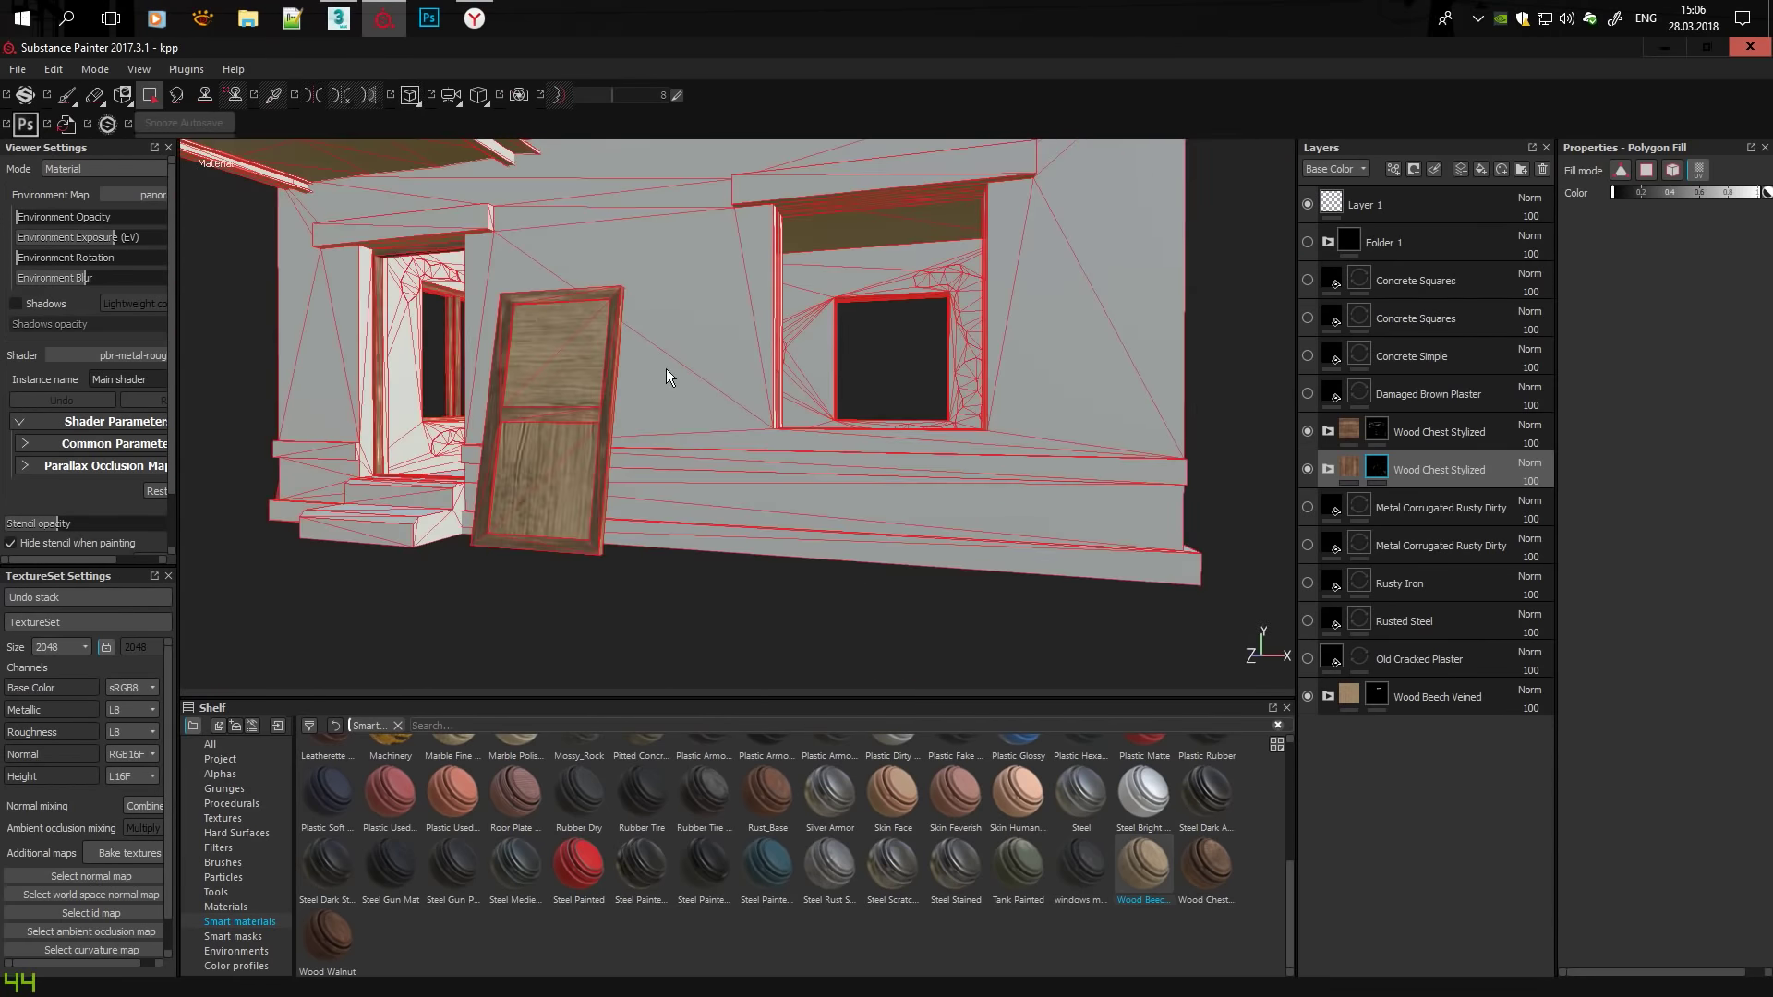
# Show Folder 1, both Concrete Squares, Concrete Simple and Damaged Brown Plaster again, then save.
pyautogui.click(1307, 242)
pyautogui.click(1306, 280)
pyautogui.click(1307, 317)
pyautogui.click(1307, 355)
pyautogui.click(1307, 393)
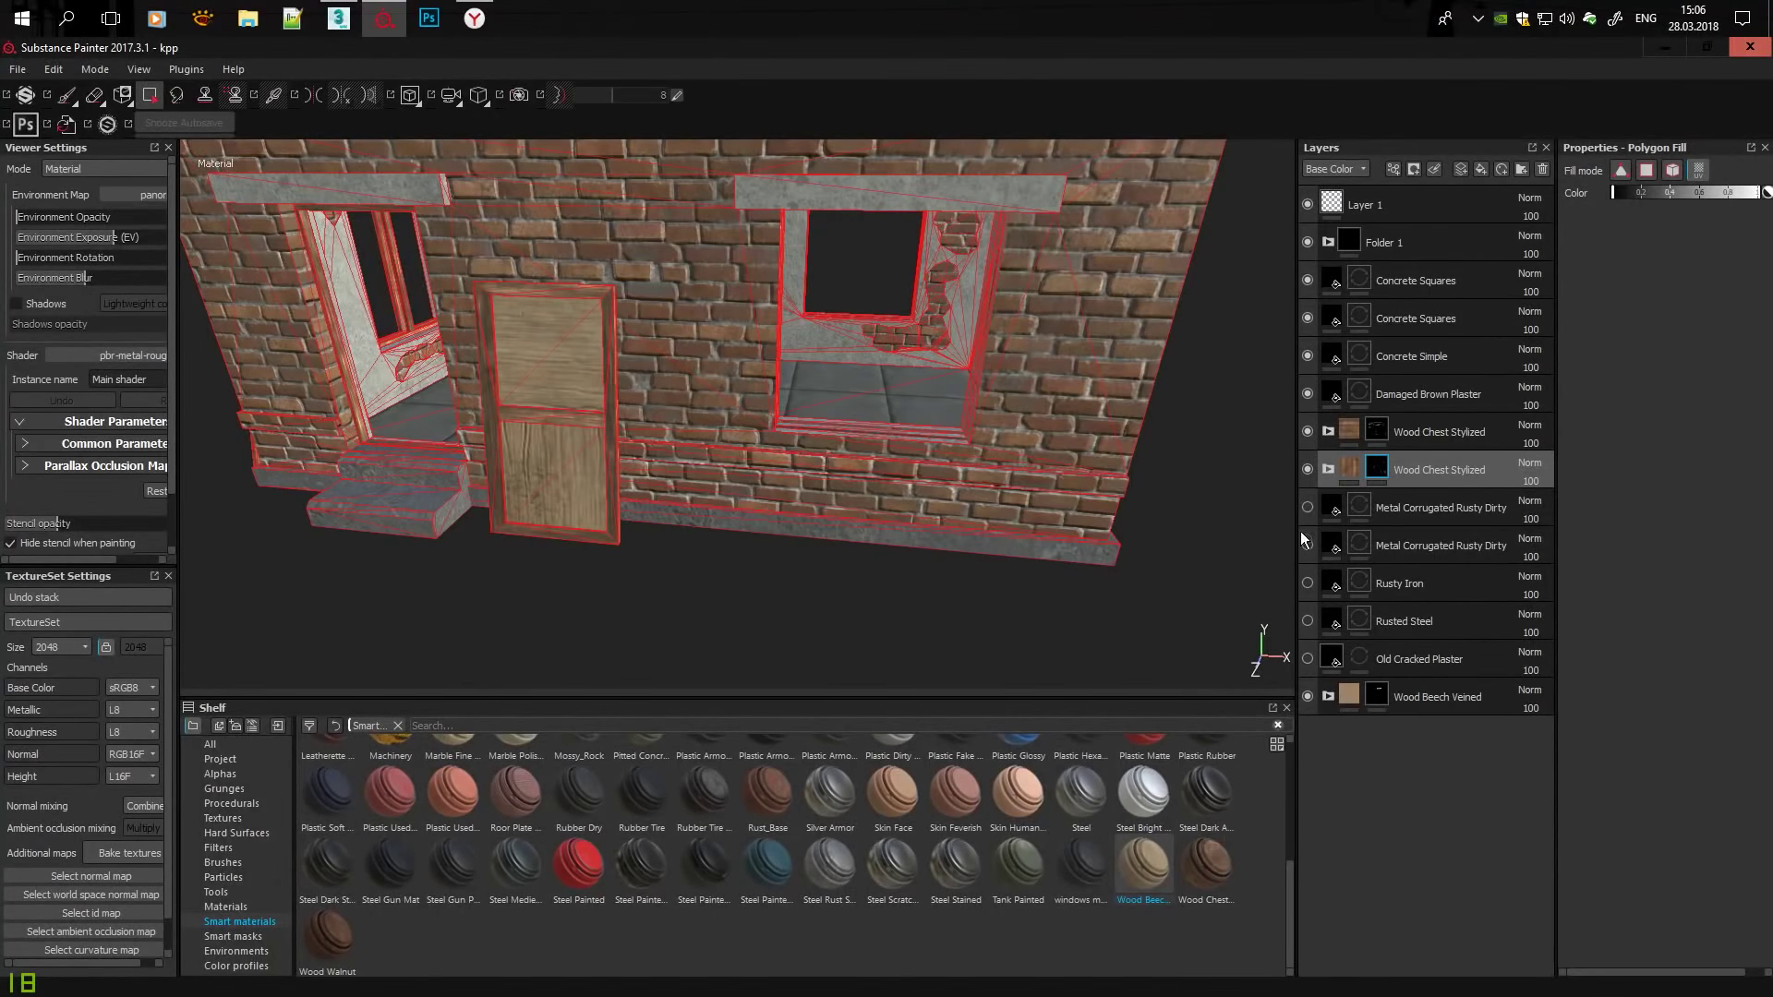
pyautogui.scroll(-5, 658, 348)
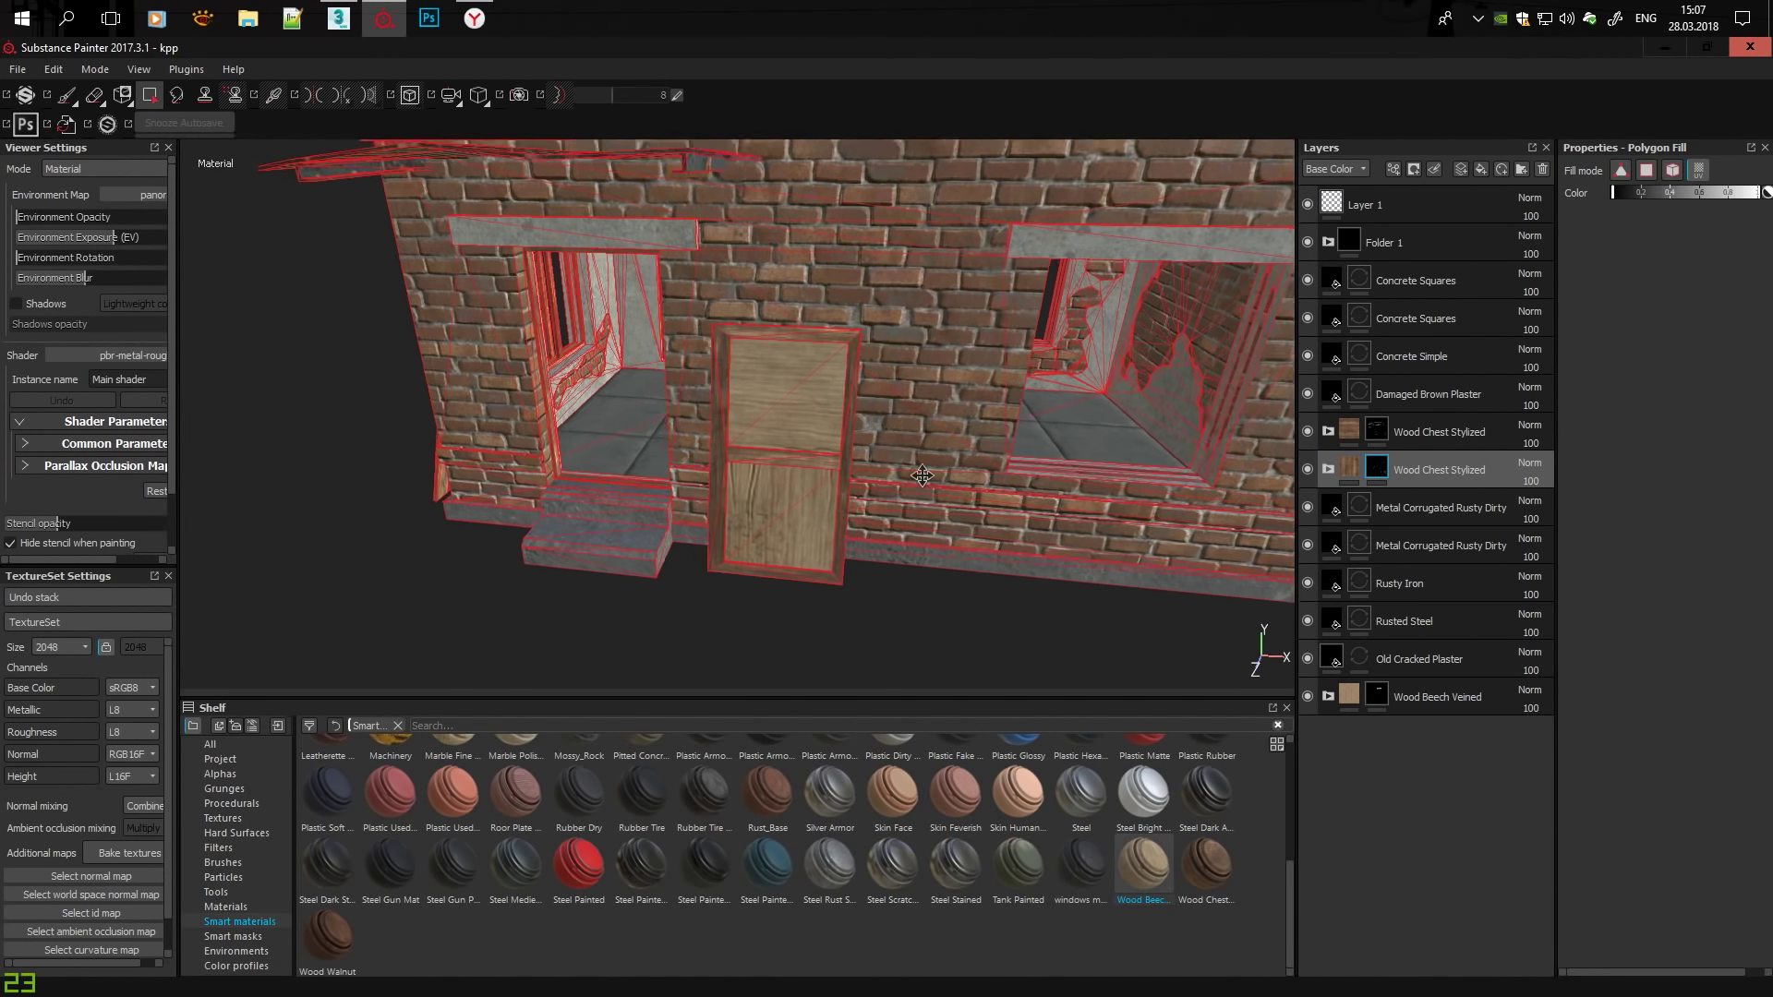
pyautogui.keyDown('alt'); pyautogui.moveTo(657, 348); pyautogui.dragTo(883, 392); pyautogui.keyUp('alt')
pyautogui.click(17, 69)
pyautogui.click(98, 215)
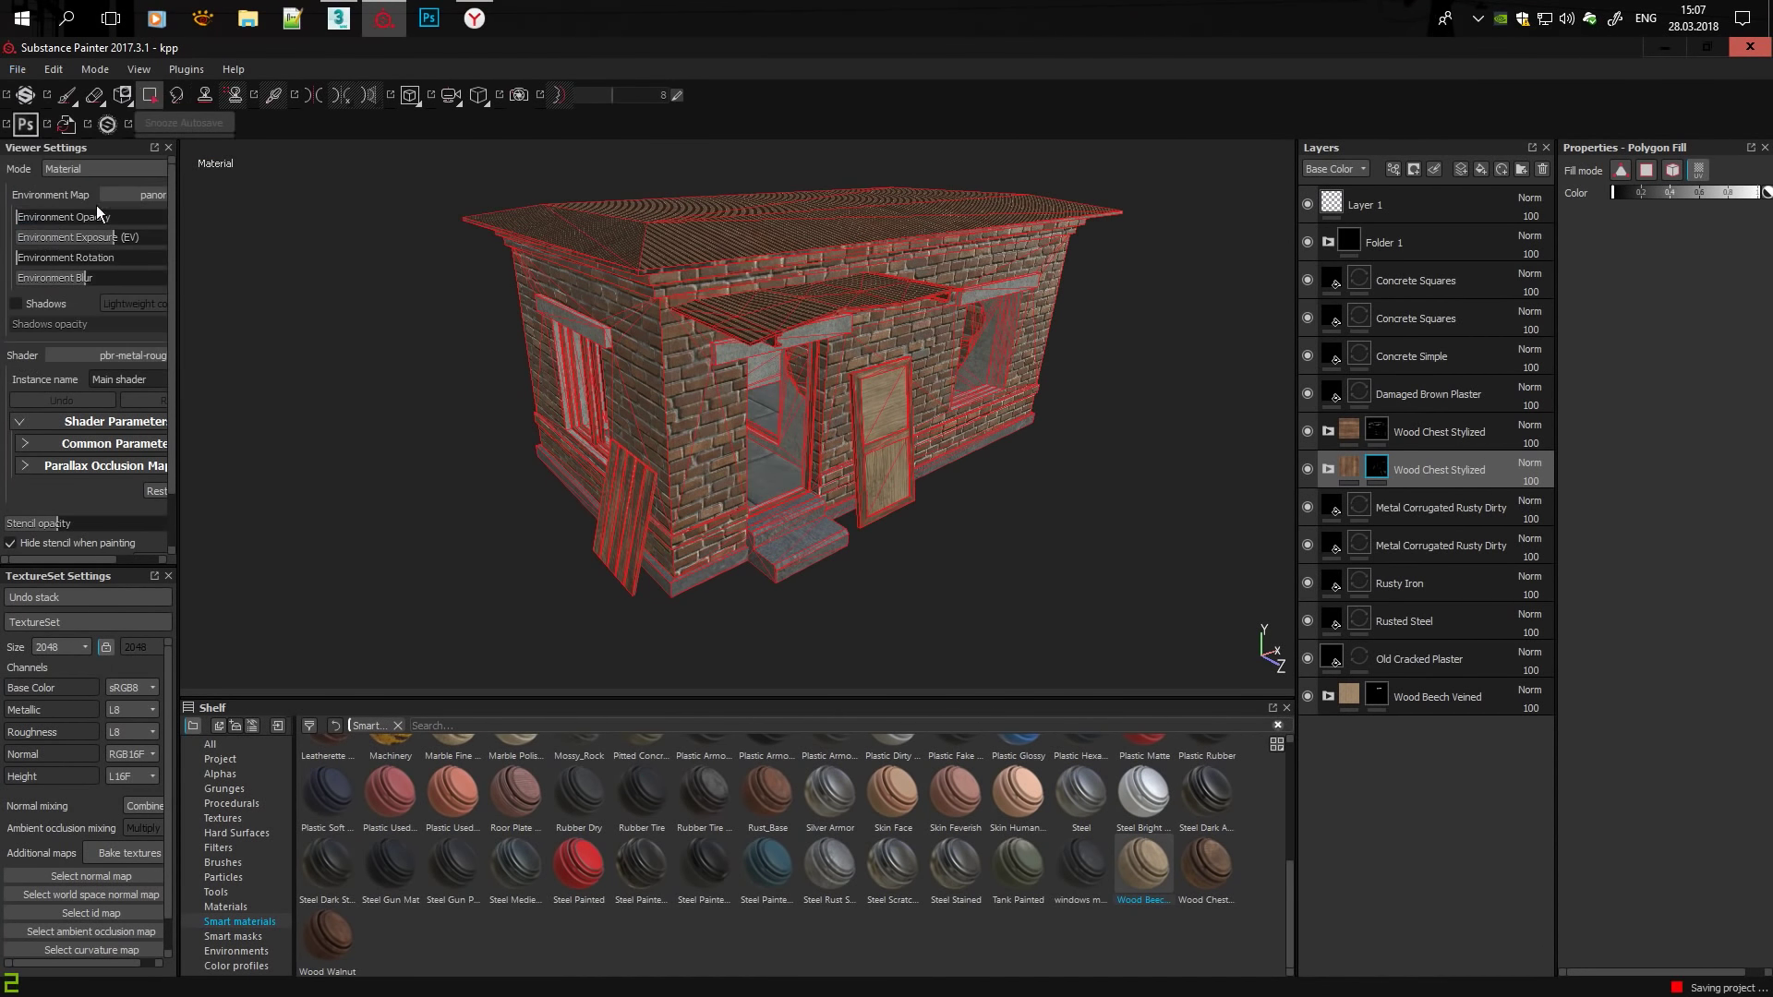
# Select the Rusted Steel and Rusty Iron layers, undo the last change, and save with Ctrl+S.
pyautogui.click(1367, 205)
pyautogui.keyDown('alt'); pyautogui.moveTo(702, 397); pyautogui.dragTo(975, 217); pyautogui.keyUp('alt')
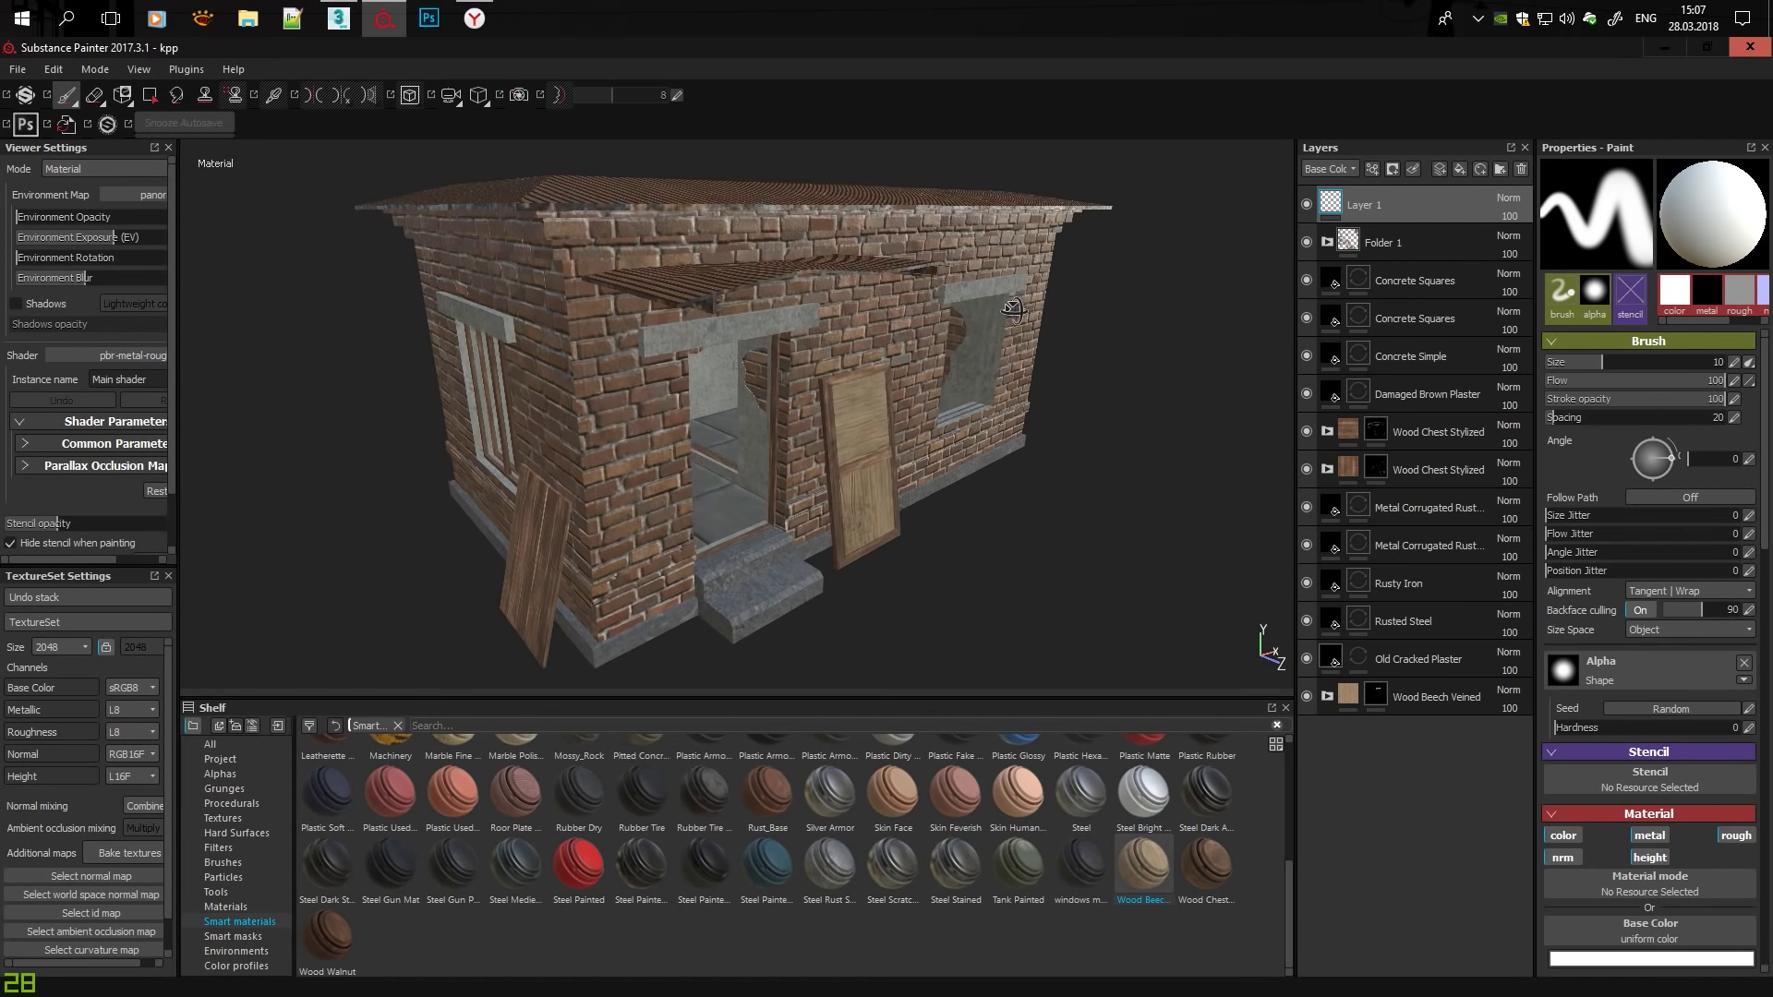
pyautogui.scroll(2, 974, 217)
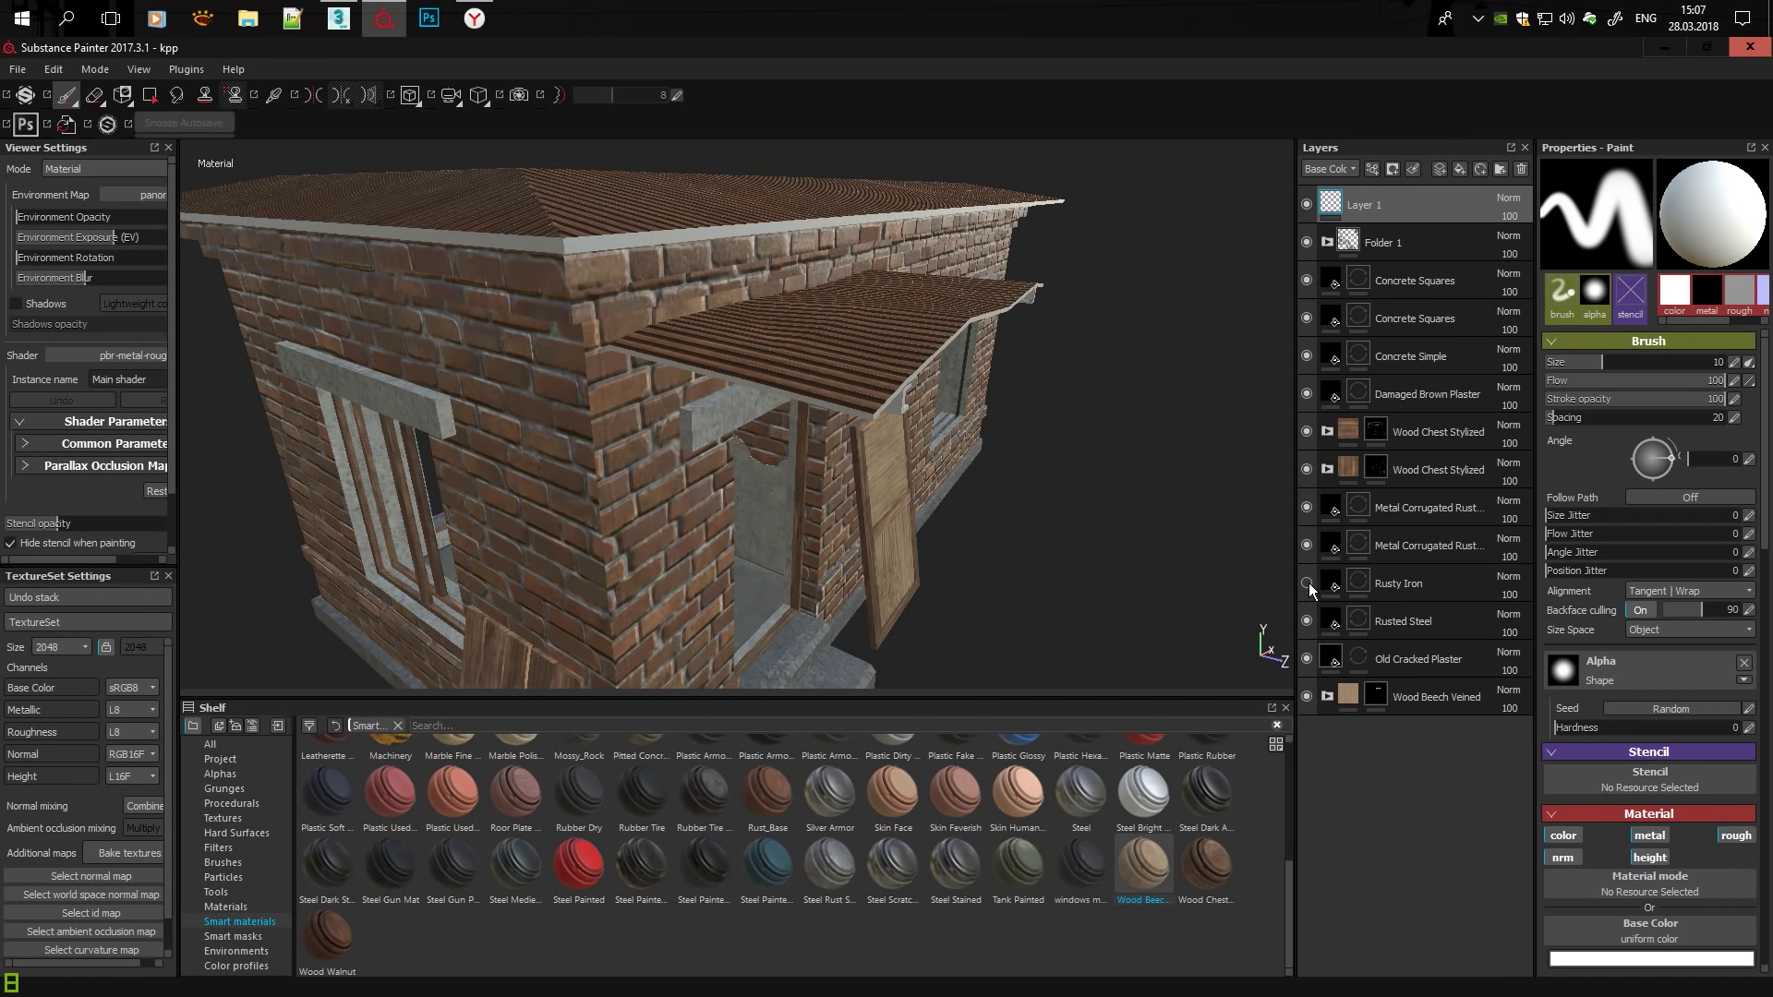
pyautogui.click(1311, 621)
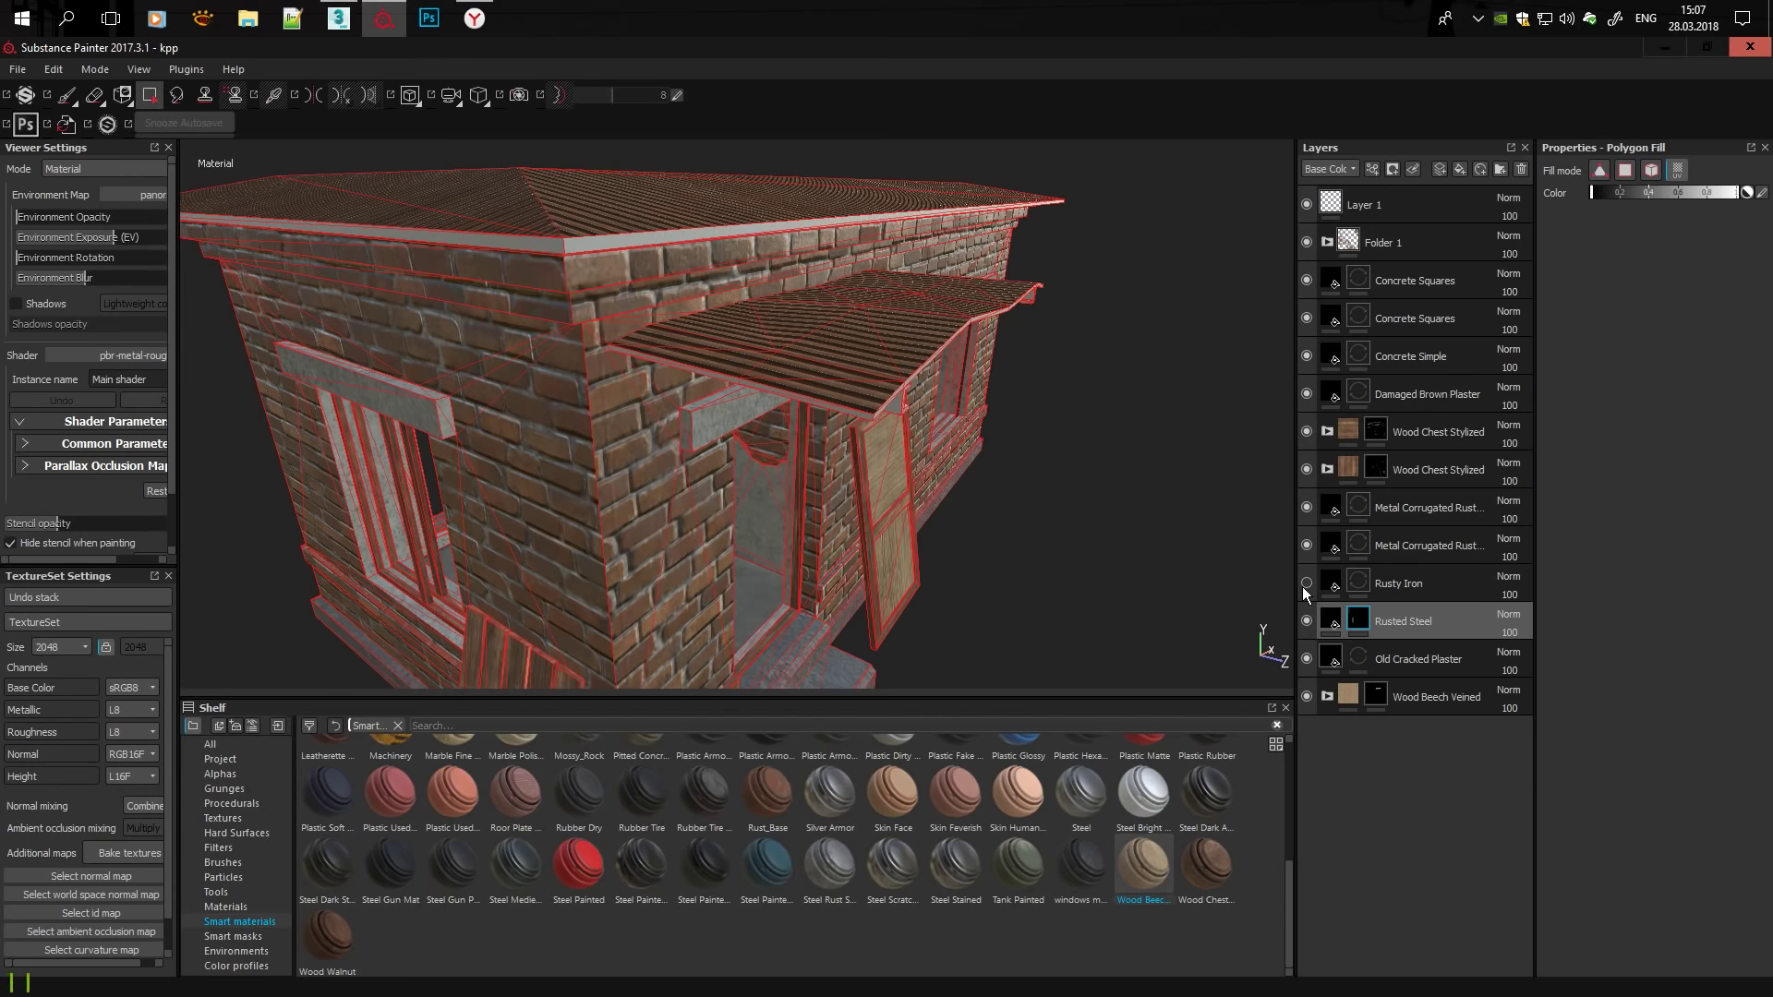
pyautogui.click(1357, 583)
pyautogui.moveTo(630, 238)
pyautogui.keyDown('alt'); pyautogui.mouseDown()
pyautogui.moveTo(526, 242)
pyautogui.moveTo(905, 269)
pyautogui.moveTo(506, 292)
pyautogui.moveTo(794, 213)
pyautogui.moveTo(646, 259)
pyautogui.moveTo(713, 291)
pyautogui.moveTo(832, 277)
pyautogui.moveTo(747, 299)
pyautogui.moveTo(1200, 290)
pyautogui.moveTo(907, 238)
pyautogui.moveTo(888, 151)
pyautogui.moveTo(1134, 336)
pyautogui.moveTo(1096, 310)
pyautogui.moveTo(843, 450)
pyautogui.moveTo(879, 515)
pyautogui.moveTo(831, 499)
pyautogui.mouseUp(); pyautogui.keyUp('alt')
pyautogui.hotkey('ctrl', 'z')
pyautogui.scroll(-3, 757, 274)
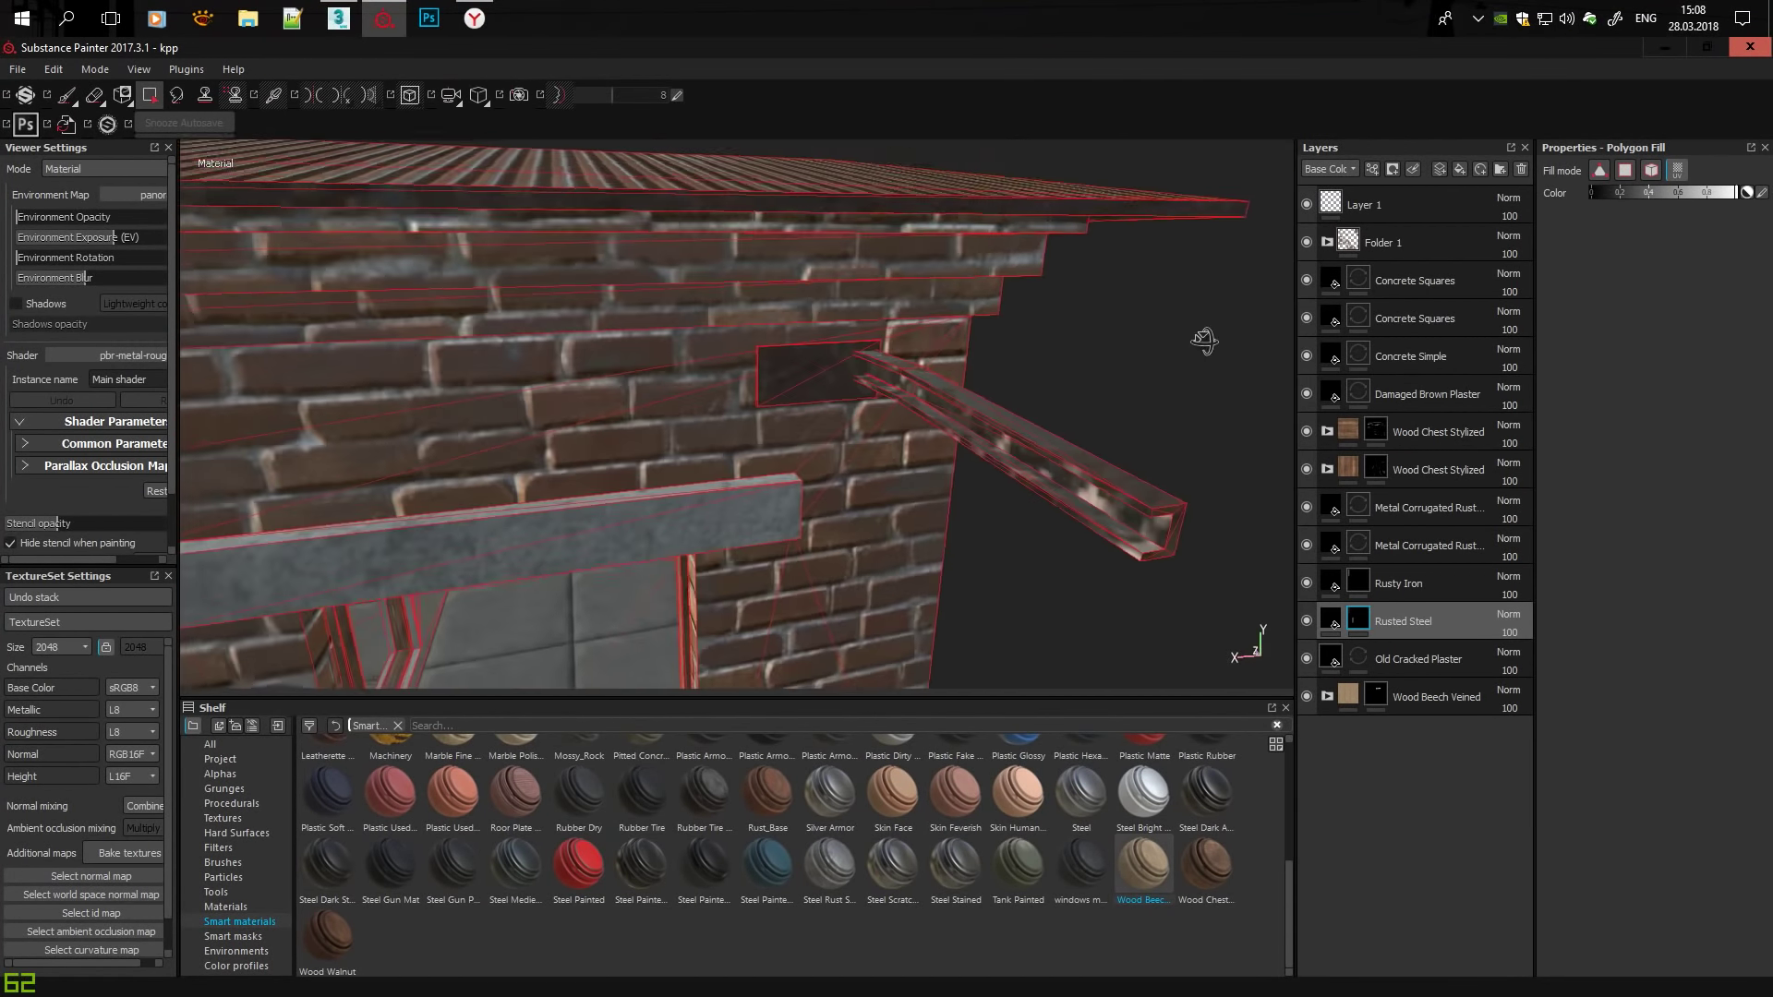
pyautogui.scroll(-3, 1134, 337)
pyautogui.scroll(2, 831, 499)
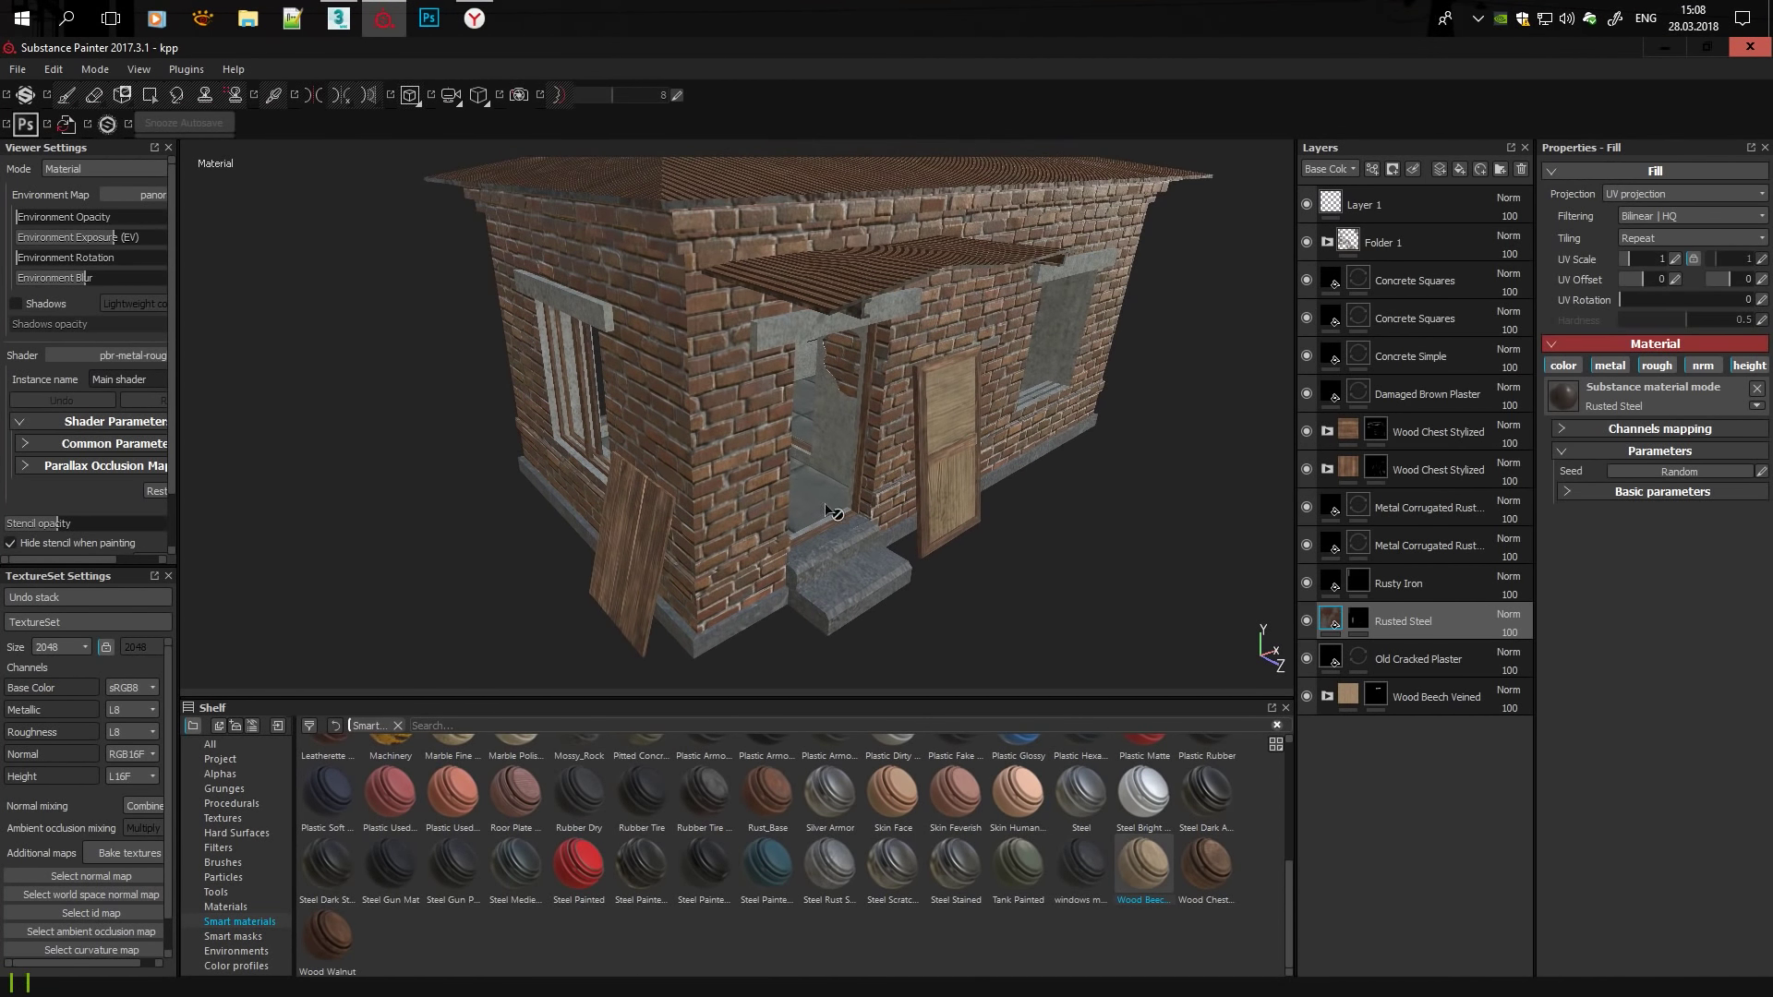
pyautogui.click(15, 70)
pyautogui.hotkey('ctrl', 's')
# Switch the viewport to Iray and orbit the rendered house to a frontal view.
pyautogui.click(524, 98)
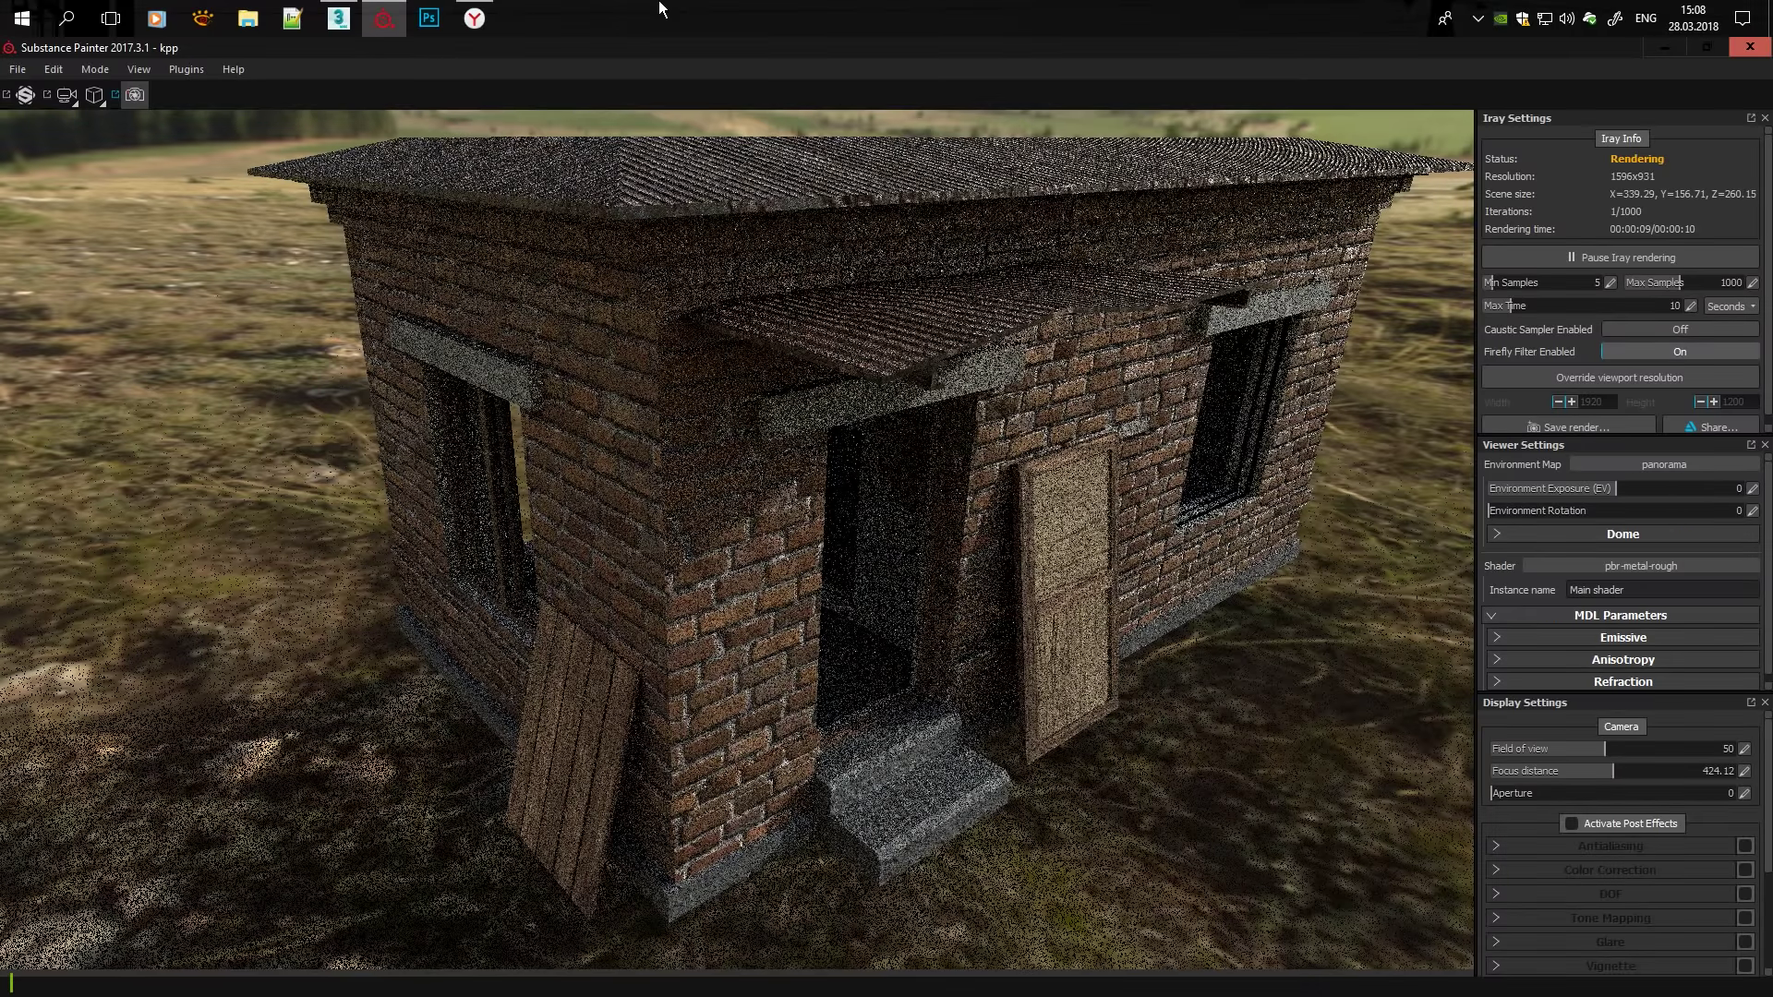
pyautogui.moveTo(899, 386)
pyautogui.keyDown('alt'); pyautogui.mouseDown()
pyautogui.moveTo(768, 516)
pyautogui.moveTo(717, 480)
pyautogui.mouseUp(); pyautogui.keyUp('alt')
pyautogui.scroll(3, 640, 452)
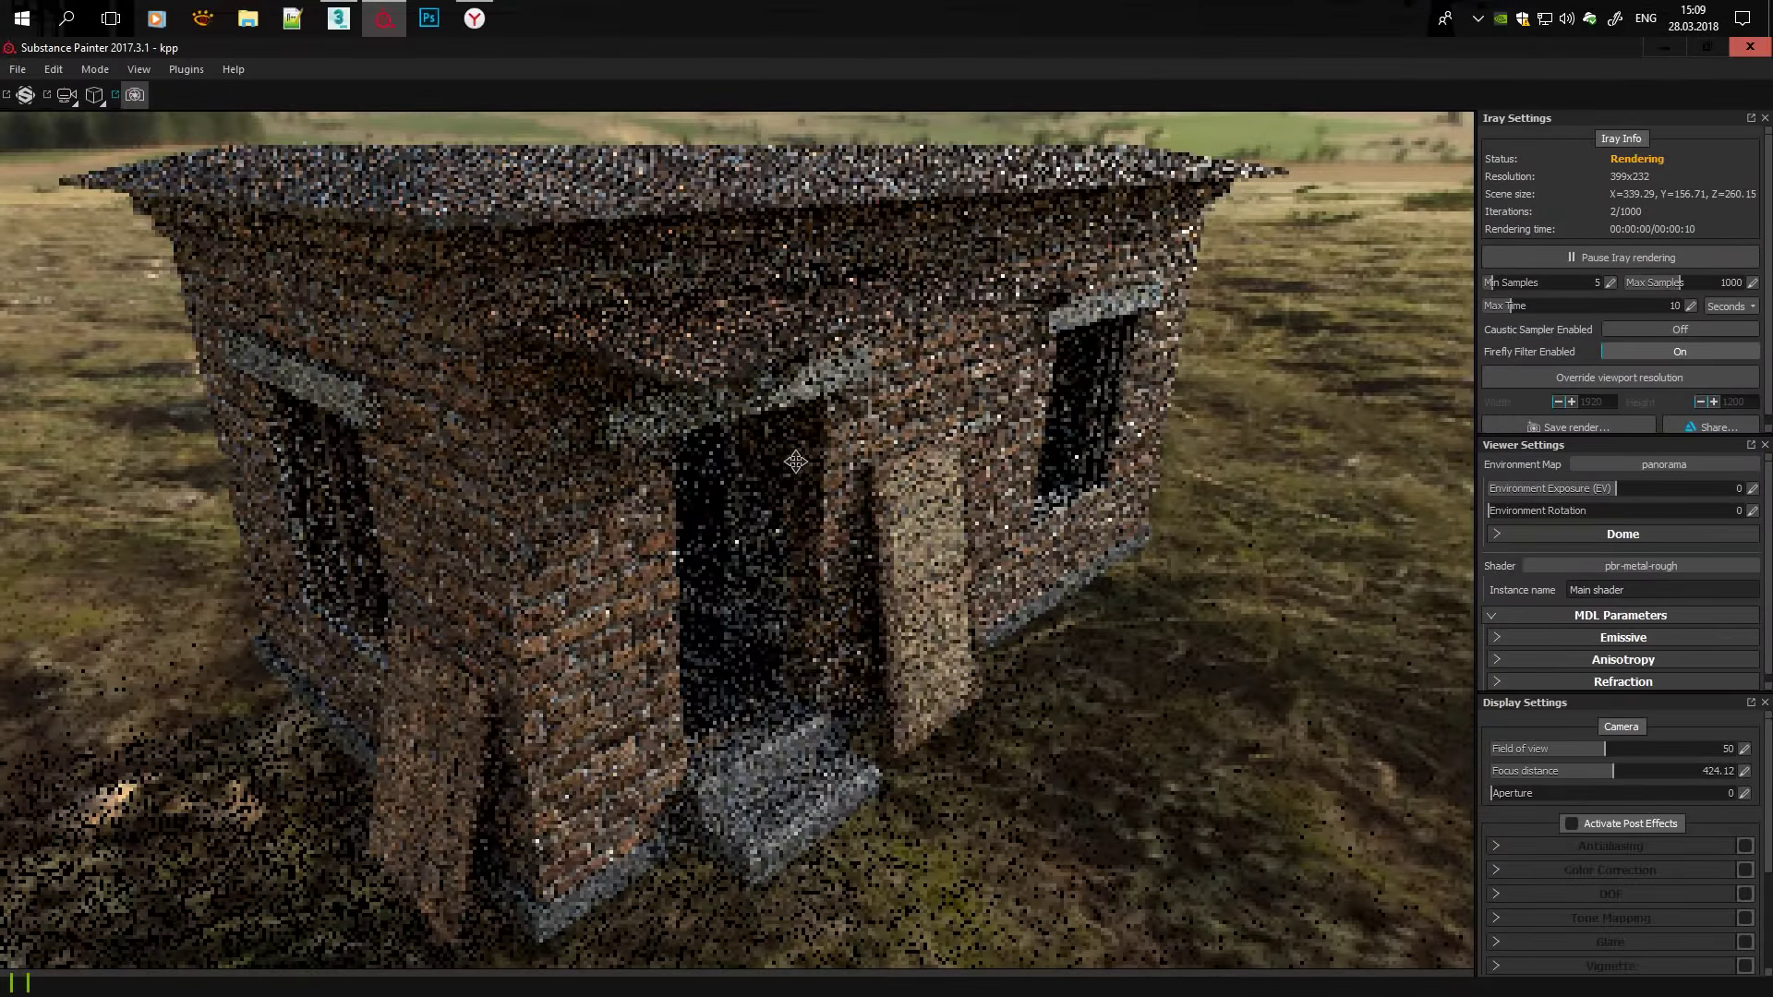
pyautogui.keyDown('alt'); pyautogui.moveTo(796, 461); pyautogui.dragTo(811, 463); pyautogui.keyUp('alt')
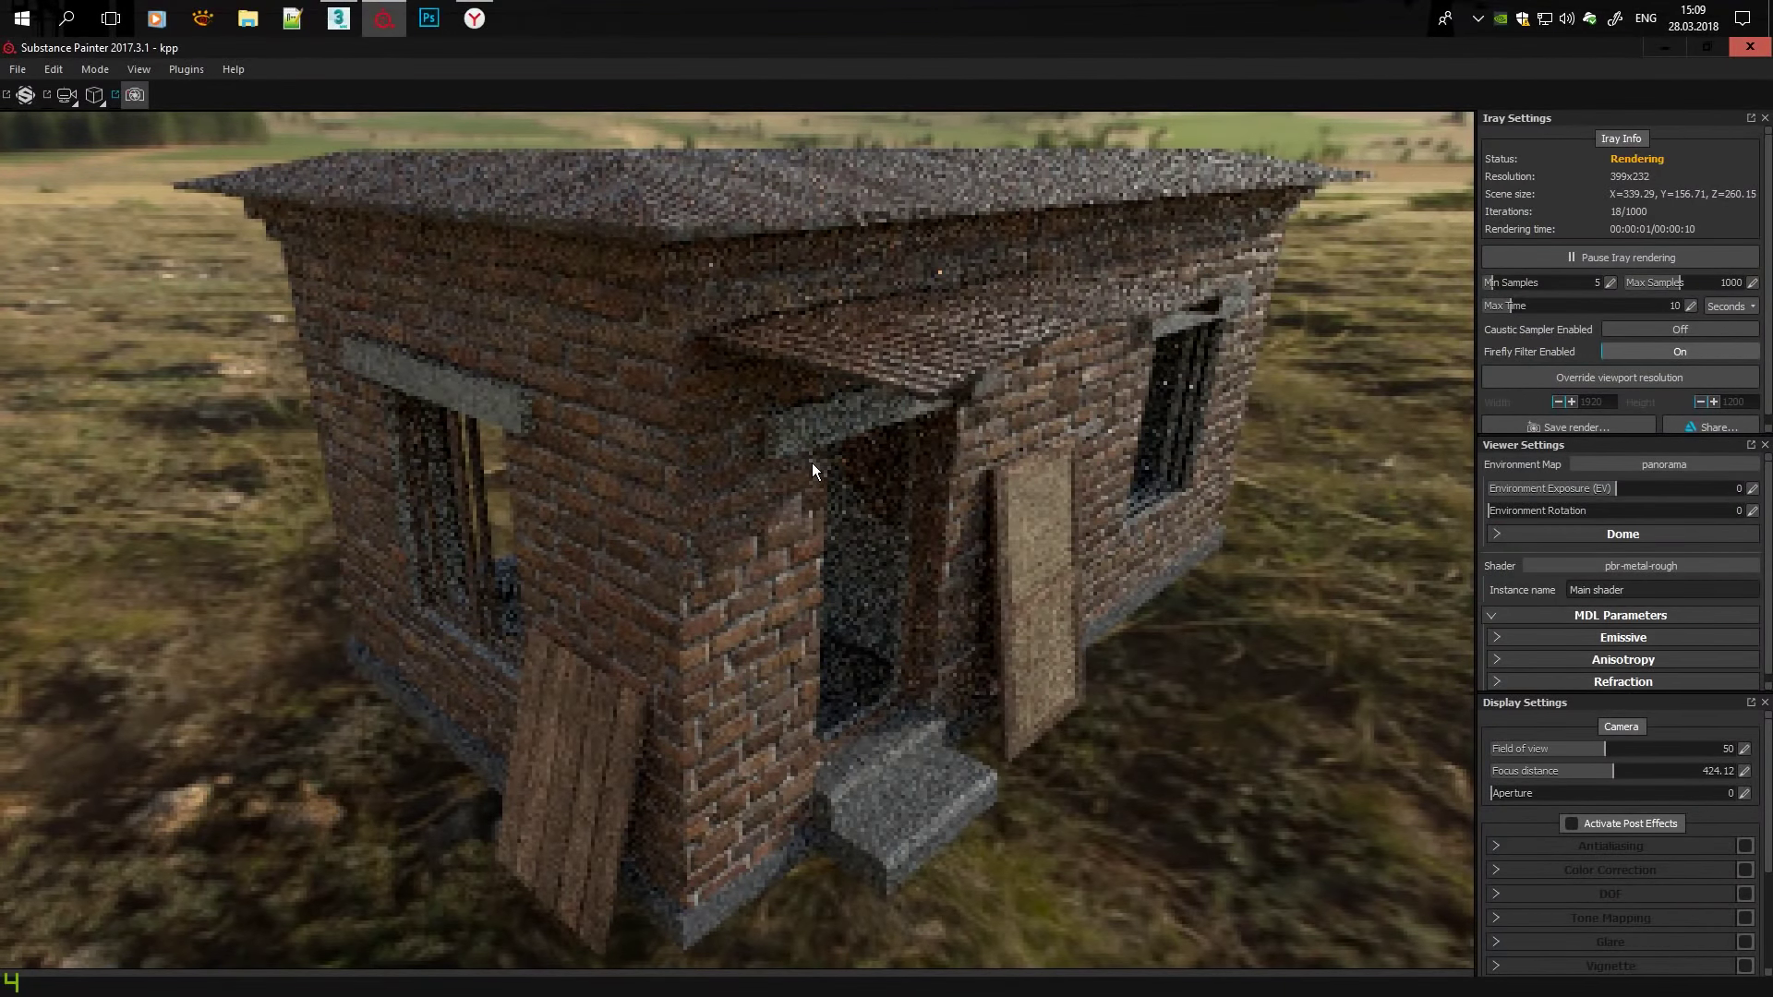
pyautogui.scroll(2, 812, 463)
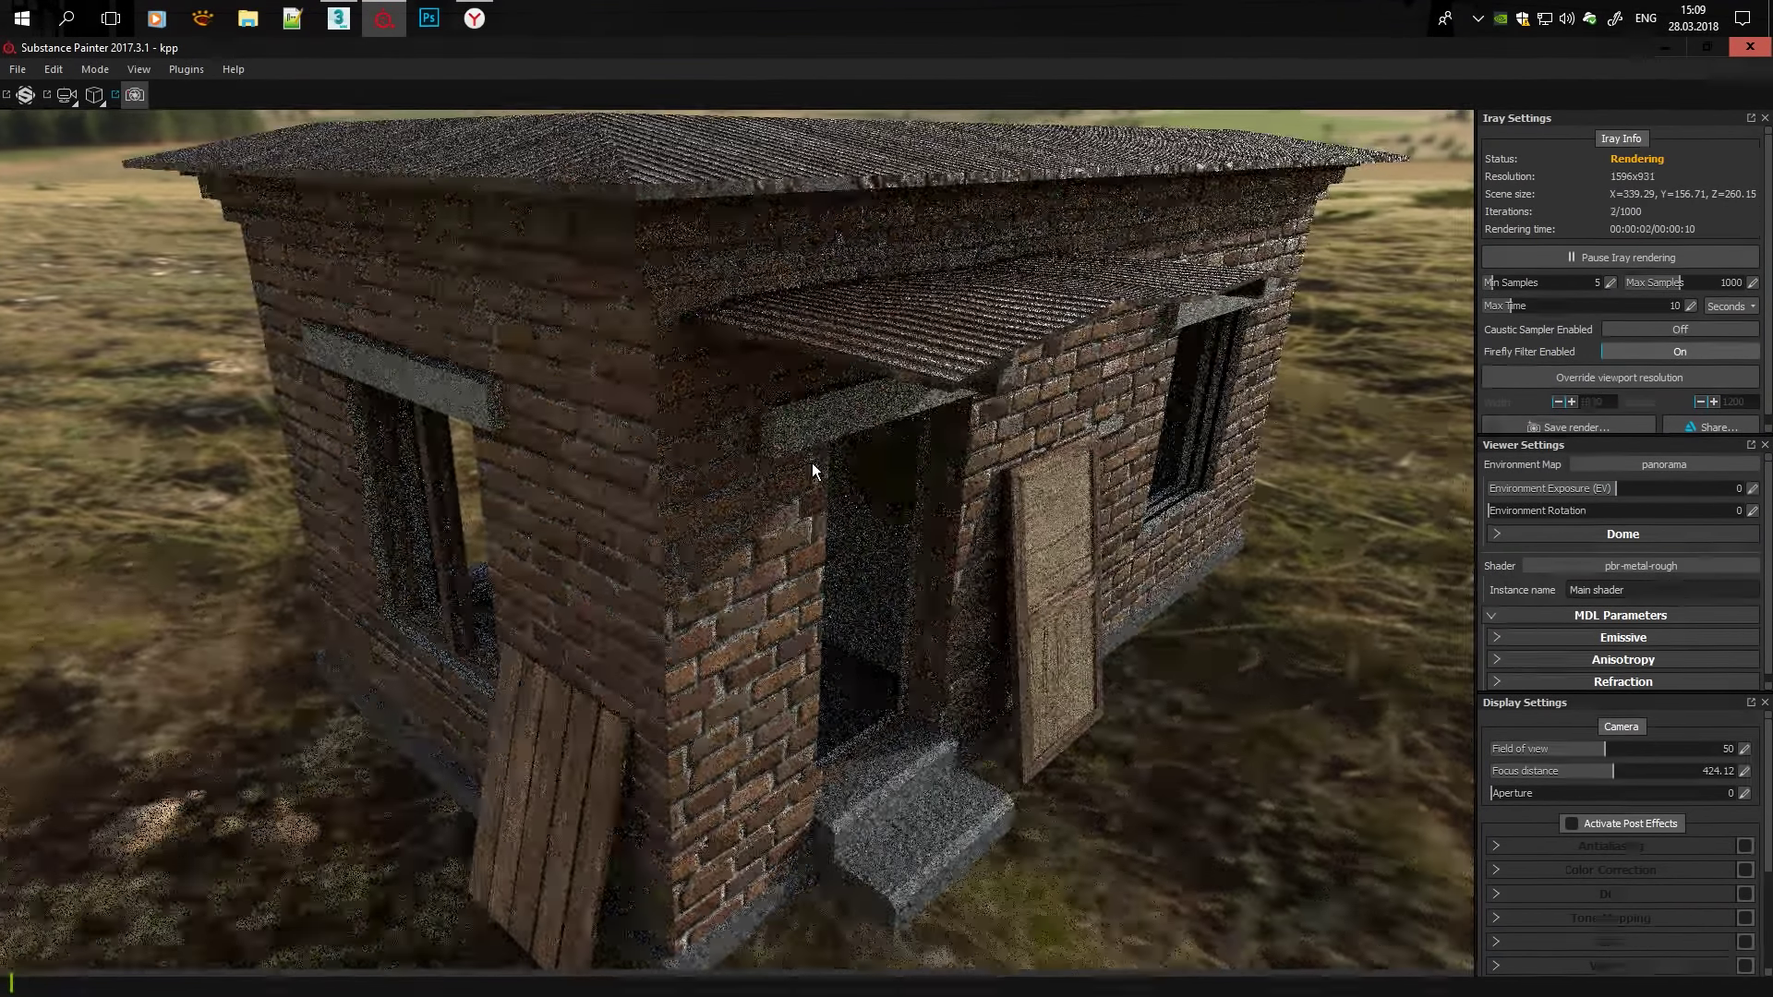
pyautogui.scroll(-1, 812, 463)
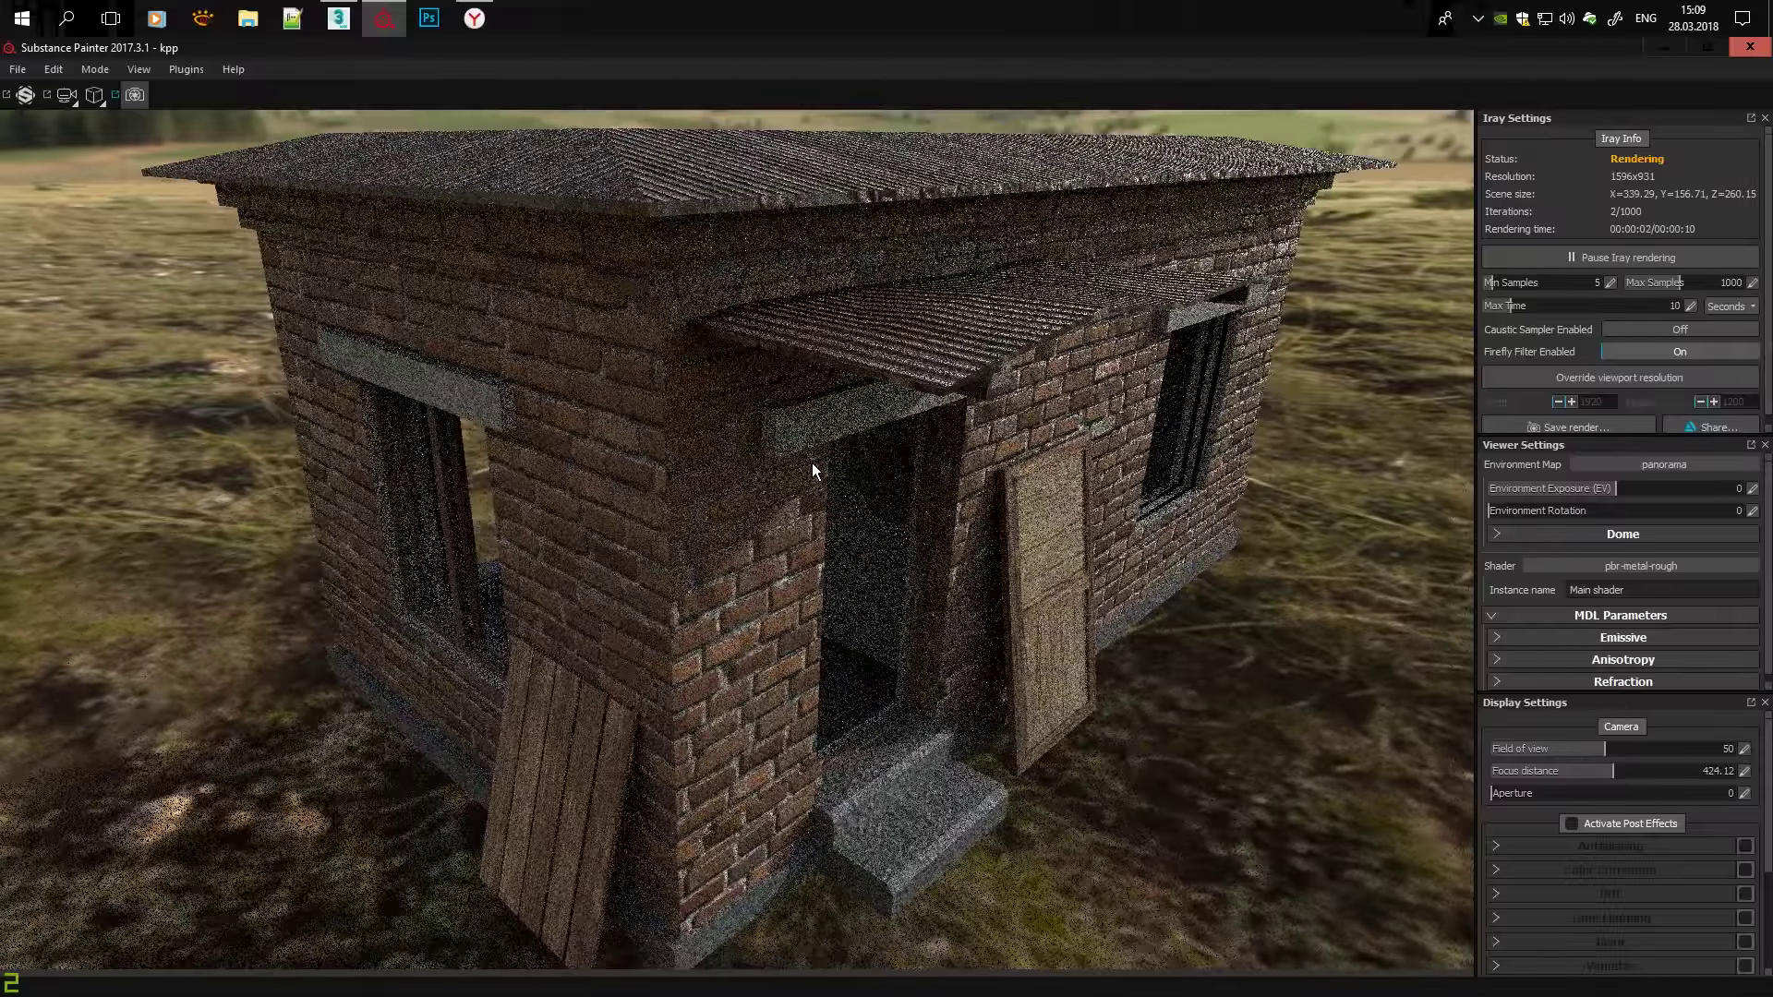
pyautogui.keyDown('alt'); pyautogui.moveTo(812, 463); pyautogui.dragTo(788, 460); pyautogui.keyUp('alt')
pyautogui.keyDown('alt'); pyautogui.moveTo(787, 459); pyautogui.dragTo(646, 475, button='middle'); pyautogui.keyUp('alt')
# Expand the Dome settings, set Iray Max Time to 45 seconds, and view the render.
pyautogui.click(1592, 534)
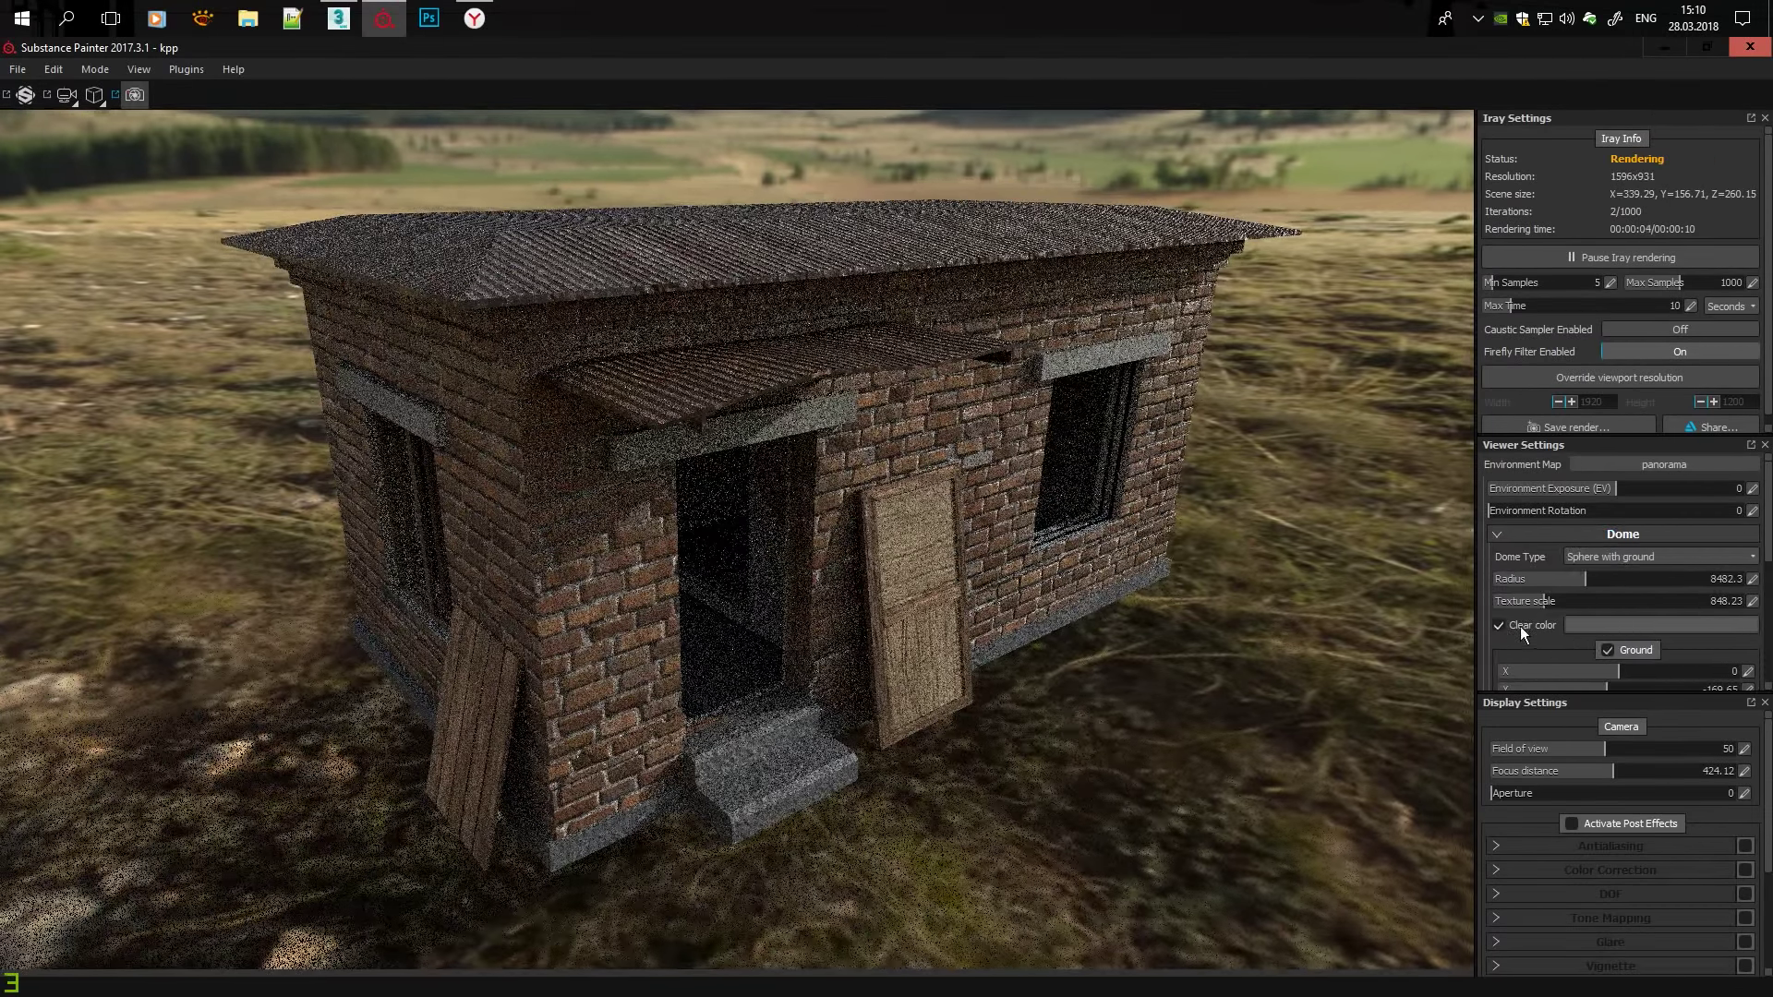
pyautogui.scroll(-3, 1522, 607)
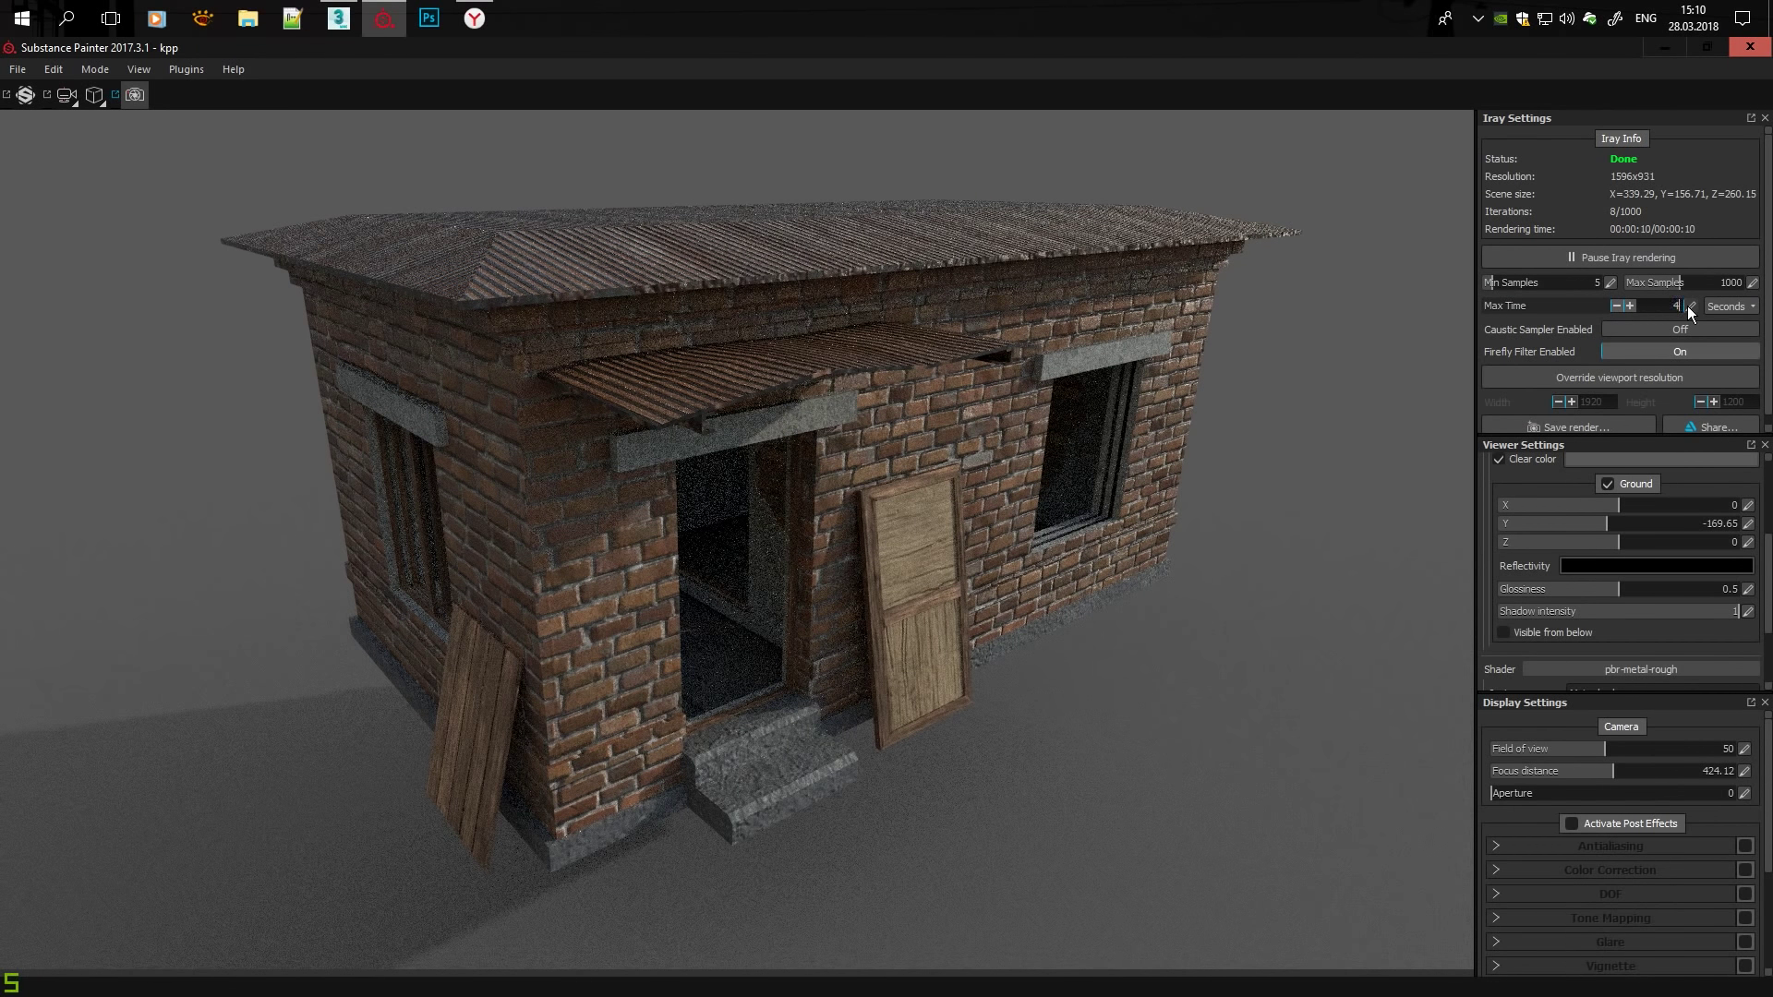
pyautogui.write('45')
pyautogui.press('Return')
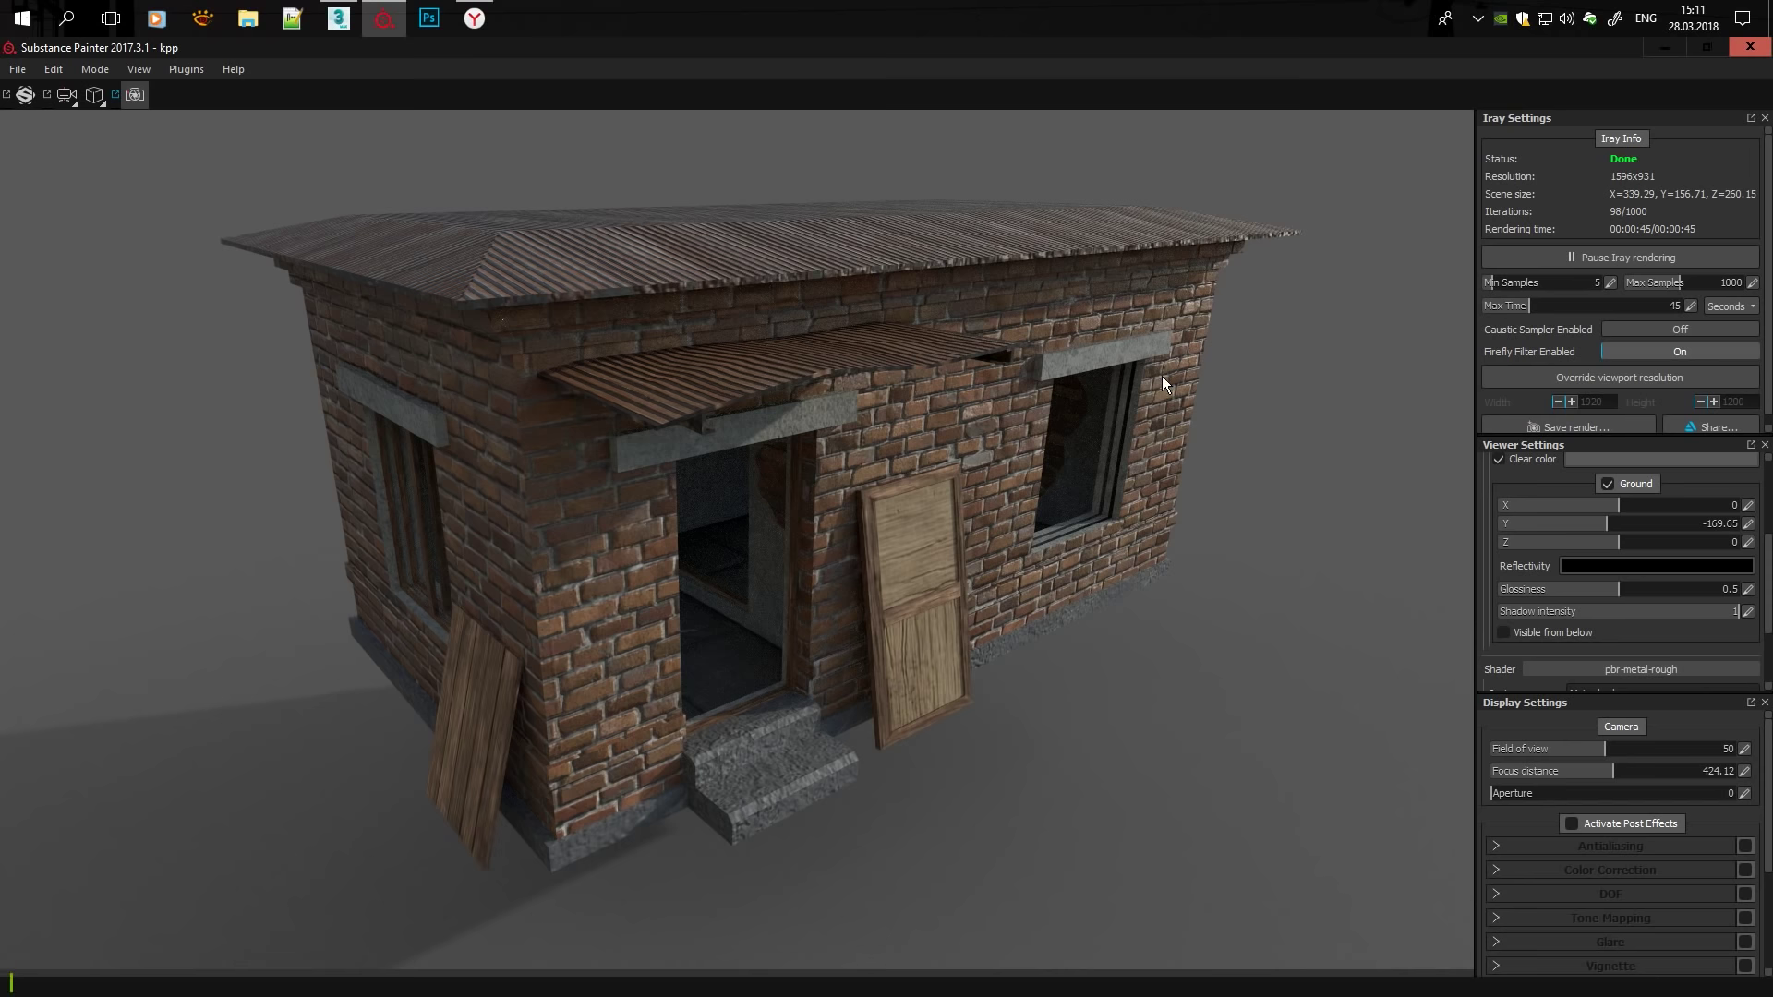
pyautogui.keyDown('alt'); pyautogui.moveTo(1162, 375); pyautogui.dragTo(1021, 344); pyautogui.keyUp('alt')
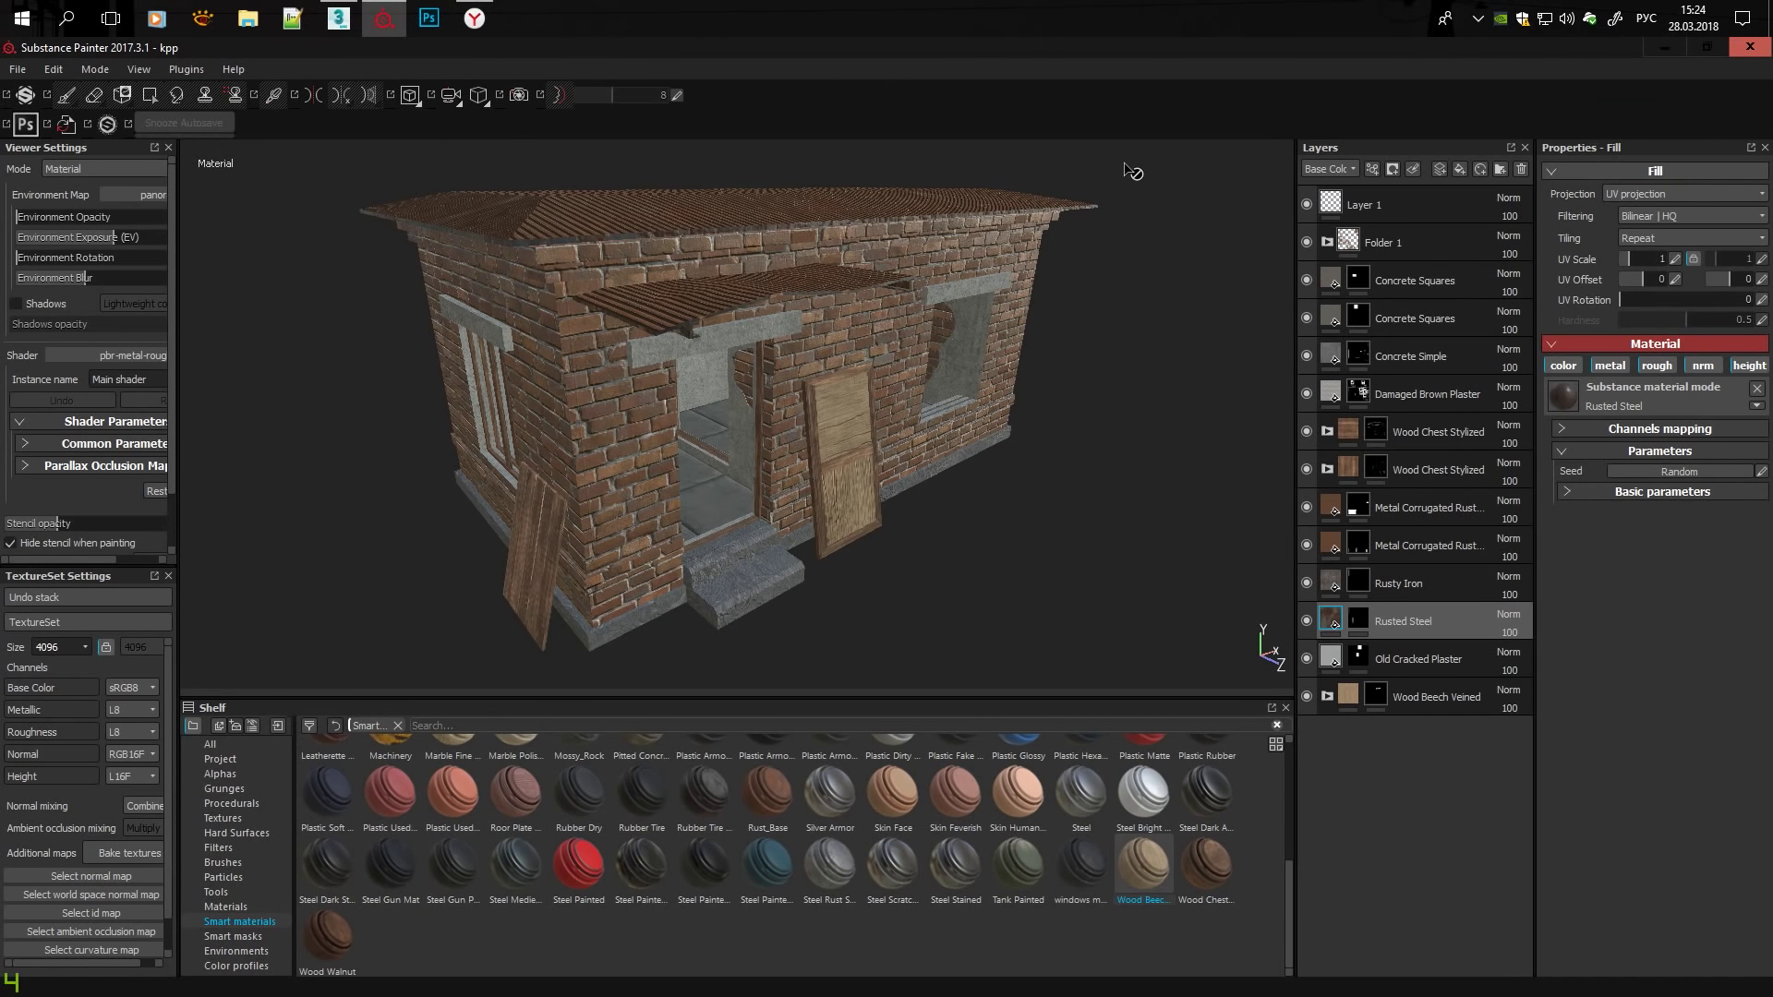
# Open the Export Textures dialog and show its config preset list.
pyautogui.click(18, 69)
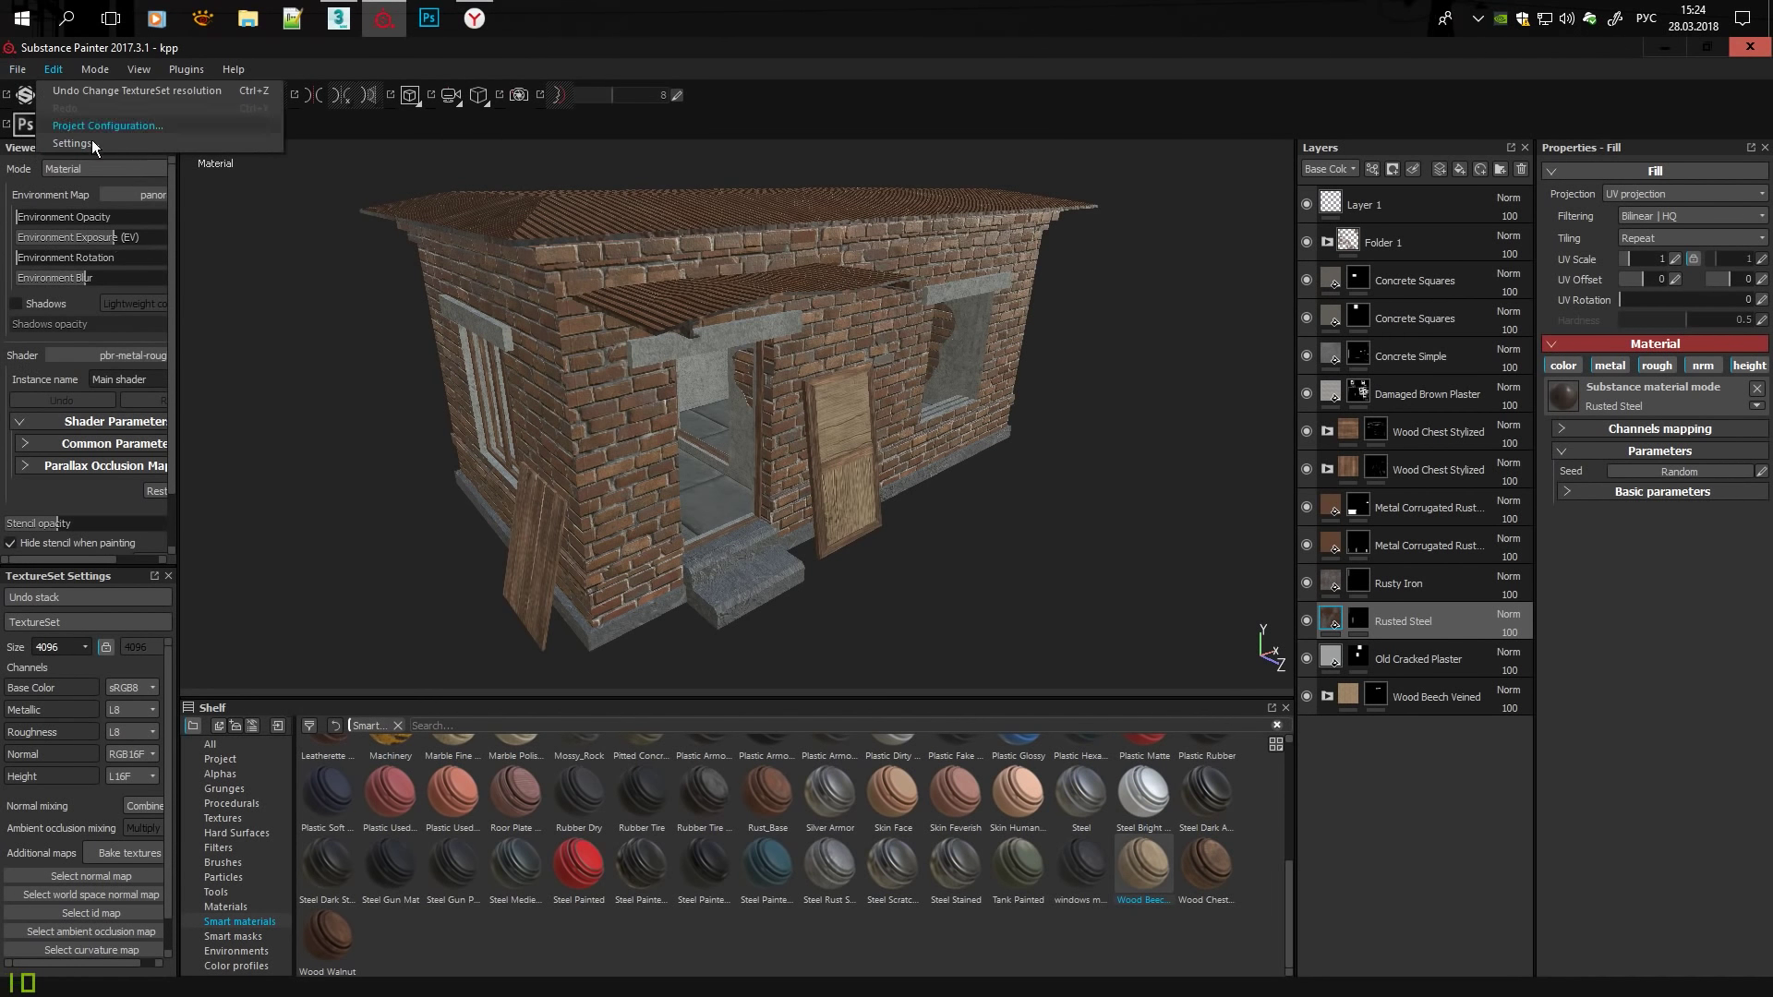
pyautogui.click(69, 356)
pyautogui.click(784, 308)
# Export the house textures as PNG at 4096 using the Unity 5 (Standard Metallic) preset.
pyautogui.scroll(-2, 761, 352)
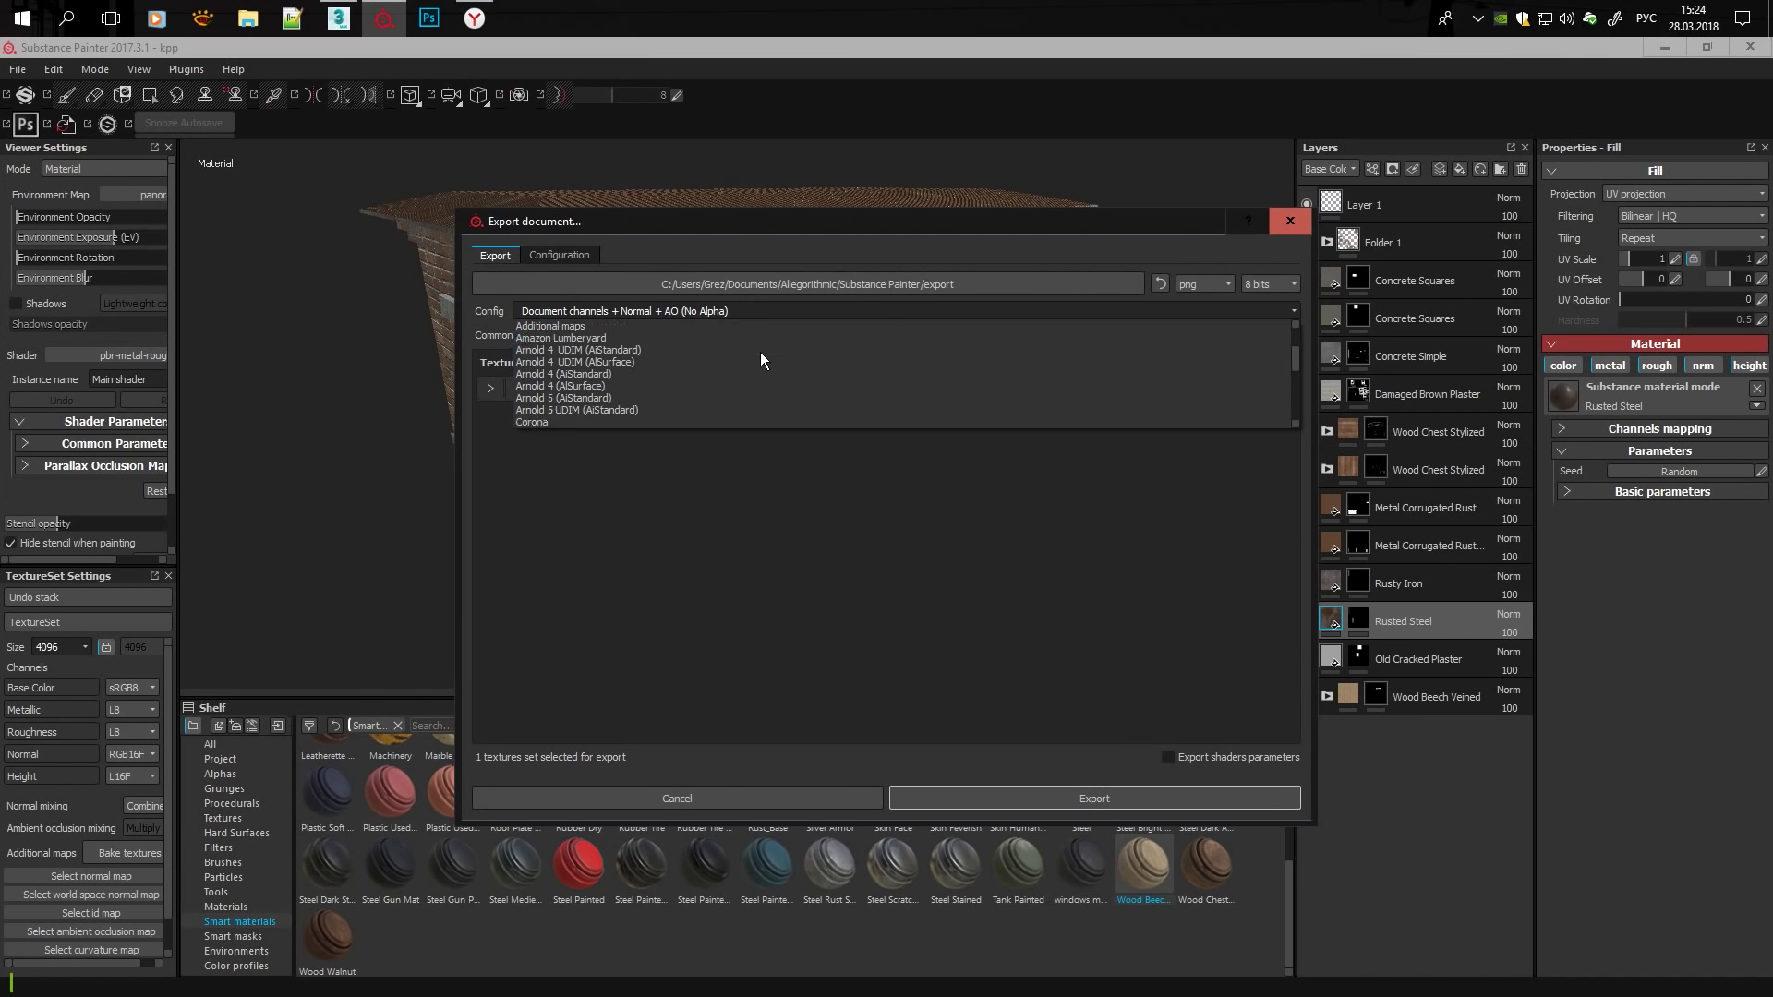
pyautogui.scroll(-3, 761, 352)
pyautogui.scroll(-3, 761, 352)
pyautogui.click(612, 386)
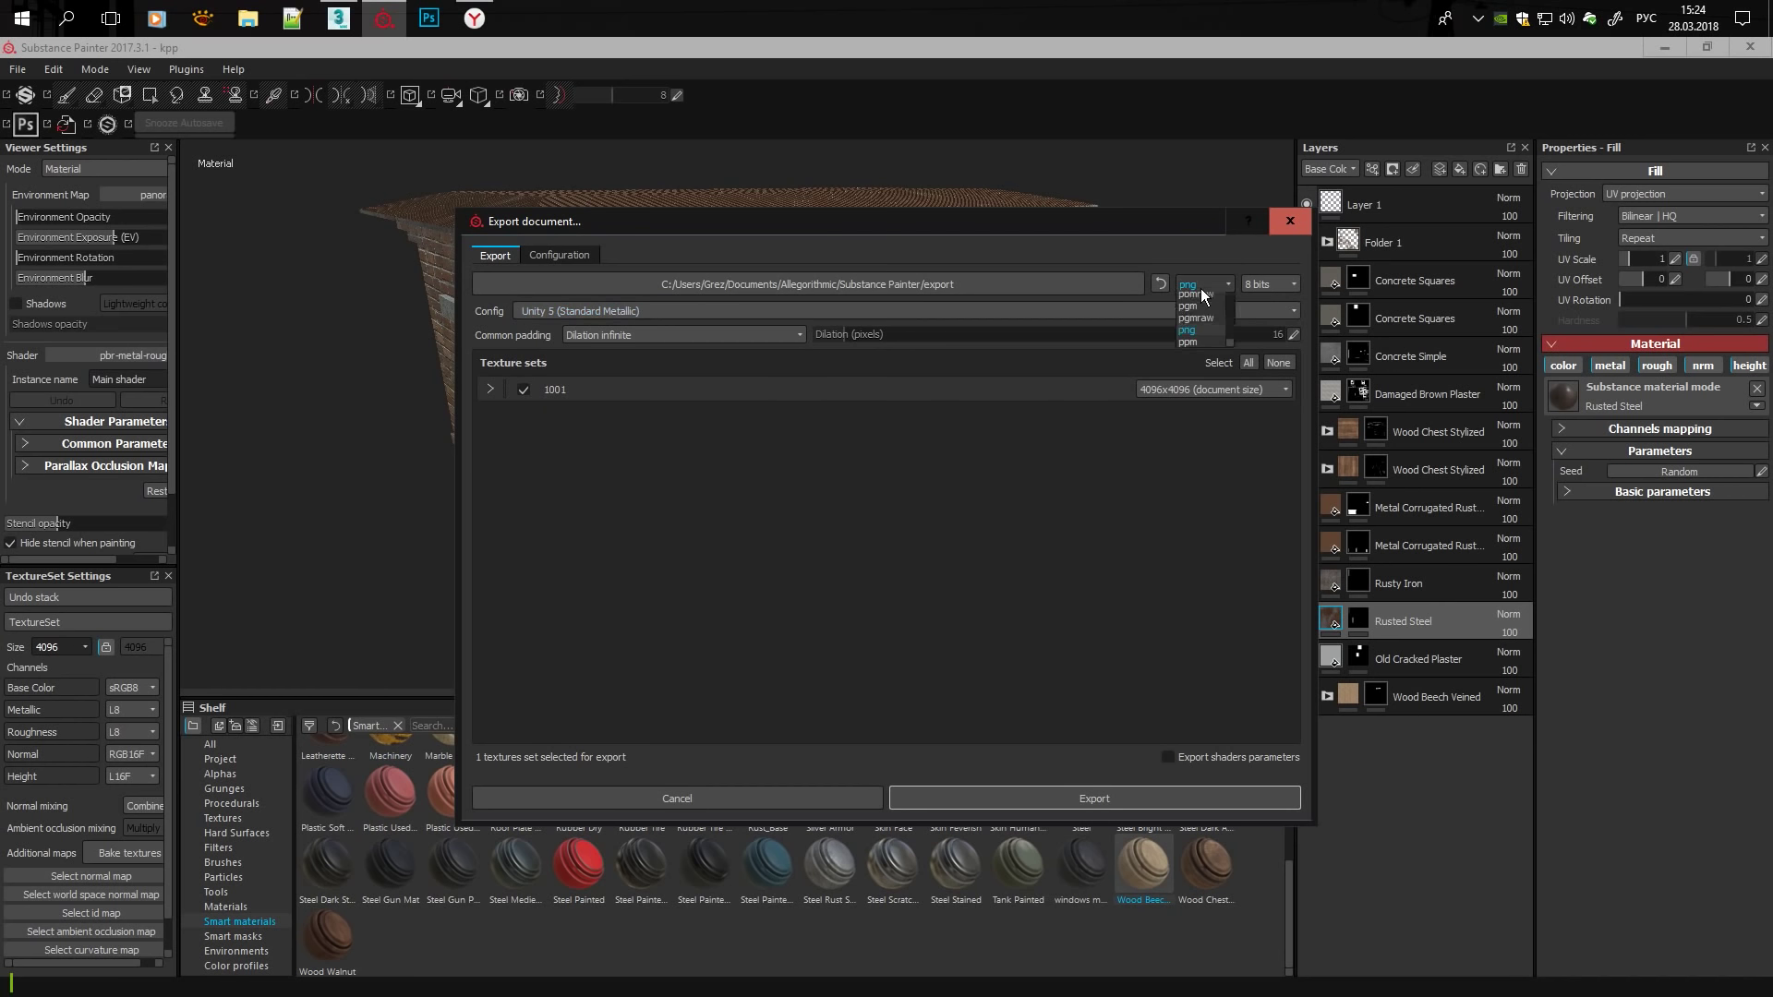
pyautogui.click(1113, 796)
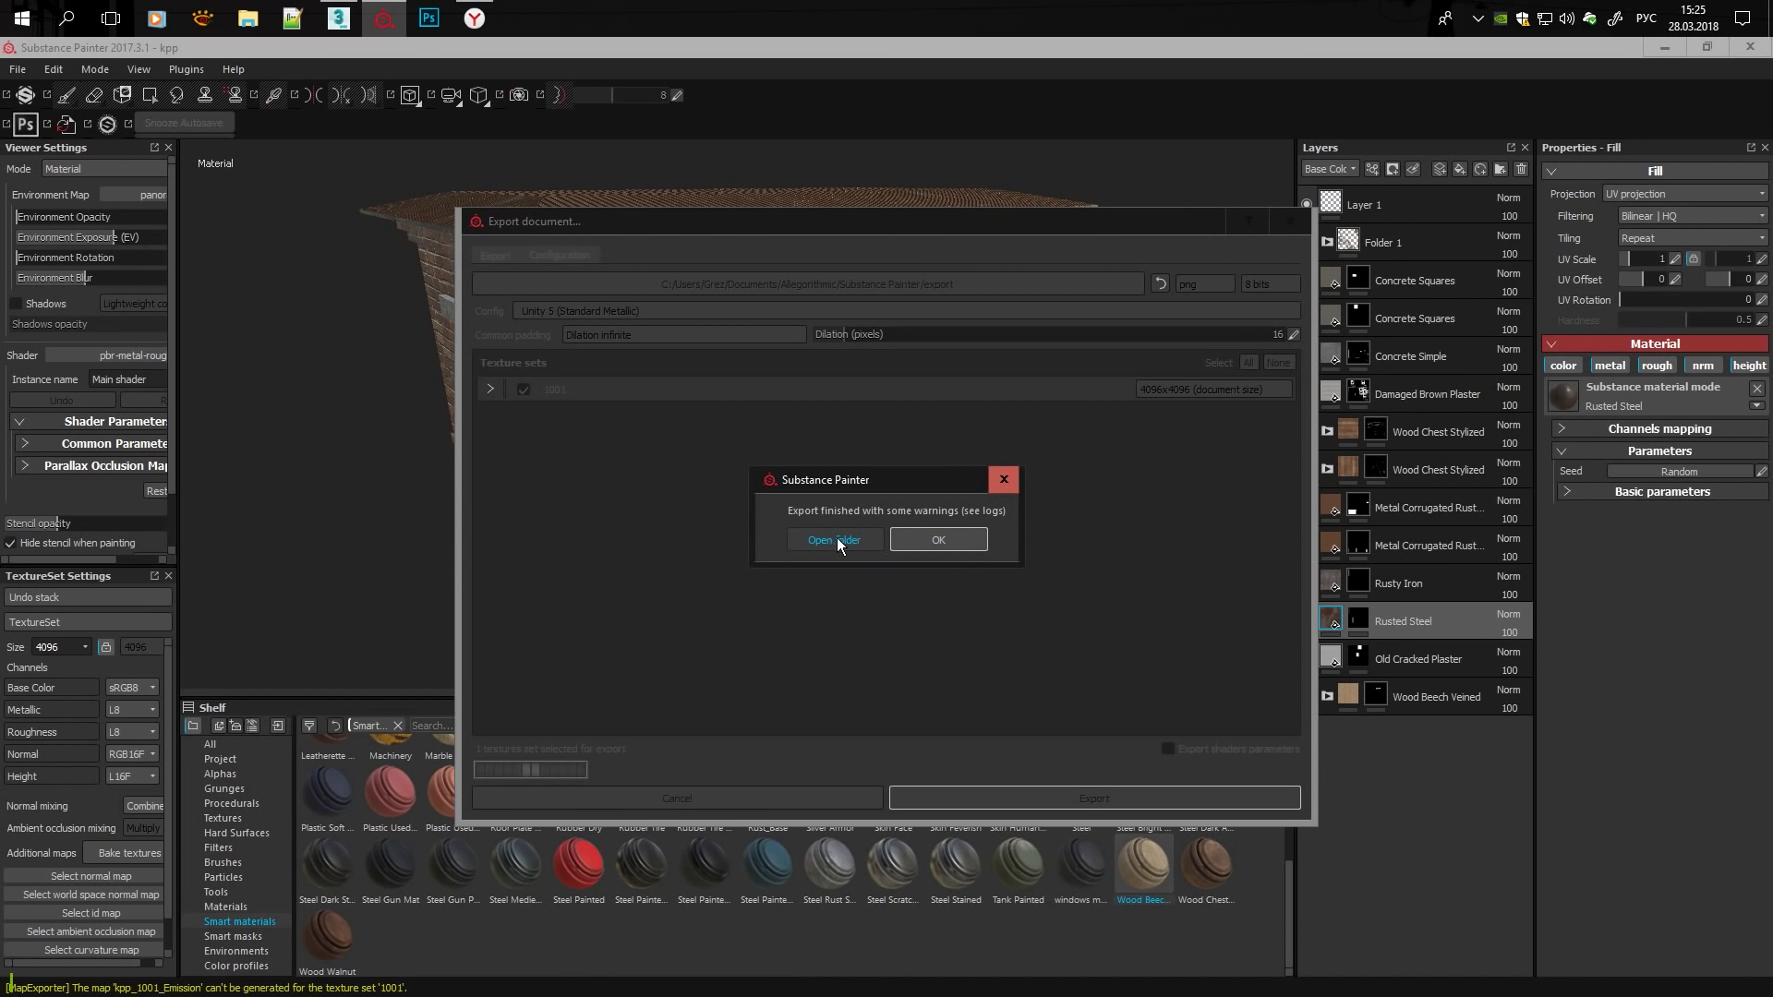
# Move the exported kpp_1001 texture files into the Unity folder.
pyautogui.click(838, 543)
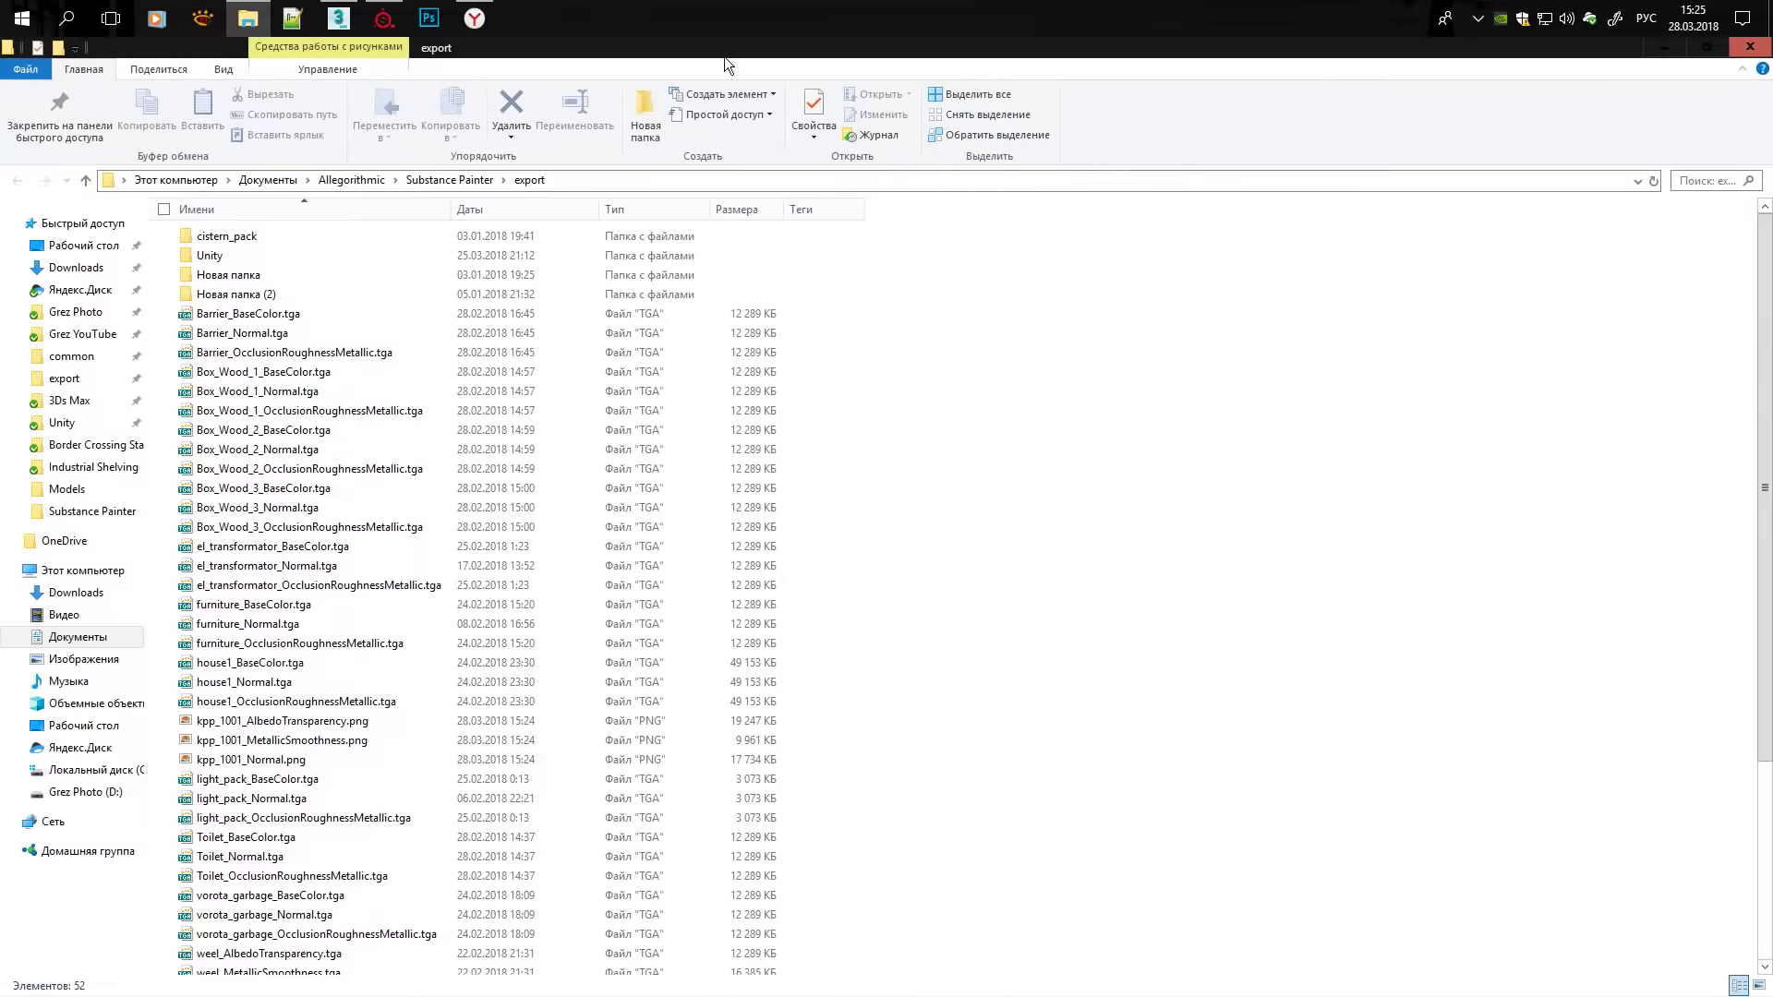
pyautogui.moveTo(1228, 11); pyautogui.dragTo(1228, 155)
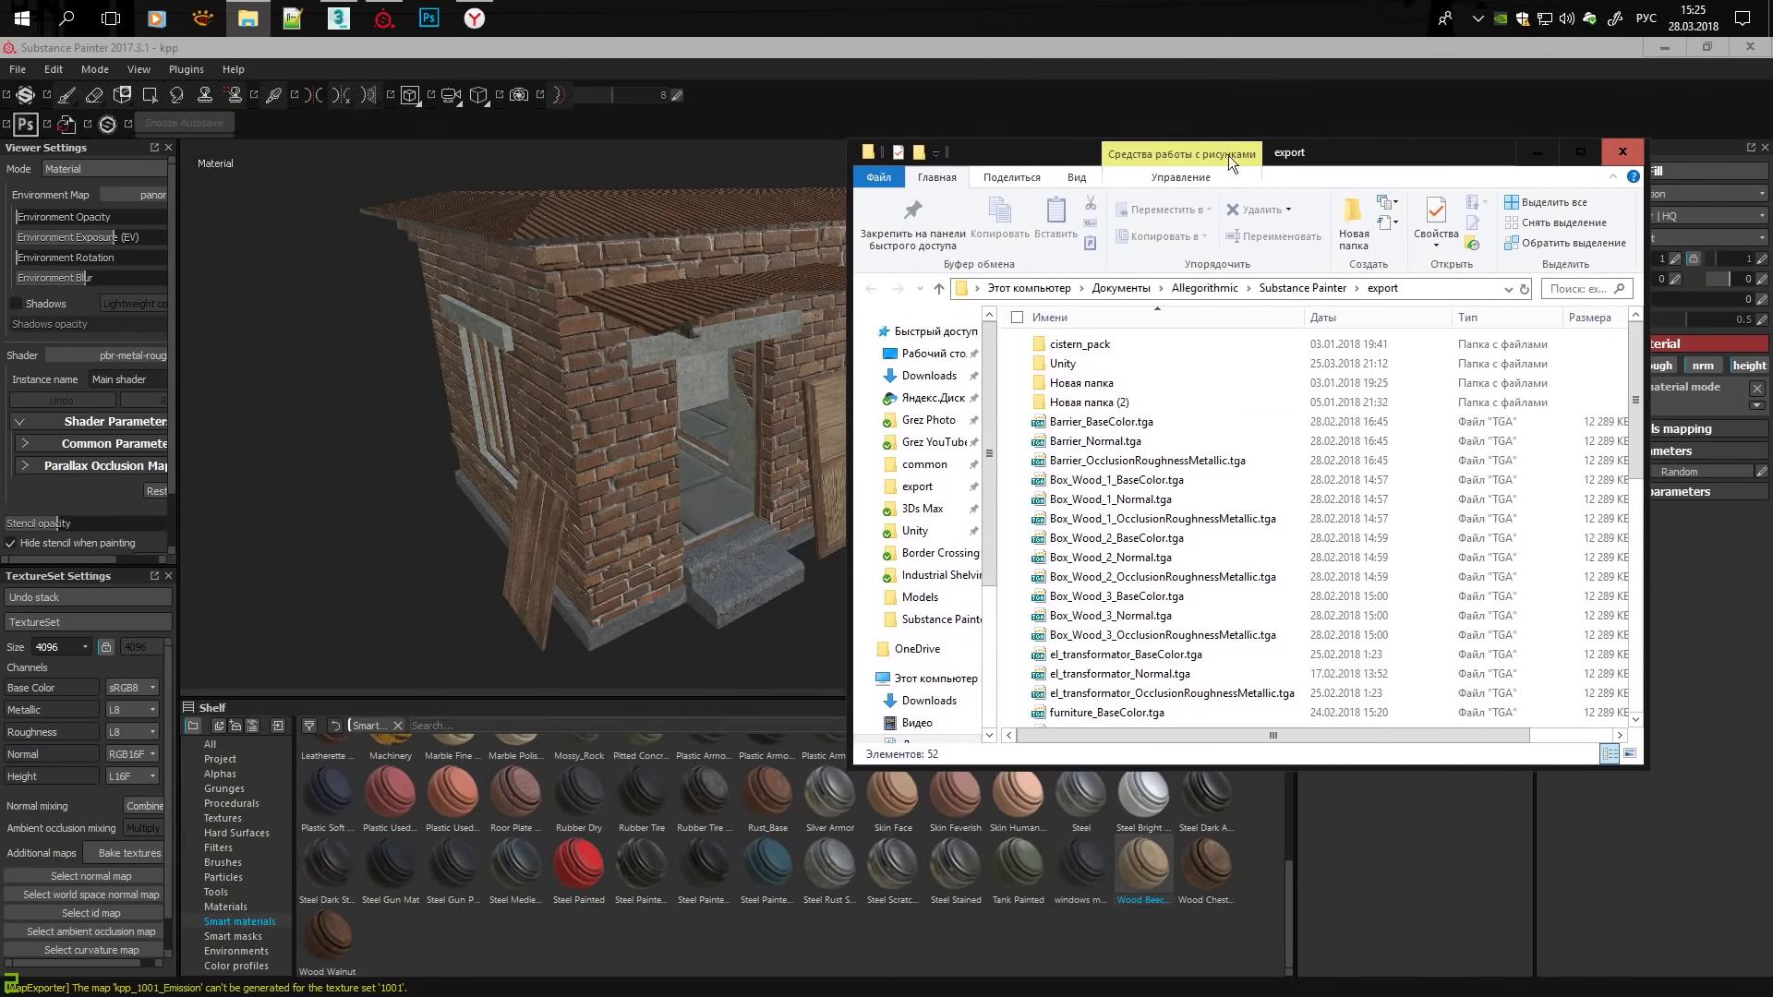
pyautogui.scroll(-4, 1107, 484)
pyautogui.click(1136, 591)
pyautogui.keyDown('shift'); pyautogui.click(1104, 629); pyautogui.keyUp('shift')
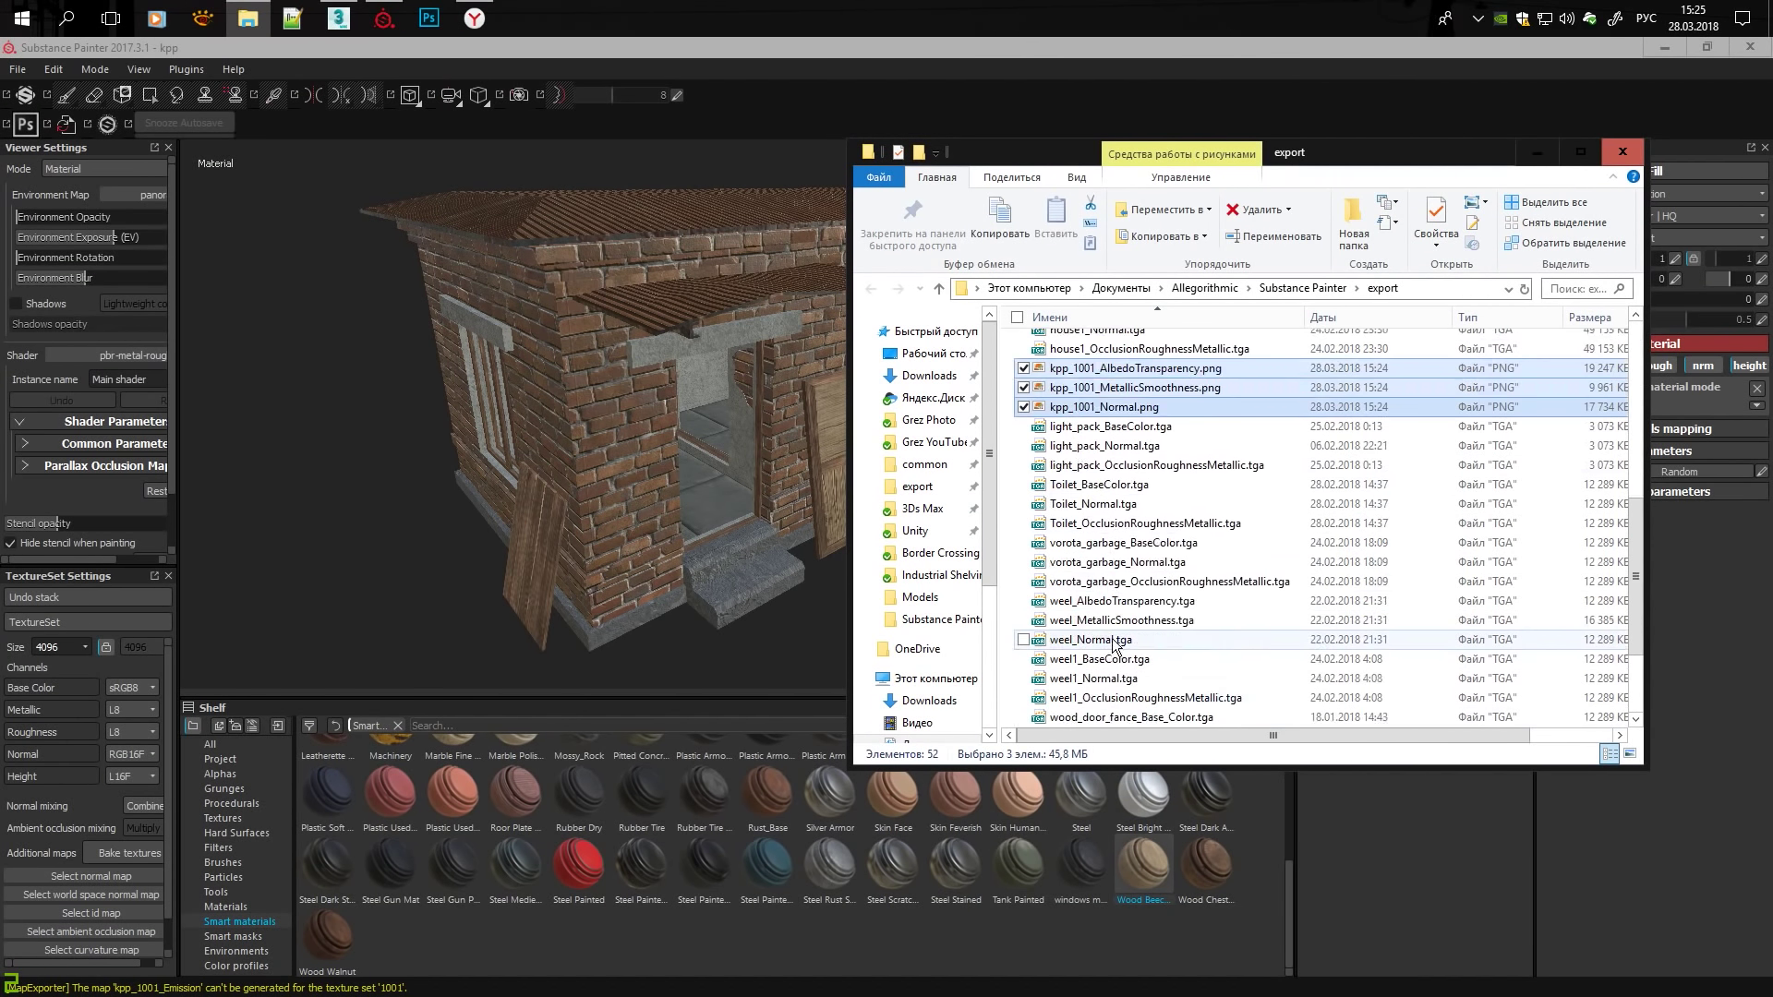
pyautogui.moveTo(1136, 610)
pyautogui.mouseDown()
pyautogui.moveTo(1140, 498)
pyautogui.moveTo(1101, 365)
pyautogui.mouseUp()
pyautogui.doubleClick(1100, 366)
# Rename the files to kpp_AlbedoTransparency.png, kpp_MetallicSmoothness.png and kpp_Normal.png.
pyautogui.click(1090, 561)
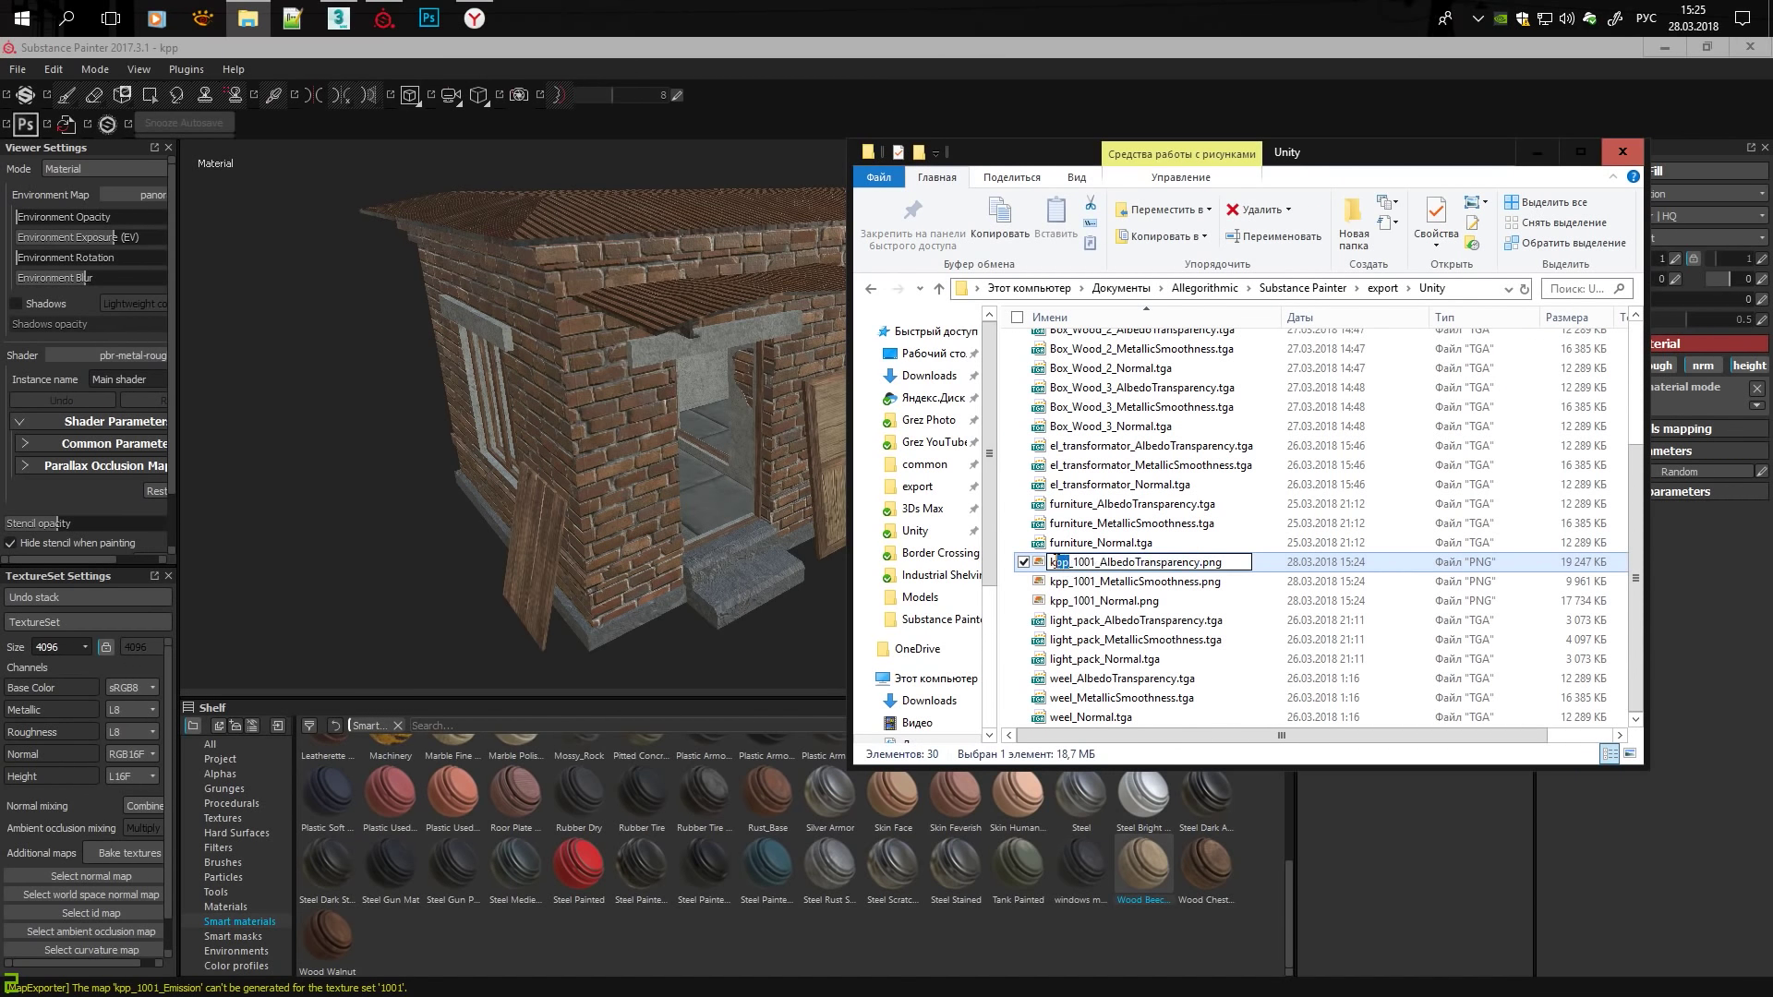
pyautogui.press('Tab')
pyautogui.click(1096, 563)
pyautogui.press('BackSpace')
pyautogui.press('BackSpace')
pyautogui.press('BackSpace')
pyautogui.press('Return')
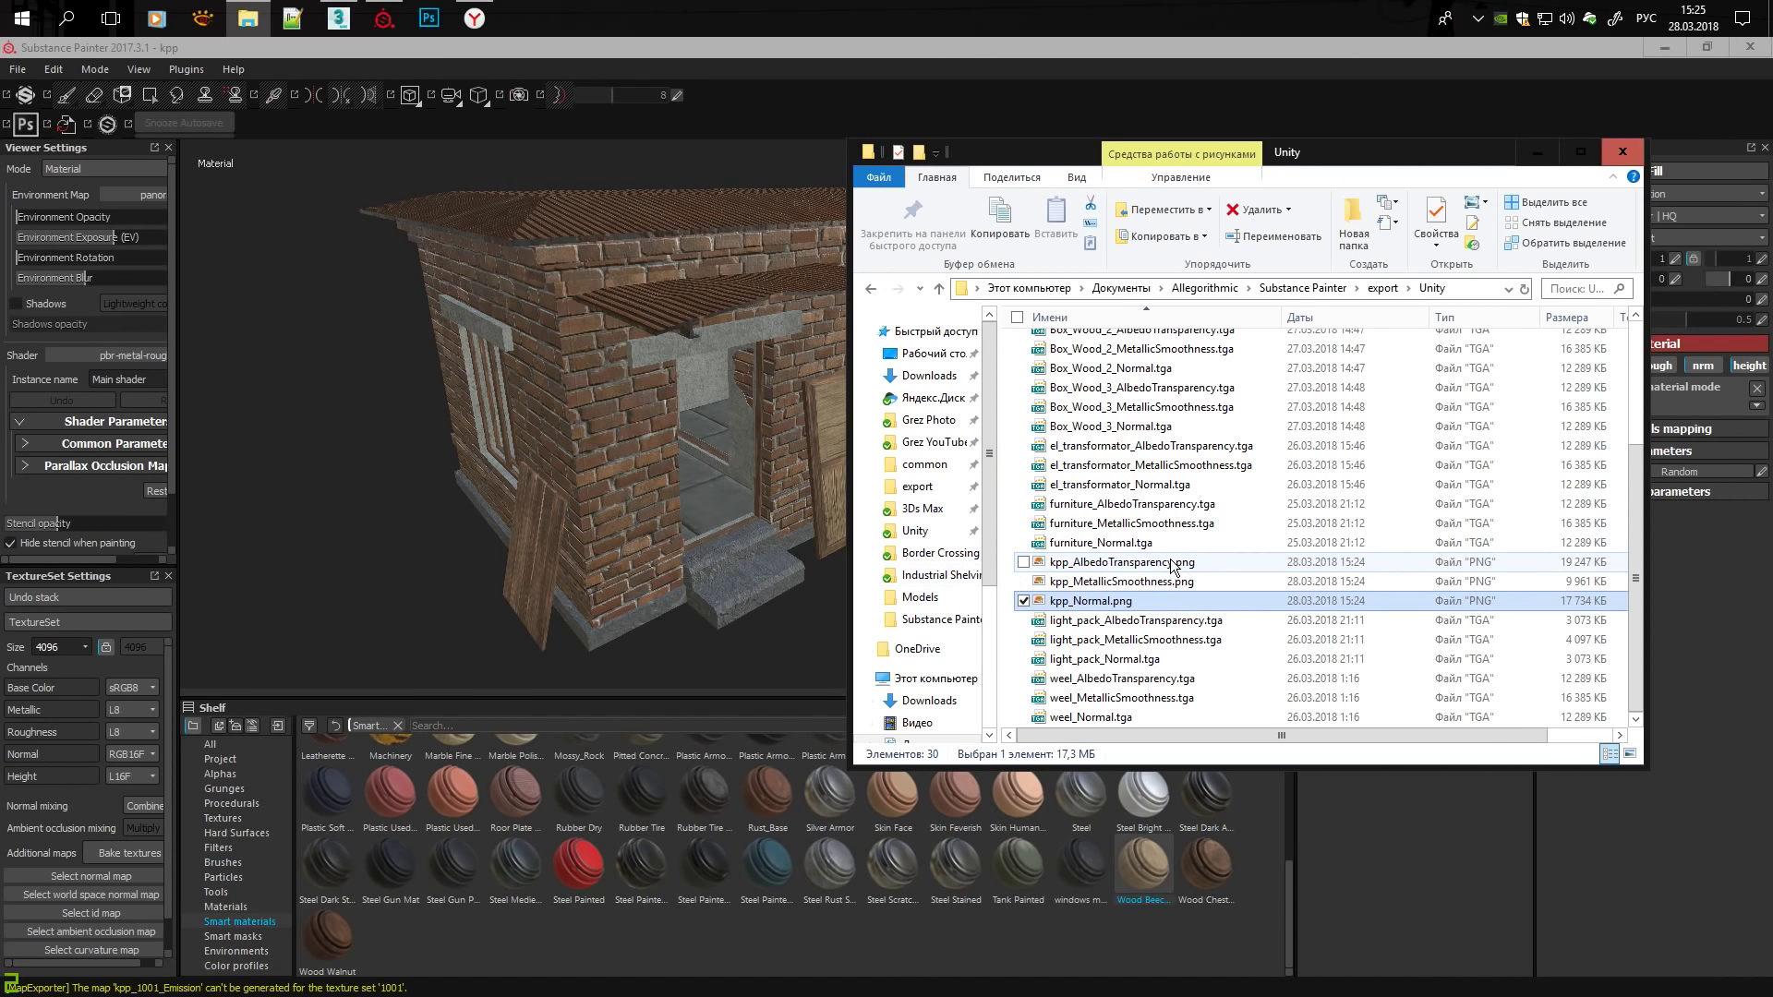
# Preview each renamed kpp texture in the photo viewer, starting with the albedo.
pyautogui.click(1174, 565)
pyautogui.doubleClick(1290, 564)
pyautogui.press('Right')
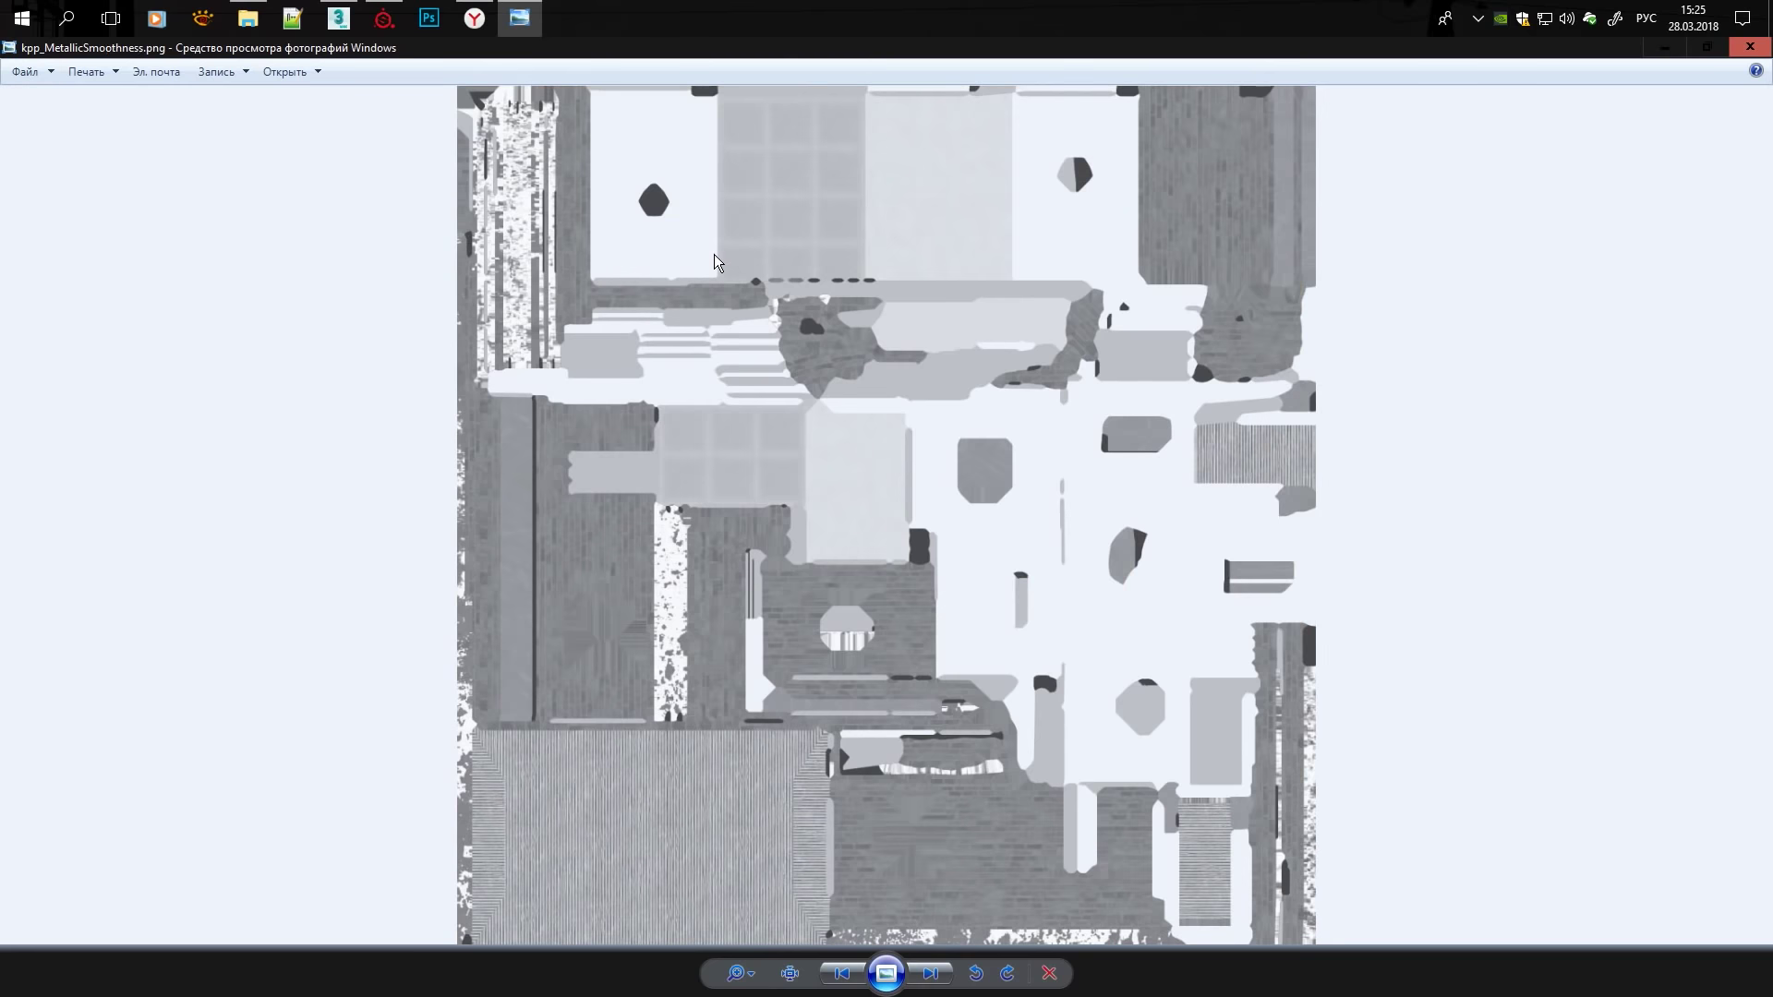
pyautogui.press('Right')
pyautogui.press('Right')
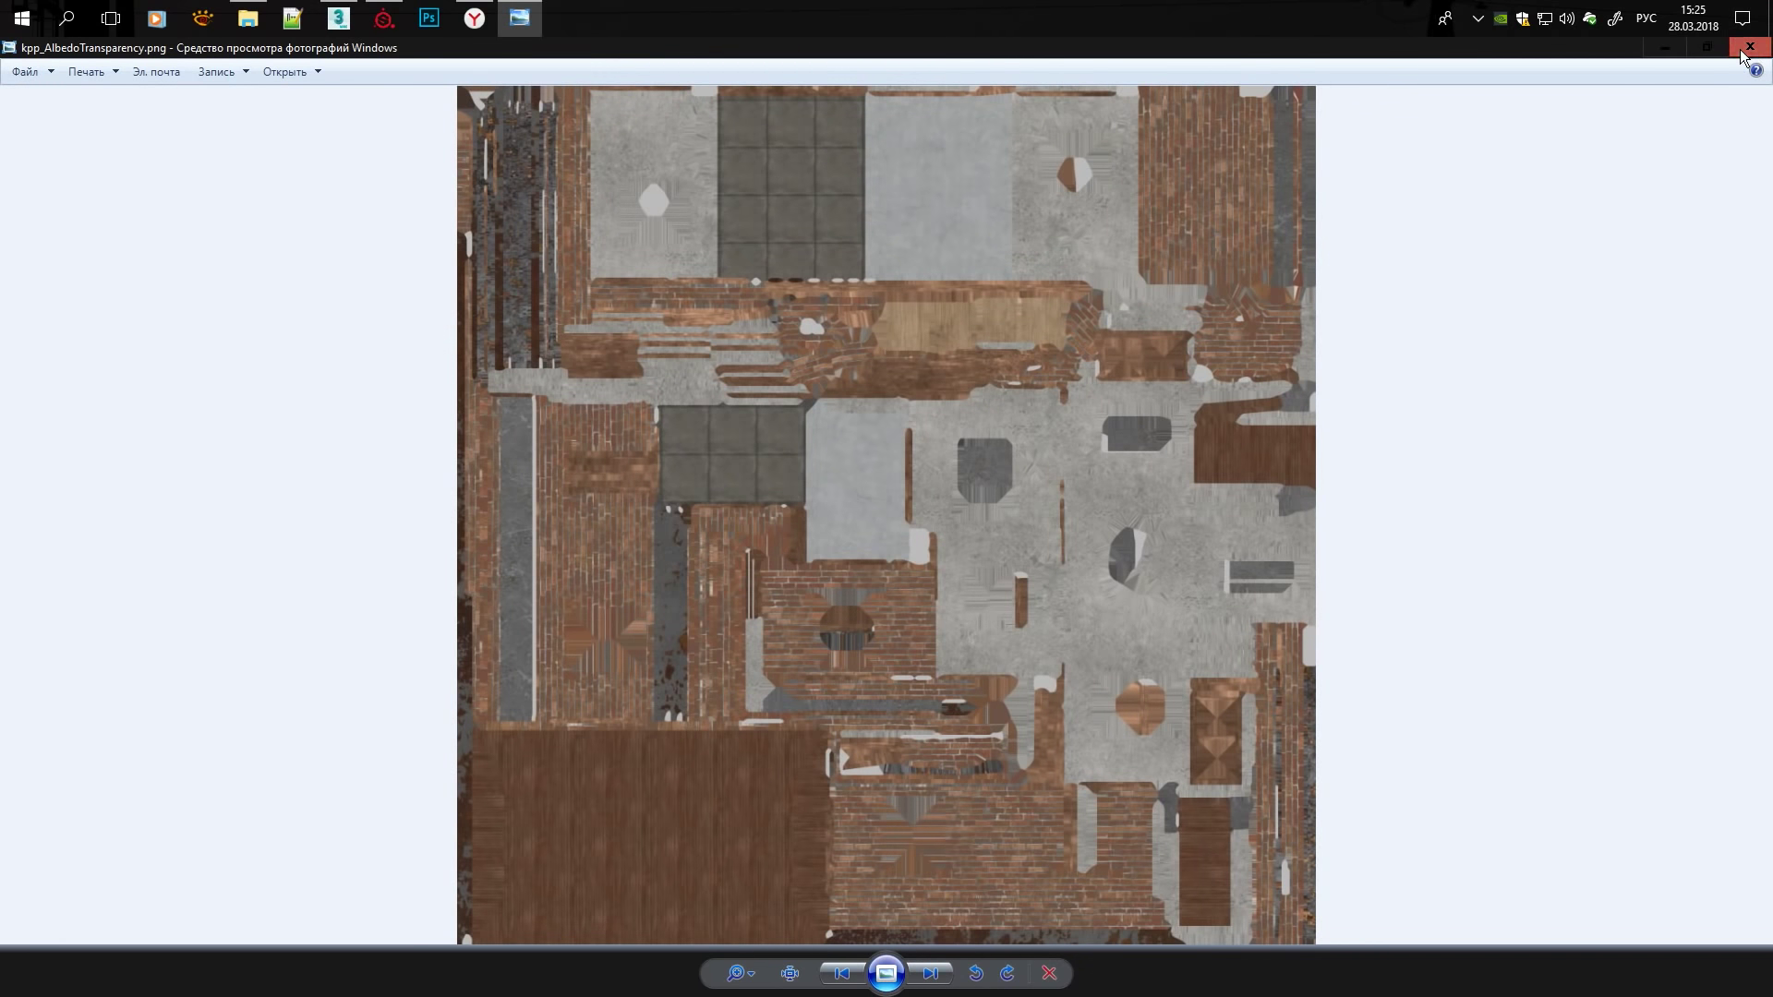
pyautogui.click(1749, 48)
pyautogui.doubleClick(1127, 563)
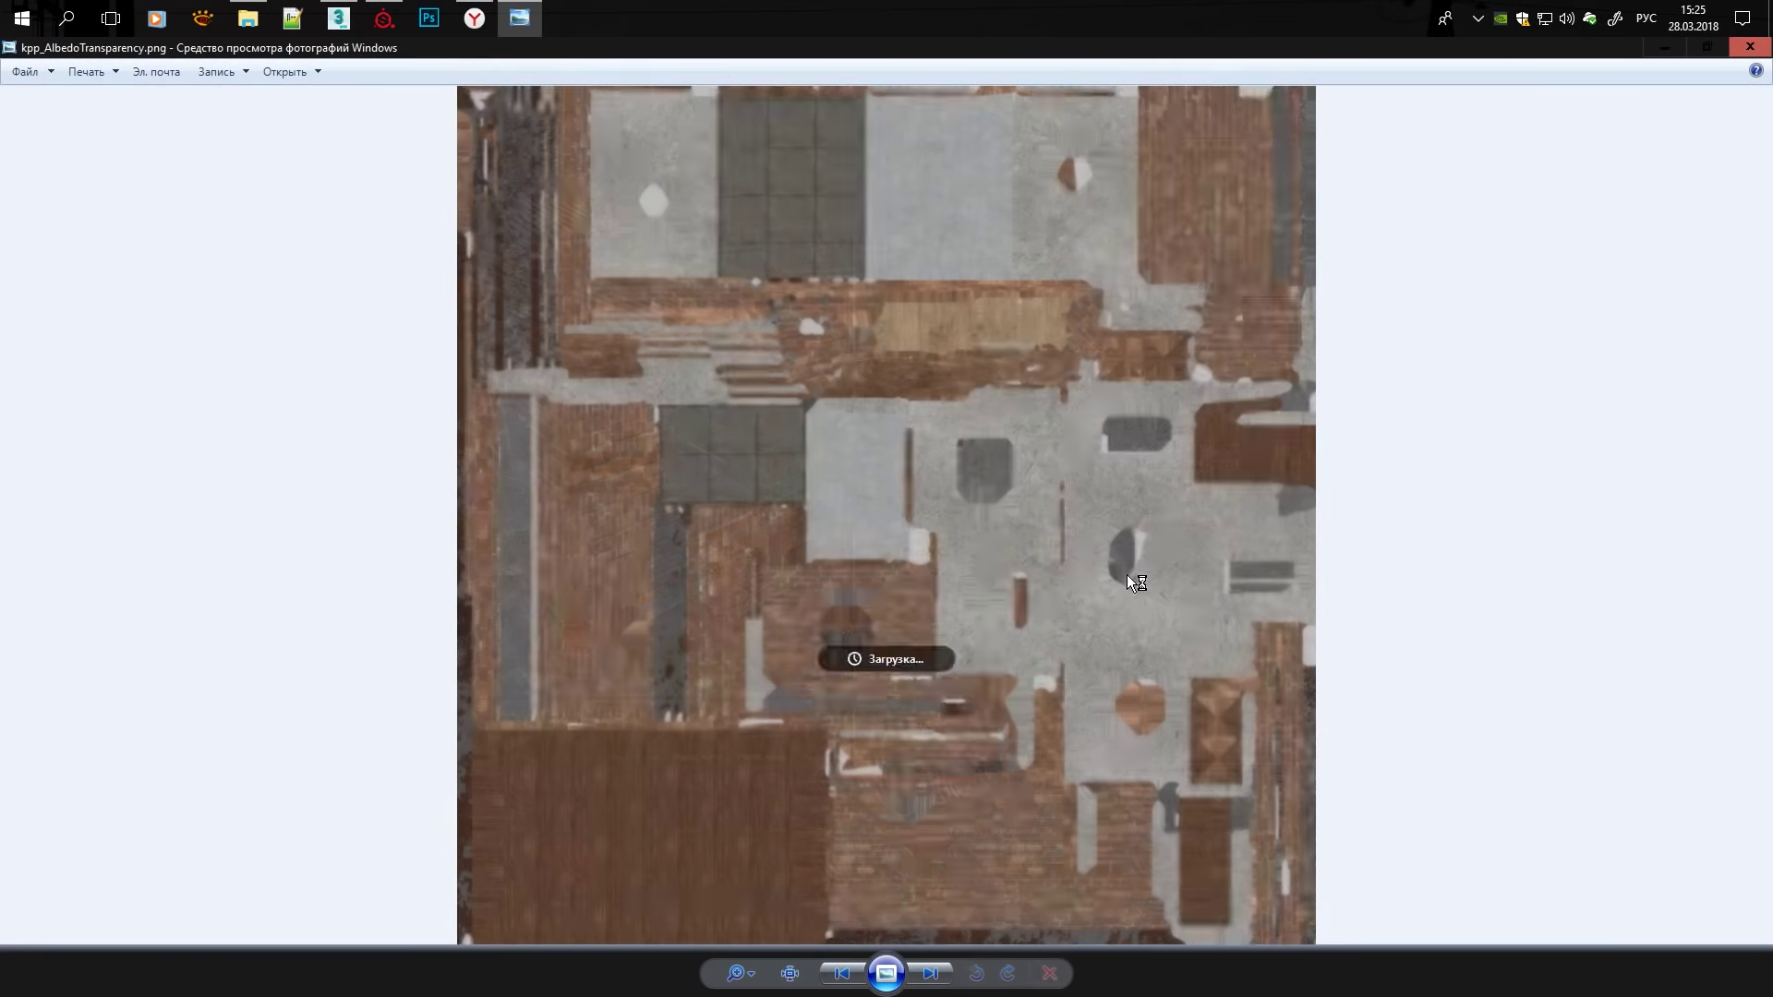
pyautogui.click(1749, 48)
pyautogui.click(339, 18)
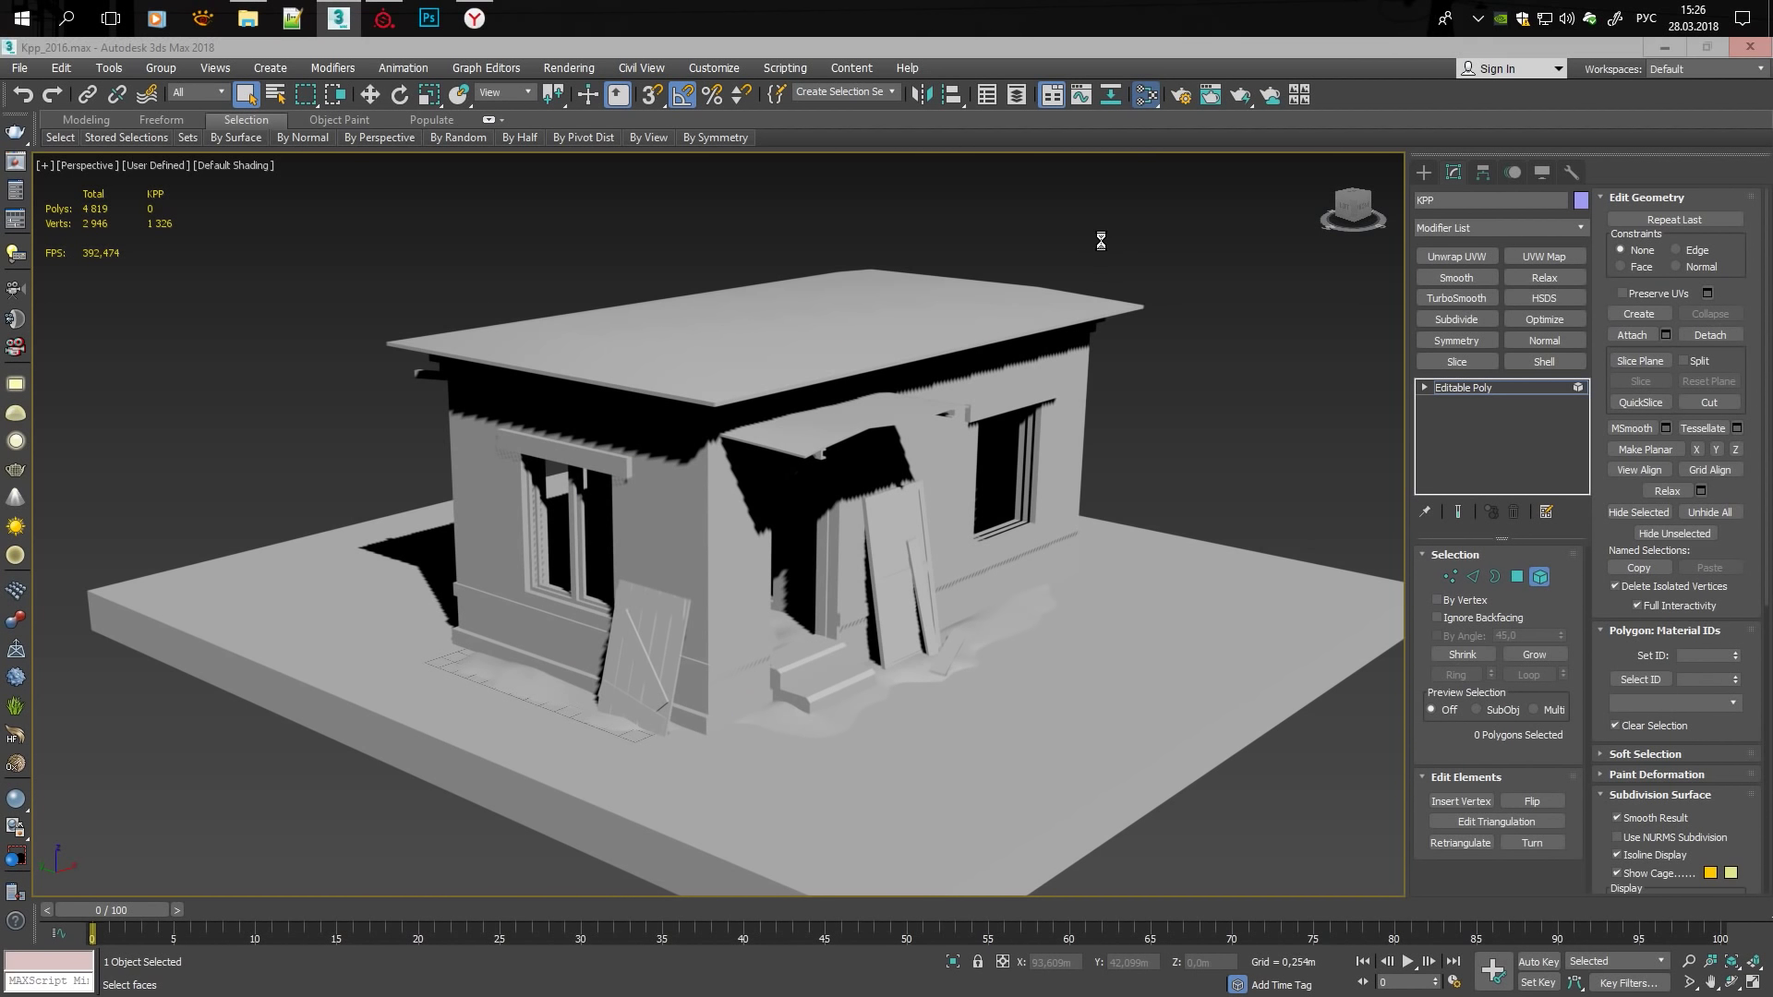
# Clear the Slate Material Editor and add a new Standard material named KPP.
pyautogui.press('m')
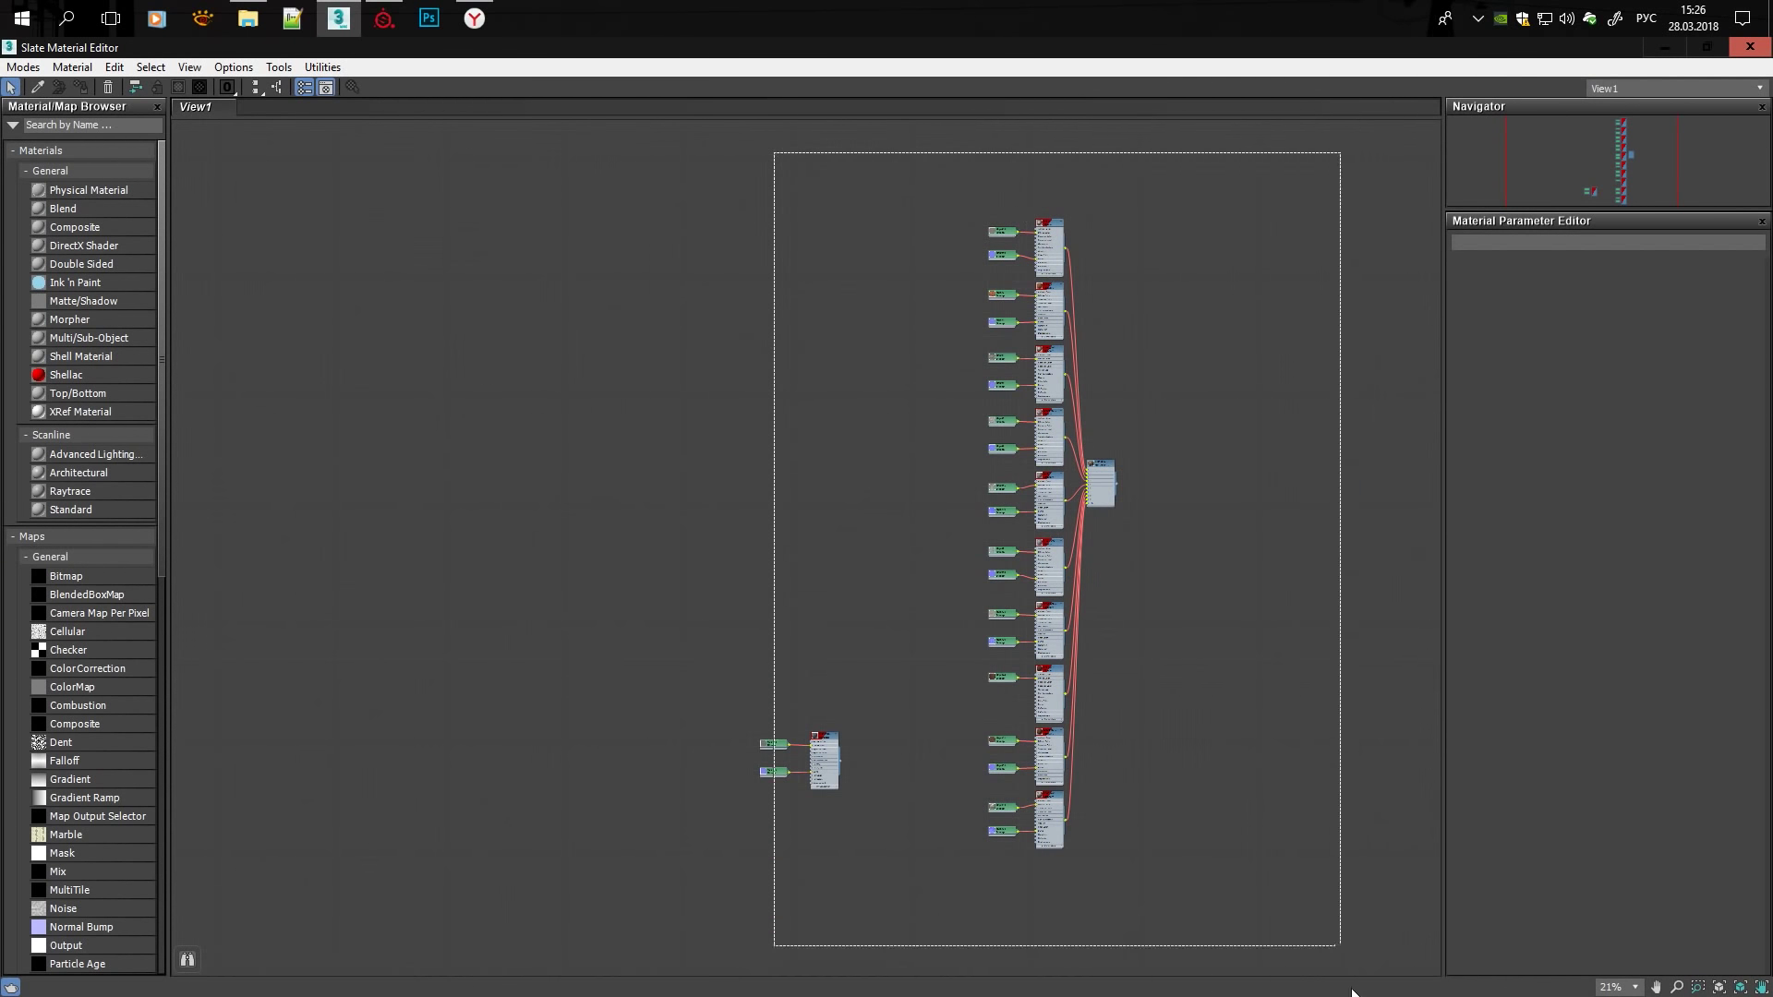
pyautogui.press('Delete')
pyautogui.scroll(-10, 78, 788)
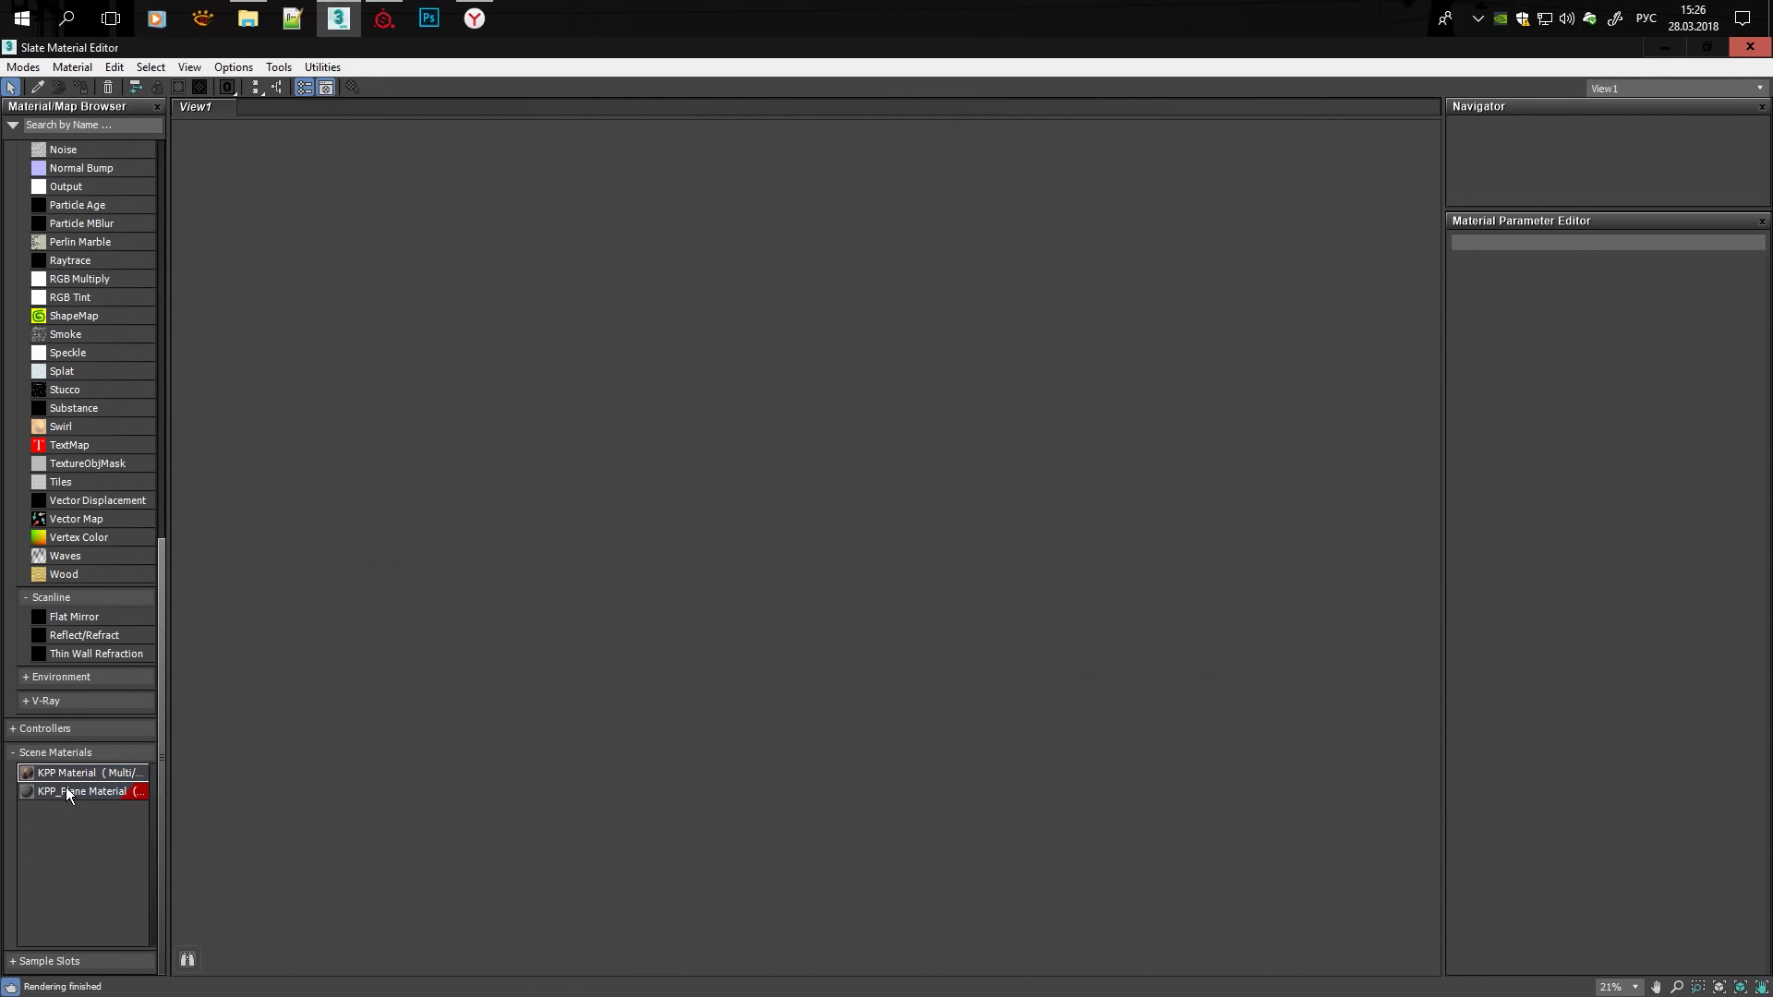
pyautogui.scroll(6, 86, 370)
pyautogui.scroll(4, 76, 283)
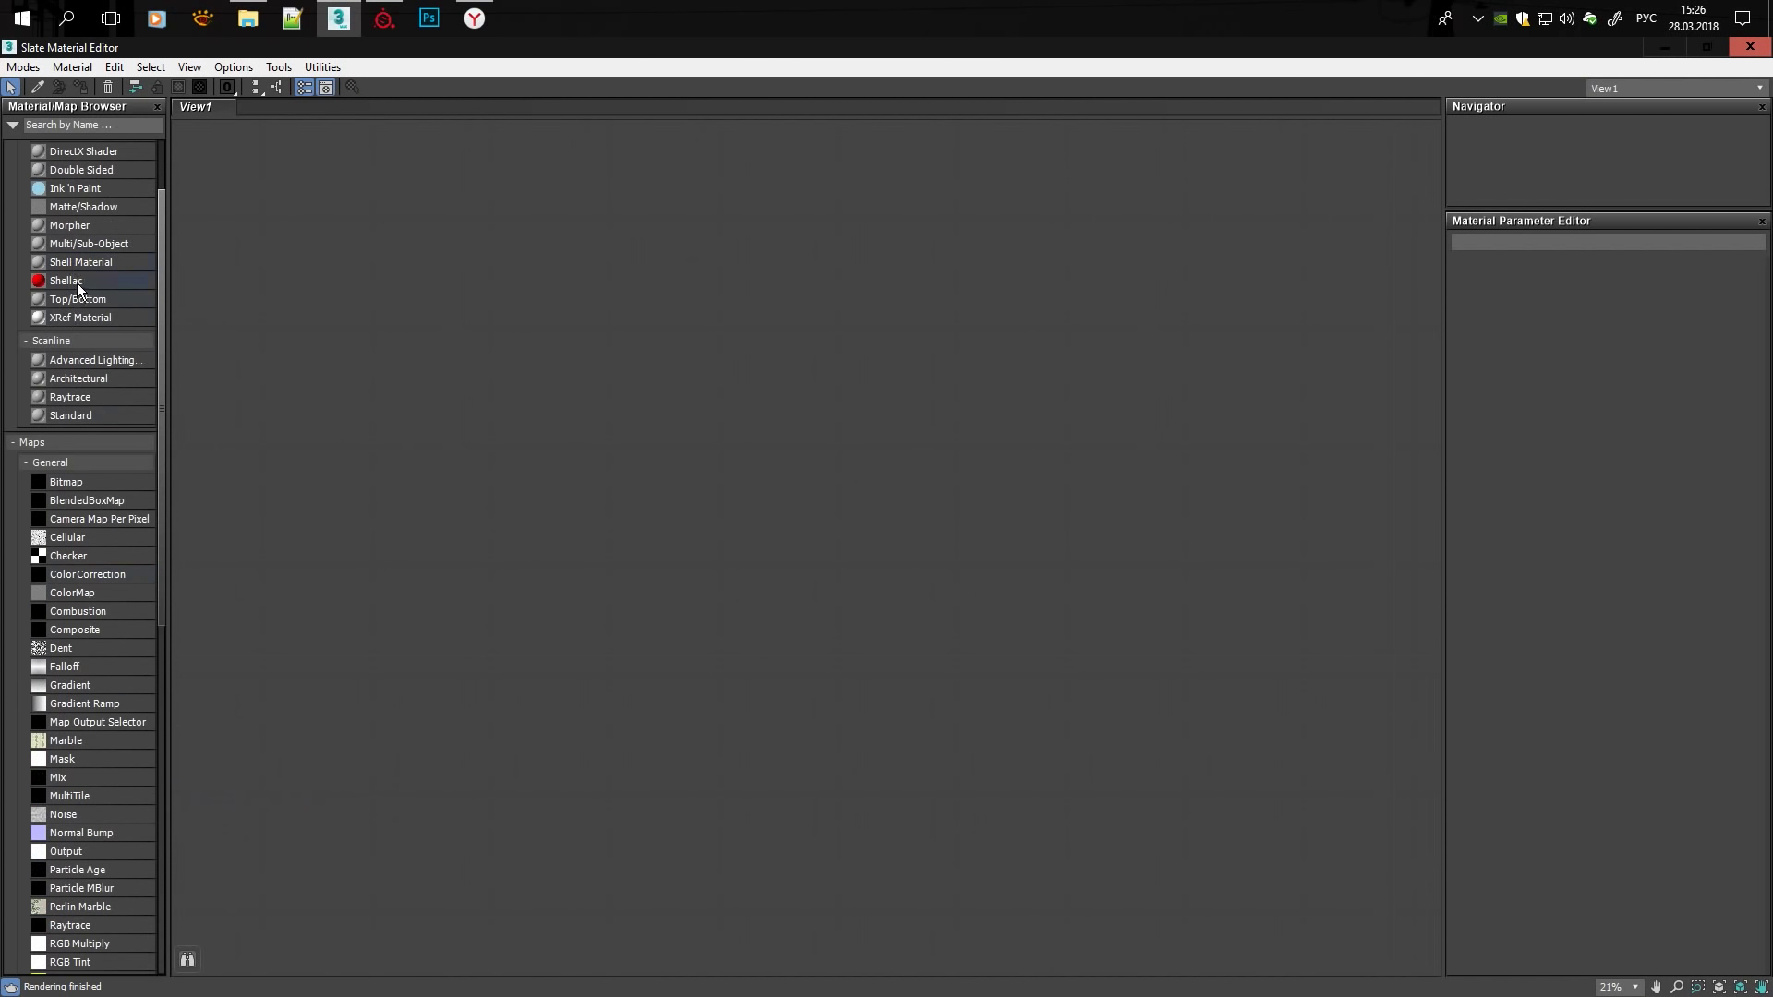
pyautogui.click(896, 541)
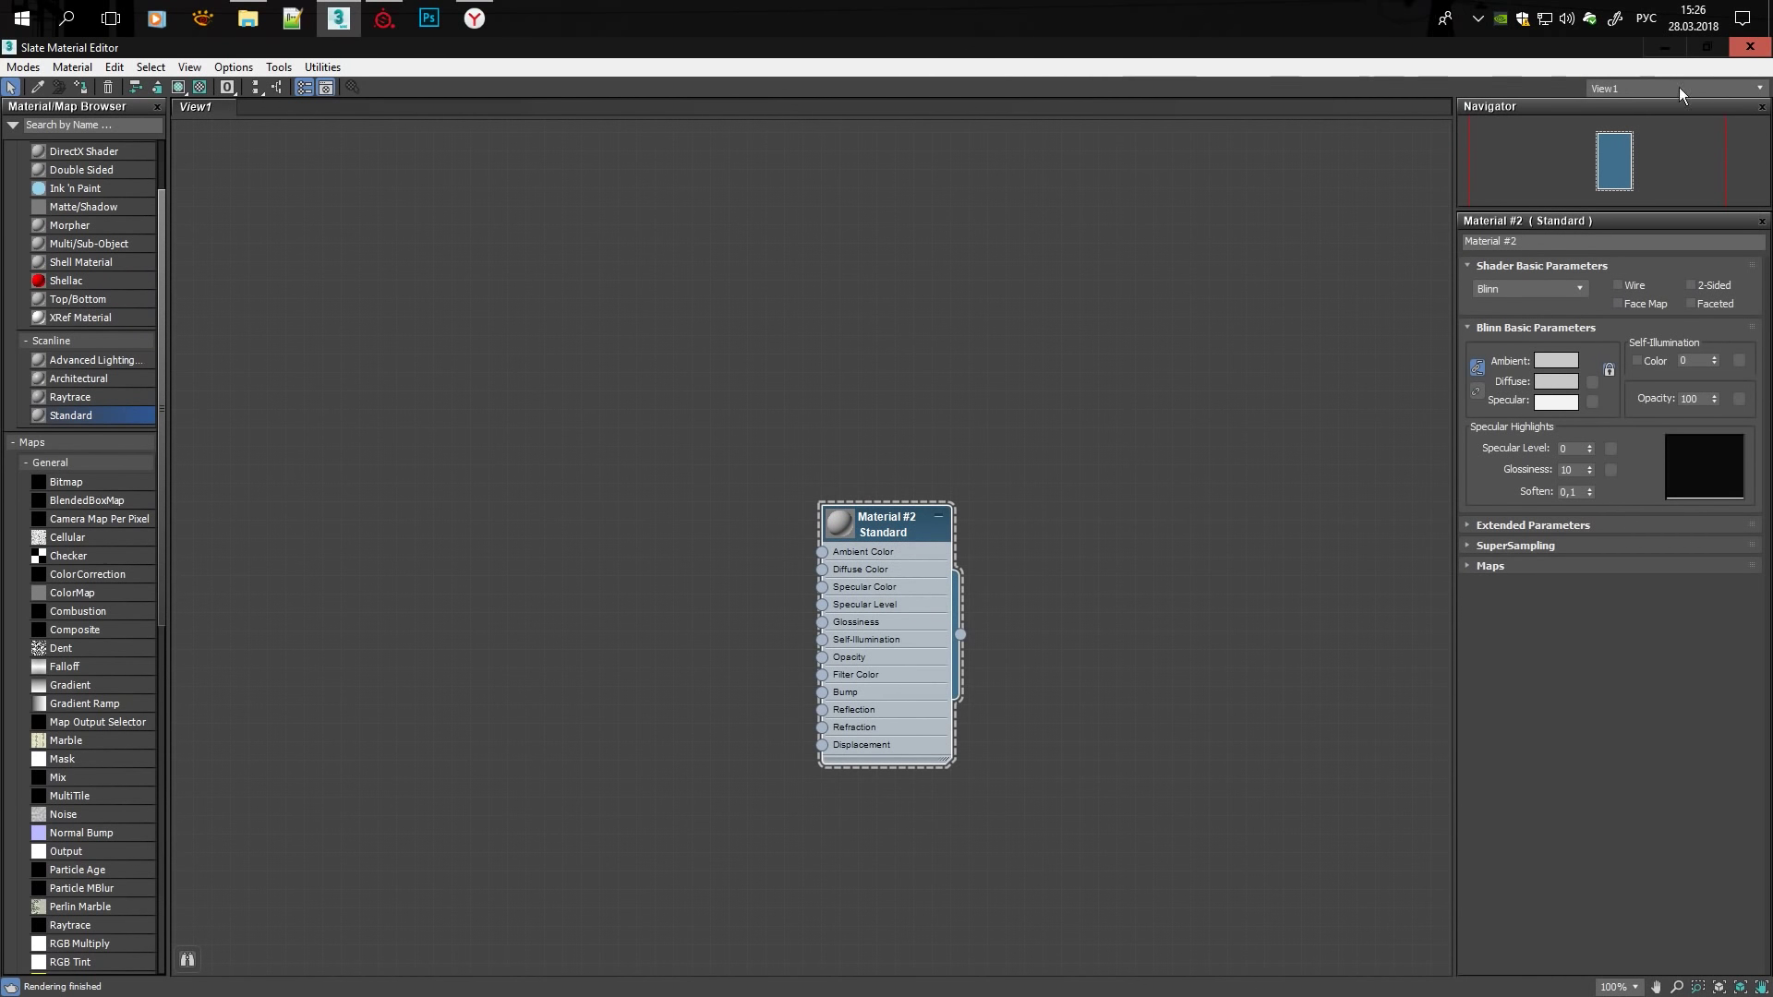
pyautogui.doubleClick(820, 51)
pyautogui.scroll(4, 1149, 347)
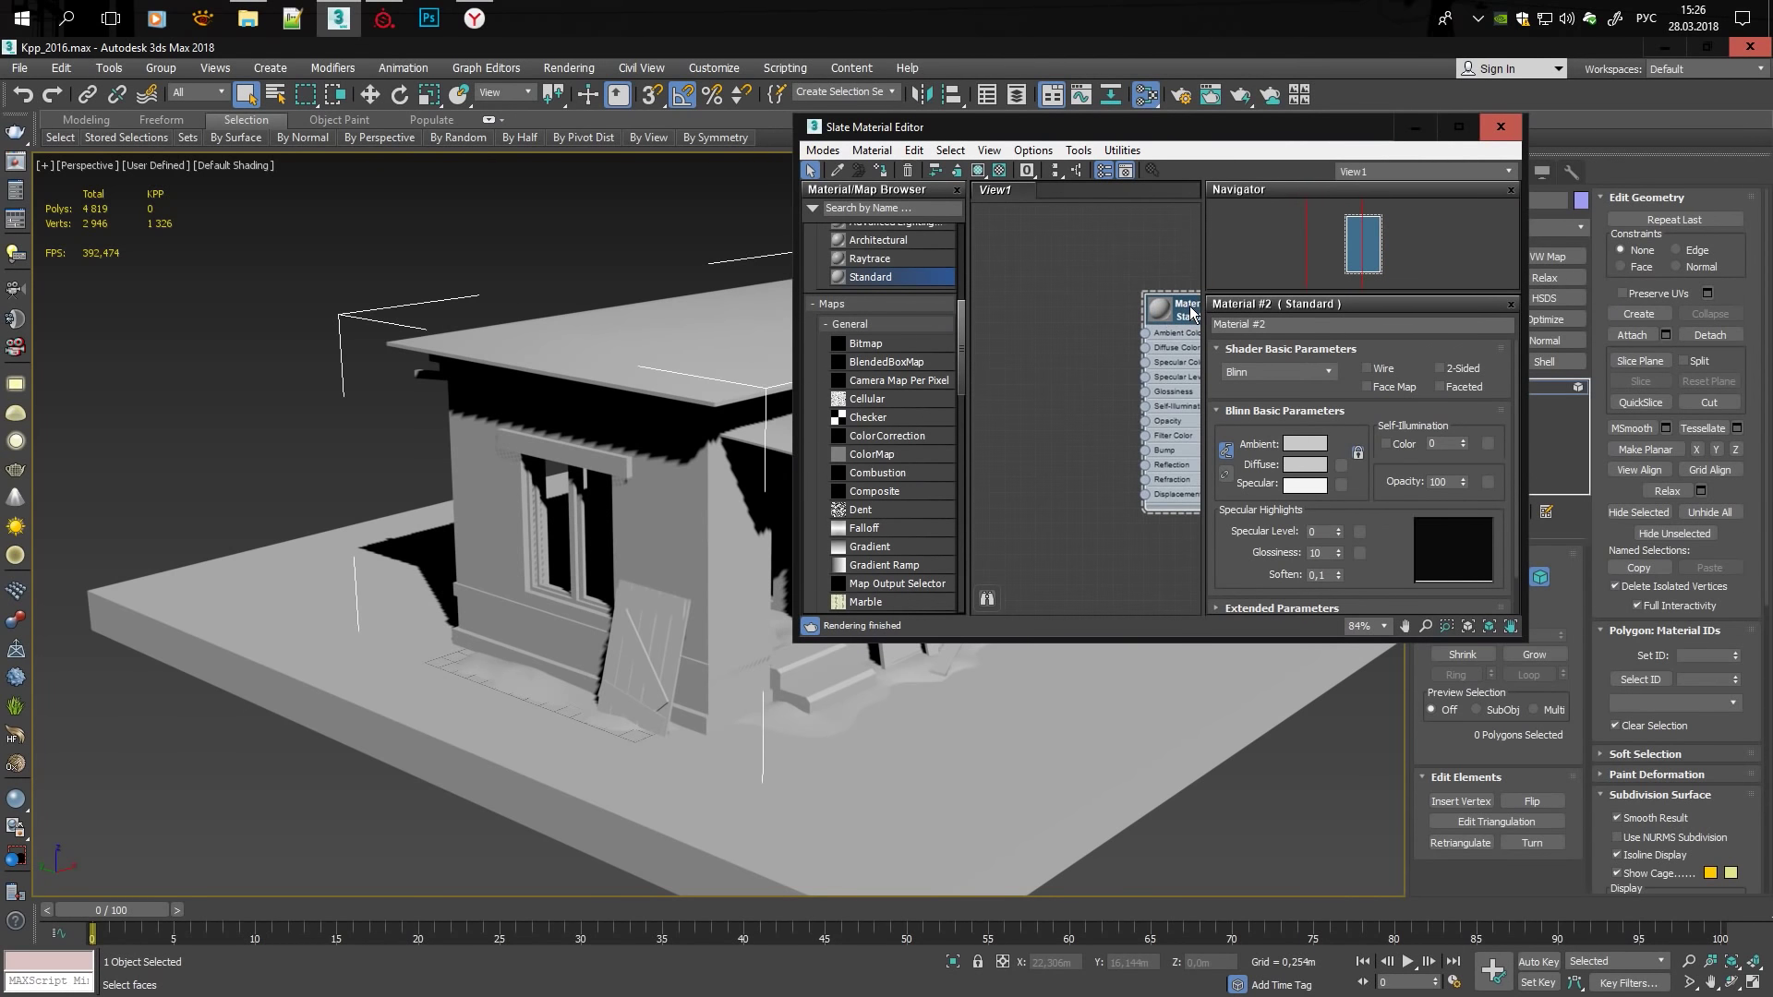
# Bring the albedo and normal PNGs in as Bitmap nodes and show the map on the house.
pyautogui.click(247, 19)
pyautogui.moveTo(1060, 363); pyautogui.dragTo(1062, 360)
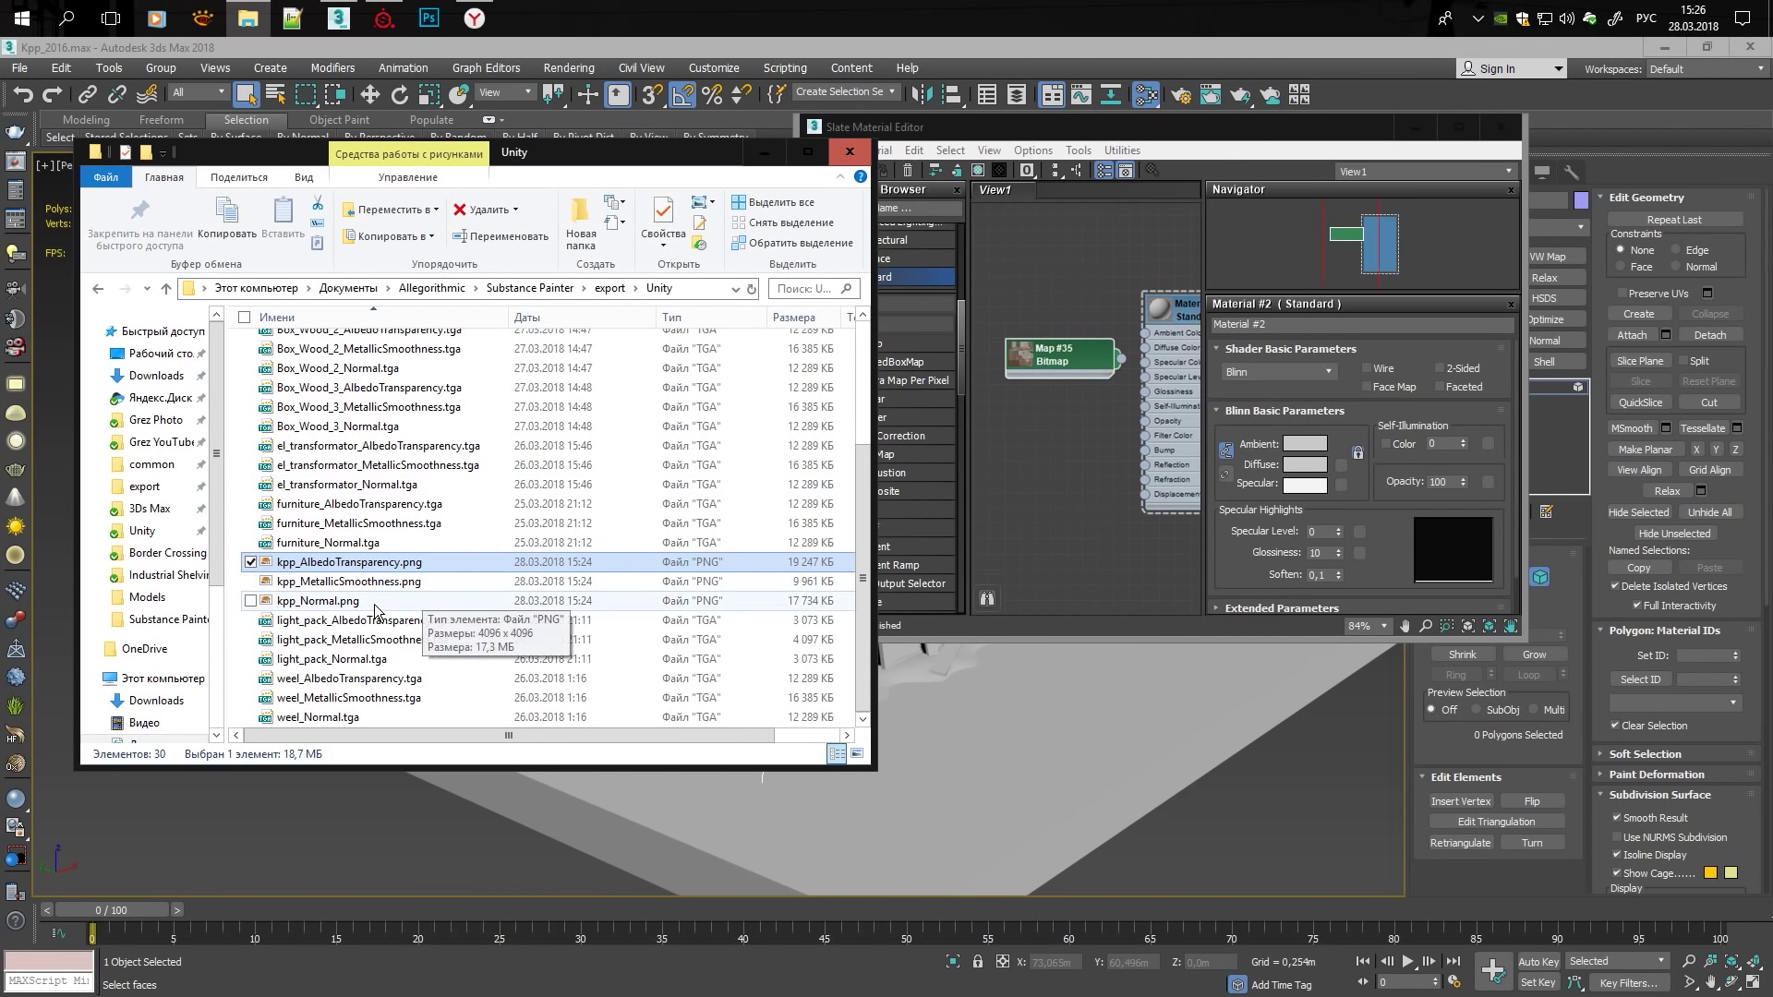
pyautogui.moveTo(305, 601); pyautogui.dragTo(938, 478)
pyautogui.moveTo(1107, 474); pyautogui.dragTo(1108, 473)
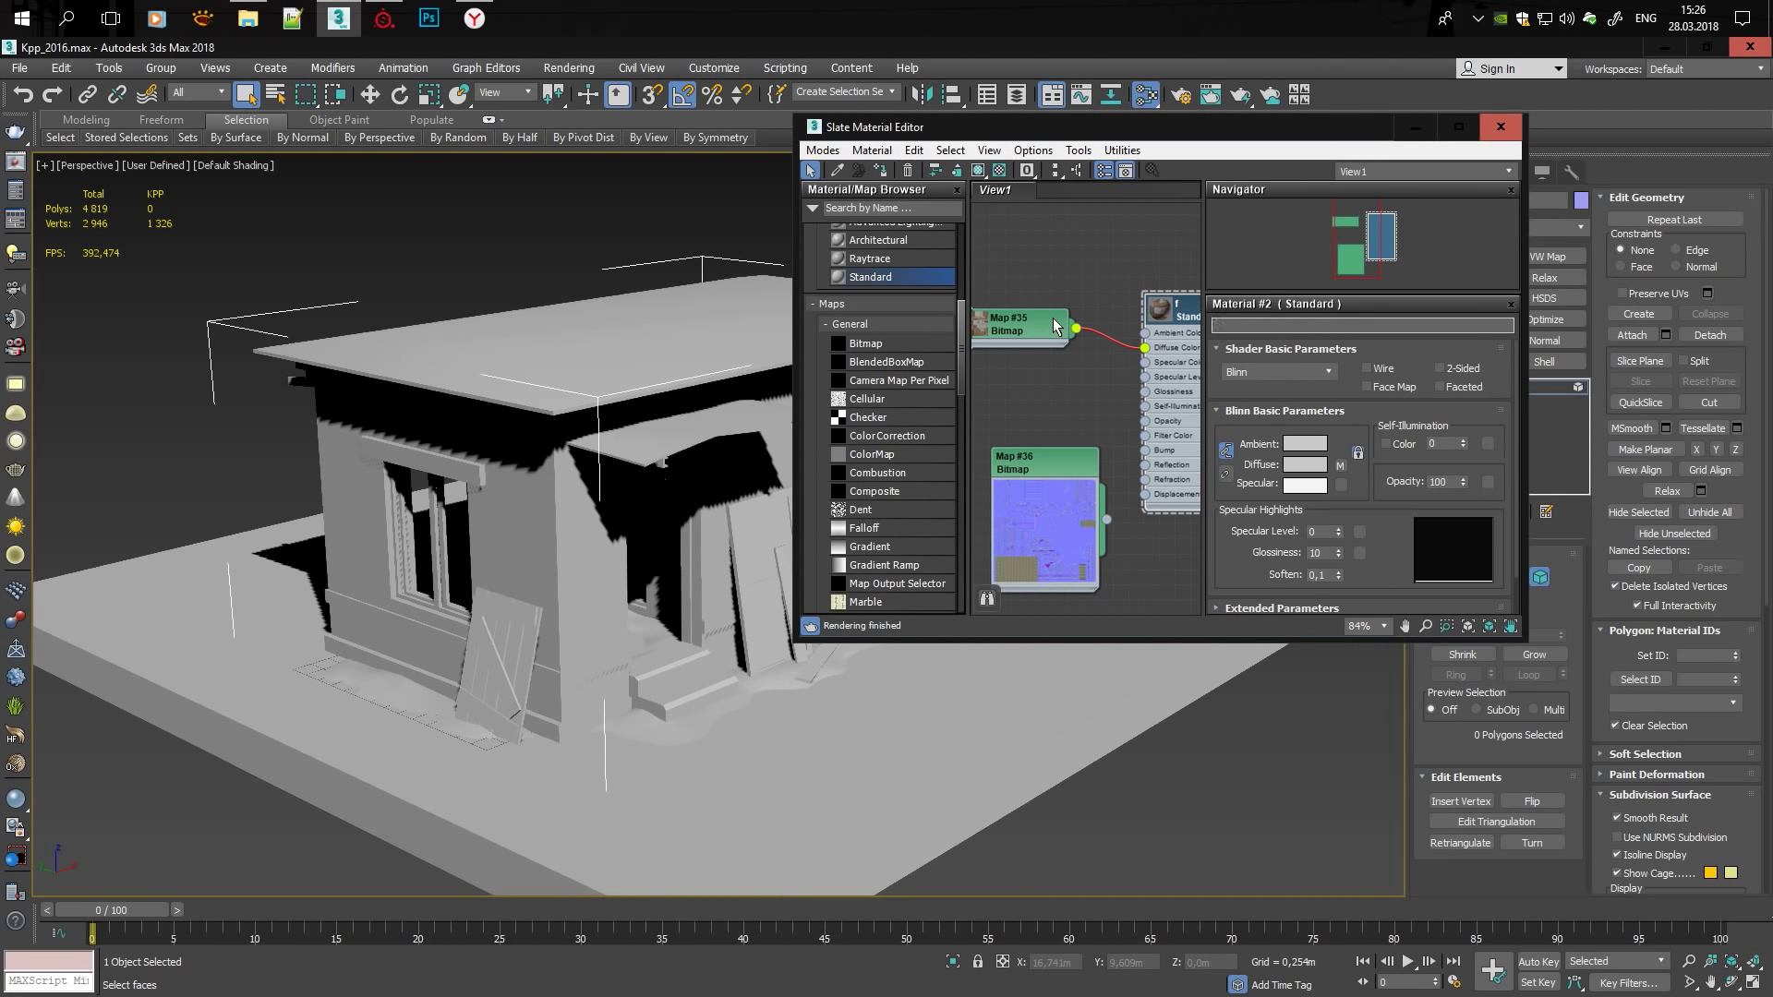
pyautogui.click(882, 172)
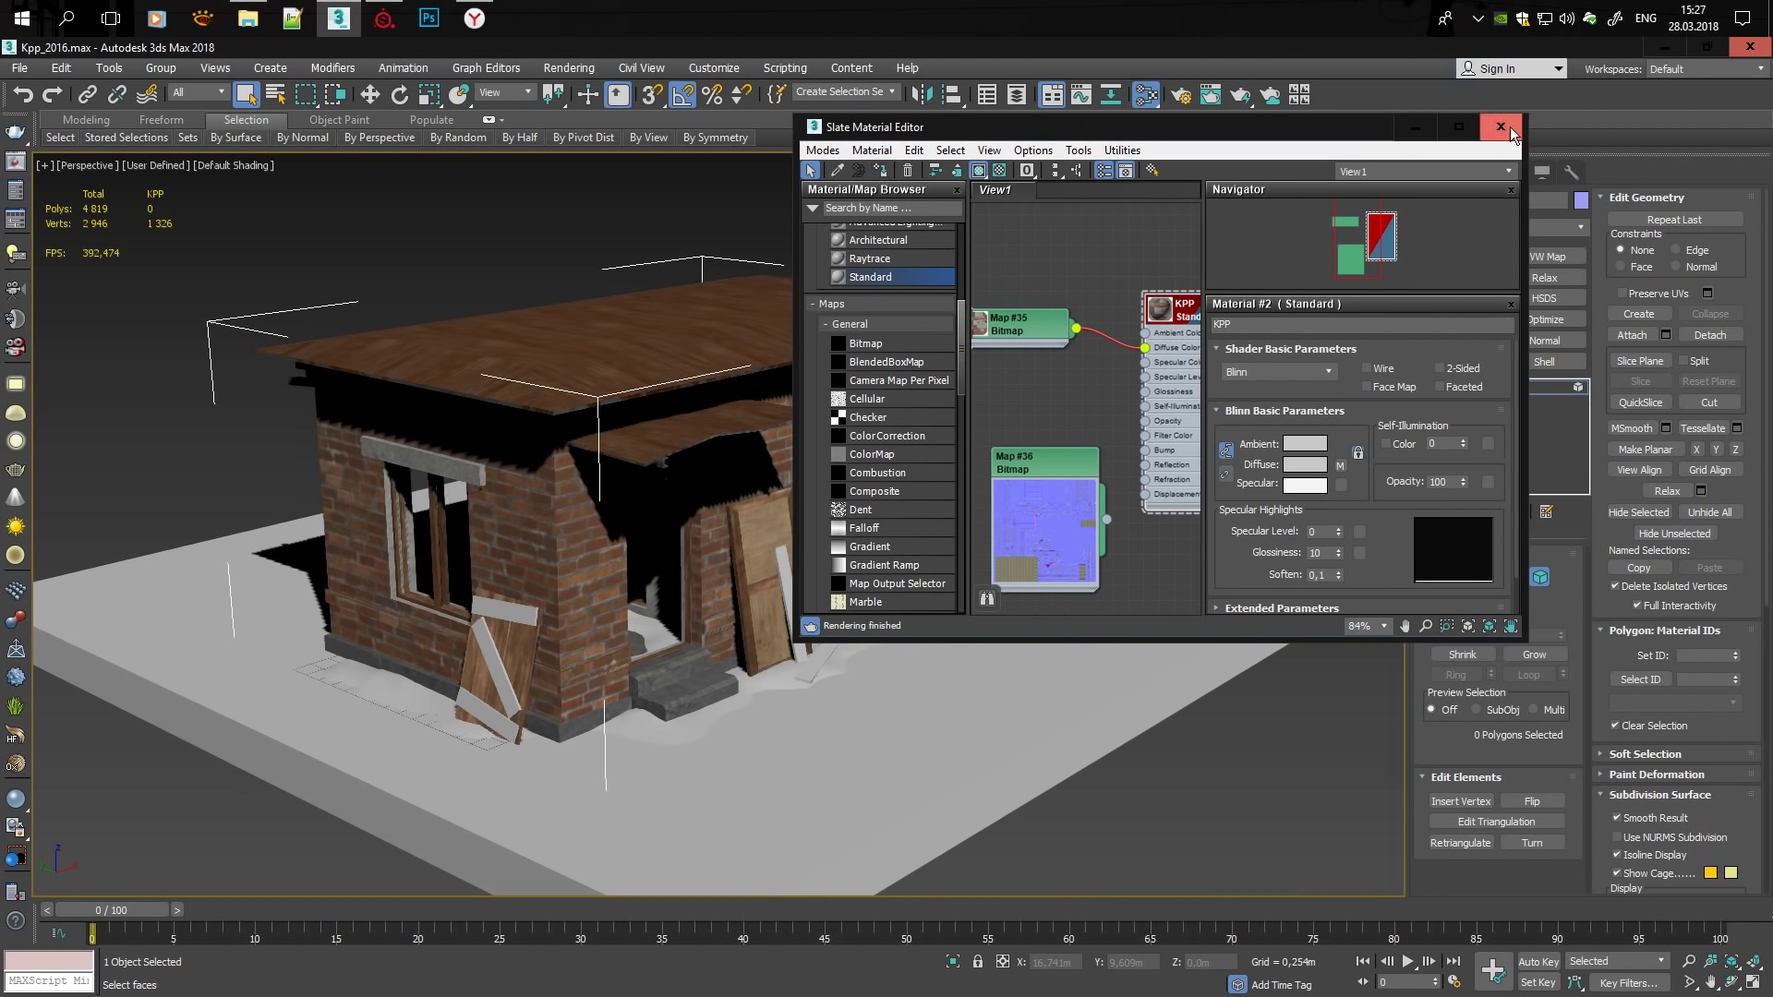
pyautogui.click(1501, 127)
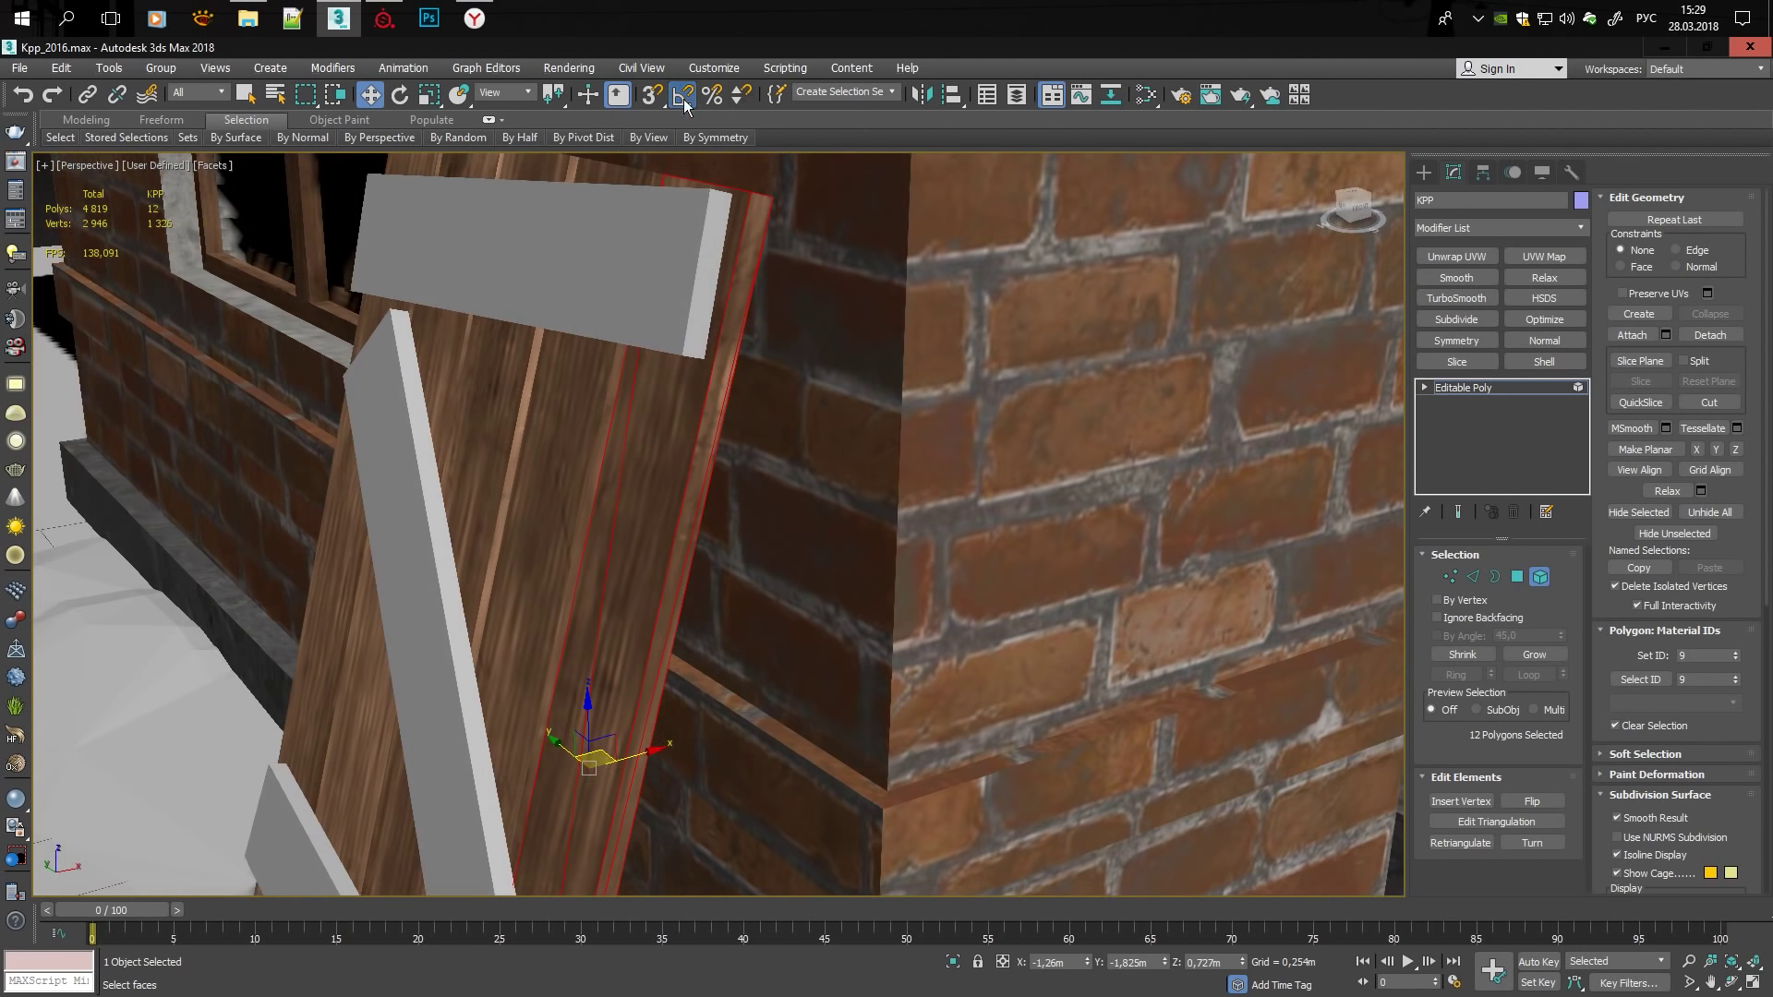
# Detach the door planks from the house as Object003.
pyautogui.rightClick(682, 95)
pyautogui.click(1023, 392)
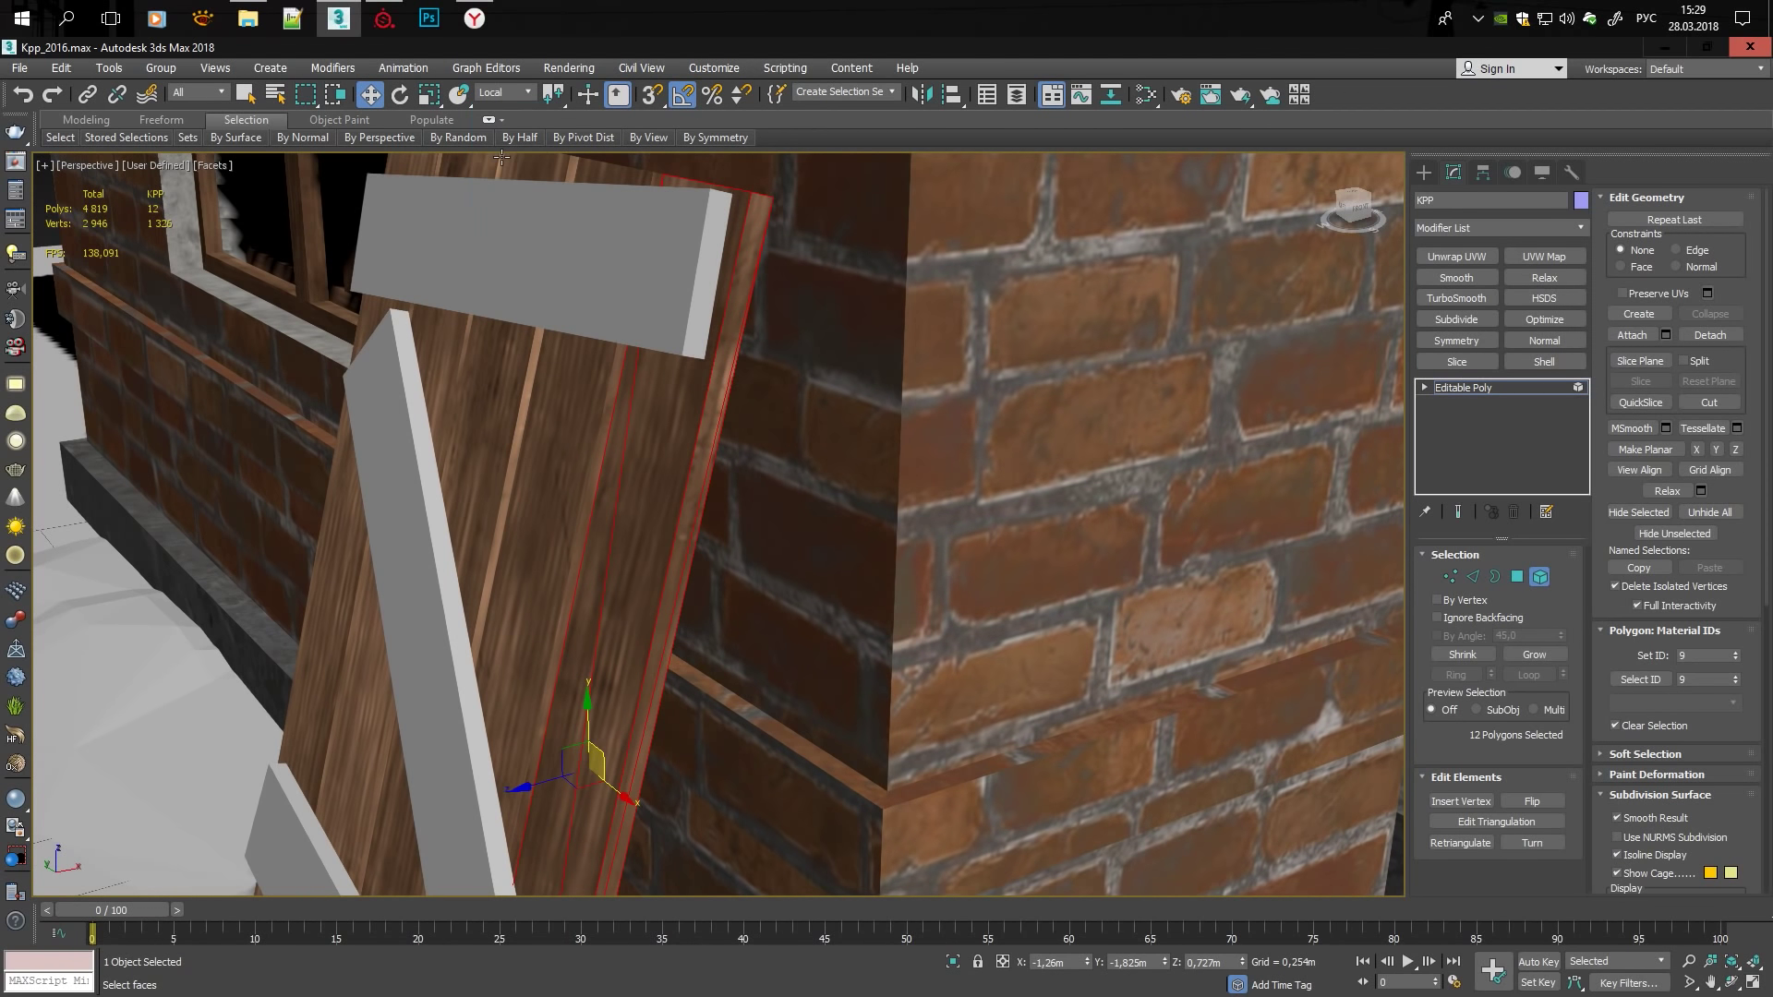
pyautogui.keyDown('alt'); pyautogui.moveTo(501, 158); pyautogui.dragTo(568, 435, button='middle'); pyautogui.keyUp('alt')
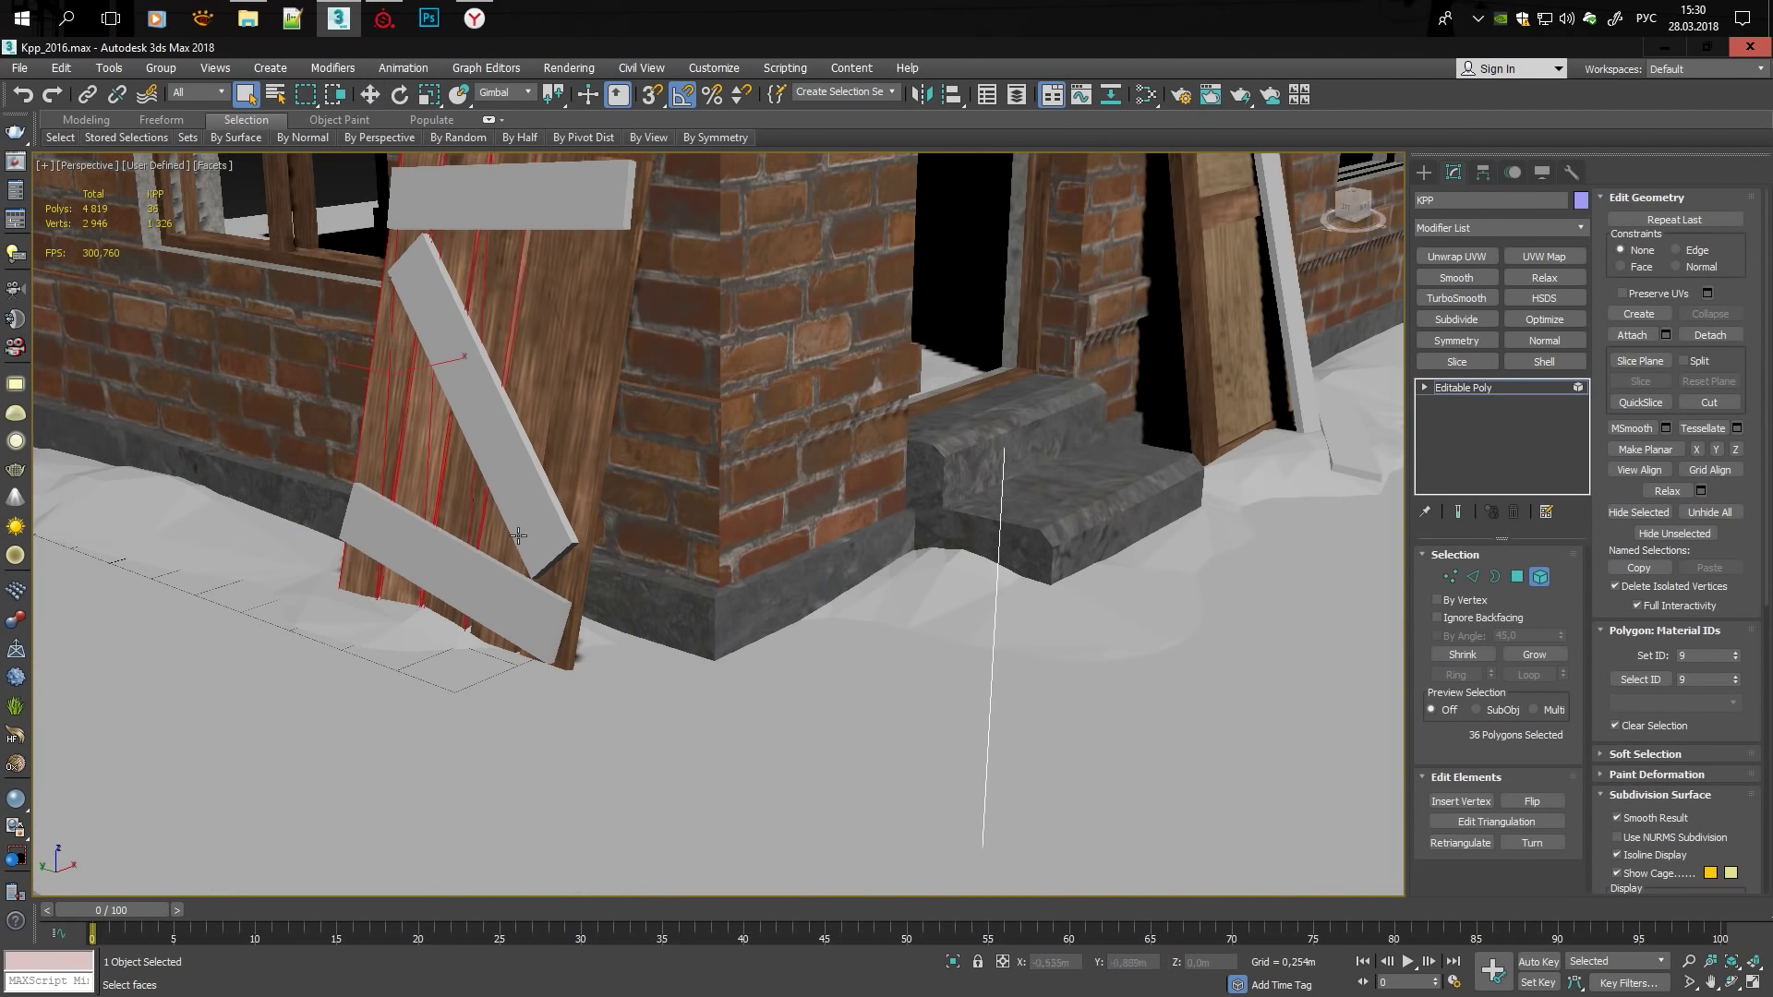
pyautogui.click(1709, 335)
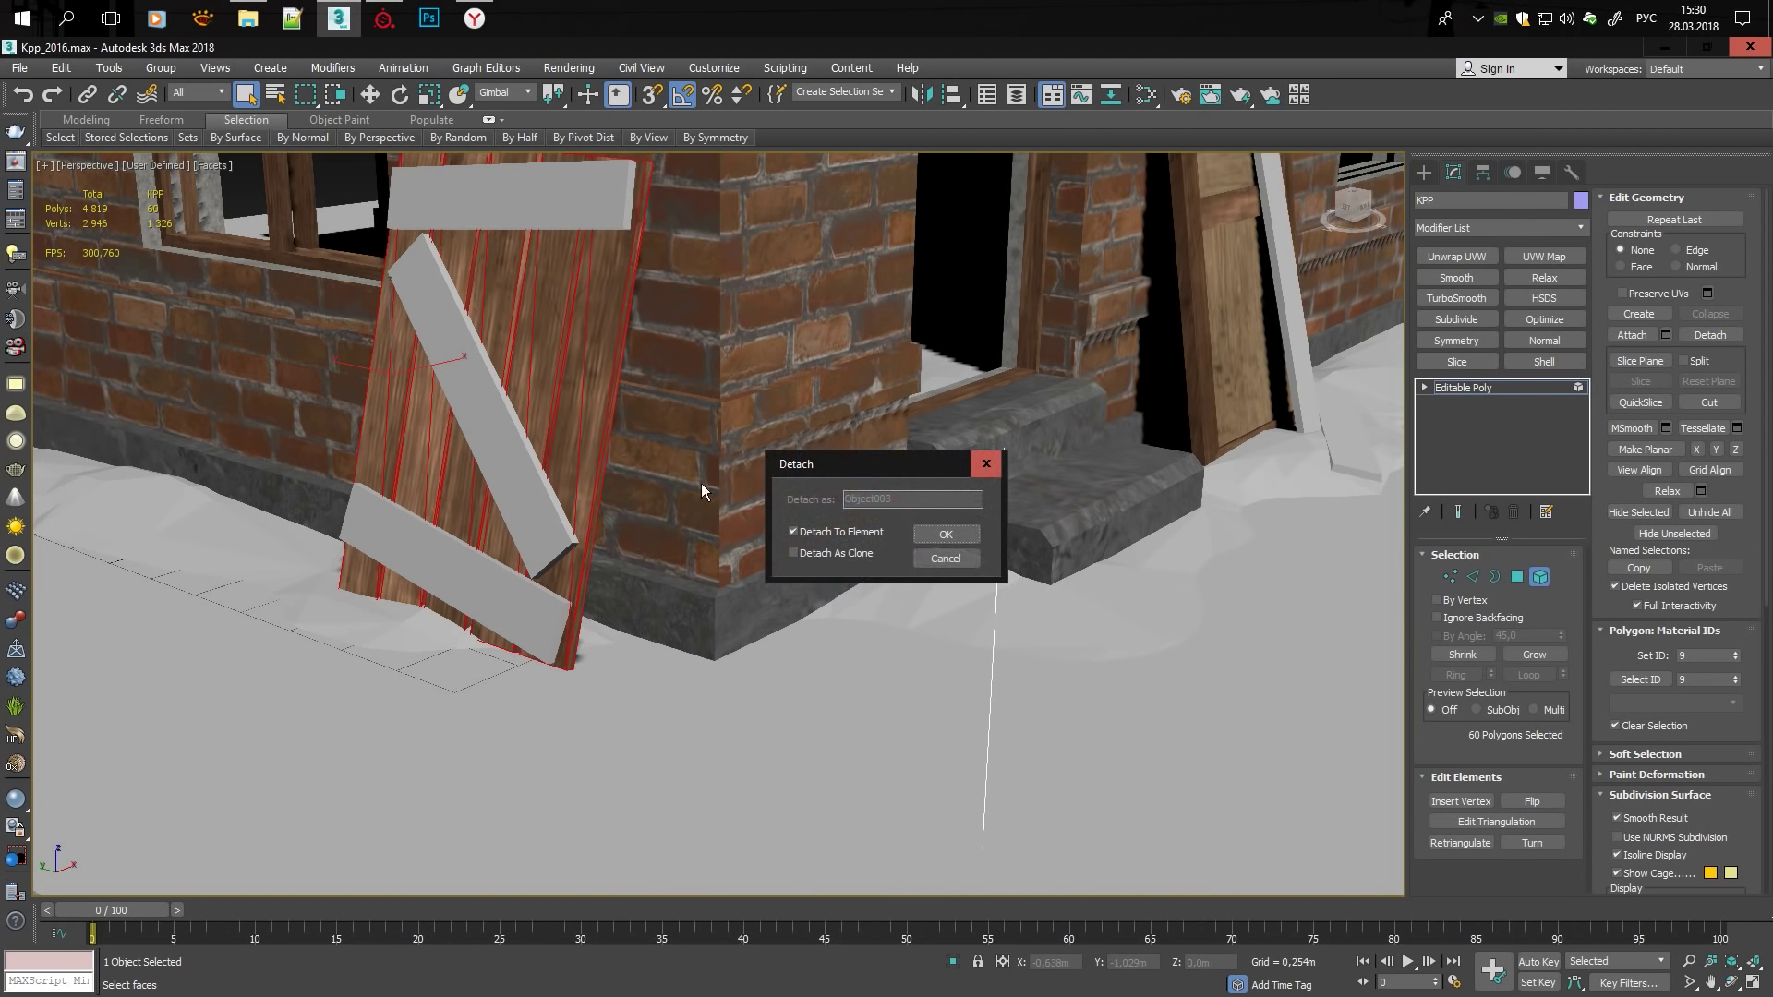
pyautogui.click(950, 530)
pyautogui.click(588, 388)
# Rotate Object003's pivot with Affect Pivot Only to match the tilted plank.
pyautogui.click(1483, 172)
pyautogui.click(1485, 299)
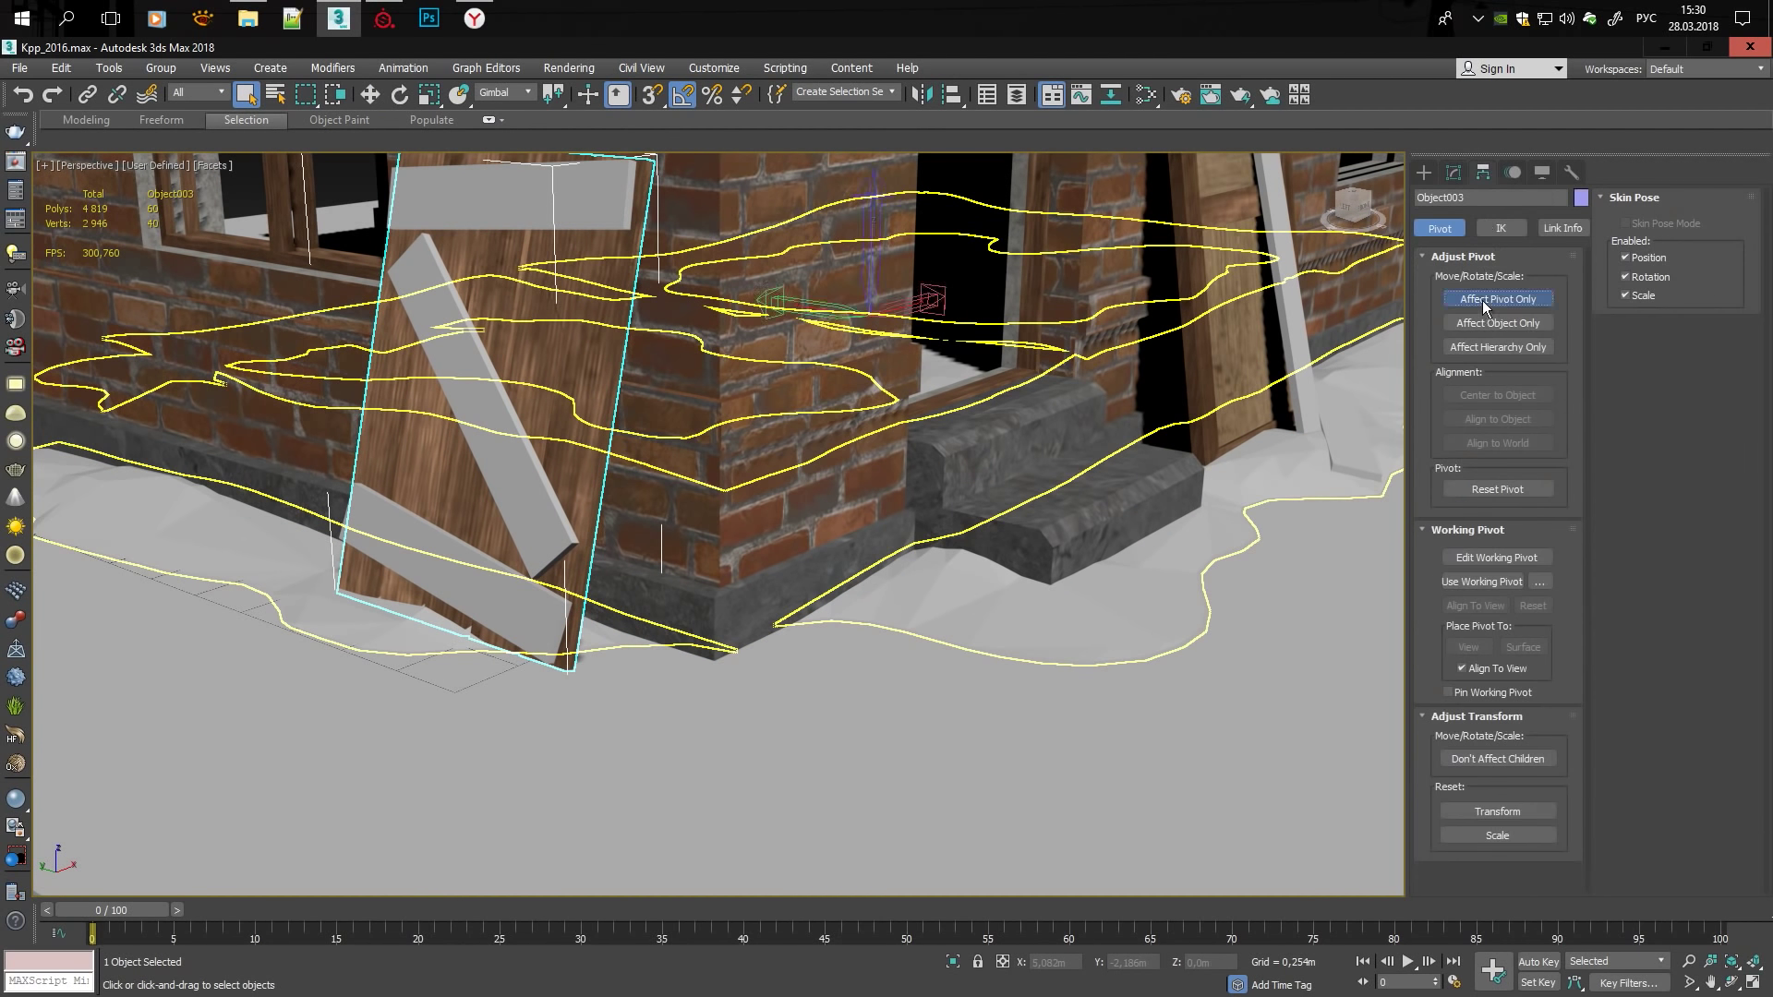
pyautogui.click(503, 91)
pyautogui.click(1453, 171)
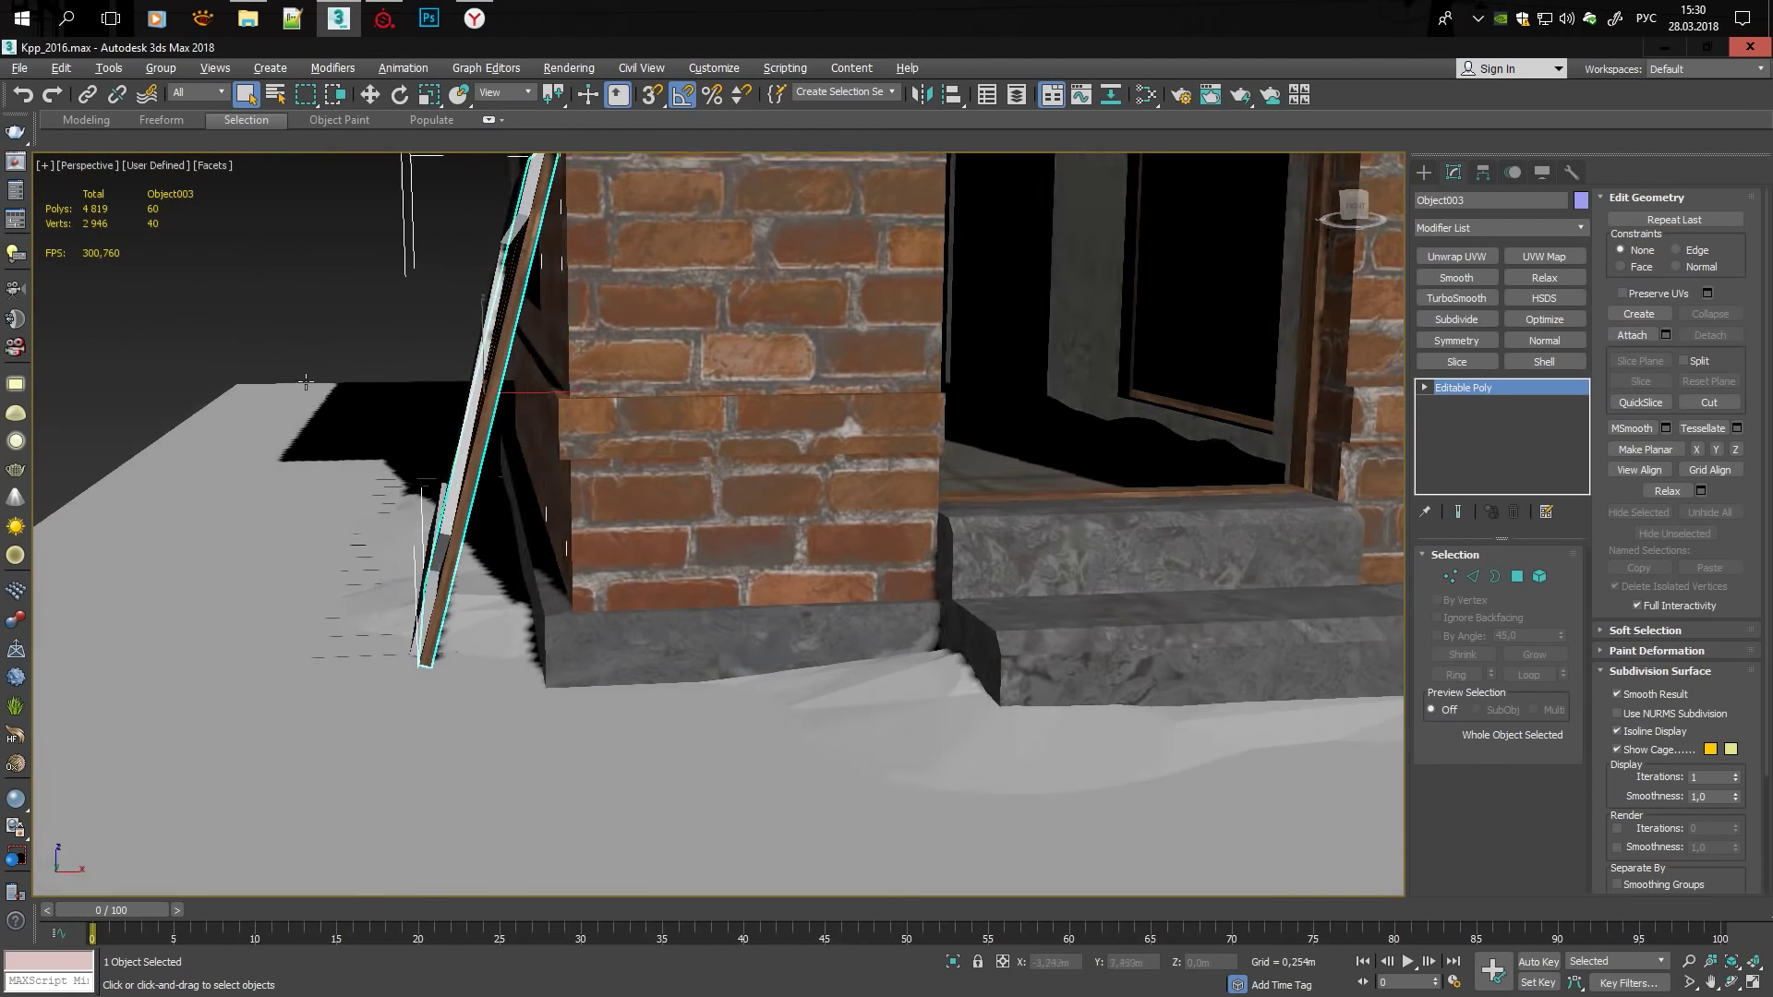
pyautogui.hotkey('alt', 'w')
pyautogui.hotkey('alt', 'w')
pyautogui.press('z')
pyautogui.scroll(3, 602, 478)
pyautogui.click(1483, 171)
pyautogui.click(1497, 298)
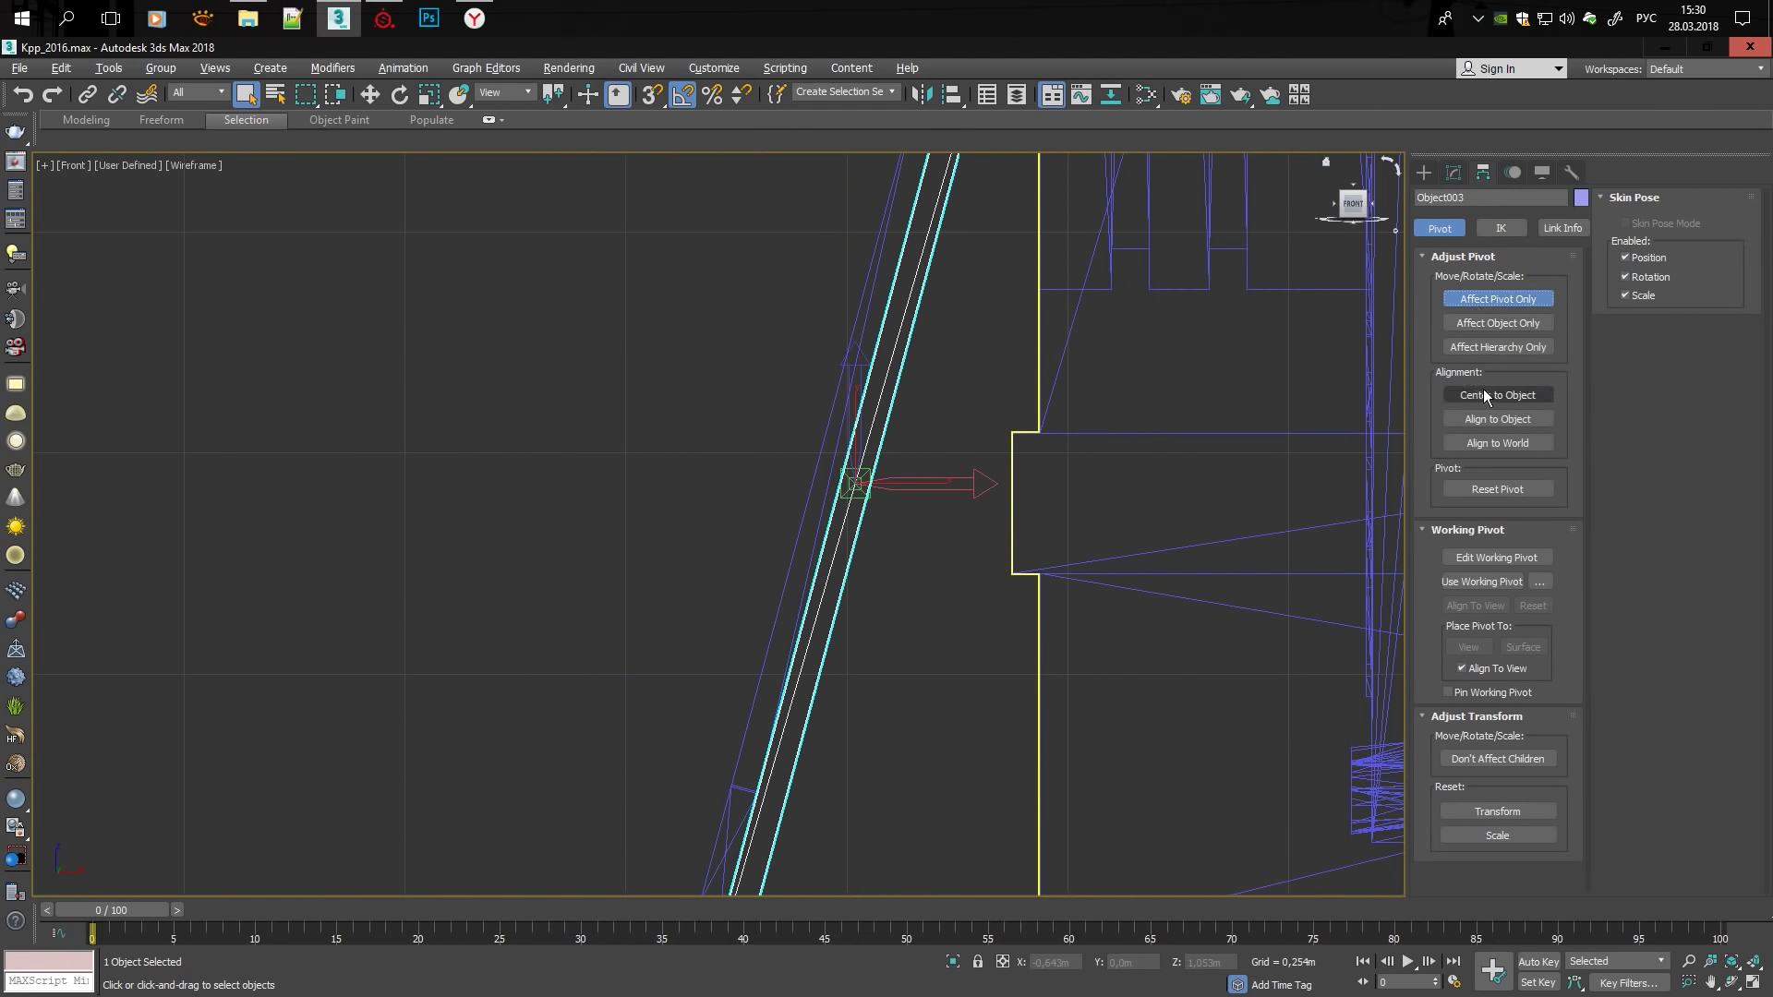
pyautogui.press('e')
pyautogui.click(1454, 172)
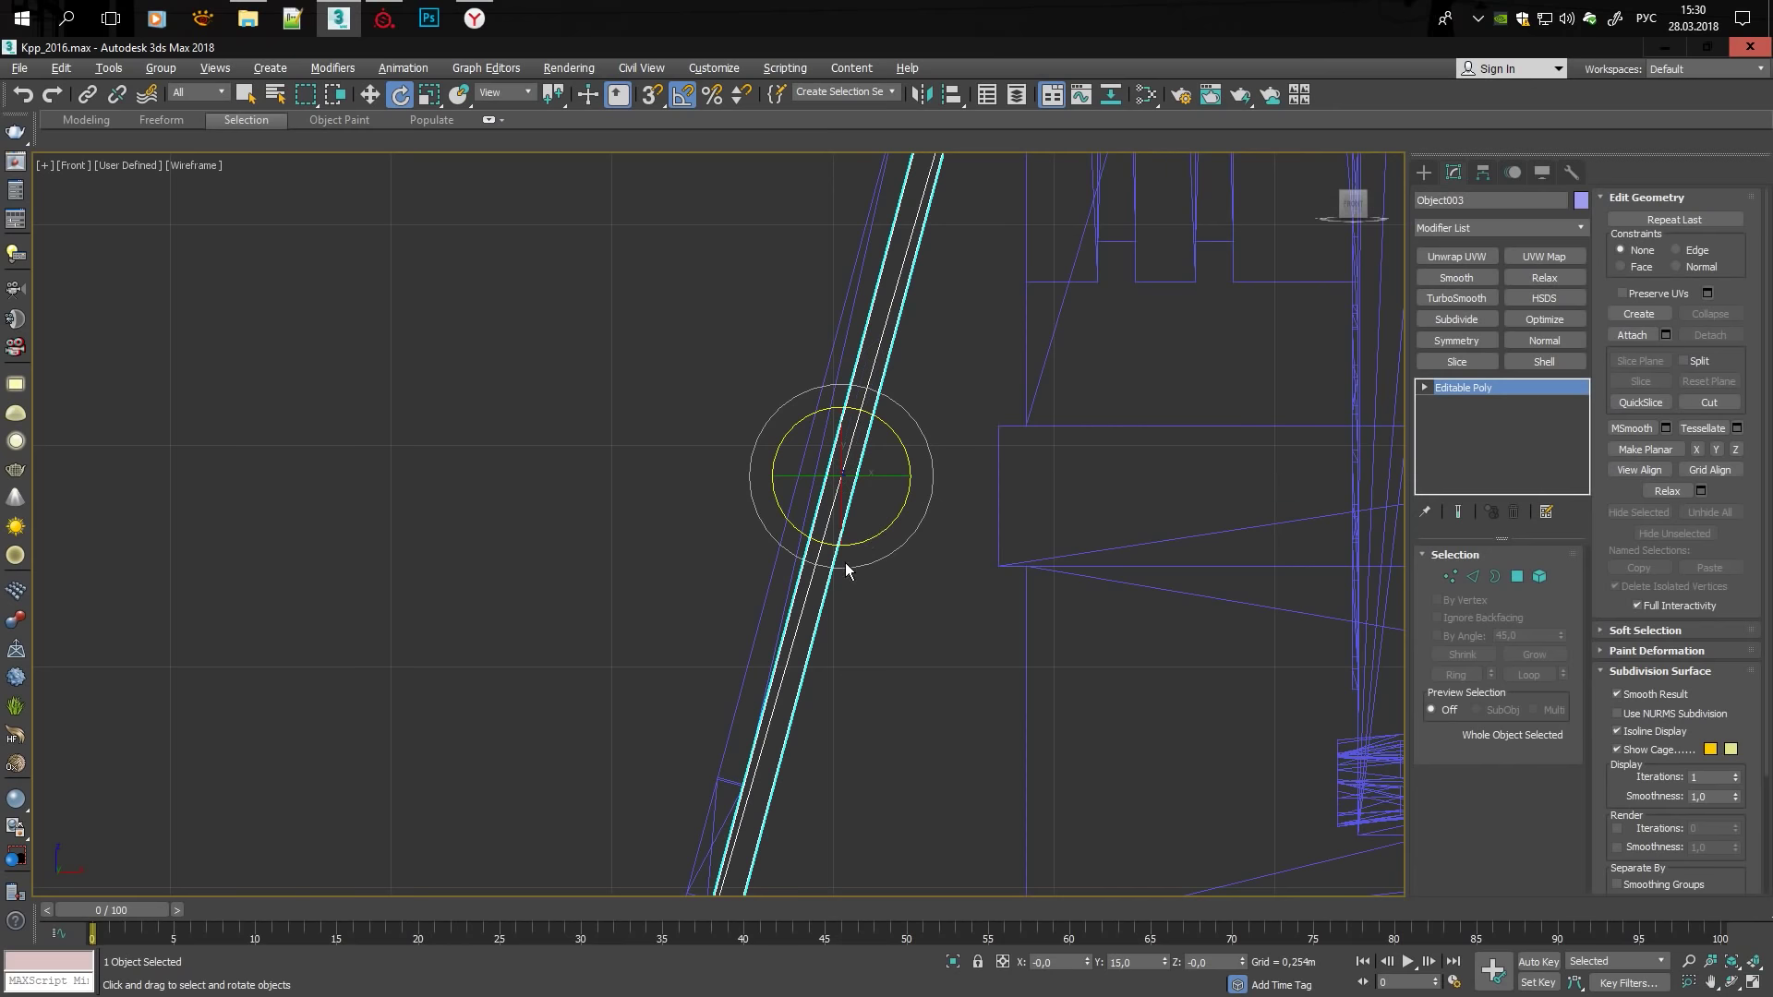
# Select planks Object004 and Object003 and turn Affect Pivot Only off.
pyautogui.press('5')
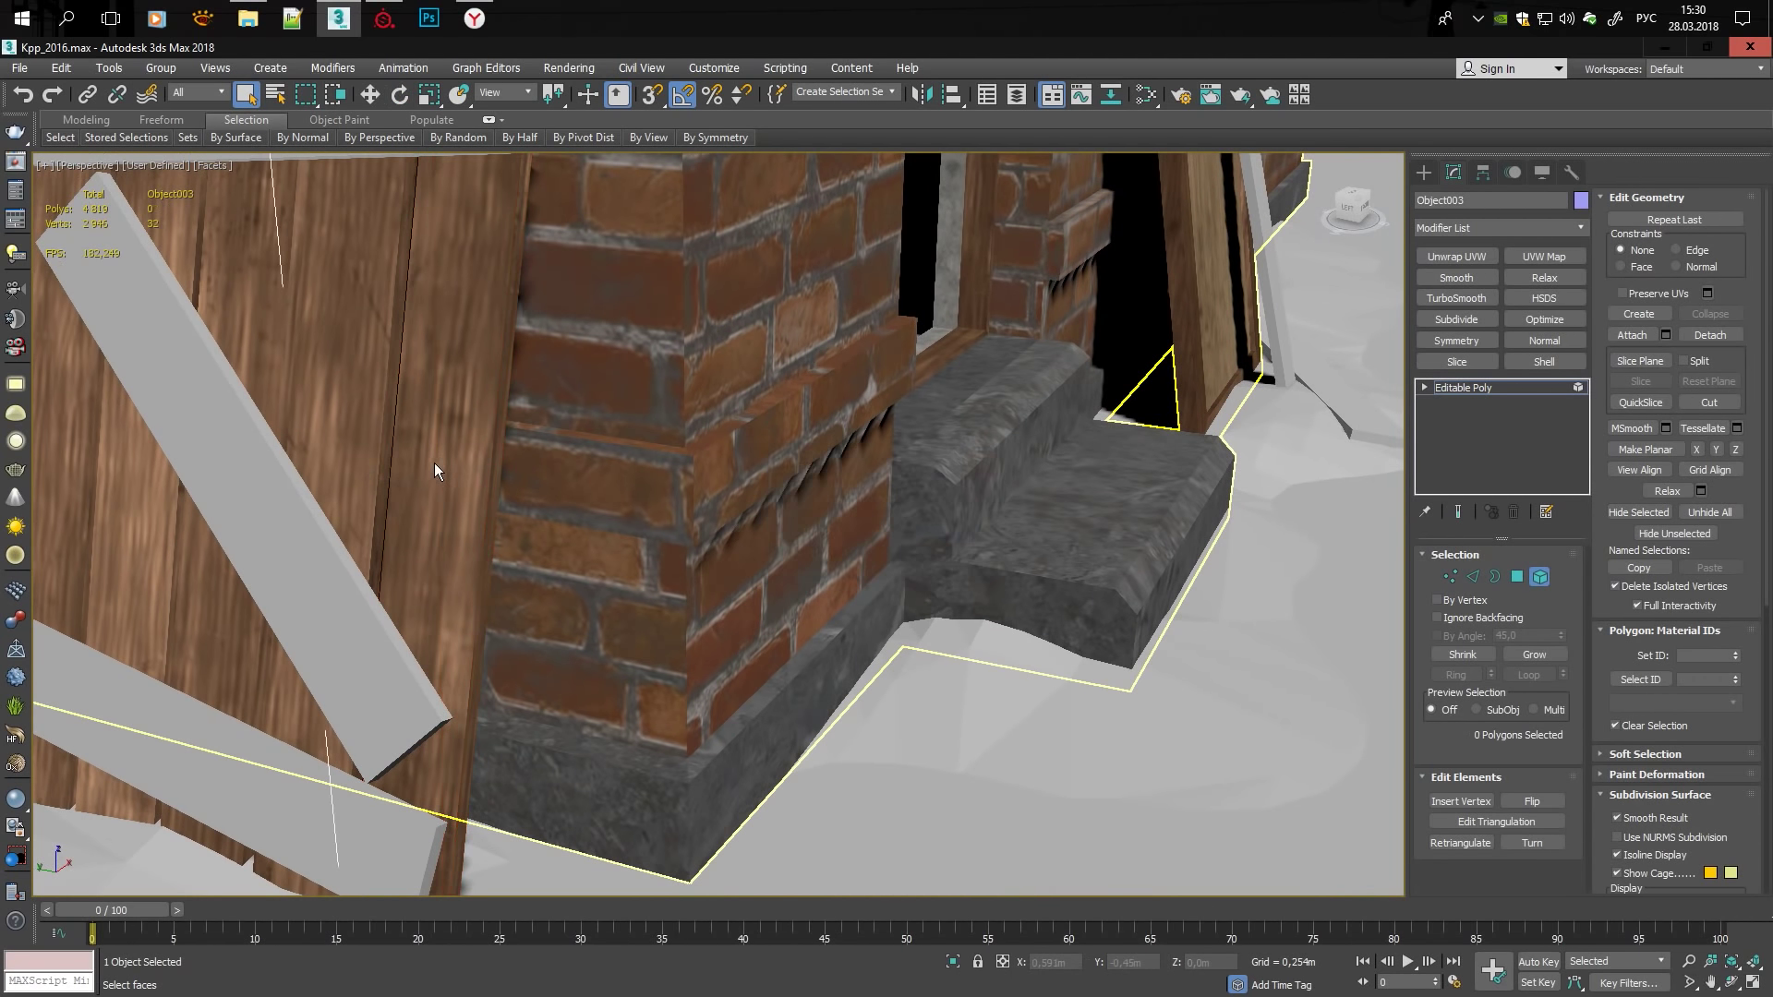
pyautogui.click(435, 471)
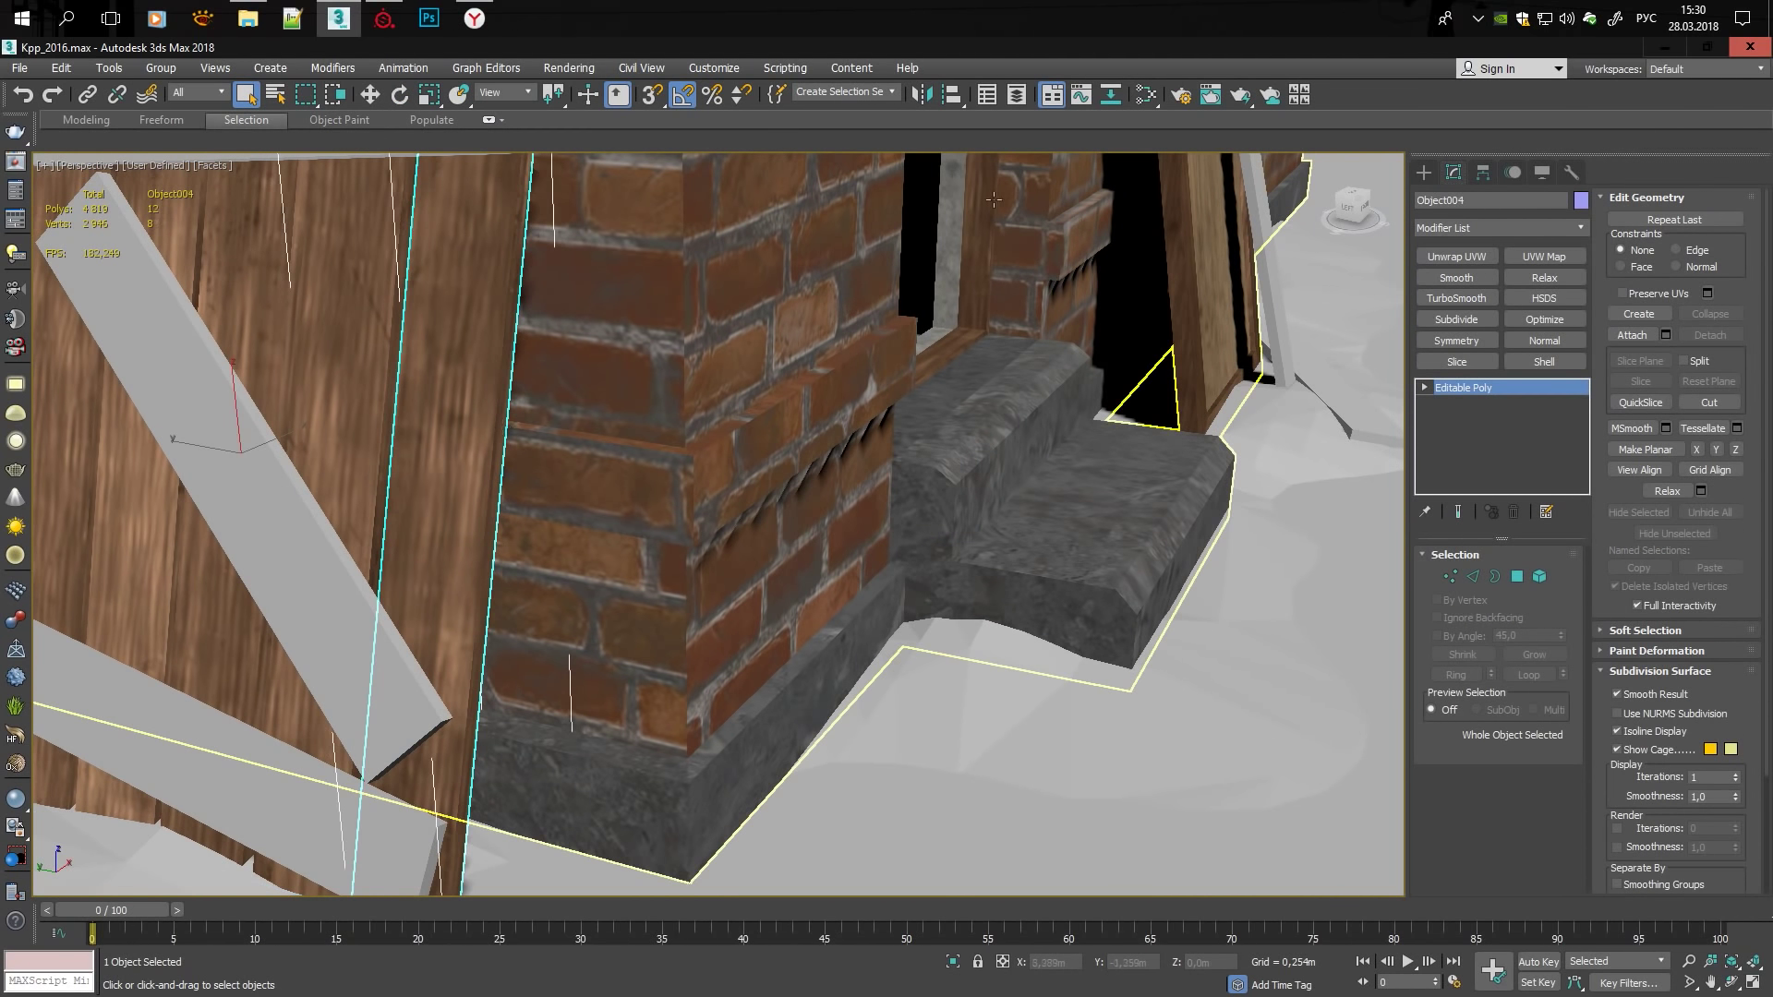
pyautogui.scroll(-5, 413, 418)
pyautogui.scroll(5, 340, 464)
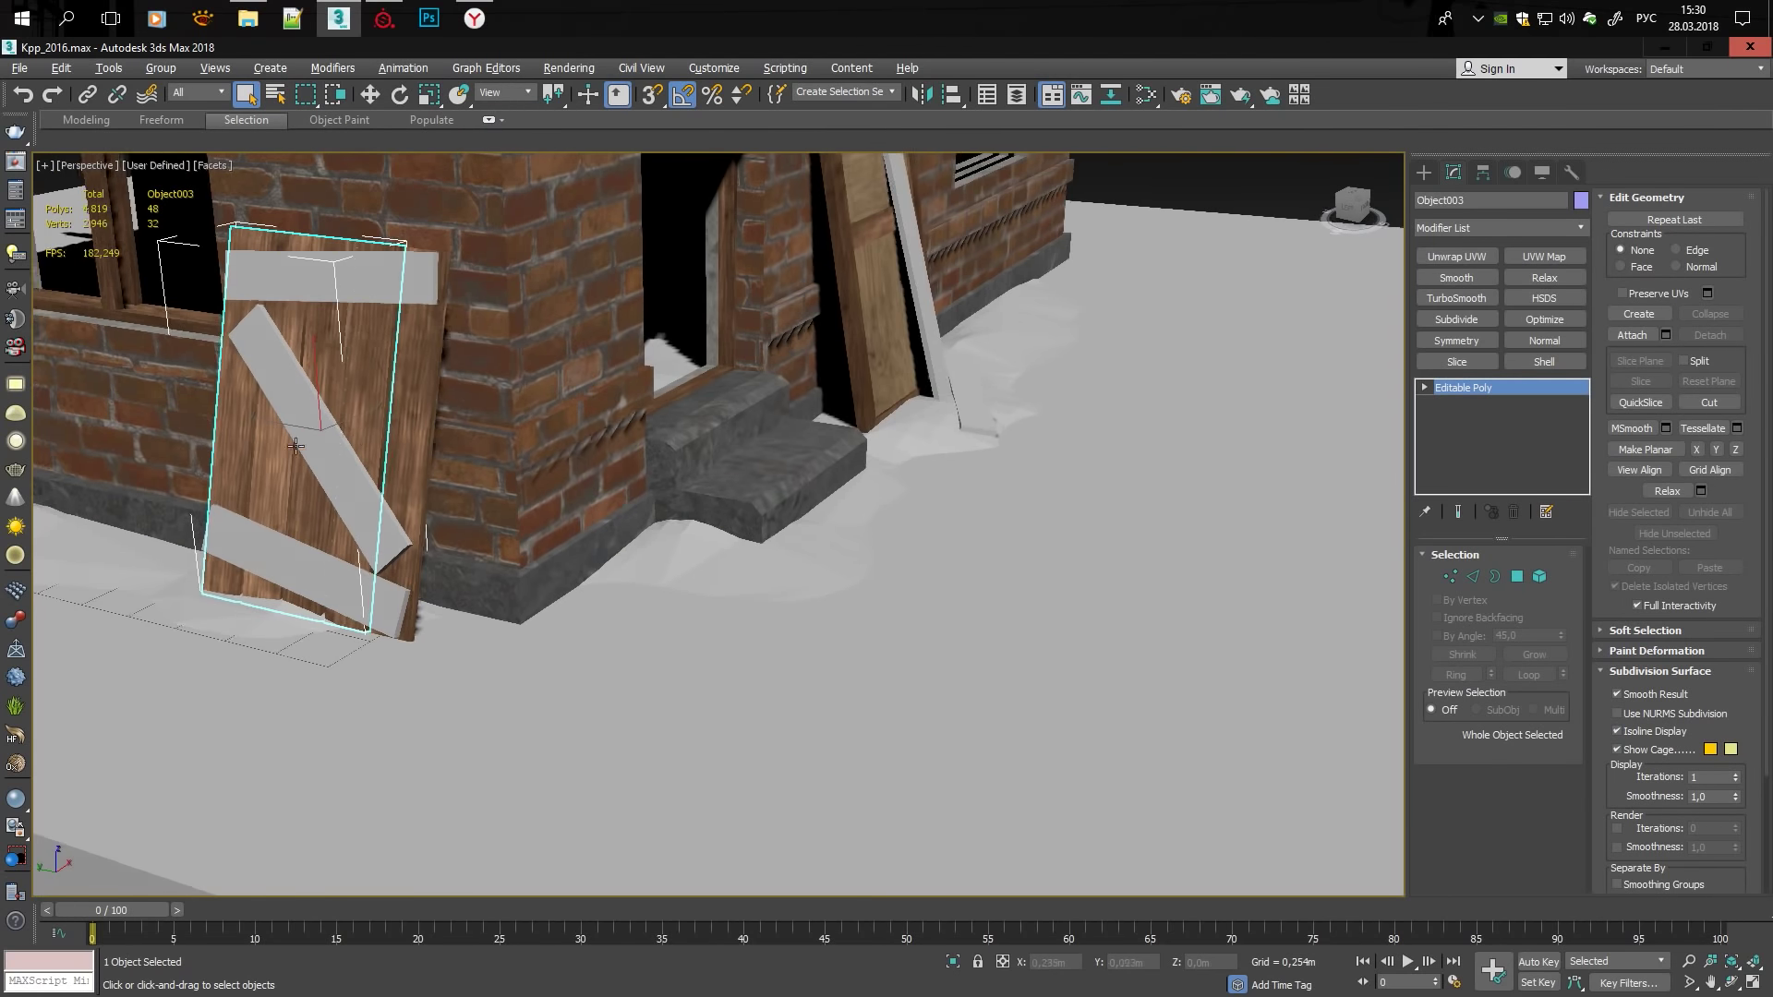
pyautogui.click(341, 464)
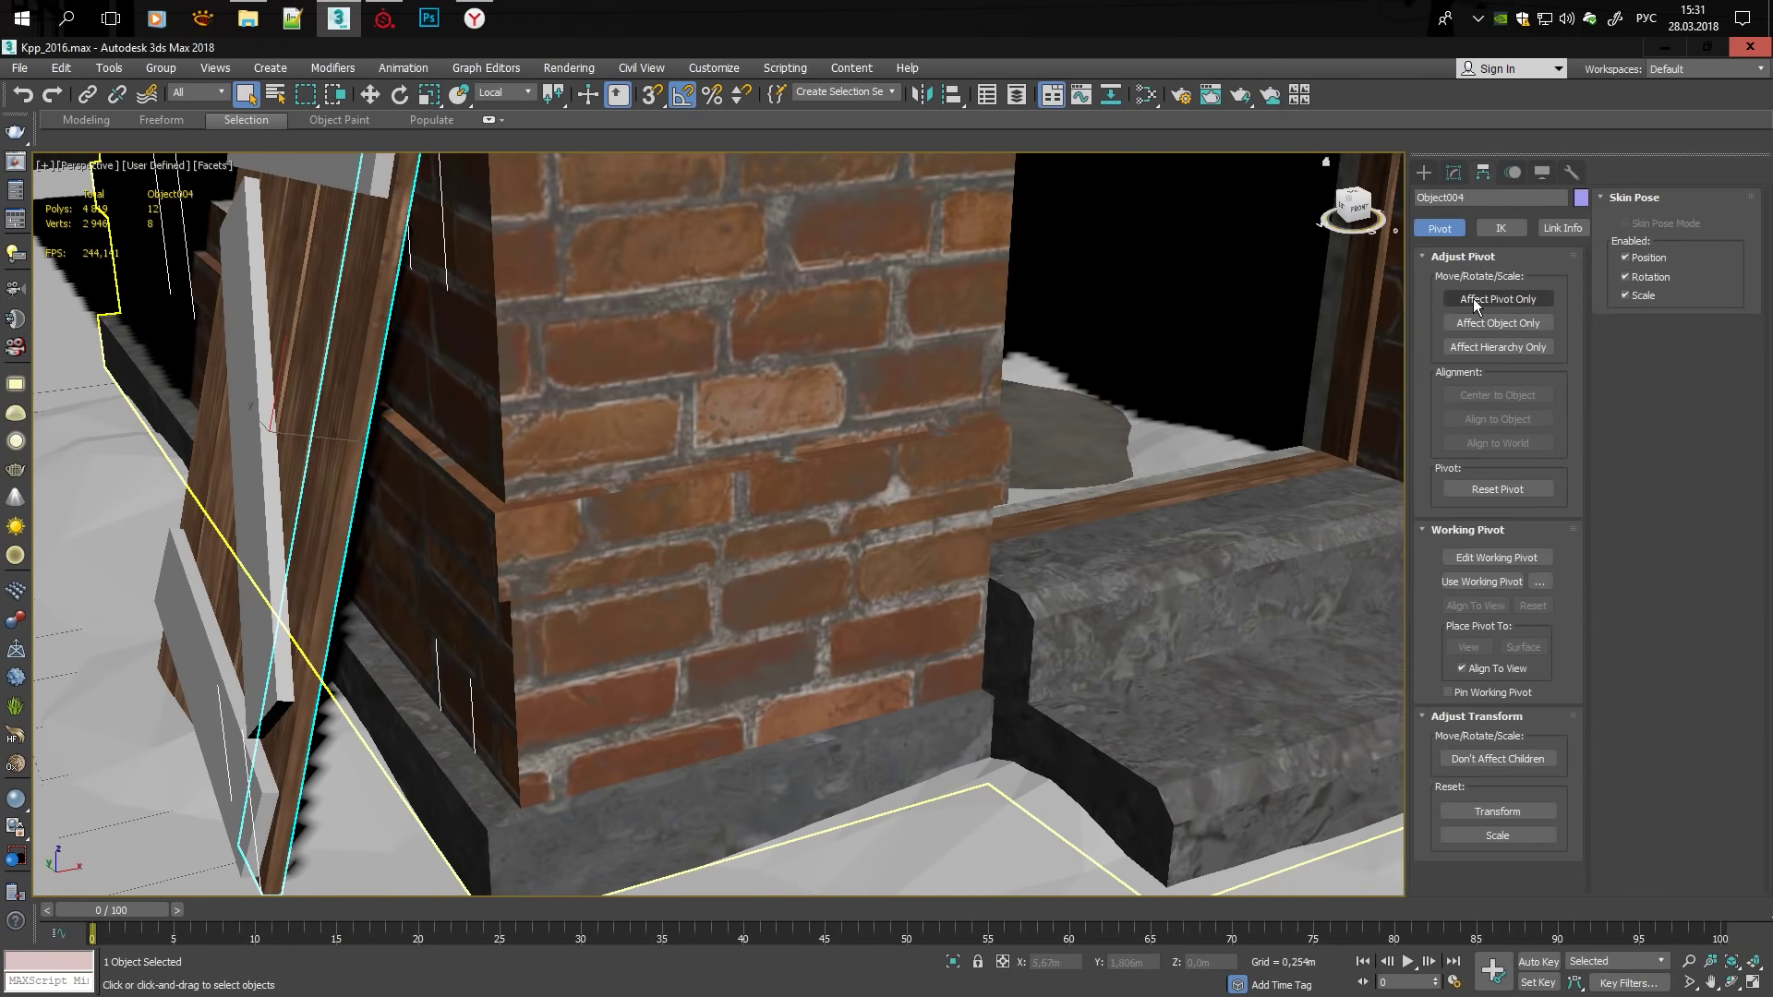
pyautogui.click(1498, 298)
# Select plank Object005 with Local reference coordinates and 3D snapping on.
pyautogui.hotkey('alt', 'w')
pyautogui.press('w')
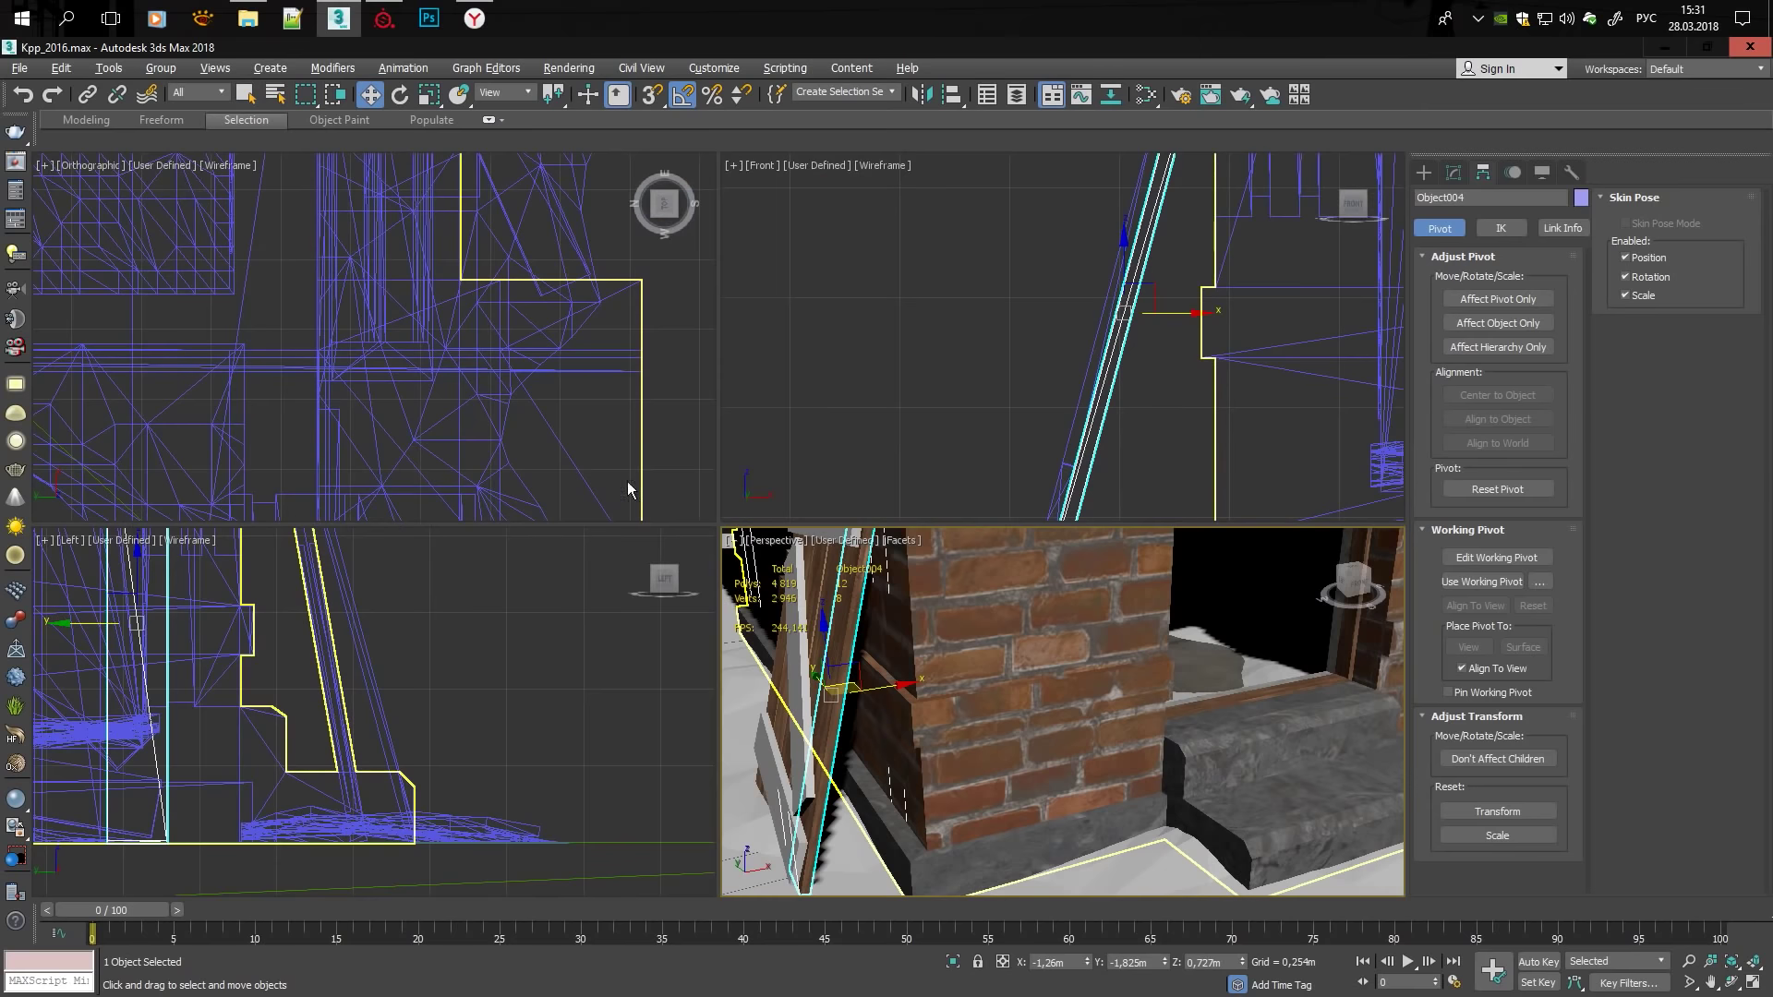
pyautogui.click(1450, 174)
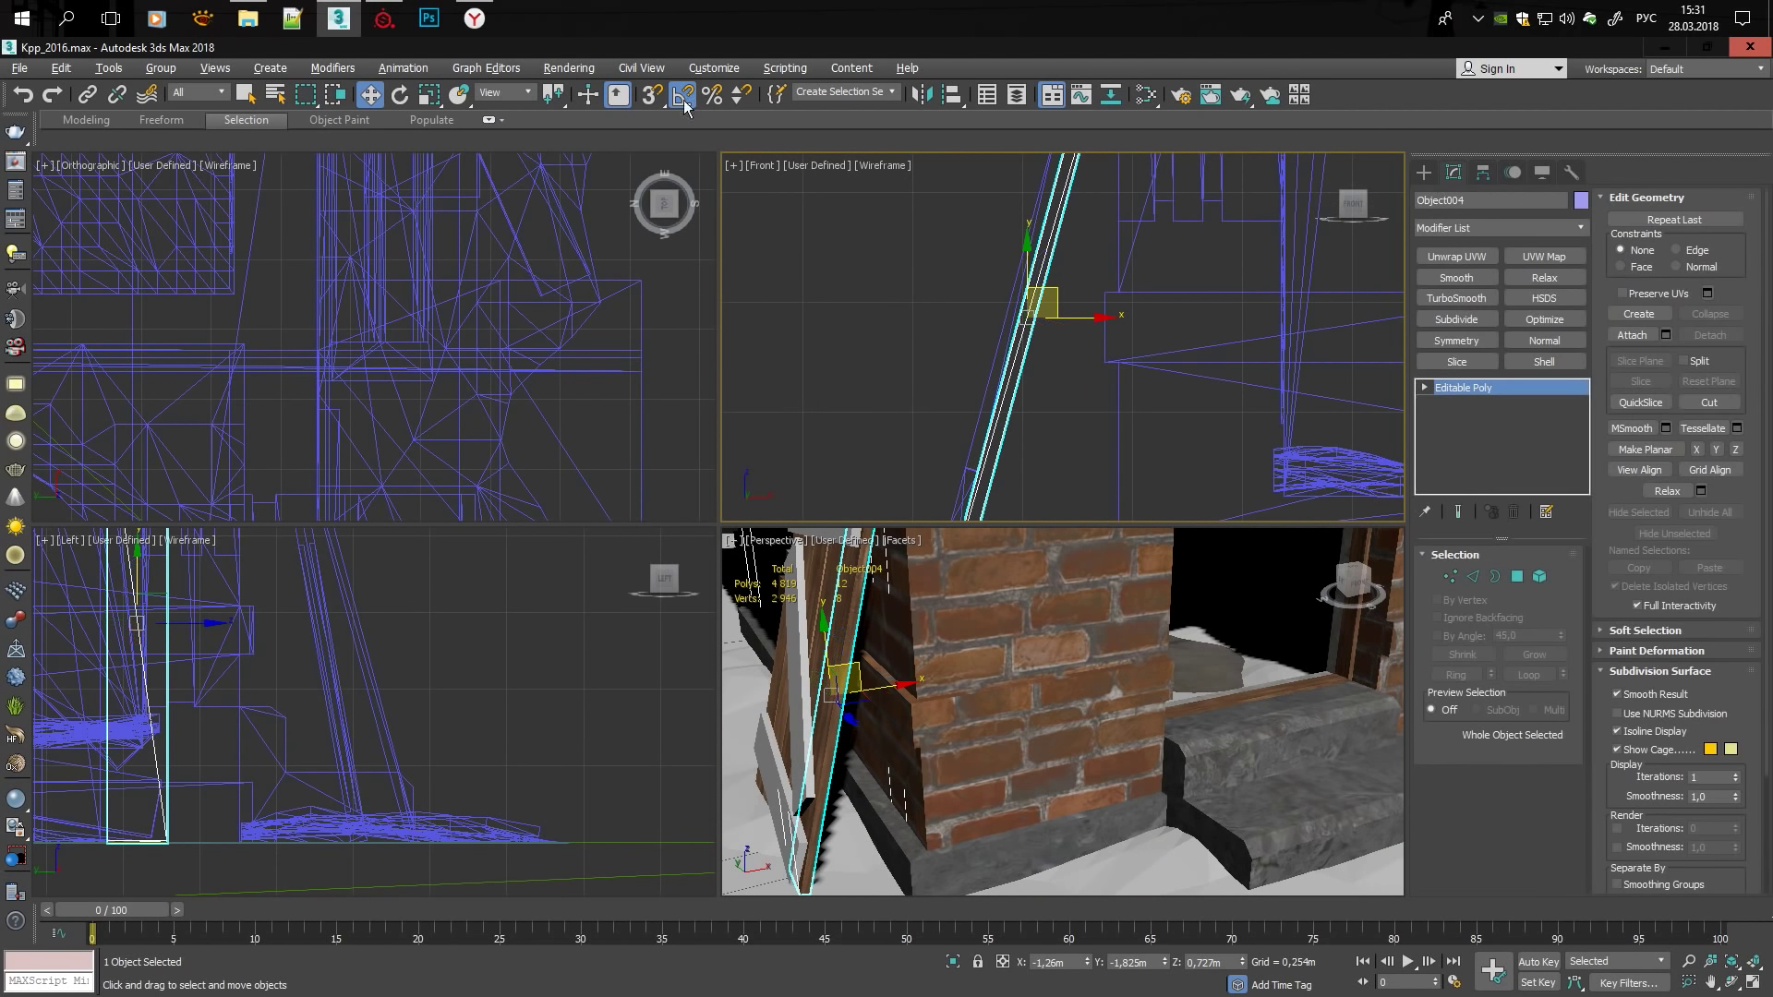
pyautogui.click(487, 157)
pyautogui.hotkey('alt', 'w')
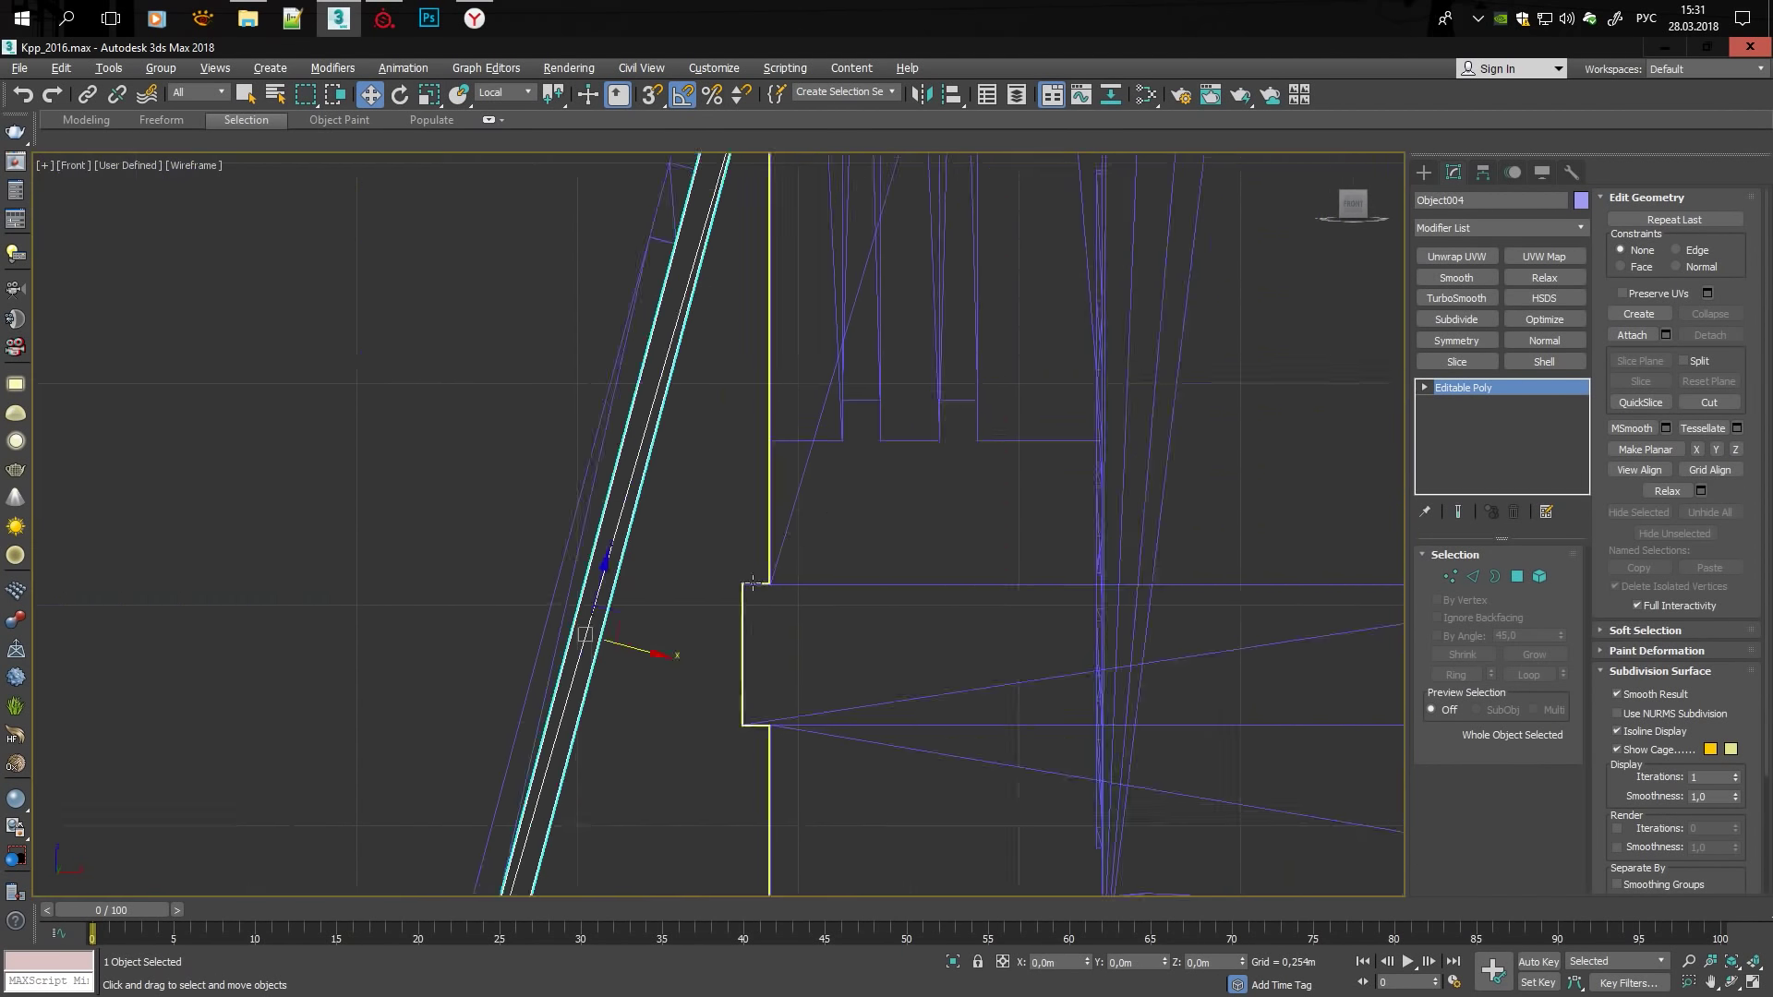
pyautogui.moveTo(740, 645); pyautogui.dragTo(744, 680, button='middle')
pyautogui.press('s')
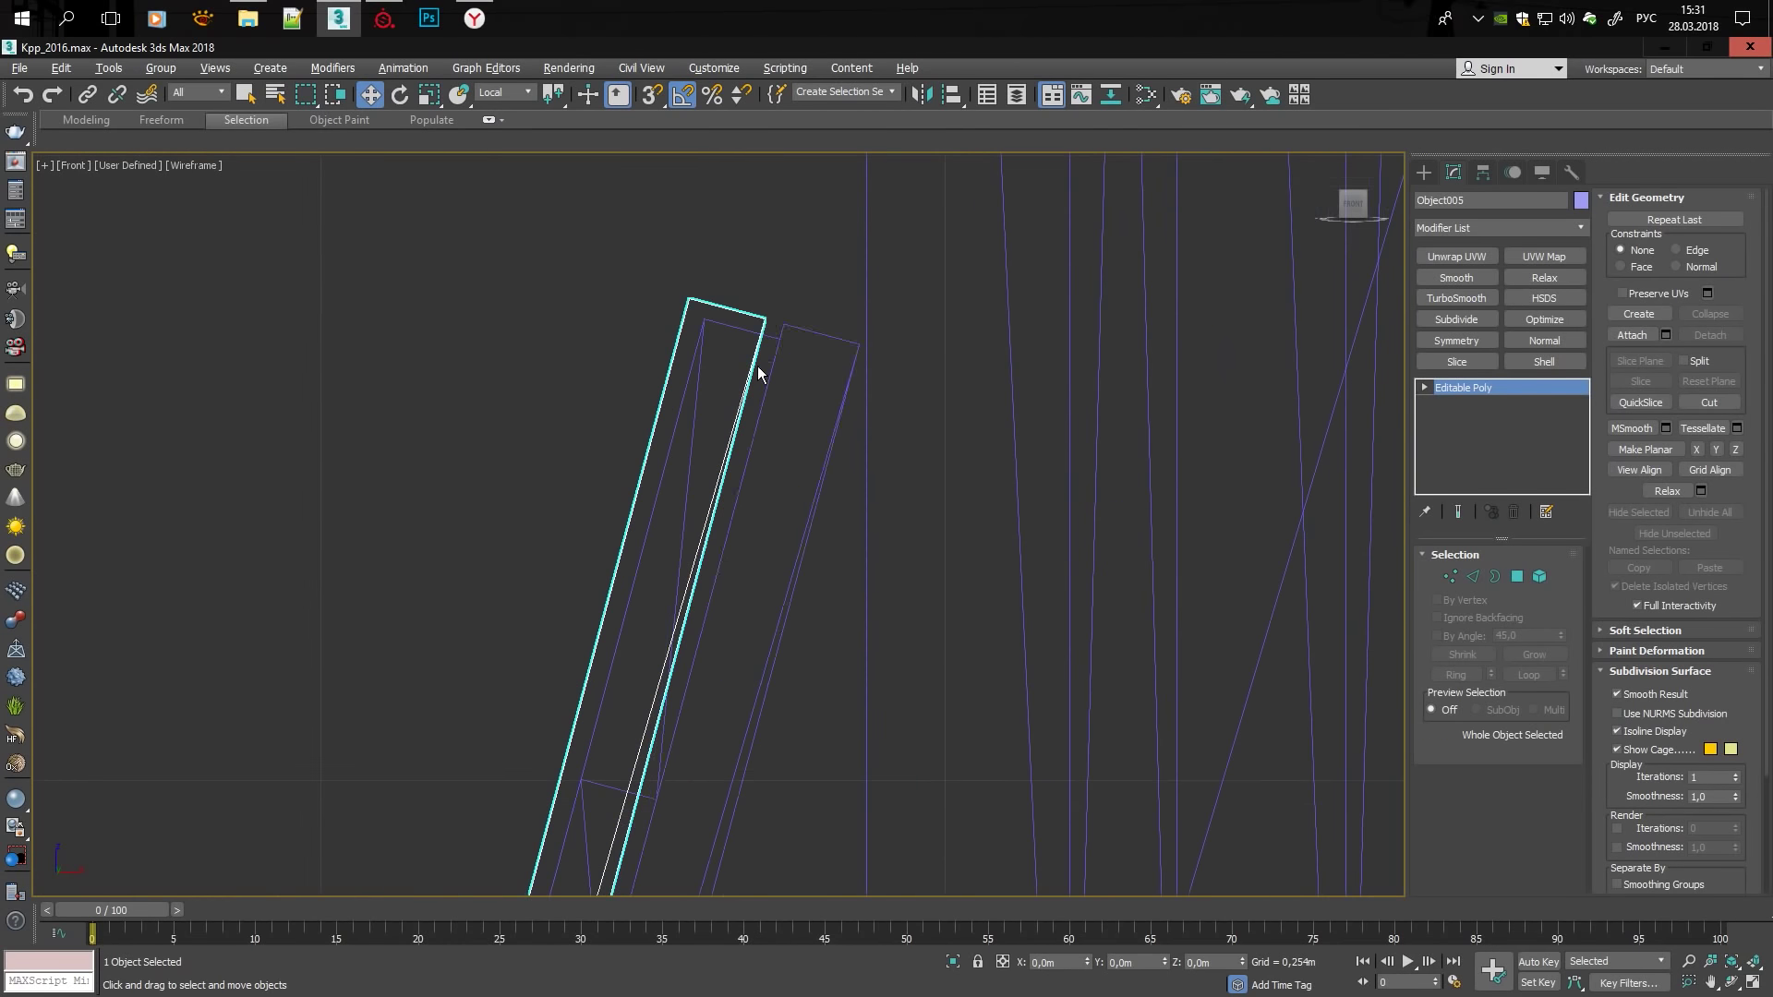
pyautogui.click(784, 348)
pyautogui.scroll(-3, 935, 568)
pyautogui.press('p')
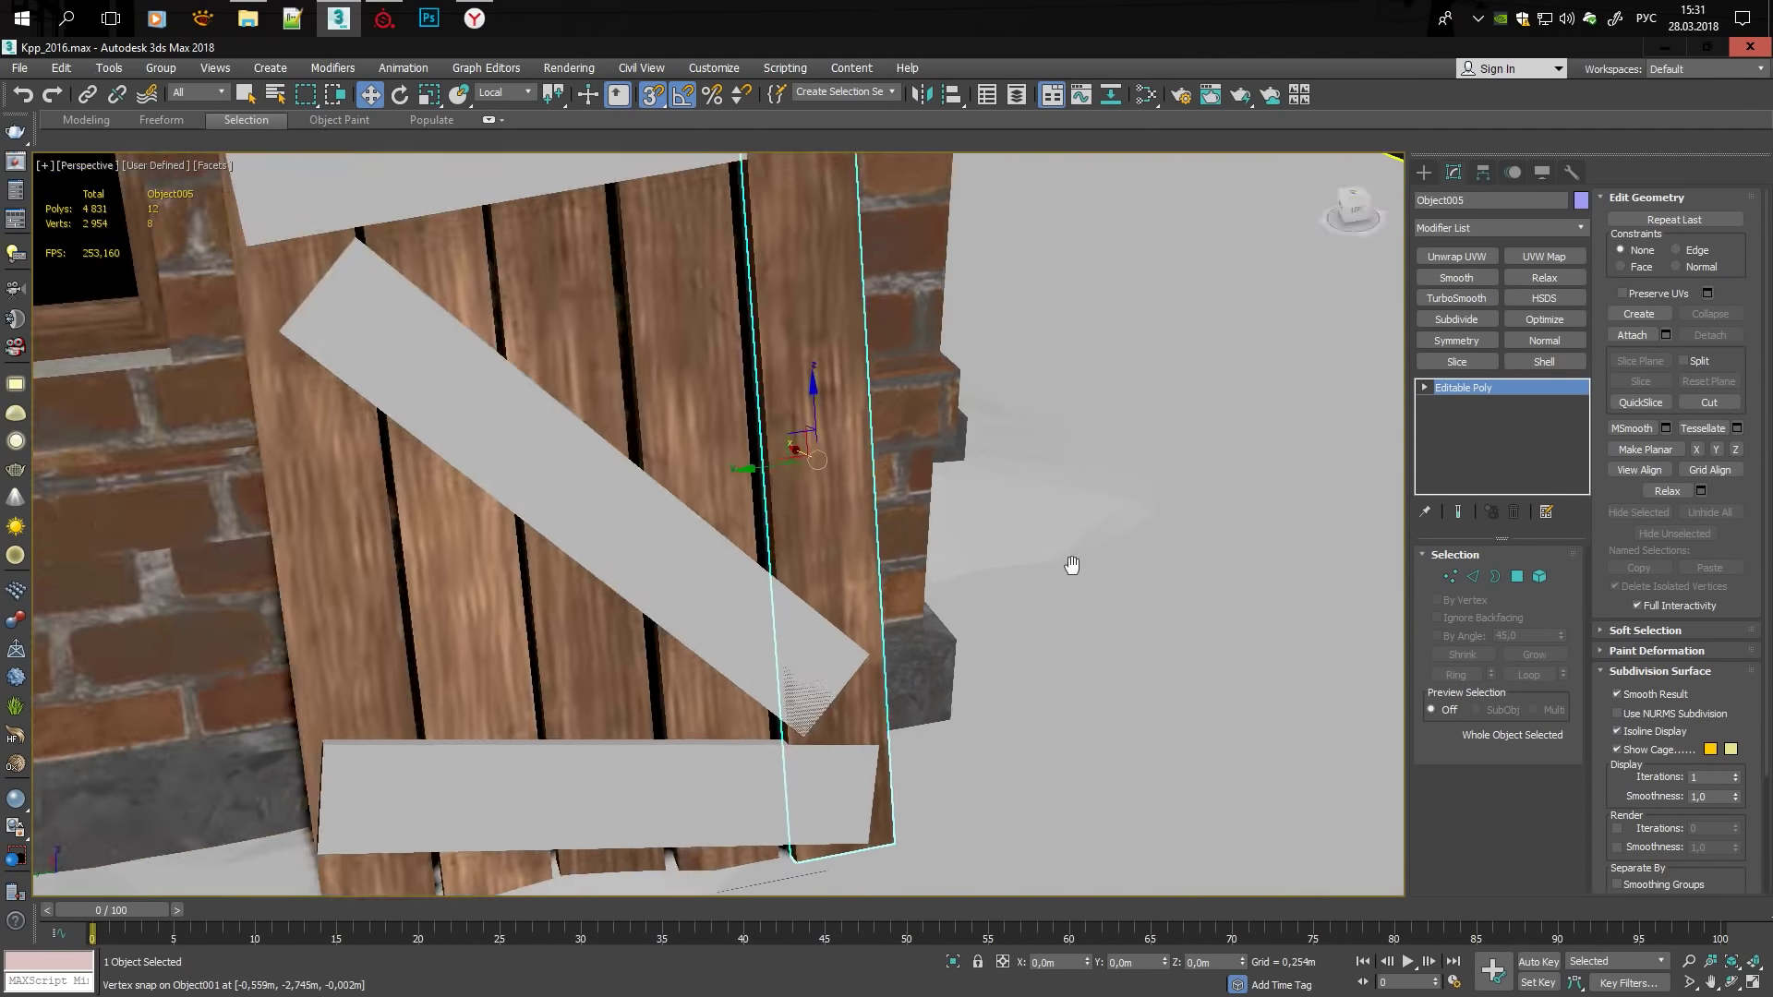
pyautogui.scroll(3, 1069, 566)
# Inspect plank Object005 in element mode from several angles against the wall.
pyautogui.press('e')
pyautogui.moveTo(857, 584)
pyautogui.keyDown('alt'); pyautogui.mouseDown(button='middle')
pyautogui.moveTo(1017, 344)
pyautogui.moveTo(990, 483)
pyautogui.mouseUp(button='middle'); pyautogui.keyUp('alt')
pyautogui.press('1')
pyautogui.press('5')
pyautogui.press('r')
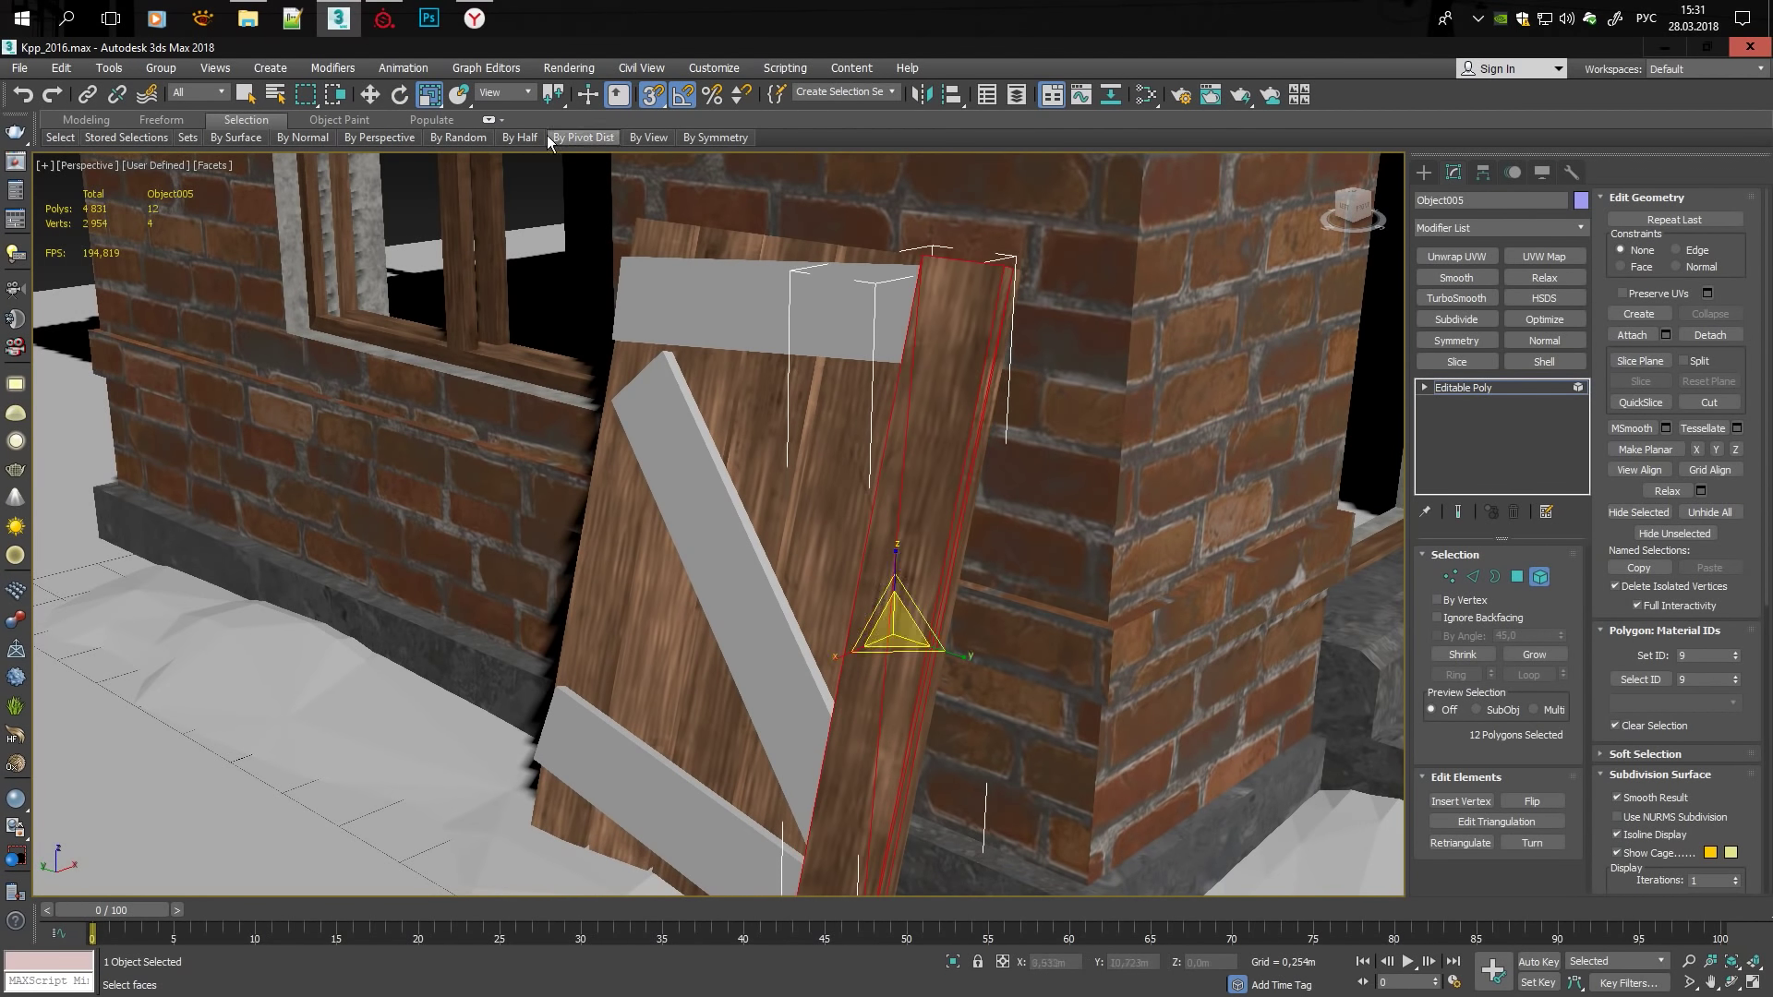
pyautogui.keyDown('alt'); pyautogui.moveTo(905, 558); pyautogui.dragTo(916, 414, button='middle'); pyautogui.keyUp('alt')
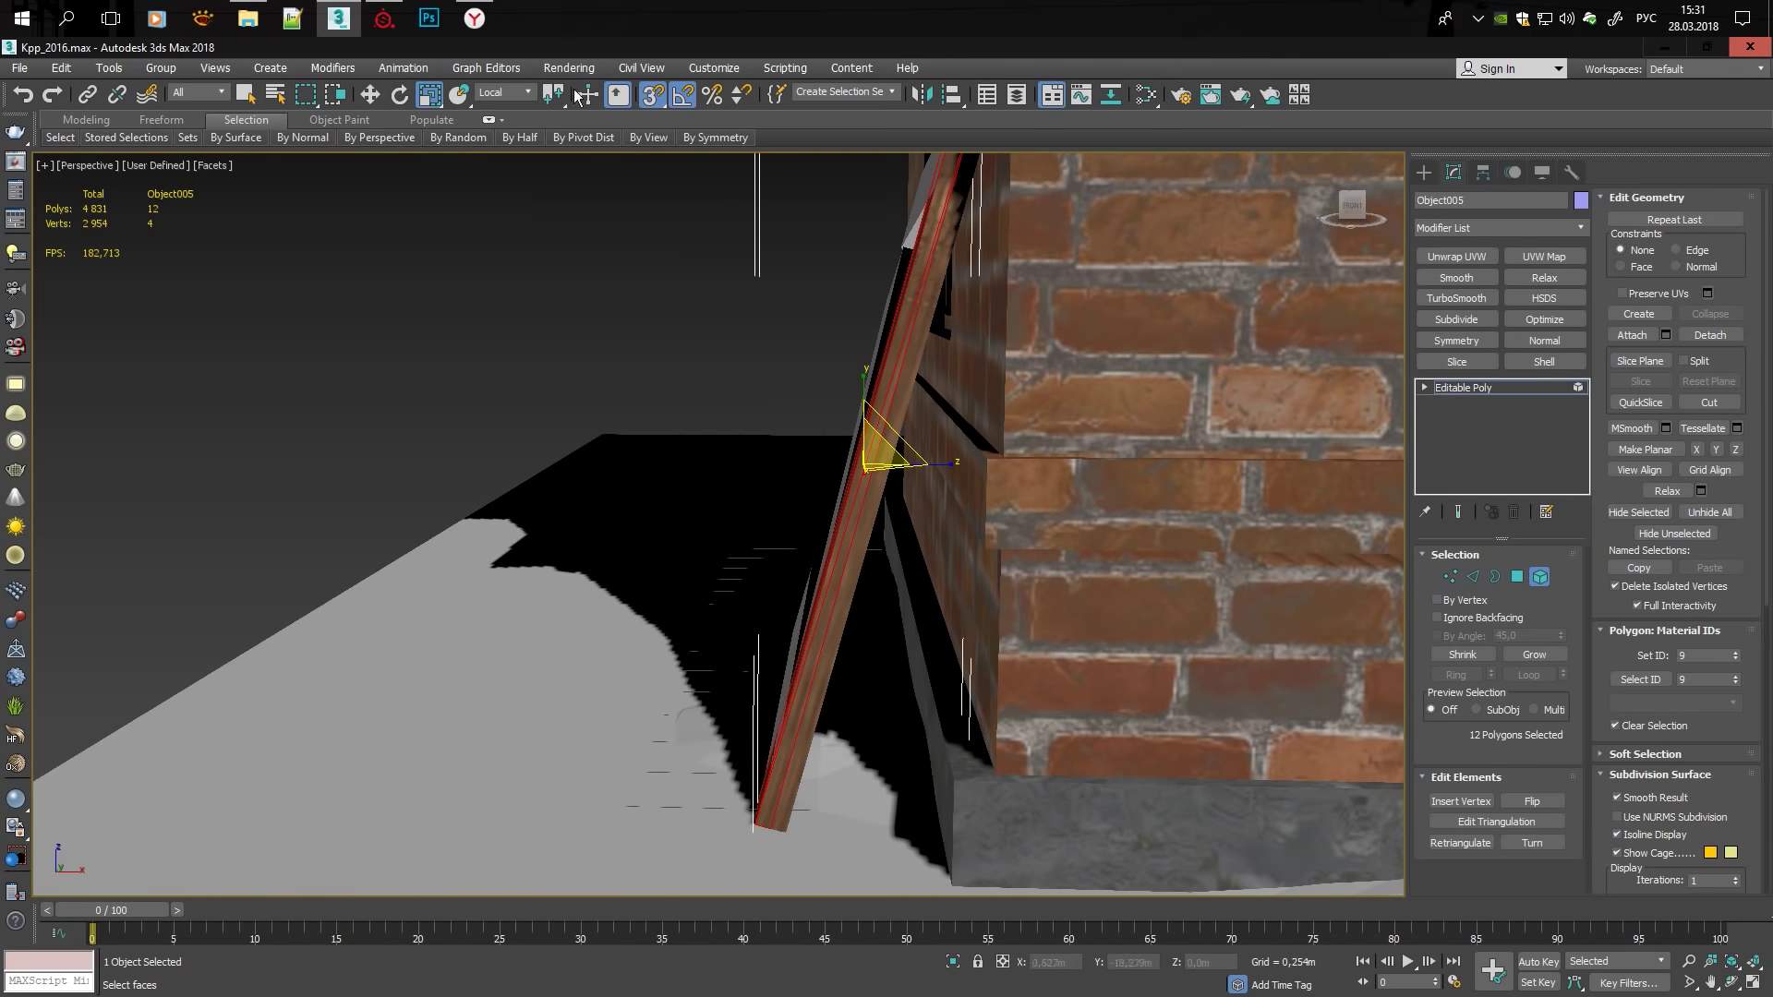
pyautogui.moveTo(822, 453)
pyautogui.keyDown('alt'); pyautogui.mouseDown(button='middle')
pyautogui.moveTo(889, 492)
pyautogui.moveTo(899, 425)
pyautogui.moveTo(923, 462)
pyautogui.mouseUp(button='middle'); pyautogui.keyUp('alt')
# Frame the plank up close facing the door with Local rotation axes.
pyautogui.press('w')
pyautogui.hotkey('alt', 'w')
pyautogui.hotkey('alt', 'w')
pyautogui.scroll(-3, 779, 545)
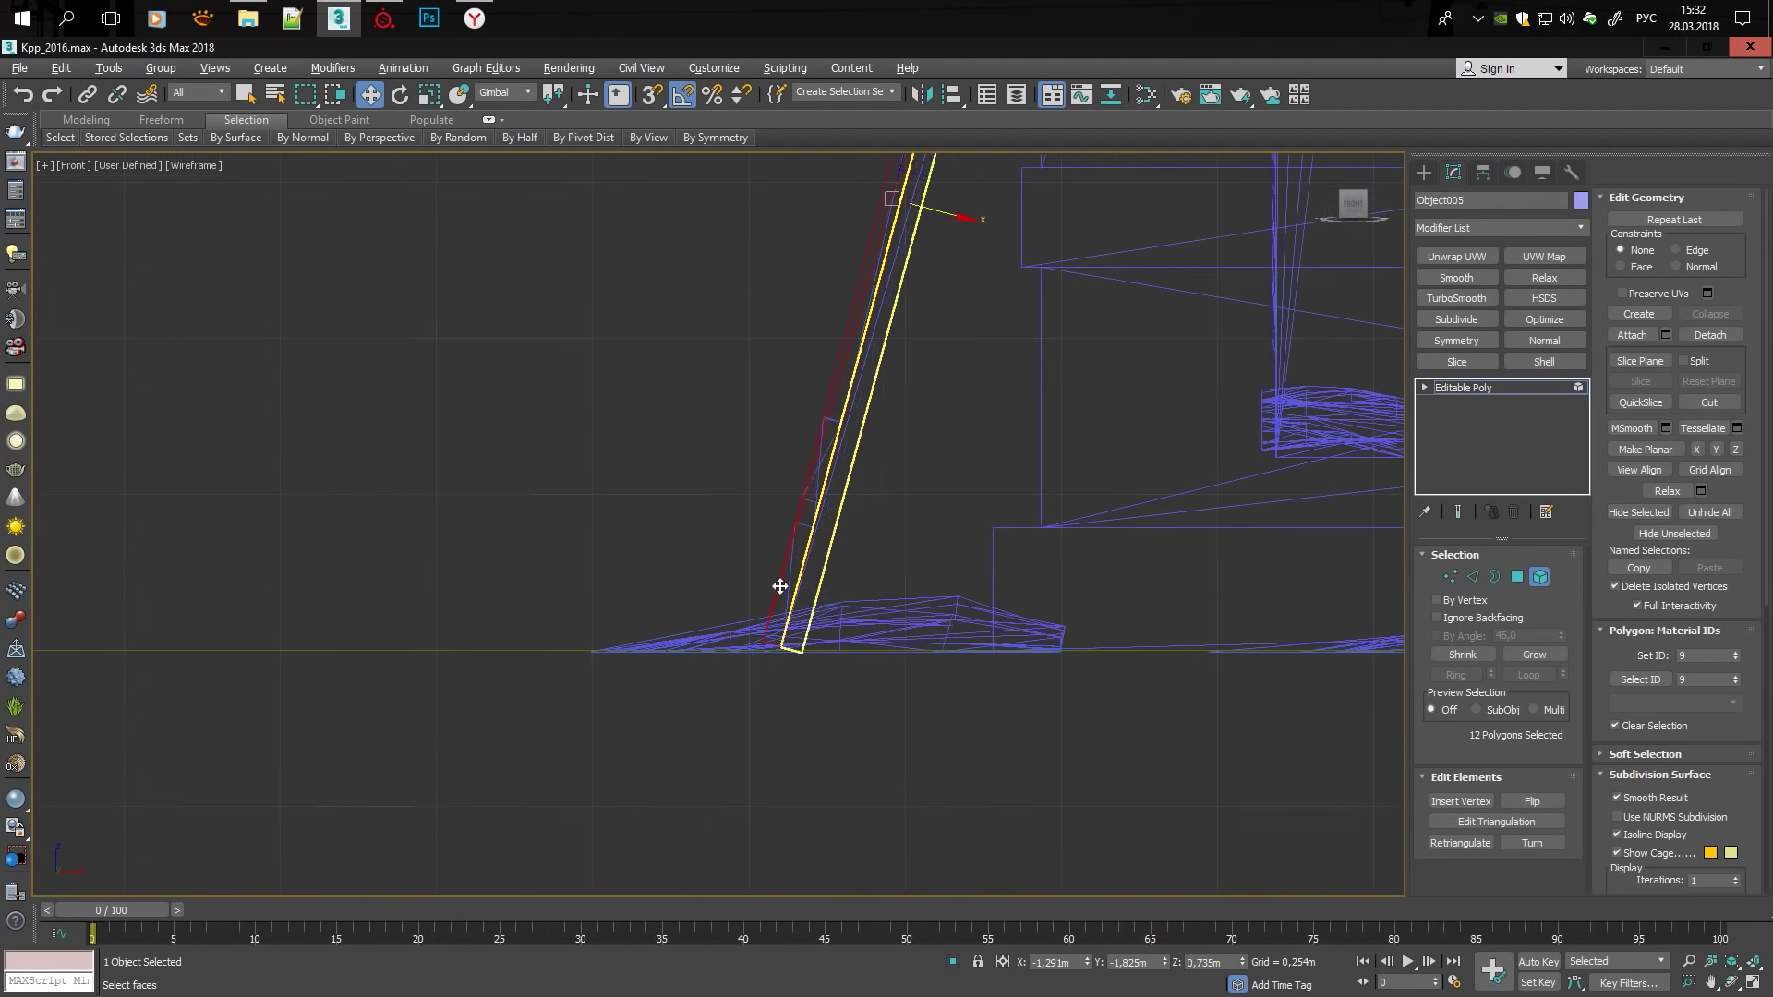
pyautogui.scroll(1, 779, 585)
pyautogui.hotkey('alt', 'w')
pyautogui.hotkey('alt', 'w')
pyautogui.keyDown('alt'); pyautogui.moveTo(1073, 595); pyautogui.dragTo(949, 624, button='middle'); pyautogui.keyUp('alt')
pyautogui.scroll(4, 949, 625)
pyautogui.press('e')
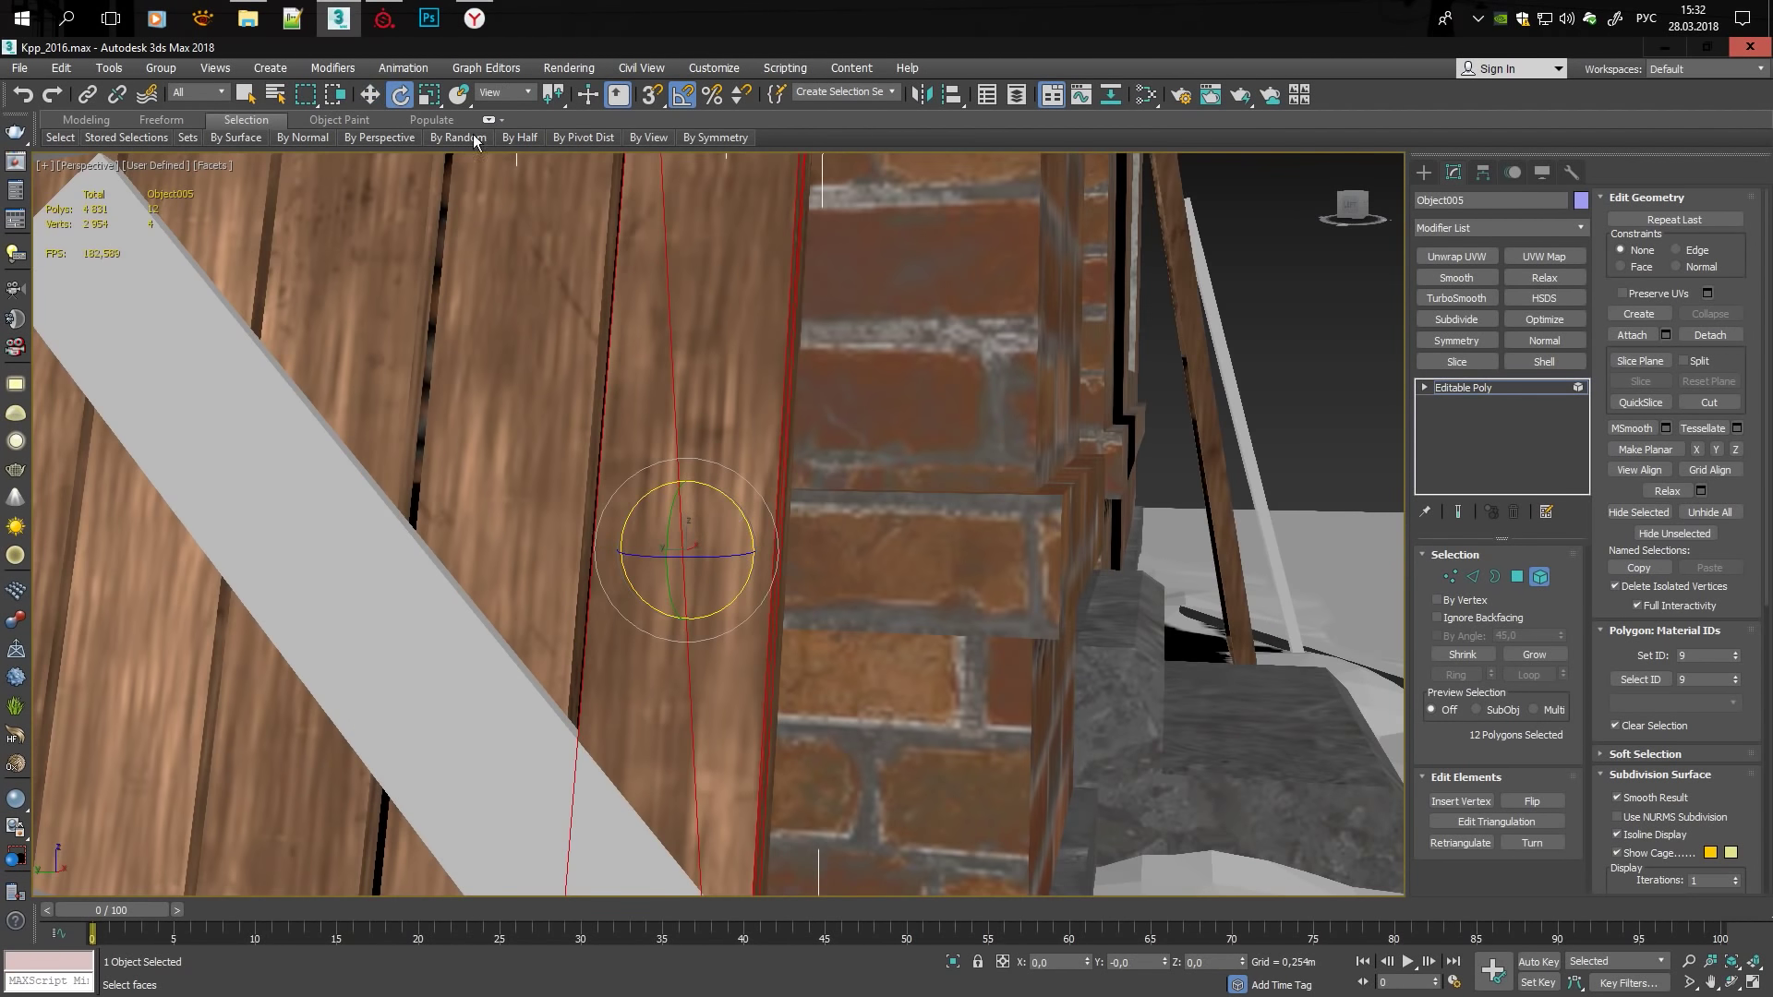
pyautogui.click(504, 166)
pyautogui.scroll(-4, 861, 505)
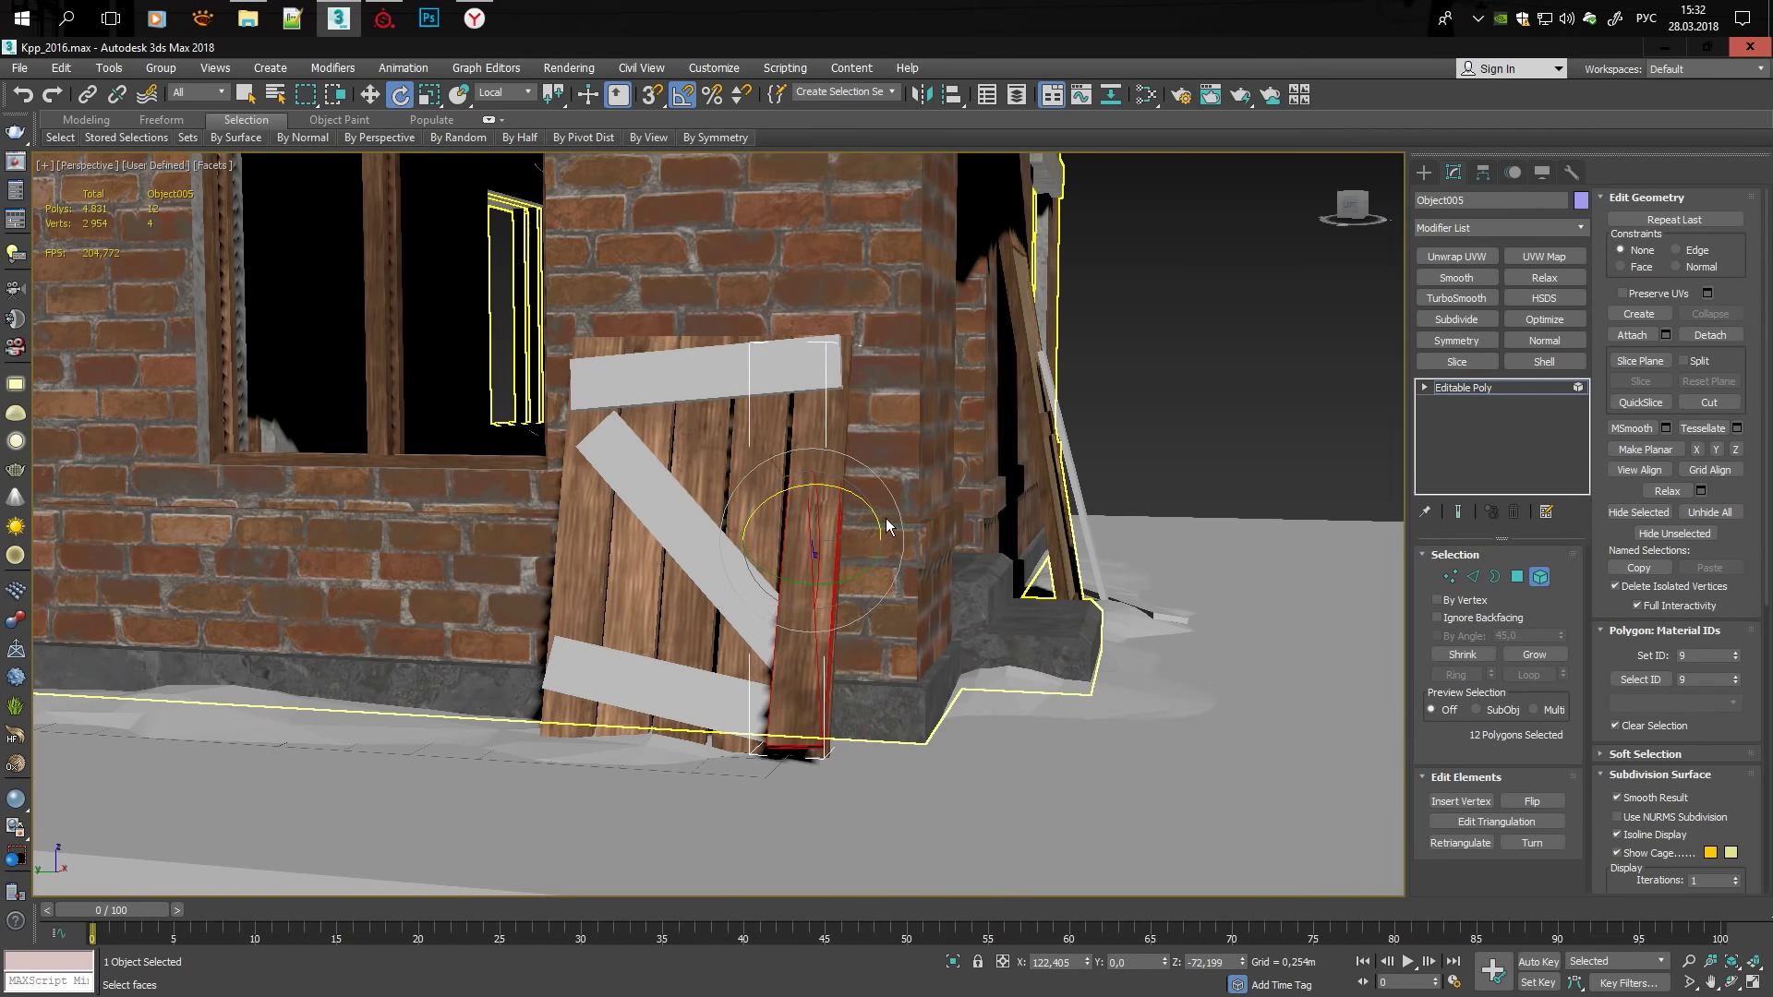
pyautogui.moveTo(842, 478)
pyautogui.keyDown('alt'); pyautogui.mouseDown(button='middle')
pyautogui.moveTo(912, 545)
pyautogui.moveTo(831, 518)
pyautogui.mouseUp(button='middle'); pyautogui.keyUp('alt')
pyautogui.press('z')
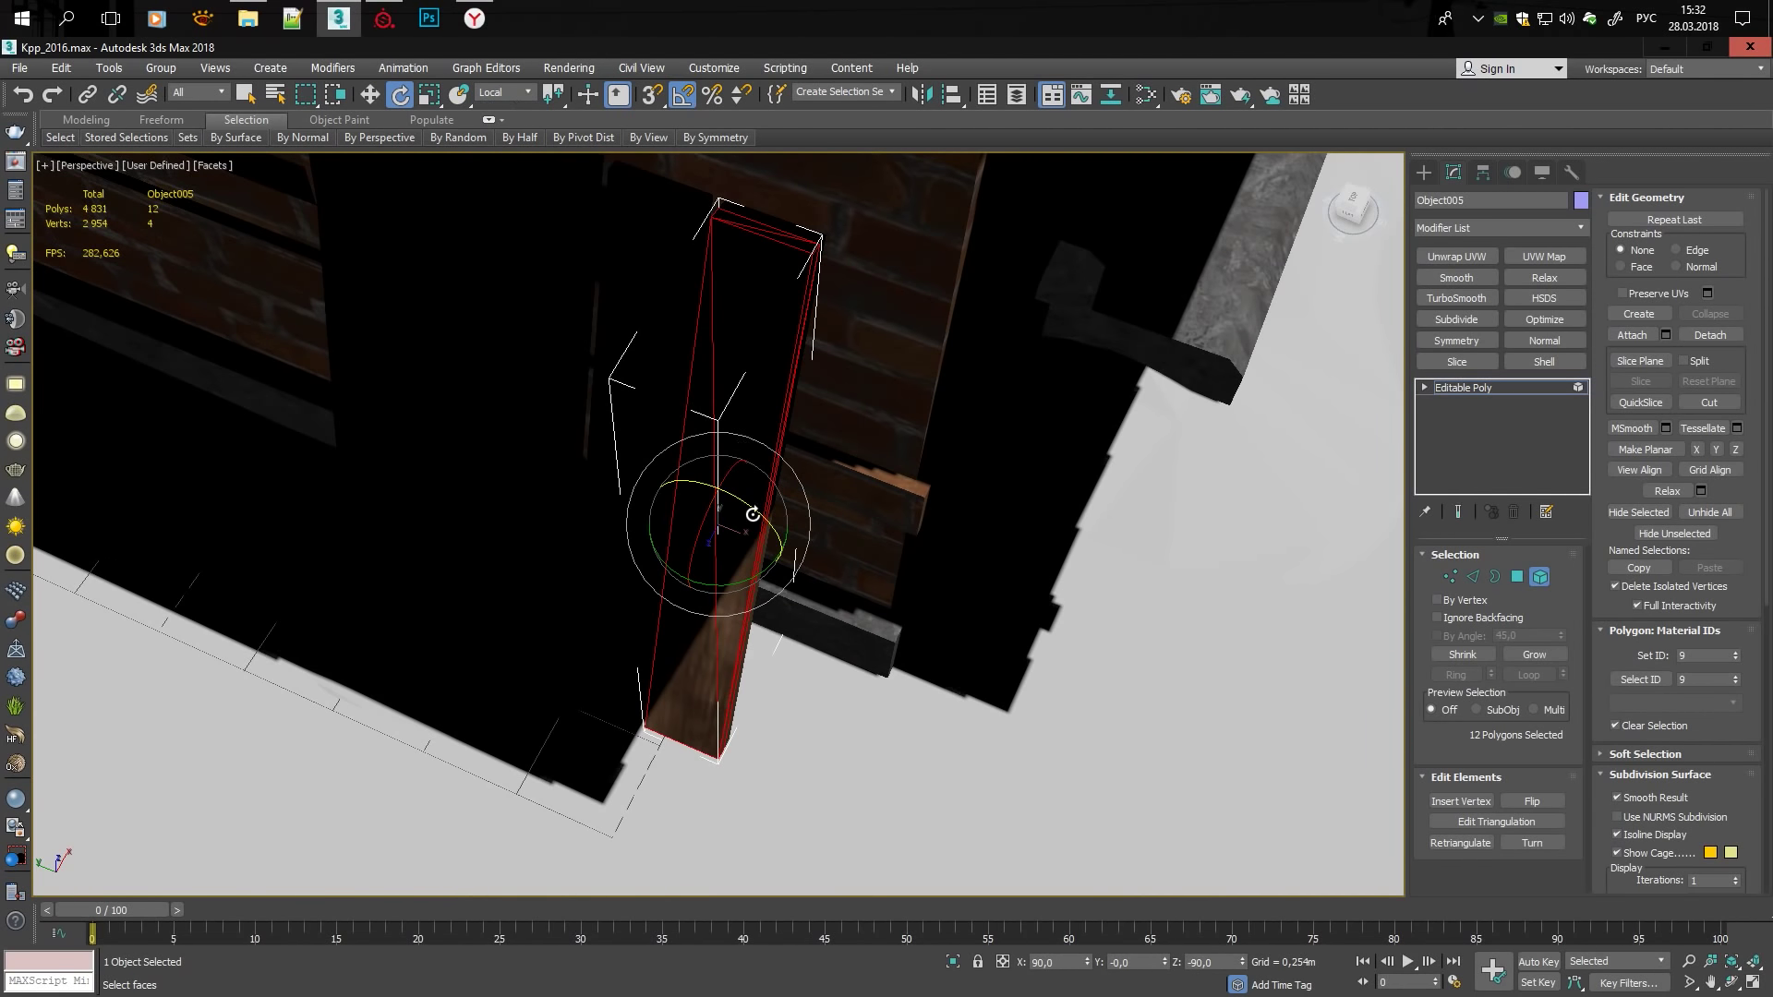
# Rotate the plank using World and then View axes to line it up with the door.
pyautogui.moveTo(752, 514); pyautogui.dragTo(689, 428)
pyautogui.click(490, 133)
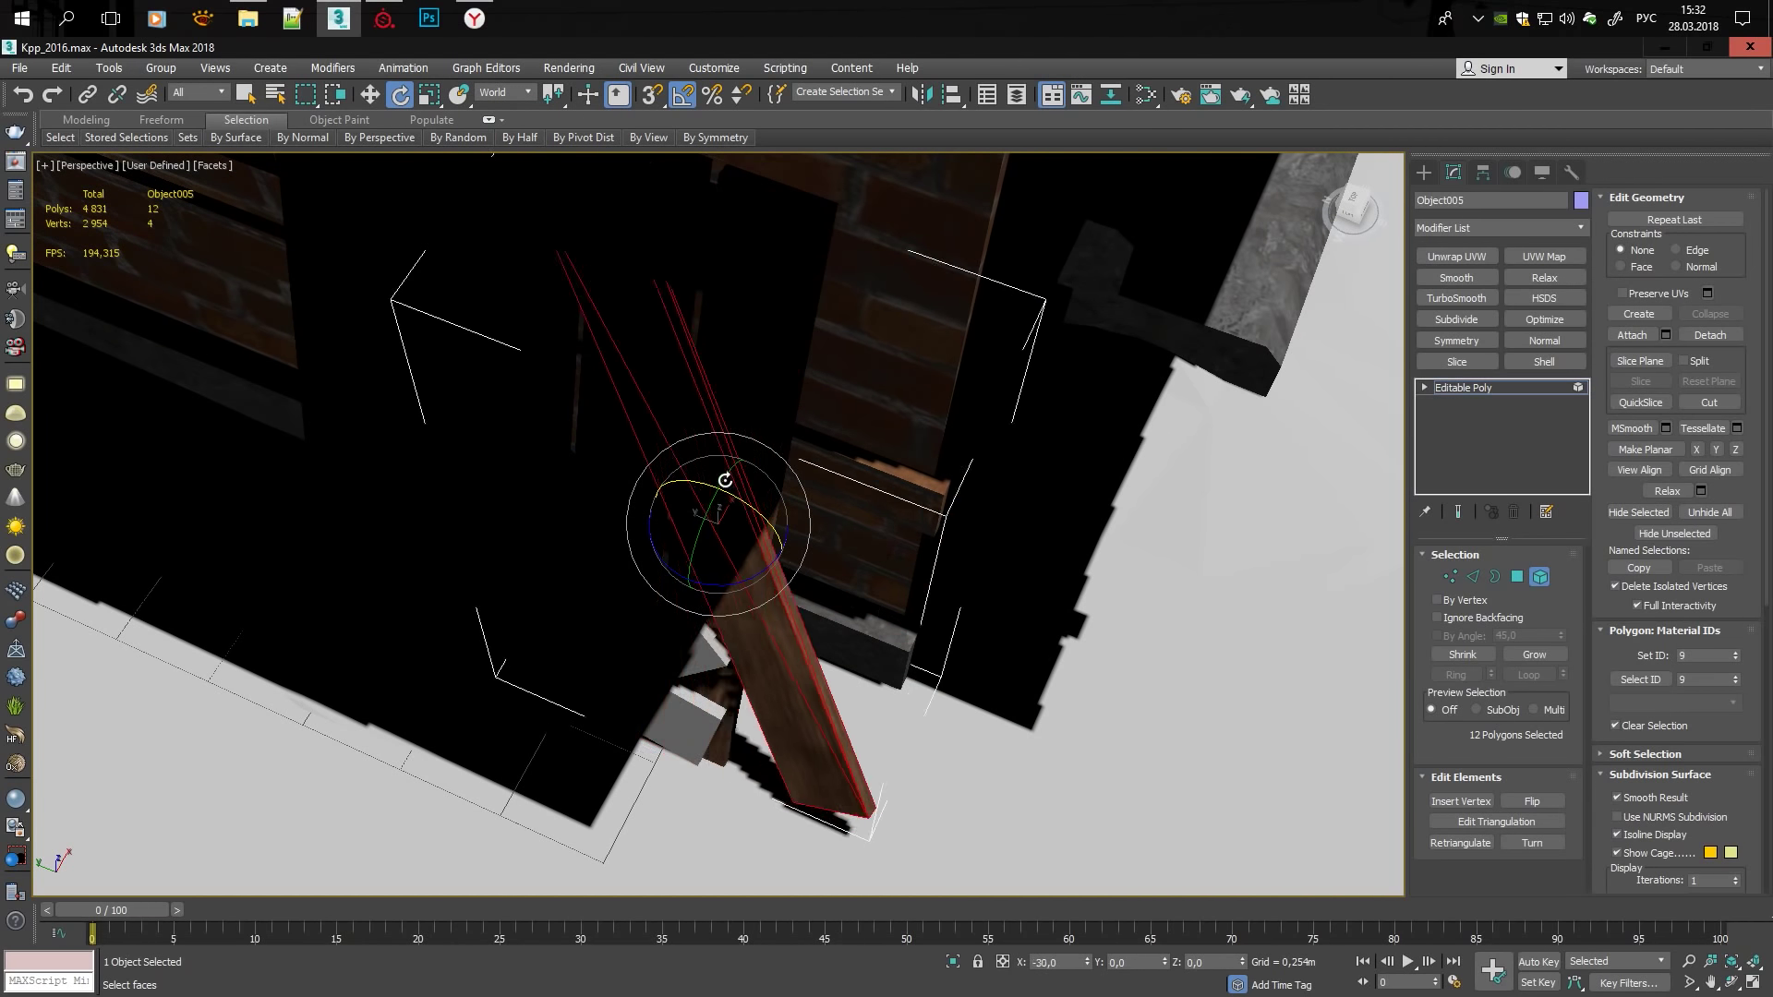
pyautogui.keyDown('alt'); pyautogui.moveTo(831, 498); pyautogui.dragTo(916, 519, button='middle'); pyautogui.keyUp('alt')
pyautogui.press('z')
pyautogui.moveTo(1060, 455); pyautogui.dragTo(791, 535, button='middle')
pyautogui.hotkey('shift', 'z')
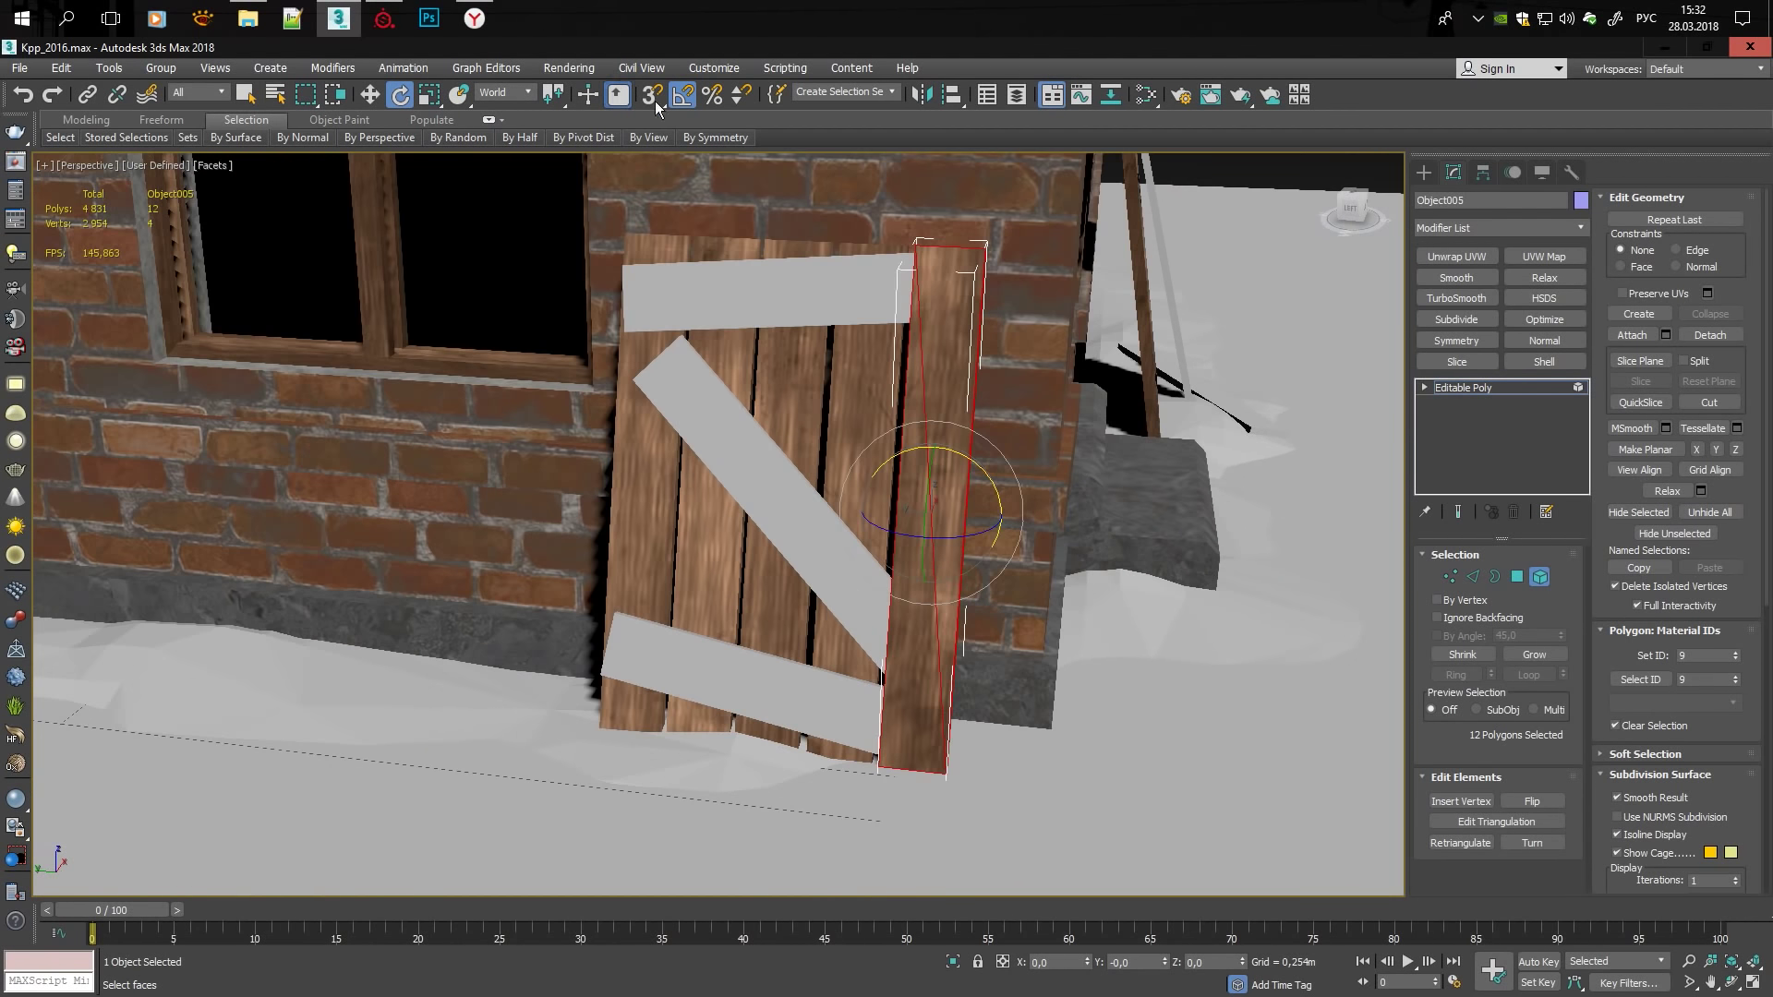
pyautogui.click(496, 112)
# Turn the plank 90 degrees and lean it diagonally across the door as a brace.
pyautogui.moveTo(959, 469); pyautogui.dragTo(970, 514)
pyautogui.keyDown('alt'); pyautogui.moveTo(969, 514); pyautogui.dragTo(1020, 435, button='middle'); pyautogui.keyUp('alt')
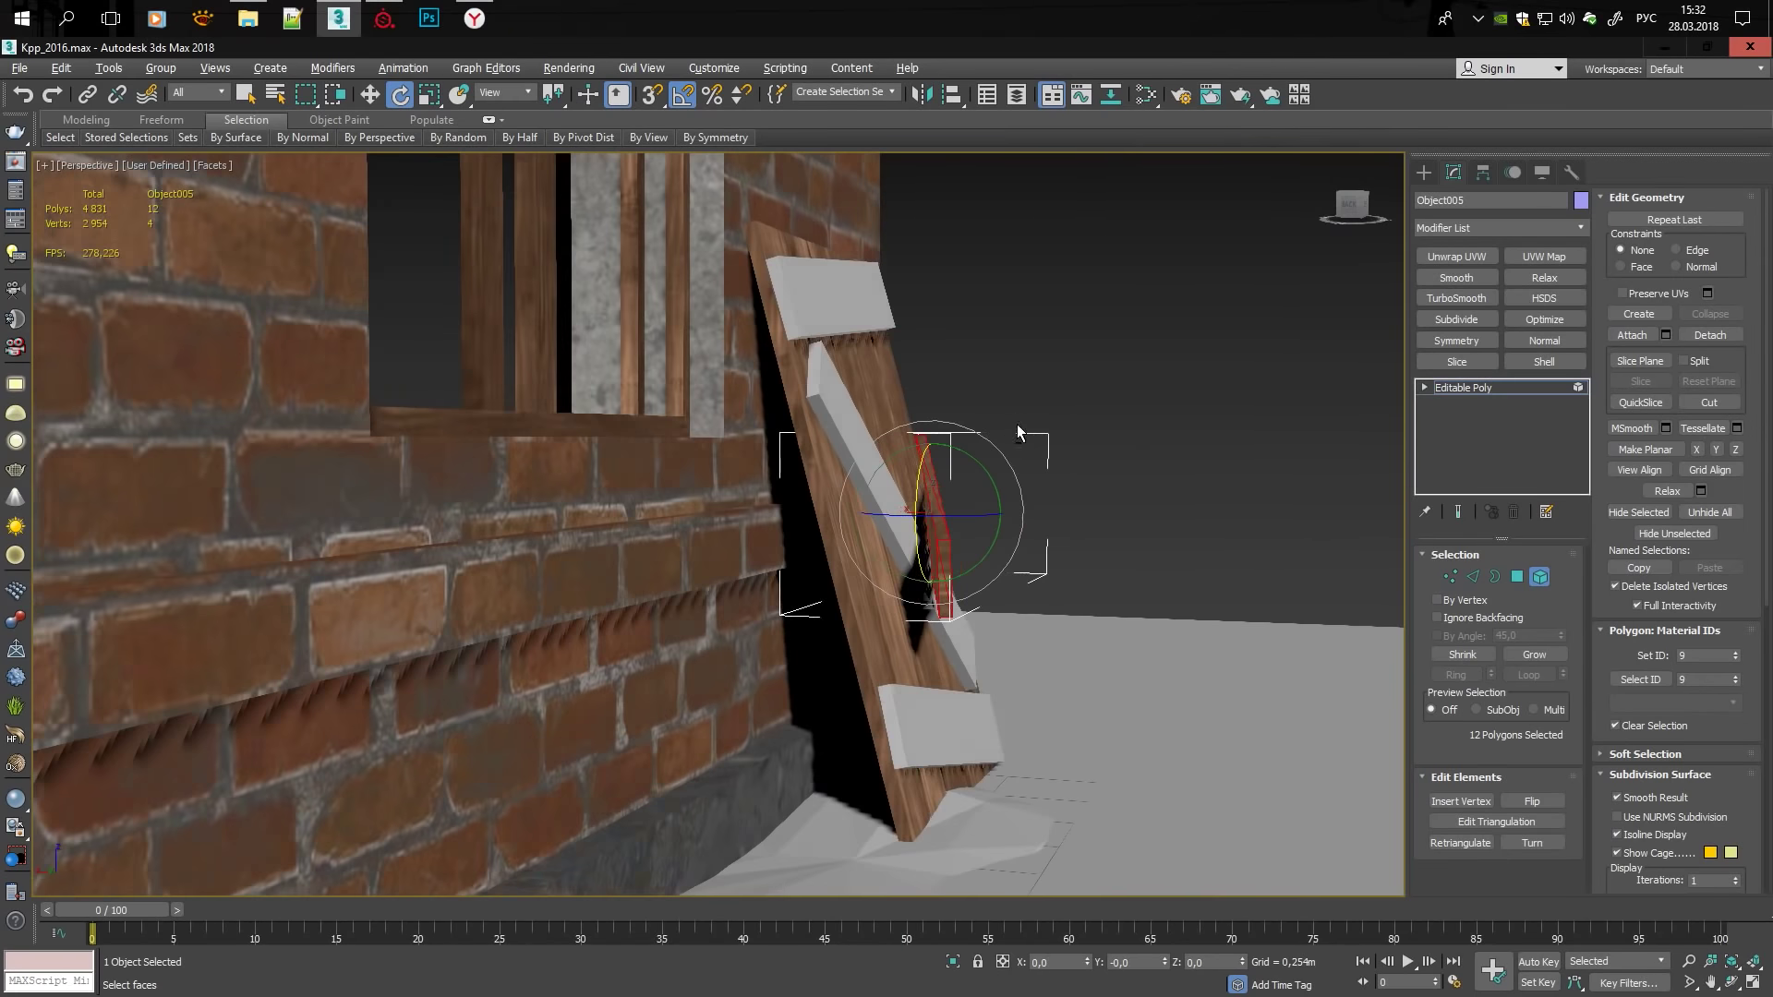
pyautogui.press('f')
pyautogui.moveTo(672, 502); pyautogui.dragTo(721, 555)
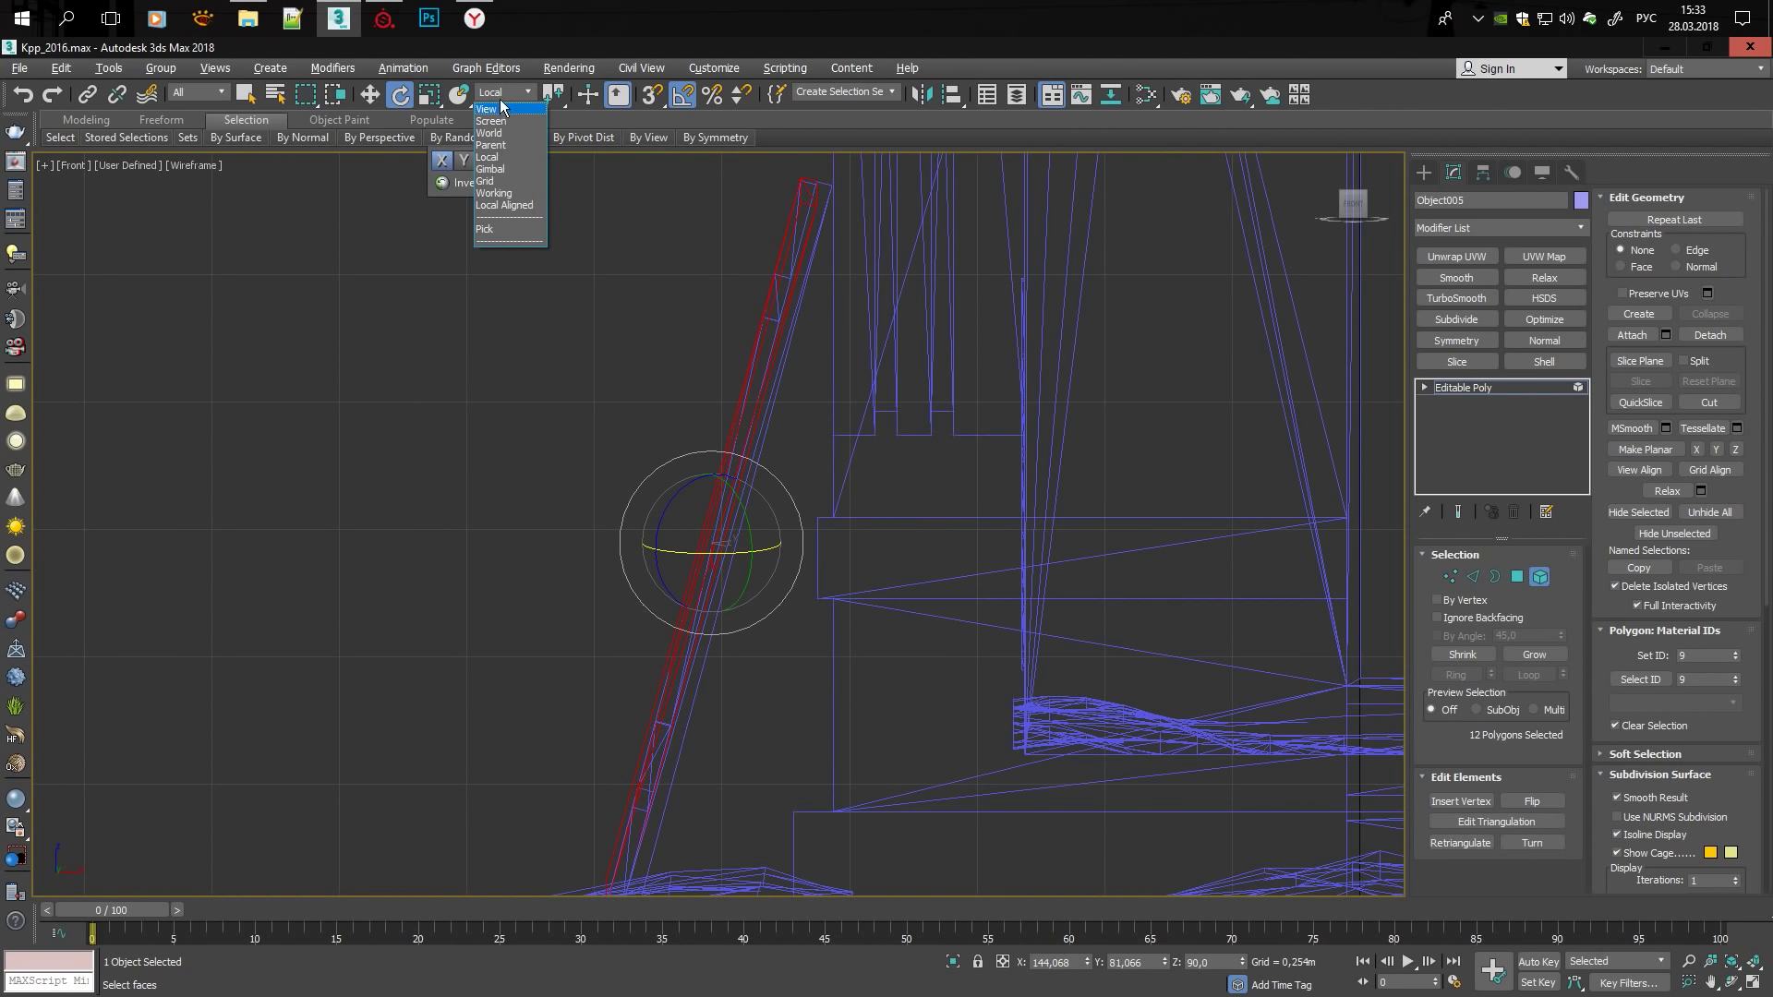
pyautogui.moveTo(865, 419); pyautogui.dragTo(914, 383, button='middle')
pyautogui.press('p')
pyautogui.moveTo(914, 434); pyautogui.dragTo(739, 522)
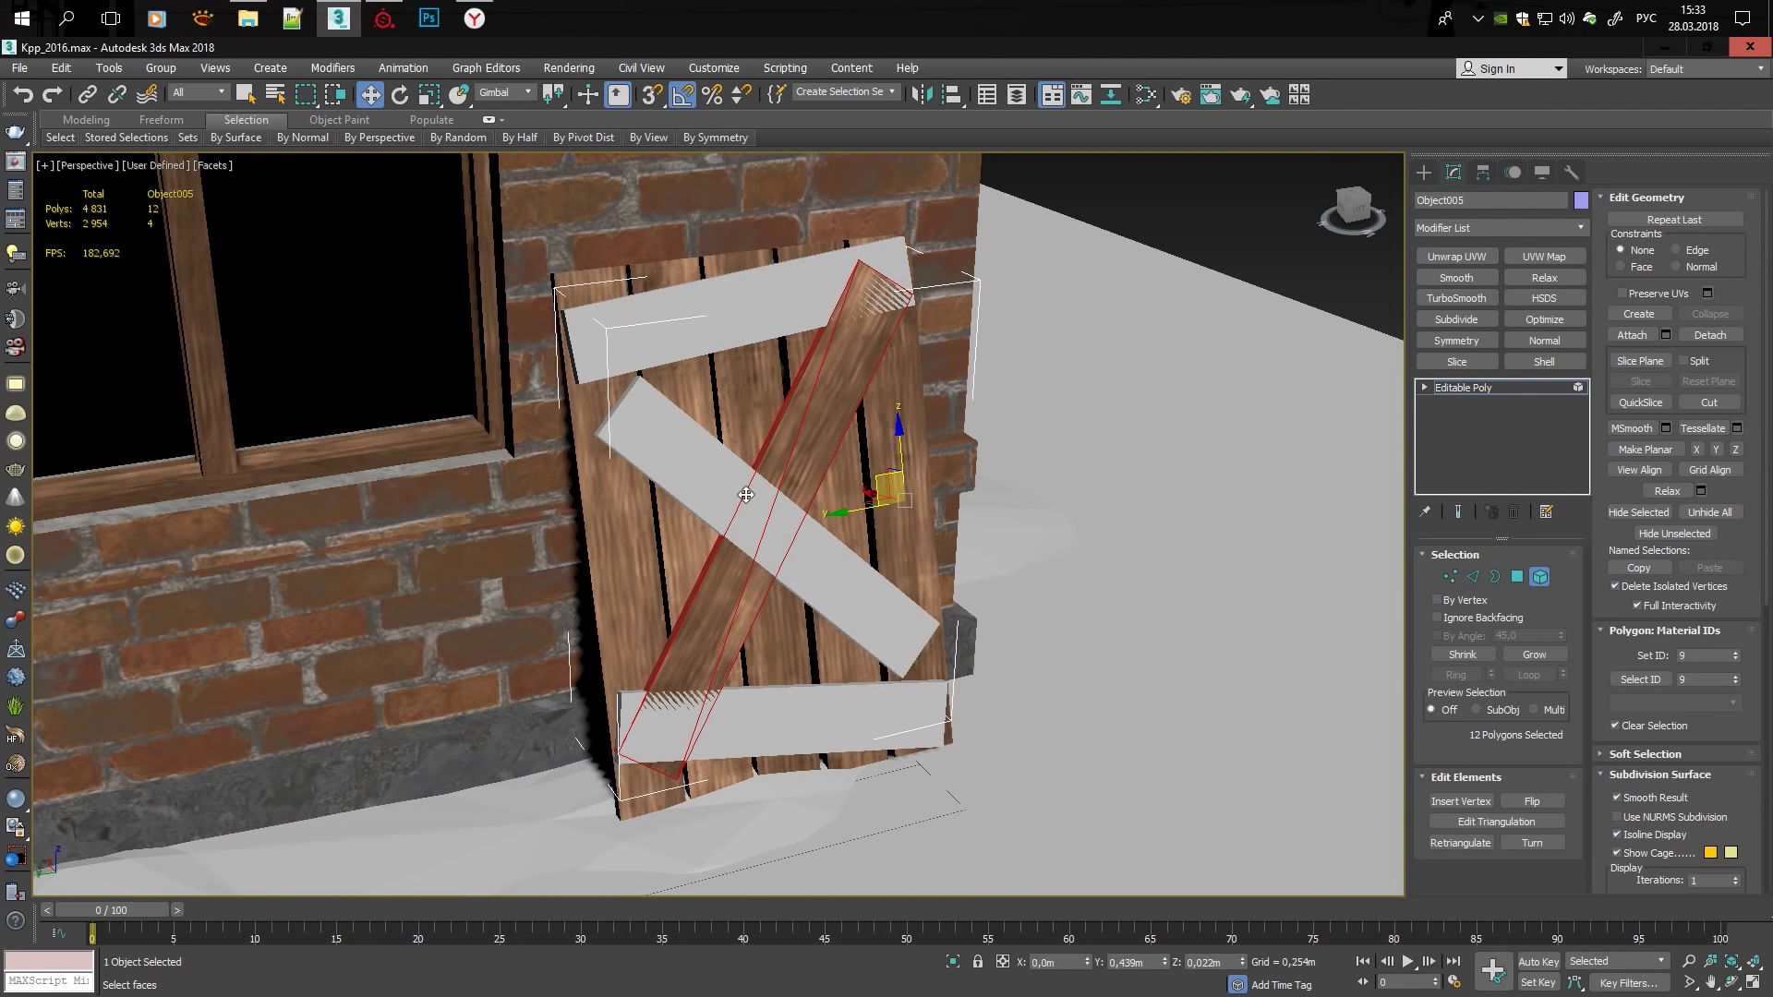
# Delete the white board elements from the door.
pyautogui.click(924, 646)
pyautogui.press('5')
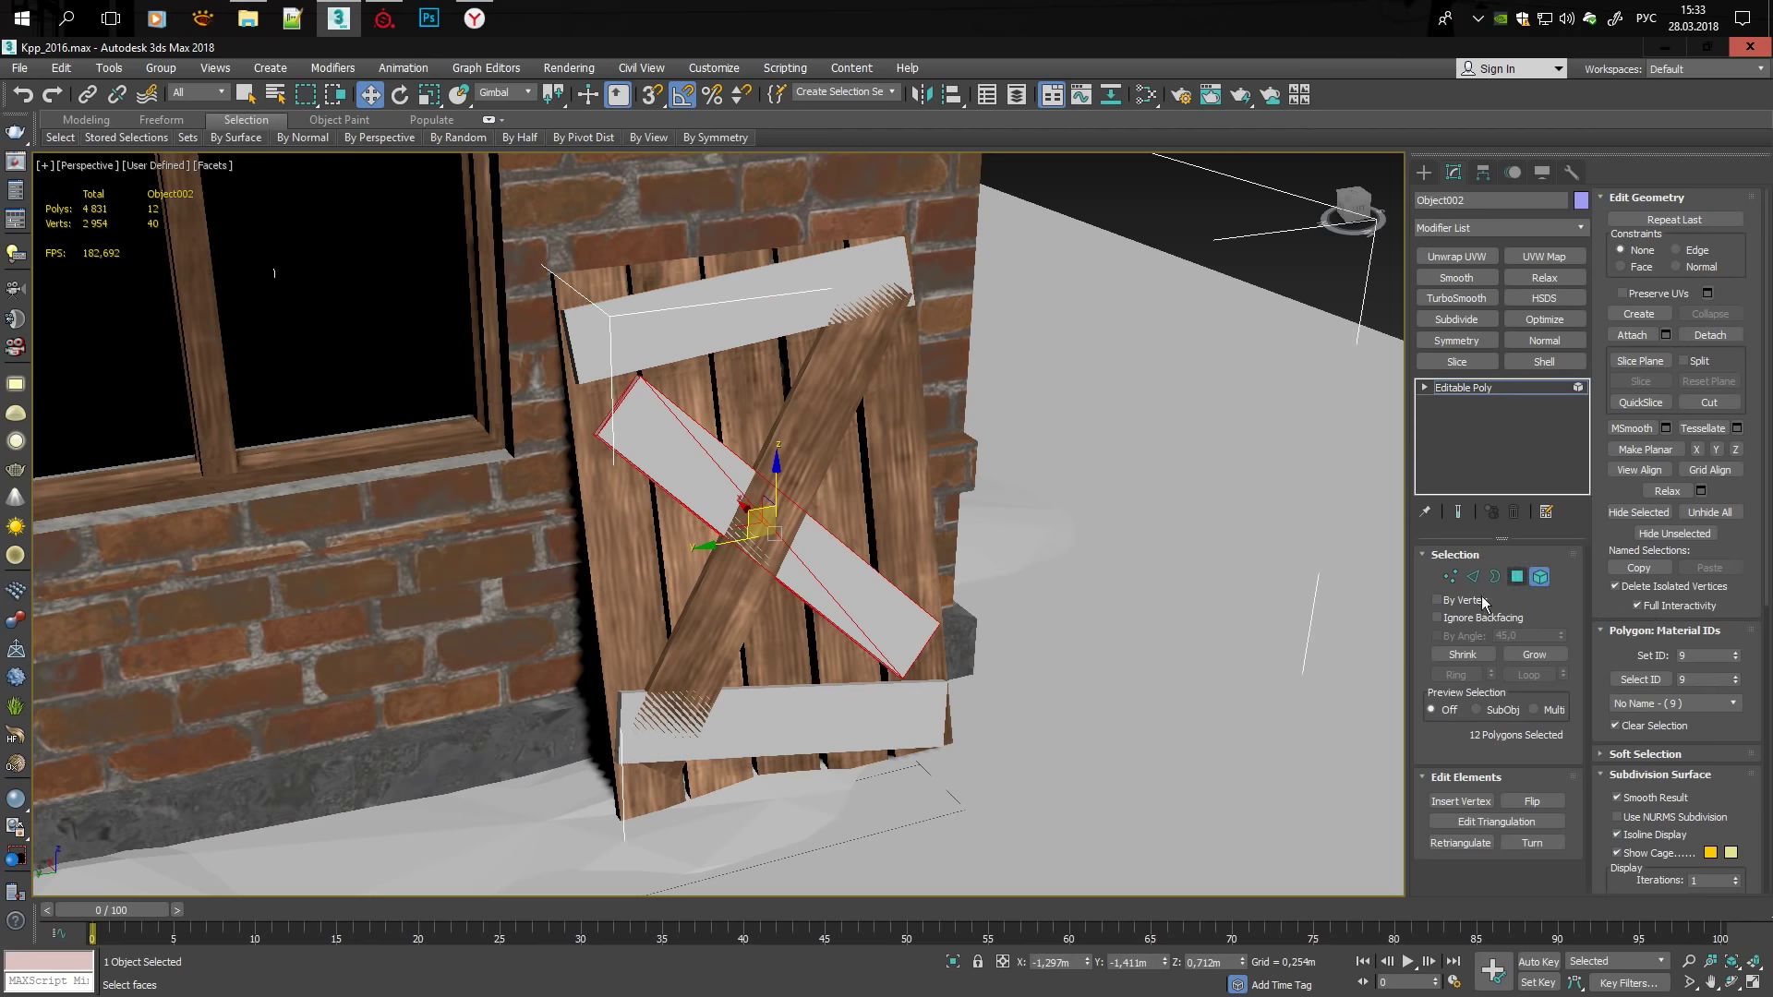
pyautogui.press('Delete')
pyautogui.press('5')
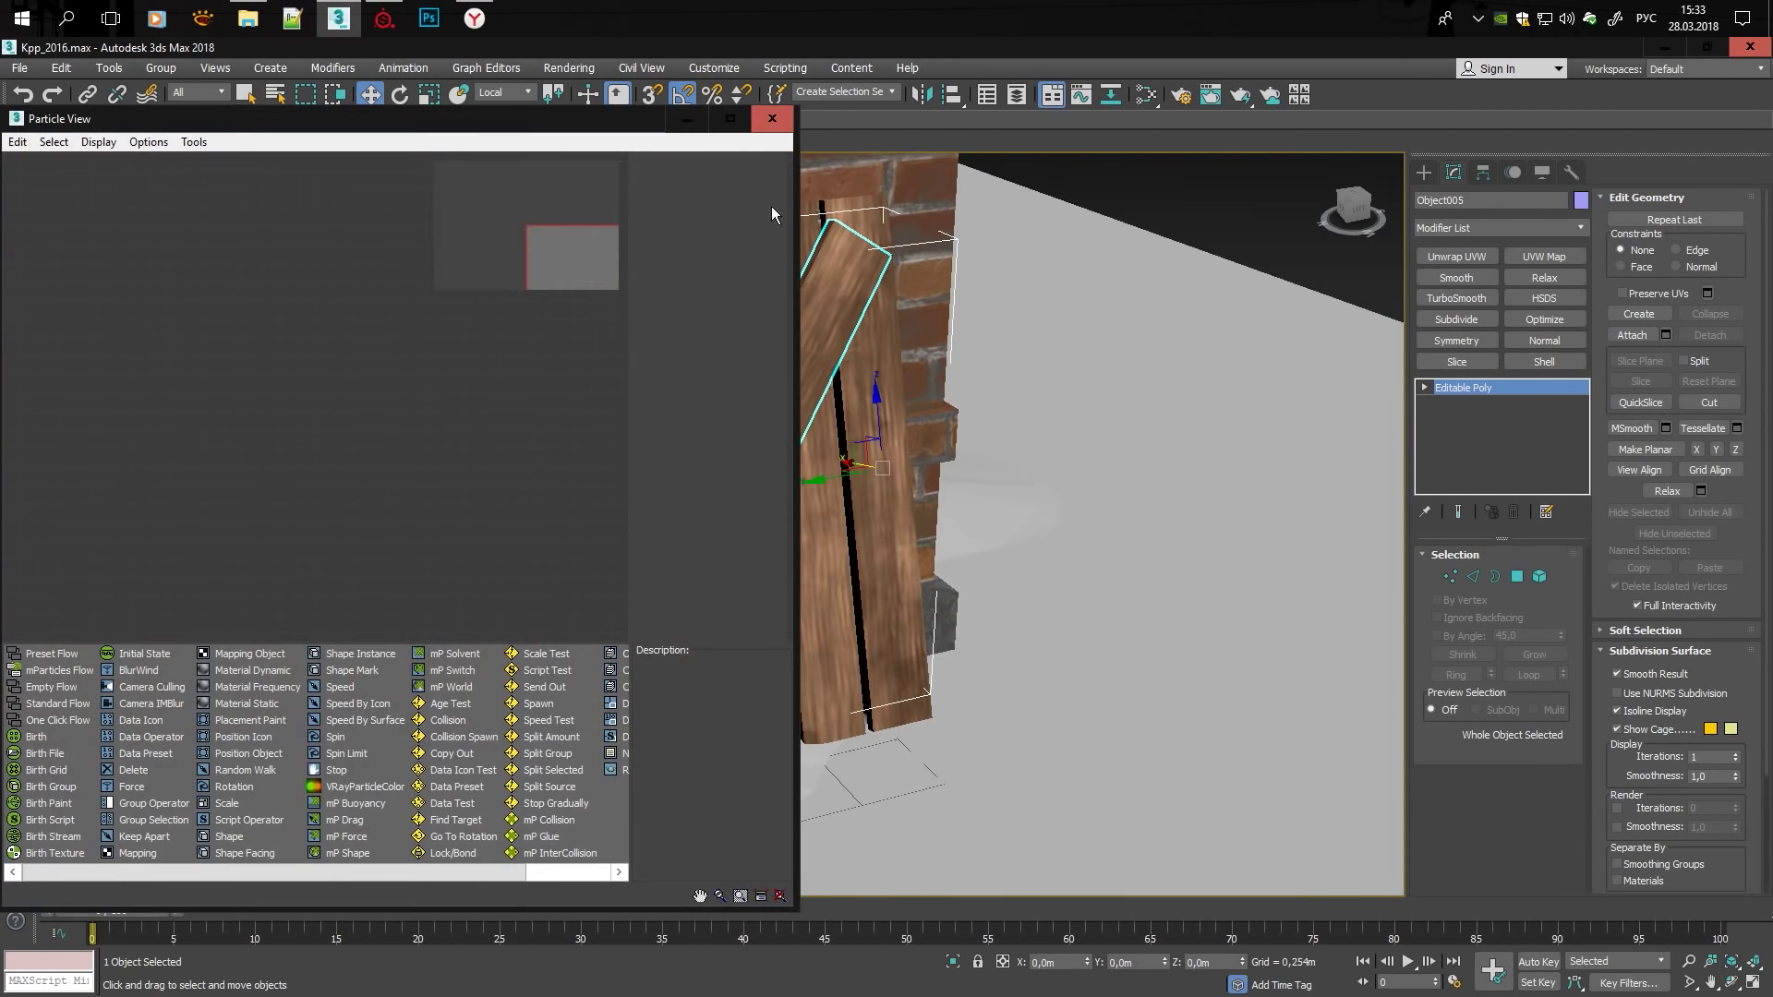
# Shift-clone a board down to the bottom of the door as a horizontal crossbar.
pyautogui.scroll(2, 810, 341)
pyautogui.press('5')
pyautogui.moveTo(810, 341)
pyautogui.keyDown('shift'); pyautogui.mouseDown()
pyautogui.moveTo(720, 675)
pyautogui.moveTo(600, 683)
pyautogui.mouseUp(); pyautogui.keyUp('shift')
pyautogui.press('Return')
pyautogui.press('1')
pyautogui.keyDown('alt'); pyautogui.moveTo(849, 465); pyautogui.dragTo(1630, 503, button='middle'); pyautogui.keyUp('alt')
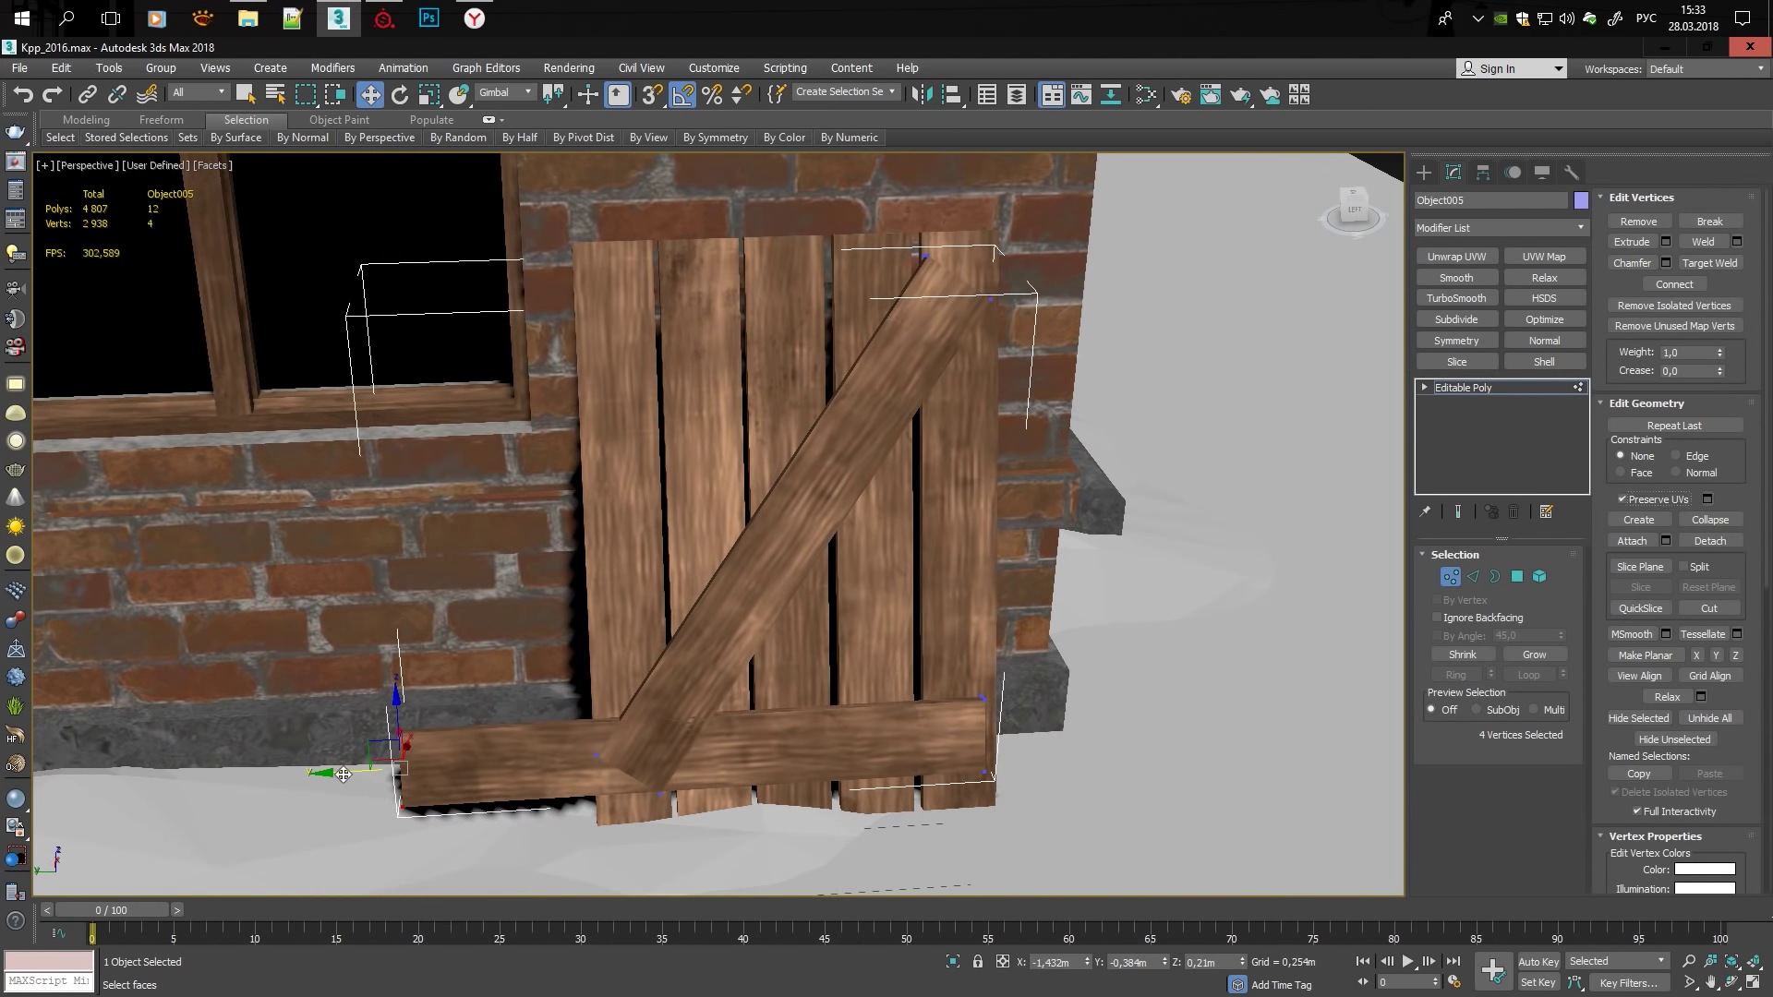
# Shorten the horizontal board's left end and clone that board up to the top of the door.
pyautogui.moveTo(343, 774); pyautogui.dragTo(658, 770)
pyautogui.press('z')
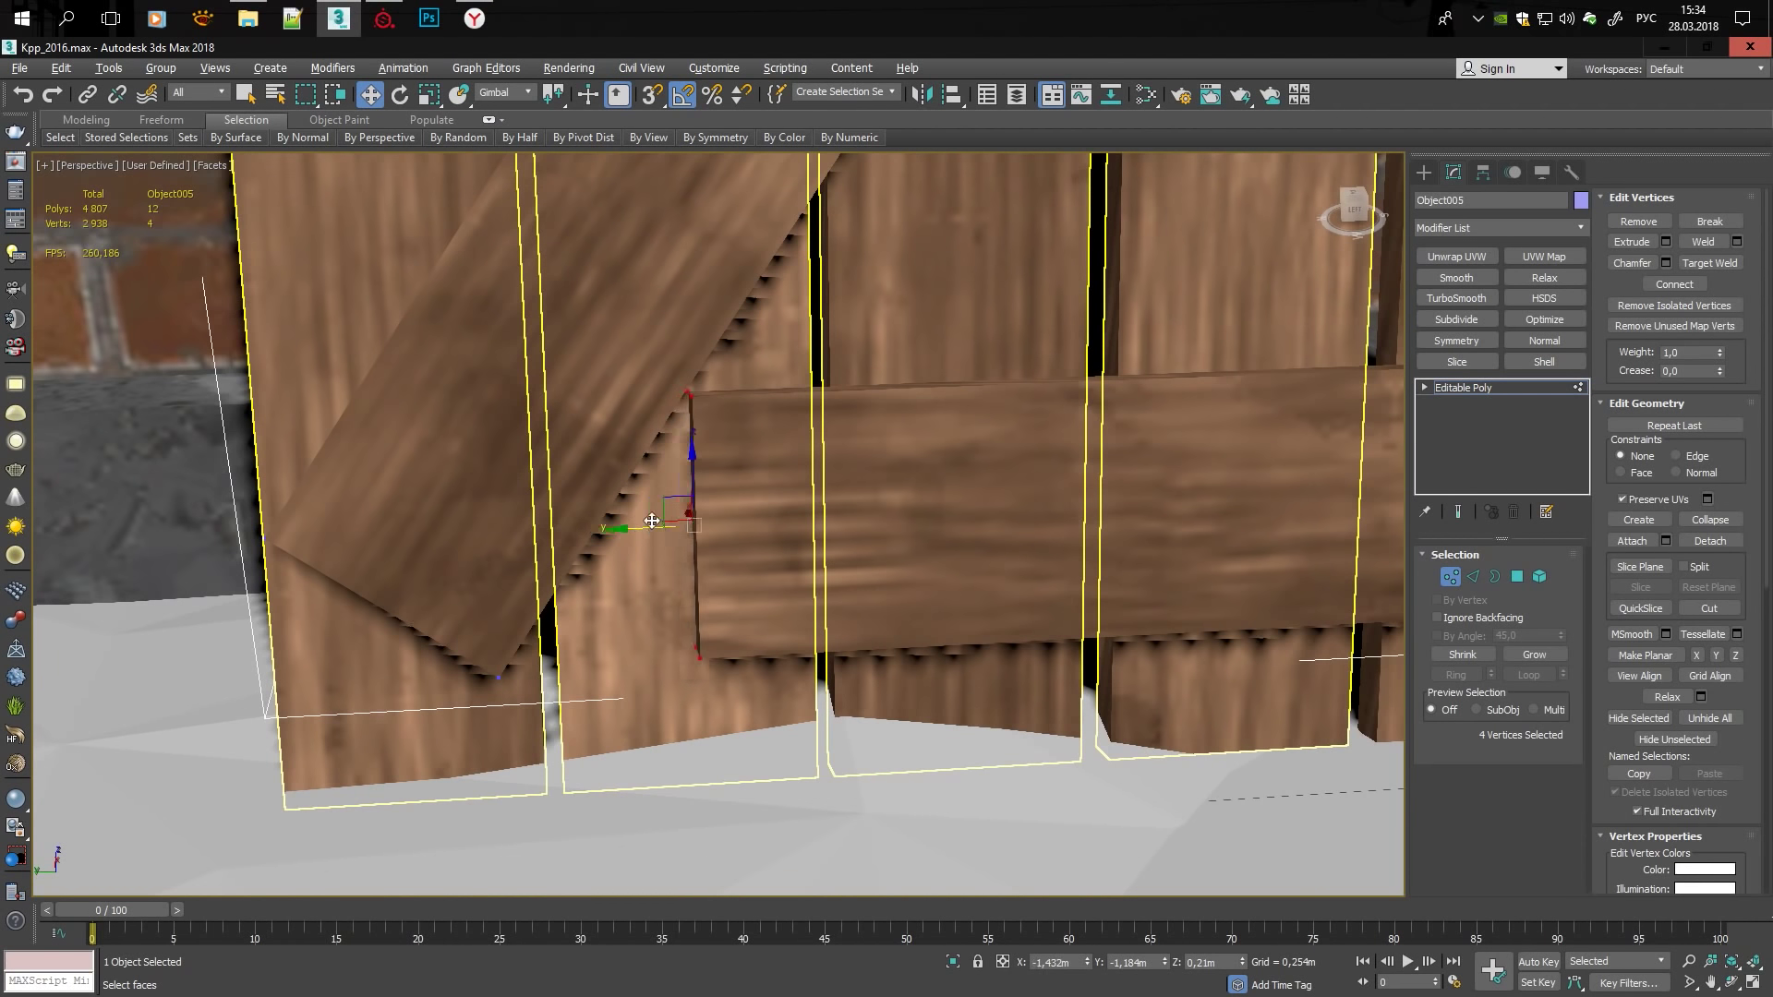
pyautogui.scroll(-5, 652, 520)
pyautogui.scroll(-3, 928, 497)
pyautogui.press('5')
pyautogui.click(899, 619)
pyautogui.moveTo(900, 618)
pyautogui.keyDown('alt'); pyautogui.mouseDown(button='middle')
pyautogui.moveTo(940, 557)
pyautogui.moveTo(1016, 535)
pyautogui.mouseUp(button='middle'); pyautogui.keyUp('alt')
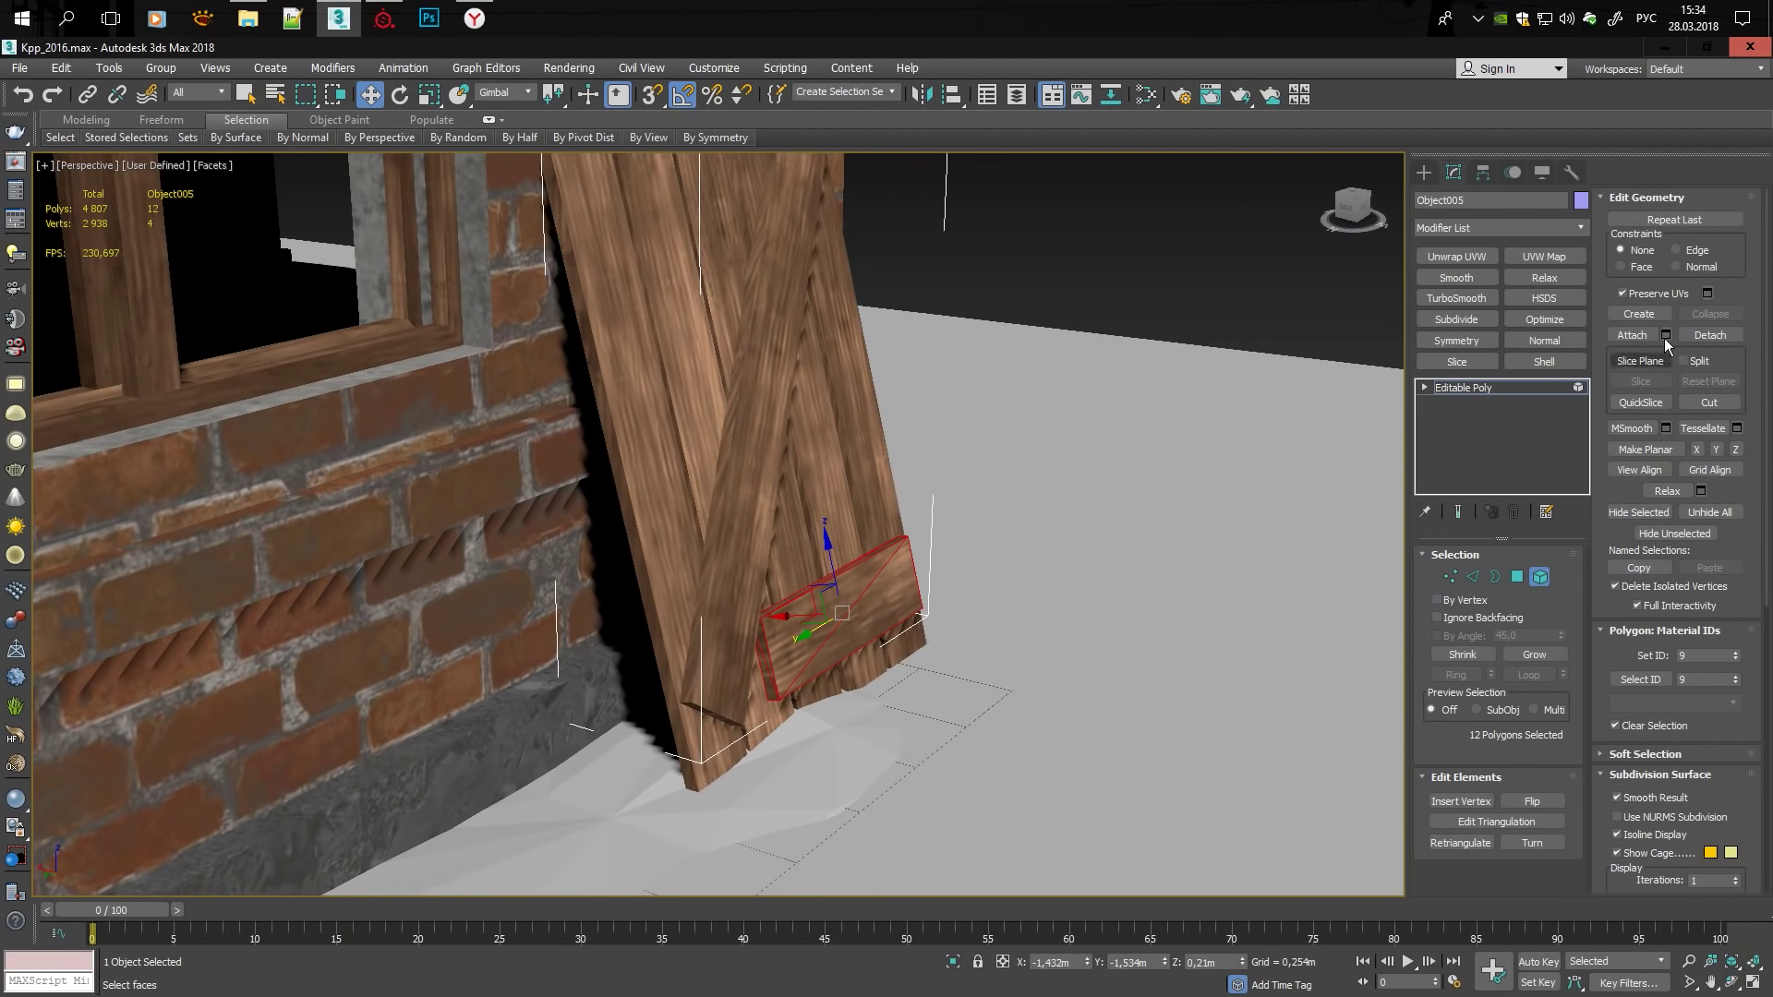
pyautogui.moveTo(1346, 382)
pyautogui.keyDown('alt'); pyautogui.mouseDown(button='middle')
pyautogui.moveTo(807, 395)
pyautogui.moveTo(802, 702)
pyautogui.mouseUp(button='middle'); pyautogui.keyUp('alt')
pyautogui.keyDown('shift'); pyautogui.moveTo(801, 702); pyautogui.dragTo(671, 233); pyautogui.keyUp('shift')
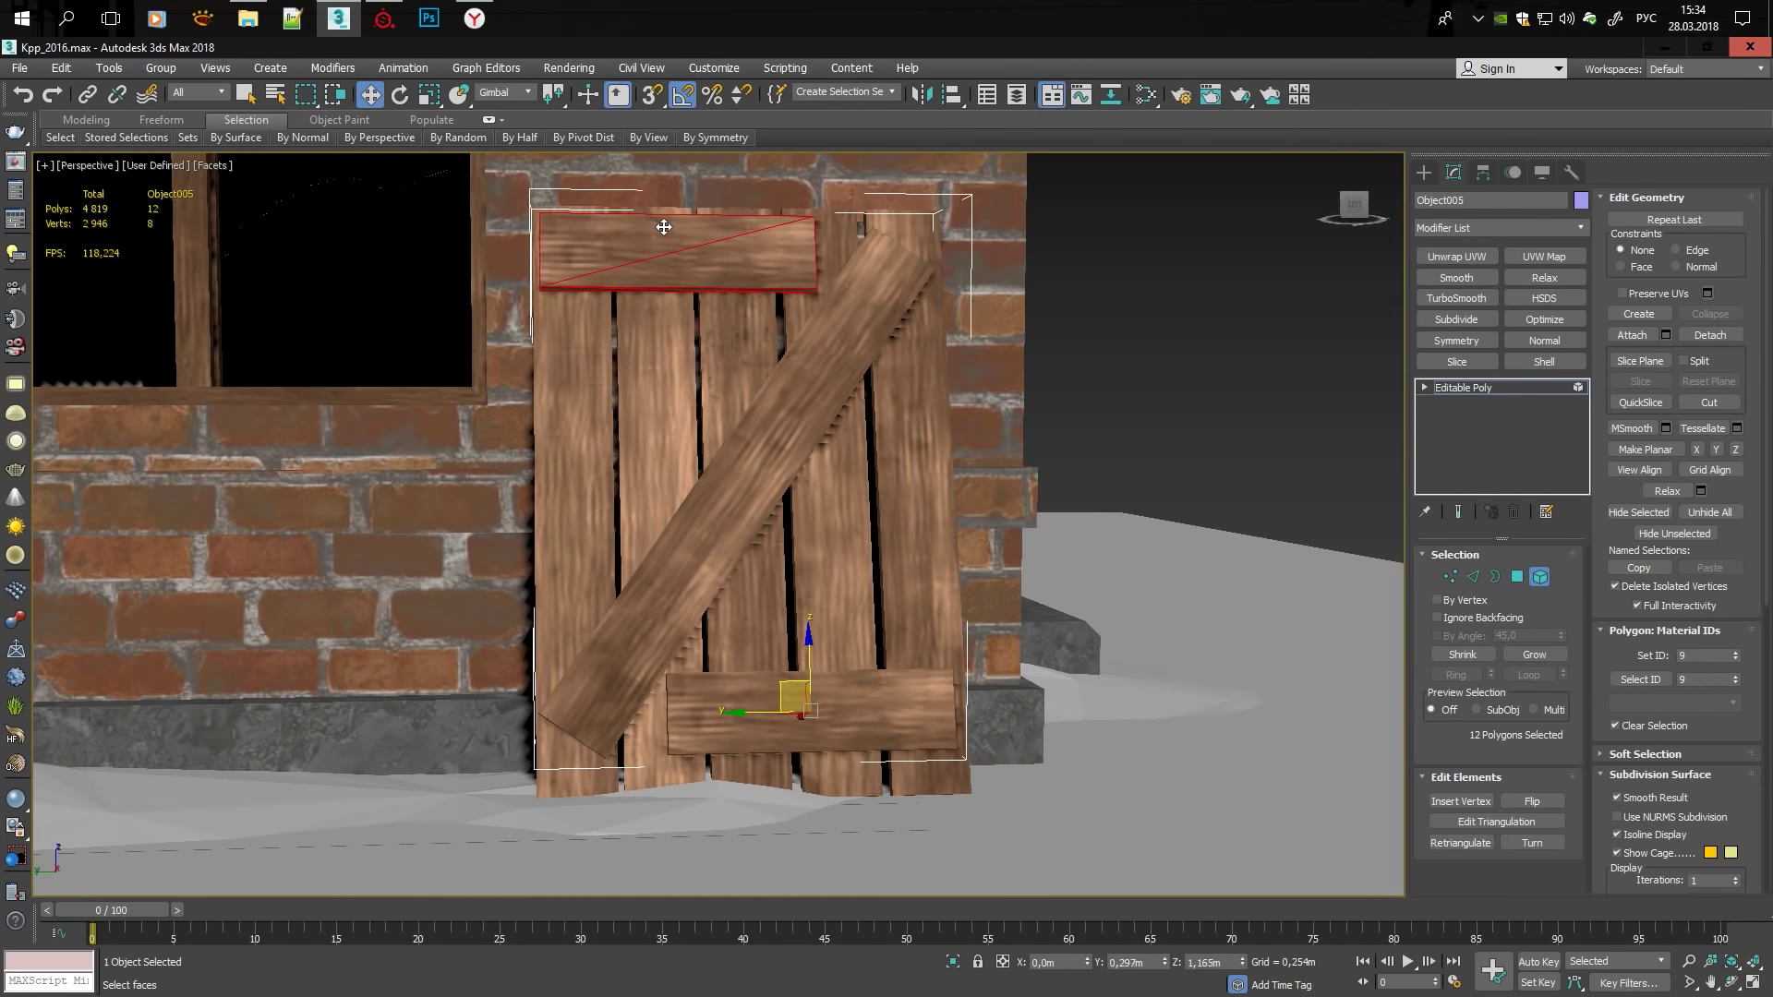
pyautogui.press('Return')
# Slide the cloned top crossbar to the right into position on the door.
pyautogui.scroll(4, 766, 185)
pyautogui.scroll(4, 818, 218)
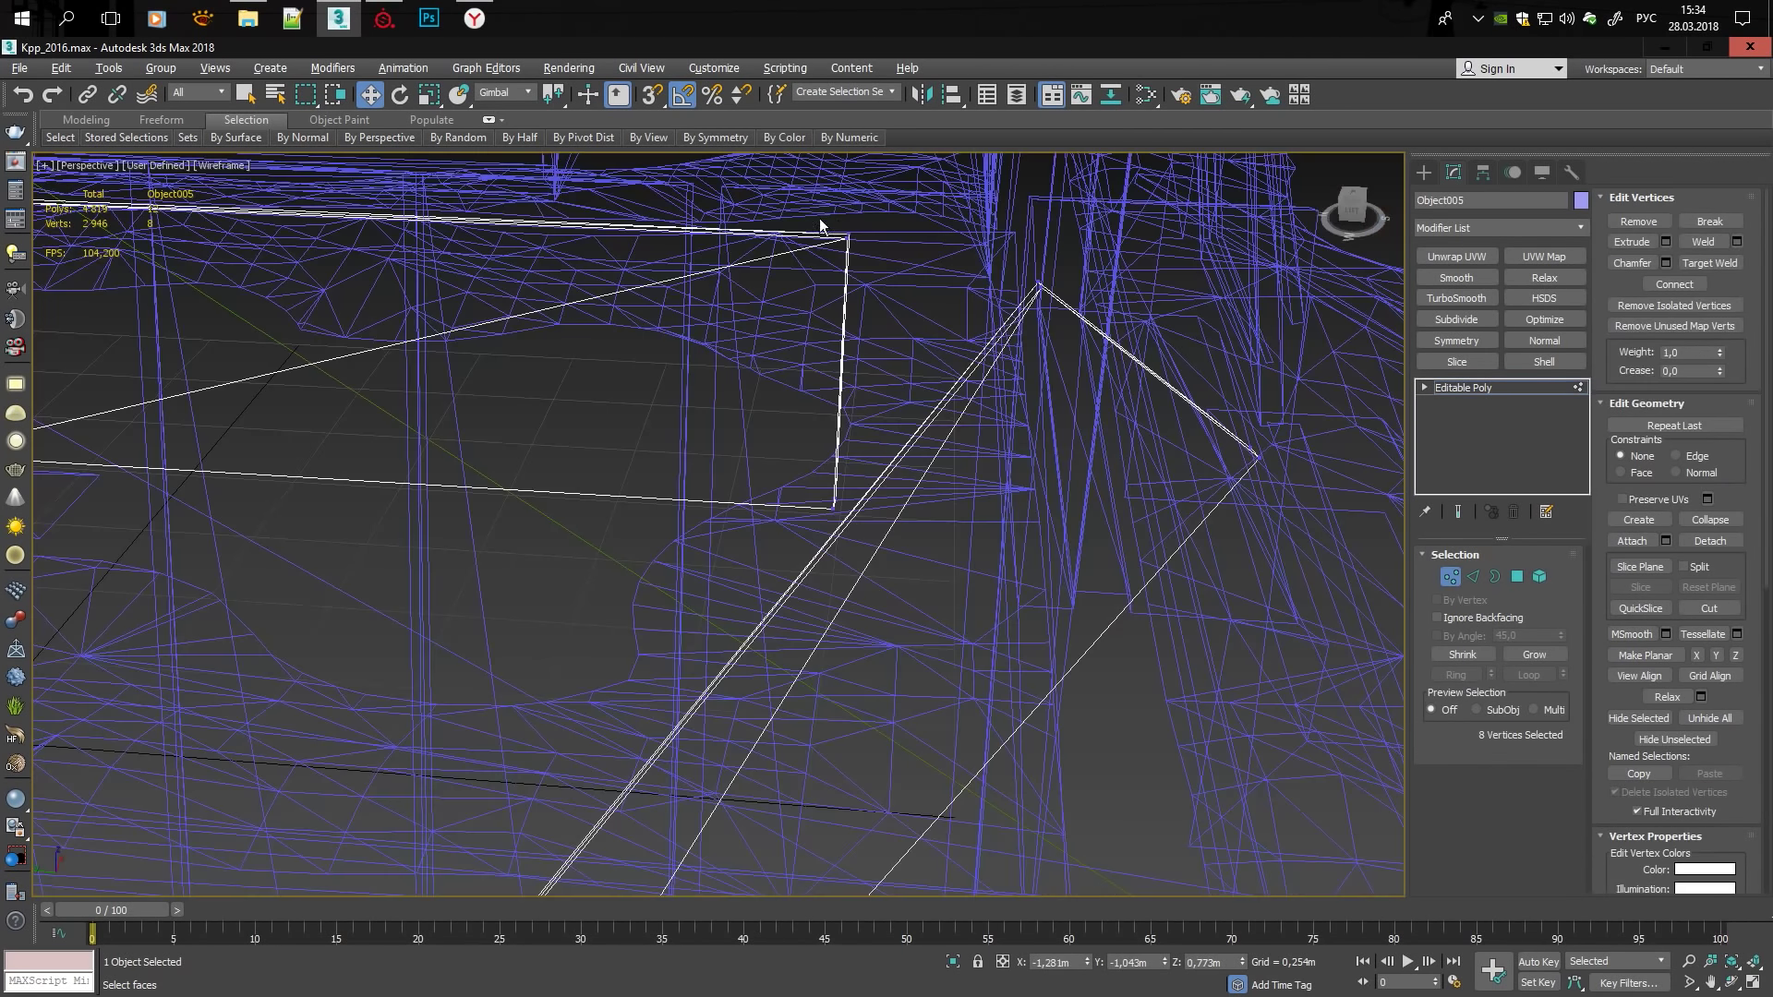
pyautogui.press('1')
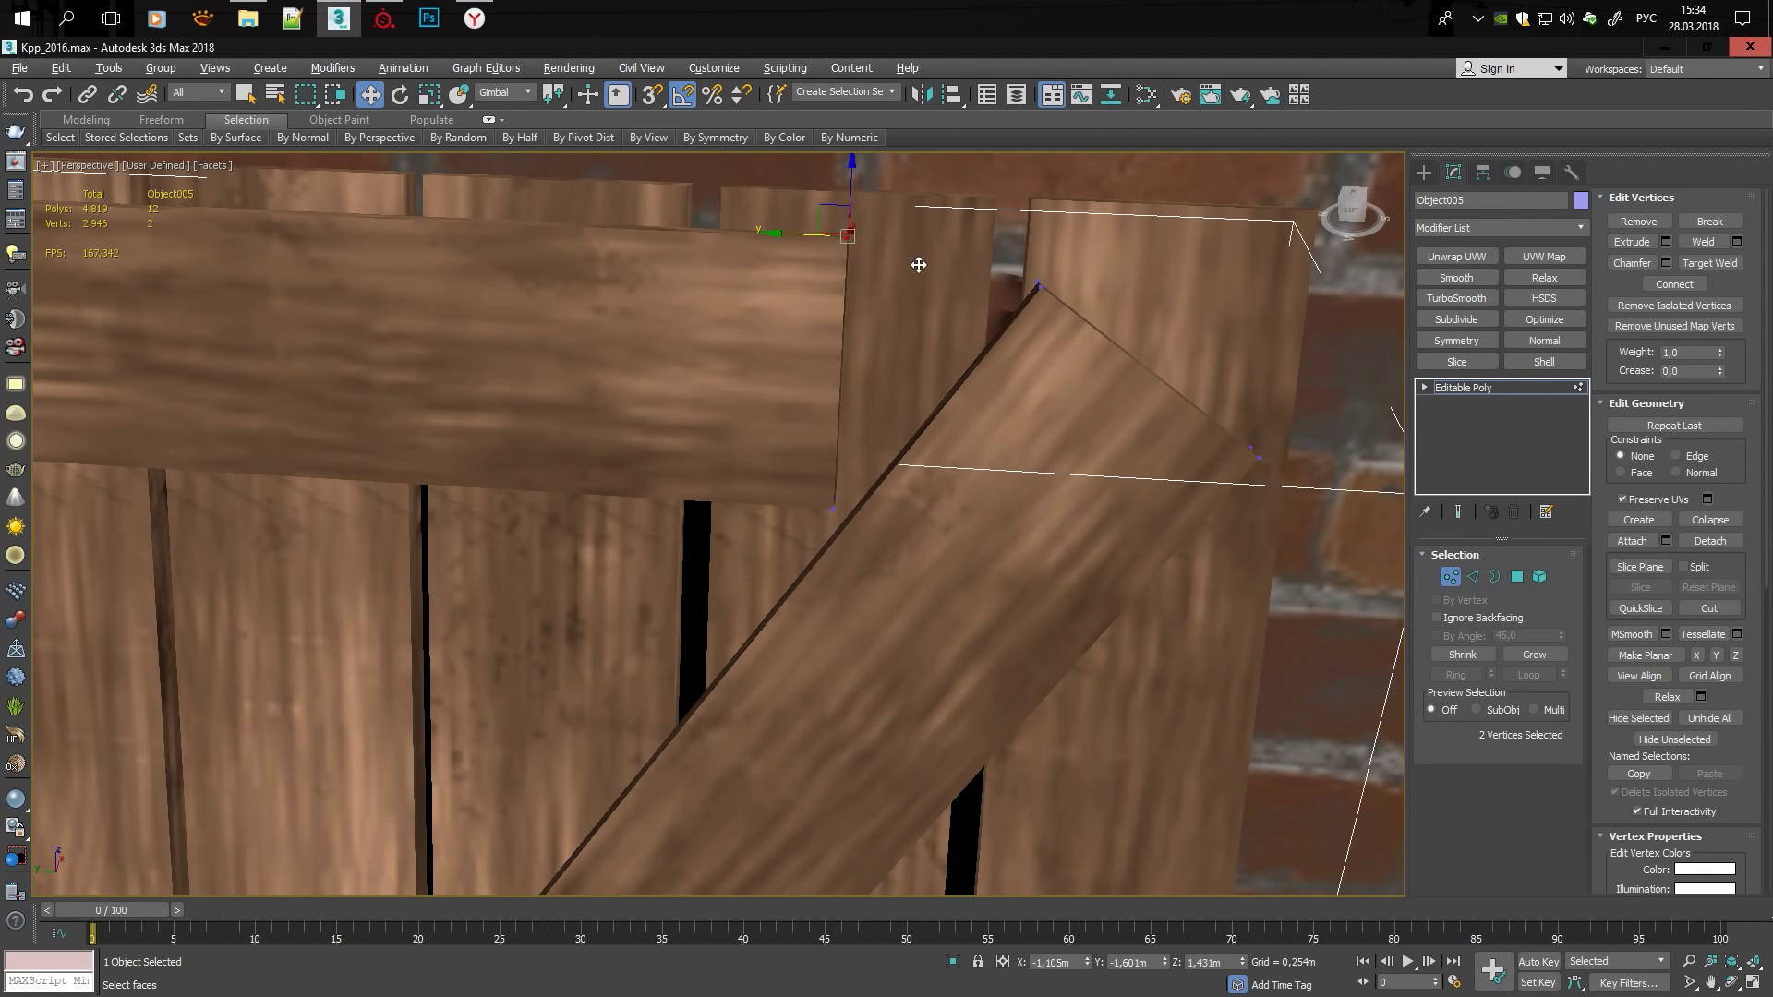
pyautogui.press('5')
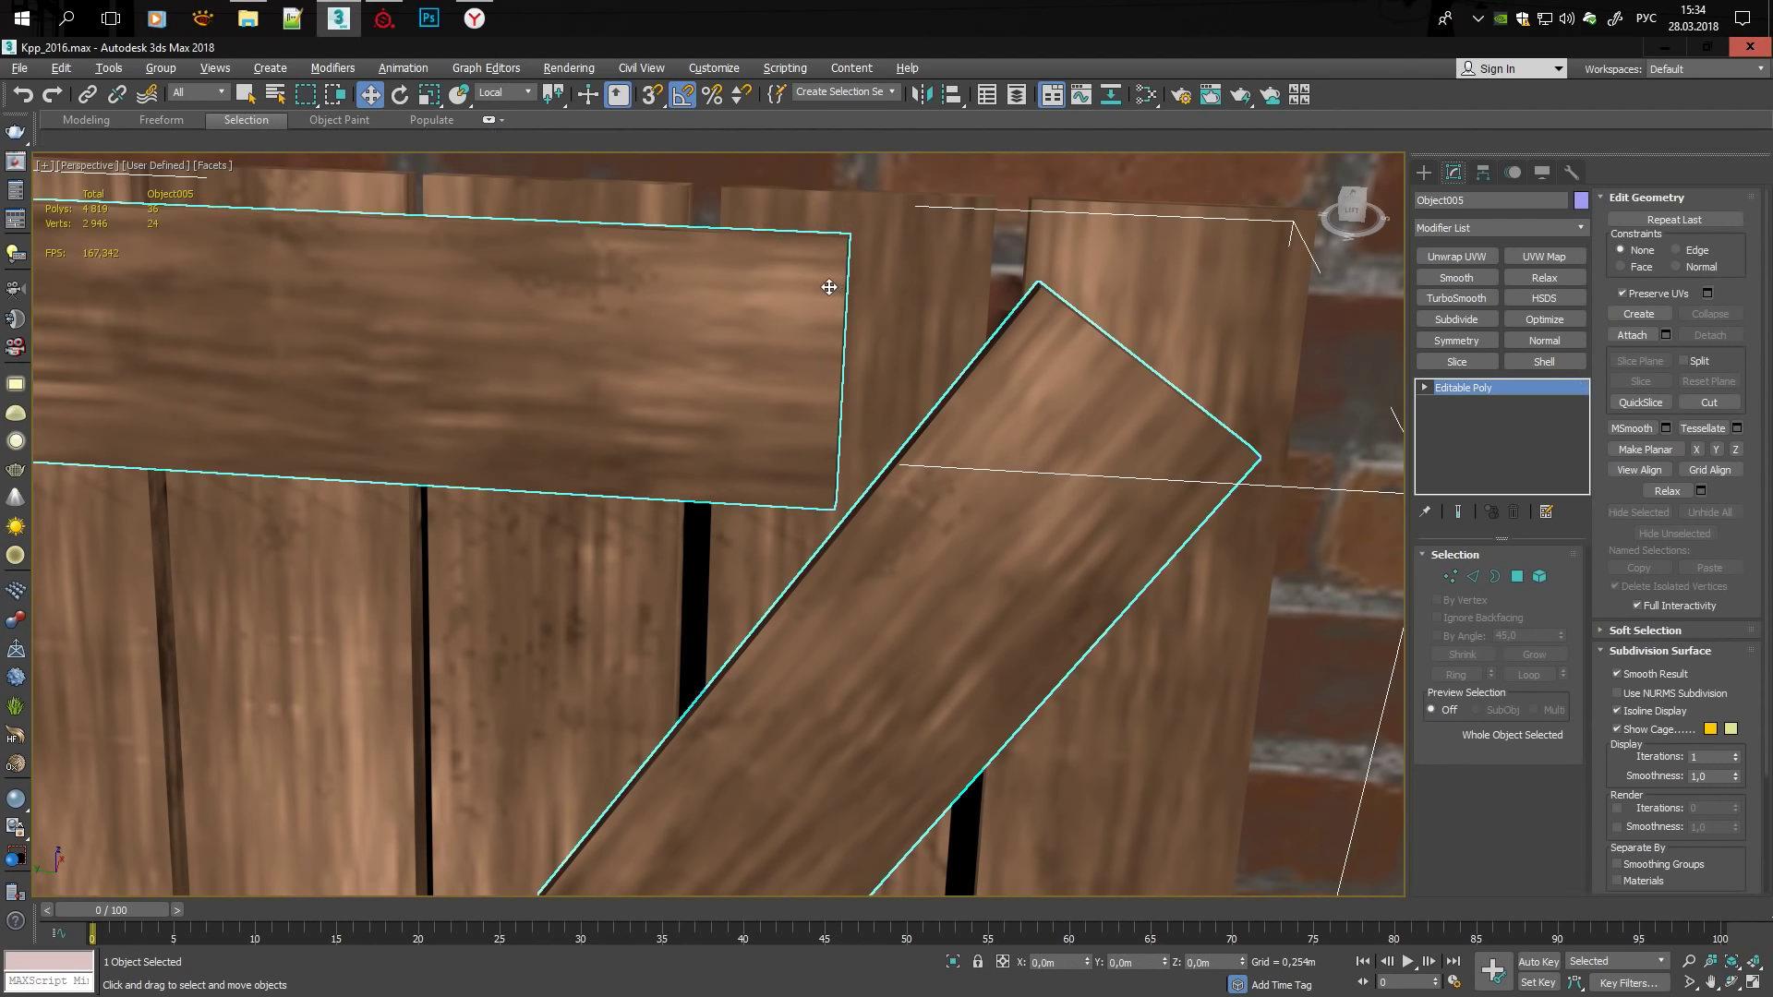
pyautogui.scroll(-3, 842, 296)
pyautogui.scroll(-3, 842, 296)
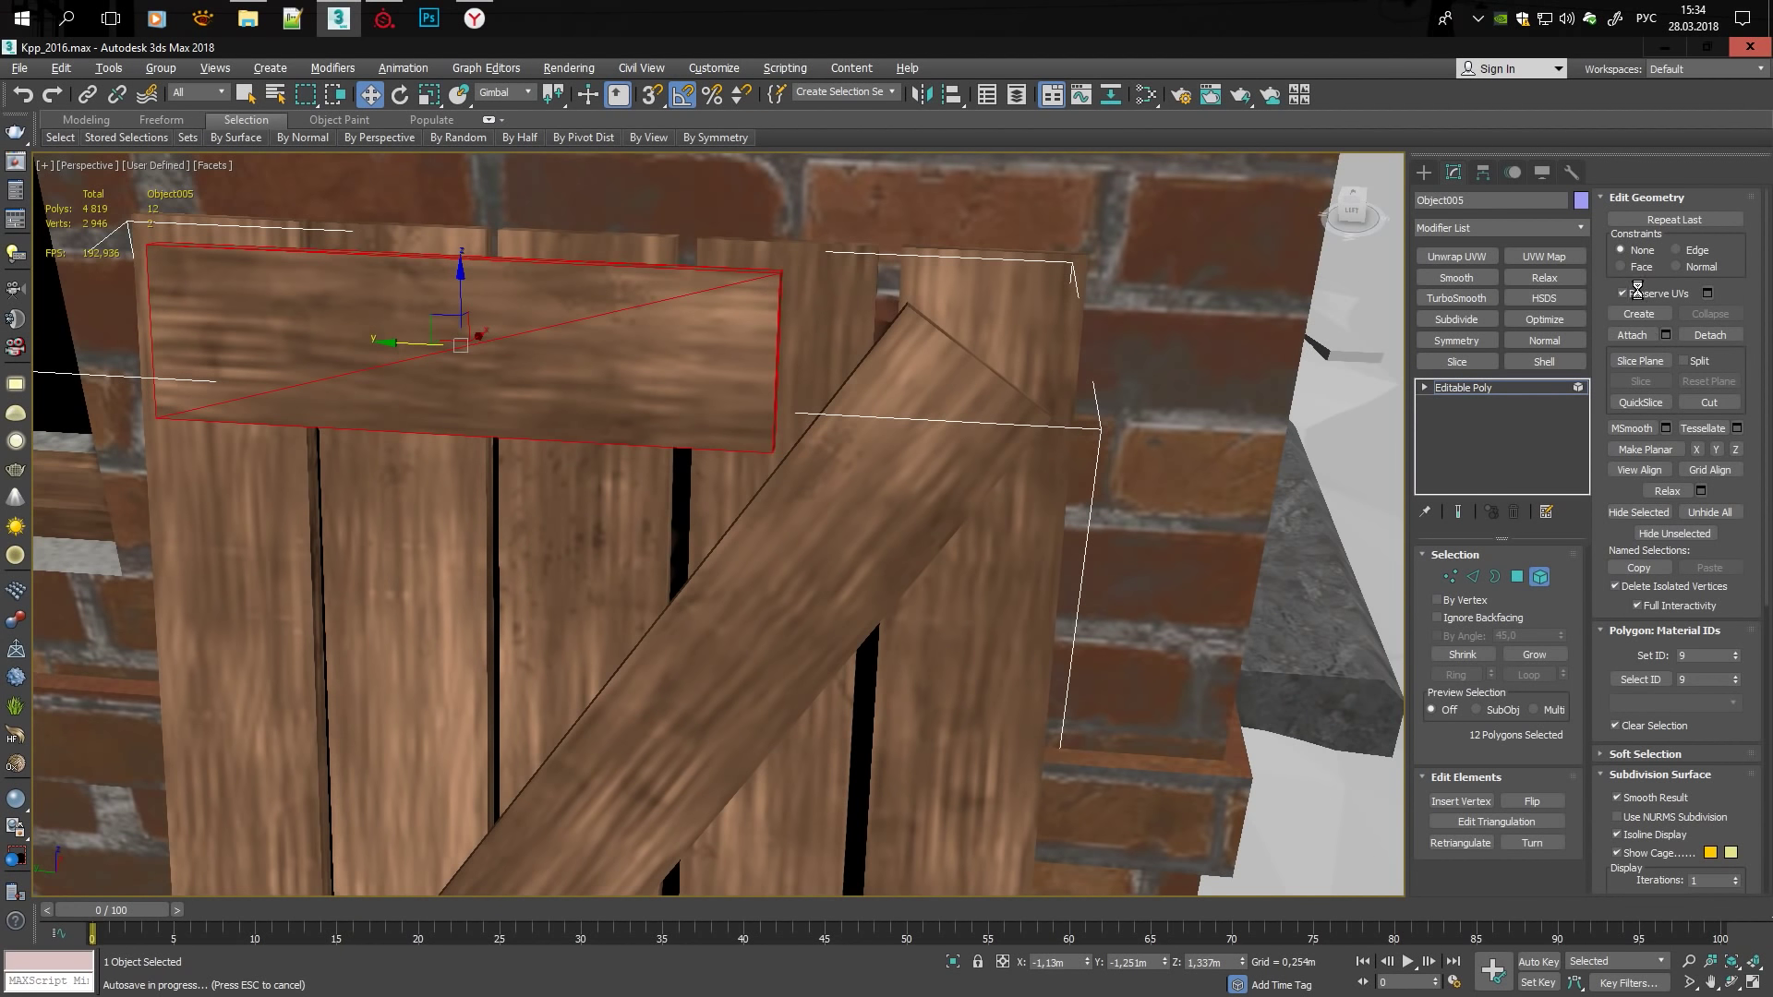
pyautogui.moveTo(421, 326); pyautogui.dragTo(482, 360)
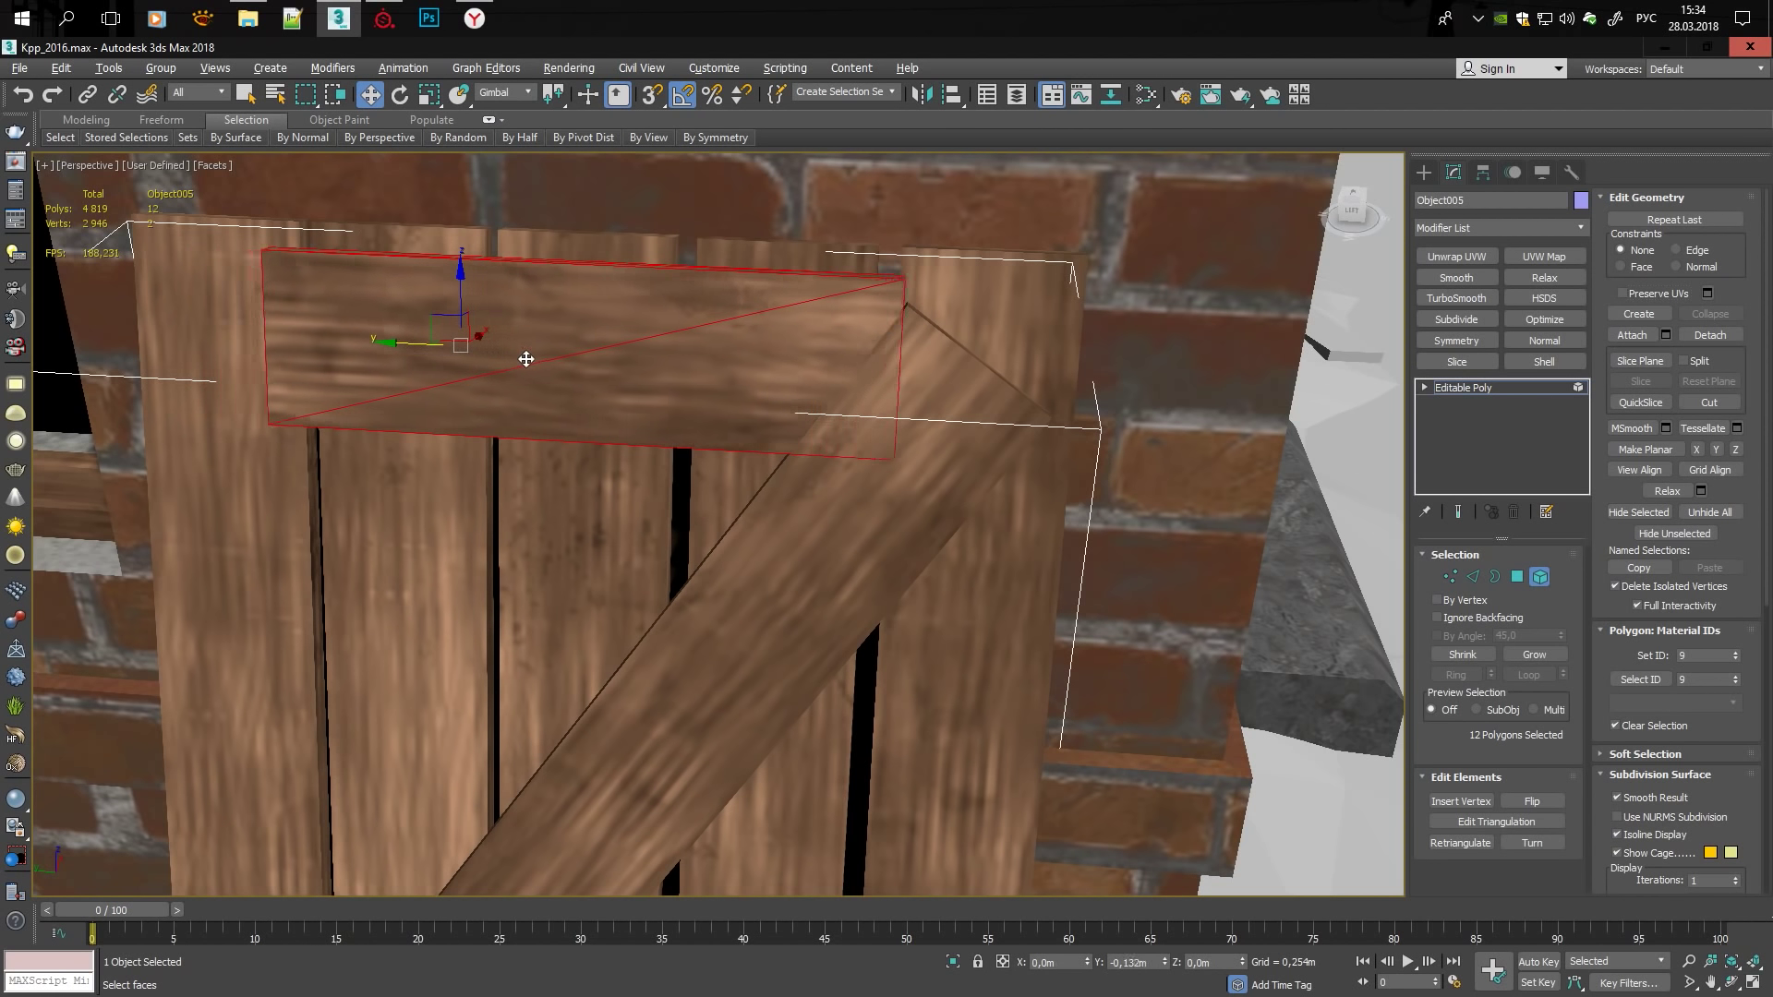
pyautogui.scroll(-3, 736, 570)
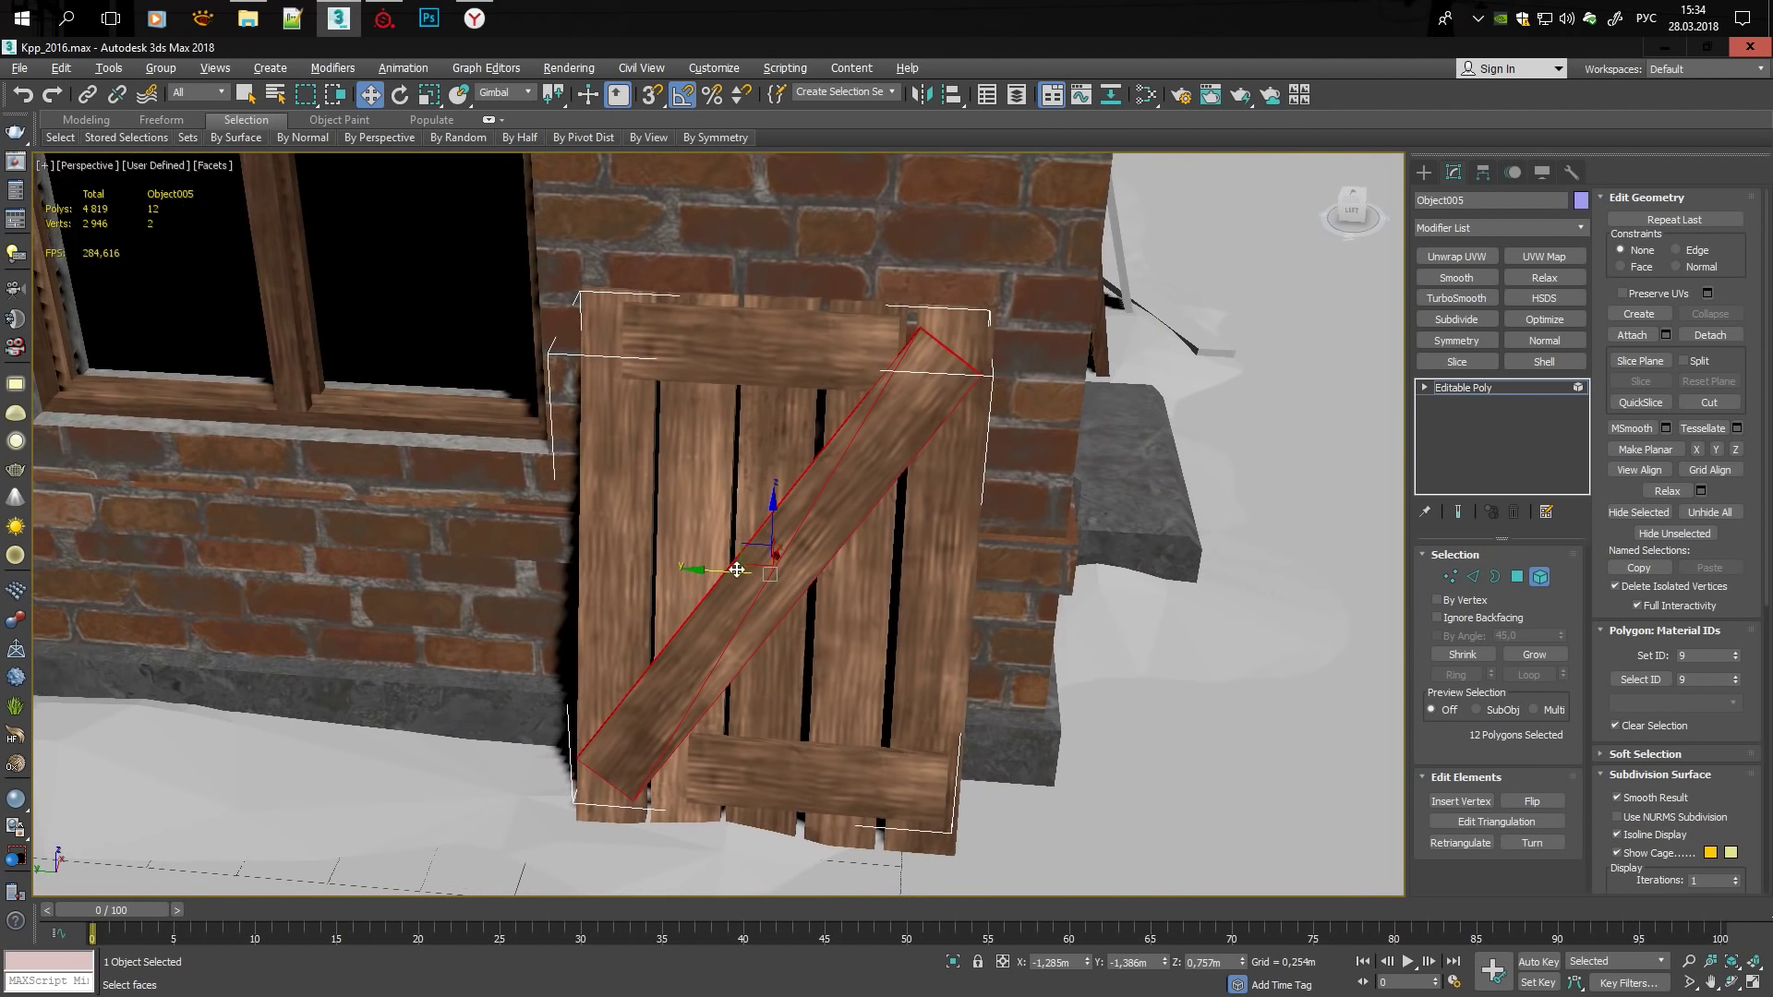
pyautogui.scroll(4, 834, 420)
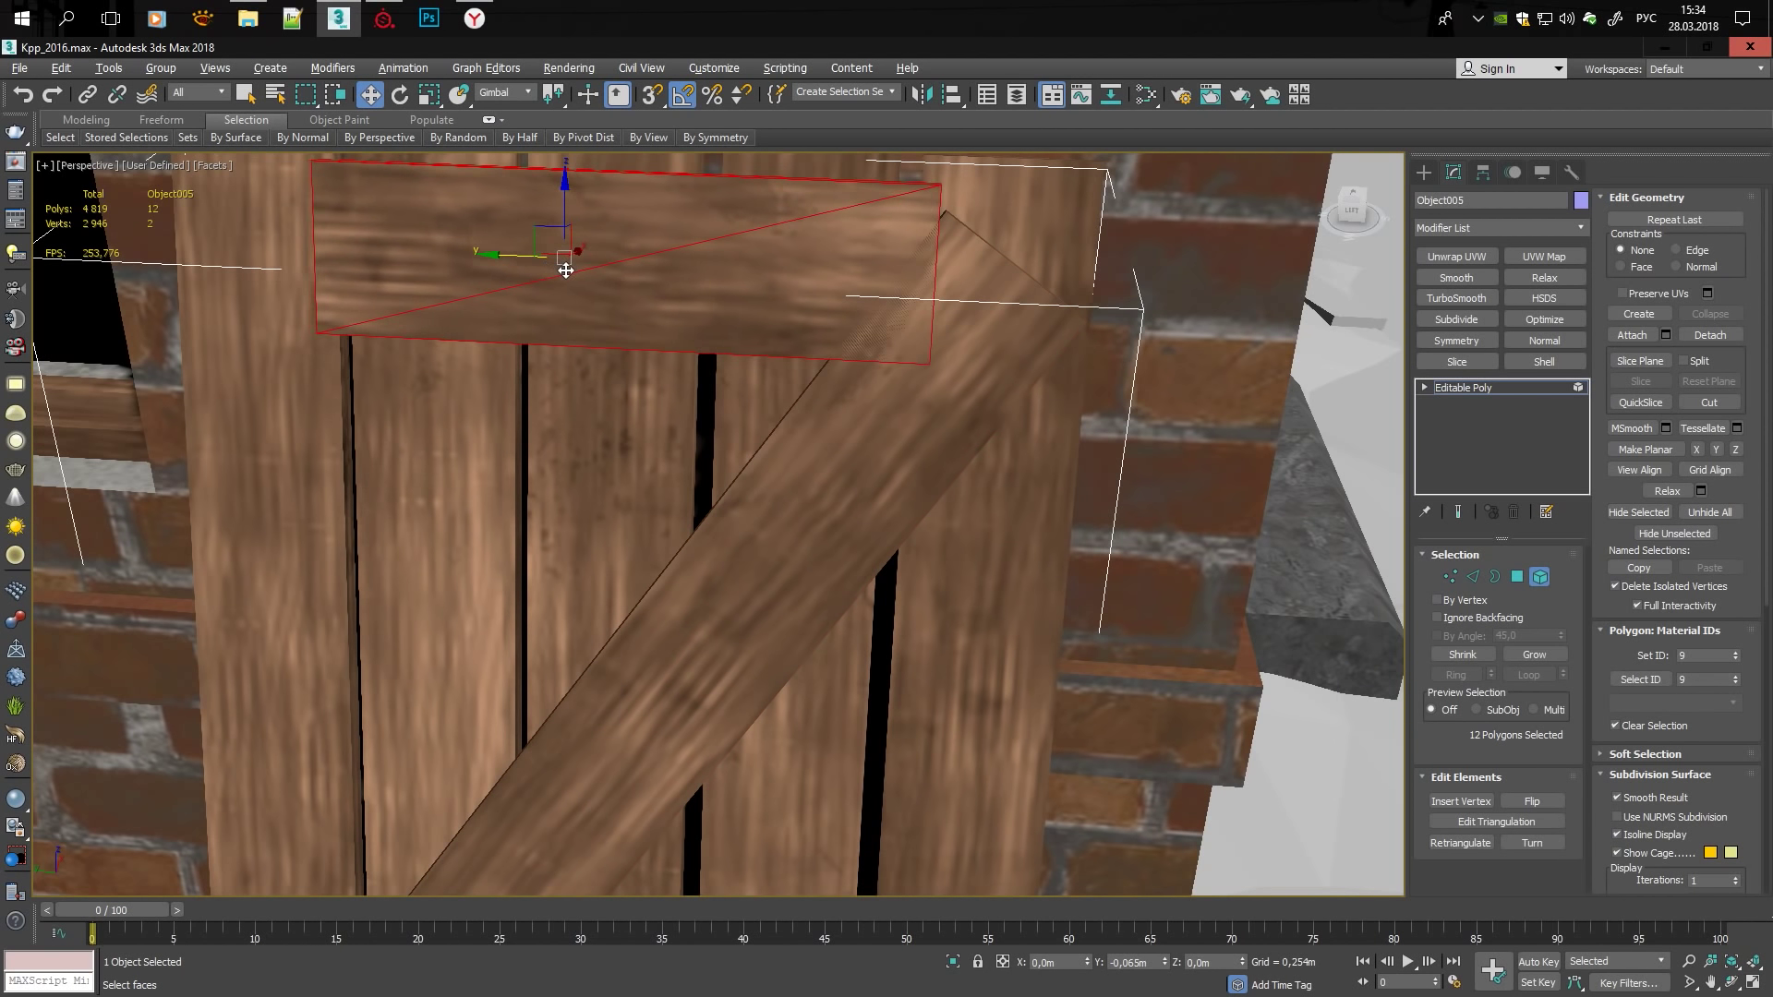
pyautogui.moveTo(529, 258); pyautogui.dragTo(605, 319, button='middle')
# Check the brace vertices in wireframe, then return to shaded display with edged faces.
pyautogui.press('F3')
pyautogui.press('1')
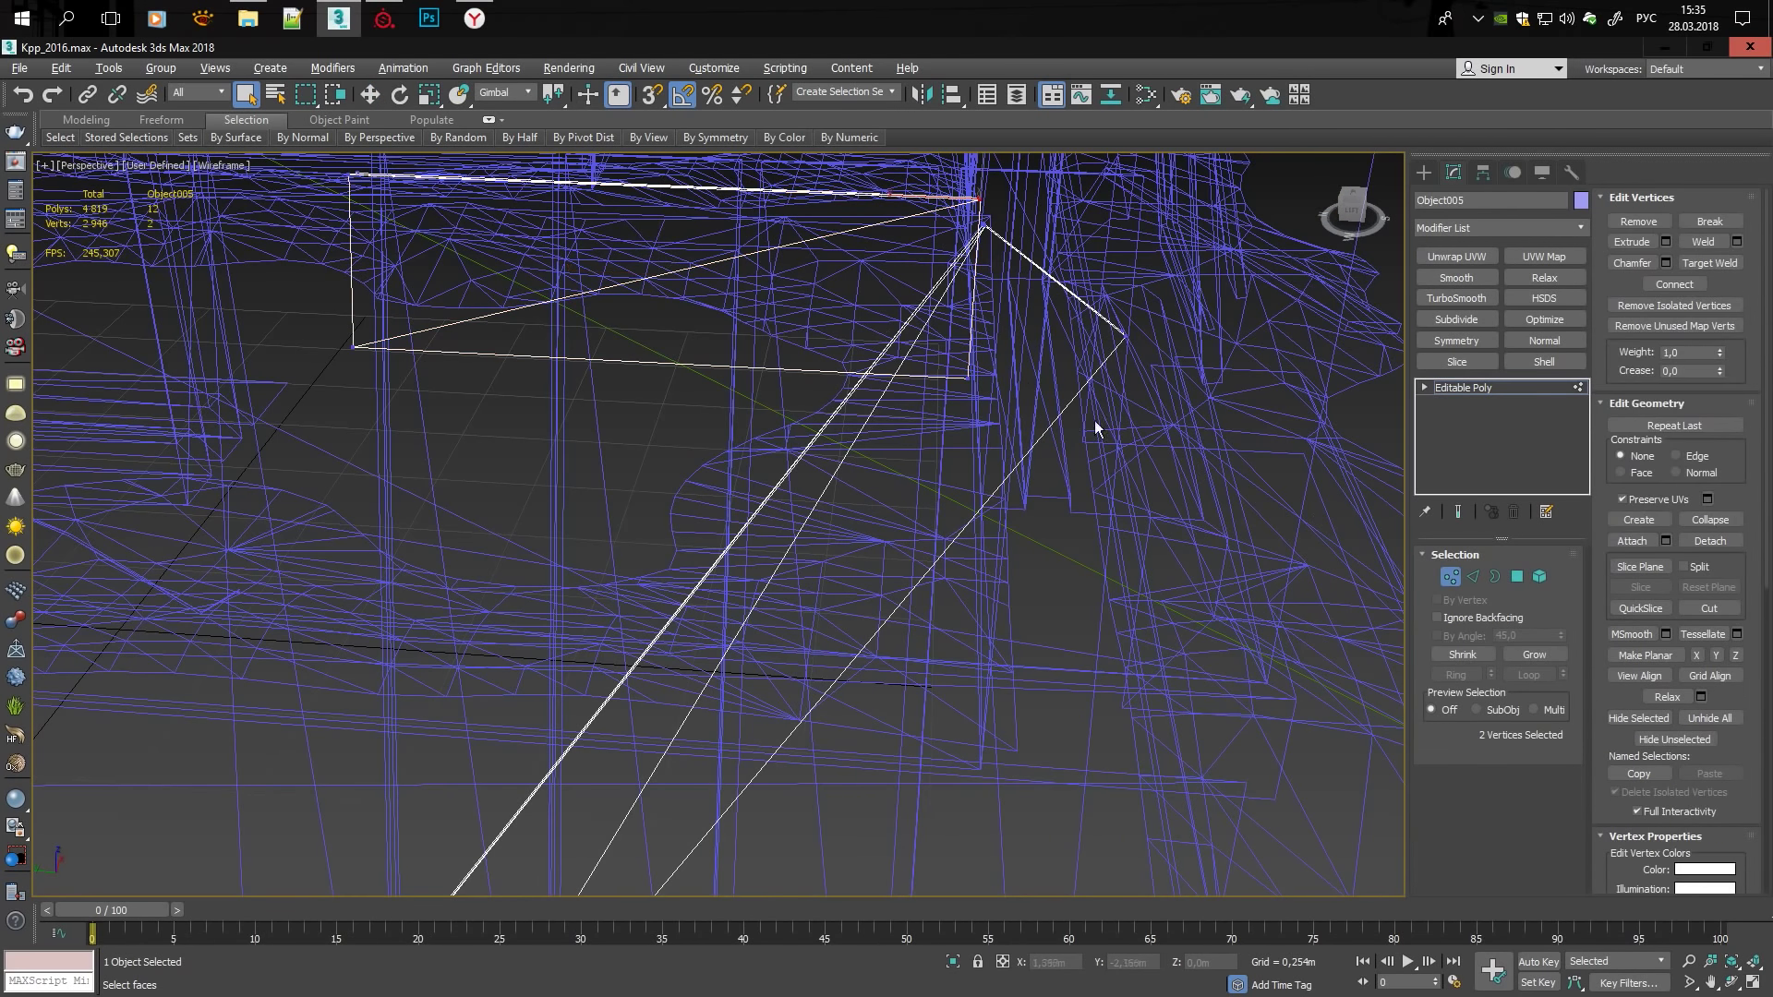
pyautogui.press('F3')
pyautogui.scroll(-2, 1057, 408)
pyautogui.scroll(4, 1056, 408)
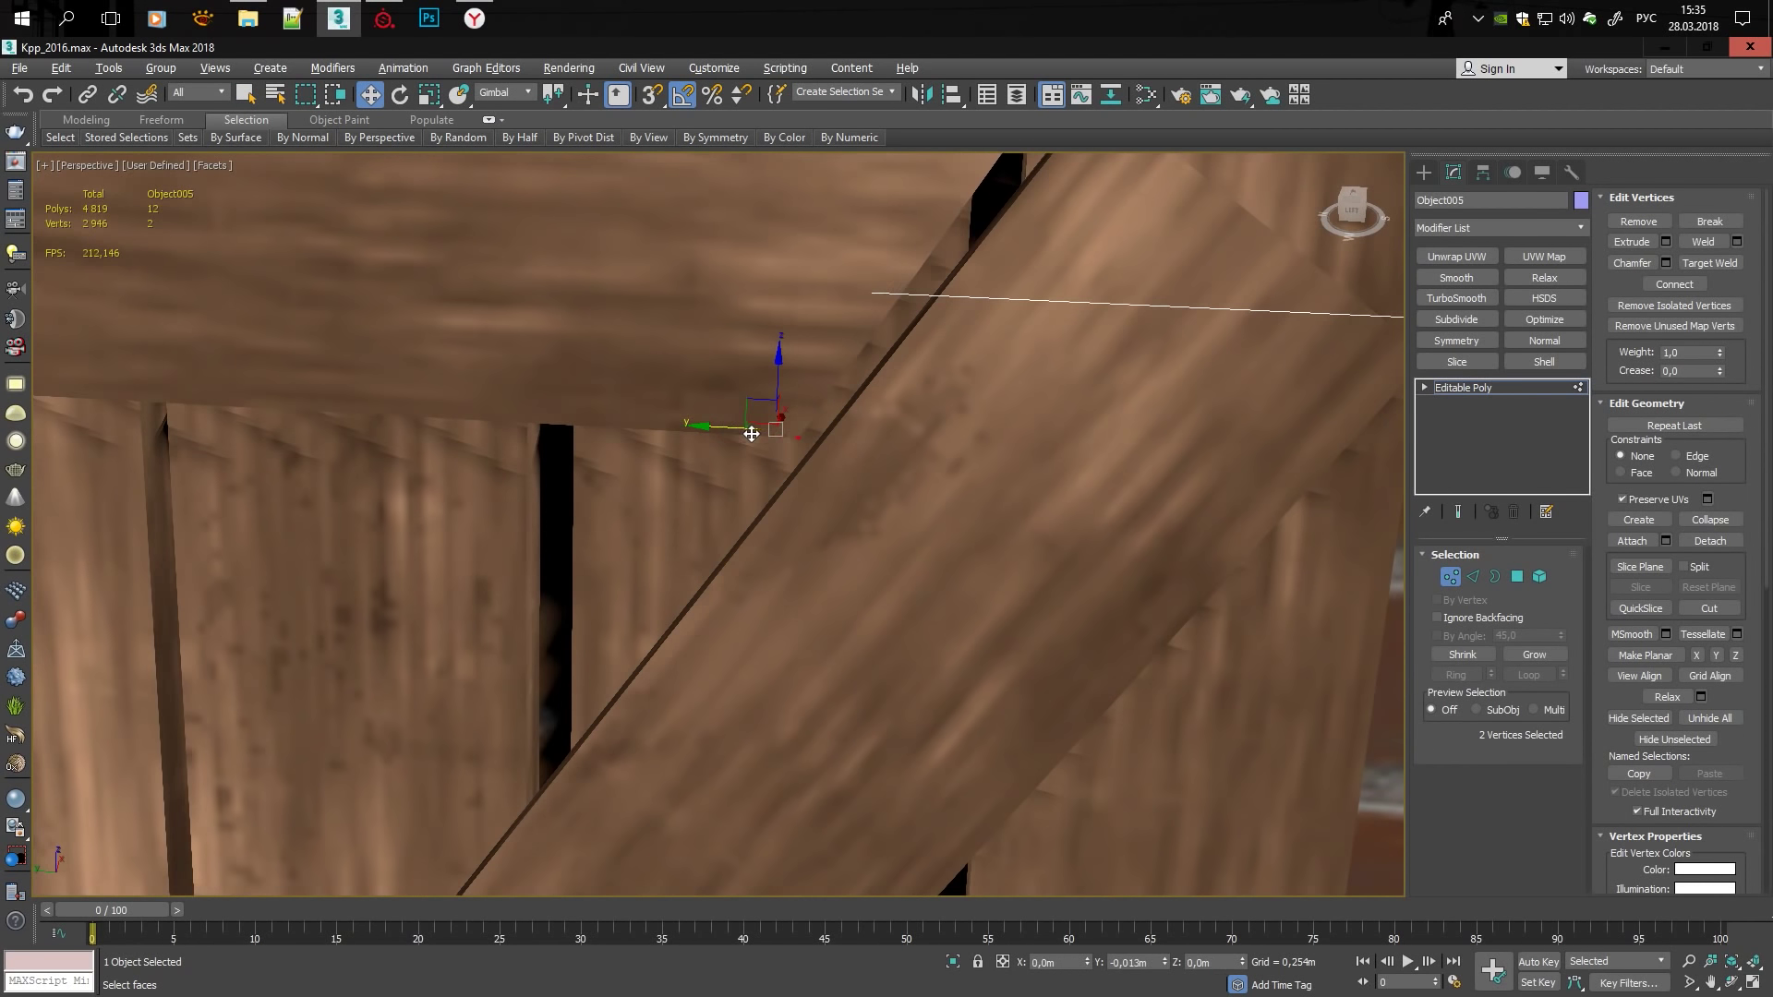
pyautogui.scroll(-5, 942, 416)
pyautogui.scroll(3, 1027, 282)
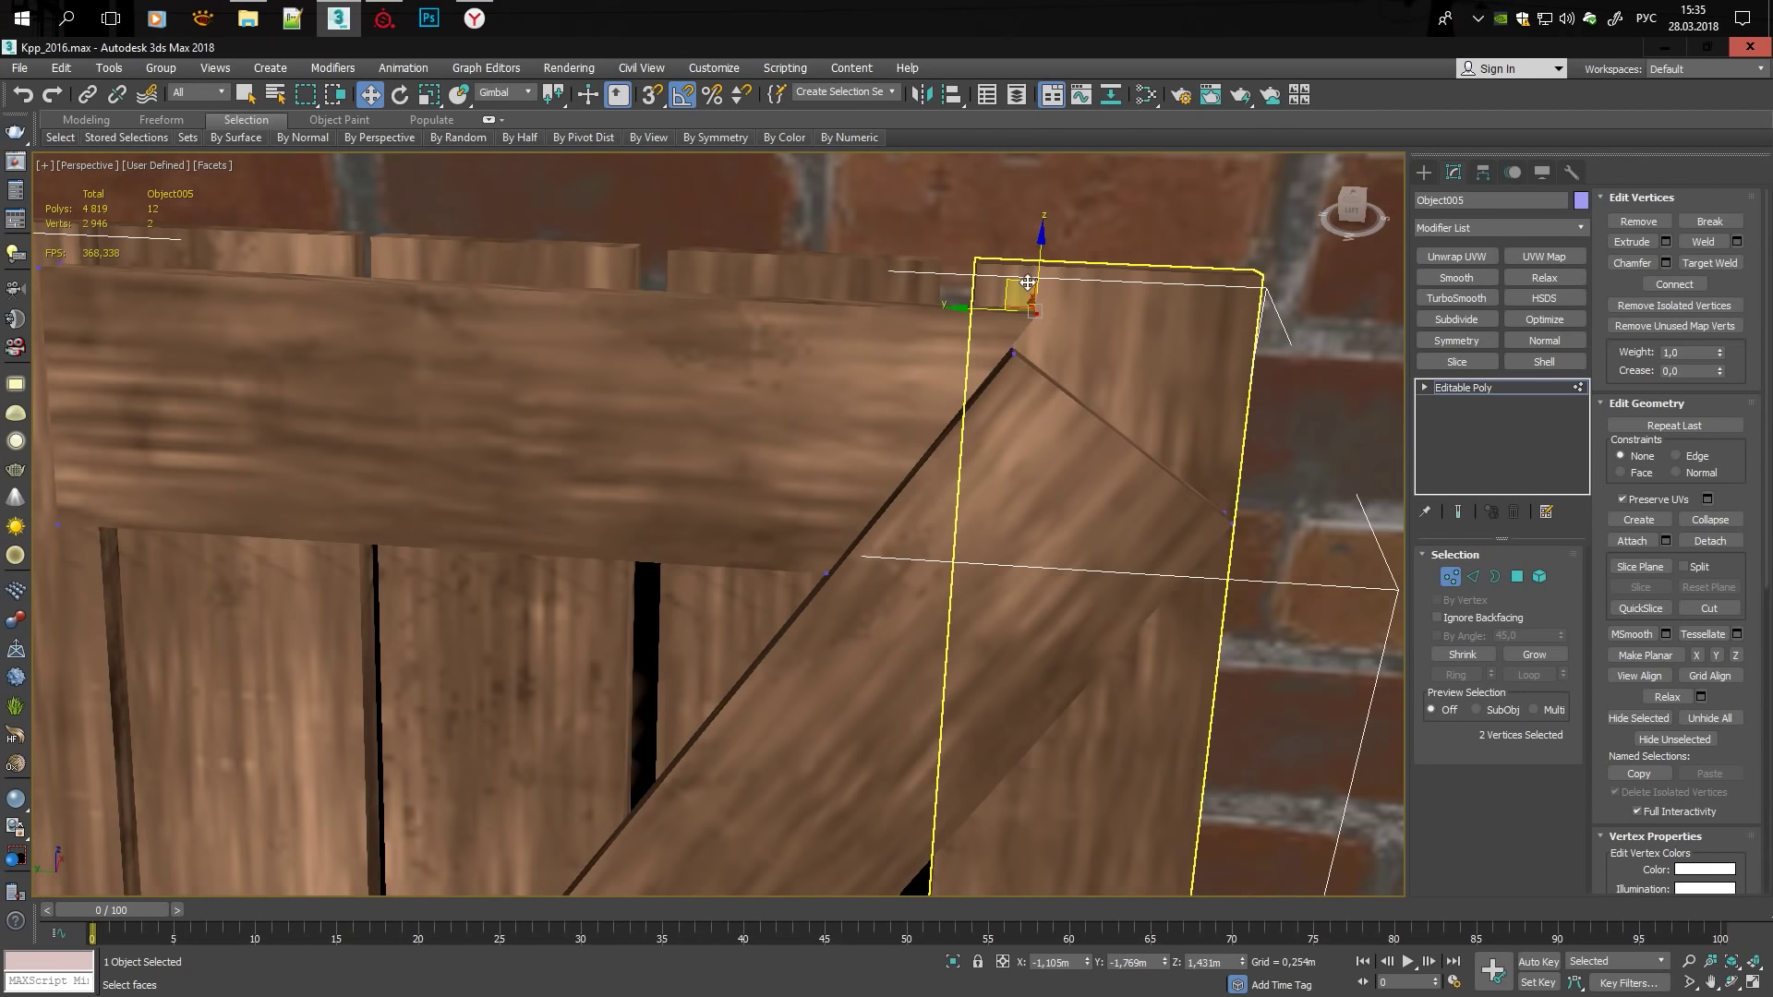
pyautogui.scroll(-3, 996, 314)
pyautogui.scroll(-2, 805, 241)
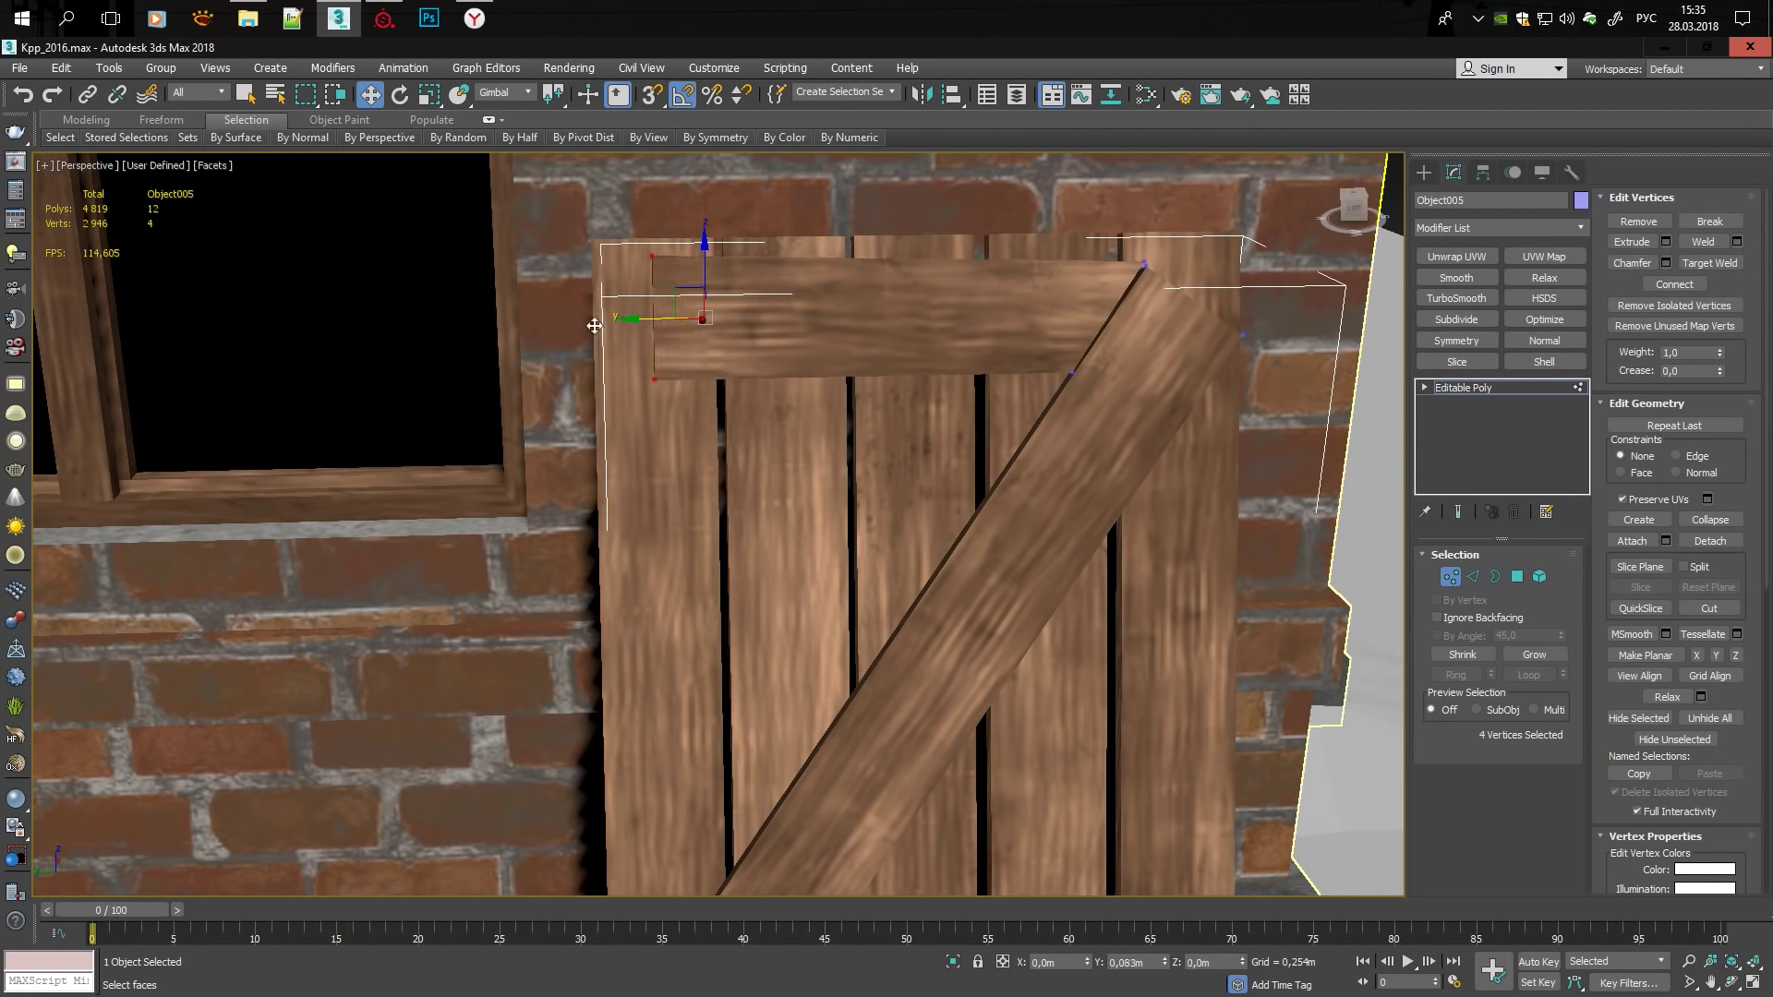
pyautogui.scroll(-4, 610, 214)
pyautogui.scroll(4, 634, 520)
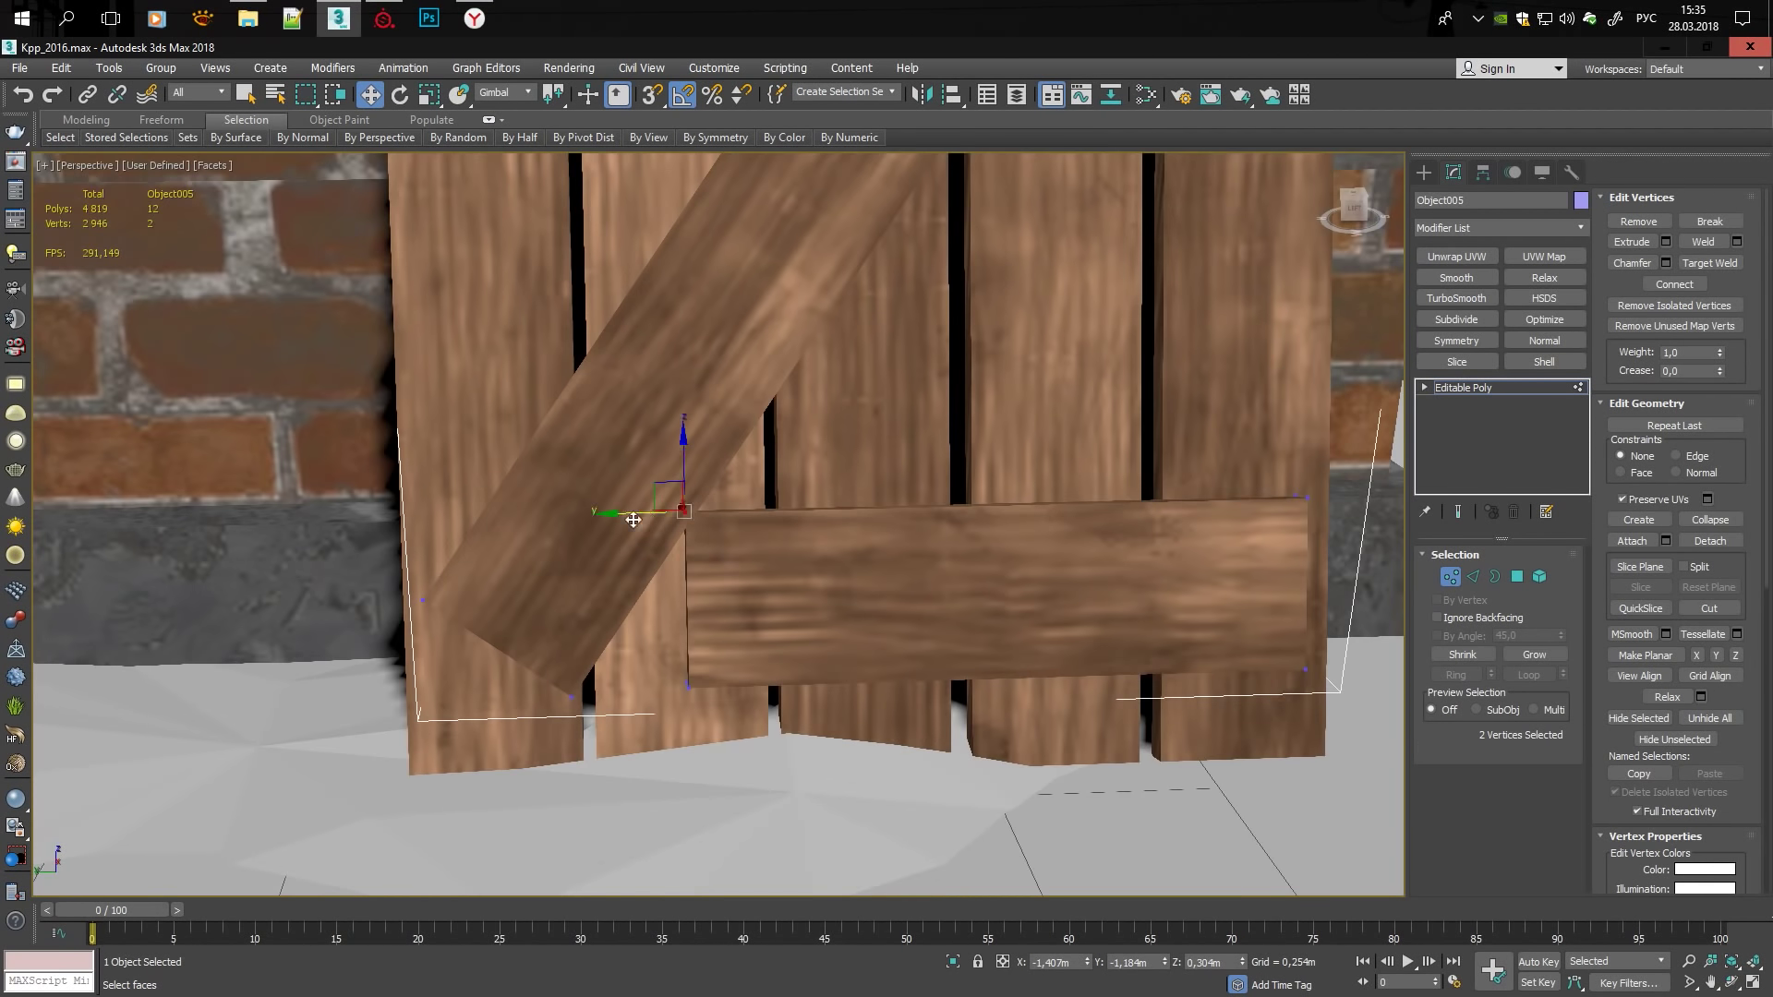
pyautogui.scroll(5, 634, 544)
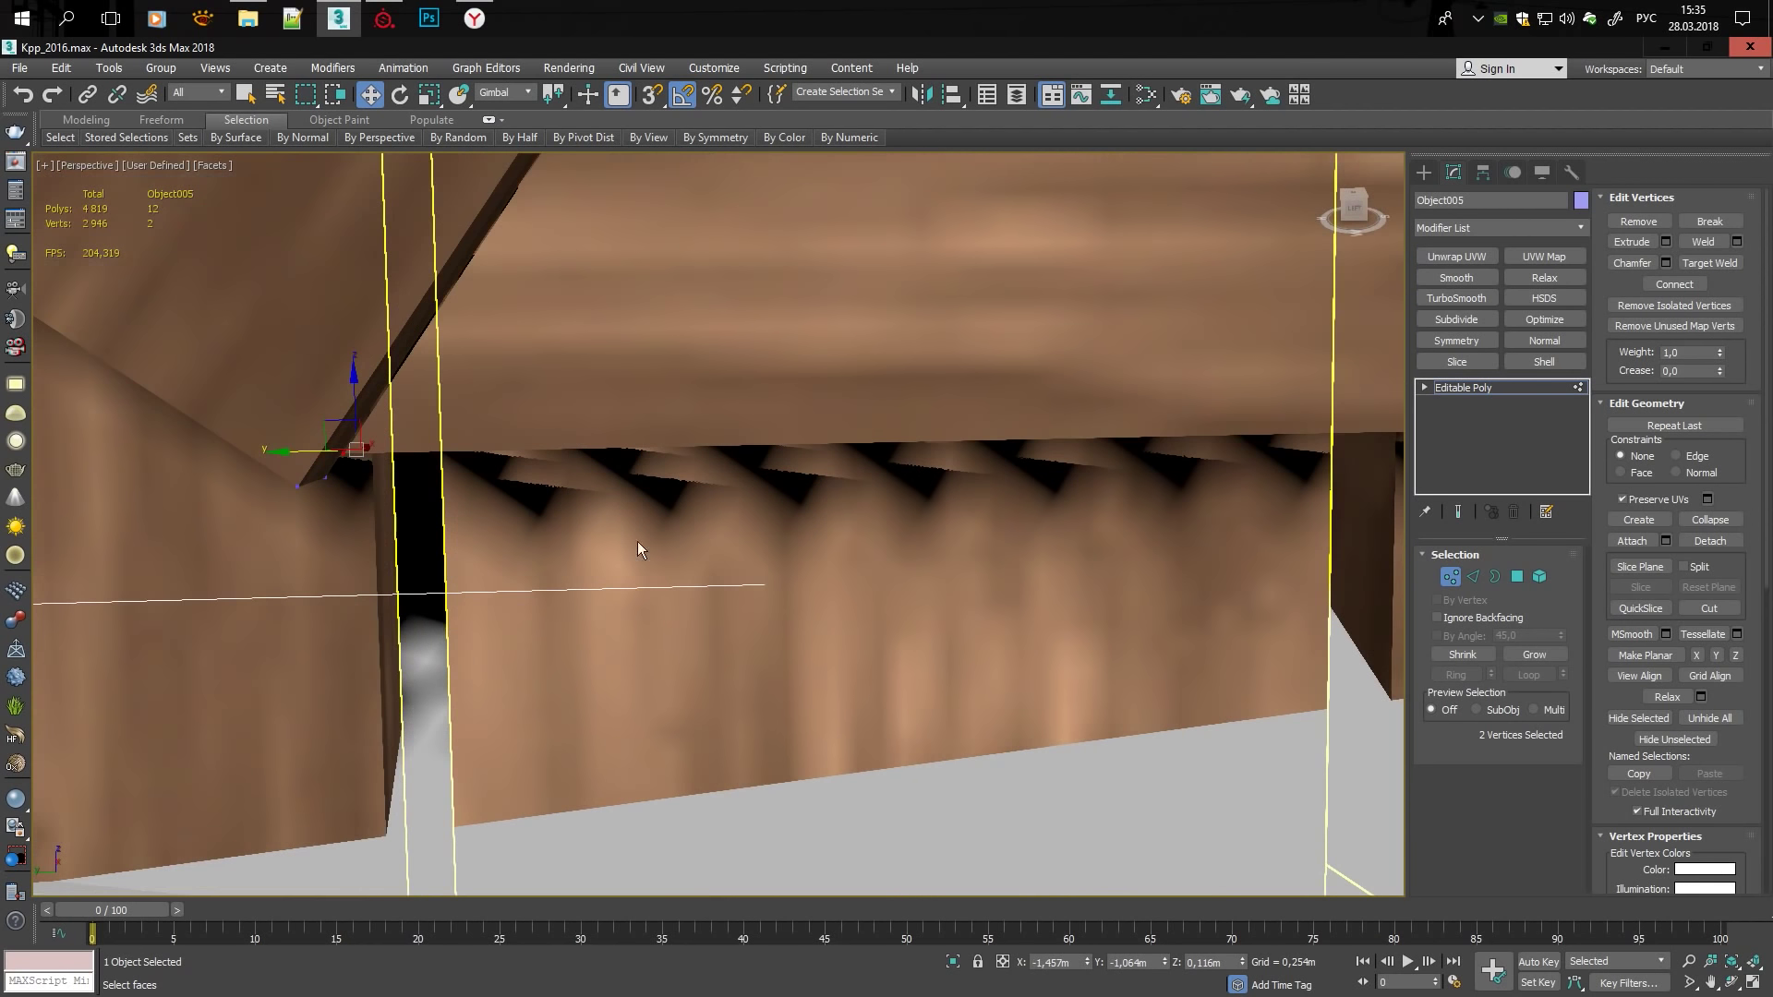
pyautogui.scroll(-5, 779, 502)
pyautogui.scroll(-2, 834, 485)
pyautogui.press('1')
pyautogui.press('F4')
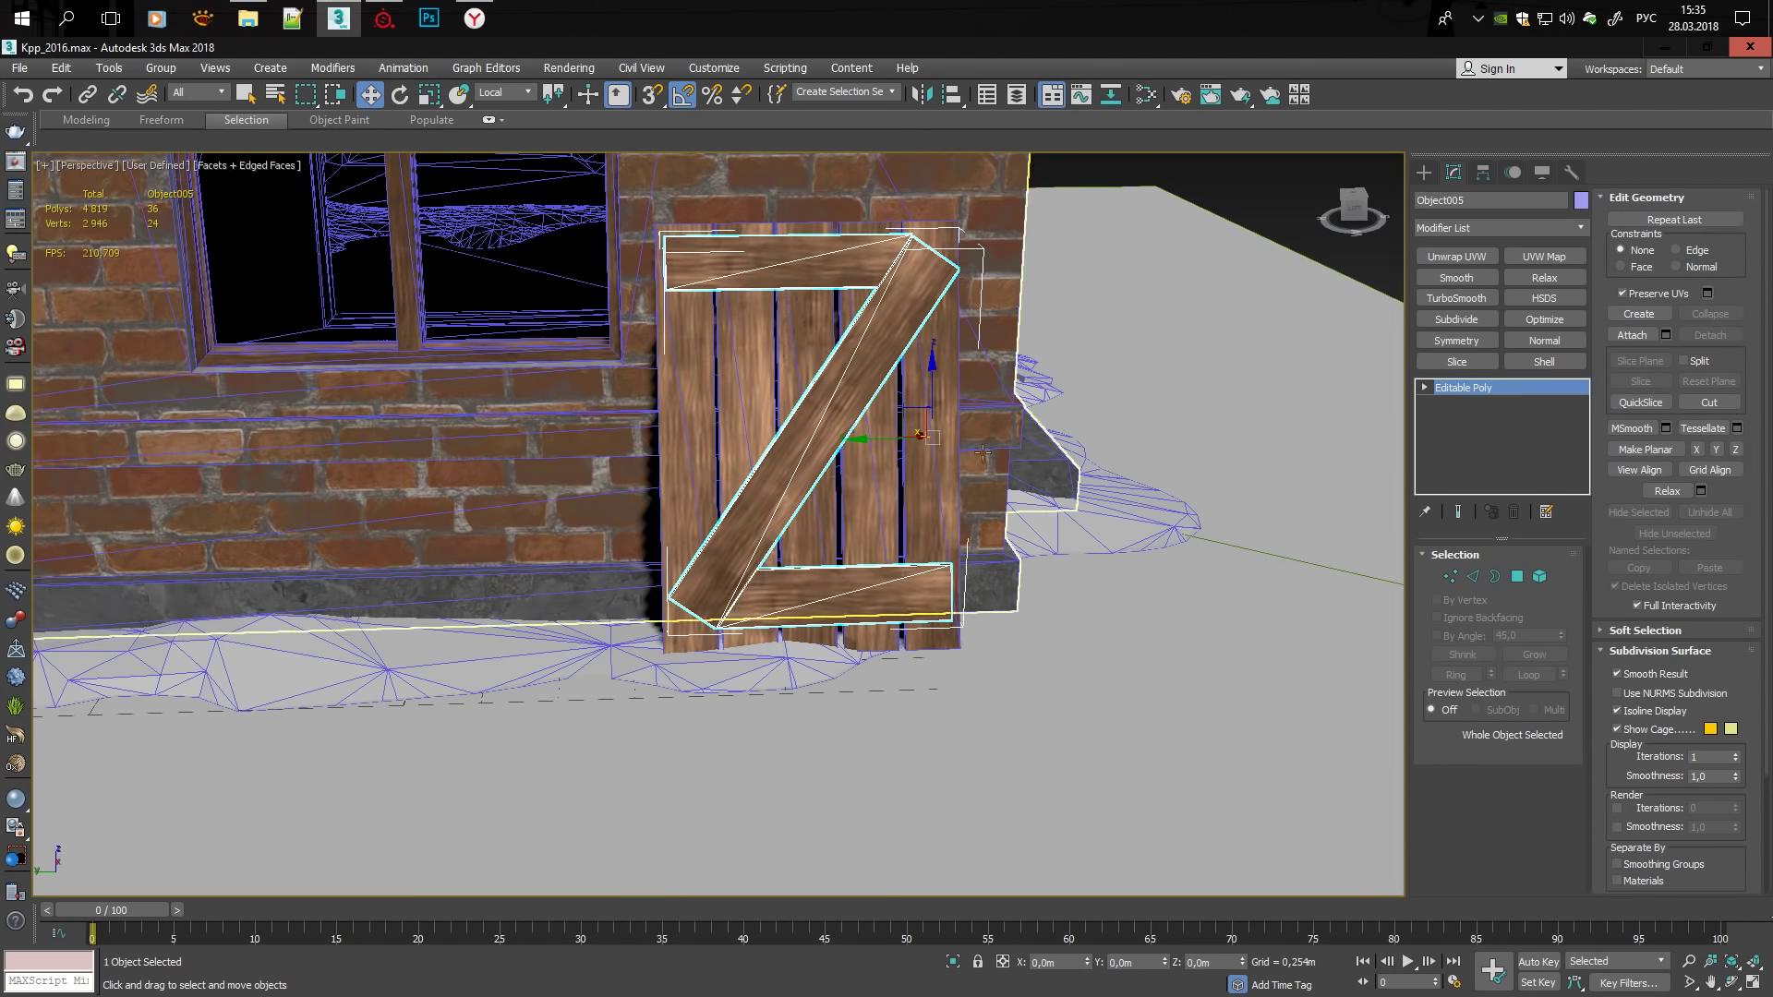
# Select the plank door Object004 in the Modify panel, in Select mode, and orbit back to it.
pyautogui.click(922, 500)
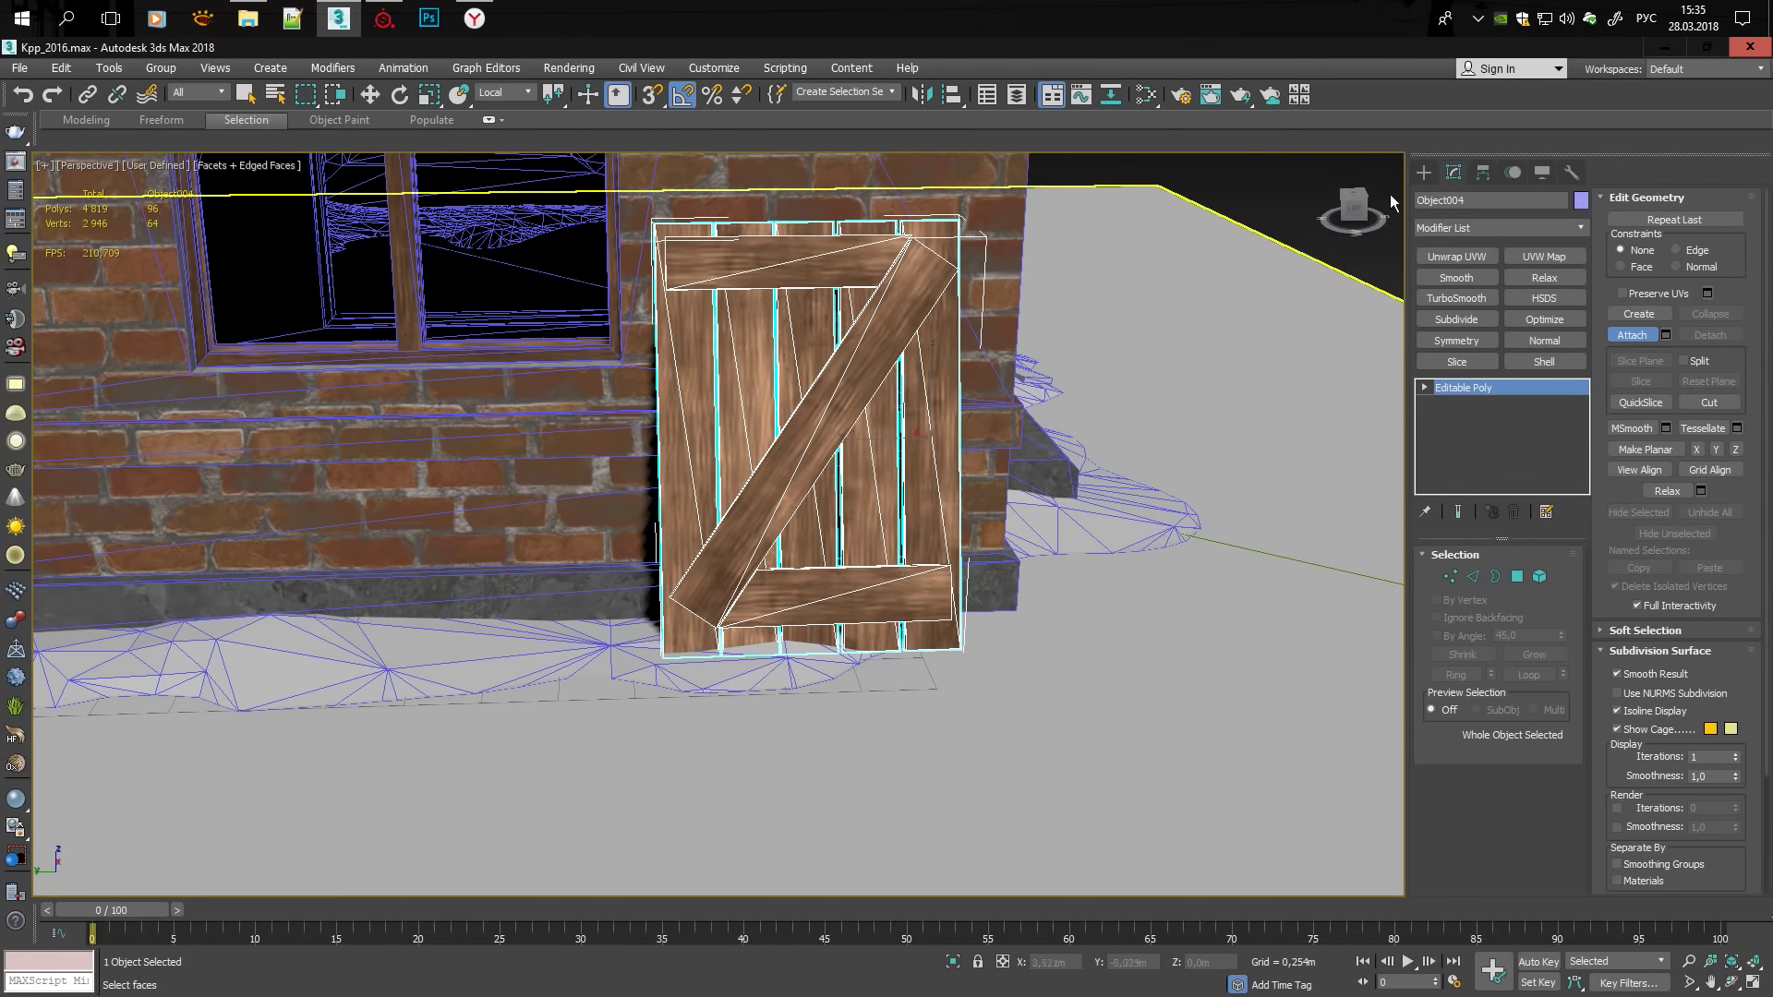
pyautogui.click(1483, 173)
pyautogui.click(1453, 172)
pyautogui.press('q')
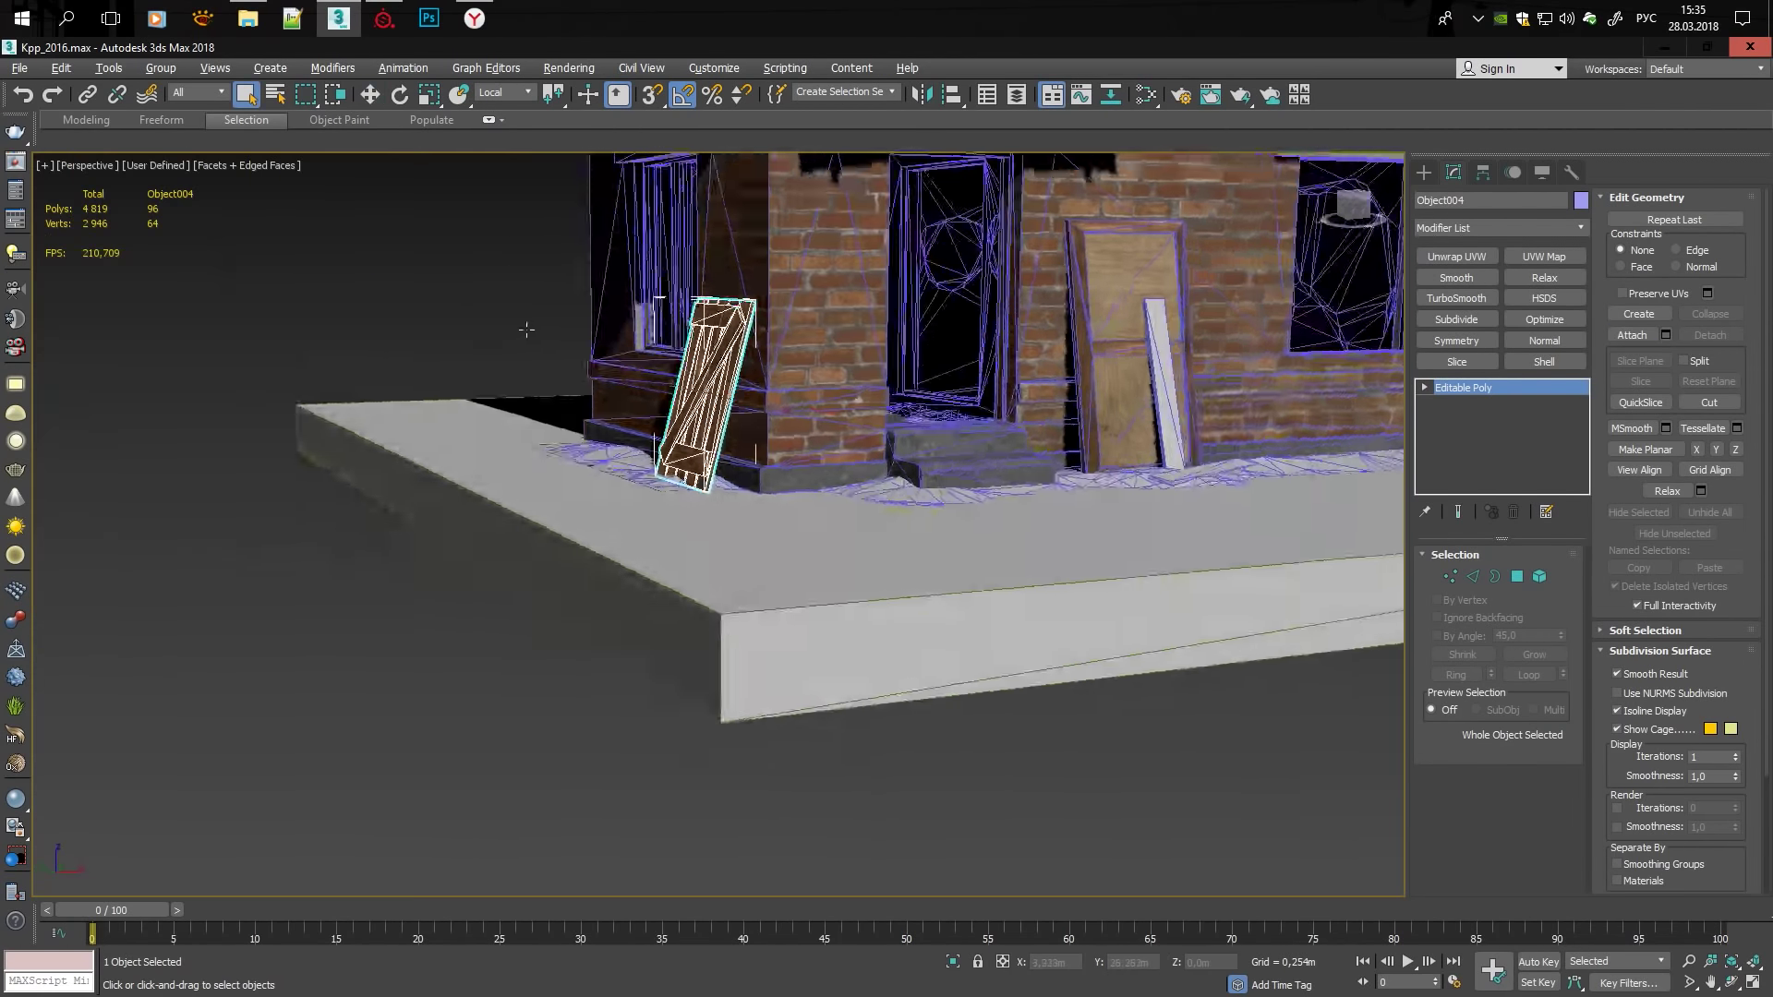
pyautogui.moveTo(832, 461)
pyautogui.keyDown('alt'); pyautogui.mouseDown(button='middle')
pyautogui.moveTo(538, 342)
pyautogui.moveTo(776, 386)
pyautogui.mouseUp(button='middle'); pyautogui.keyUp('alt')
pyautogui.scroll(3, 538, 343)
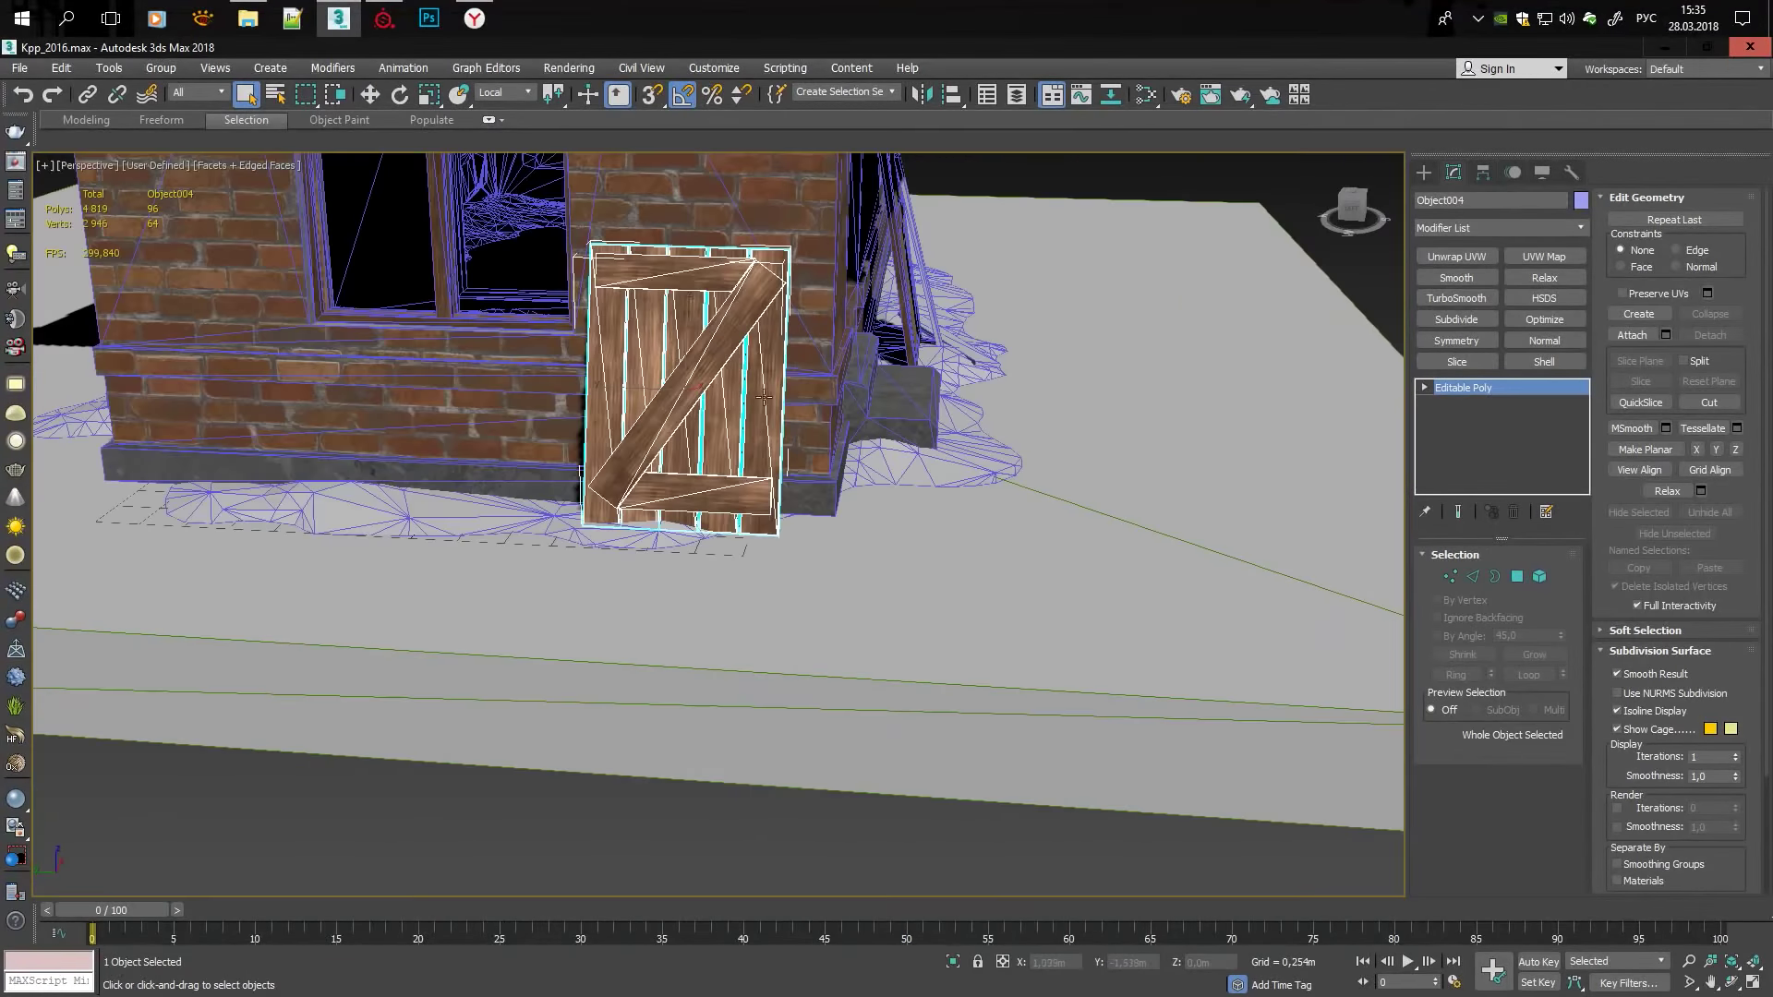
# Clone a door plank out as a separate object and tilt the copy by 55 degrees.
pyautogui.press('5')
pyautogui.click(776, 386)
pyautogui.keyDown('shift'); pyautogui.moveTo(824, 393); pyautogui.dragTo(866, 396); pyautogui.keyUp('shift')
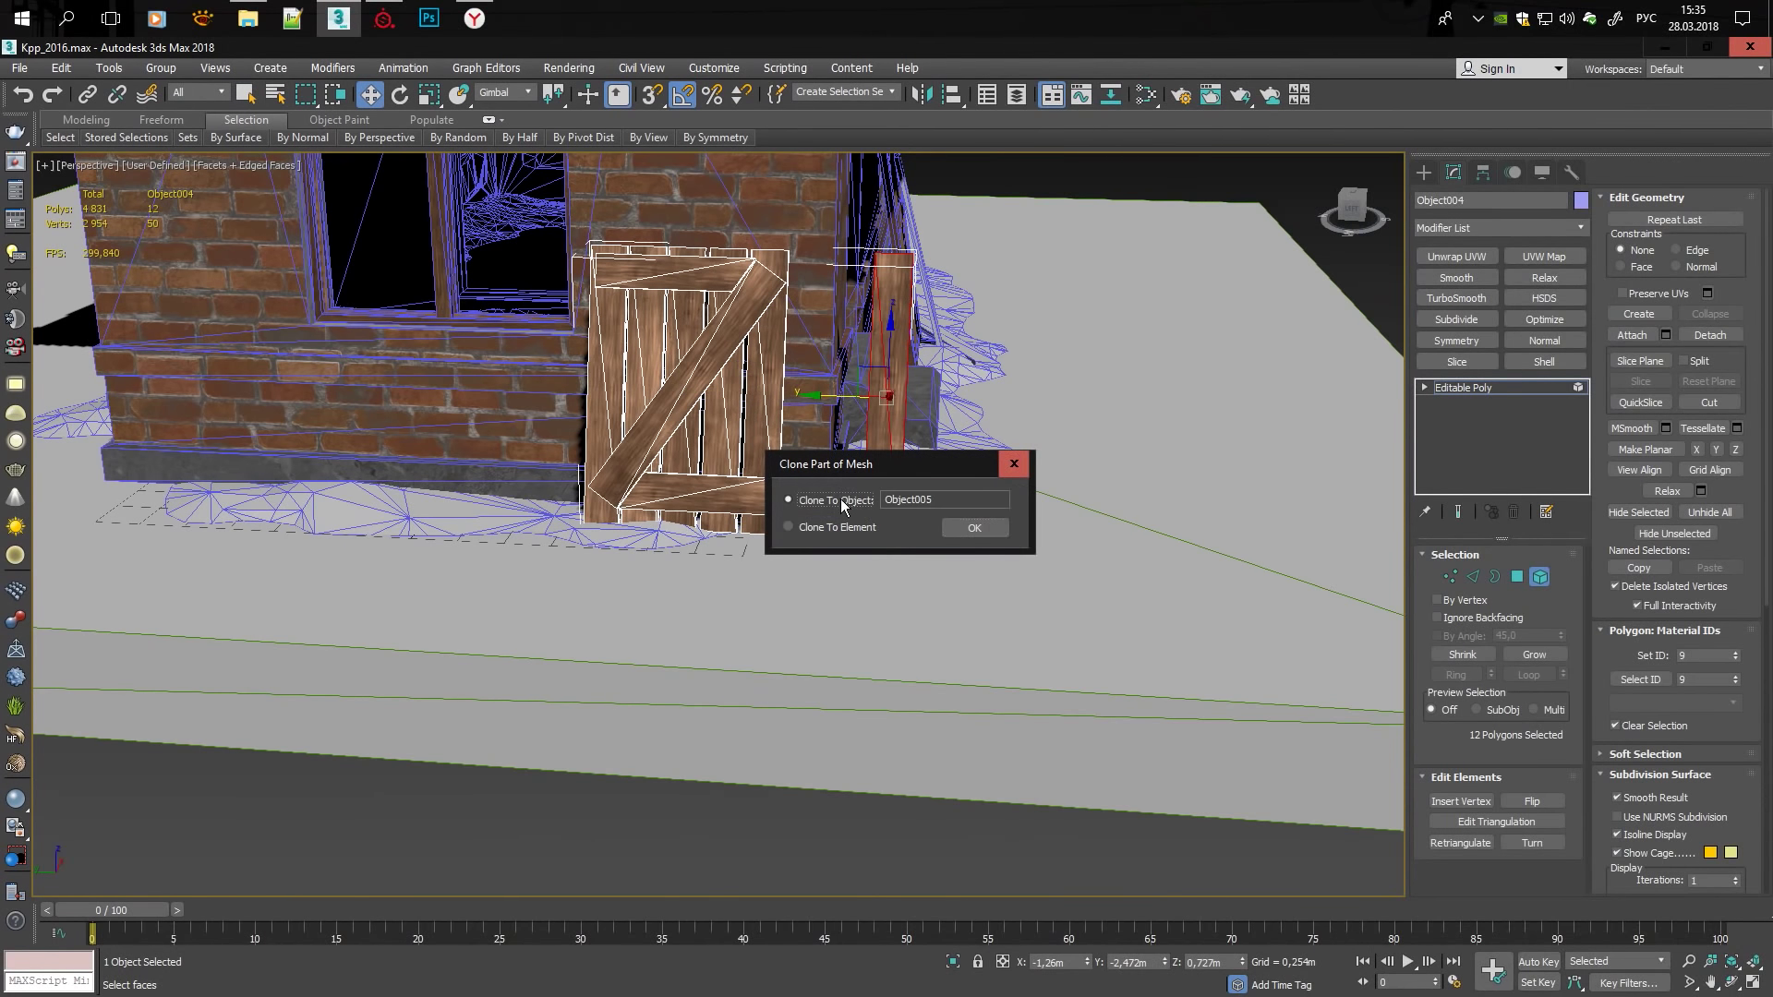
pyautogui.click(973, 527)
pyautogui.press('e')
pyautogui.click(879, 397)
pyautogui.moveTo(879, 397)
pyautogui.keyDown('alt'); pyautogui.mouseDown(button='middle')
pyautogui.moveTo(917, 317)
pyautogui.moveTo(507, 77)
pyautogui.mouseUp(button='middle'); pyautogui.keyUp('alt')
pyautogui.keyDown('alt'); pyautogui.moveTo(892, 357); pyautogui.dragTo(803, 435, button='middle'); pyautogui.keyUp('alt')
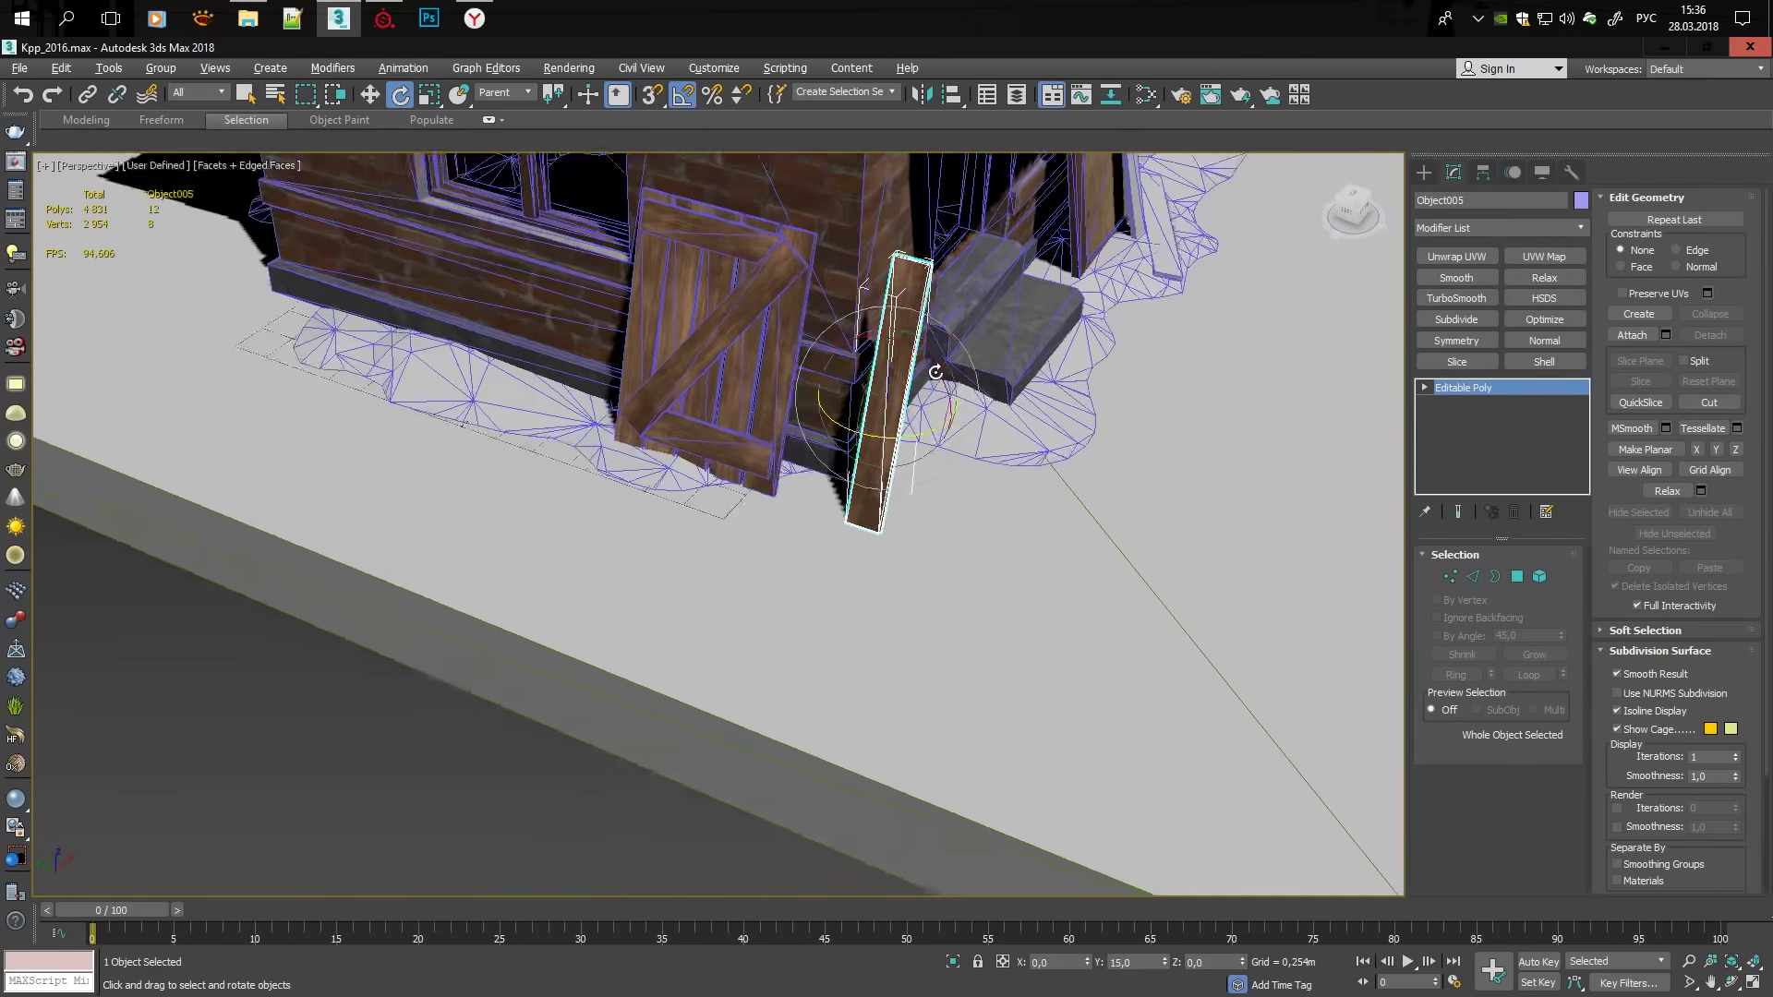
pyautogui.moveTo(803, 434); pyautogui.dragTo(820, 465)
pyautogui.press('w')
# Delete the duplicate plank element from Object002 and select the leaning plank Object005.
pyautogui.scroll(5, 848, 460)
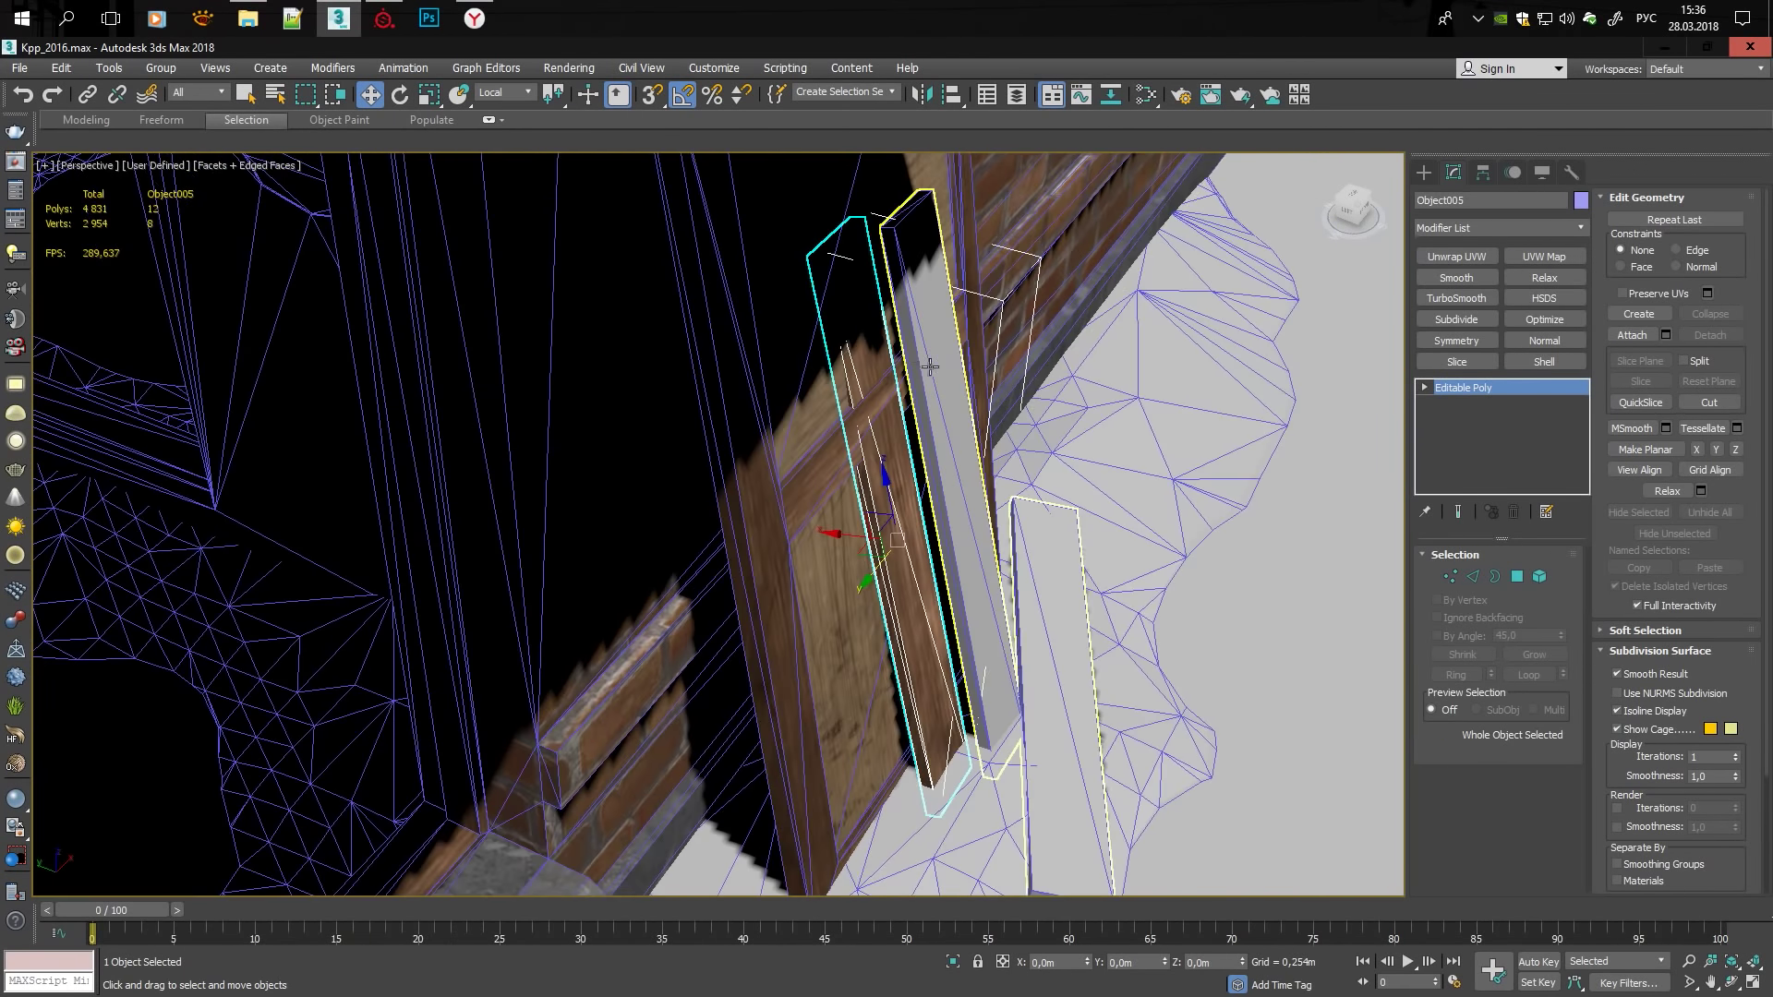
pyautogui.click(786, 434)
pyautogui.press('5')
pyautogui.press('Delete')
pyautogui.press('5')
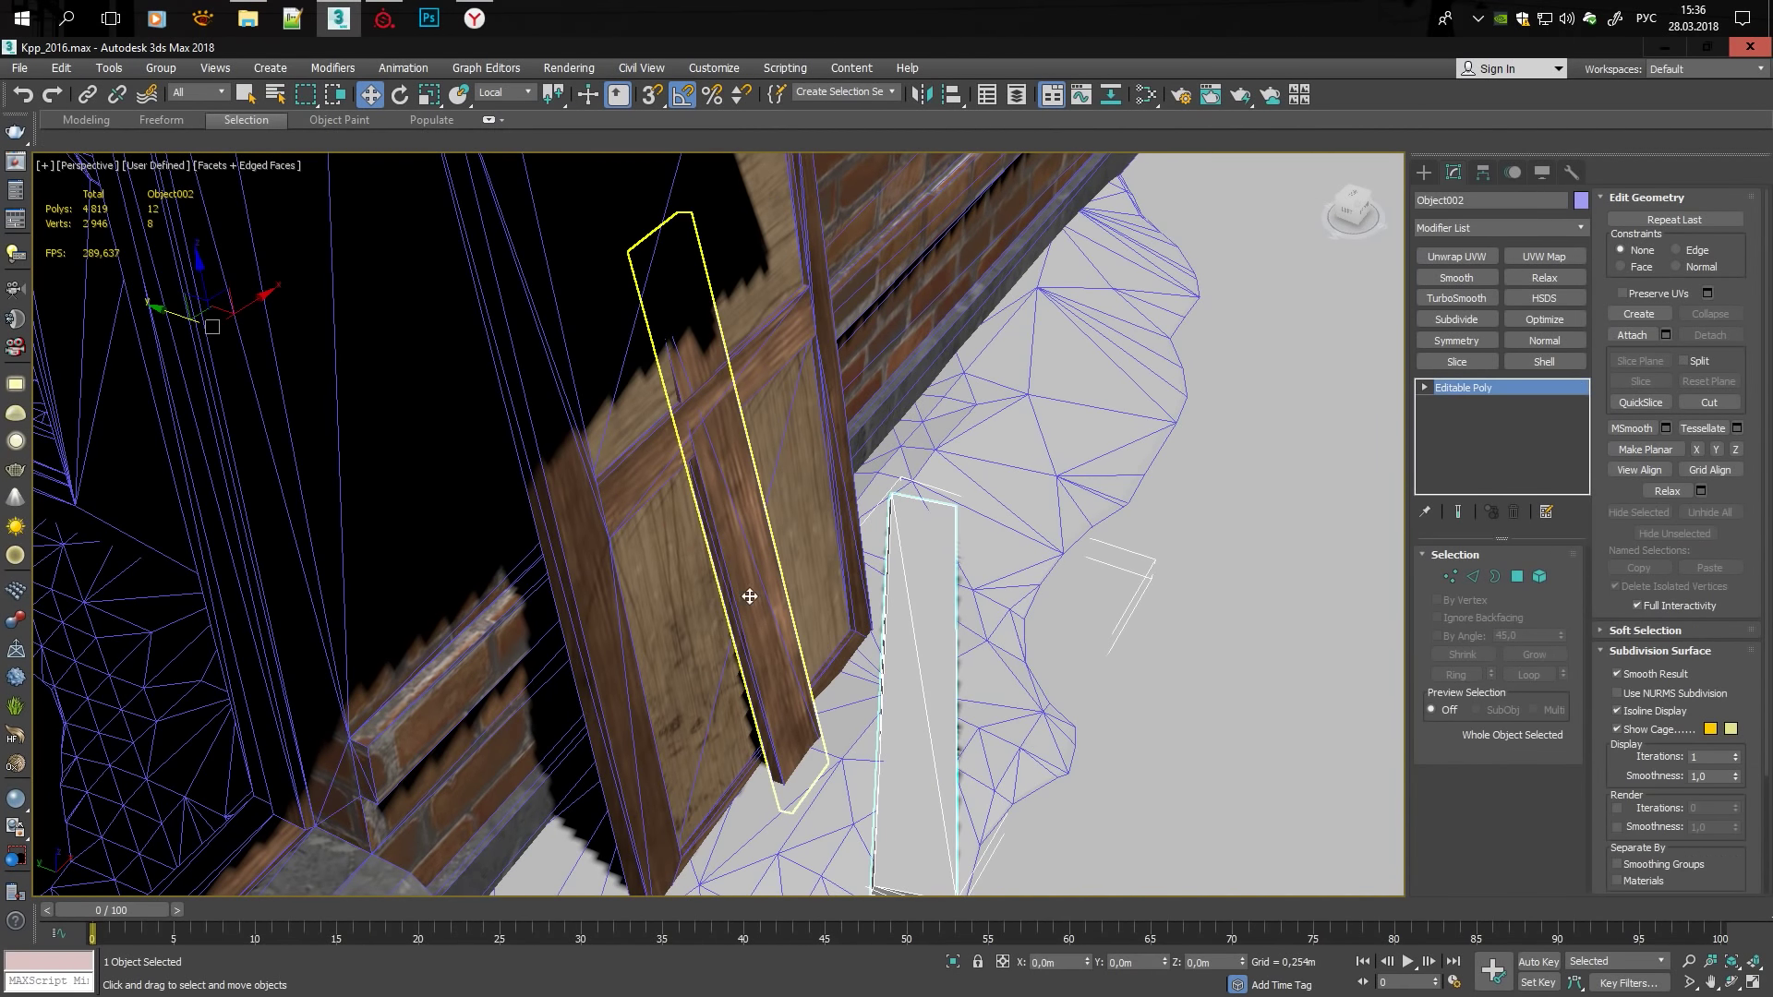
pyautogui.click(739, 555)
pyautogui.moveTo(770, 496)
pyautogui.keyDown('alt'); pyautogui.mouseDown(button='middle')
pyautogui.moveTo(613, 475)
pyautogui.moveTo(1093, 407)
pyautogui.mouseUp(button='middle'); pyautogui.keyUp('alt')
# Inspect the leaning plank in the enlarged side viewport and textured perspective view.
pyautogui.hotkey('alt', 'w')
pyautogui.keyDown('alt'); pyautogui.moveTo(415, 705); pyautogui.dragTo(420, 705, button='middle'); pyautogui.keyUp('alt')
pyautogui.hotkey('alt', 'w')
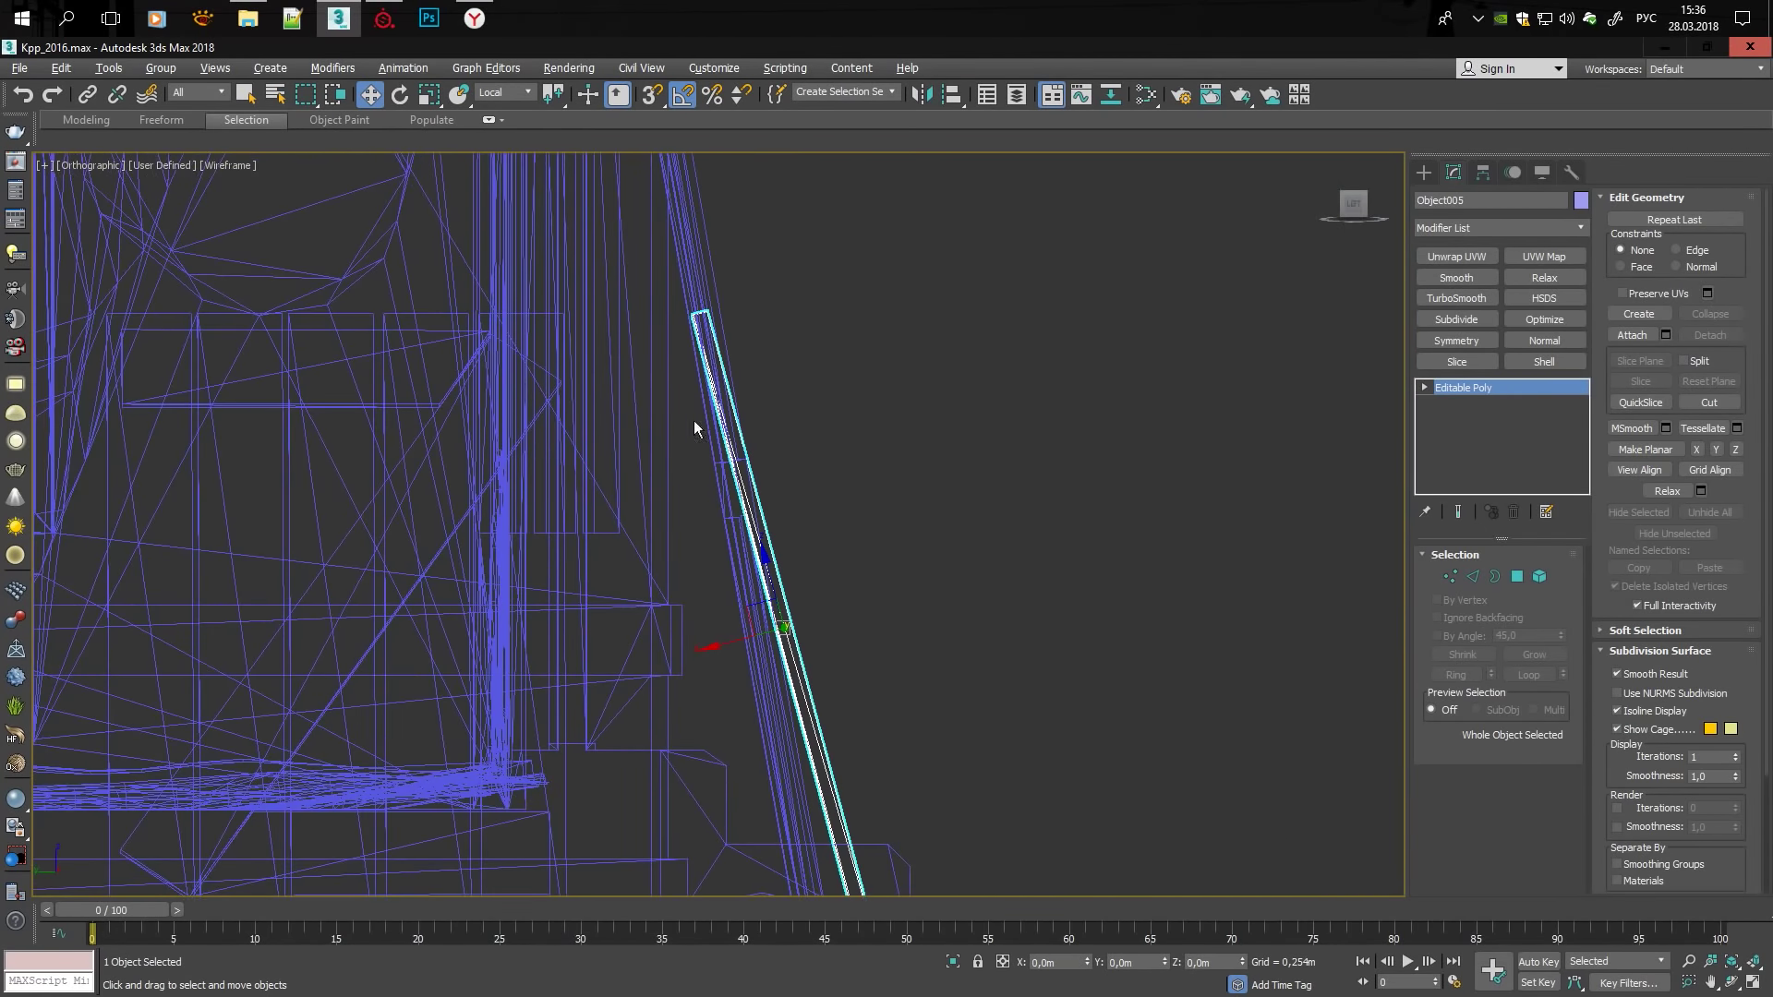
pyautogui.press('p')
pyautogui.press('F3')
pyautogui.moveTo(758, 642)
pyautogui.keyDown('alt'); pyautogui.mouseDown(button='middle')
pyautogui.moveTo(823, 546)
pyautogui.moveTo(795, 586)
pyautogui.moveTo(859, 717)
pyautogui.moveTo(847, 831)
pyautogui.moveTo(1010, 627)
pyautogui.moveTo(939, 677)
pyautogui.mouseUp(button='middle'); pyautogui.keyUp('alt')
pyautogui.scroll(-2, 939, 678)
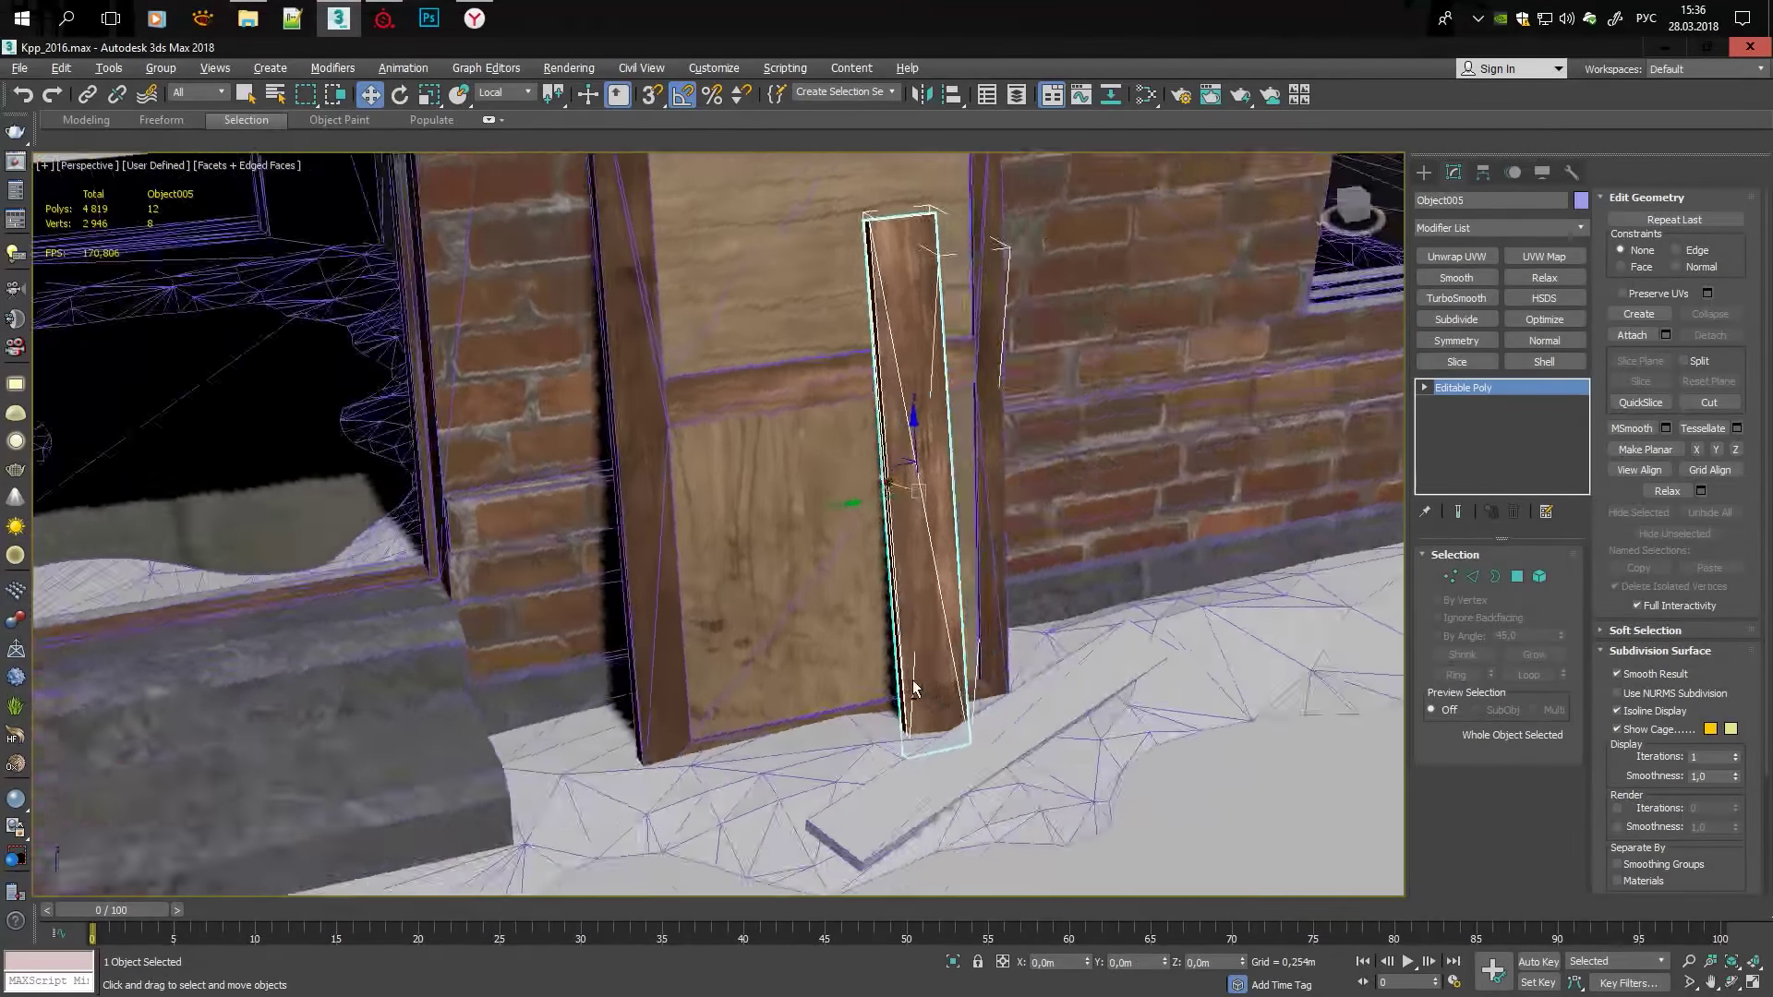
pyautogui.scroll(-5, 851, 658)
pyautogui.scroll(4, 851, 657)
pyautogui.scroll(3, 851, 658)
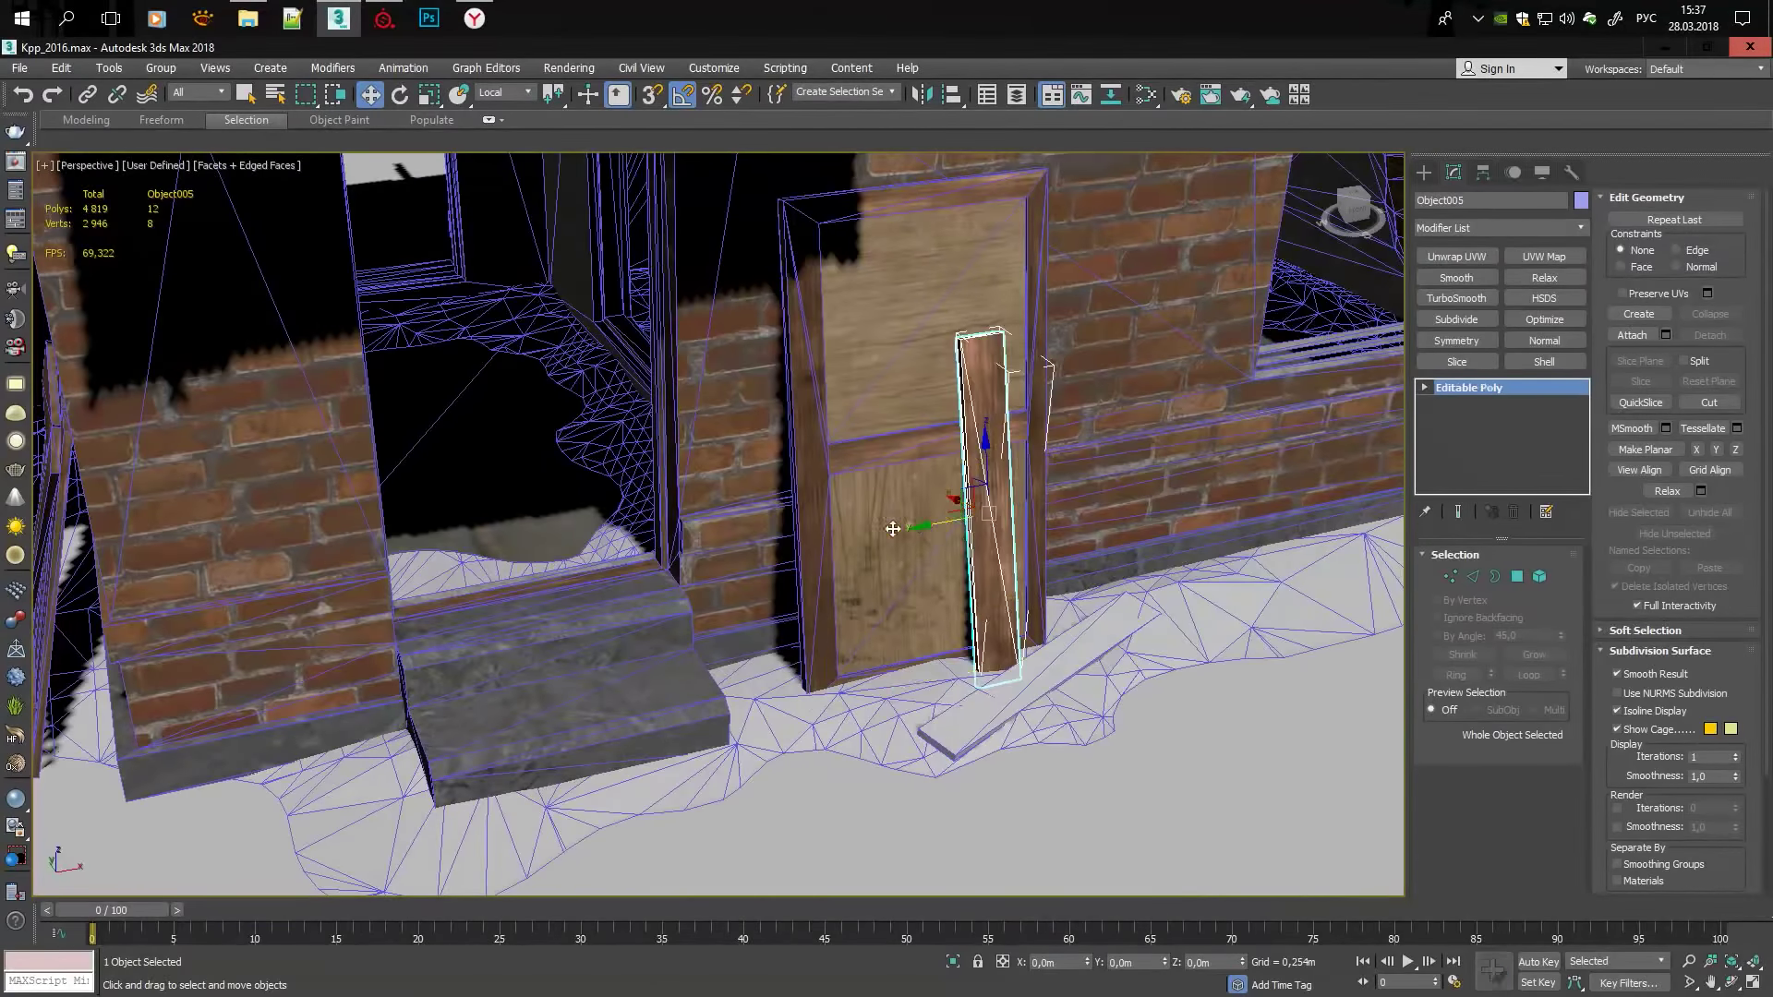
# Copy the plank beside itself at the doorway and nudge its top-end vertices.
pyautogui.moveTo(970, 369)
pyautogui.keyDown('shift'); pyautogui.mouseDown()
pyautogui.moveTo(893, 370)
pyautogui.moveTo(880, 315)
pyautogui.mouseUp(); pyautogui.keyUp('shift')
pyautogui.click(898, 605)
pyautogui.press('1')
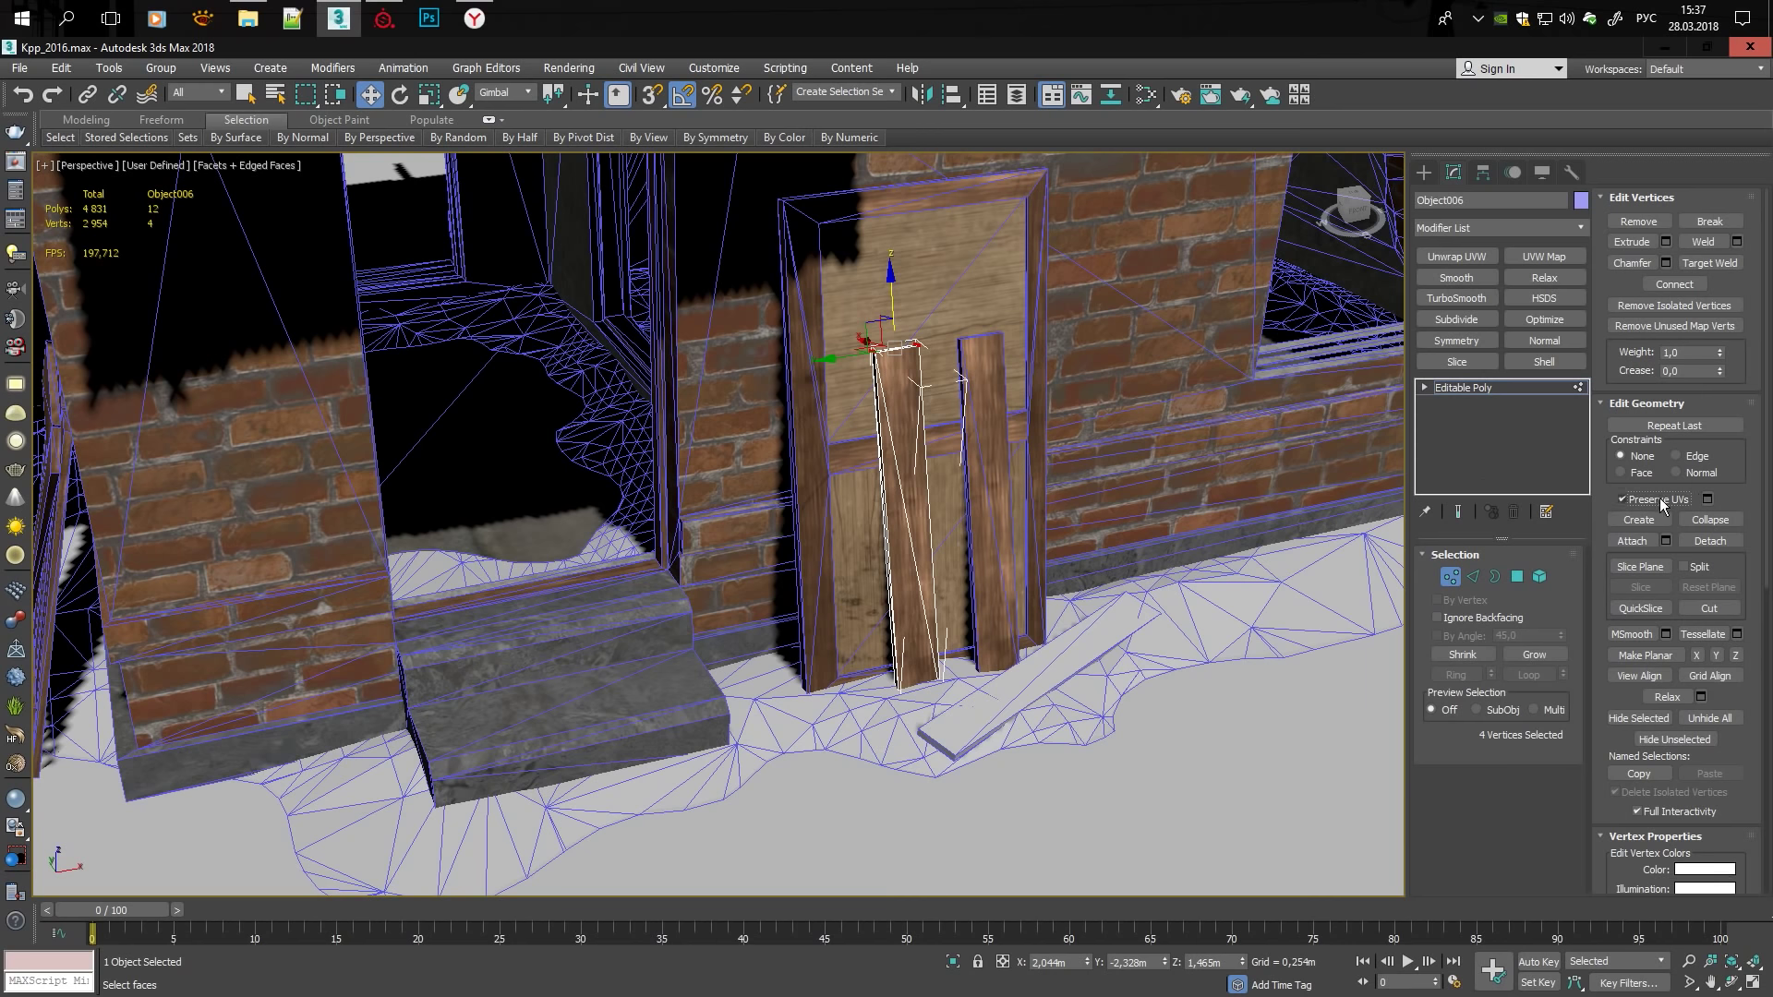
pyautogui.scroll(3, 889, 422)
pyautogui.keyDown('alt'); pyautogui.moveTo(890, 421); pyautogui.dragTo(933, 434, button='middle'); pyautogui.keyUp('alt')
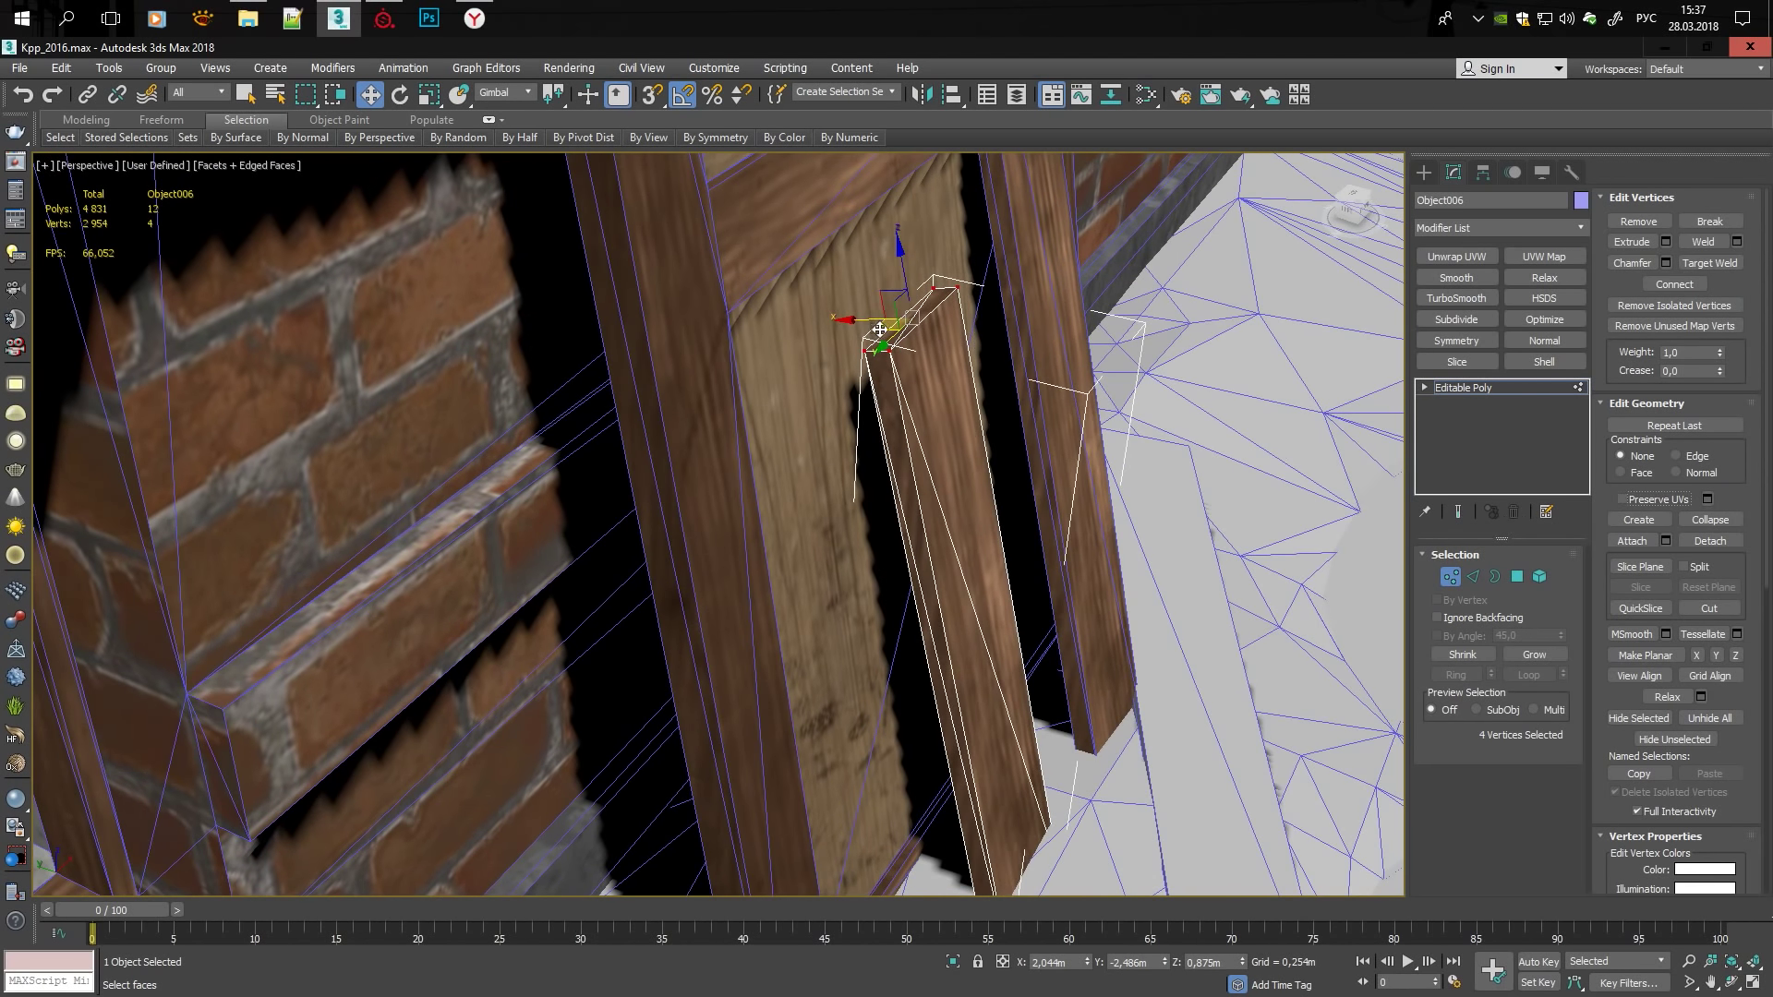
pyautogui.moveTo(879, 328); pyautogui.dragTo(862, 319)
pyautogui.scroll(-5, 843, 356)
pyautogui.moveTo(843, 357)
pyautogui.keyDown('alt'); pyautogui.mouseDown(button='middle')
pyautogui.moveTo(1034, 388)
pyautogui.moveTo(825, 434)
pyautogui.mouseUp(button='middle'); pyautogui.keyUp('alt')
pyautogui.scroll(-2, 825, 433)
# Clone another plank as its own object, move it onto the ground right of the door, and tilt it.
pyautogui.press('5')
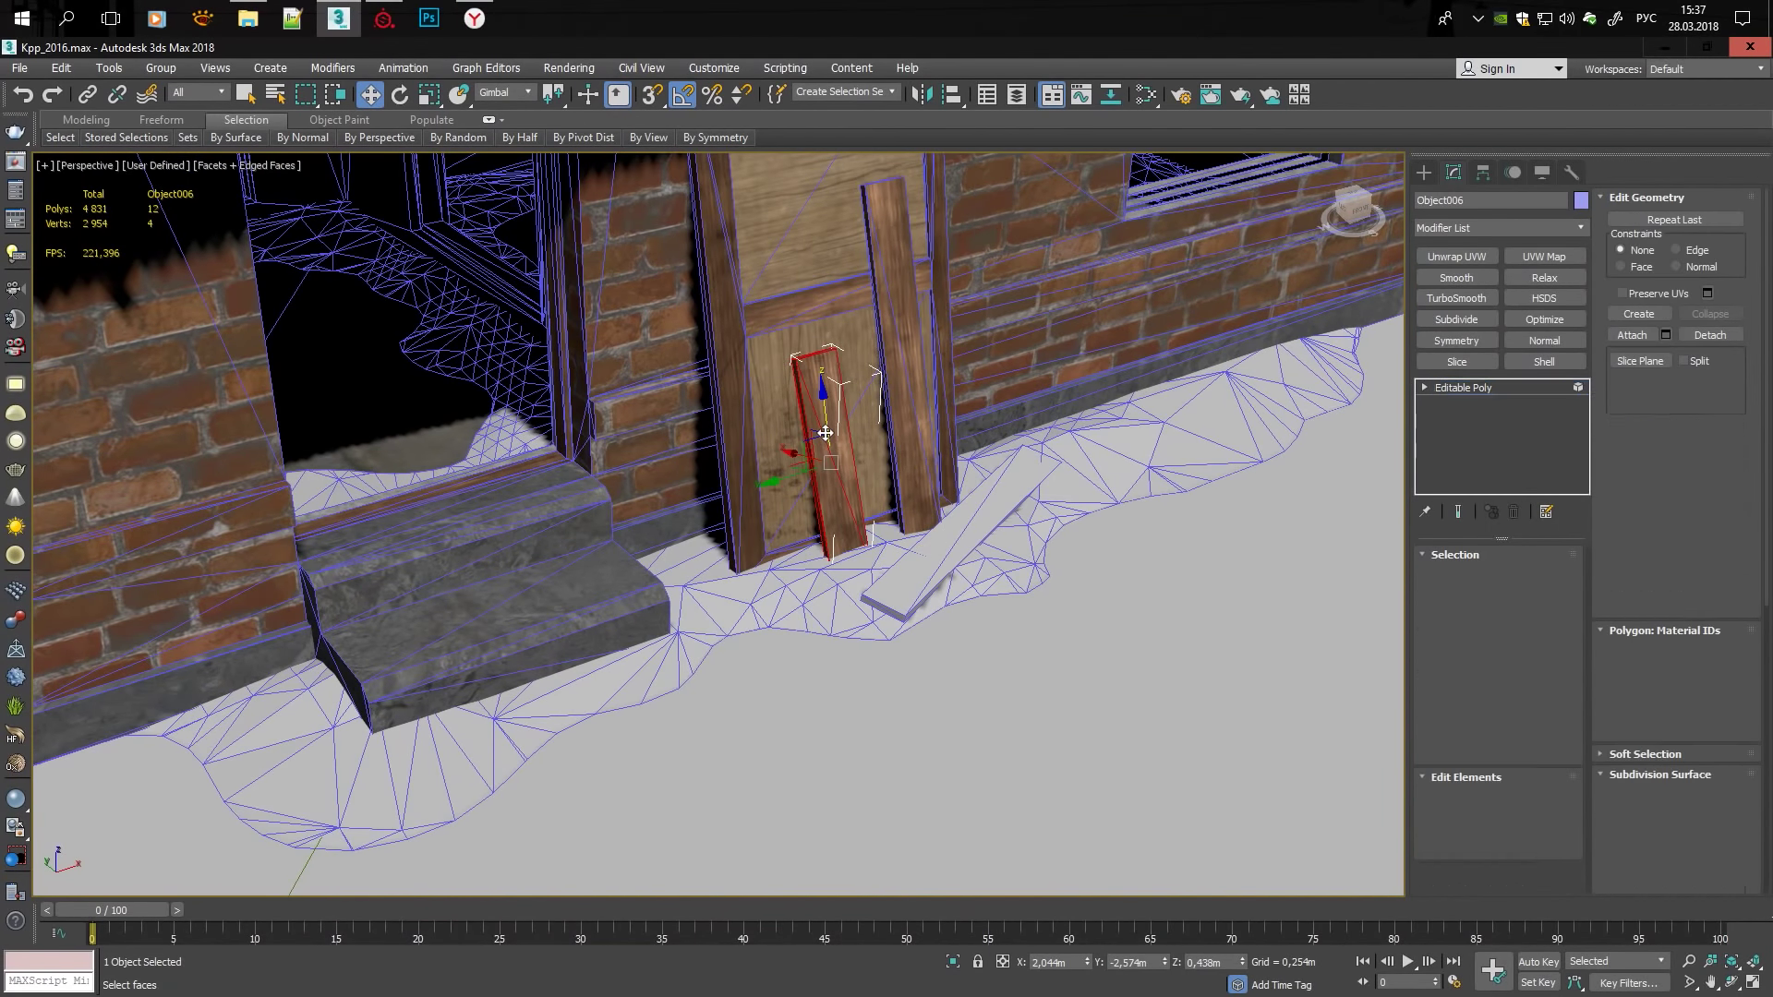
pyautogui.scroll(2, 805, 437)
pyautogui.keyDown('shift'); pyautogui.moveTo(799, 442); pyautogui.dragTo(874, 415); pyautogui.keyUp('shift')
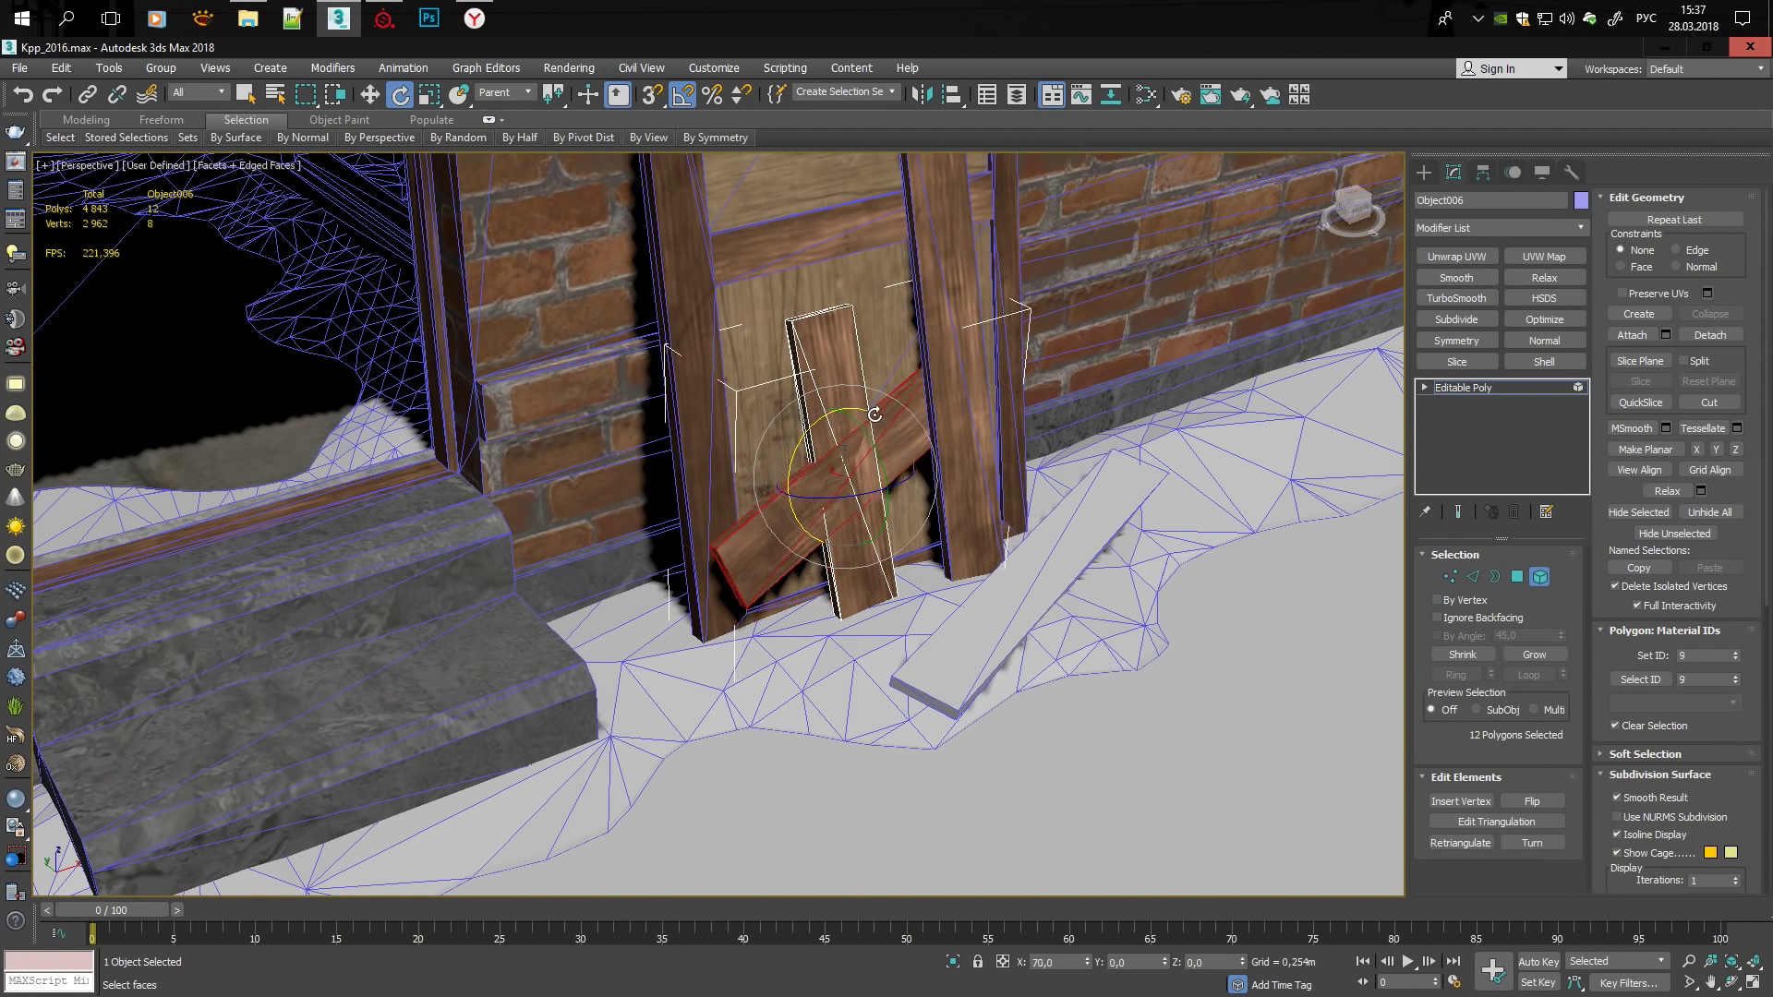
pyautogui.click(973, 526)
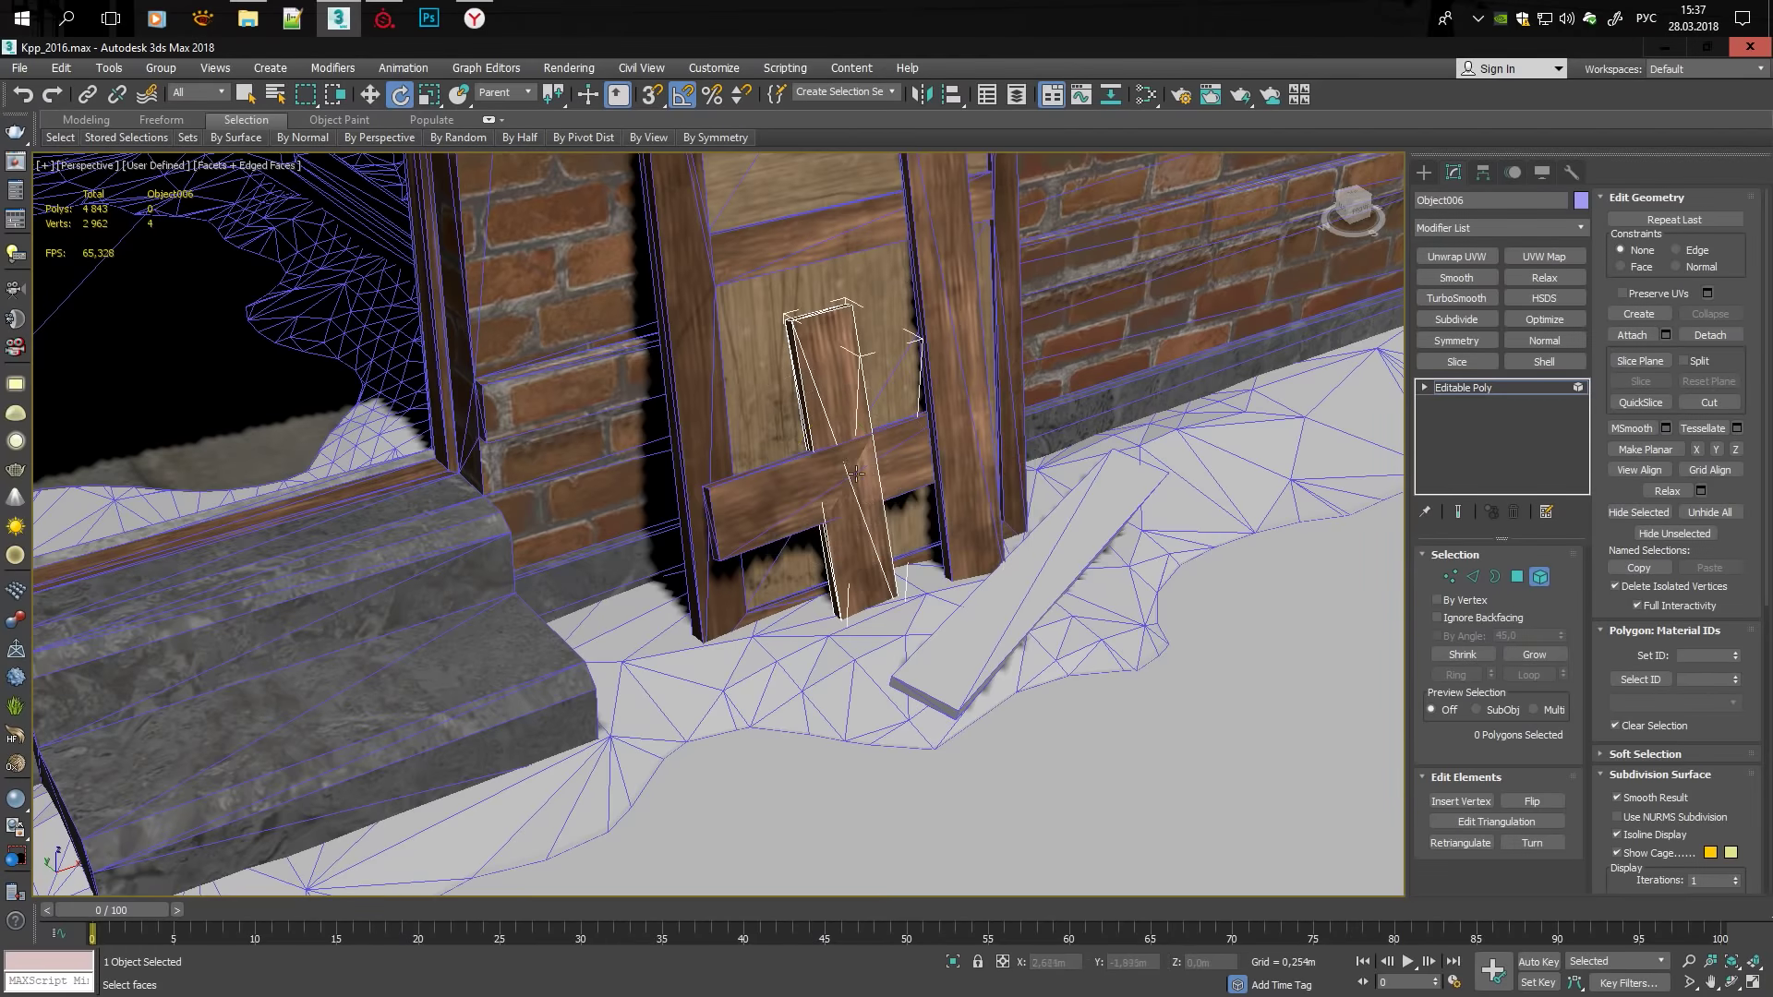
pyautogui.hotkey('ctrl', 'z')
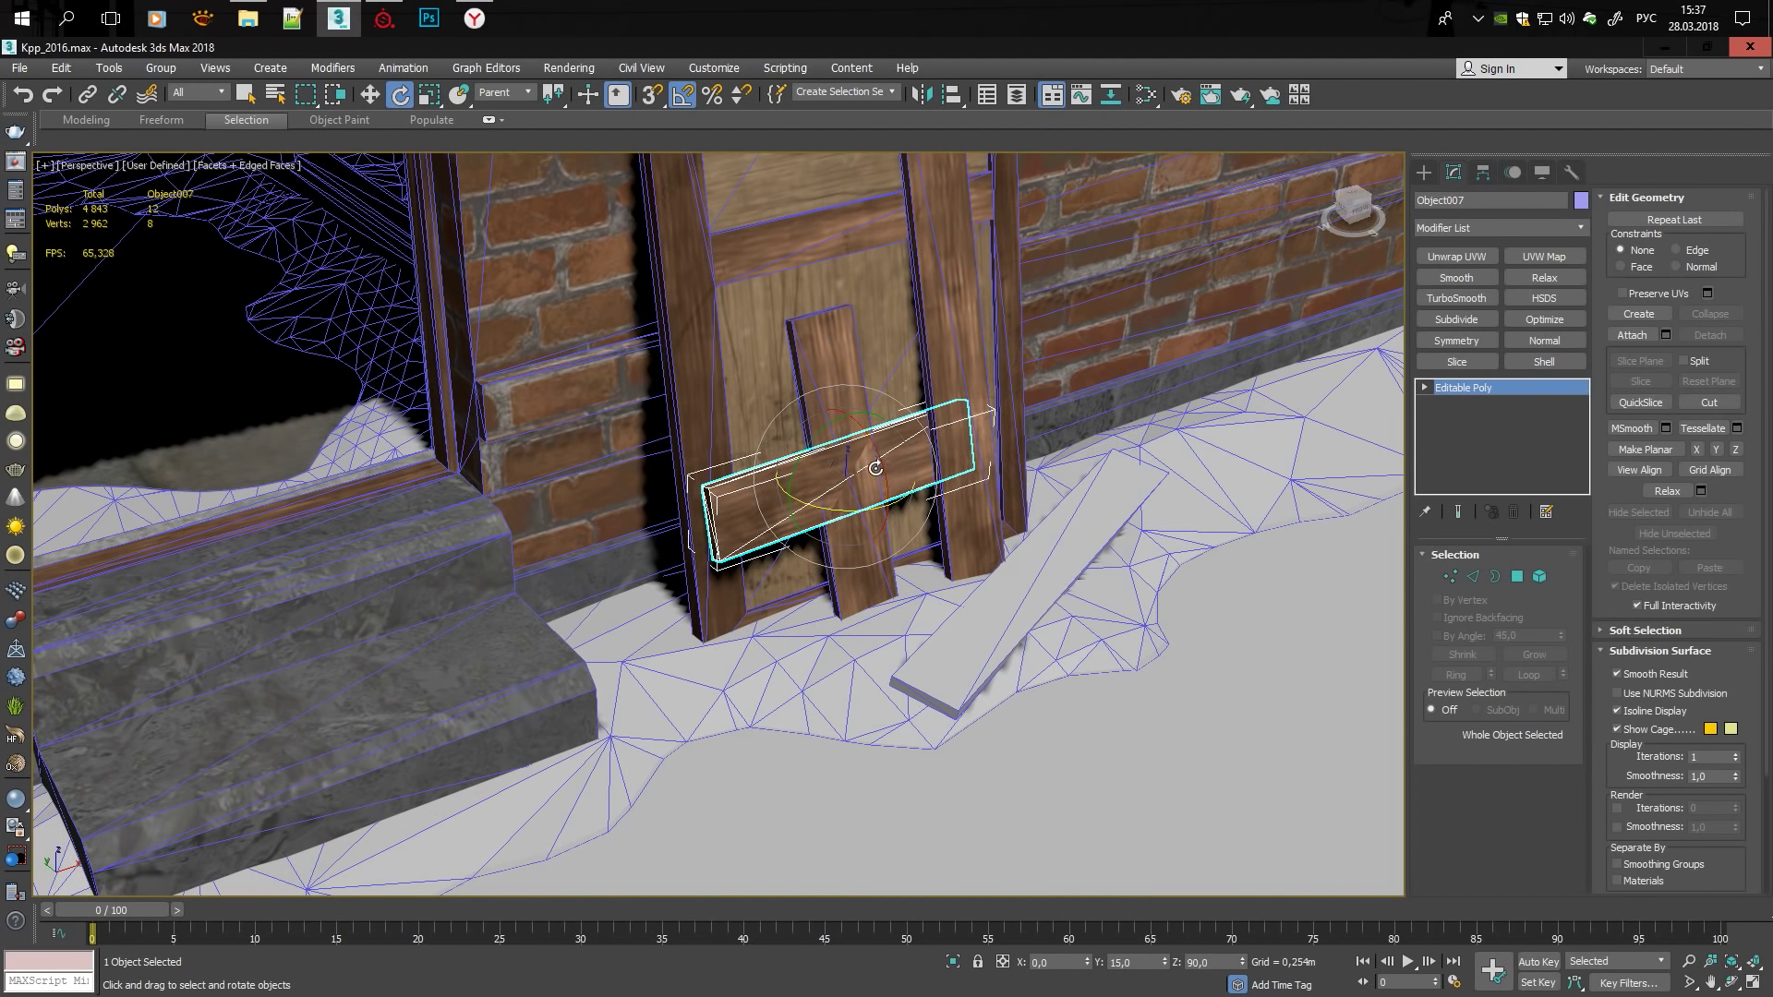
pyautogui.press('w')
pyautogui.scroll(-4, 833, 476)
pyautogui.moveTo(833, 476); pyautogui.dragTo(1096, 508)
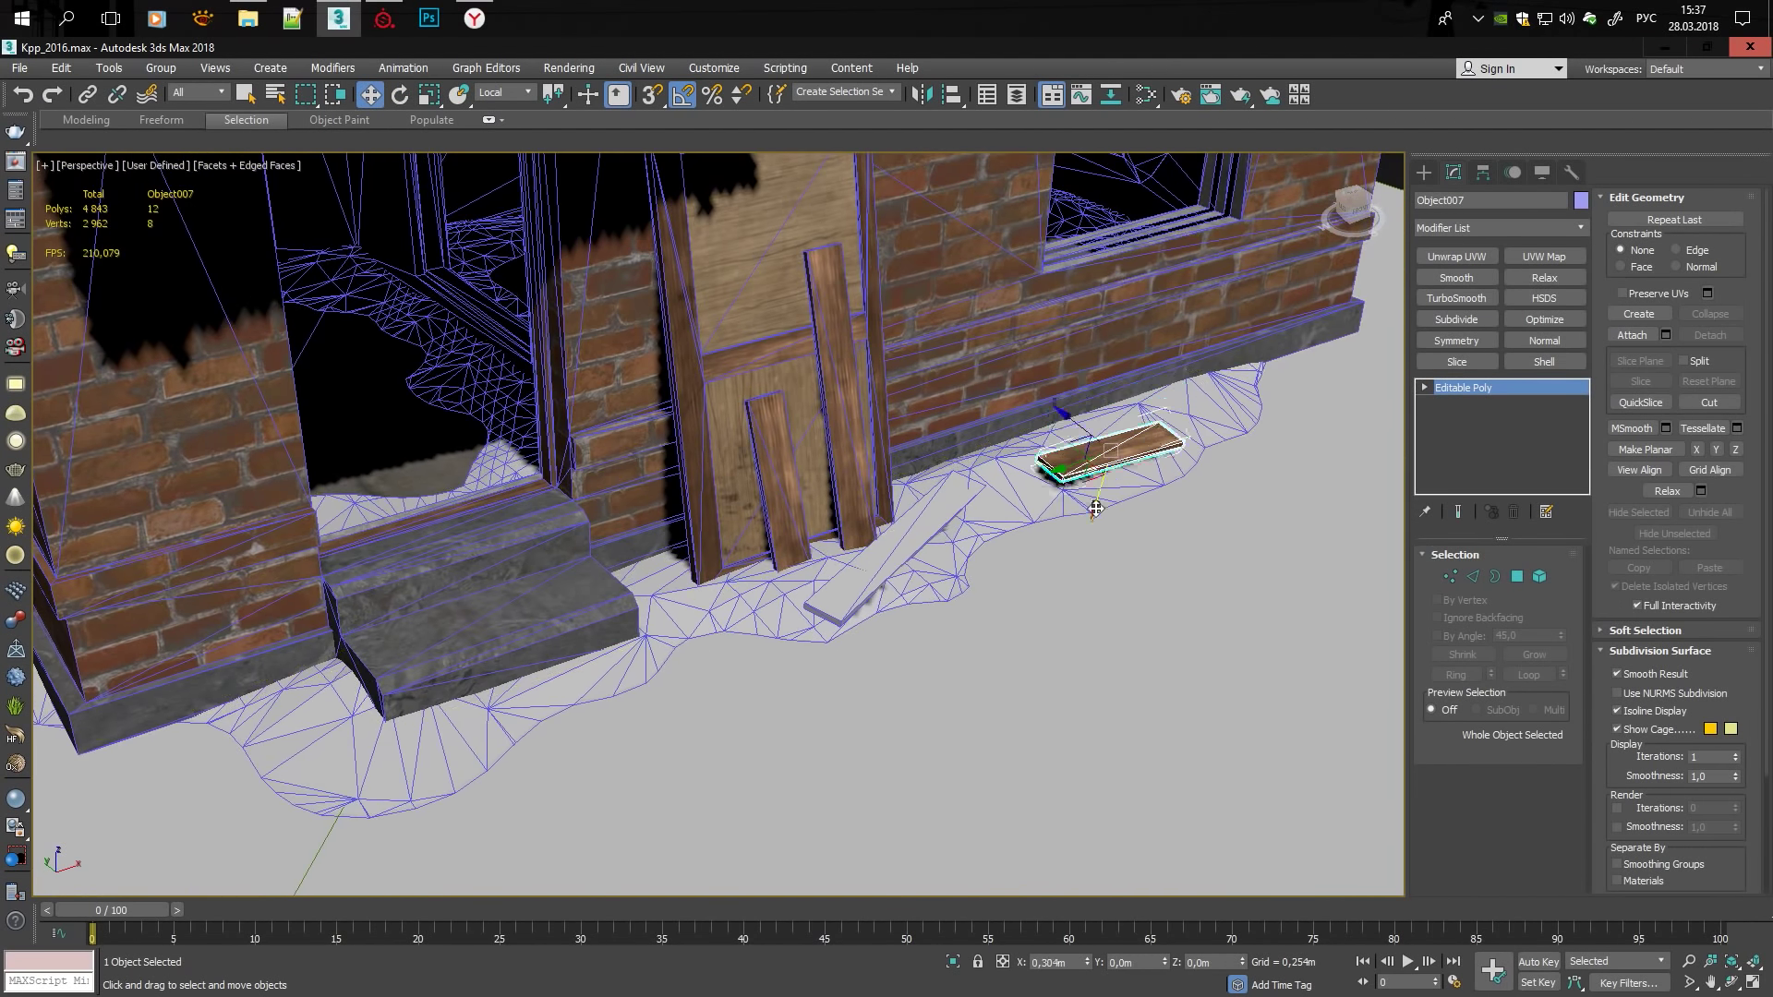
pyautogui.scroll(5, 1099, 530)
pyautogui.press('e')
pyautogui.moveTo(1090, 416); pyautogui.dragTo(1081, 423)
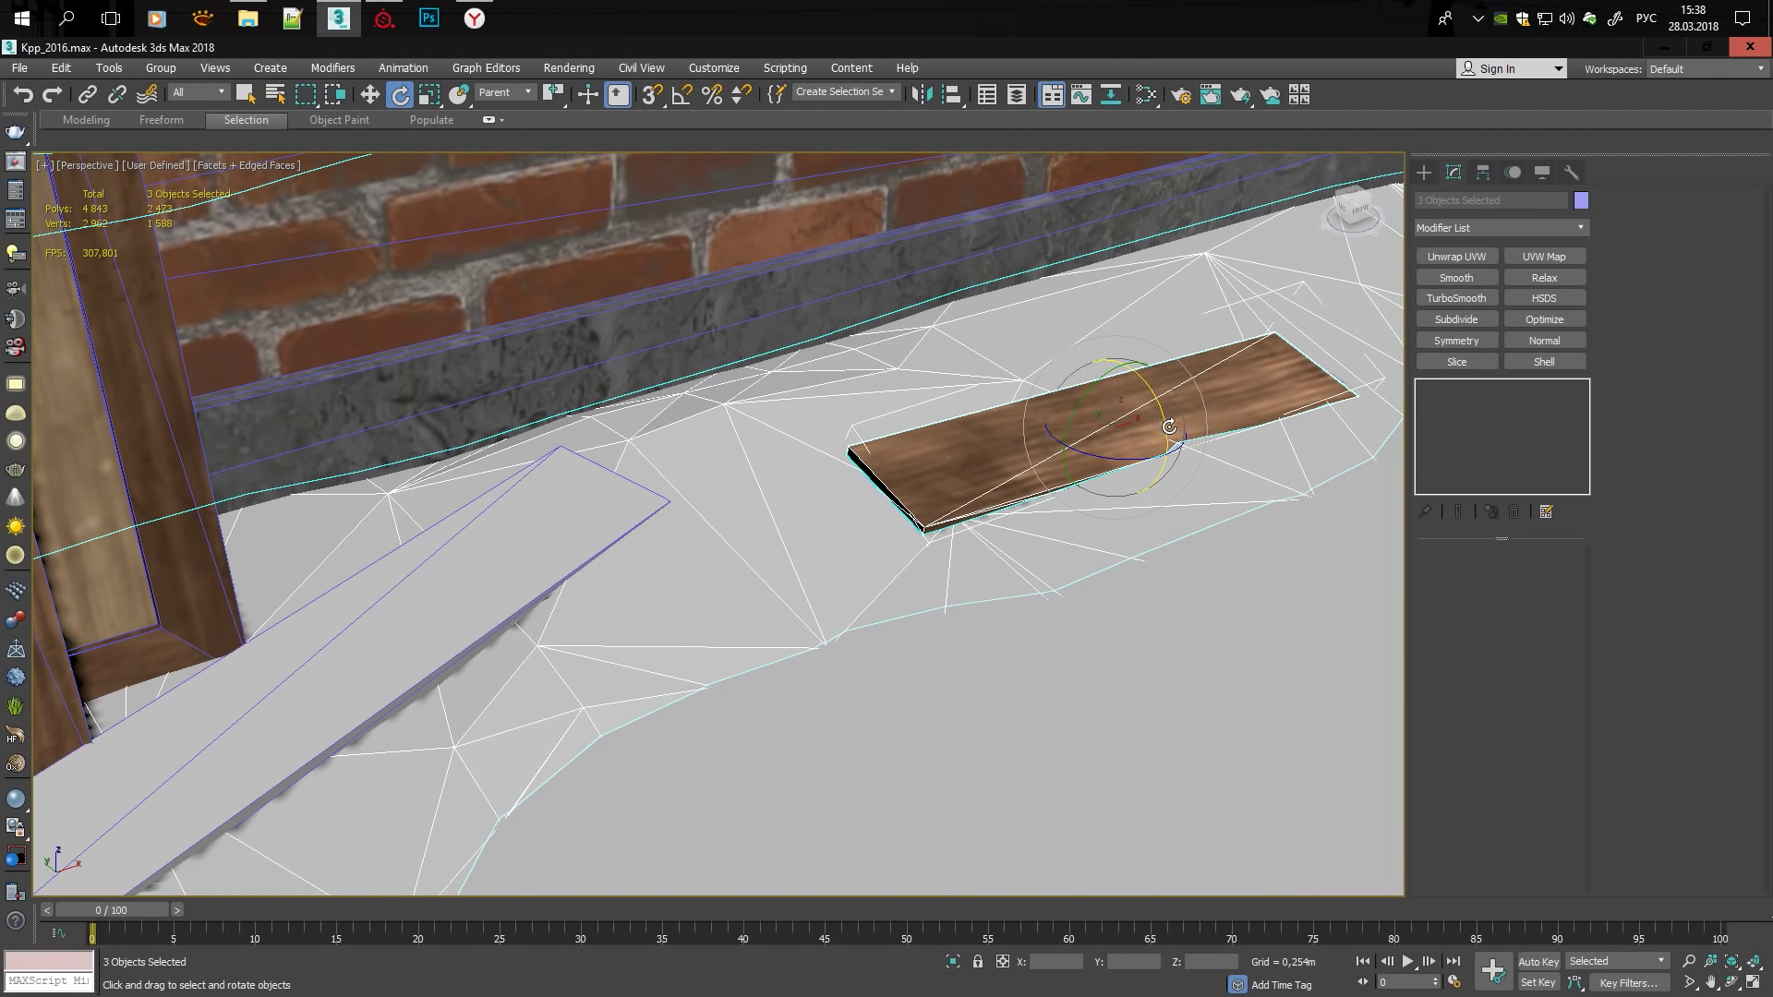
# Rotate a new copy of the ground plank and slide it along the ground.
pyautogui.press('q')
pyautogui.click(1165, 427)
pyautogui.scroll(-3, 1062, 480)
pyautogui.scroll(-3, 976, 531)
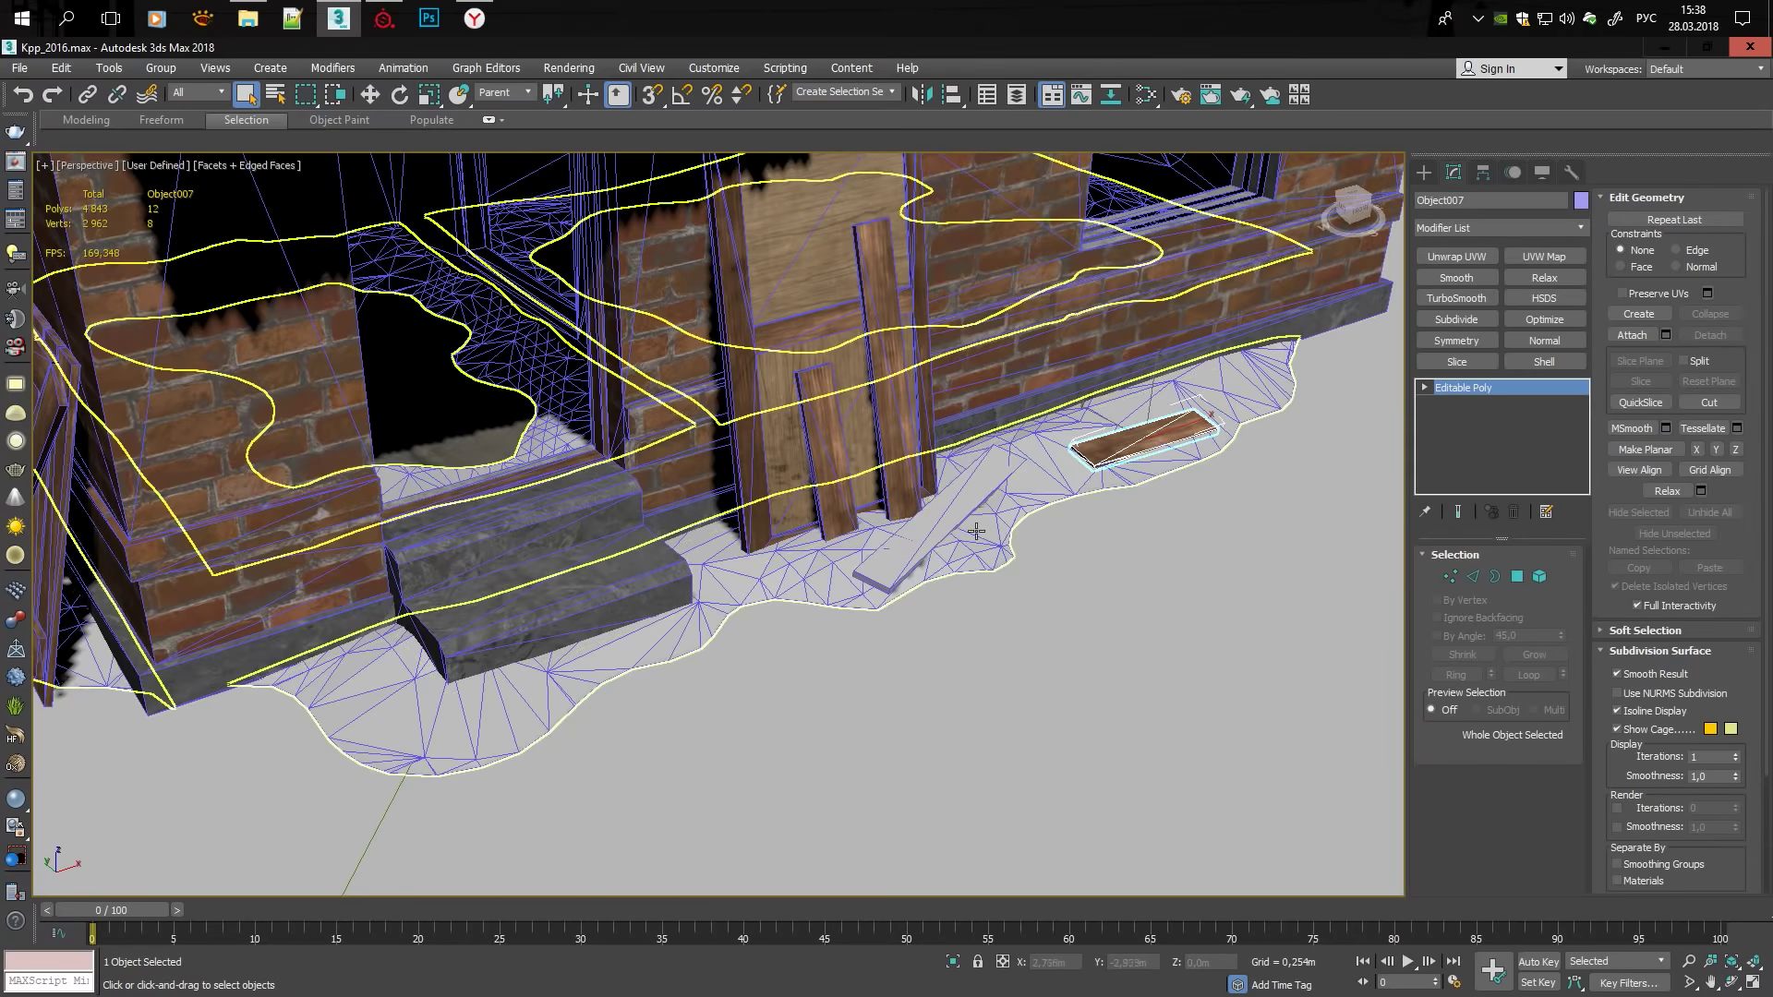
pyautogui.scroll(5, 1150, 453)
pyautogui.press('e')
pyautogui.keyDown('shift'); pyautogui.moveTo(1191, 443); pyautogui.dragTo(716, 612); pyautogui.keyUp('shift')
pyautogui.press('w')
pyautogui.moveTo(708, 703); pyautogui.dragTo(715, 647)
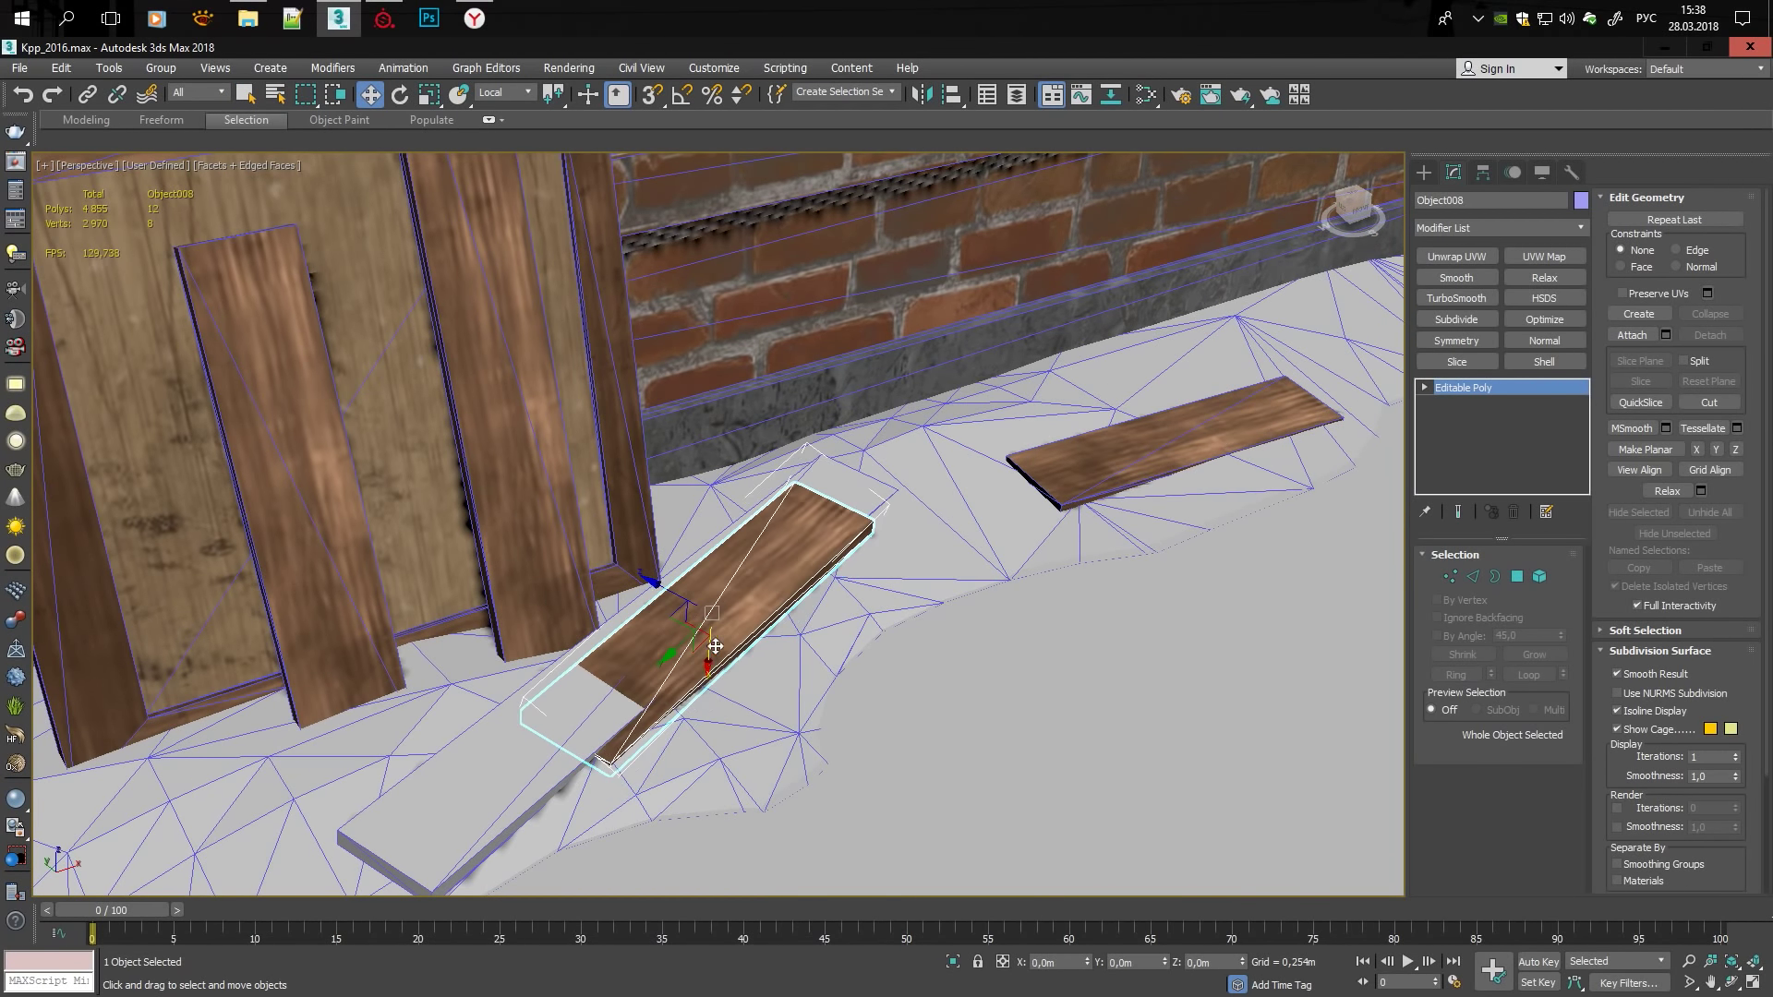
# Turn on Preserve UVs while editing the short ground plank's vertices.
pyautogui.click(796, 563)
pyautogui.press('e')
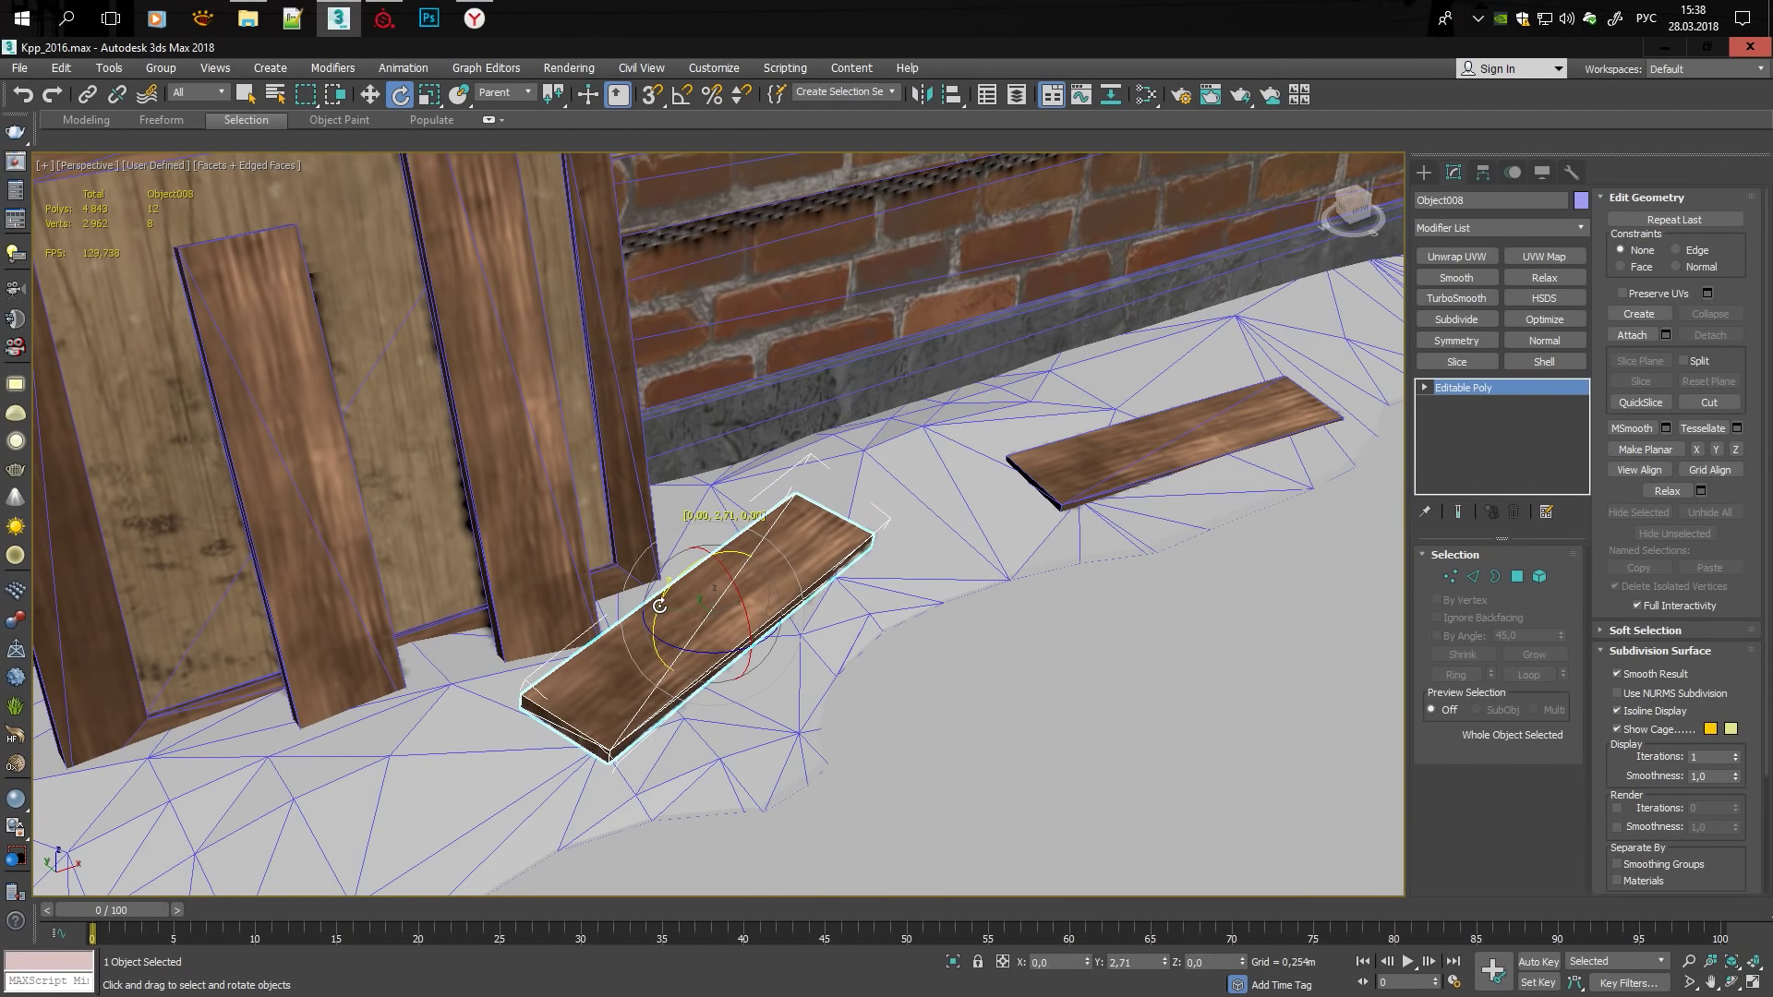
pyautogui.press('1')
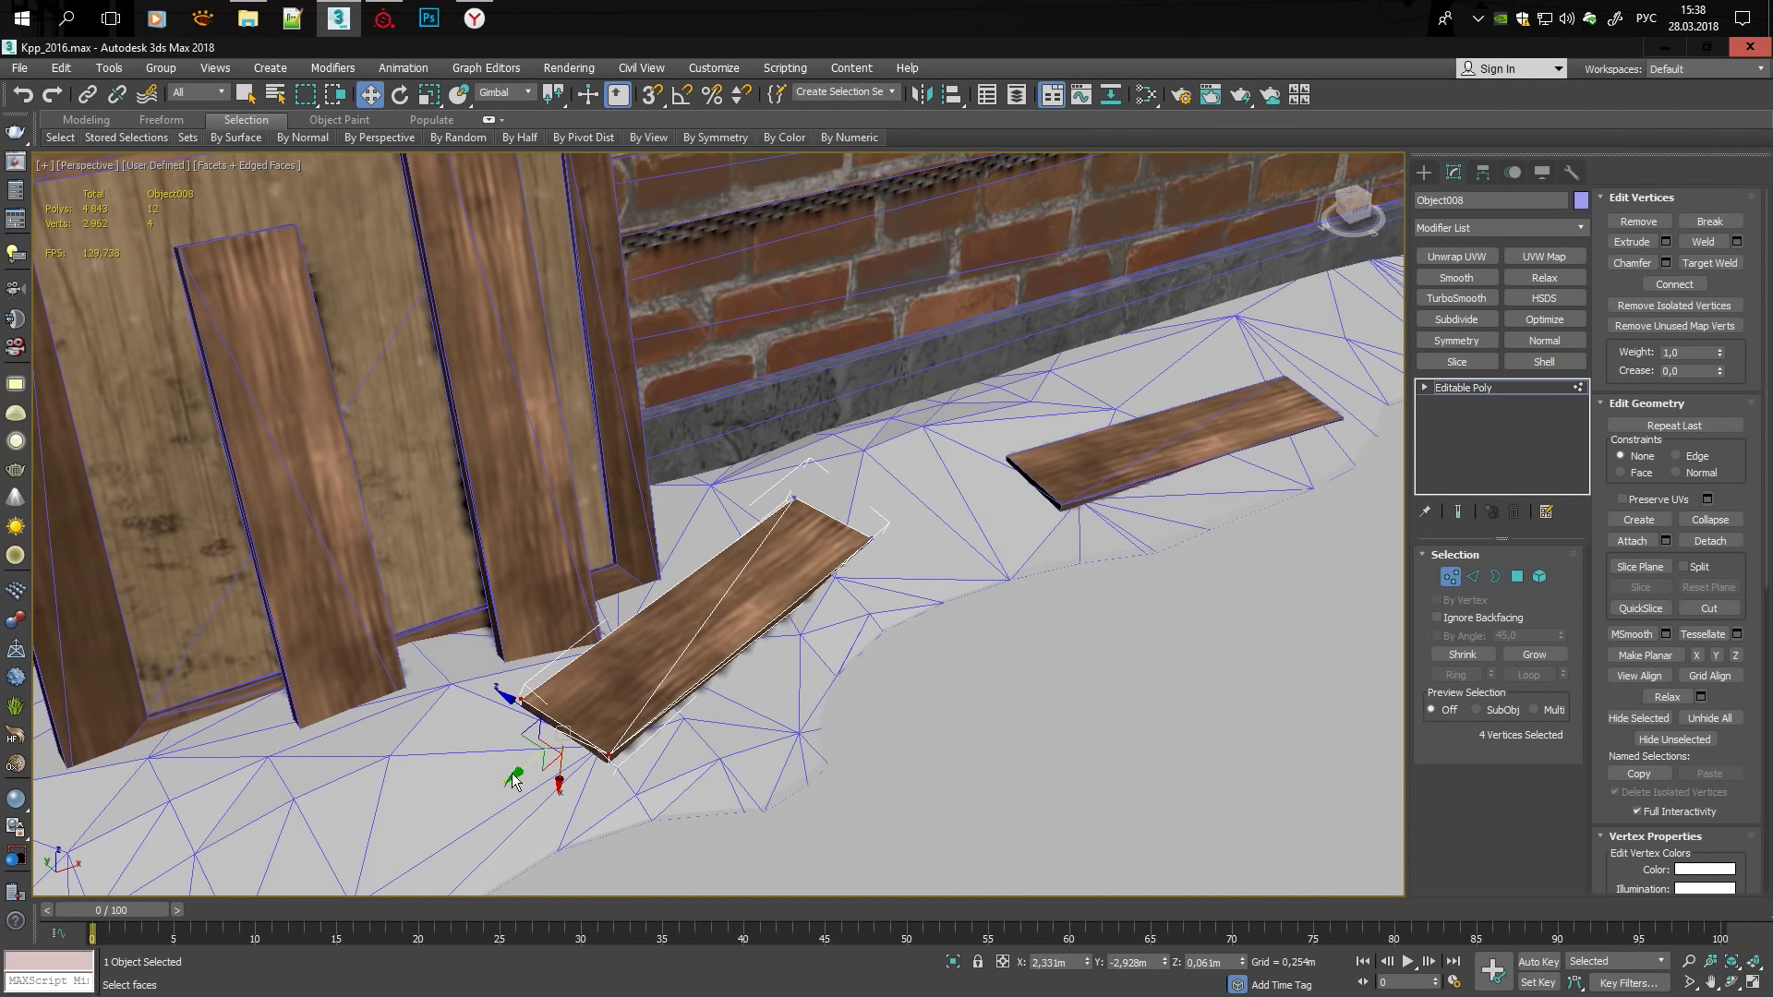
pyautogui.hotkey('ctrl', 'z')
pyautogui.click(1623, 498)
pyautogui.press('1')
# Hide edged faces and review the house, selecting the leaning plank by the door.
pyautogui.keyDown('alt'); pyautogui.moveTo(882, 475); pyautogui.dragTo(902, 514, button='middle'); pyautogui.keyUp('alt')
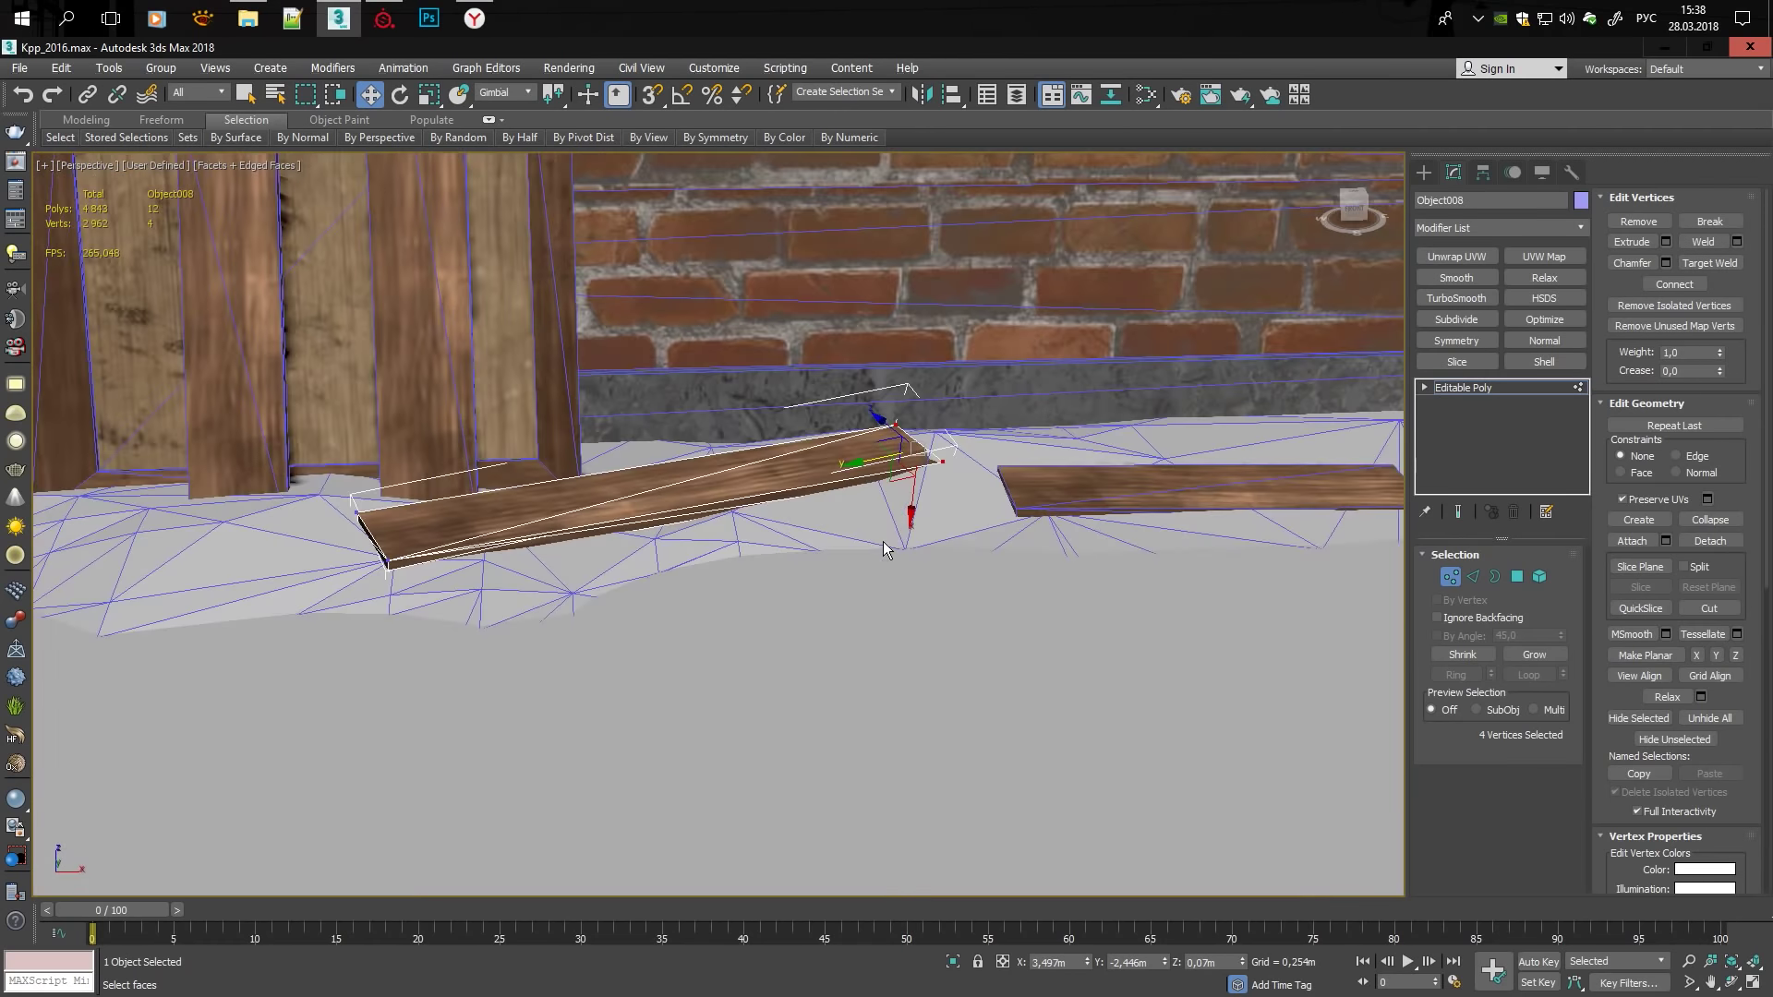
pyautogui.scroll(-5, 902, 499)
pyautogui.press('F4')
pyautogui.moveTo(1111, 320)
pyautogui.keyDown('alt'); pyautogui.mouseDown(button='middle')
pyautogui.moveTo(775, 579)
pyautogui.moveTo(998, 600)
pyautogui.moveTo(929, 508)
pyautogui.mouseUp(button='middle'); pyautogui.keyUp('alt')
pyautogui.scroll(3, 924, 462)
pyautogui.scroll(2, 775, 579)
pyautogui.scroll(4, 997, 601)
pyautogui.click(929, 508)
pyautogui.scroll(3, 929, 503)
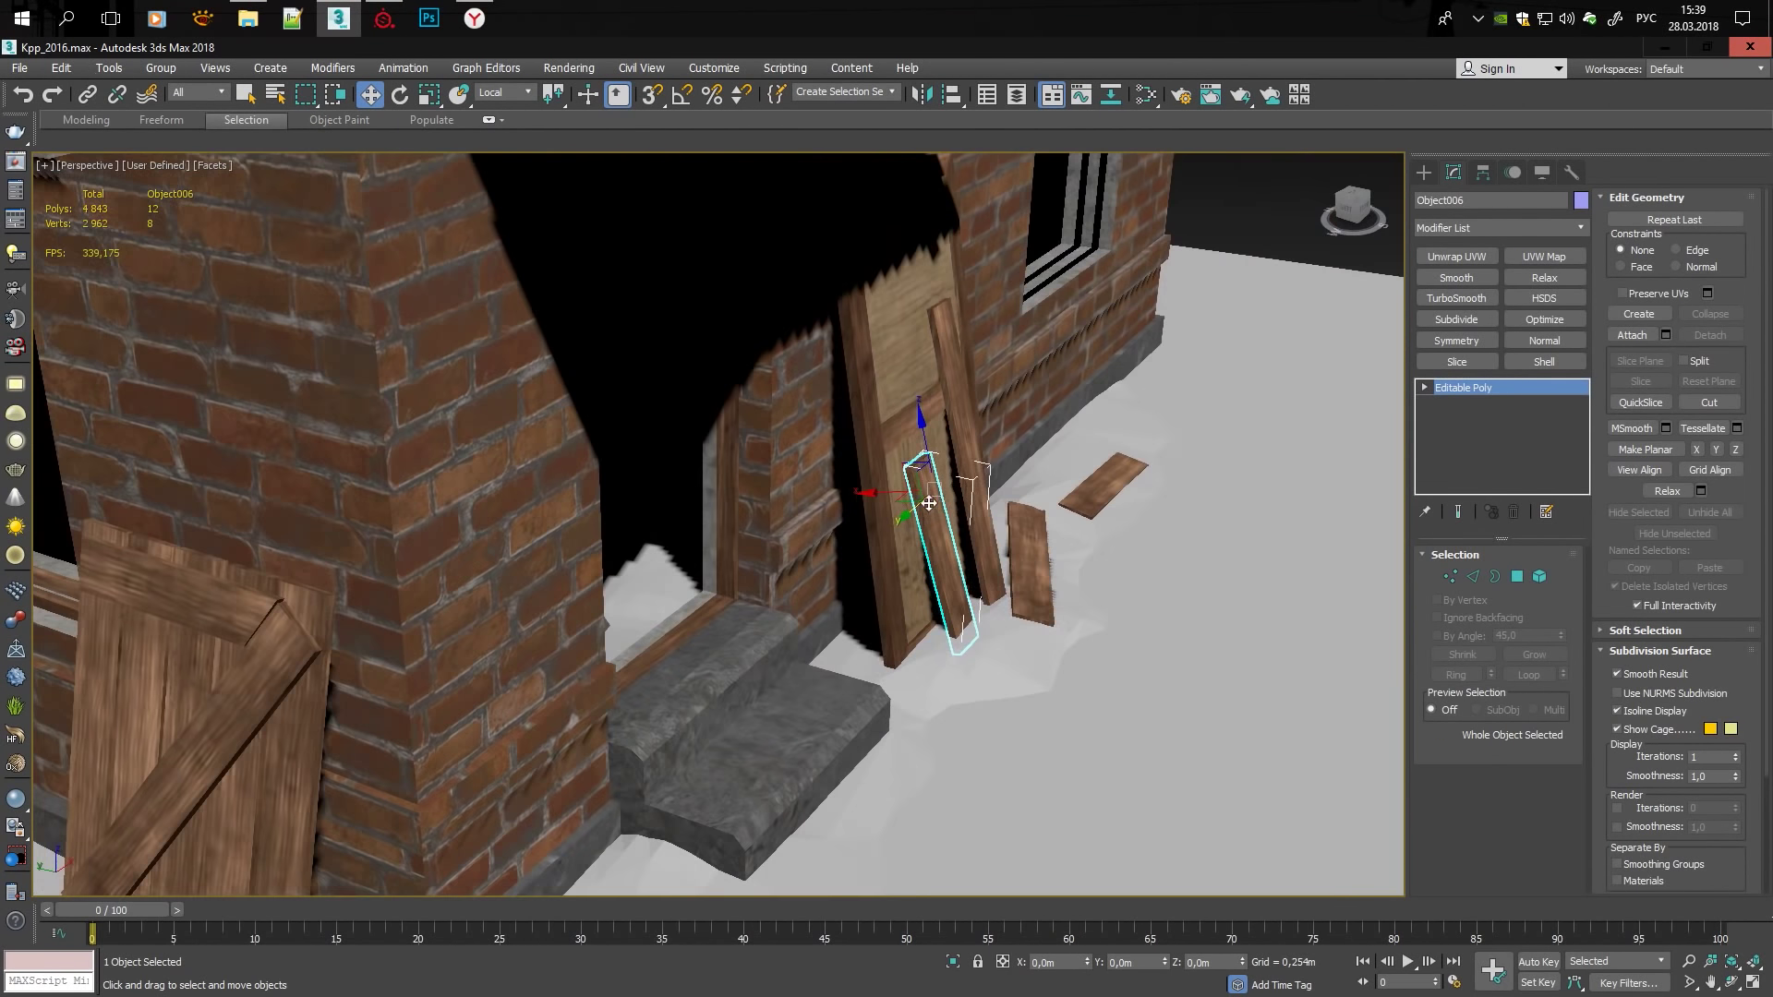
# Orbit around the house front to check the short leaning plank, the door and a ground plank.
pyautogui.keyDown('alt'); pyautogui.moveTo(497, 499); pyautogui.dragTo(360, 510, button='middle'); pyautogui.keyUp('alt')
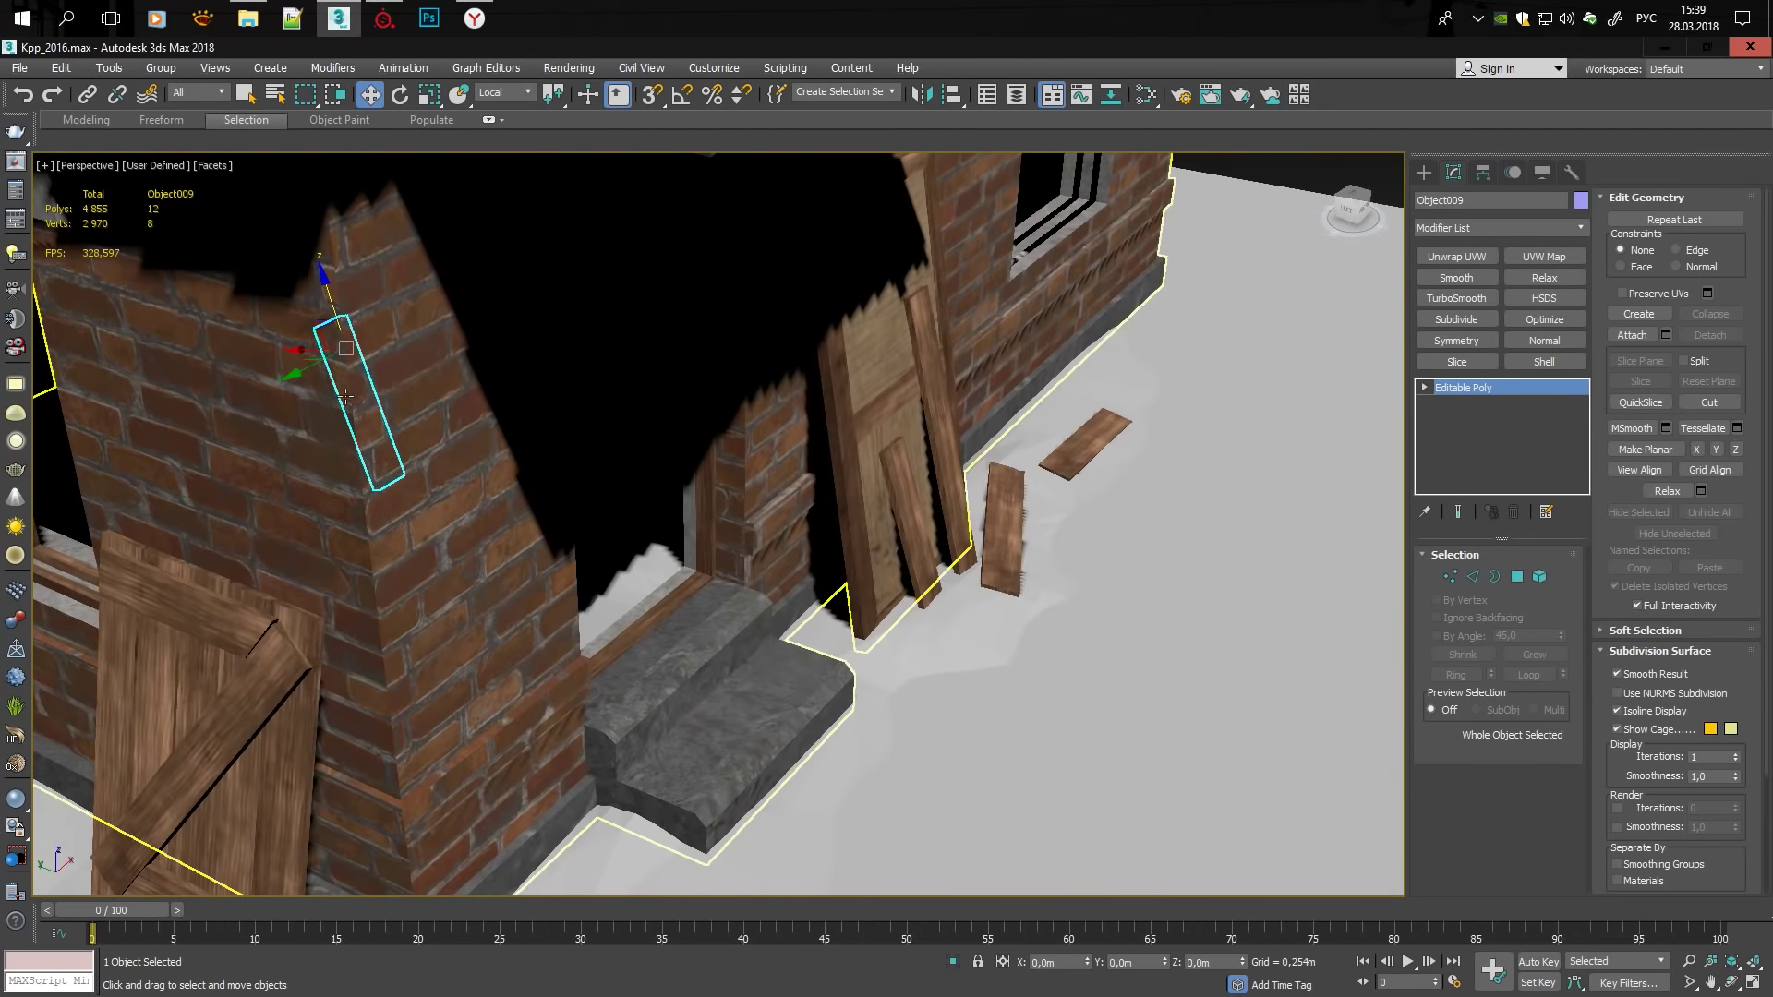
pyautogui.keyDown('alt'); pyautogui.moveTo(308, 355); pyautogui.dragTo(554, 480, button='middle'); pyautogui.keyUp('alt')
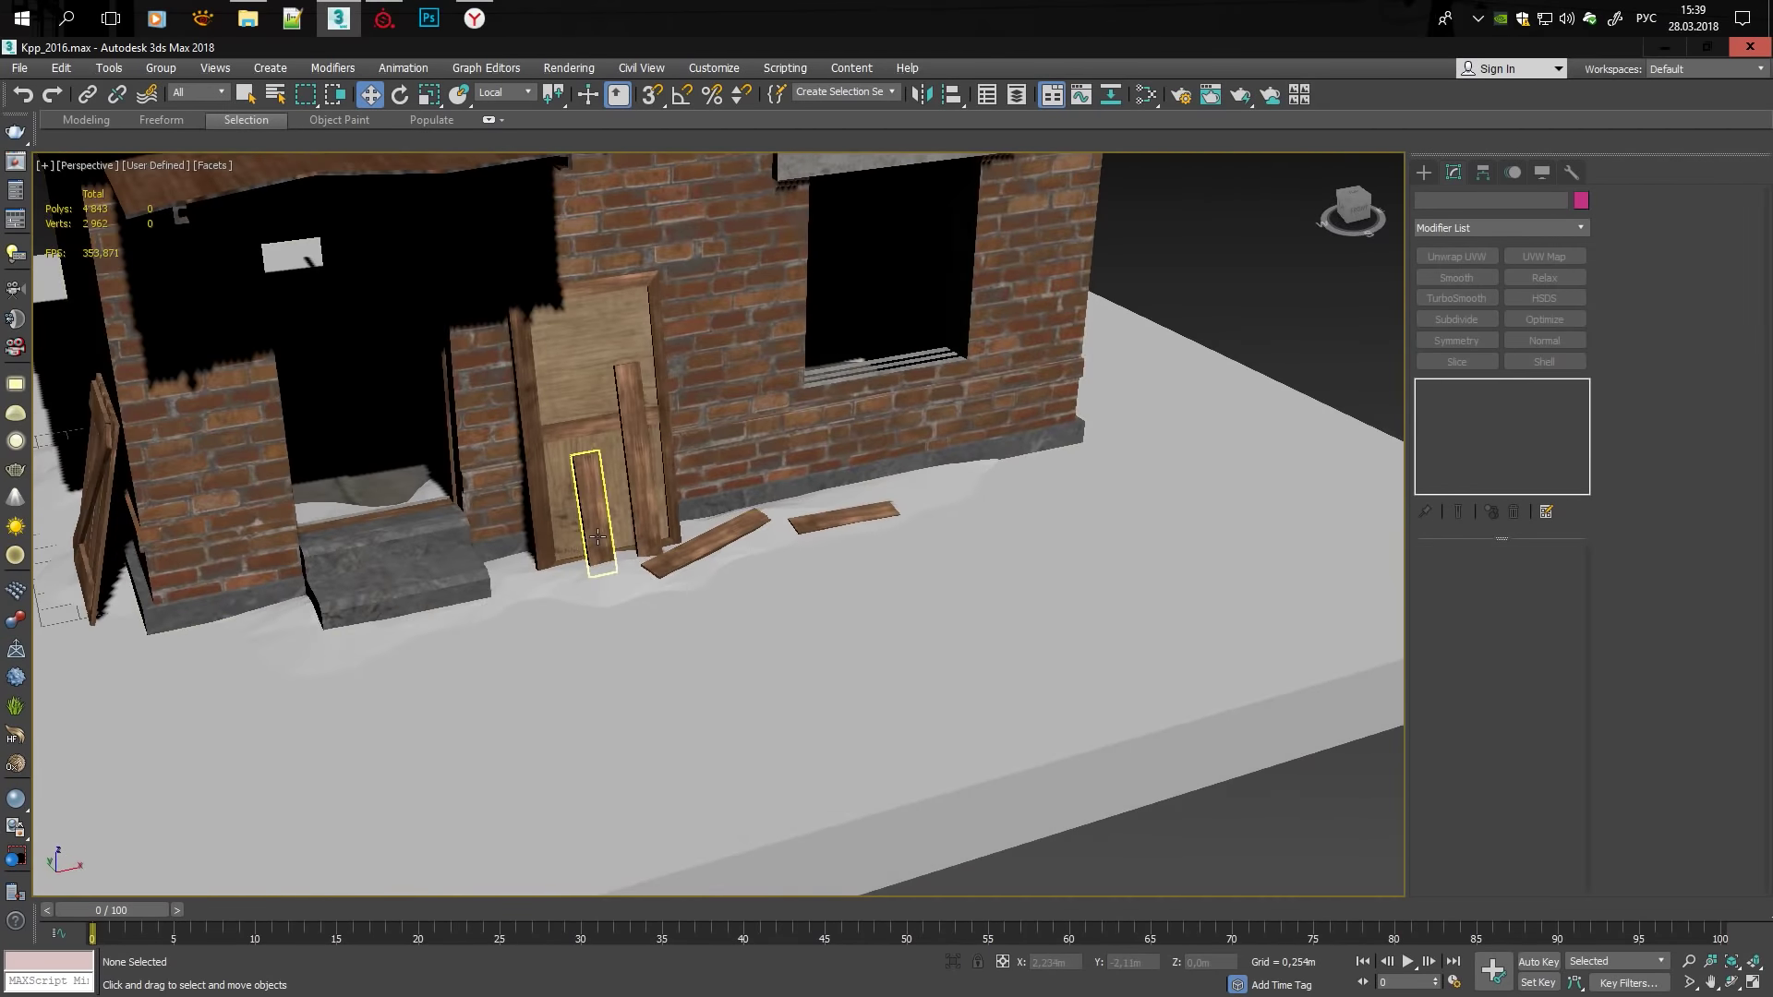
pyautogui.click(596, 517)
pyautogui.keyDown('alt'); pyautogui.moveTo(640, 528); pyautogui.dragTo(923, 480, button='middle'); pyautogui.keyUp('alt')
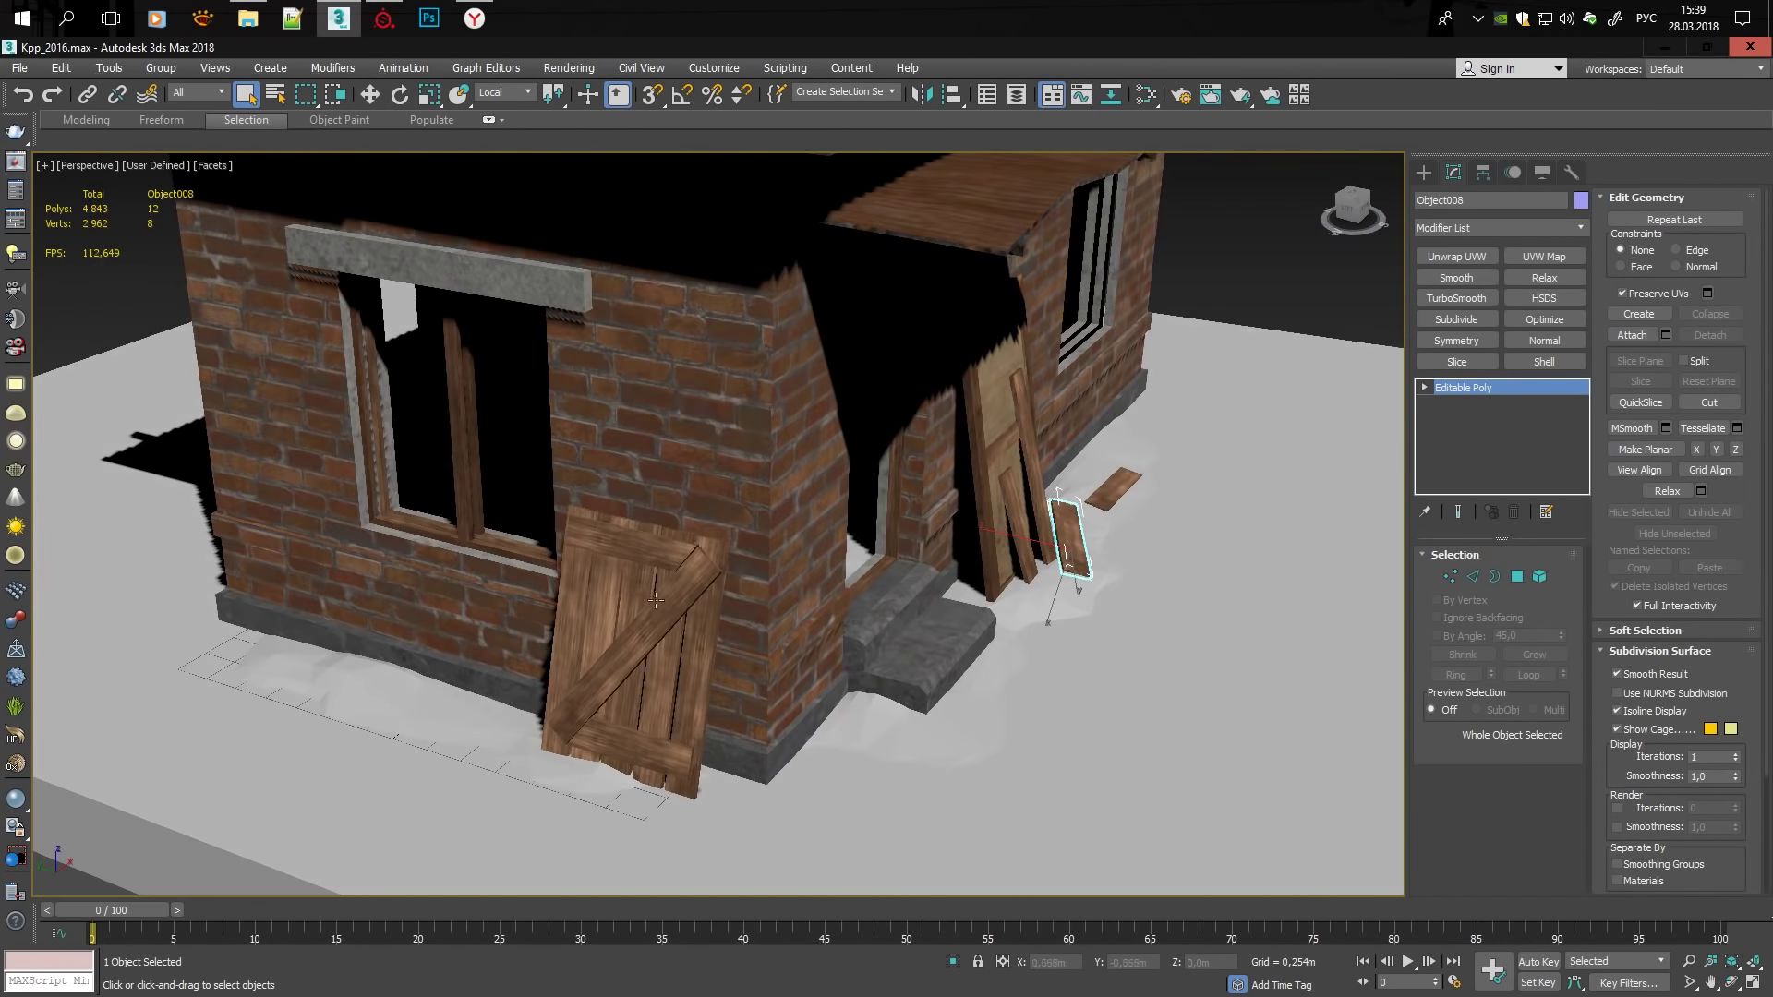
pyautogui.press('q')
pyautogui.click(637, 647)
pyautogui.click(1007, 507)
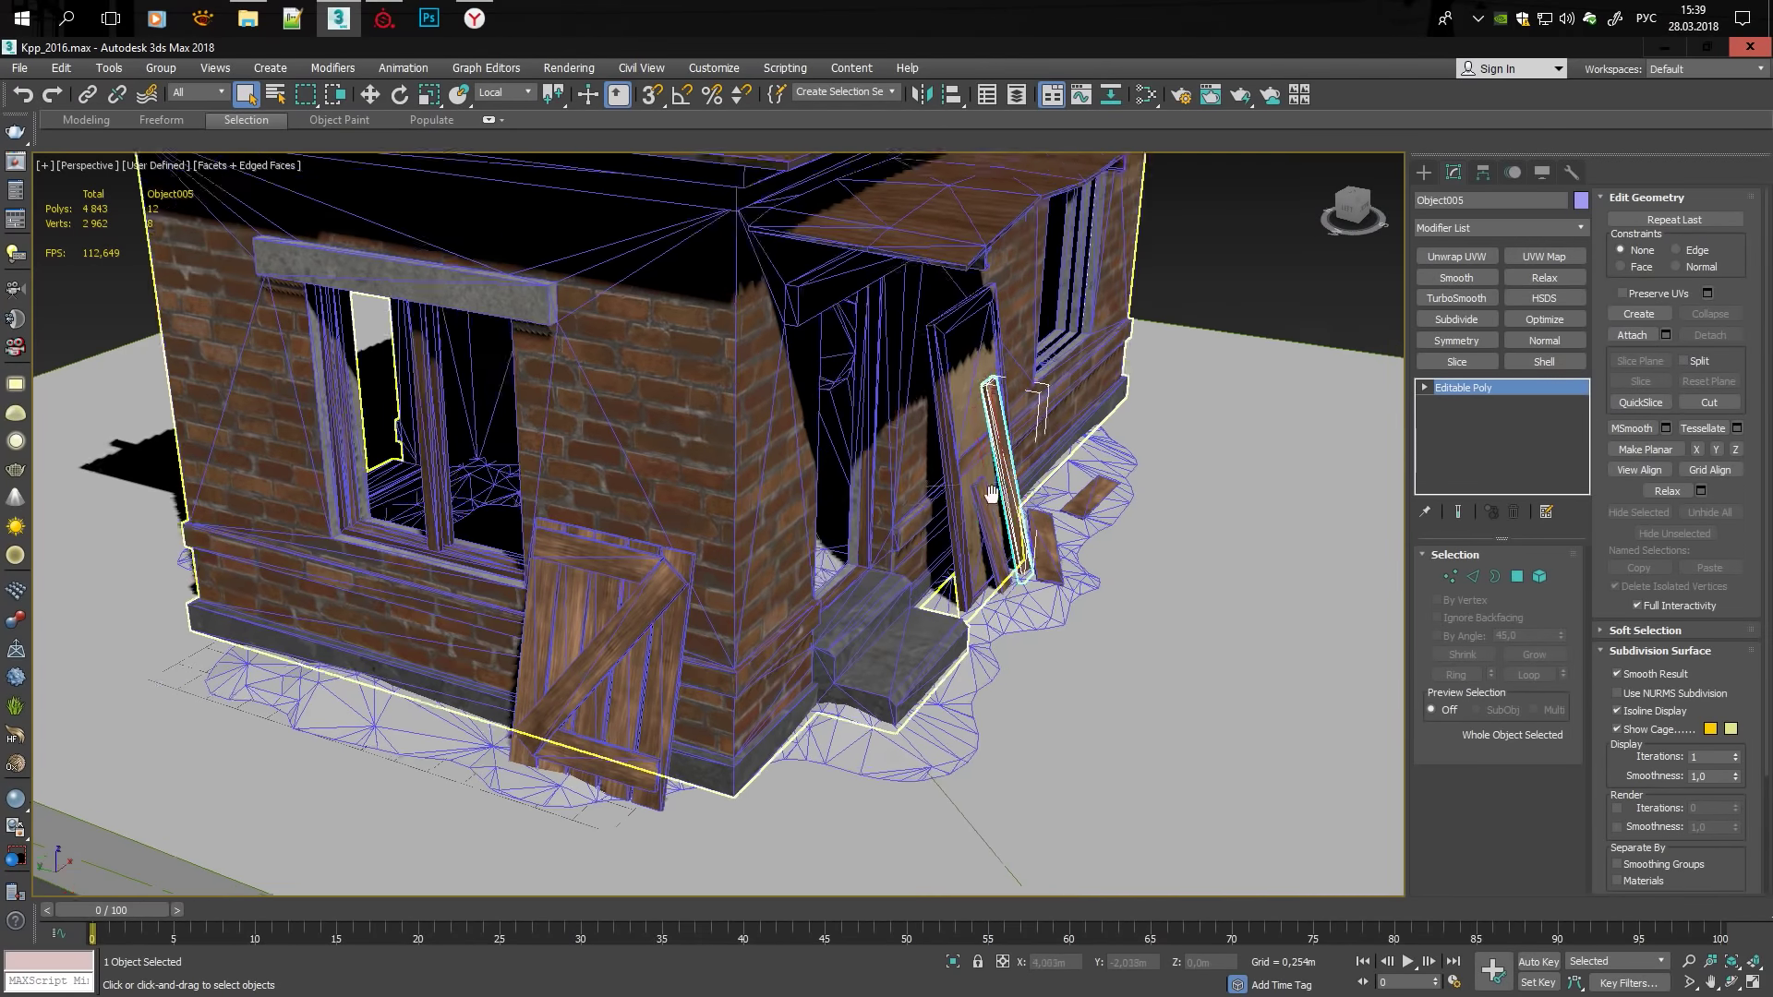
pyautogui.moveTo(1007, 507)
pyautogui.keyDown('alt'); pyautogui.mouseDown(button='middle')
pyautogui.moveTo(726, 453)
pyautogui.moveTo(1462, 365)
pyautogui.mouseUp(button='middle'); pyautogui.keyUp('alt')
pyautogui.scroll(5, 725, 453)
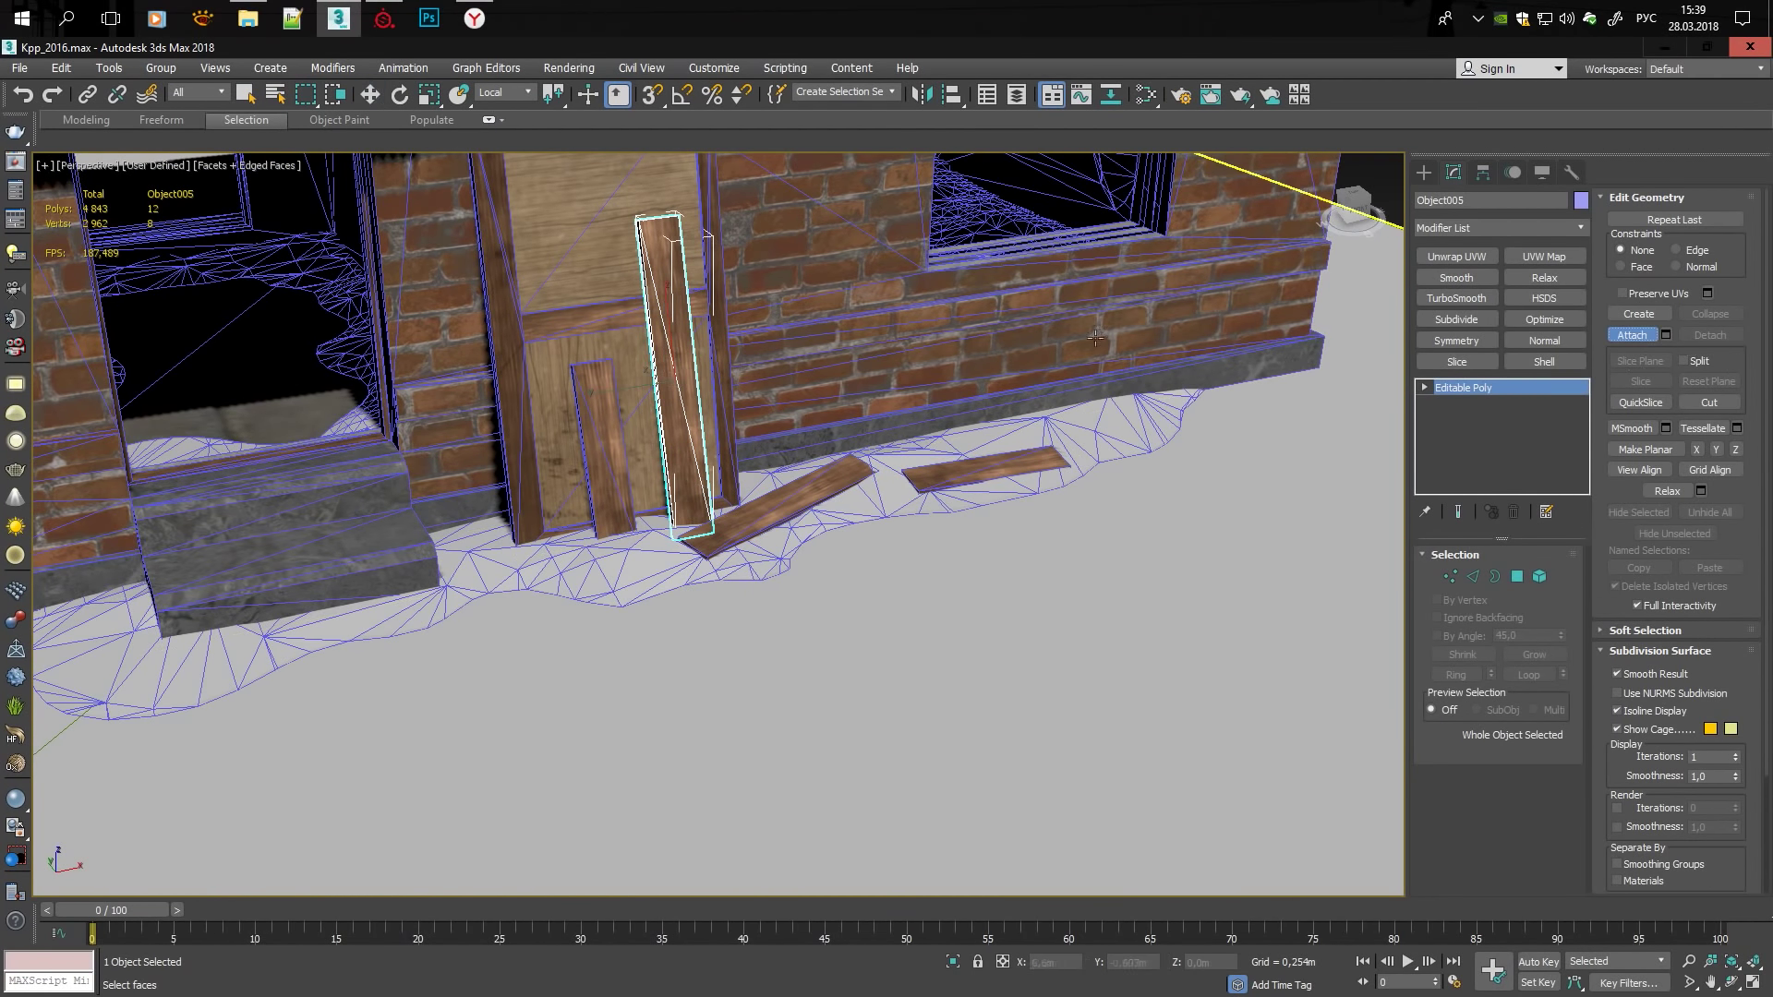
# Detach the leaning plank as Object009, then clear the selection and hide edged faces.
pyautogui.click(546, 394)
pyautogui.scroll(-5, 546, 394)
pyautogui.keyDown('alt'); pyautogui.moveTo(546, 393); pyautogui.dragTo(1133, 365, button='middle'); pyautogui.keyUp('alt')
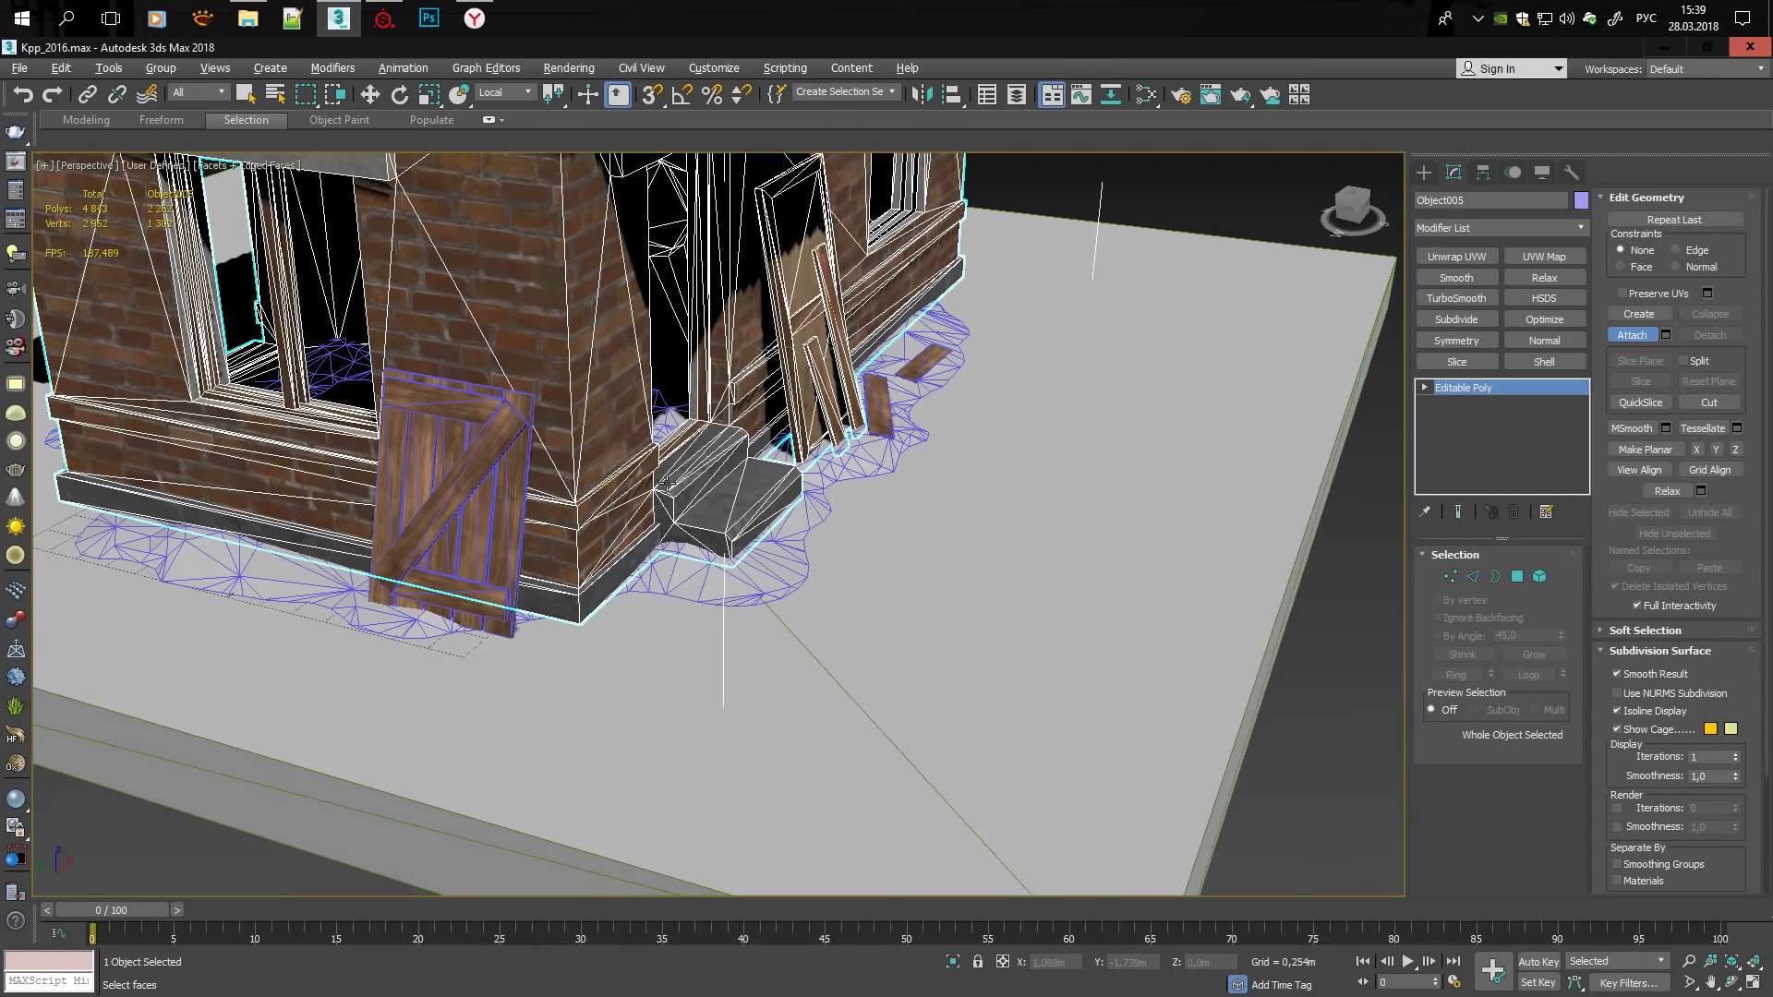
pyautogui.click(1630, 335)
pyautogui.press('5')
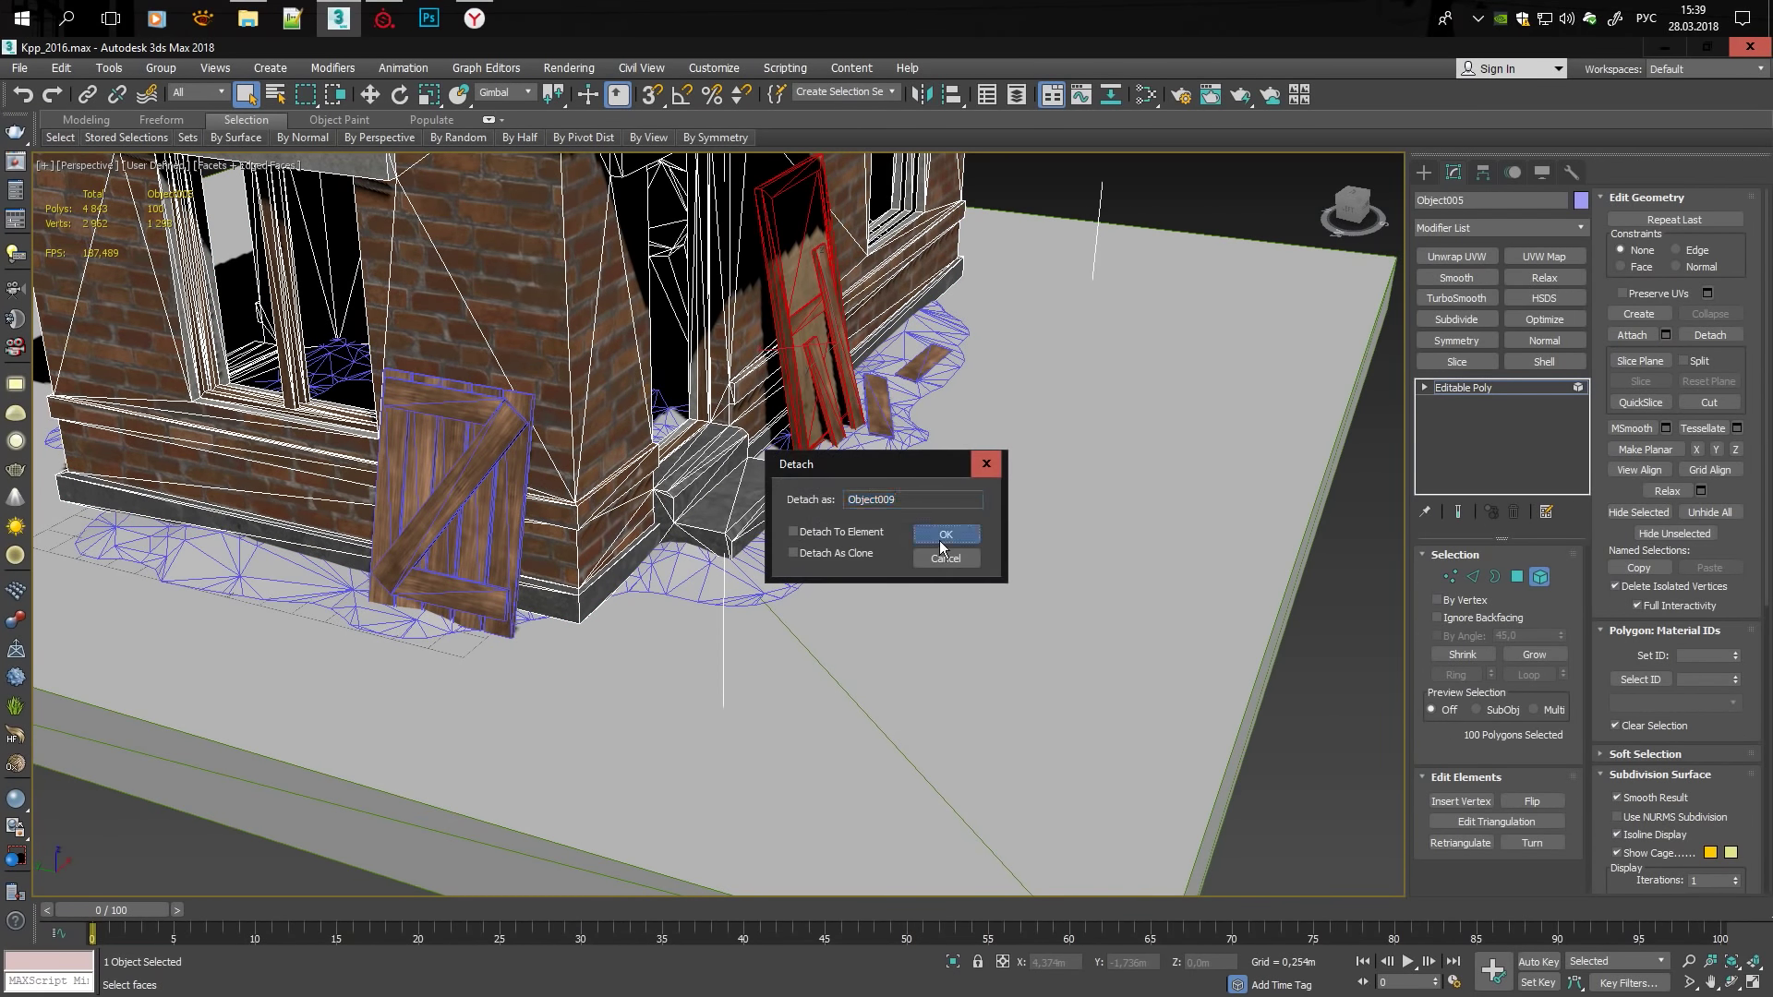
pyautogui.click(943, 544)
pyautogui.keyDown('alt'); pyautogui.moveTo(943, 545); pyautogui.dragTo(961, 382, button='middle'); pyautogui.keyUp('alt')
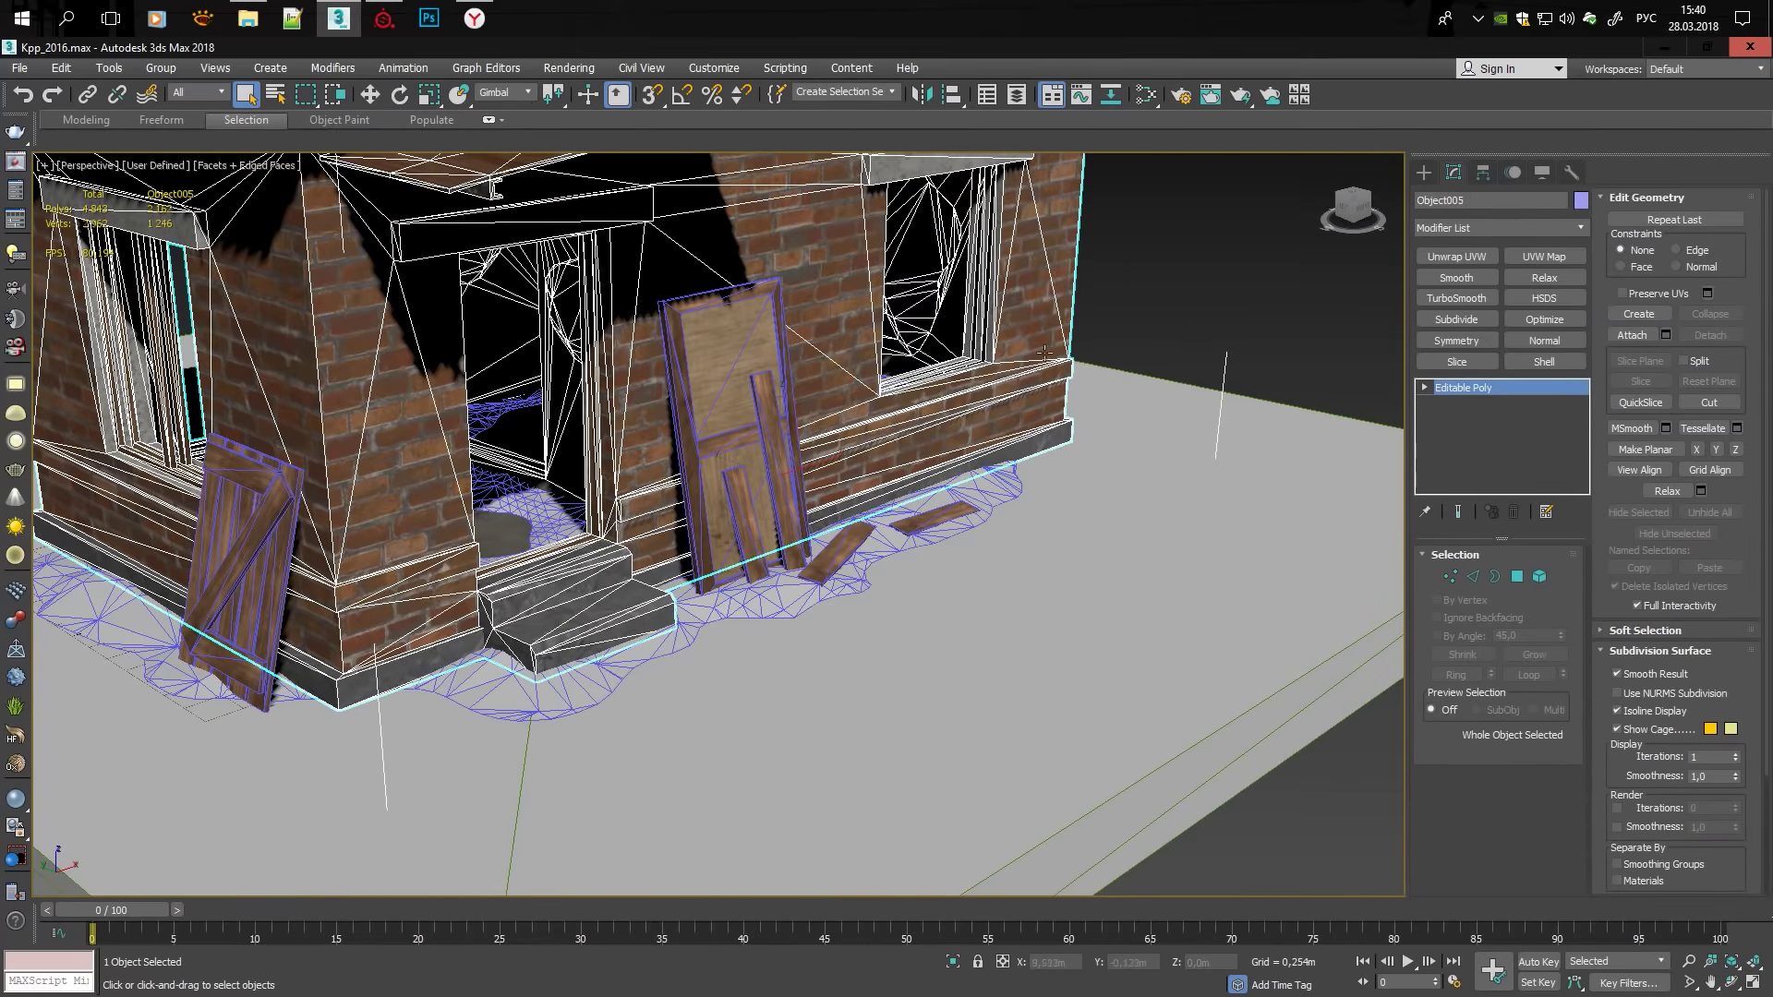
pyautogui.scroll(-4, 961, 381)
pyautogui.click(1243, 396)
pyautogui.press('F4')
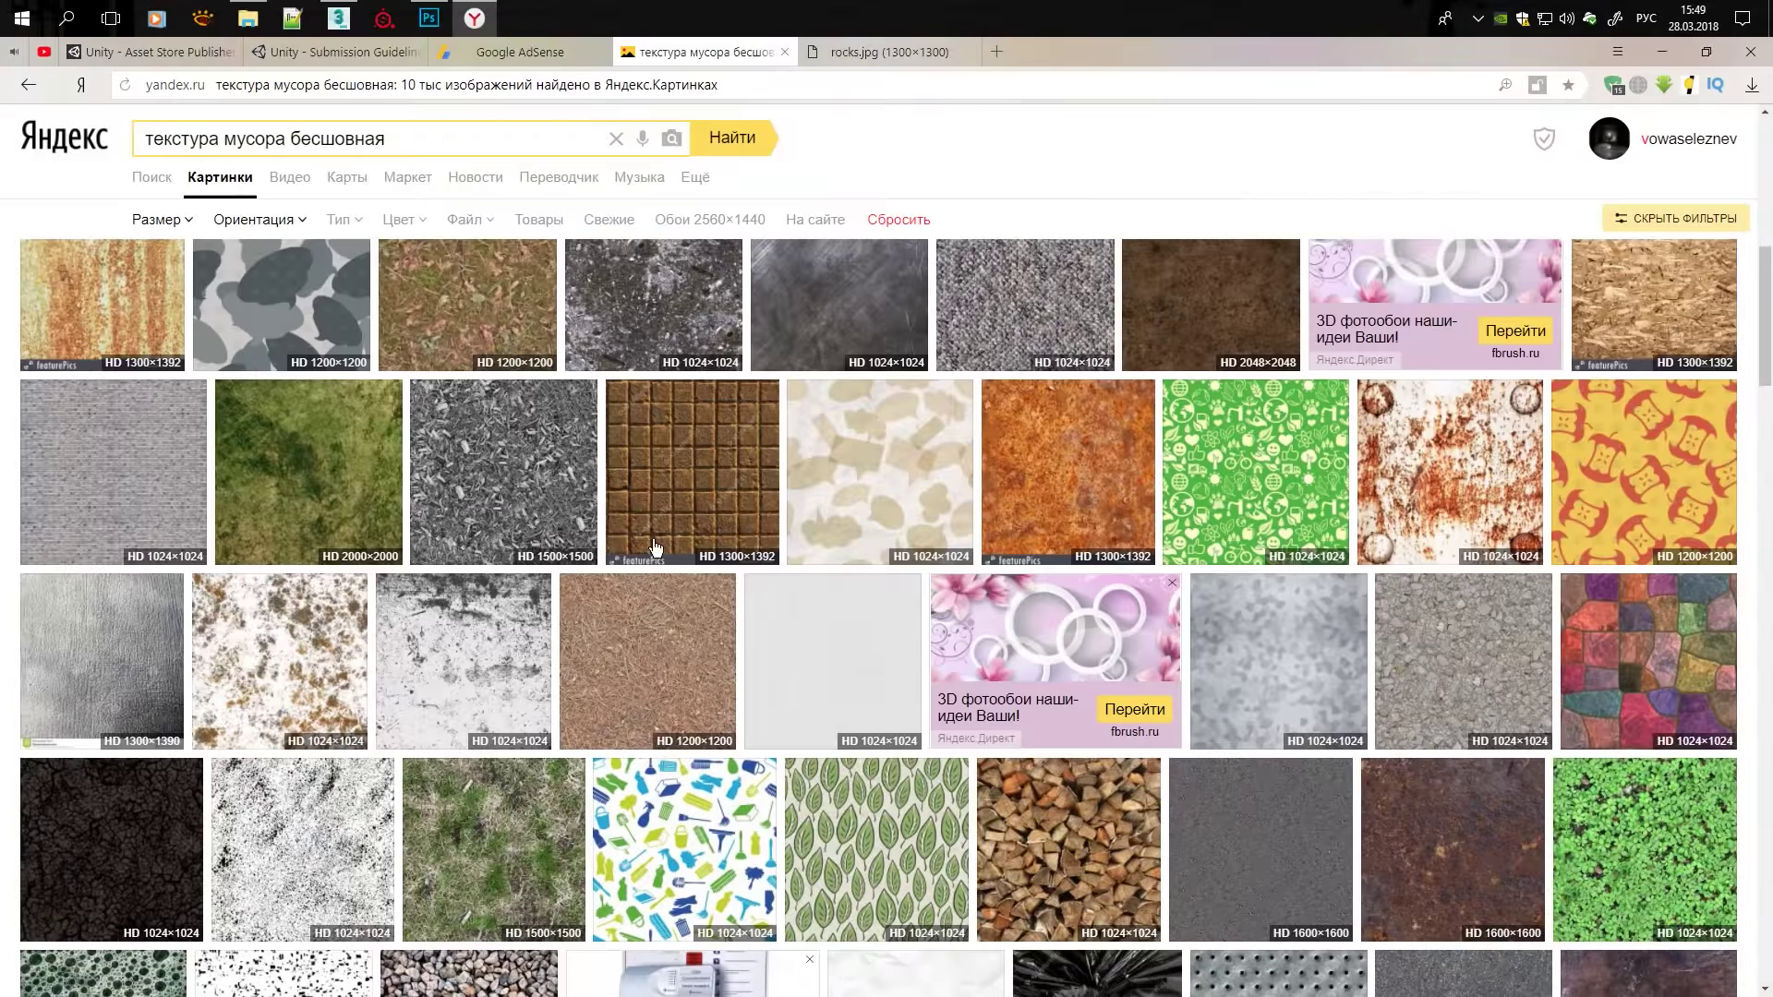
# Preview texture results and open the debris texture full size in a new tab.
pyautogui.click(494, 850)
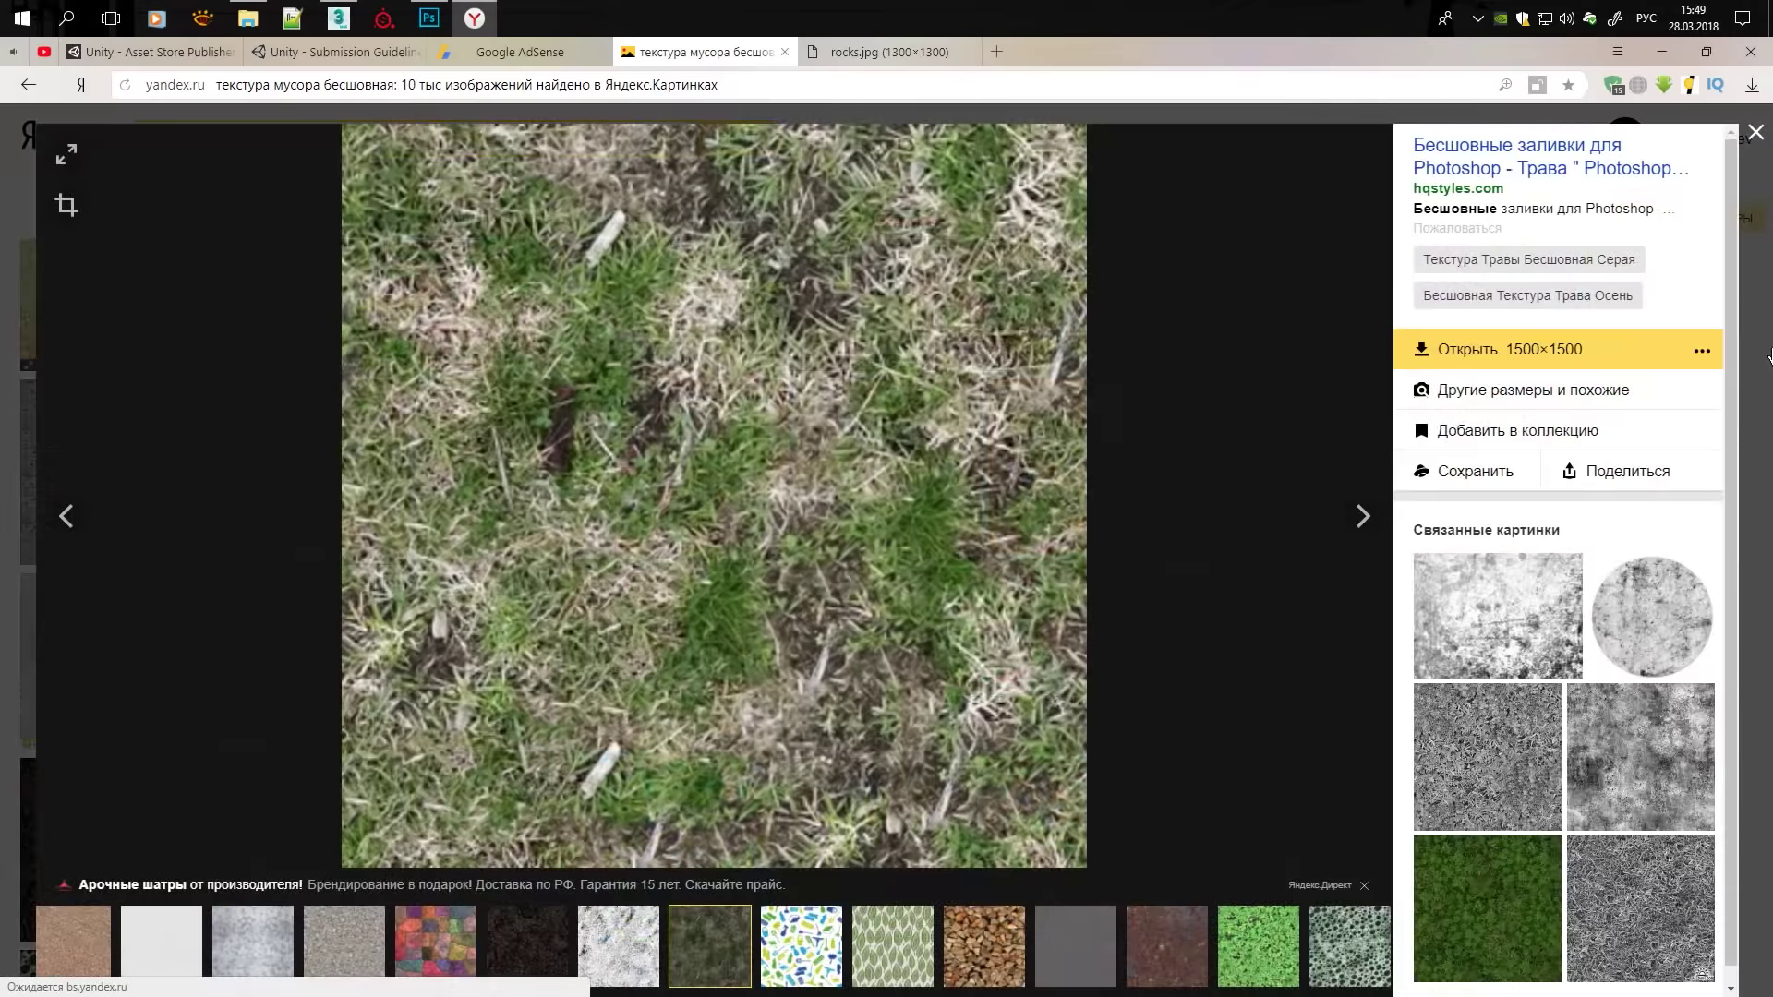
pyautogui.press('Escape')
pyautogui.click(464, 661)
pyautogui.press('Escape')
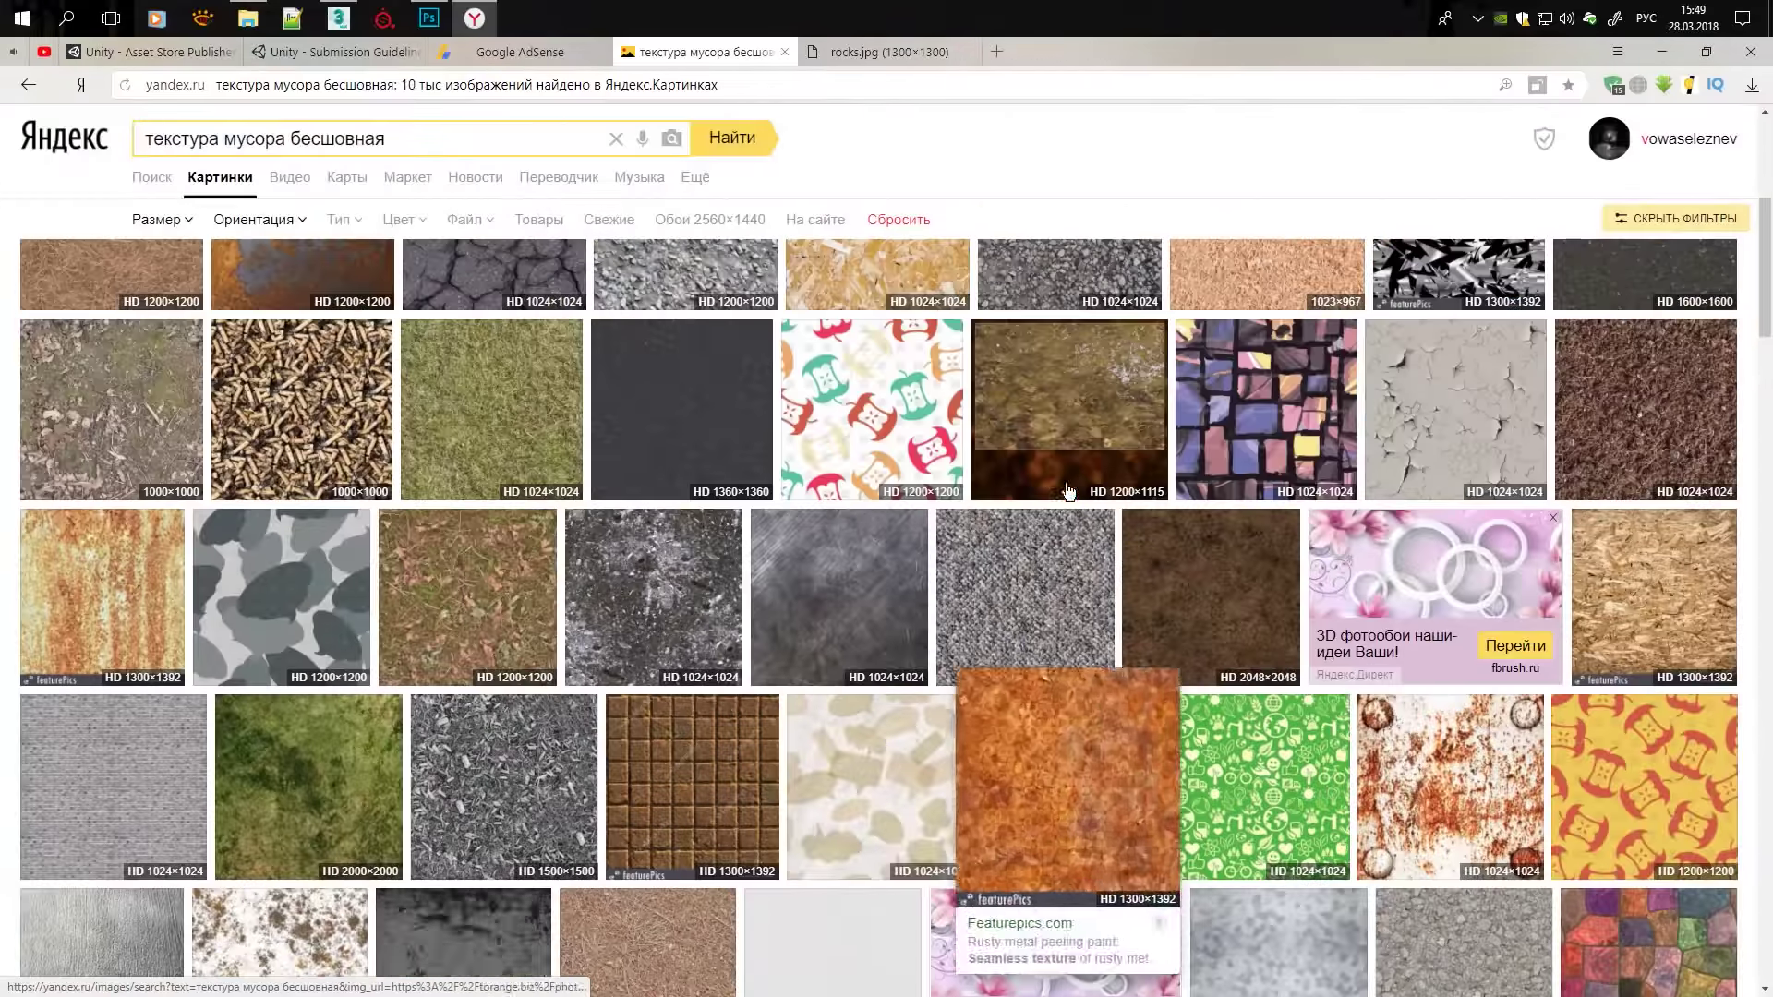
pyautogui.scroll(4, 1443, 488)
pyautogui.scroll(1, 1444, 488)
pyautogui.click(1443, 487)
pyautogui.rightClick(694, 266)
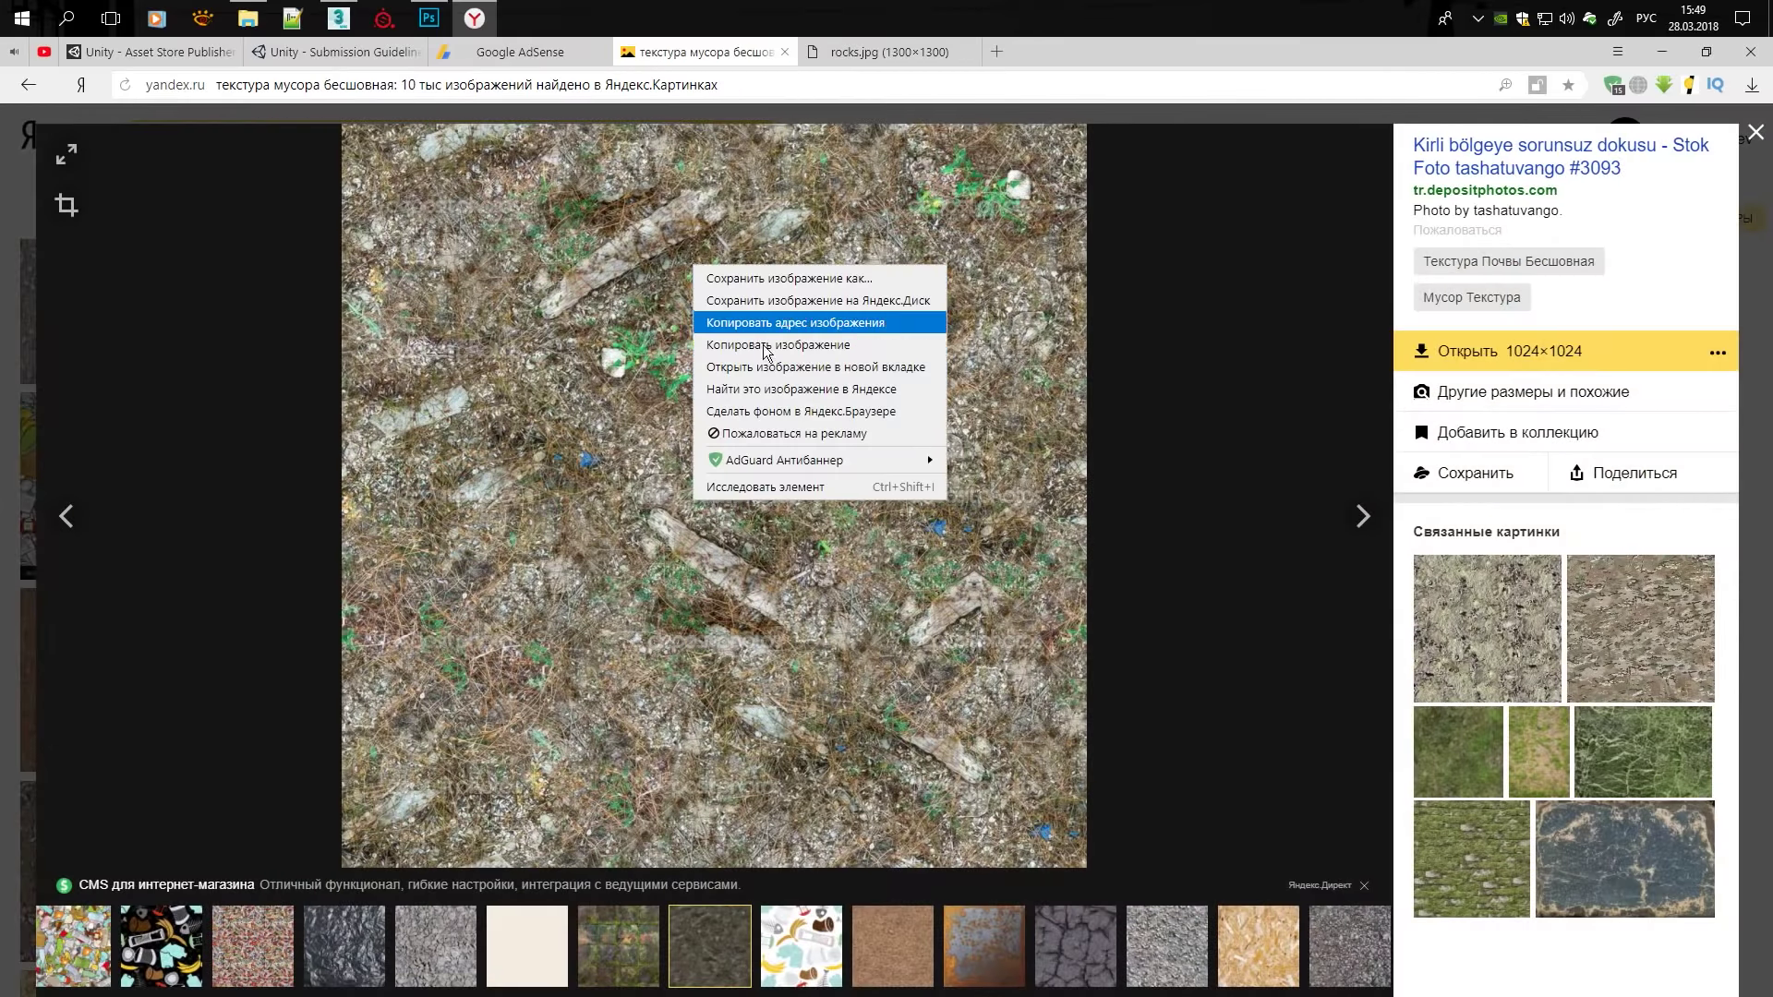
pyautogui.click(806, 352)
# Compare the rocks image tab with the debris texture tab.
pyautogui.click(1463, 351)
pyautogui.click(886, 52)
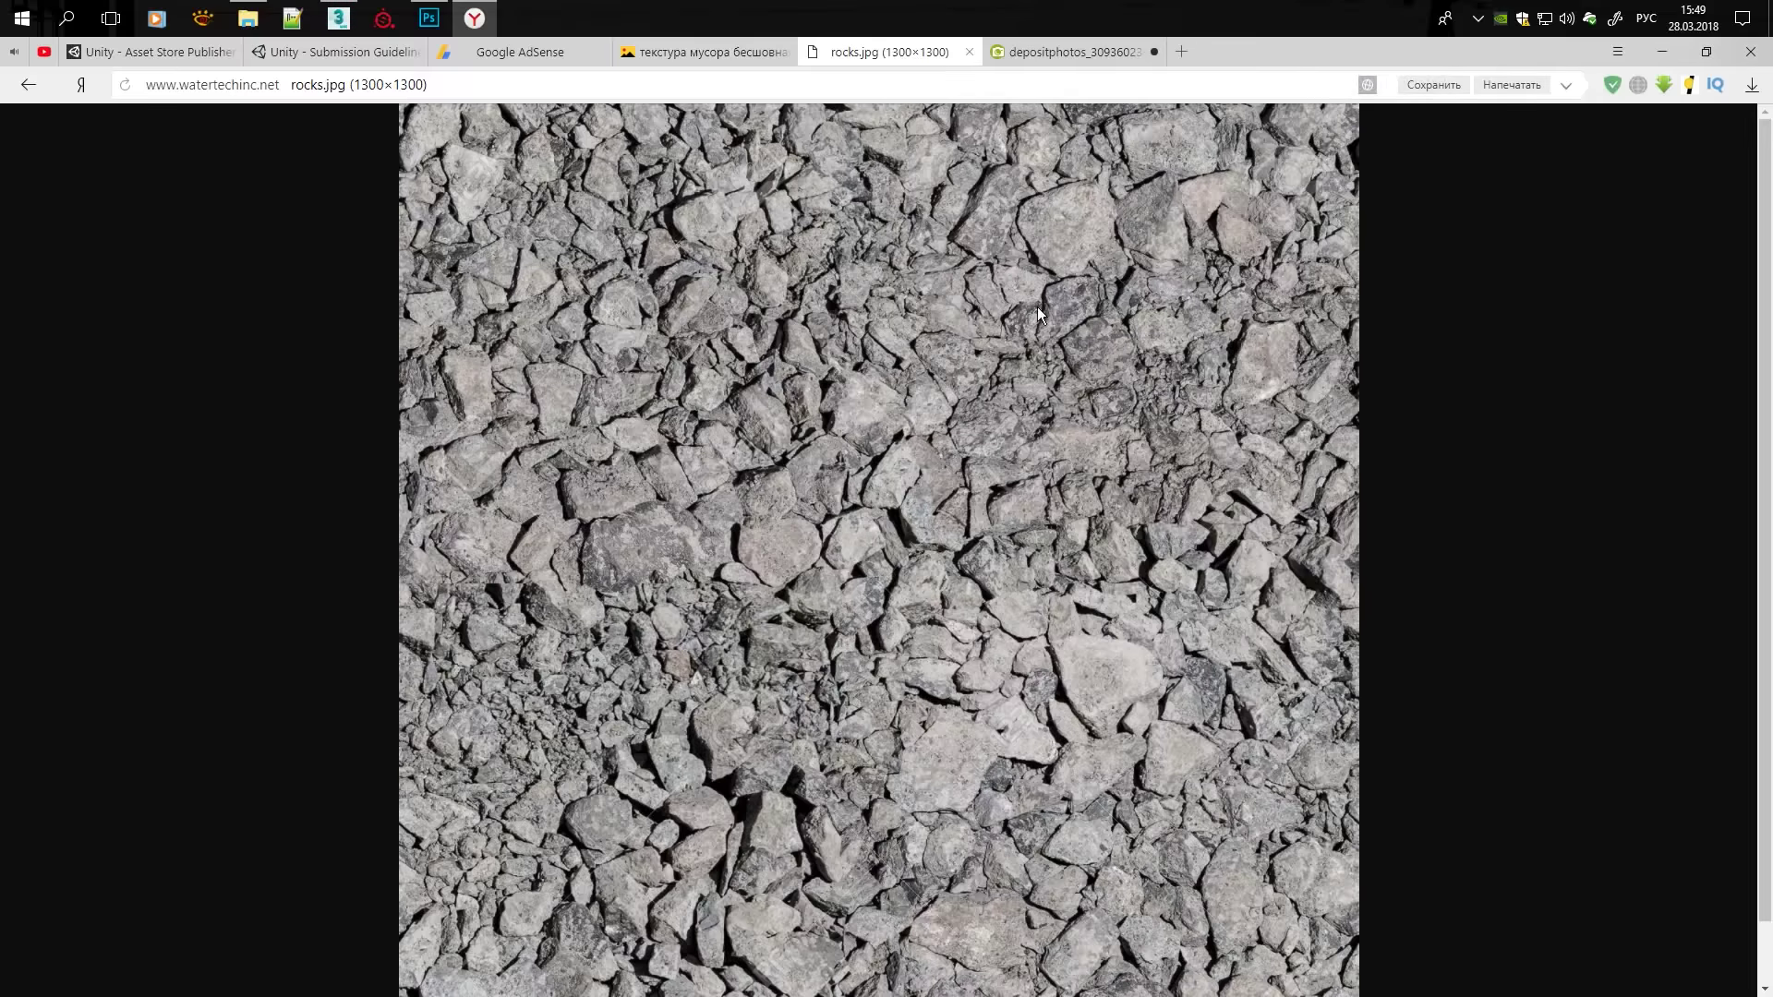
pyautogui.rightClick(1038, 307)
pyautogui.click(1076, 48)
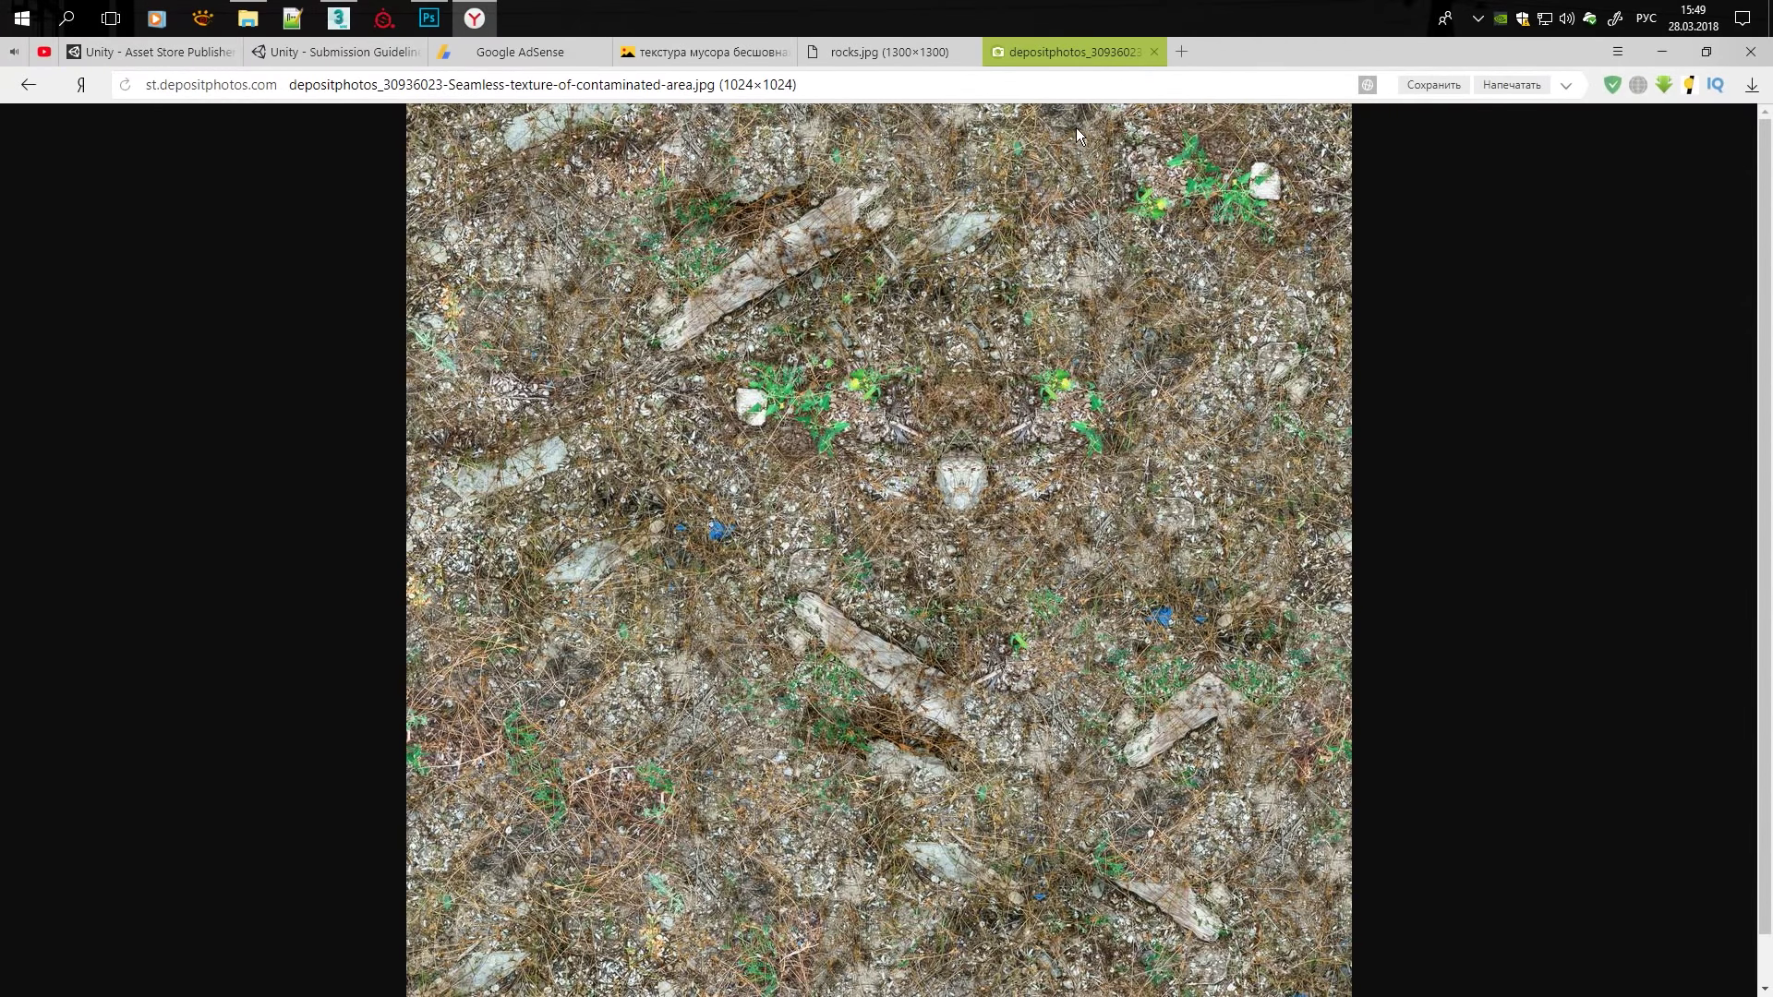
pyautogui.keyDown('ctrl'); pyautogui.scroll(3, 1199, 393); pyautogui.keyUp('ctrl')
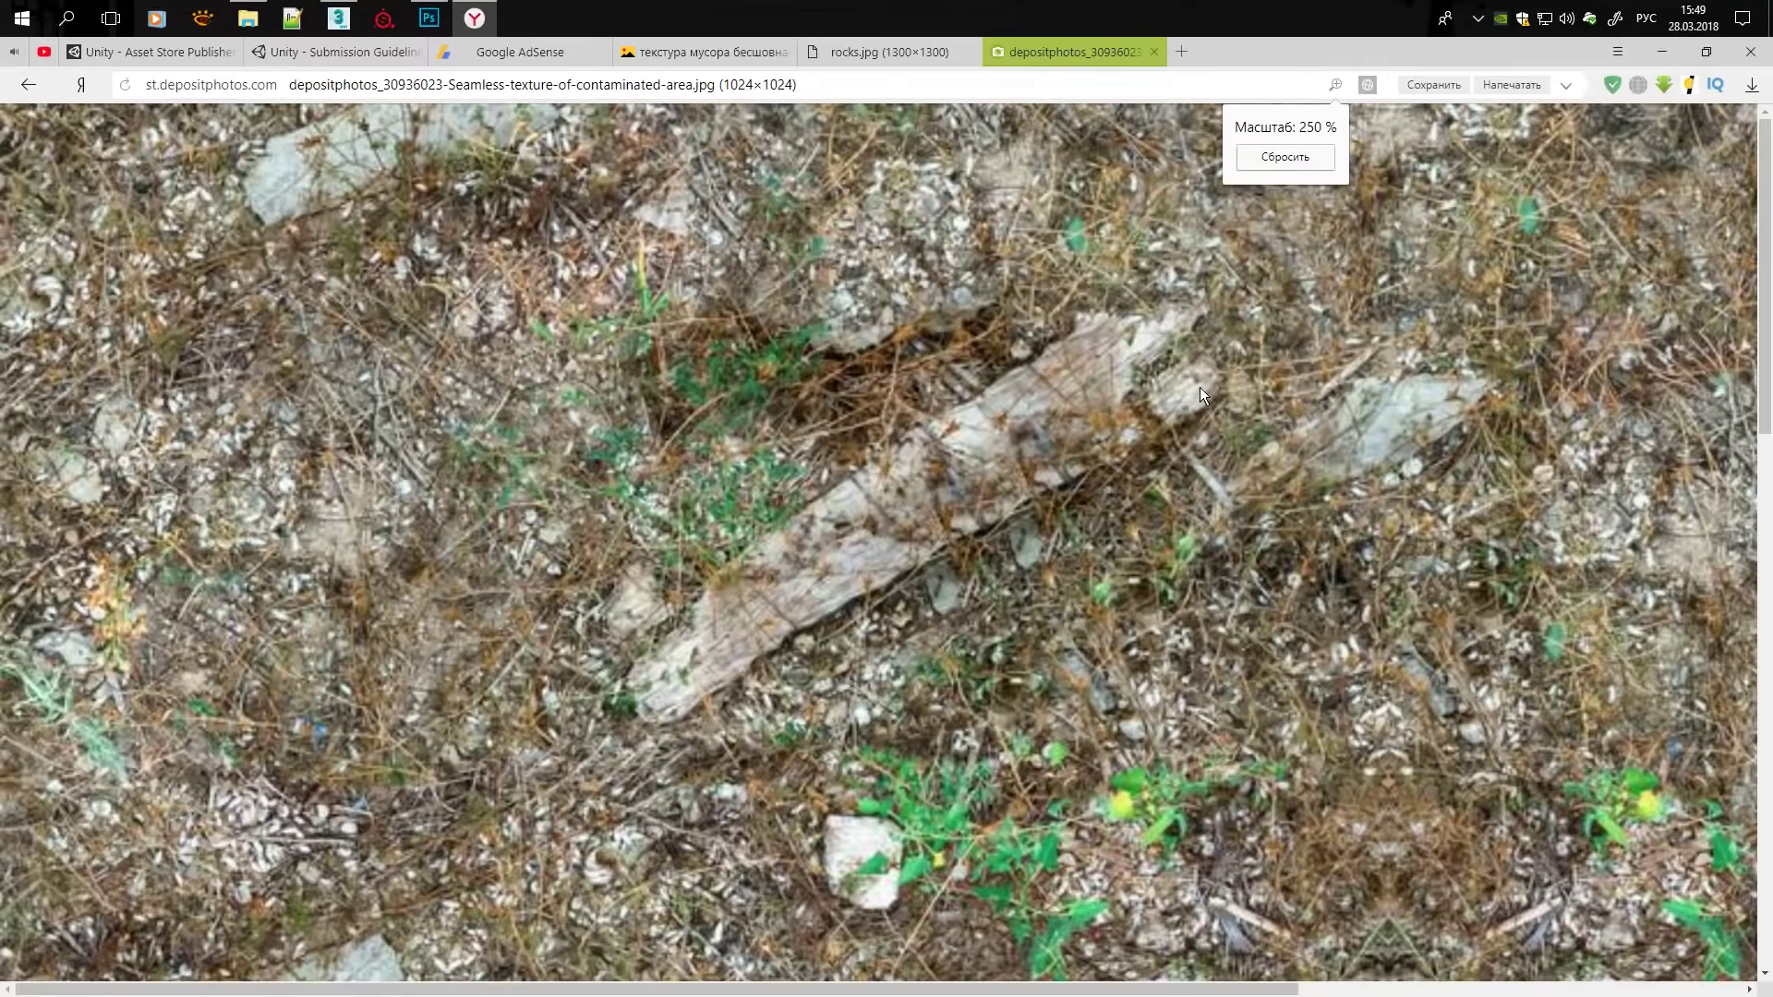
pyautogui.hscroll(10, 1438, 900)
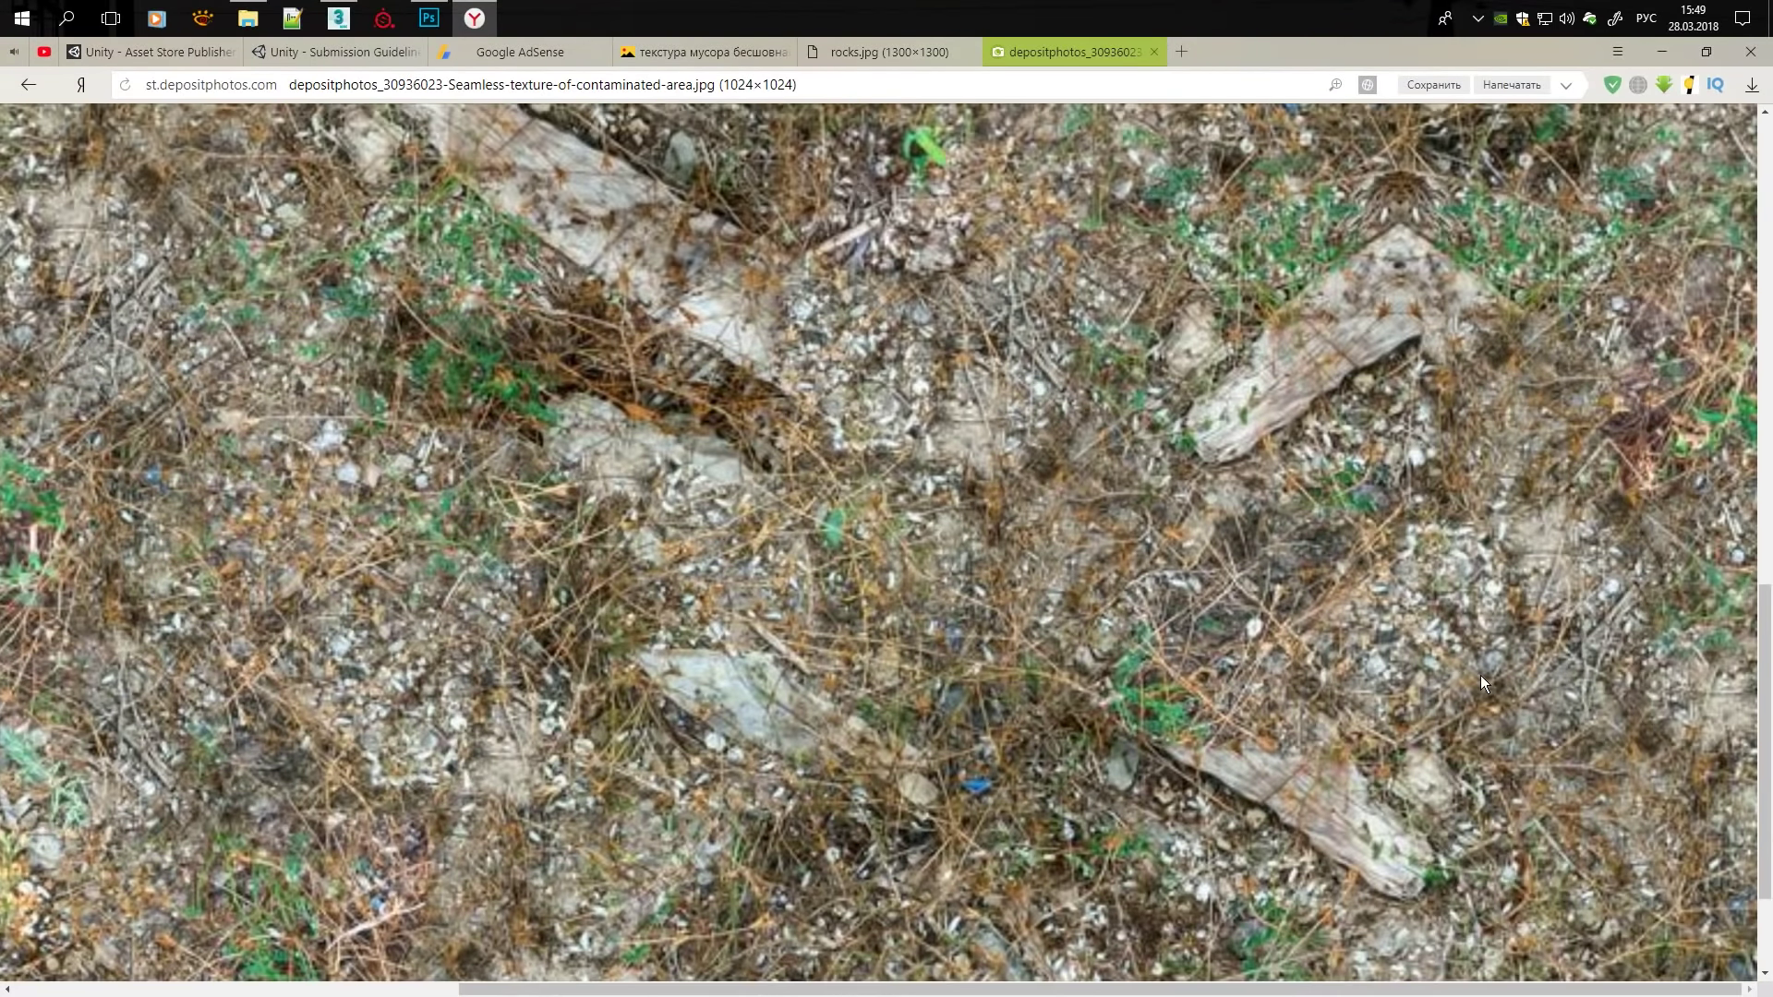
pyautogui.scroll(10, 1481, 674)
pyautogui.keyDown('ctrl'); pyautogui.scroll(-1, 1483, 674); pyautogui.keyUp('ctrl')
pyautogui.keyDown('ctrl'); pyautogui.scroll(-1, 1377, 657); pyautogui.keyUp('ctrl')
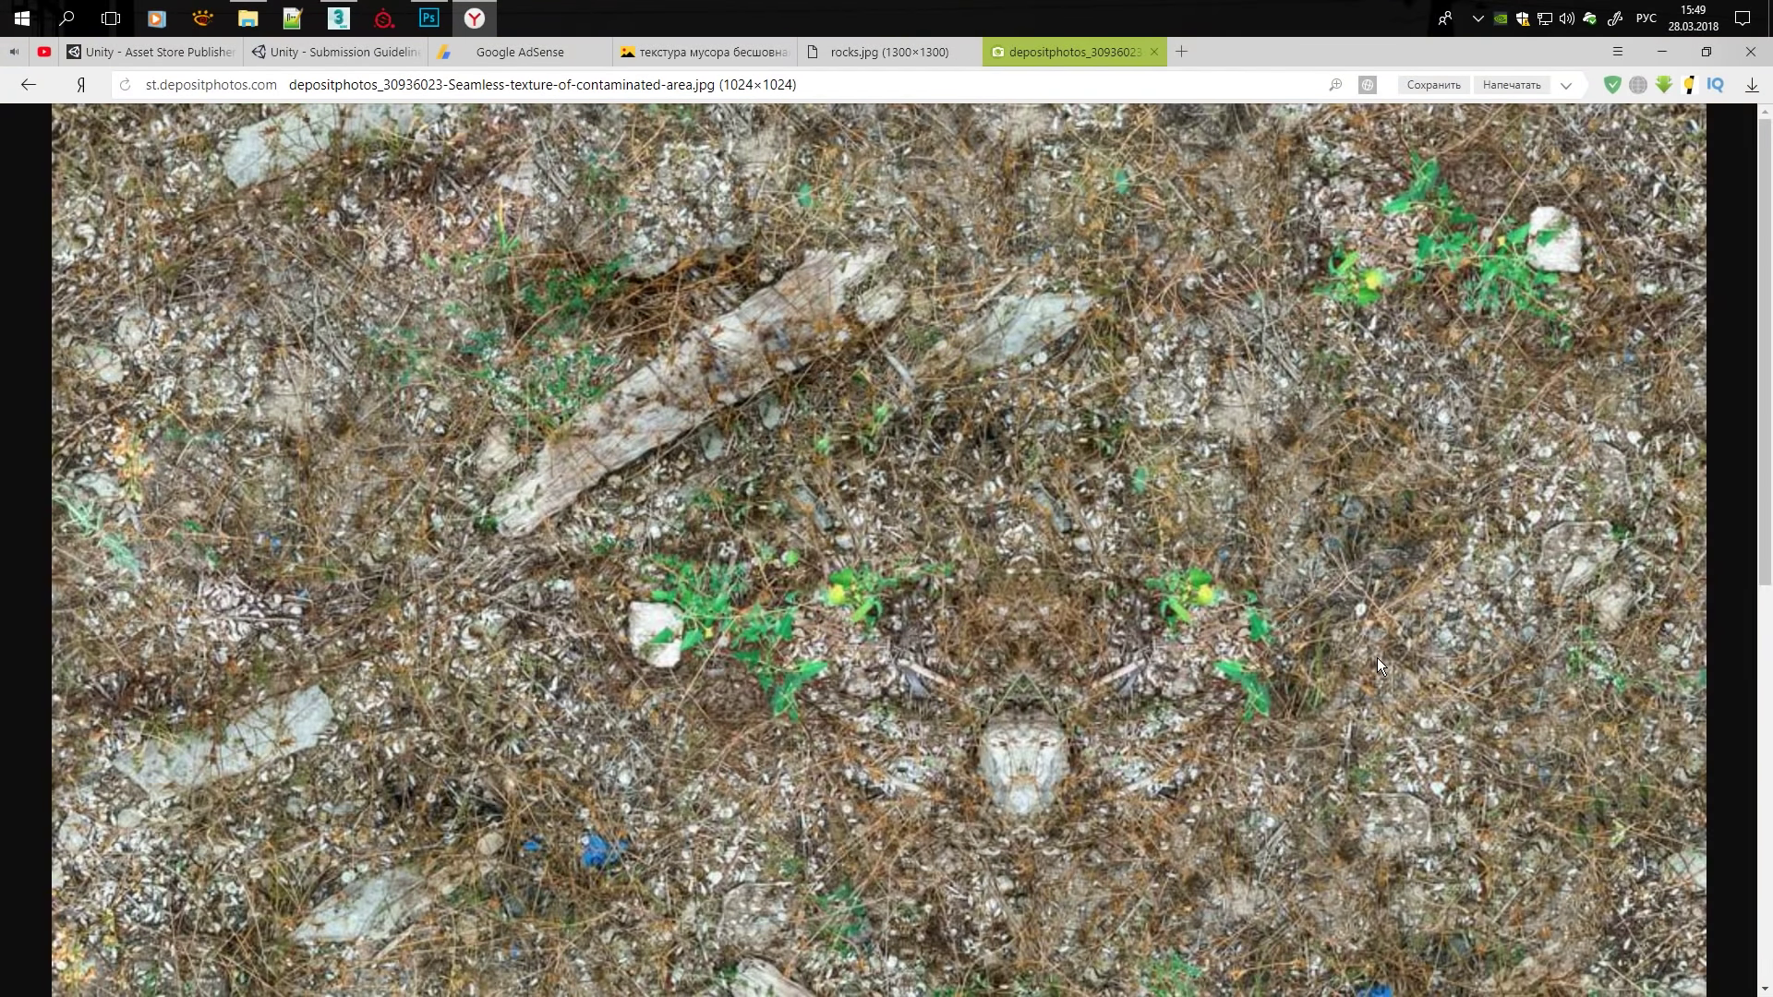
pyautogui.keyDown('ctrl'); pyautogui.scroll(-2, 1377, 657); pyautogui.keyUp('ctrl')
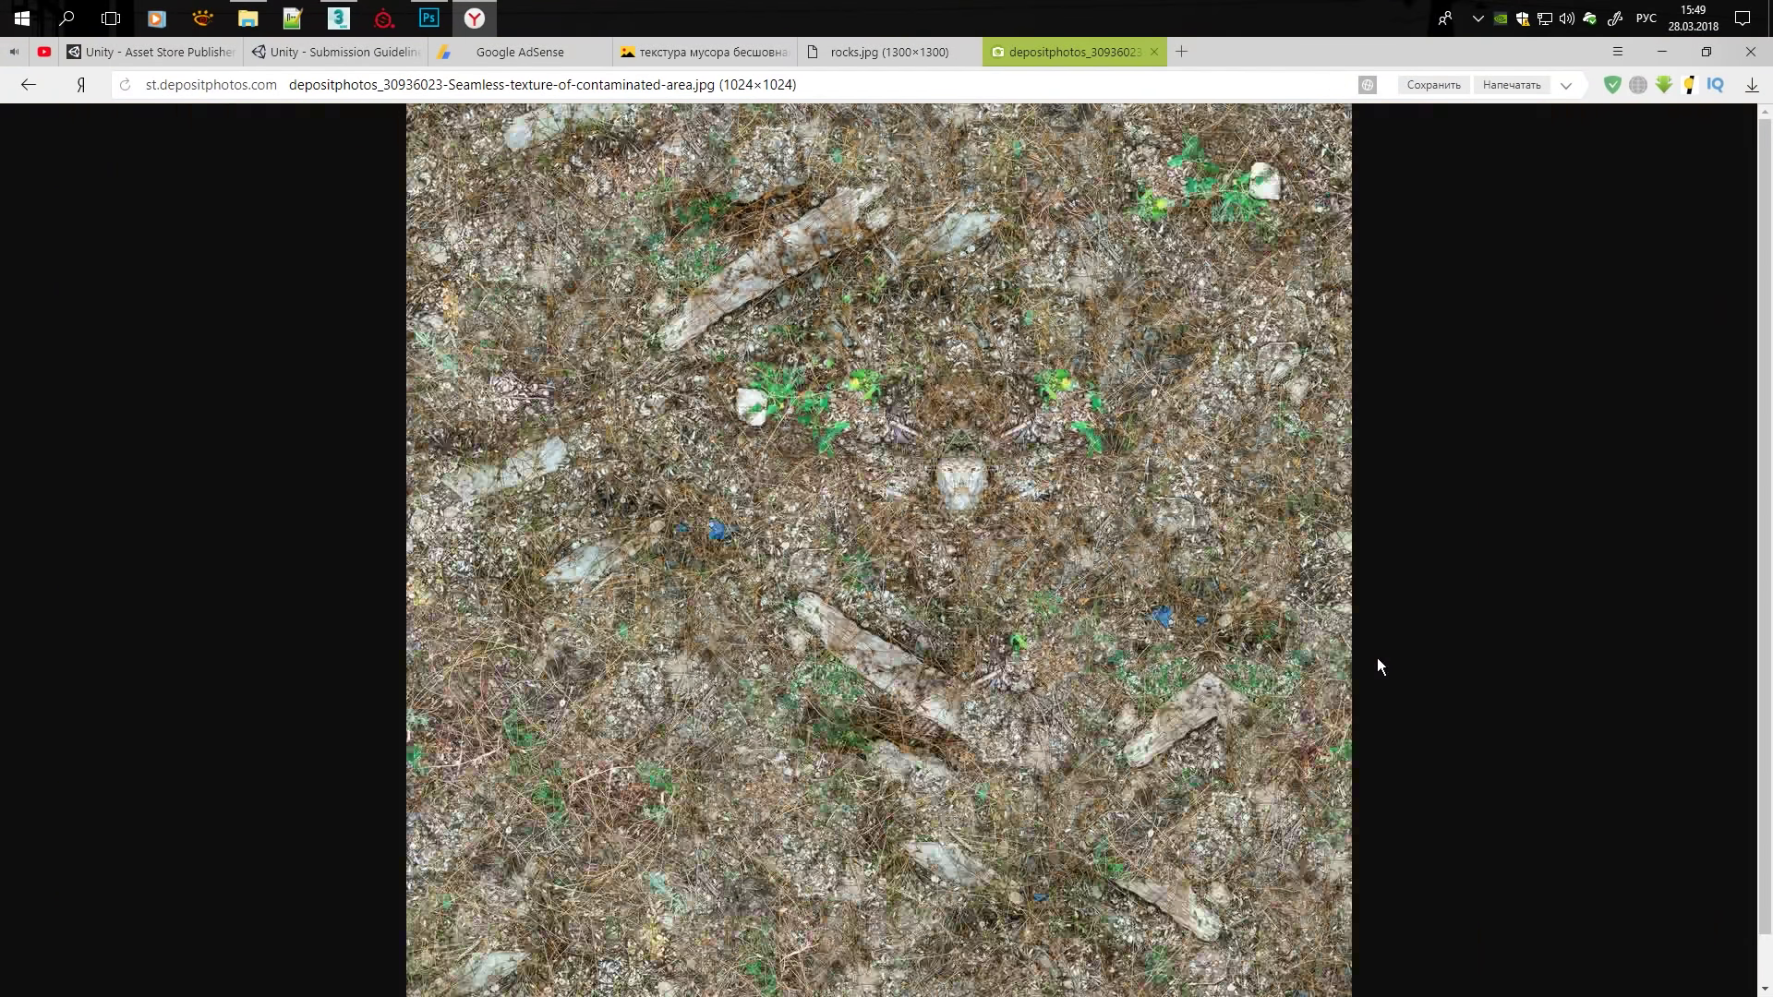
# Save the 1024×1024 seamless debris texture JPG to the Downloads folder.
pyautogui.click(338, 18)
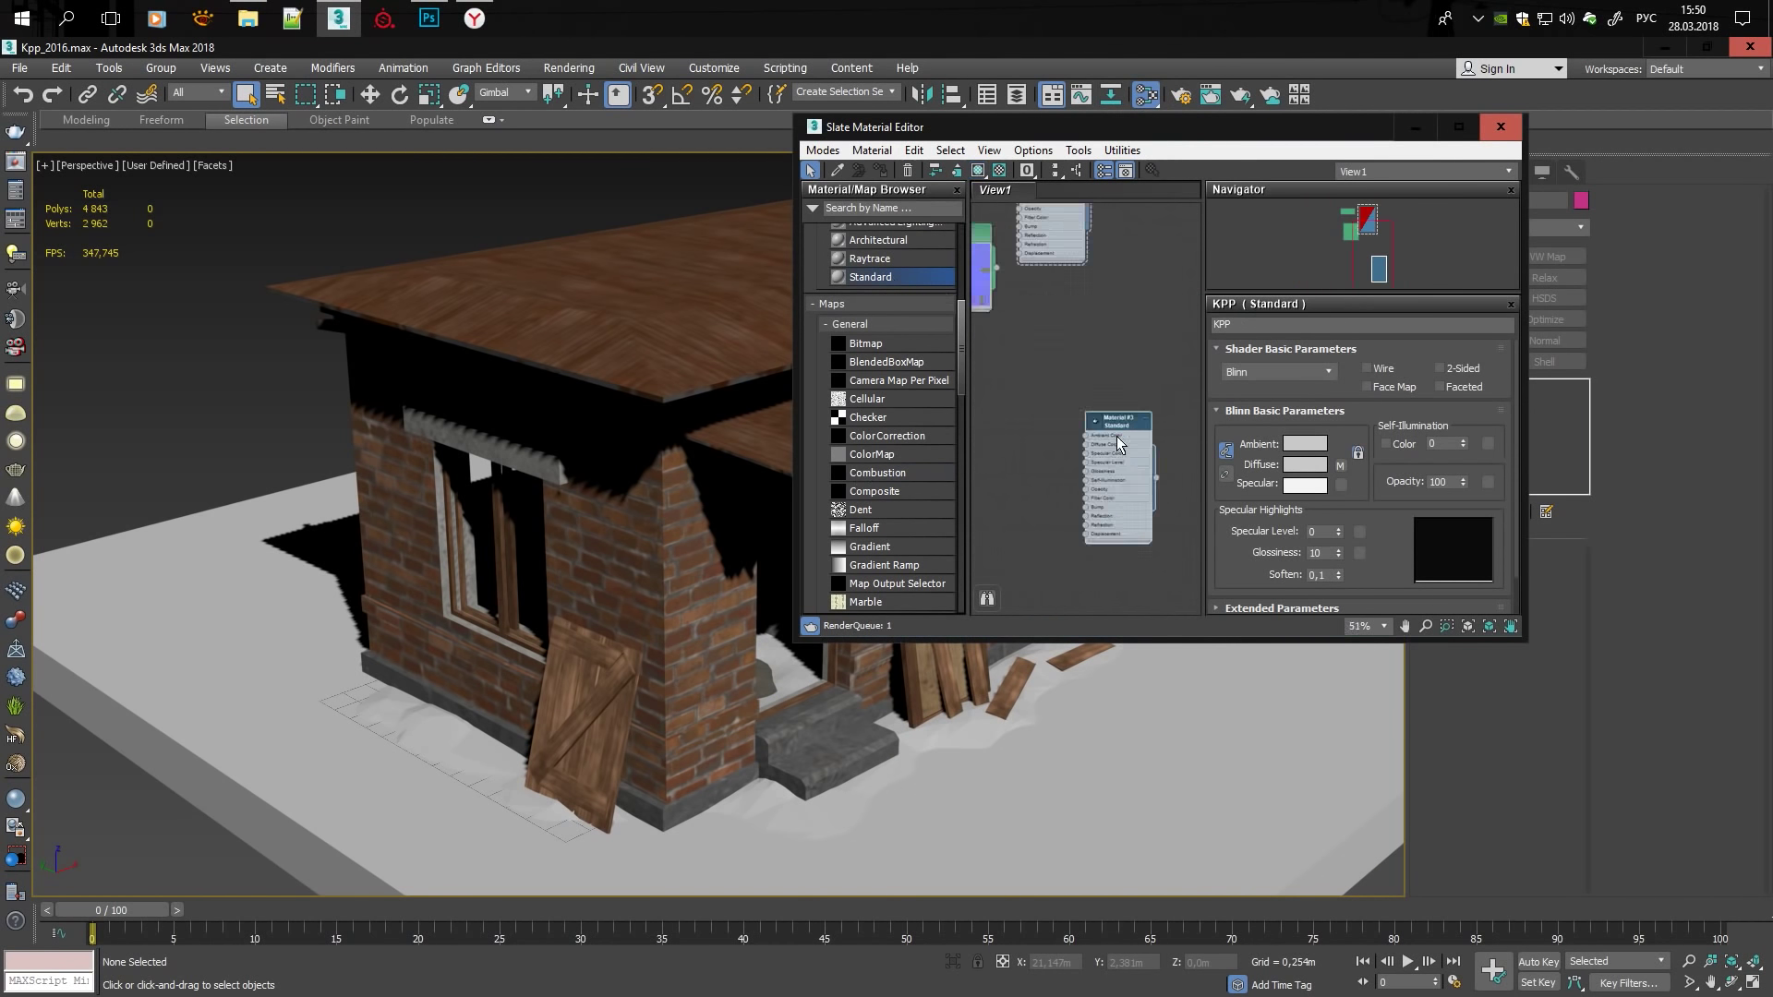
pyautogui.click(262, 13)
pyautogui.click(474, 18)
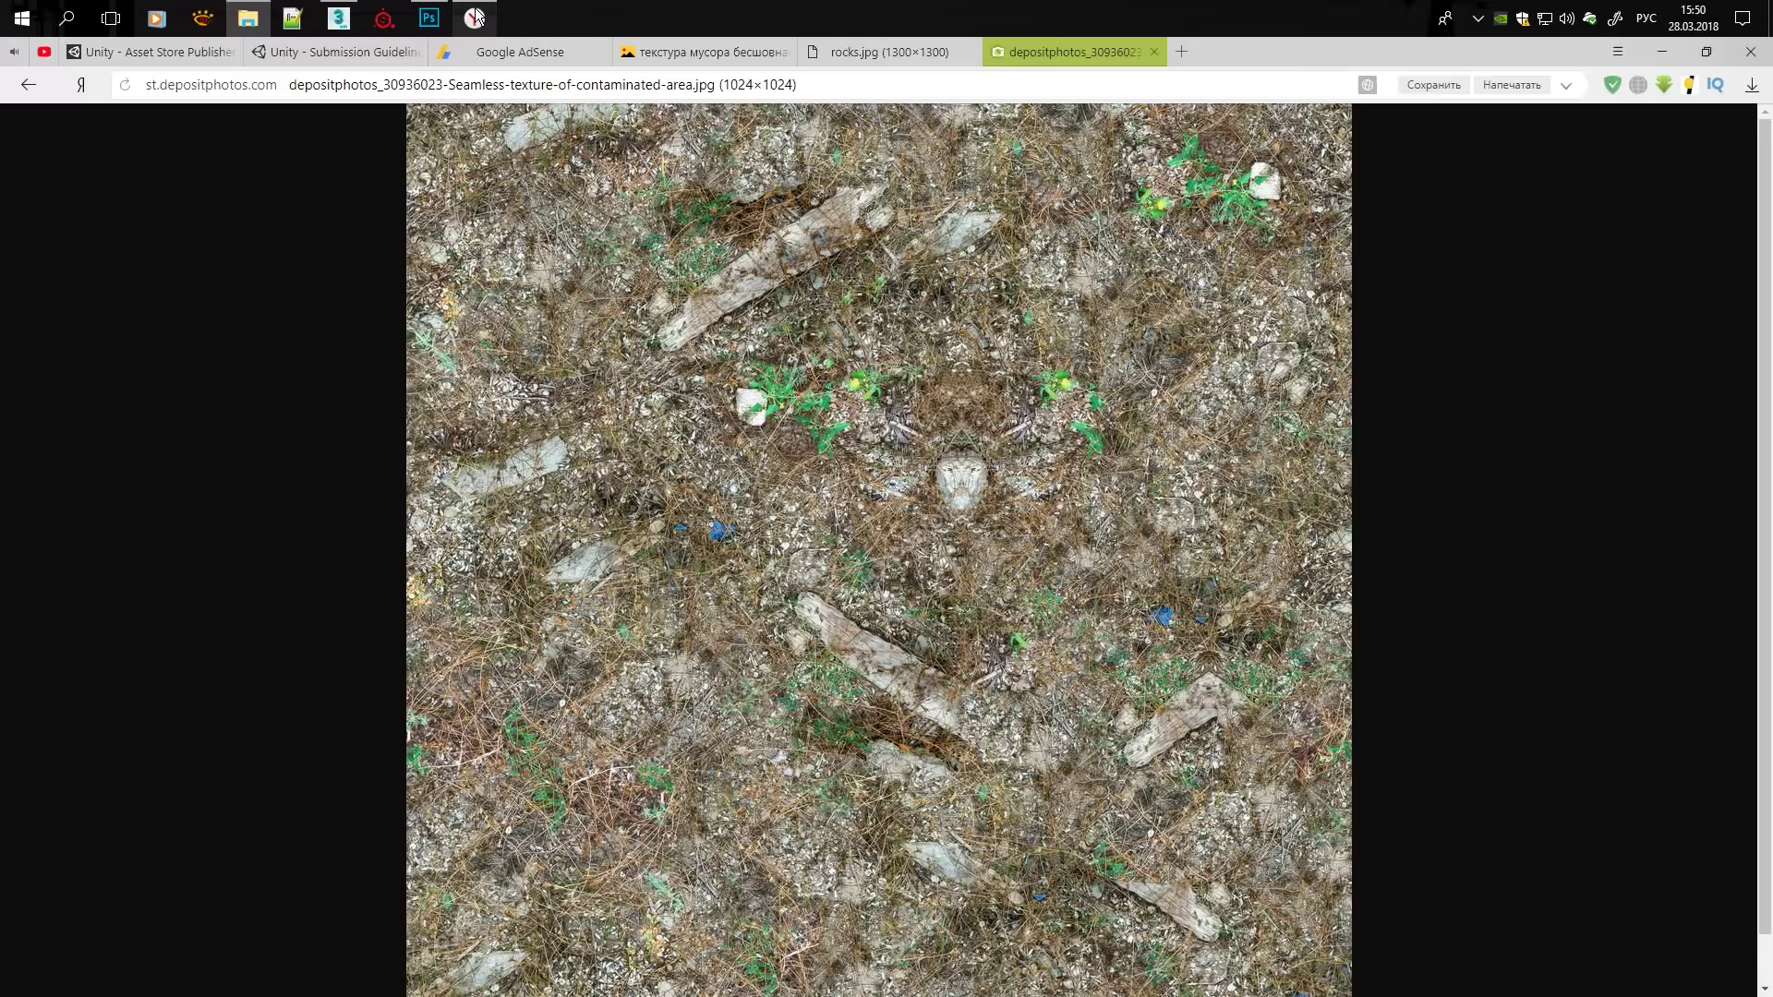
pyautogui.rightClick(981, 412)
pyautogui.click(1067, 422)
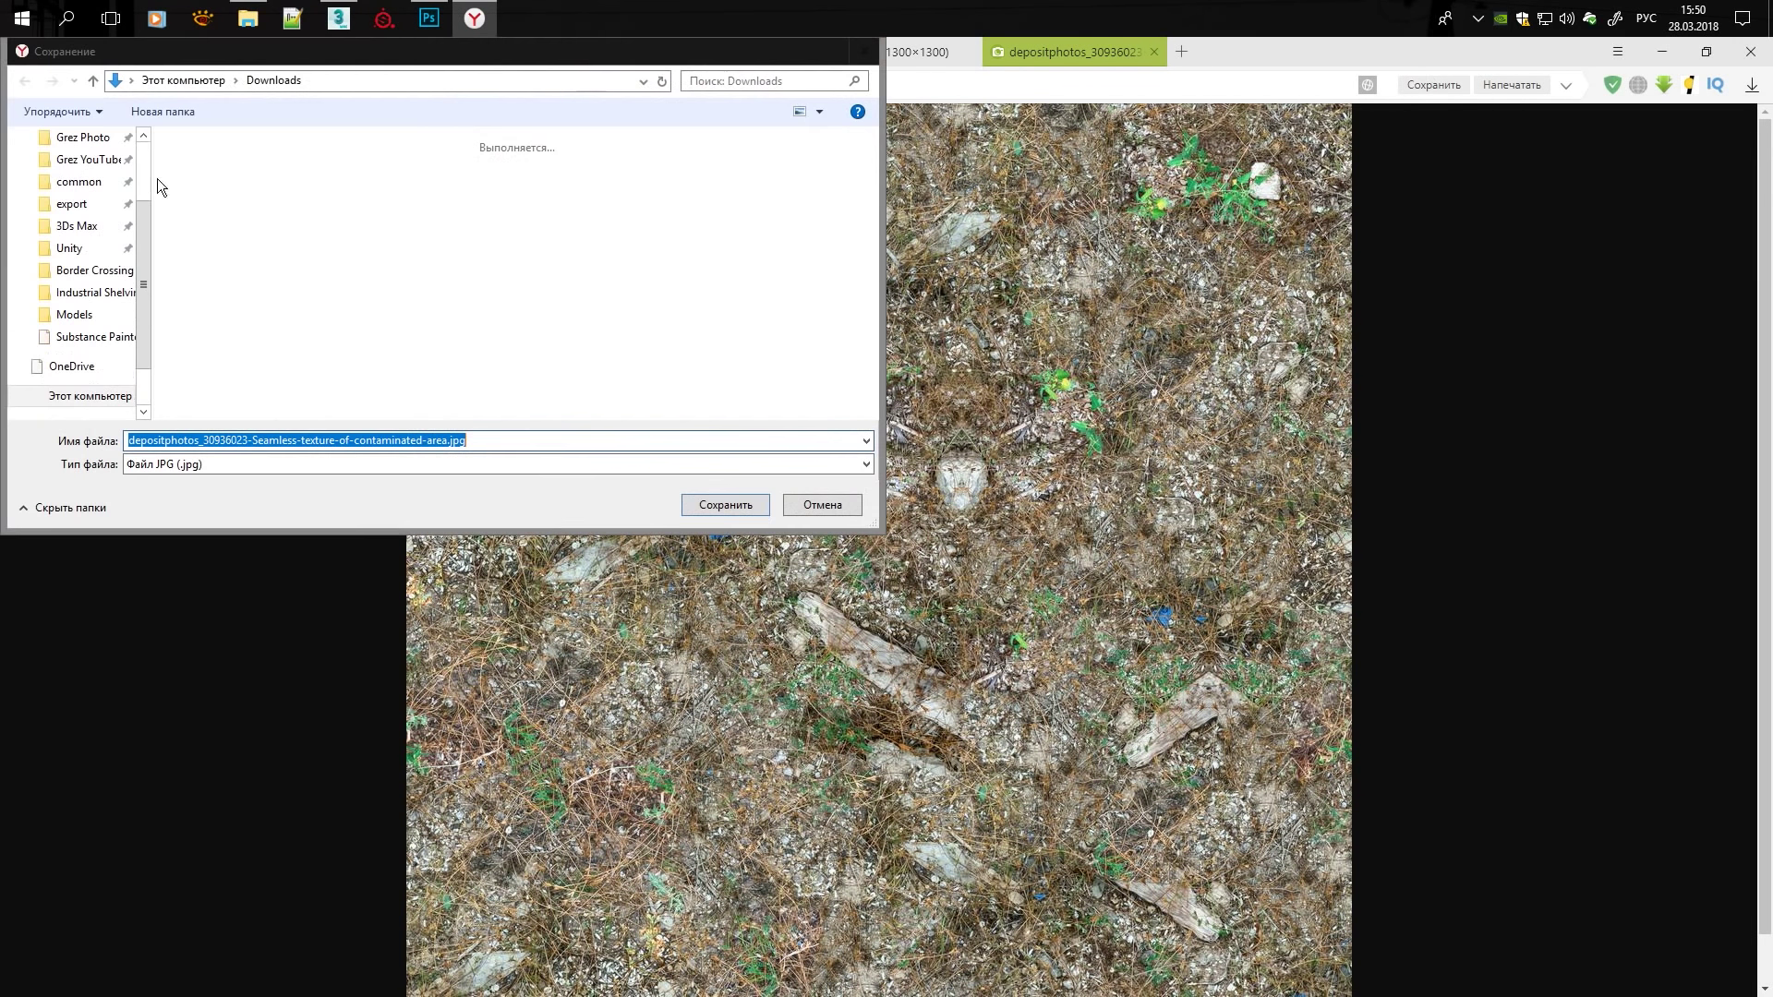
pyautogui.click(729, 508)
pyautogui.rightClick(1723, 84)
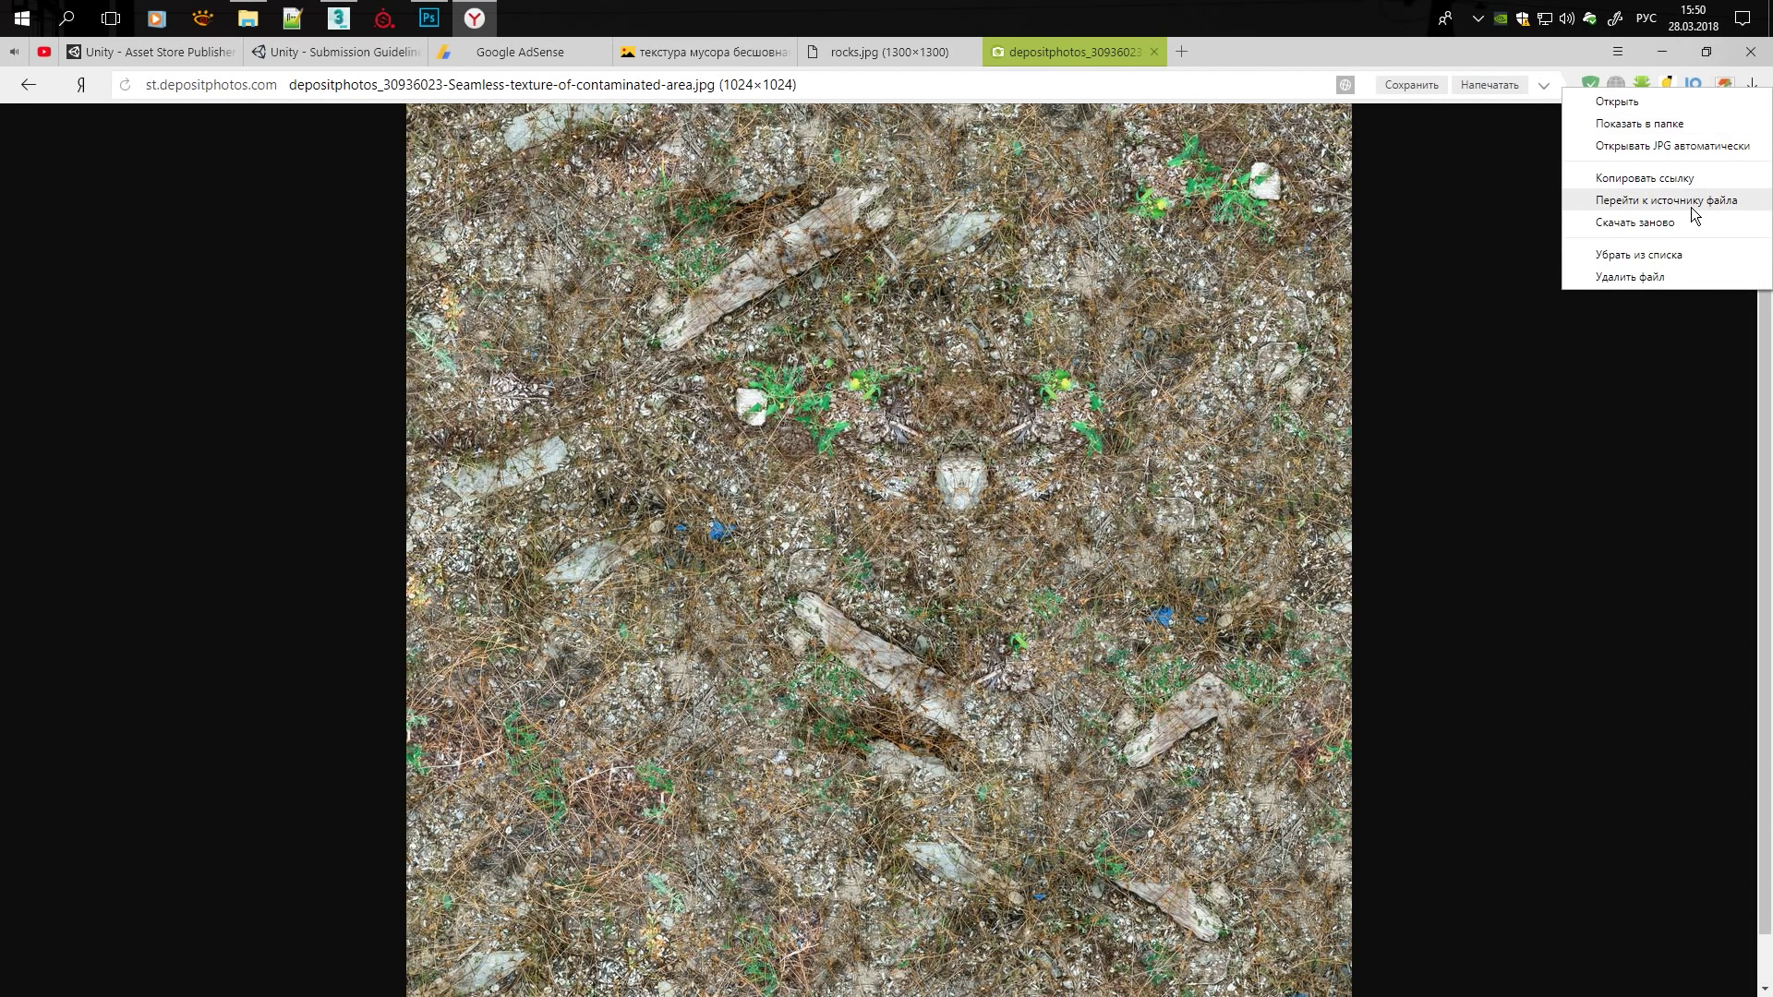
# Bring the downloaded debris JPG into the material editor and apply it to the ground patch.
pyautogui.click(1639, 122)
pyautogui.moveTo(341, 738)
pyautogui.mouseDown()
pyautogui.moveTo(482, 164)
pyautogui.moveTo(451, 78)
pyautogui.mouseUp()
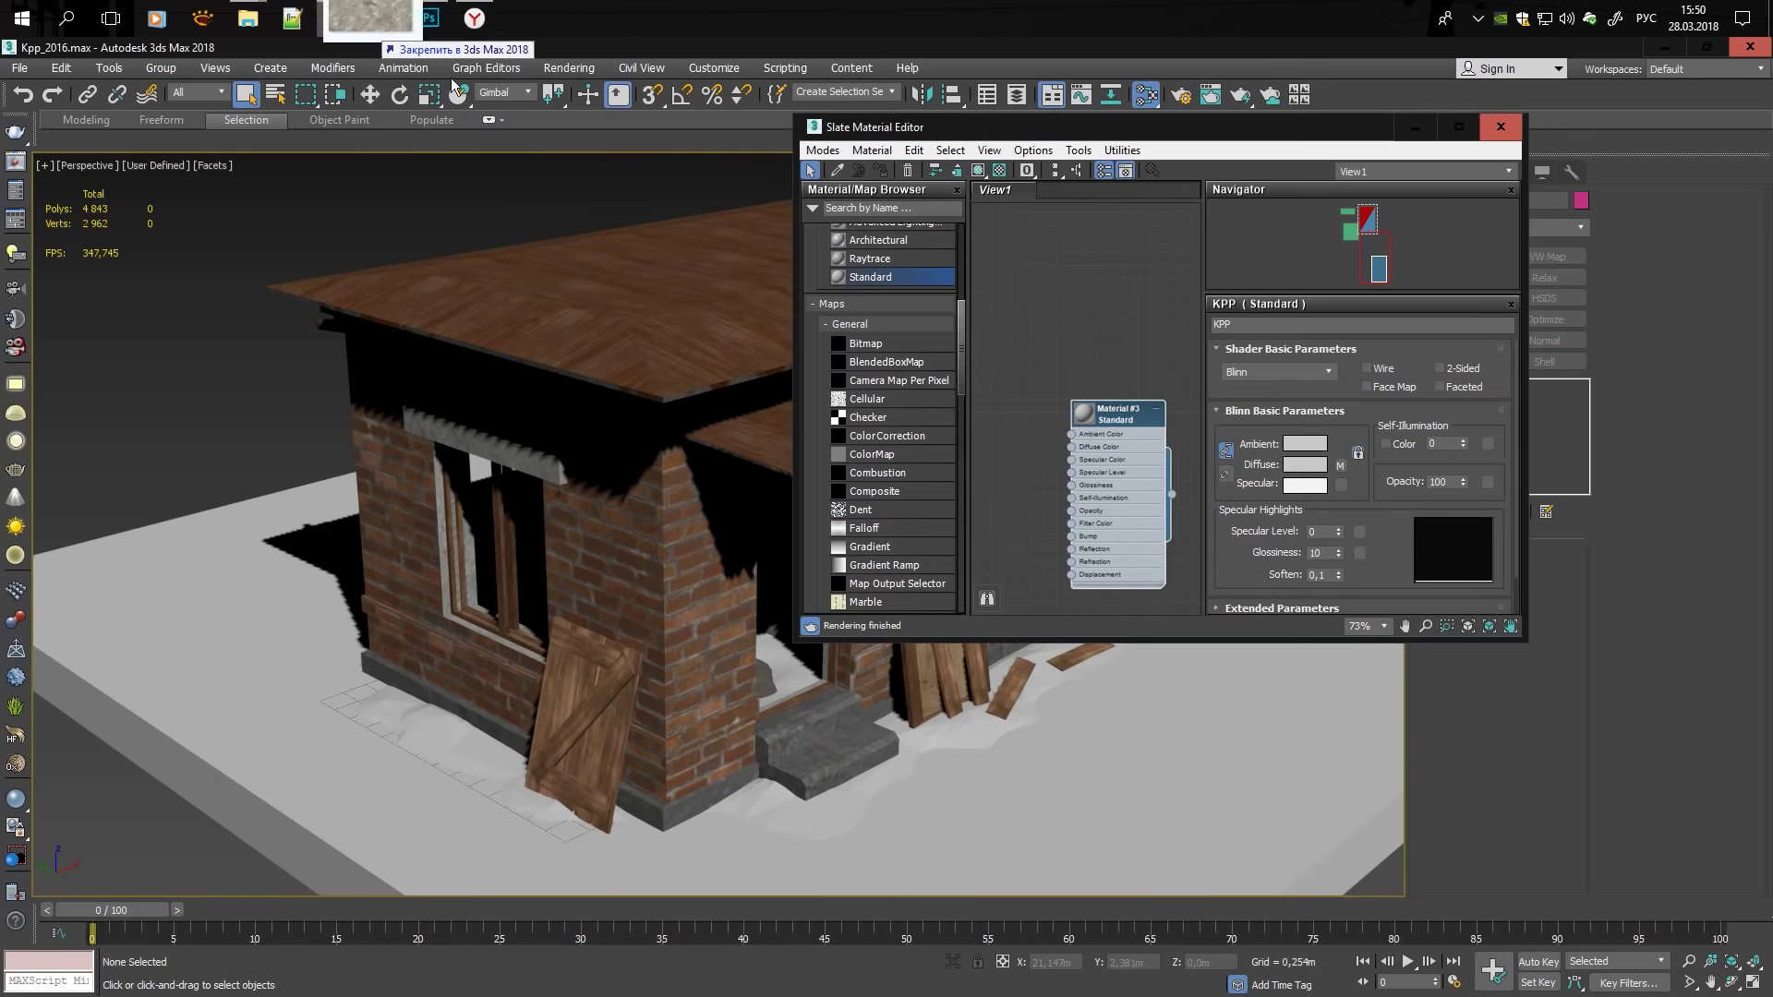
pyautogui.scroll(3, 1041, 454)
pyautogui.click(517, 416)
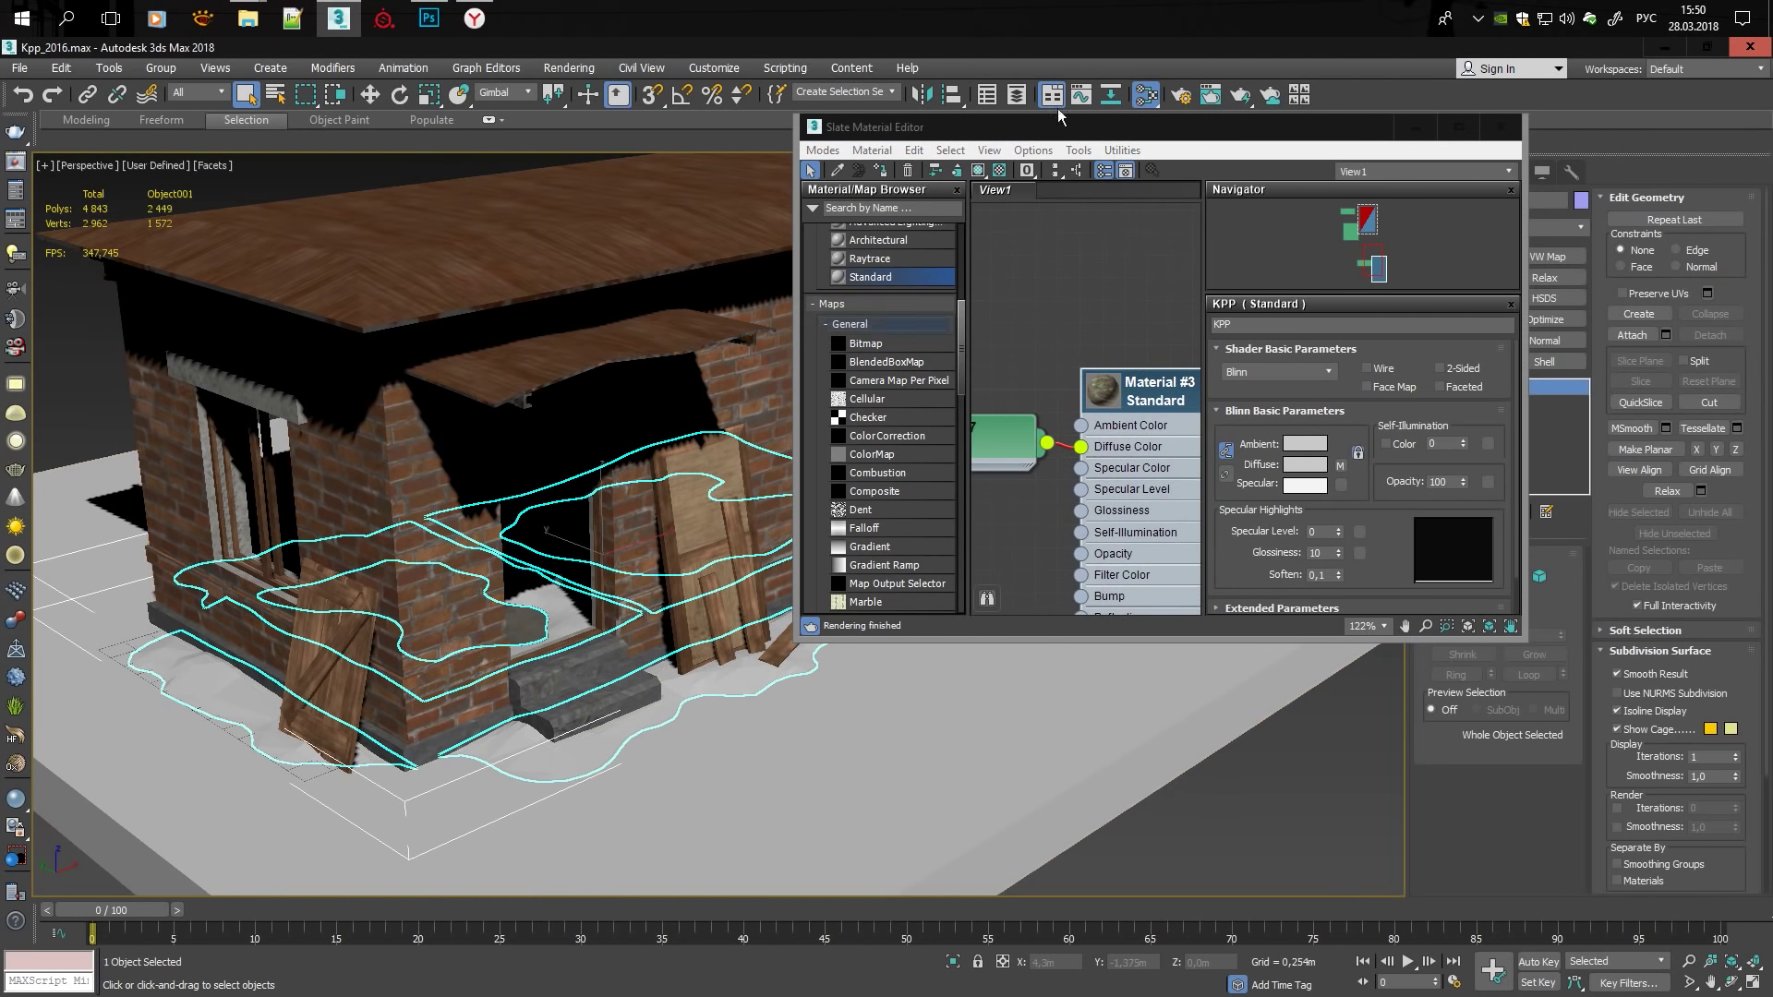
pyautogui.click(1500, 127)
# Get a low close view of the house front, select the house and show edged faces.
pyautogui.scroll(5, 647, 517)
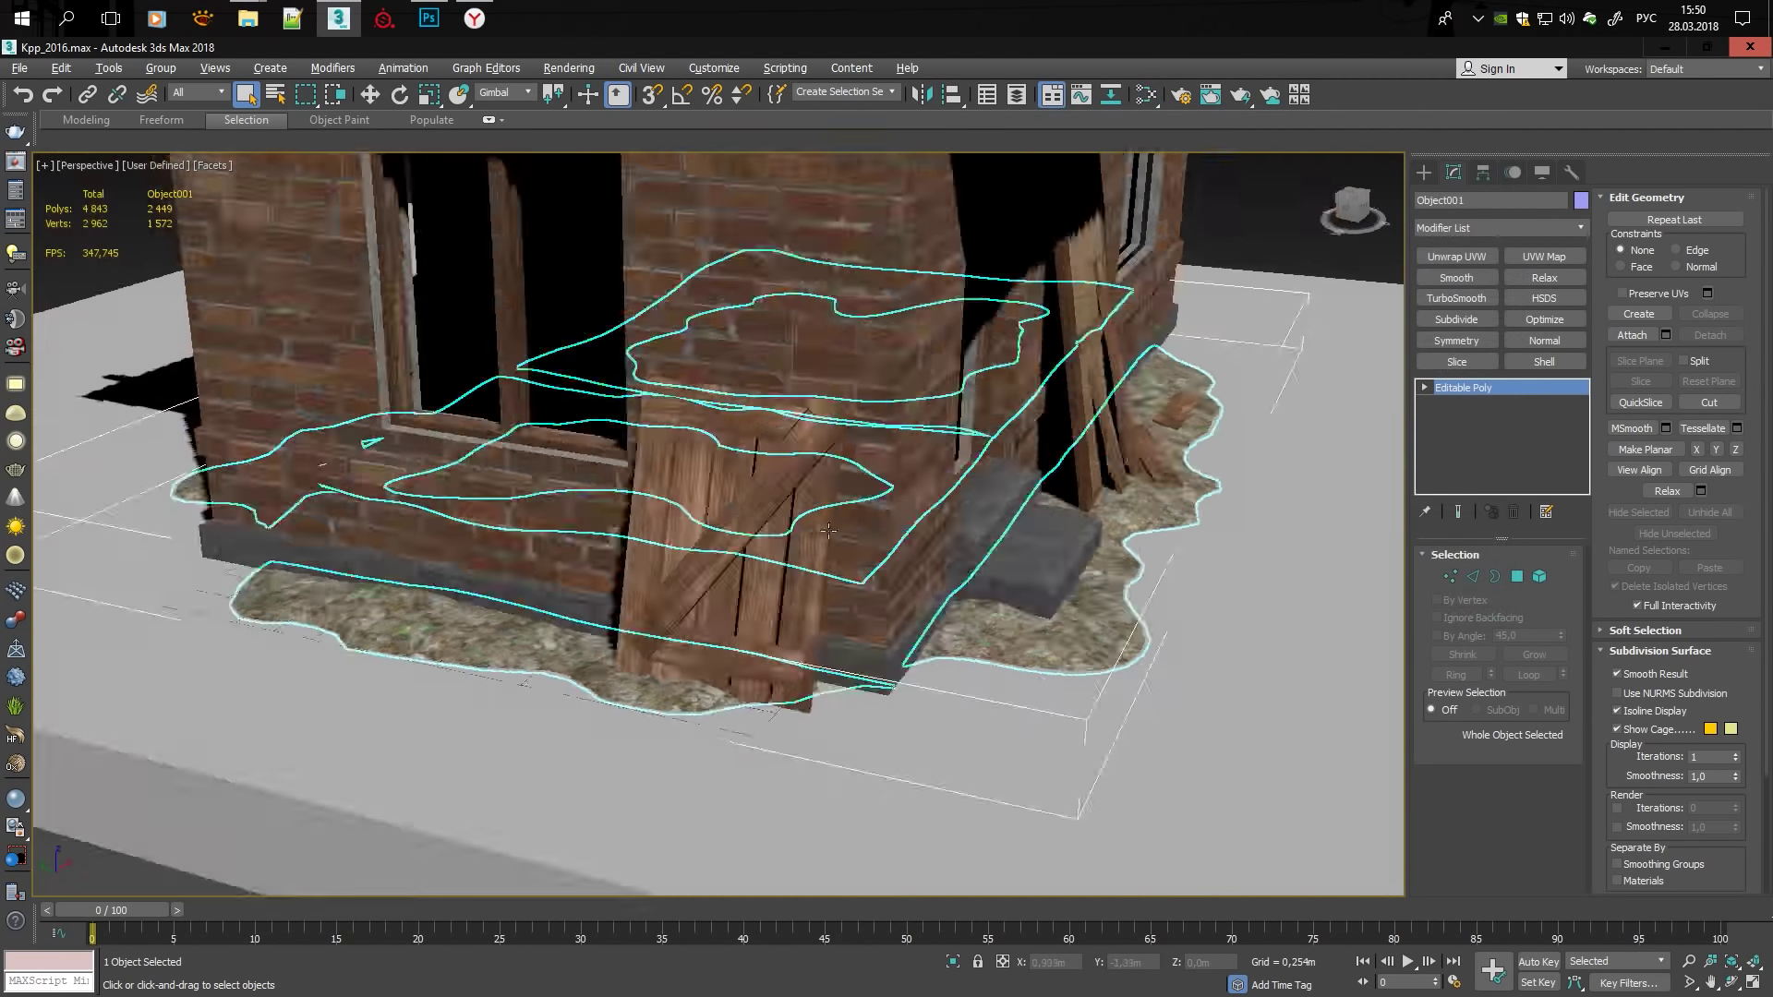
pyautogui.keyDown('alt'); pyautogui.moveTo(646, 517); pyautogui.dragTo(928, 574, button='middle'); pyautogui.keyUp('alt')
pyautogui.scroll(5, 849, 600)
pyautogui.scroll(-6, 850, 600)
pyautogui.scroll(3, 868, 554)
pyautogui.scroll(2, 868, 554)
pyautogui.scroll(-10, 928, 575)
pyautogui.click(831, 416)
pyautogui.press('F4')
pyautogui.scroll(6, 1155, 480)
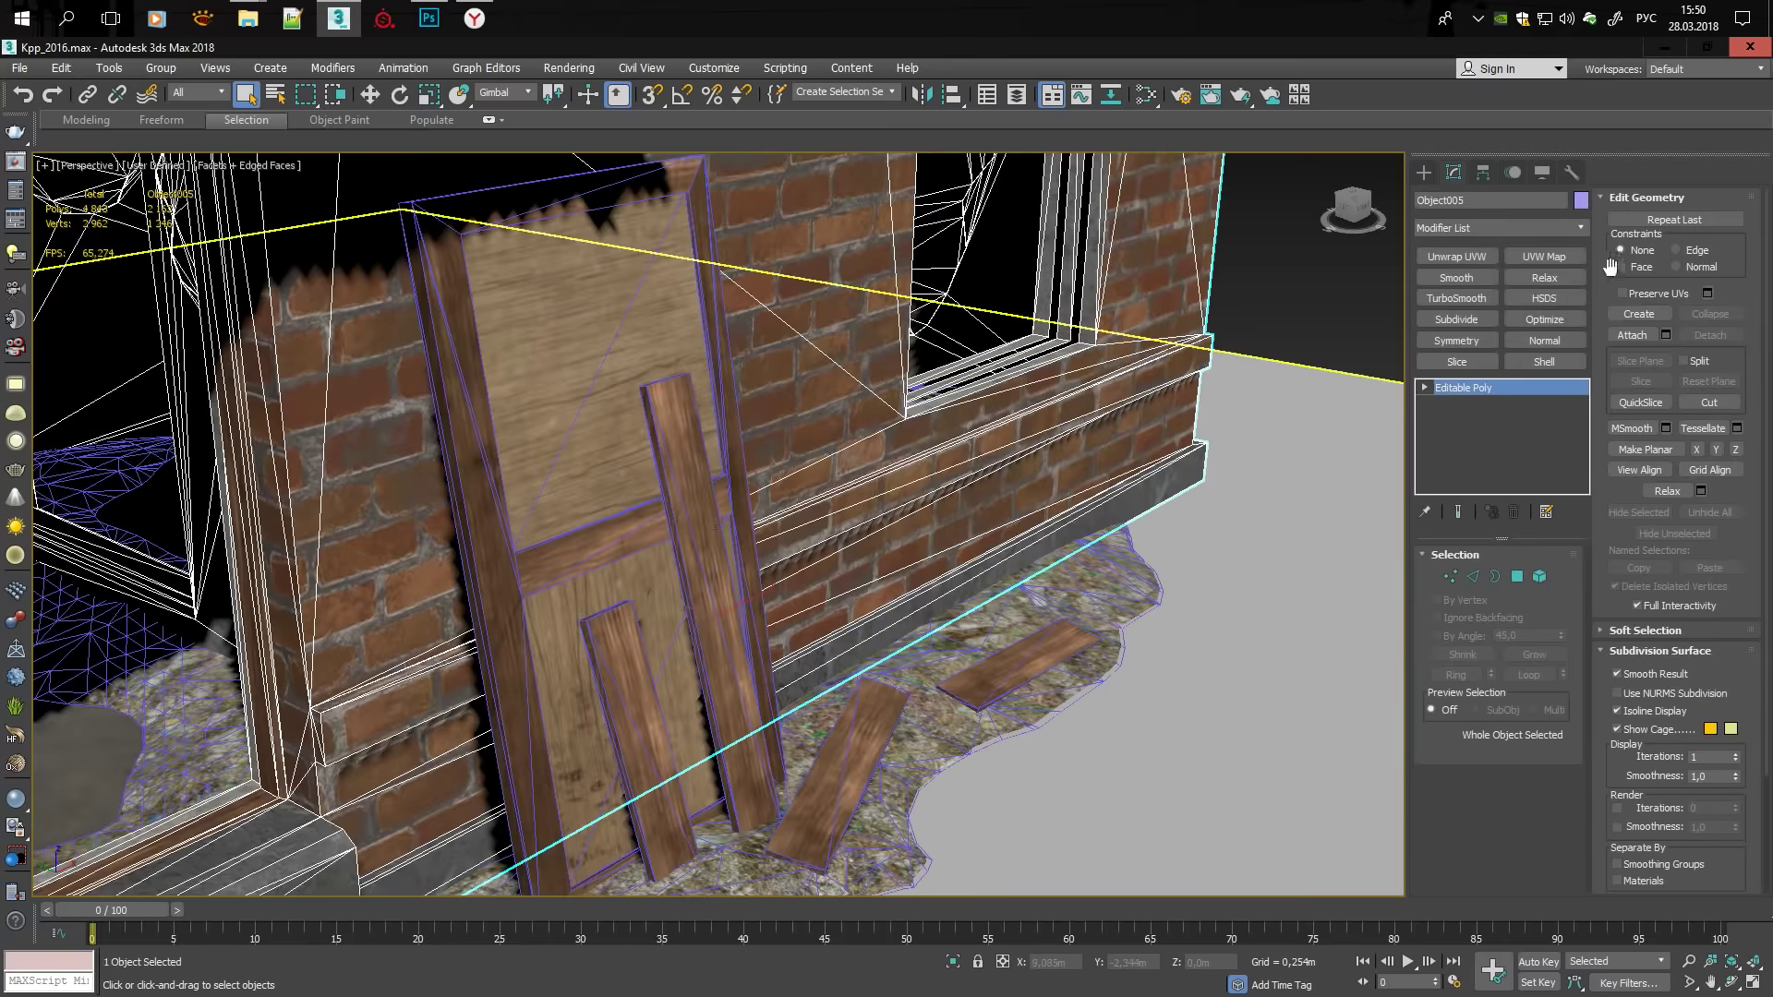
pyautogui.scroll(-6, 1190, 474)
# Attach the small loose planks to the house object kpp.
pyautogui.click(1053, 462)
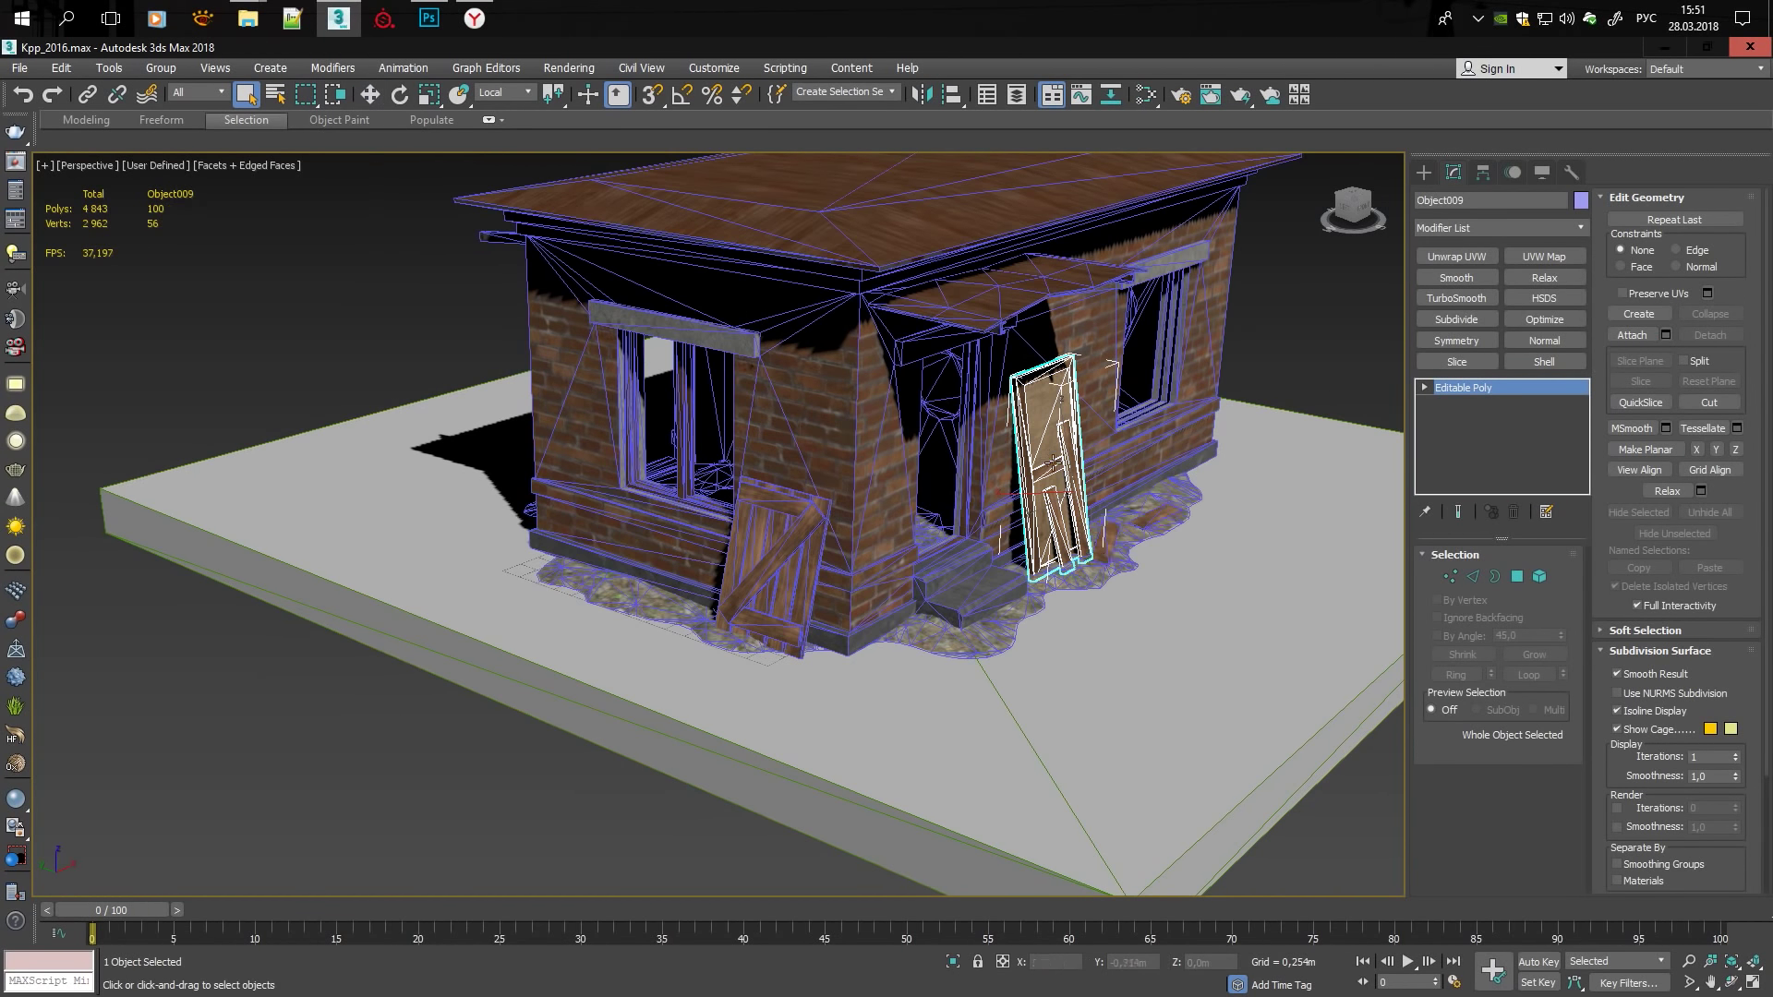
pyautogui.click(1027, 319)
pyautogui.write('kpp')
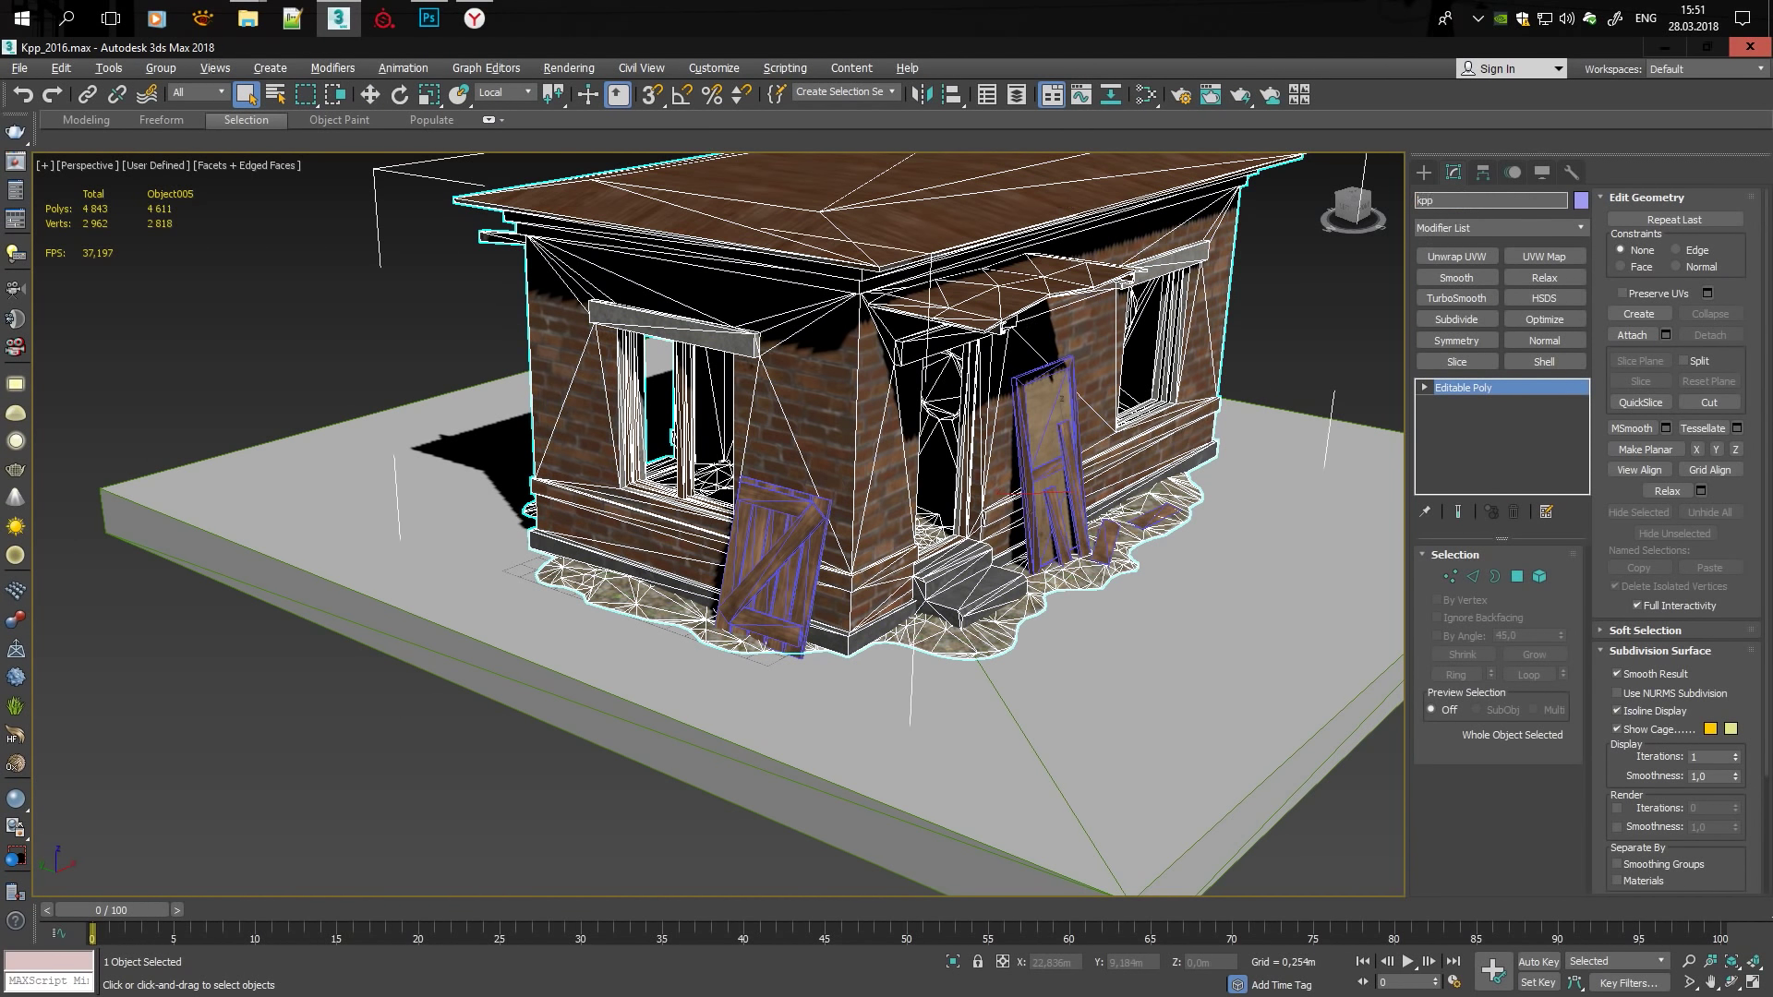
pyautogui.click(780, 602)
pyautogui.write('wood_wall')
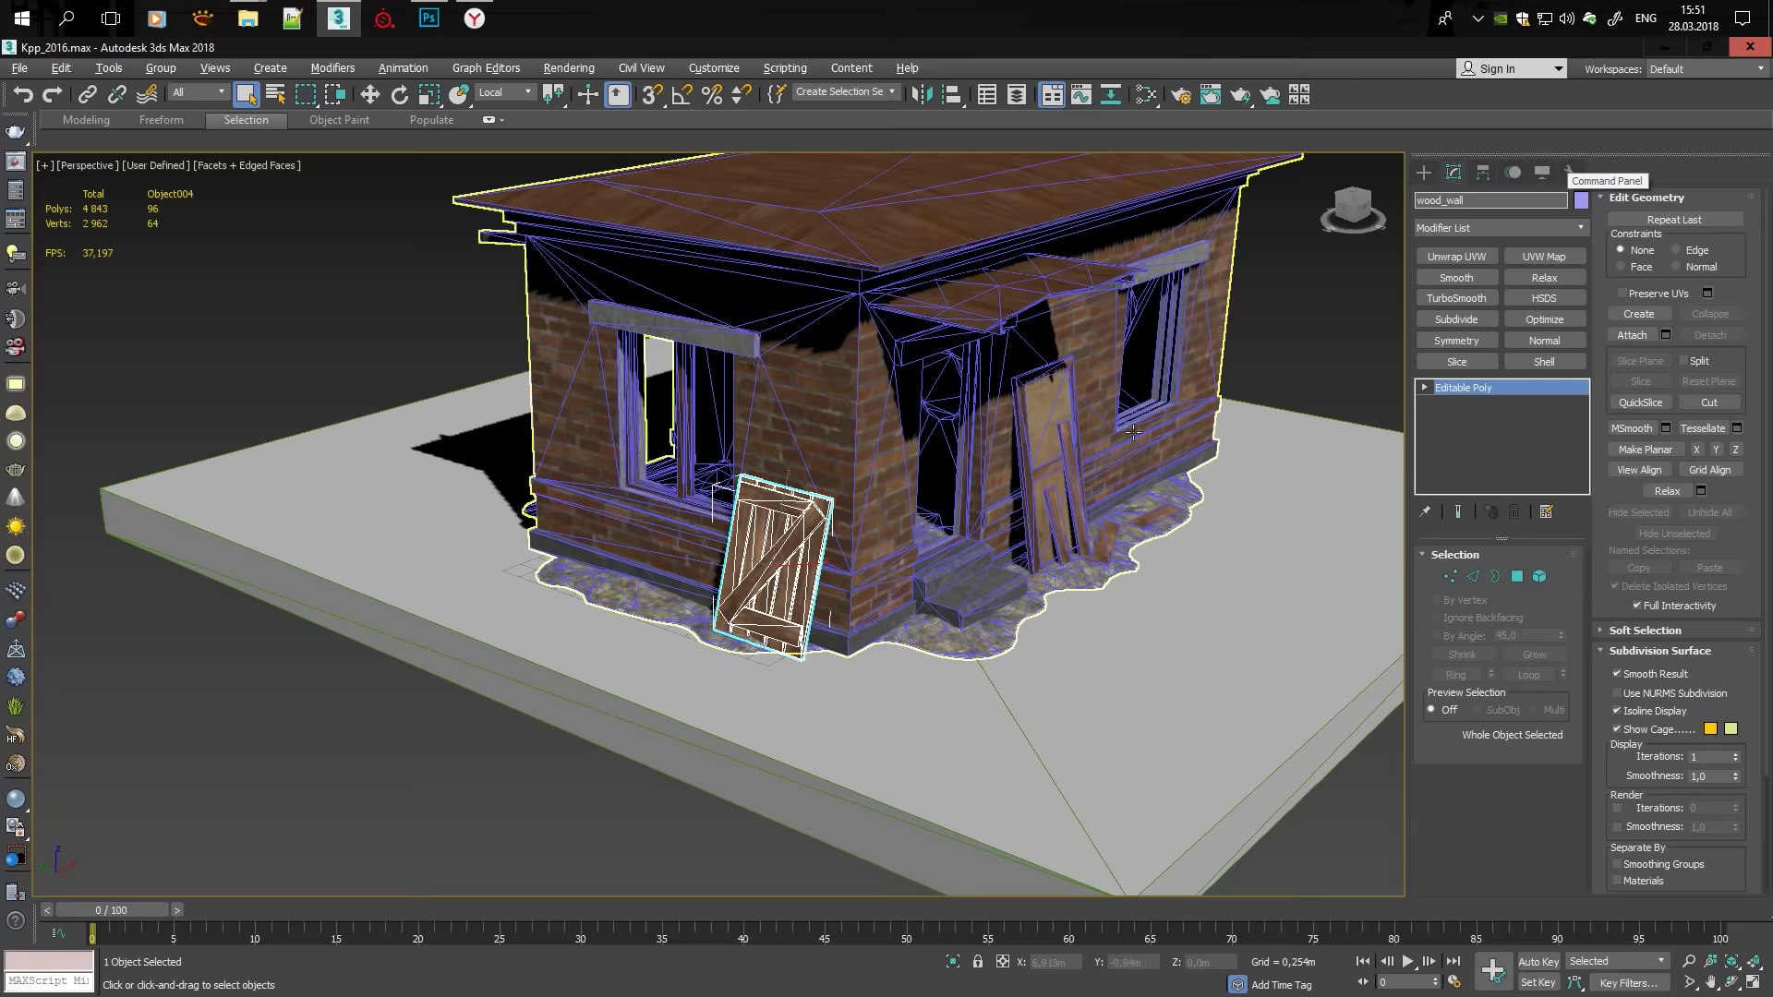
pyautogui.click(1053, 462)
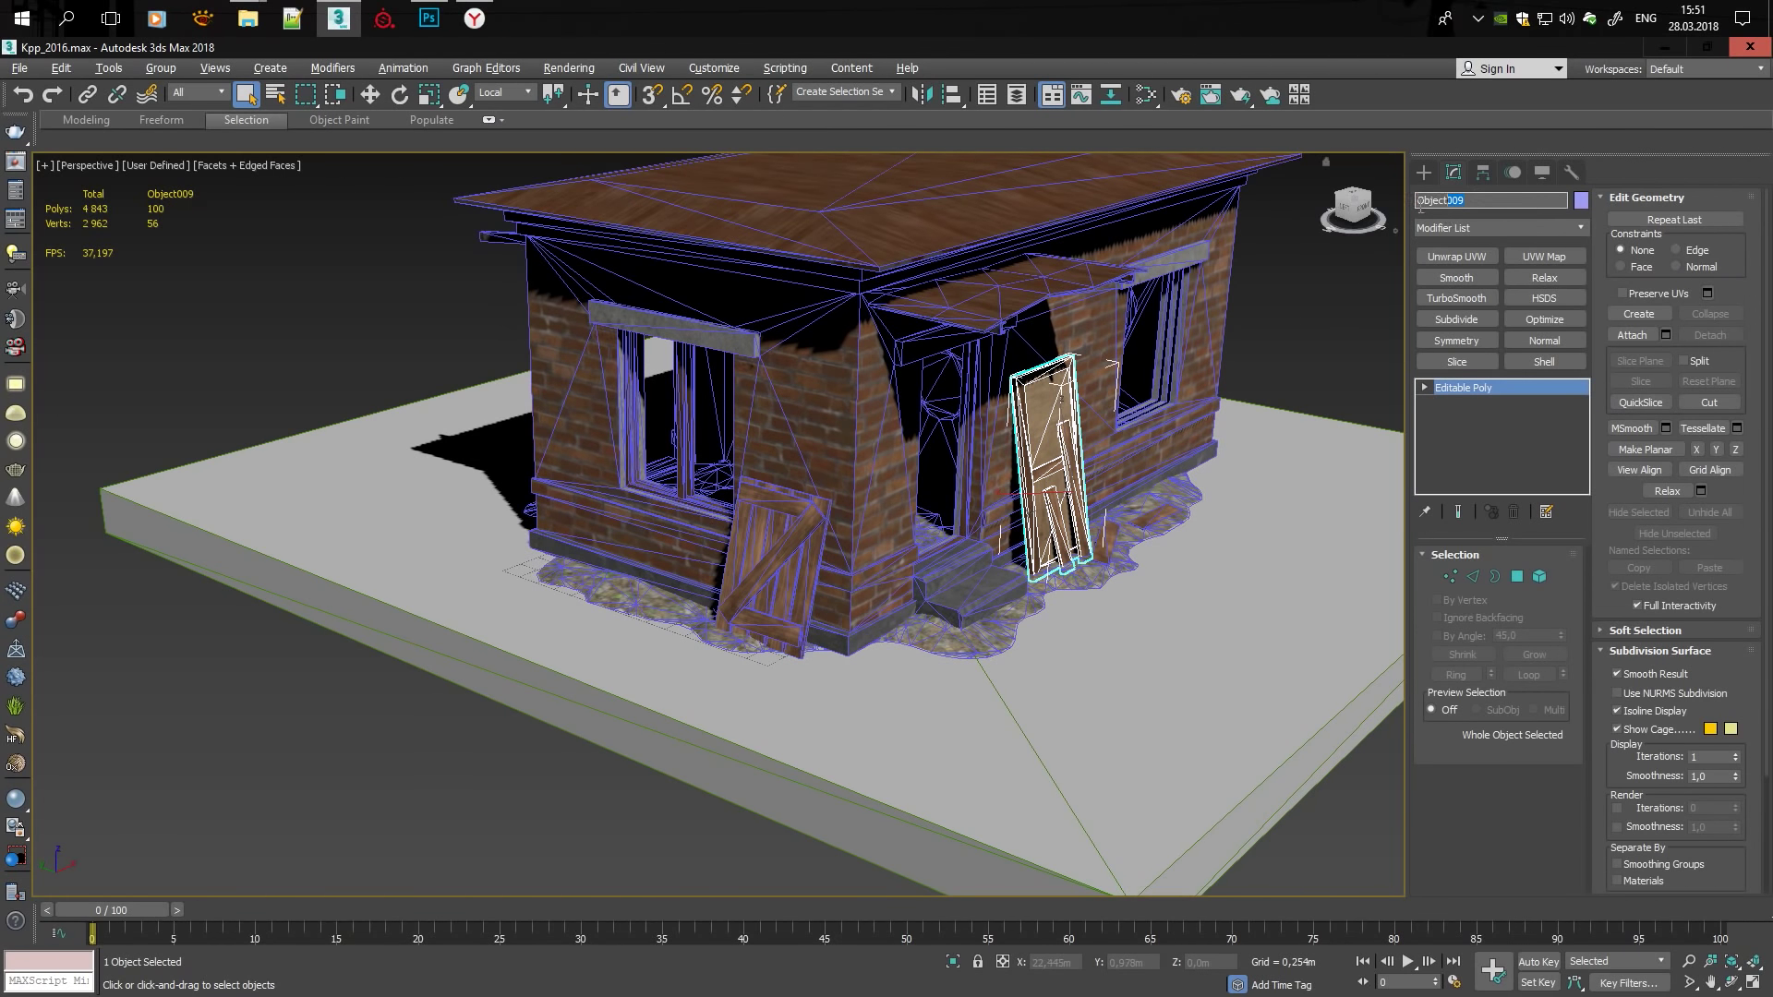
pyautogui.click(1143, 524)
pyautogui.write('wood_')
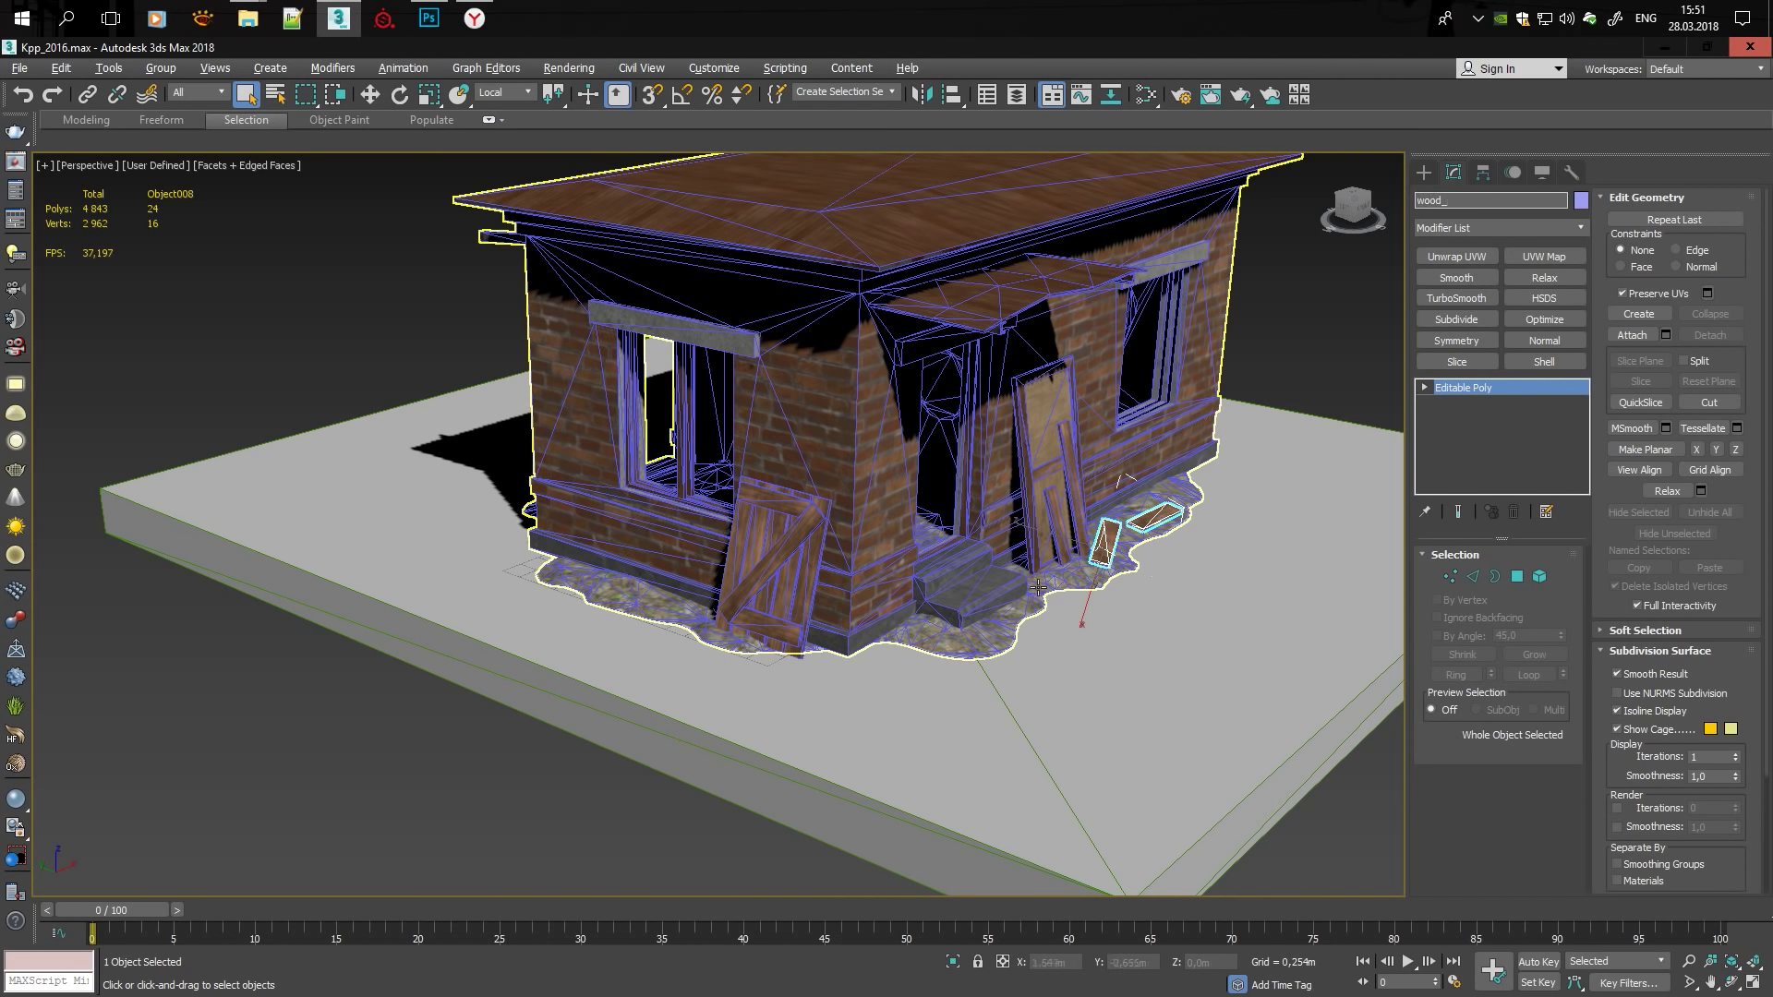
pyautogui.click(1039, 587)
pyautogui.click(1633, 335)
pyautogui.click(1146, 522)
pyautogui.click(980, 491)
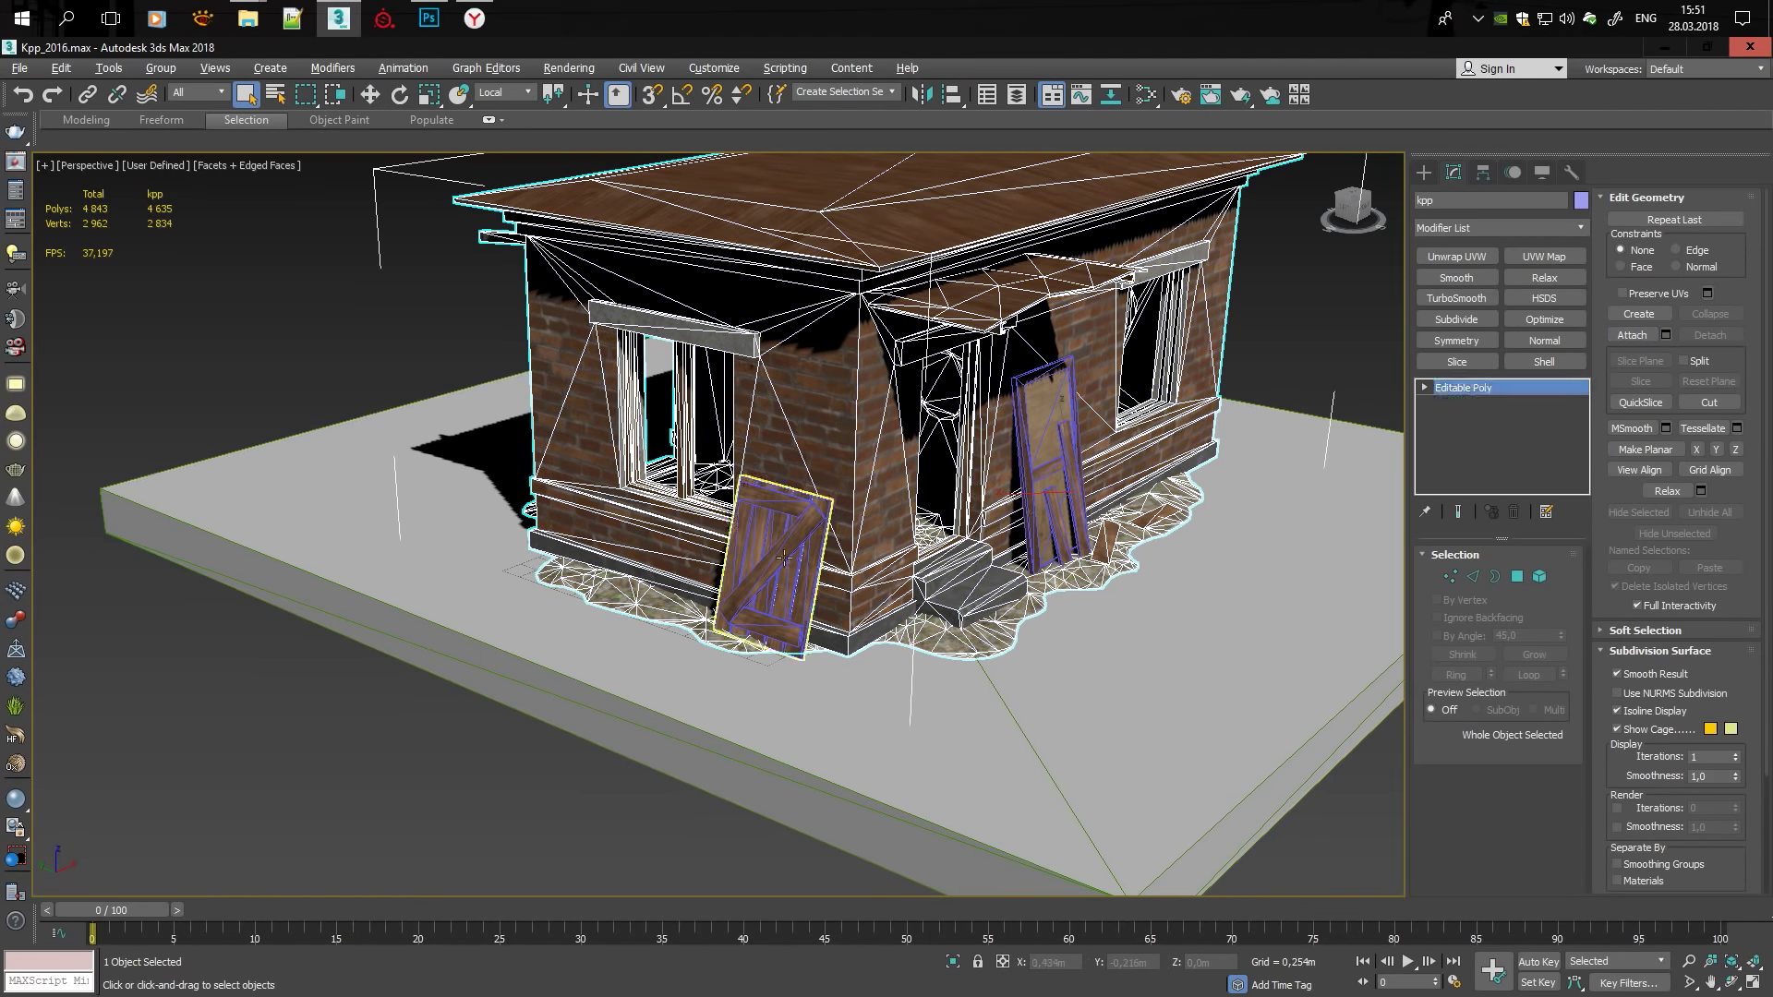
# Add a Subdivide modifier of size 0,888m to the three main house objects.
pyautogui.press('F4')
pyautogui.click(1299, 338)
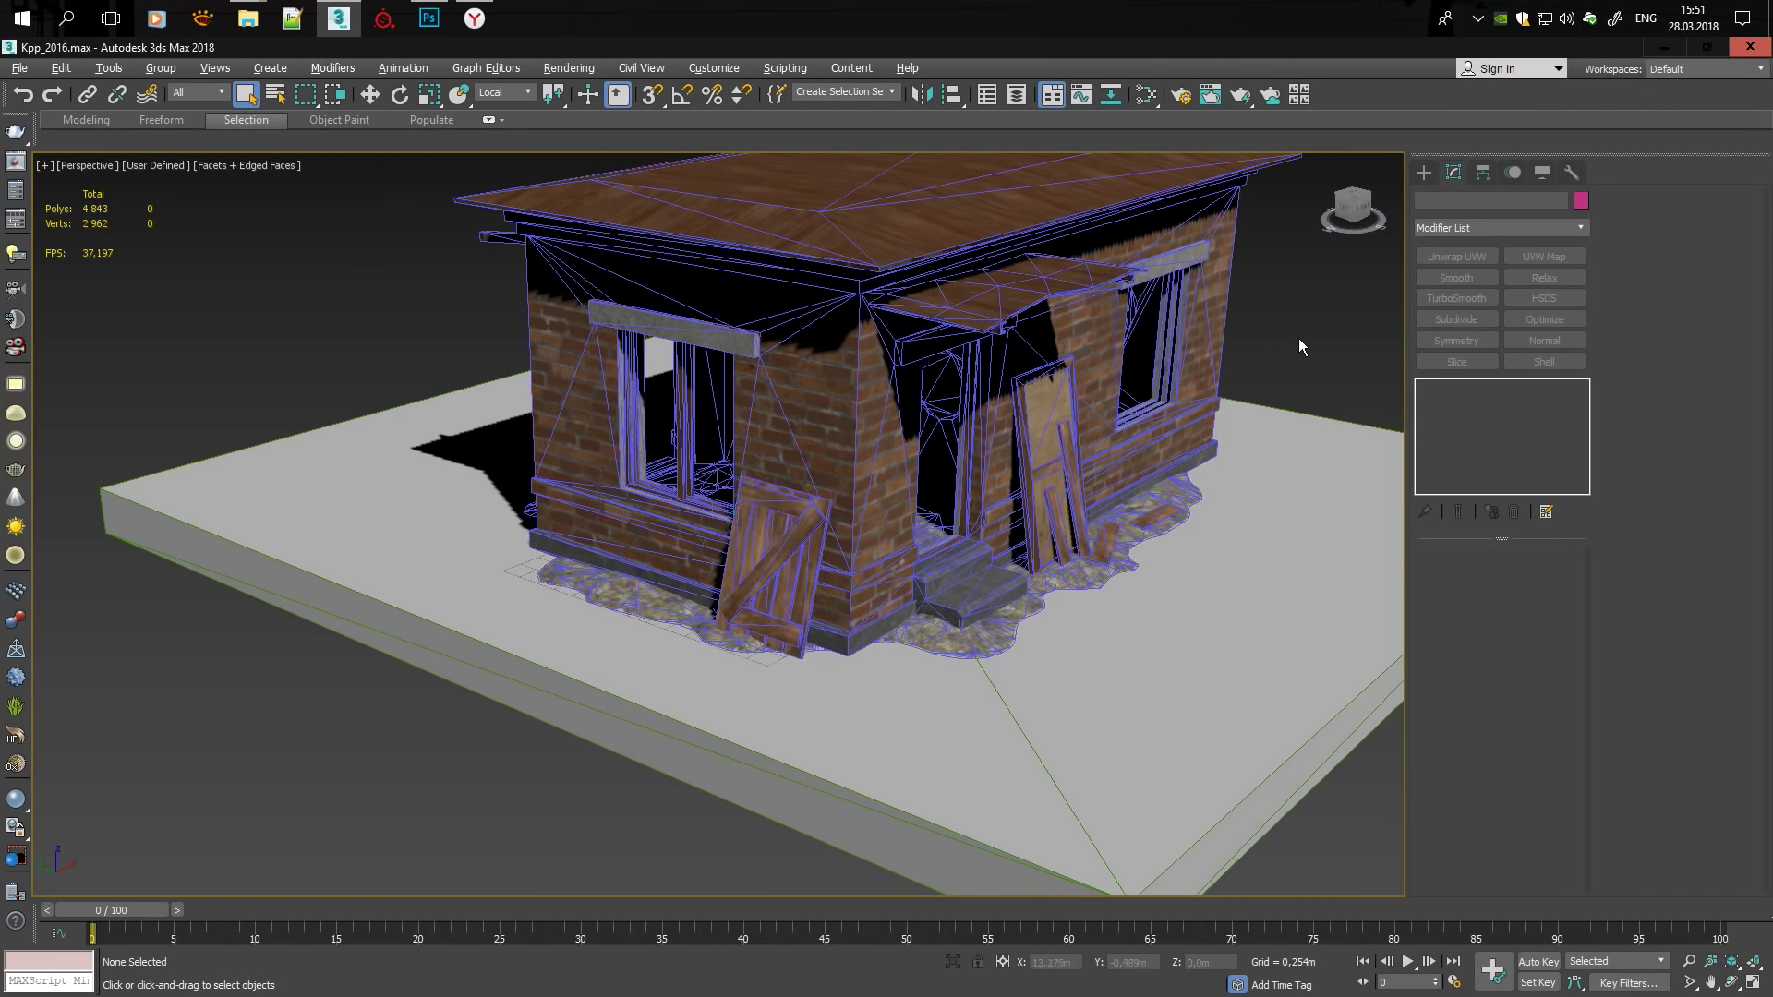
pyautogui.moveTo(1298, 338)
pyautogui.keyDown('alt'); pyautogui.mouseDown(button='middle')
pyautogui.moveTo(956, 435)
pyautogui.moveTo(739, 554)
pyautogui.moveTo(605, 675)
pyautogui.mouseUp(button='middle'); pyautogui.keyUp('alt')
pyautogui.press('F4')
pyautogui.hotkey('ctrl', 'a')
pyautogui.click(1456, 319)
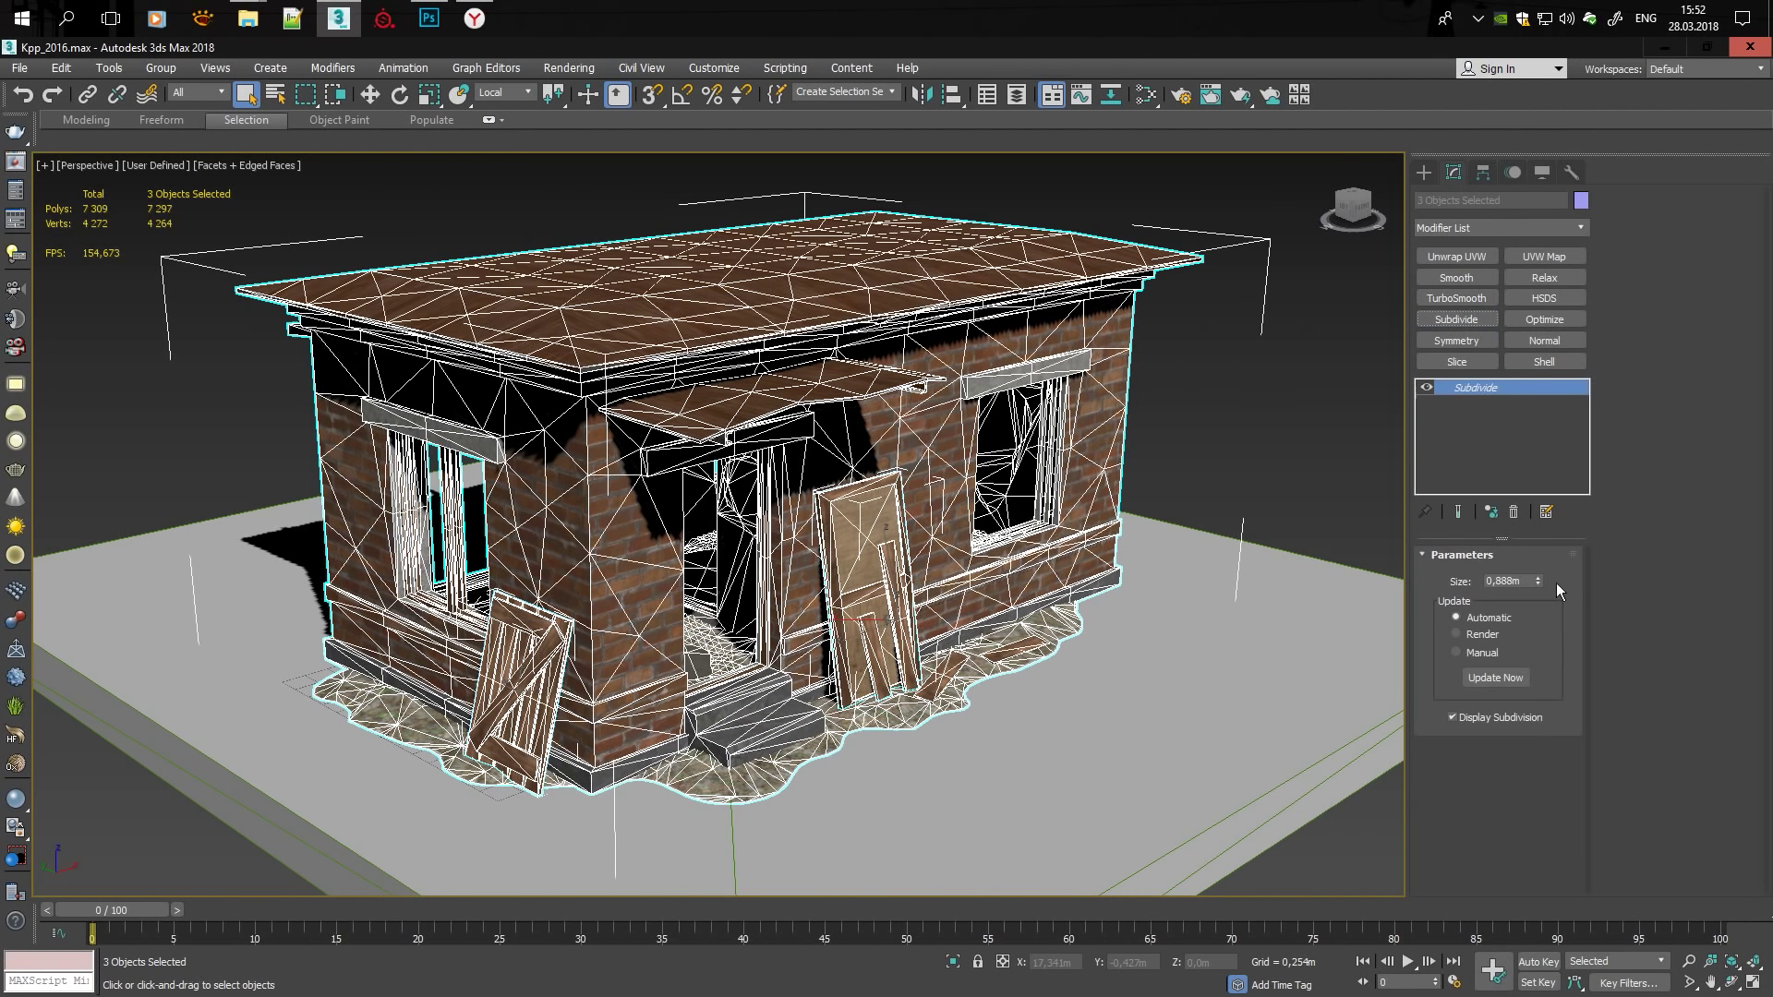